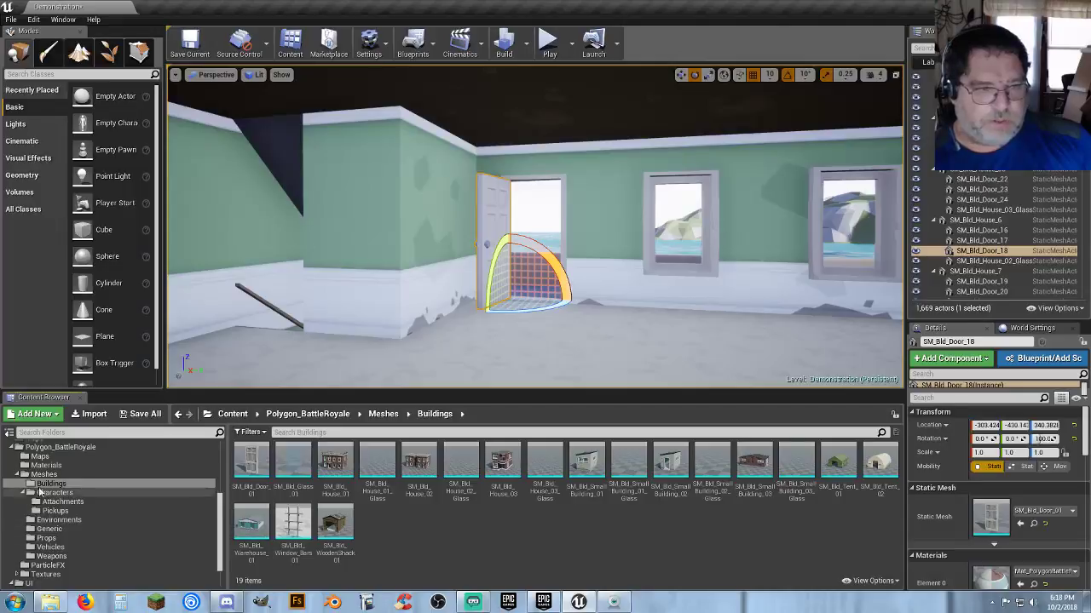
Step: Collapse the Characters, Meshes, Polygon_BattleRoyale and Mannequin folders in the content folder tree
left_click(25, 494)
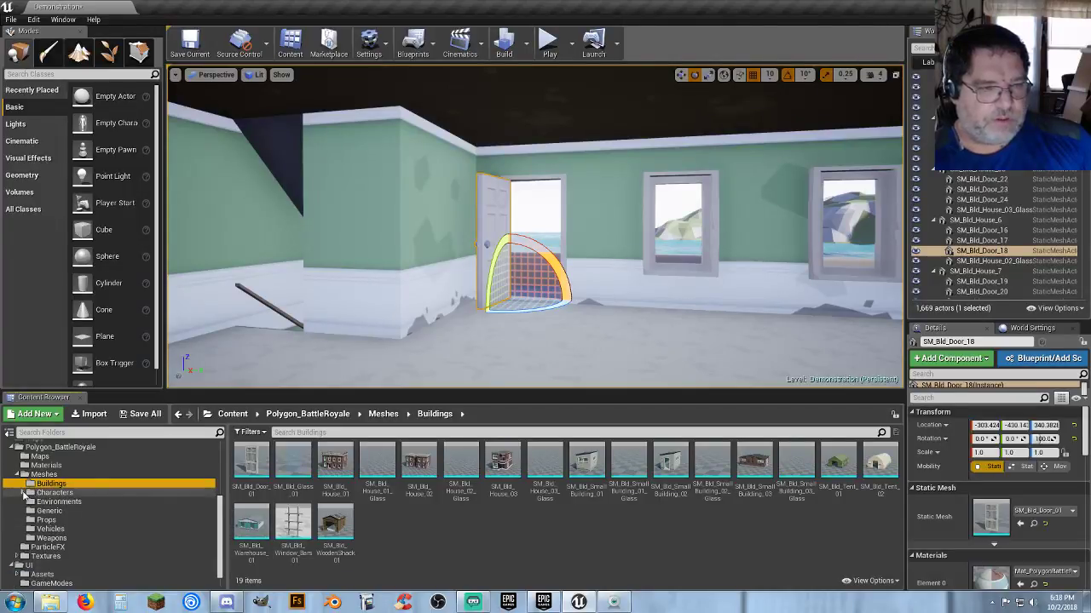
left_click(20, 483)
left_click(17, 475)
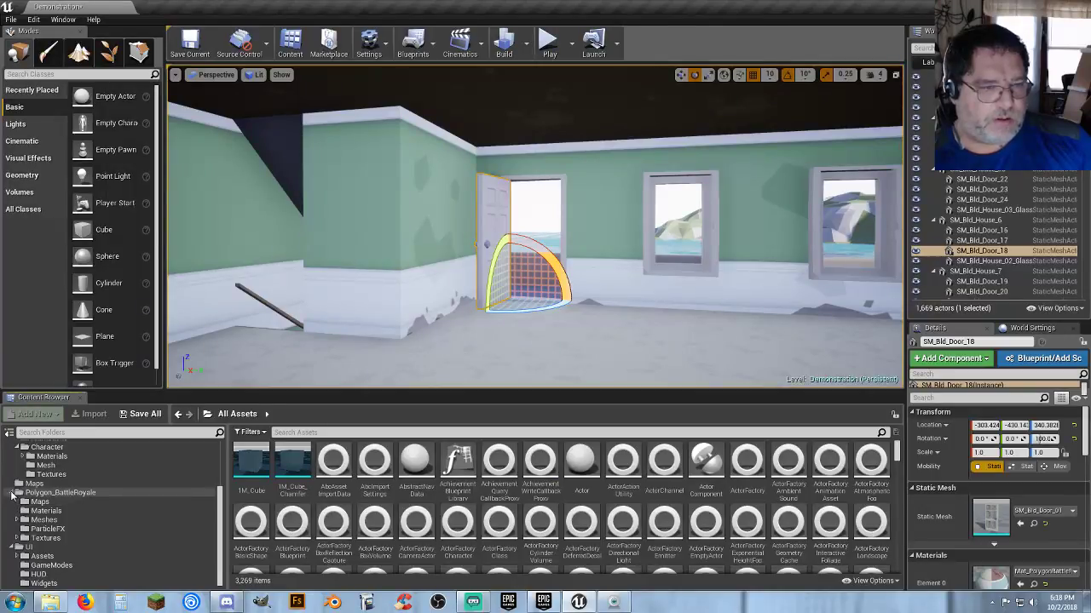
left_click(13, 494)
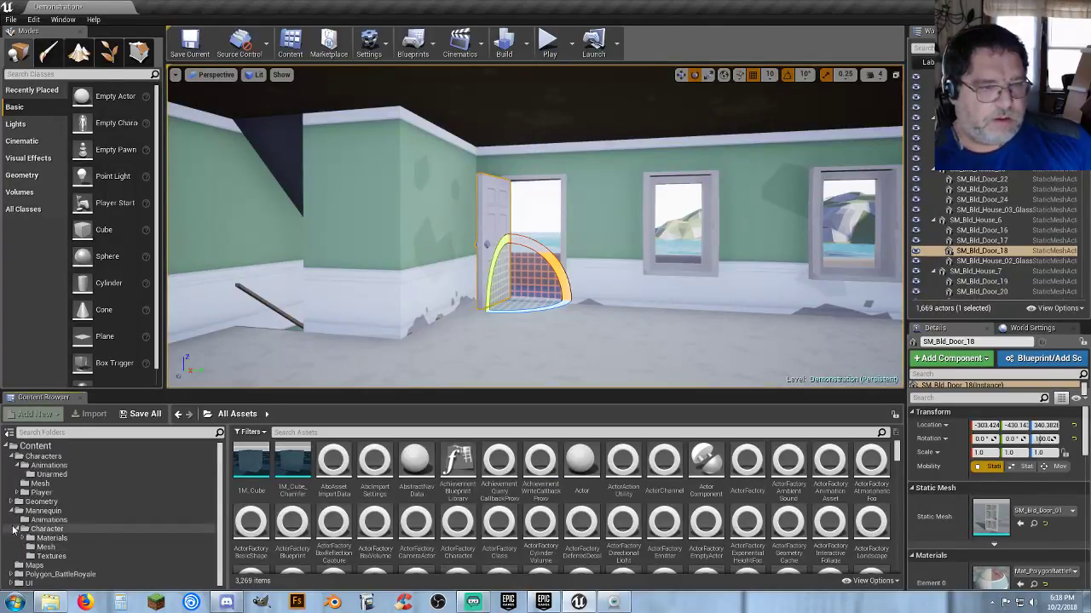
left_click(12, 511)
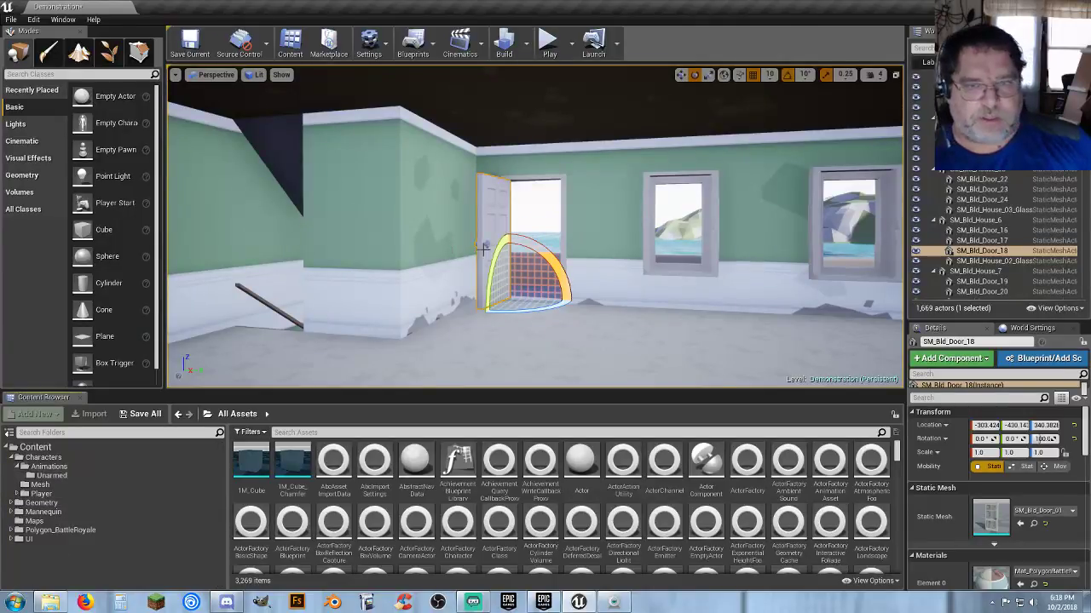
Step: Rotate the closed door beside the stairs in the orange room open by about 100° around the vertical axis
right_click_drag(698, 315, 685, 278)
key("w")
key("s")
key("a")
key("w")
left_click(649, 249)
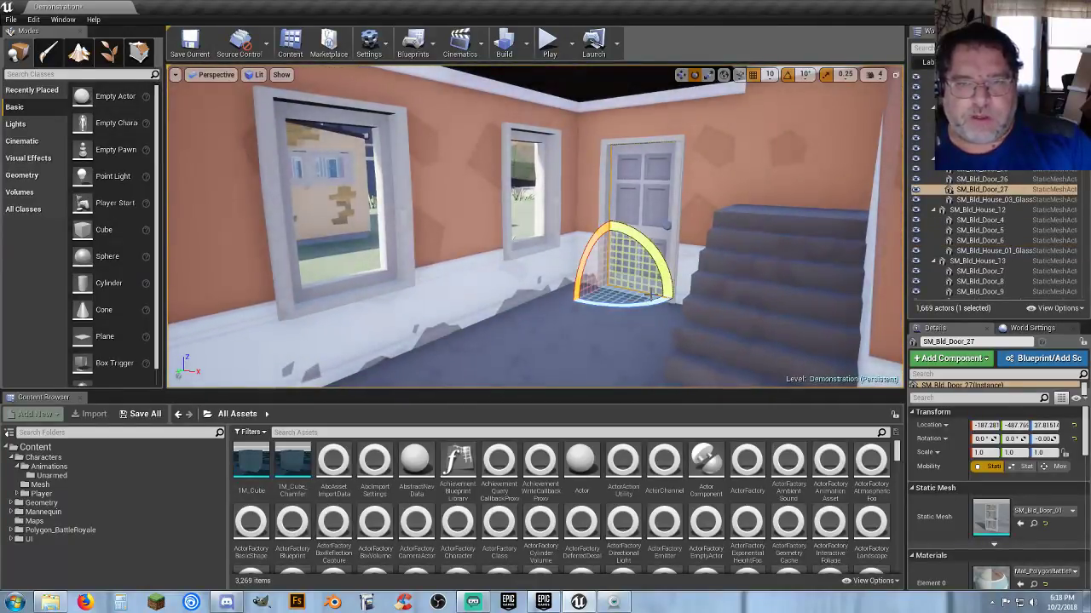
left_click_drag(620, 302, 537, 305)
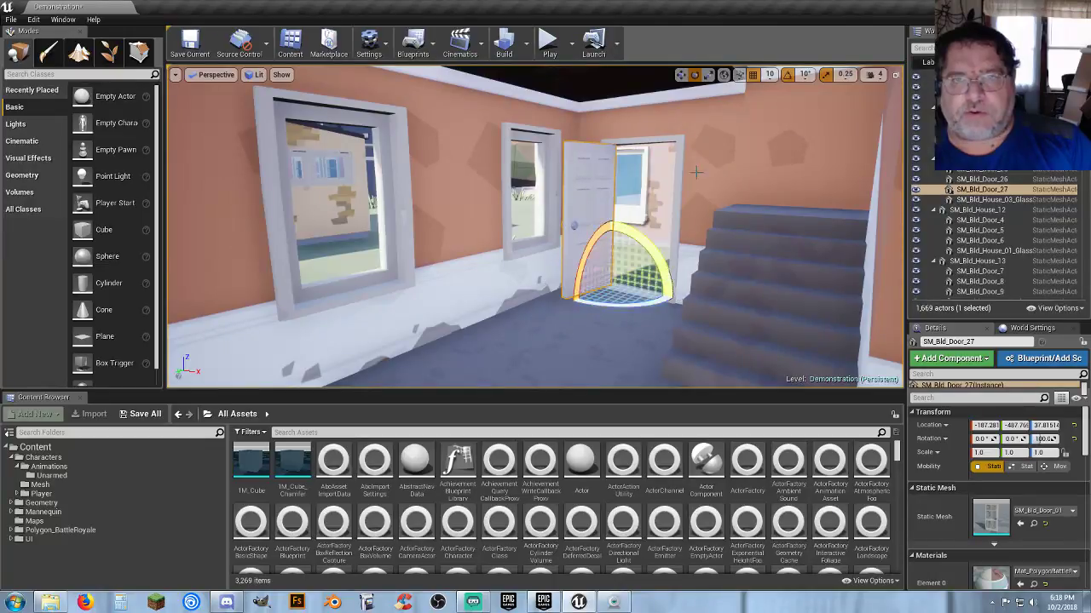
Step: Play-test the level by running the character through the houses, up the stairs and onto the balcony, and end the play session
left_click(552, 53)
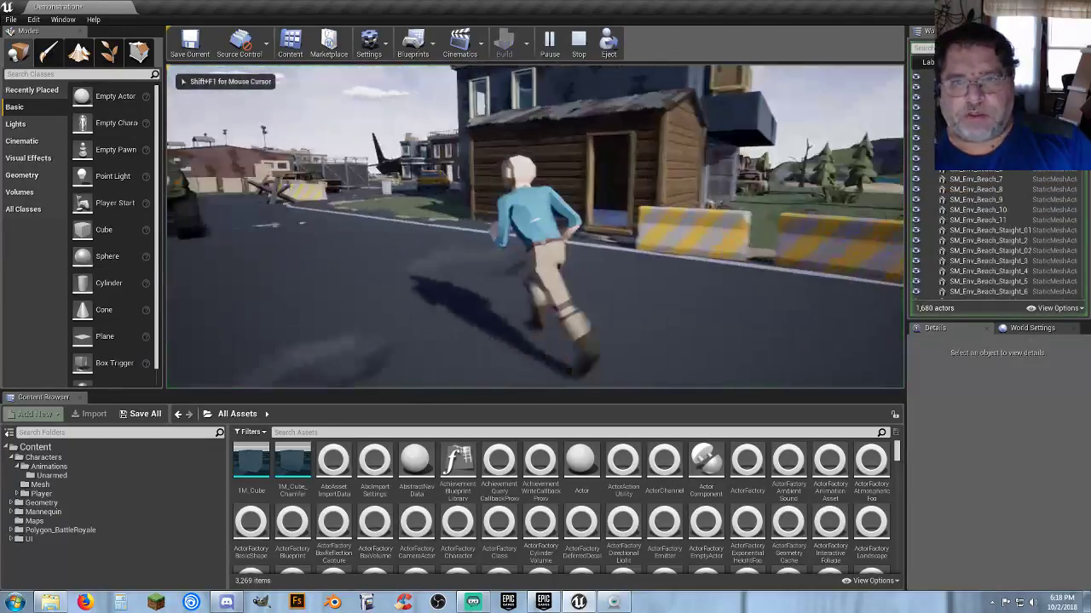
key("w")
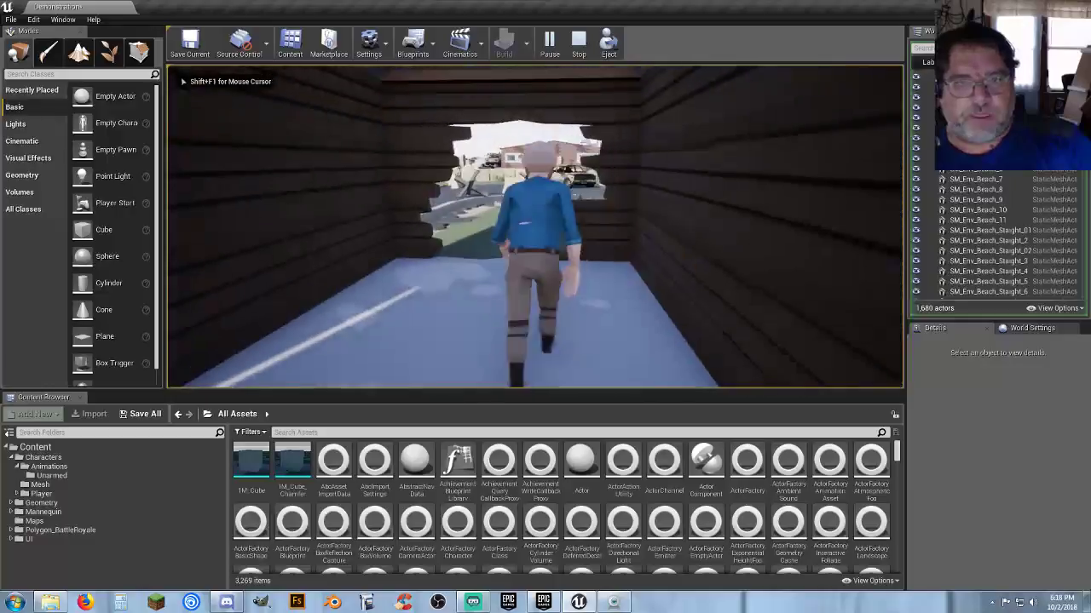
key("w")
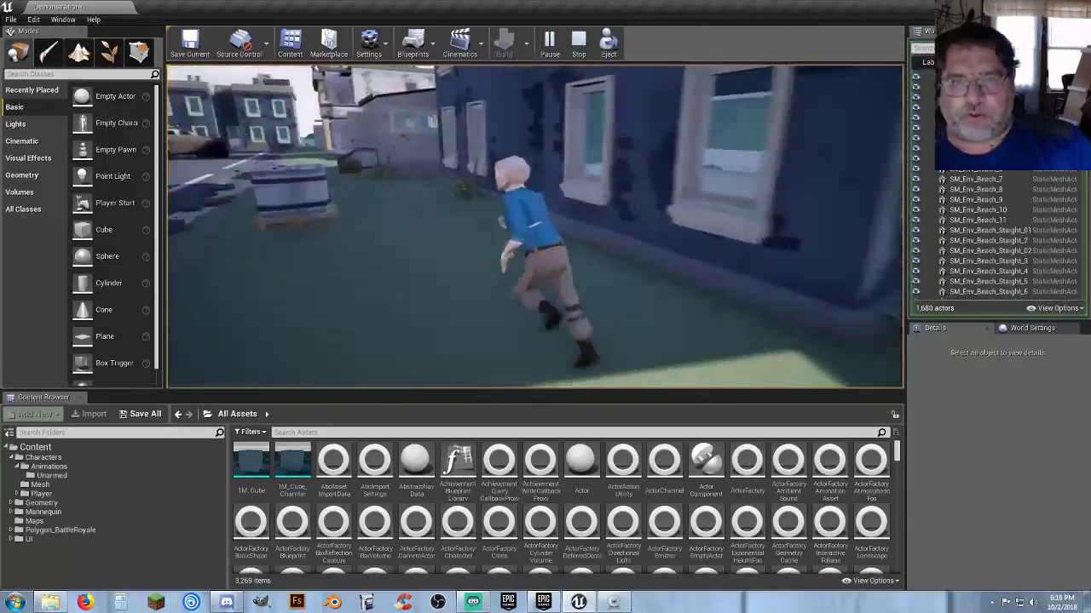
key("w")
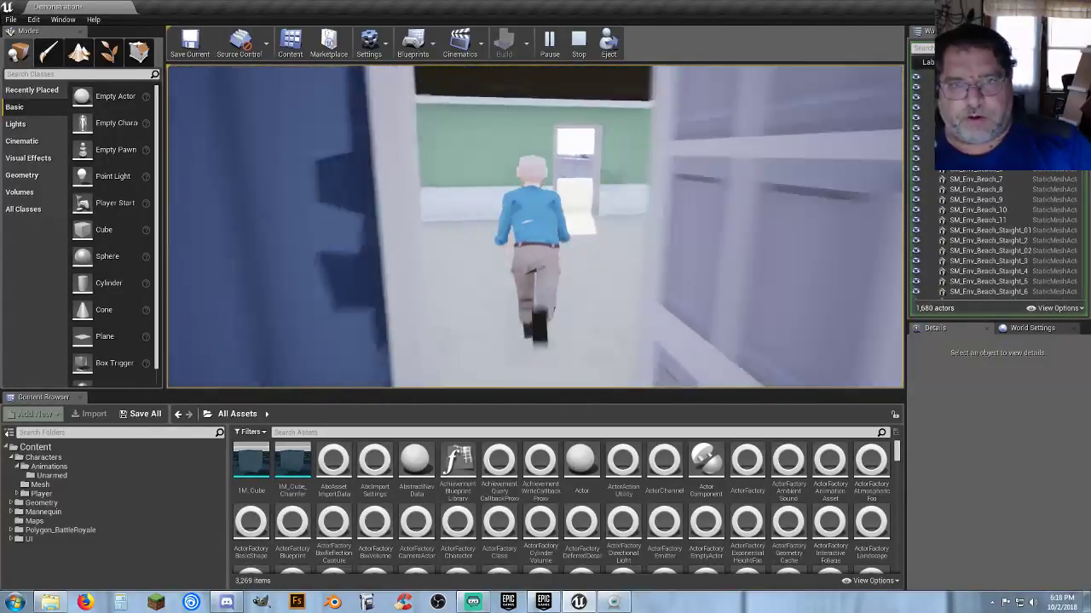
key("w")
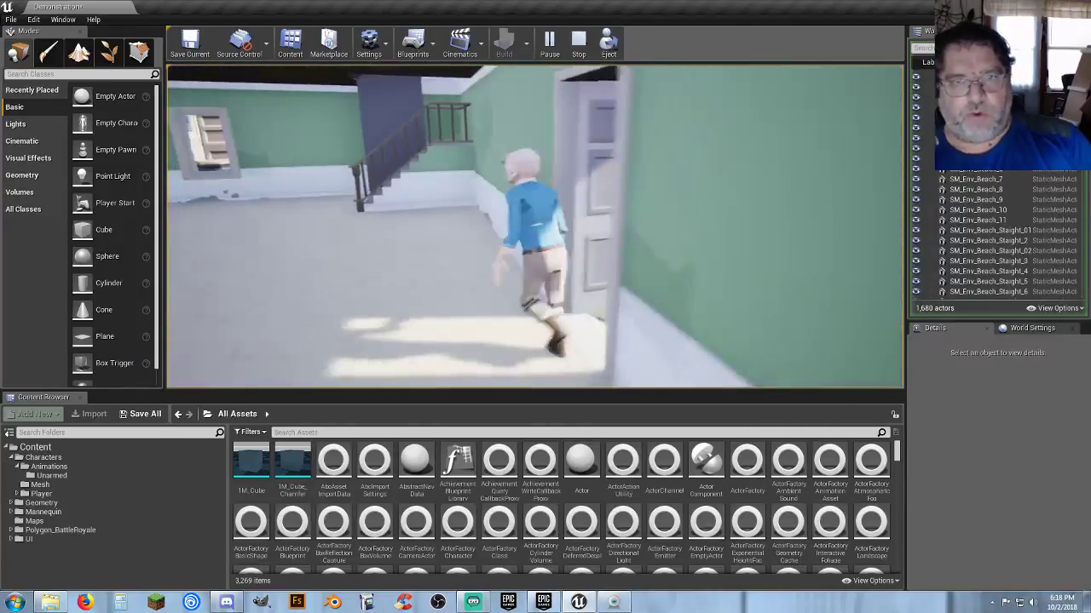
key("w")
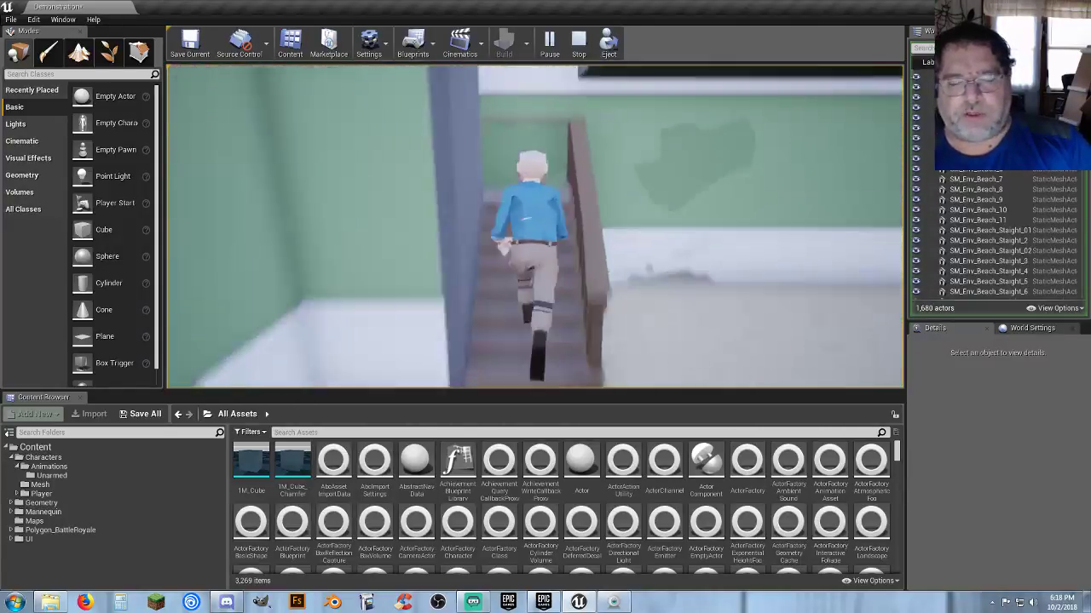
key("w")
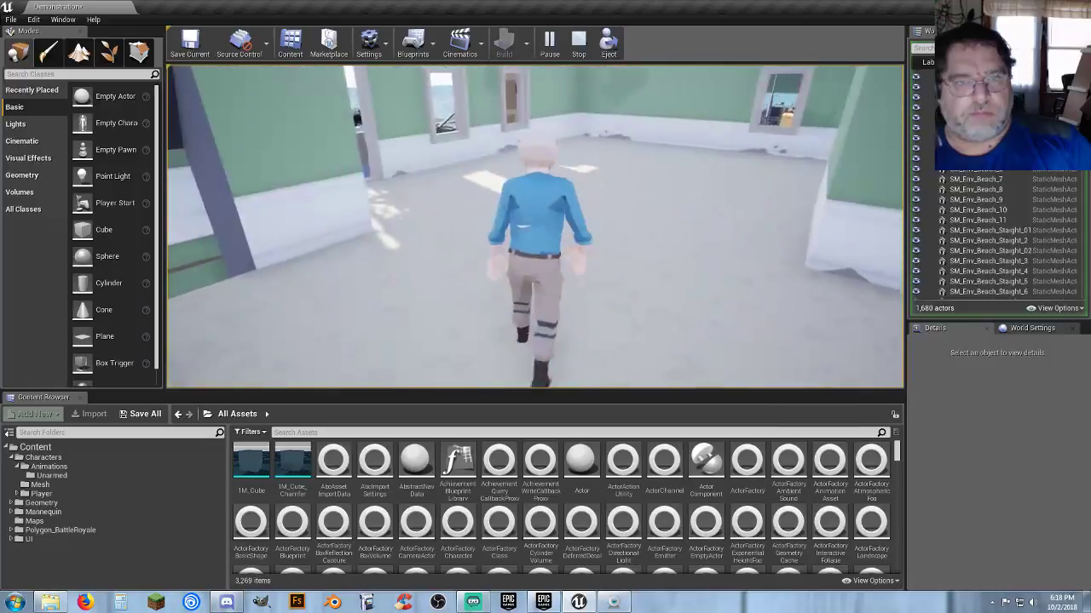
key("w")
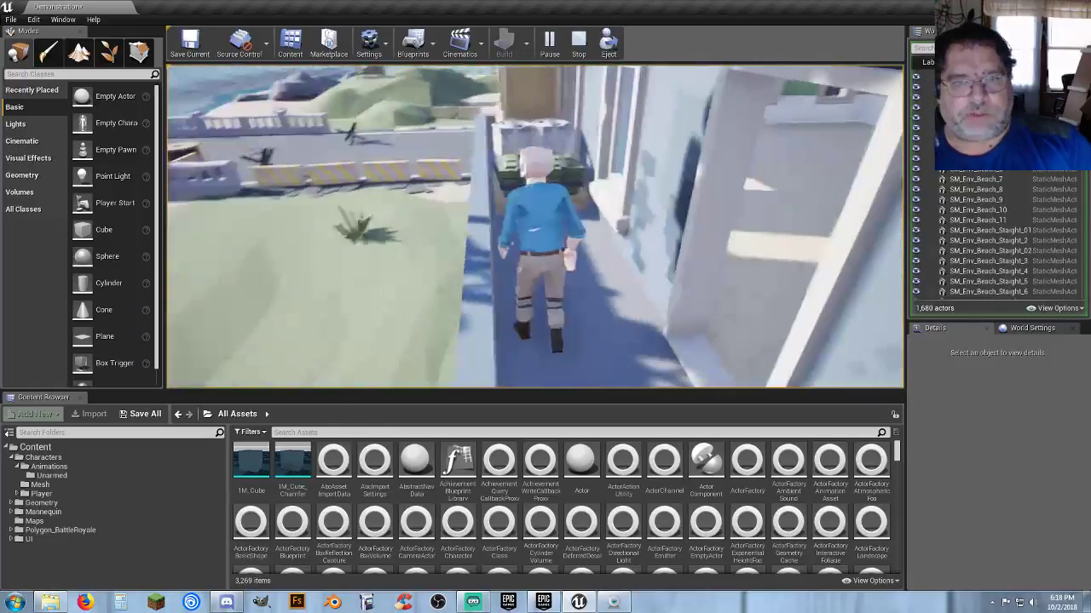
key("s")
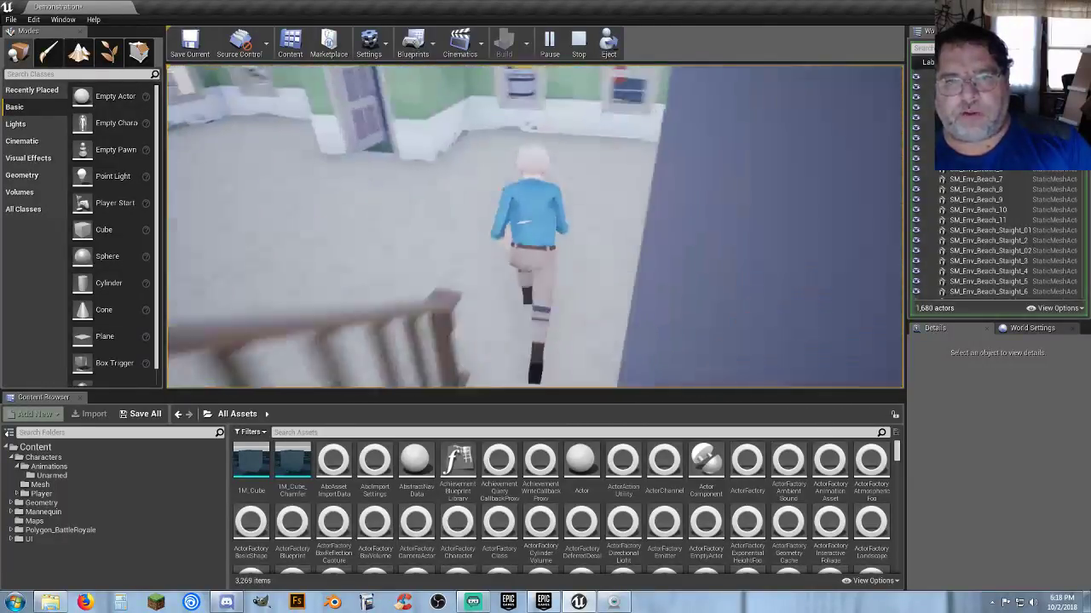
key("w")
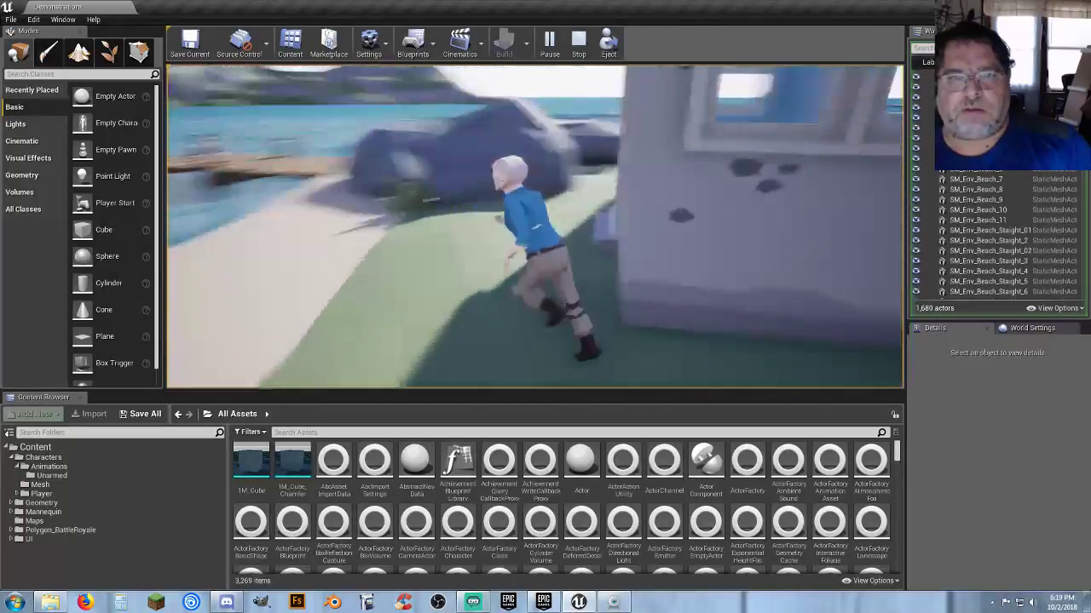
key("Escape")
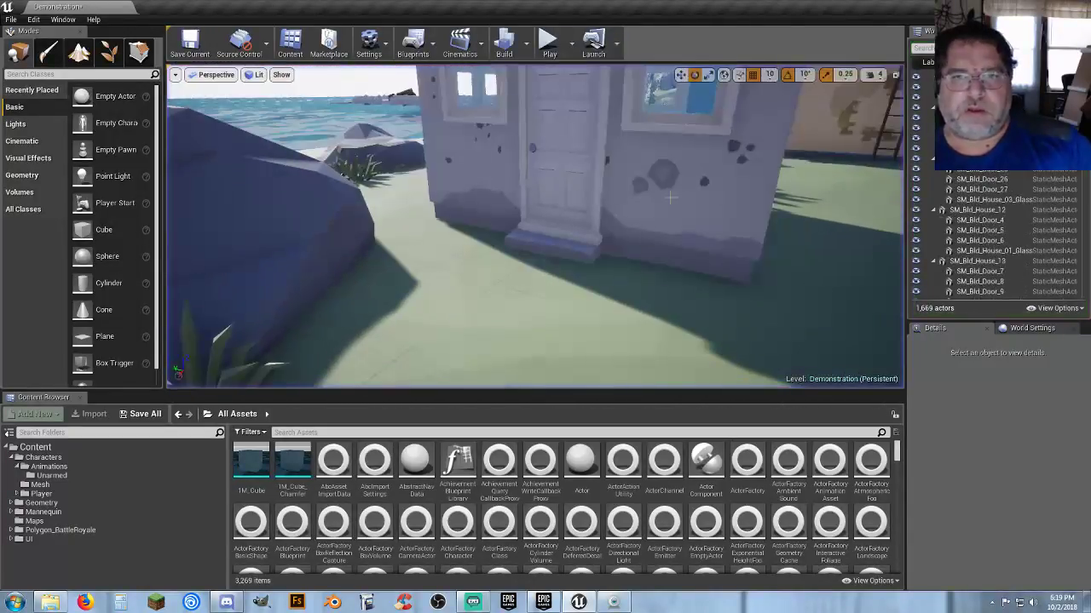
Step: Swing open the small grey building's front door by about 100° and the ground-floor door of the dark-blue house
left_click(574, 201)
left_click_drag(601, 254, 664, 237)
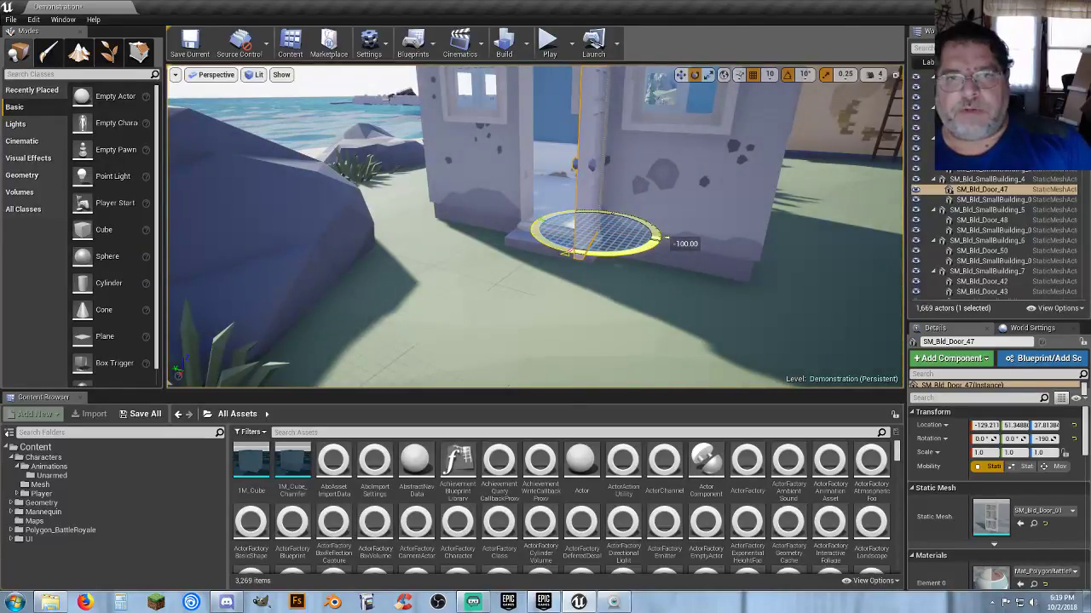
right_click_drag(581, 291, 580, 292)
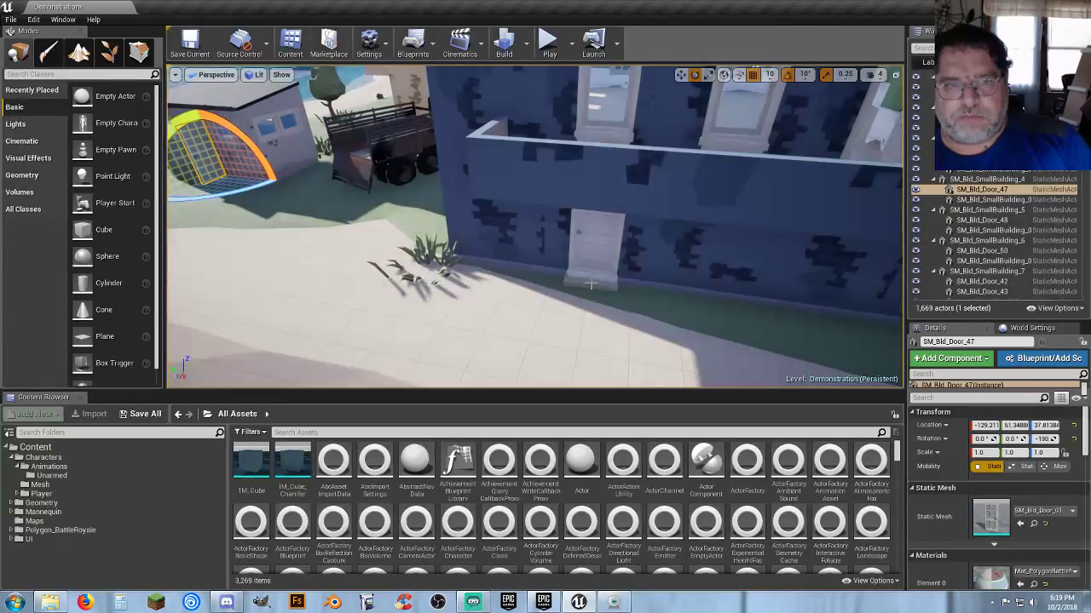
left_click(588, 284)
left_click_drag(586, 299, 729, 302)
Step: Rotate the door beside the wooden staircase in the blue room open around its vertical axis to -90°
right_click_drag(730, 302, 695, 307)
key("w")
key("w")
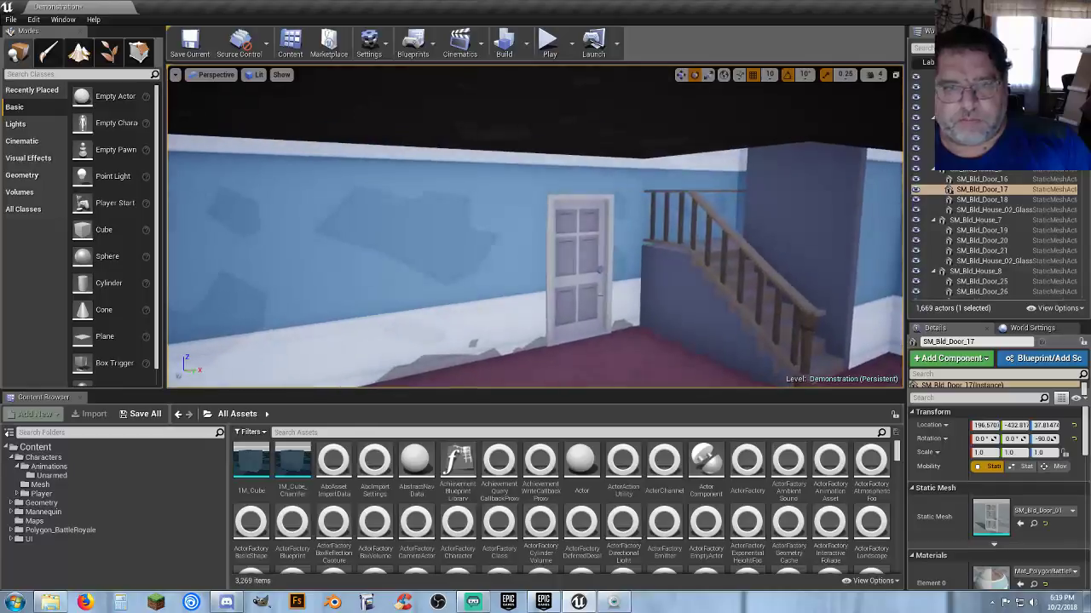
left_click(584, 254)
right_click_drag(585, 254, 585, 281)
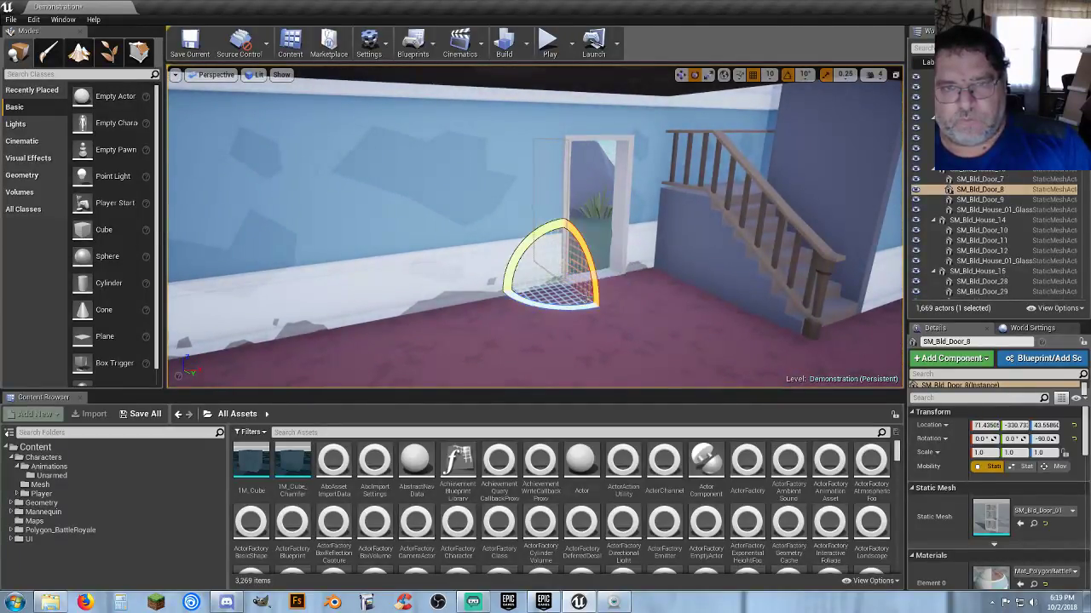
Step: Rotate the upstairs door next to the window in the blue-walled room open around its vertical axis to 90°
right_click_drag(584, 281, 673, 318)
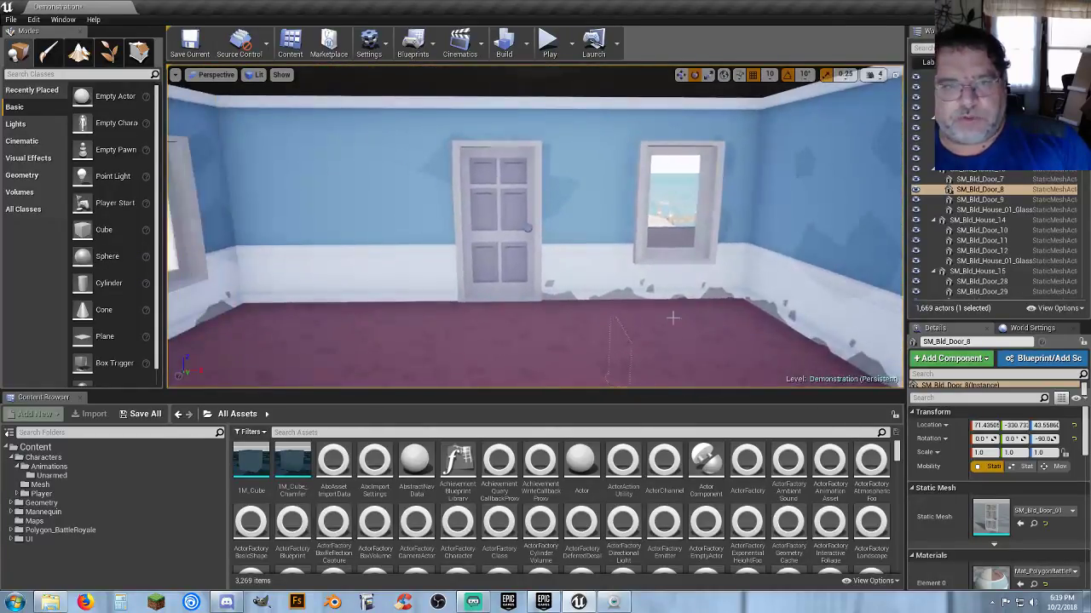
left_click(508, 264)
left_click_drag(507, 311, 518, 313)
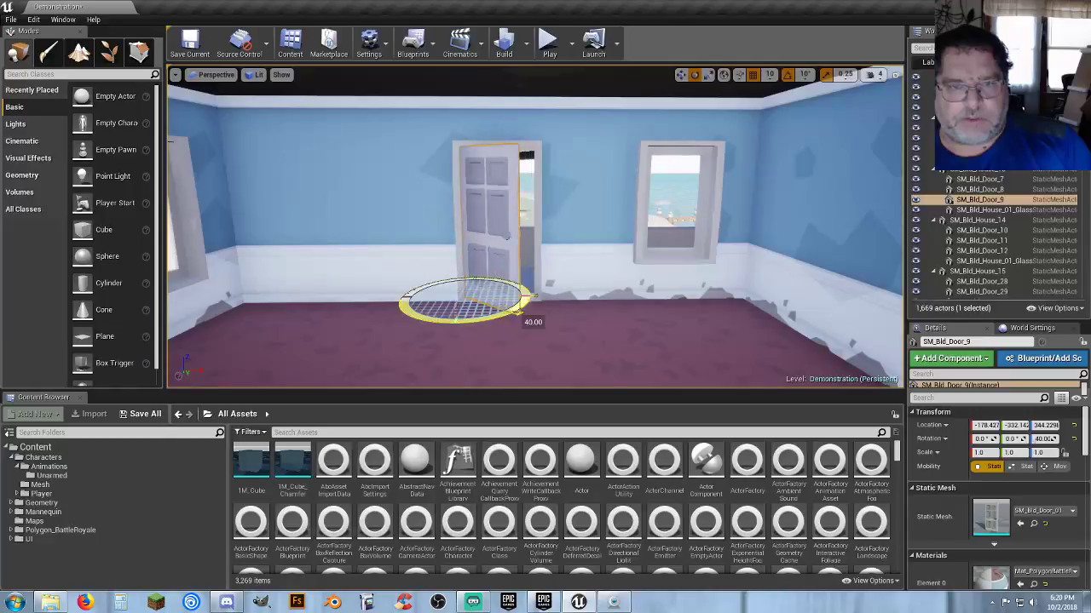
Step: Place the SK_Veh_Boat_01 mesh from Polygon_BattleRoyale's Meshes/Vehicles folder in the water beside the small wooden dock
right_click_drag(626, 304, 833, 294)
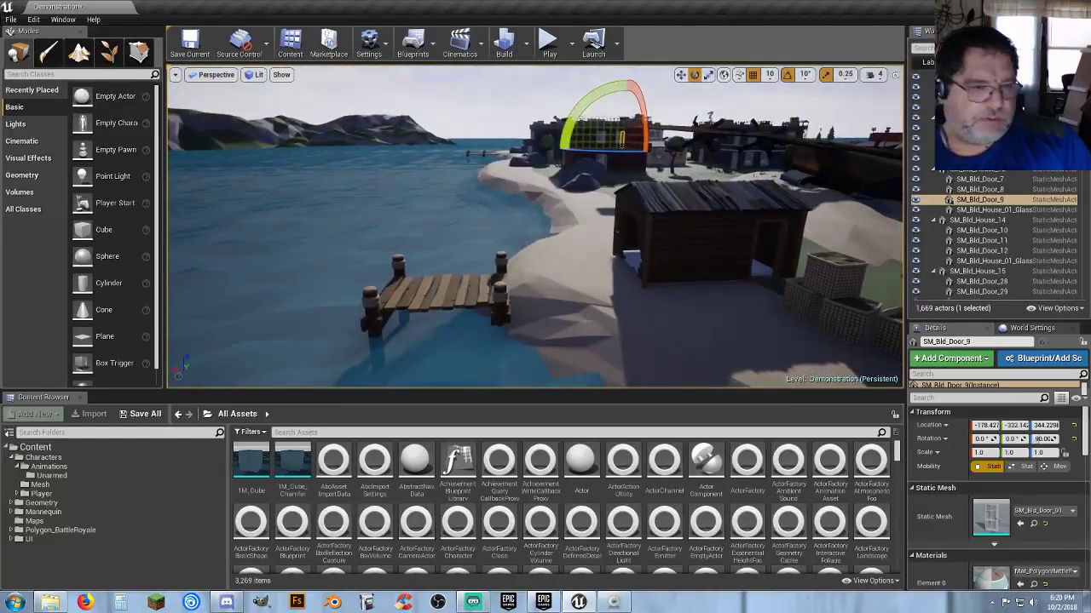
left_click(11, 529)
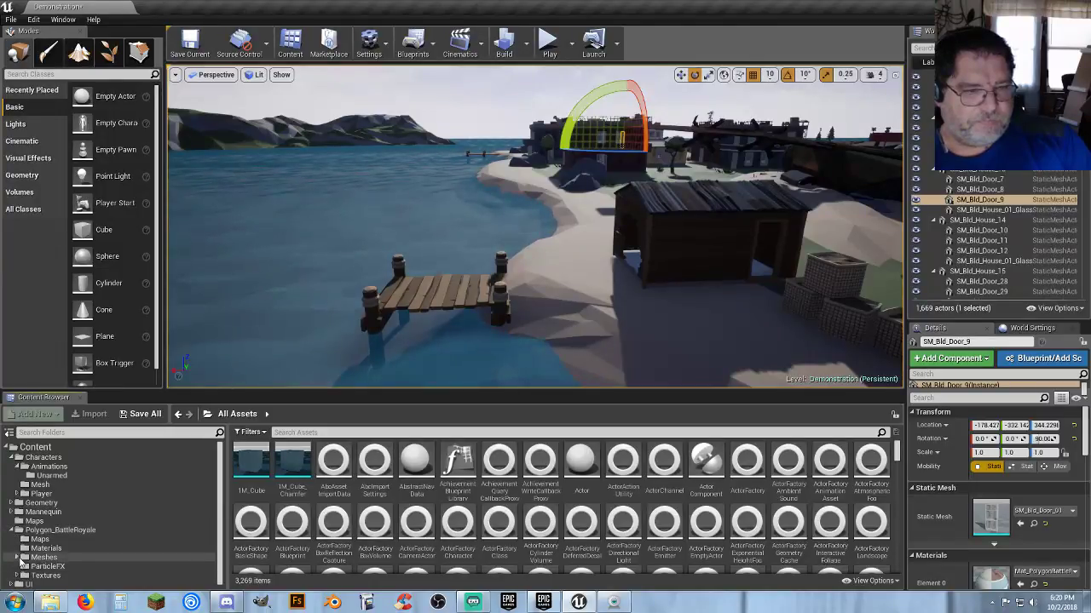
left_click(18, 558)
scroll(34, 562, "down", 2)
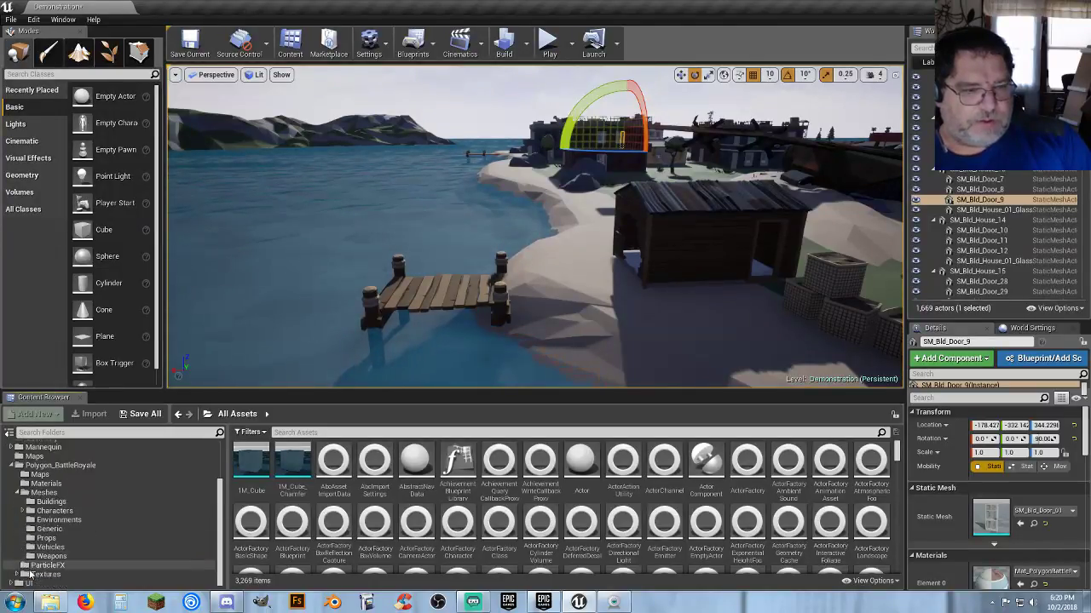
left_click(49, 547)
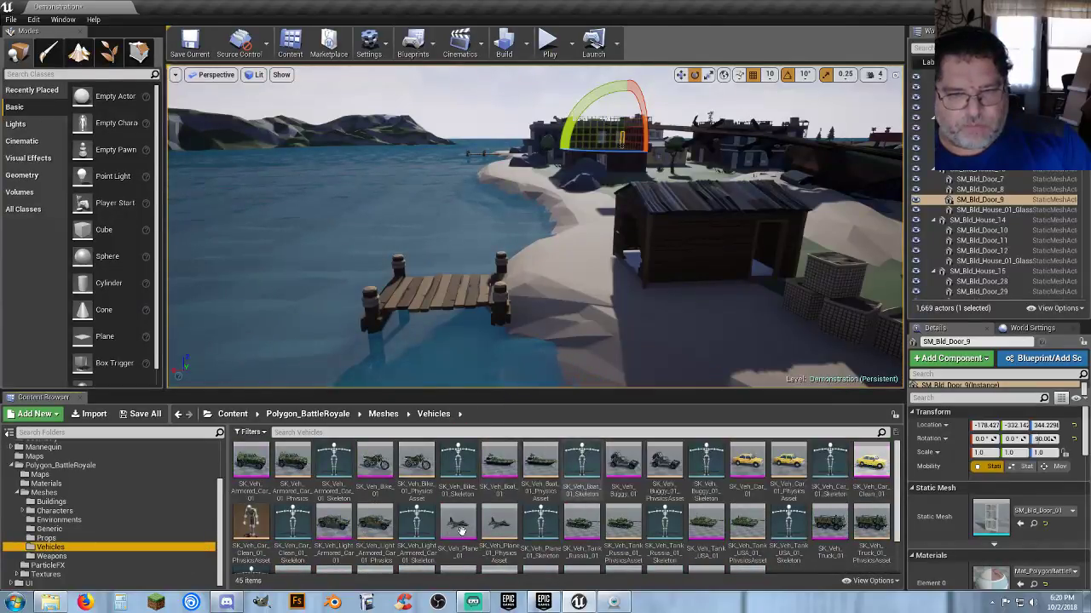
mouse_move(518, 349)
right_mouse_down()
mouse_move(596, 328)
mouse_move(648, 204)
mouse_move(605, 315)
mouse_move(524, 360)
right_mouse_up()
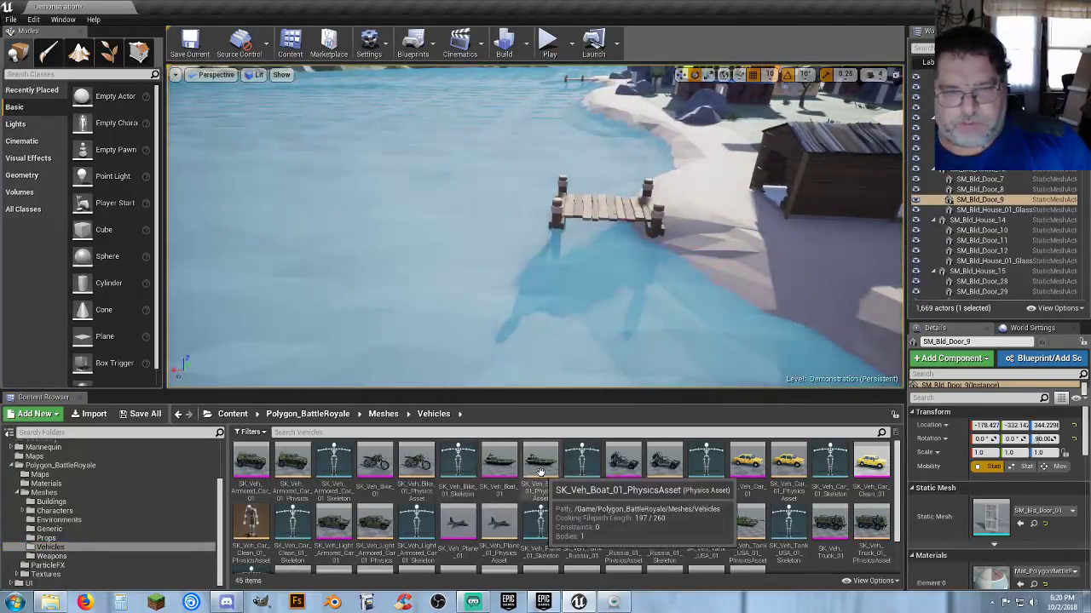
left_click_drag(501, 474, 552, 276)
Step: Rotate the upper balcony door of the tan brick-patched house open around its vertical axis
right_click_drag(552, 276, 777, 281)
key("w")
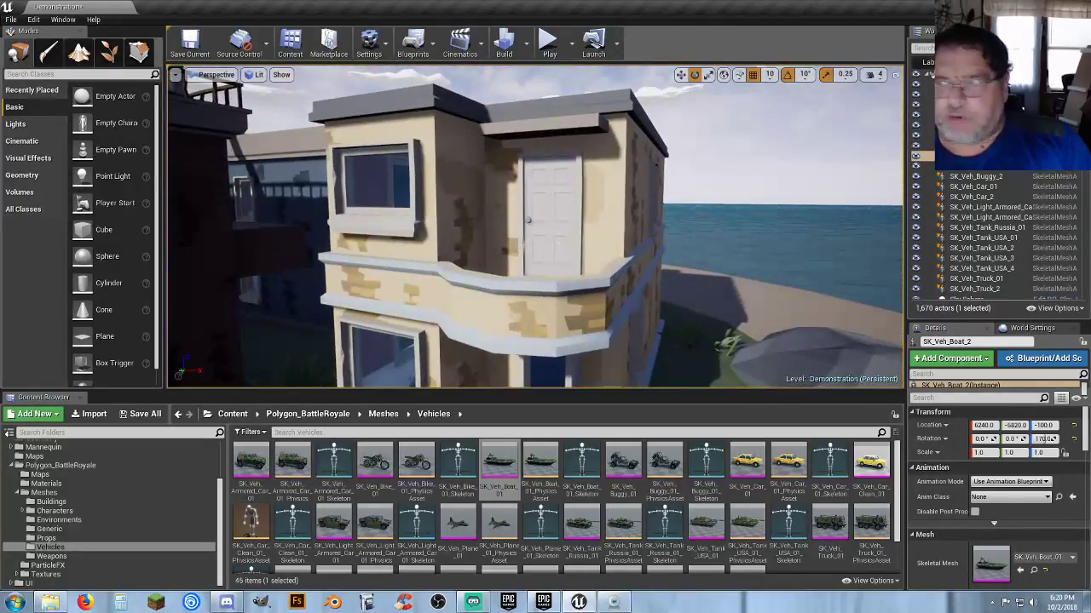
left_click(546, 255)
left_click_drag(594, 300, 635, 285)
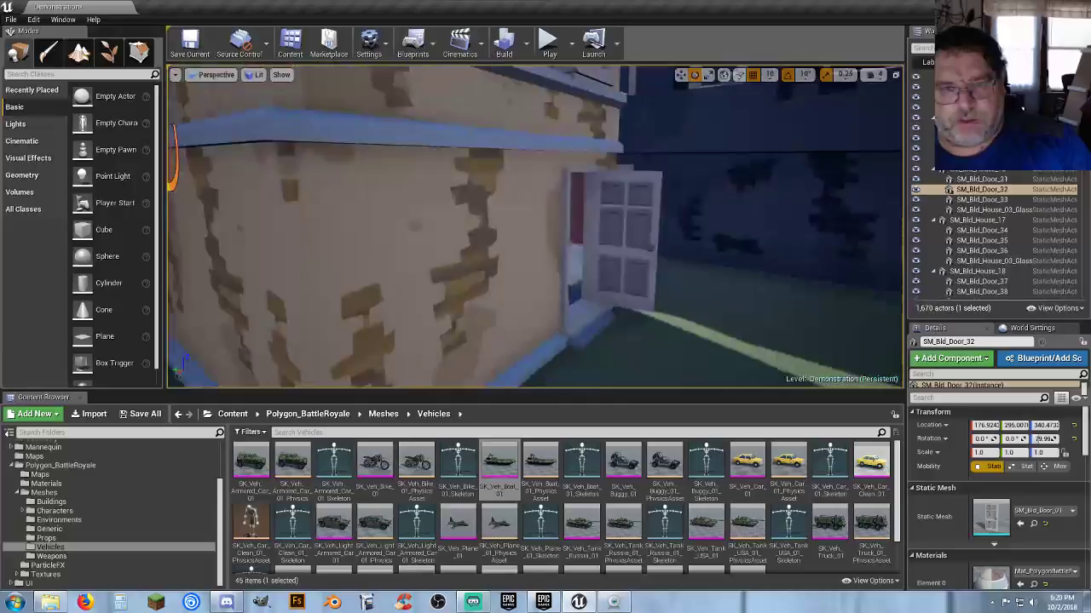
Step: Rotate the door beside the stairs in the green room open by about 90° around its vertical axis
right_click_drag(545, 256, 715, 252)
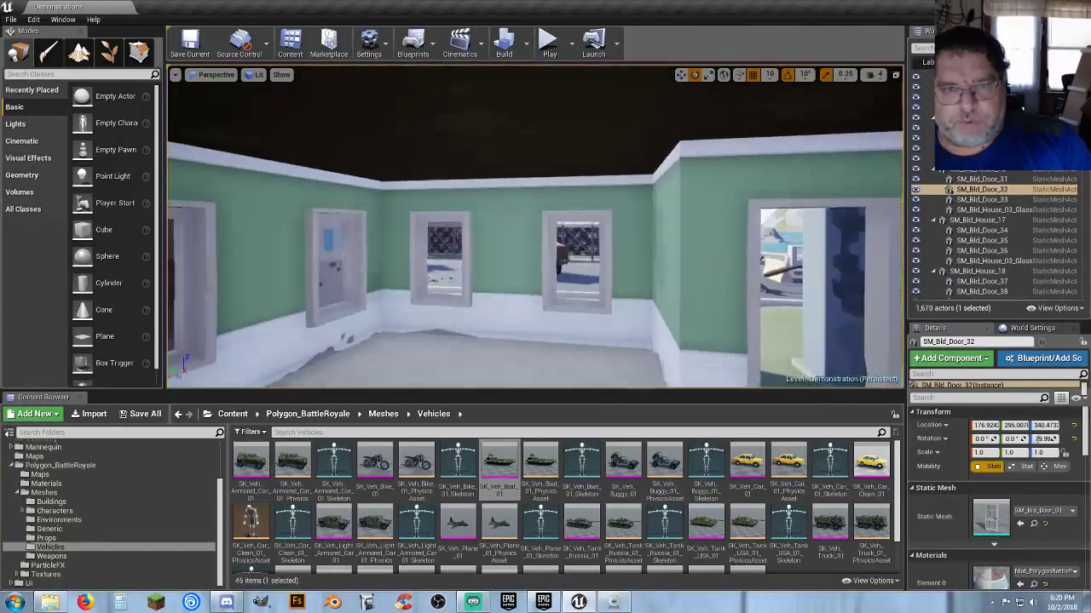
right_click_drag(545, 255, 511, 256)
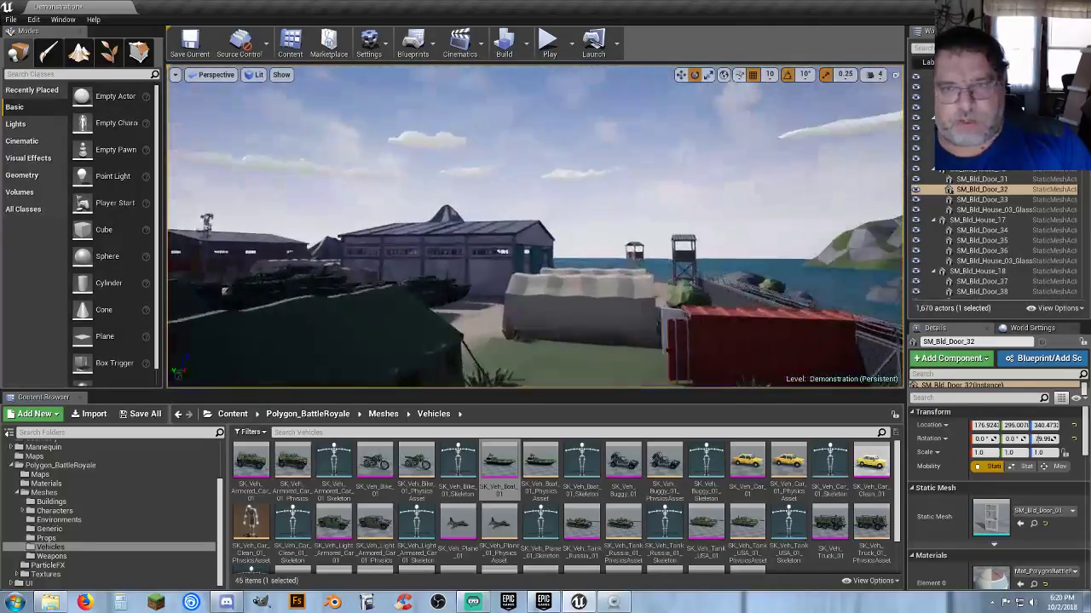
mouse_move(546, 255)
right_mouse_down()
mouse_move(495, 256)
mouse_move(545, 256)
right_mouse_up()
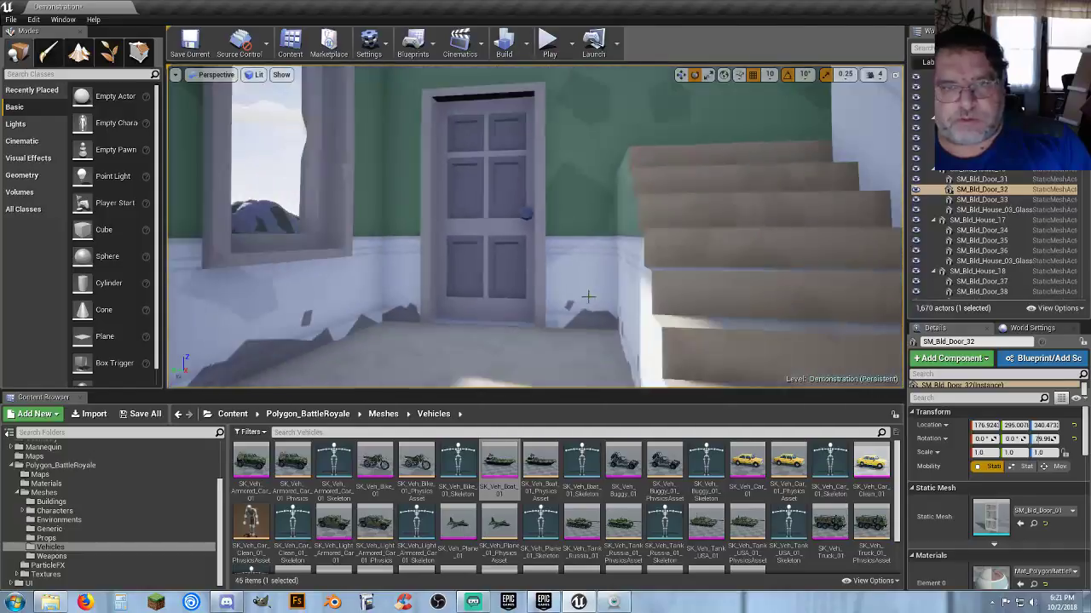
left_click(478, 275)
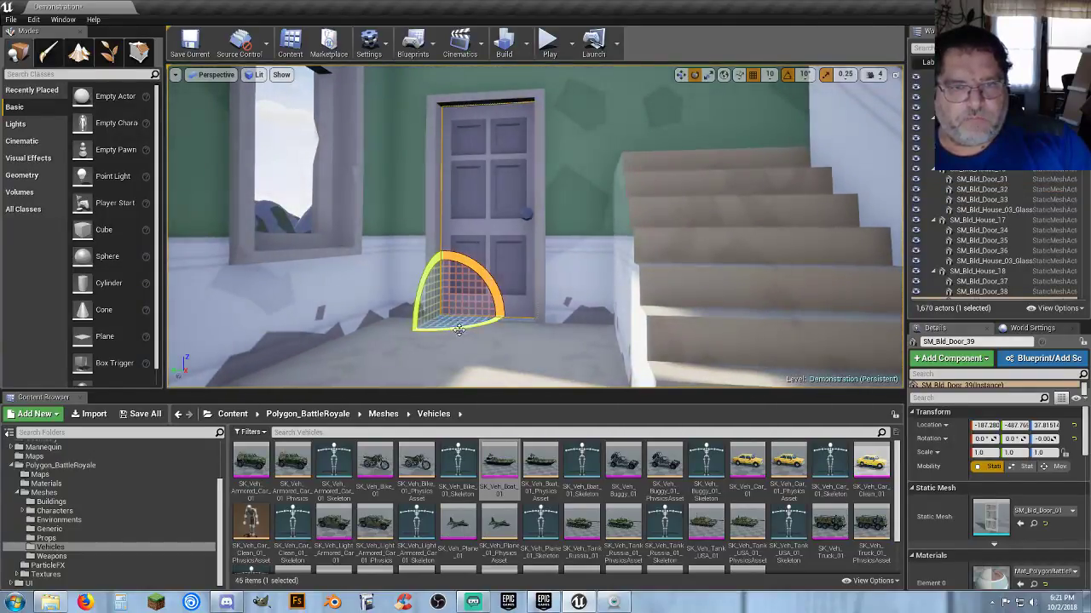
left_click_drag(459, 330, 375, 321)
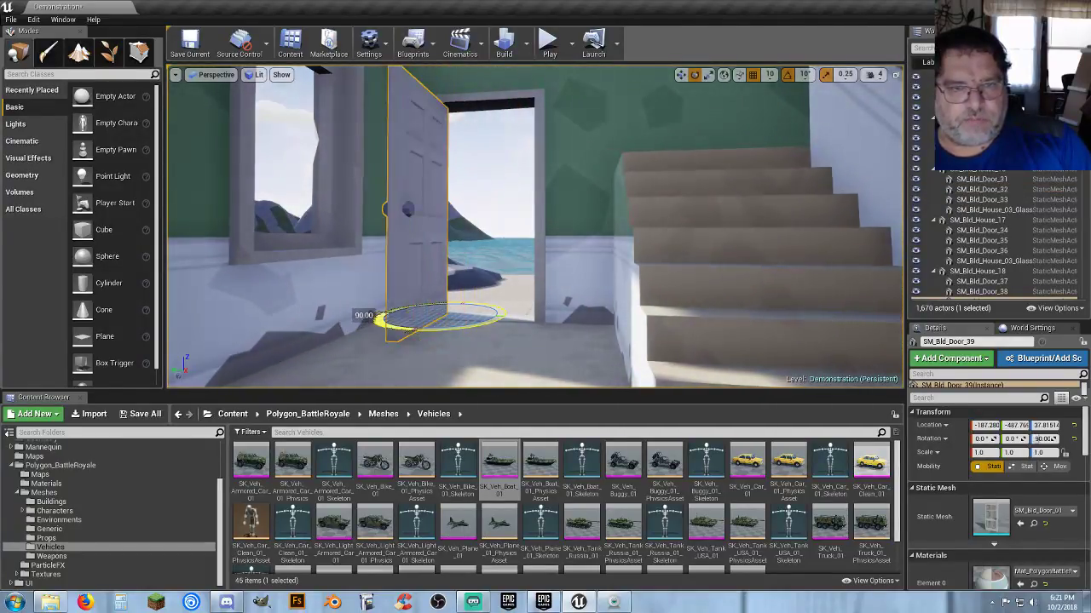
Step: Rotate both doors of the small dark red building between the blue and tan houses open around their vertical axes
right_click_drag(546, 256, 545, 255)
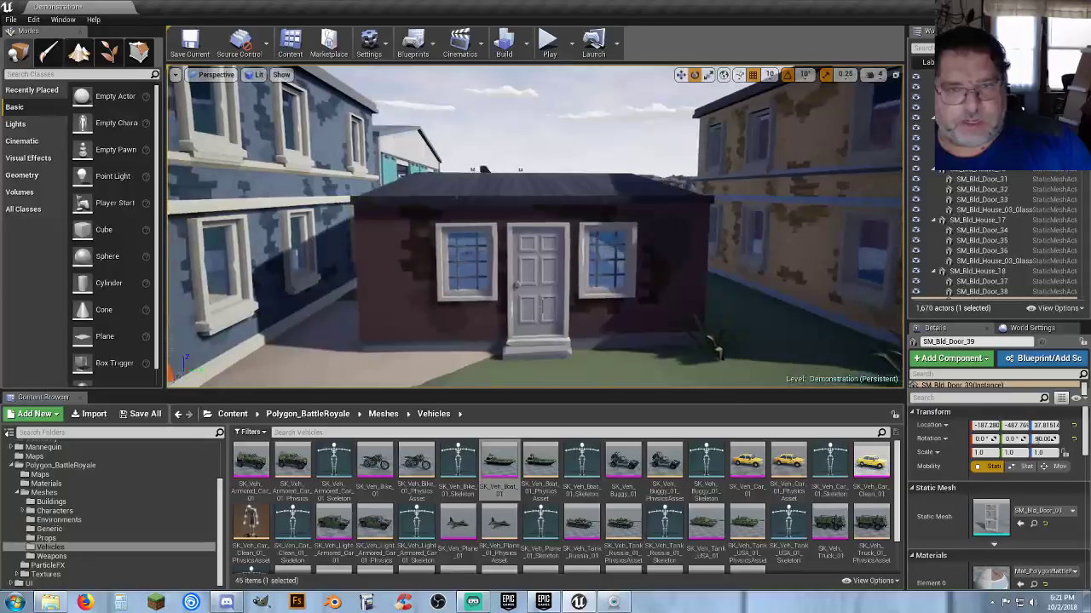
left_click(519, 285)
left_click_drag(523, 357, 399, 333)
scroll(547, 261, "up", 10)
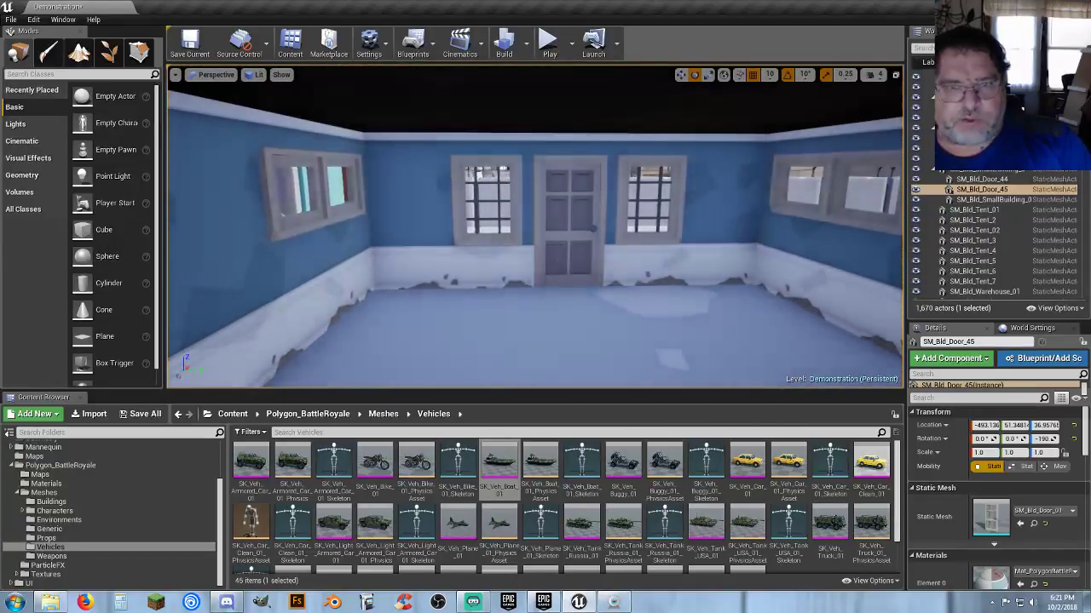
left_click(547, 262)
left_click_drag(563, 271, 607, 285)
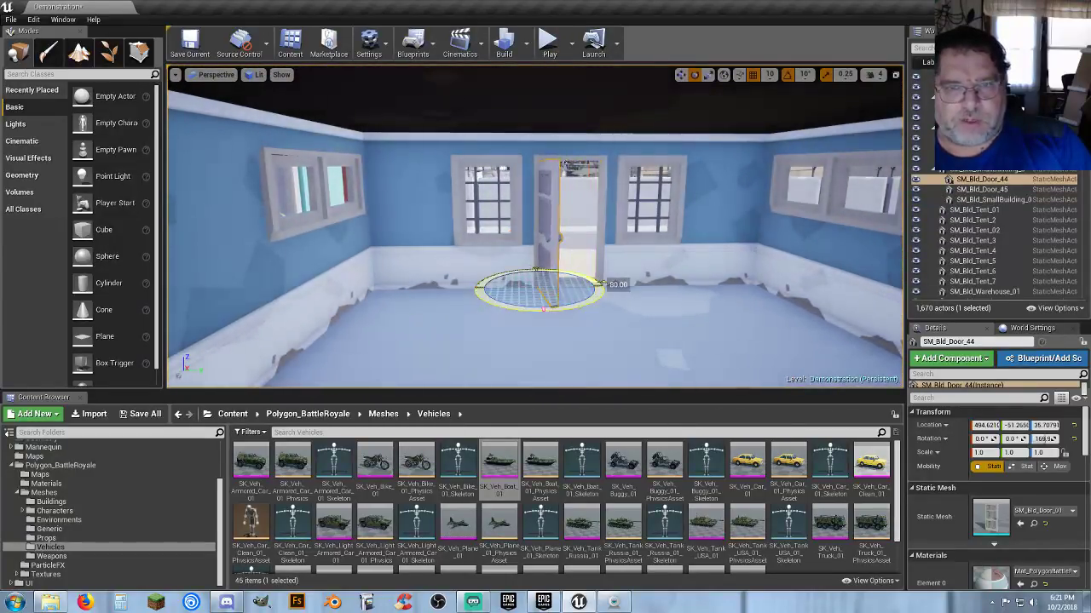
Step: Rotate the ground-floor front door of the tan brick-patched house open around its vertical axis
scroll(535, 227, "down", 10)
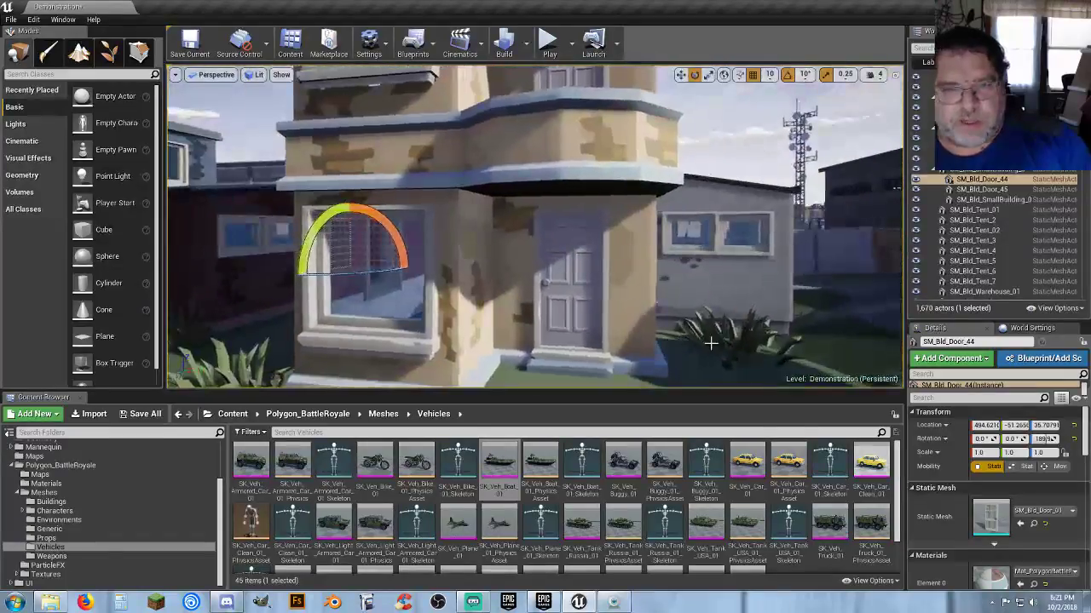
right_click_drag(509, 224, 524, 264)
scroll(508, 224, "down", 4)
left_click(509, 224)
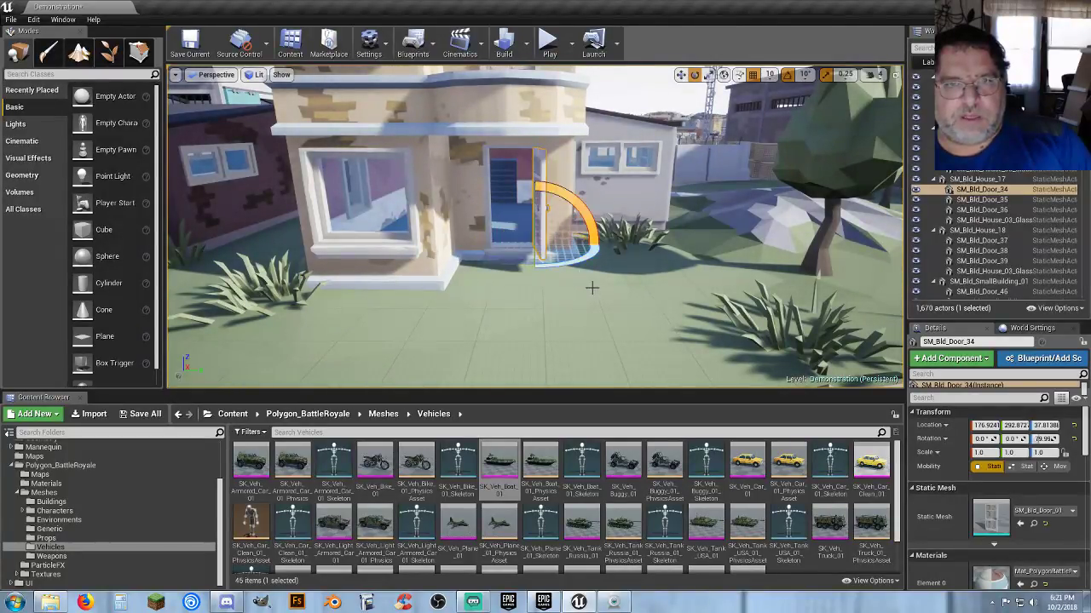
Step: Rotate the door beside the blue stairs in the tan house's pink room open around its vertical axis to 100°
key("w")
right_click_drag(592, 288, 527, 271)
left_click(520, 213)
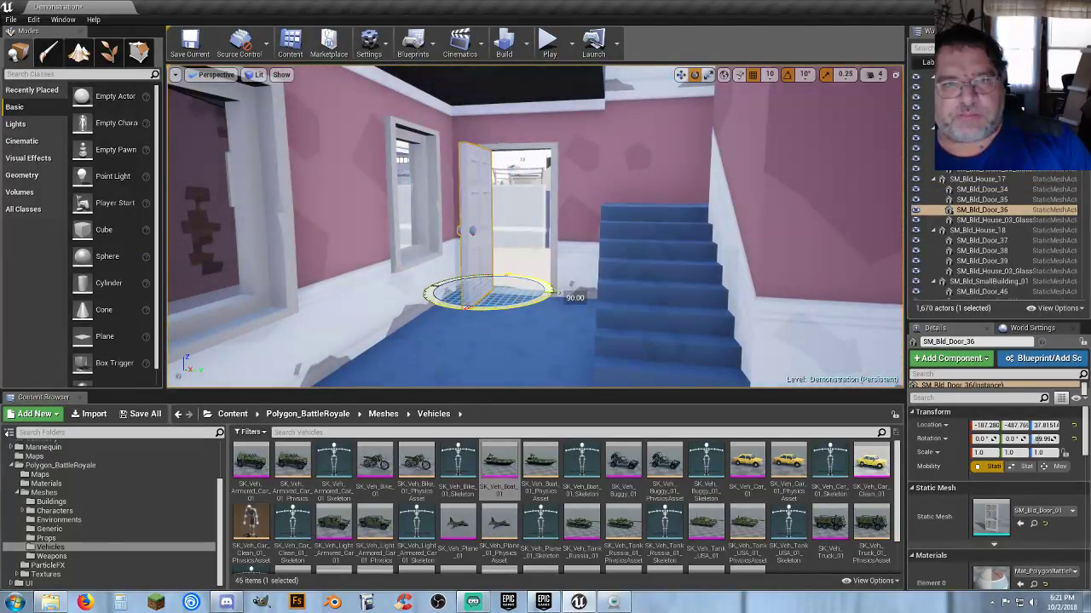
left_click_drag(564, 292, 561, 296)
Step: Rotate the upstairs balcony door in the pink room open by 100° around its vertical axis
right_click_drag(627, 282, 562, 281)
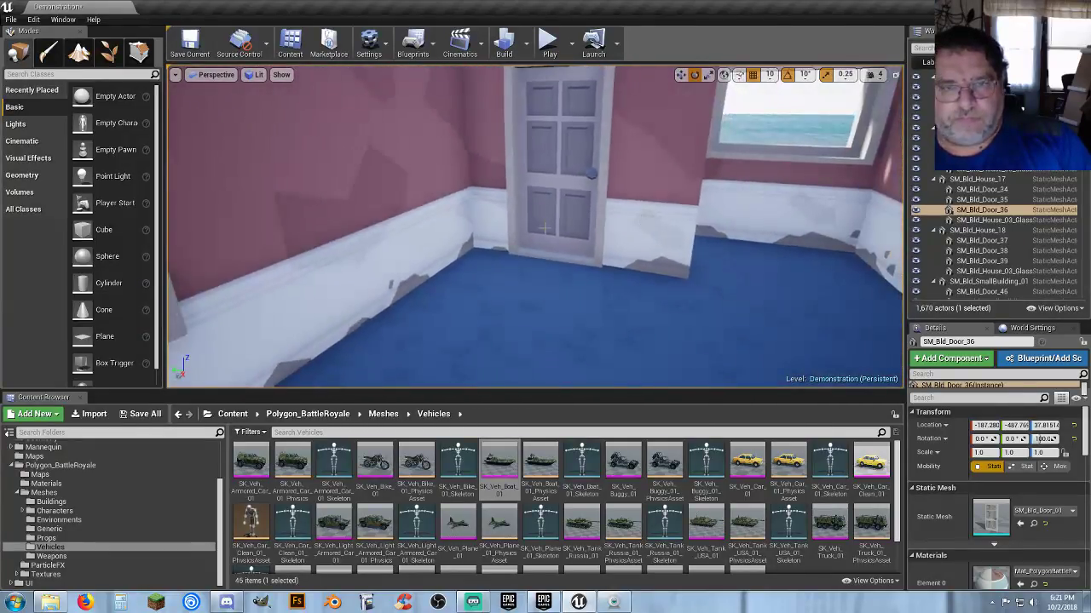
left_click(558, 243)
left_click_drag(562, 269, 487, 271)
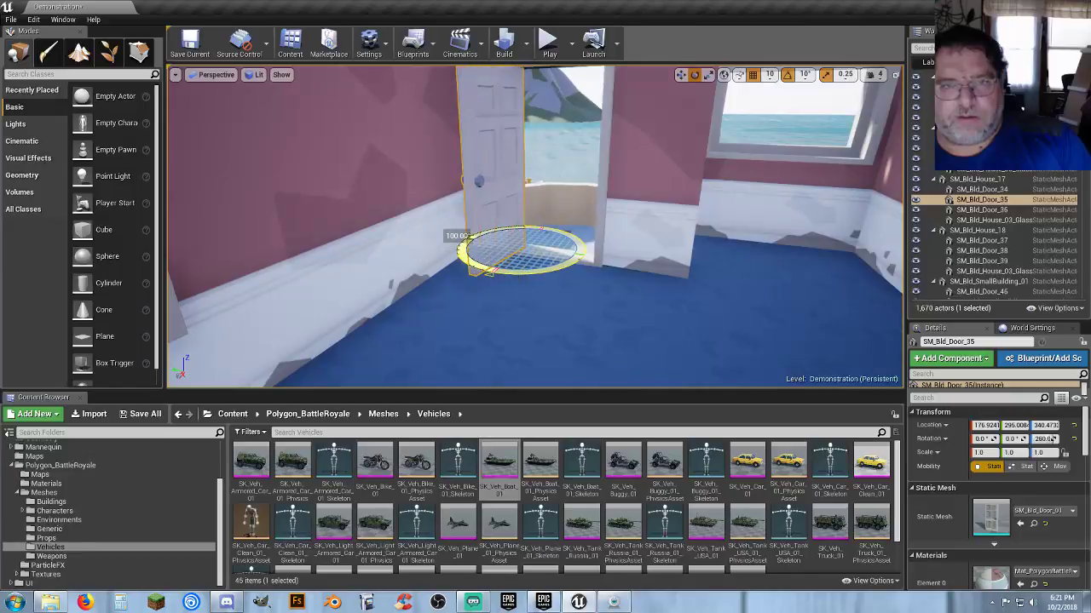
Step: Rotate the door of SM_Bld_SmallBuilding_5 and both doors of the dark red SM_Bld_SmallBuilding_7 open around their vertical axes
right_click_drag(489, 273, 460, 315)
right_click_drag(670, 243, 672, 244)
left_click(630, 240)
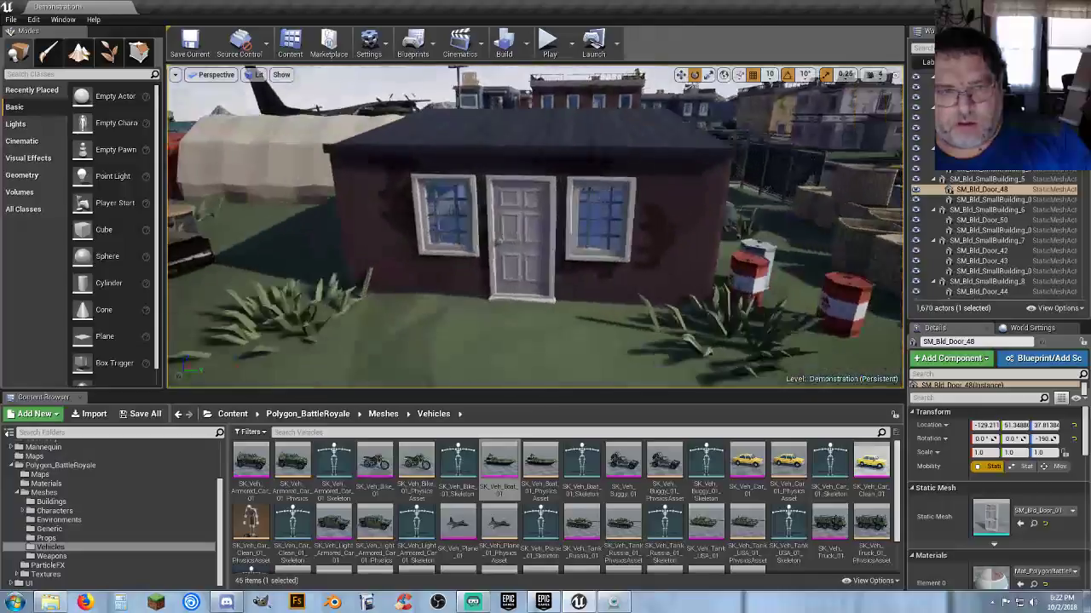
left_click(613, 273)
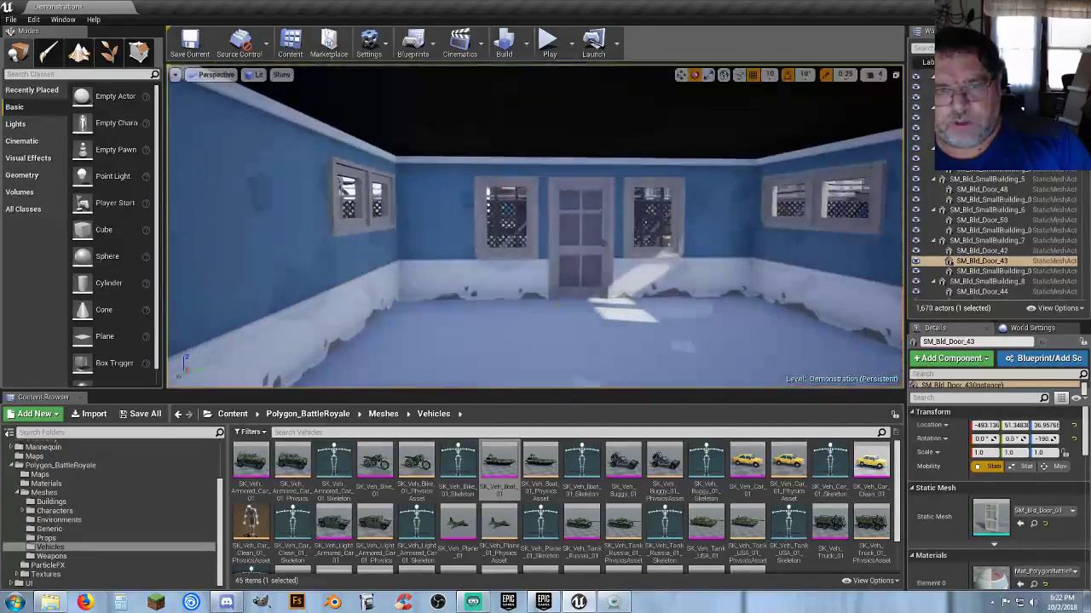
left_click(570, 300)
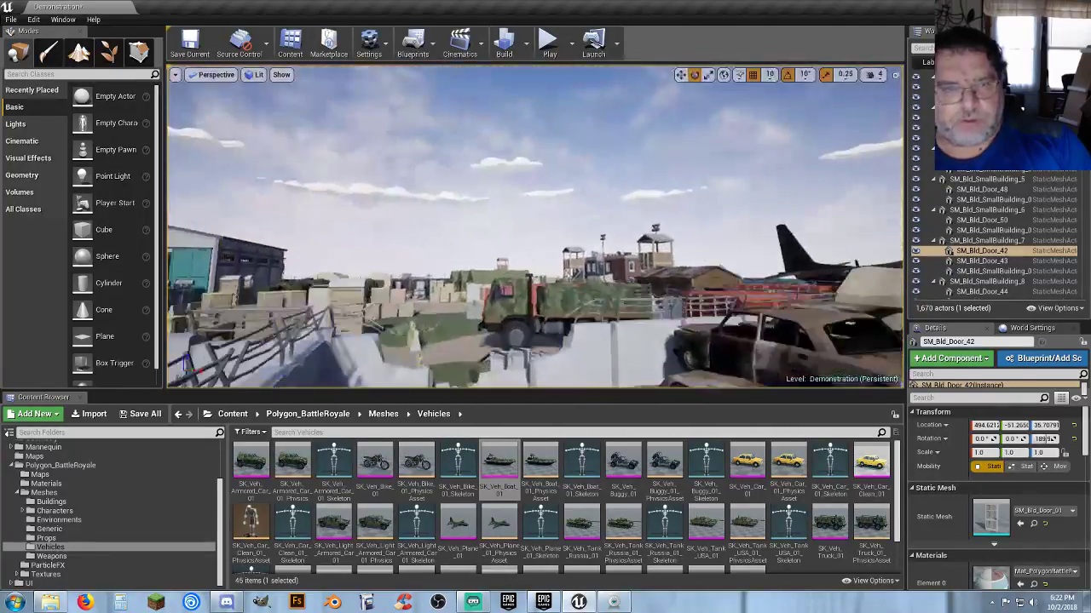
Step: Place the SK_Wep_Grenade_Launcher_01 mesh from the Meshes/Weapons folder on the end of the roofed table at the shooting range
key("w")
right_click_drag(535, 225, 452, 237)
right_click_drag(654, 324, 854, 307)
key("s")
key("w")
key("s")
key("w")
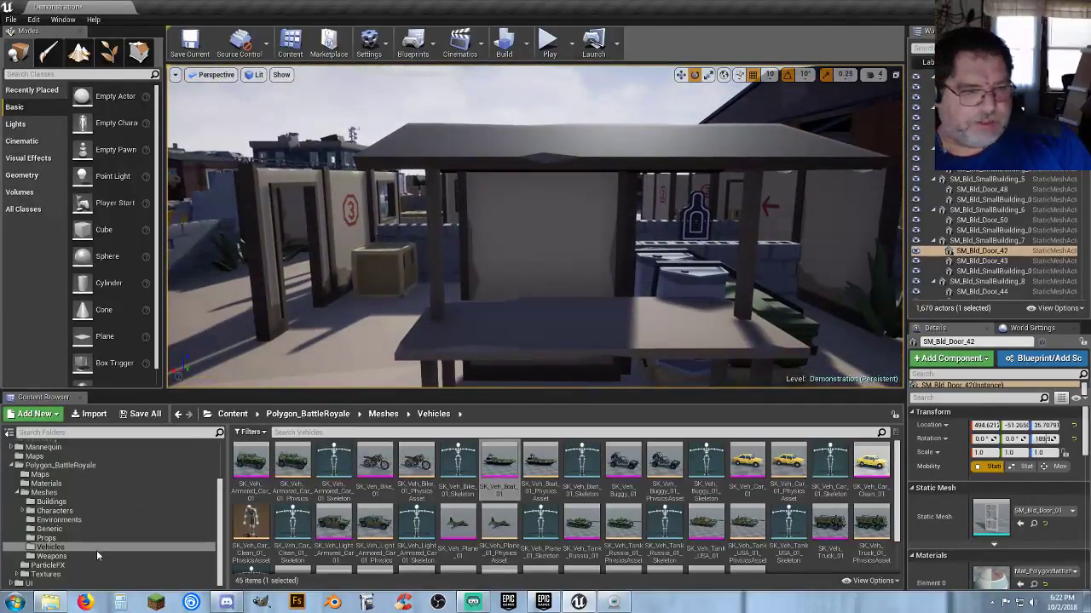
left_click(61, 560)
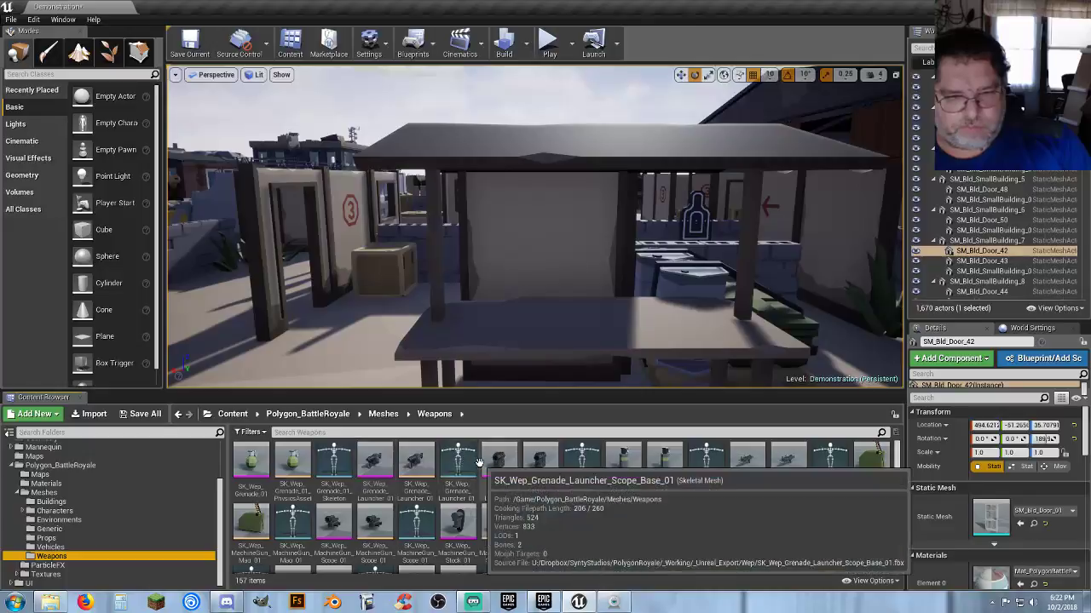
right_click_drag(520, 359, 507, 380)
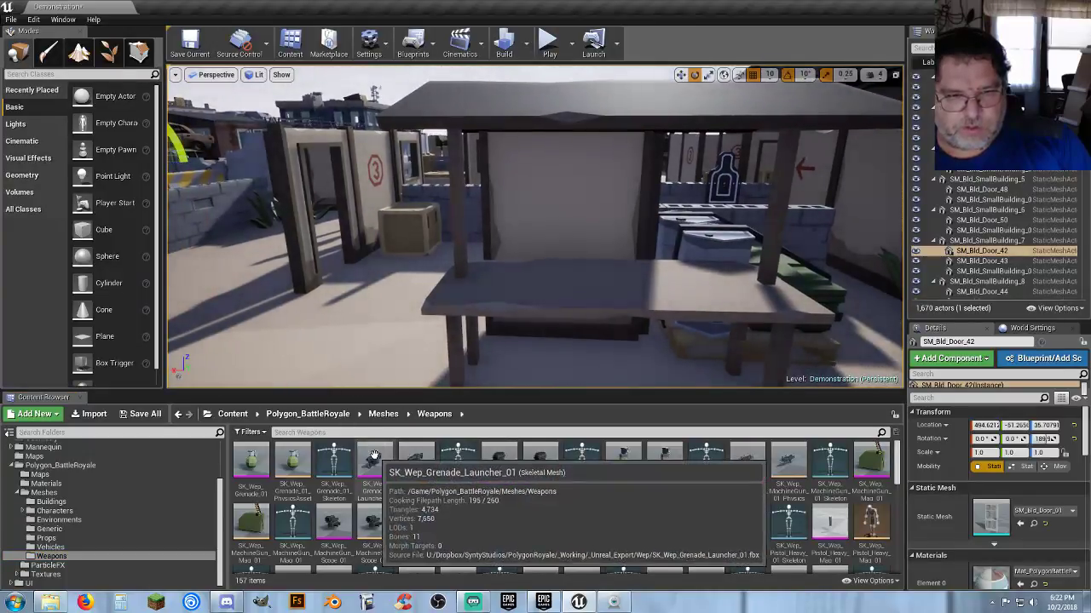
left_click_drag(378, 458, 432, 292)
right_click_drag(433, 292, 472, 275)
mouse_move(473, 276)
left_mouse_down()
mouse_move(479, 255)
mouse_move(471, 266)
left_mouse_up()
key("ctrl+z")
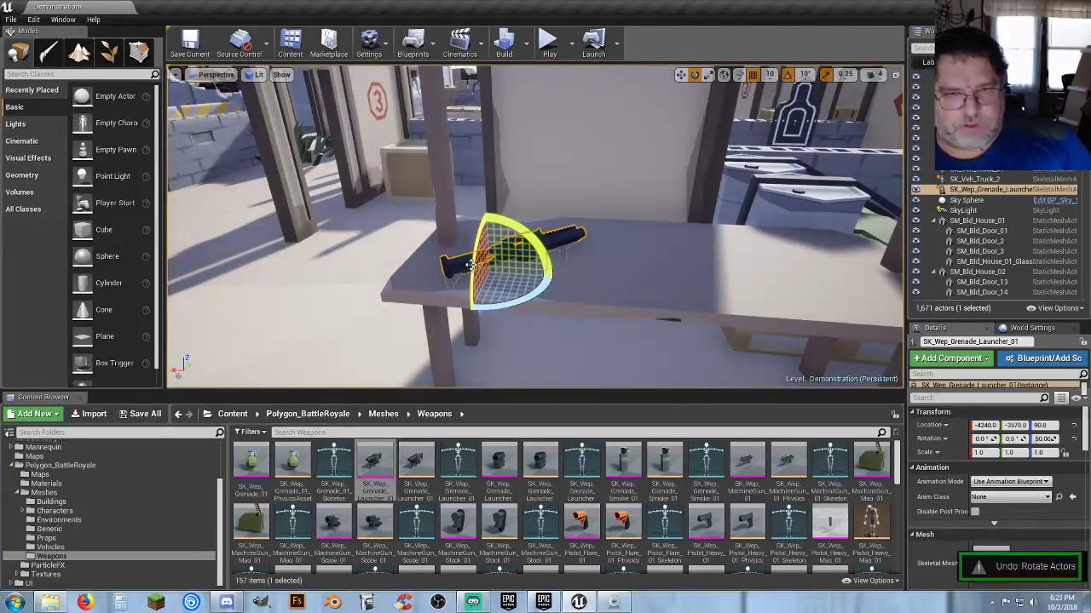
key("ctrl+z")
Step: Rotate the grenade launcher to about 34°, -90°, -14° so it lies flat, and move it to -4230, -3570, 100 on the table
left_click_drag(541, 255, 494, 330)
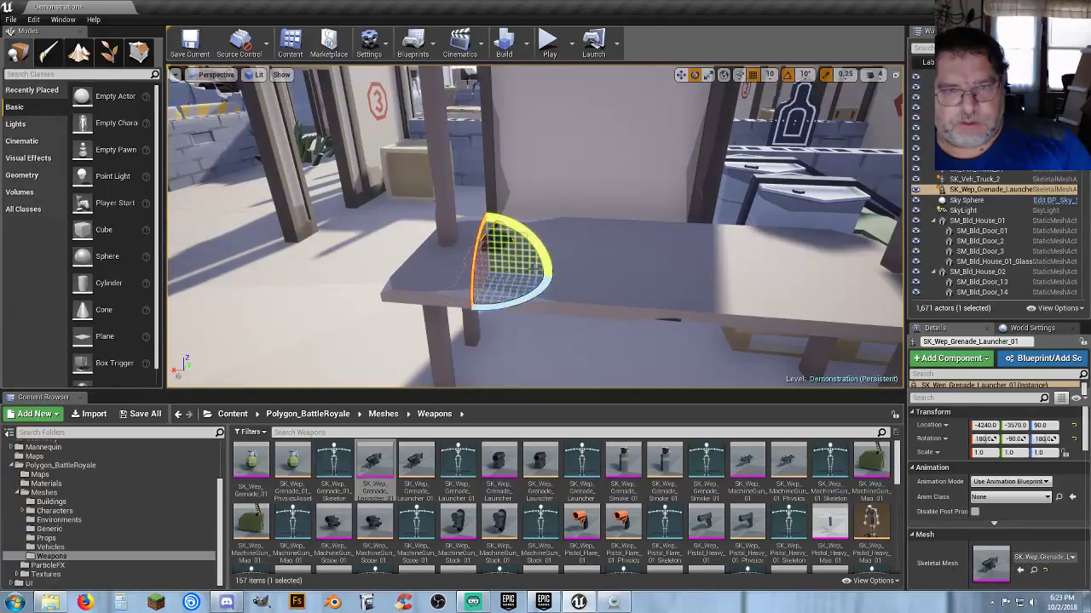
left_click_drag(542, 292, 521, 299)
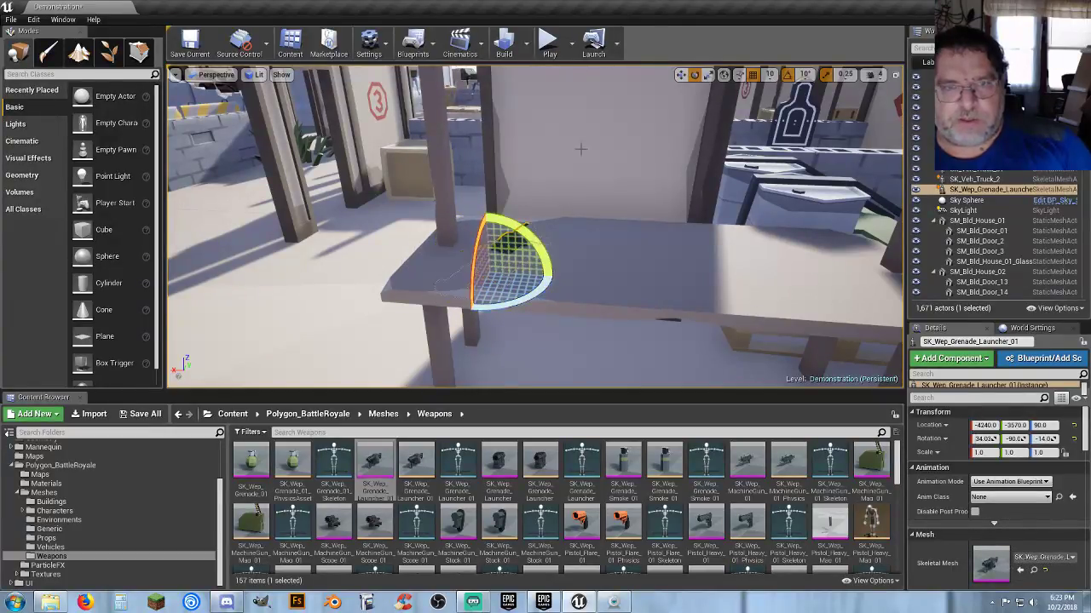
left_click(680, 75)
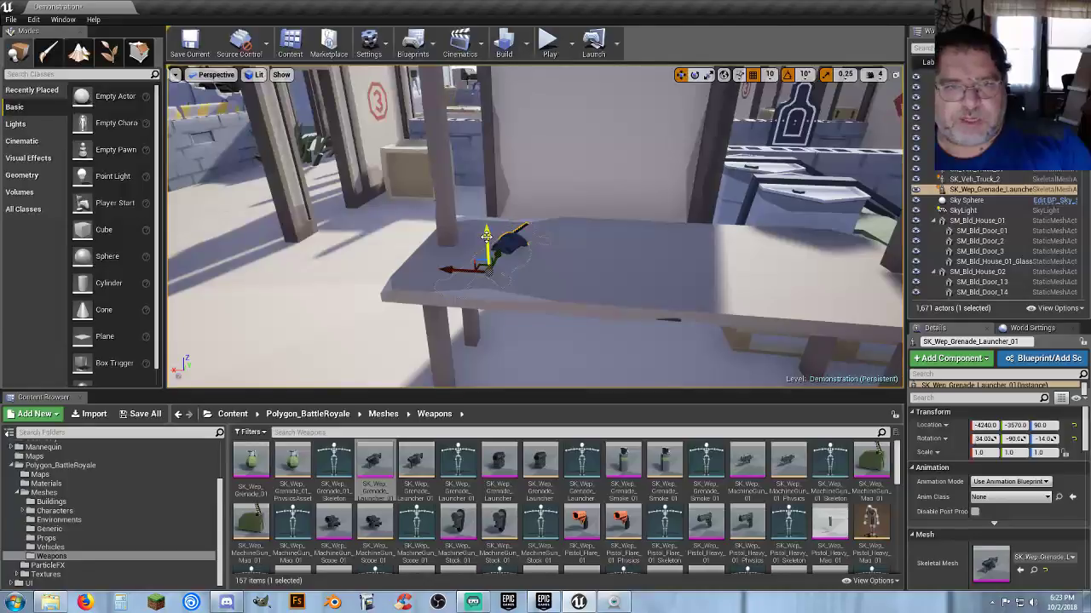
left_click_drag(485, 235, 439, 253)
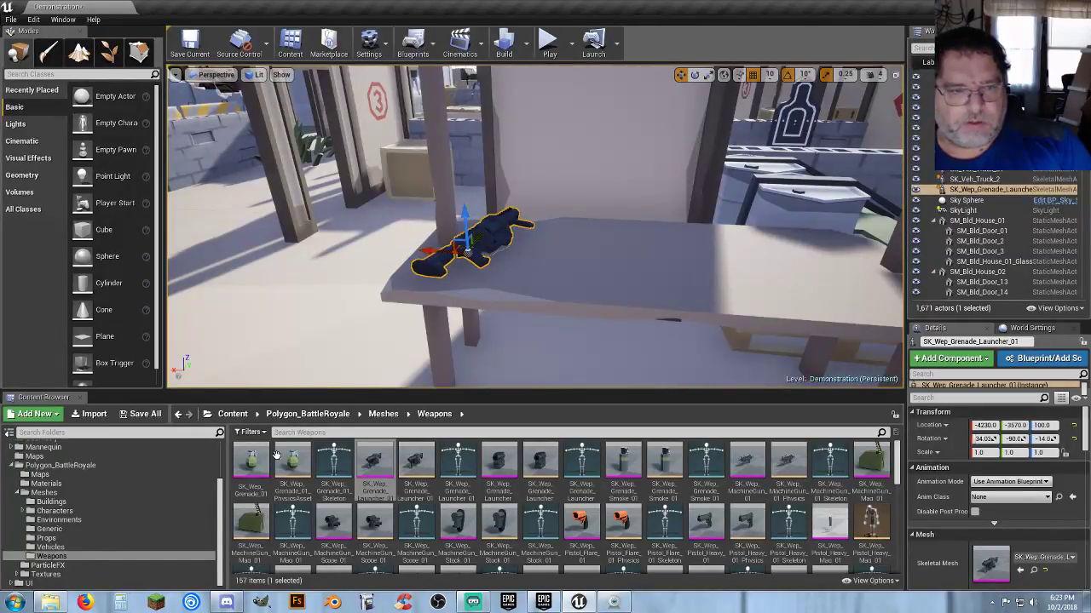
Step: Place SK_Wep_Grenade_01 on the table beside the launcher's muzzle at -4260, -3520, 100 and rotate it to -50° around its vertical axis
left_click_drag(251, 464, 543, 178)
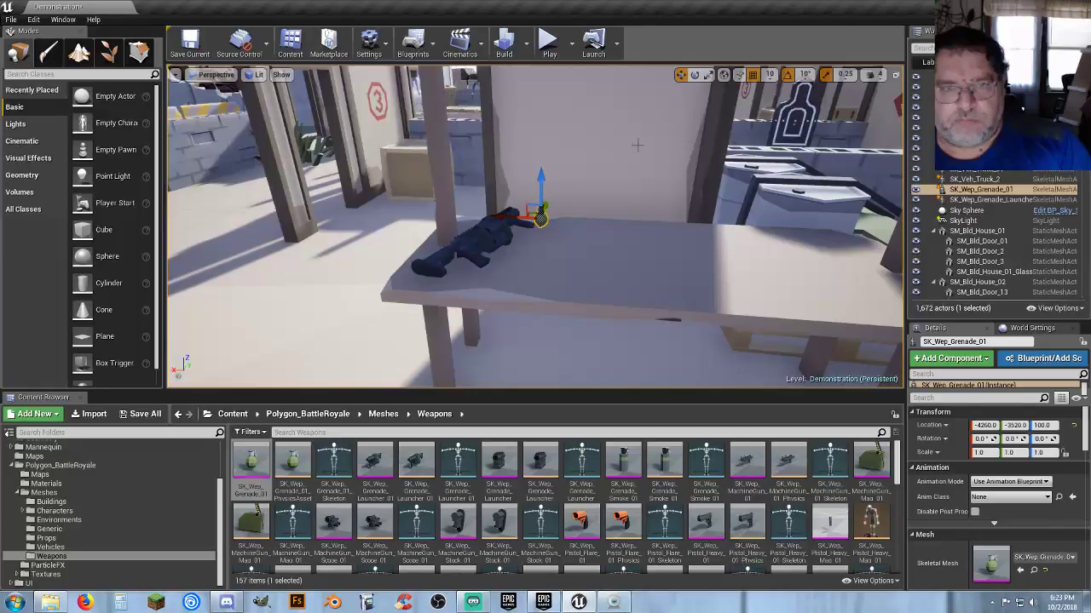
key("e")
left_click_drag(569, 247, 554, 250)
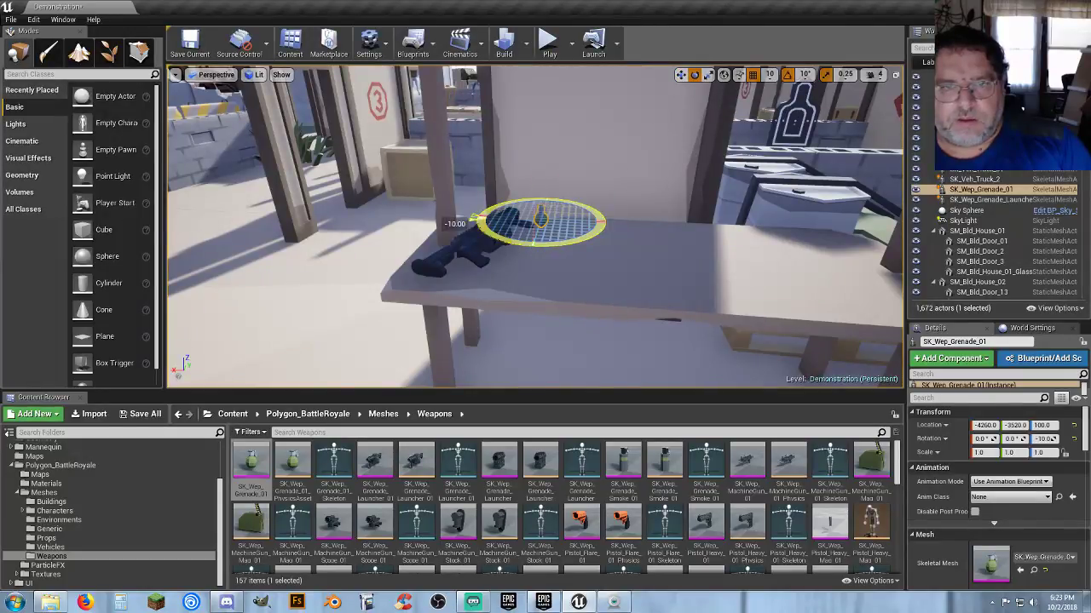
left_click_drag(467, 223, 478, 247)
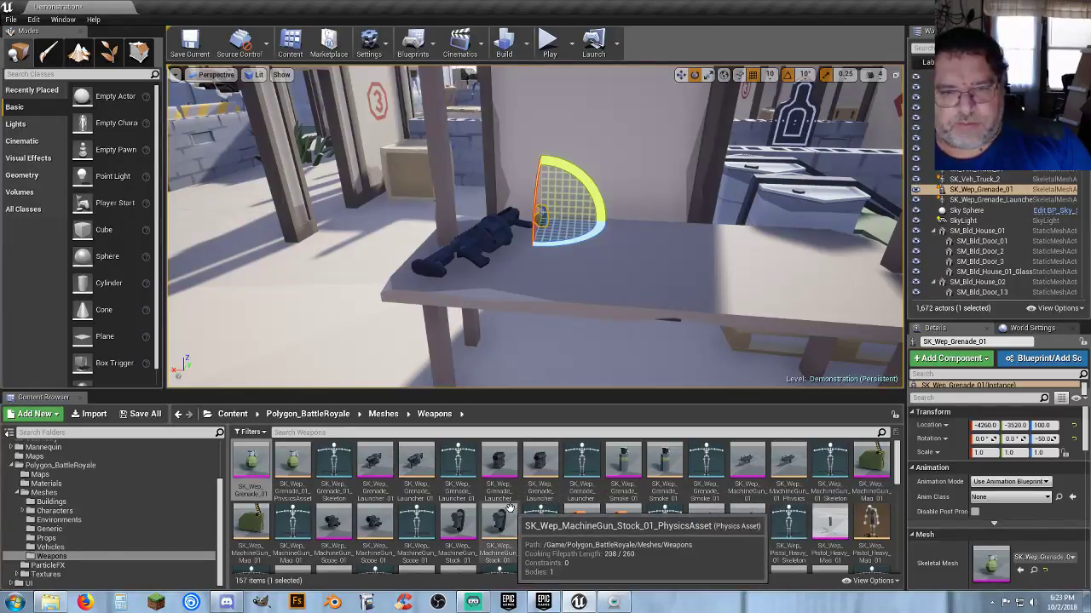
Step: Place SK_Wep_Grenade_Smoke_01 beside the grenade at -4270, -3520, 100, rotated to -110° around its vertical axis
left_click_drag(623, 460, 567, 224)
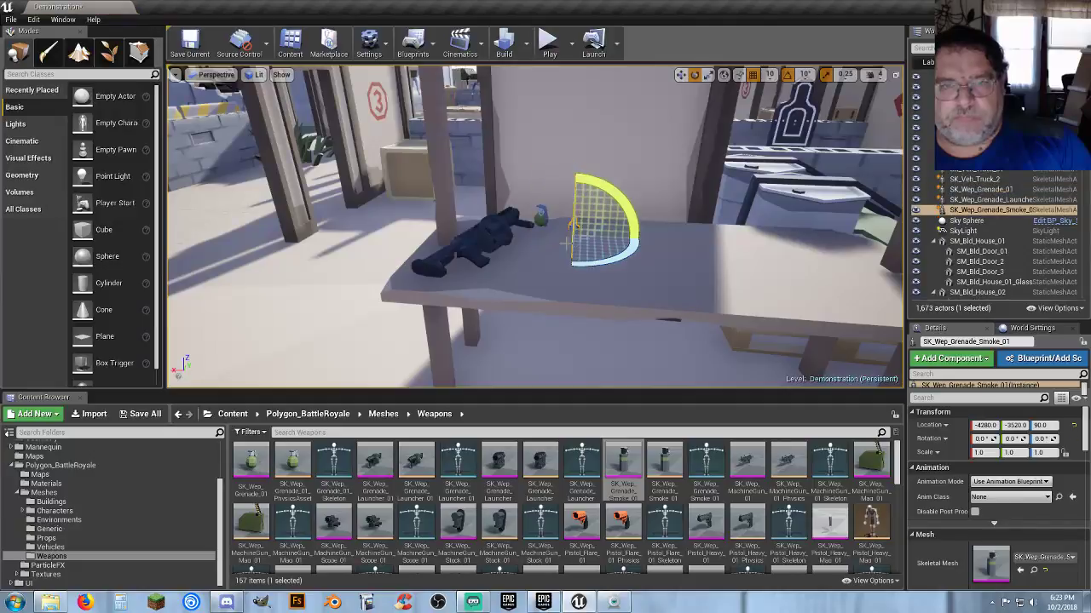
right_click_drag(562, 223, 561, 224)
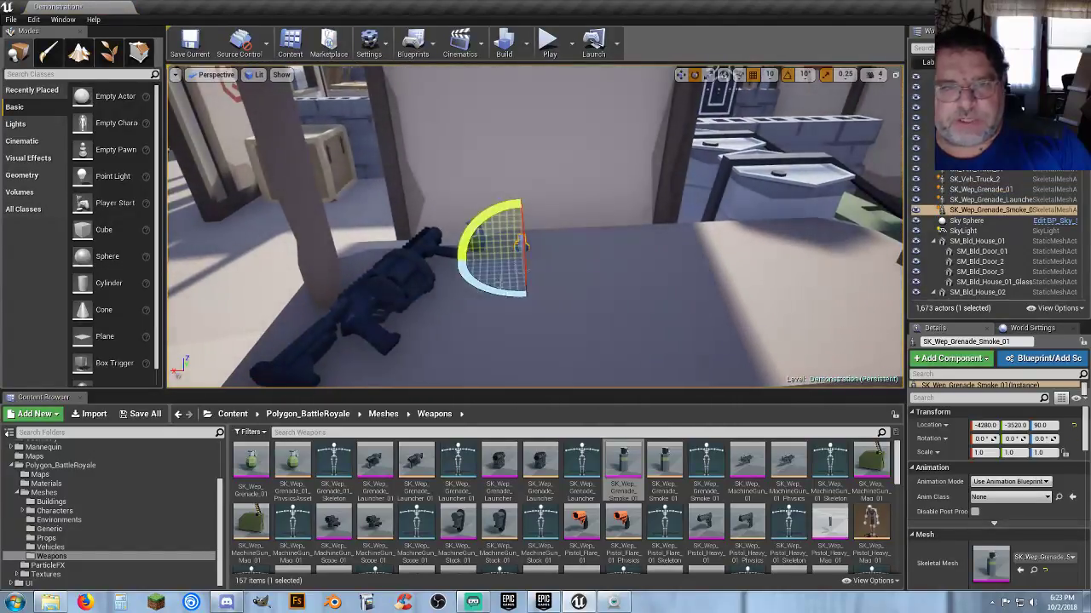
left_click_drag(494, 220, 569, 299)
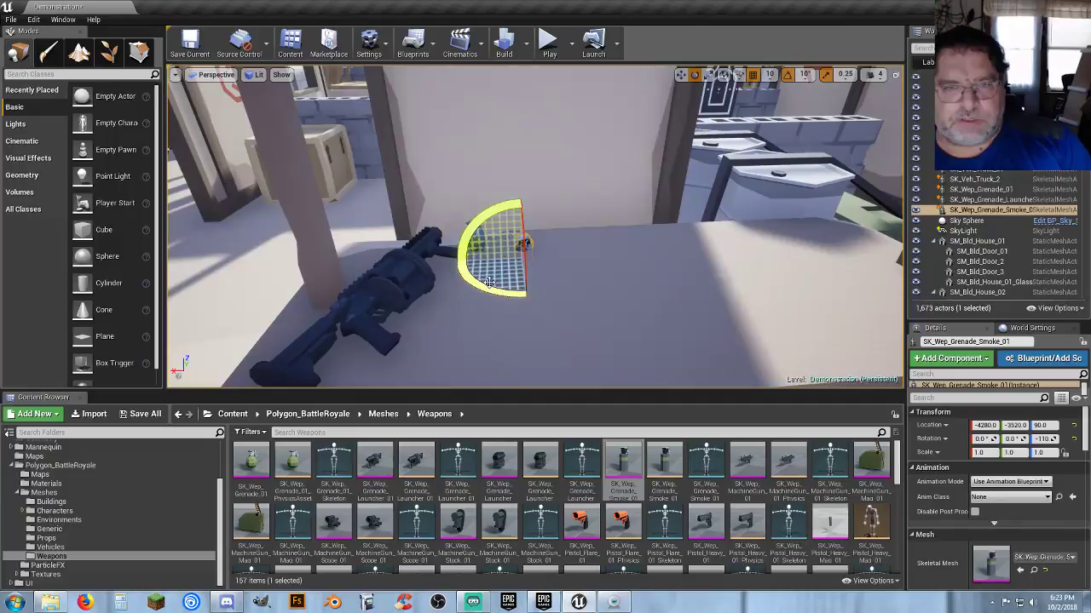
left_click(681, 75)
left_click_drag(521, 220, 519, 198)
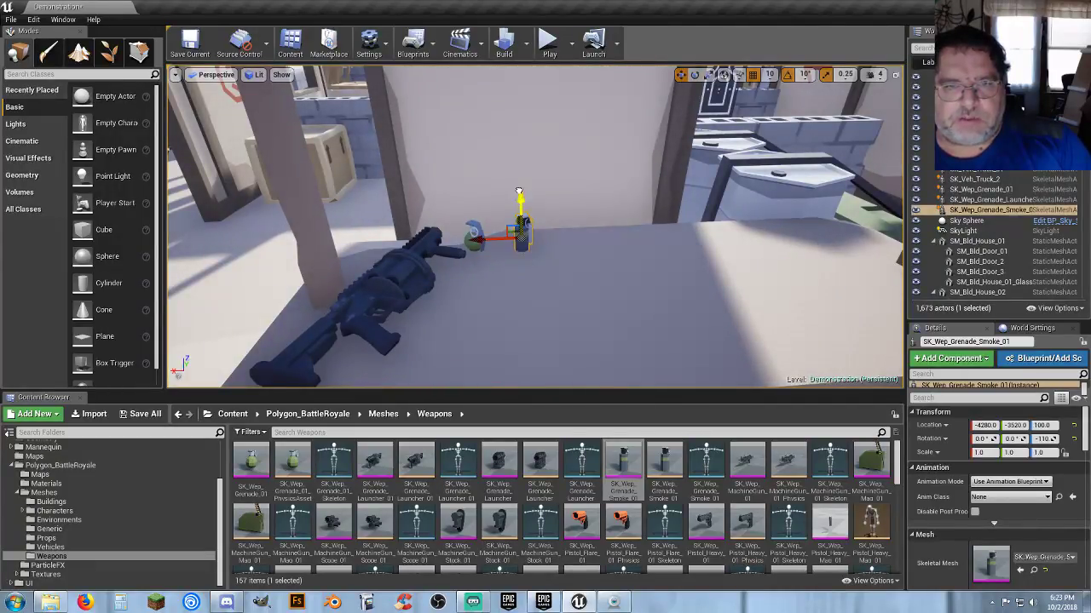
left_click_drag(472, 241, 465, 241)
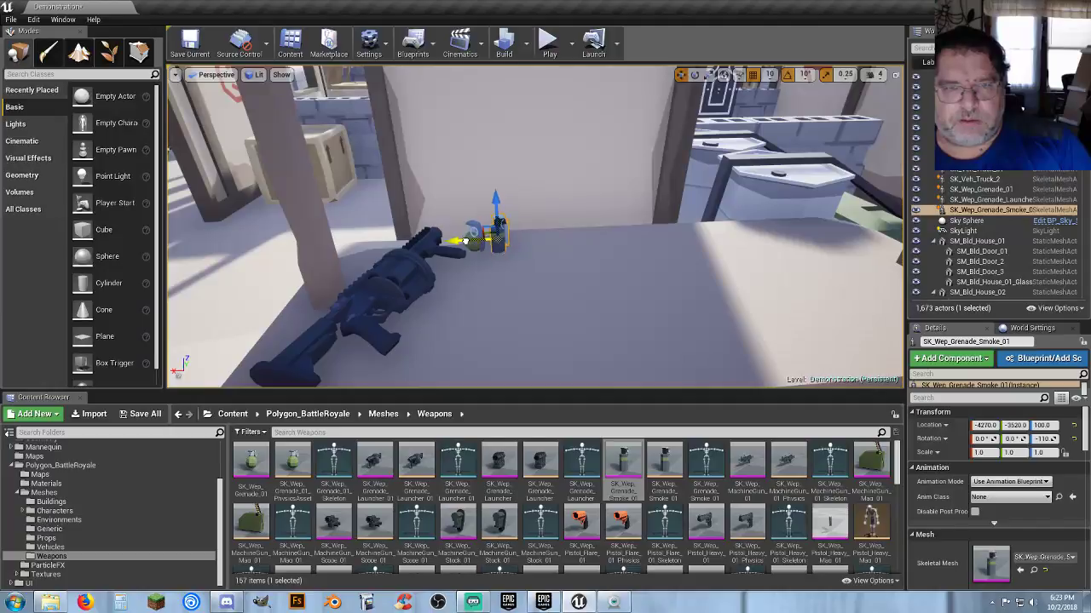
Step: Place SK_Wep_MachineGun_01 beside the grenade launcher and lay it flat at -4280, -3570, 100, rotated to 40°, -90°, 360°
key("s")
right_click_drag(546, 296, 541, 332)
key("w")
left_click_drag(746, 461, 569, 218)
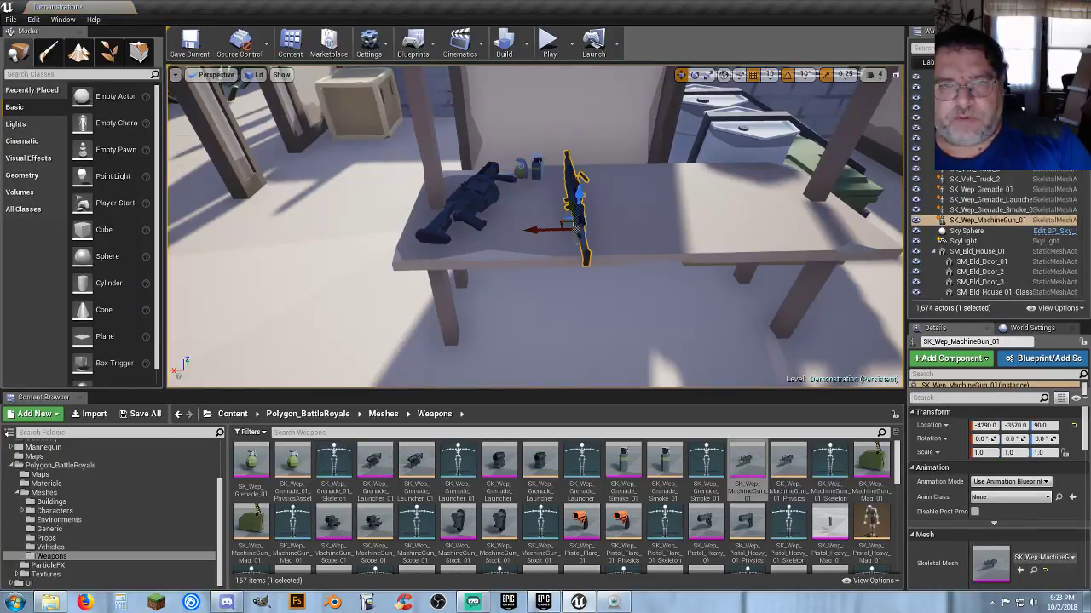
left_click(694, 75)
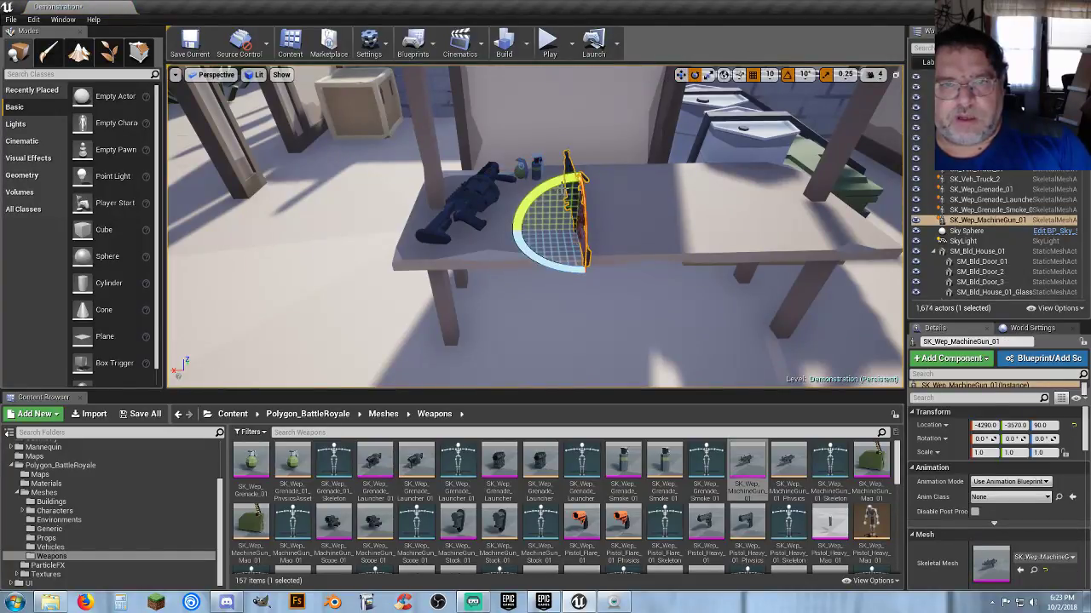
left_click_drag(546, 190, 573, 191)
left_click(680, 75)
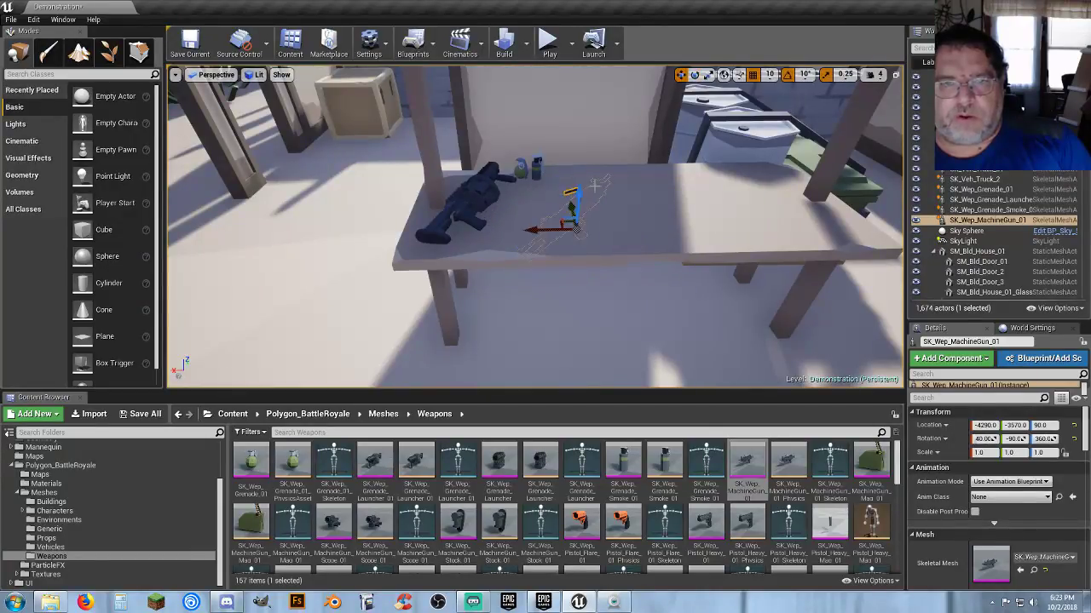
left_click_drag(580, 196, 526, 219)
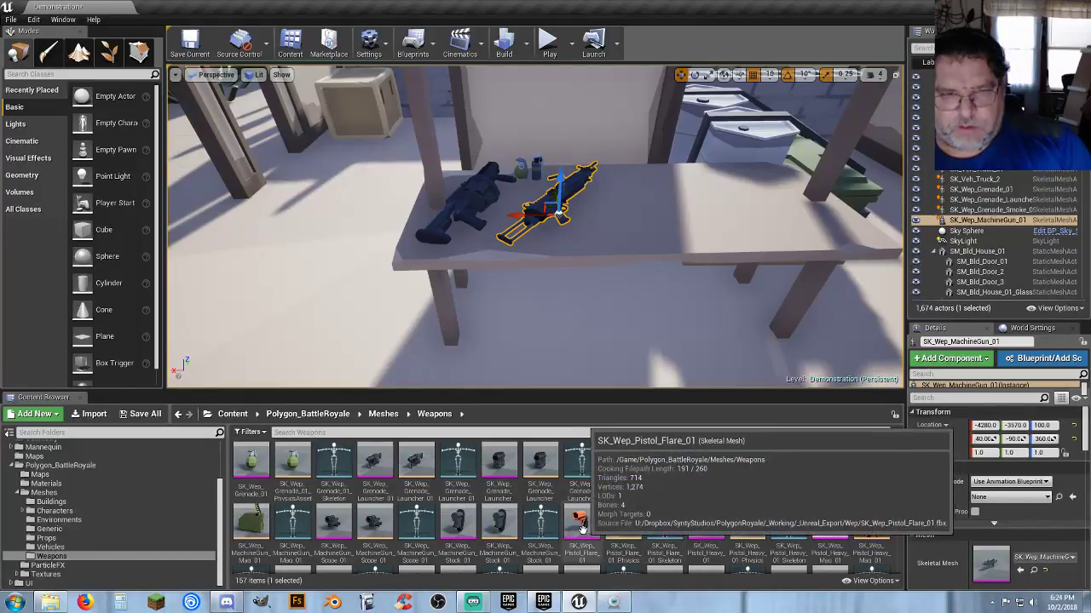
Step: Place SK_Wep_Pistol_Flare_01 at the table's end behind the grenade launcher, rotated to 174°, 90°, 374°, and move it to -4220, -3520, 100
left_click_drag(581, 529, 414, 226)
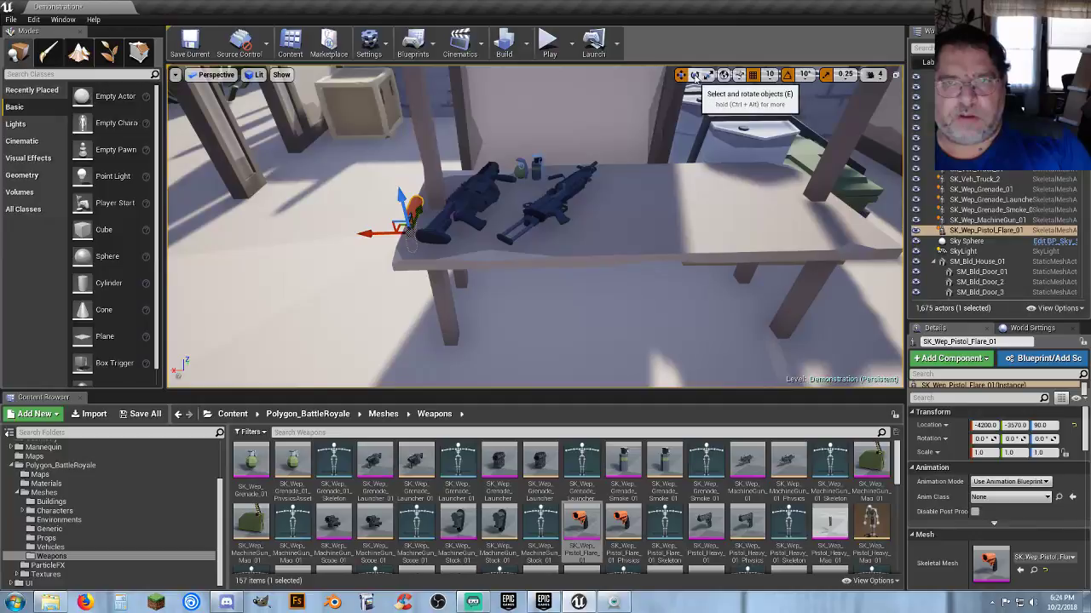
left_click(694, 75)
left_click_drag(388, 224, 395, 171)
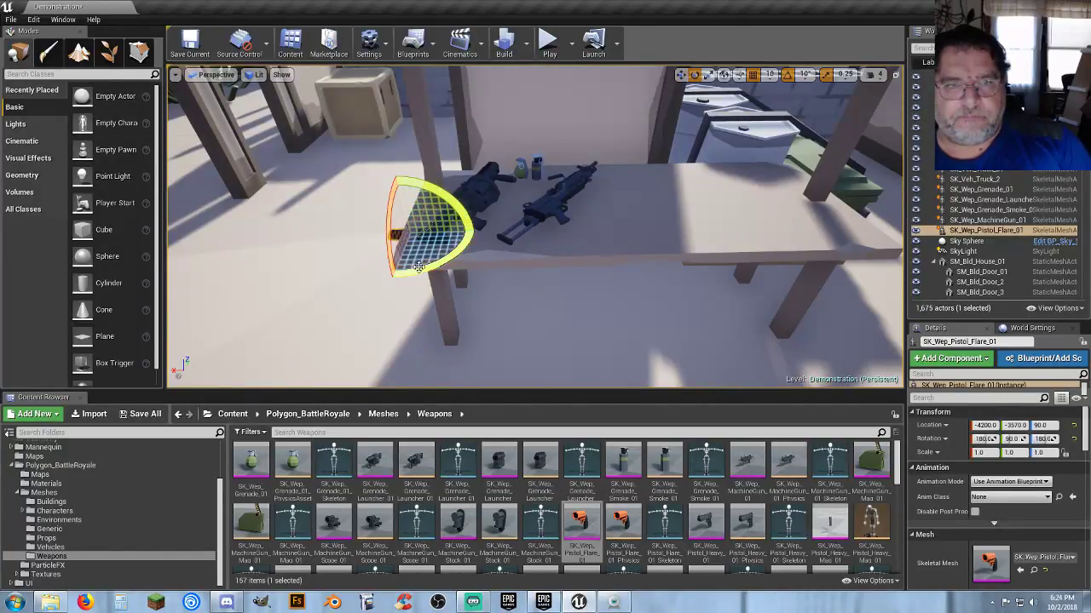
left_click_drag(412, 264, 477, 261)
left_click_drag(393, 288, 474, 247)
right_click_drag(499, 234, 605, 239)
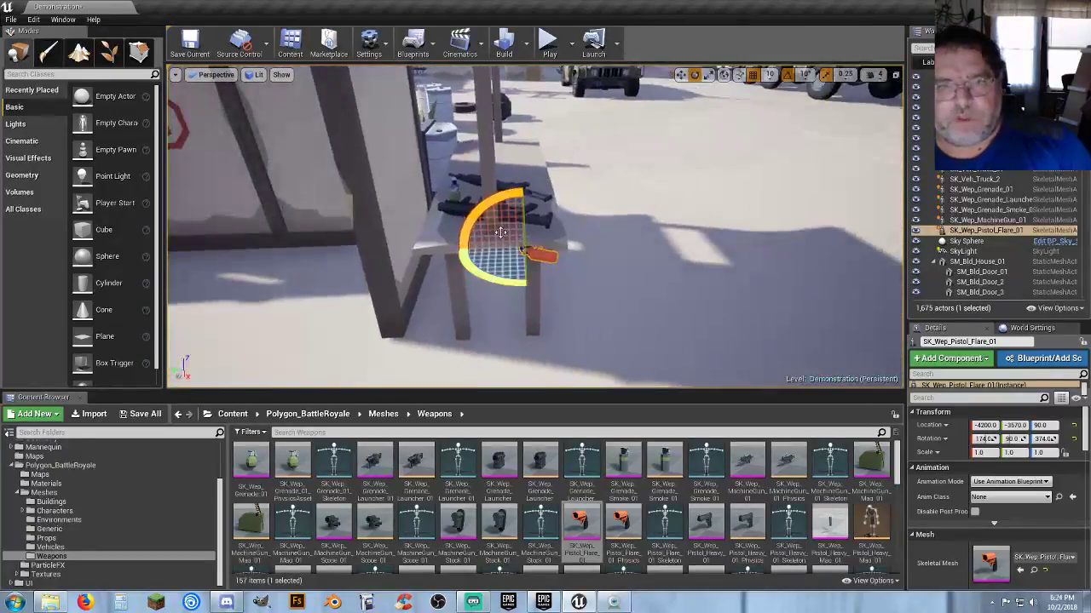
left_click(680, 74)
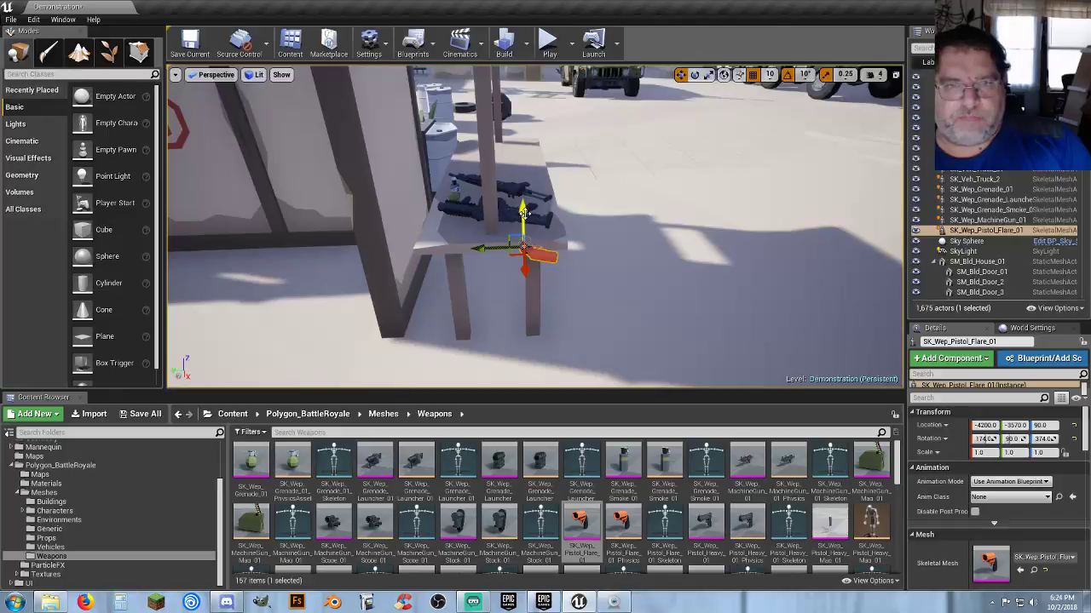
left_click_drag(523, 213, 523, 202)
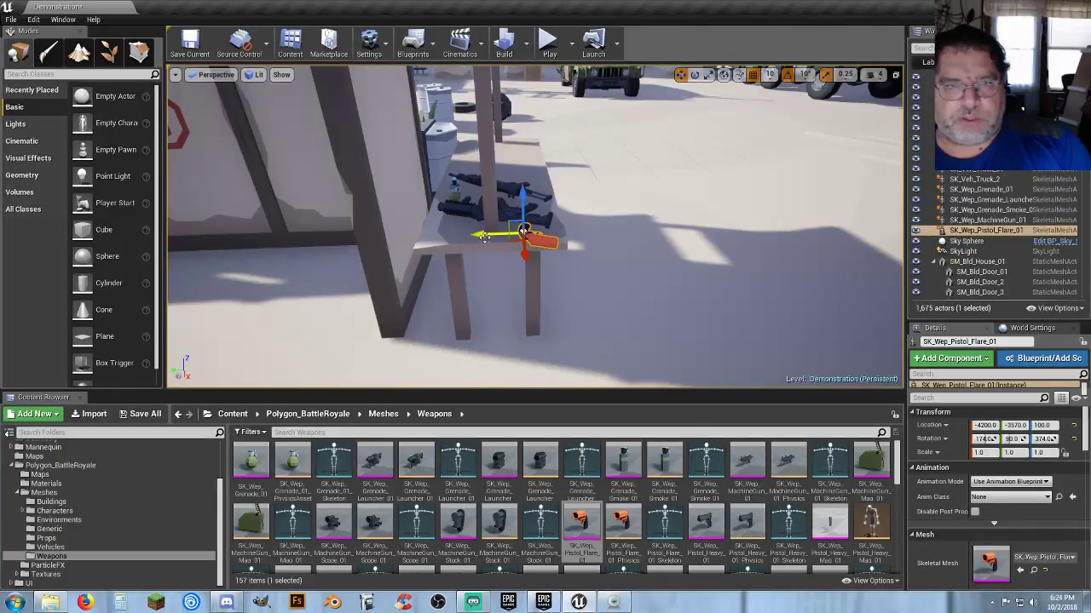
left_click_drag(483, 236, 436, 243)
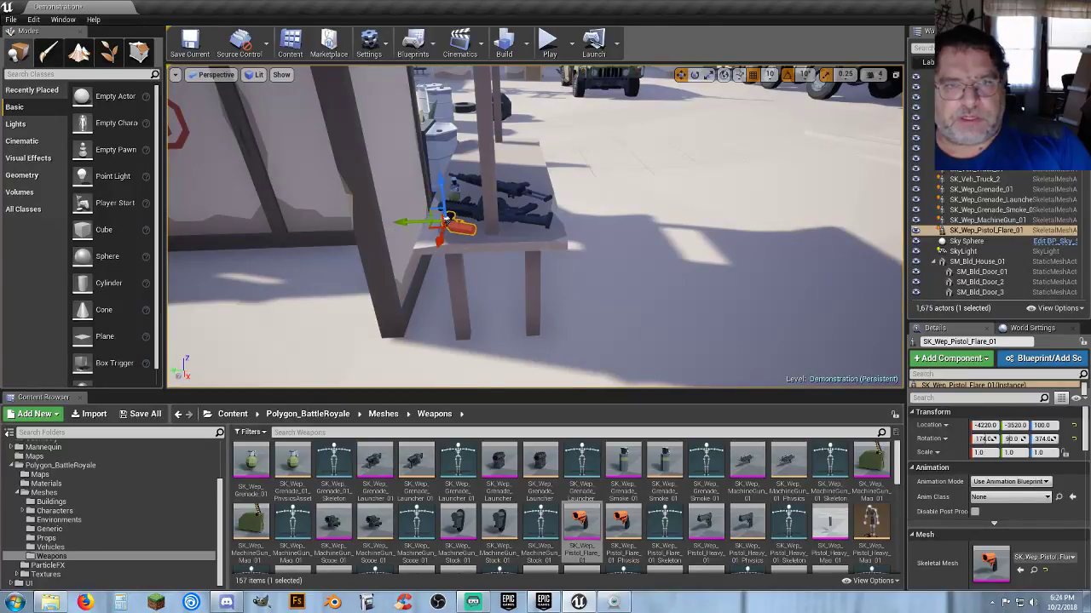
Step: Place SK_Wep_Pistol_Heavy_01 beside the machine gun and lay it flat at -4320, -3550, 100, rotated to about 86°, -90°, 14°
right_click_drag(558, 244, 559, 243)
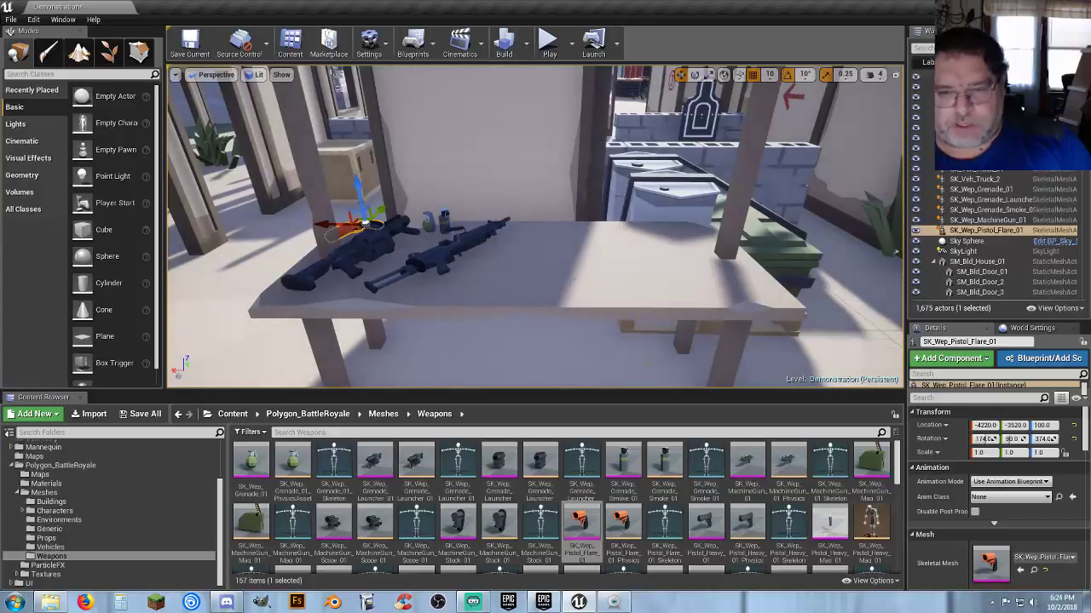
left_click_drag(706, 524, 516, 277)
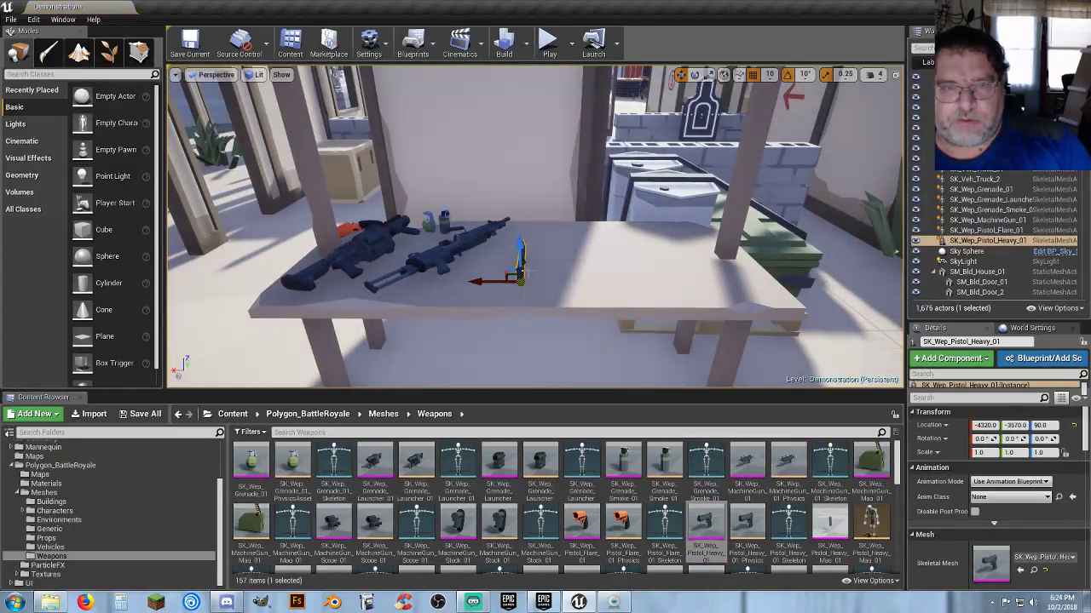
left_click(695, 75)
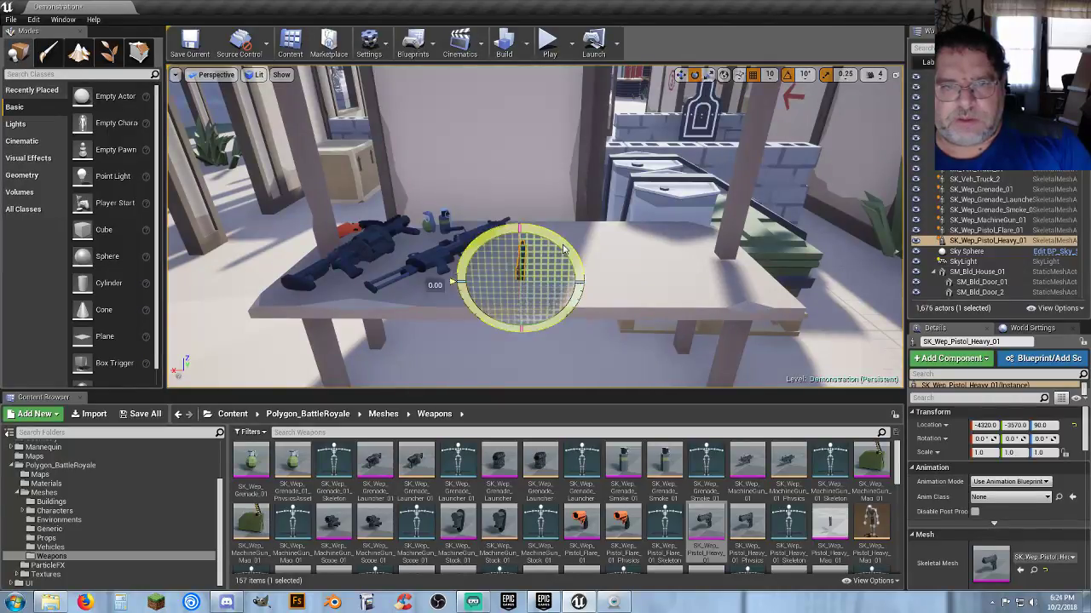
left_click_drag(562, 249, 458, 278)
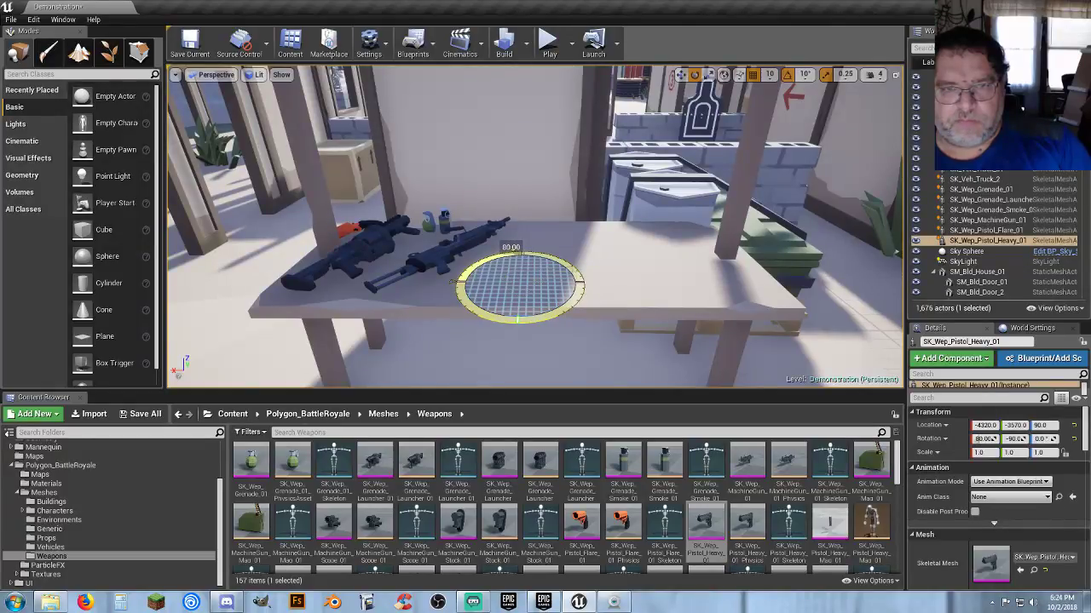
left_click(680, 75)
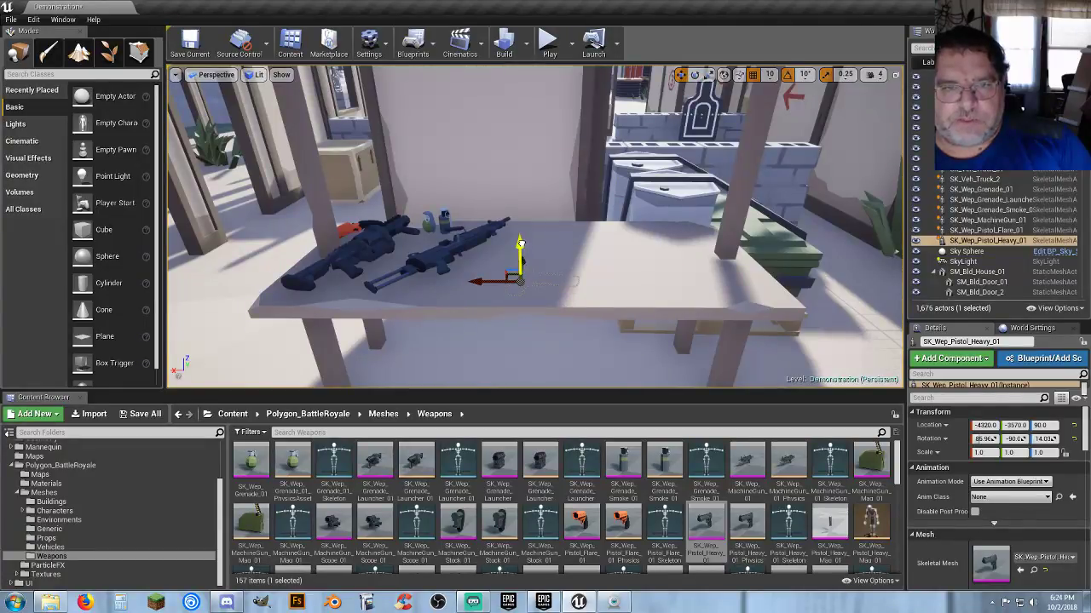
left_click_drag(521, 242, 521, 236)
scroll(552, 268, "up", 6)
right_click_drag(552, 268, 507, 238)
scroll(507, 238, "down", 8)
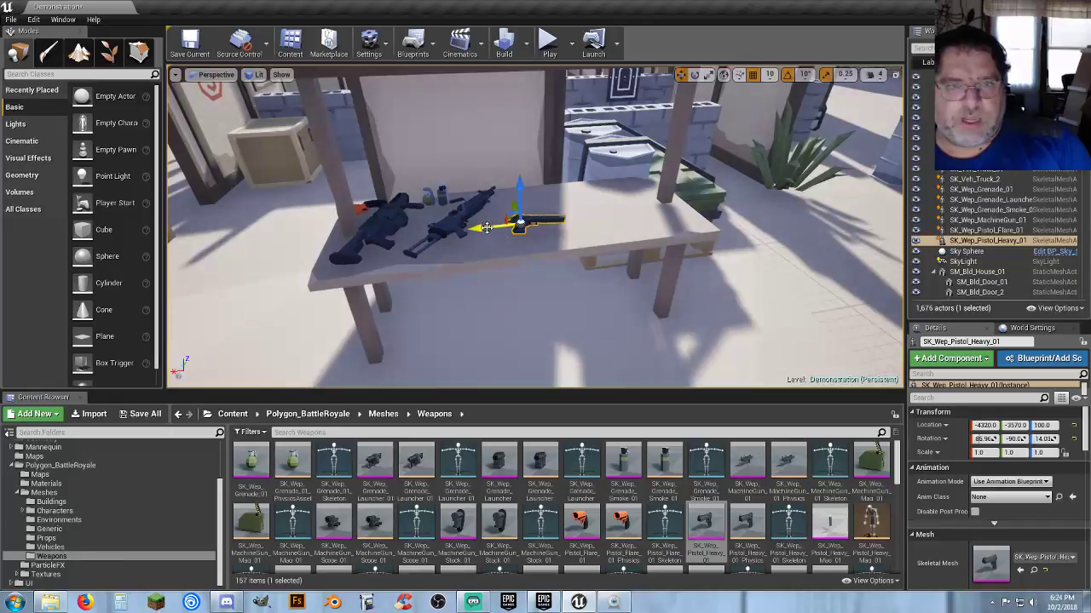
left_click_drag(513, 204, 507, 192)
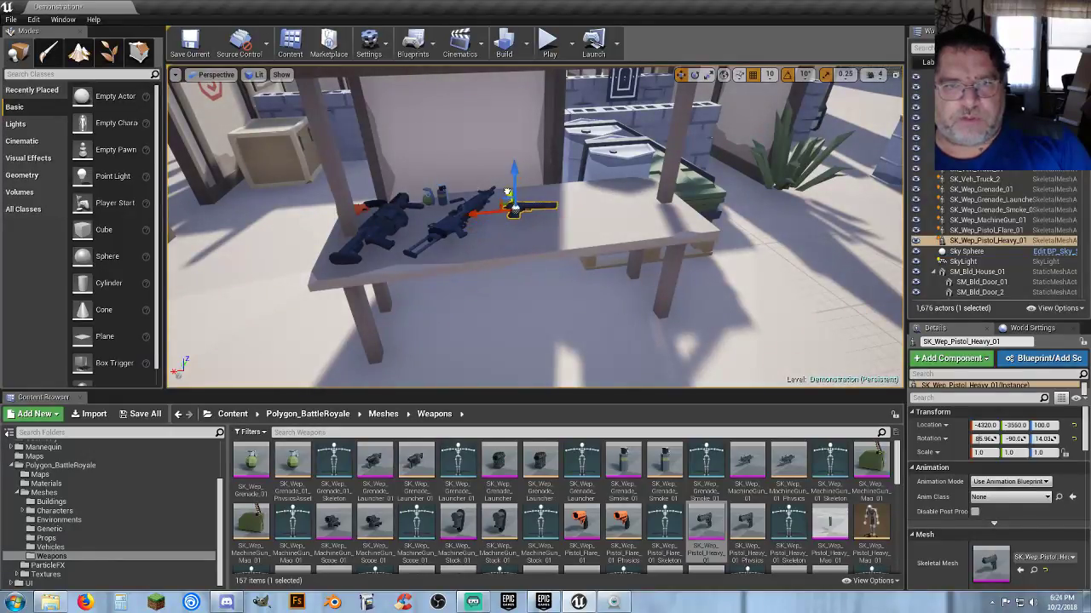
Step: Place SK_Wep_Pistol_Revolver_01 in front of the heavy pistol and lay it flat at -4320, -3590, 100, rotated to about 330°, -90°, 360°
scroll(514, 208, "up", 3)
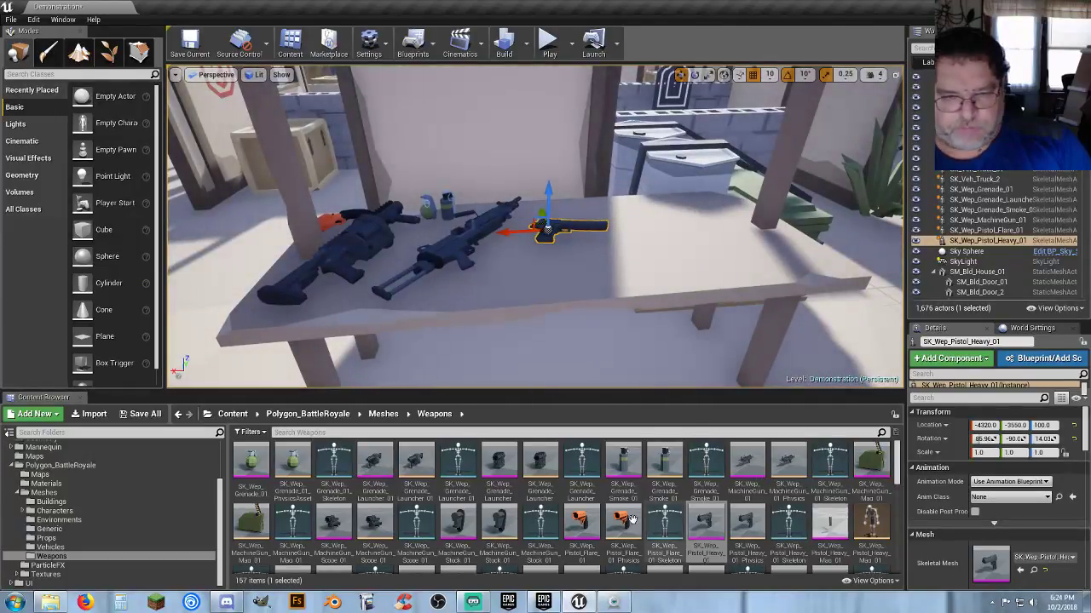
scroll(665, 528, "down", 2)
left_click_drag(295, 509, 535, 286)
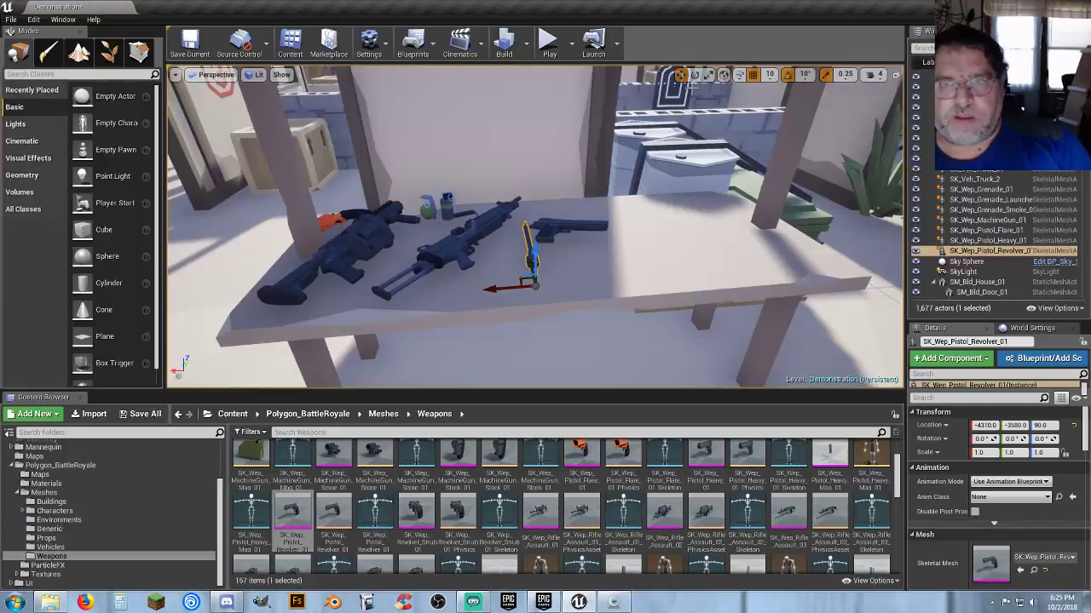
left_click(694, 75)
left_click_drag(495, 254, 468, 290)
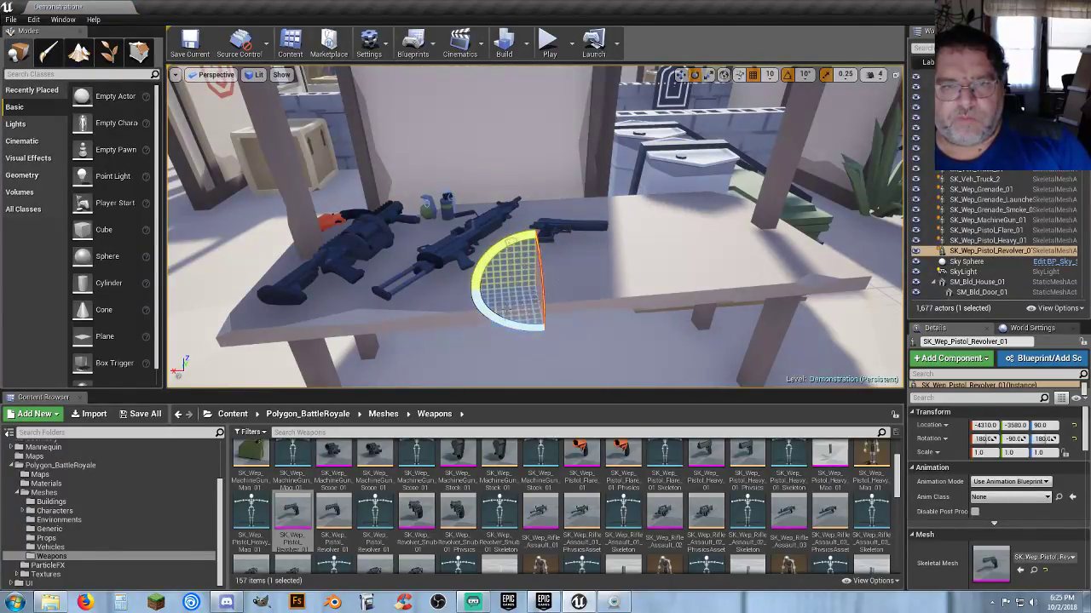
left_click_drag(504, 327, 471, 309)
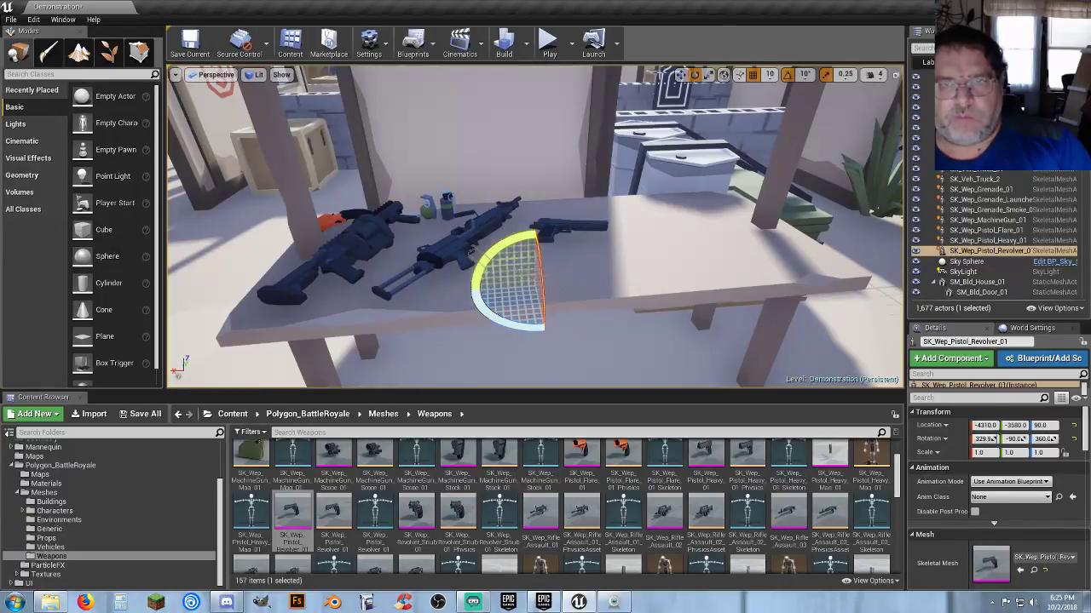
left_click(679, 76)
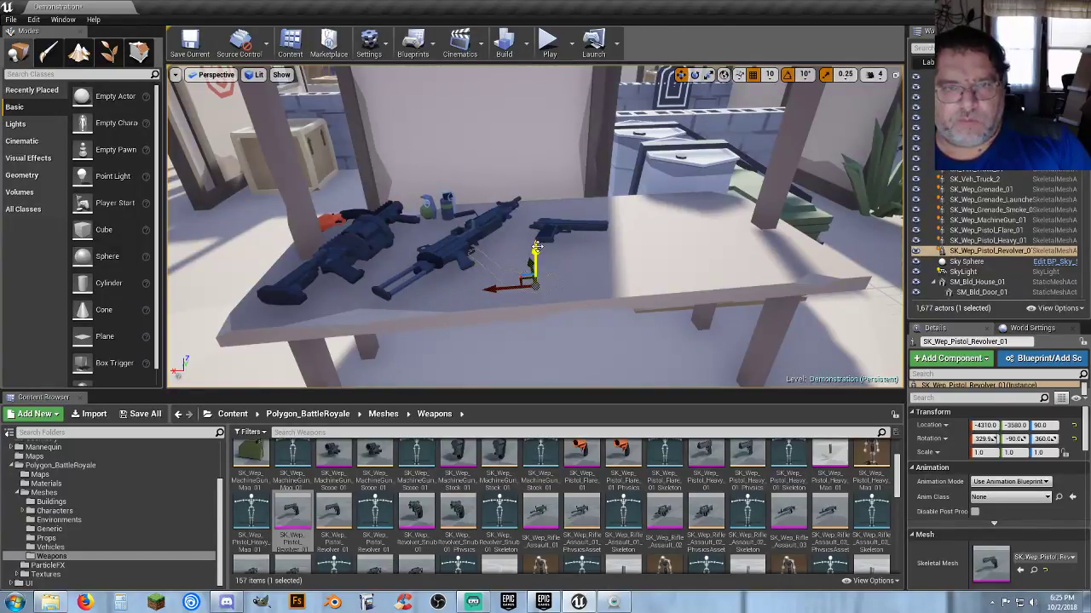
left_click_drag(534, 242, 533, 230)
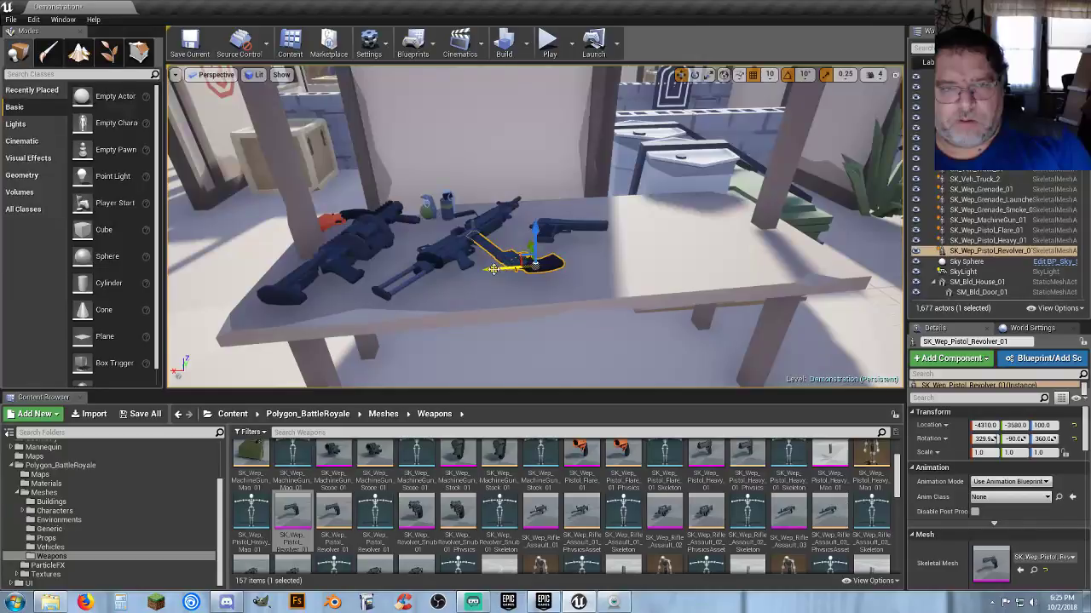
left_click_drag(493, 269, 552, 251)
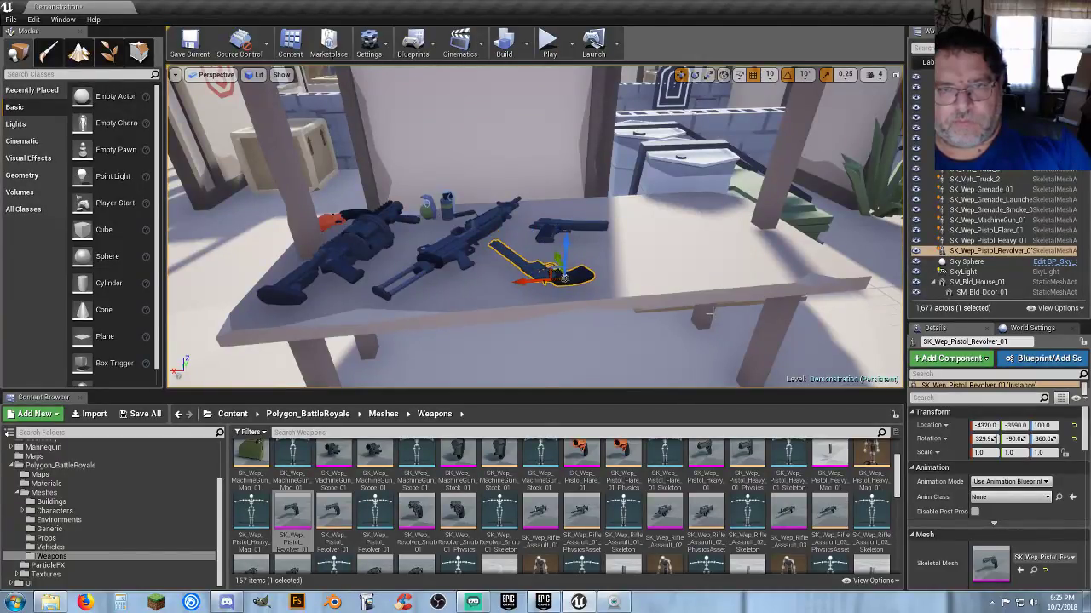
Step: Place SK_Wep_Rifle_Assault_01 along the table's back edge and lay it flat at -4380, -3520, 100, rotated to 180°, -90°, -90°
right_click_drag(707, 313, 641, 321)
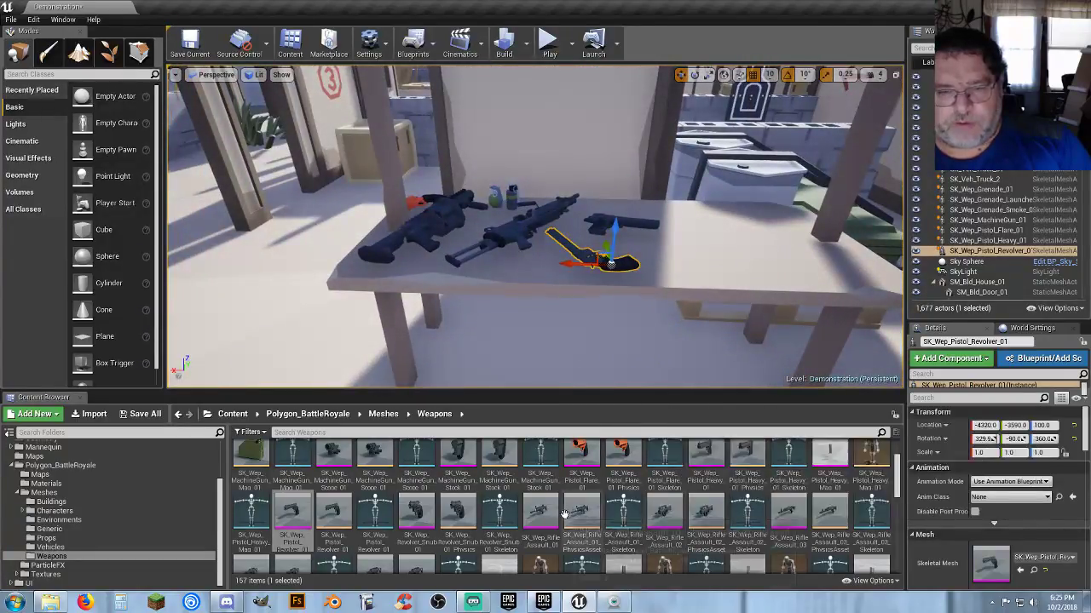
left_click_drag(539, 511, 732, 246)
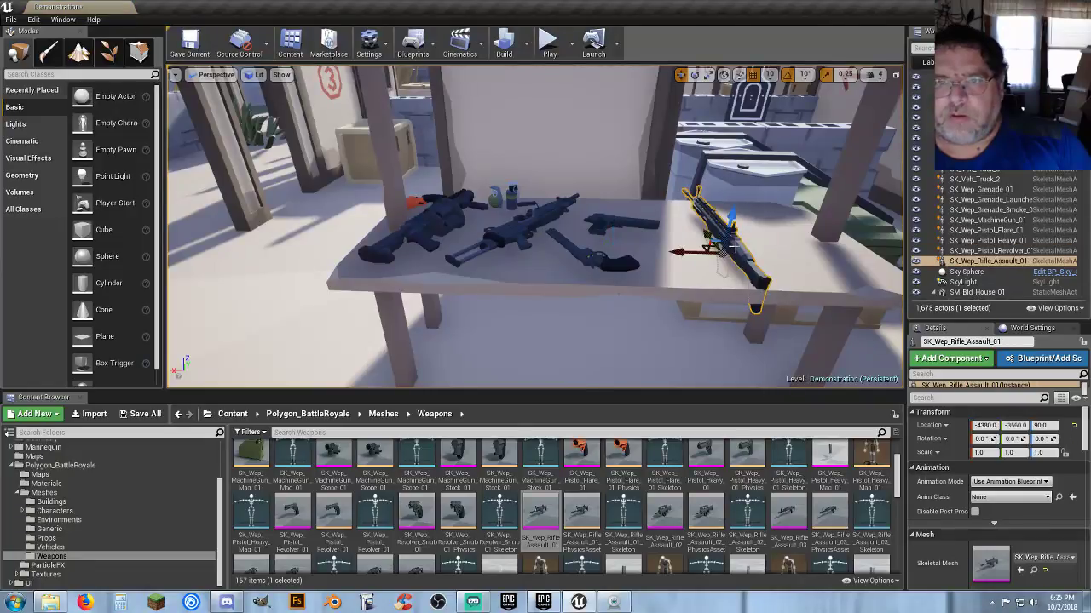
left_click(694, 75)
left_click_drag(744, 262, 767, 123)
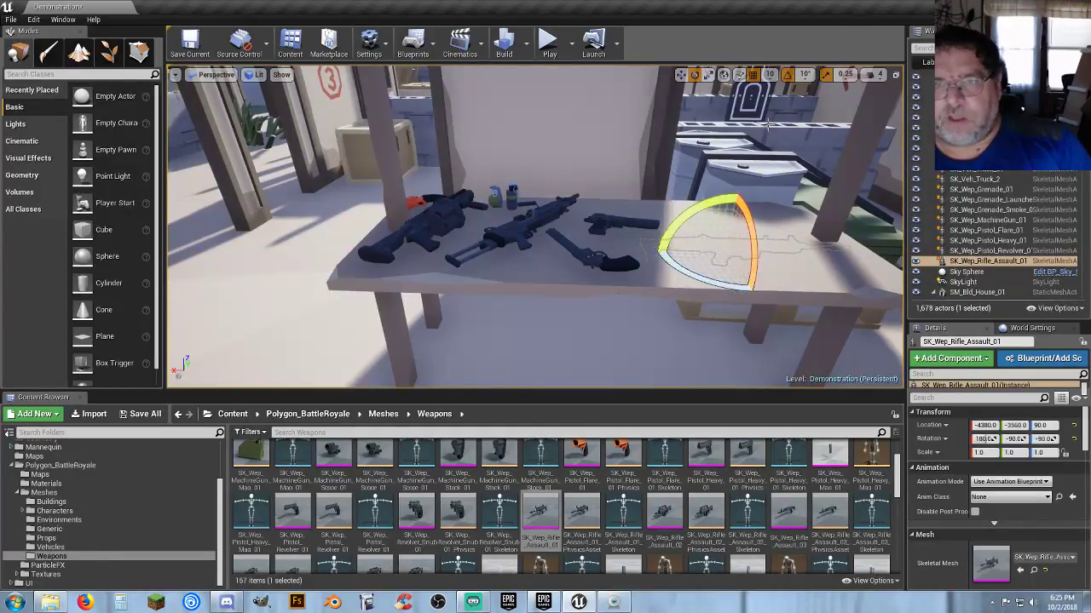
left_click(680, 75)
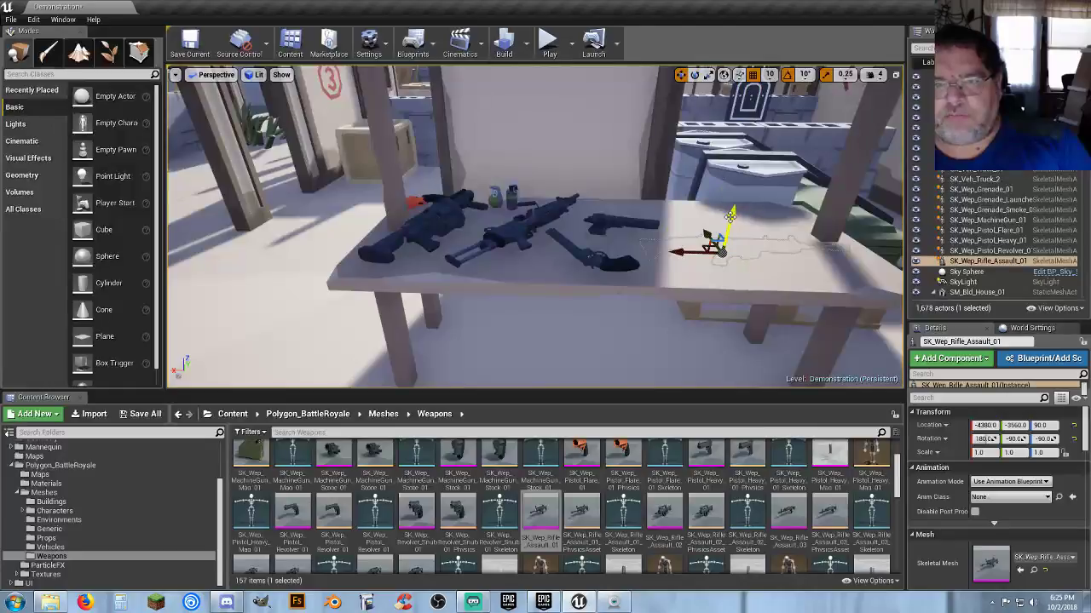
left_click_drag(730, 216, 731, 202)
right_click_drag(754, 234, 751, 234)
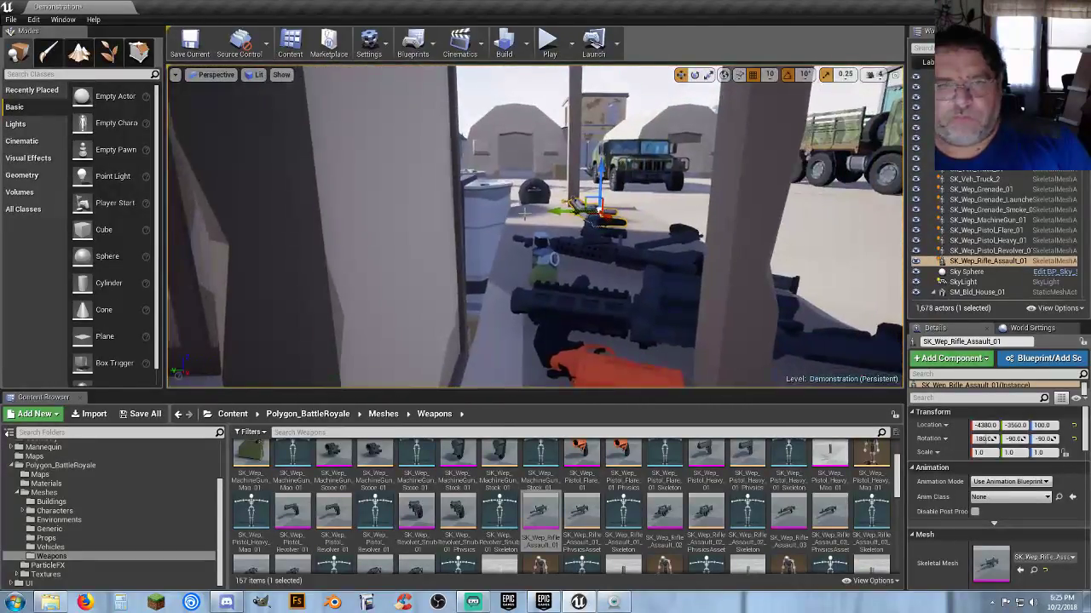
left_click_drag(561, 209, 498, 215)
Step: Place SK_Wep_Rifle_Assault_02 in front of the first assault rifle and lay it flat at -4370, -3560, 100, rotated to 180°, -90°, 180°
key("f")
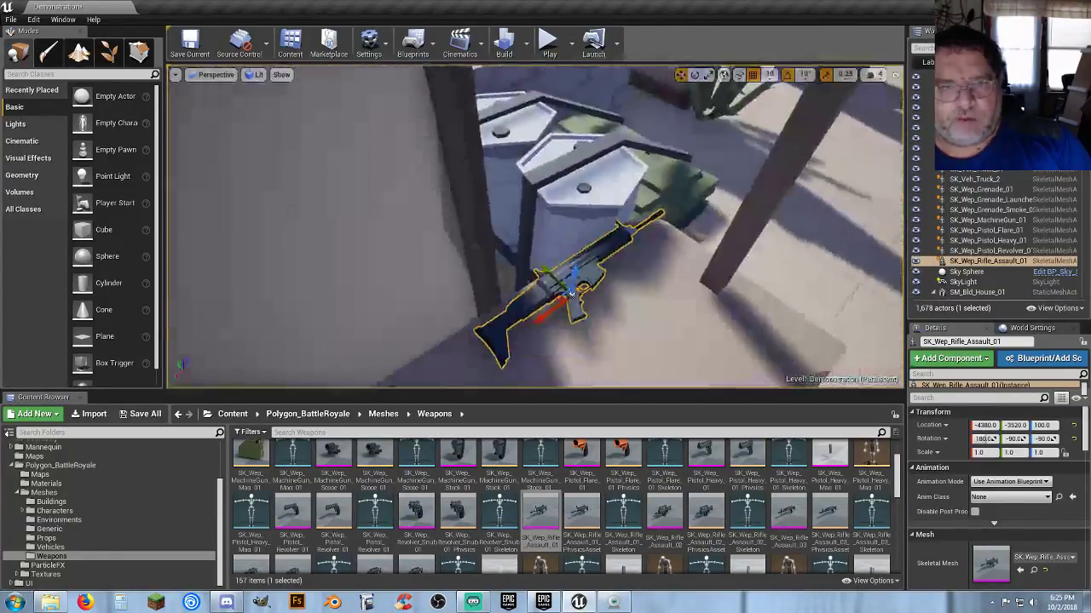
right_click_drag(499, 215, 477, 175)
mouse_move(557, 258)
right_mouse_down()
mouse_move(554, 294)
mouse_move(557, 258)
right_mouse_up()
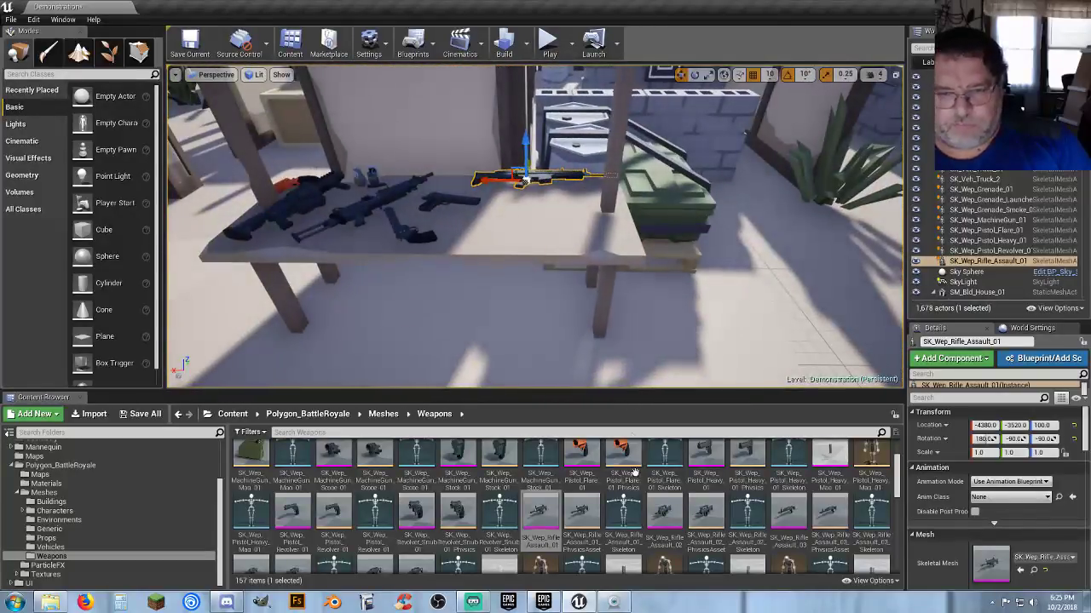
left_click_drag(664, 512, 506, 219)
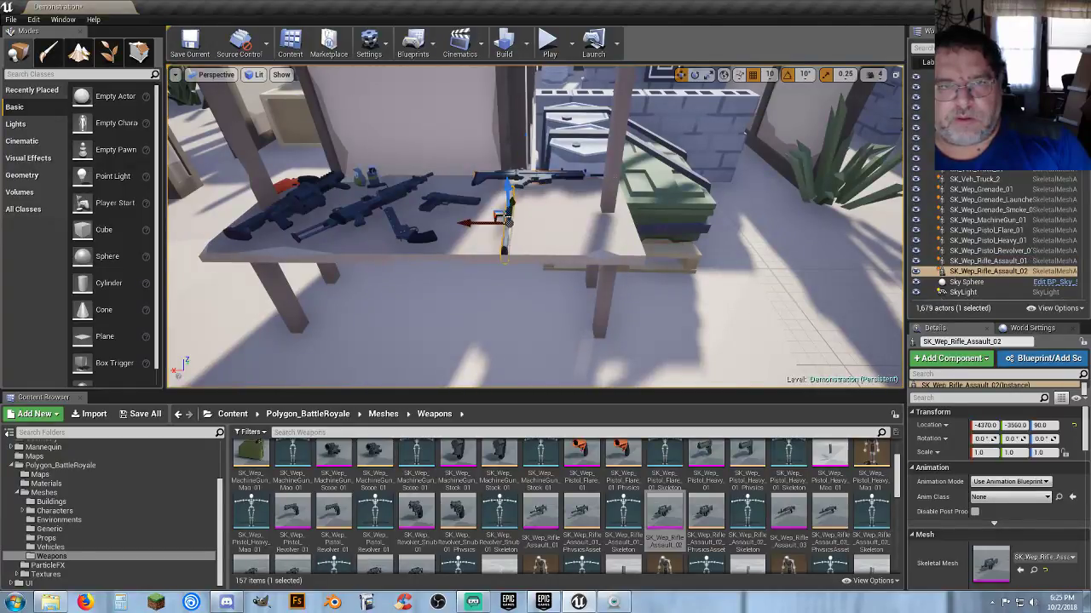
left_click(694, 76)
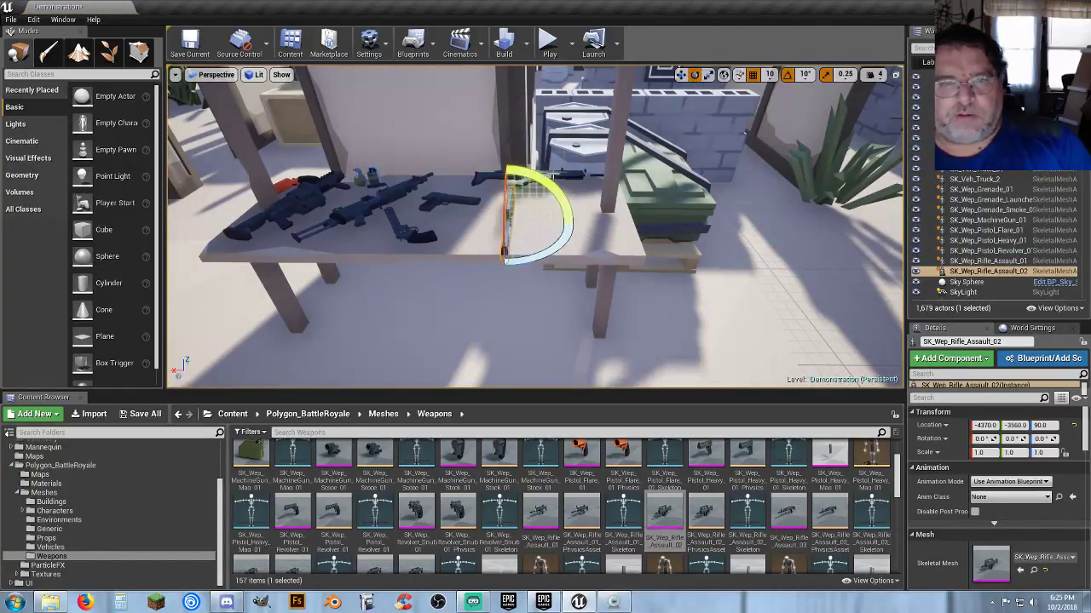
left_click_drag(555, 186, 502, 281)
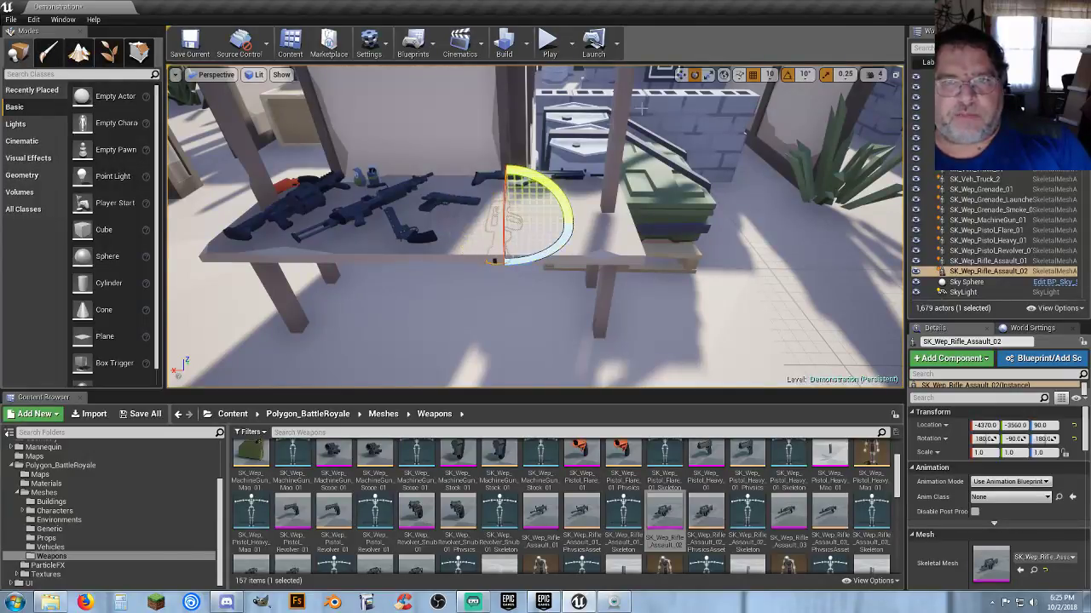
left_click(680, 75)
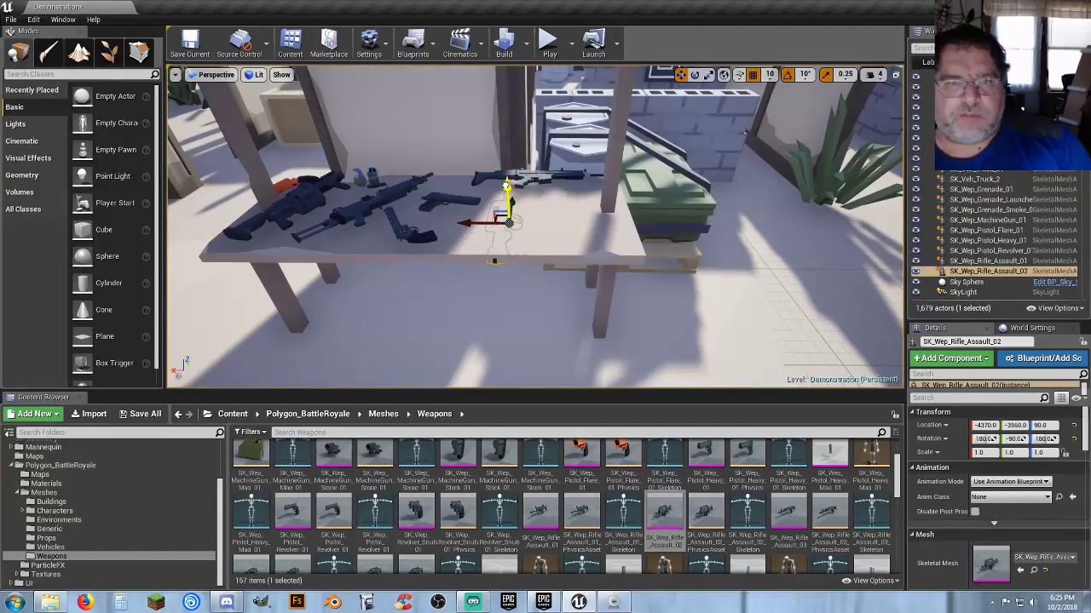
left_click_drag(504, 180, 503, 173)
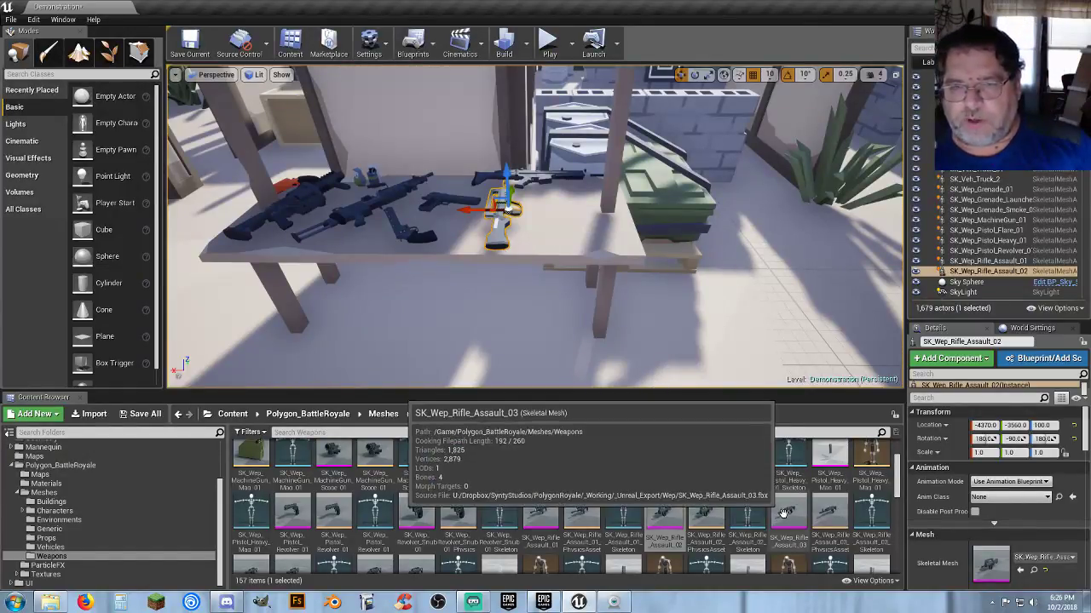
Step: Place SK_Wep_Rifle_Assault_03 near the table's free end and lay it flat at -4420, -3570, 100, rotated to 30°, -90°, 0°
left_click_drag(788, 511, 593, 224)
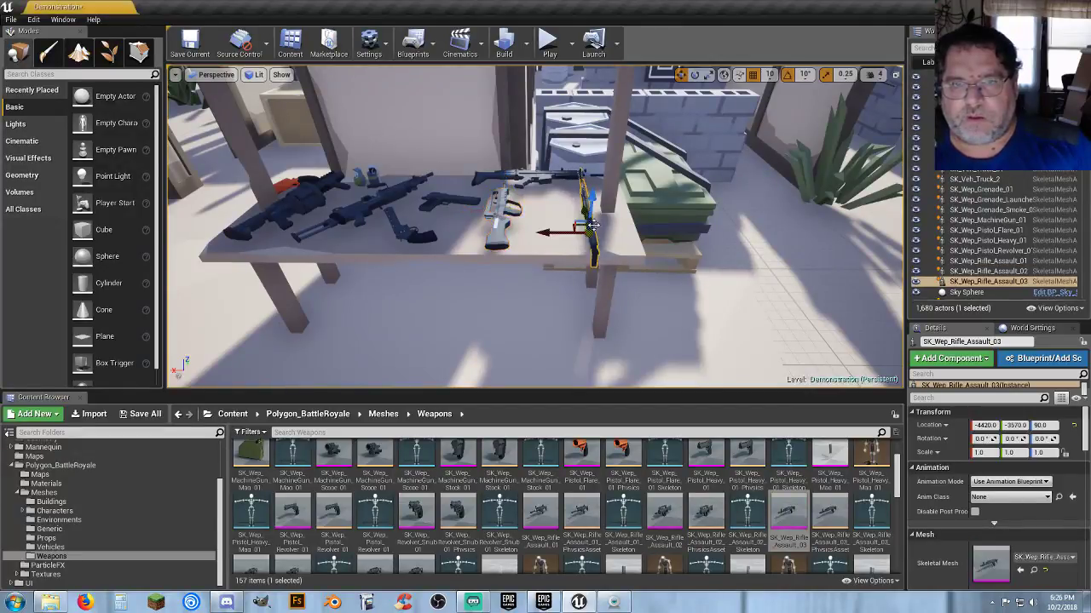
left_click(694, 74)
left_click_drag(583, 183, 563, 249)
left_click(681, 75)
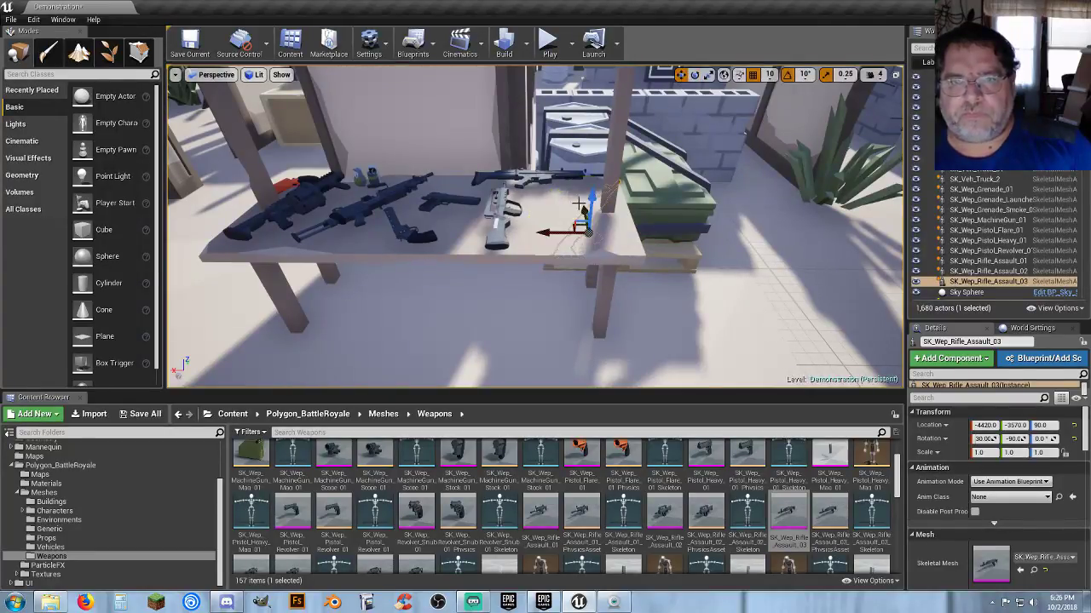
left_click_drag(589, 193, 590, 183)
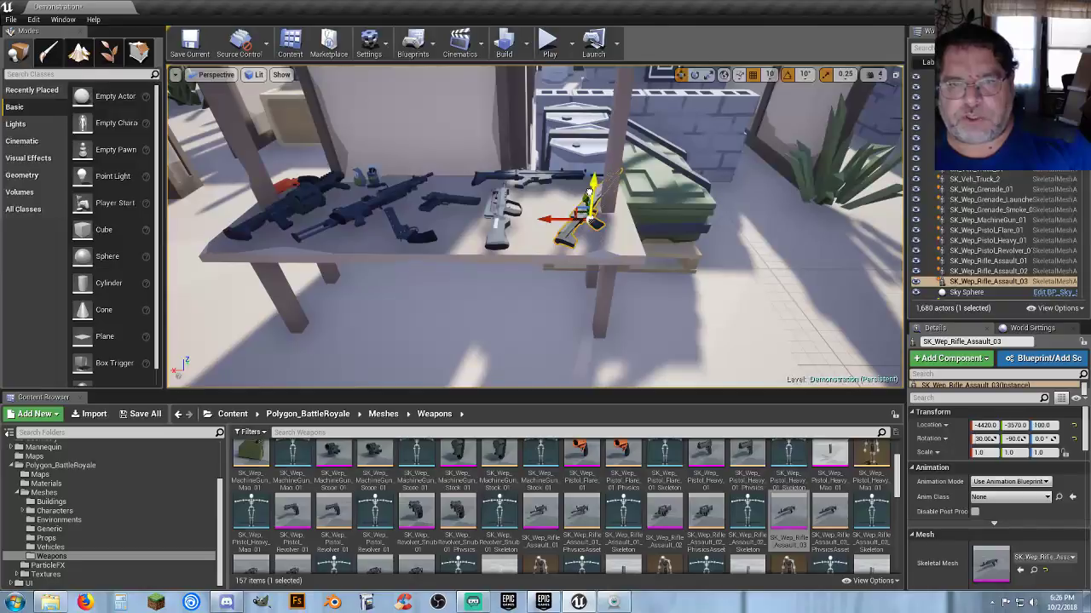
Step: Place SK_Wep_SubMGun_01 between the second and third assault rifles on the weapons table at -4390, -3560, 90
mouse_move(547, 219)
left_mouse_down()
mouse_move(535, 221)
mouse_move(548, 223)
left_mouse_up()
right_click_drag(645, 234, 656, 294)
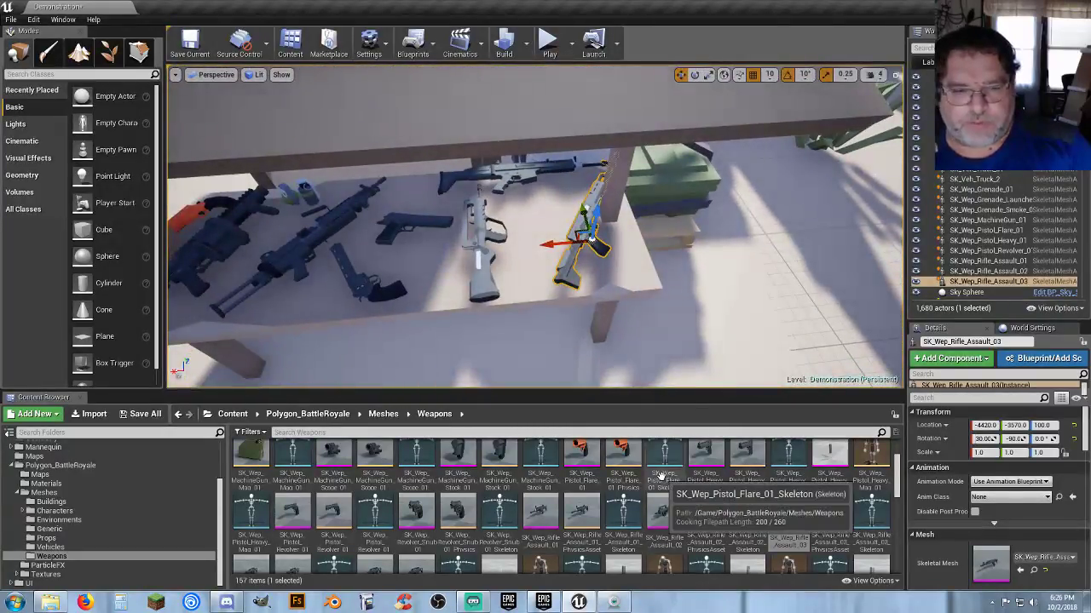
scroll(682, 503, "down", 1)
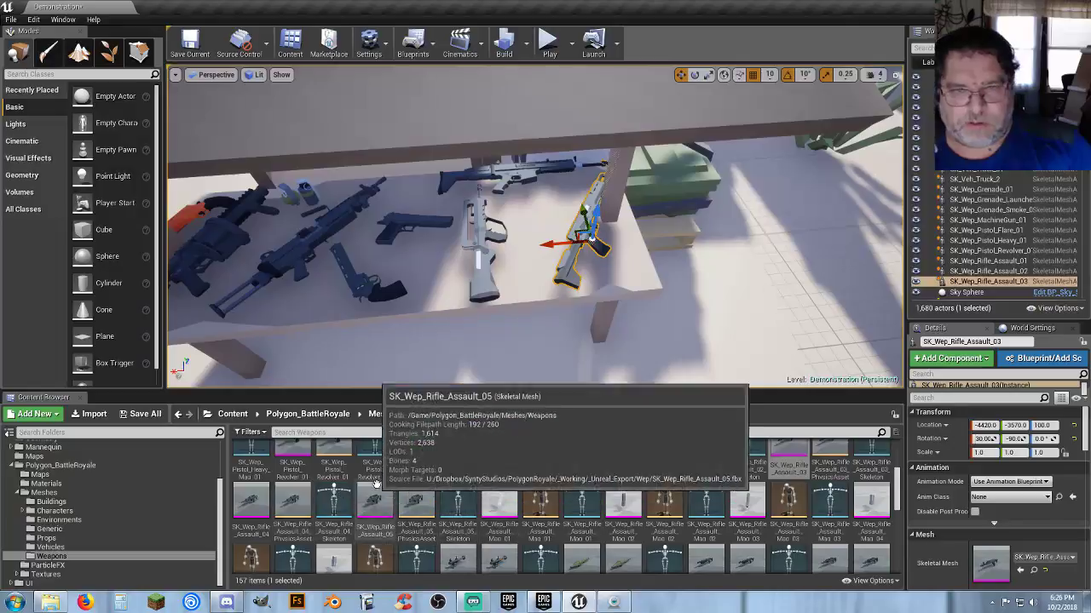
right_click_drag(628, 346, 615, 368)
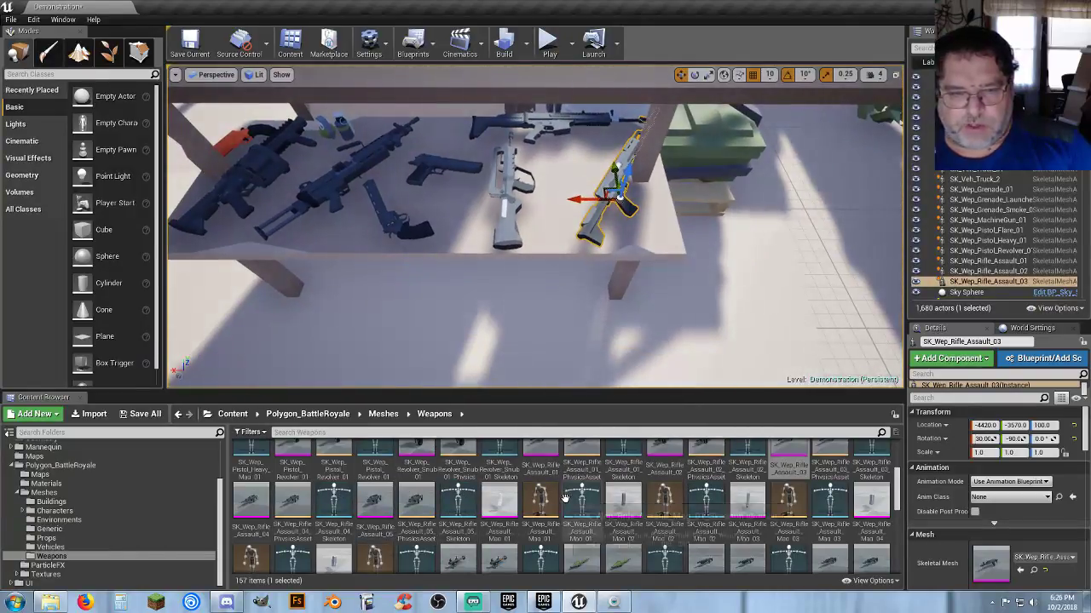
scroll(646, 495, "down", 1)
scroll(646, 496, "down", 3)
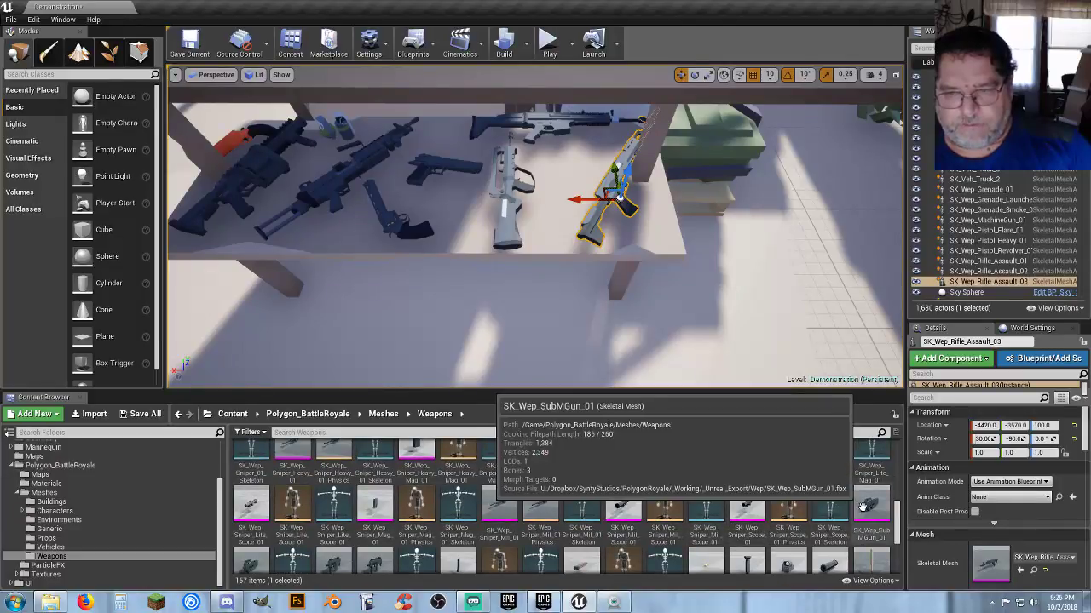
left_click_drag(870, 505, 567, 179)
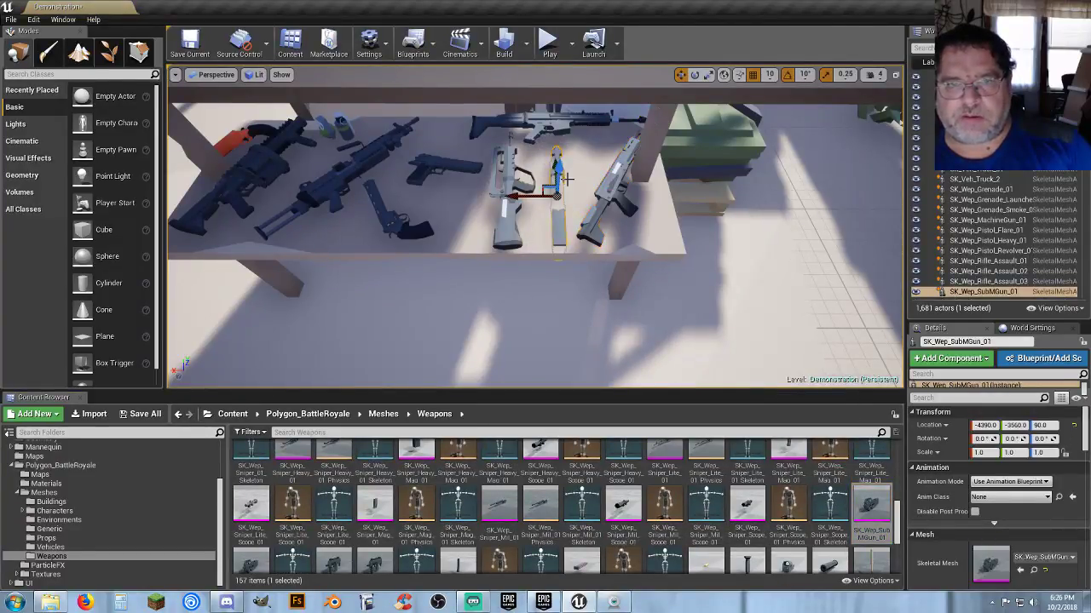
Step: Lay the submachine gun flat on the table, rotated to 180°, -90°, 180°, and raise it to height 100
left_click(694, 75)
left_click_drag(522, 211, 528, 248)
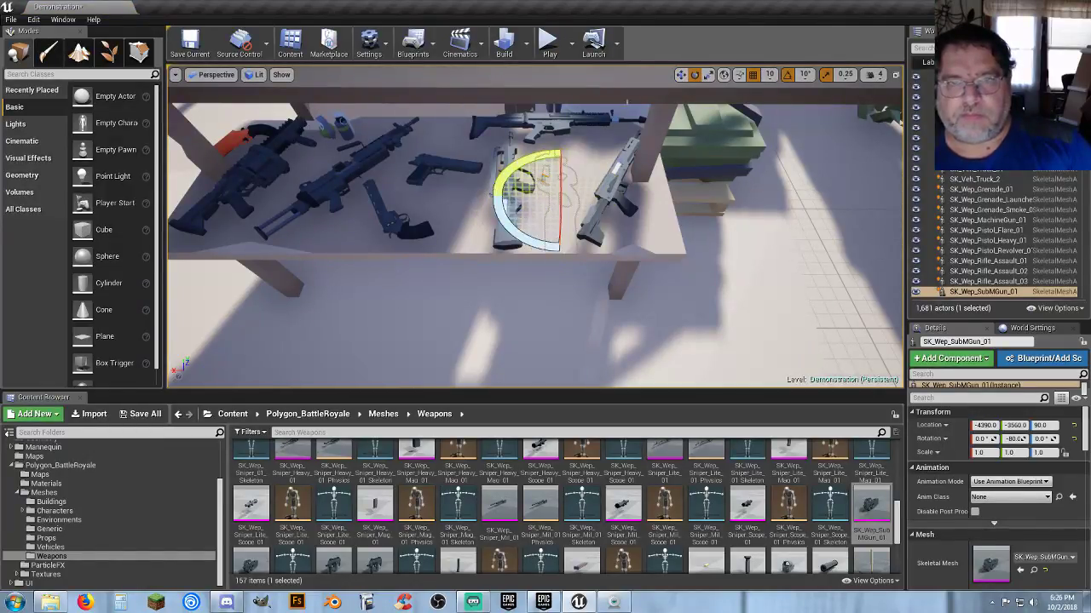
left_click(679, 75)
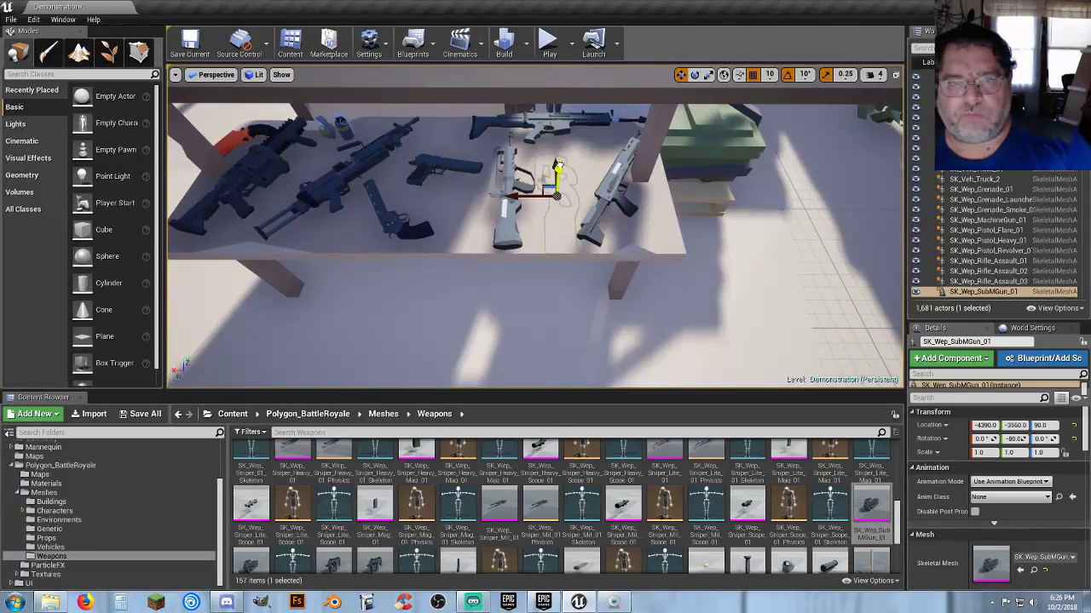
left_click_drag(558, 162, 560, 155)
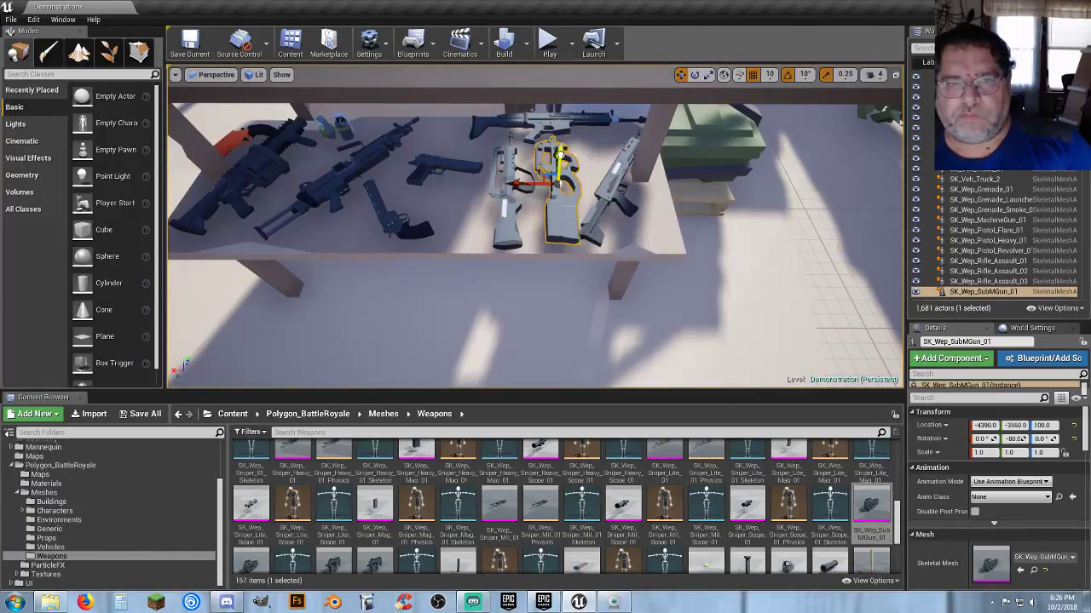
mouse_move(559, 154)
right_mouse_down()
mouse_move(558, 189)
mouse_move(571, 96)
mouse_move(563, 120)
mouse_move(553, 95)
mouse_move(556, 140)
right_mouse_up()
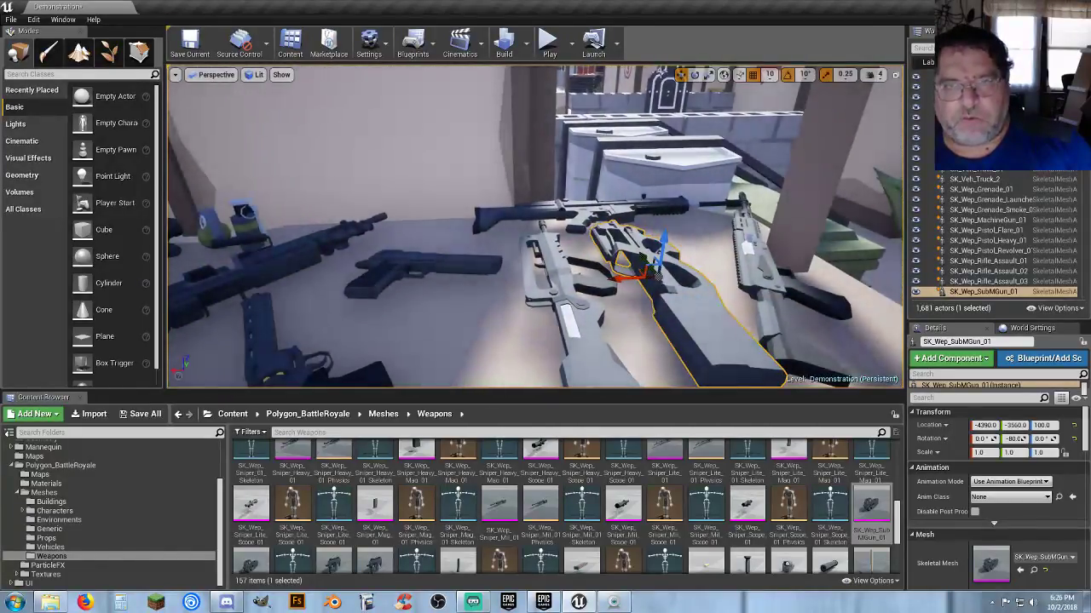
left_click(695, 75)
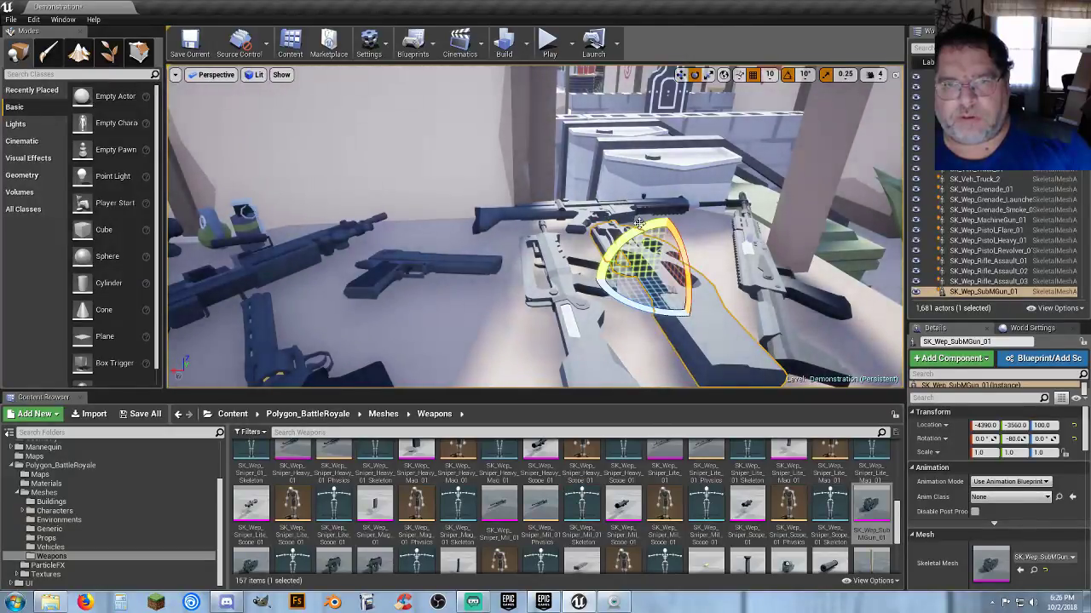
left_click_drag(591, 280, 699, 243)
right_click_drag(699, 244, 694, 260)
Step: Move the heavy pistol back on the table to -4320, -3540, 100
scroll(545, 511, "down", 2)
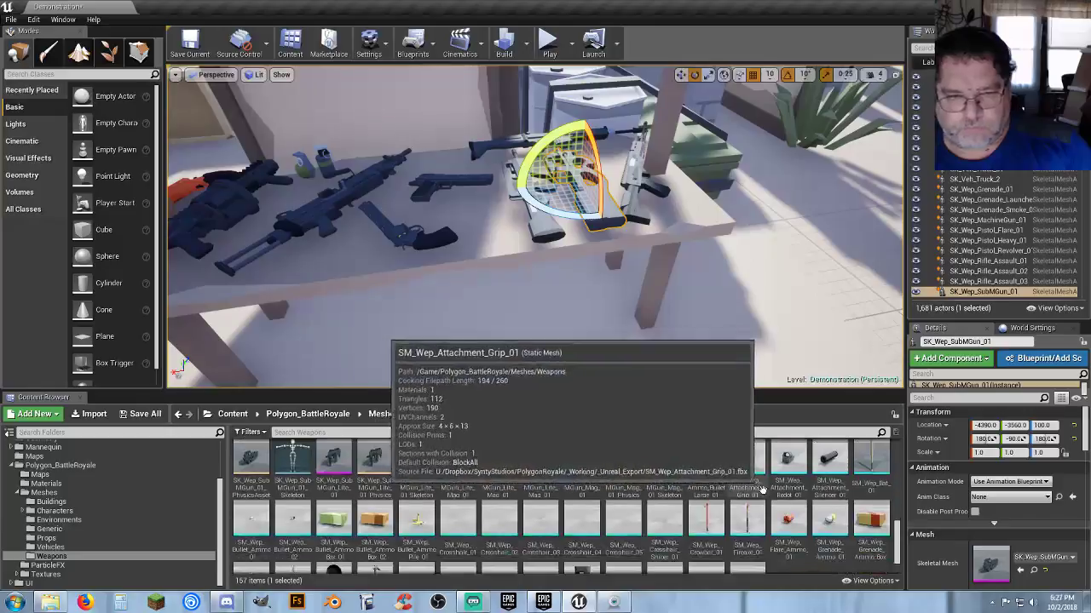
scroll(477, 490, "up", 2)
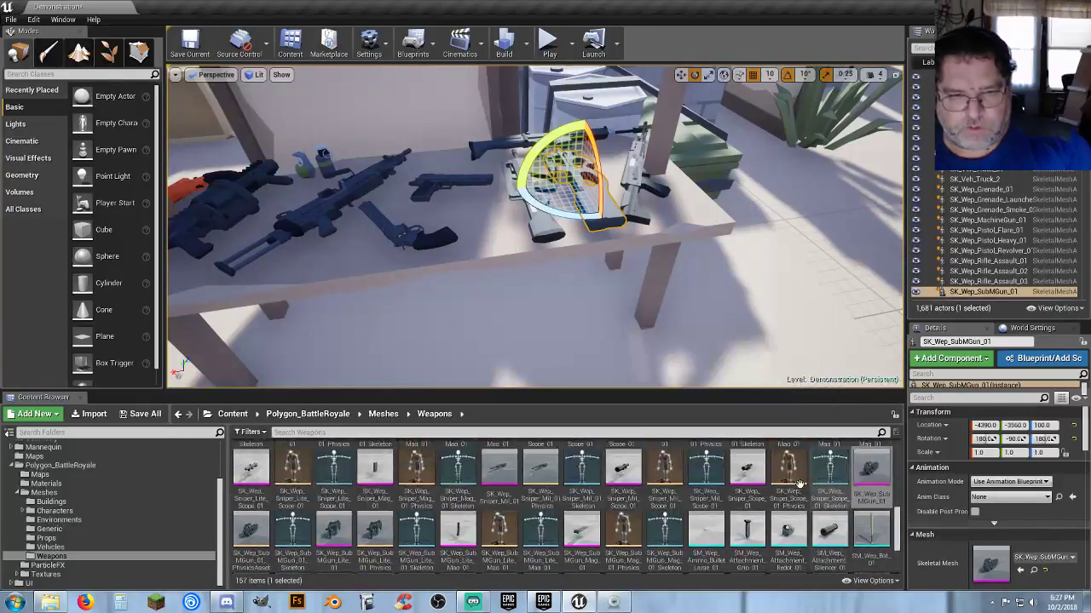
left_click(451, 181)
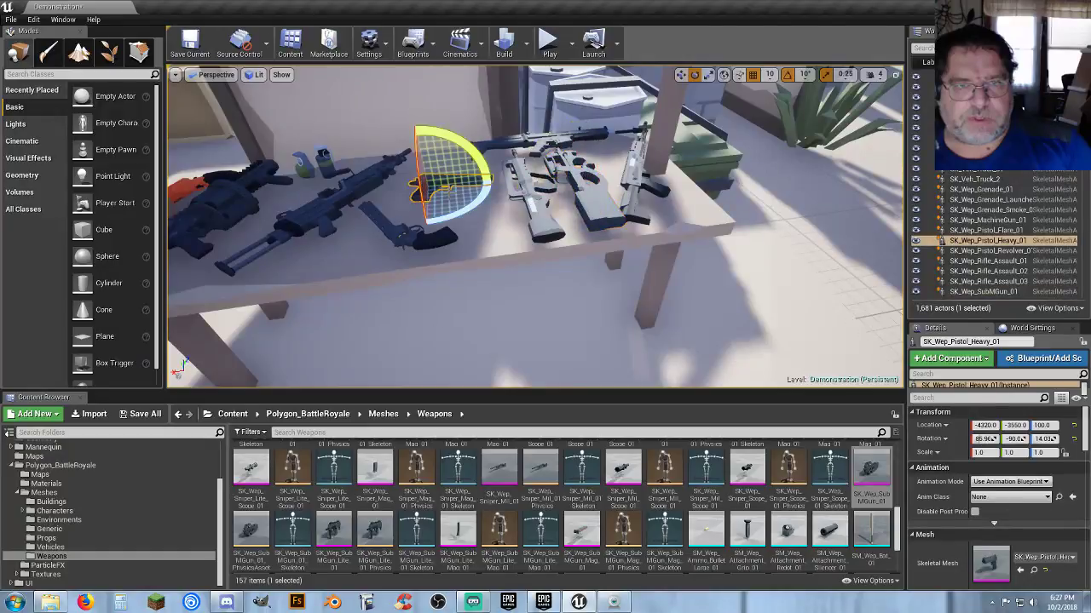
left_click(681, 75)
left_click_drag(432, 172, 431, 159)
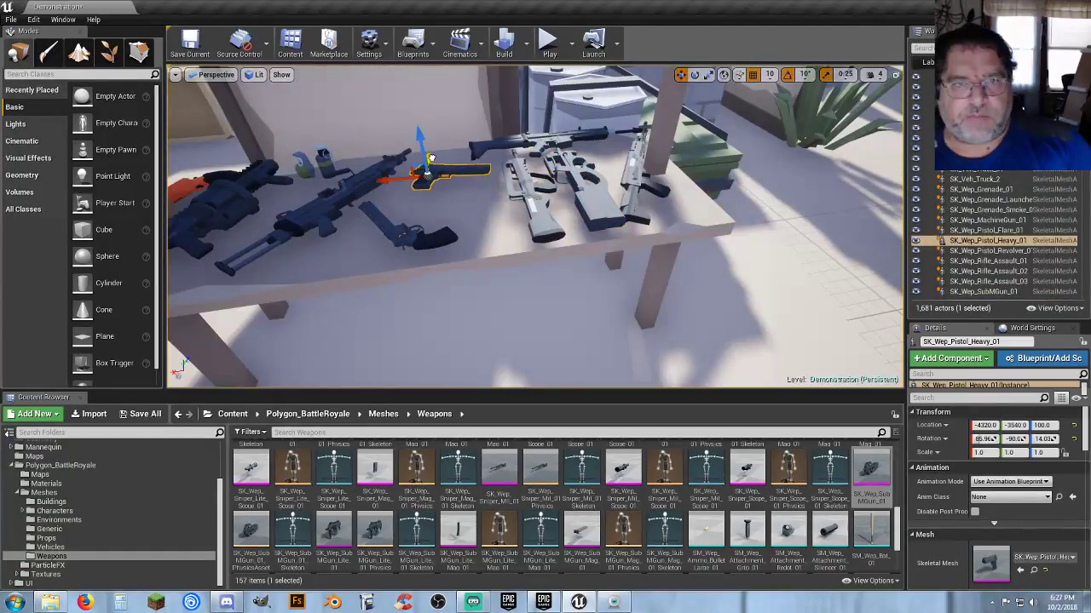
Step: Place SK_Wep_SubMGun_Lite_01 beside the revolver and lay it flat at -4340, -3580, 100, rotated to 30°, 90°, 360°
left_click_drag(333, 533, 475, 225)
key("e")
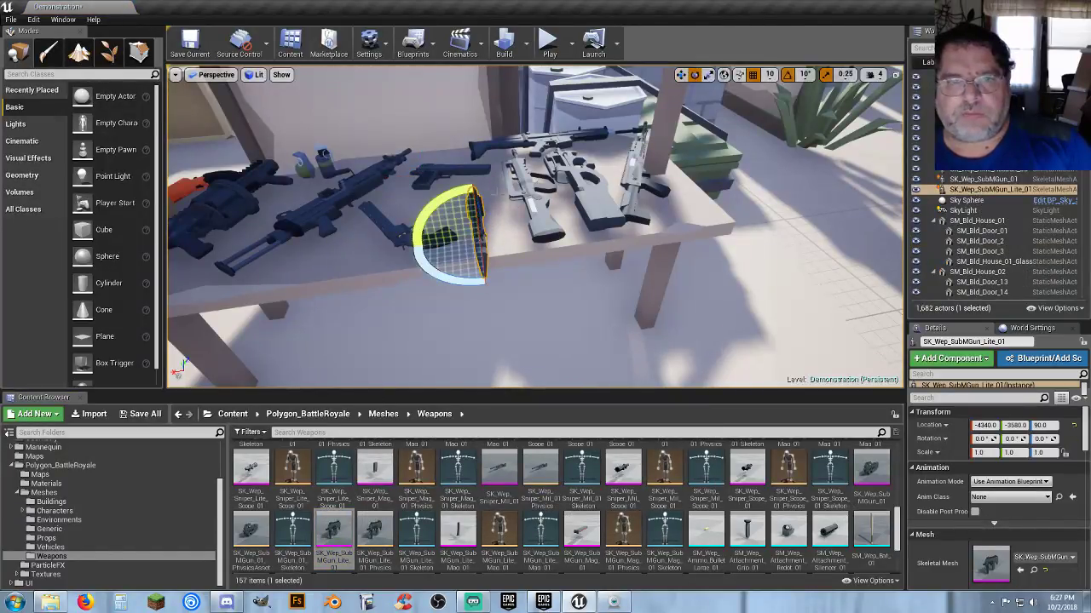
left_click_drag(411, 245, 473, 178)
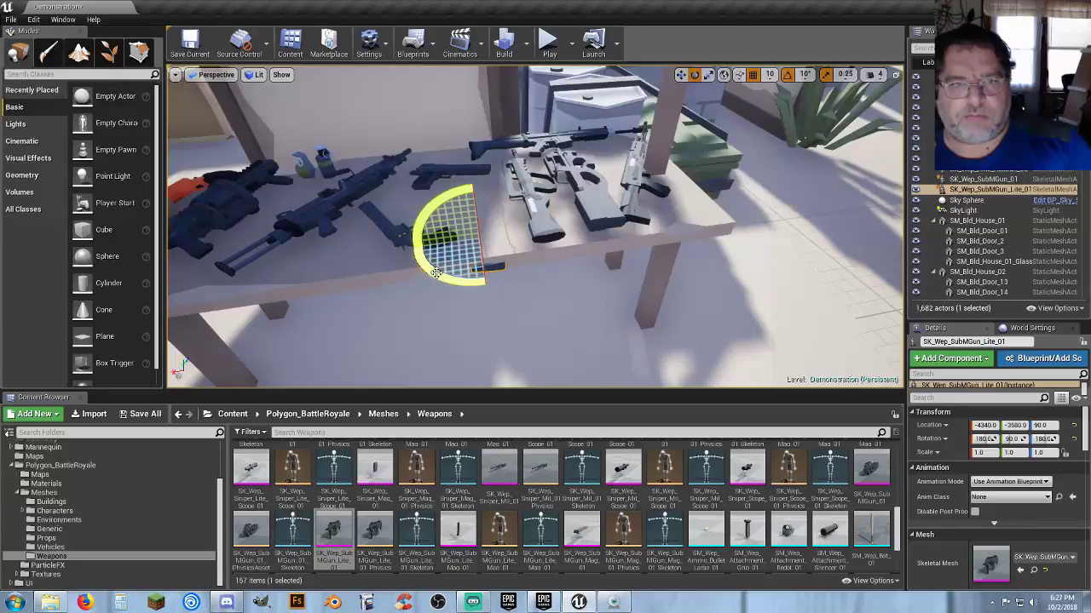
left_click_drag(417, 272, 417, 270)
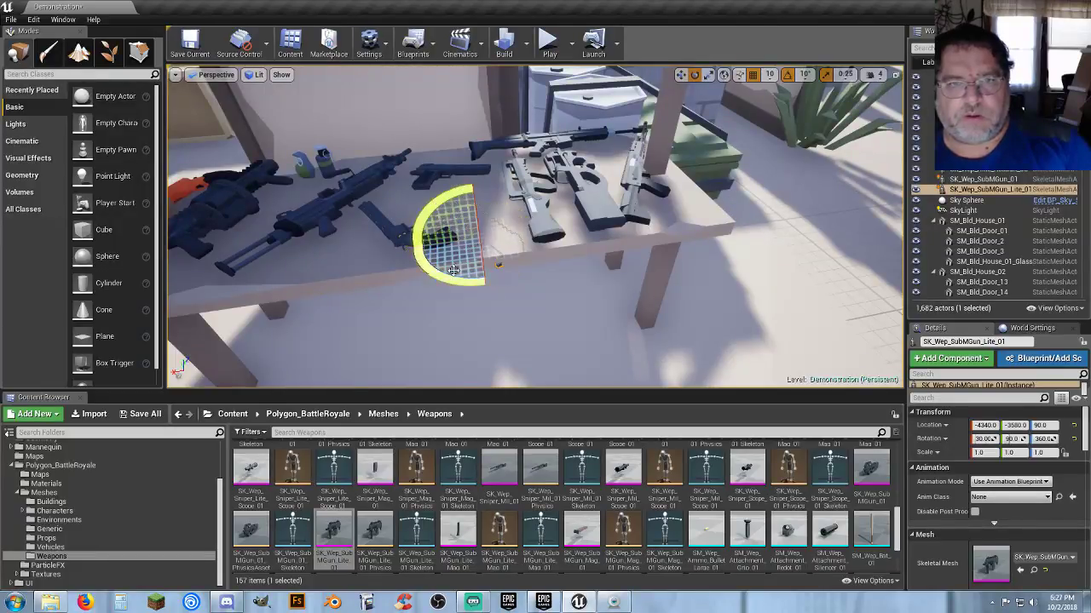
left_click(680, 74)
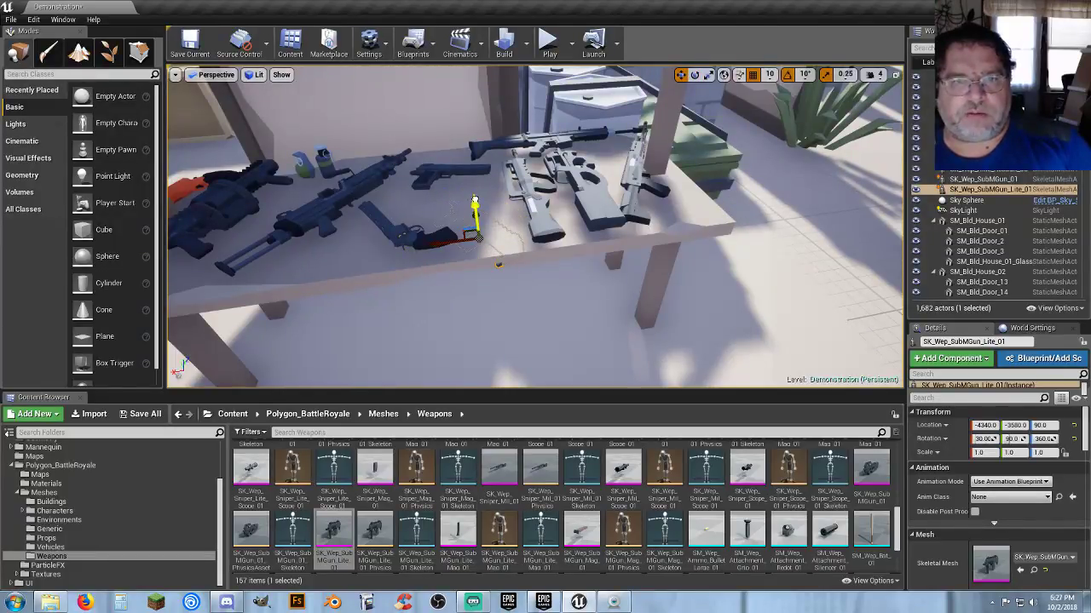
left_click_drag(475, 201, 475, 187)
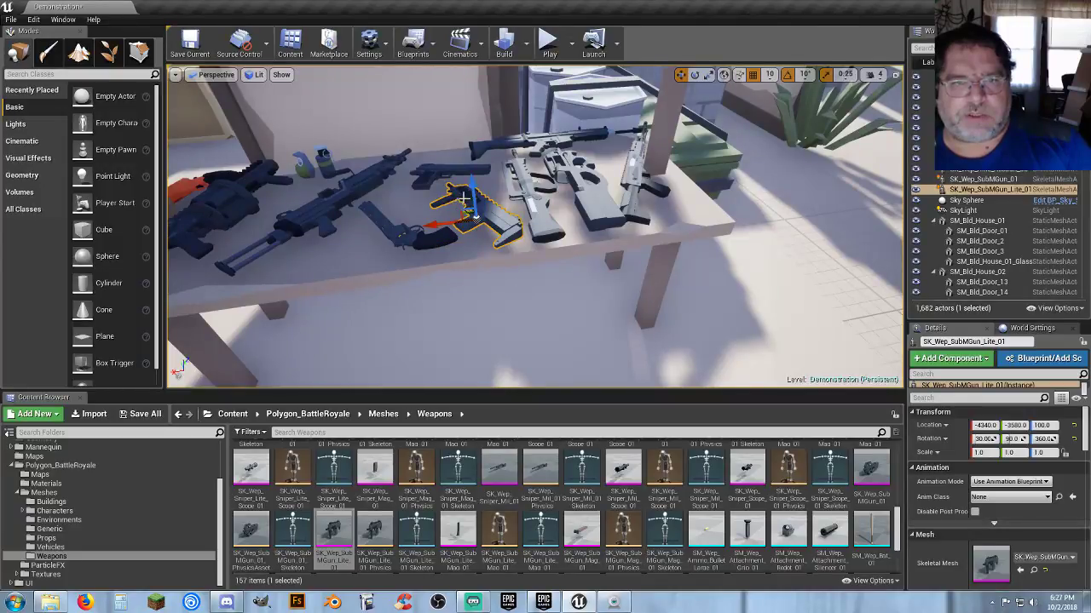
right_click_drag(467, 208, 470, 207)
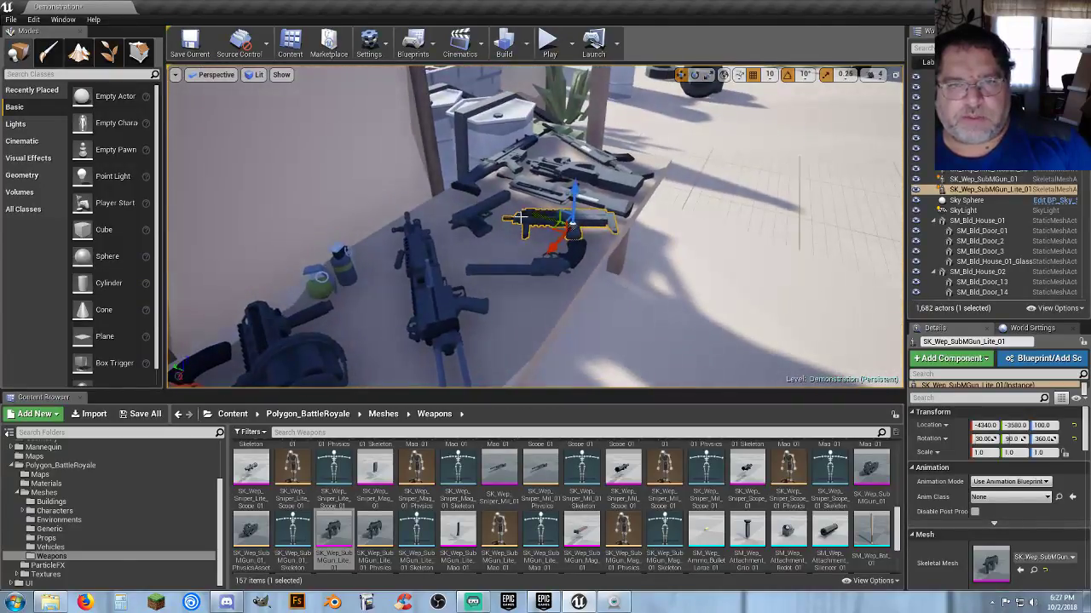
left_click_drag(524, 212, 524, 215)
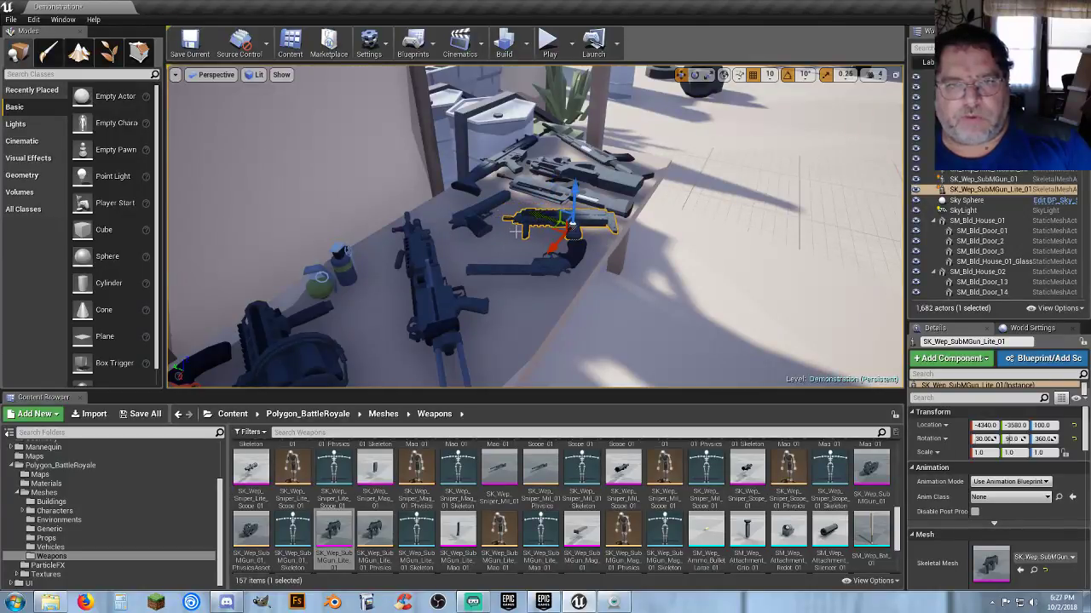
Step: Look back through the Weapons assets for guns that are not yet on the table
right_click_drag(611, 261, 611, 261)
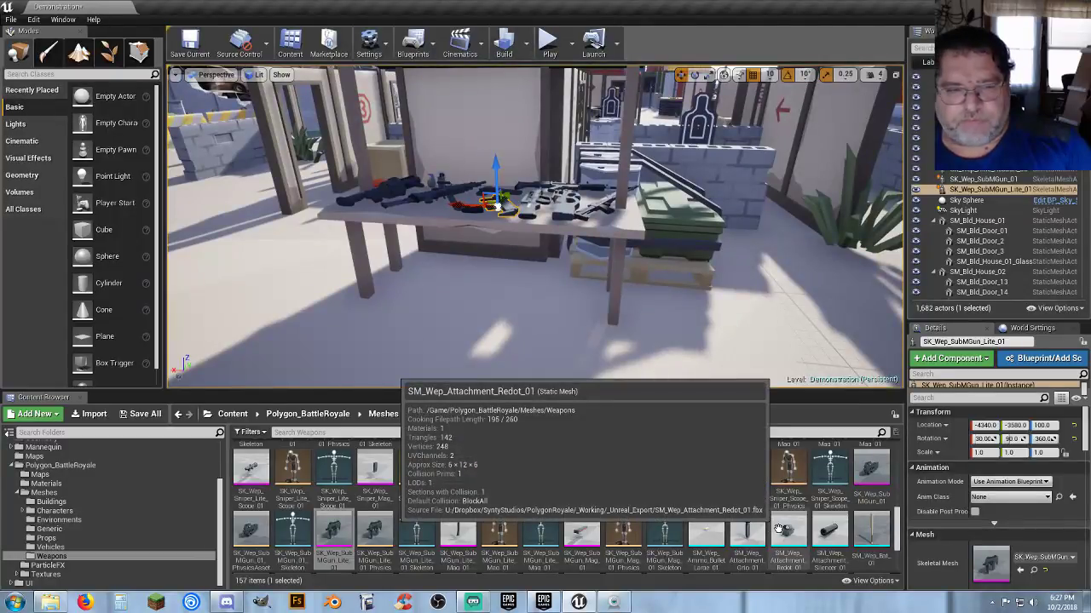
scroll(778, 529, "up", 3)
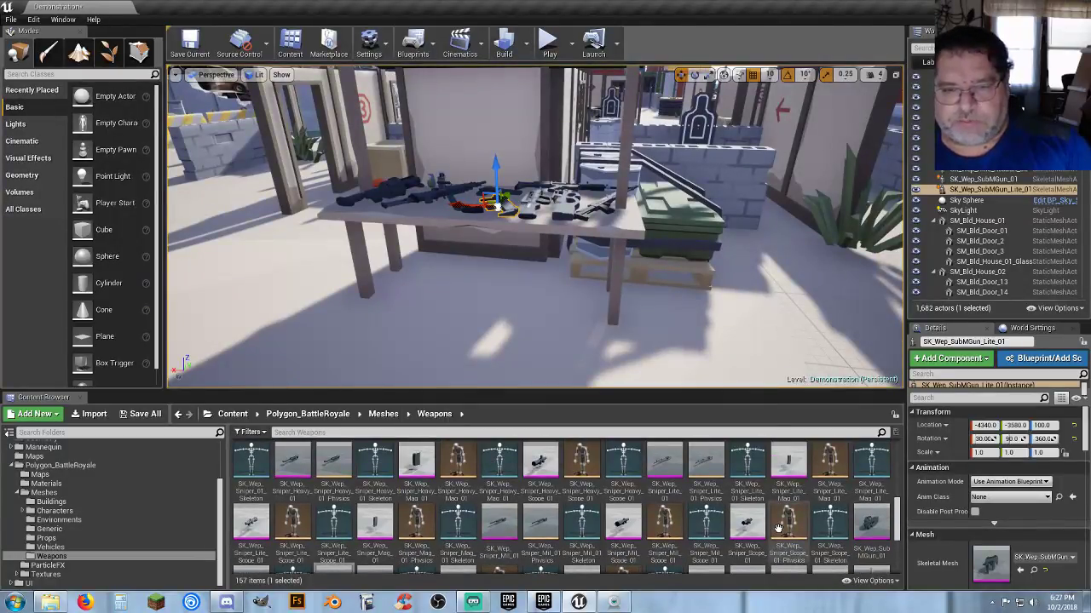
scroll(778, 529, "up", 1)
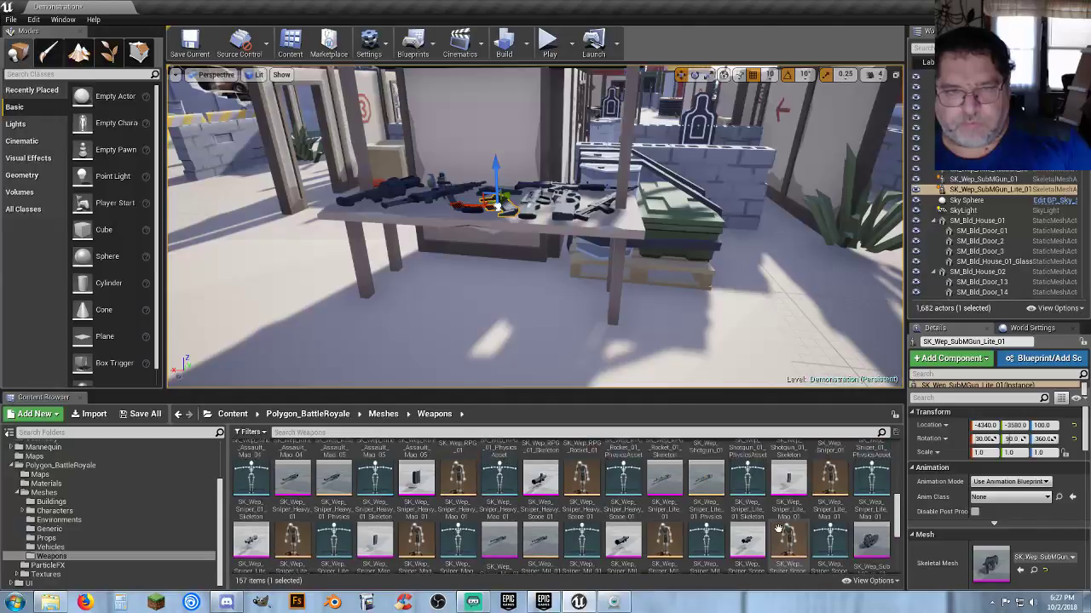
scroll(778, 529, "up", 1)
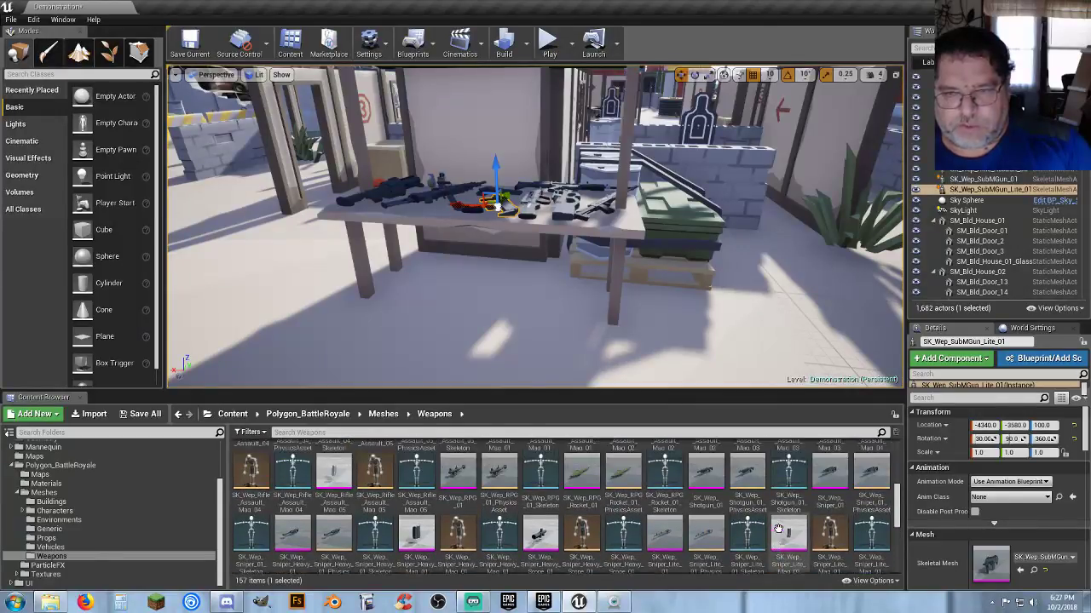
scroll(778, 529, "up", 1)
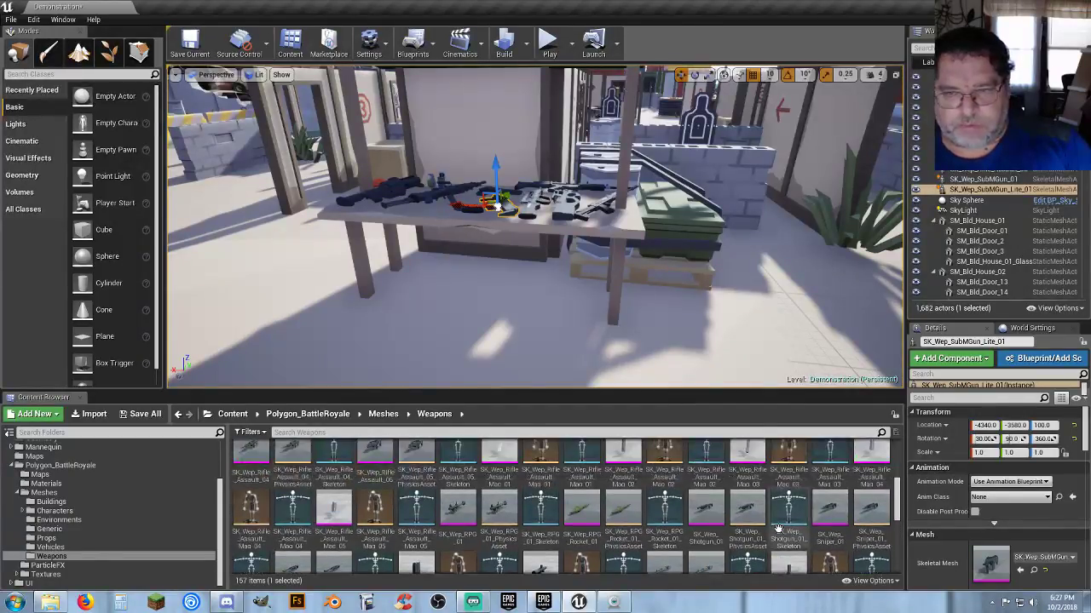
scroll(778, 530, "up", 1)
scroll(778, 529, "up", 1)
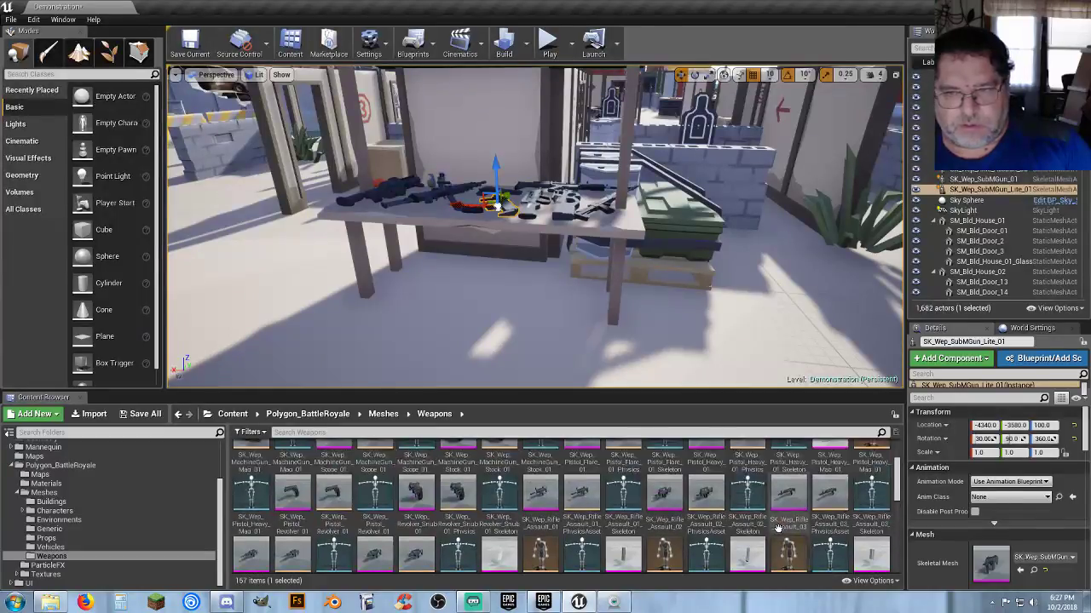
Step: Duplicate the roofed range table SM_Prop_Range_Trable_2 and slide the copy along X to about -4063, alongside the original
key("s")
right_click_drag(611, 343, 633, 272)
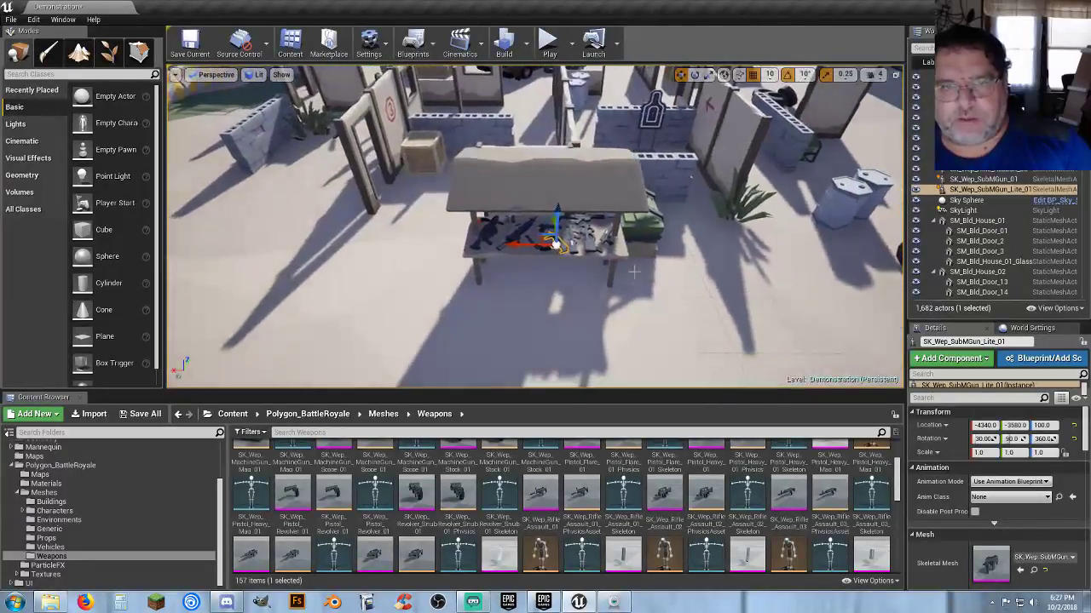
left_click(620, 252)
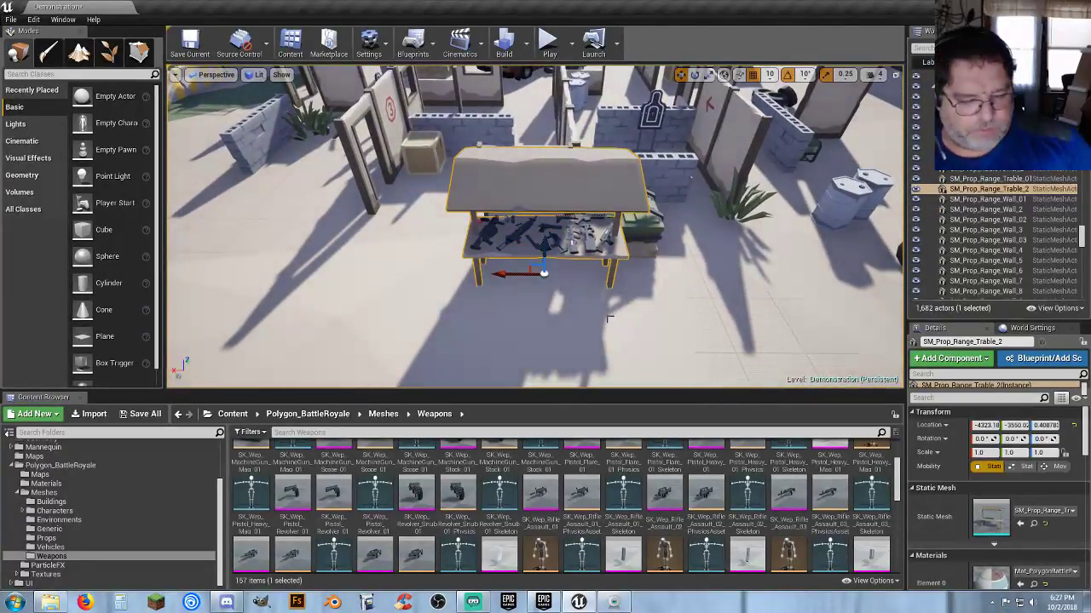
key("ctrl+v")
right_click_drag(608, 318, 582, 292)
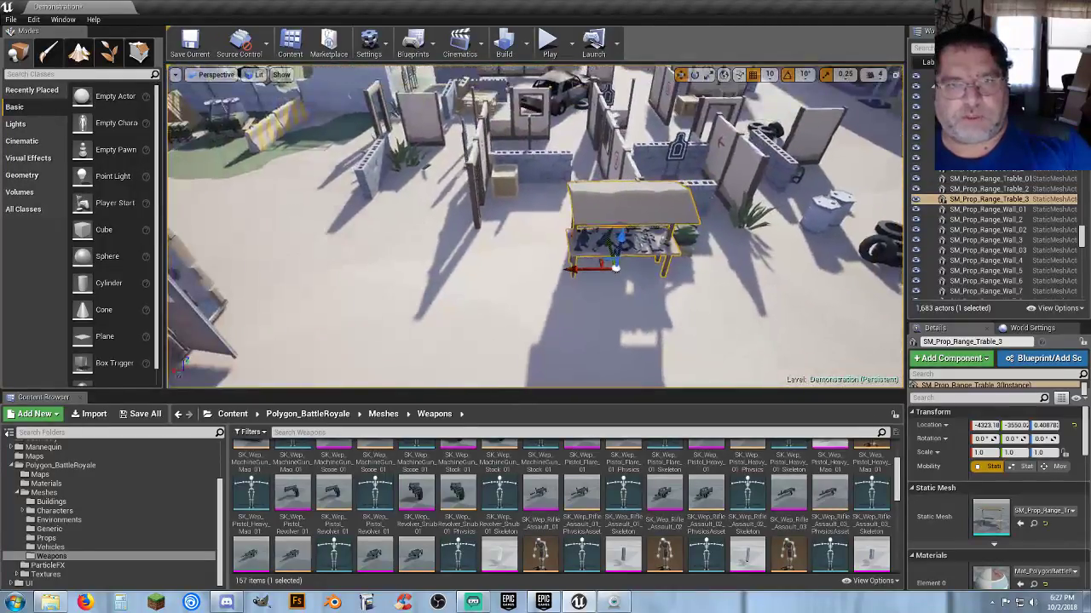
left_click_drag(540, 275, 469, 273)
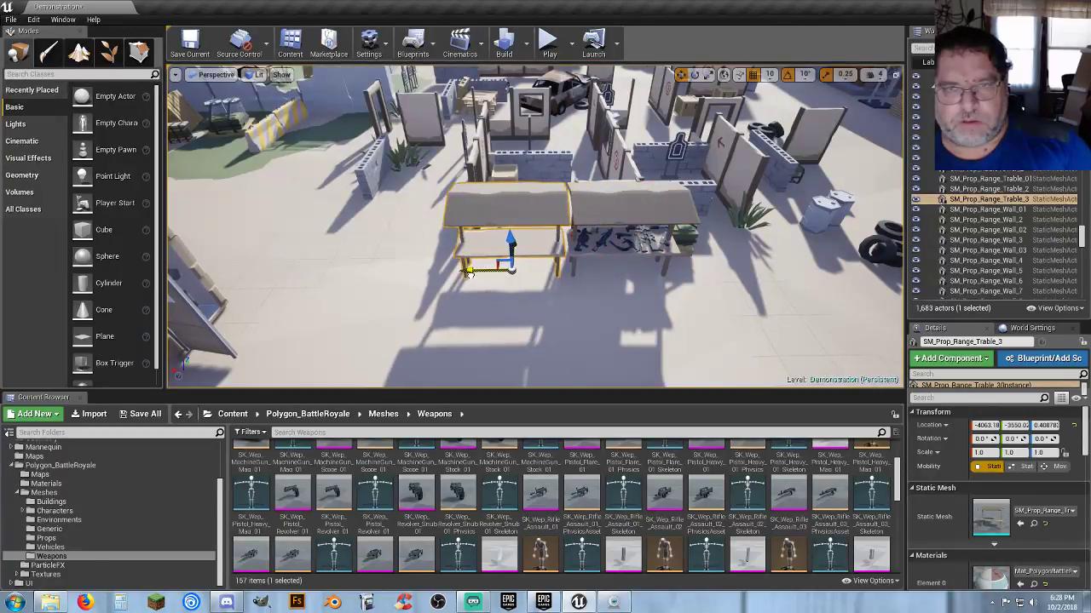
Step: Turn the copied table 90° about its vertical axis and move it past the original's crate end to about -4663, -3690
left_click(695, 74)
left_click_drag(564, 294, 697, 286)
left_click(681, 75)
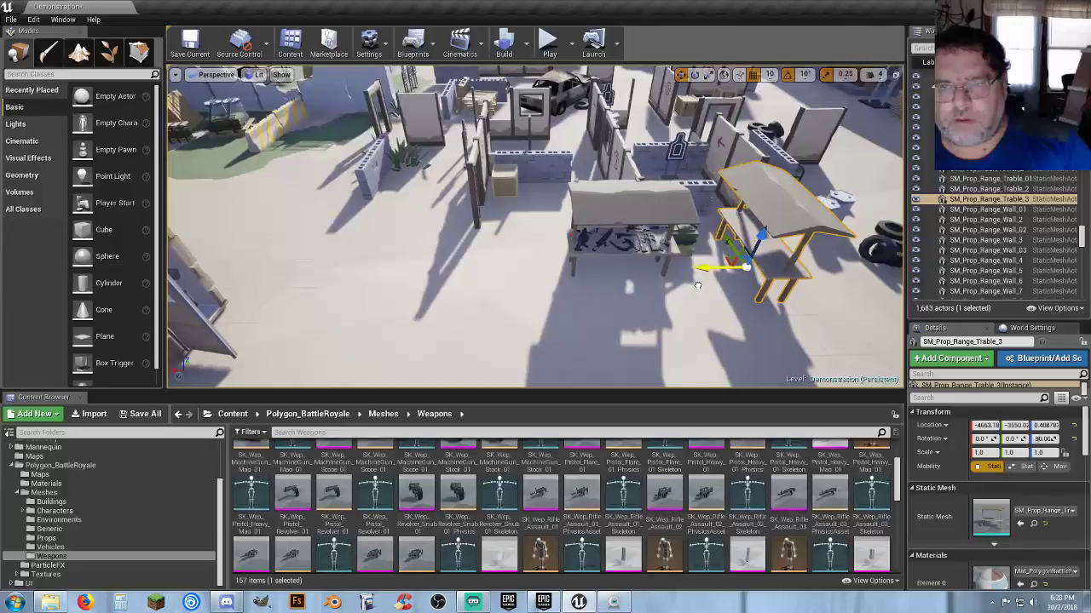
left_click_drag(724, 246, 749, 285)
Step: Place SK_Wep_Revolver_Snub_01 on the end of the empty range table, laid flat at -4620, -3600, 100
key("w")
mouse_move(730, 283)
right_mouse_down()
mouse_move(788, 298)
mouse_move(722, 270)
right_mouse_up()
right_click_drag(587, 243, 565, 257)
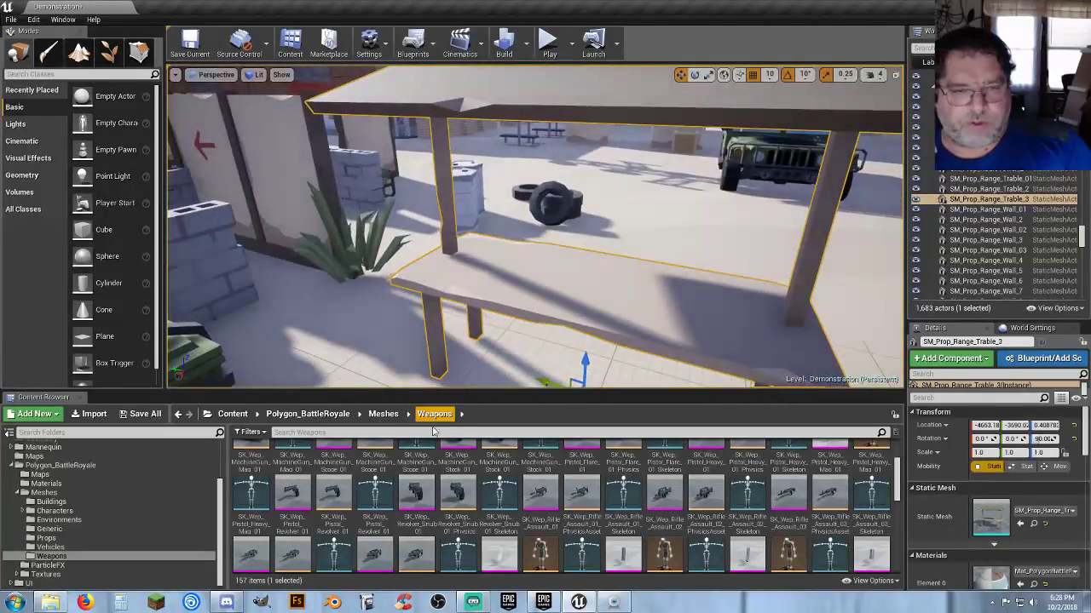
left_click_drag(415, 492, 397, 317)
left_click(694, 75)
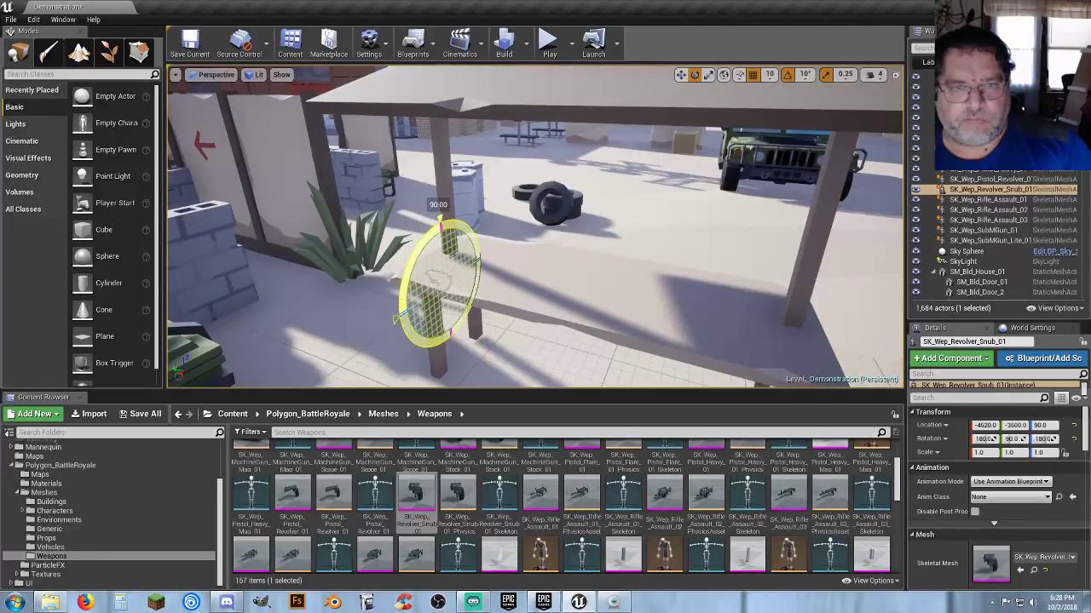
left_click_drag(397, 316, 397, 317)
left_click(680, 75)
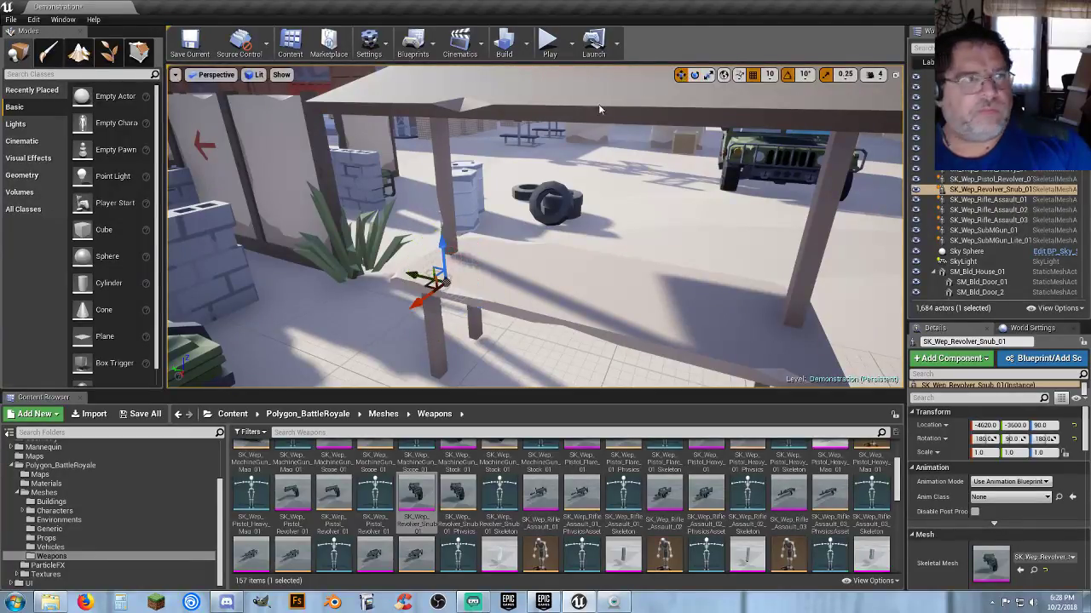
left_click_drag(442, 245, 441, 238)
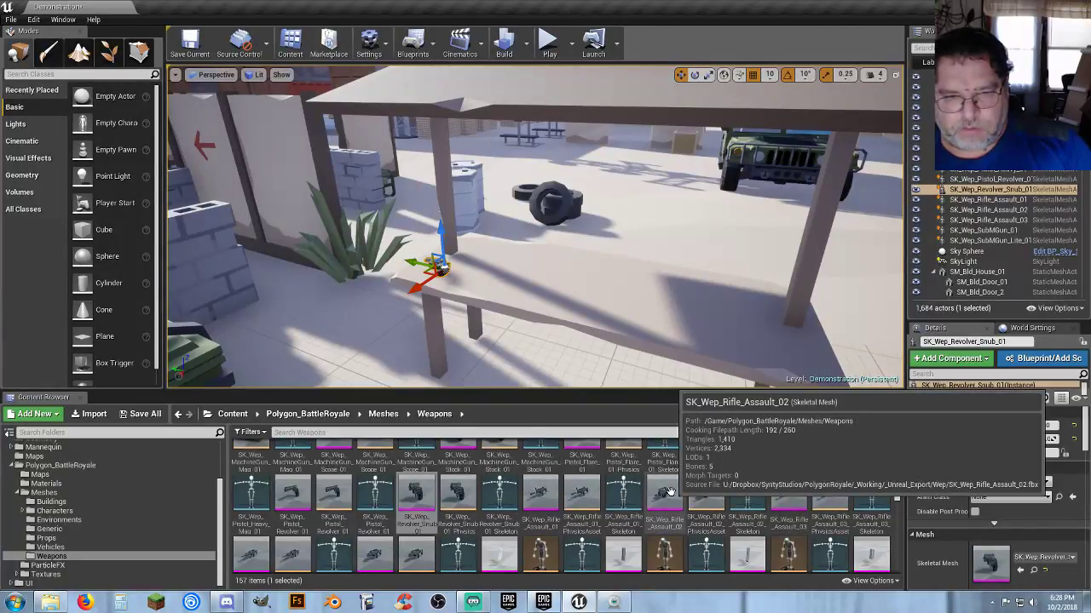
Step: Add SK_Wep_Rifle_Assault_04 beside the snub revolver and lay it on its side at -4660, -3670, 100
scroll(671, 492, "down", 1)
scroll(670, 493, "down", 1)
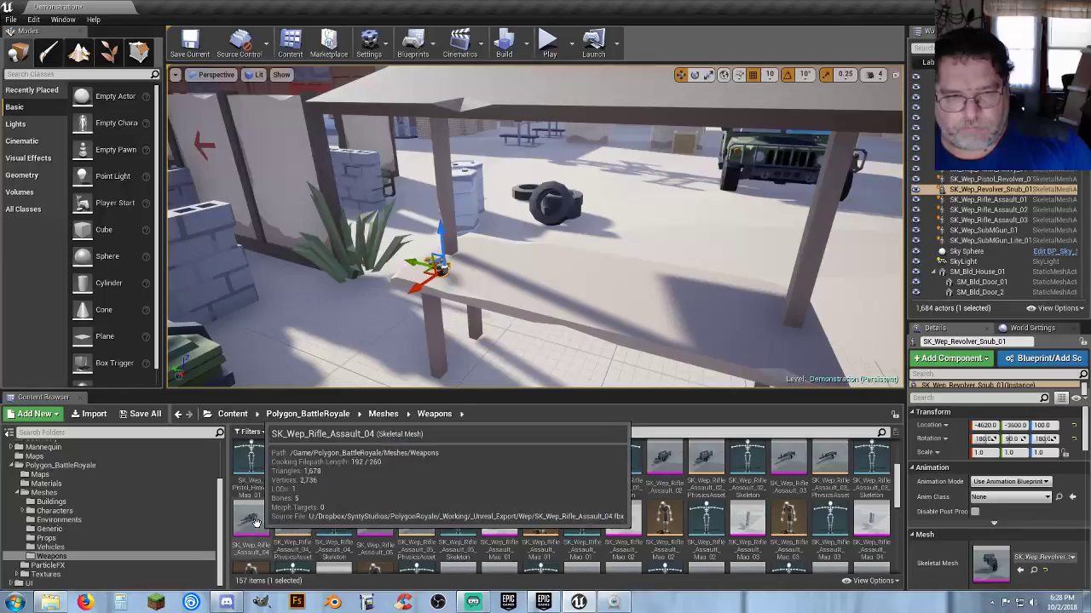
left_click_drag(670, 486, 563, 284)
left_click(694, 75)
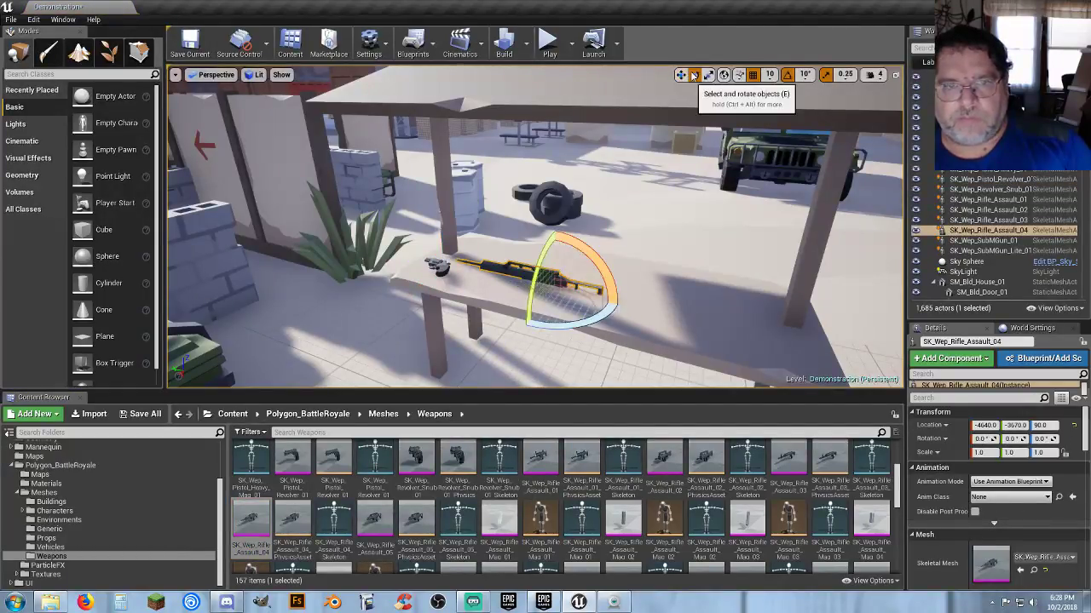
left_click_drag(531, 292, 542, 224)
left_click(681, 75)
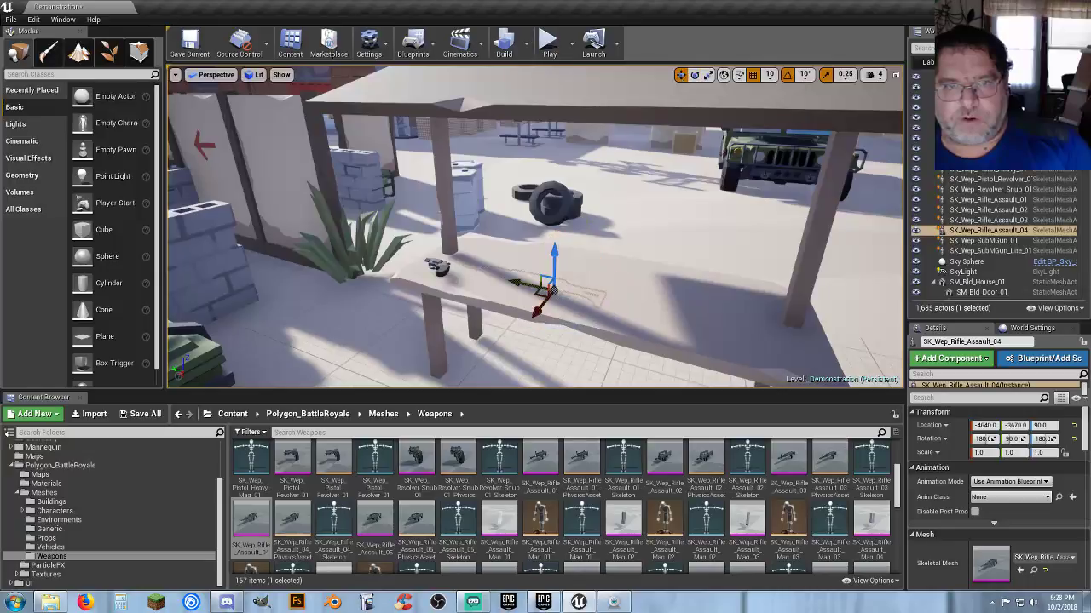
left_click_drag(556, 253, 556, 242)
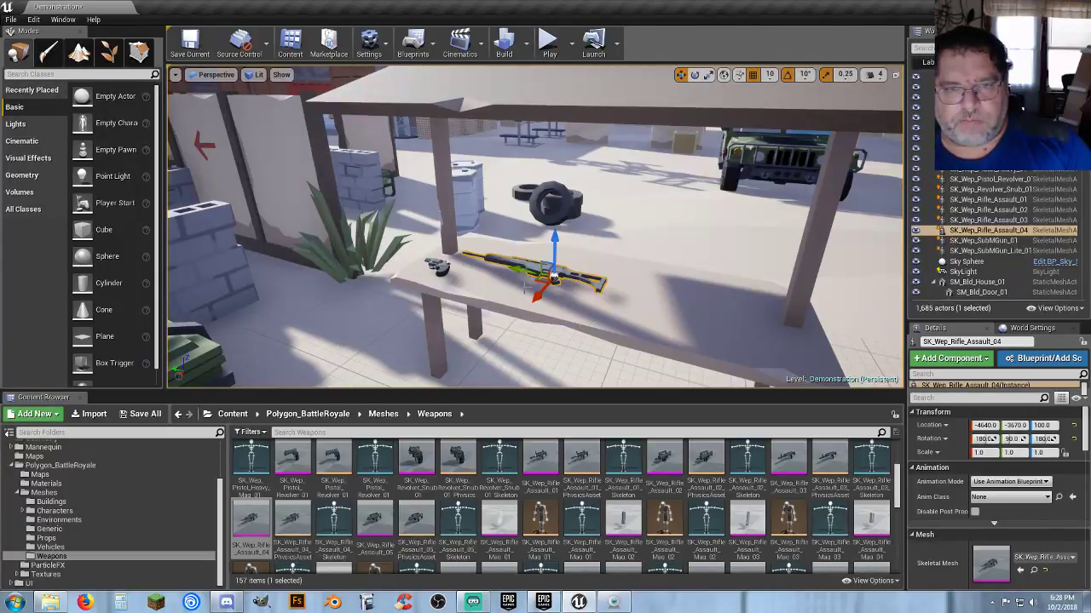
left_click_drag(532, 300, 546, 284)
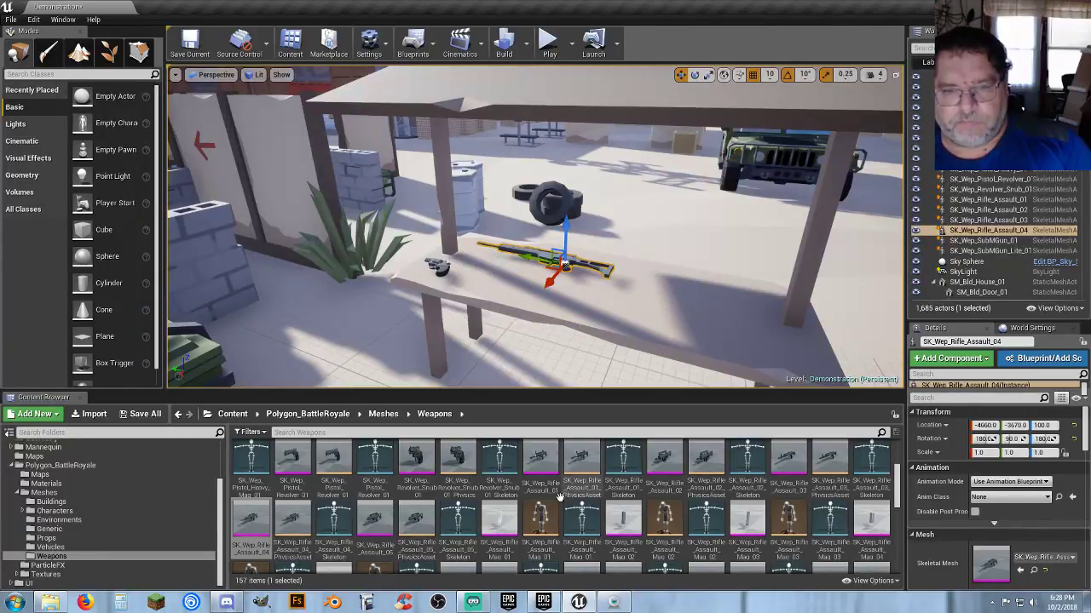
Step: Place SK_Wep_Rifle_Assault_05 in front of the first rifle, laid on its side at -4630, -3670, 100
left_click_drag(375, 517, 518, 290)
left_click(695, 75)
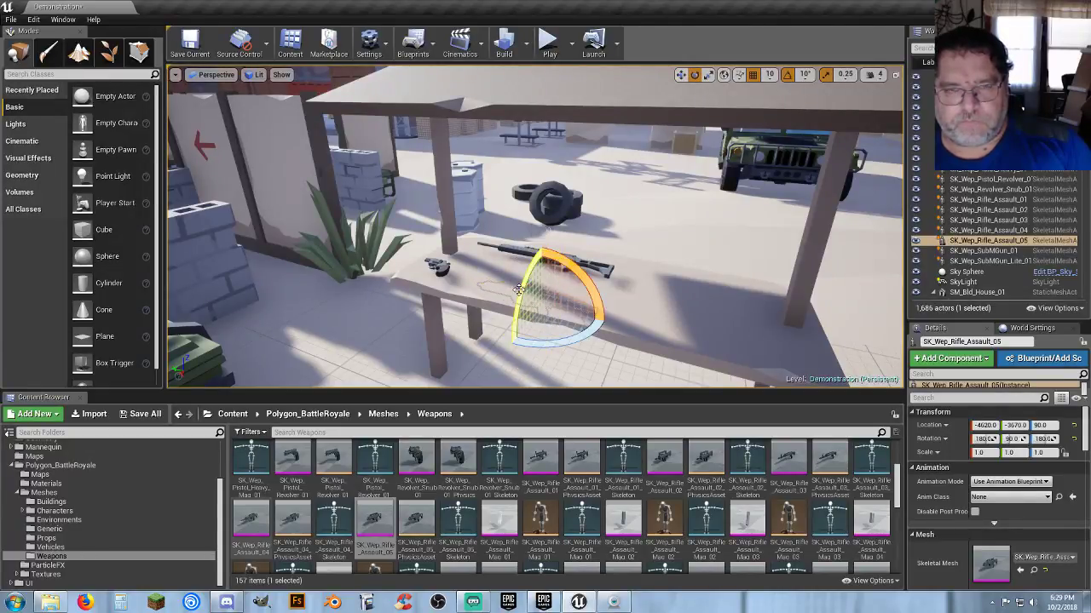
left_click(679, 74)
left_click_drag(541, 263, 541, 253)
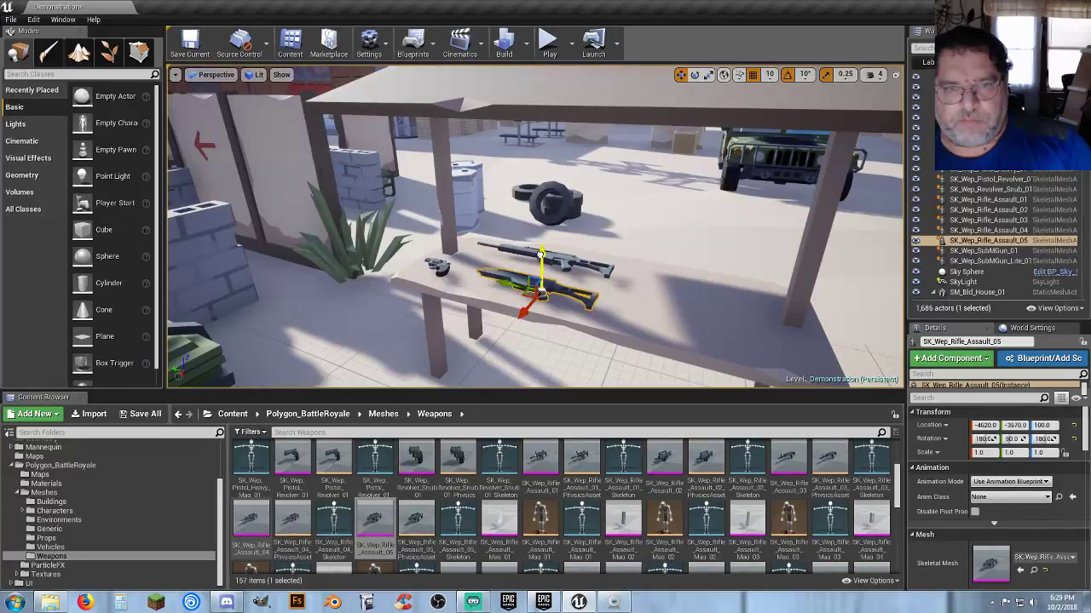
right_click_drag(541, 254, 430, 286)
left_click_drag(561, 295, 580, 291)
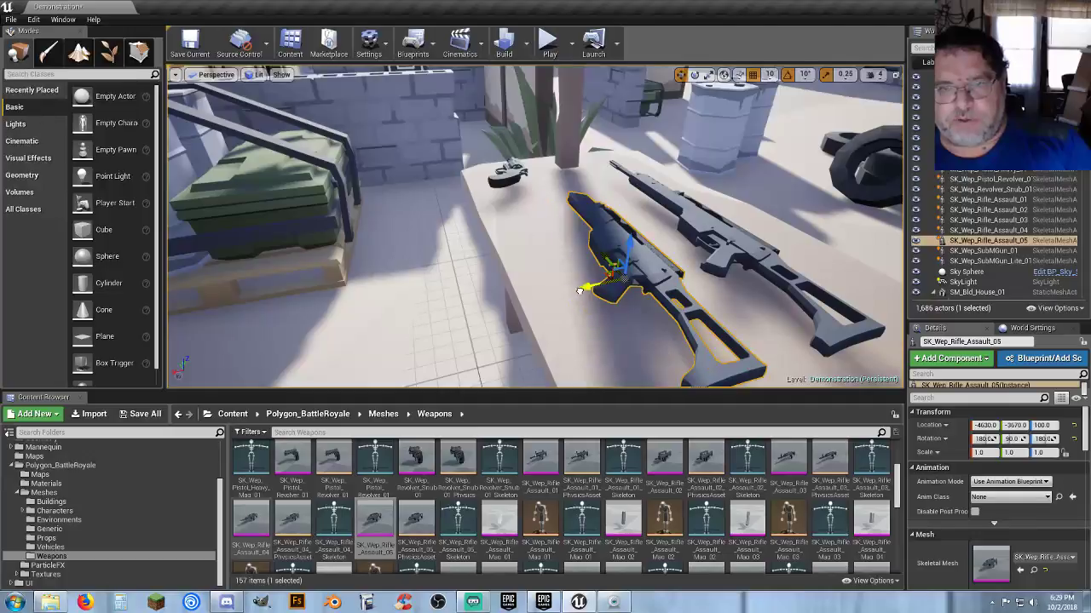
mouse_move(563, 306)
right_mouse_down()
mouse_move(519, 290)
mouse_move(597, 221)
mouse_move(571, 299)
mouse_move(547, 311)
right_mouse_up()
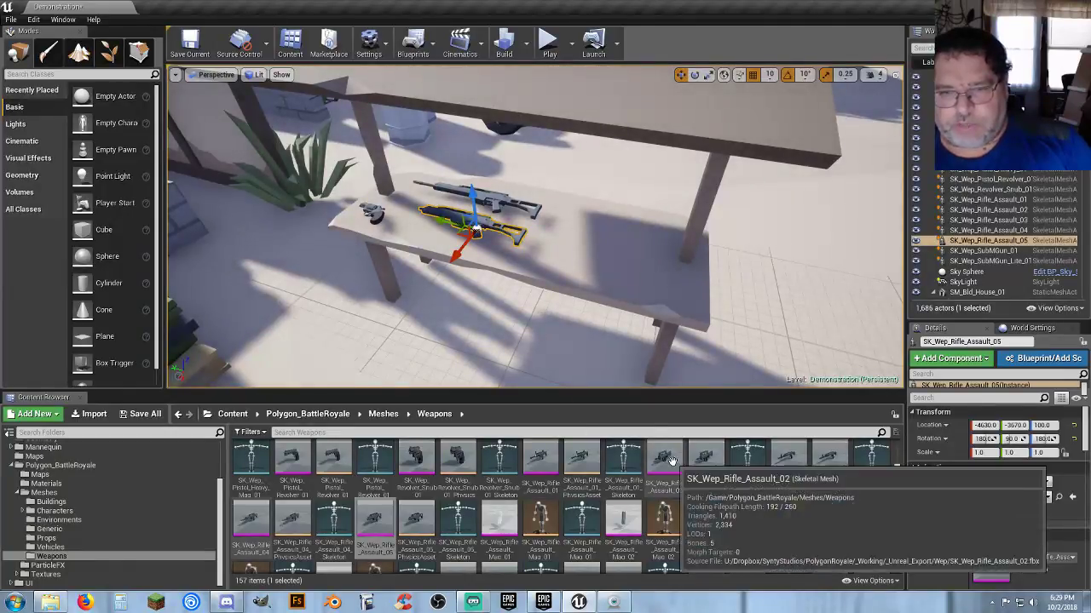
Step: Add SK_Wep_RPG_01 from the Weapons assets to the table's free end and lay it flat at -4680, -3730, 100
right_click_drag(602, 115, 520, 128)
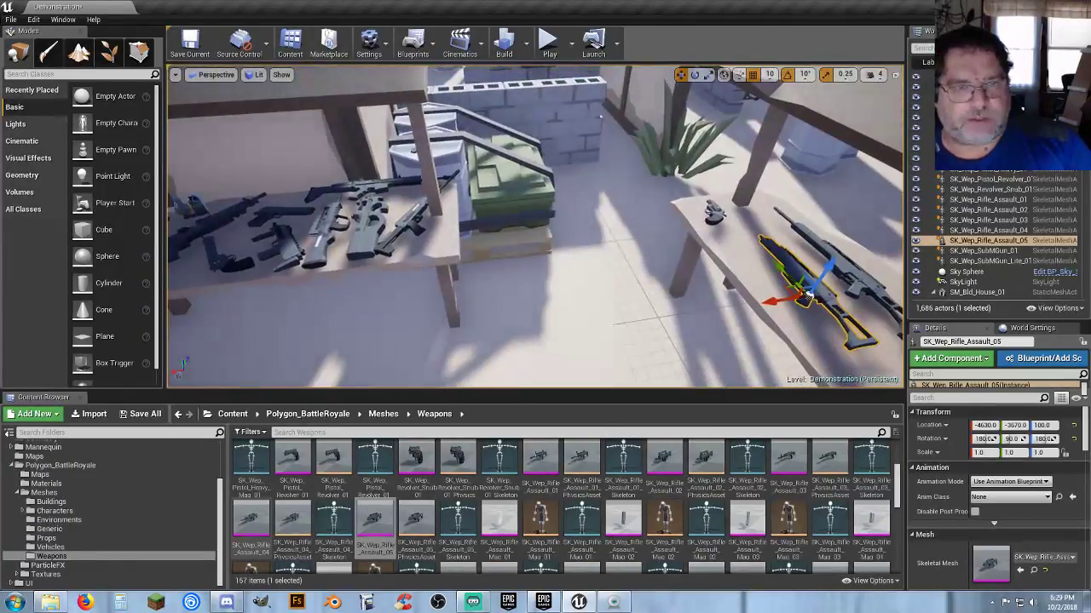
key("f")
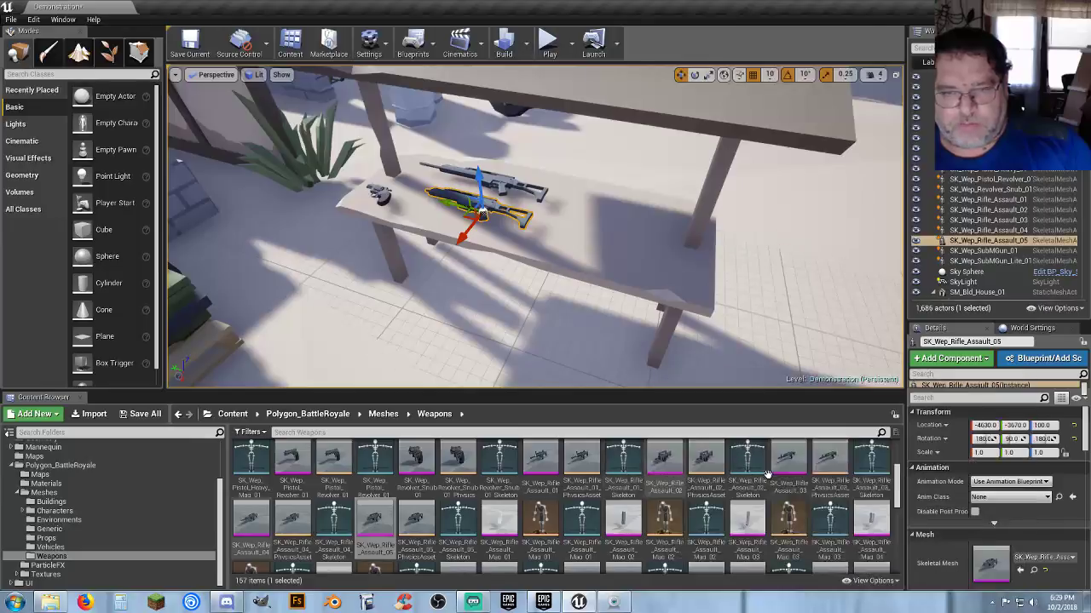
scroll(699, 477, "down", 2)
scroll(699, 479, "down", 1)
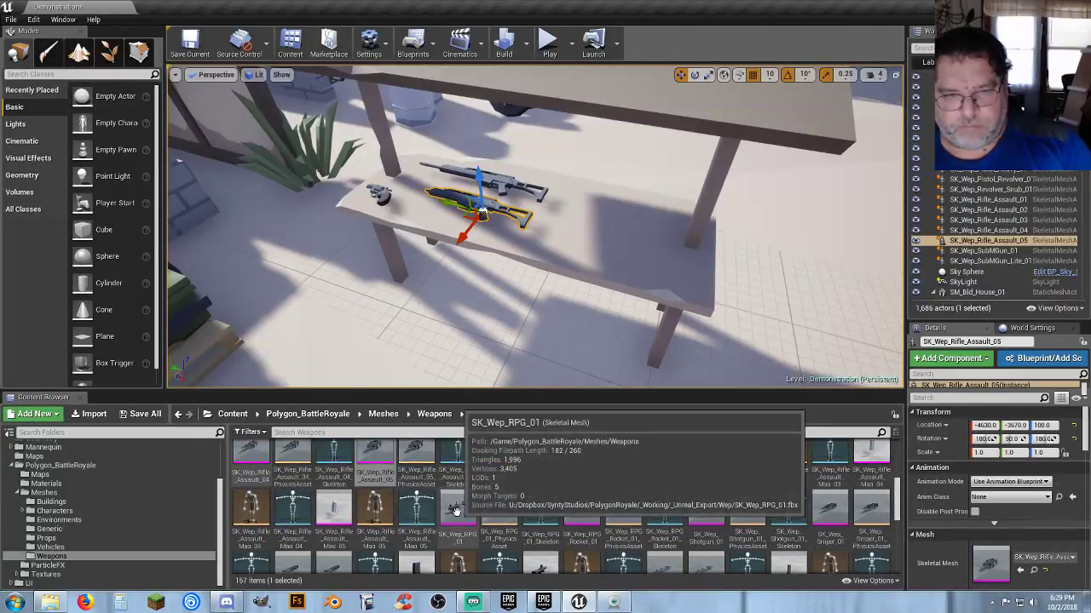
left_click_drag(458, 510, 561, 186)
left_click(695, 75)
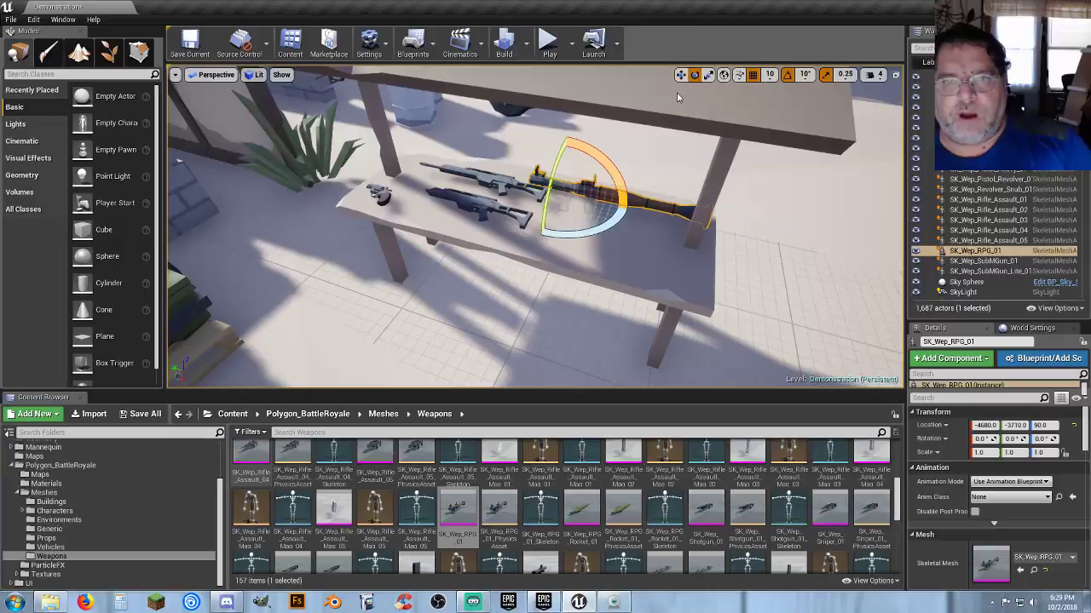
mouse_move(550, 187)
left_mouse_down()
mouse_move(591, 168)
mouse_move(552, 177)
left_mouse_up()
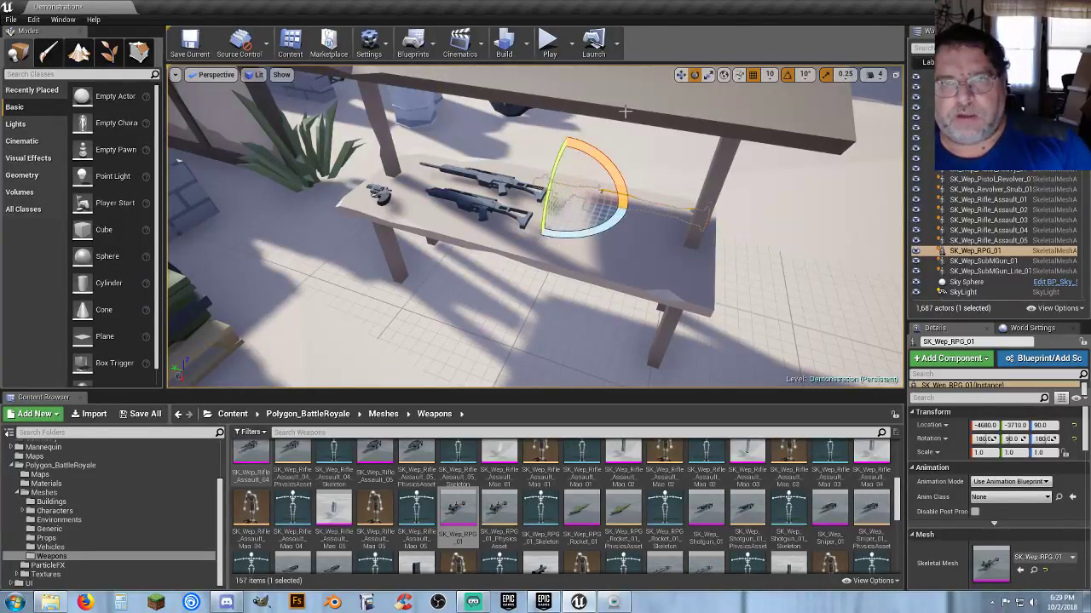
left_click(680, 75)
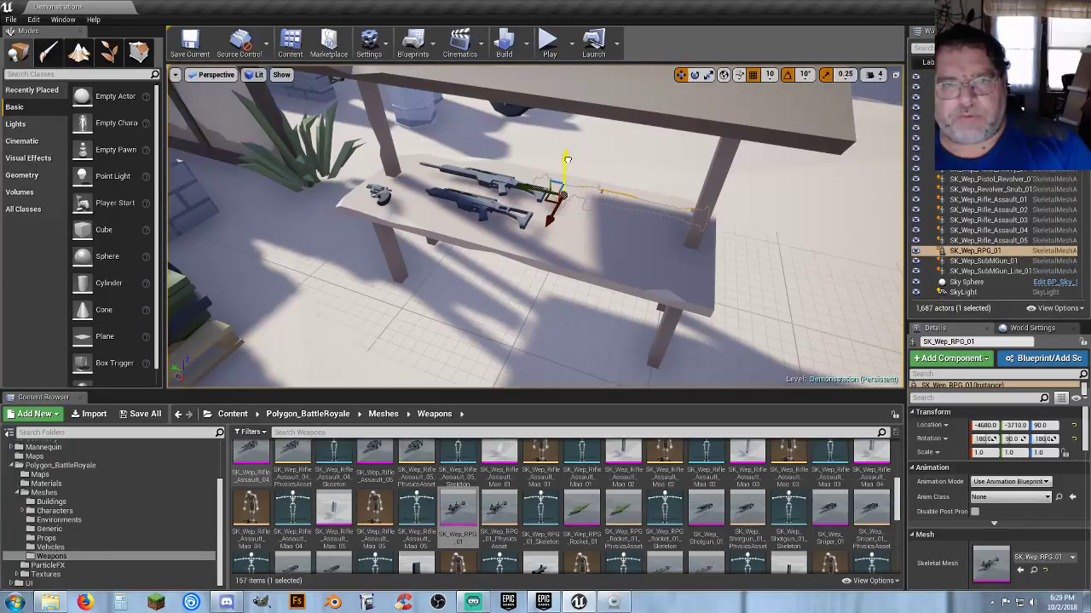
left_click_drag(567, 159, 569, 150)
right_click_drag(568, 148, 569, 148)
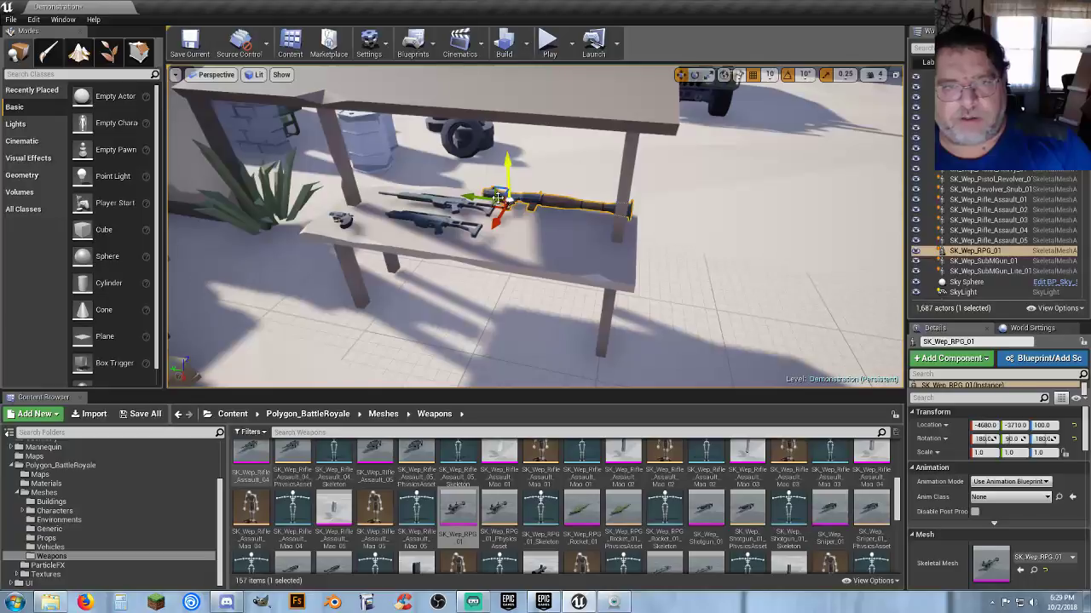
left_click_drag(474, 198, 499, 204)
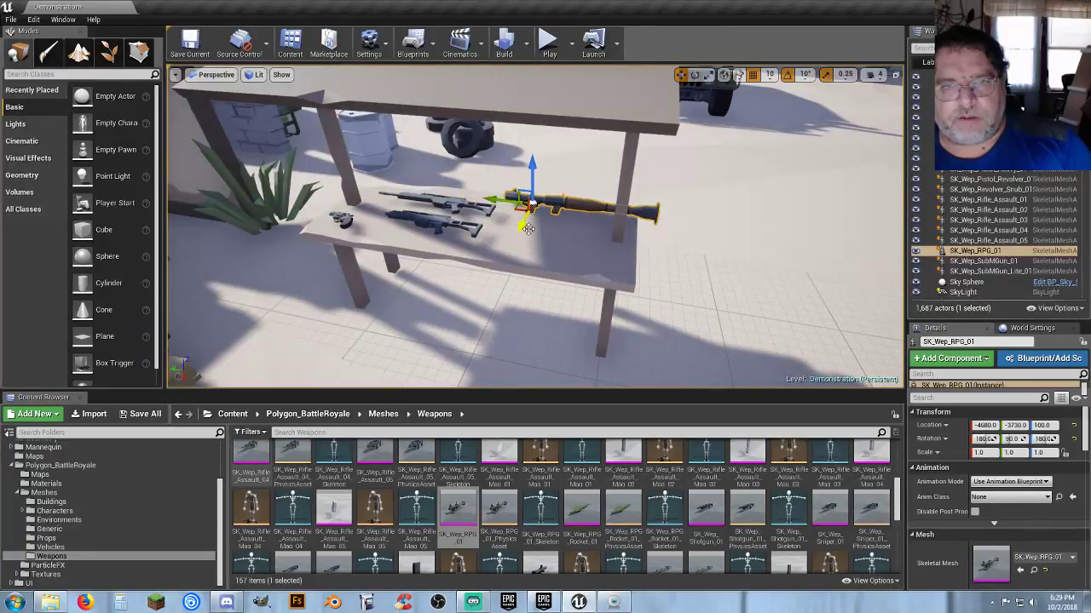
right_click_drag(554, 235, 554, 245)
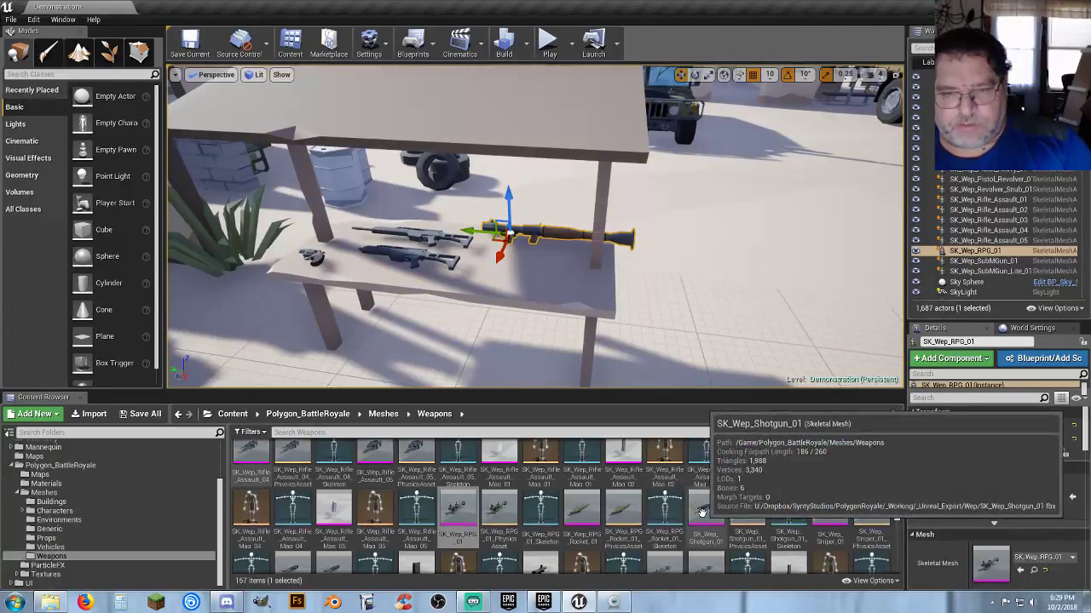
Step: Place SK_Wep_Shotgun_01 on the table in front of the RPG at -4660, -3780, 90
left_click_drag(705, 509, 573, 273)
right_click_drag(573, 273, 630, 322)
Step: Turn SK_Wep_Rifle_Assault_04 60° about the vertical axis and move it next to the snub revolver at -4630, -3610, 100
left_click(588, 288)
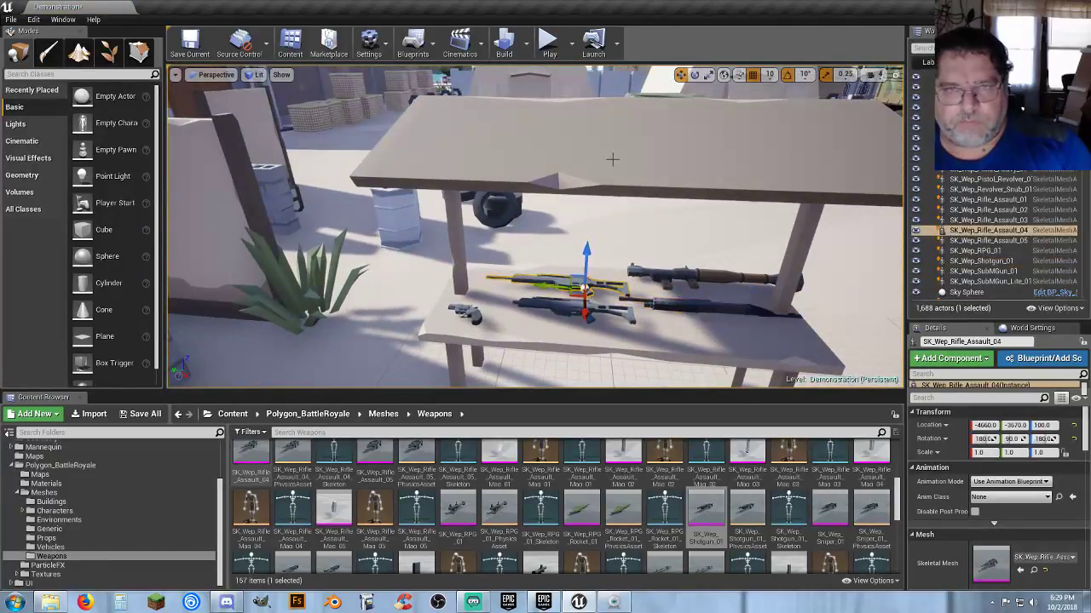
left_click(694, 75)
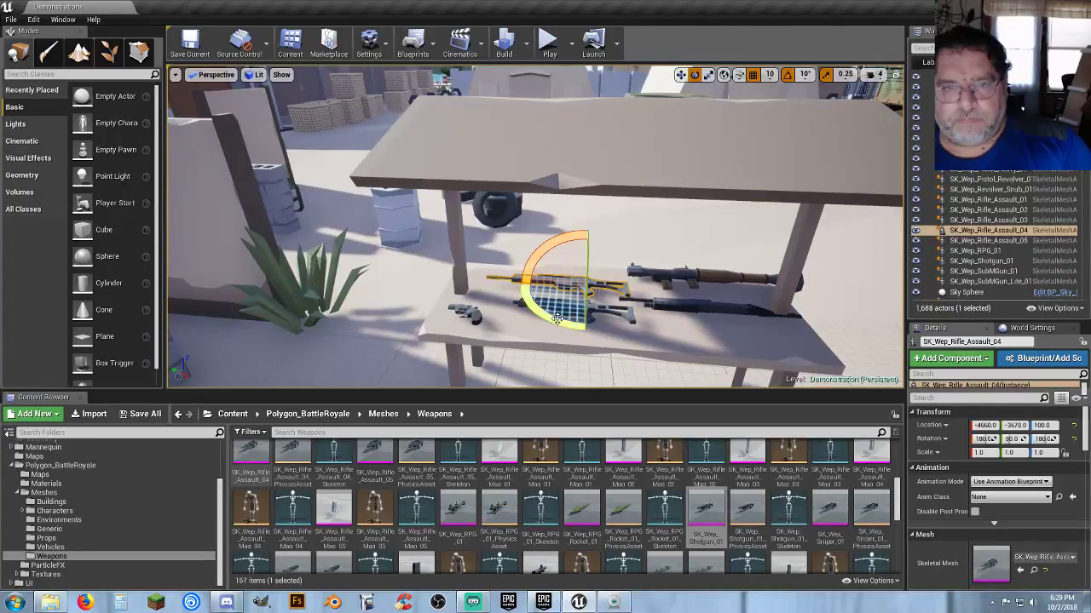
left_click_drag(557, 318, 518, 304)
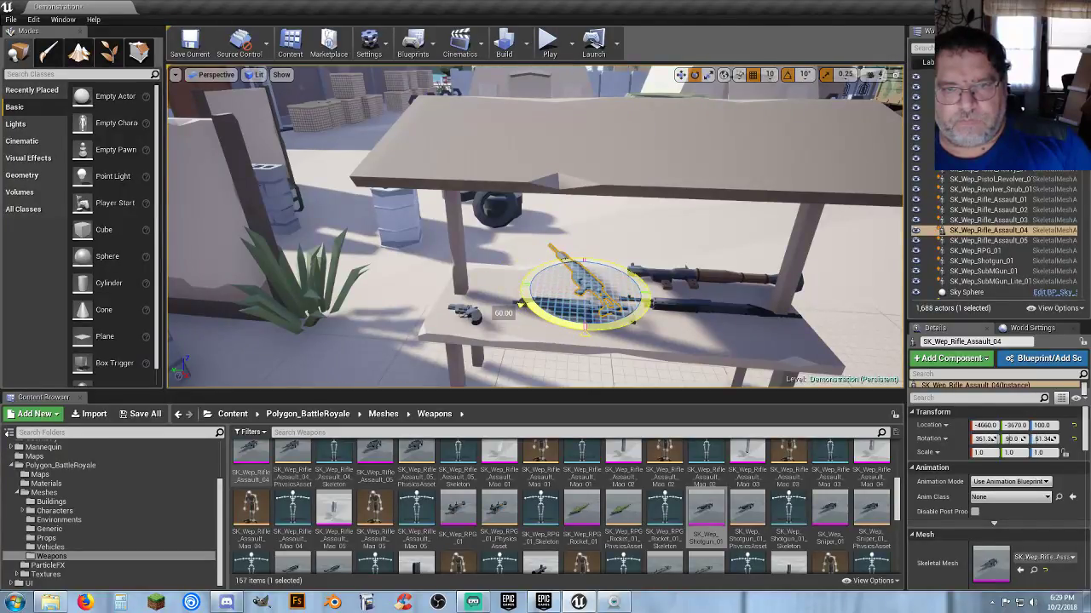
left_click(680, 75)
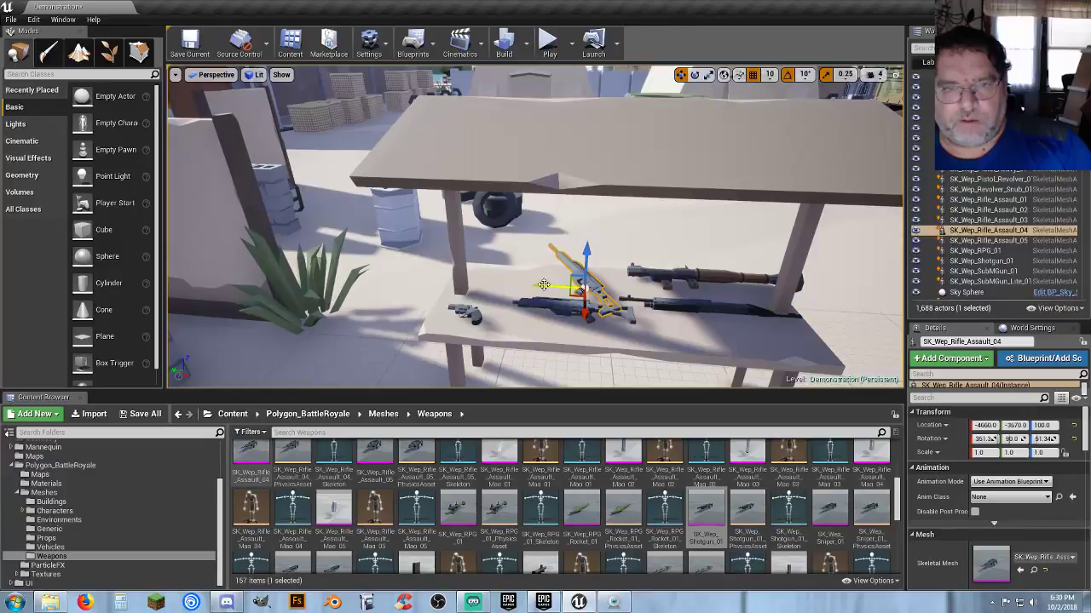
left_click_drag(544, 284, 491, 338)
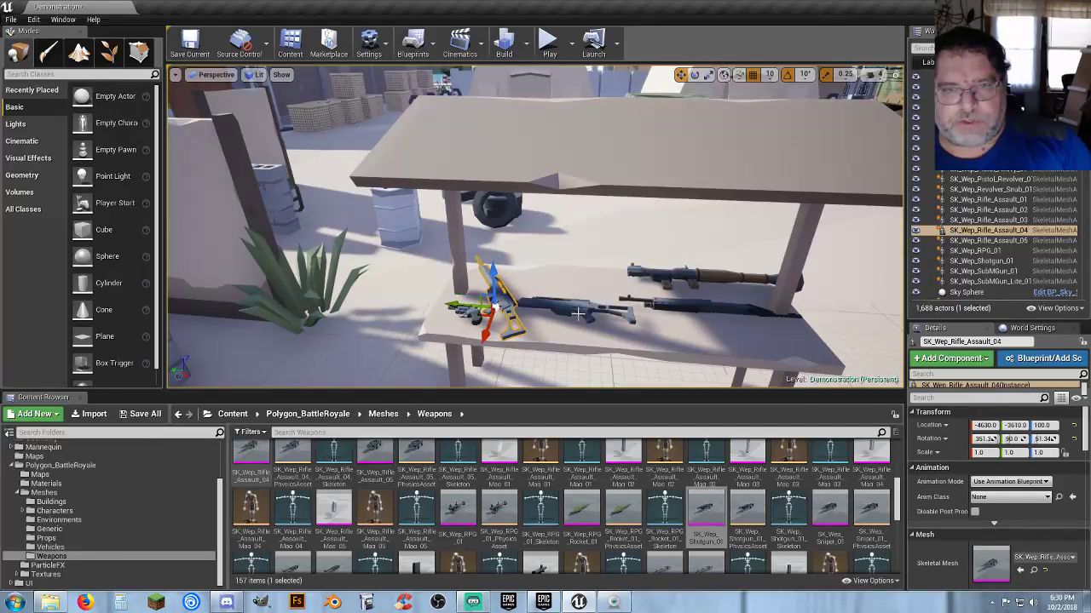
Step: Turn SK_Wep_Rifle_Assault_05 to the same angle as SK_Wep_Rifle_Assault_04 and move it alongside at -4630, -3640, 100
left_click(579, 312)
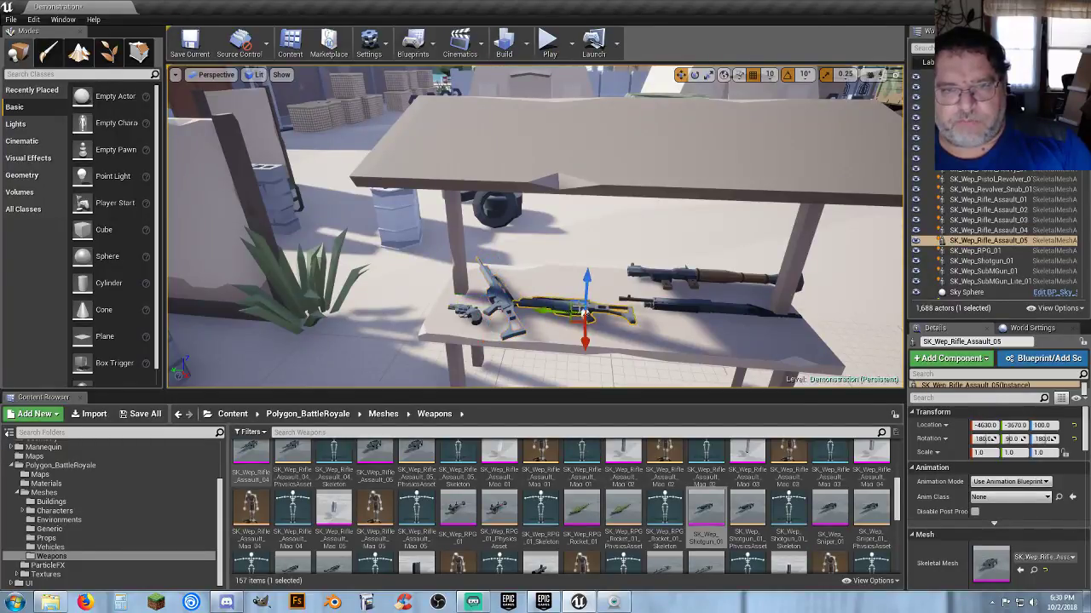
left_click(695, 74)
left_click_drag(564, 340, 541, 347)
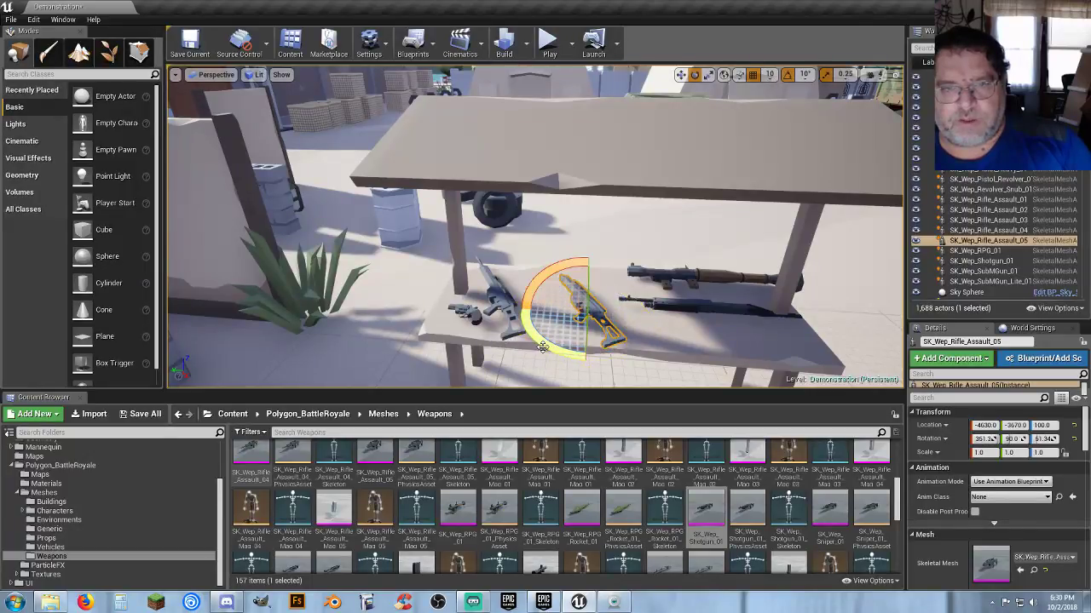
left_click(680, 75)
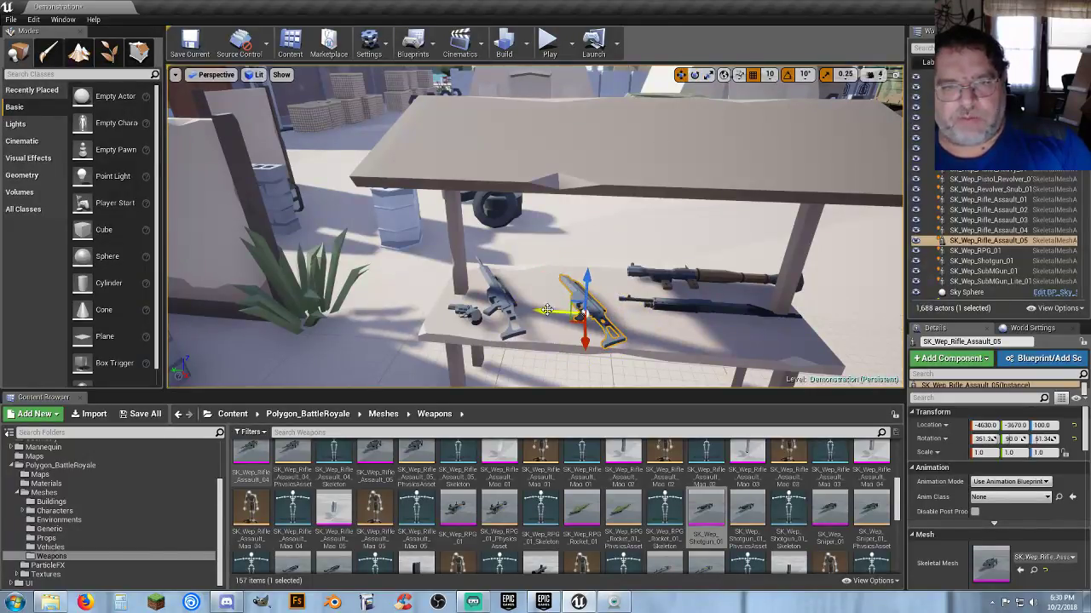
left_click_drag(547, 310, 506, 310)
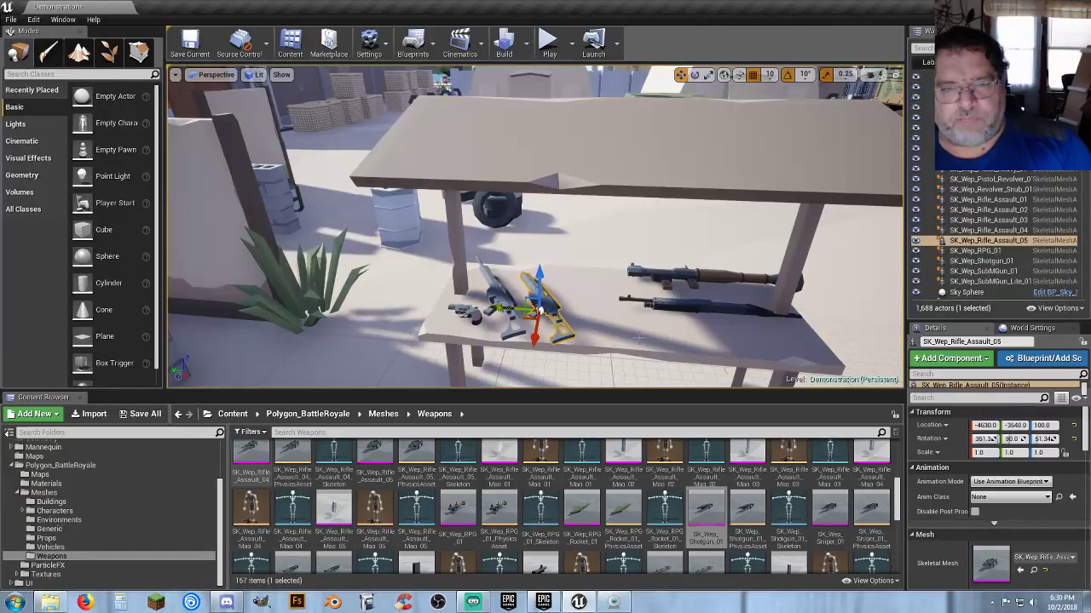
Step: Lay SK_Wep_Shotgun_01 flat, turn it to an angle like the assault rifles, and move it beside SK_Wep_Rifle_Assault_05 at -4630, -3670, 100
left_click(748, 313)
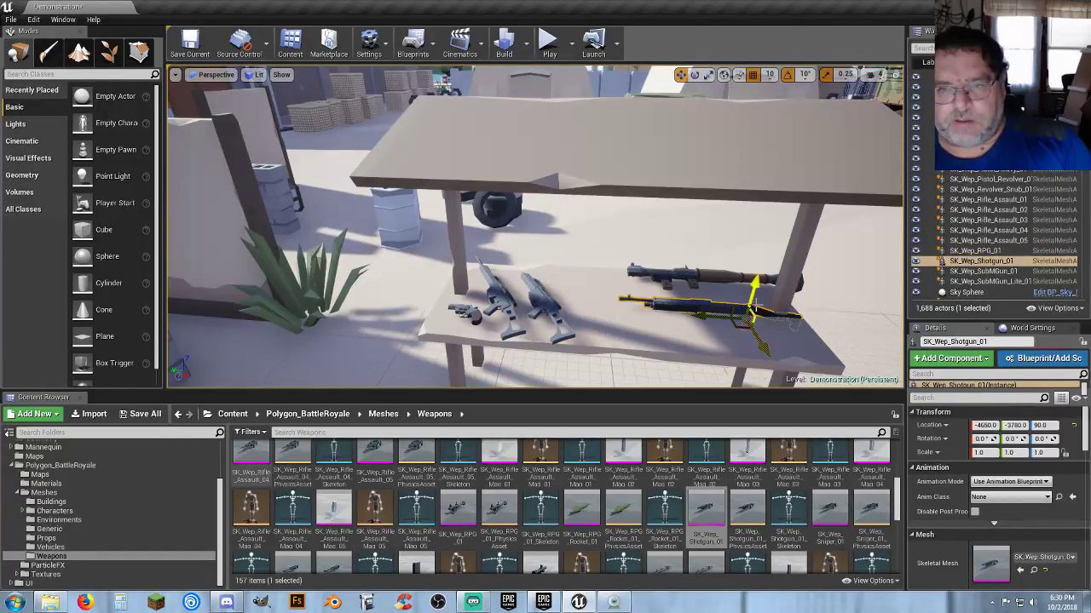
left_click(695, 75)
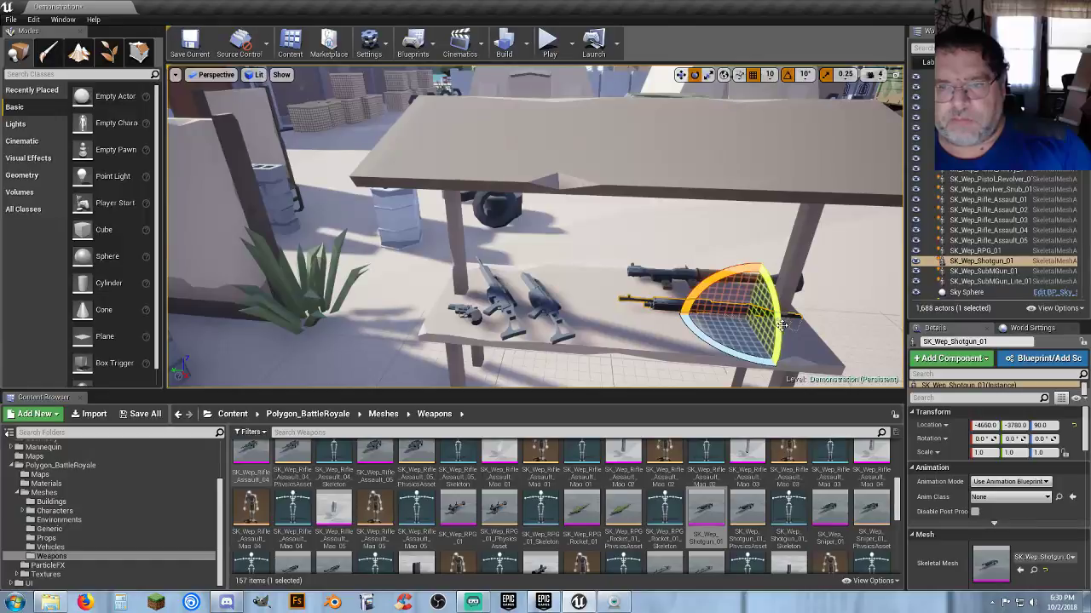
left_click_drag(768, 294, 781, 325)
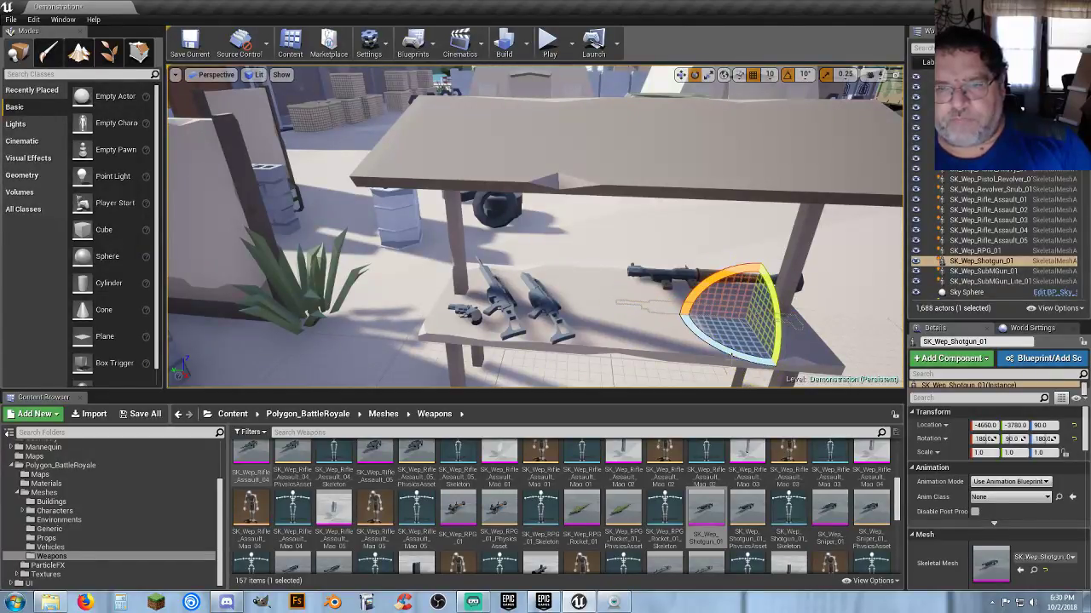
left_click_drag(735, 353, 703, 343)
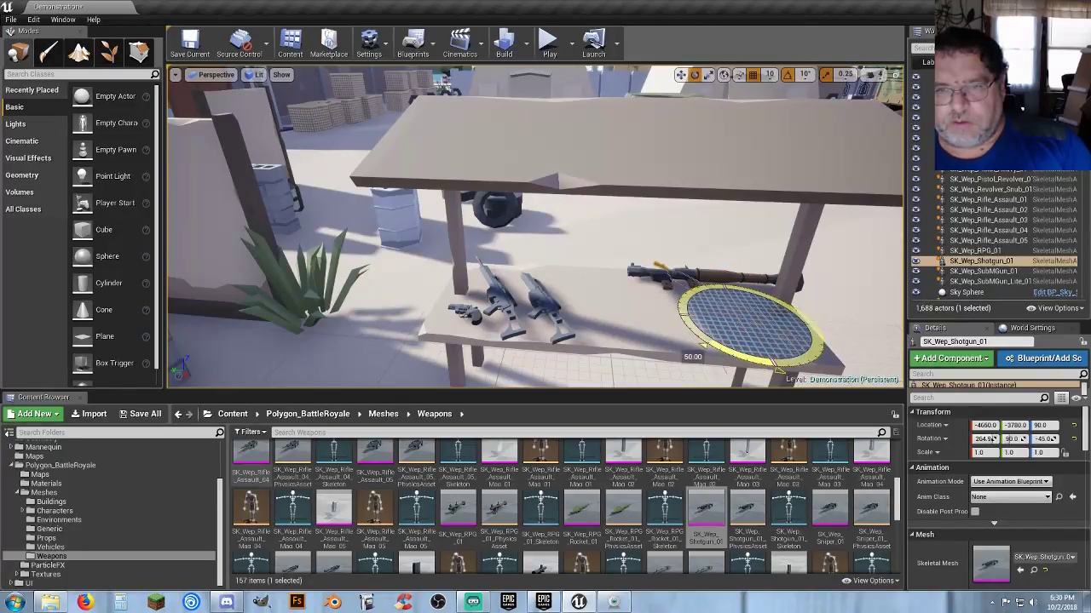
left_click(679, 74)
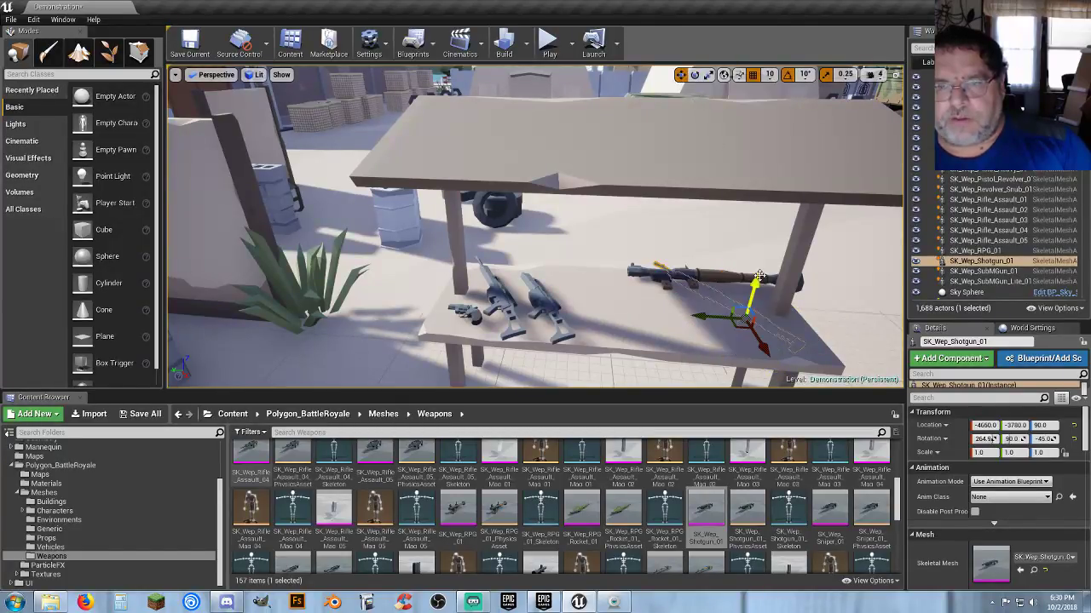
left_click_drag(759, 277, 757, 271)
left_click_drag(721, 309, 585, 343)
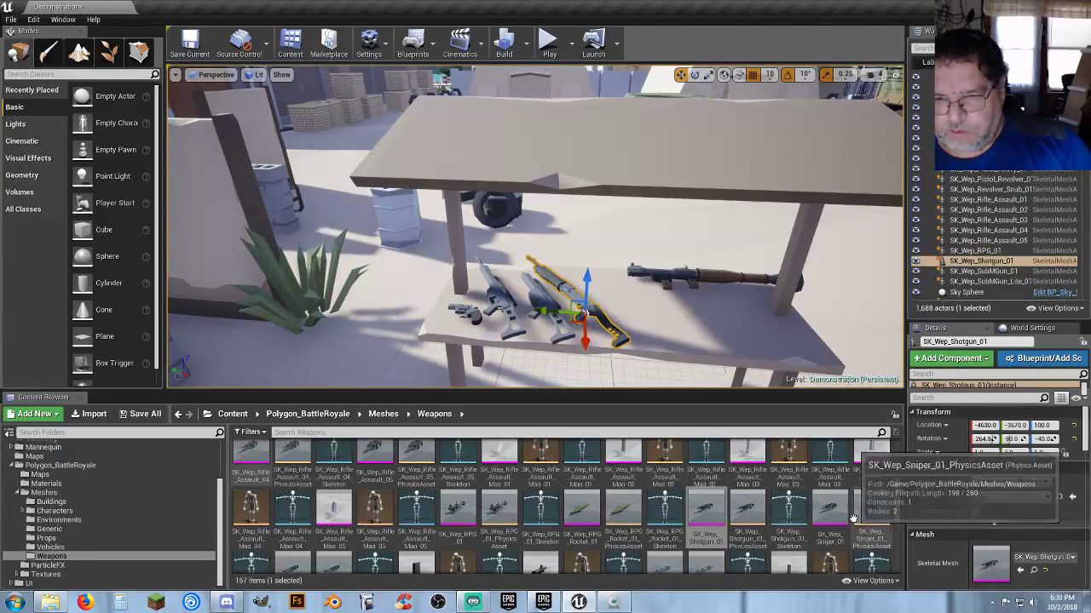
Step: Add SK_Wep_Sniper_01 to the table, lay it flat at the assault rifles' angle, and move it beside the shotgun at -4630, -3700, 100
left_click_drag(837, 517, 708, 270)
left_click(694, 75)
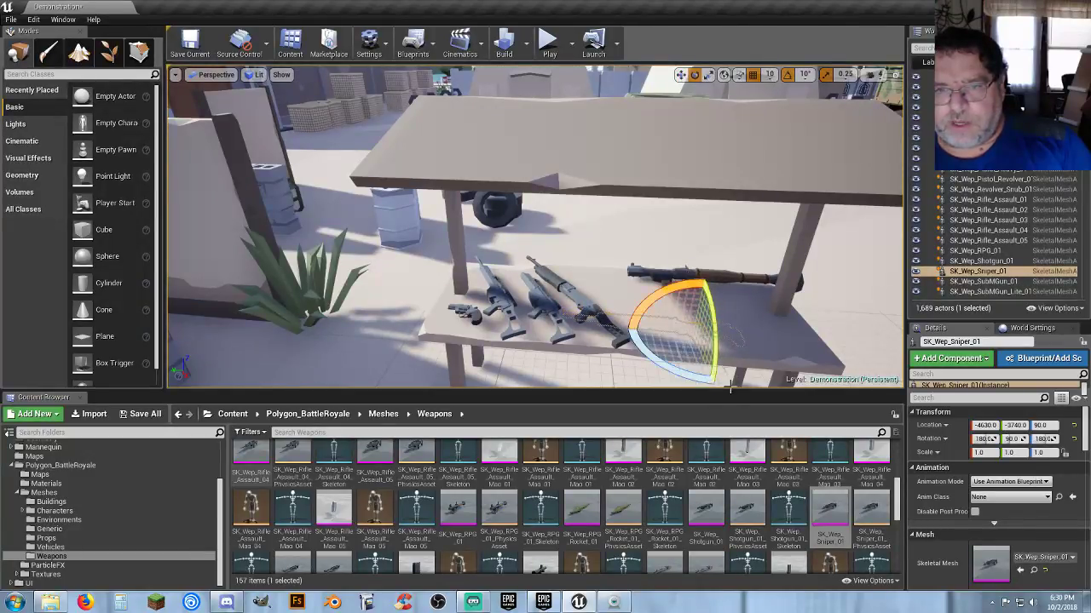
left_click_drag(696, 373, 636, 354)
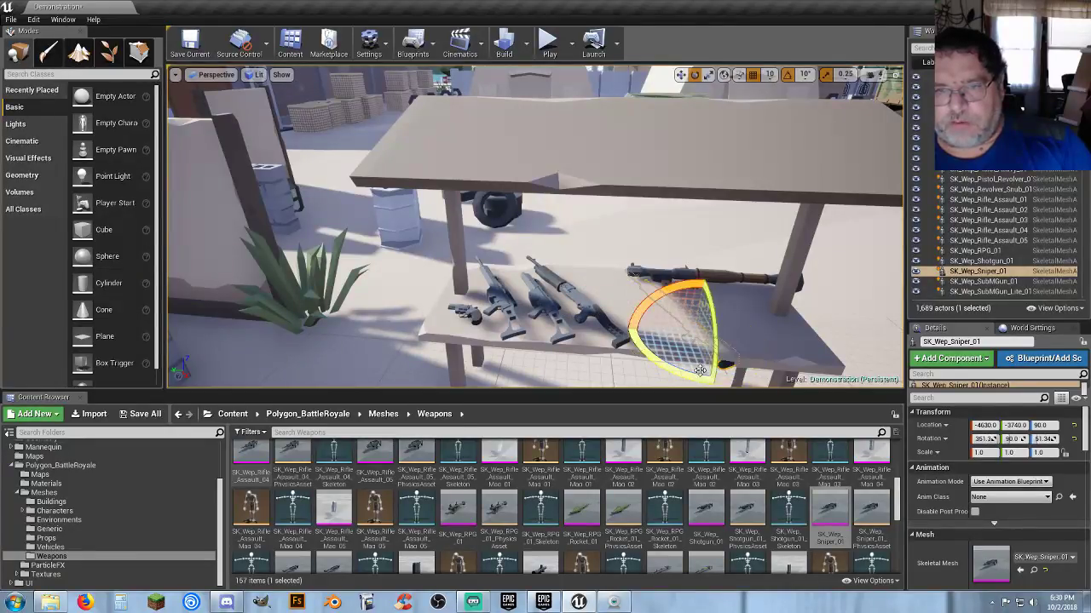
left_click(680, 75)
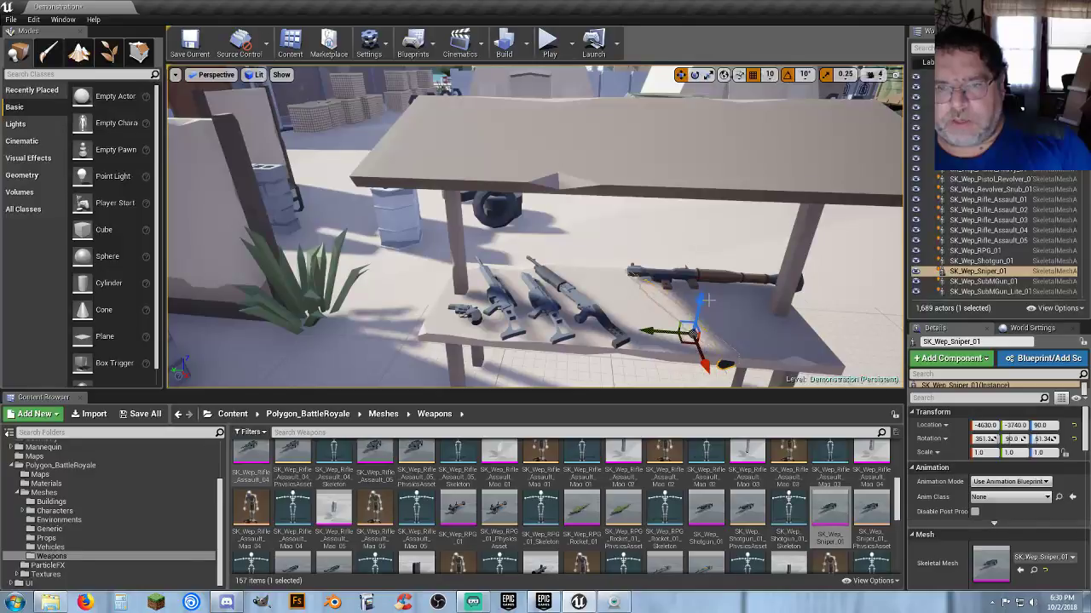
left_click_drag(699, 300, 699, 290)
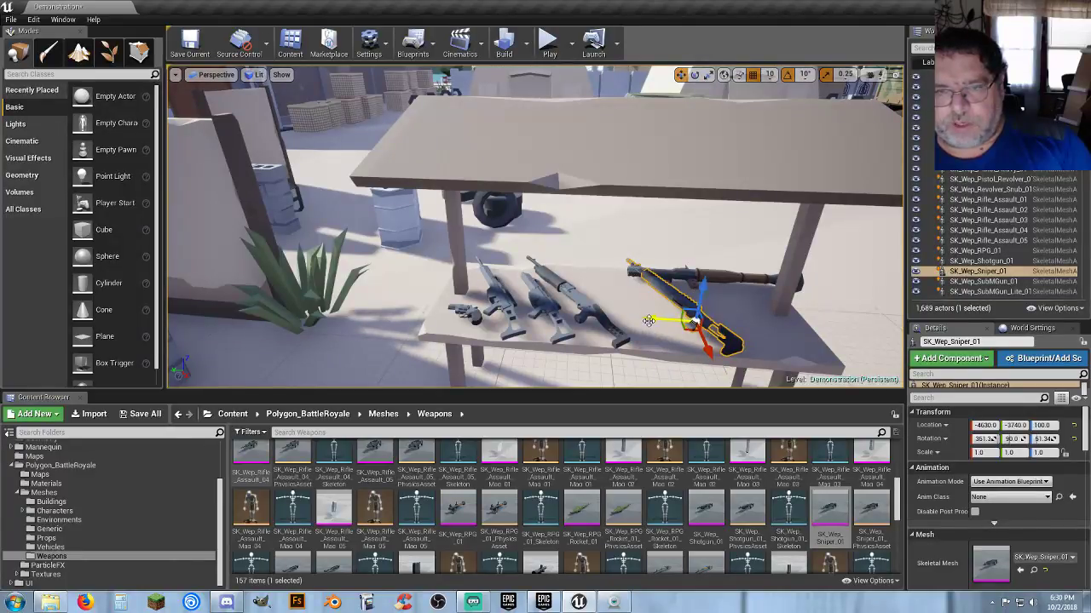
left_click_drag(649, 320, 584, 320)
Step: Add SK_Wep_Sniper_Heavy_01 at the table's near corner leg and stand it muzzle-up, rotated -100, 0, -90, at -4580, -3590, 40
key("d")
mouse_move(690, 328)
right_mouse_down()
mouse_move(681, 337)
mouse_move(690, 328)
right_mouse_up()
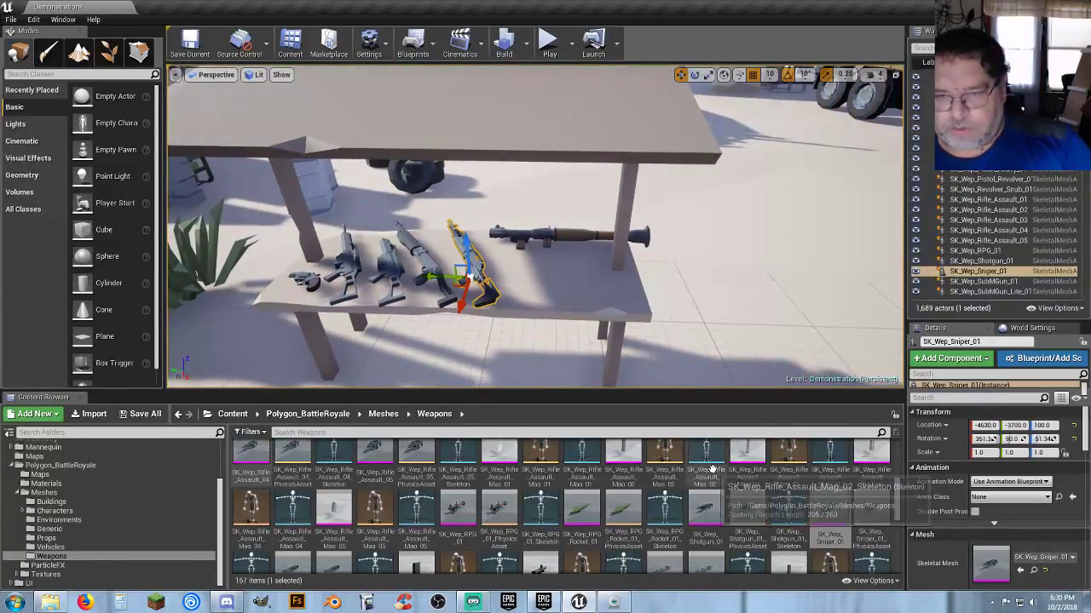
scroll(372, 508, "down", 2)
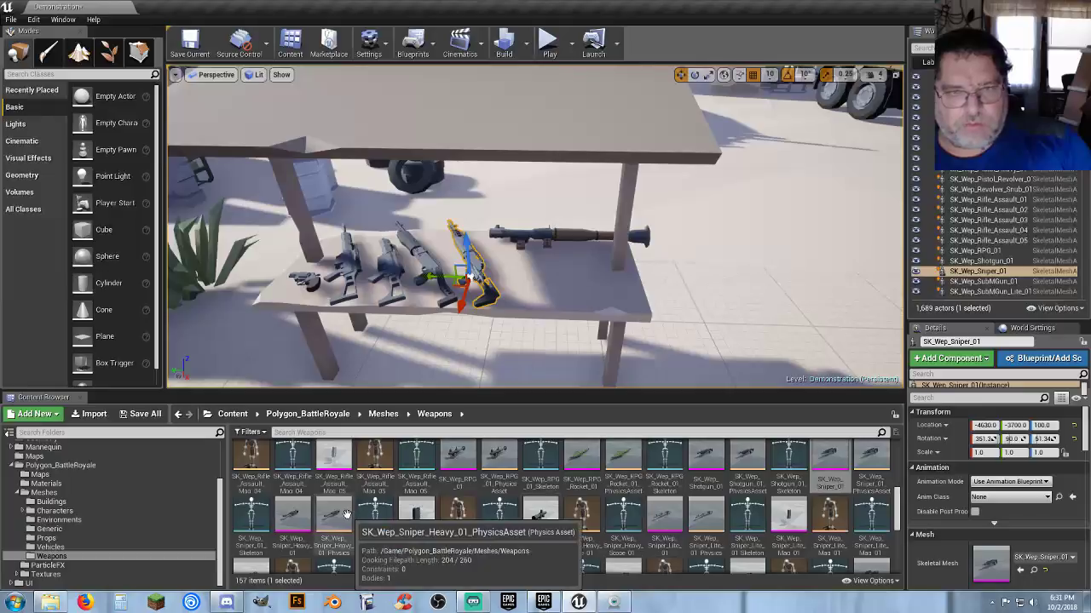
right_click_drag(521, 341, 482, 366)
key("s")
key("w")
left_click_drag(294, 518, 458, 290)
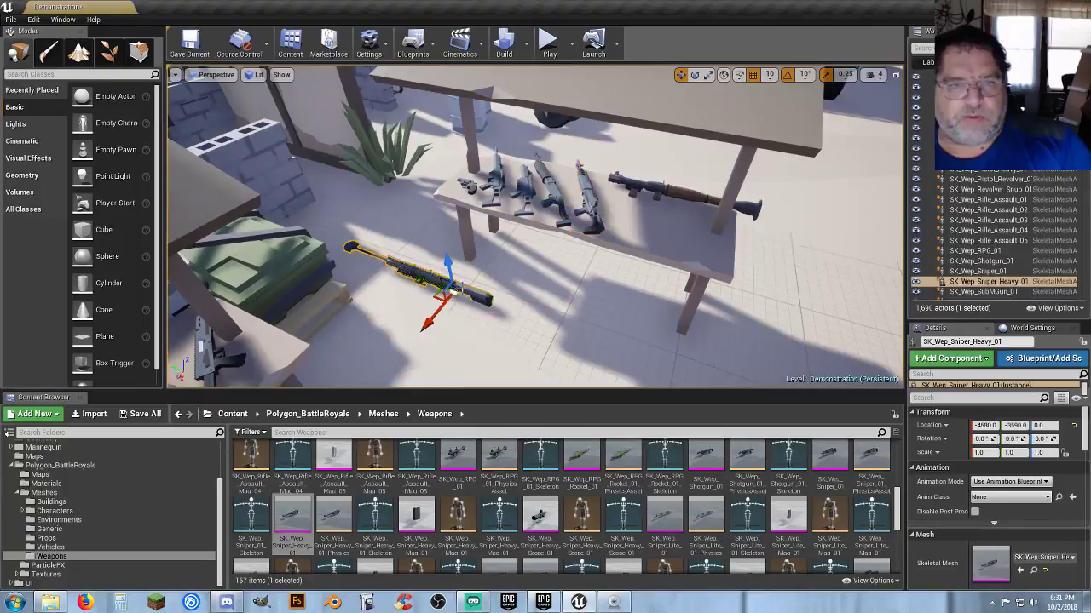
left_click(695, 74)
left_click_drag(469, 256, 511, 314)
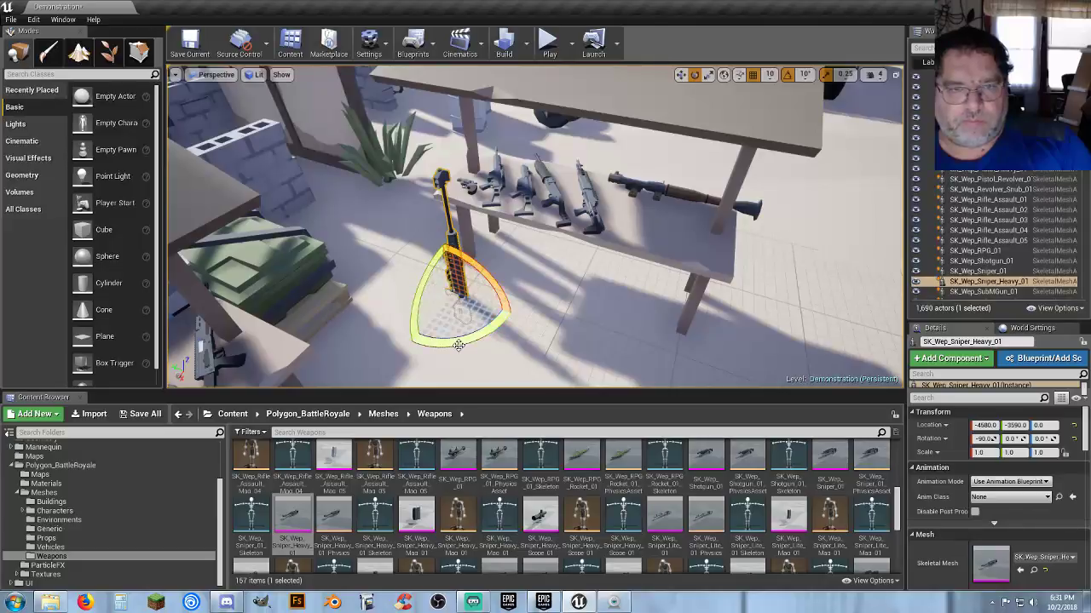
mouse_move(459, 344)
left_mouse_down()
mouse_move(477, 348)
mouse_move(458, 343)
left_mouse_up()
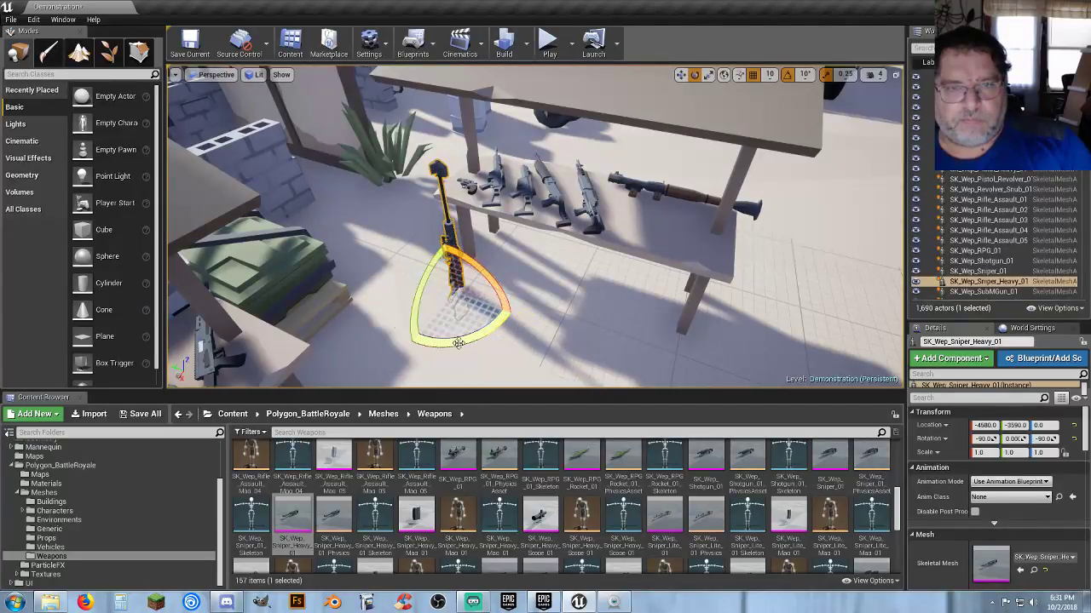
left_click_drag(420, 304, 445, 226)
left_click(680, 76)
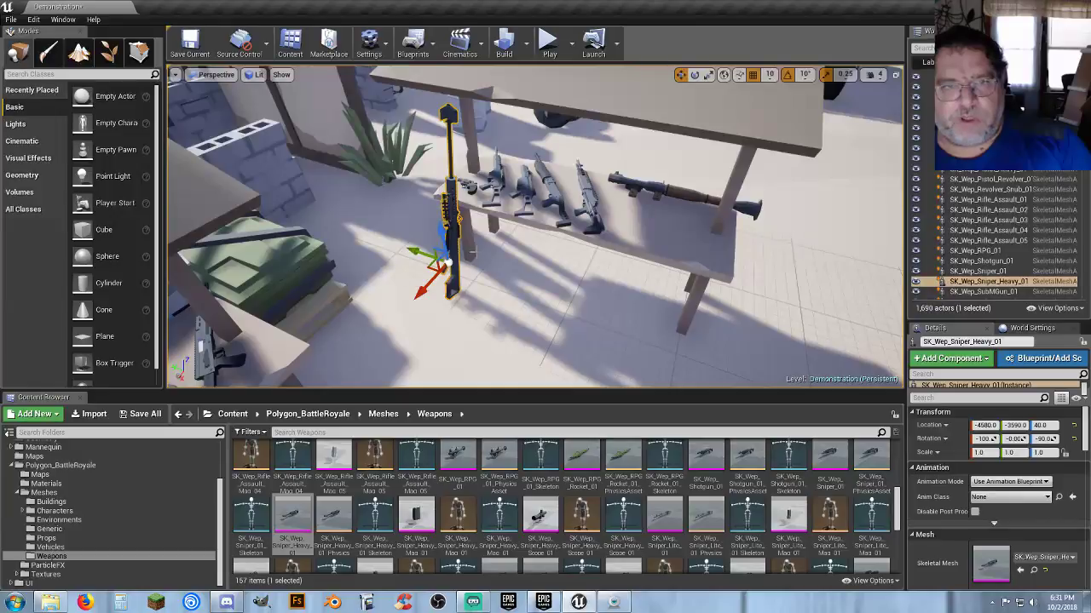
Step: Add SK_Wep_Sniper_Lite_01 and lean it muzzle-up against the table's RPG end, rotated -110, 0, -90, at -4570, -3780, 30
right_click_drag(535, 227, 545, 254)
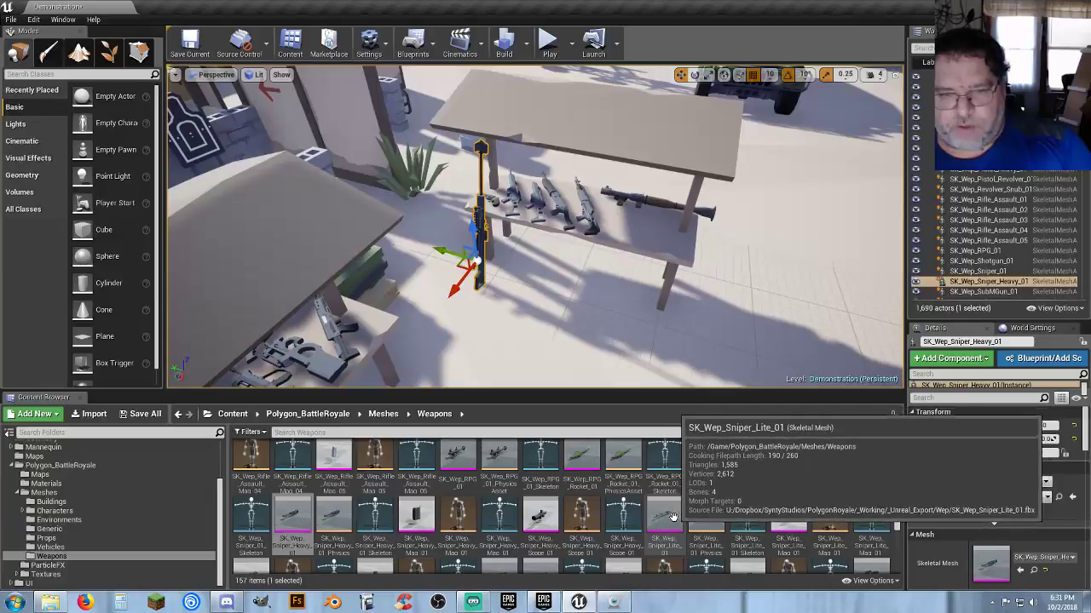
left_click_drag(682, 509, 621, 366)
key("e")
right_click_drag(620, 366, 571, 350)
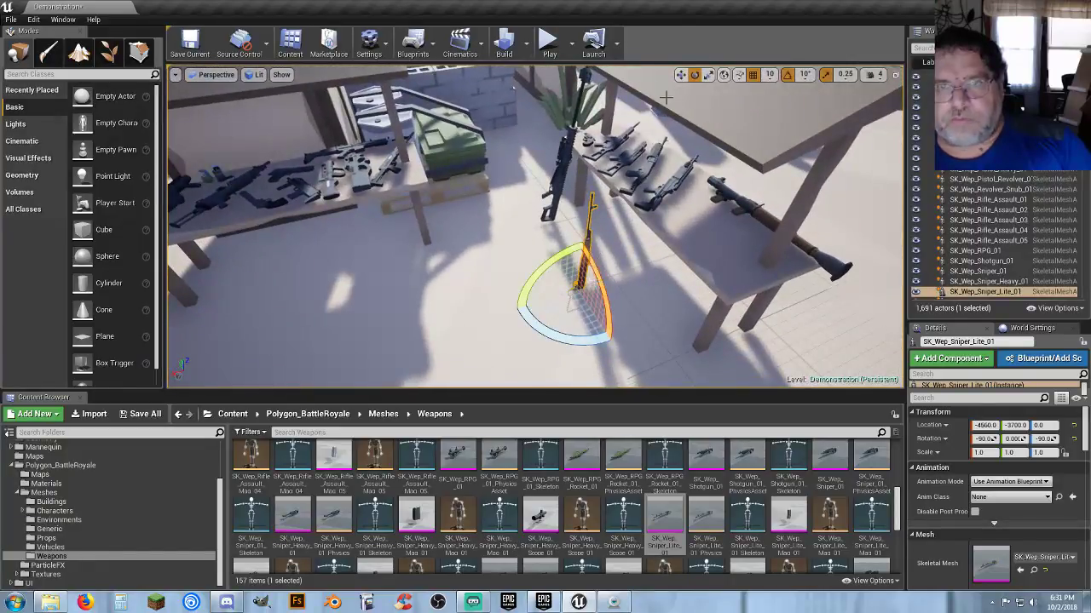
left_click_drag(541, 277, 517, 311)
left_click(680, 74)
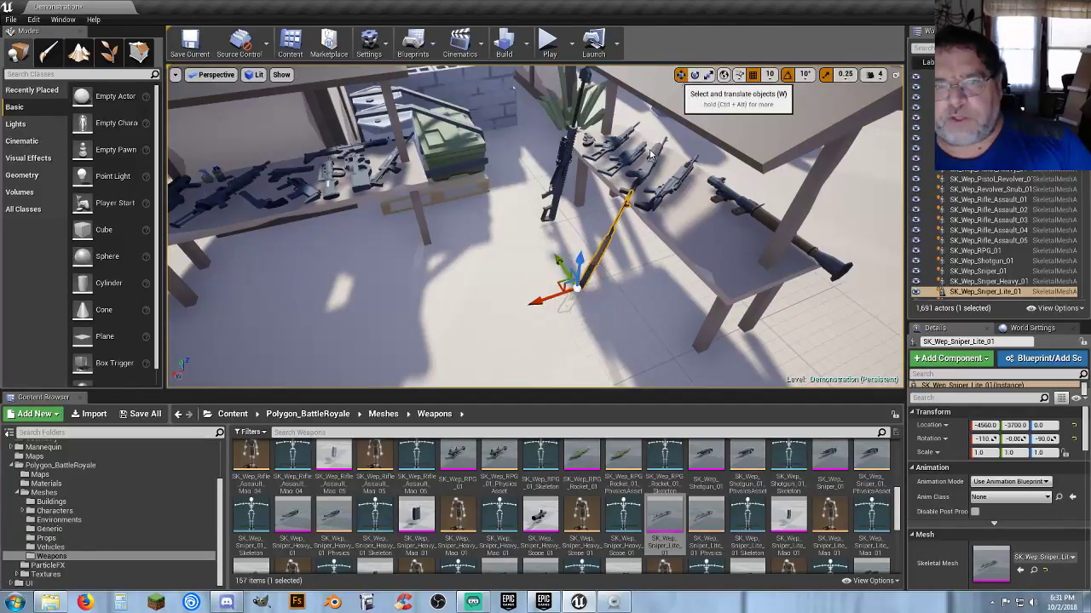
left_click_drag(582, 264, 640, 288)
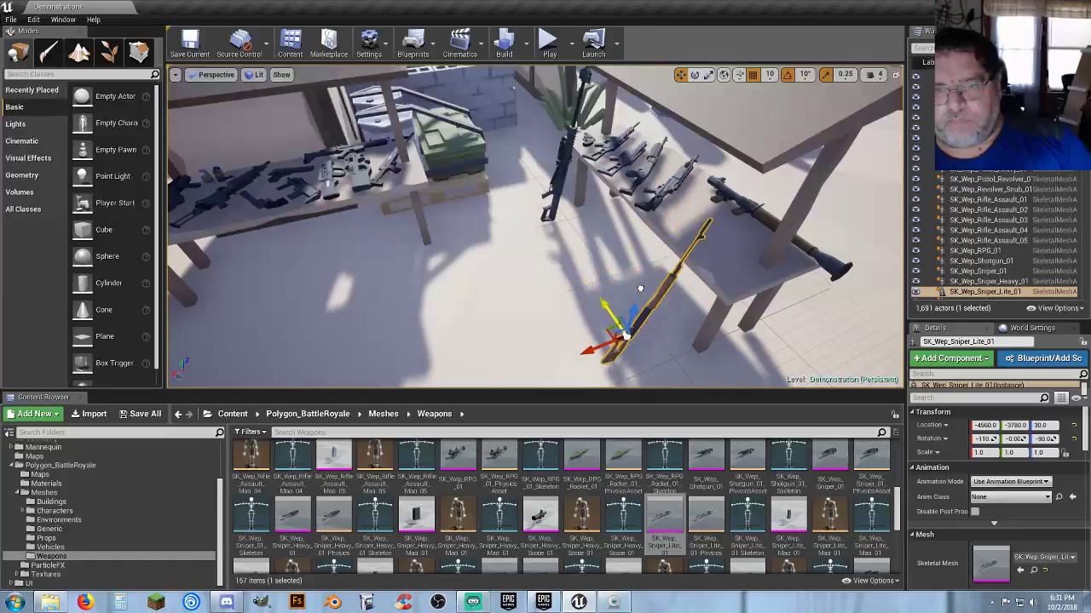
left_click_drag(589, 349, 599, 346)
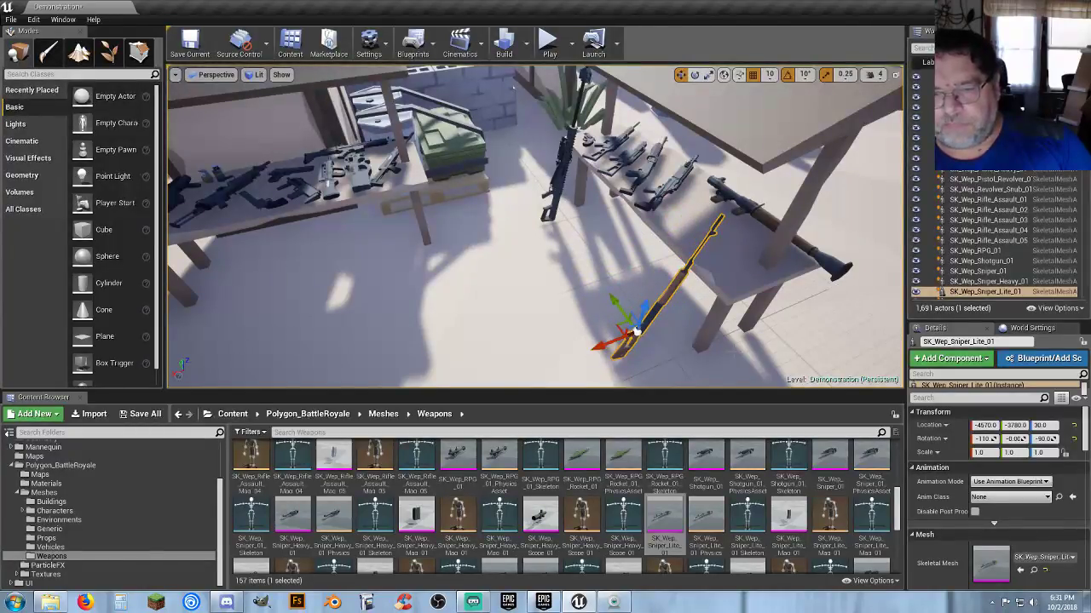
Step: Add SM_Wep_Attachment_Grip_01 to the table, lay it flat, and move it in front of the RPG at -4660, -3730, 100
right_click_drag(513, 88, 647, 102)
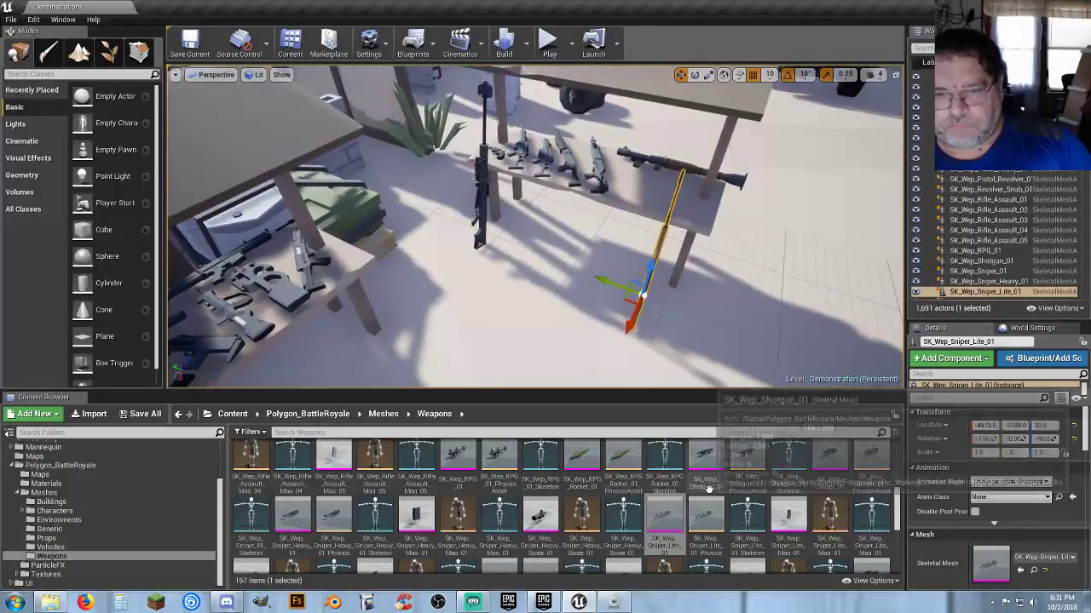
scroll(708, 488, "down", 3)
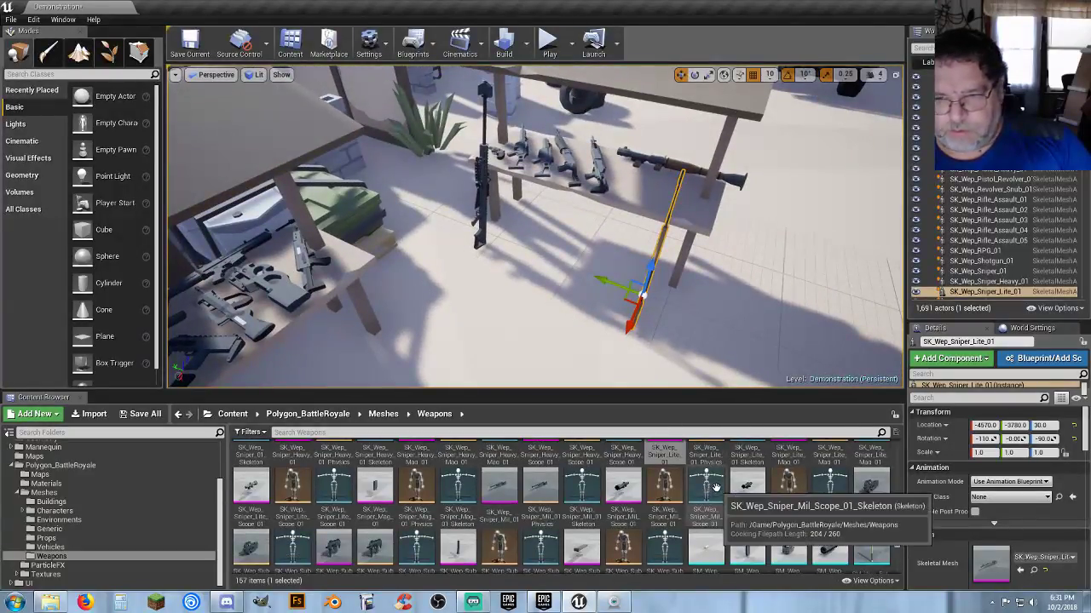
scroll(738, 482, "down", 1)
scroll(738, 482, "down", 1)
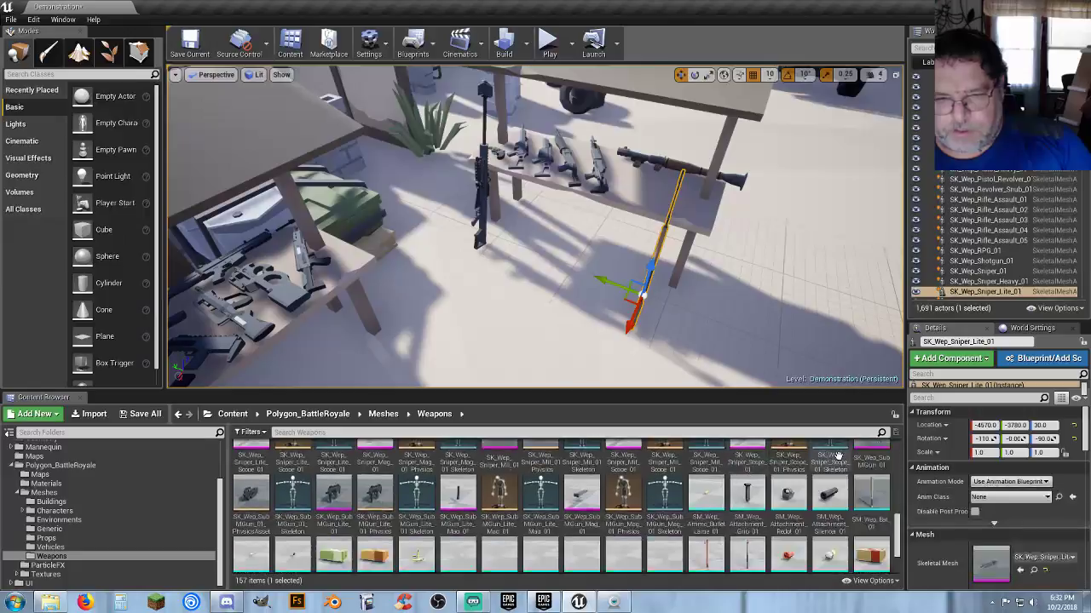
scroll(835, 463, "down", 2)
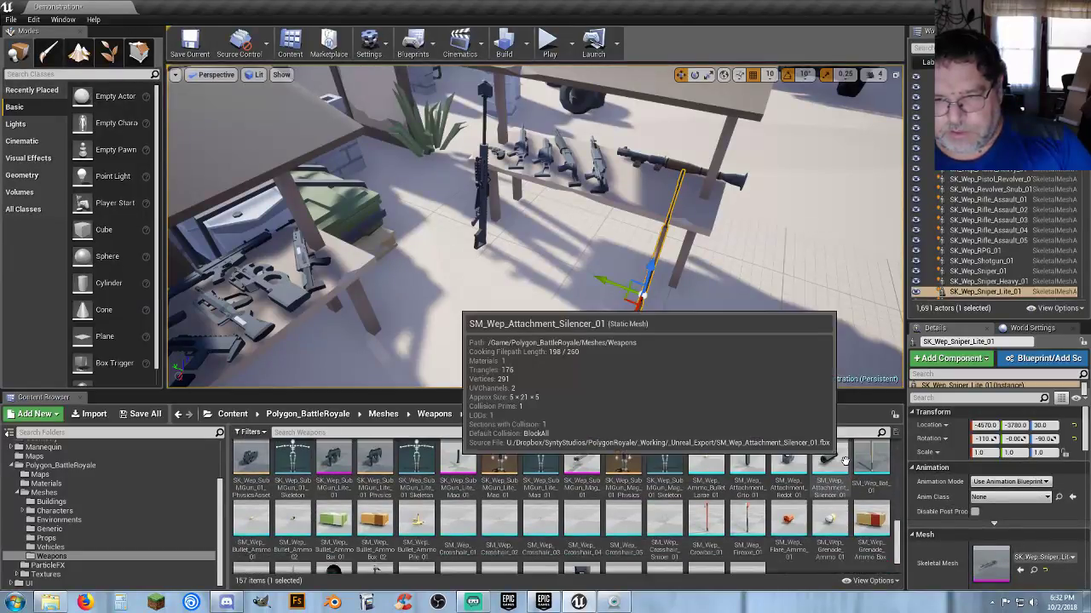
right_click_drag(644, 224, 645, 224)
right_click_drag(588, 286, 588, 286)
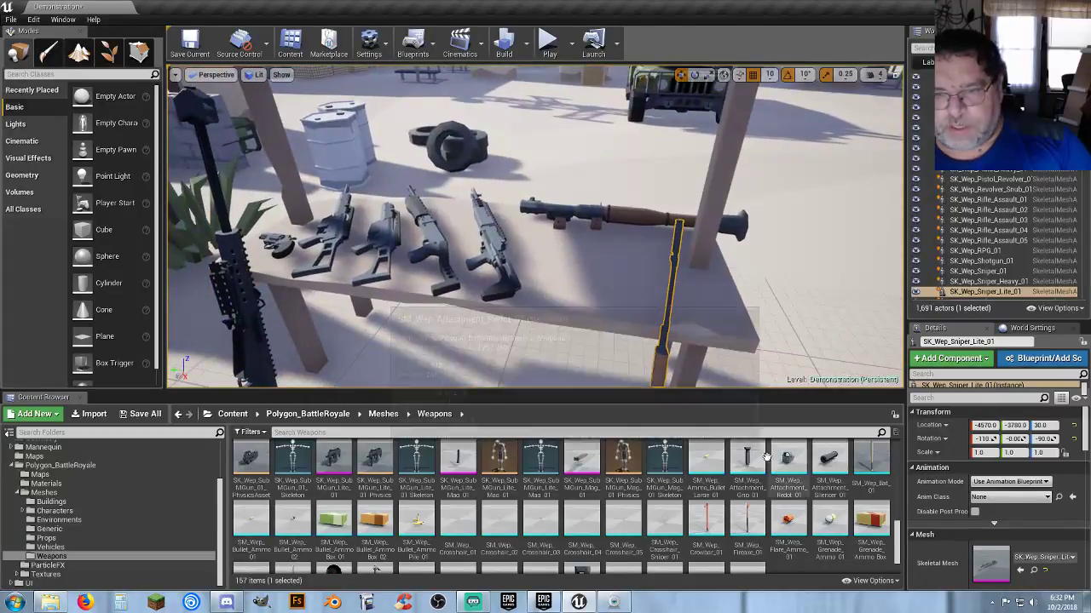
left_click_drag(558, 275, 558, 279)
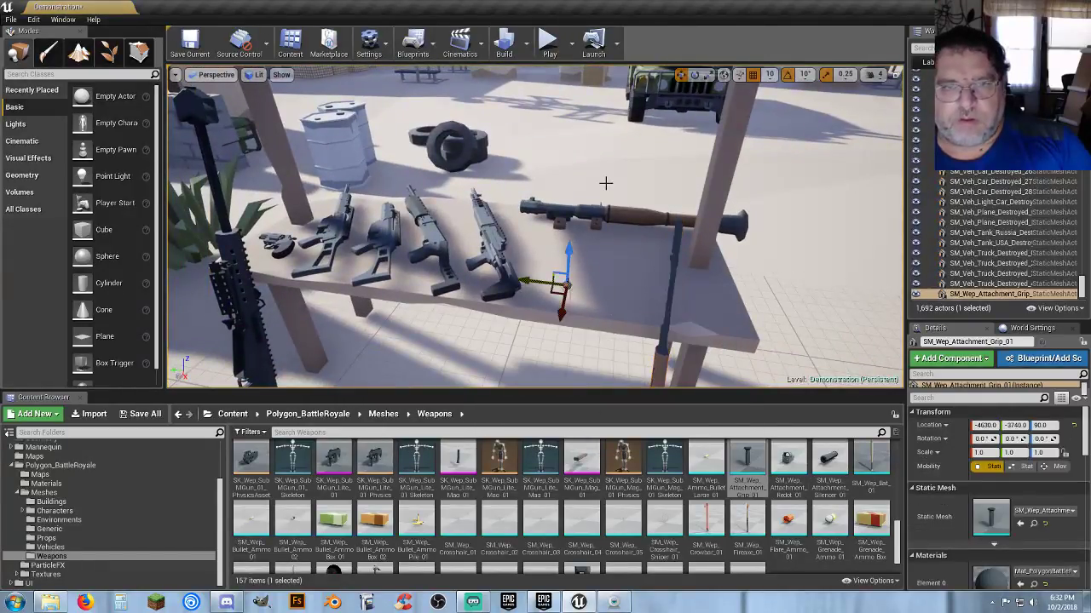
left_click(695, 74)
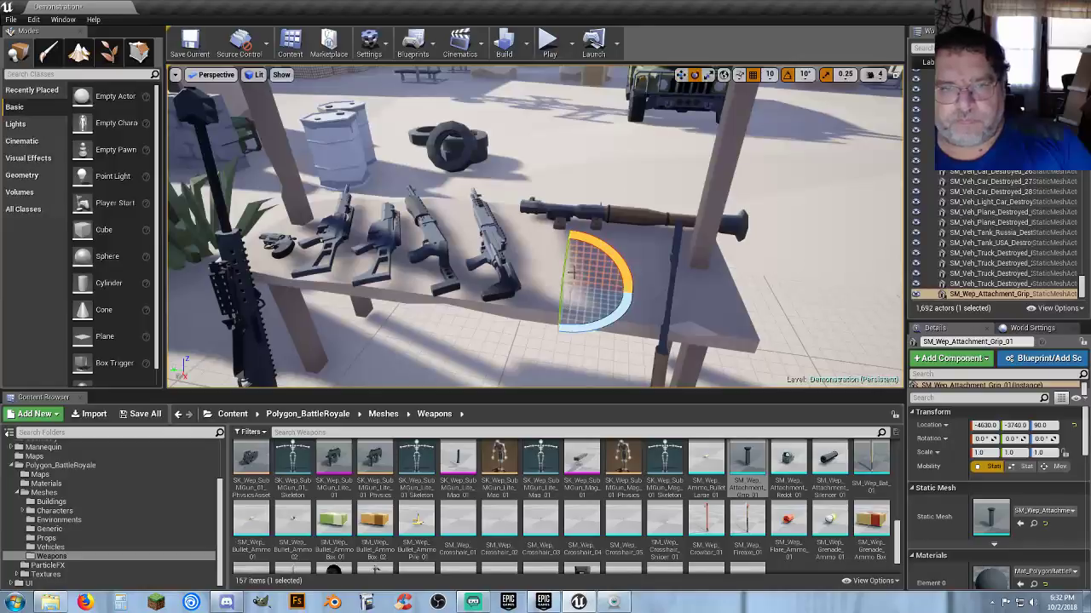
left_click_drag(561, 283, 559, 285)
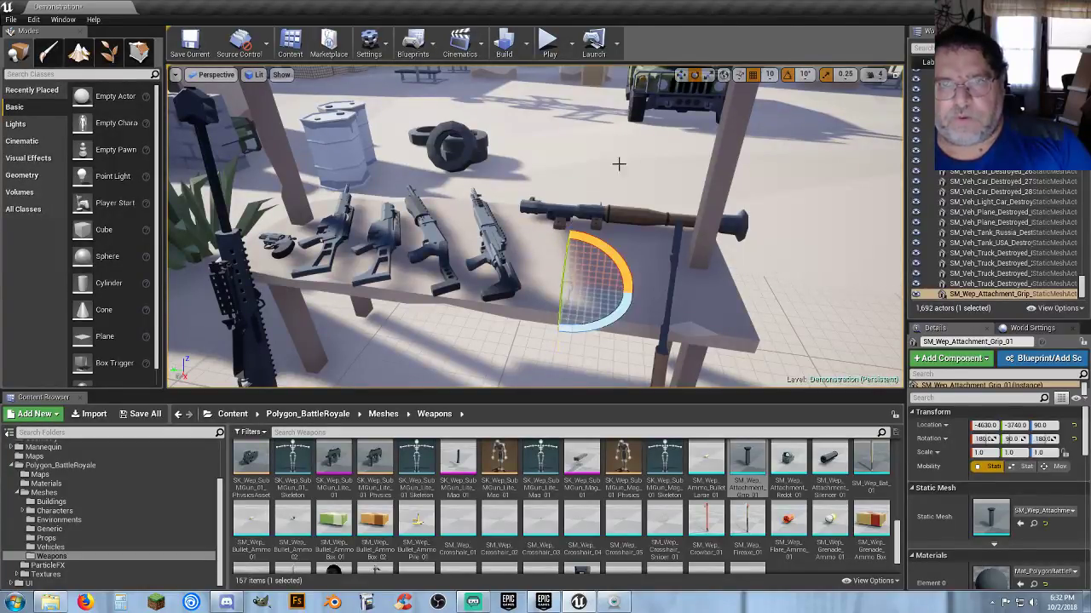
left_click(681, 75)
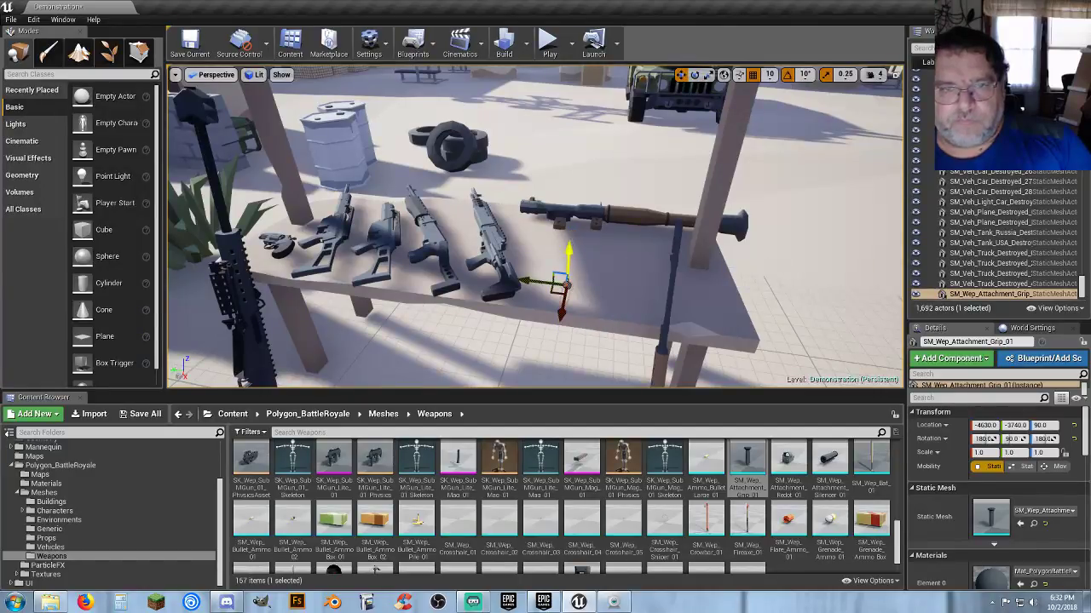
left_click_drag(569, 252, 570, 233)
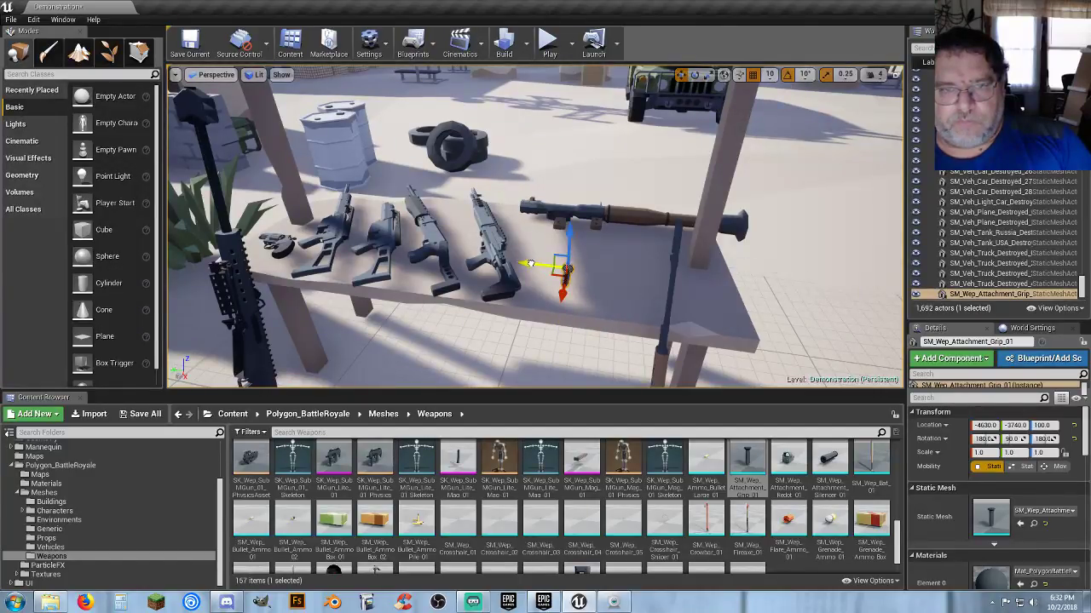
mouse_move(525, 263)
left_mouse_down()
mouse_move(506, 262)
mouse_move(545, 266)
left_mouse_up()
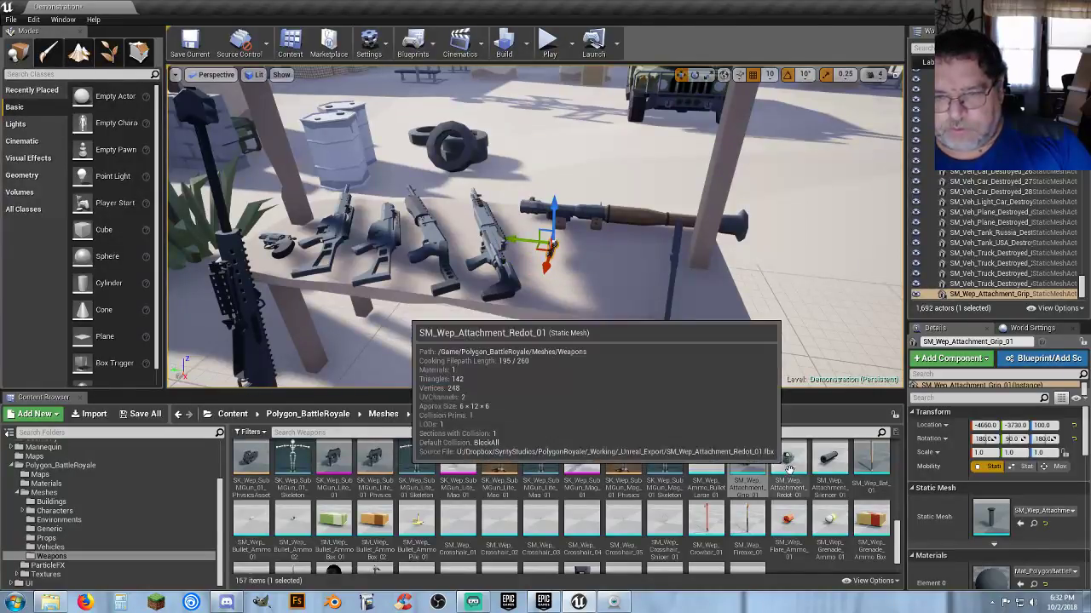
Step: Place SM_Wep_Attachment_Redot_01 and SM_Wep_Attachment_Silencer_01 on the table beside the grip, in front of the RPG
left_click_drag(787, 460, 588, 250)
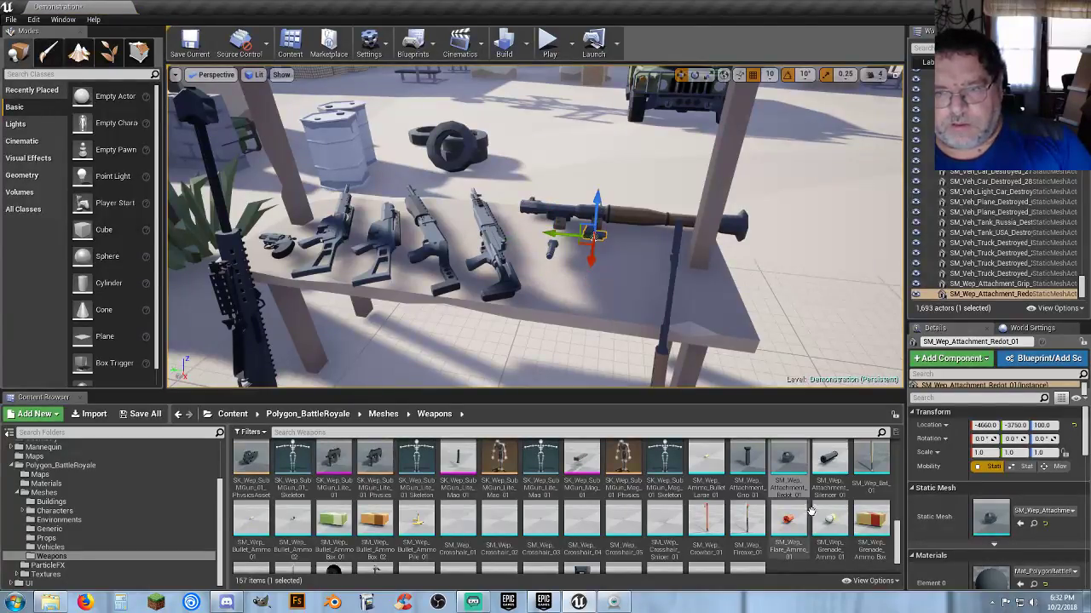
left_click(828, 462)
left_click_drag(828, 462, 602, 243)
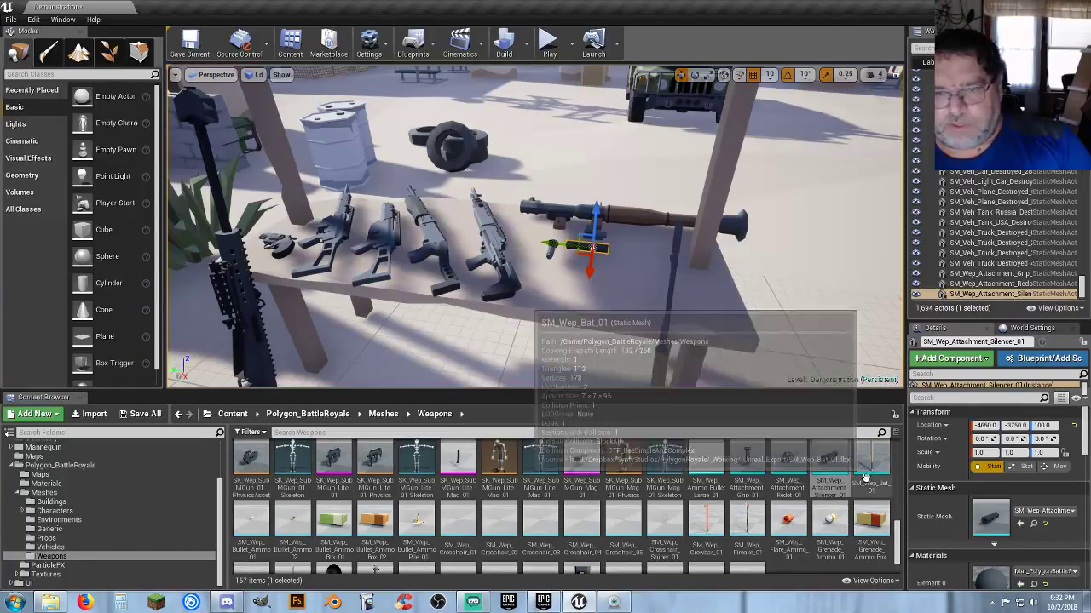
Step: Add SM_Wep_Bat_01 to the RPG table, raise it to height 100, and lay it flat, rotated -90, 0, -20
left_click_drag(877, 464, 582, 299)
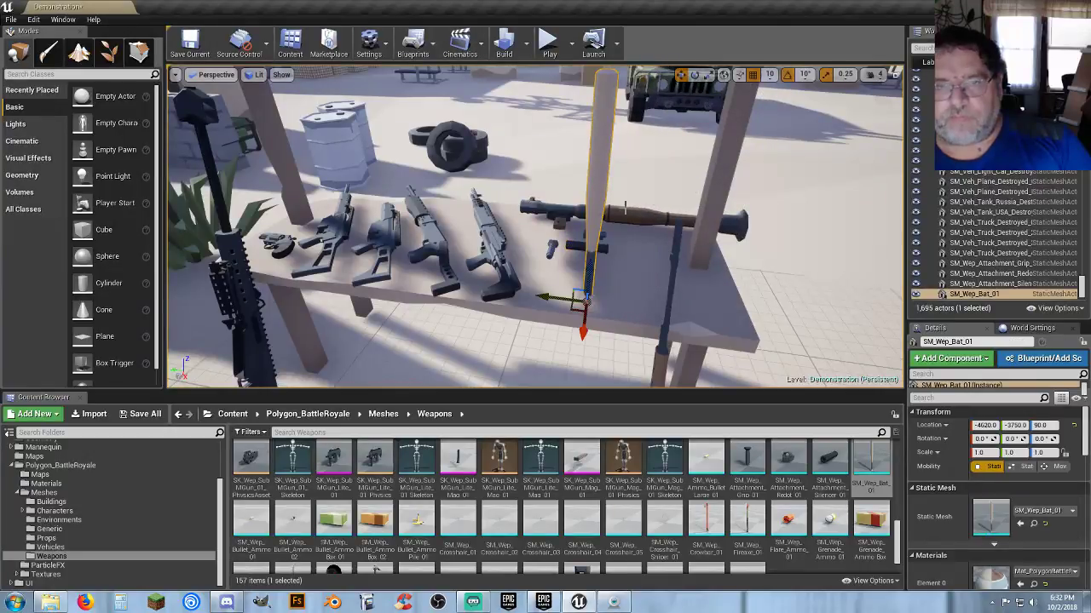
left_click(695, 74)
left_click_drag(652, 285, 653, 314)
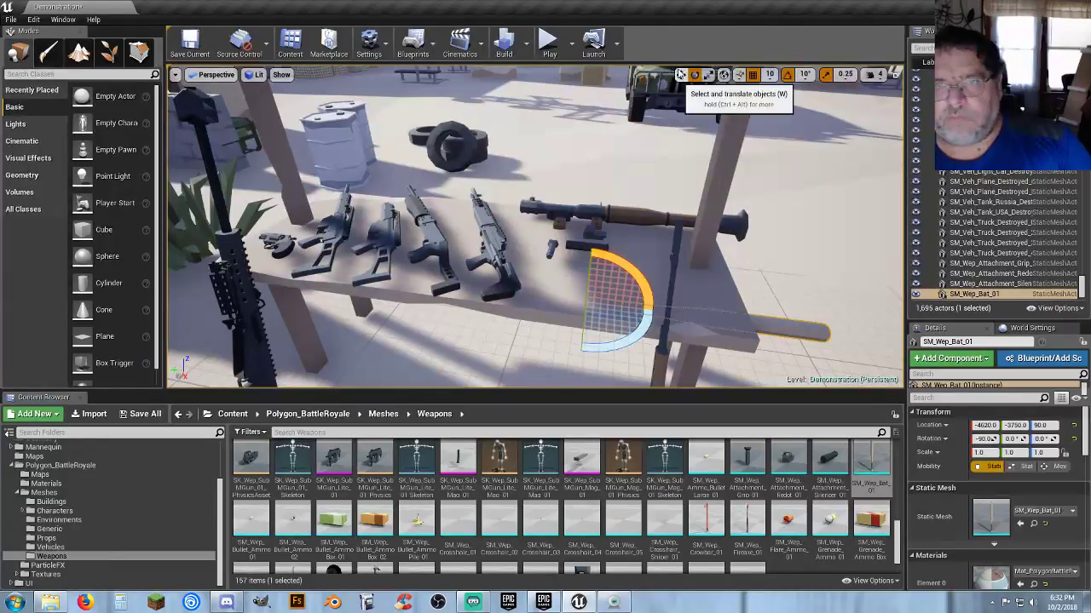
left_click(680, 74)
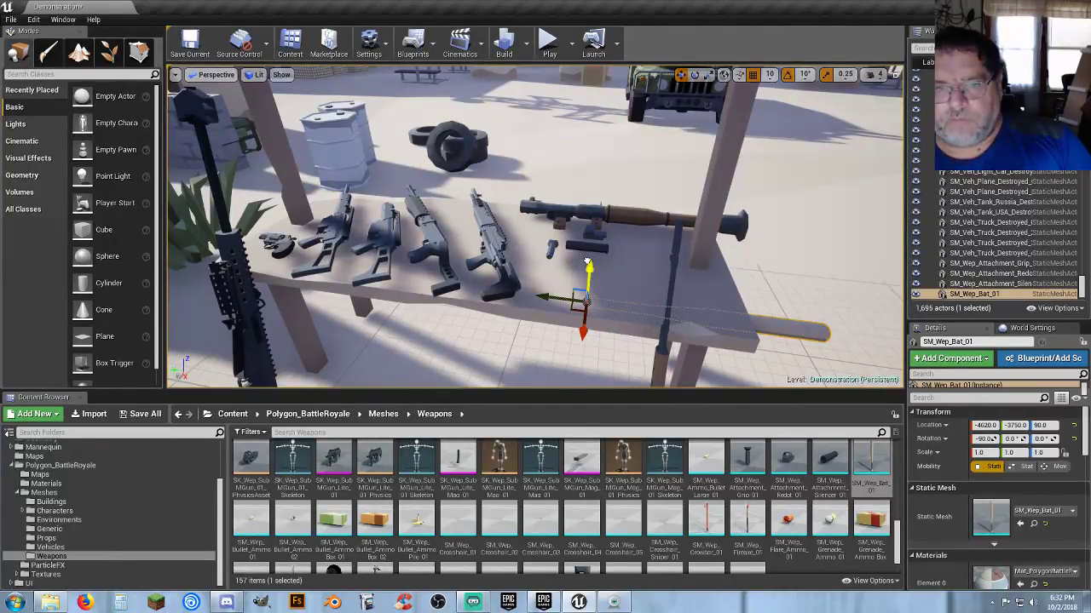
left_click_drag(587, 269, 587, 256)
left_click(694, 74)
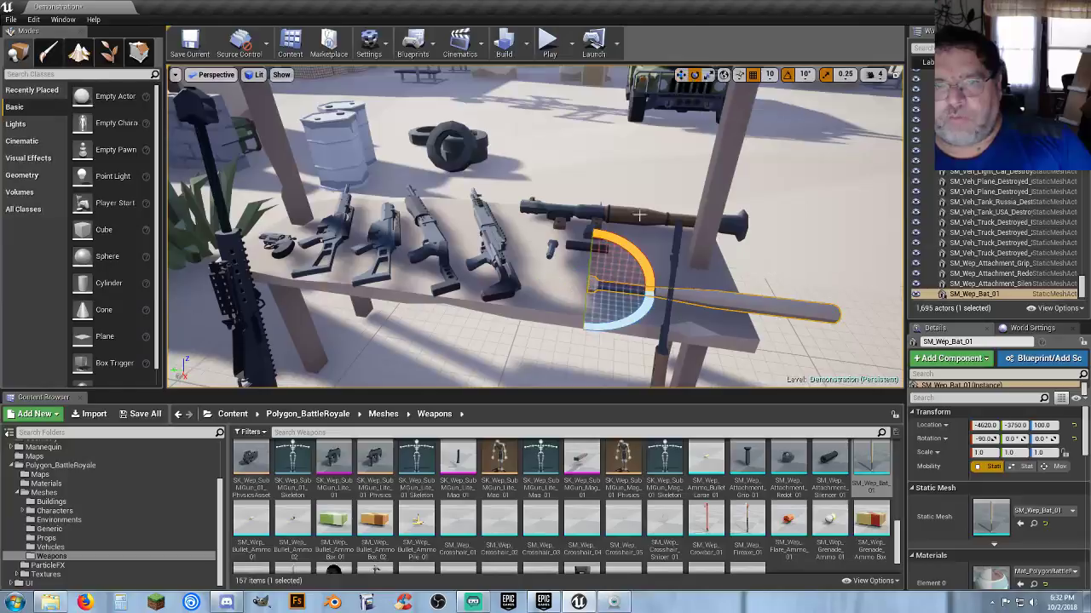
left_click_drag(610, 325, 640, 265)
Step: Move the bat in front of the attachments on the table, to -4610, -3730, 100
left_click(681, 75)
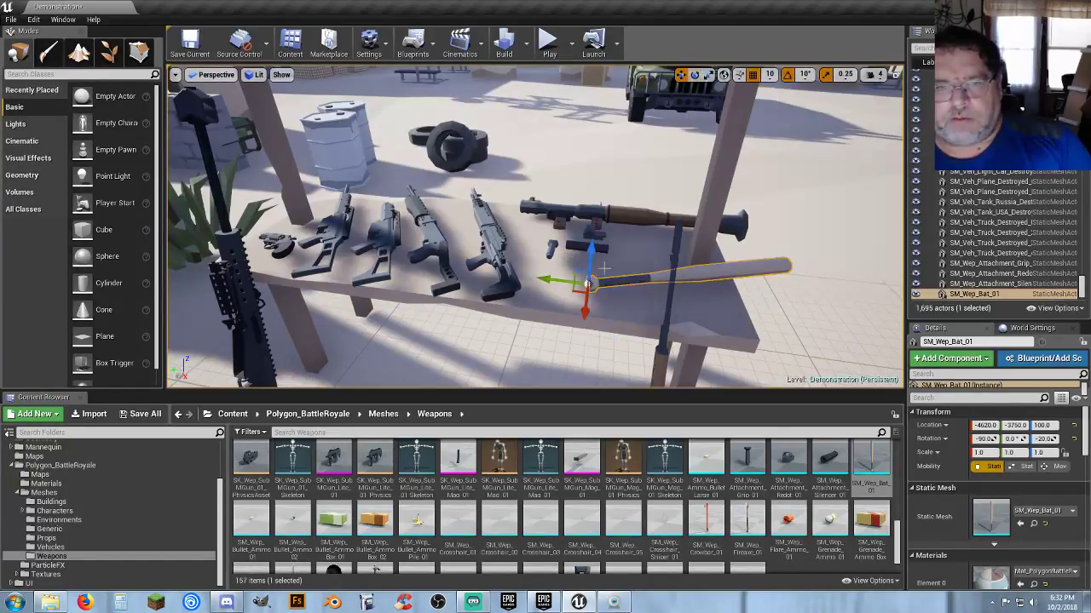
left_click_drag(558, 276, 506, 282)
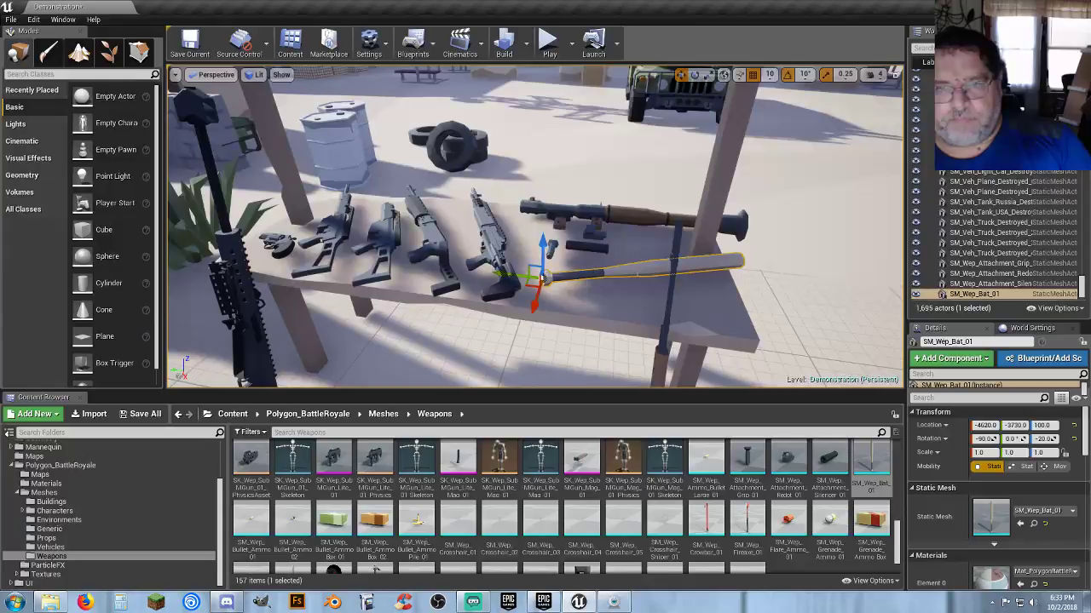
left_click_drag(540, 276, 612, 268, "alt")
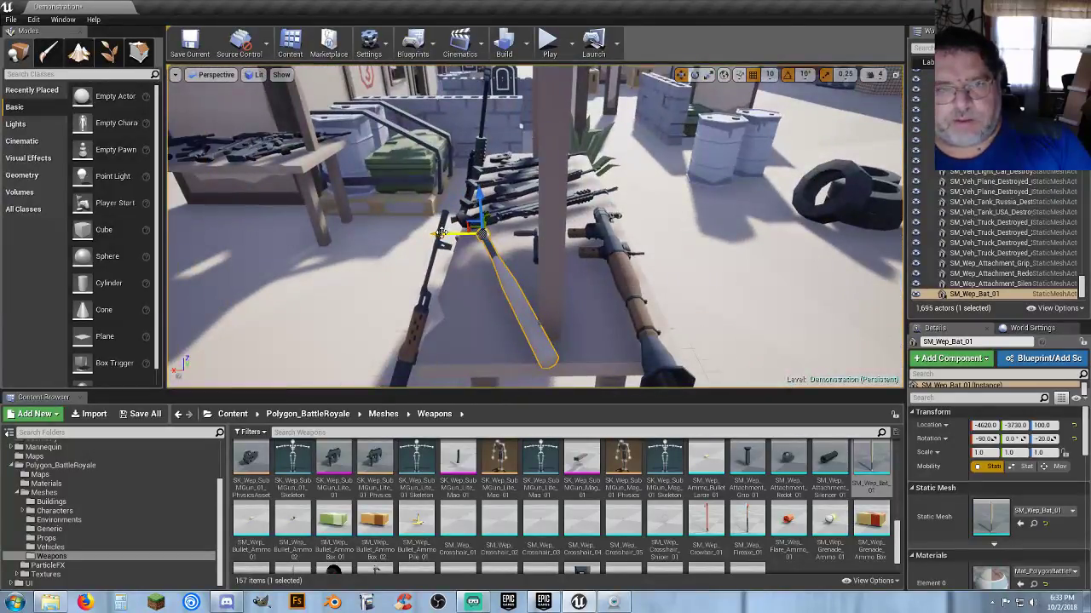
left_click_drag(433, 236, 545, 292)
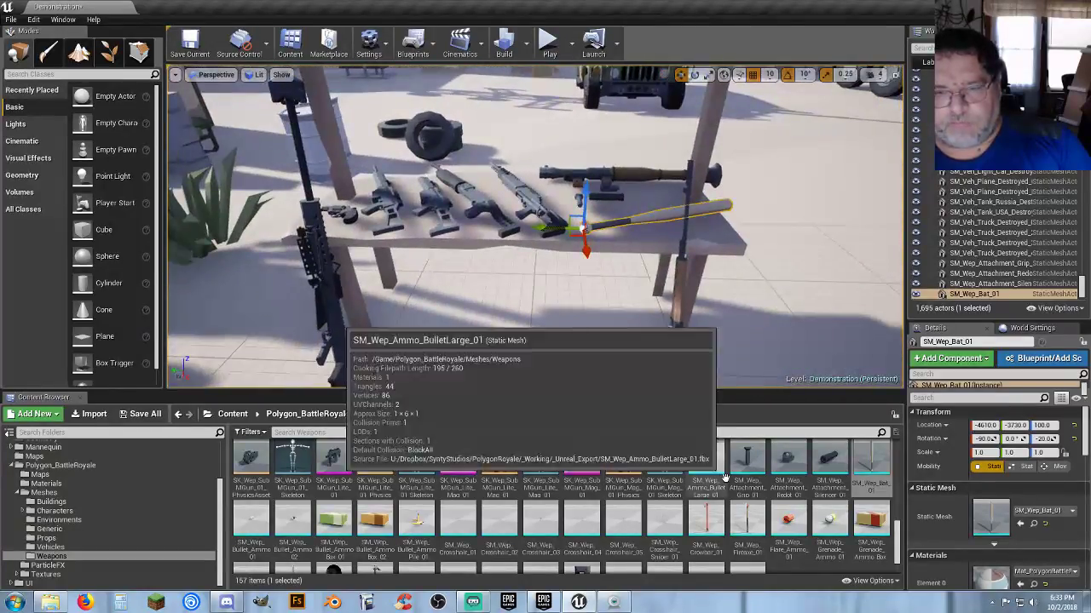
Step: Add SM_Wep_Crowbar_01 and hang it upright at the table's RPG end, at -4620, -3810, 60
right_click_drag(738, 316, 611, 311)
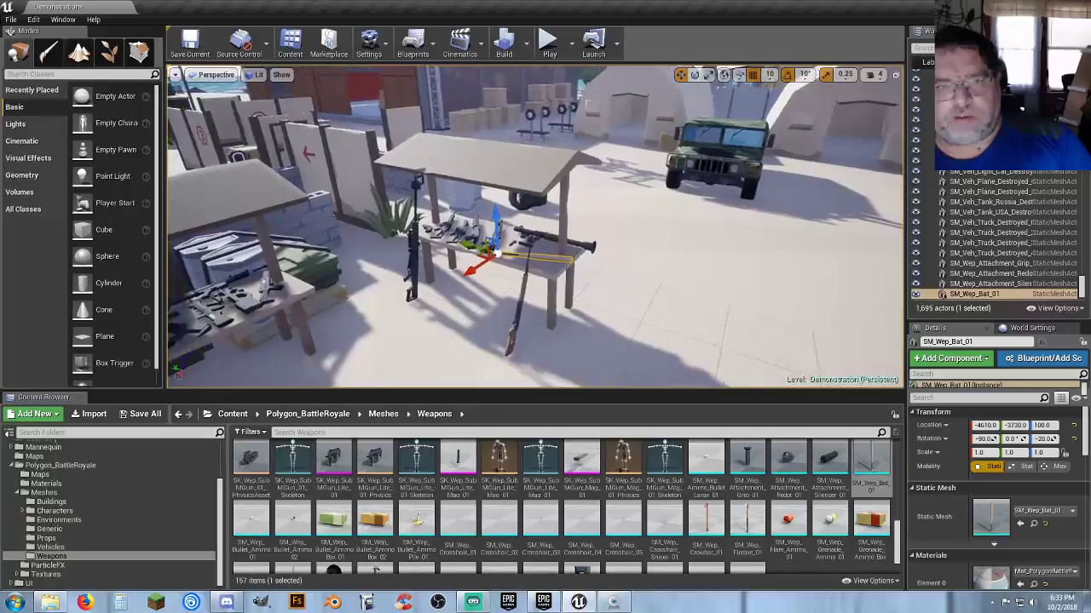
left_click(708, 520)
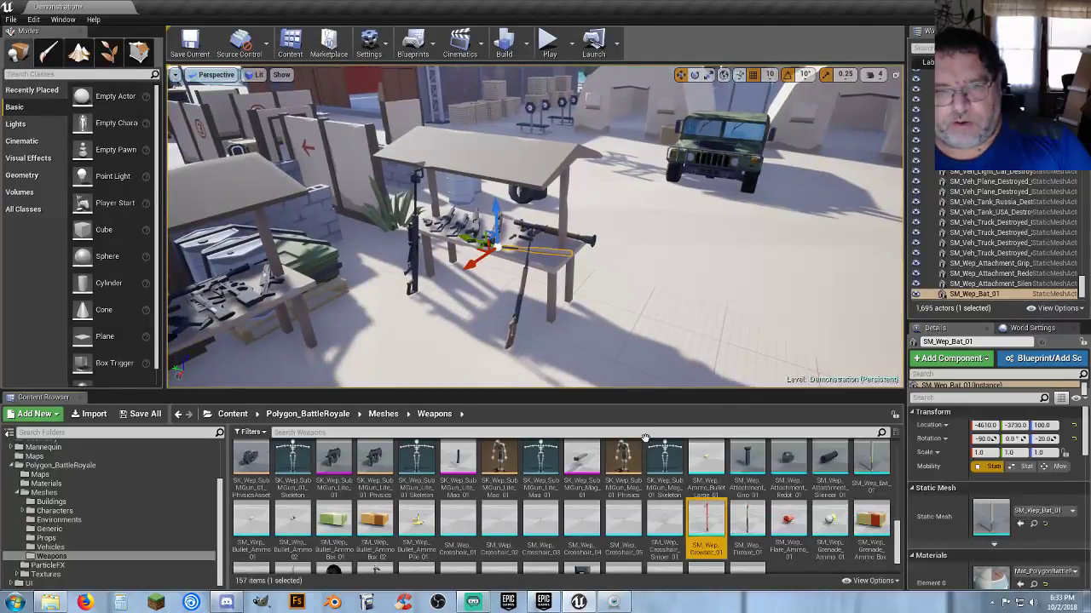
left_click_drag(645, 438, 560, 284)
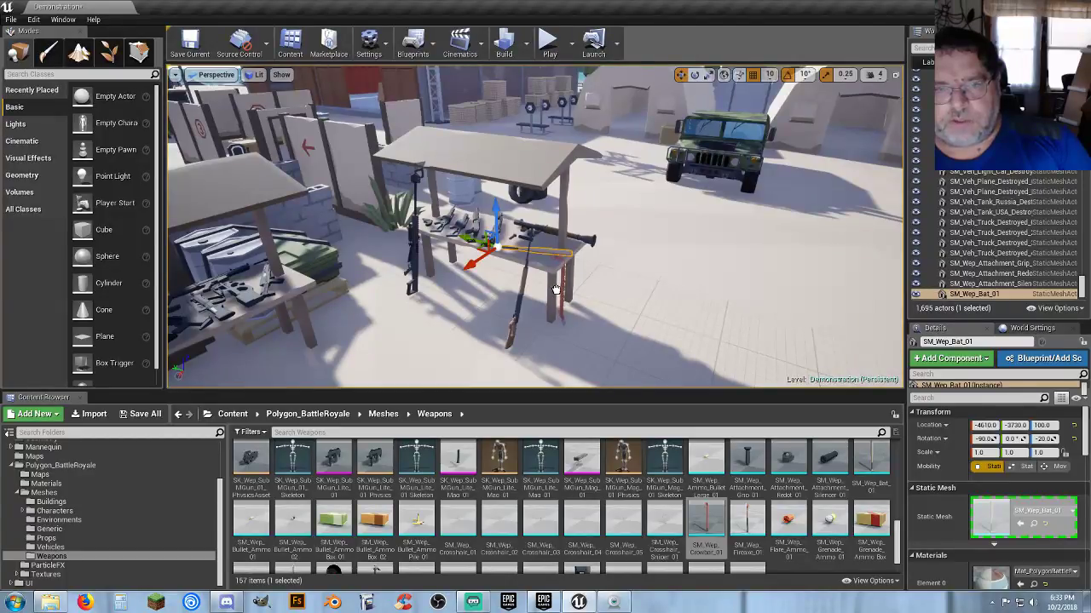
left_click_drag(553, 285, 527, 279)
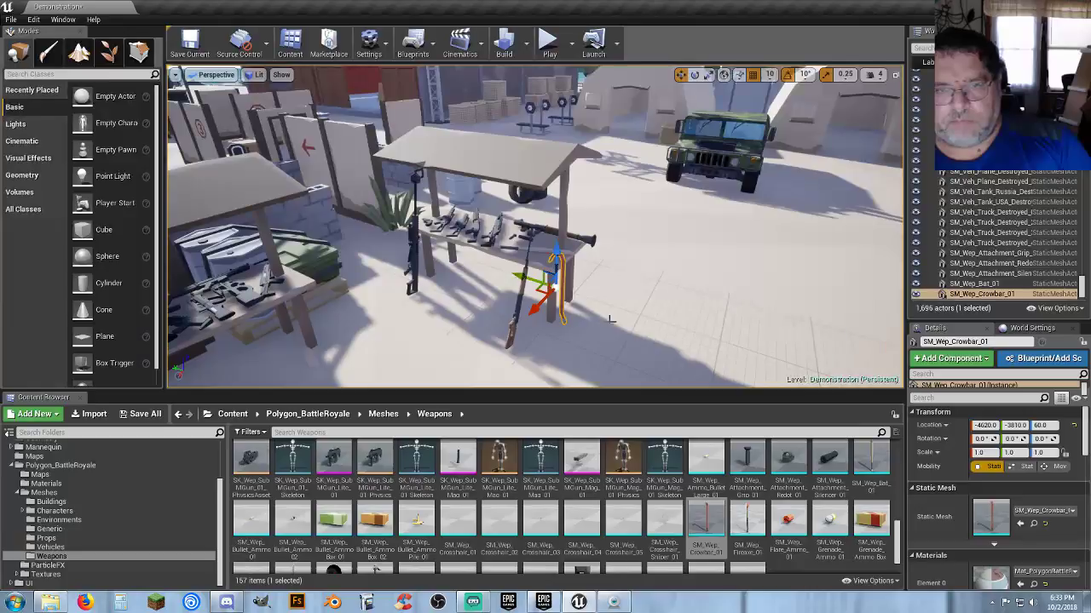
Step: Add SM_Wep_Fireaxe_01 between the two tables, tilt it head-down, and move it to -4510, -3590, 40
right_click_drag(637, 366, 638, 366)
left_click_drag(747, 522, 545, 285)
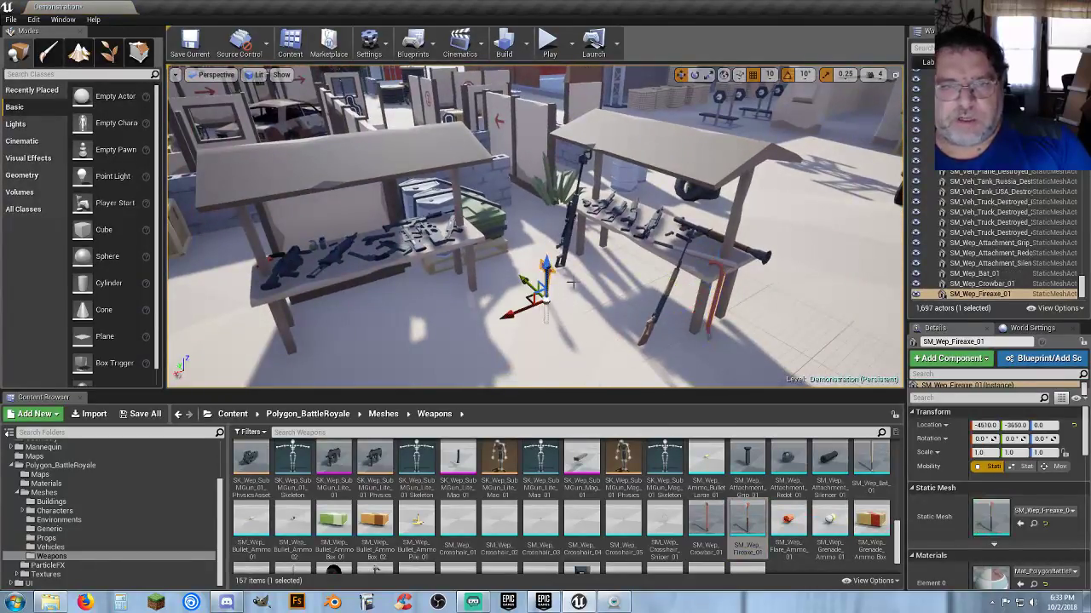
left_click(694, 75)
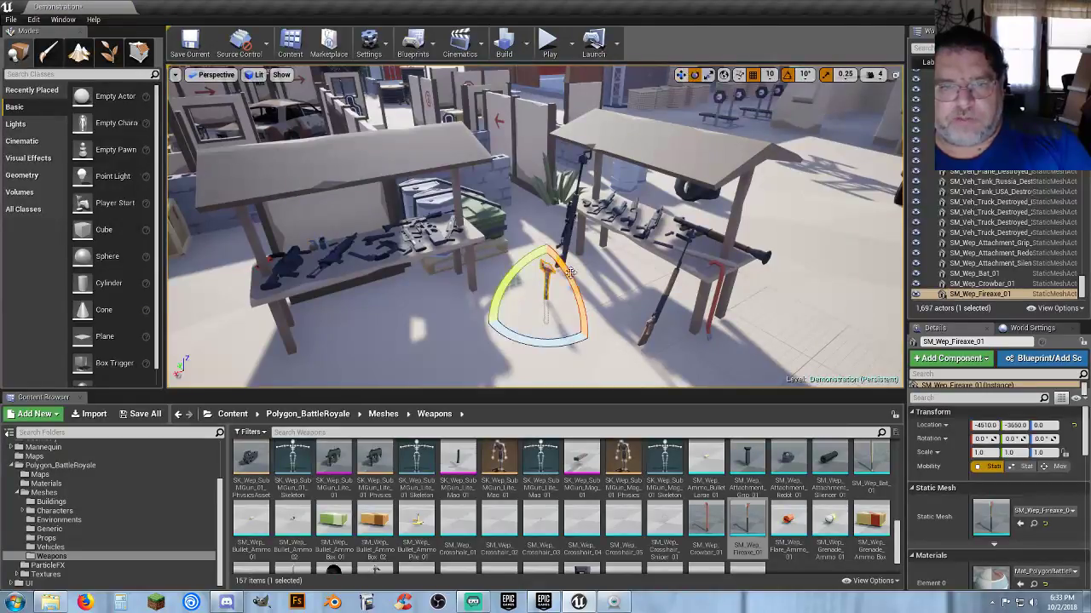
left_click_drag(570, 281, 555, 241)
left_click(681, 75)
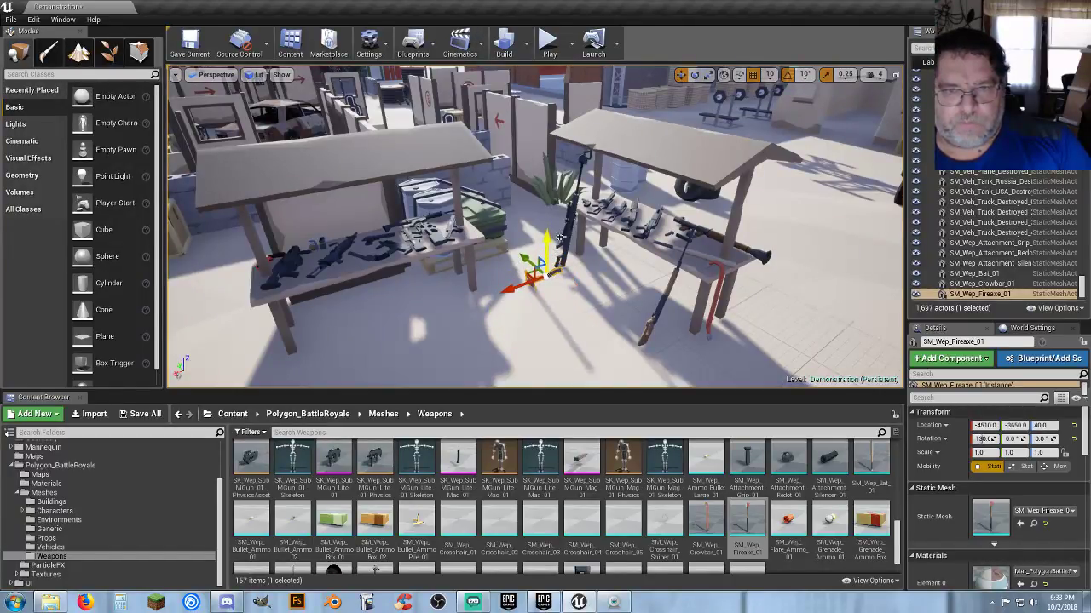
key("f")
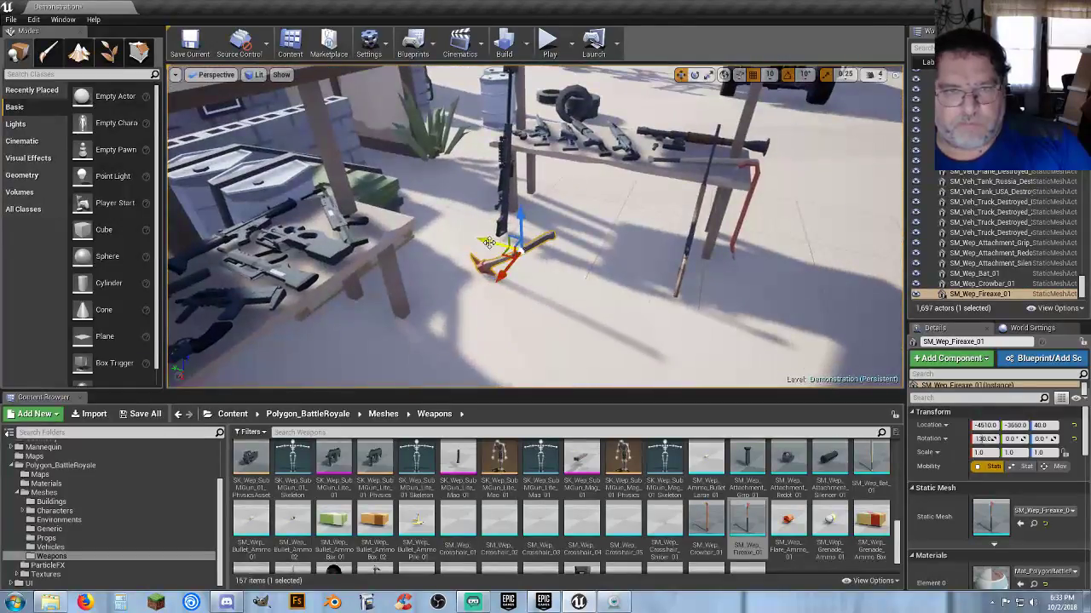
left_click_drag(488, 243, 435, 226)
Step: Place SM_Wep_Machete_01 on the ground beyond the table's RPG end, at -4660, -3870, 0
scroll(483, 250, "down", 6)
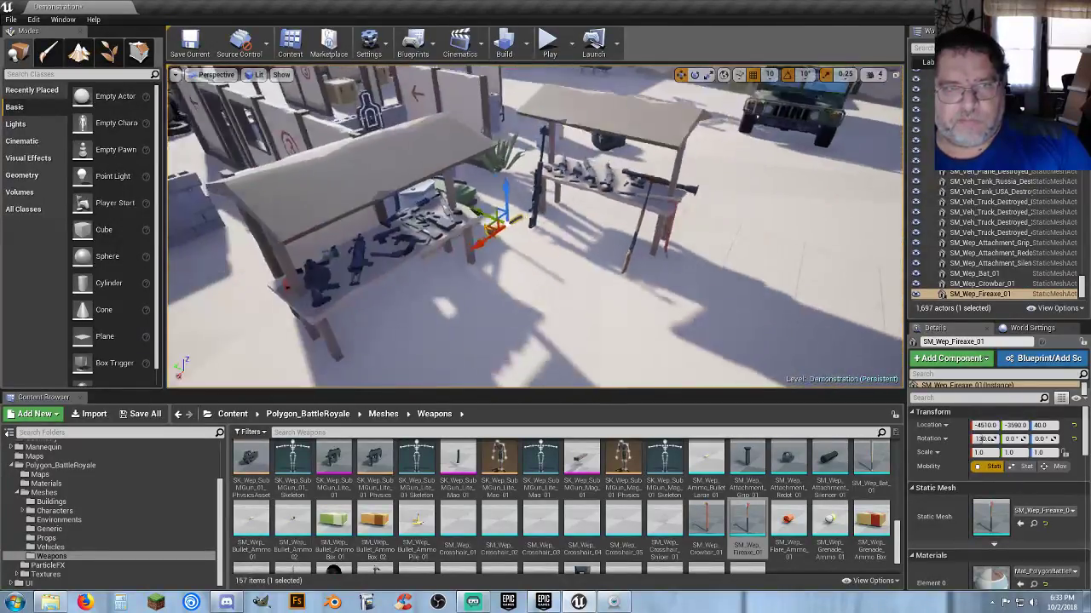
right_click_drag(482, 250, 481, 279)
scroll(714, 477, "down", 2)
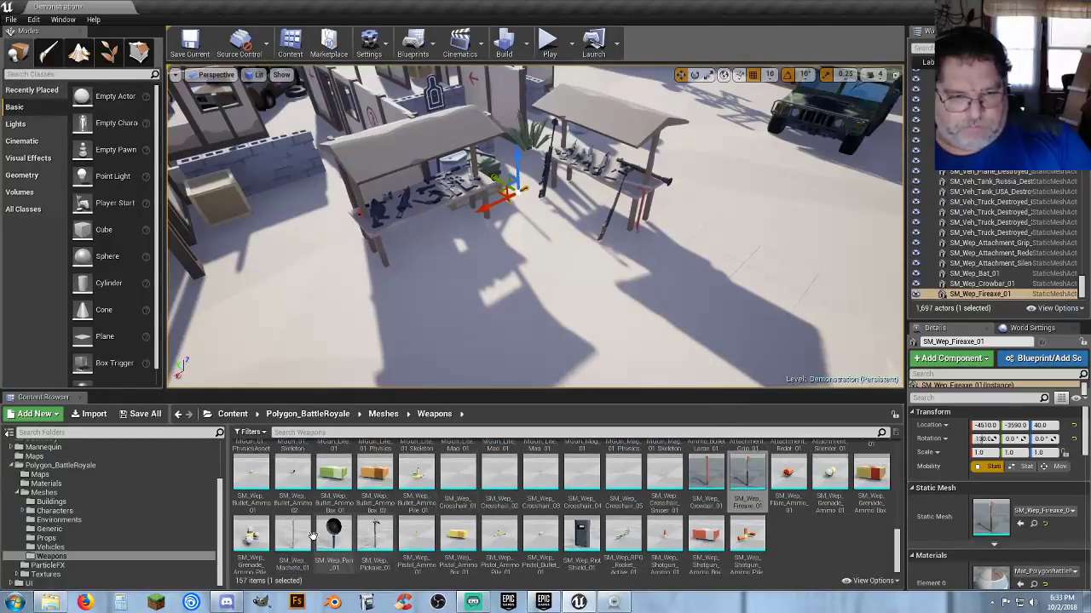
left_click_drag(293, 532, 625, 258)
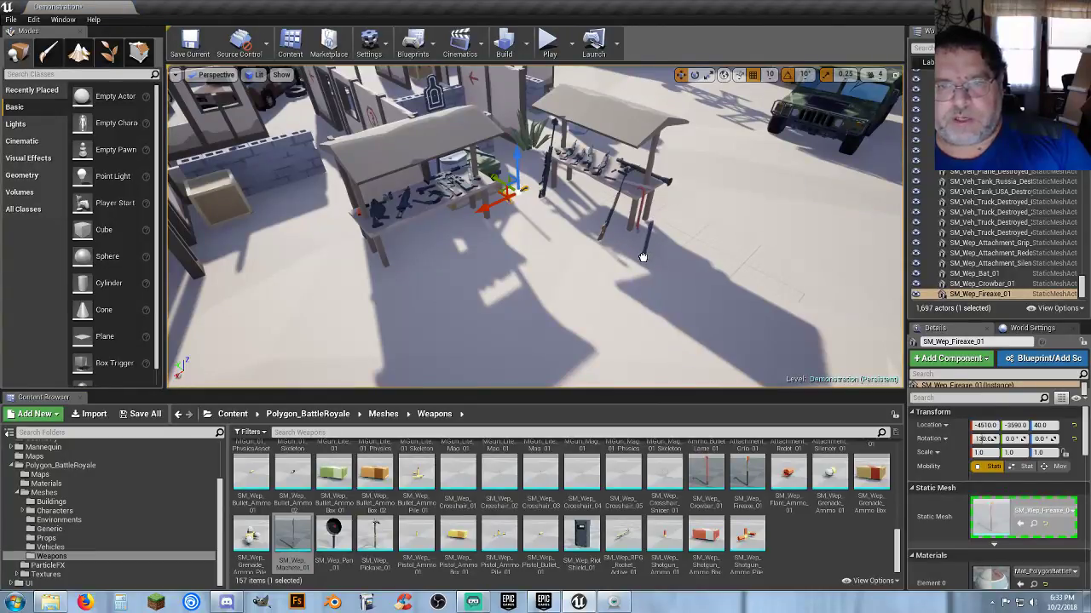
left_click_drag(626, 257, 667, 230)
Step: Raise the machete to height 180, tilt it 30 degrees, and move it to the roof post at -4660, -3840, 180
right_click_drag(668, 230, 576, 249)
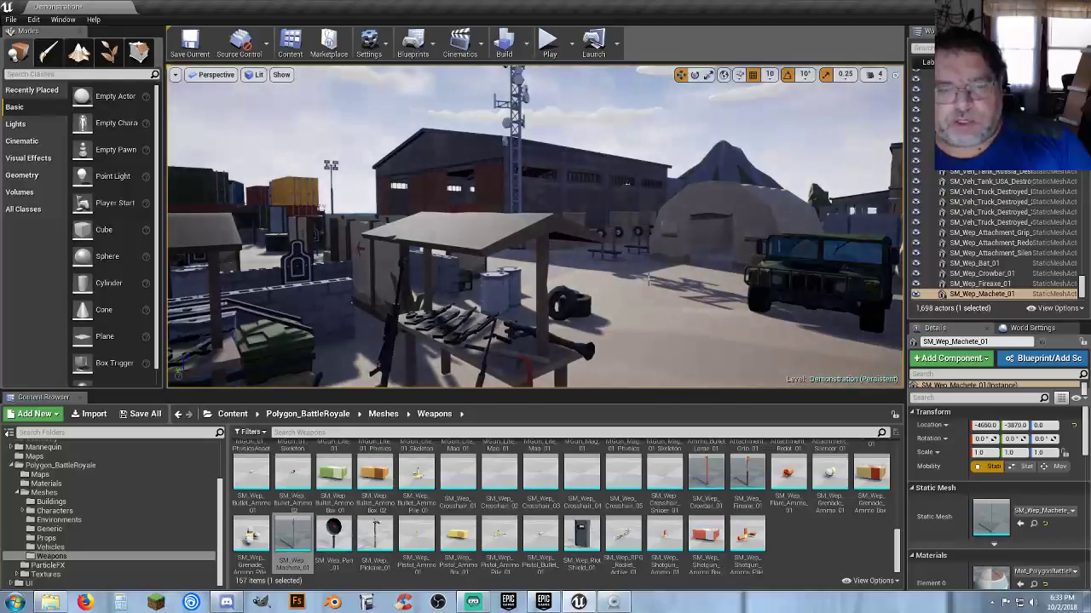
right_click_drag(650, 285, 645, 344)
left_click_drag(607, 354, 662, 96)
left_click(694, 75)
left_click(681, 76)
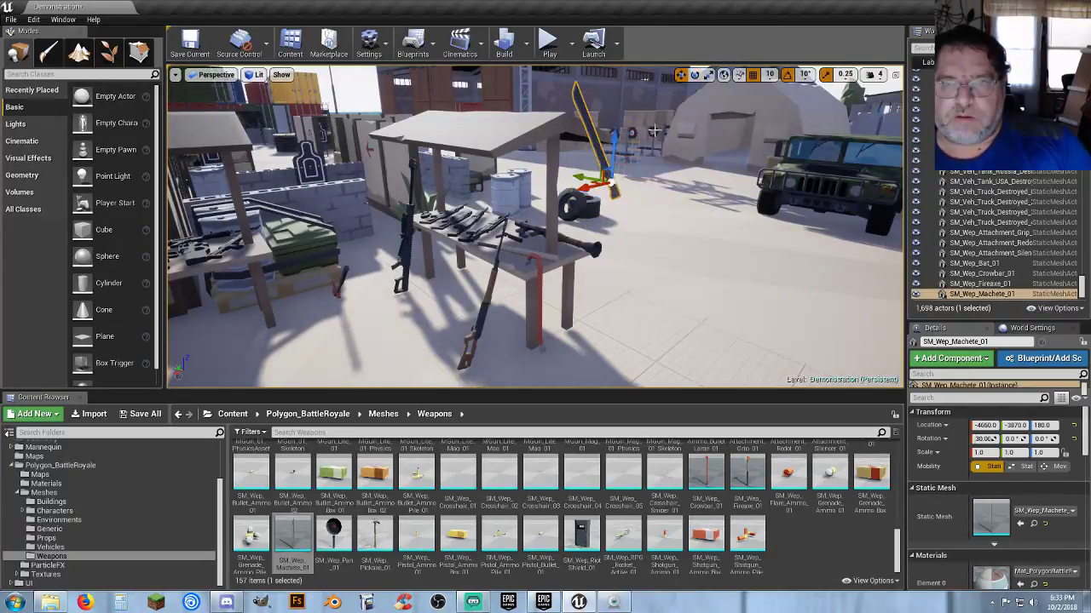
left_click_drag(586, 179, 556, 173)
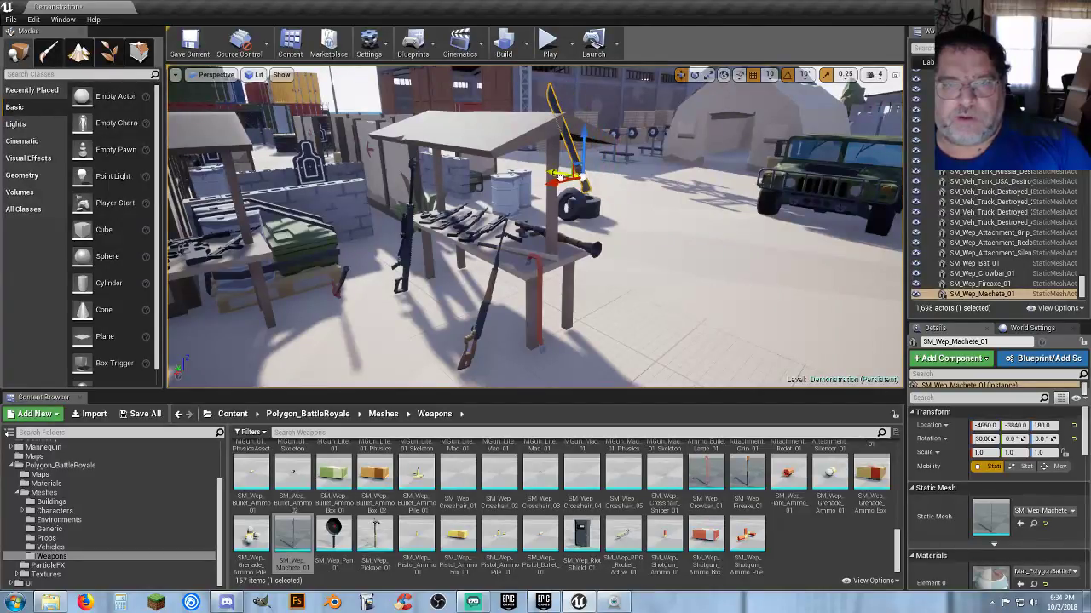
Step: Open the SM_Wep_RPG_Rocket_Active_01 mesh, examine the rocket model from its side, and close its editor
right_click_drag(637, 231, 625, 289)
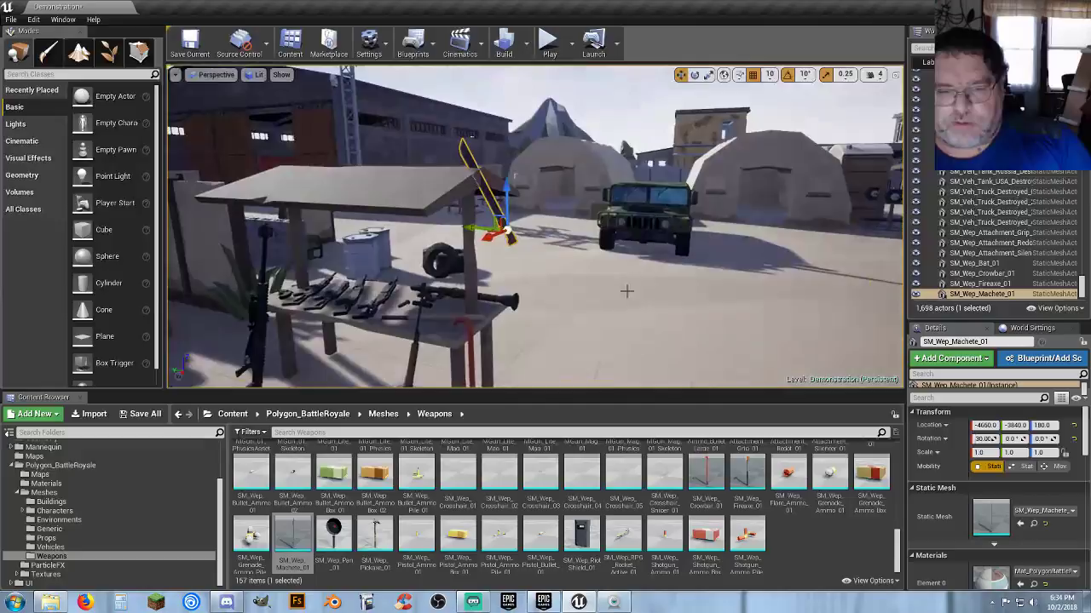
double_click(623, 554)
key("w")
right_click_drag(529, 362, 332, 350)
key("d")
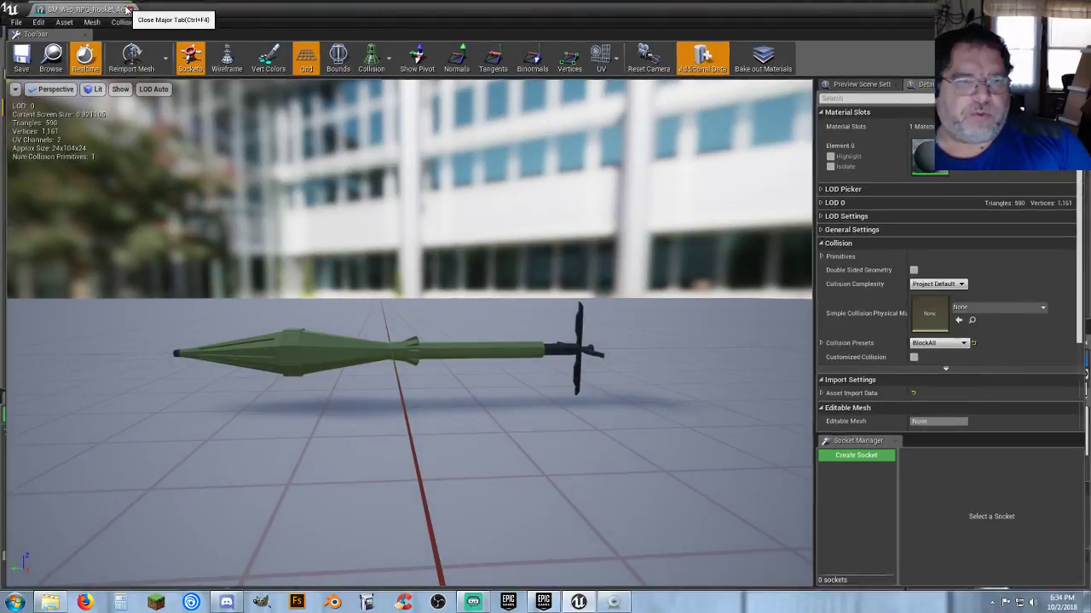
left_click(126, 7)
Step: Place SM_Wep_Pan_01 on the ground in front of the first weapons table, at -4380, -3600, 0
right_click_drag(528, 221, 469, 234)
key("s")
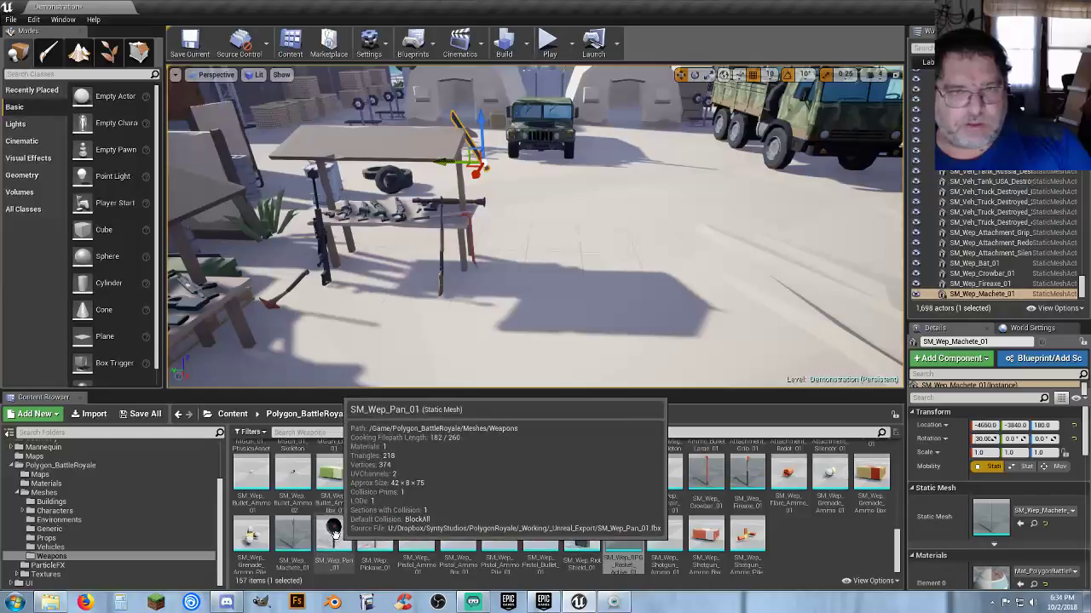
left_click_drag(325, 539, 276, 350)
right_click_drag(275, 351, 93, 375)
key("d")
key("w")
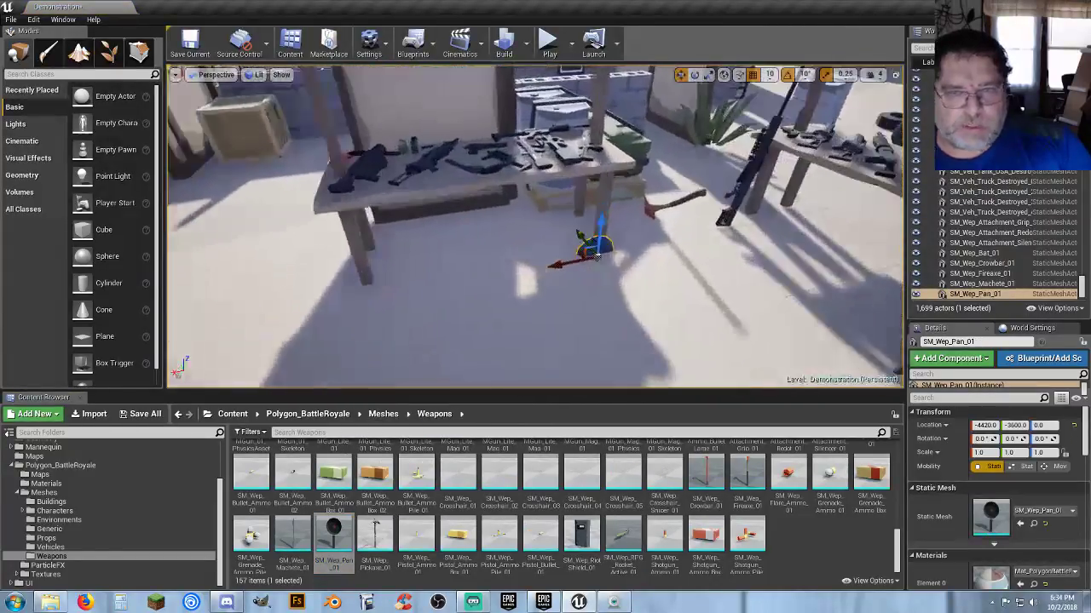
key("w")
left_click_drag(546, 271, 530, 334)
Step: Lay the pan flat, move it to -4390, -3600, 10, and turn its handle toward the table
left_click(694, 75)
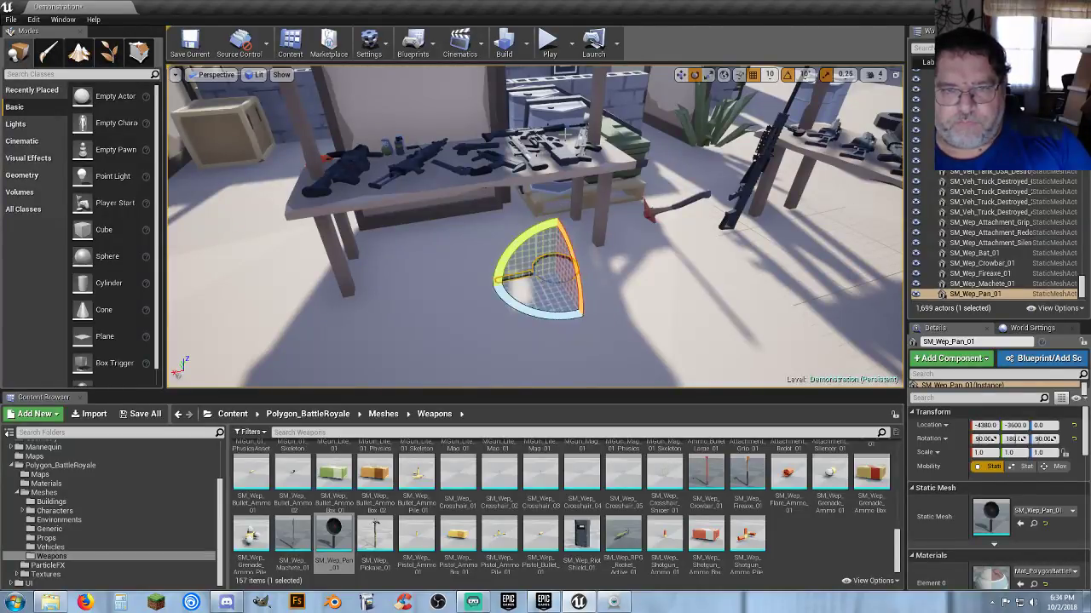
left_click(681, 75)
left_click_drag(555, 237, 555, 228)
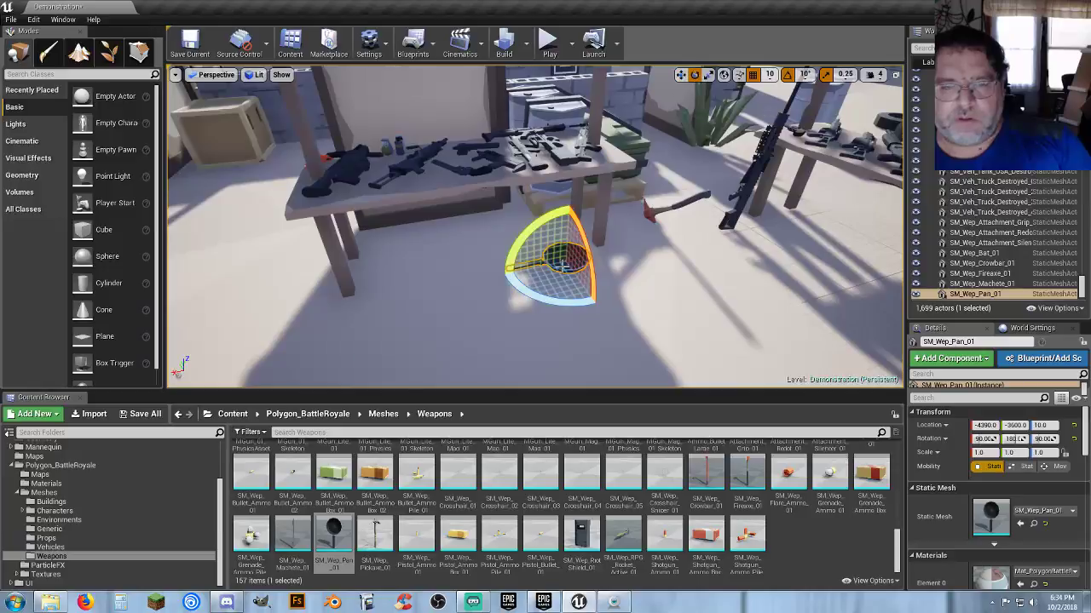
left_click_drag(542, 299, 515, 291)
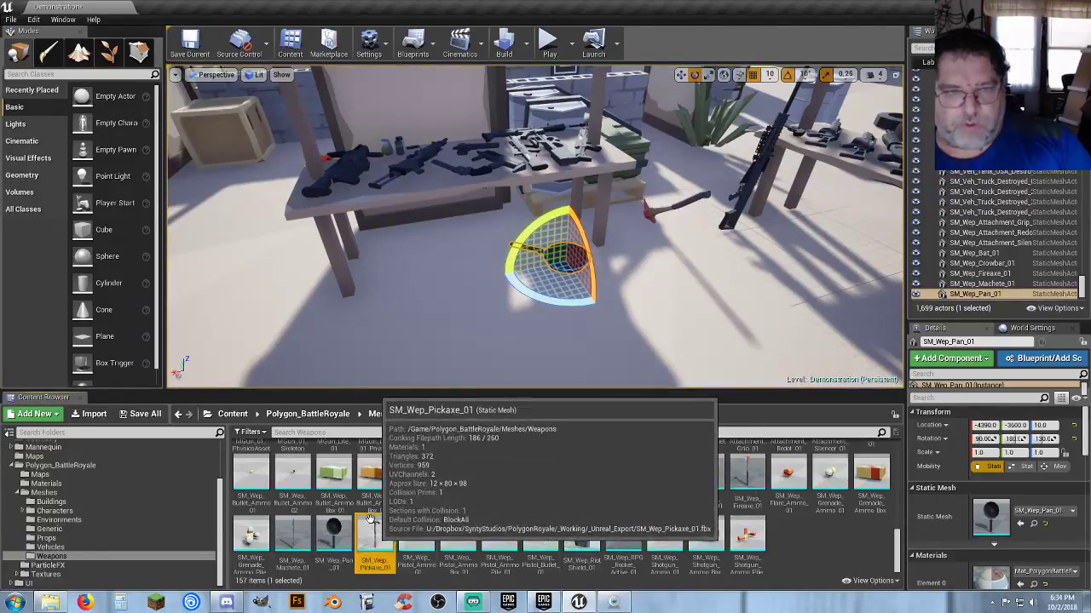
Step: Add SM_Wep_Pickaxe_01 beside the pan, lay it flat on the ground, and move it to -4260, -3600, 10
left_click_drag(375, 535, 359, 297)
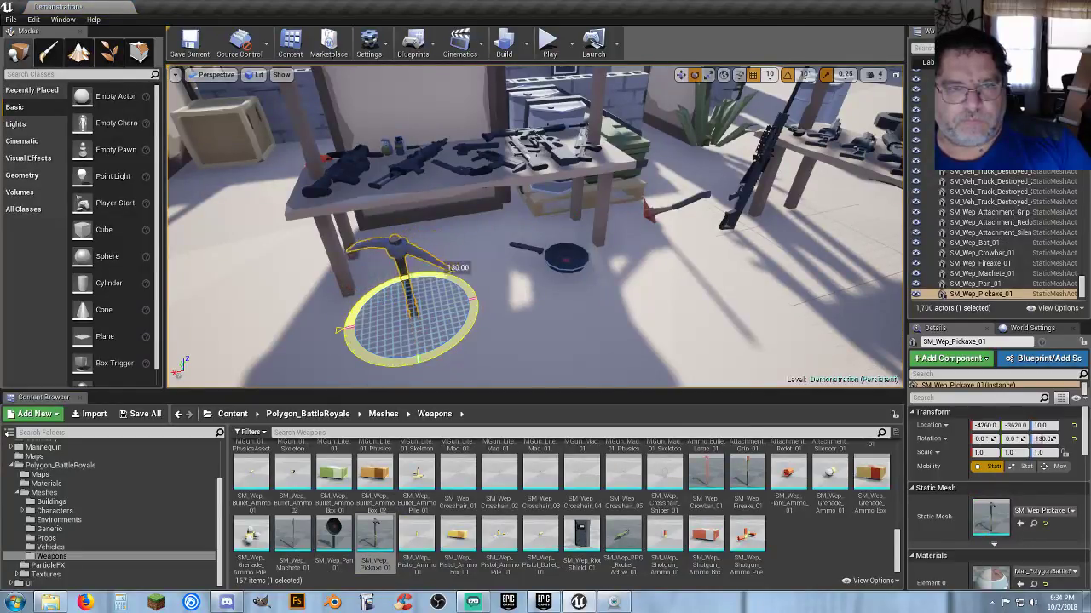
left_click_drag(471, 283, 473, 284)
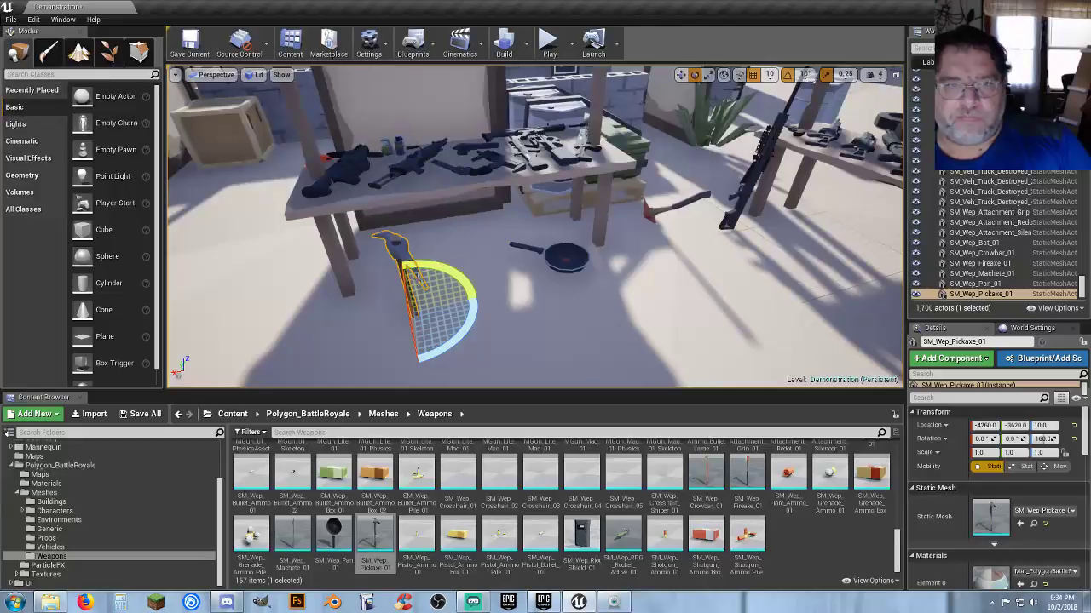
left_click_drag(464, 323, 341, 329)
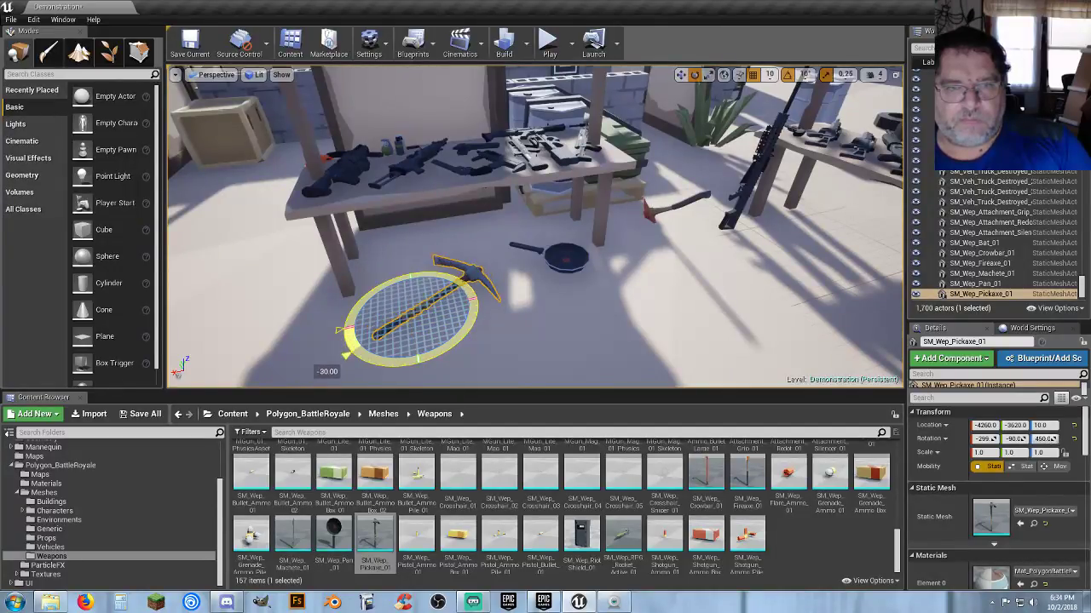
left_click_drag(342, 334, 345, 332)
left_click(681, 75)
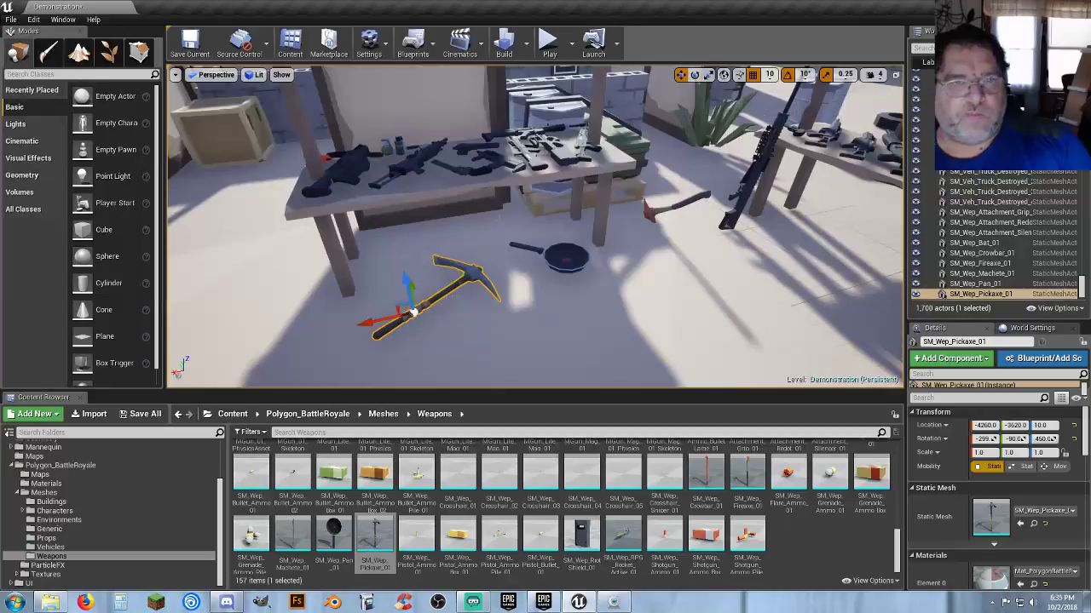
right_click_drag(421, 293, 545, 299)
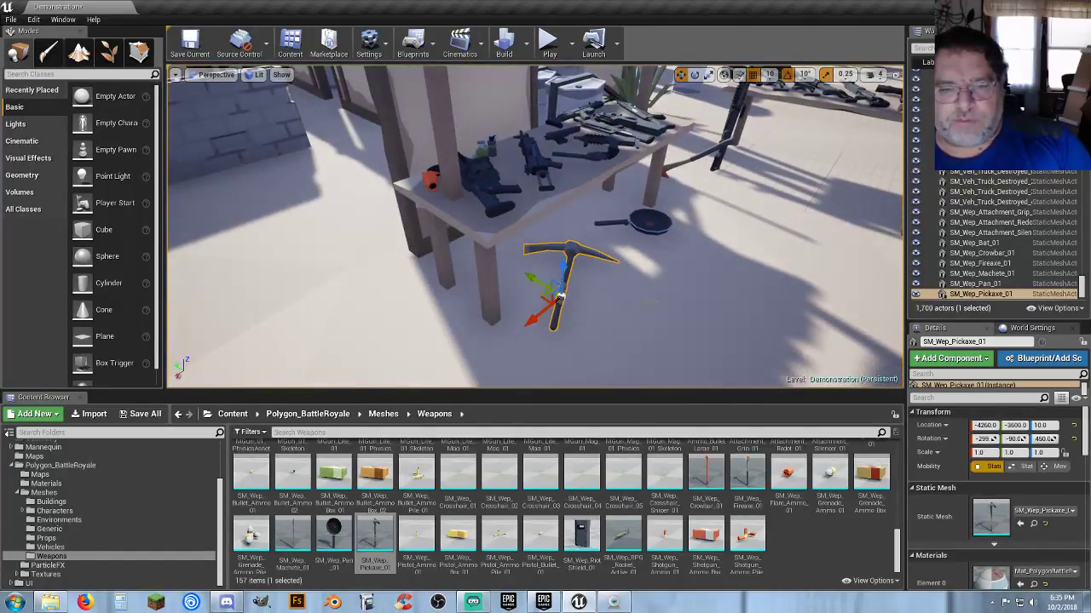
right_click_drag(715, 300, 630, 299)
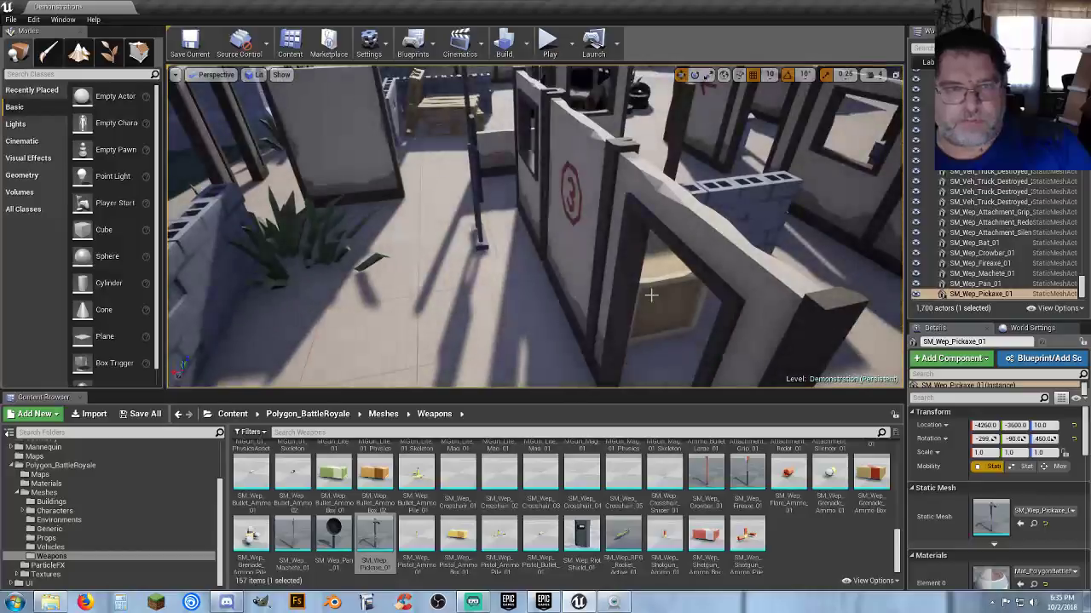
Step: Play-test the level from the ground beside the weapons tables, walk the character into the freestanding range doorway, and stop the session
right_click_drag(619, 250, 620, 250)
right_click_drag(627, 124, 627, 124)
right_click_drag(585, 329, 585, 329)
right_click(577, 375)
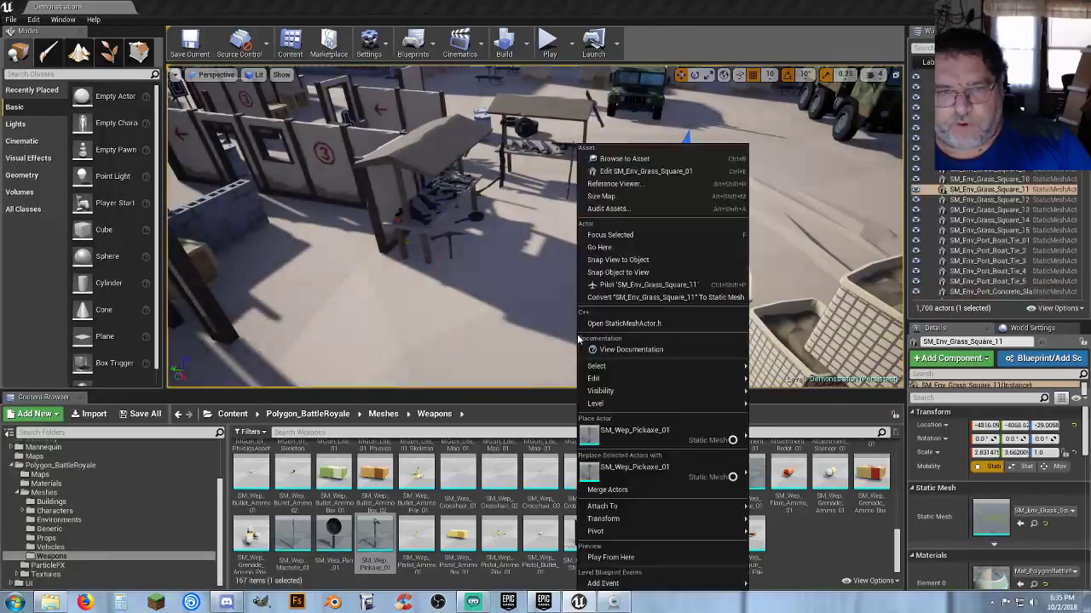
left_click(624, 558)
key("w")
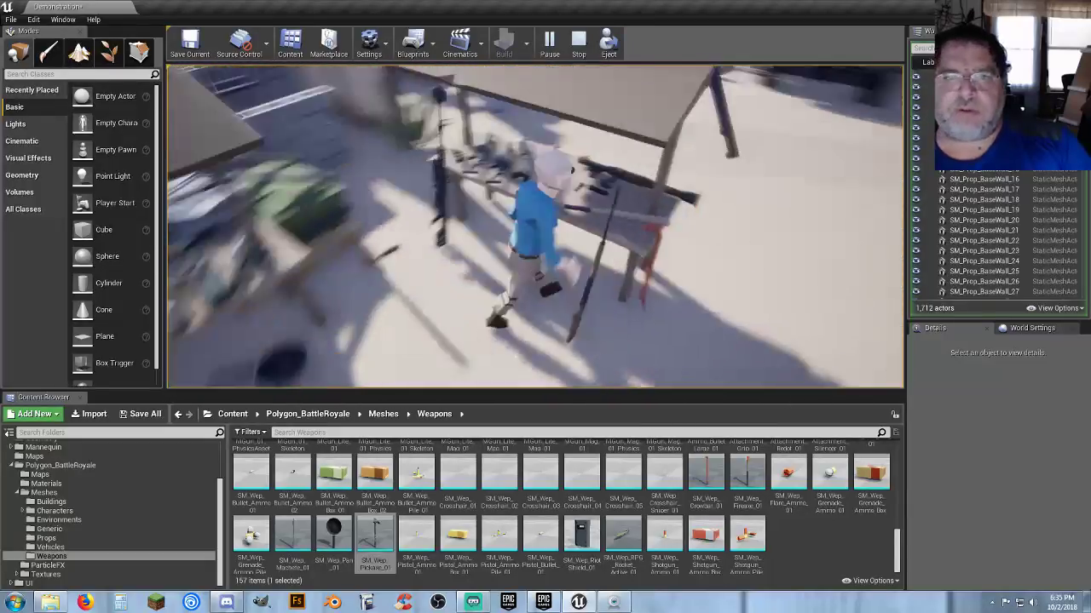
key("a")
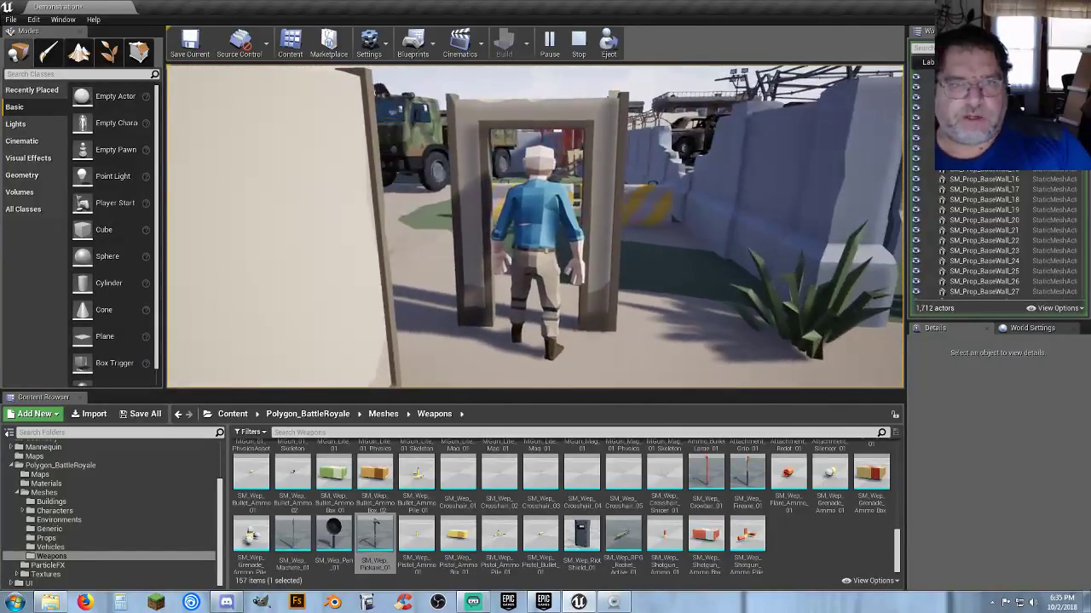
key("Escape")
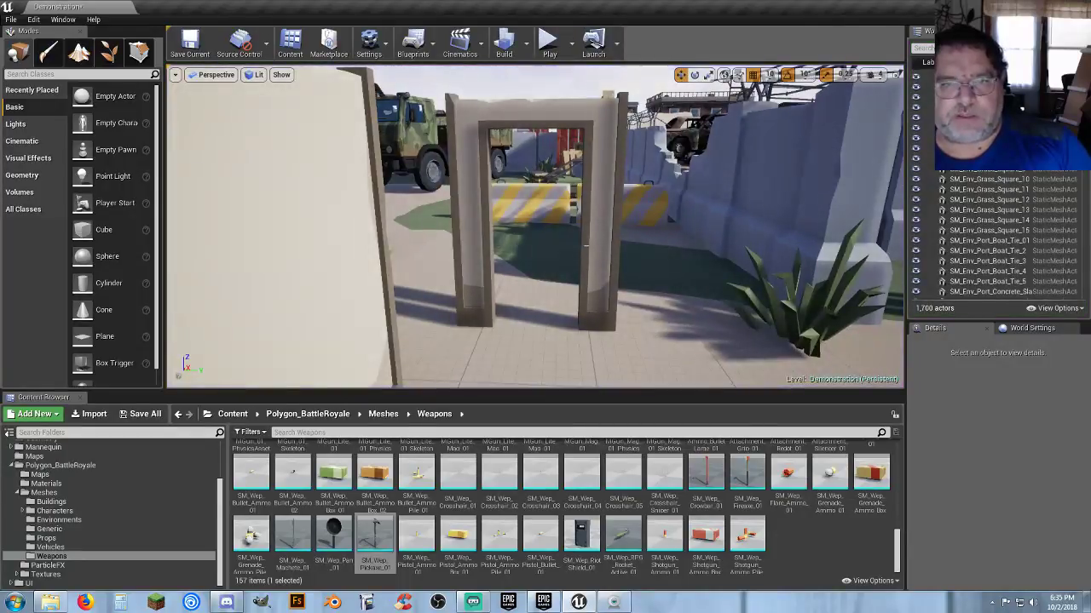
Step: Open the mesh of the freestanding doorway SM_Prop_Range_Wall_Door_01, display its simple collision, and close its editor
left_click(585, 247)
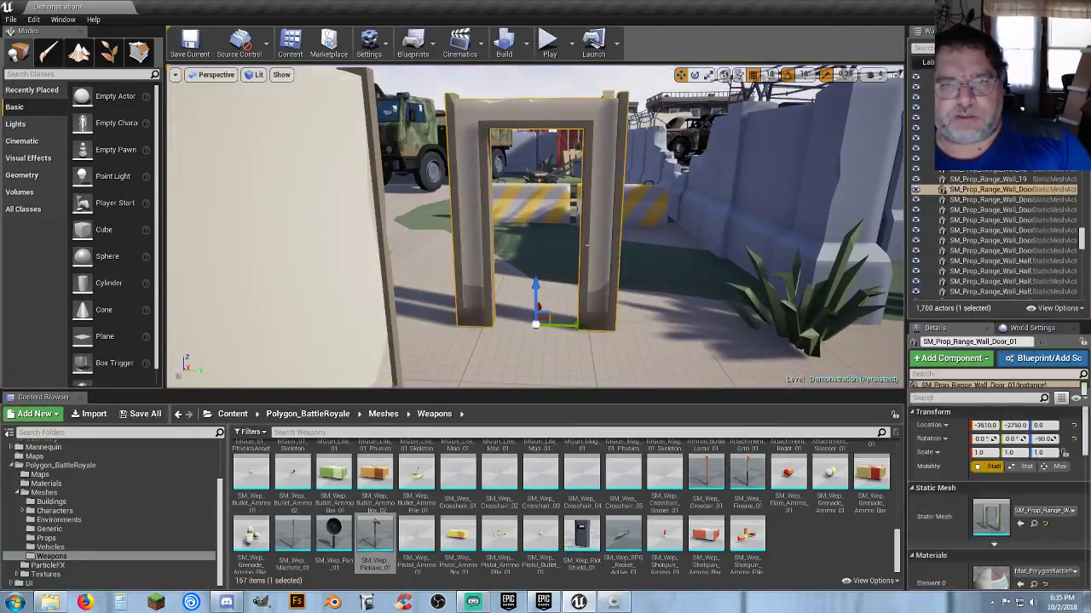
left_click(1037, 529)
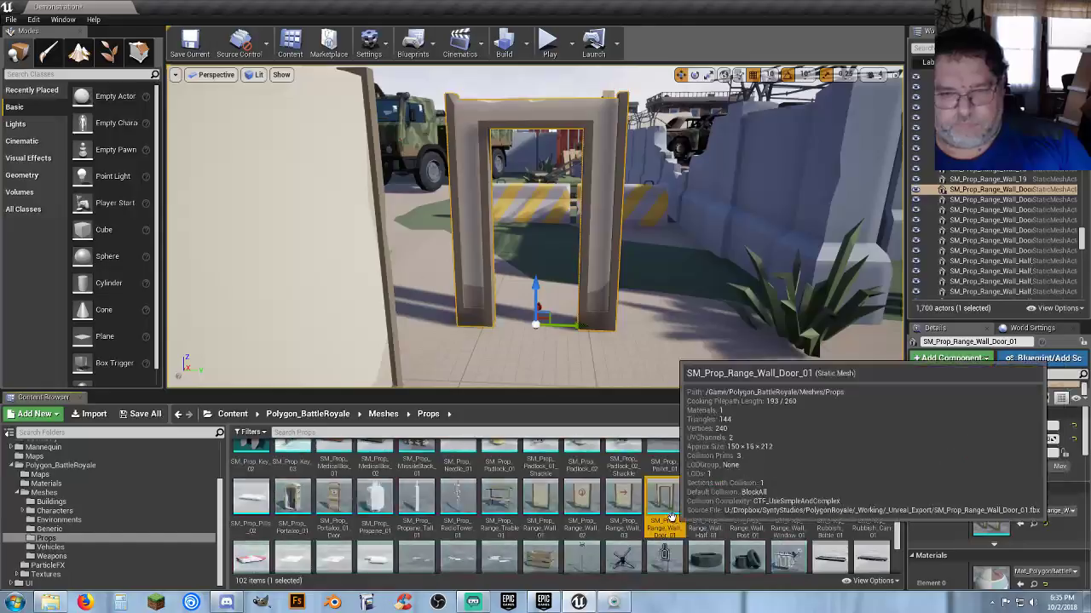
double_click(670, 520)
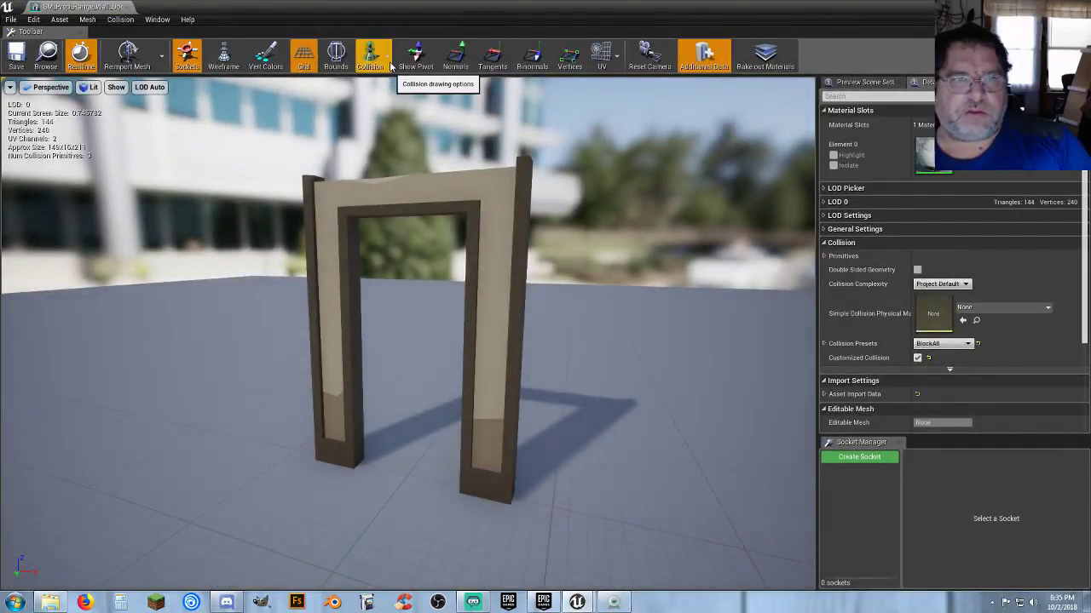
left_click(388, 88)
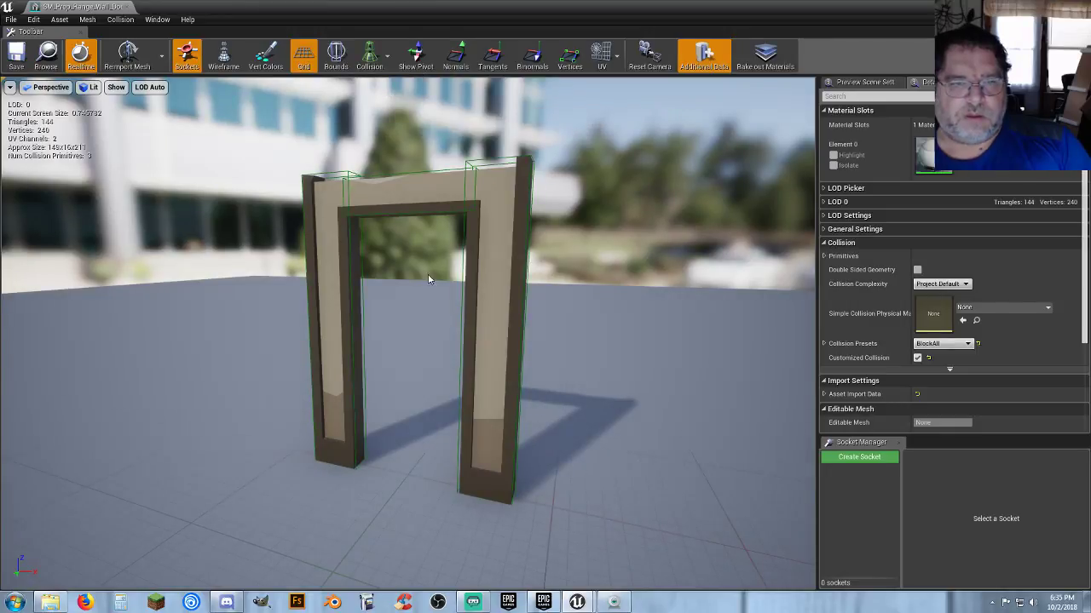
left_click(130, 7)
Step: Play-test from the ground near the freestanding doorway, try walking the character through it from several angles, and stop the session
right_click_drag(511, 255, 525, 77)
mouse_move(538, 261)
right_mouse_down()
mouse_move(537, 290)
mouse_move(534, 263)
right_mouse_up()
right_click(535, 262)
mouse_move(596, 585)
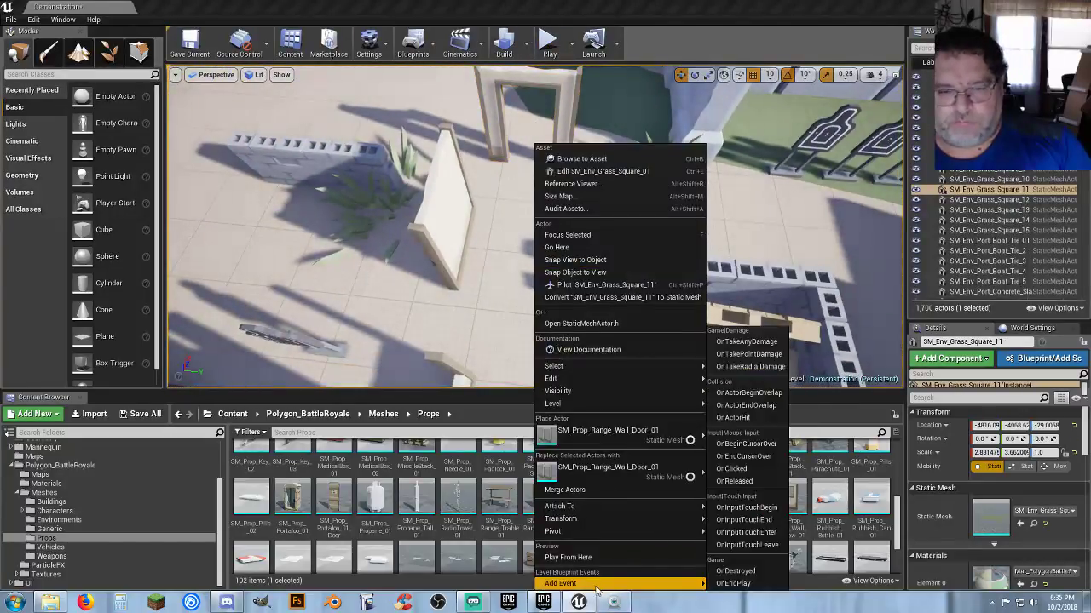
left_click(606, 559)
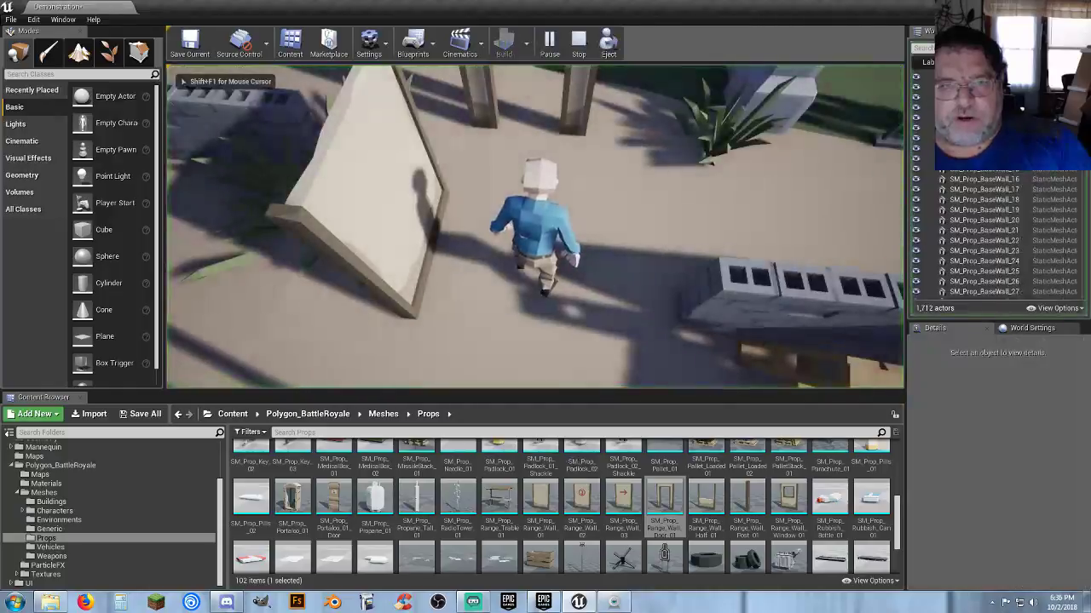
key("w")
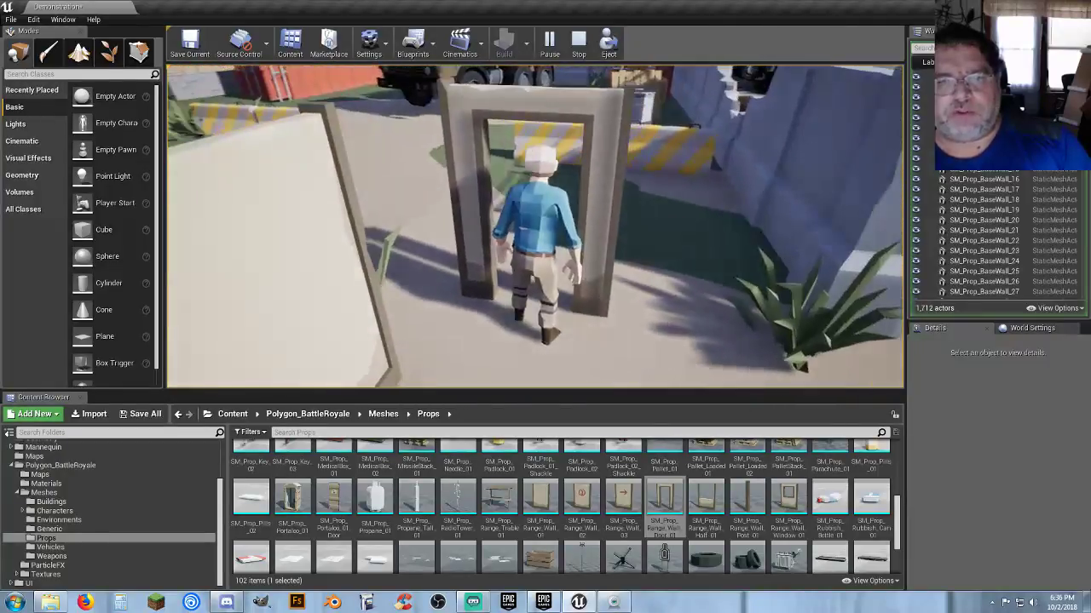
key("w")
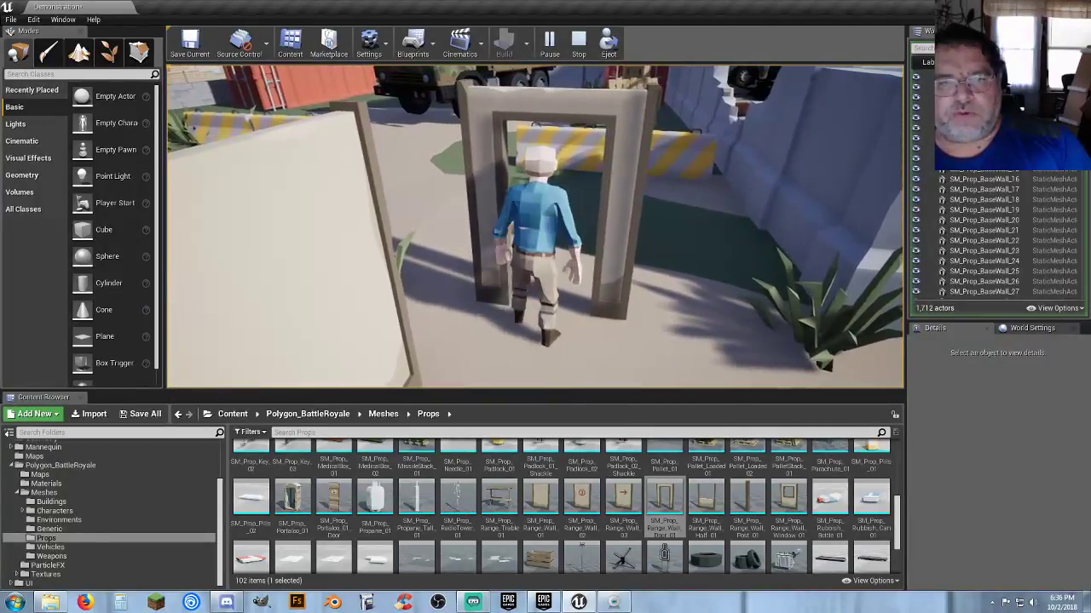
key("d")
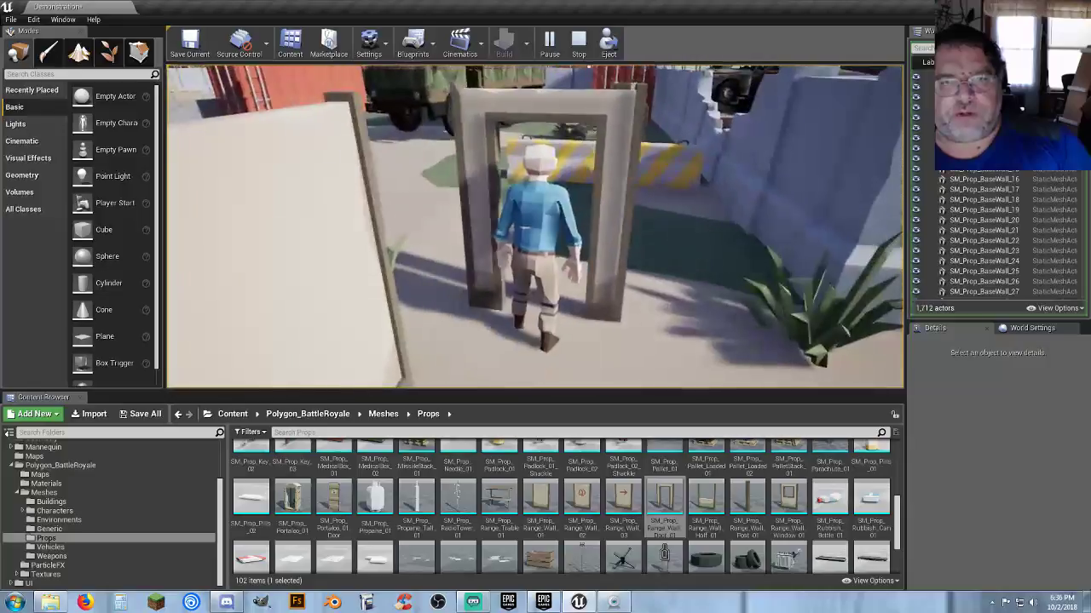
key("Escape")
Step: Widen the freestanding range doorway by setting its X scale to 1.25
left_click(612, 223)
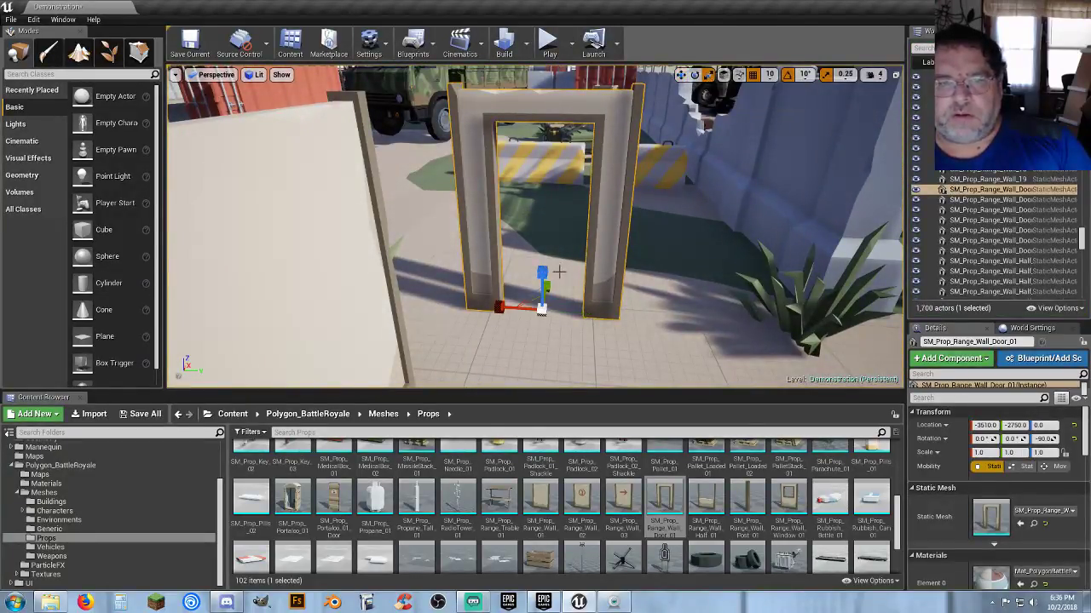
type("1.5")
key("Return")
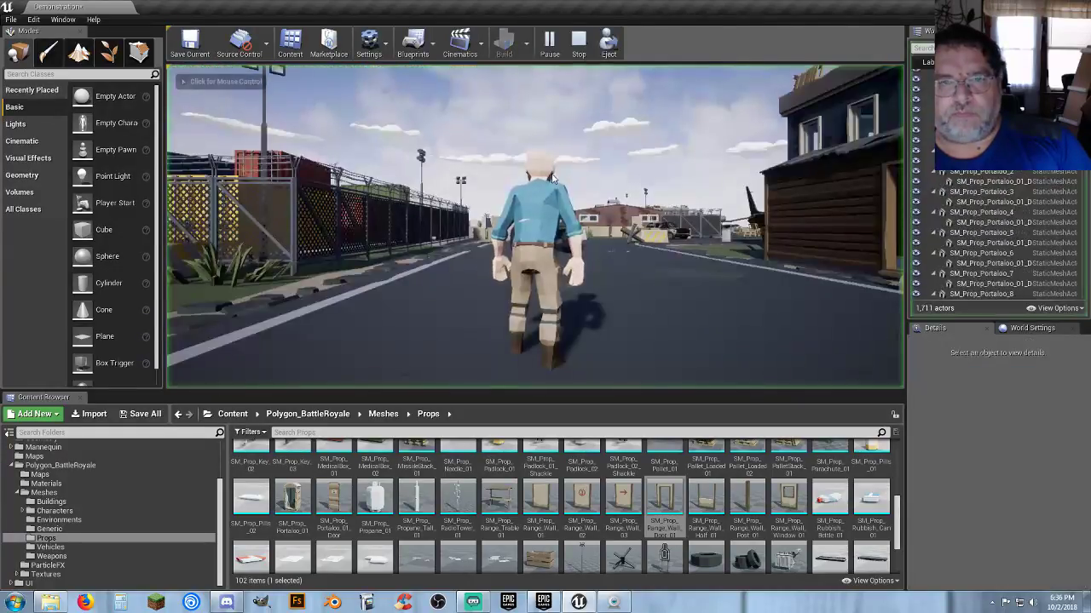
Step: Play-test from the level's start, run the character along the road to the widened range doorway, test passing through, and stop
key("w")
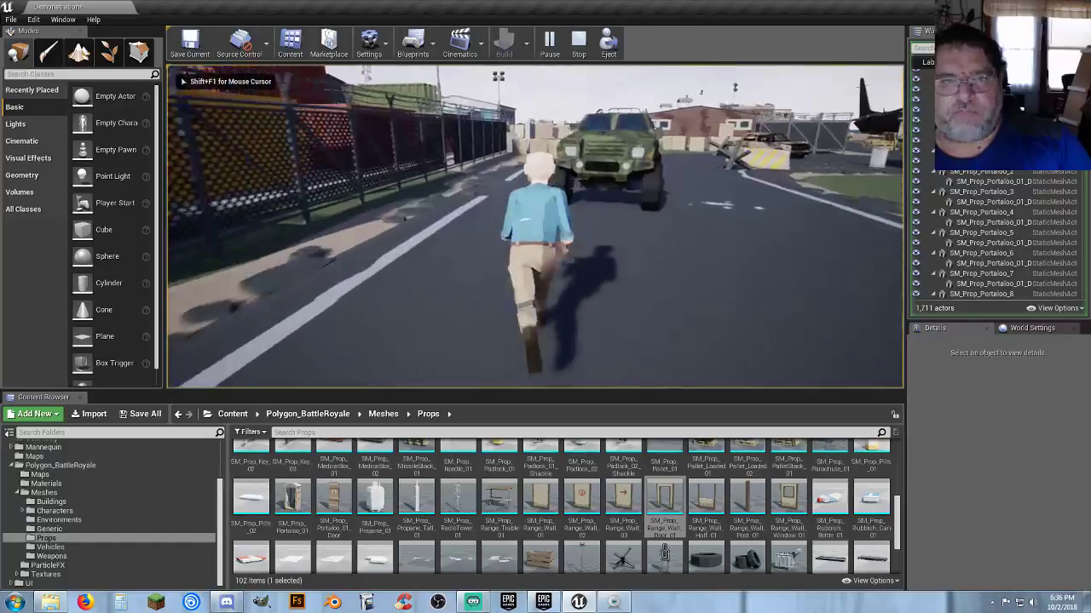
key("w")
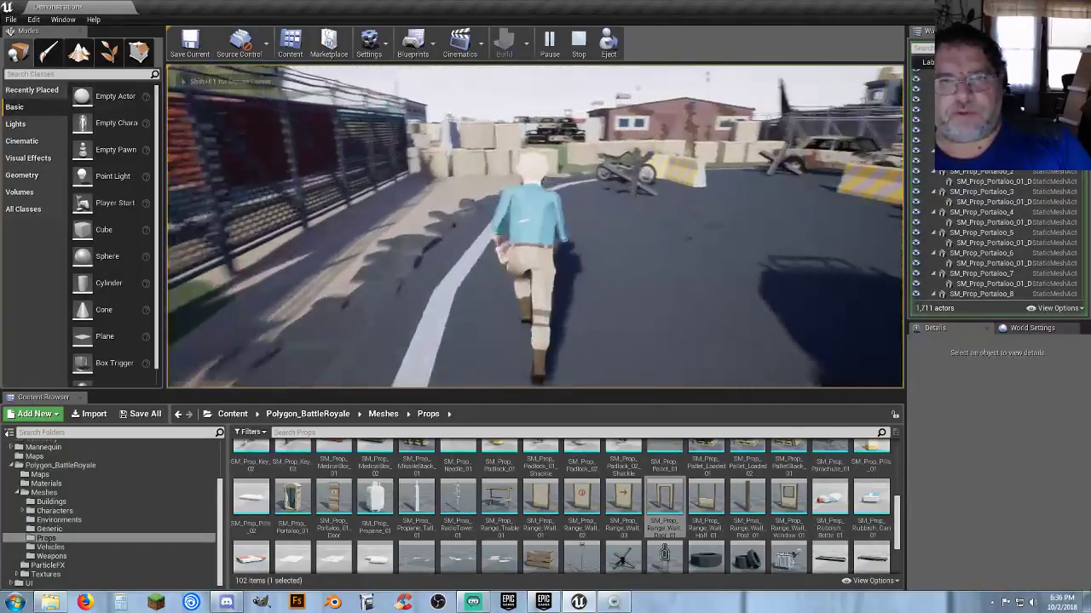
key("w")
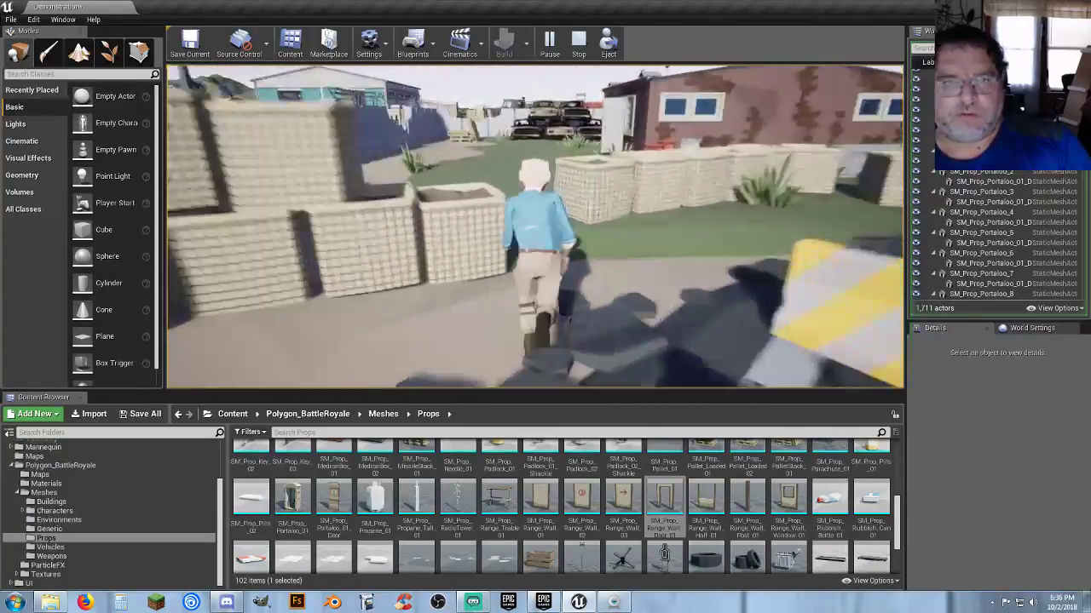
key("w")
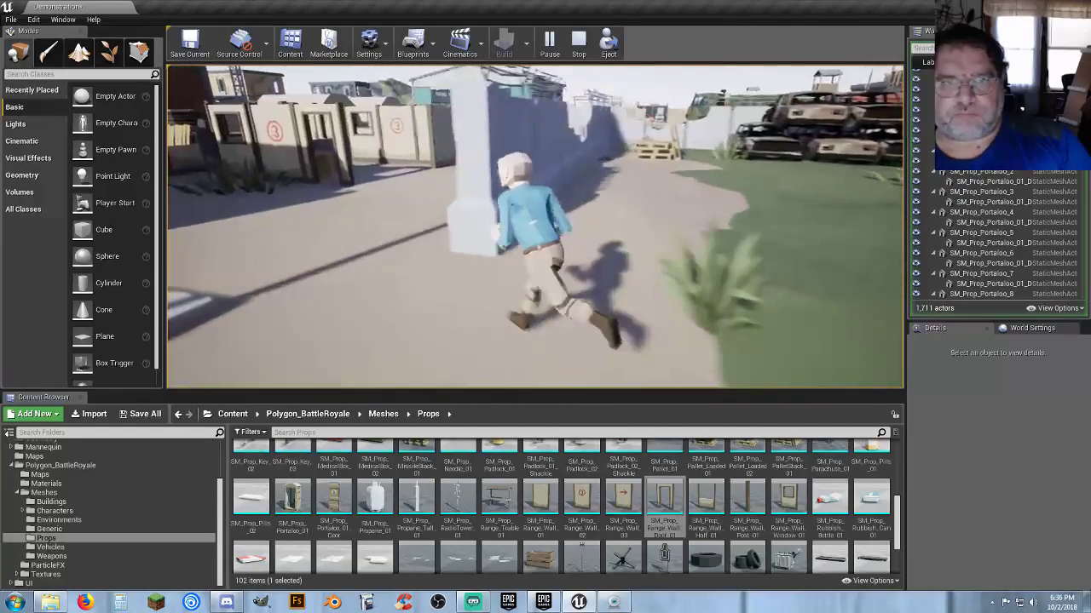
key("w")
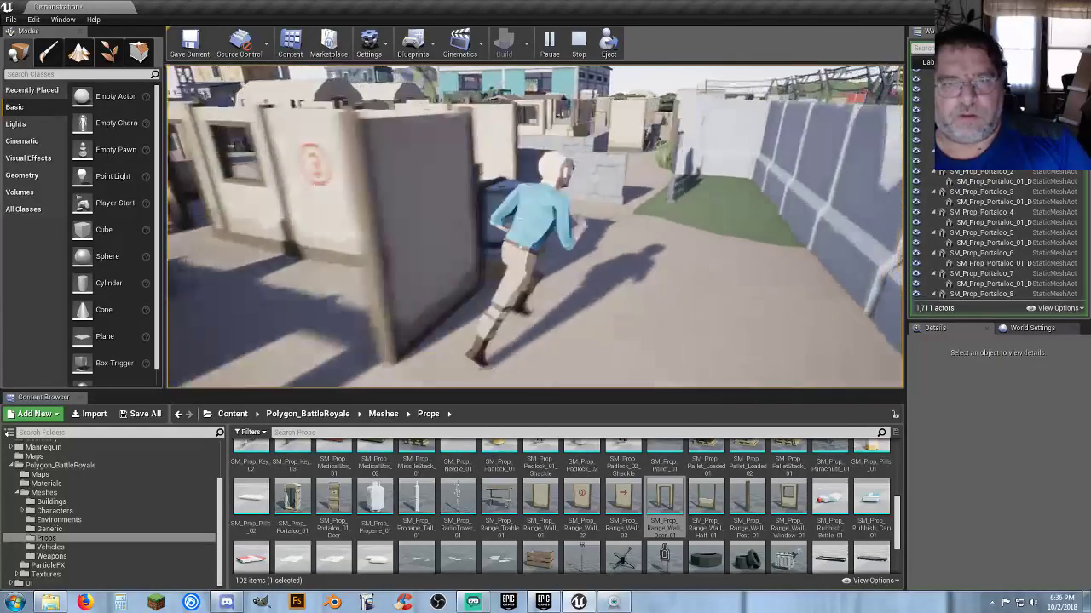
key("w")
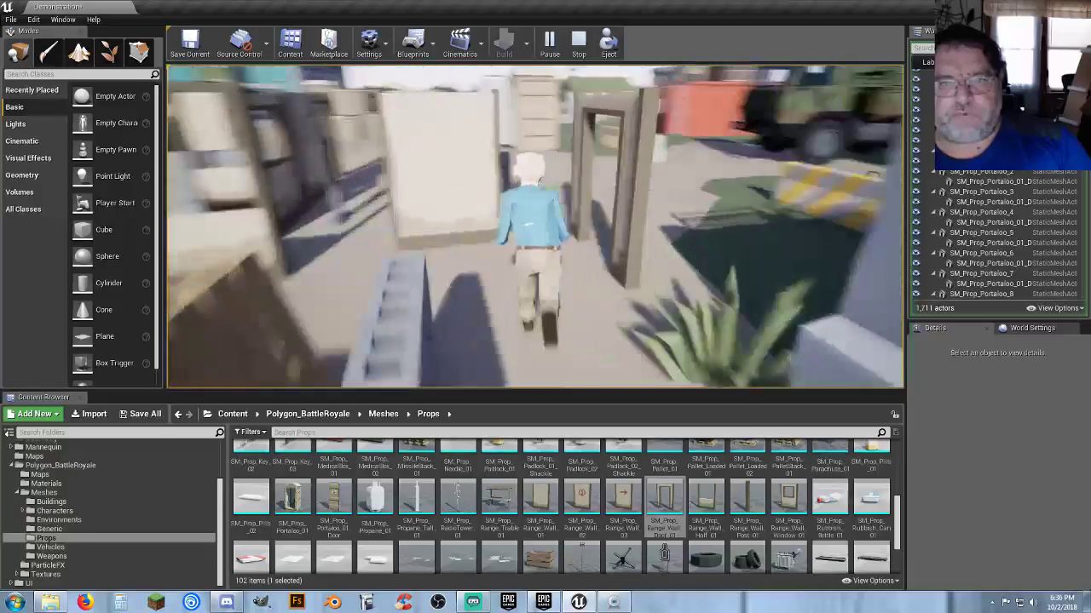
key("w")
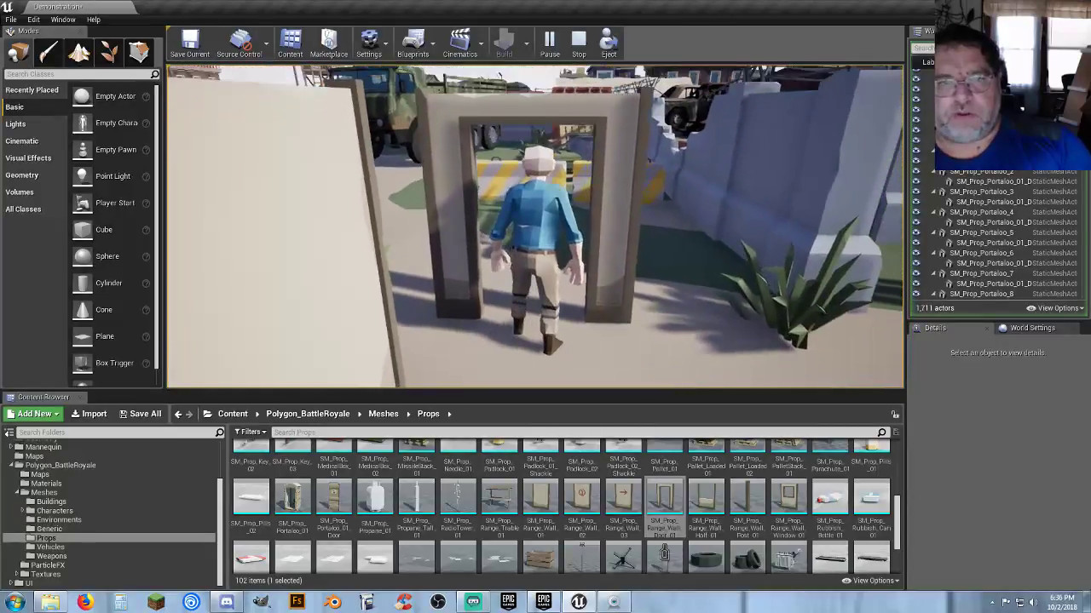
key("Escape")
Step: Reset the freestanding range doorway's X scale to 1.0
left_click(619, 251)
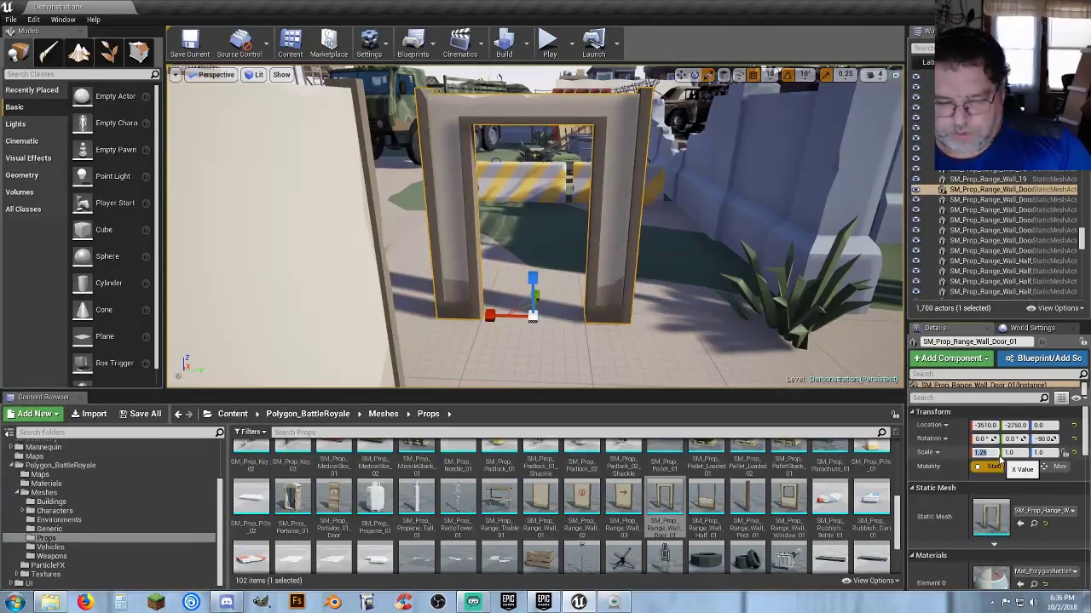
key("s")
right_click_drag(669, 366, 696, 419)
Step: Open the Player_Base blueprint from Characters/Player/Blueprints and display the character in its 3D preview
scroll(97, 469, "up", 3)
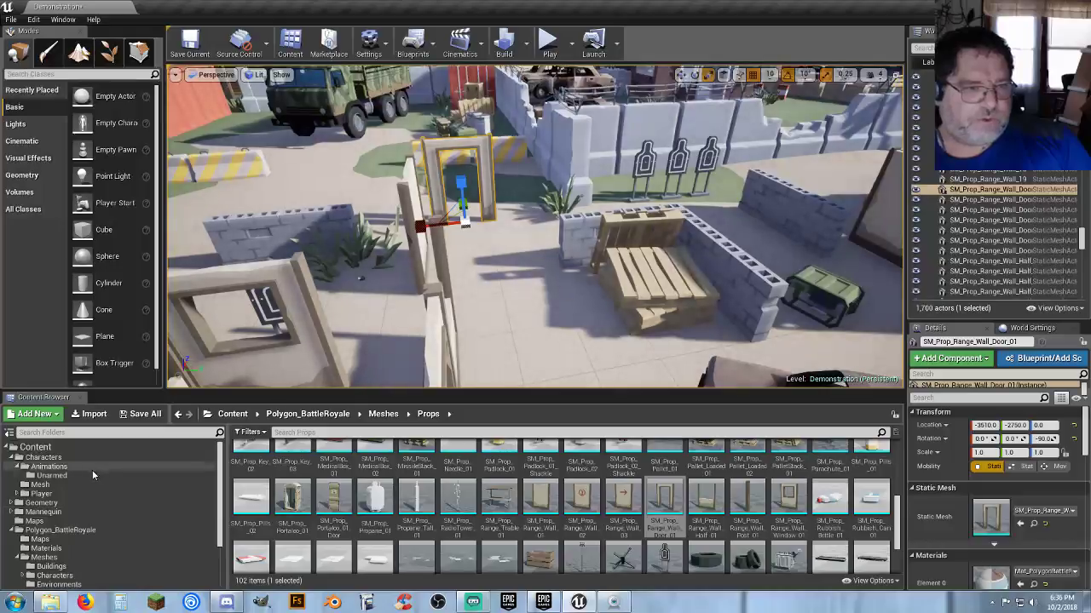
left_click(40, 494)
double_click(265, 458)
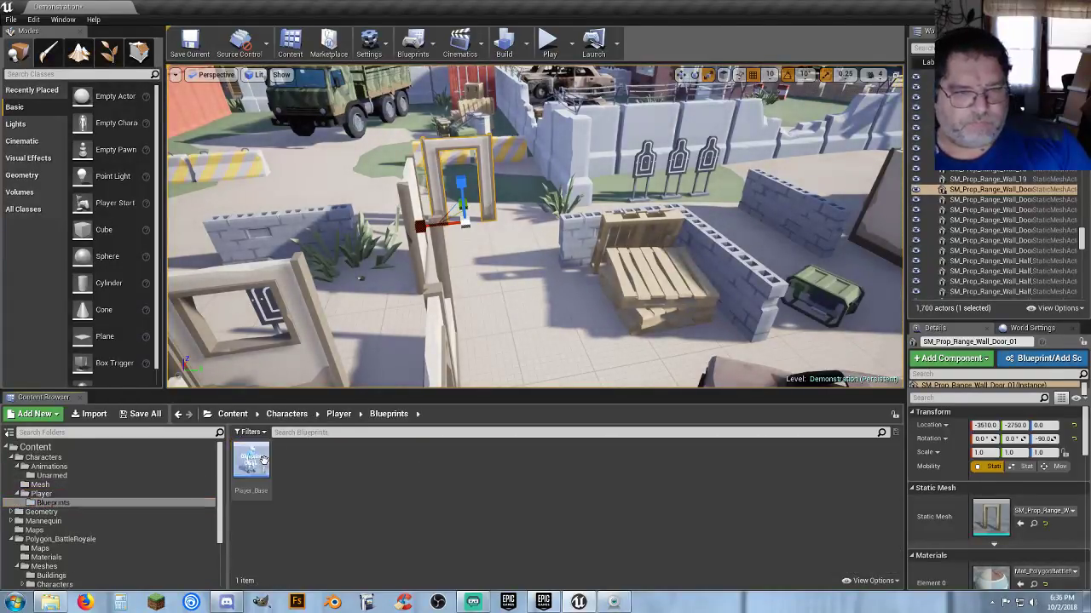
double_click(252, 461)
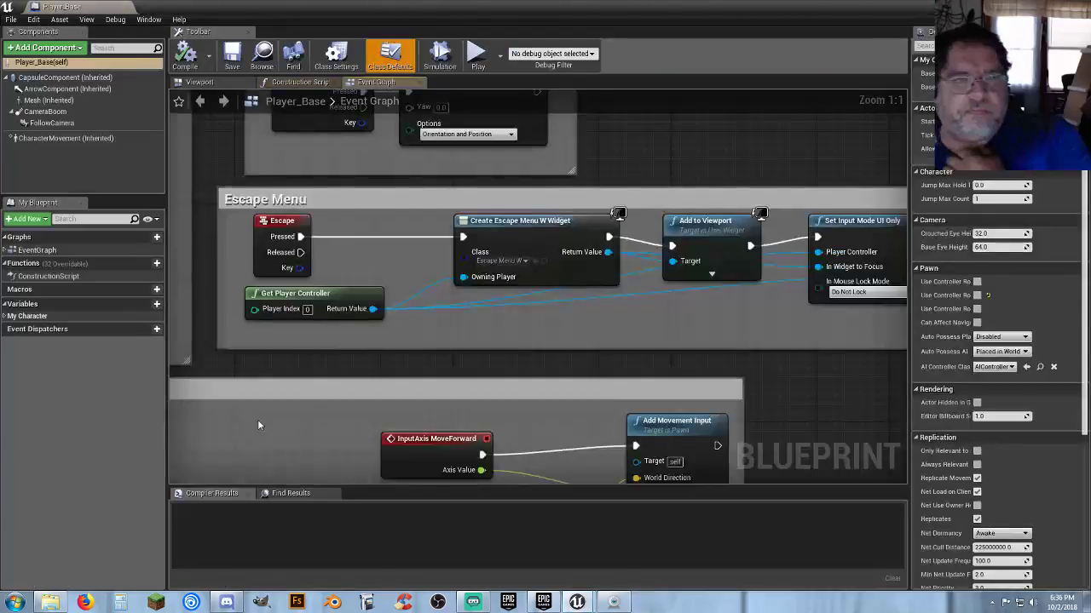
left_click(201, 81)
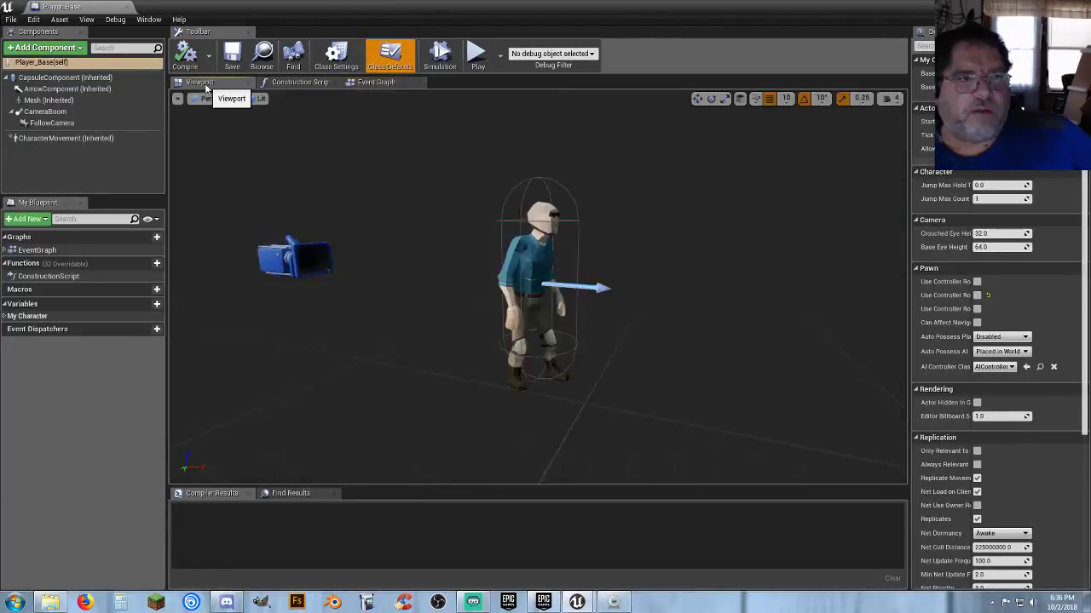
Step: Set the Capsule Radius of Player_Base's CapsuleComponent to 36.0 and compile the blueprint
double_click(64, 78)
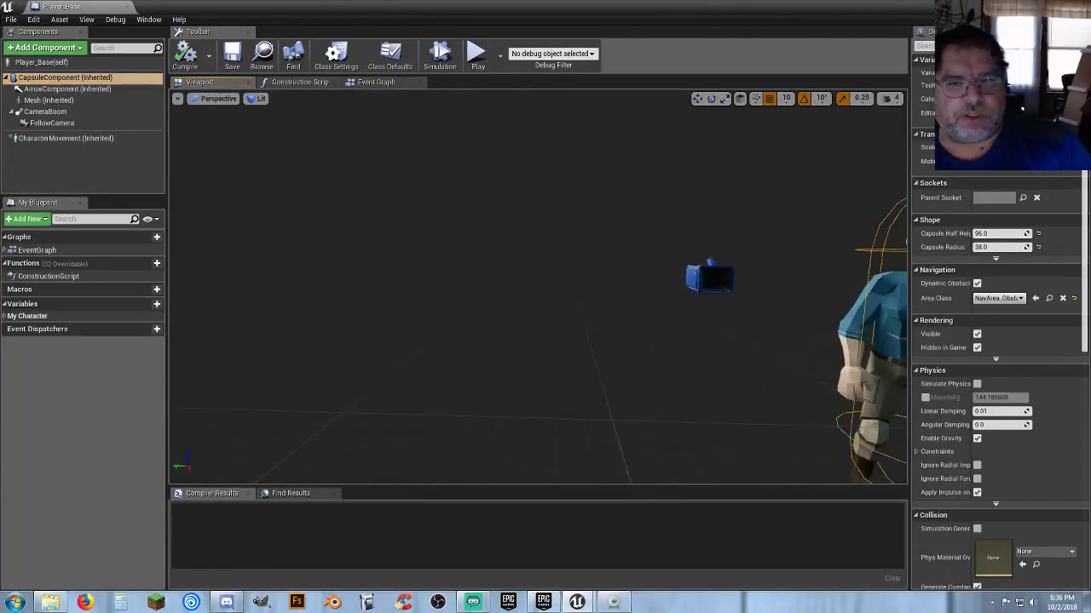
right_click_drag(537, 290, 551, 307)
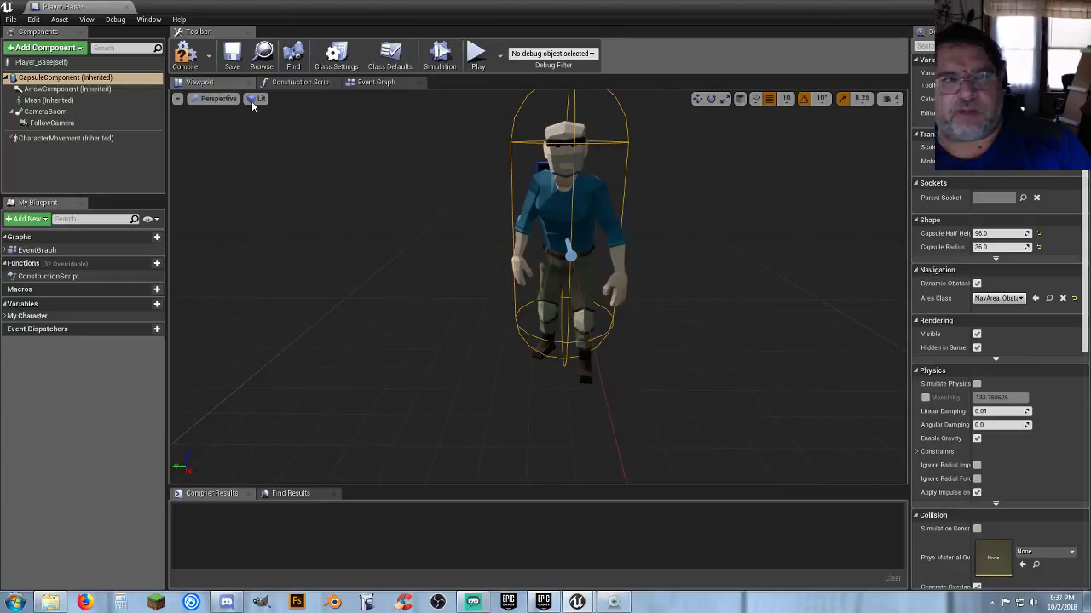
left_click(207, 63)
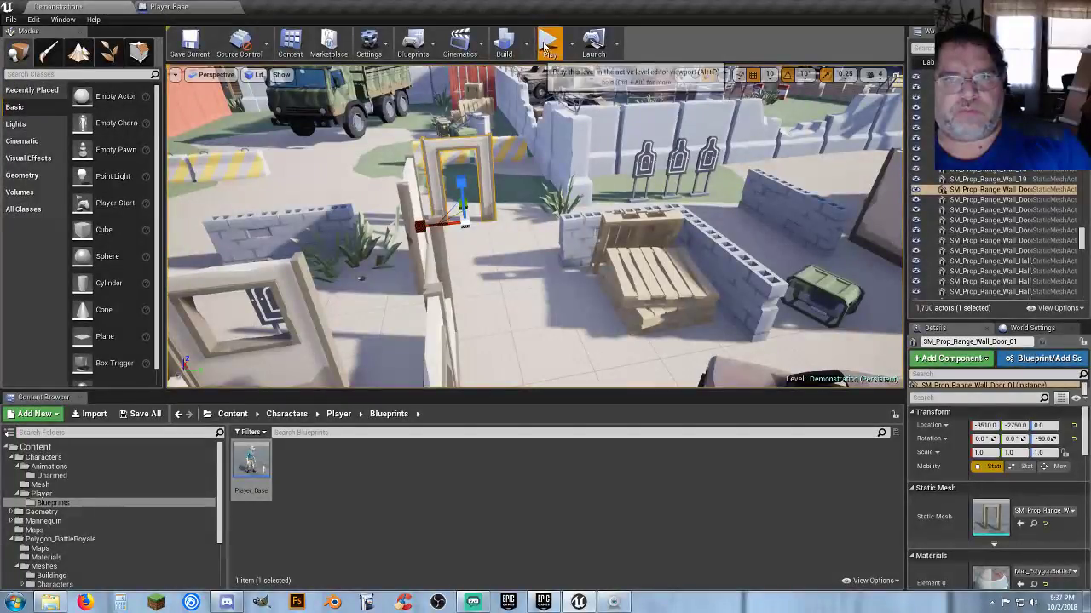
Step: Play-test the level, run the character to the freestanding range doorway, test whether it fits through, and stop
left_click(546, 47)
key("w")
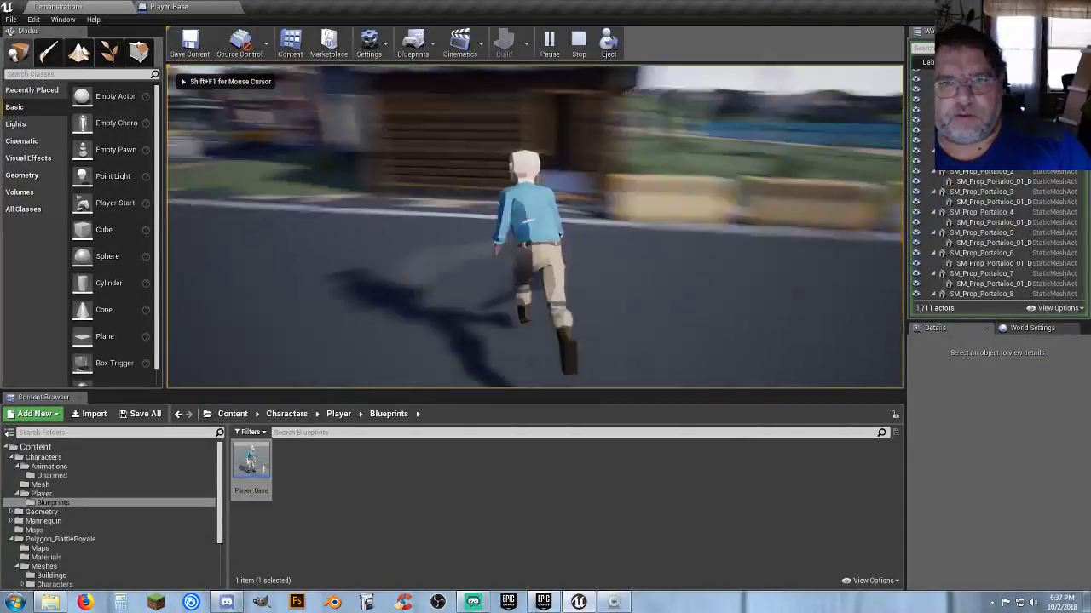
key("w")
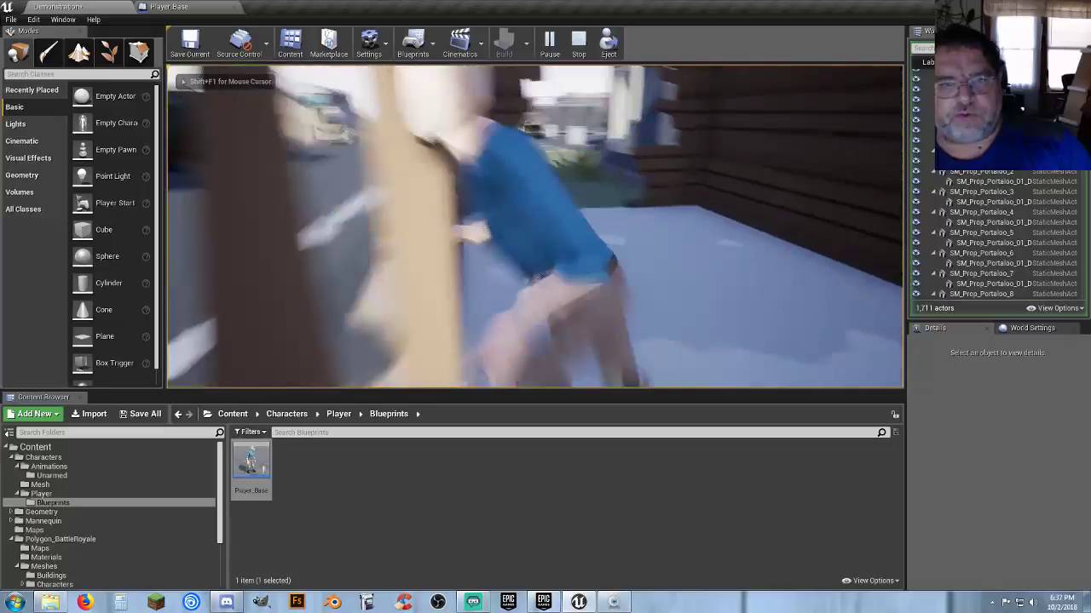
key("w")
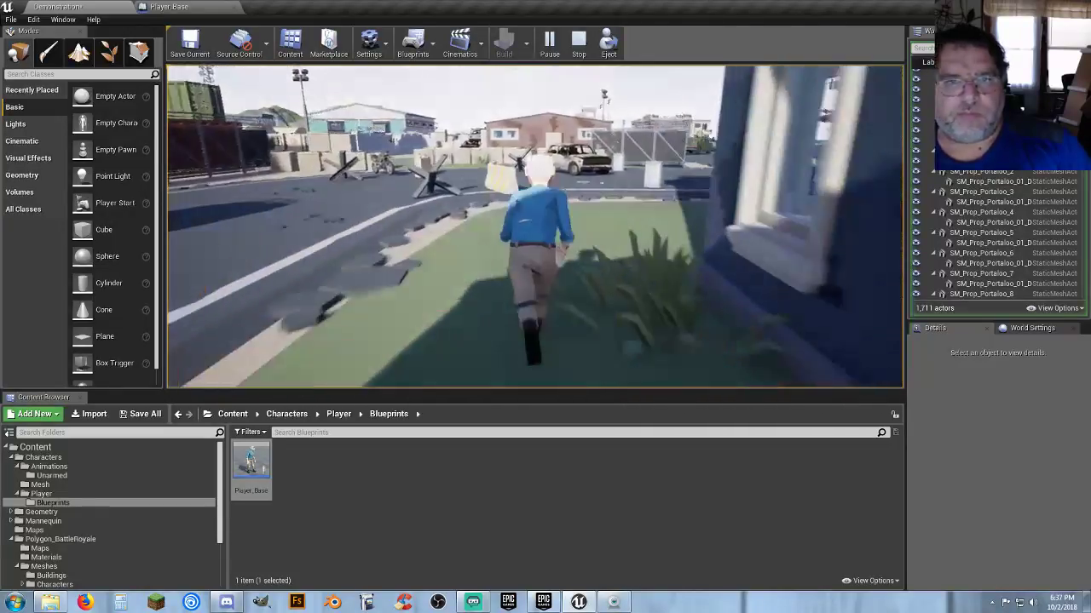
key("w")
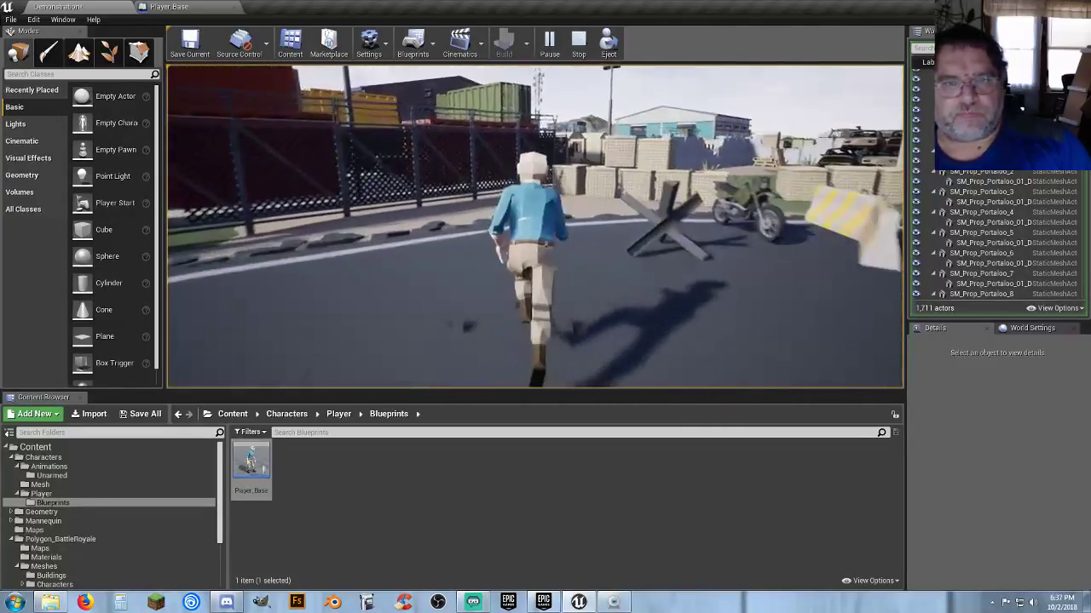
key("w")
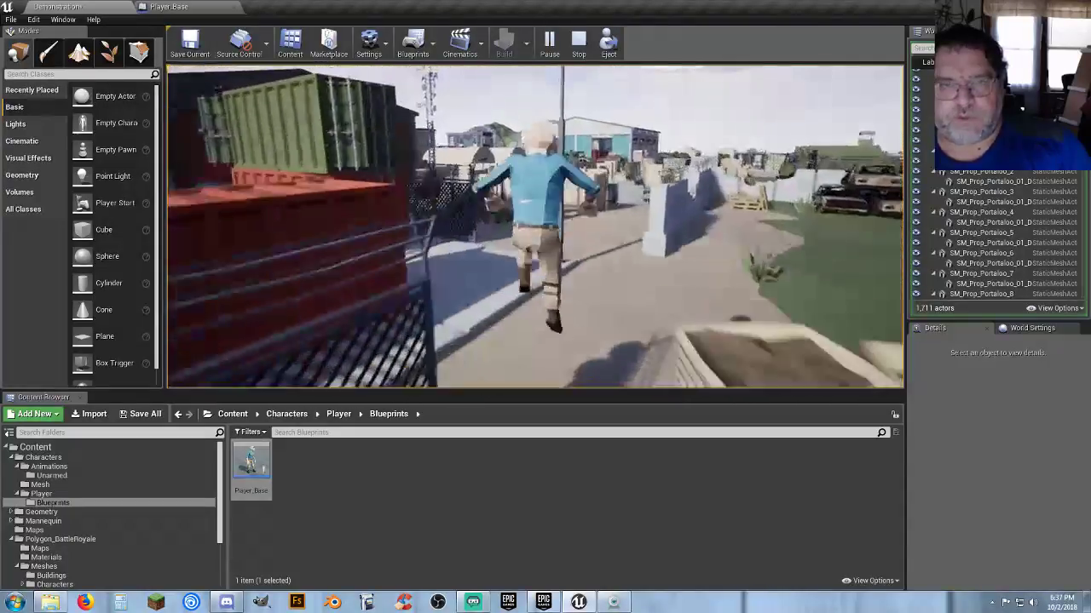
key("w")
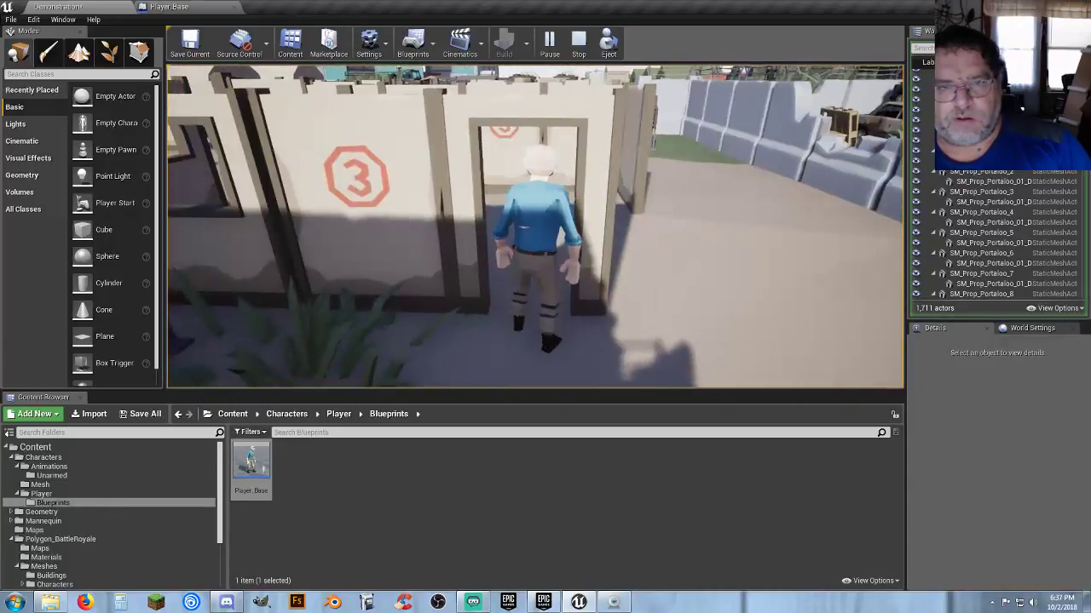
key("w")
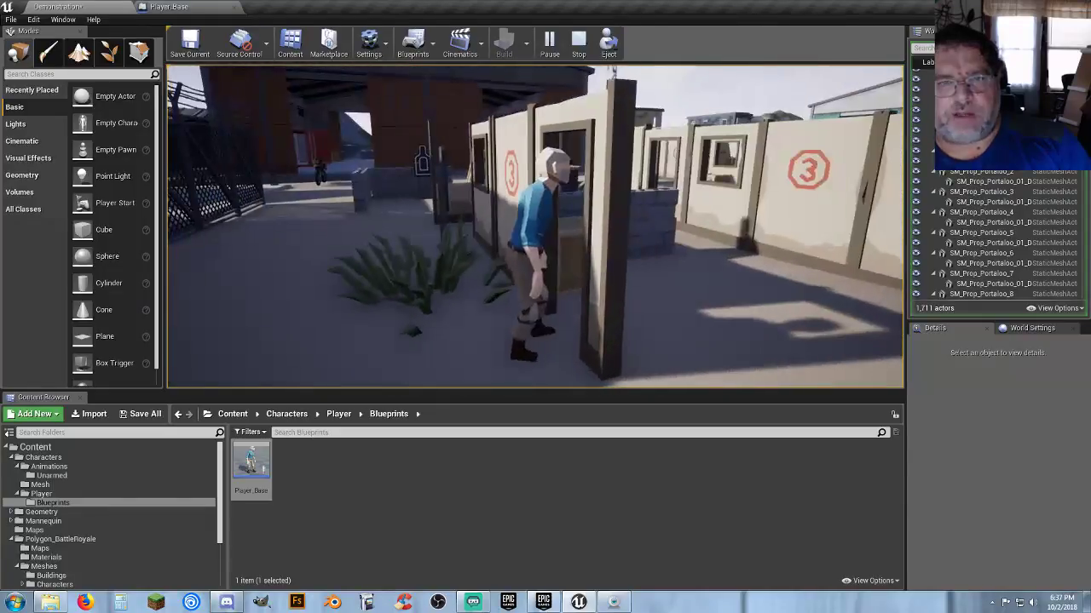
key("d")
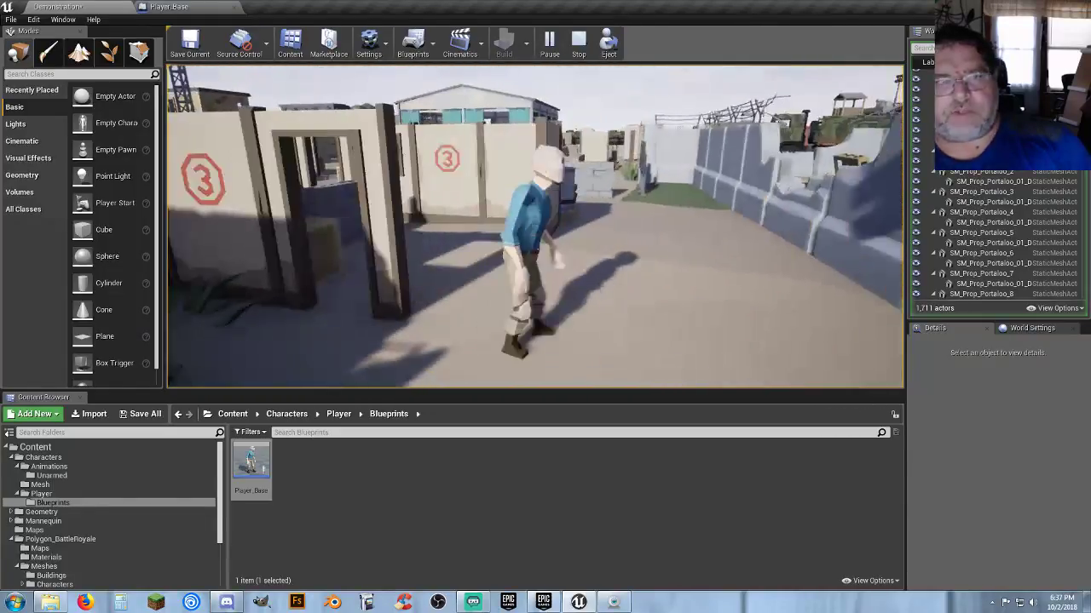
key("Escape")
Step: Examine how the capsule encloses the character's body and feet in the Player_Base blueprint's 3D preview
left_click(205, 10)
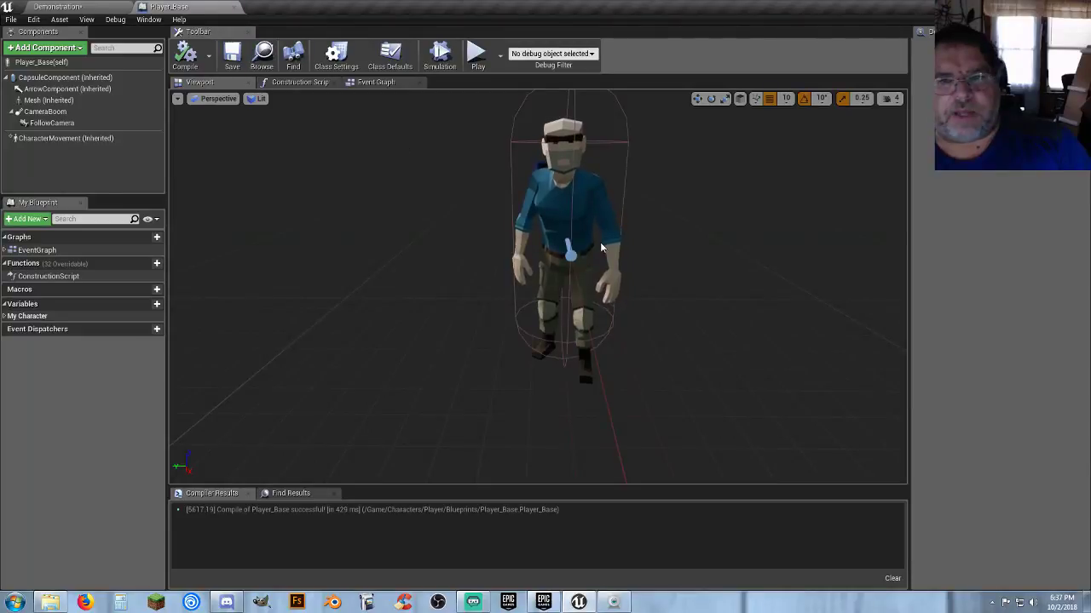
key("a")
right_click_drag(602, 247, 653, 228)
key("s")
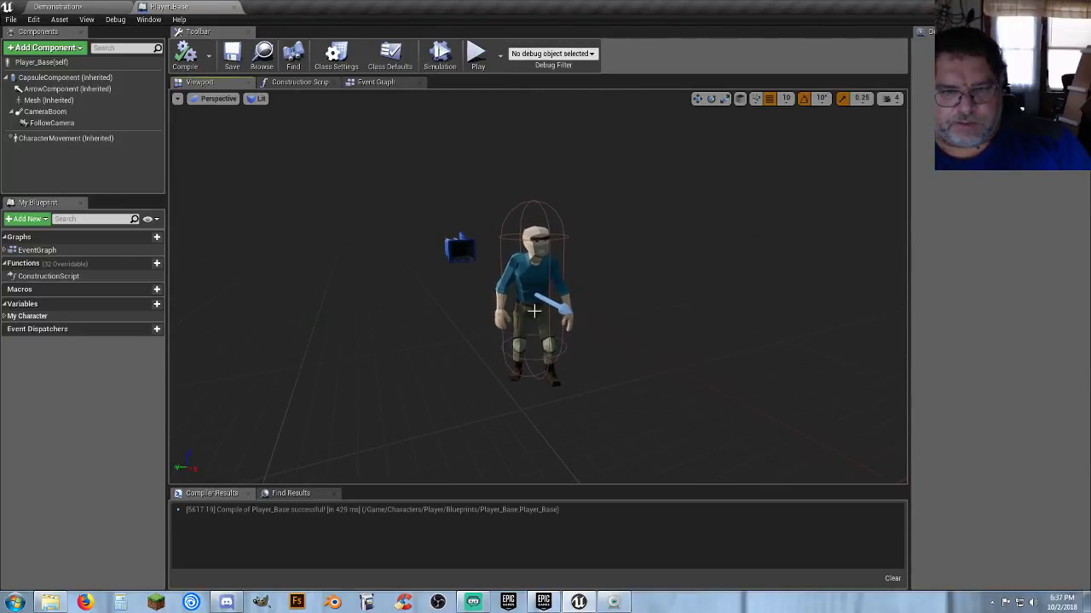
mouse_move(553, 342)
left_mouse_down()
mouse_move(553, 315)
mouse_move(553, 336)
left_mouse_up()
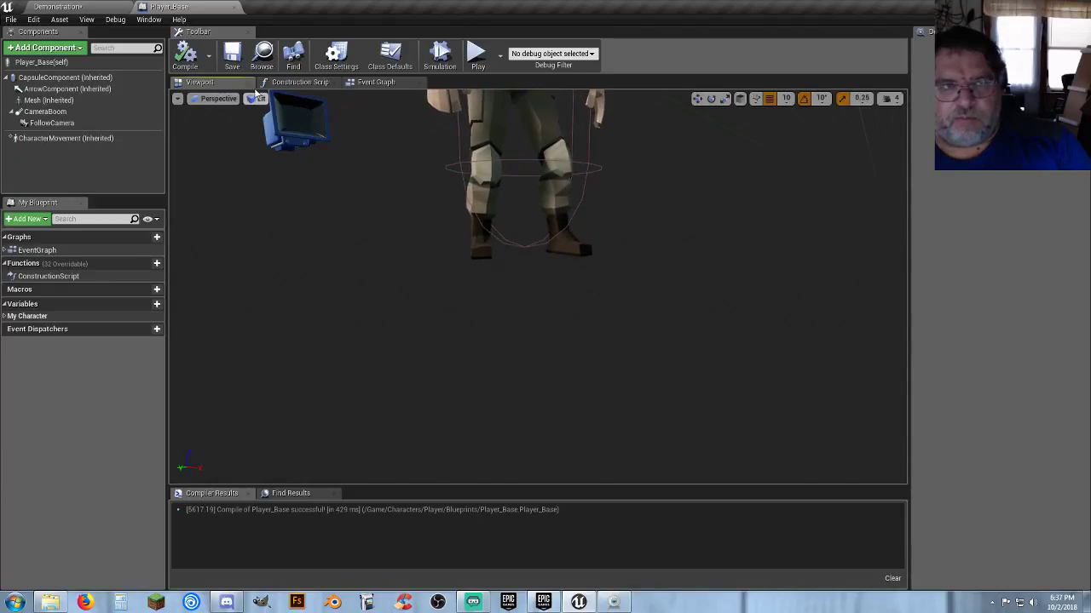
Step: Play-test the Demonstration level near the start to check how the character's feet meet the road, and stop
left_click(85, 7)
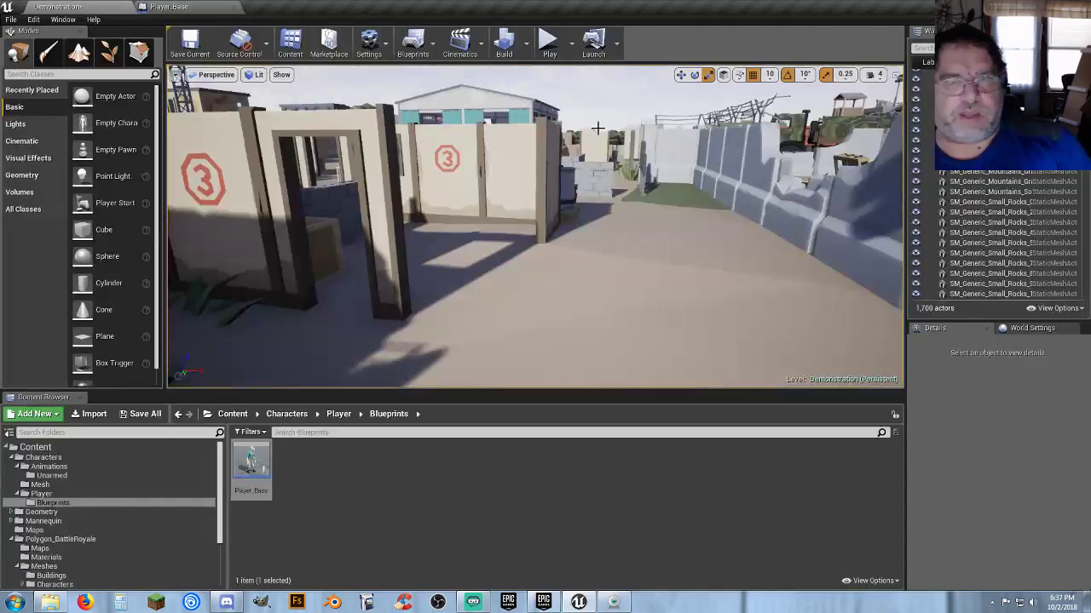
left_click(550, 47)
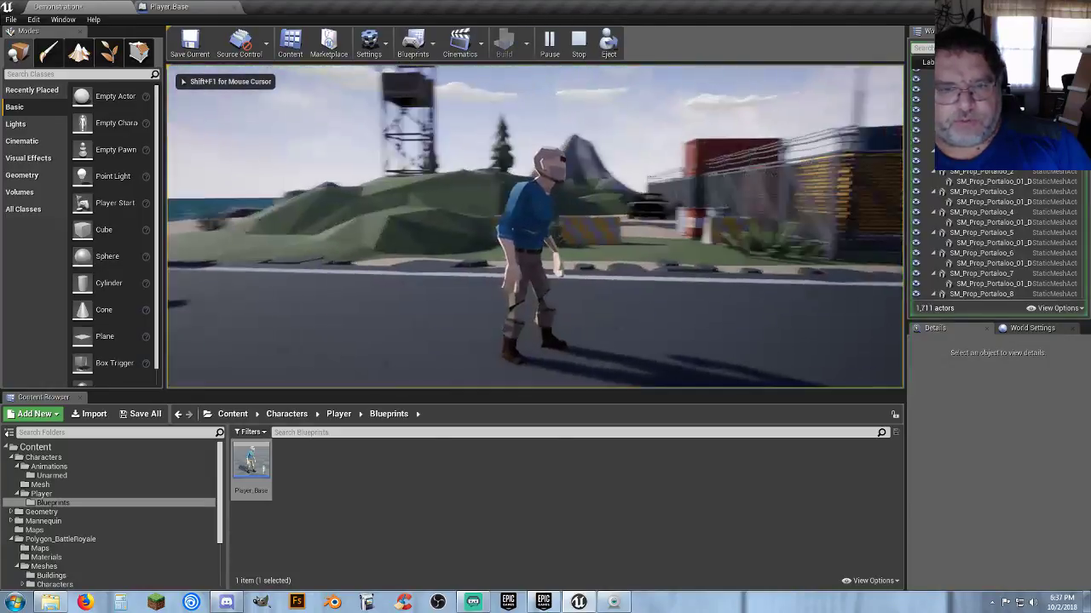
key("w")
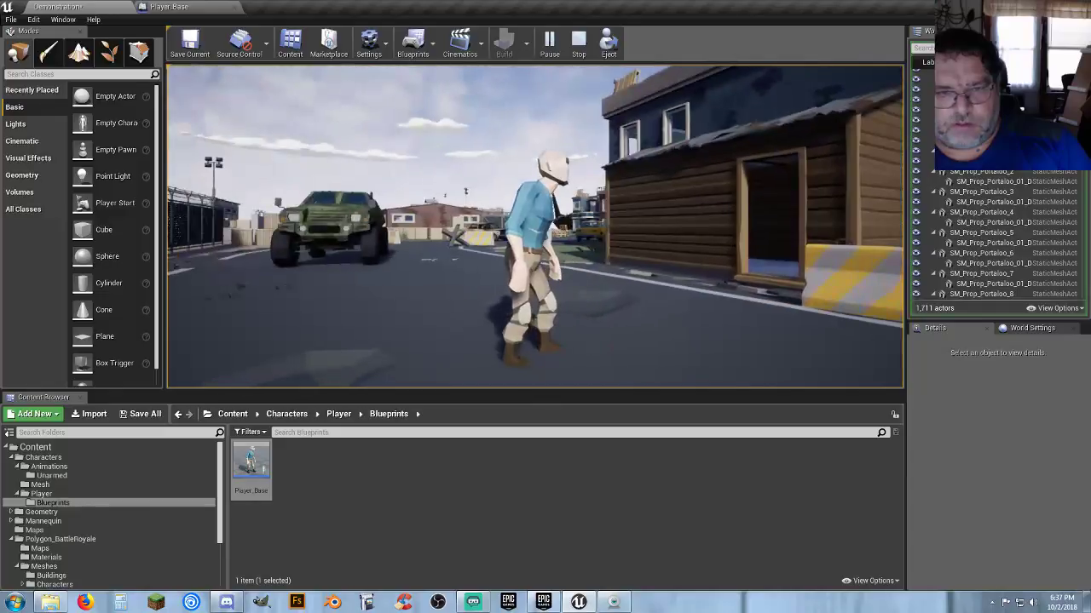
key("w")
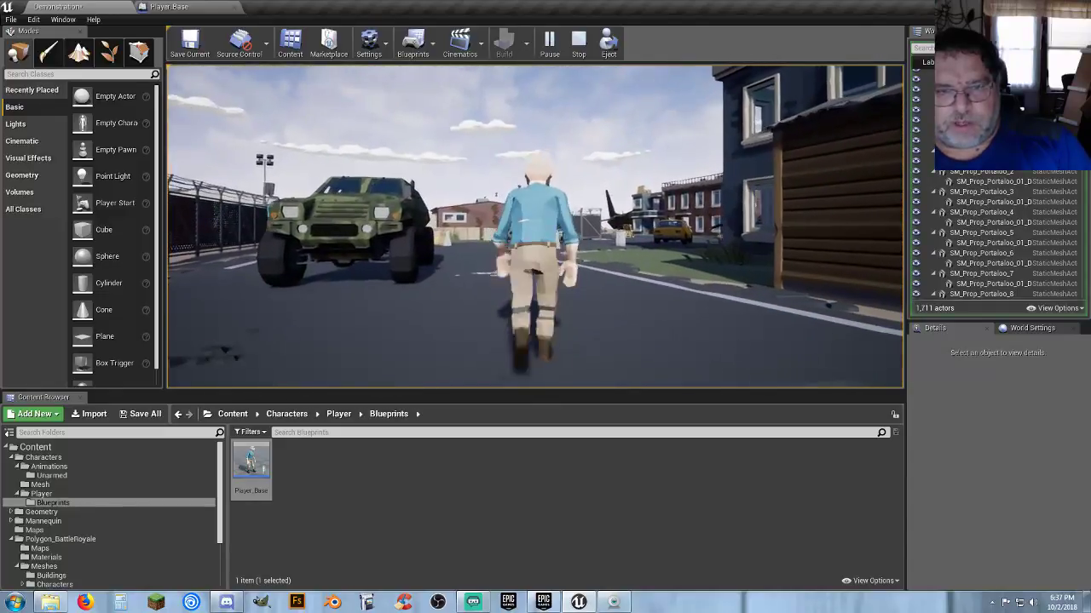
key("Escape")
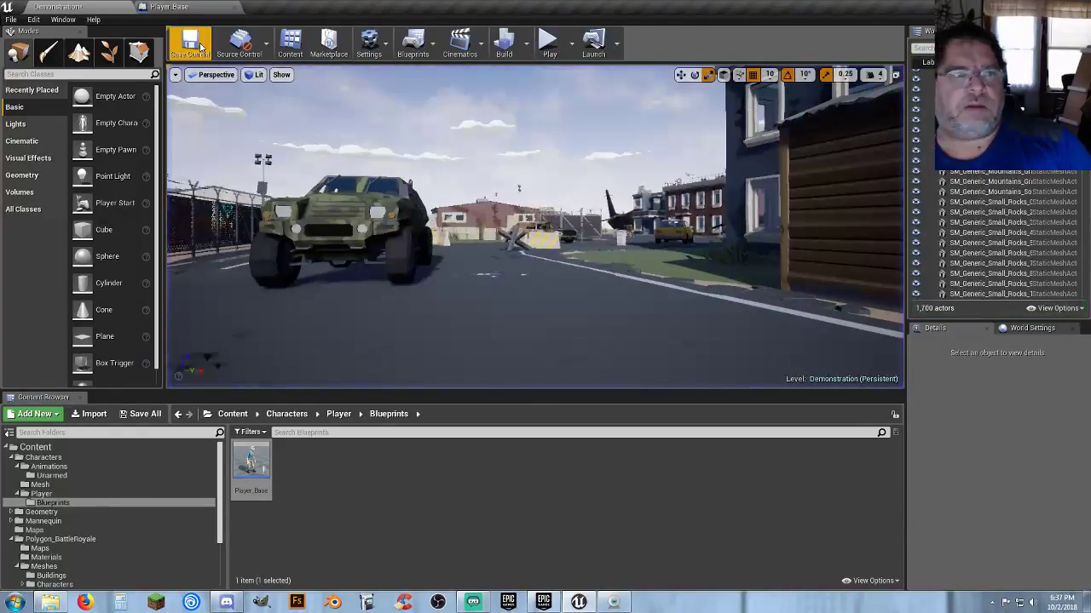
Step: Set the Capsule Half Height of Player_Base's CapsuleComponent to 92.0 and compile the blueprint
left_click(201, 8)
mouse_move(536, 290)
right_mouse_down()
mouse_move(535, 201)
mouse_move(537, 273)
right_mouse_up()
key("w")
key("s")
right_click_drag(400, 209, 399, 195)
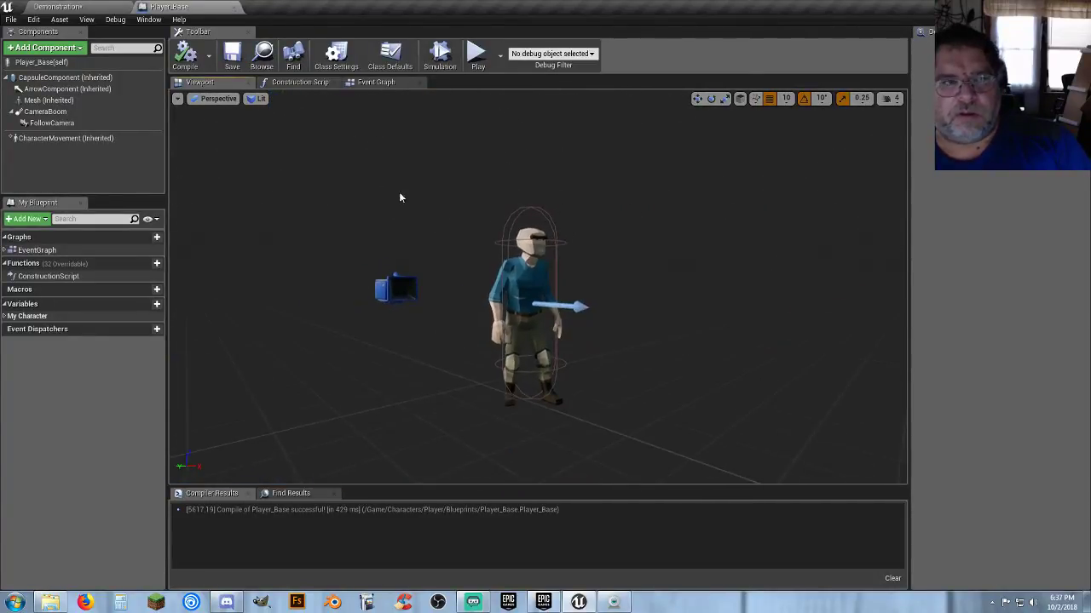
left_click(58, 77)
left_click(994, 232)
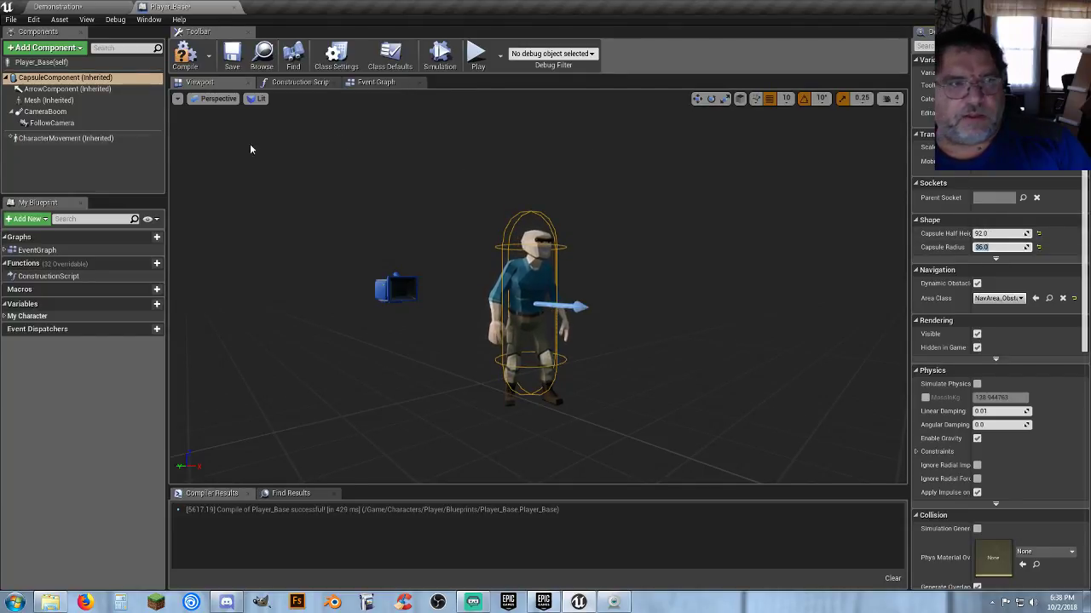
left_click(697, 99)
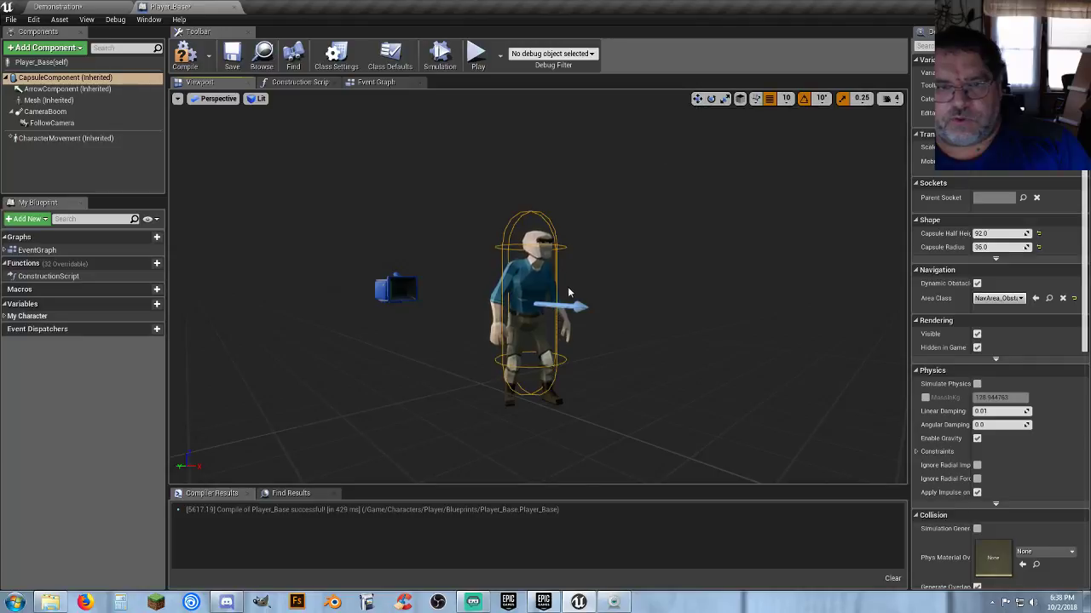
left_click_drag(569, 292, 567, 252)
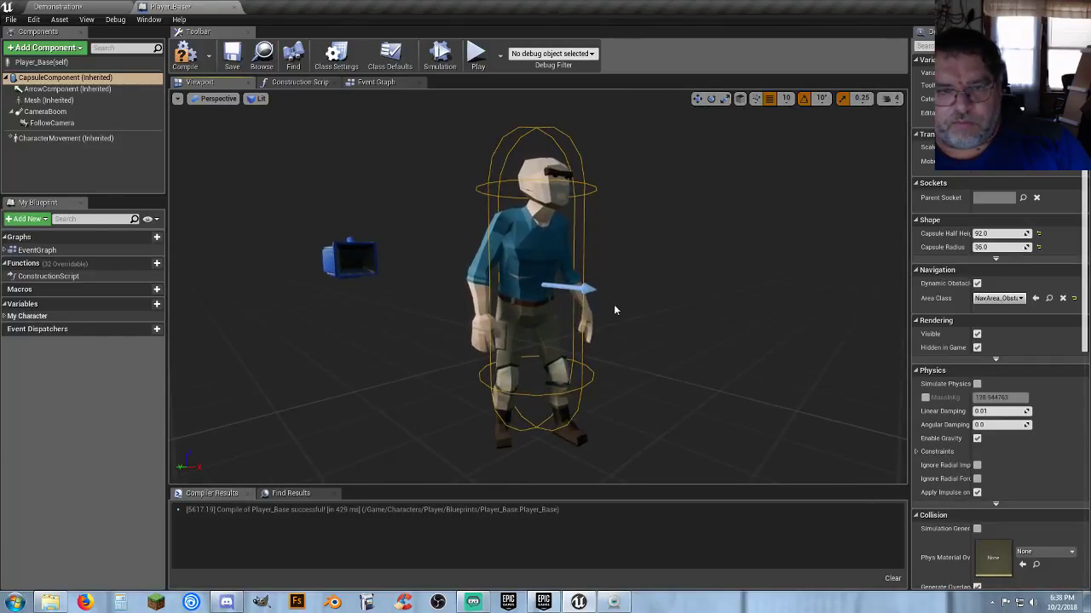
left_click_drag(609, 305, 601, 338)
left_click(188, 56)
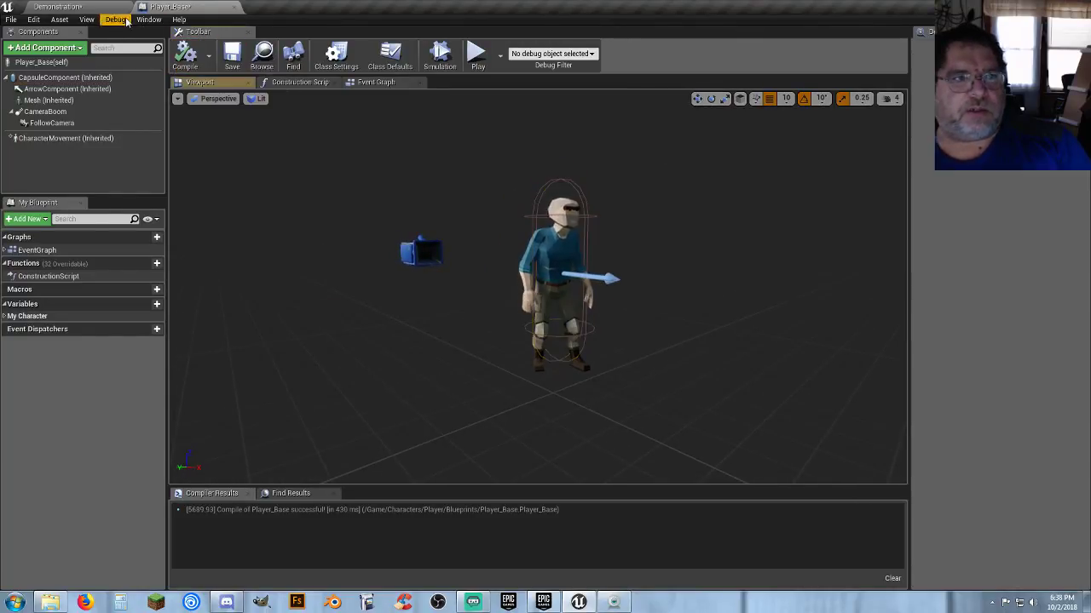
Step: Play-test the level with the resized capsule, walk the character briefly on the road to check its footing, and stop
left_click(113, 8)
left_click(550, 45)
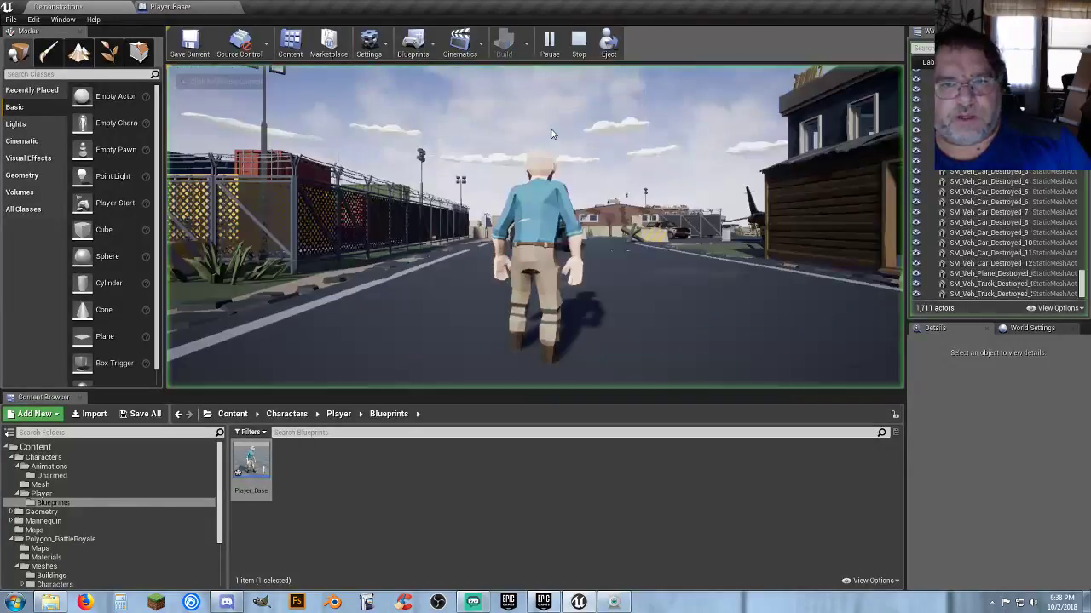
left_click(558, 219)
key("w")
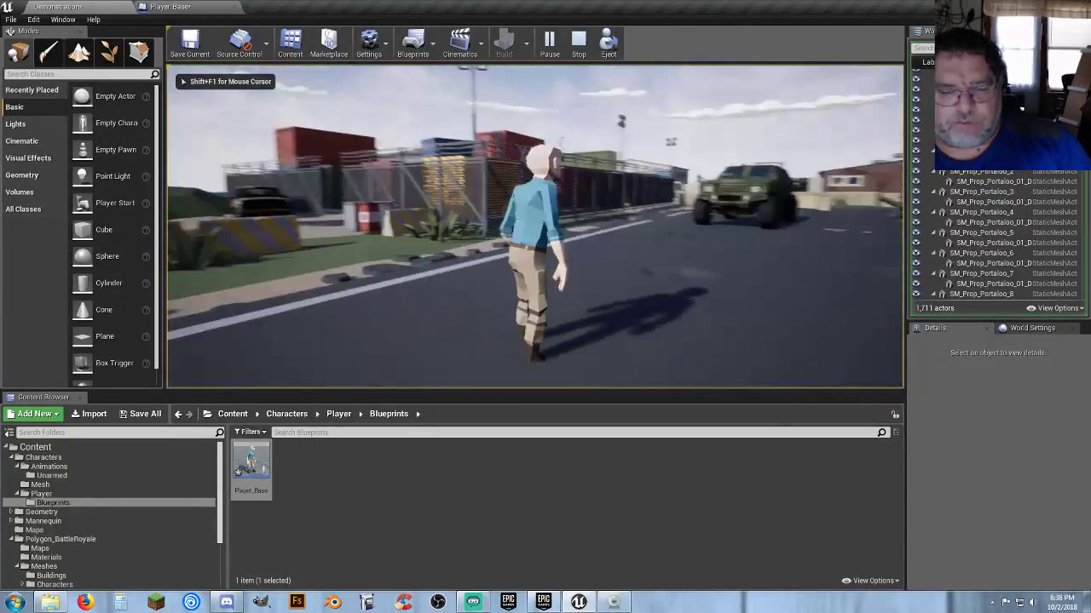
key("Escape")
Step: Raise Player_Base's Mesh component by one 10-unit grid step inside the capsule and compile the blueprint
left_click(202, 8)
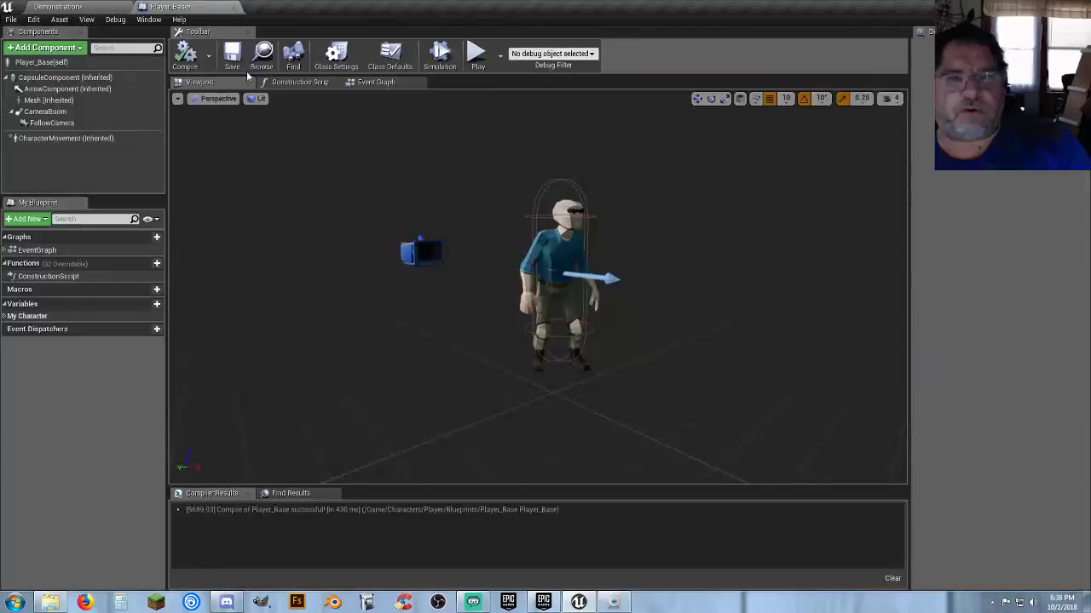
left_click(561, 248)
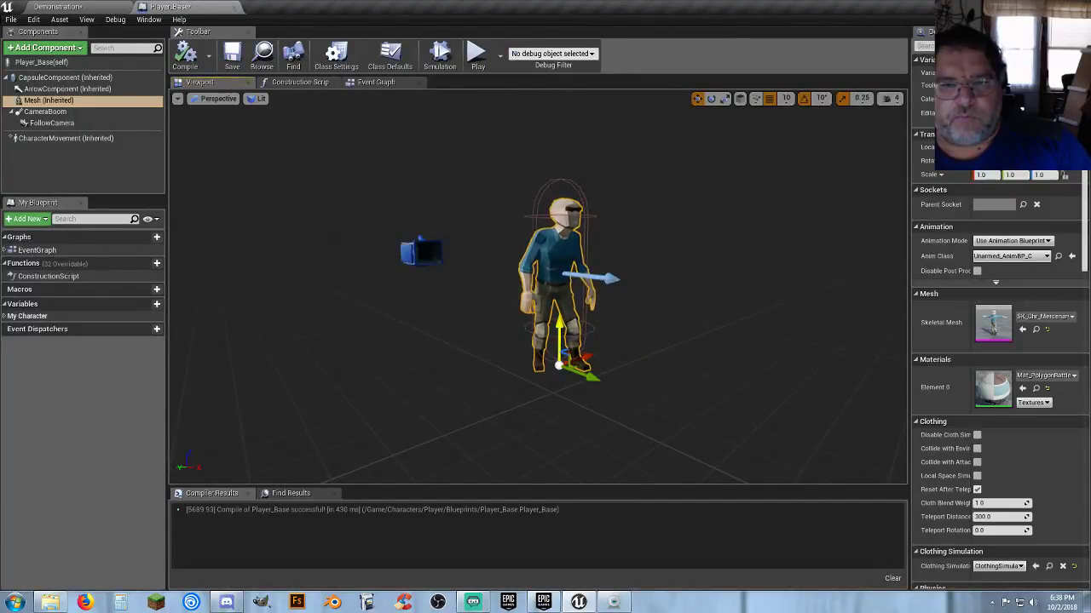
left_click_drag(565, 324, 565, 322)
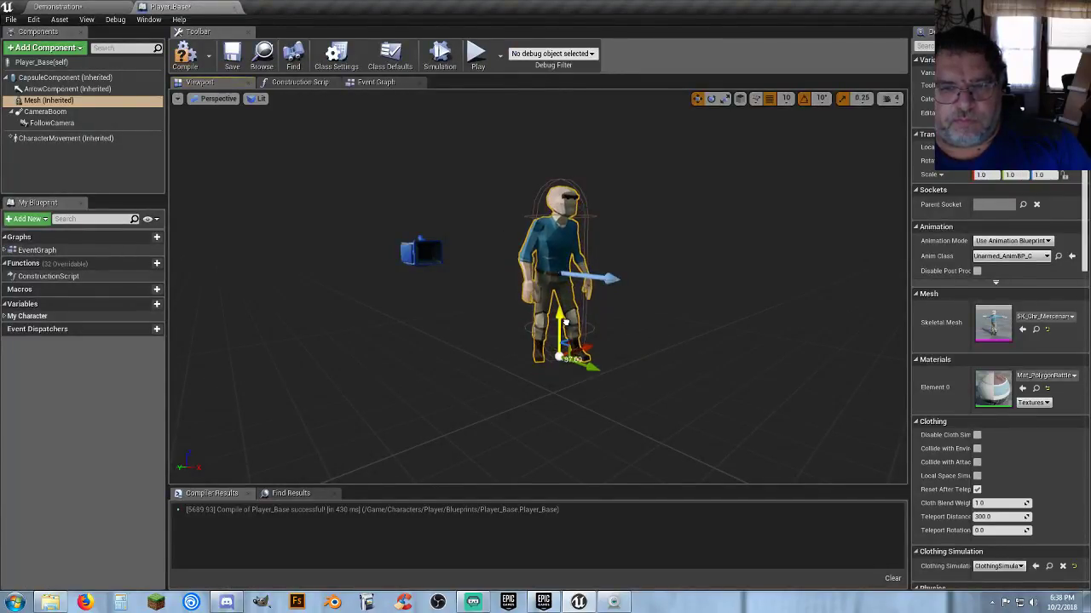
right_click_drag(633, 298, 664, 331)
key("w")
key("s")
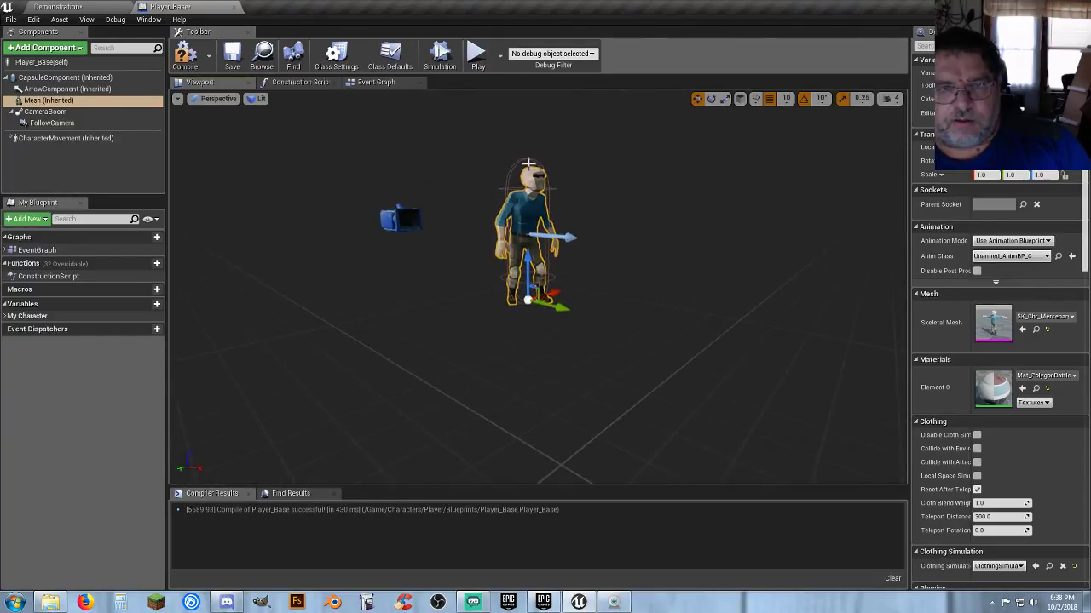
key("w")
right_click_drag(569, 180, 562, 150)
key("s")
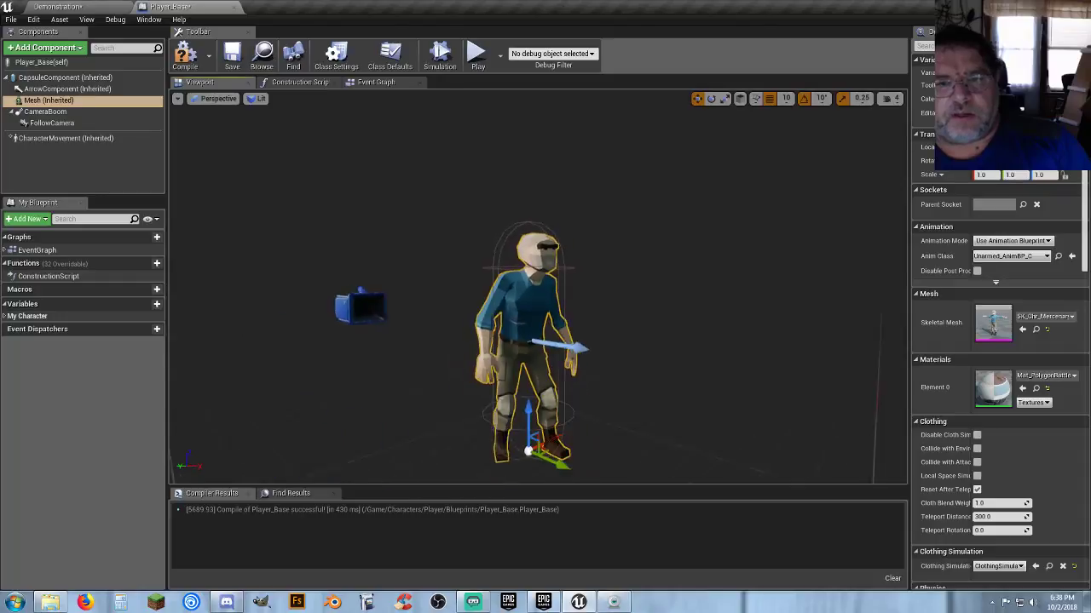
left_click(185, 55)
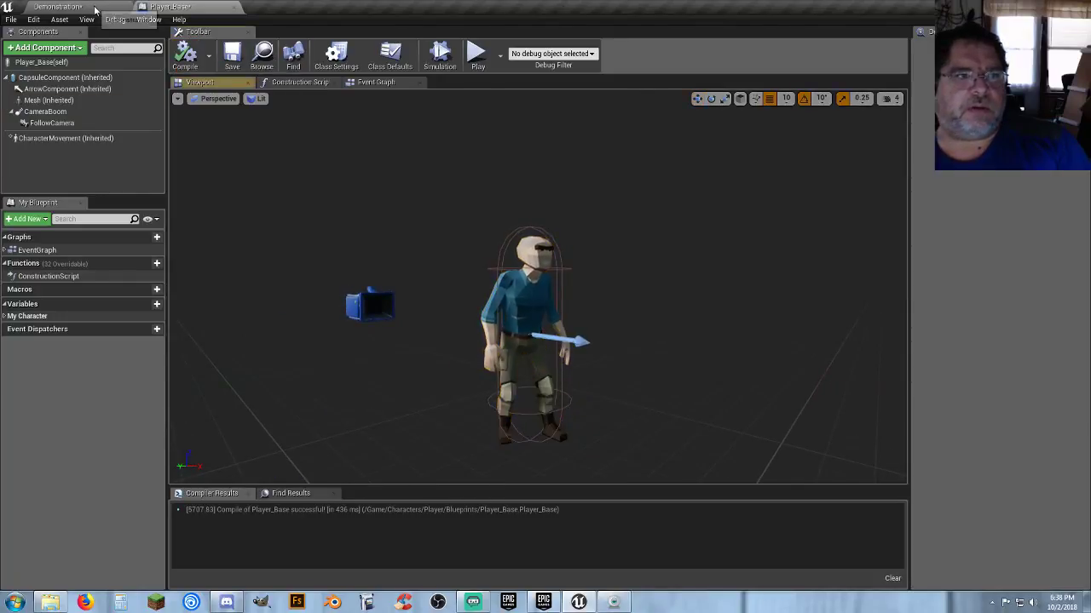
Step: Play-test the level to check the raised character's foot height above the road, and stop
left_click(95, 9)
left_click(549, 45)
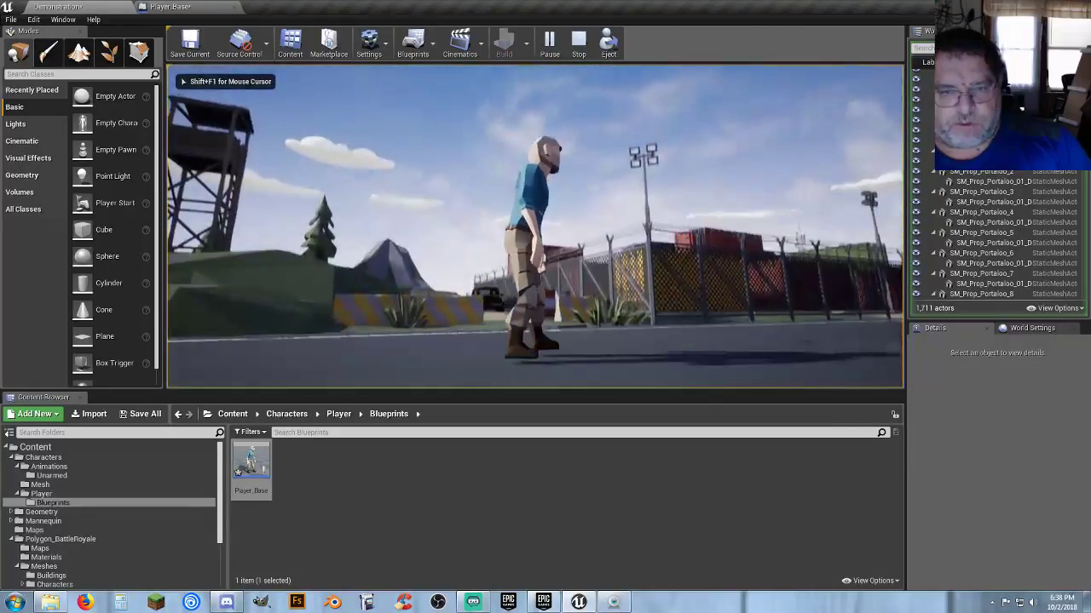
key("Escape")
Step: Lower Player_Base's Mesh component slightly inside the capsule and compile the blueprint
left_click(170, 7)
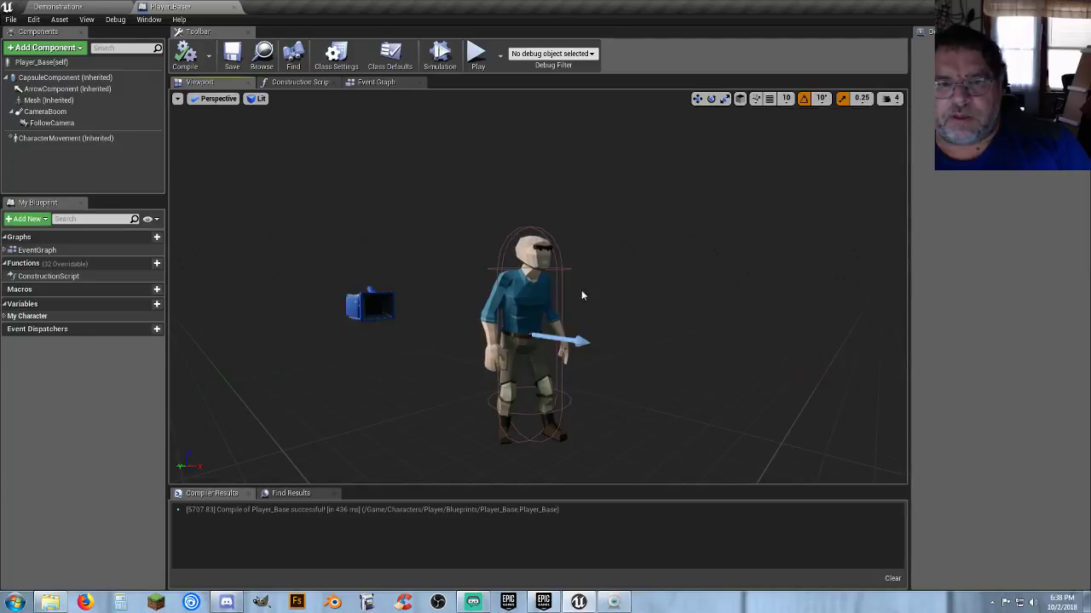
left_click(535, 278)
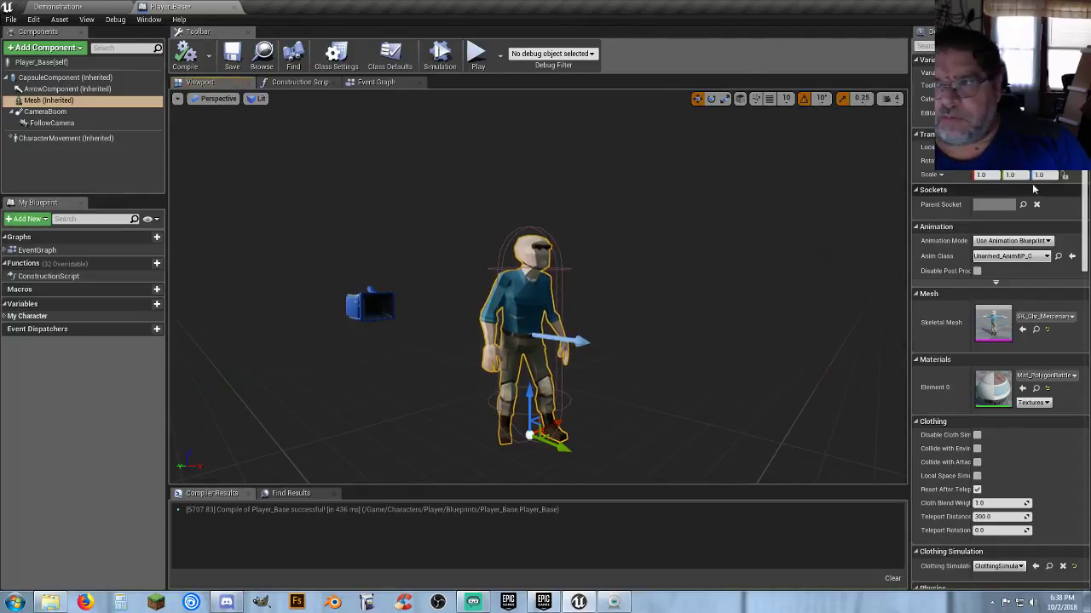
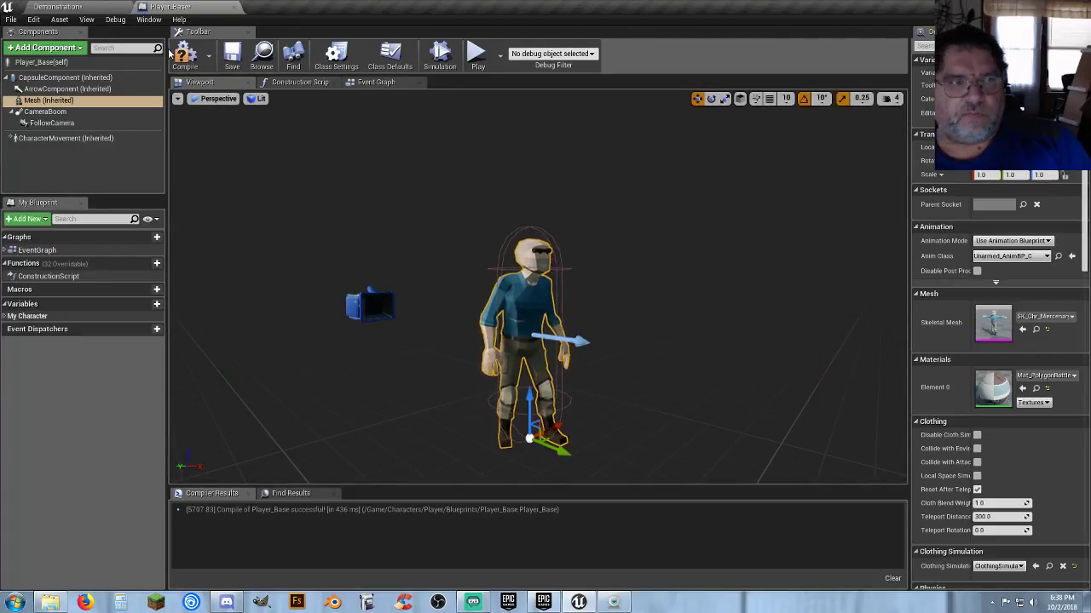
Step: Play-test the Demonstration level, check the character's footing on the road, walk to the number 3 range doorway, and stop
left_click(85, 7)
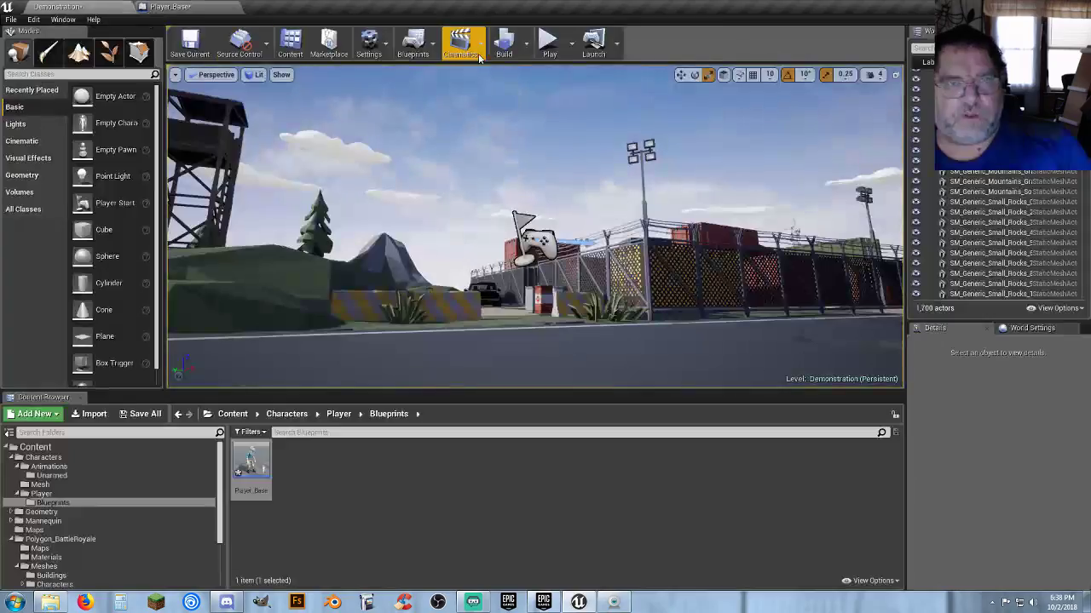
left_click(550, 44)
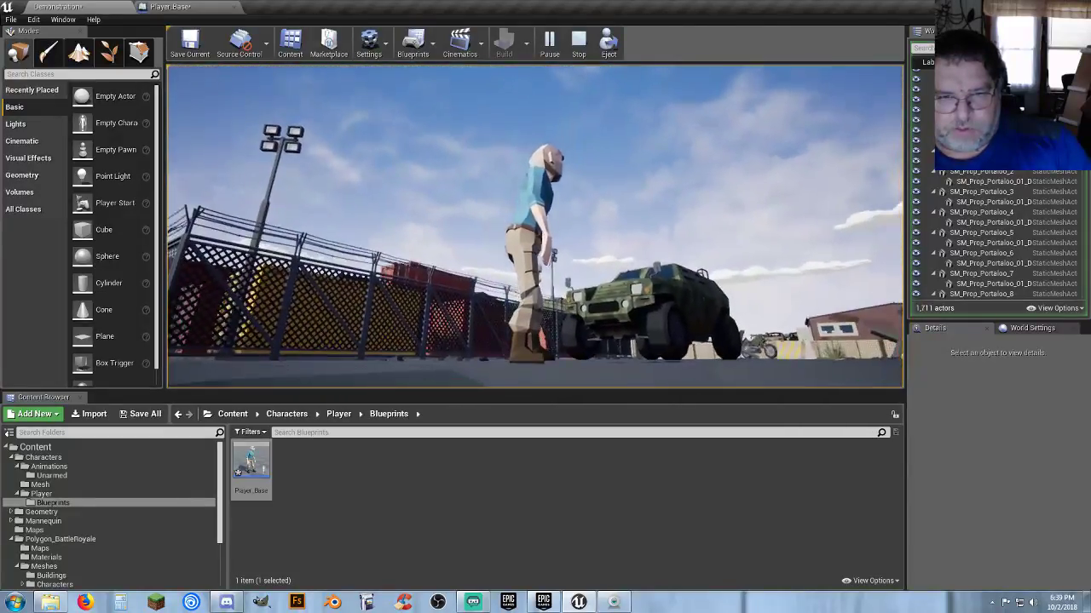
key("w")
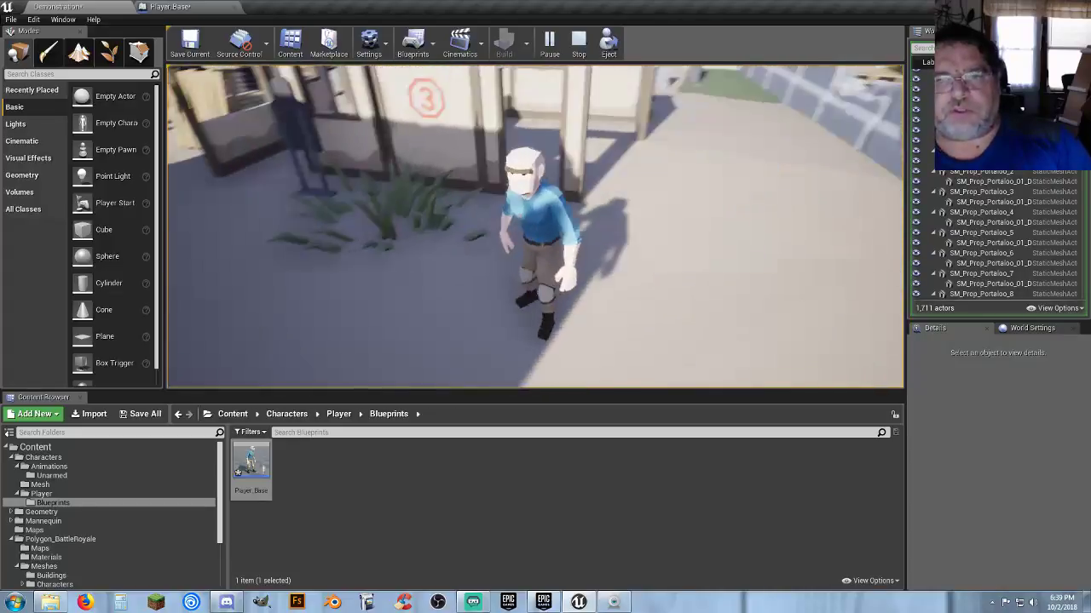
key("Escape")
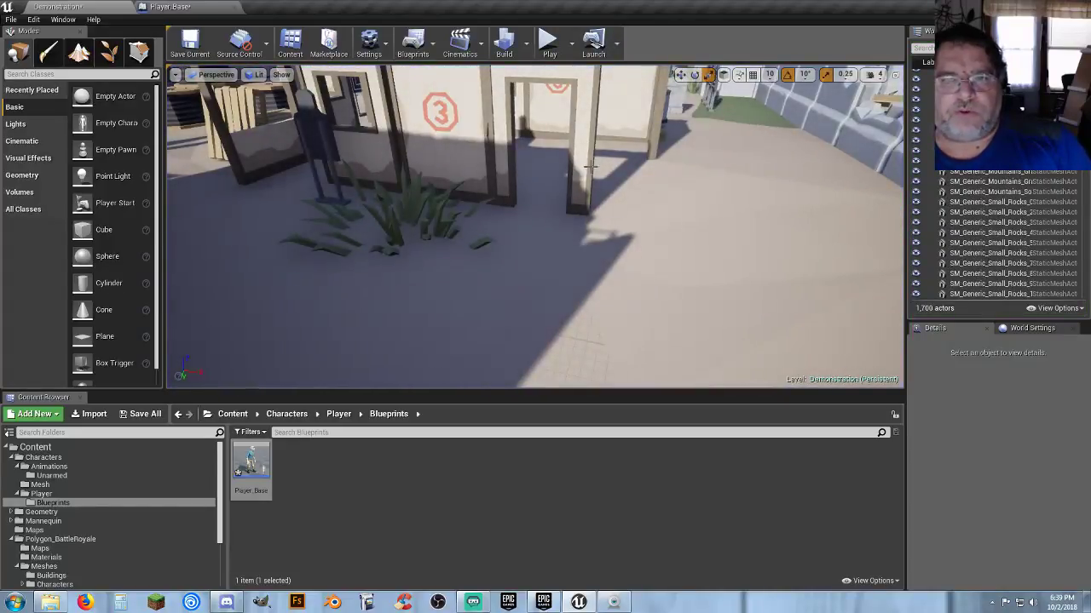
Step: Open the doorway wall's static mesh SM_Prop_Range_Wall_Door_01 from the level and inspect its simple collision around the opening
left_click(590, 167)
left_click(1034, 523)
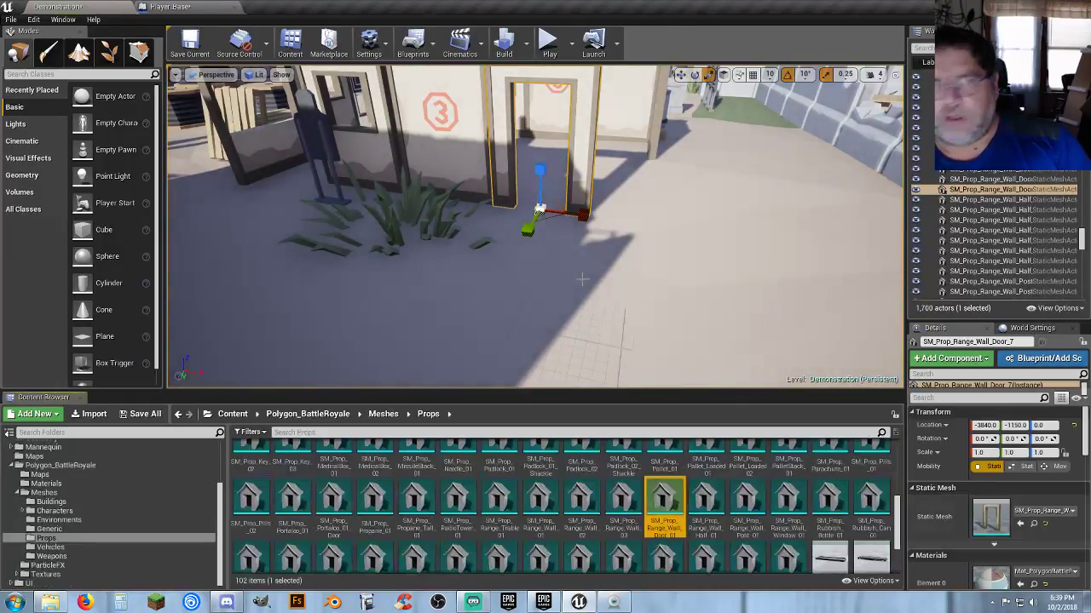
double_click(663, 502)
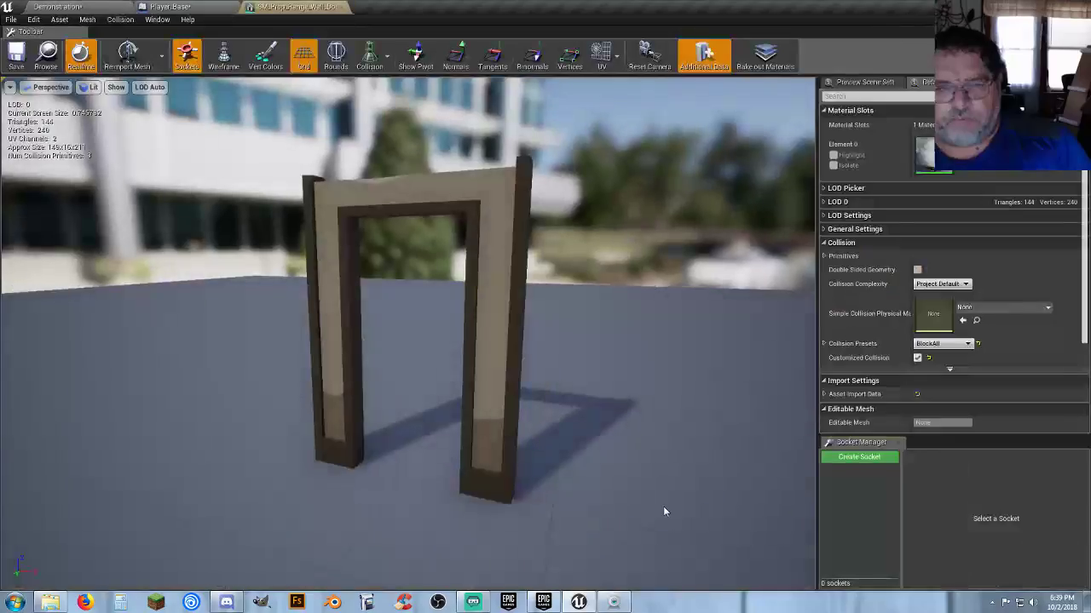
left_click(391, 60)
left_click(383, 85)
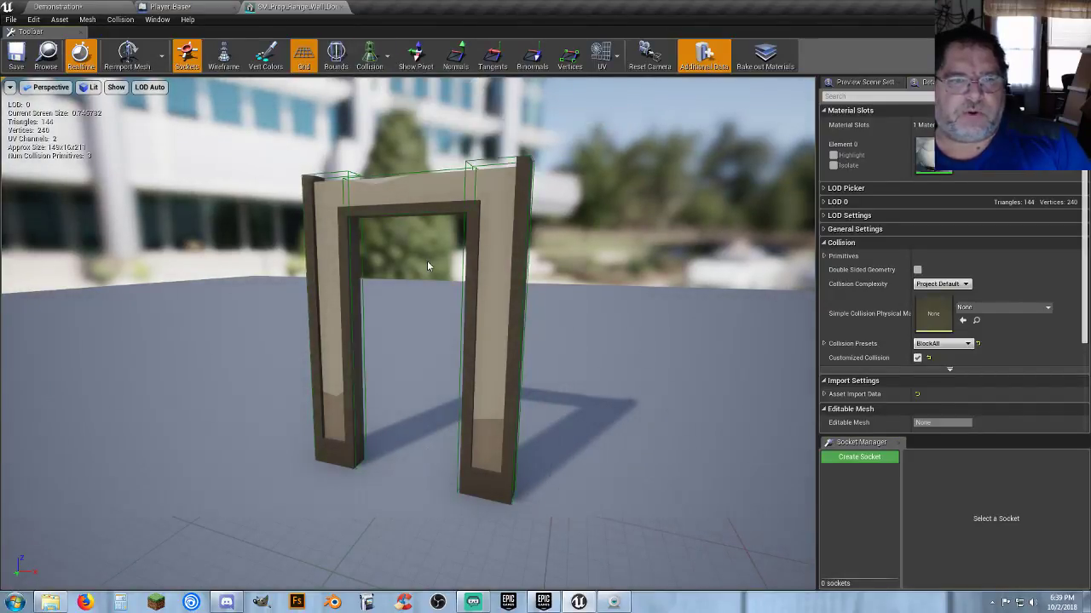
key("a")
right_click_drag(463, 430, 536, 438)
key("d")
key("w")
mouse_move(430, 318)
right_mouse_down()
mouse_move(409, 317)
mouse_move(429, 318)
right_mouse_up()
key("s")
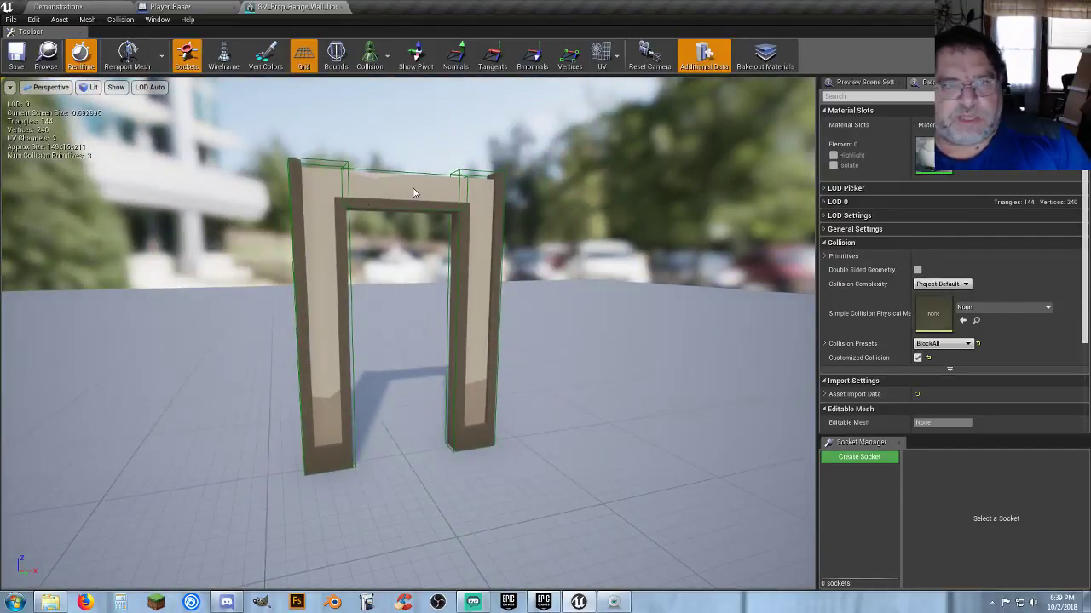
Step: Check the capsule's width around the character in Player_Base from the front, save the blueprint, and close it
left_click(166, 6)
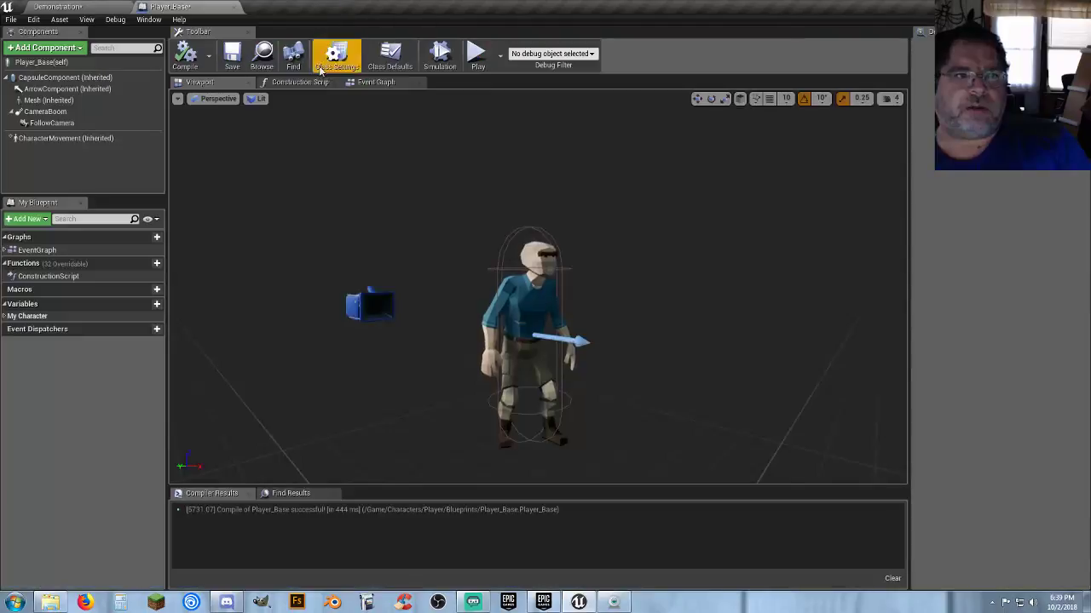
key("d")
right_click_drag(567, 315, 601, 312)
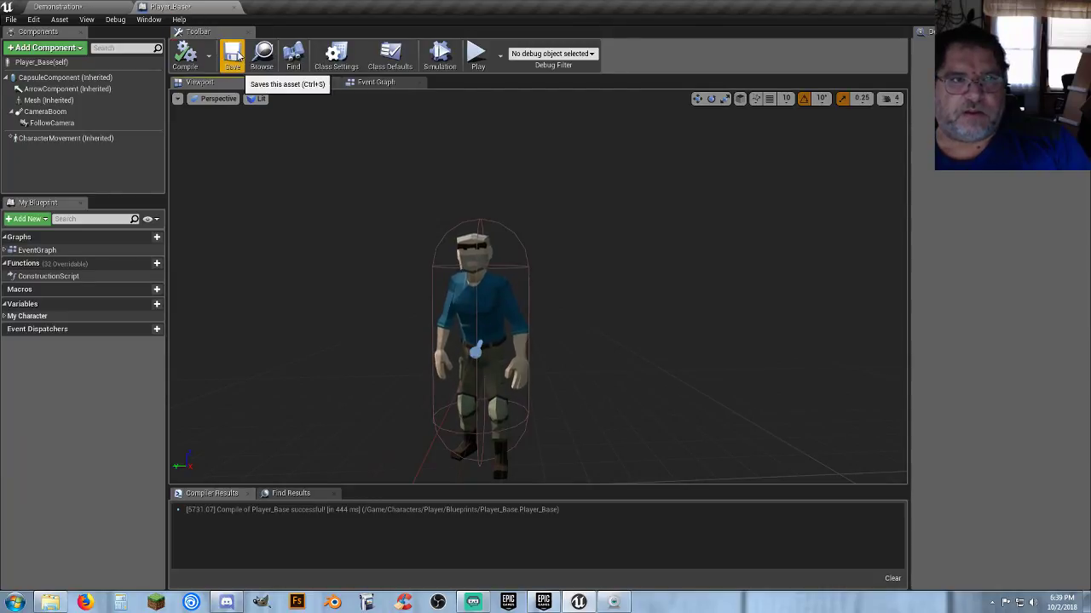
left_click(236, 6)
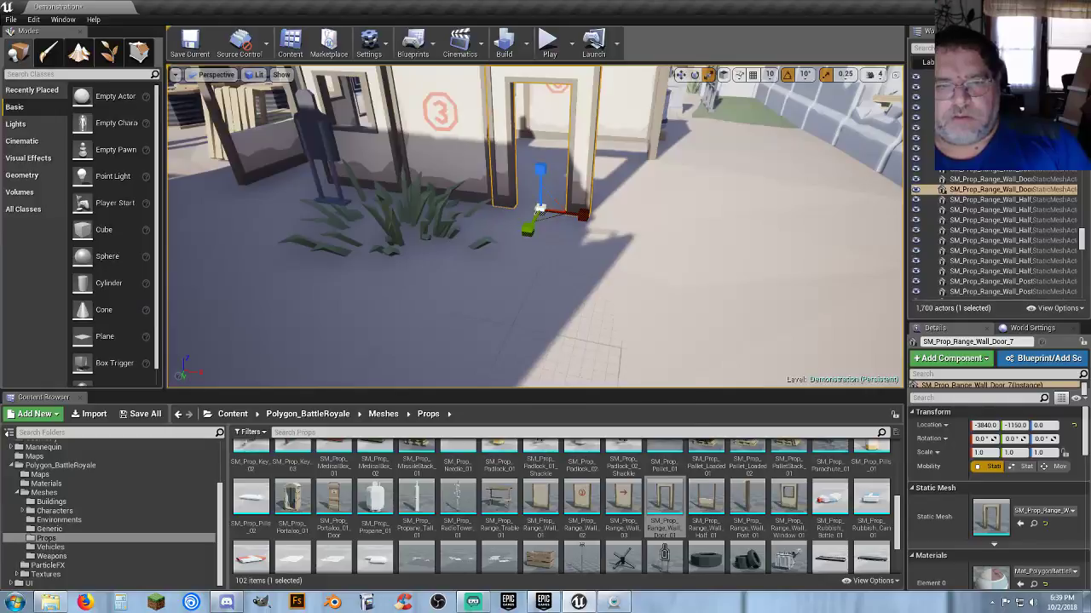
Step: Play the level from the doorway beside the number 3 panel and walk the character into the opening and back out
right_click(523, 144)
left_click(562, 555)
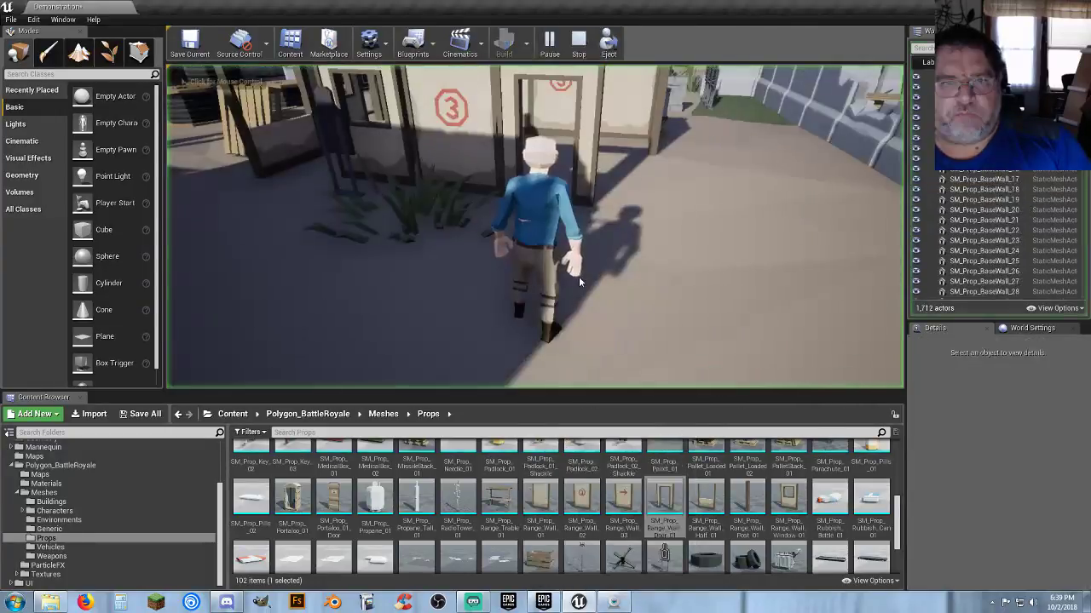
left_click(579, 276)
key("w")
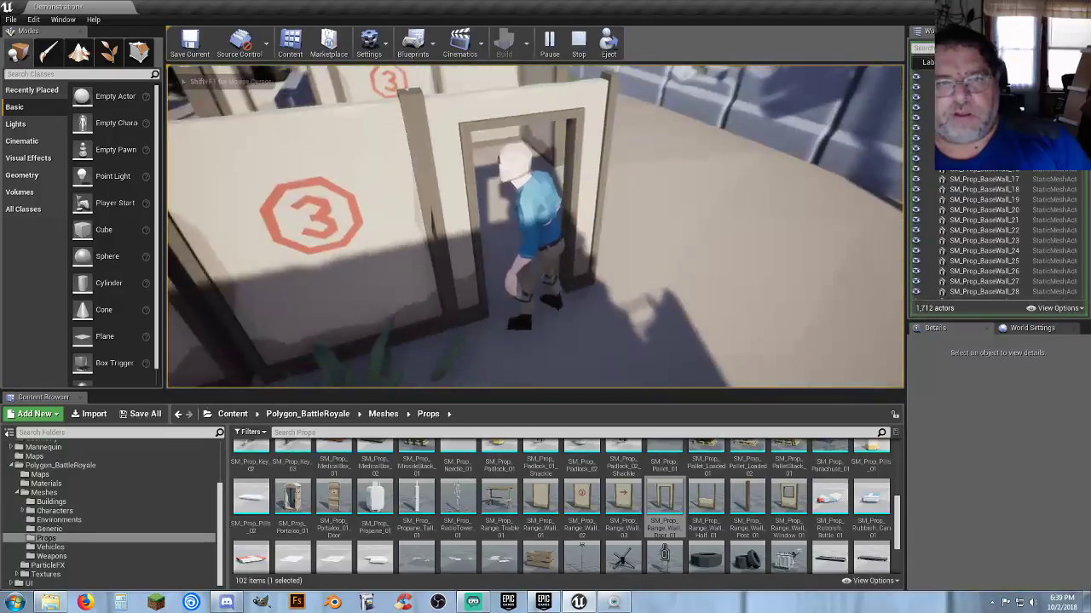
key("d")
key("s")
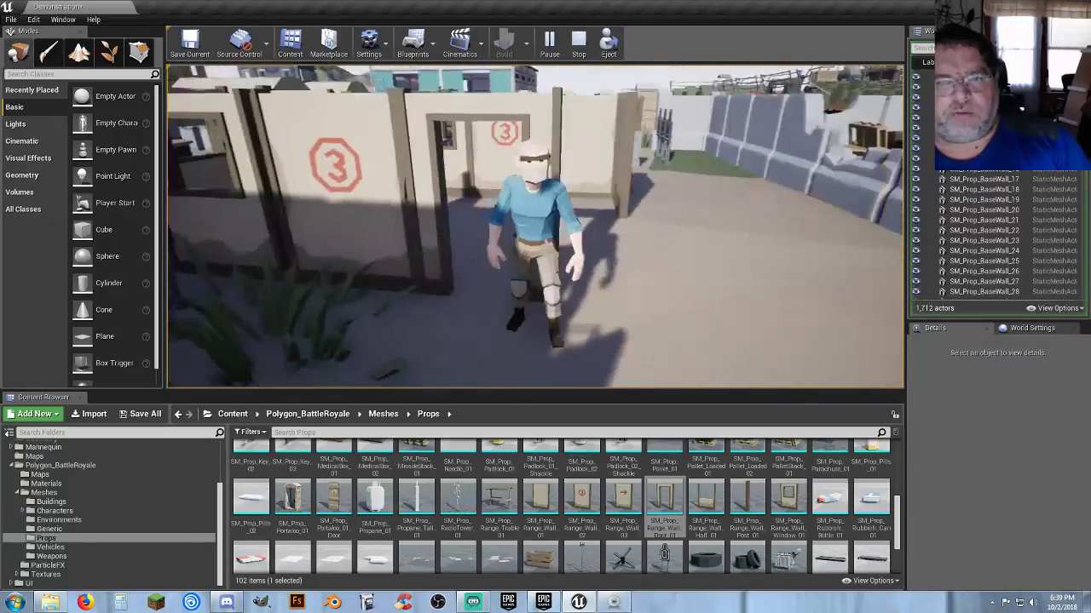
key("d")
key("s")
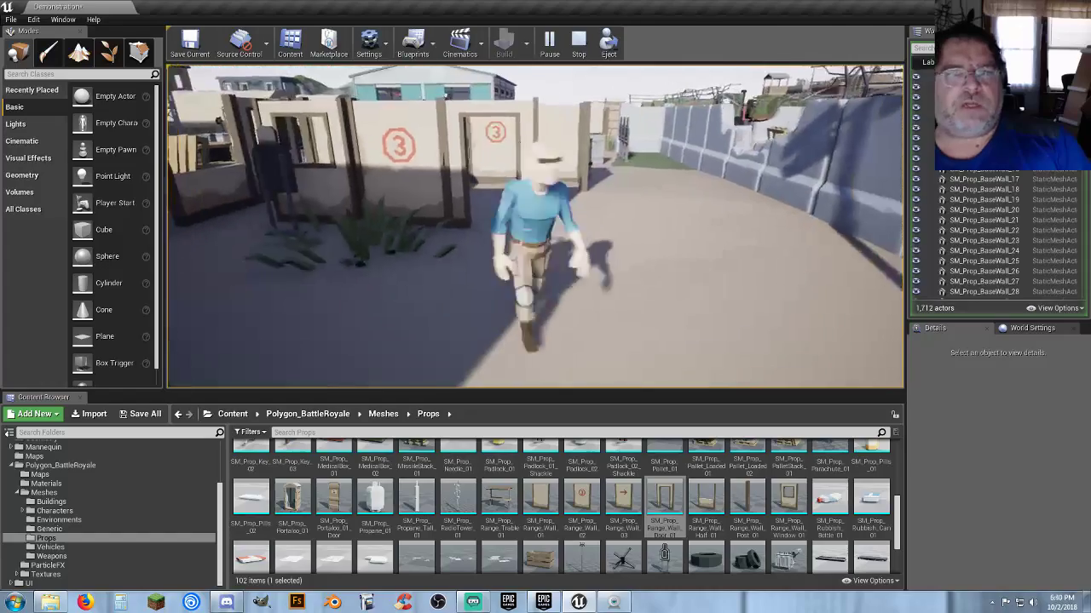
Step: Run the character through the other doorways of the shooting range to test their clearance, and stop the play-test
key("w")
key("w")
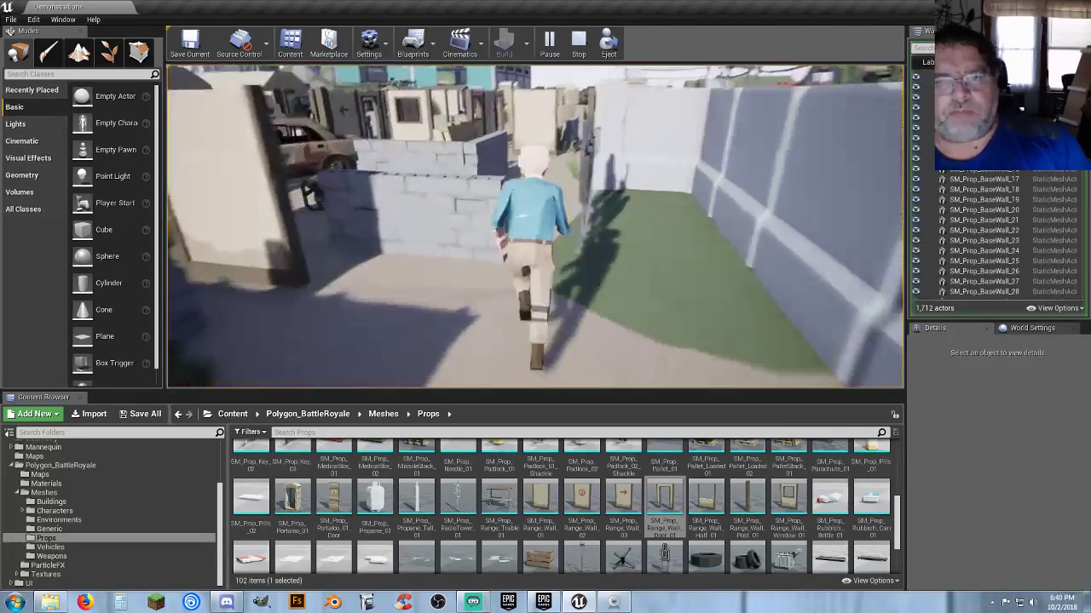
key("w")
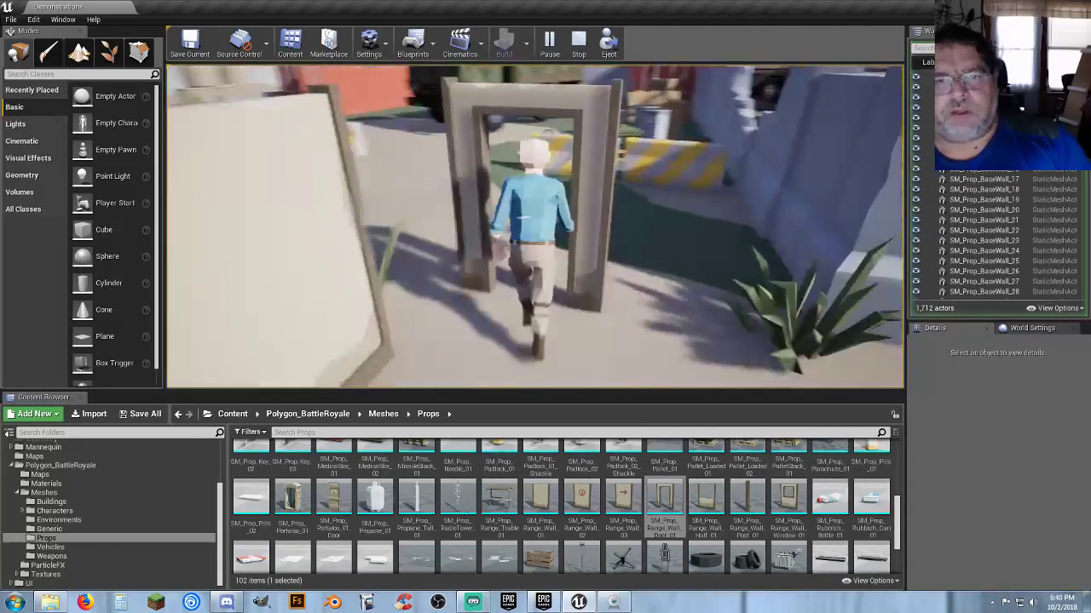
key("w")
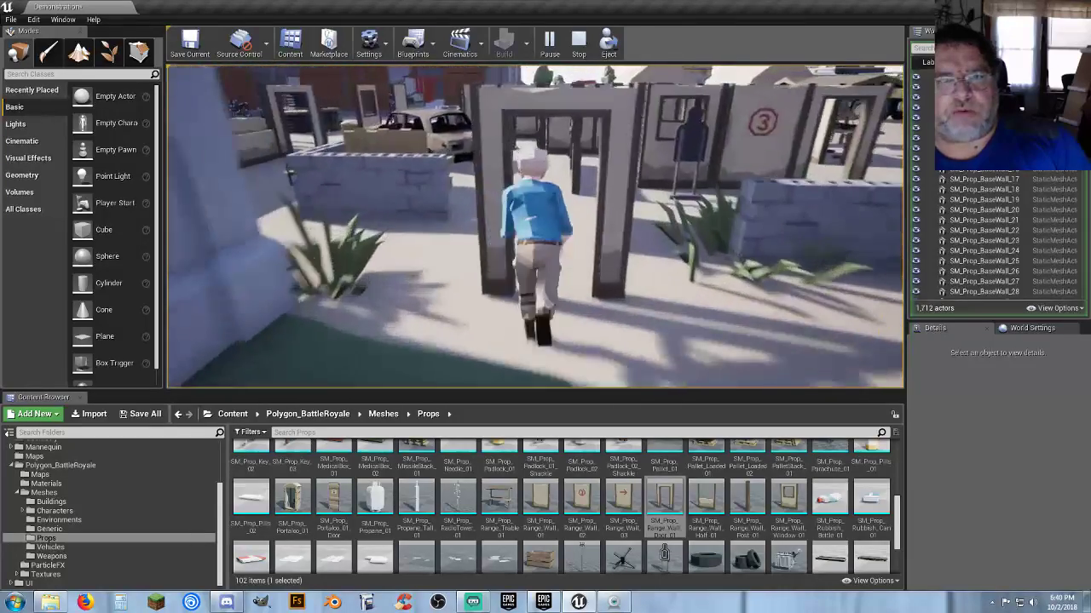
key("w")
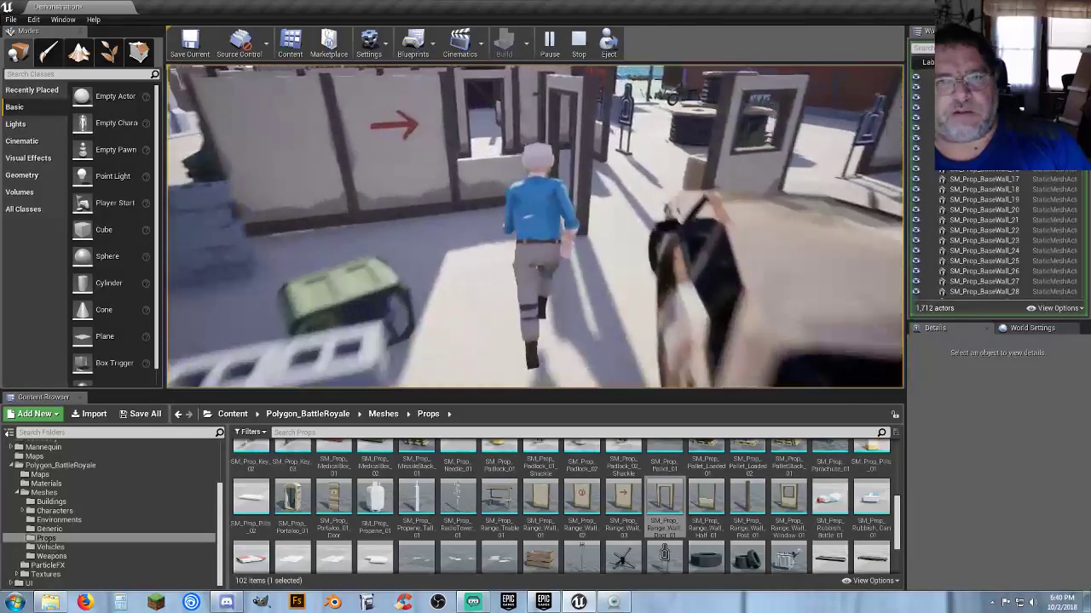
key("w")
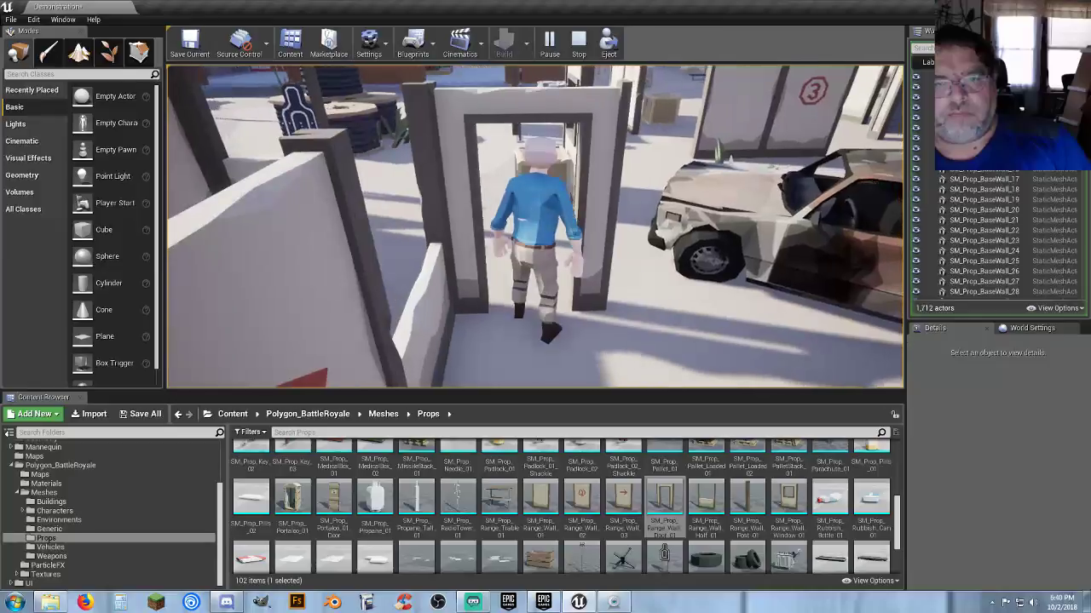
key("w")
key("s")
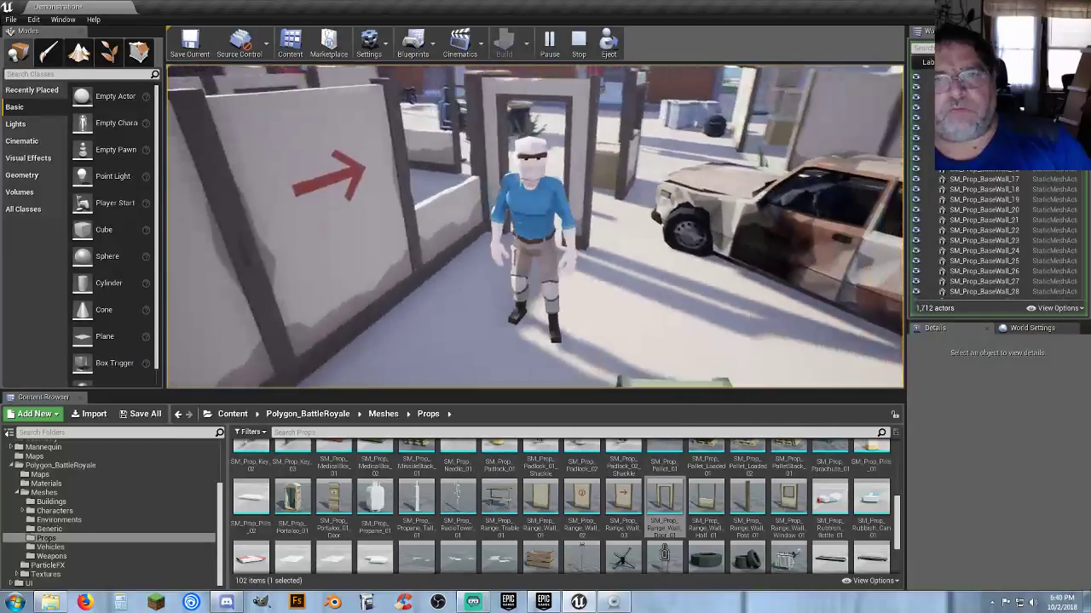
key("Escape")
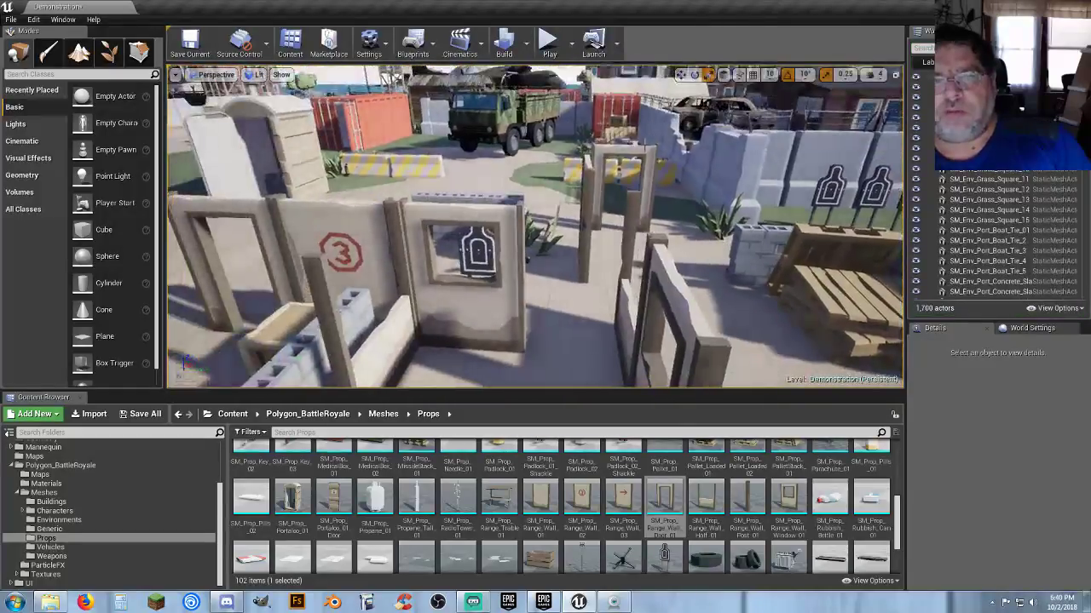
Step: Select the range doorway wall beside the wrecked car to examine where it meets the neighbouring half wall
left_click(639, 151)
right_click_drag(639, 151, 869, 141)
key("w")
right_click_drag(561, 253, 556, 290)
left_click(548, 257)
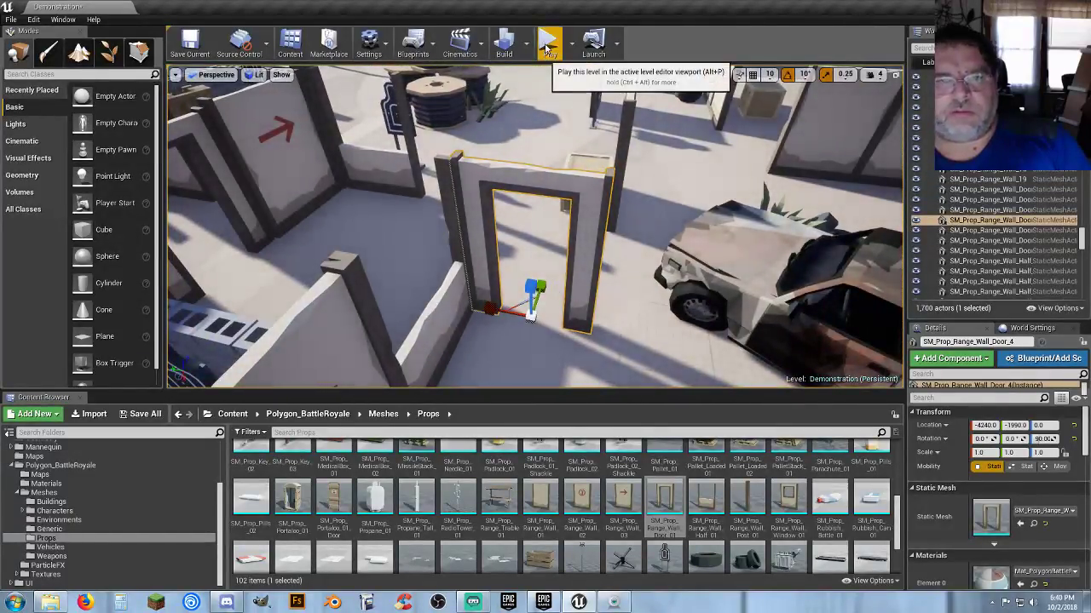
Step: Open the adjoining half wall's static mesh SM_Prop_Range_Wall_Half_01, inspect its simple collision, and close the mesh
left_click(452, 298)
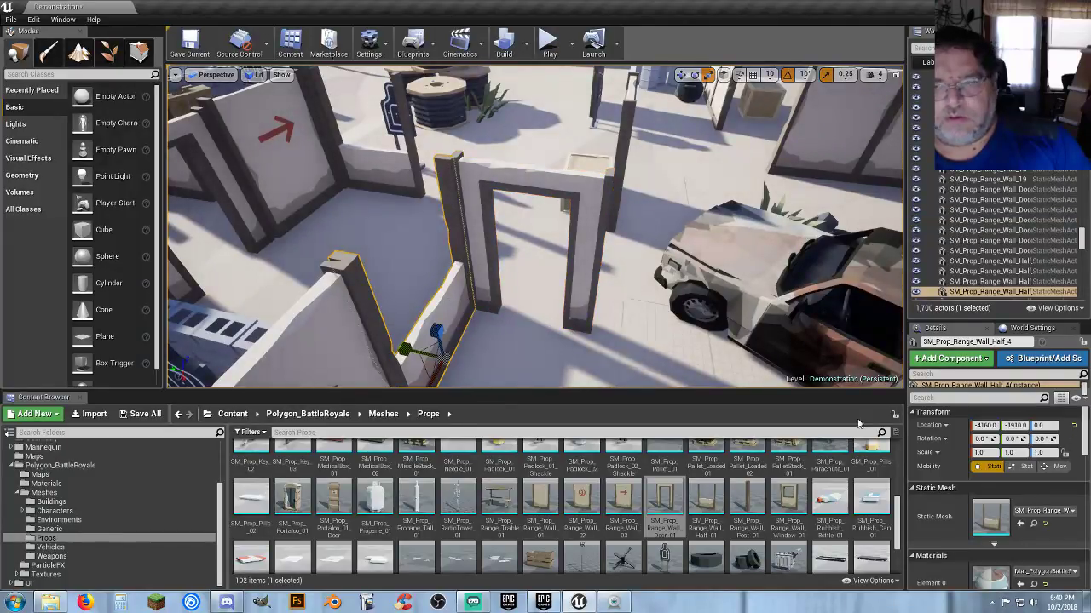
left_click(1033, 525)
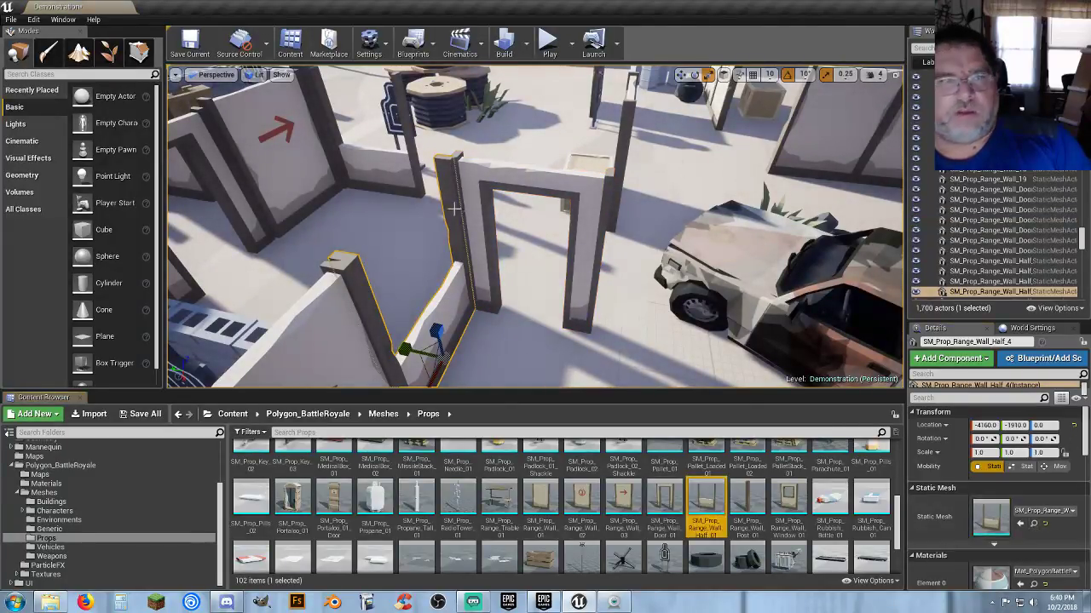
left_click(707, 527)
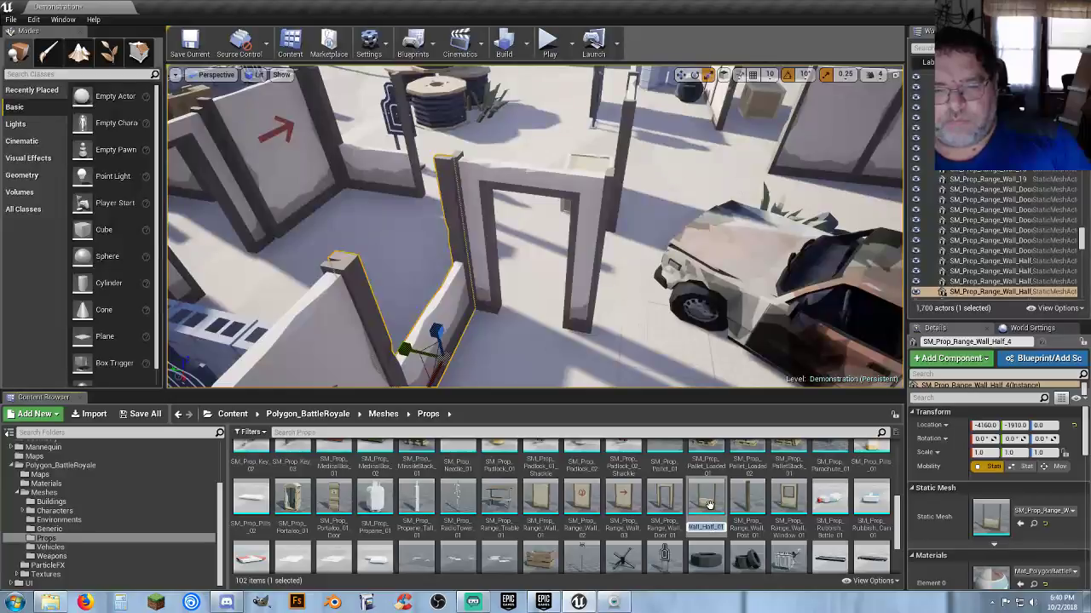
double_click(707, 503)
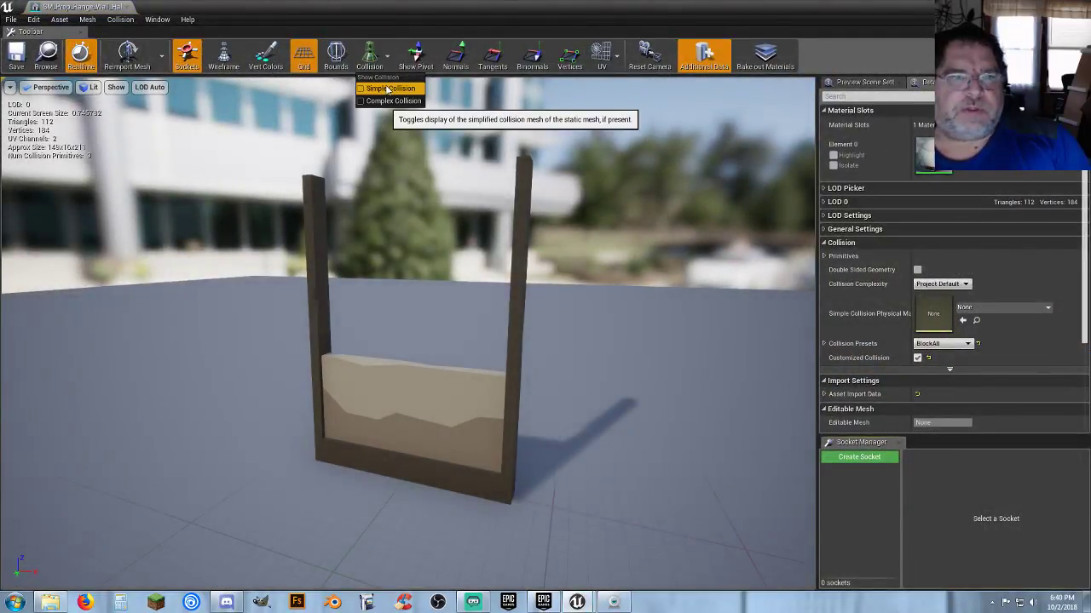
left_click_drag(558, 361, 665, 368)
left_click_drag(524, 483, 526, 483)
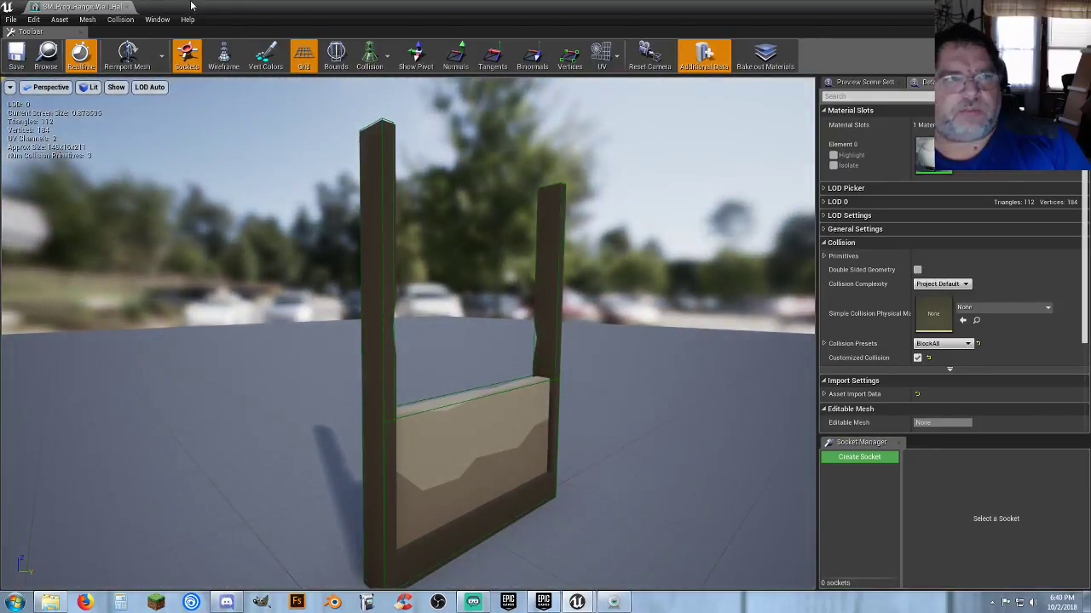
left_click(126, 7)
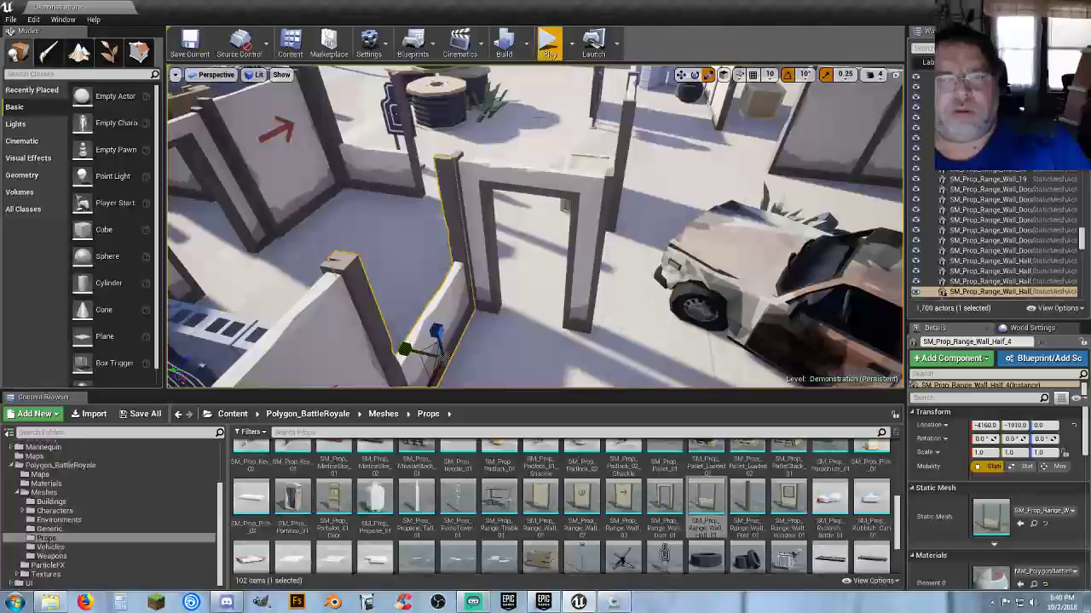
Step: Play the level from the ground beside the half wall, jump the character over the walls and run to the doorway beside the number 3 panel
right_click(396, 251)
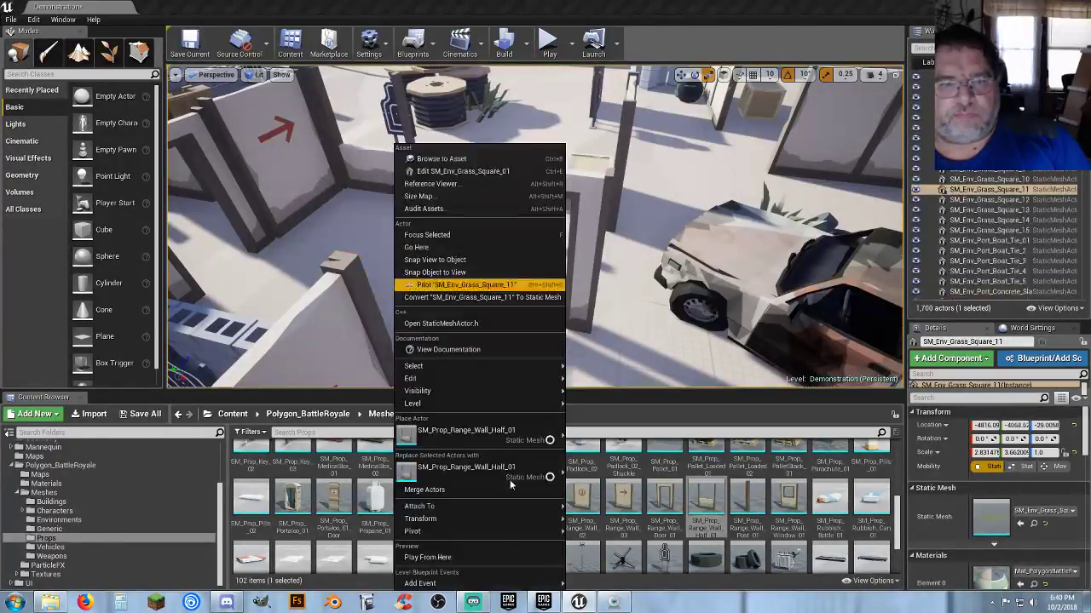
left_click(478, 553)
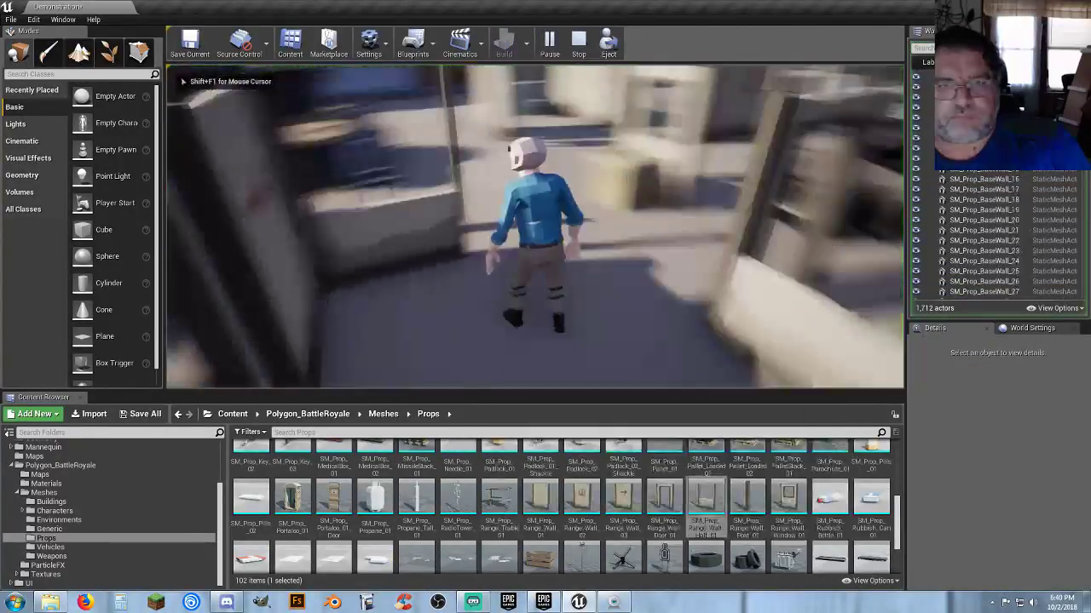
key("w")
key("space")
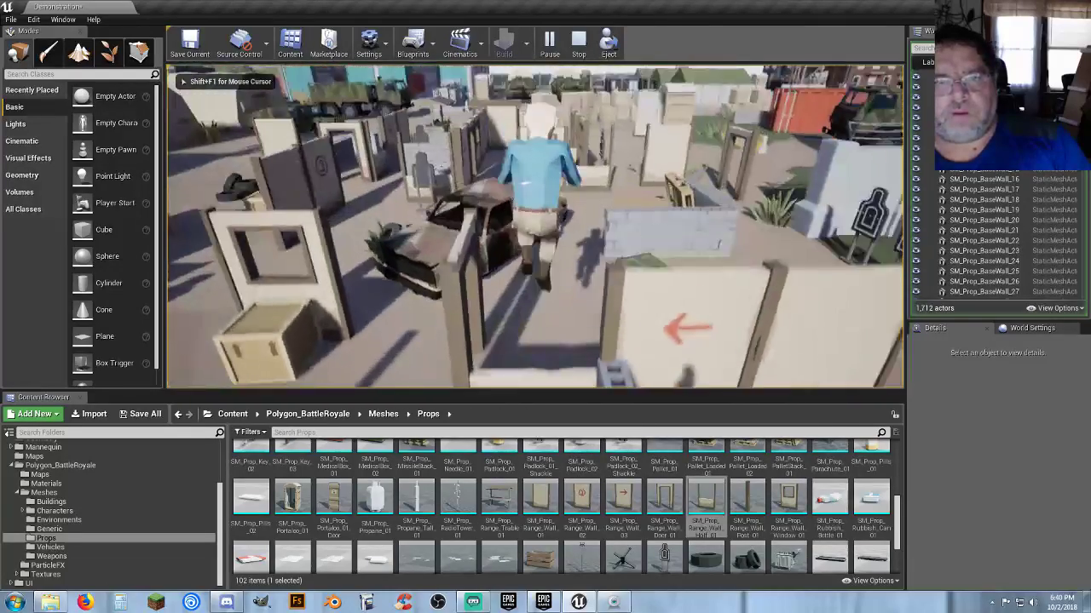
key("w")
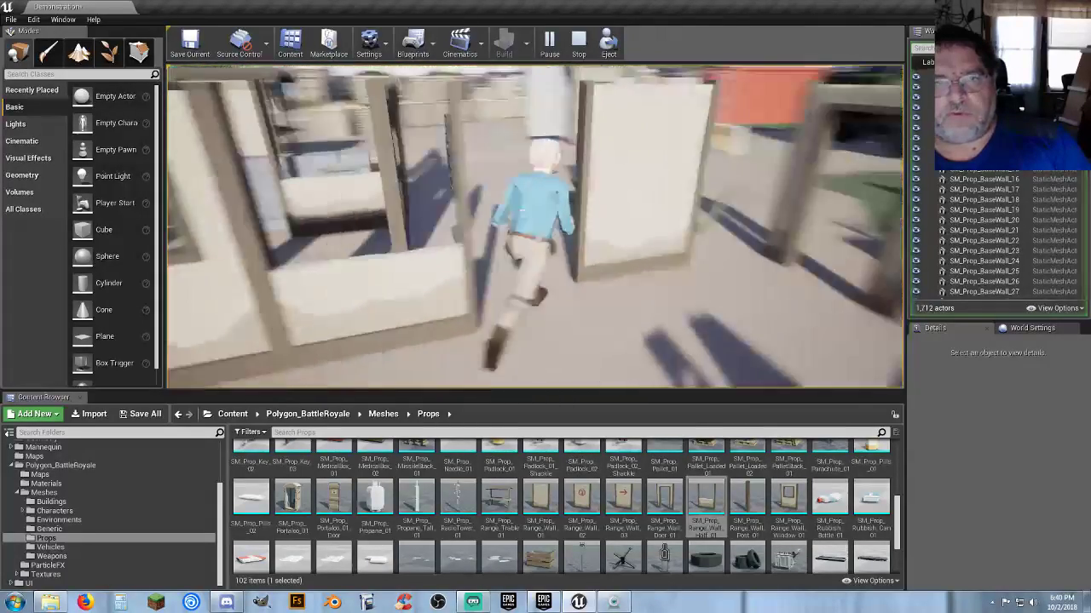
key("w")
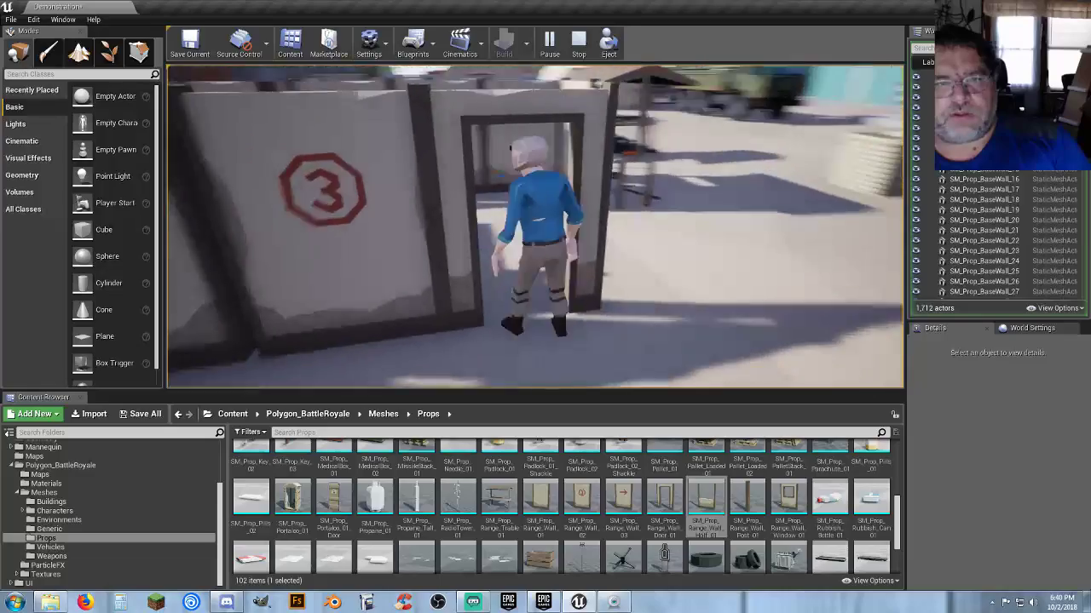
Step: Run the character around the shooting range and back to the doorway beside the wrecked car to test collisions, and stop the play-test
key("w")
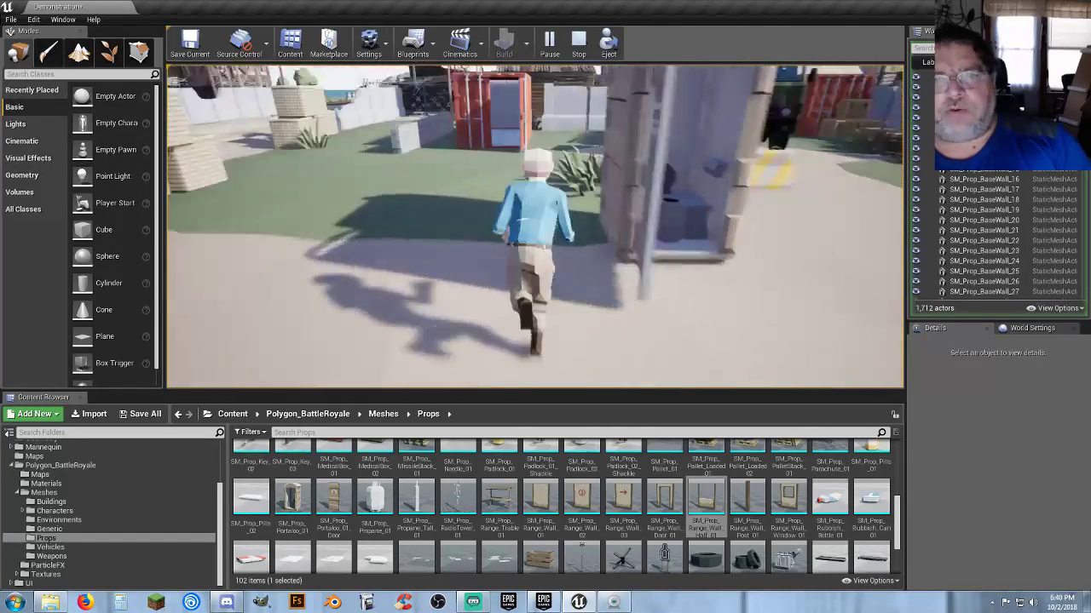
key("w")
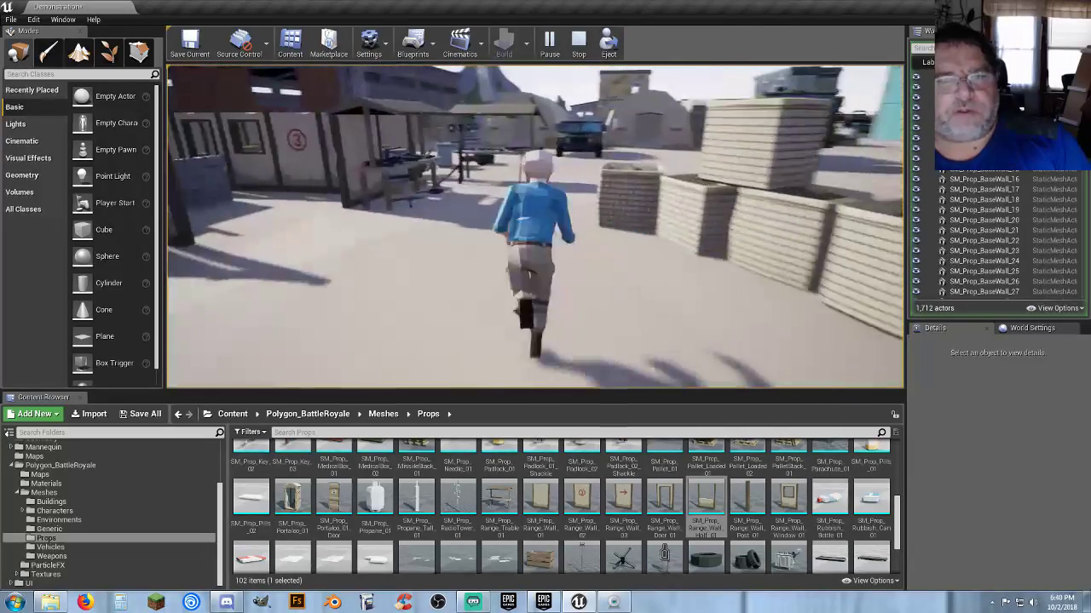
key("w")
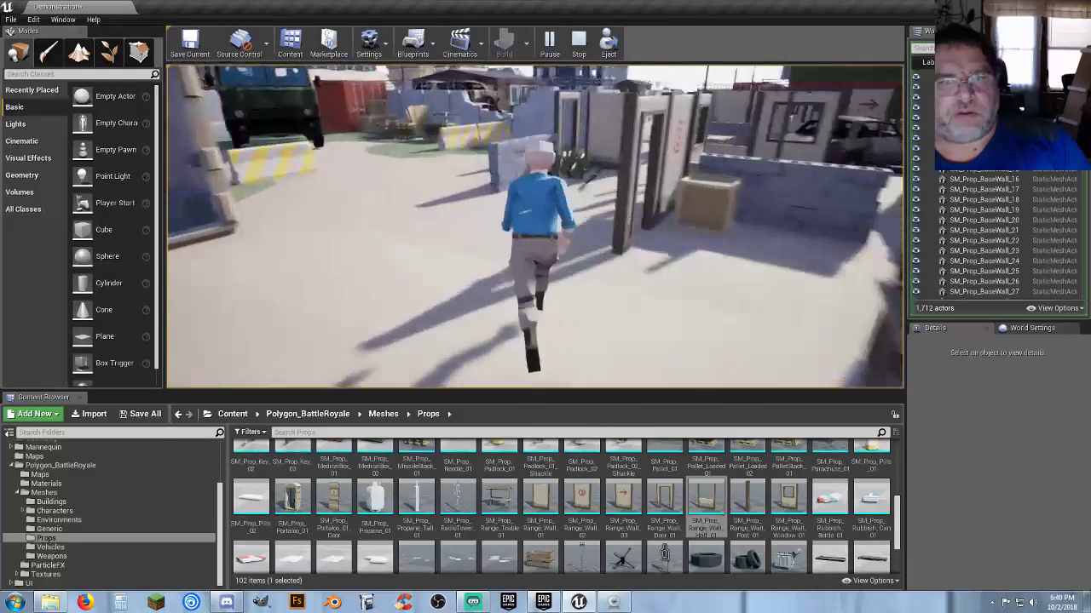
key("w")
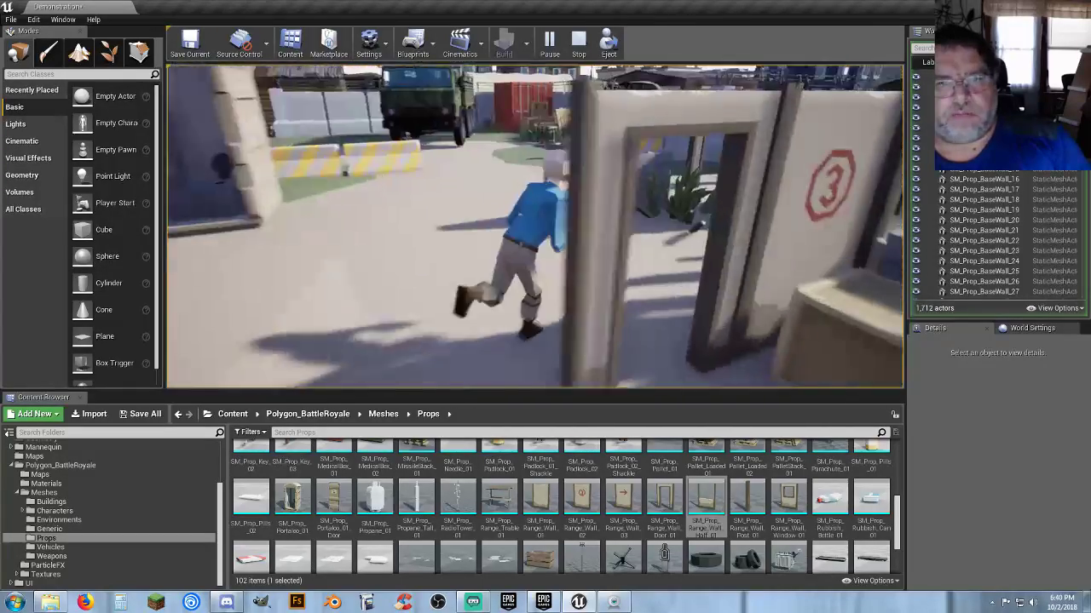
key("w")
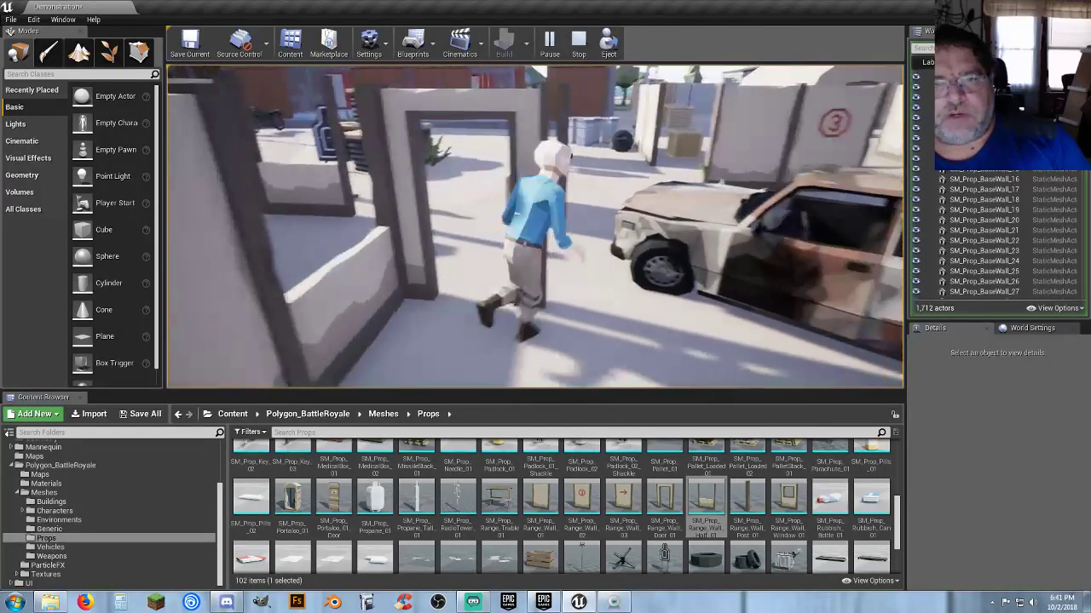
key("Escape")
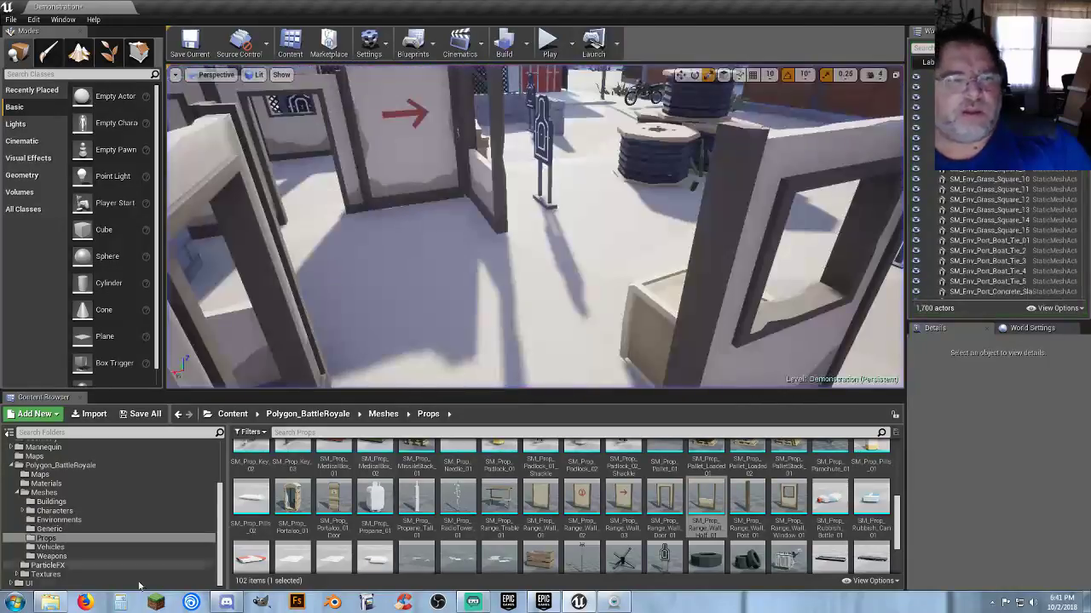
Step: Open the Player_Base blueprint from the Characters/Player/Blueprints folder and show its 3D component preview
scroll(101, 463, "up", 4)
left_click(53, 503)
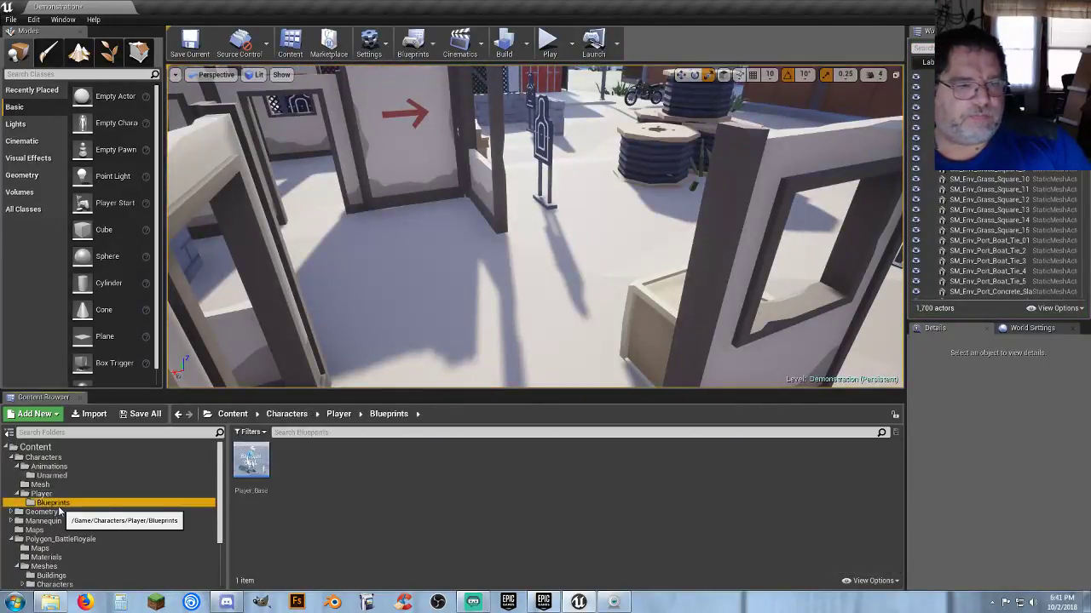
left_click(247, 468)
double_click(250, 465)
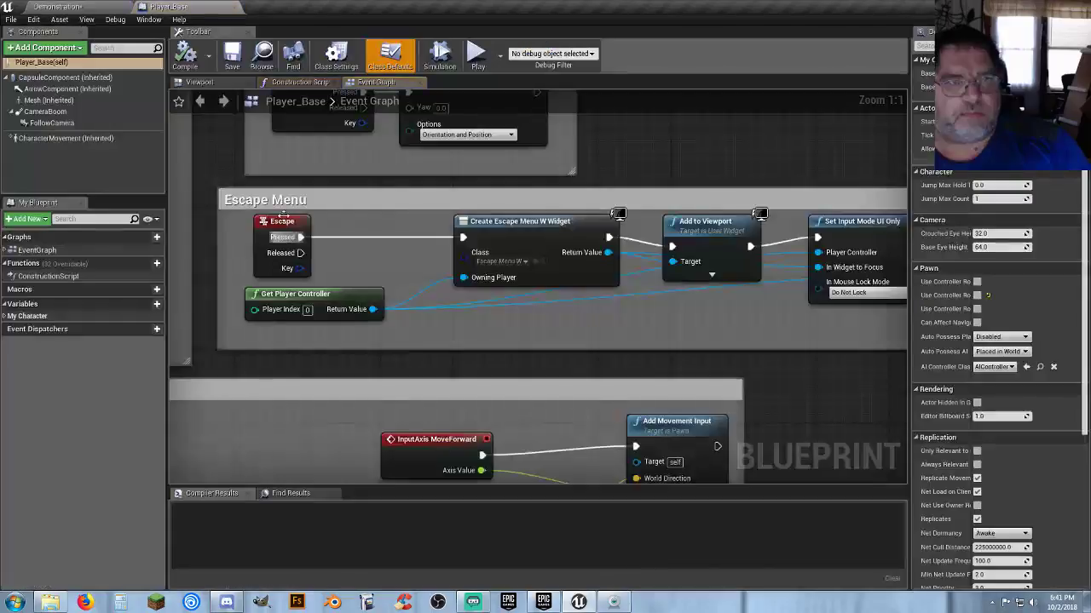
left_click(199, 82)
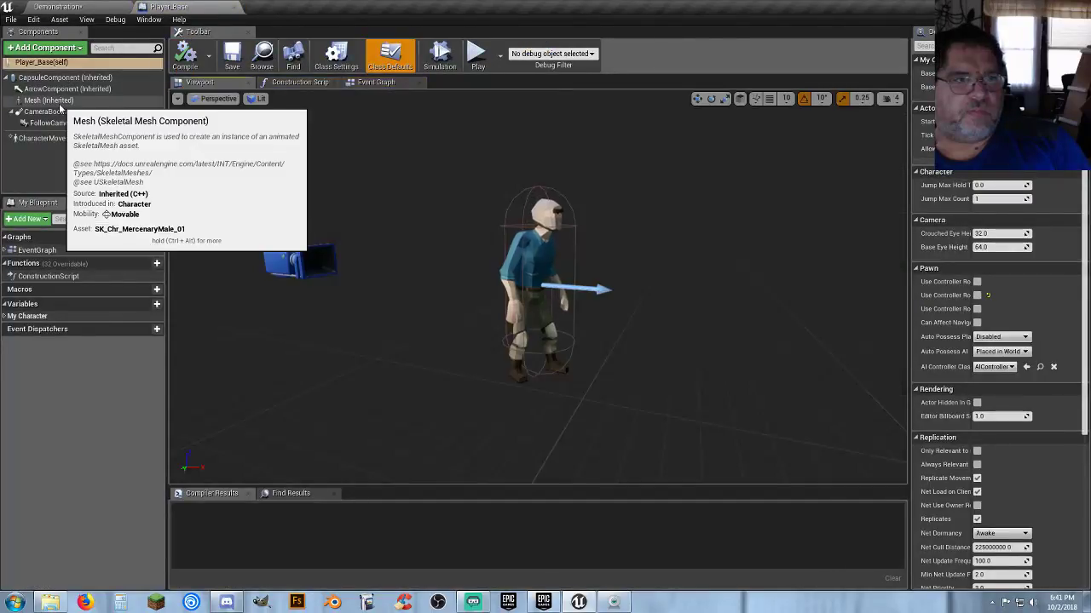
Step: Set the CapsuleComponent's capsule radius to 32.0 and compile the blueprint
left_click(64, 77)
key("d")
right_click_drag(518, 273, 337, 279)
key("w")
key("s")
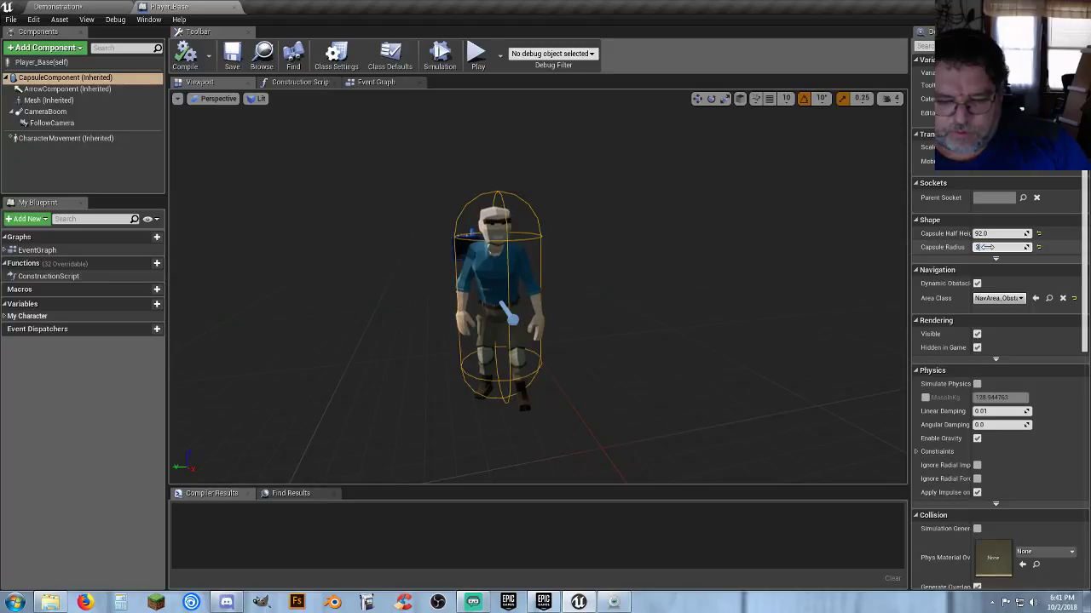
left_click_drag(984, 247, 986, 247)
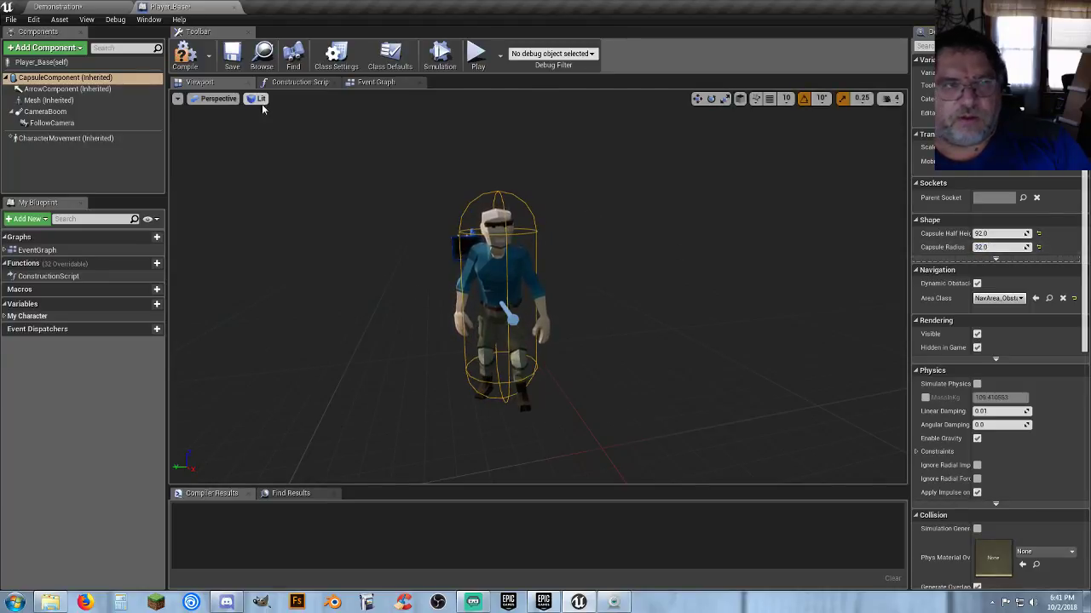
left_click(186, 56)
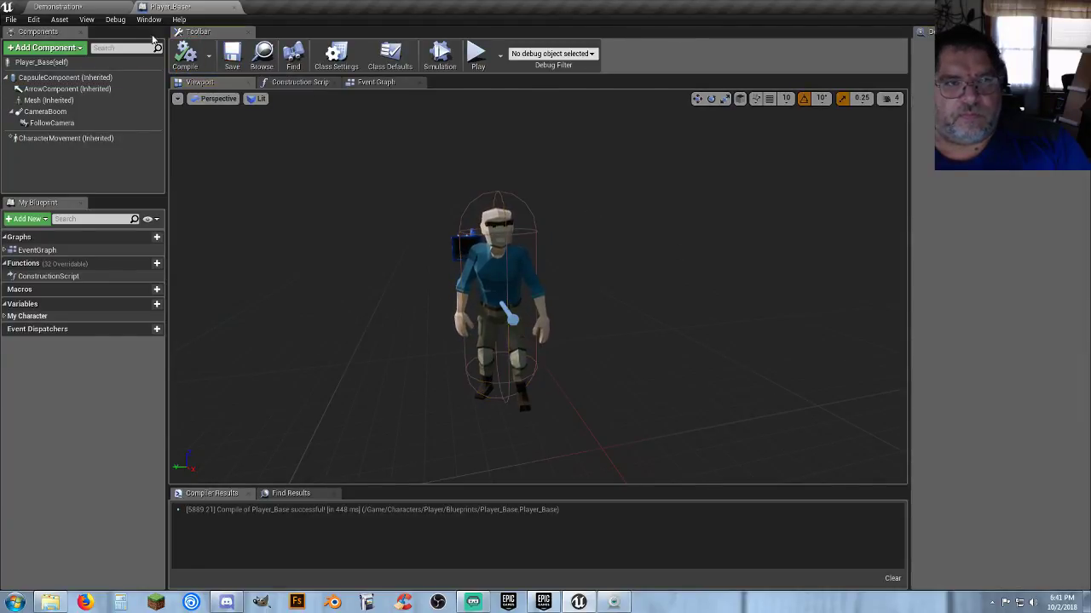
Step: Play the Demonstration level, walk the character into the doorway beside the number 3 panel to test the capsule's fit, and stop playing
left_click(98, 8)
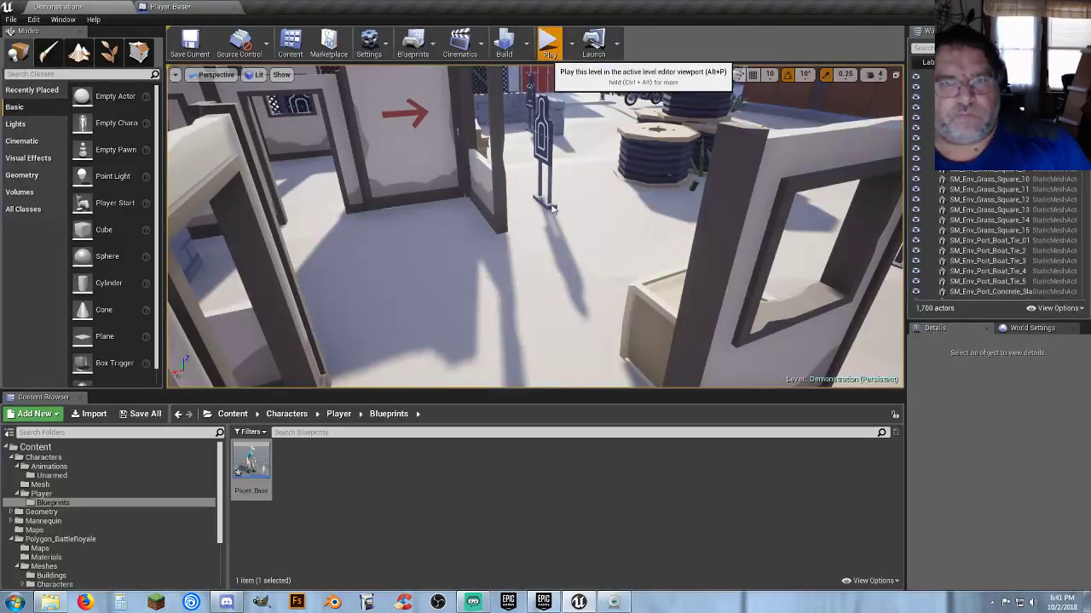
left_click(548, 41)
key("w")
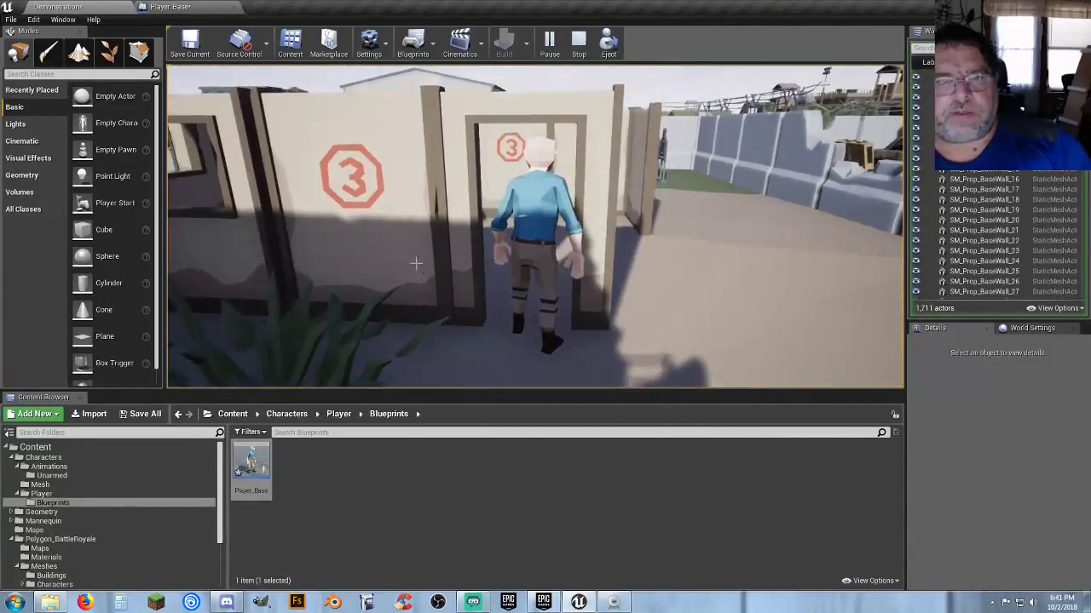
key("Escape")
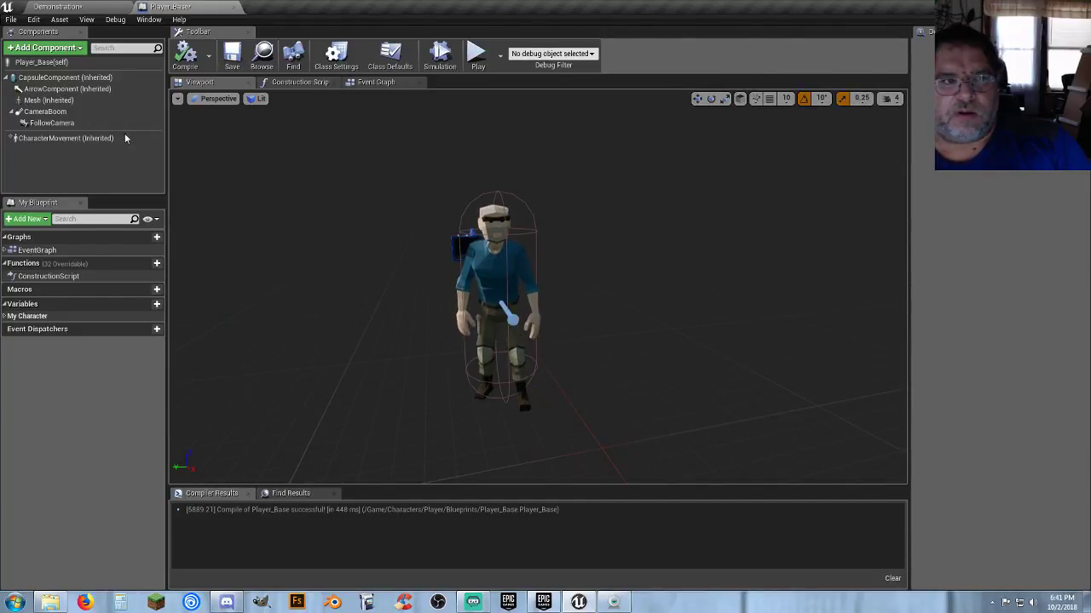
Step: Set the CapsuleComponent's capsule half height to 90.0 in the Player_Base blueprint
left_click(64, 78)
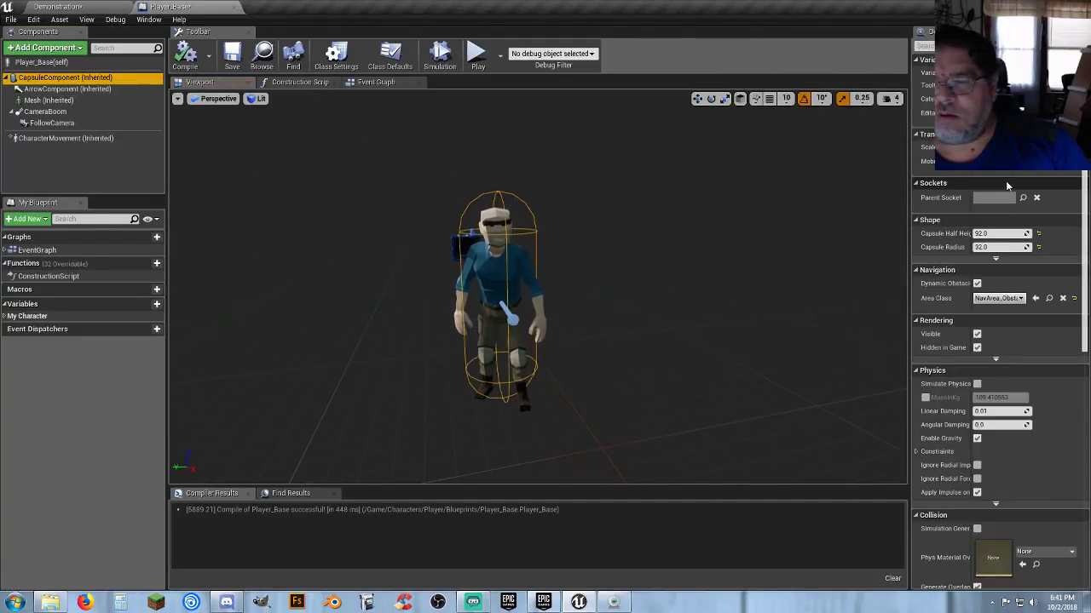
left_click(1001, 232)
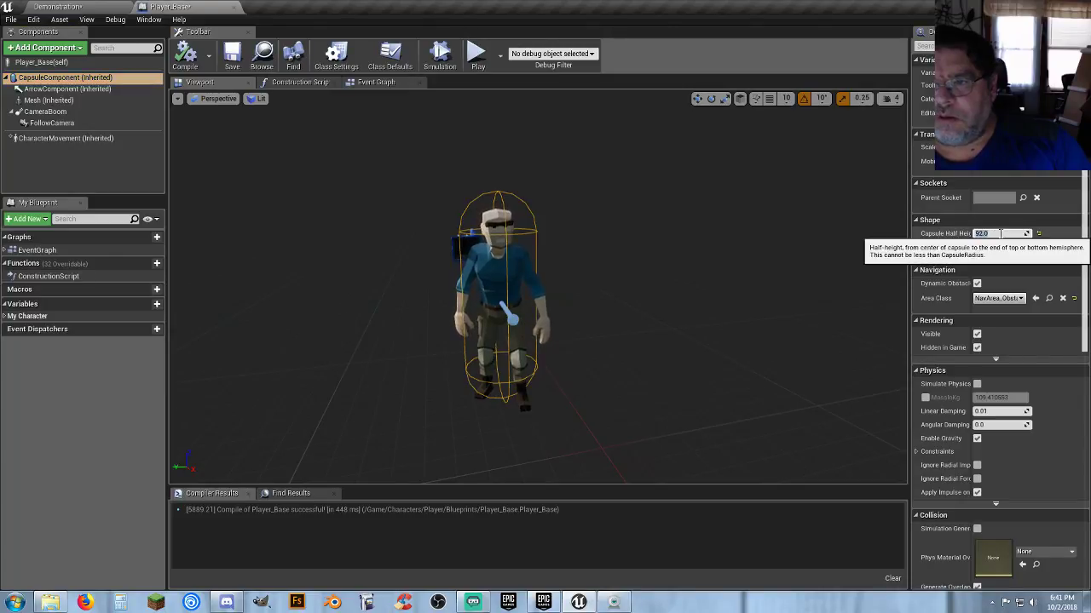
type("90.0")
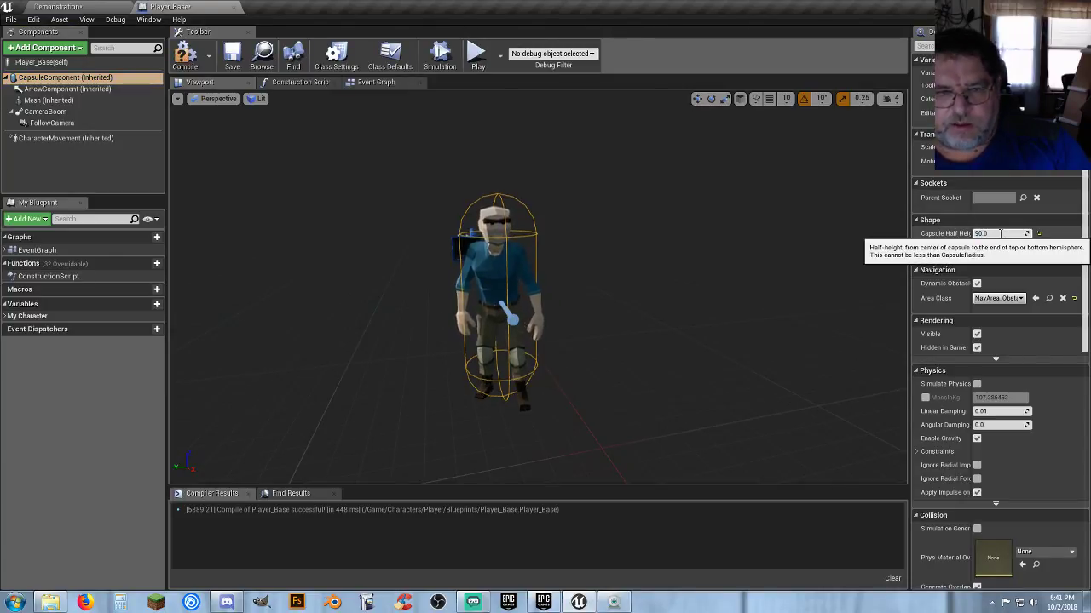
key("Tab")
Step: Select the character mesh and examine how its head and feet line up with the capsule
right_click_drag(670, 232, 653, 262)
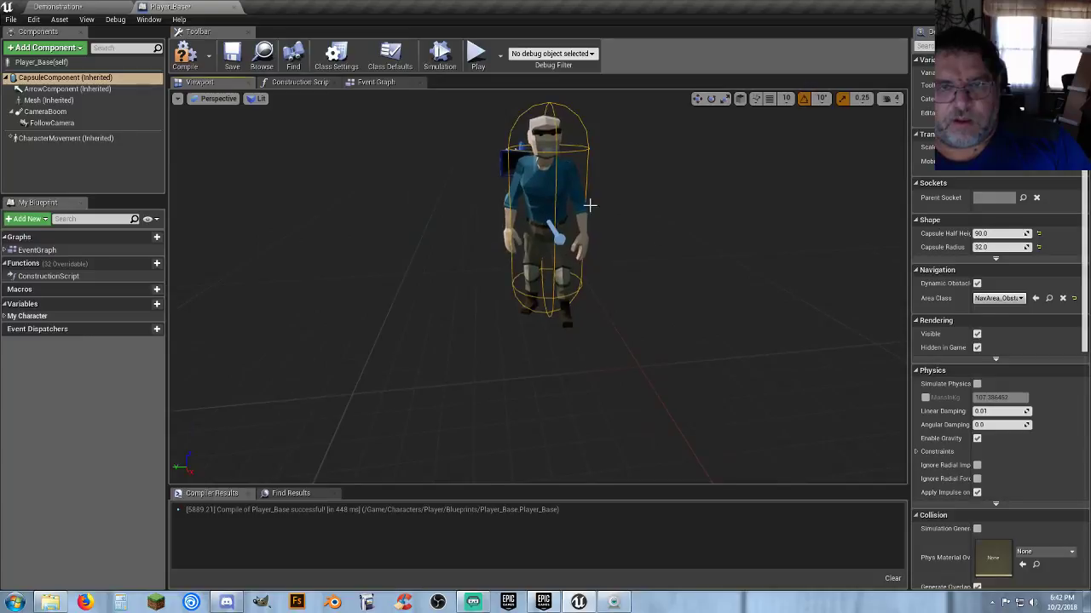
left_click(549, 197)
mouse_move(549, 197)
right_mouse_down()
mouse_move(520, 204)
mouse_move(554, 226)
mouse_move(558, 179)
right_mouse_up()
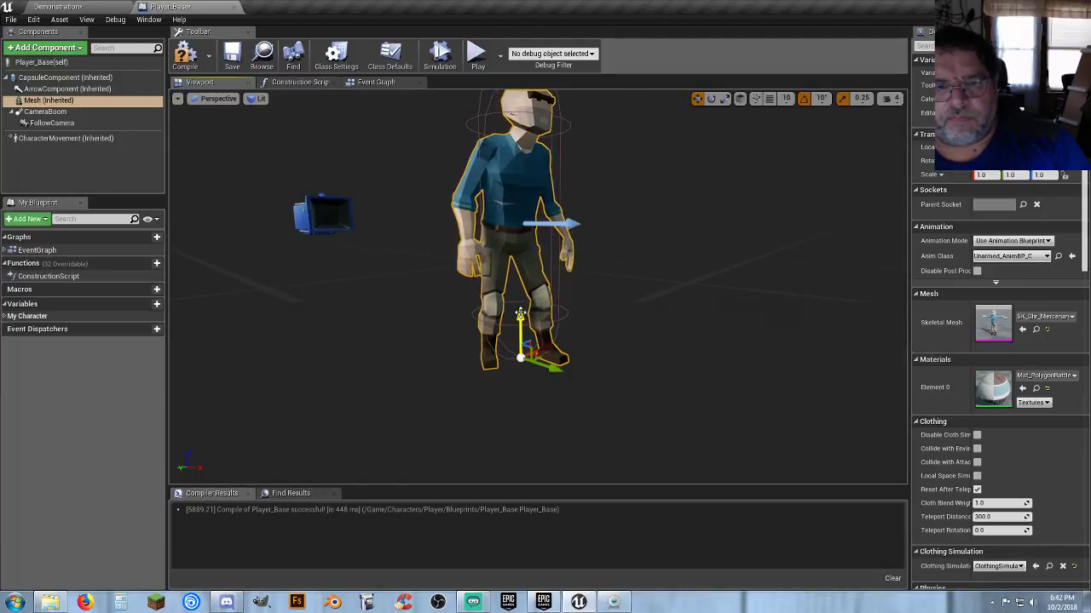
Step: Play the Demonstration level again, walk the character to the doorway between the window and the red arrow panel, and stop the play-test
left_click(106, 9)
left_click(548, 41)
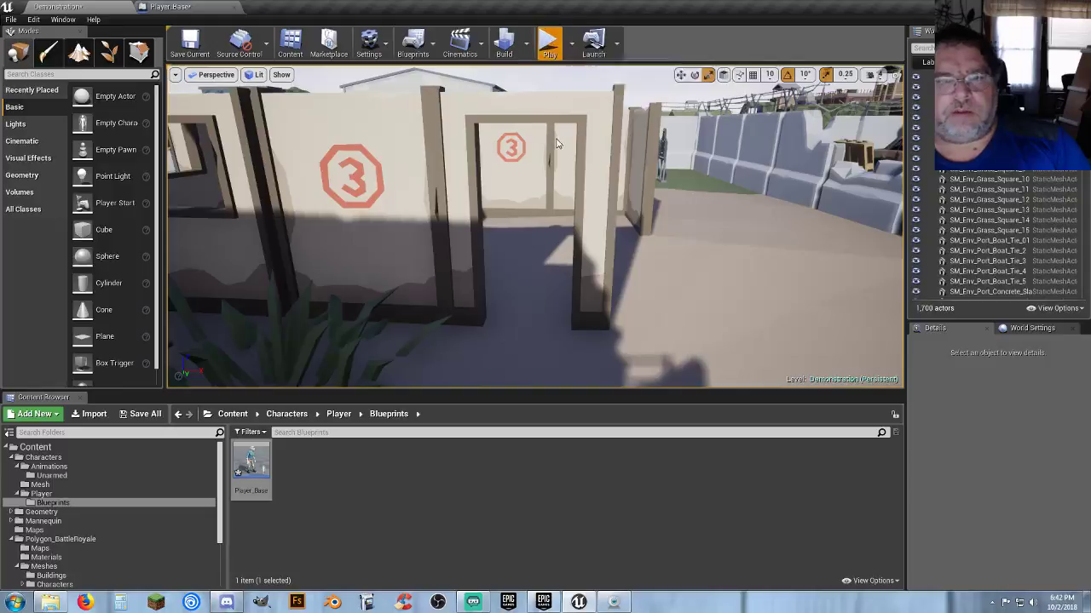
key("w")
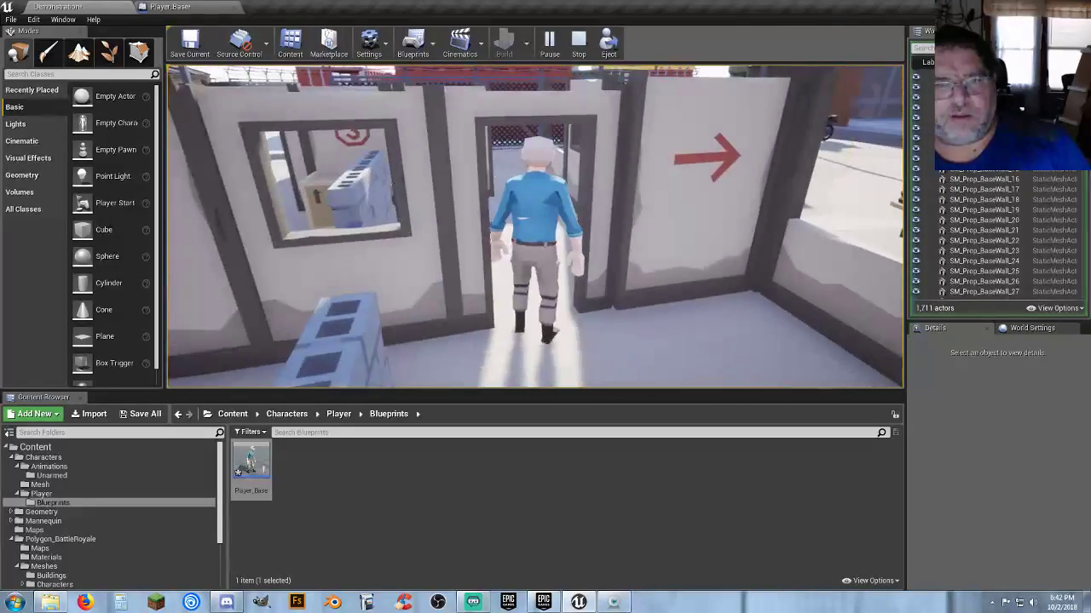
key("Escape")
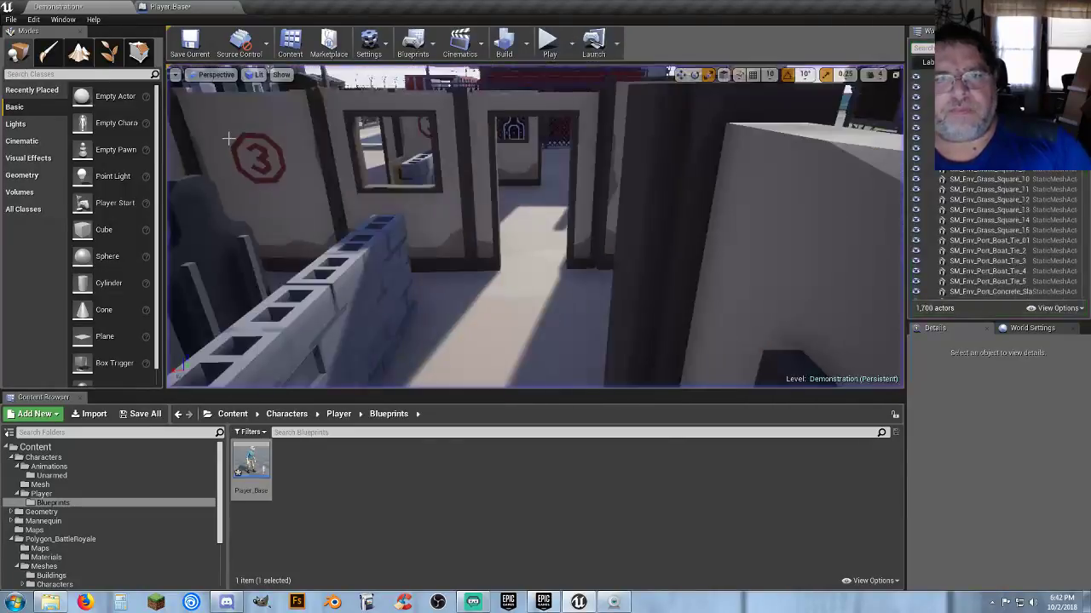
Step: Play the level from the ground near the wrecked car and run the character through the range doorways to test their clearance
left_click(480, 136)
right_click_drag(480, 136, 560, 236)
right_click(511, 300)
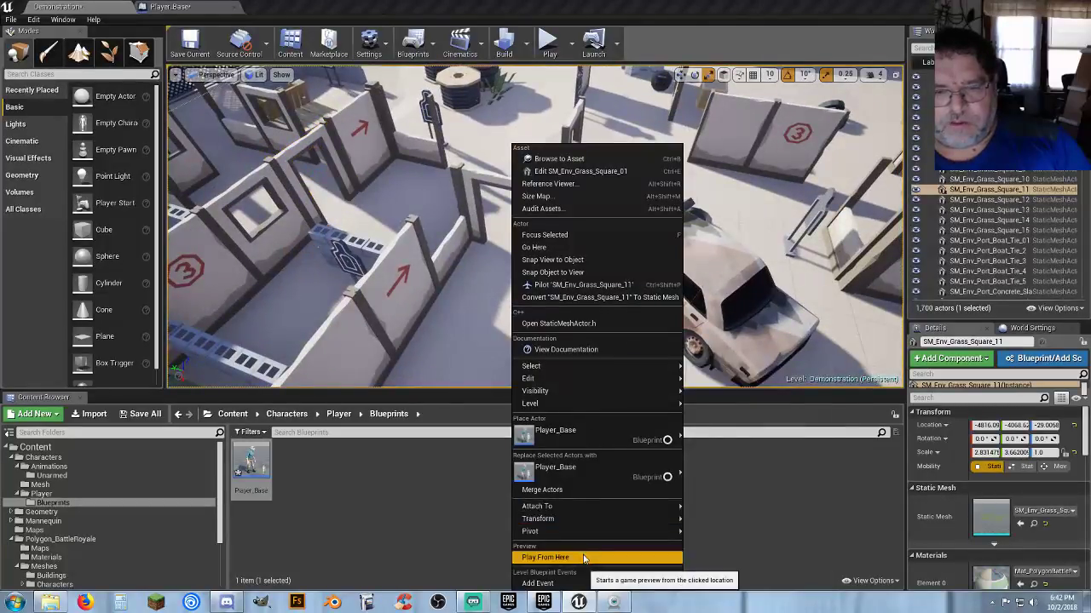
left_click(583, 559)
left_click(556, 337)
key("w")
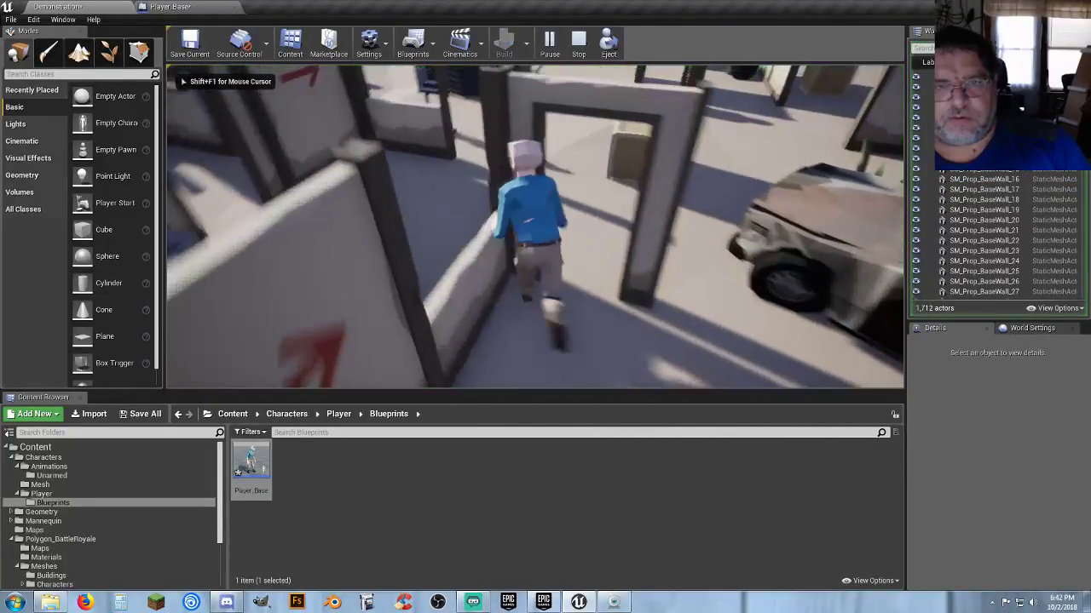
key("w")
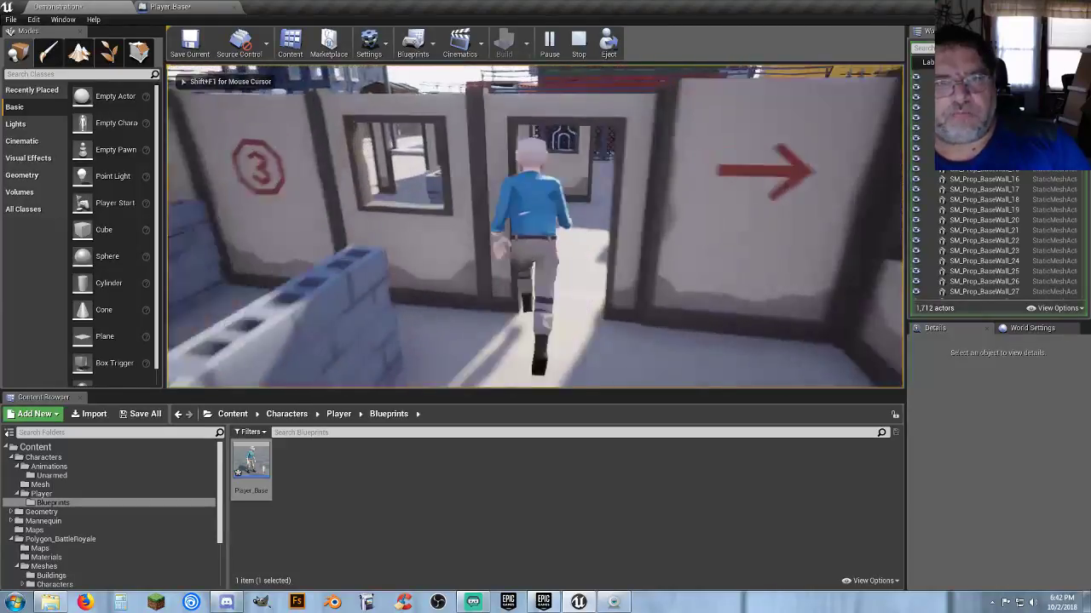
Step: Run the character through the panel doorways marked 3 and around the shooting range's walls and barriers to check clearance
key("w")
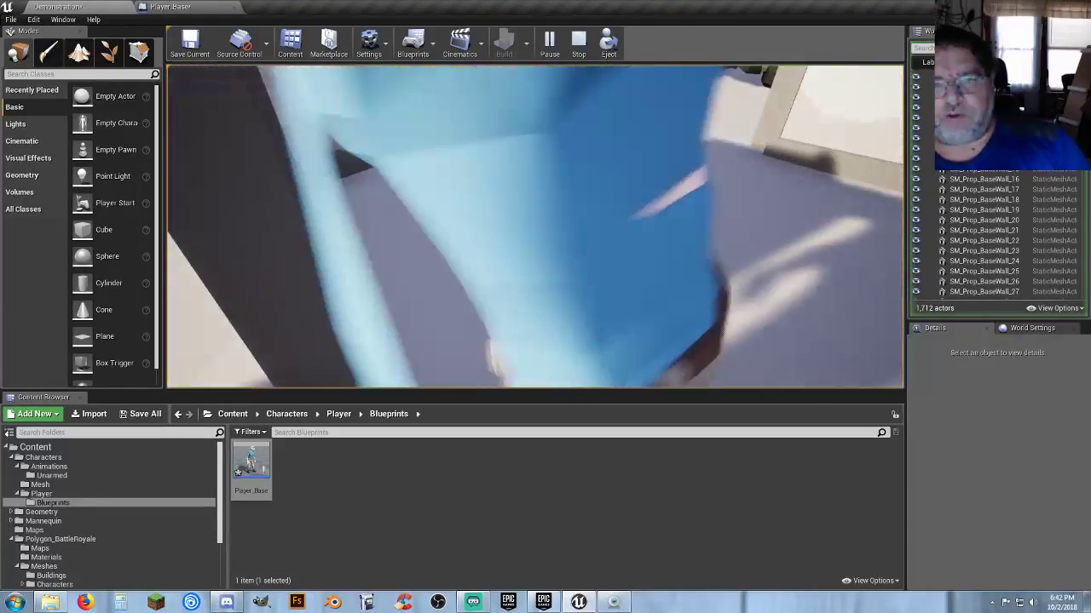
key("w")
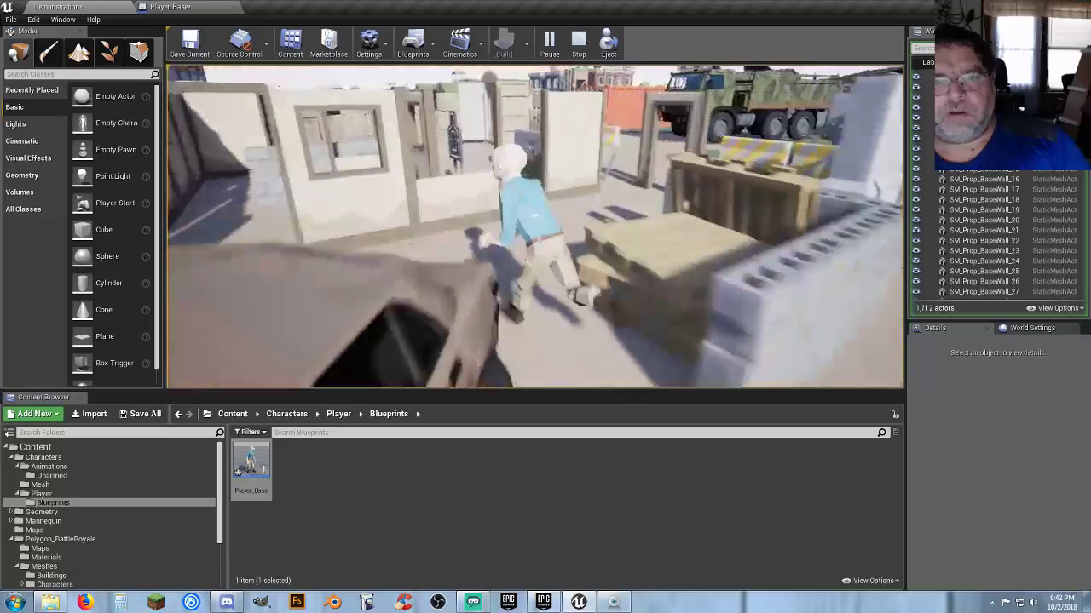
key("w")
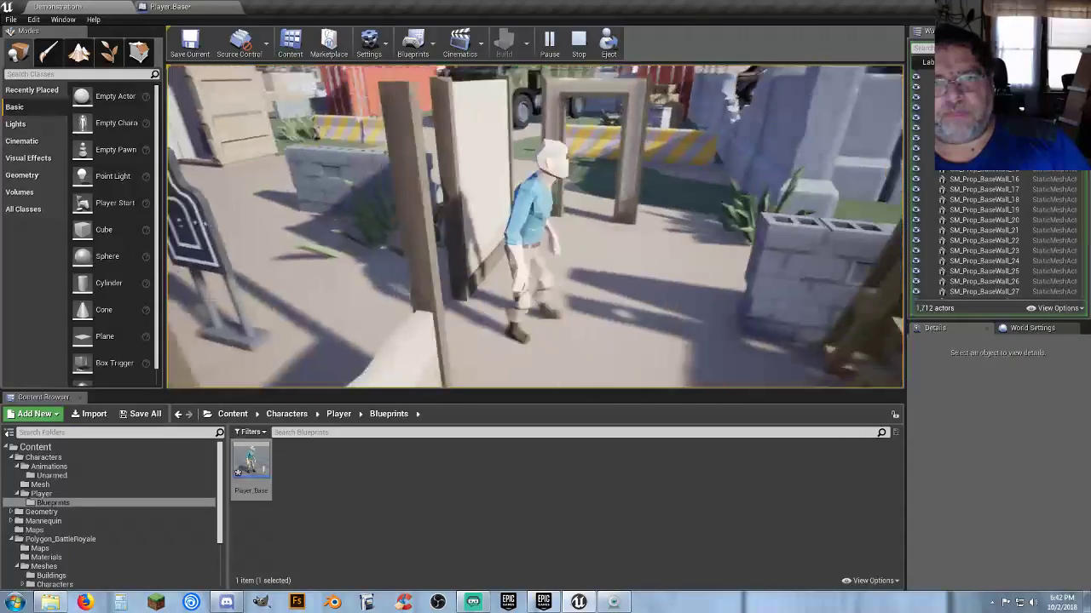
key("w")
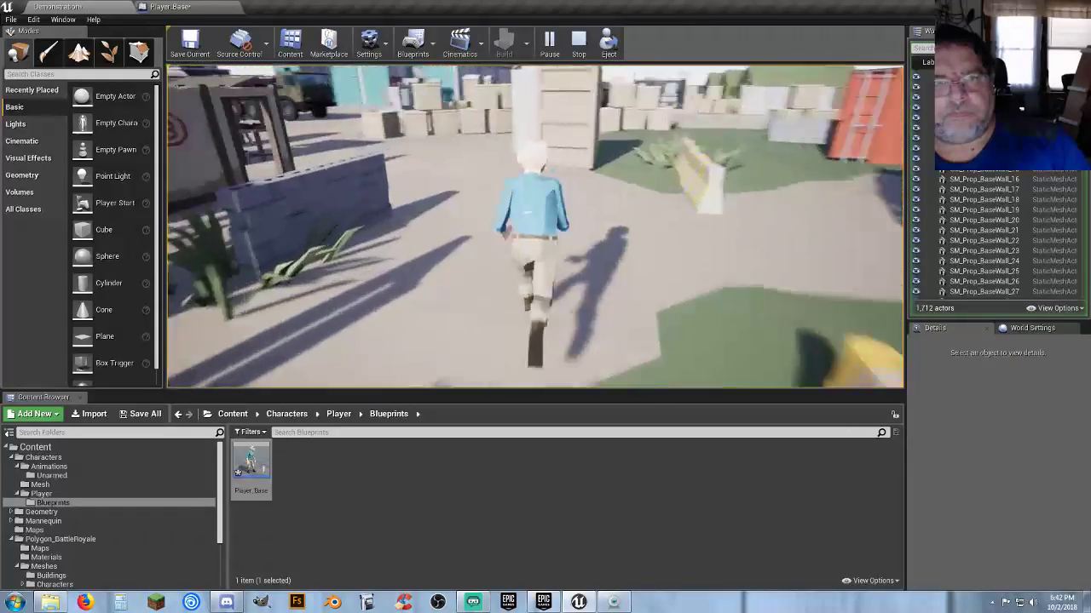
key("w")
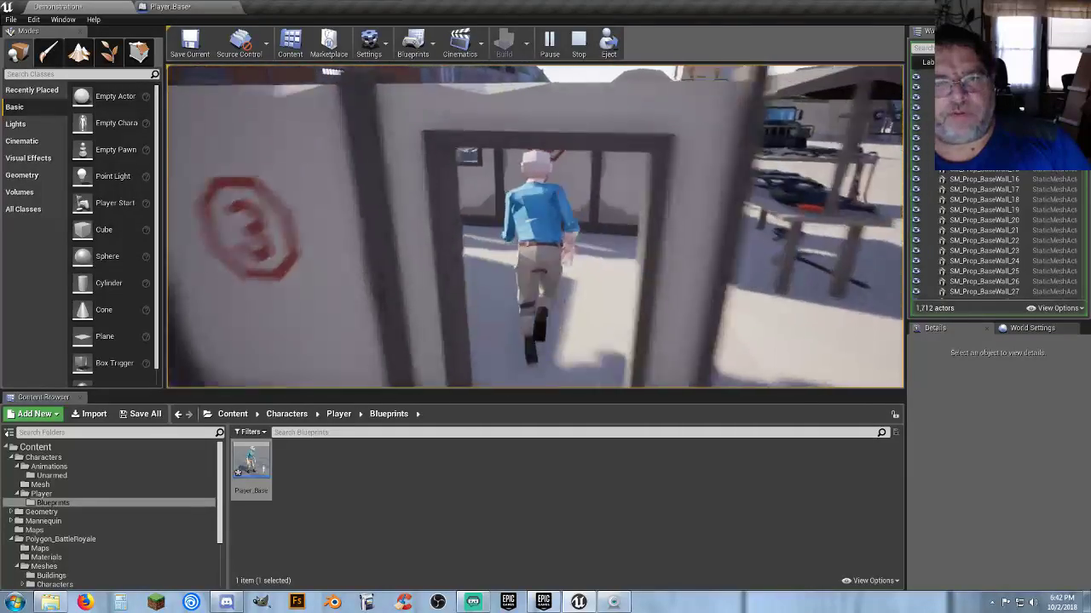
key("w")
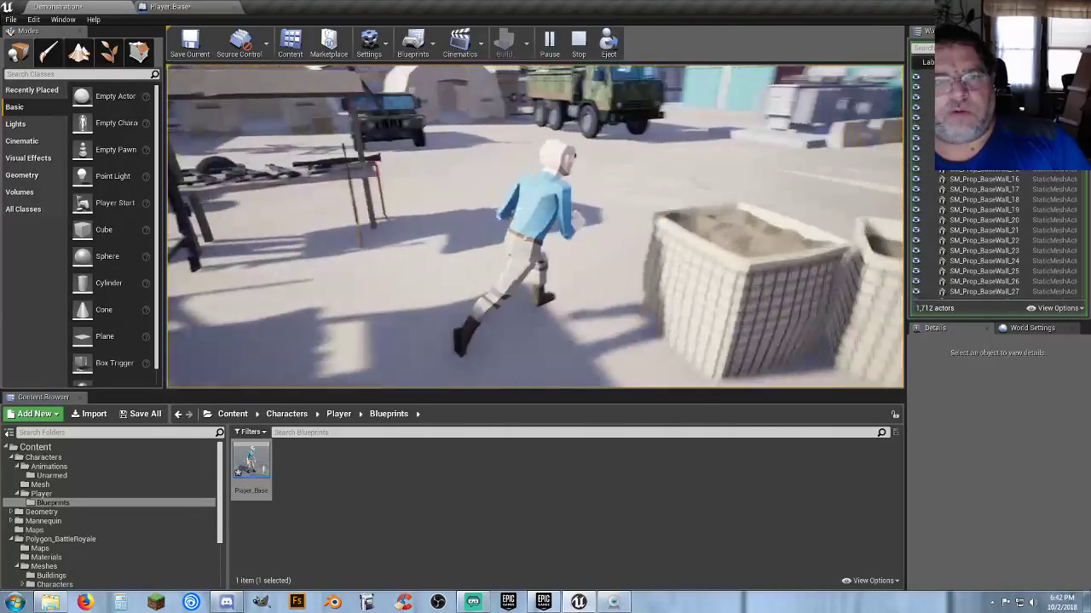
key("w")
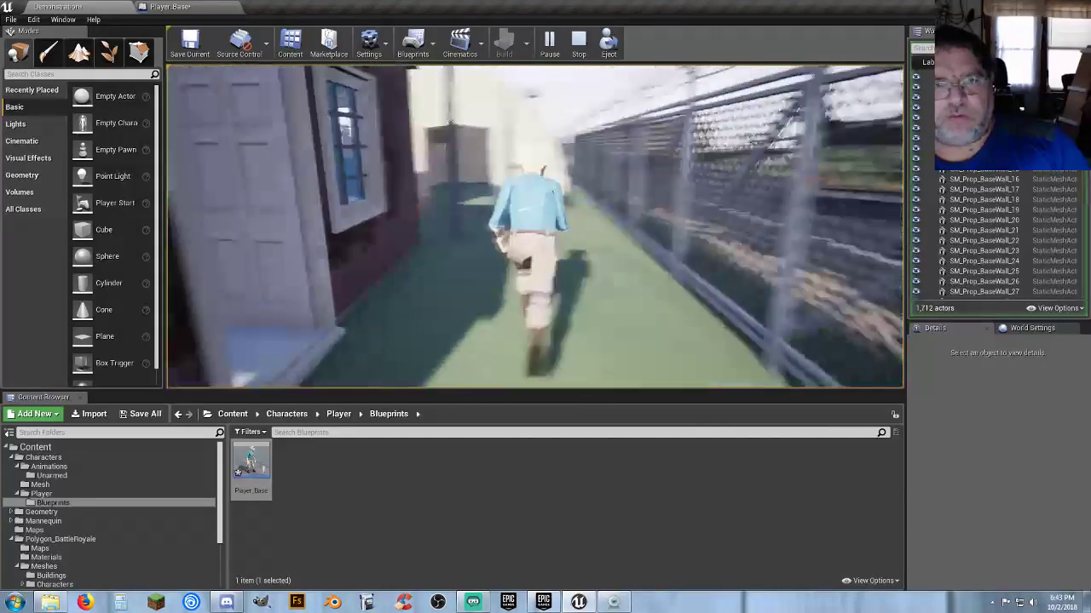
Step: Run the character along the chain-link fence, up to the watchtower and back between the brick buildings to check movement
key("w")
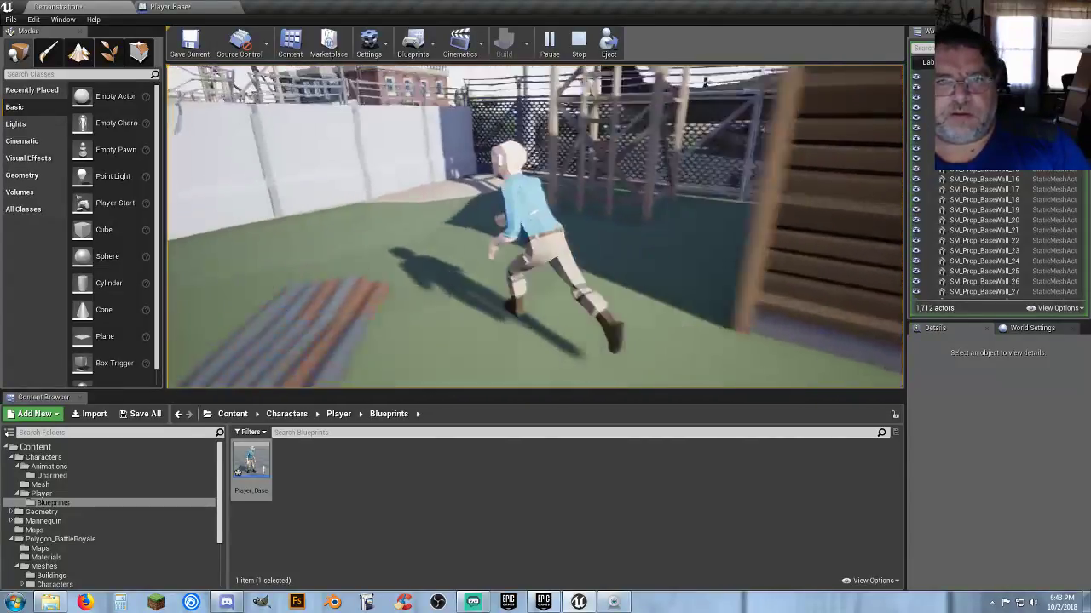
key("w")
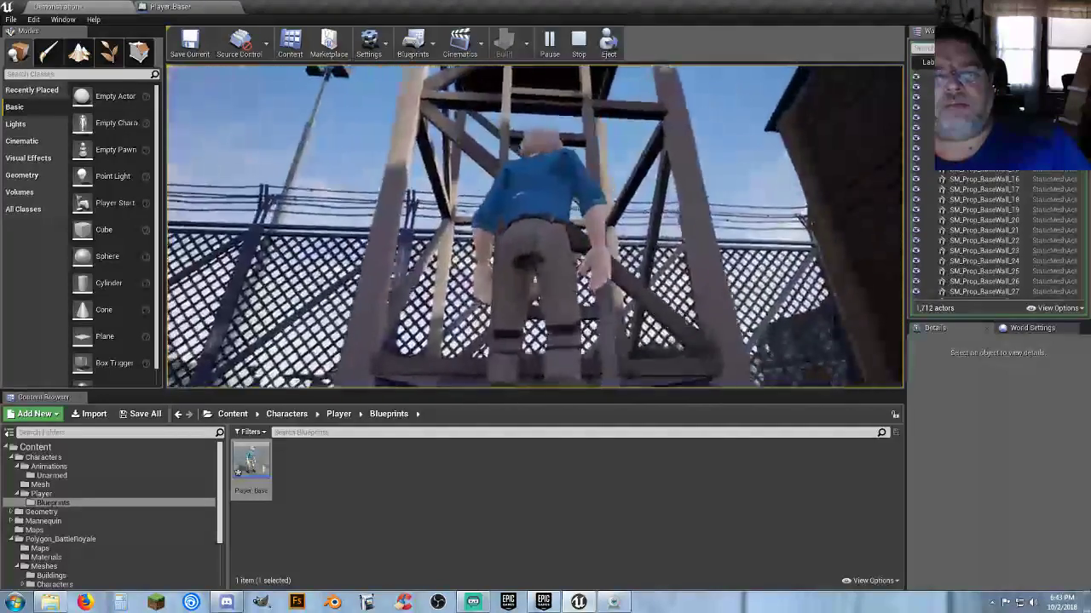
key("w")
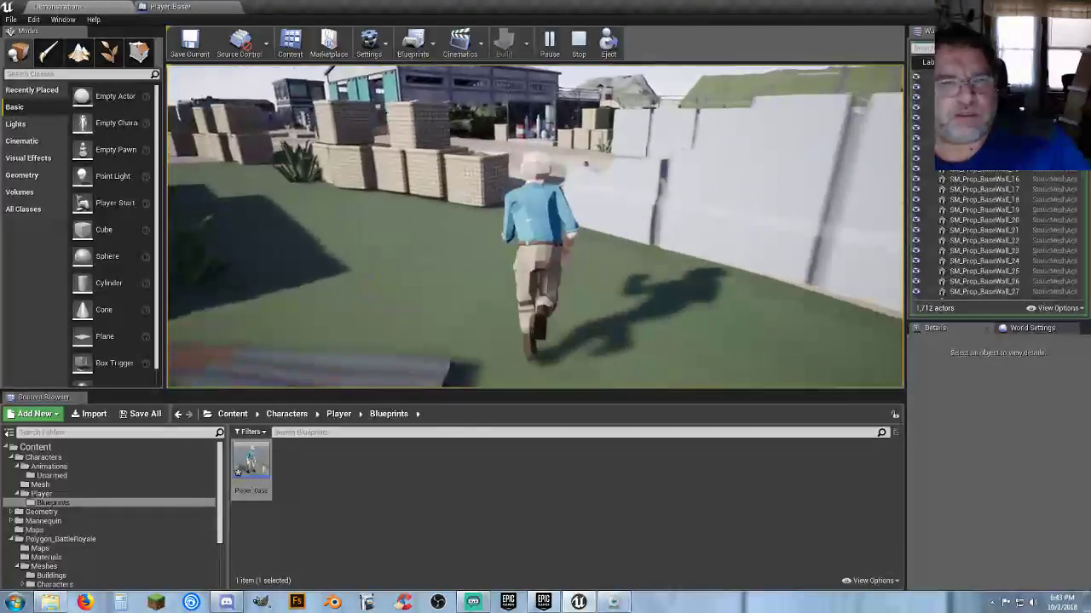
key("a")
key("w")
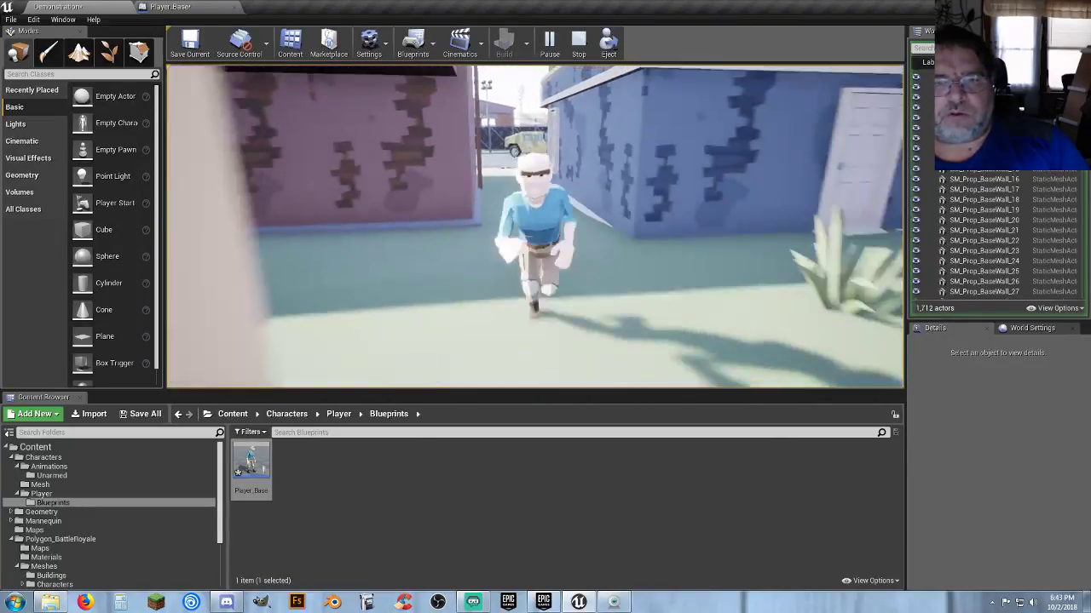
key("w")
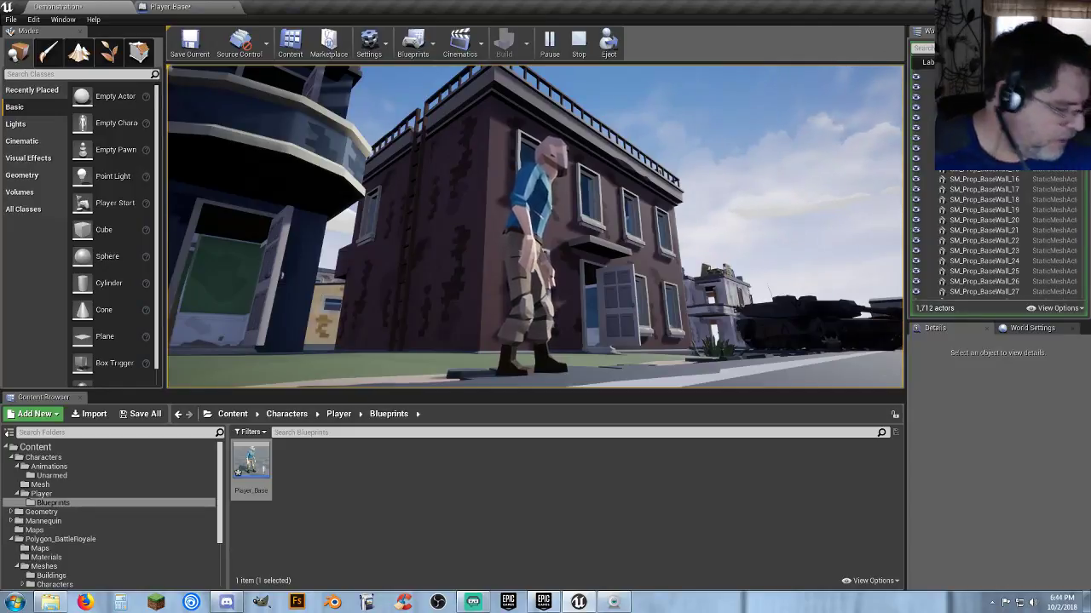
Step: Run the character along the street past the tank and the red barrel, and stop the play-test
key("w")
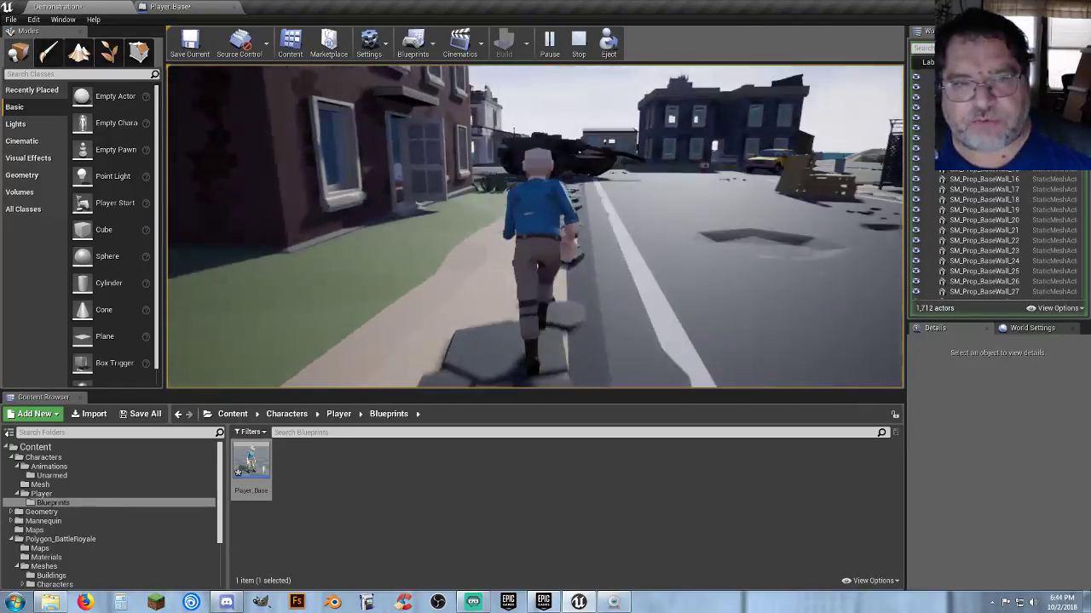
key("w")
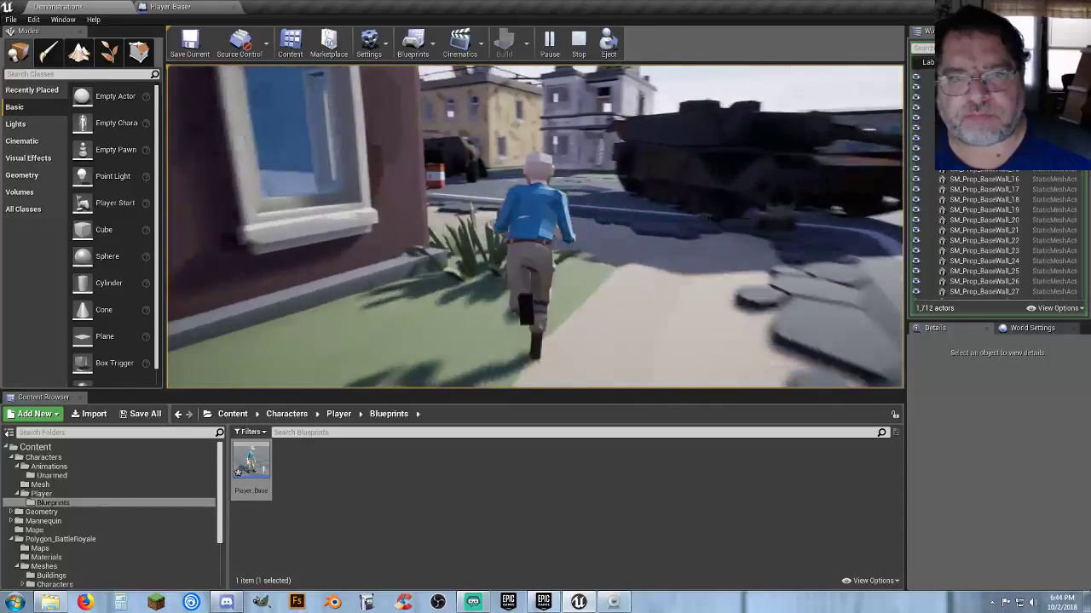
key("w")
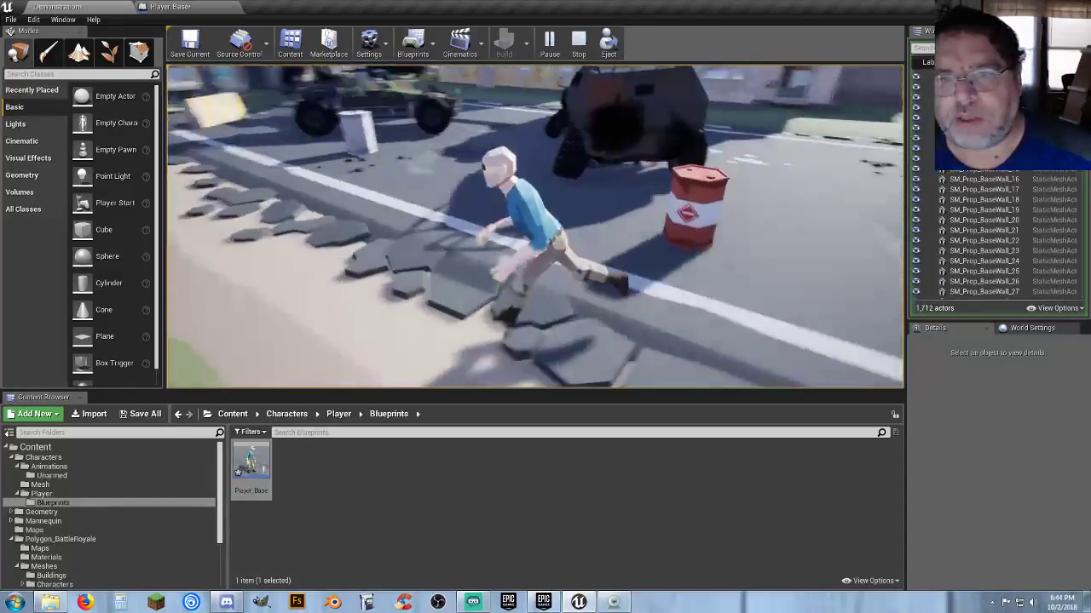
key("w")
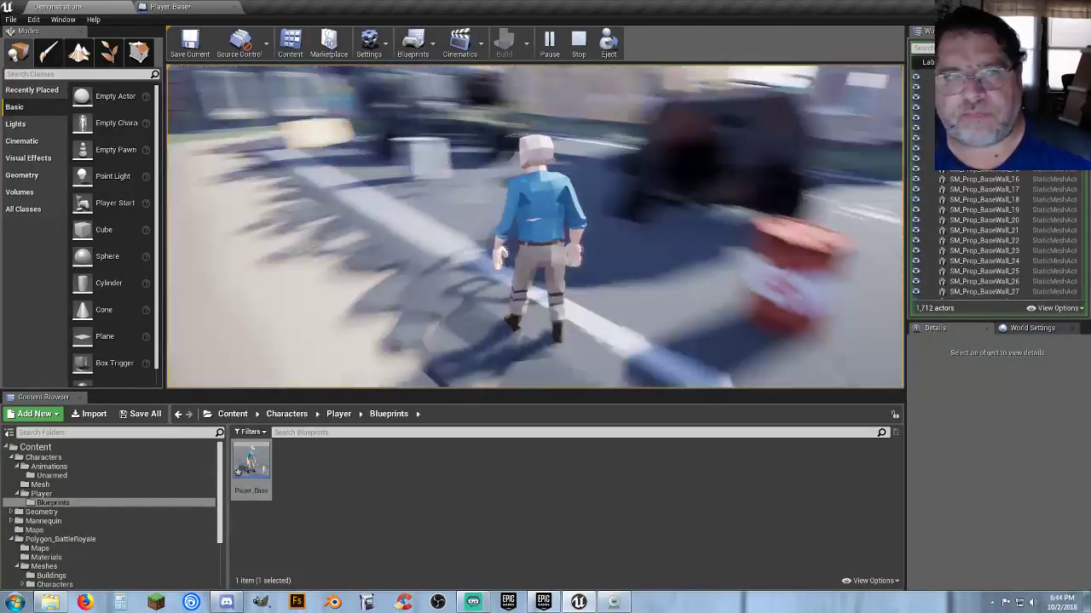
key("w")
key("Escape")
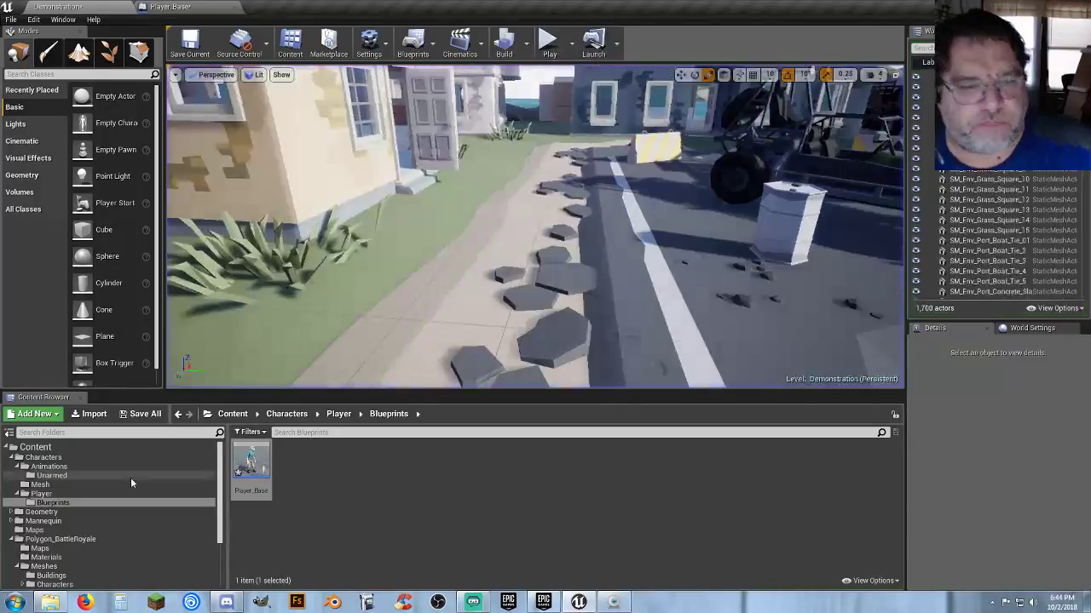
Step: Open the Player_Base blueprint, set the Mesh component's skeletal mesh to SK_Chr_MilitaryMale_01, and compile
double_click(239, 477)
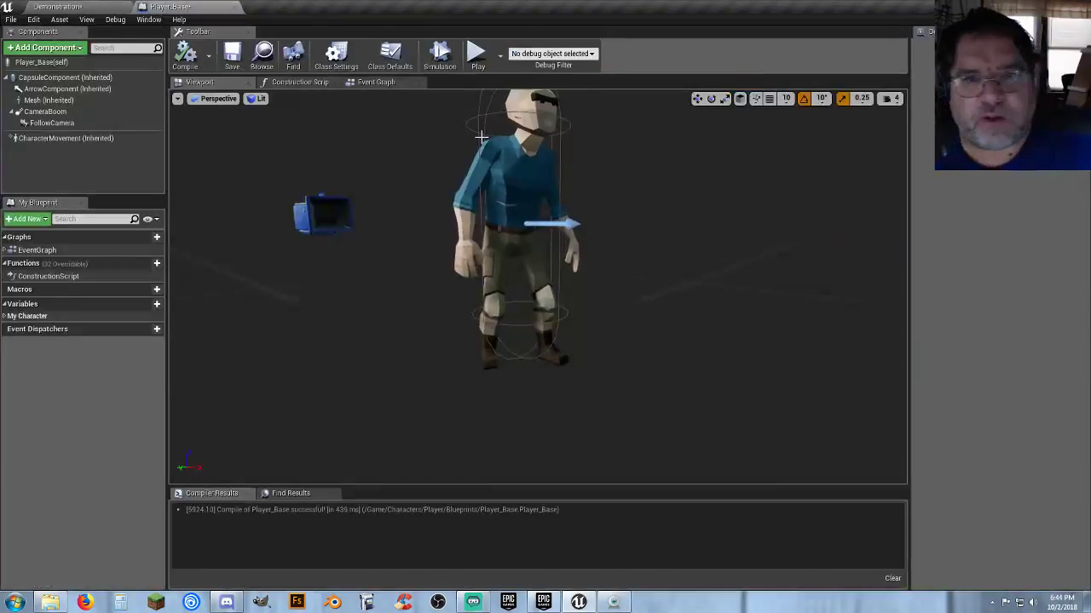
right_click_drag(526, 169, 526, 136)
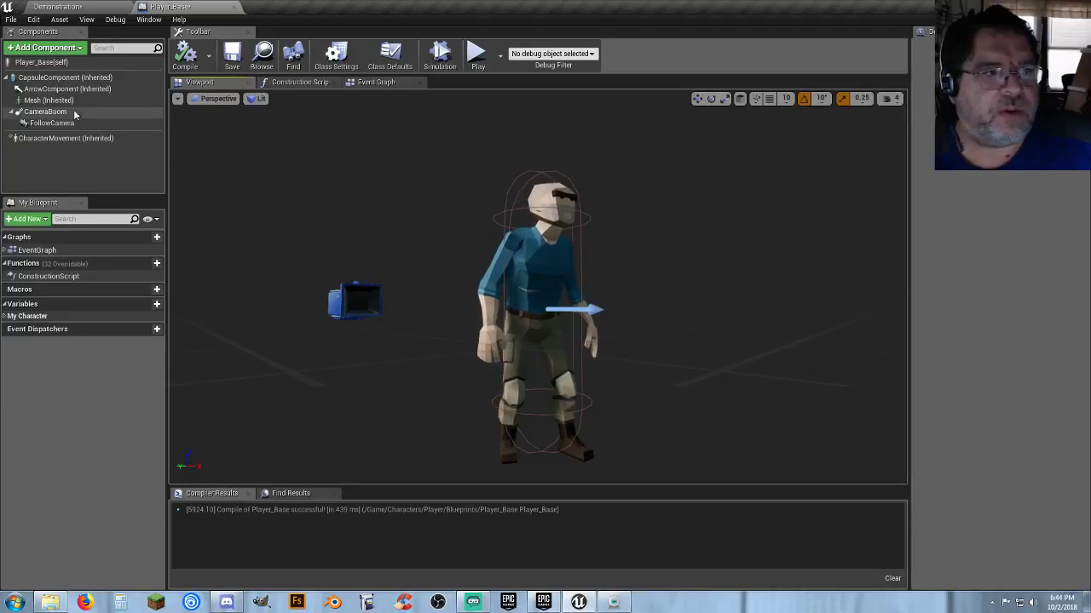
left_click(49, 100)
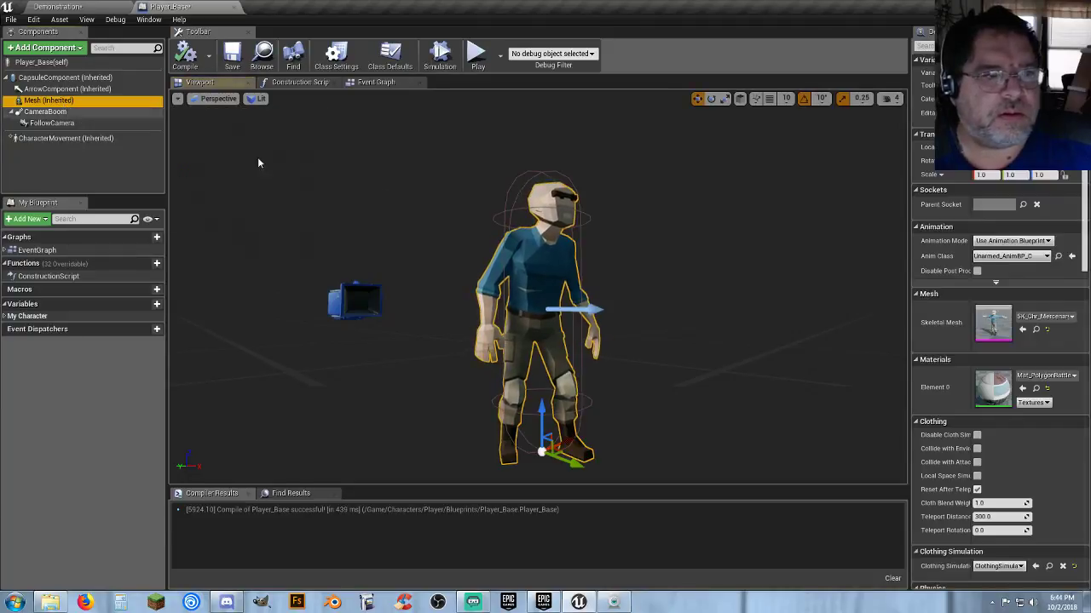
left_click(1035, 316)
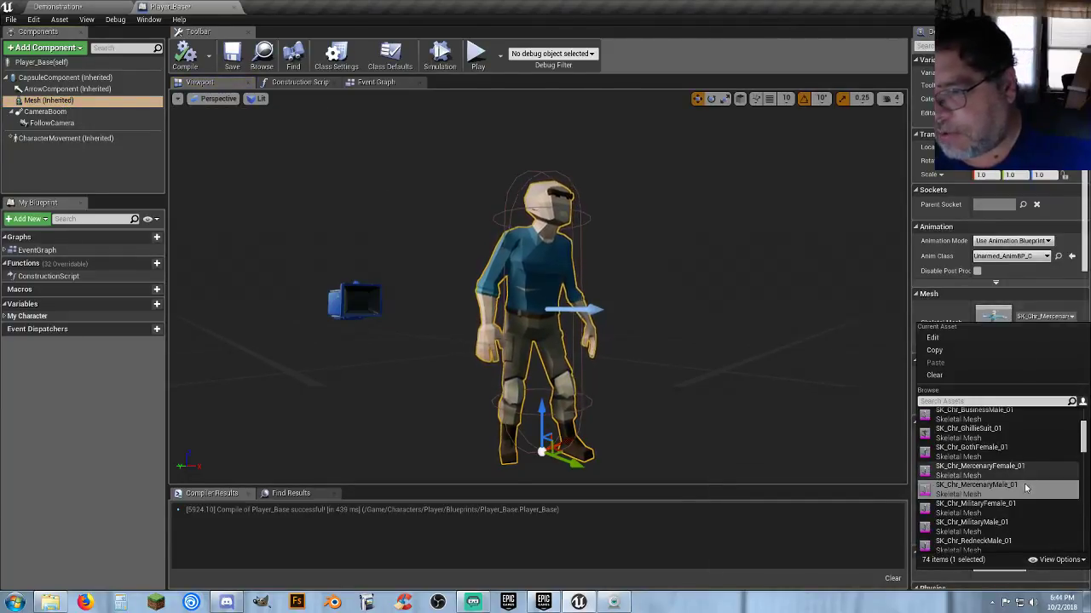
left_click(997, 521)
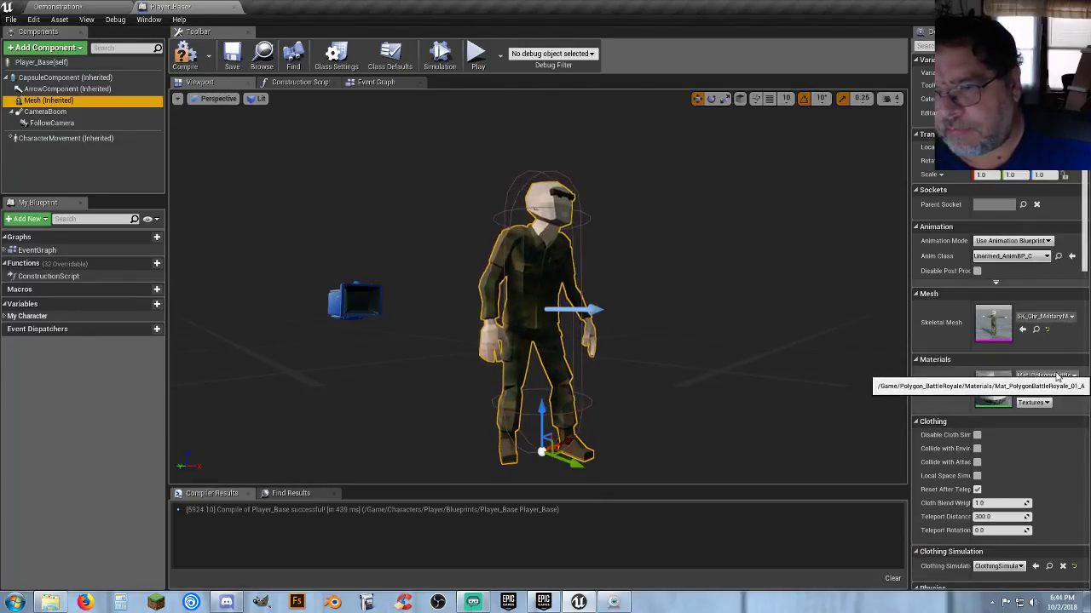
left_click(184, 62)
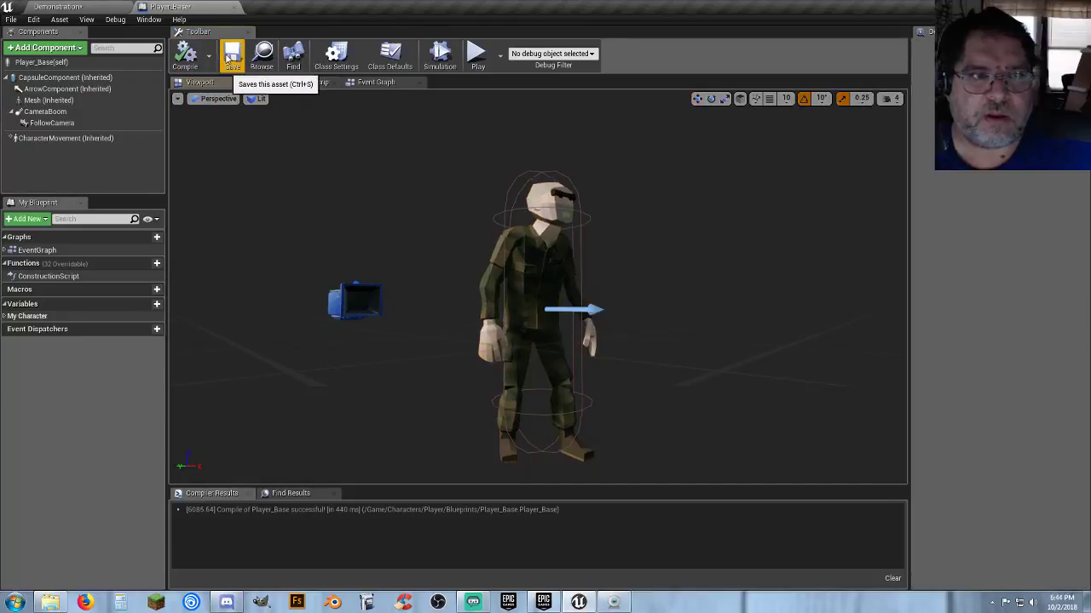
Step: Try Mat_PolygonBattleRoyale_02_A as the character mesh's Element 0 material and view the character
left_click(50, 100)
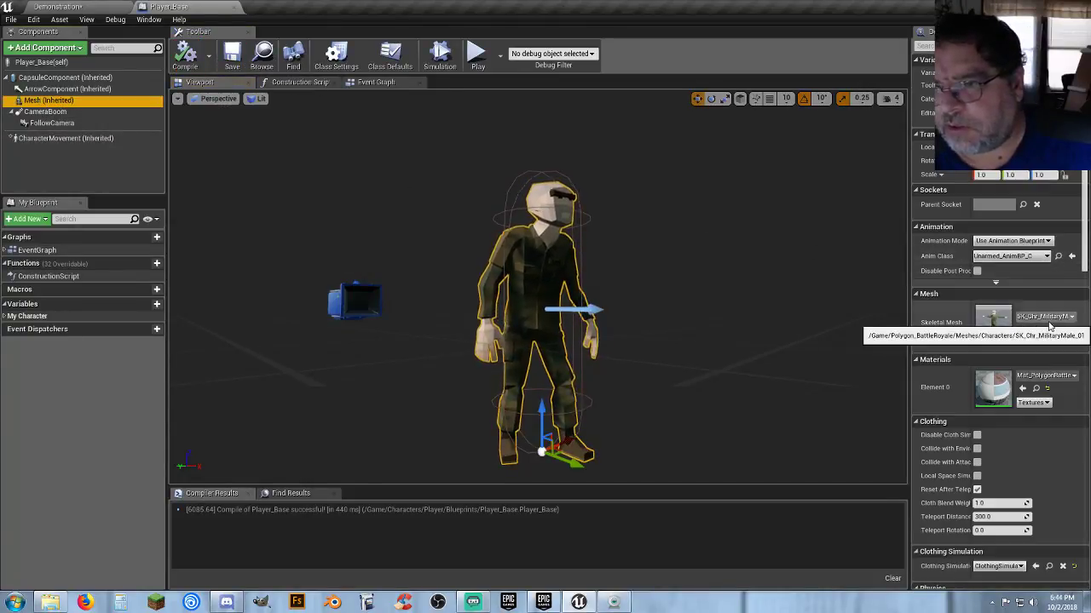
left_click(1053, 379)
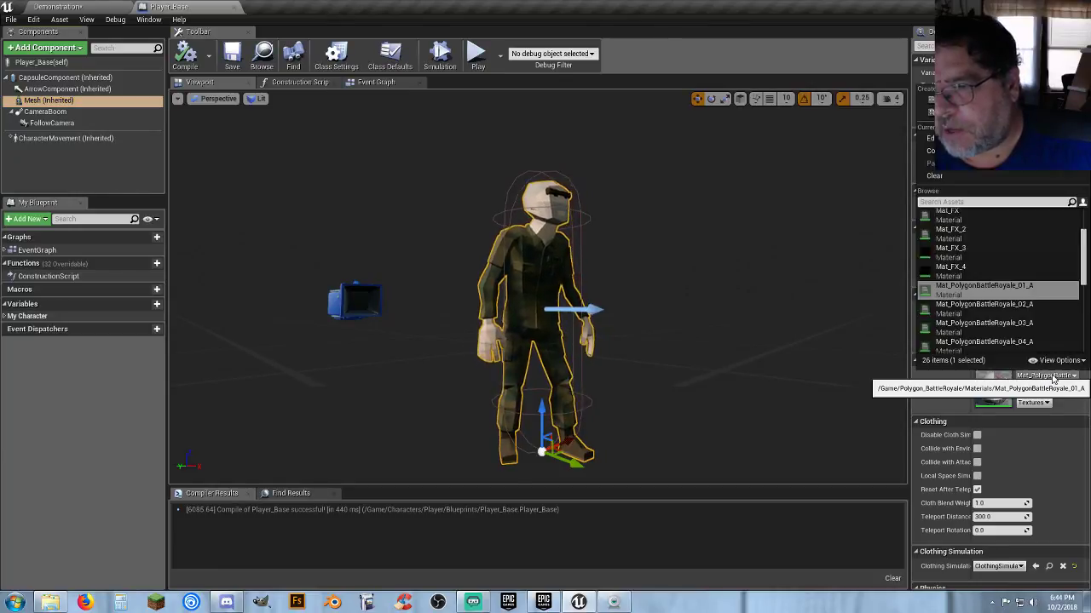
left_click(988, 305)
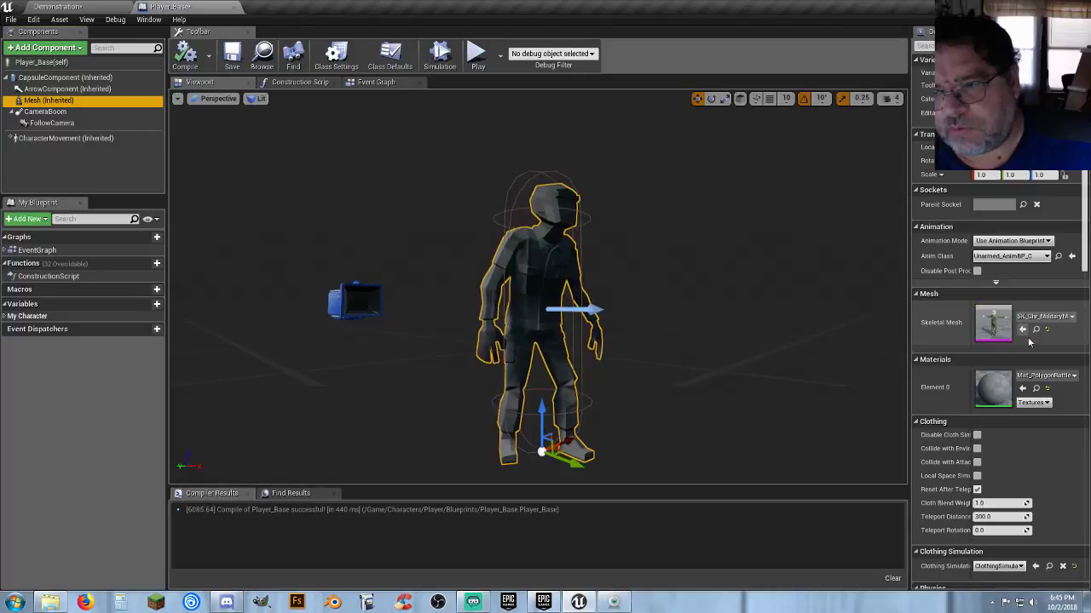
right_click_drag(770, 314, 750, 296)
key("d")
key("a")
key("s")
key("w")
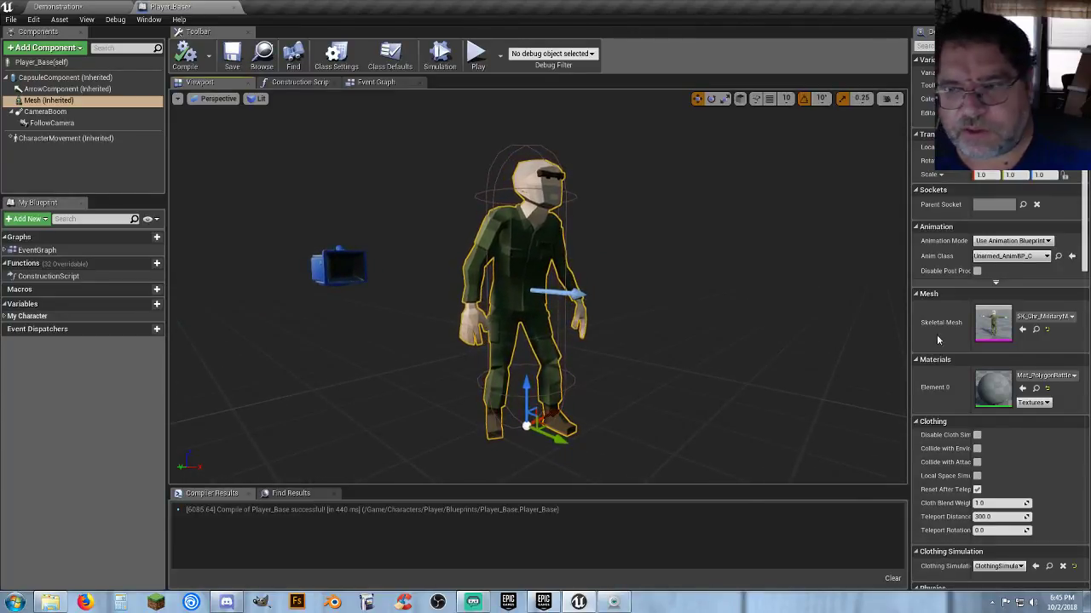
Step: Try Mat_PolygonBattleRoyale_03_A as the Element 0 material, keeping SK_Chr_MilitaryMale_01 as the skeletal mesh
left_click(1047, 375)
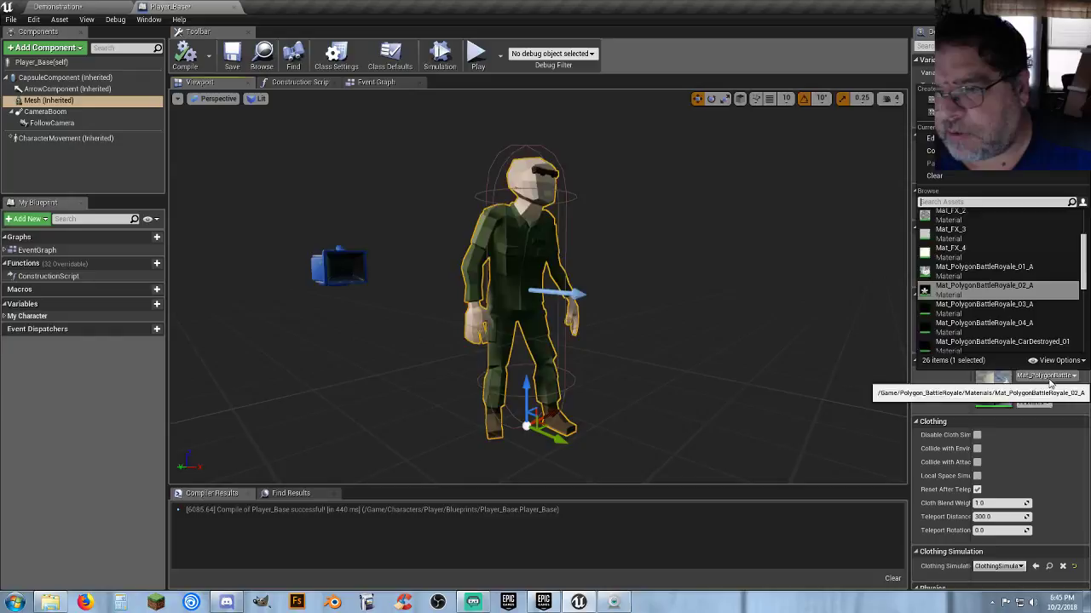
left_click(1011, 327)
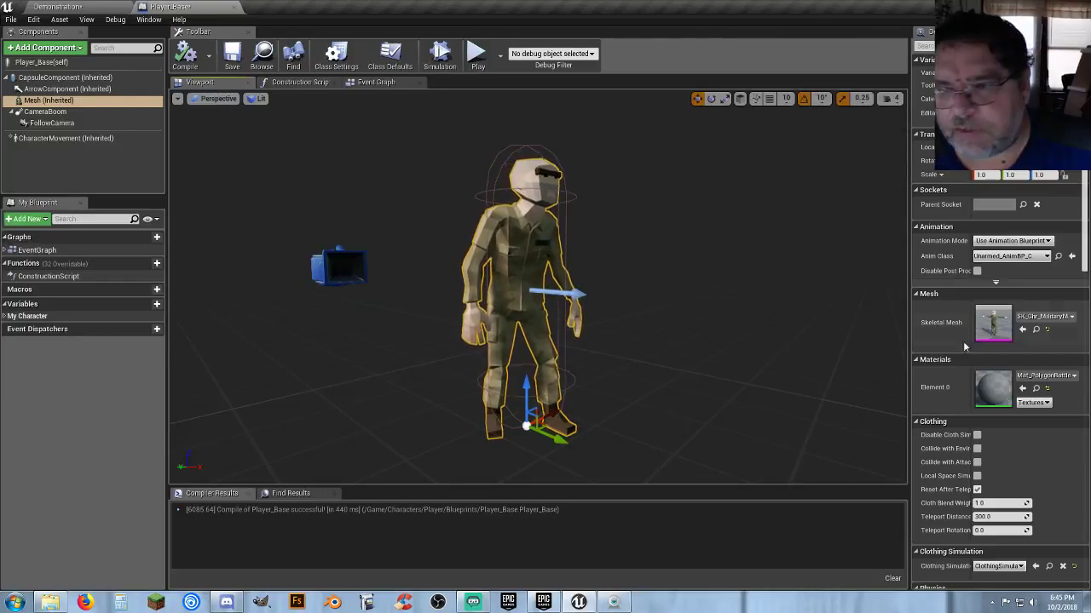
left_click(1044, 316)
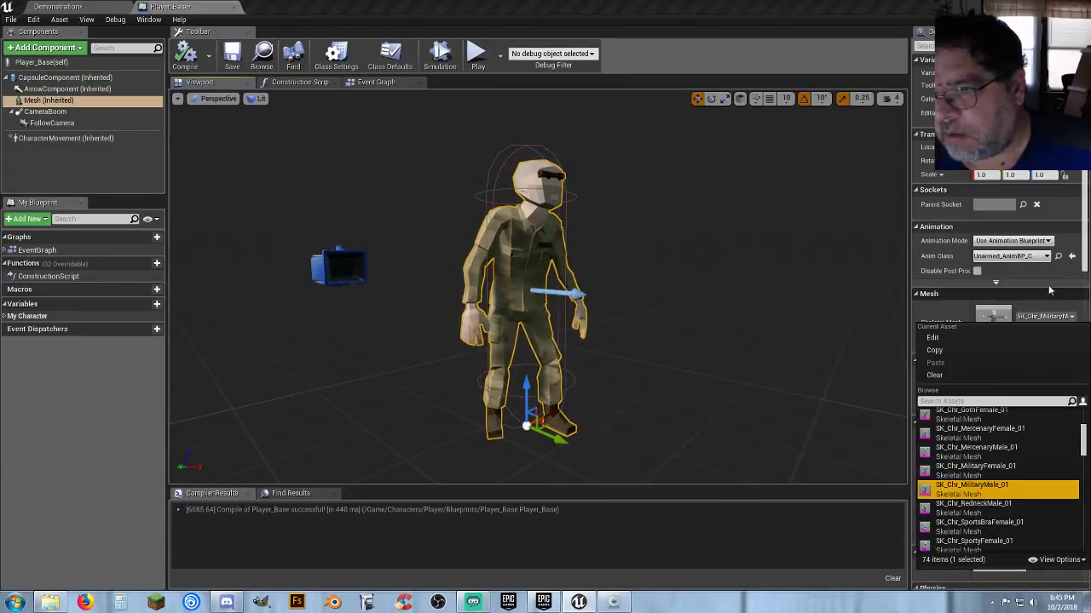
left_click(976, 492)
Step: Try Mat_PolygonBattleRoyale_04_A as the character mesh's Element 0 material and look at the uniform
left_click(1061, 377)
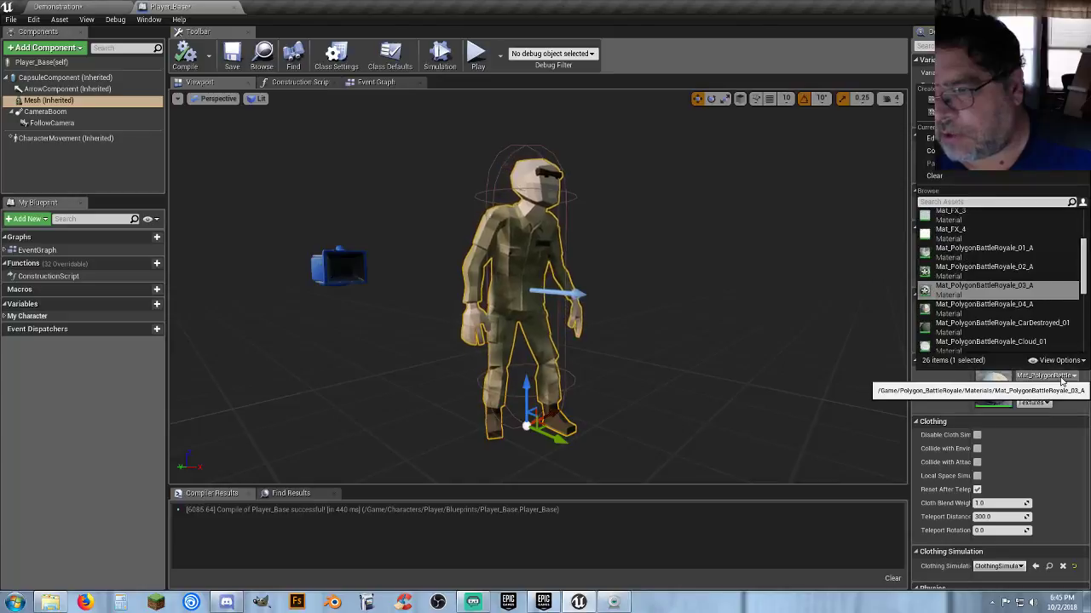
left_click(1031, 311)
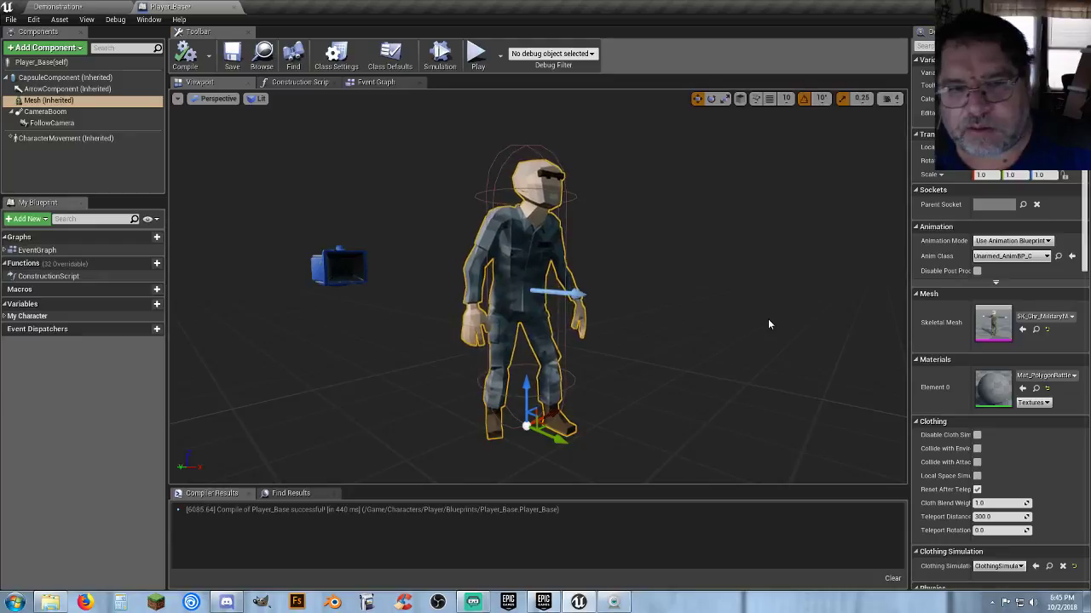
right_click_drag(768, 320, 706, 334)
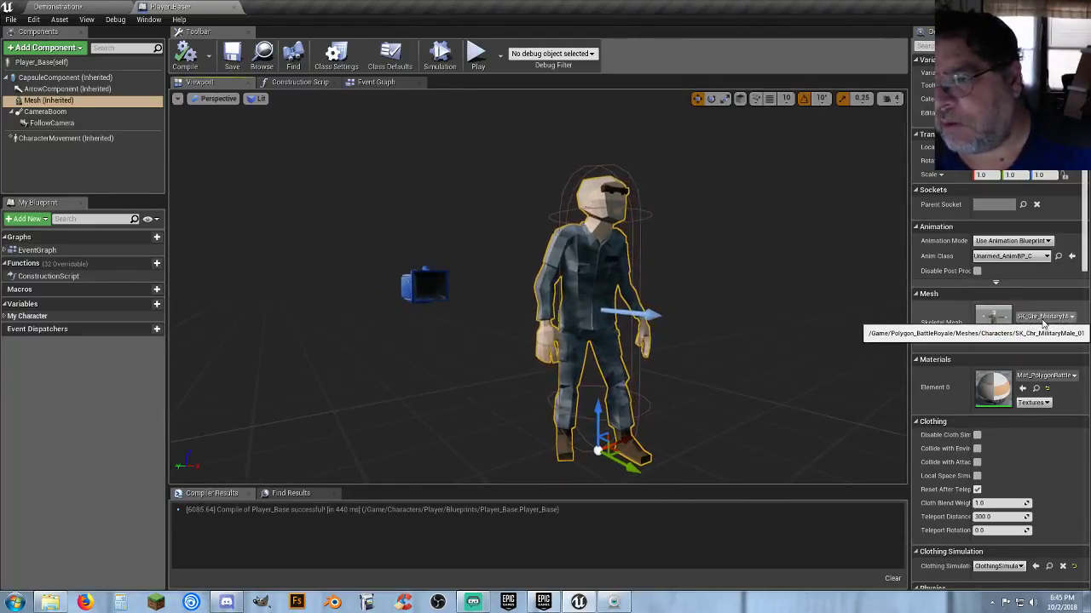
Step: Set the character mesh's Element 0 material back to Mat_PolygonBattleRoyale_01_A
left_click(1054, 380)
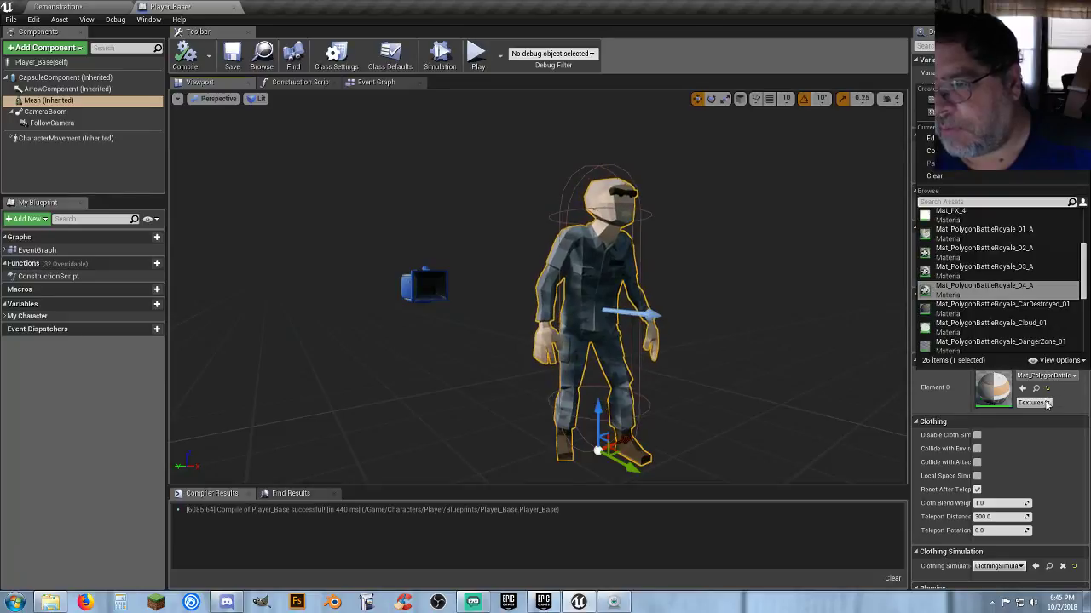
left_click(1011, 250)
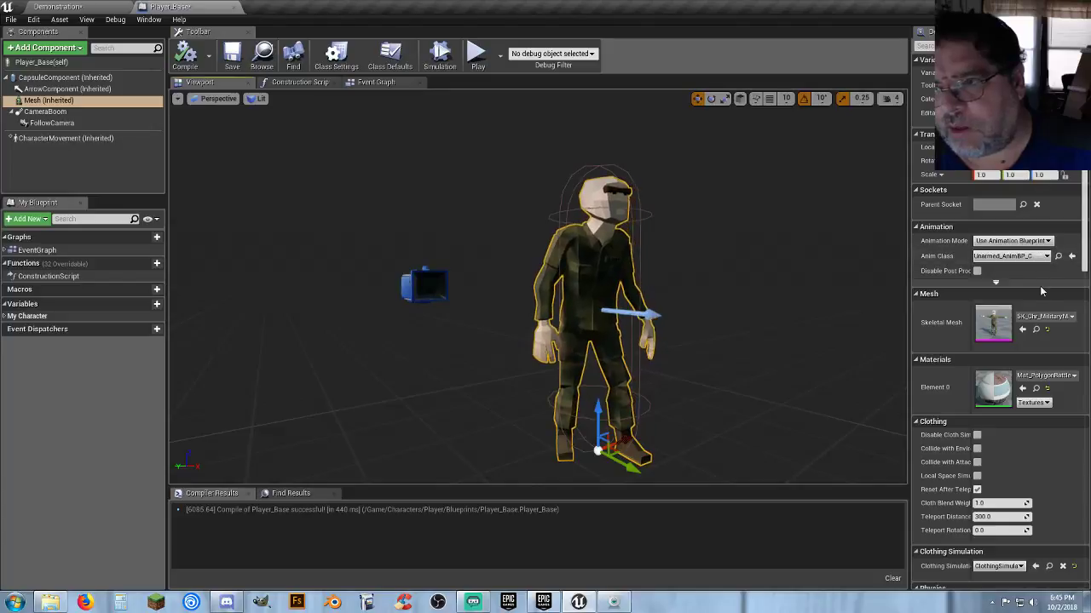
left_click(1048, 317)
left_click(1049, 321)
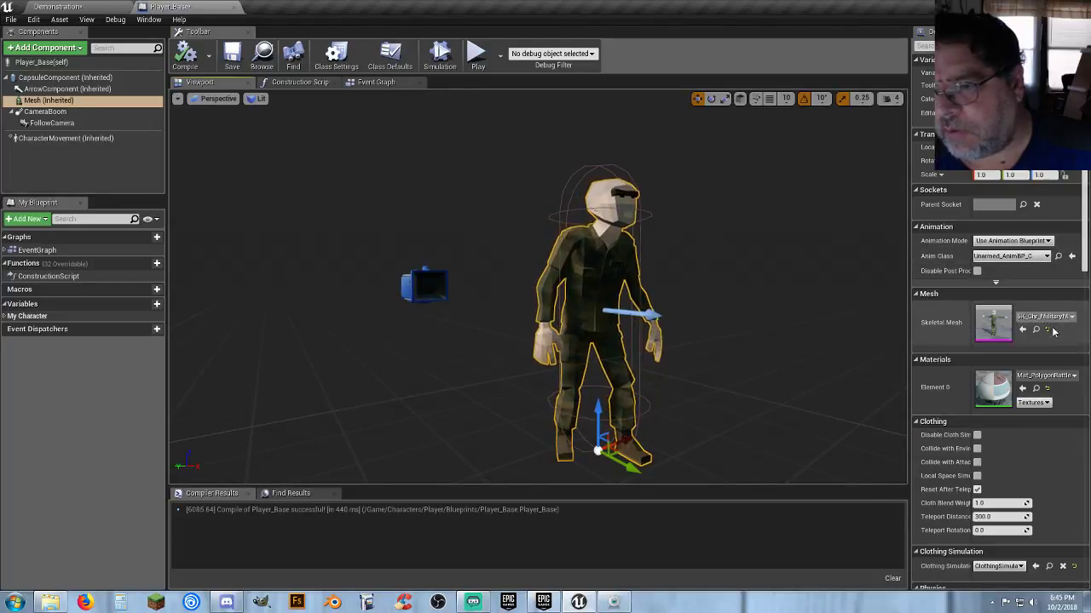
left_click(1062, 376)
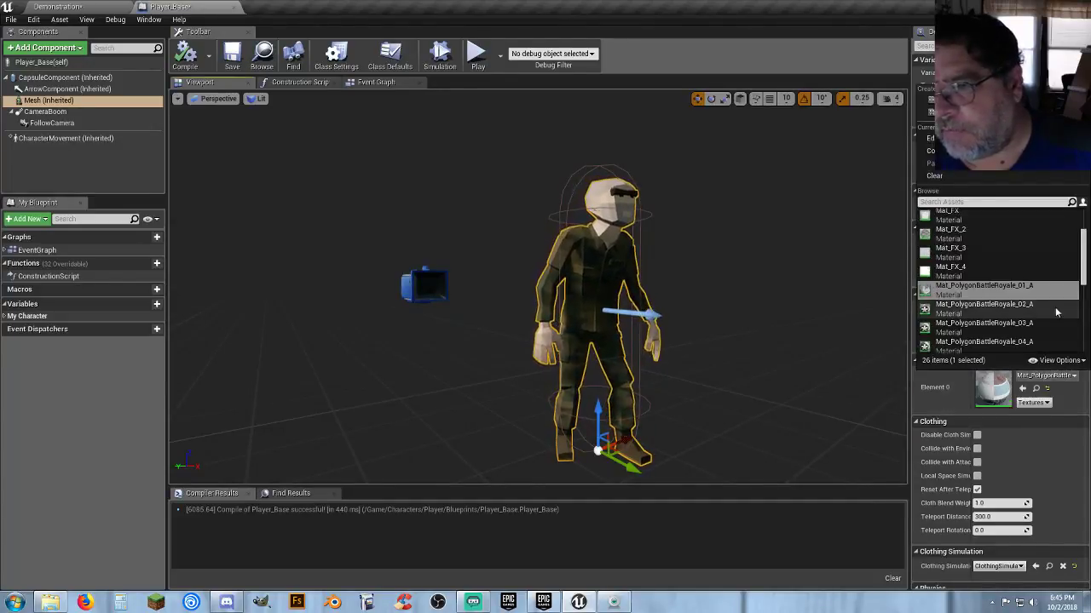
left_click(1048, 292)
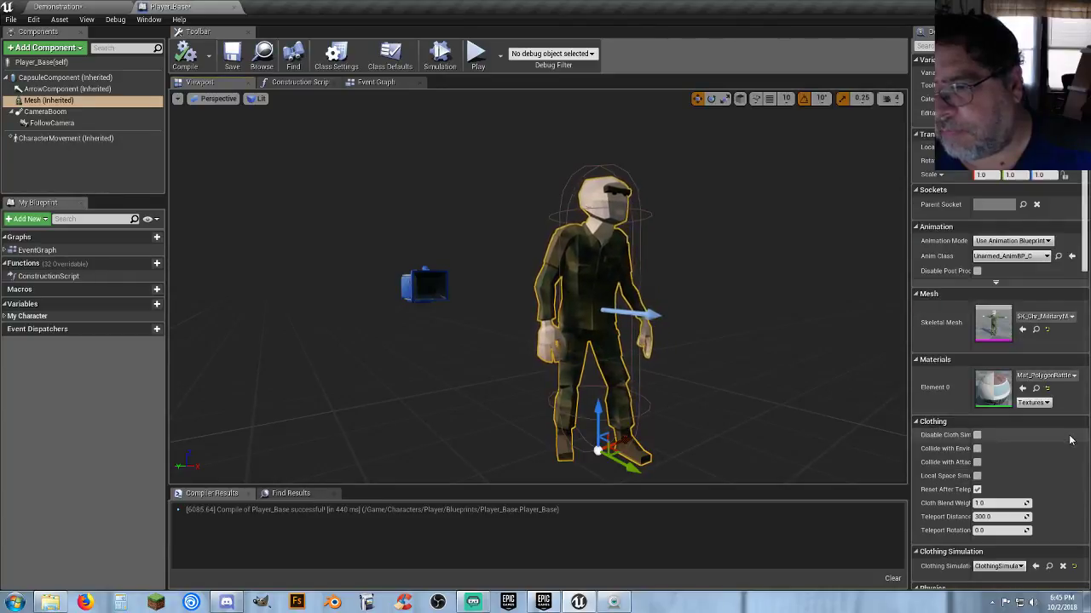
Step: Open the list of skeletal meshes available for the character's Mesh component
left_click(1046, 316)
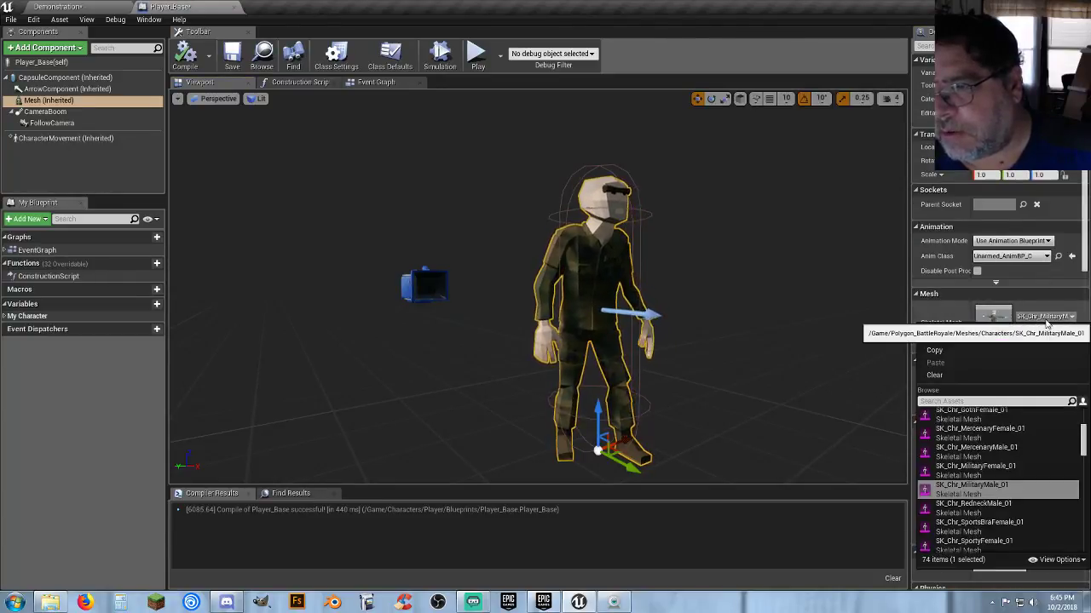
Step: Try the SK_Chr_RedneckMale_01, SK_Chr_SportsBraFemale_01 and SK_Chr_SportyMale_01 skeletal meshes on the character's Mesh component
left_click(988, 504)
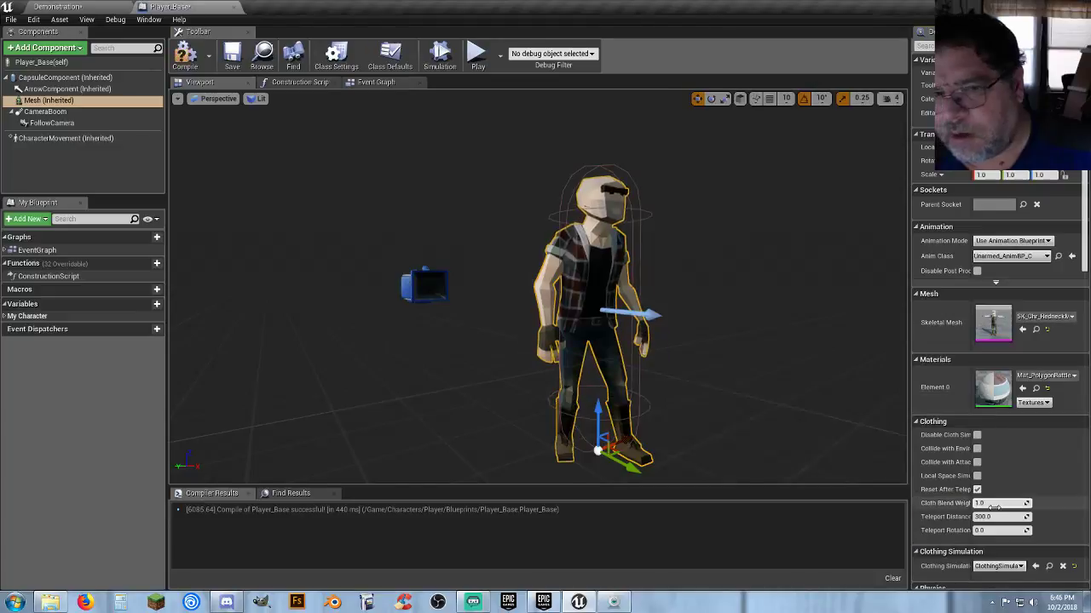
left_click(1067, 317)
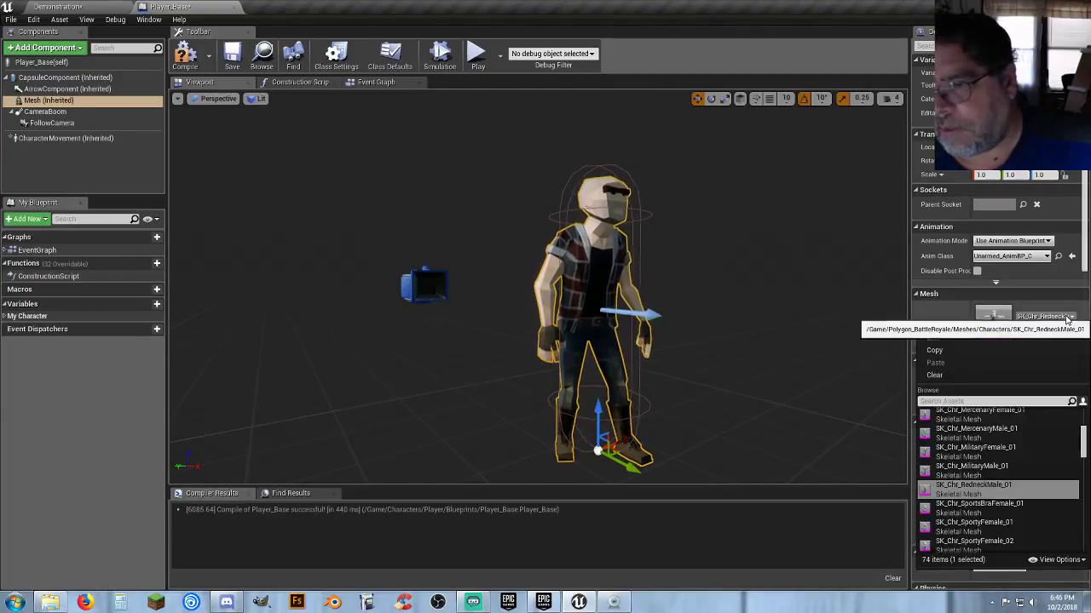
left_click(1009, 516)
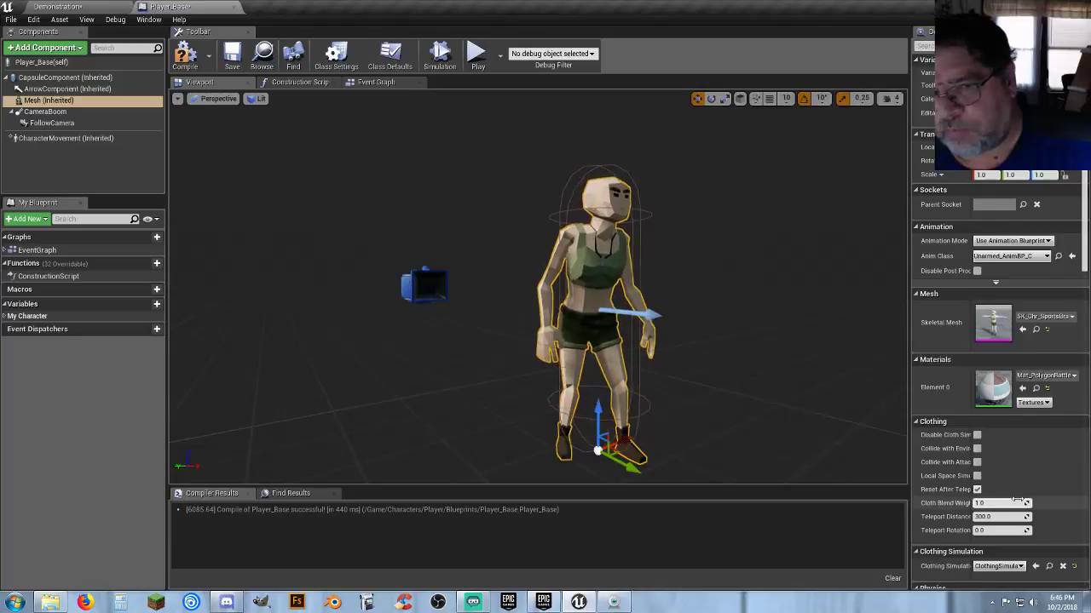
left_click(1057, 317)
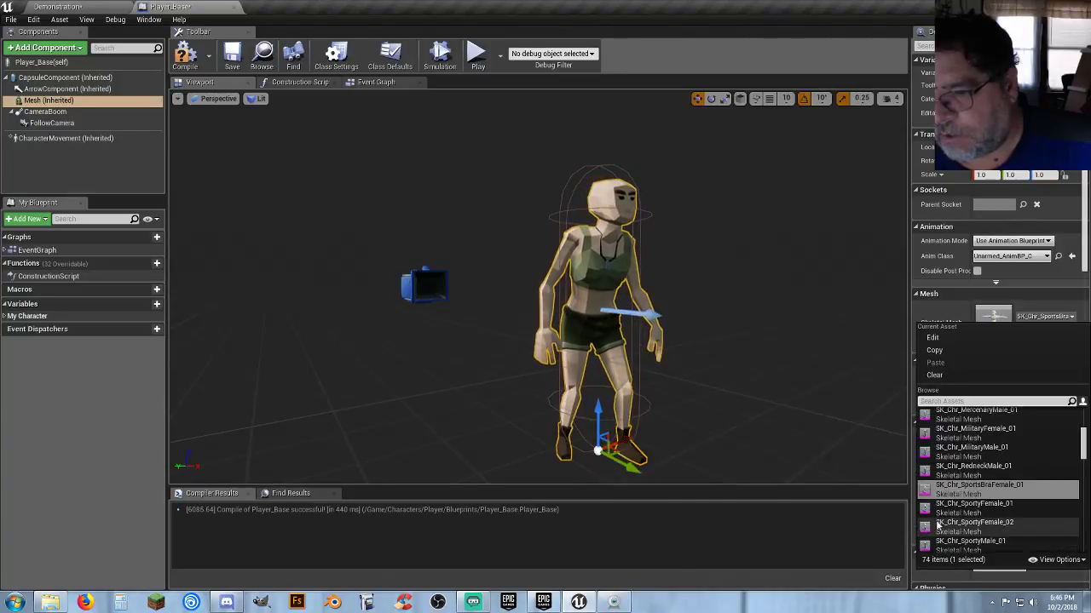
left_click(1001, 541)
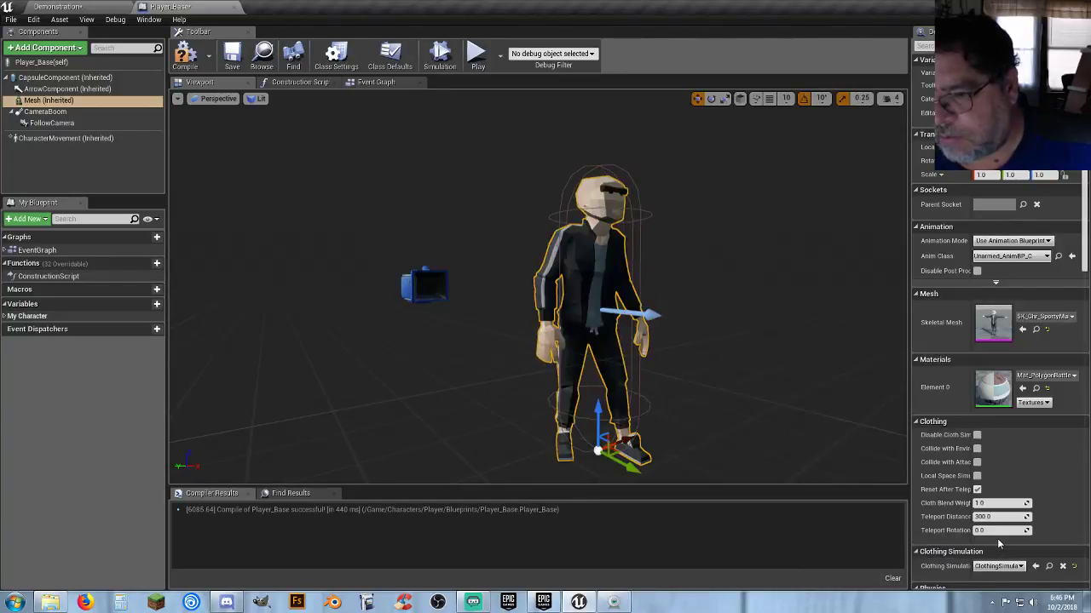
Step: Set the Mesh component's skeletal mesh to SK_Chr_MilitaryMale_01, and compile, save and close the Player_Base blueprint
left_click(1047, 316)
scroll(1039, 461, "down", 2)
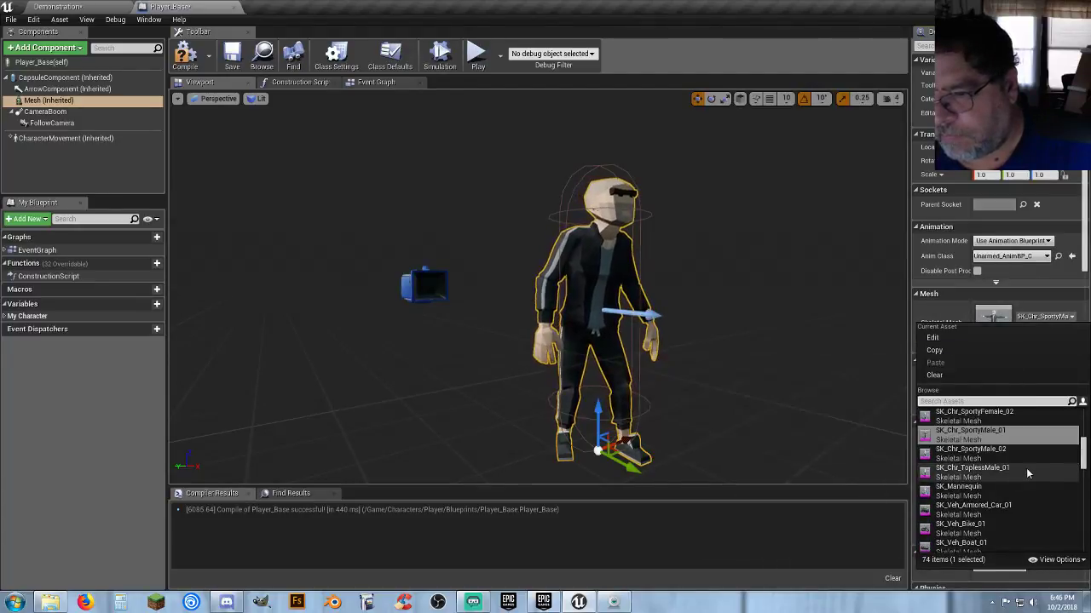
scroll(1026, 468, "up", 5)
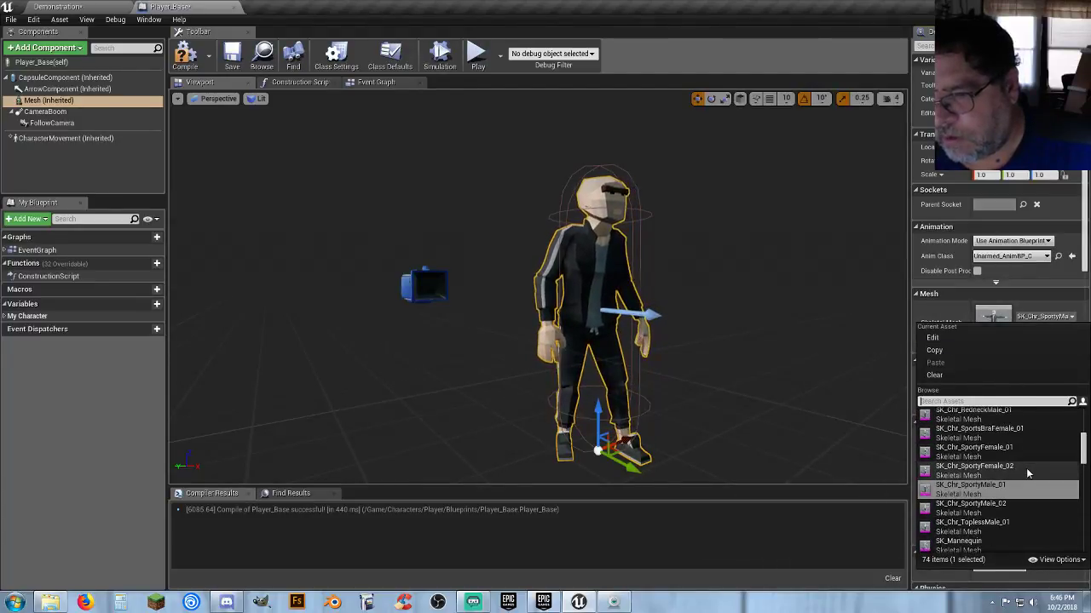
scroll(1026, 467, "up", 2)
left_click(1008, 470)
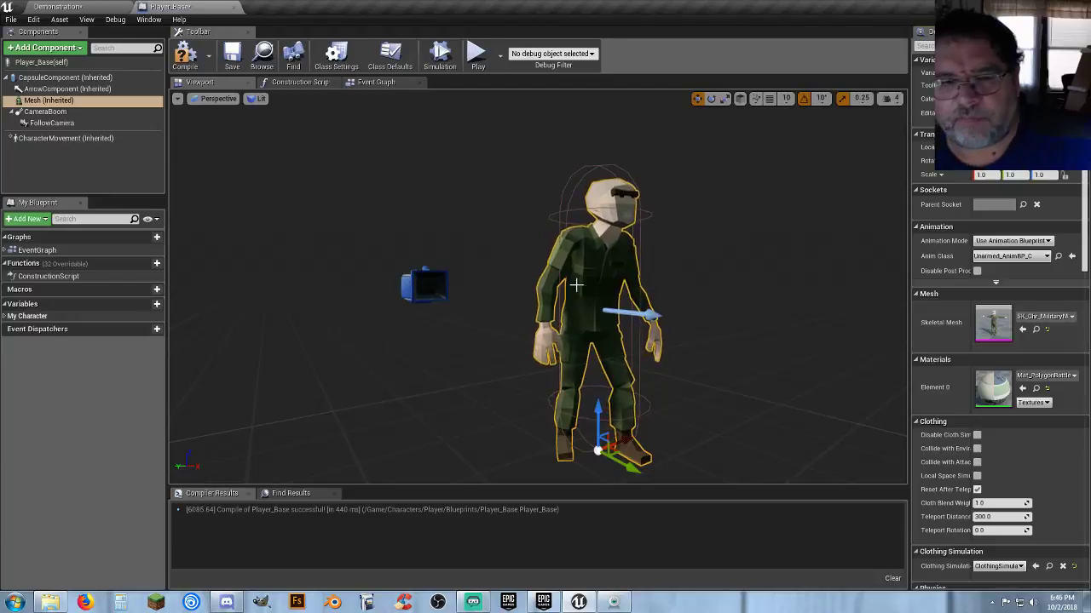
left_click(191, 64)
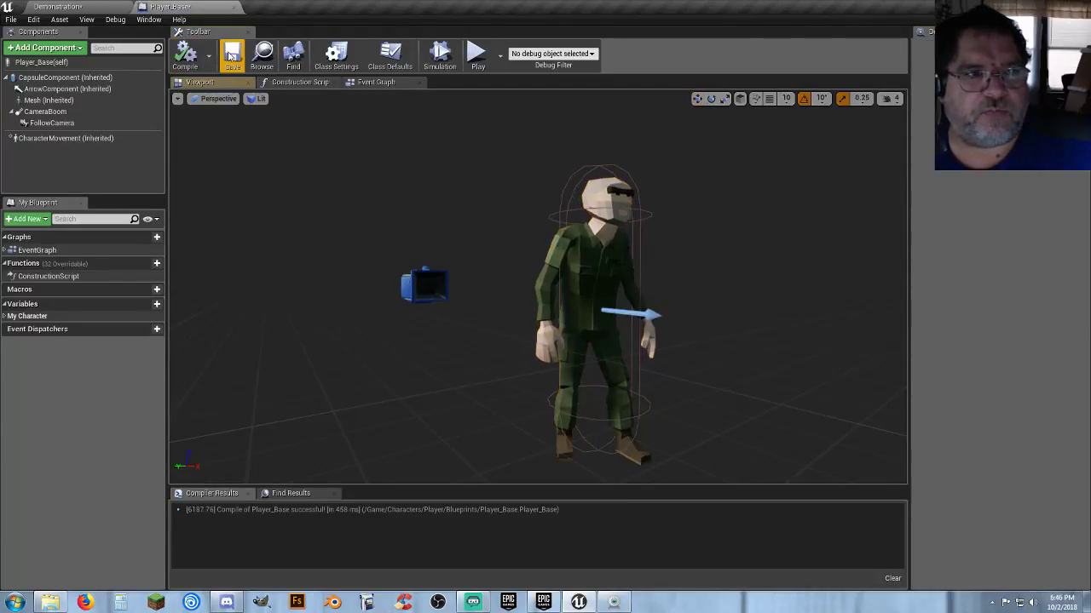
left_click(234, 8)
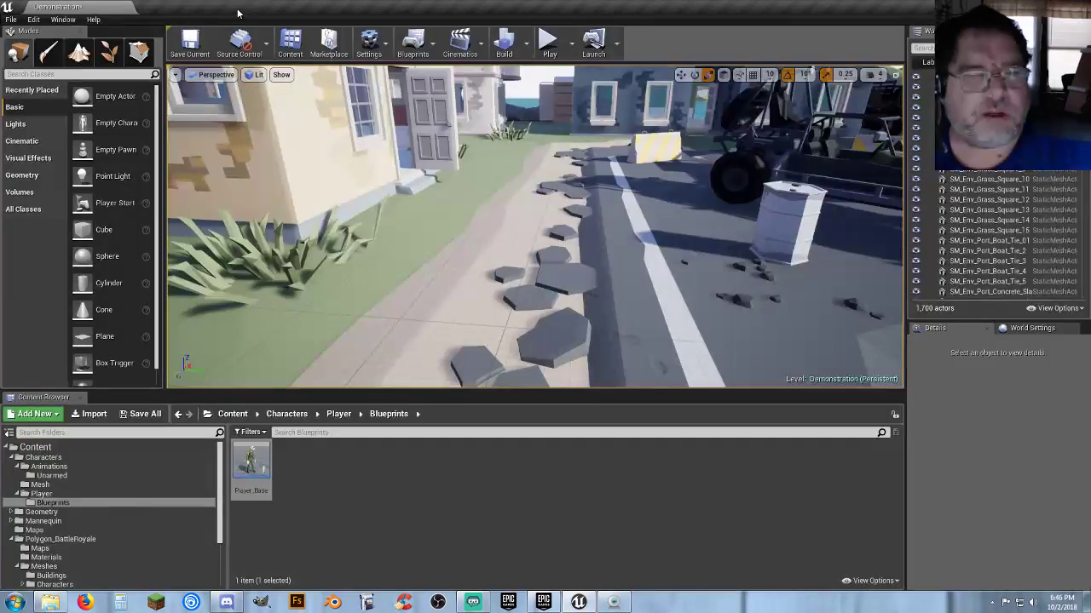
Step: Play-test the level by running the character along the streets past the vehicles, and end the session
left_click(550, 44)
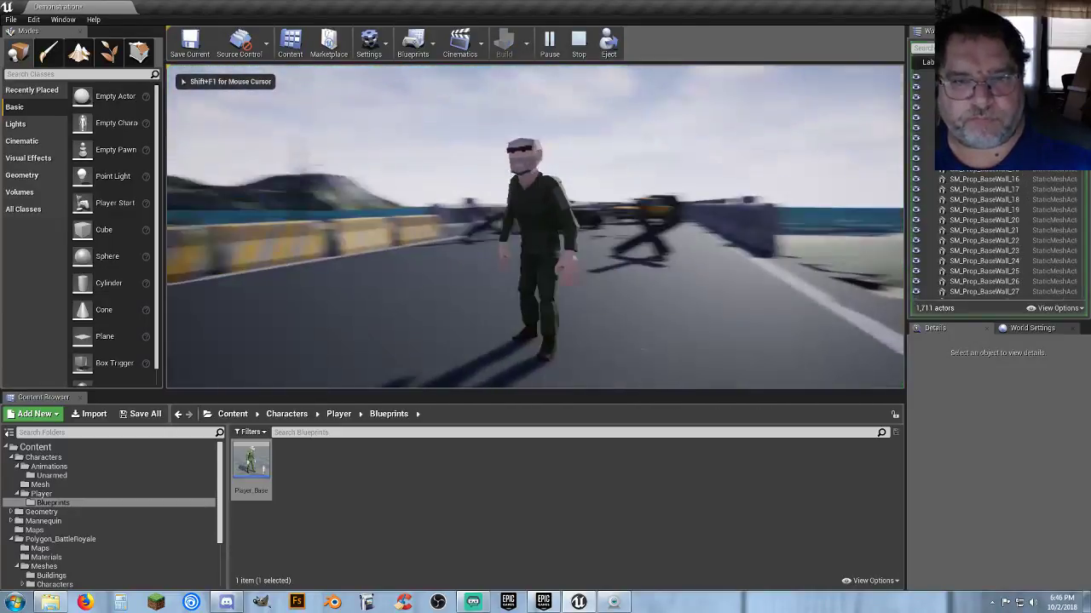
key("w")
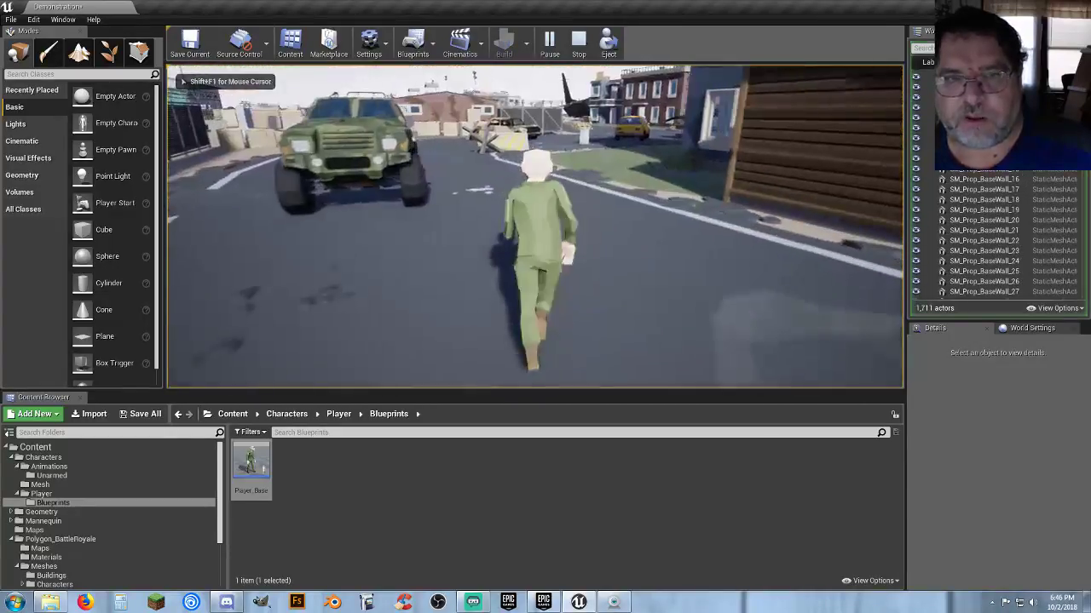
key("a")
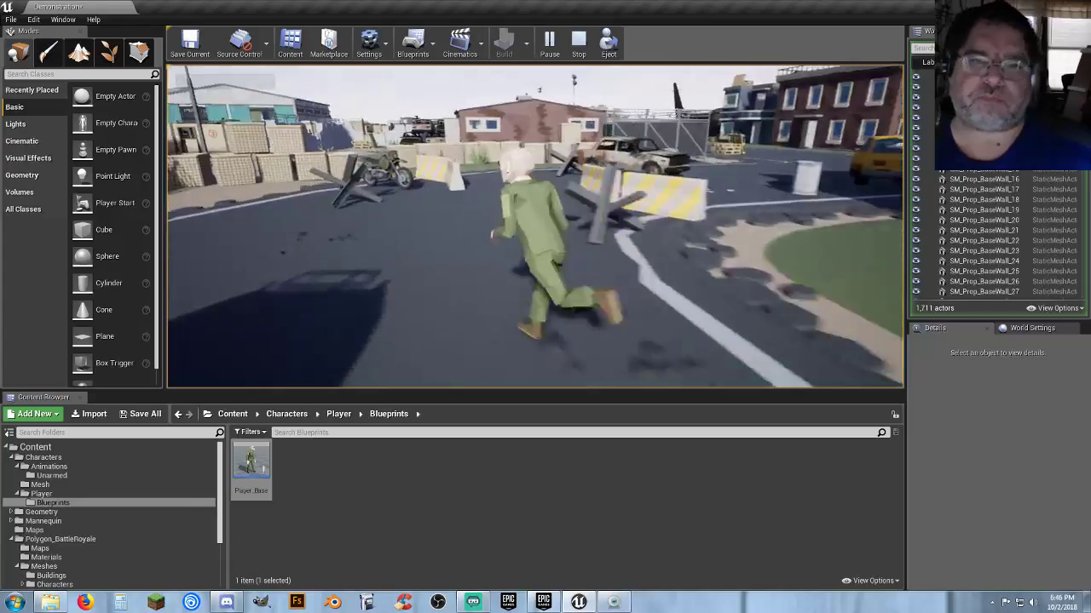
key("w")
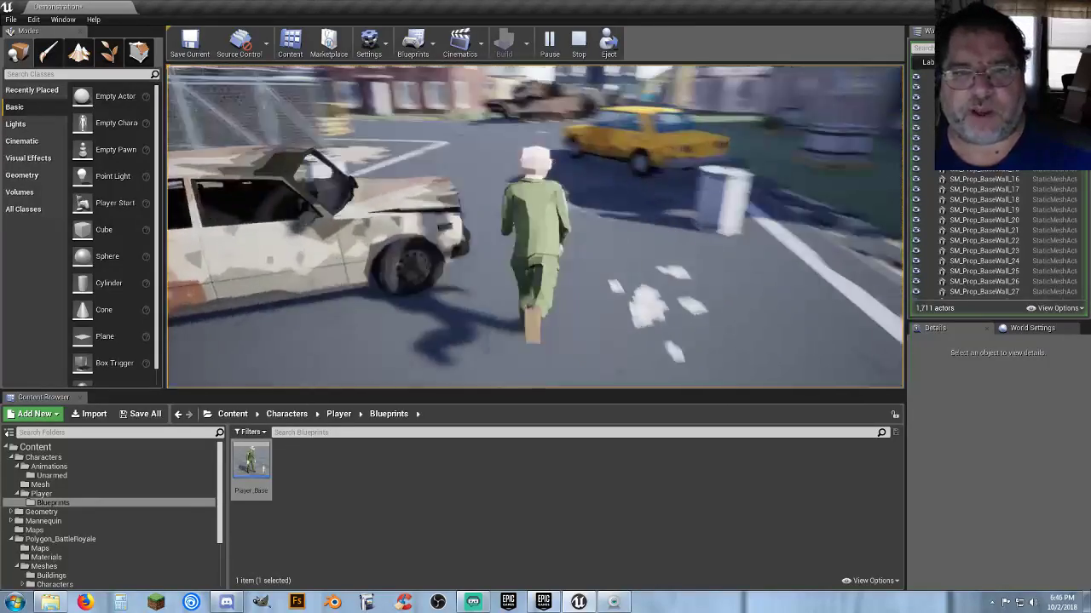
key("w")
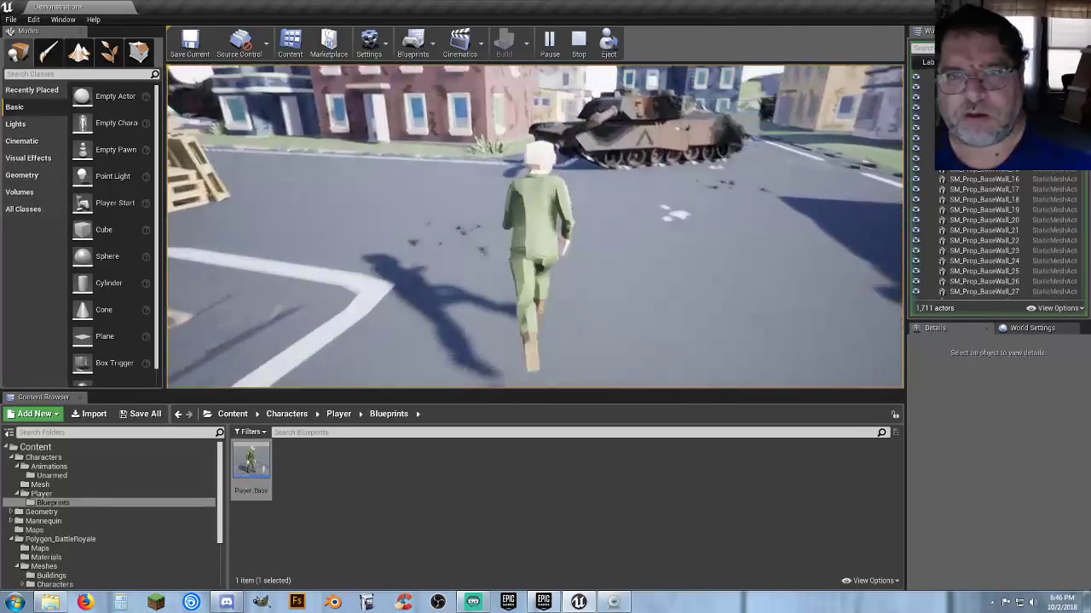
key("Escape")
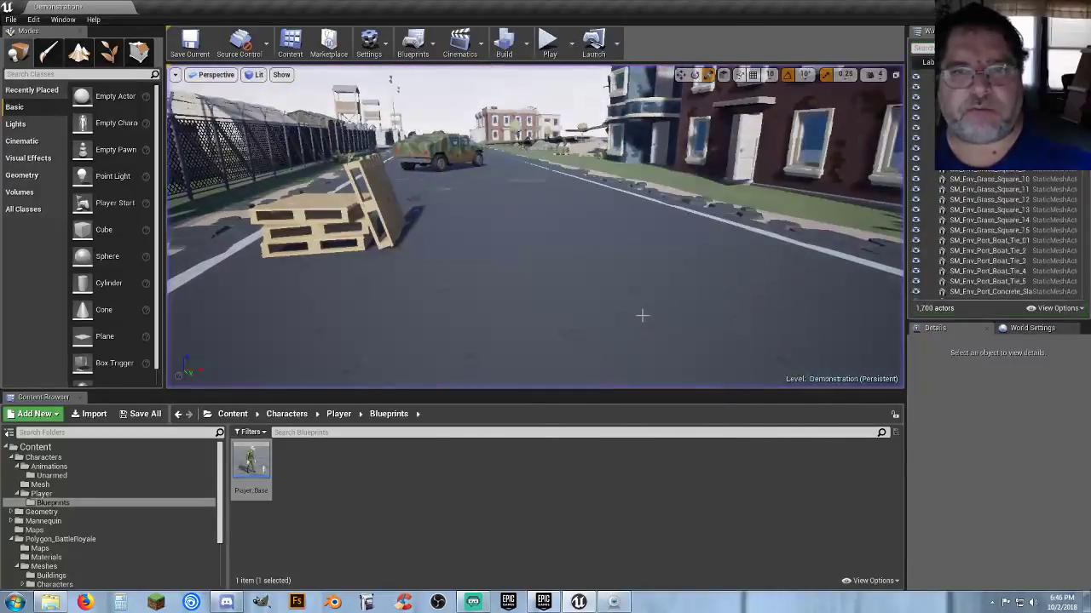
Step: Place a Player Start on the road near the tank, rotated 90° about Z, and another on the sand beside the military truck
right_click_drag(642, 316, 245, 378)
key("w")
key("s")
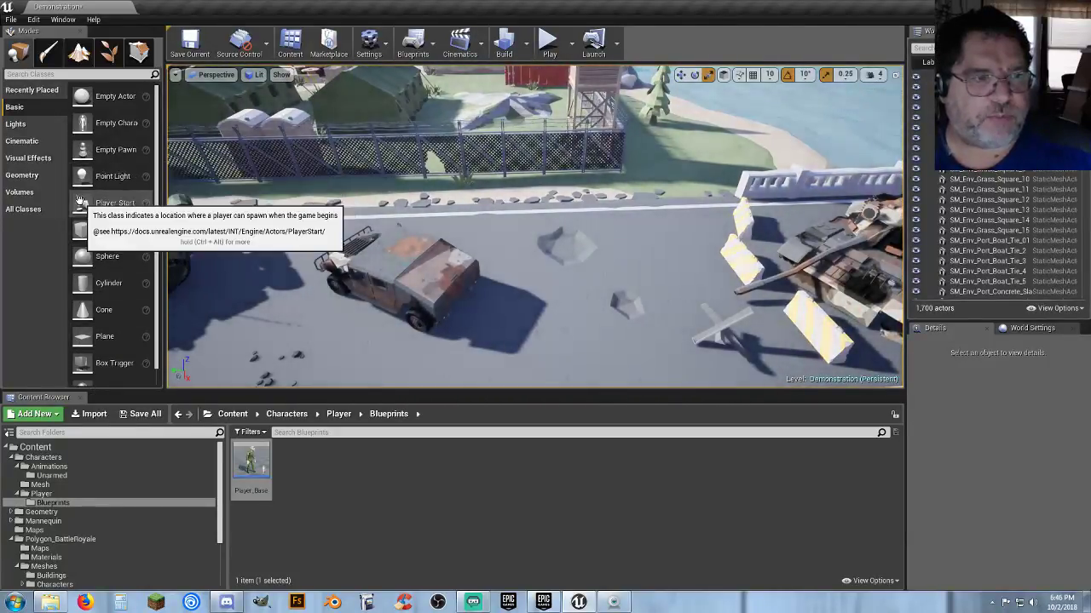
left_click_drag(80, 202, 610, 297)
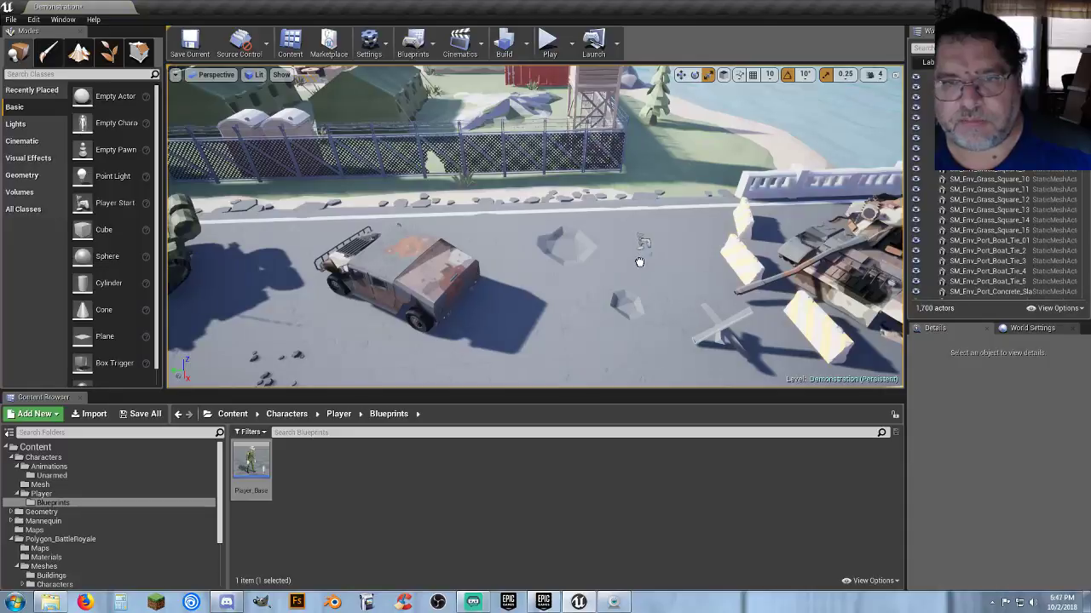
left_click_drag(639, 262, 640, 248)
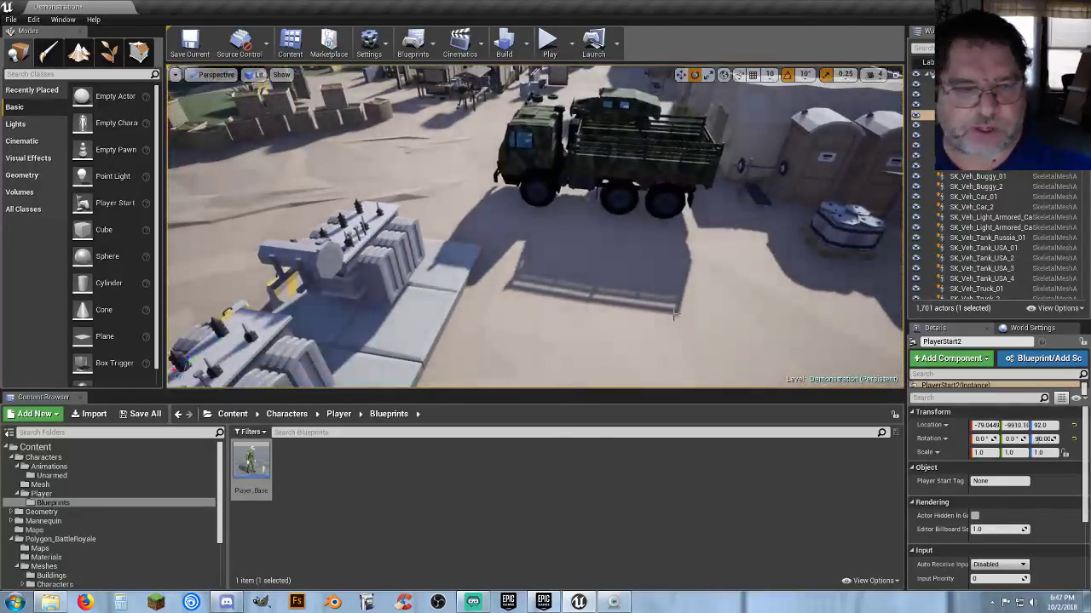
left_click_drag(123, 255, 555, 298)
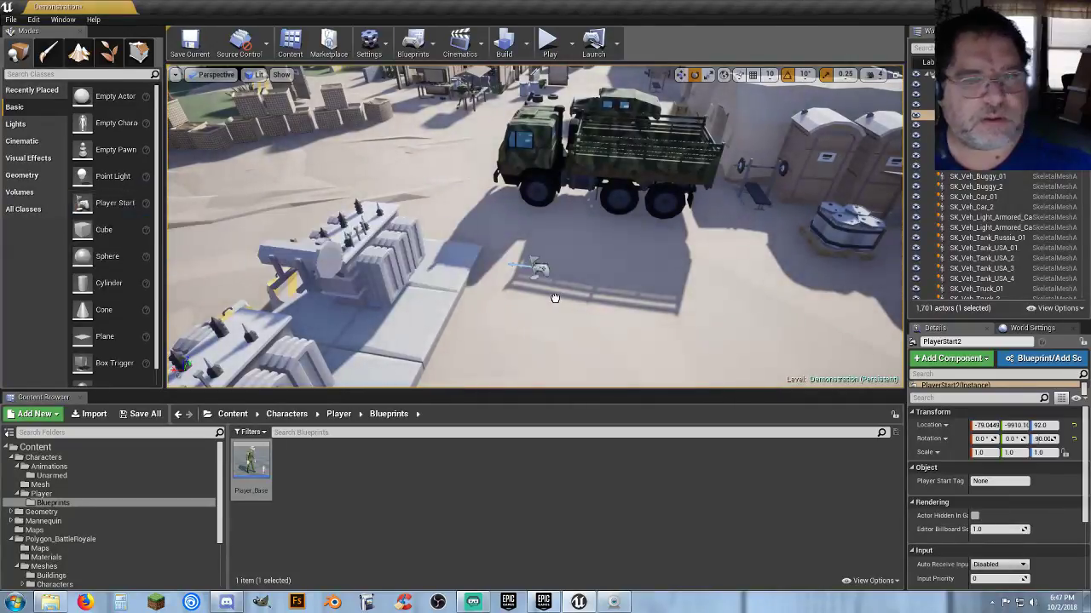
left_click_drag(719, 342, 719, 341)
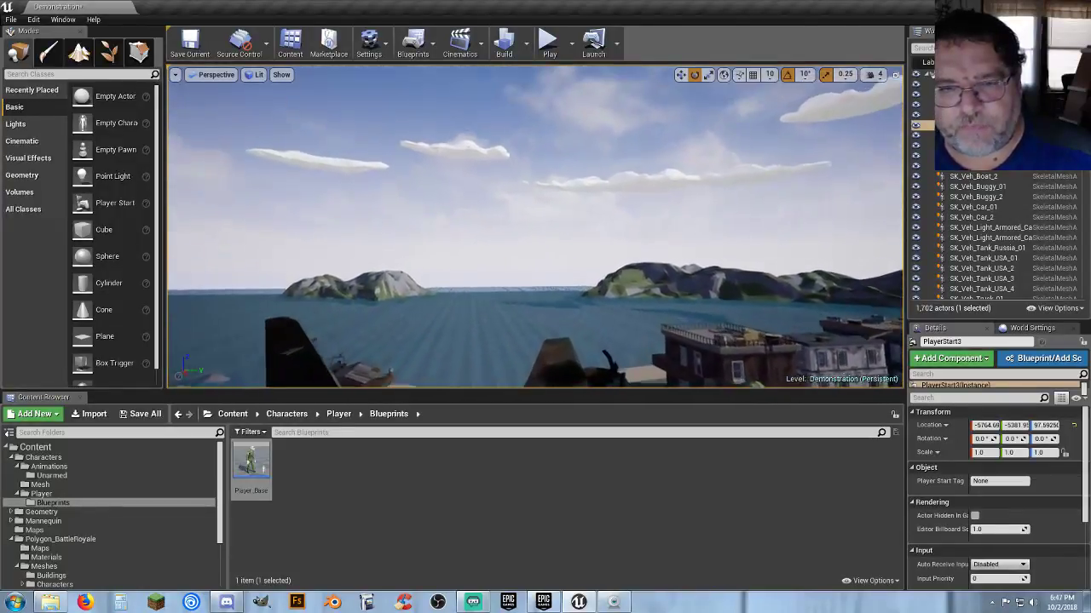
Step: Place a Player Start on the broken pavement between the houses, turned about 170° about Z and raised slightly to a height of about 104.7
right_click_drag(535, 227, 633, 323)
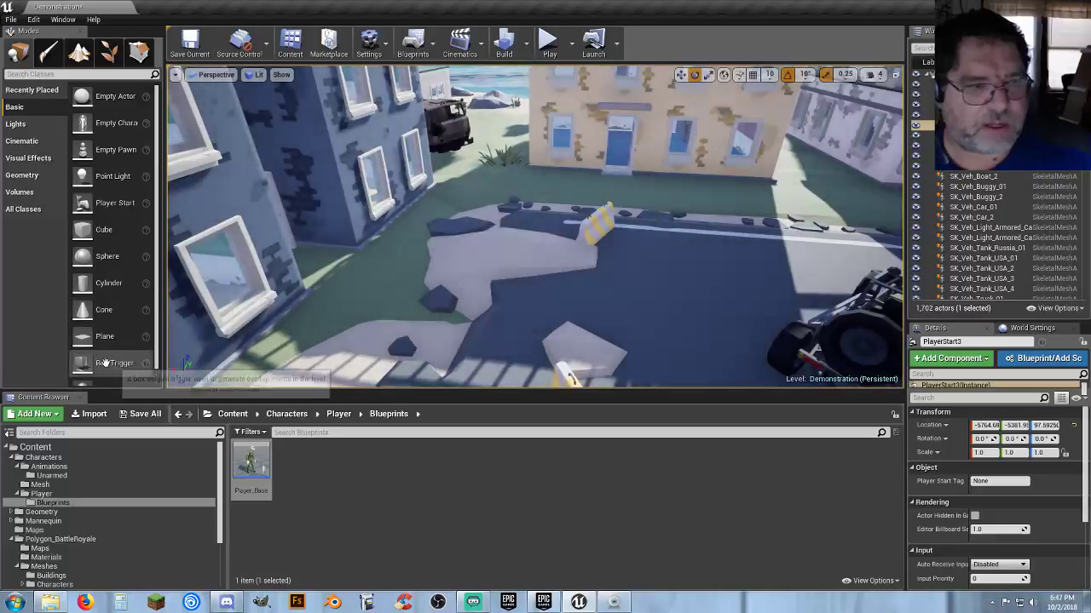
left_click_drag(109, 203, 544, 283)
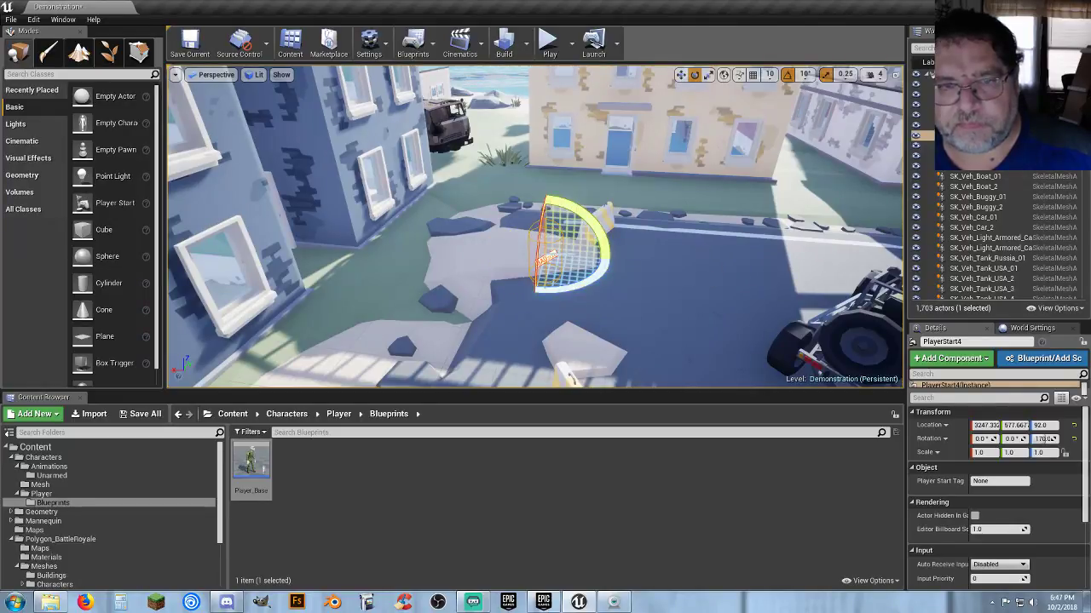
right_click(680, 281)
left_click(554, 257)
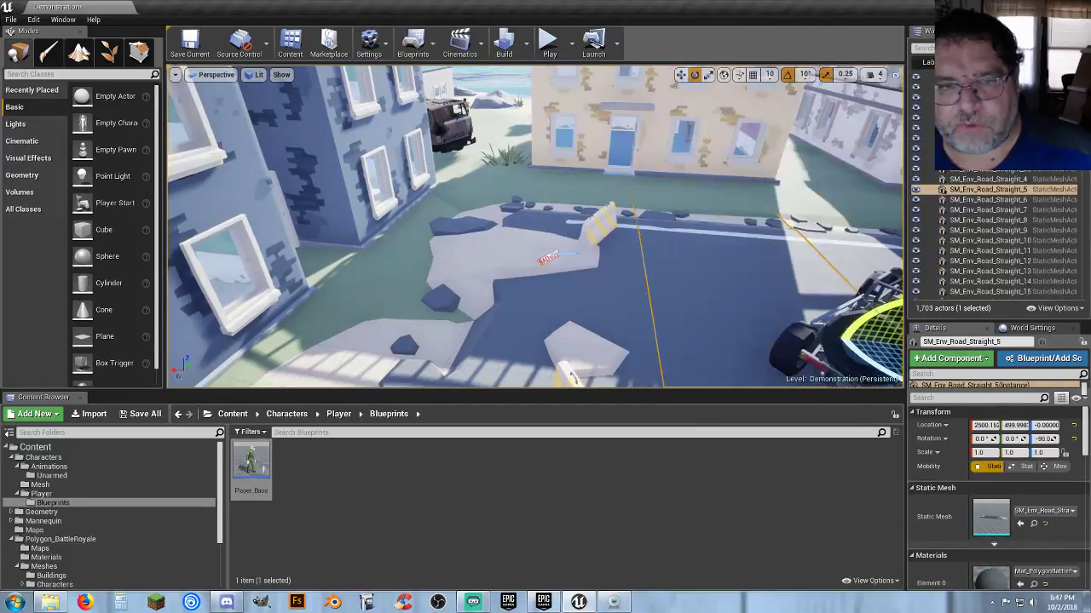
left_click(552, 256)
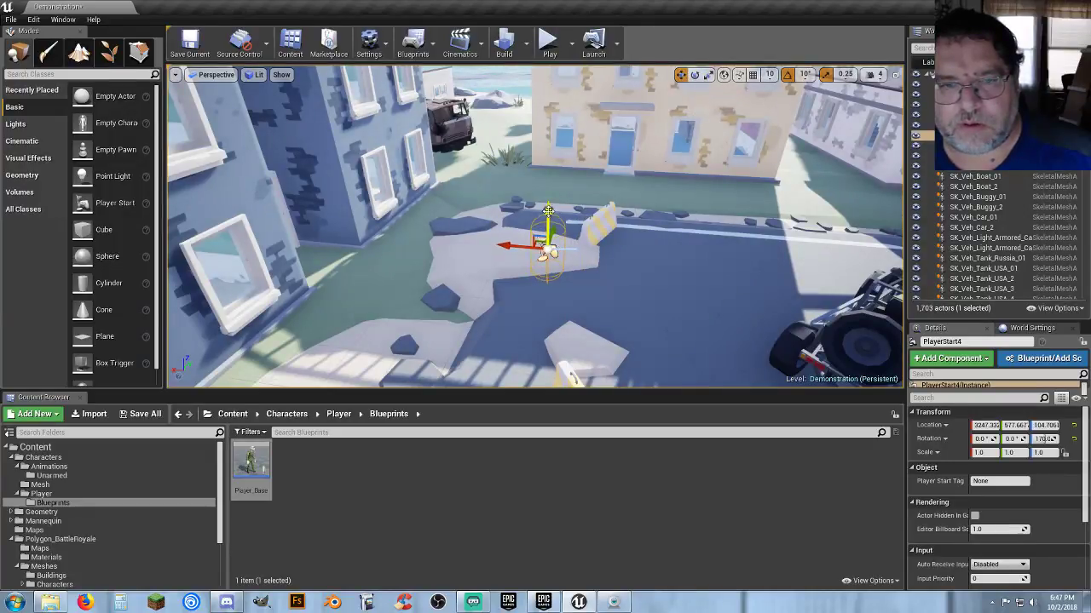
Step: Open the maroon house's ground-floor door and balcony door by rotating each 90° about its vertical axis
right_click_drag(570, 106, 264, 143)
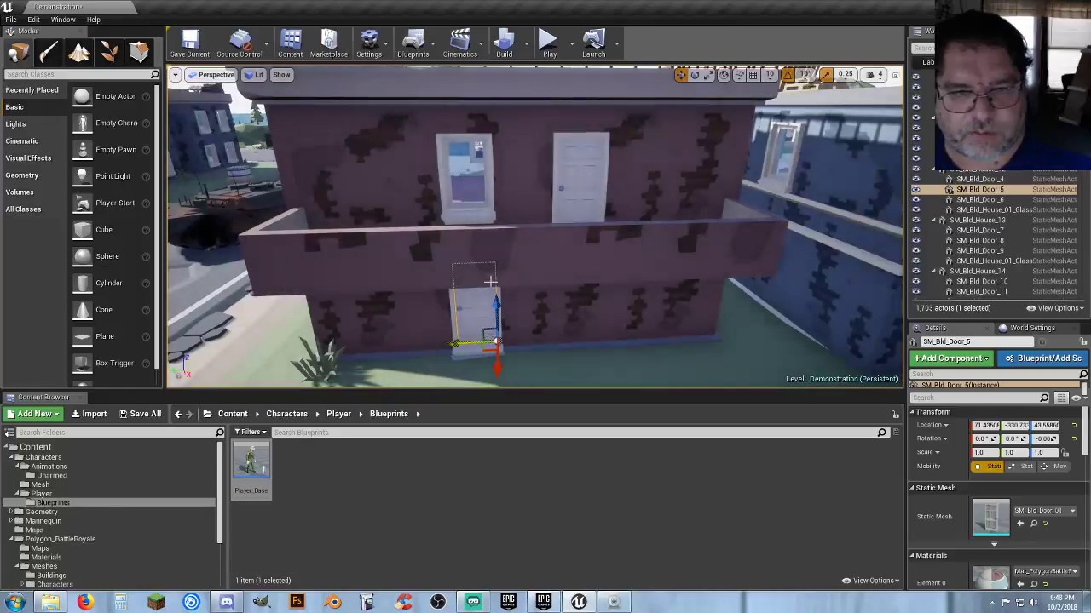
left_click(694, 76)
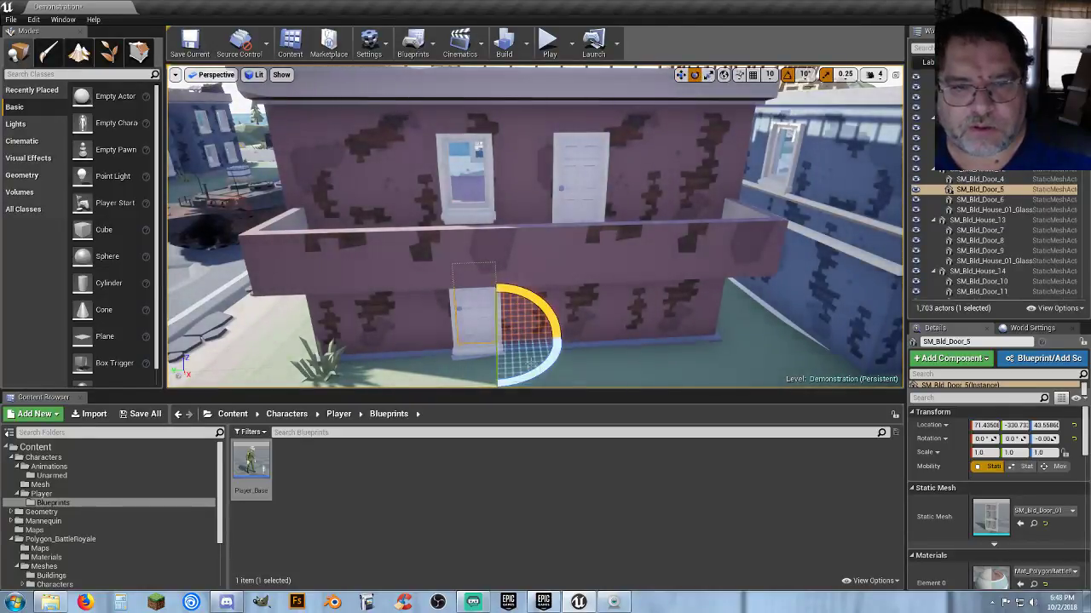
left_click_drag(530, 363, 564, 314)
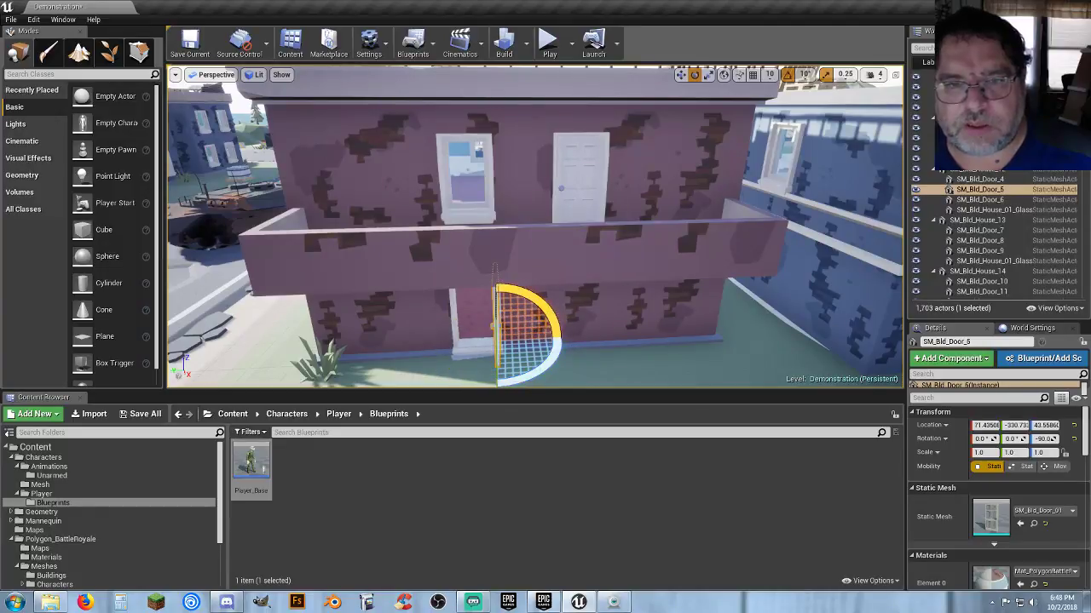
left_click(582, 216)
left_click_drag(565, 247, 522, 253)
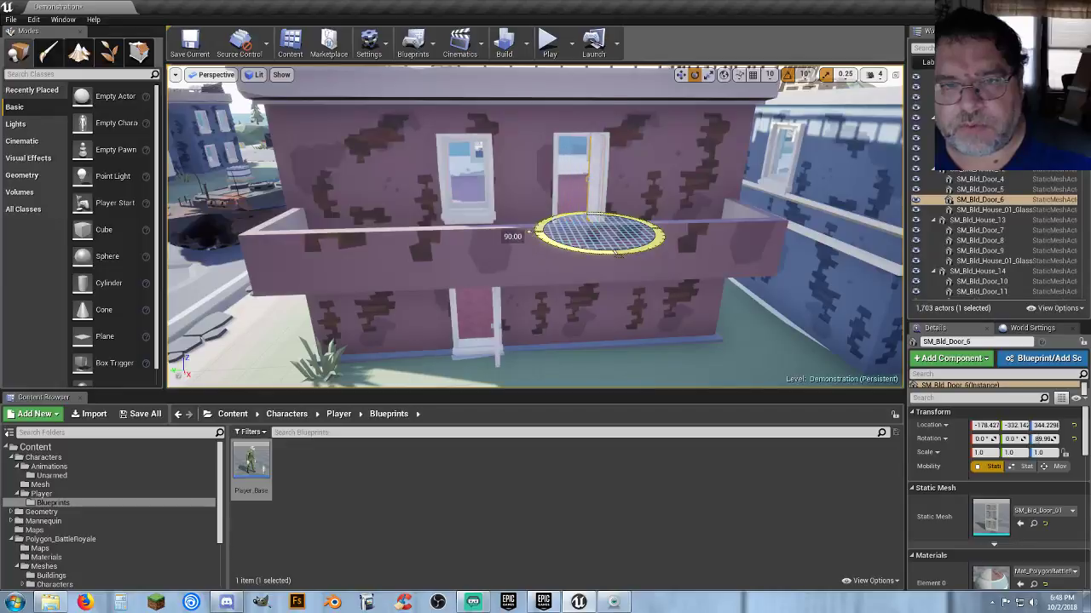
Step: Open the ground-floor door of the neighbouring blue house by rotating it to about -100° about Z
mouse_move(730, 285)
right_mouse_down()
mouse_move(828, 274)
mouse_move(792, 279)
mouse_move(839, 294)
mouse_move(749, 282)
right_mouse_up()
key("w")
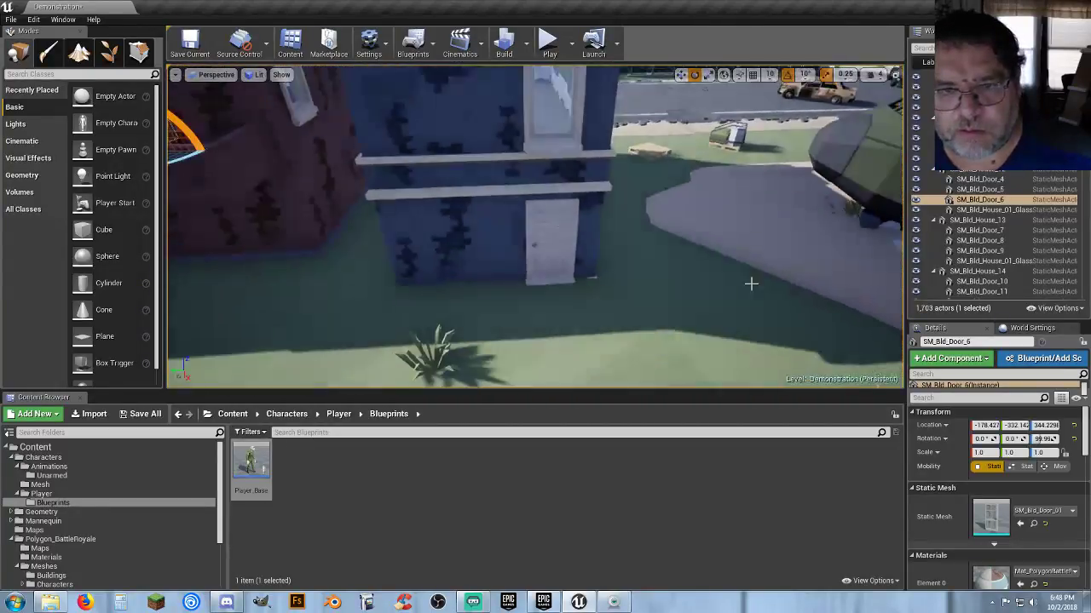
left_click(554, 254)
left_click_drag(578, 317, 579, 322)
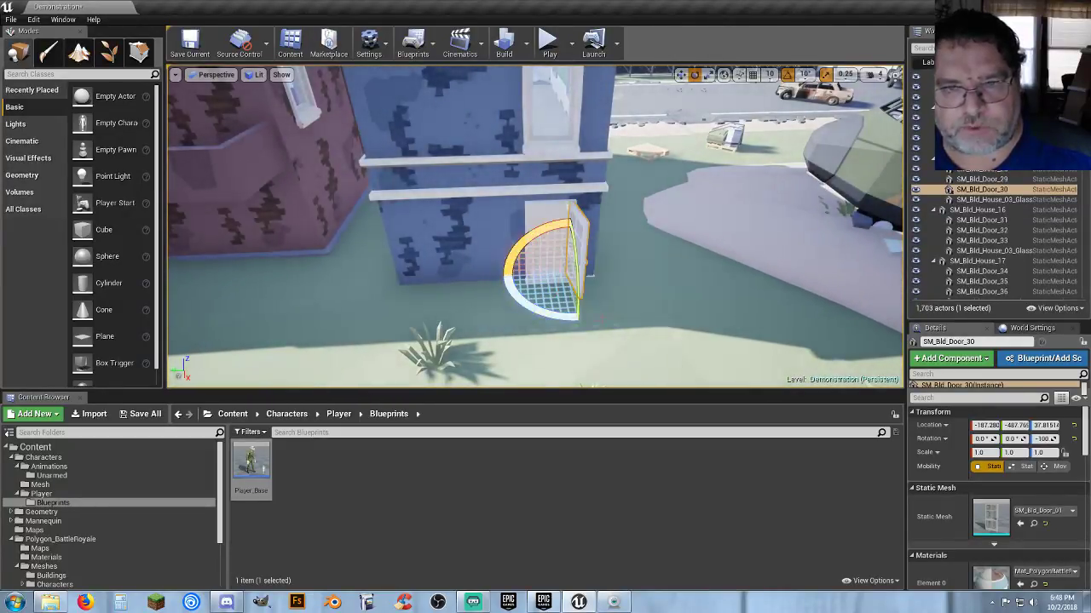
Step: Open the door of the white house's lean-to by rotating it to about -280° about Z
key("s")
right_click_drag(600, 319, 657, 313)
right_click_drag(528, 306, 665, 303)
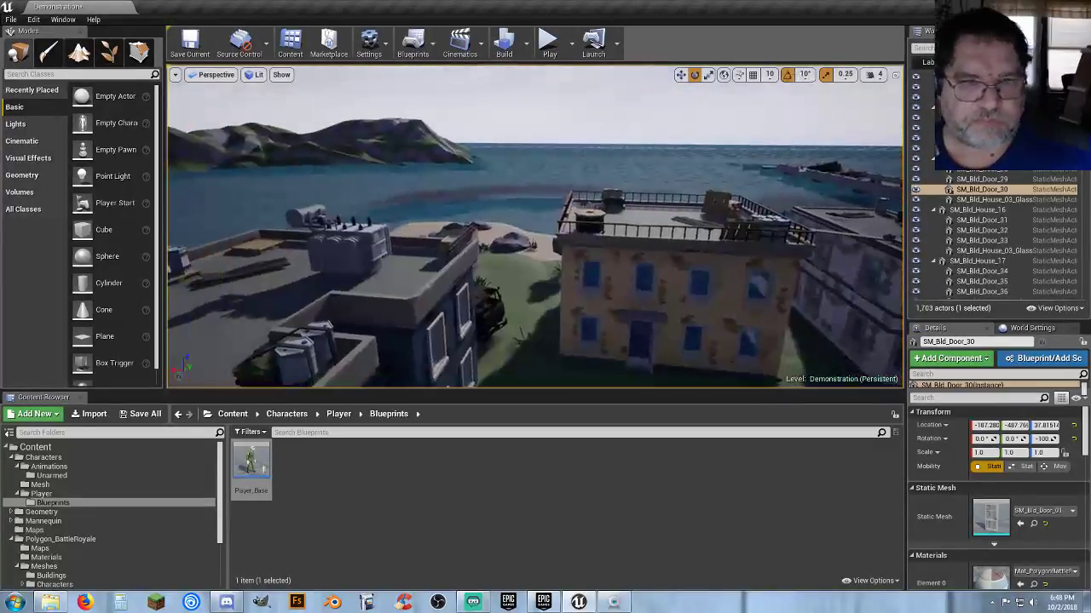
key("w")
right_click_drag(535, 256, 588, 298)
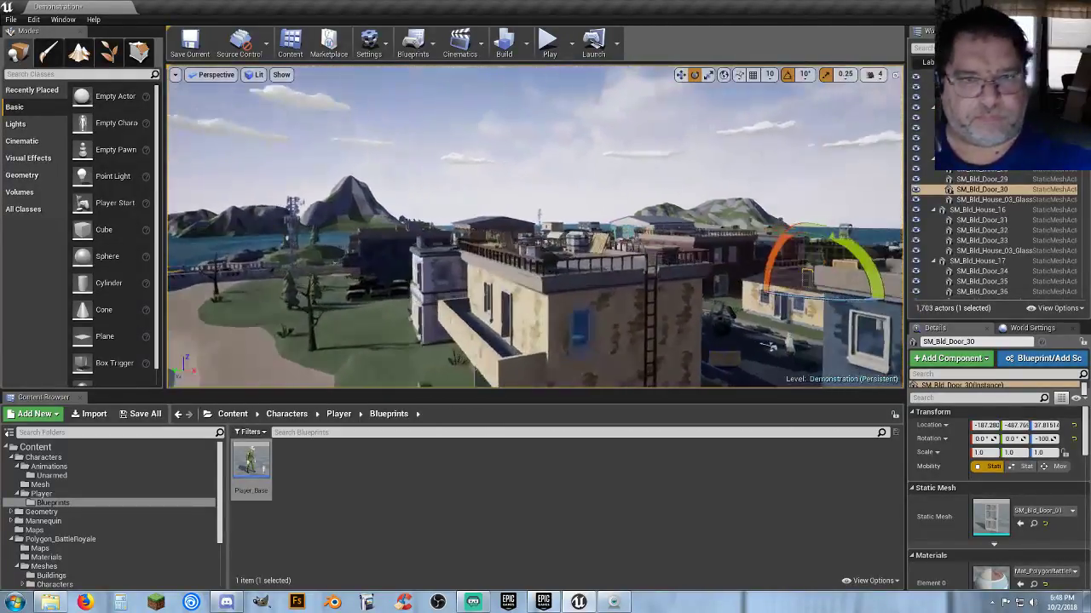
key("a")
right_click_drag(536, 256, 614, 311)
key("a")
right_click_drag(491, 272, 558, 315)
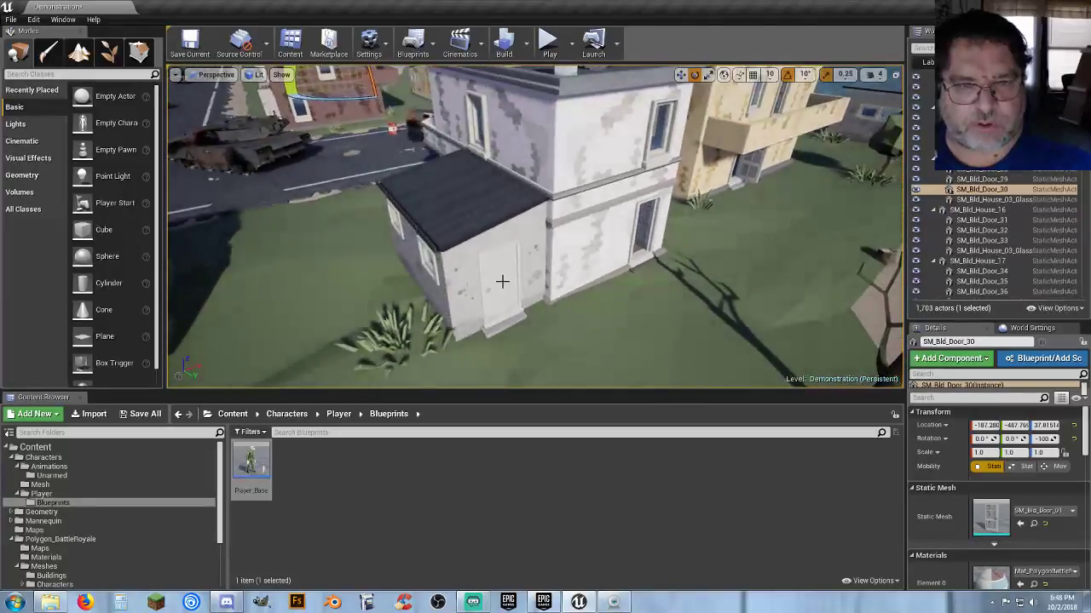
left_click(503, 282)
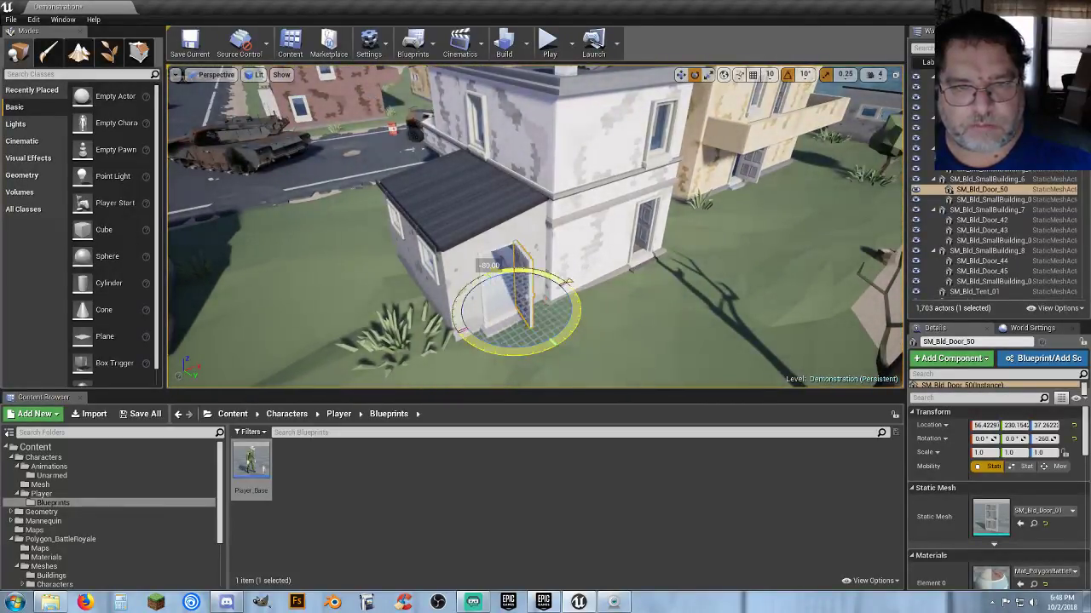
Step: Select the door of the portable toilet beside the small white building behind the stacked car wrecks
key("s")
right_click_drag(504, 283, 358, 272)
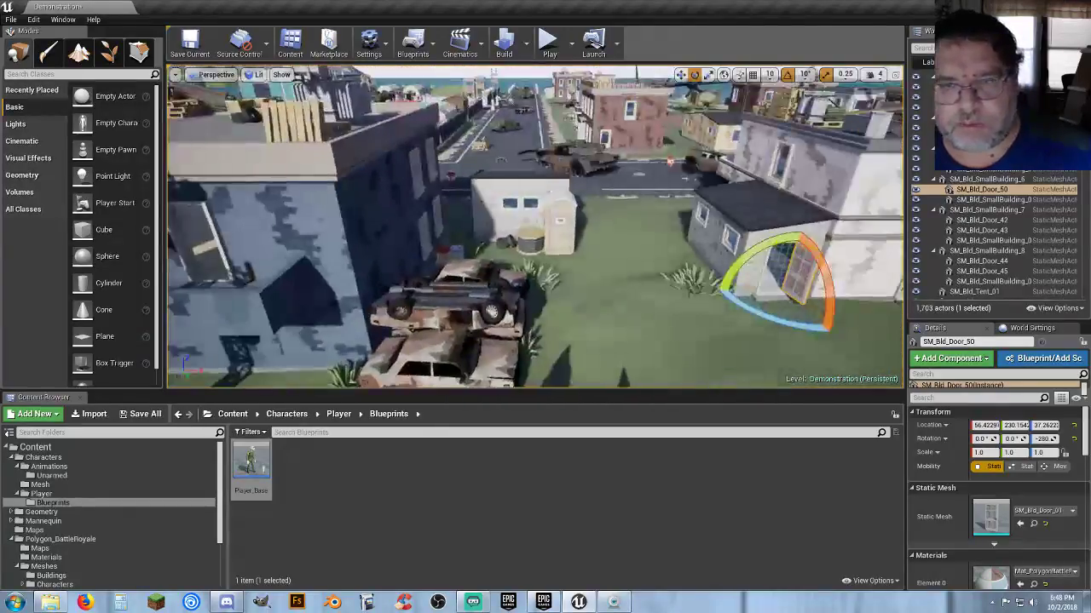
left_click(562, 242)
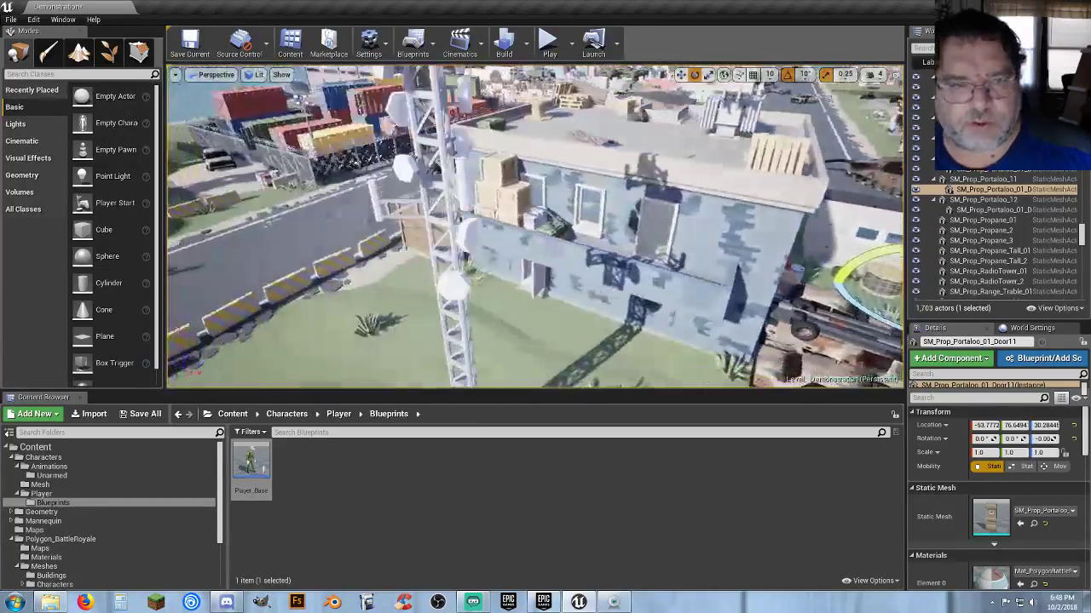
Step: Select the red brick house's ground-floor front door and start swinging it open about its vertical axis
right_click_drag(535, 227, 580, 209)
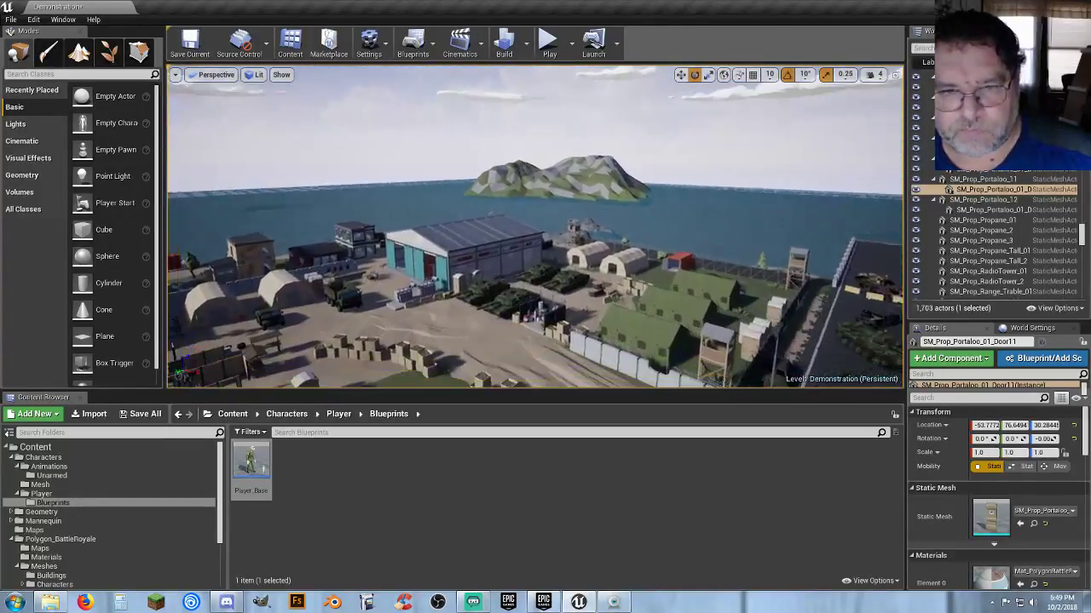
right_click_drag(535, 227, 537, 103)
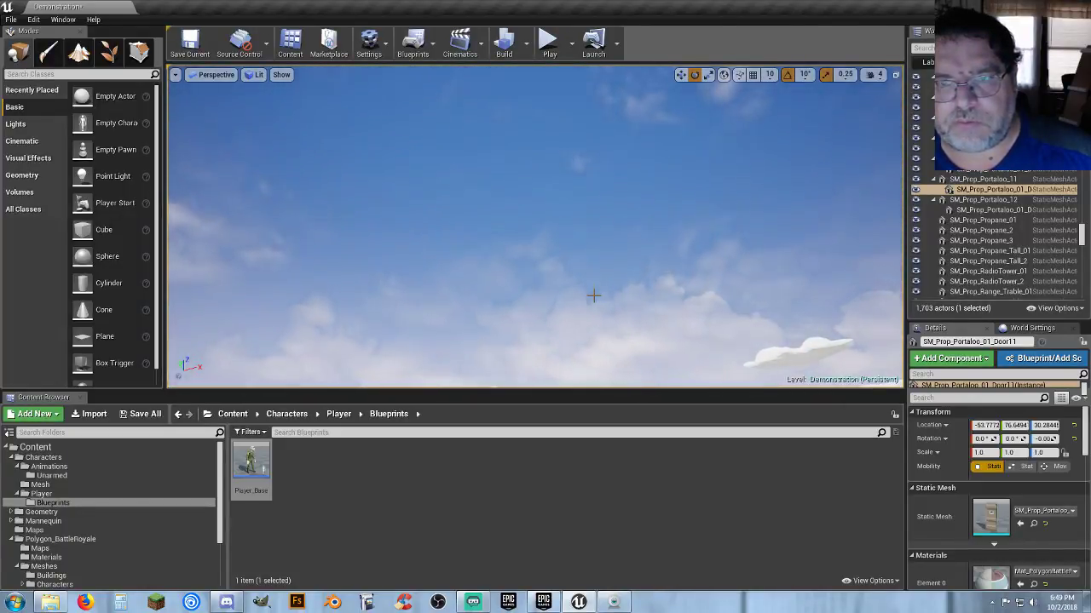
right_click_drag(593, 295, 562, 379)
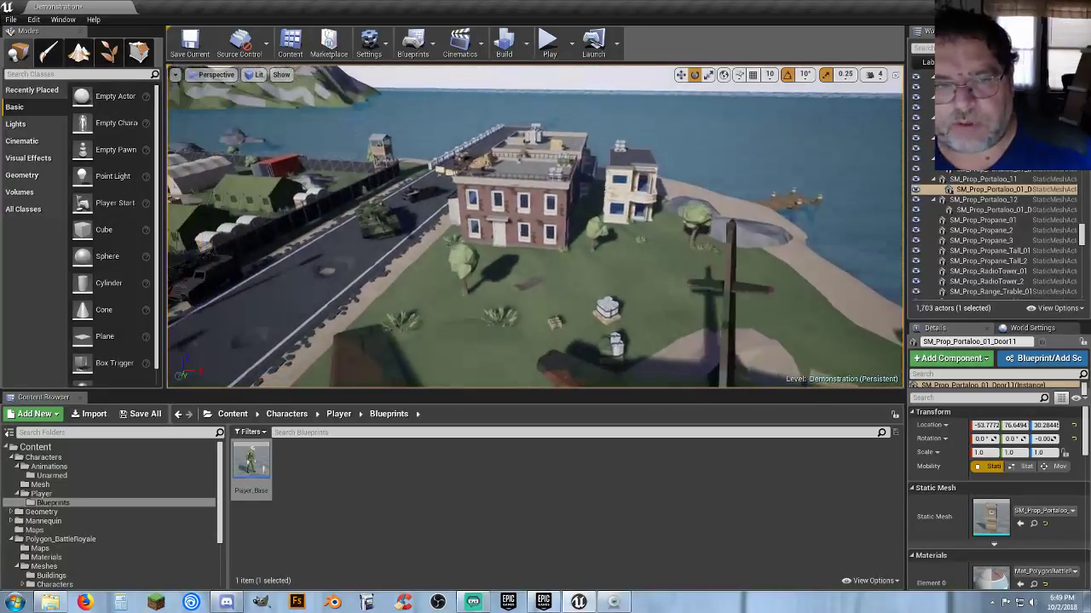
key("w")
right_click_drag(579, 219, 551, 239)
left_click(580, 219)
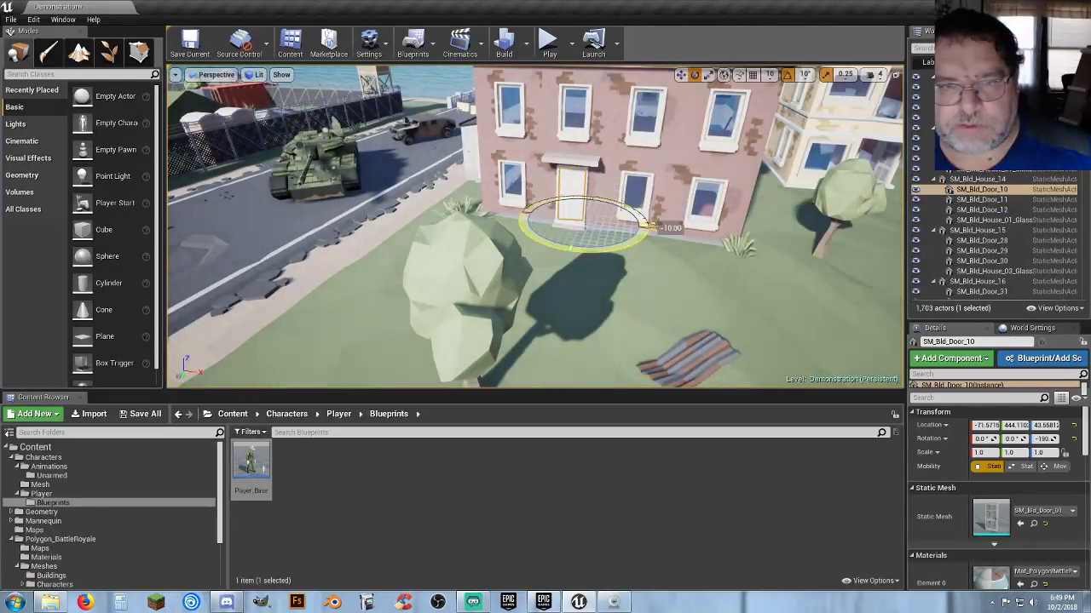
Step: Open the brick house's other ground-floor door by rotating it to 110° about Z
key("w")
right_click_drag(631, 265, 631, 268)
left_click(629, 269)
left_click_drag(569, 360, 634, 358)
mouse_move(633, 359)
right_mouse_down()
mouse_move(628, 383)
mouse_move(629, 358)
right_mouse_up()
key("e")
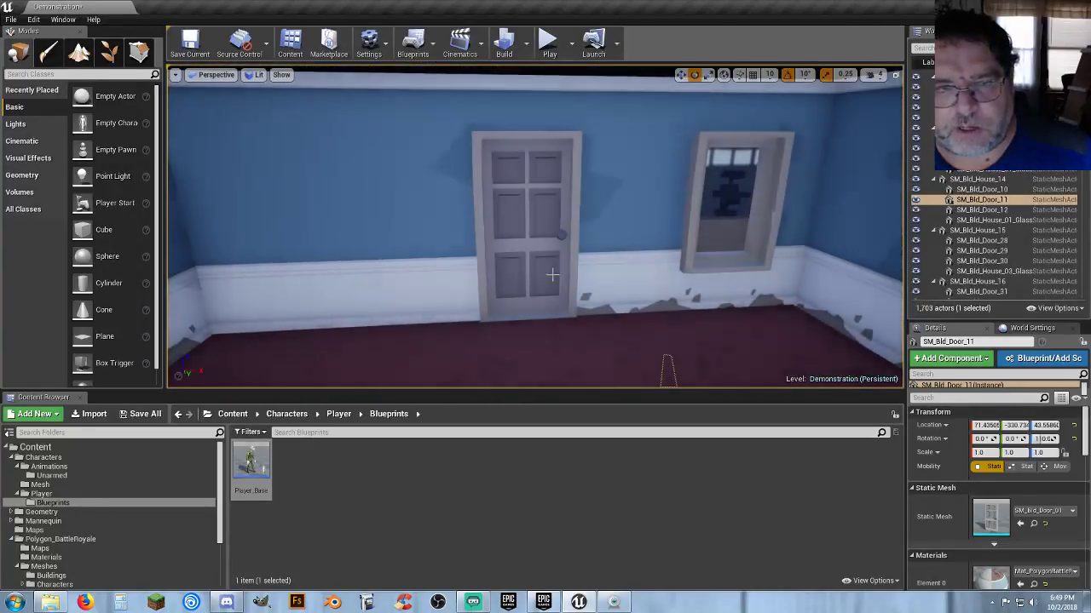
Step: Open the brick house's upper-floor door by rotating it to 110° about Z
left_click(542, 275)
key("f")
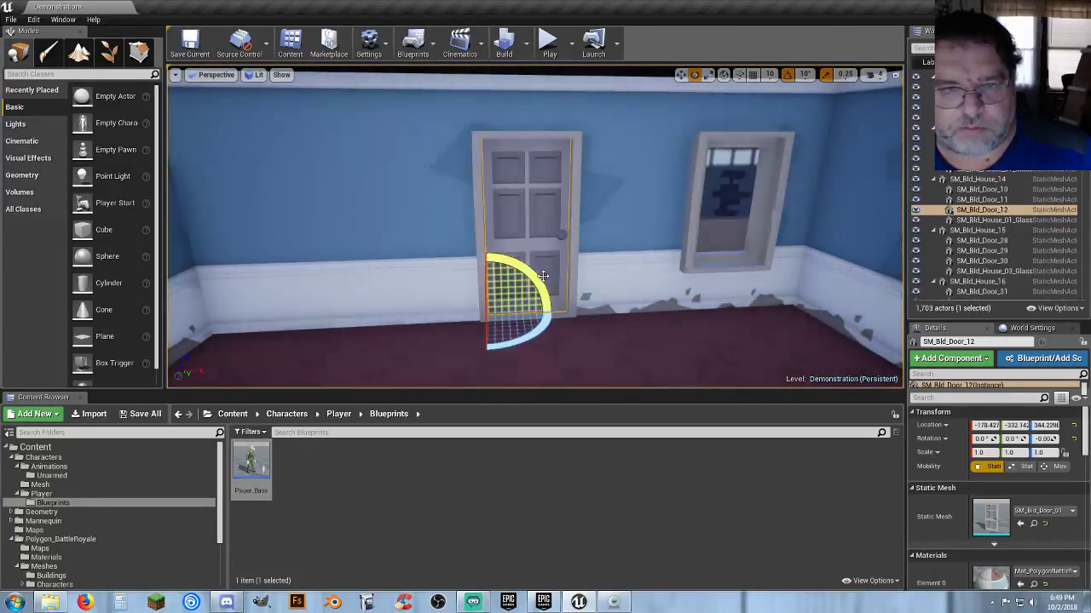
left_click_drag(542, 275, 464, 281)
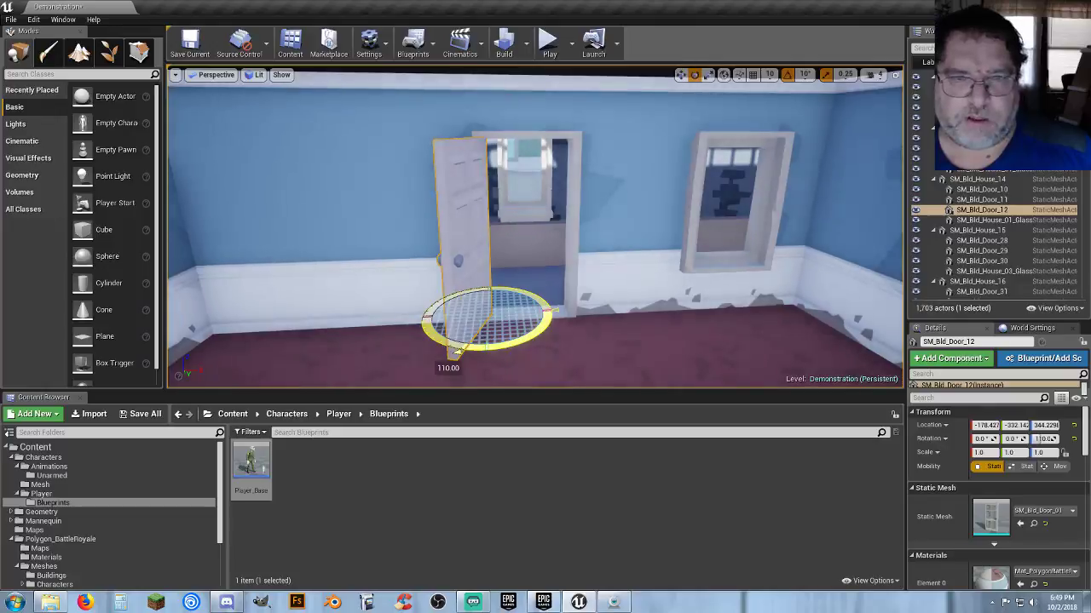
left_click_drag(457, 351, 457, 351)
Step: Examine the crashed plane in the level and browse the Environments, Generic and Props mesh folders of Polygon_BattleRoyale
key("w")
right_click_drag(457, 351, 707, 254)
scroll(60, 525, "down", 3)
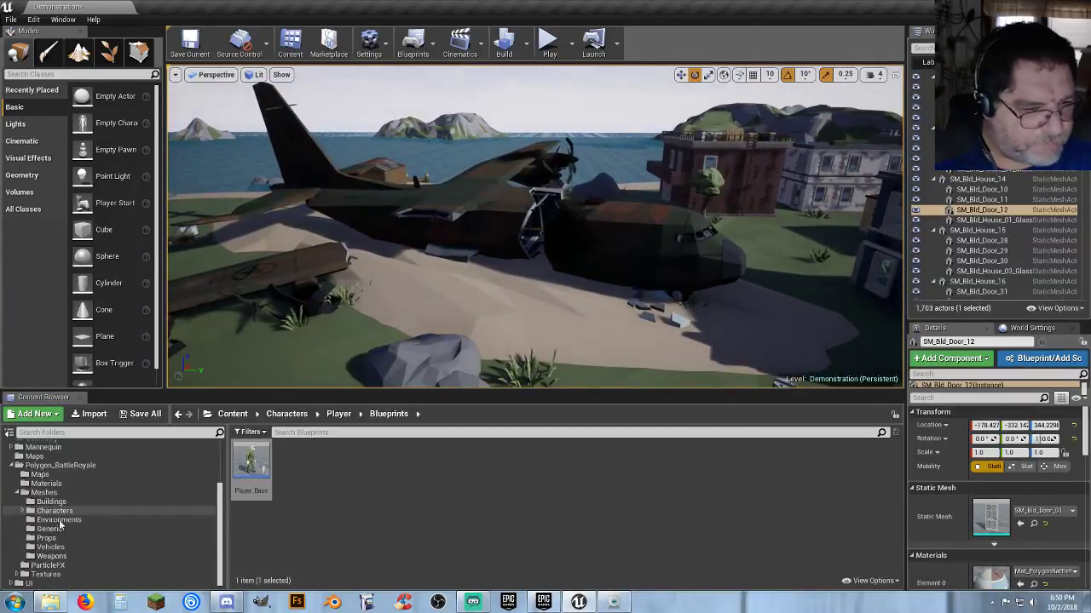
left_click(58, 520)
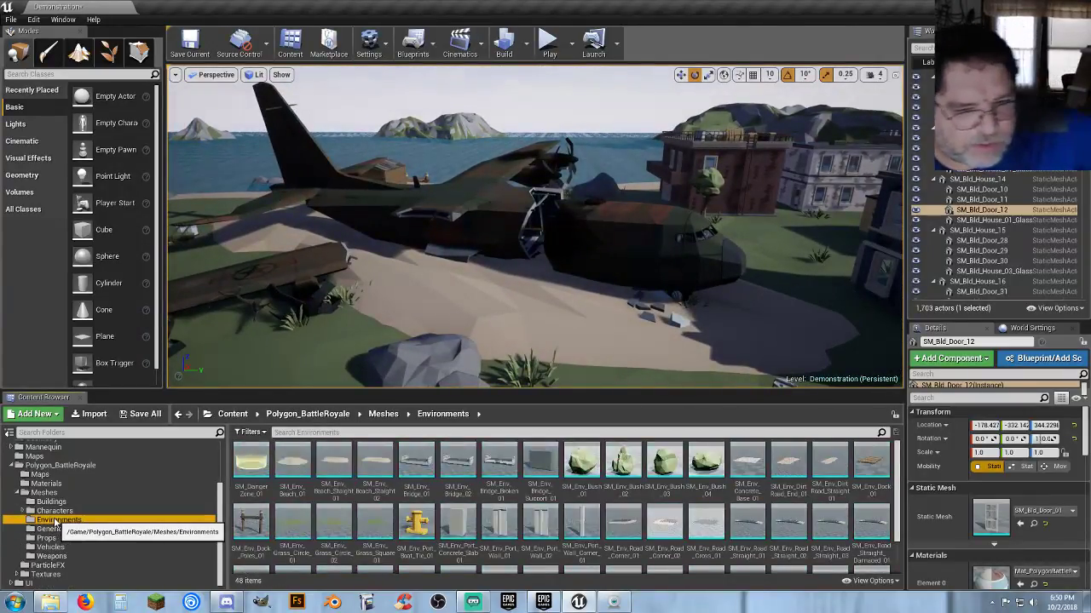
scroll(809, 473, "down", 2)
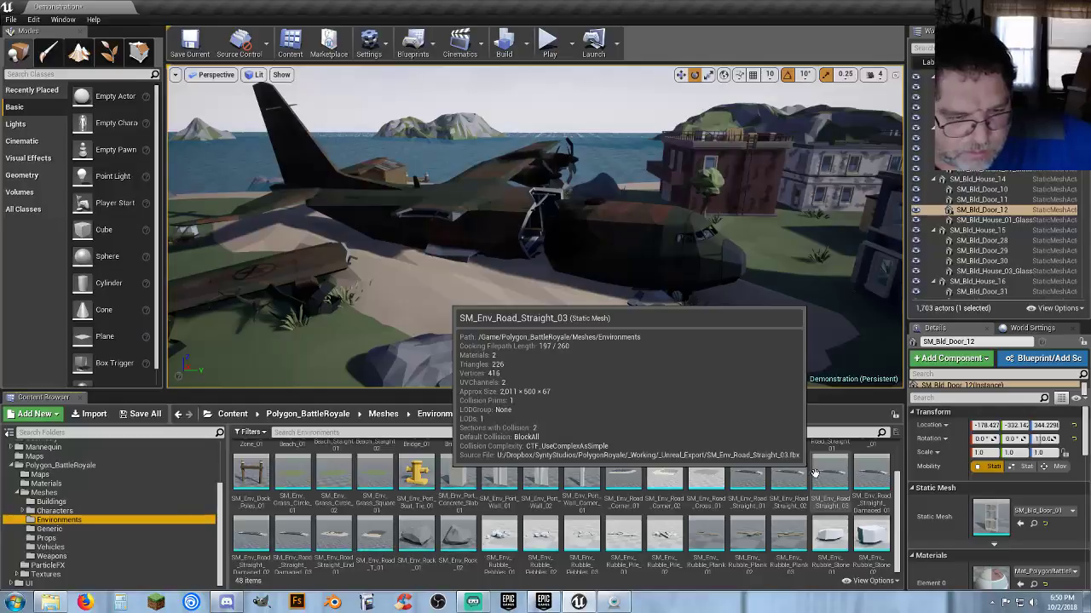
scroll(708, 482, "up", 2)
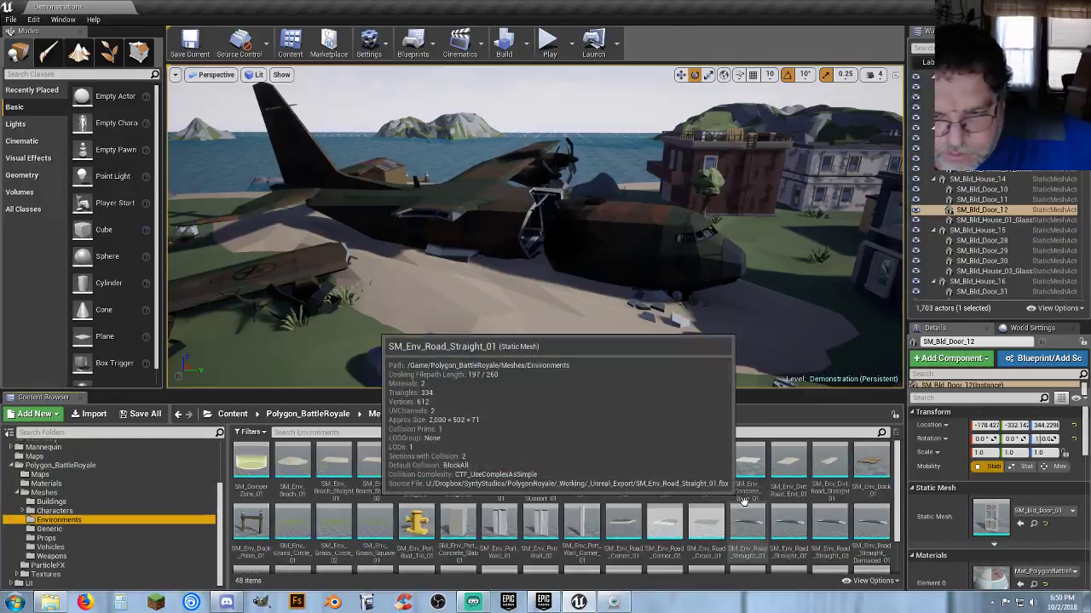
left_click(66, 529)
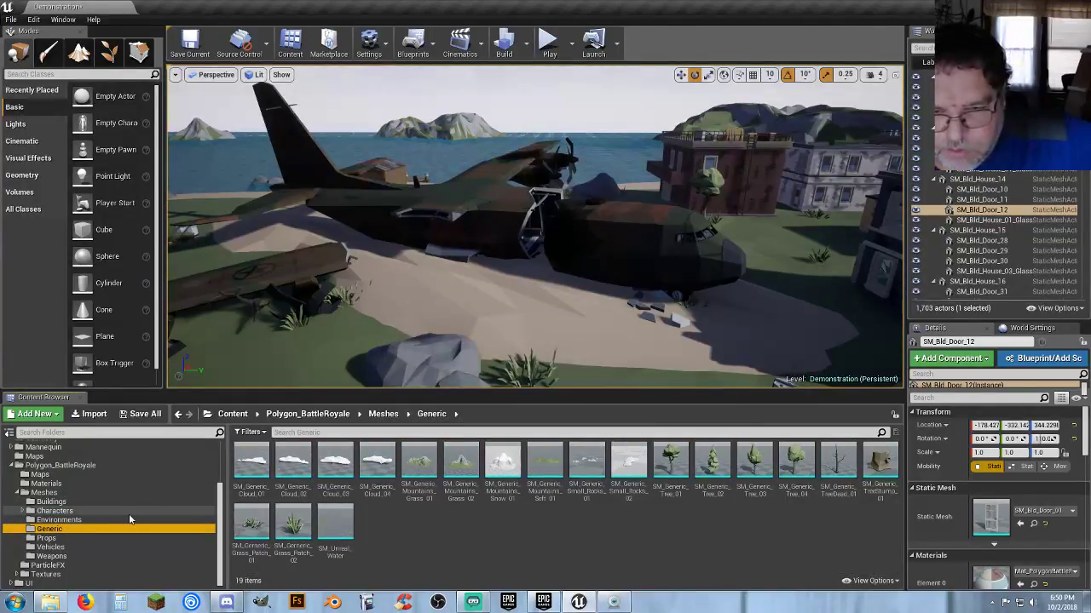
left_click(48, 538)
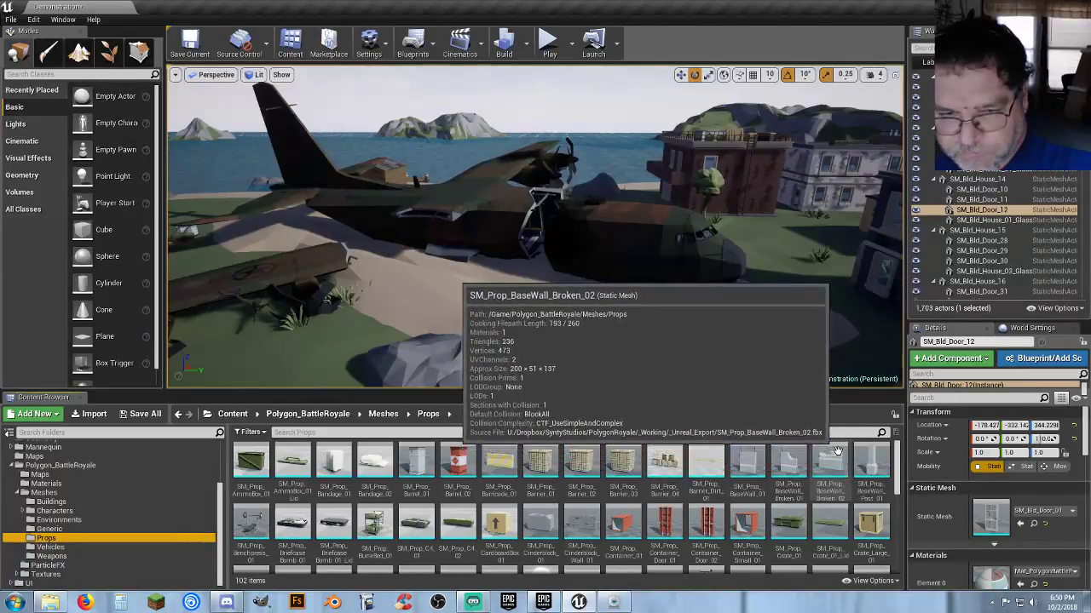
scroll(838, 450, "down", 3)
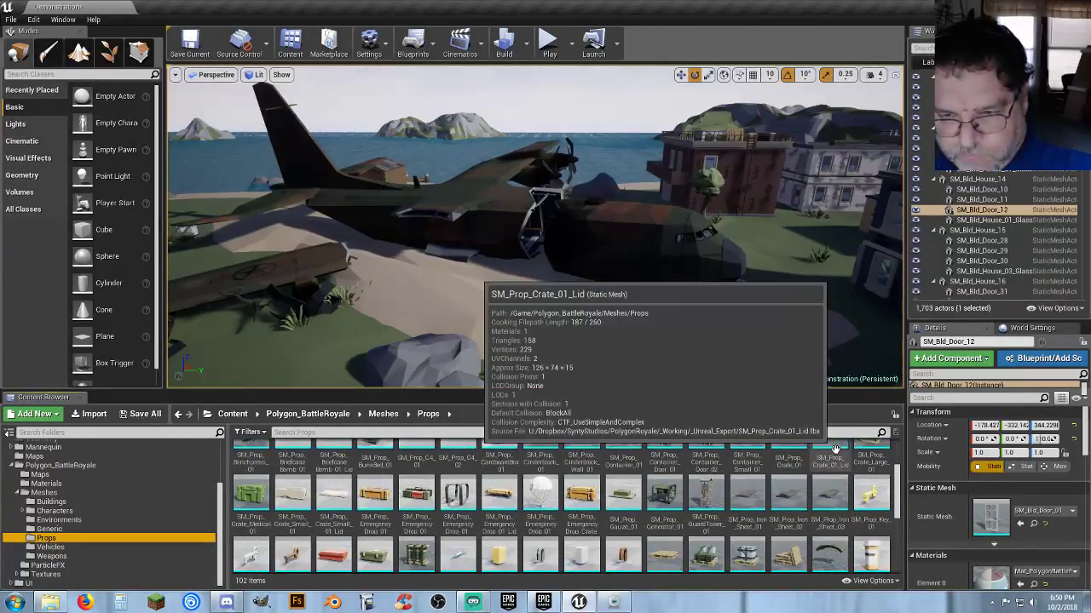
scroll(835, 449, "down", 1)
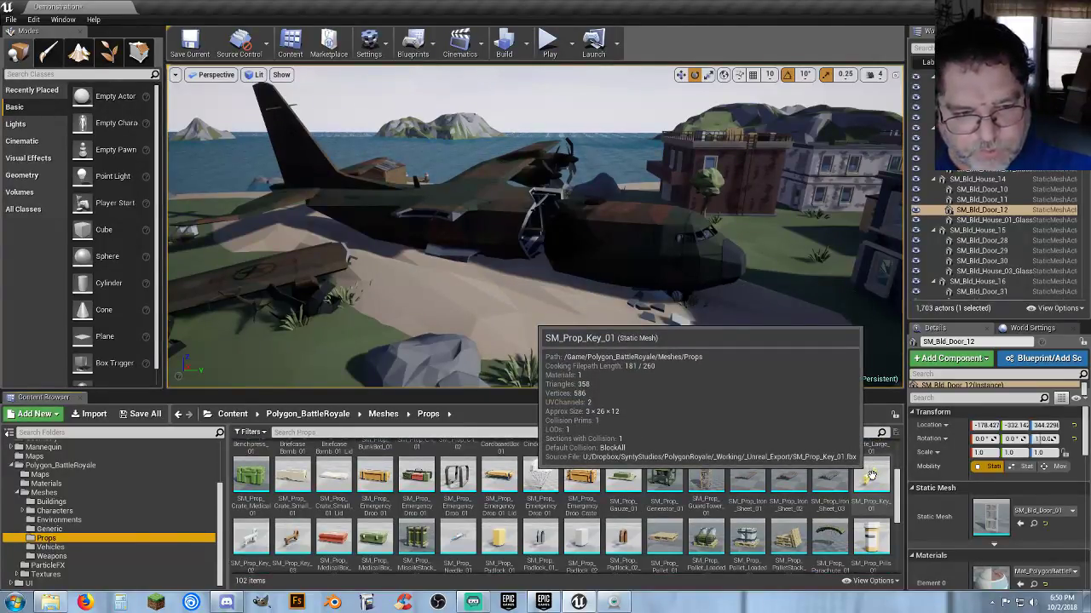
scroll(871, 475, "down", 1)
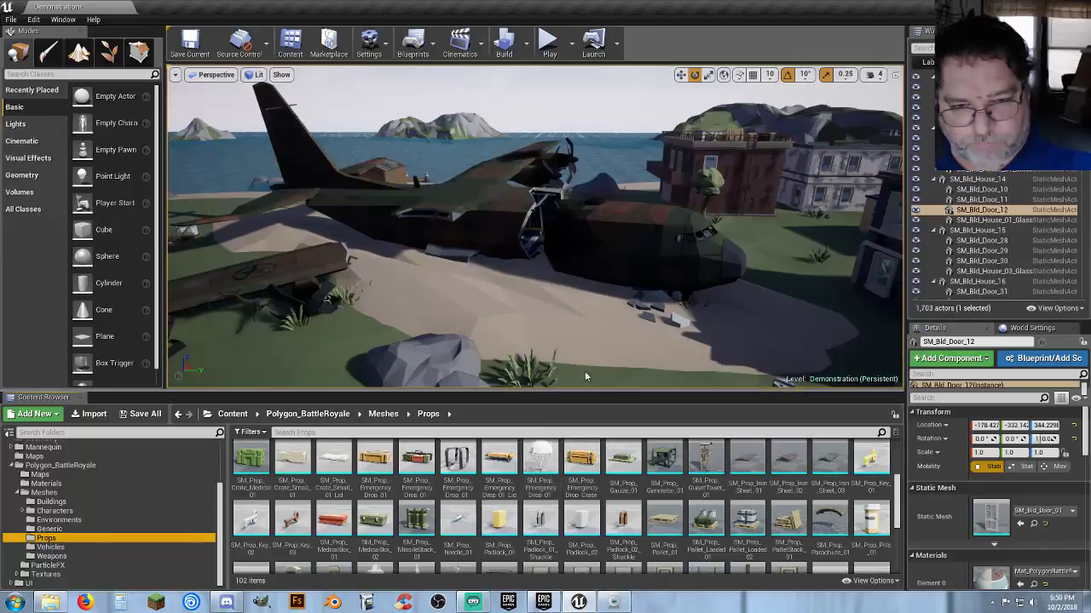
Step: Inspect the white emergency drop parachute mesh and the camouflage SM_Prop_Parachute_01 mesh in their asset previews, closing each one
right_click_drag(576, 351, 680, 356)
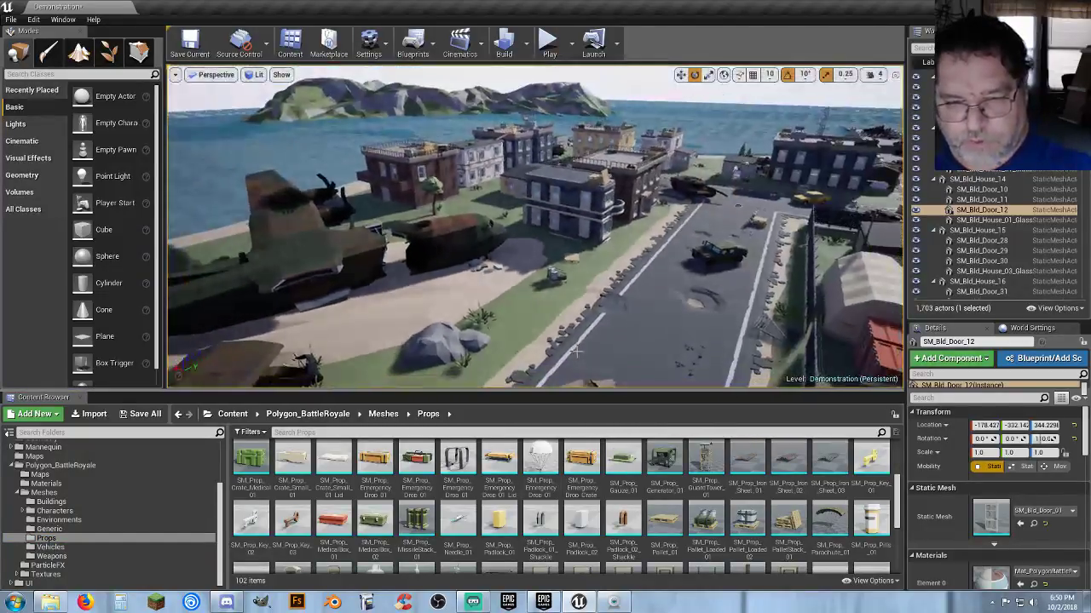
double_click(530, 456)
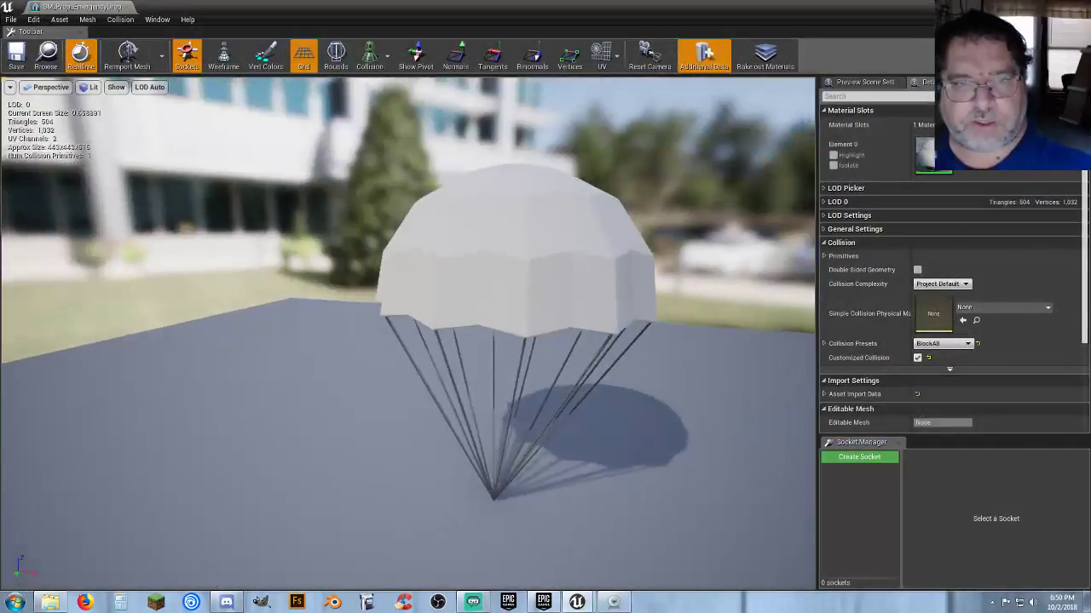
mouse_move(531, 358)
left_mouse_down()
mouse_move(531, 401)
mouse_move(531, 358)
left_mouse_up()
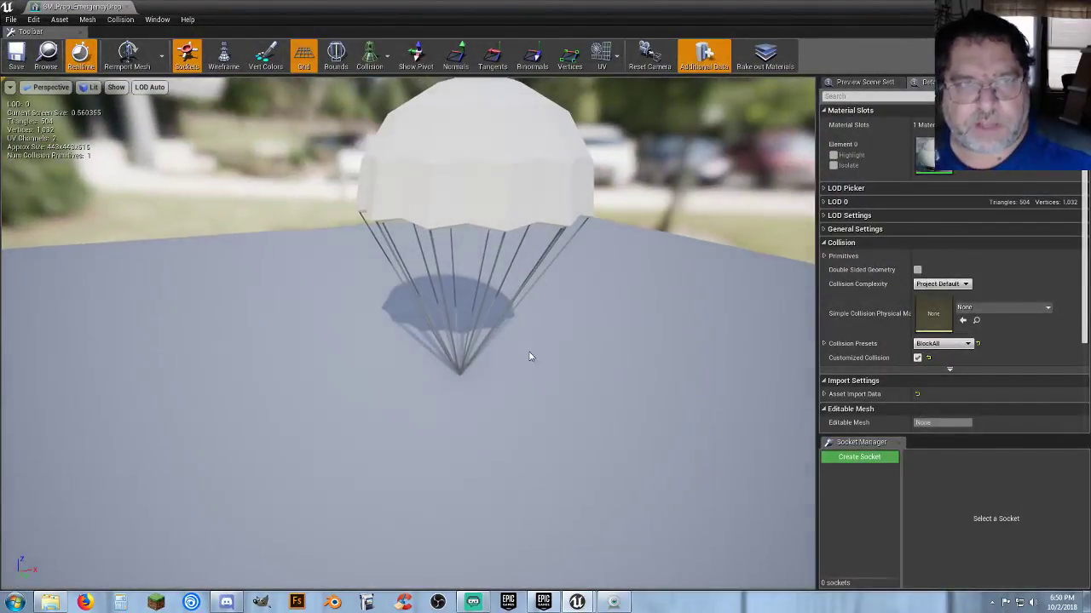
left_click(127, 6)
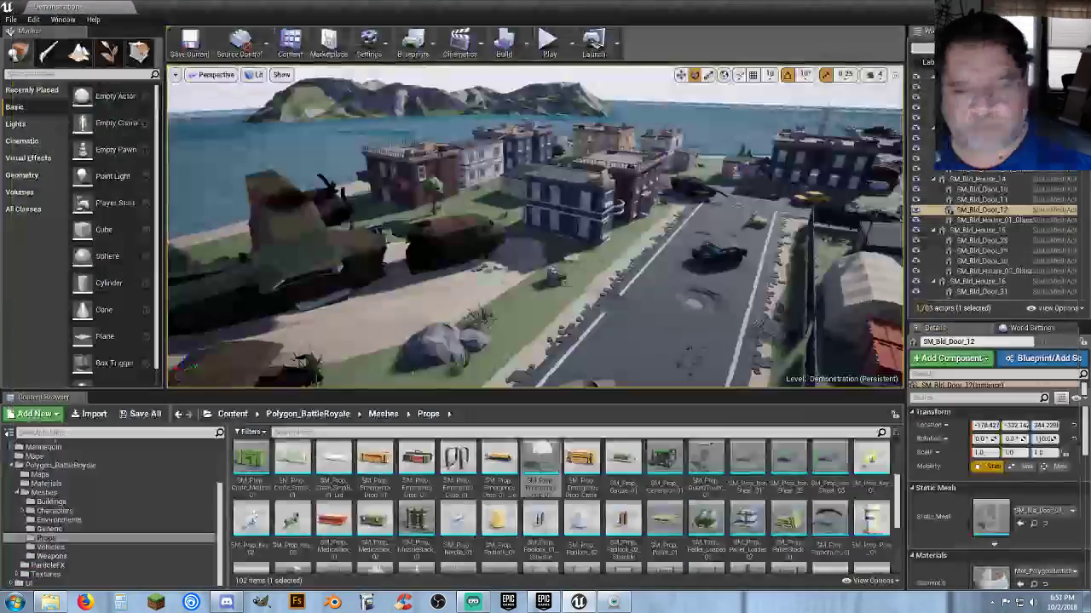
double_click(829, 521)
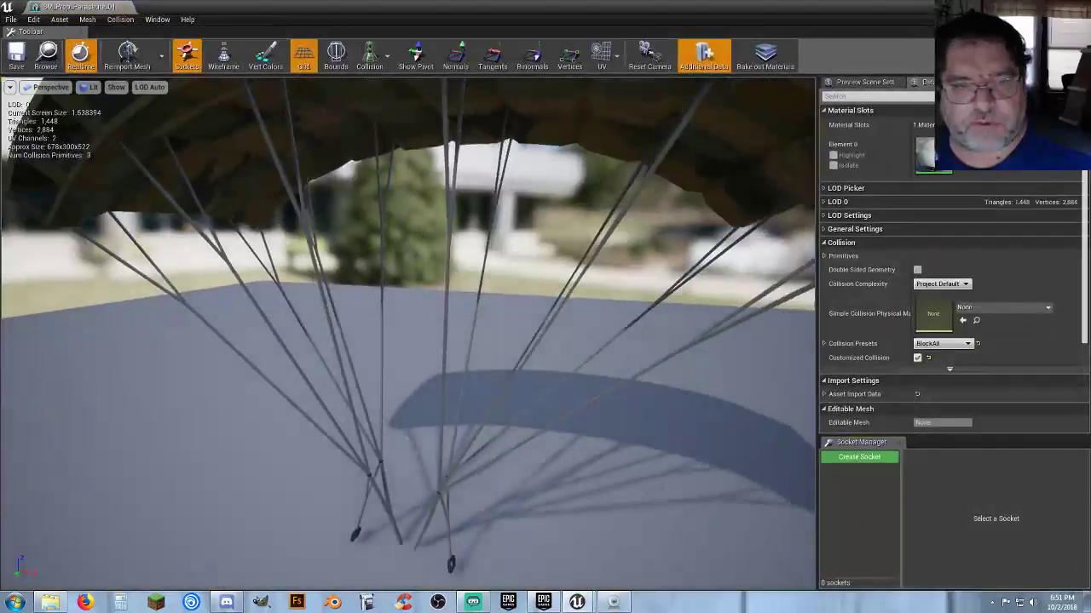
left_click_drag(409, 341, 349, 388)
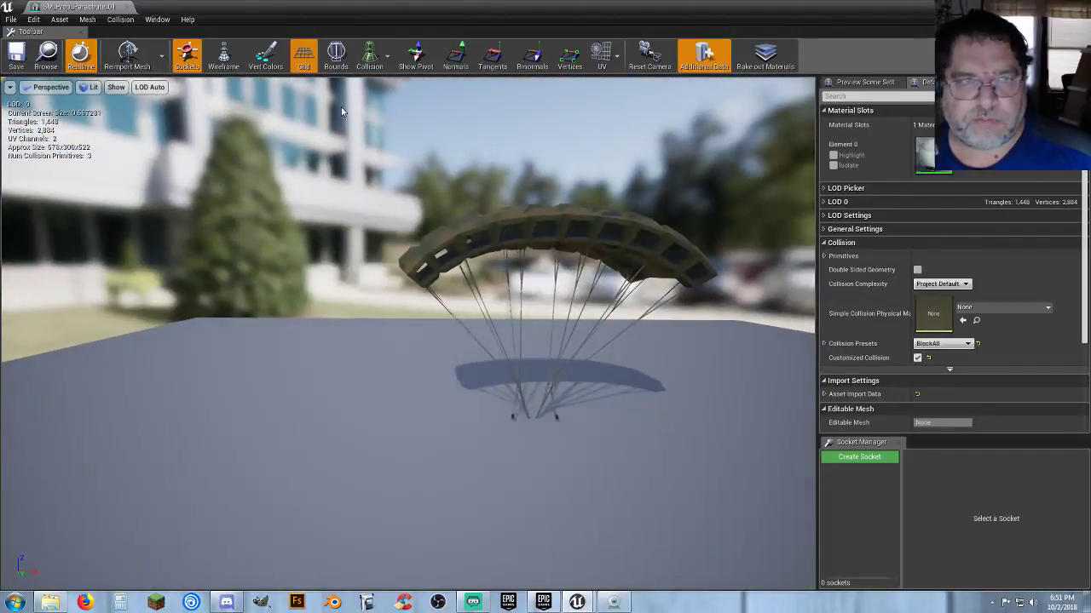
left_click(133, 7)
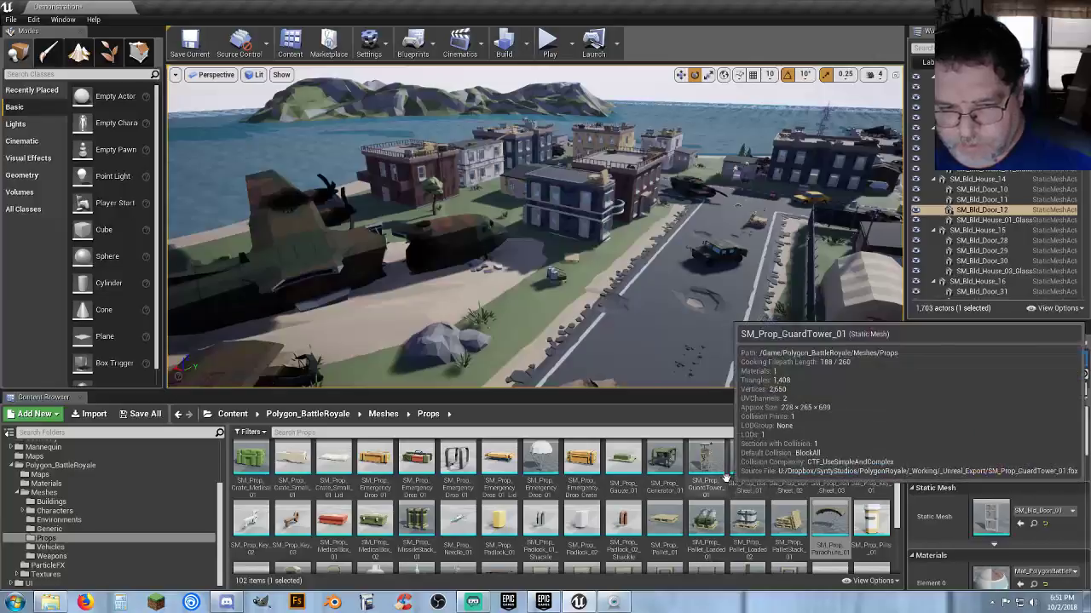
Step: Look through the remaining Props meshes and the character meshes in the Characters folder
scroll(725, 477, "down", 2)
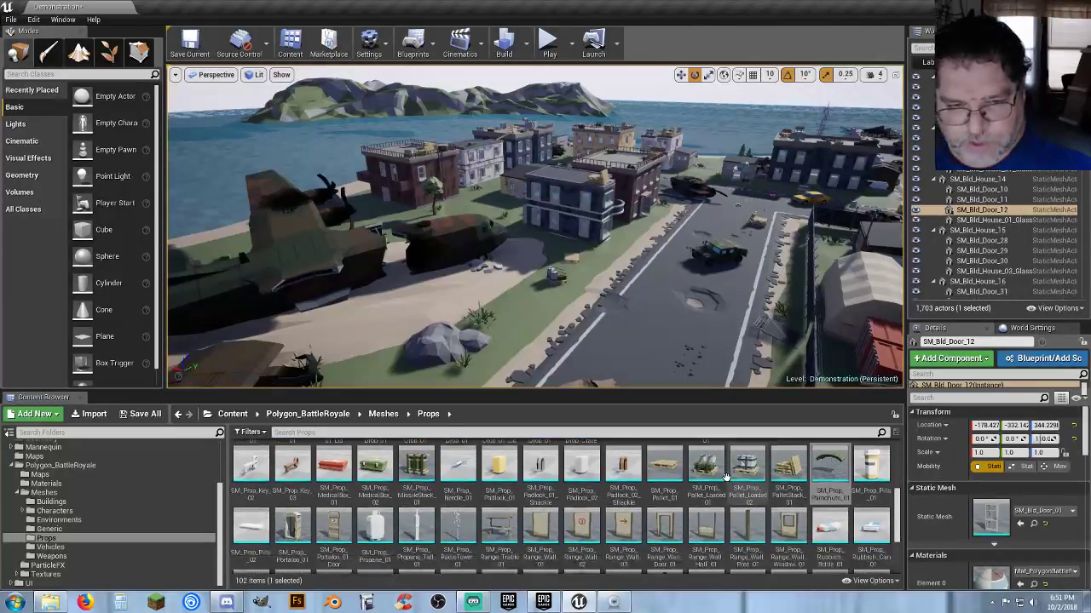
scroll(727, 476, "down", 1)
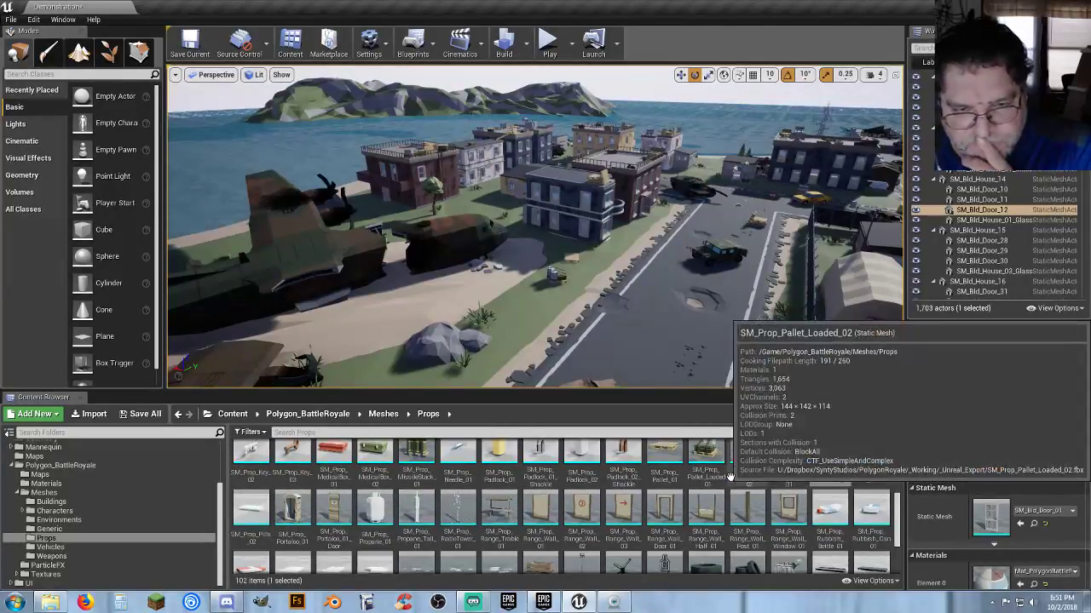
scroll(728, 477, "down", 3)
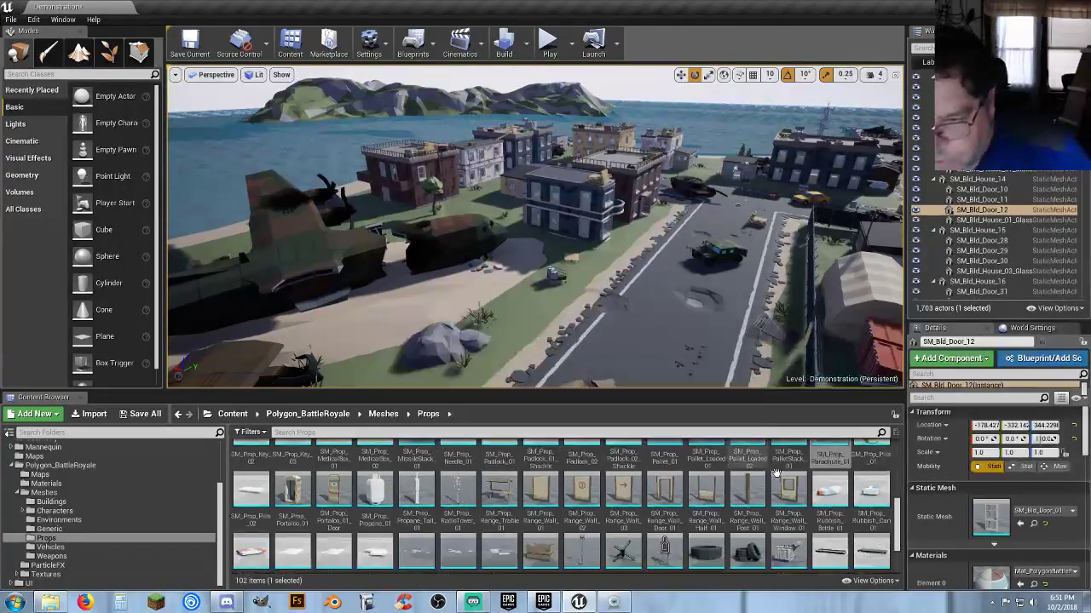
scroll(777, 475, "down", 1)
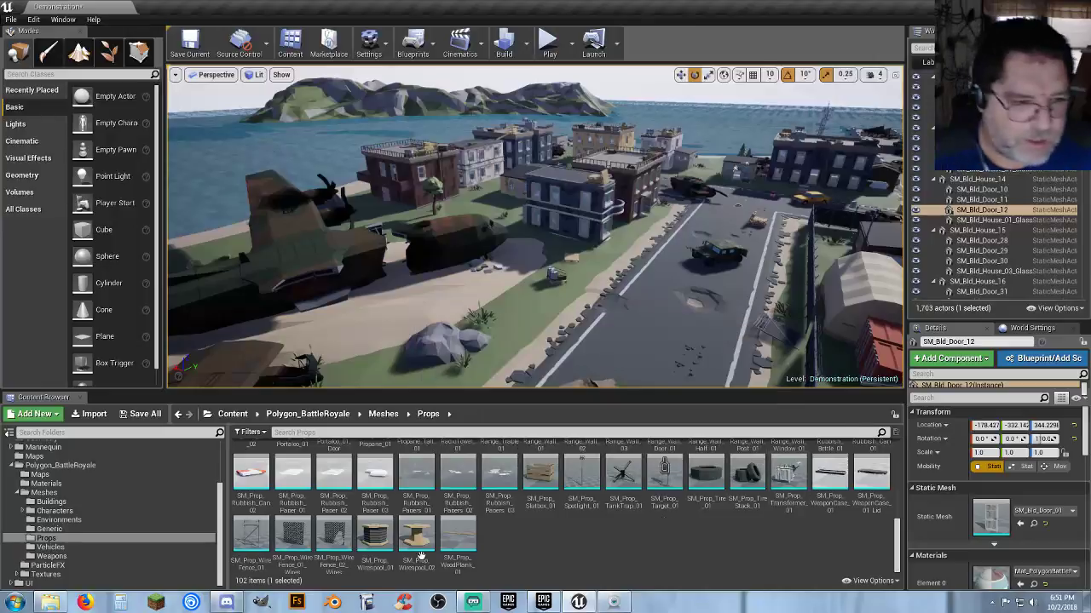
left_click(70, 511)
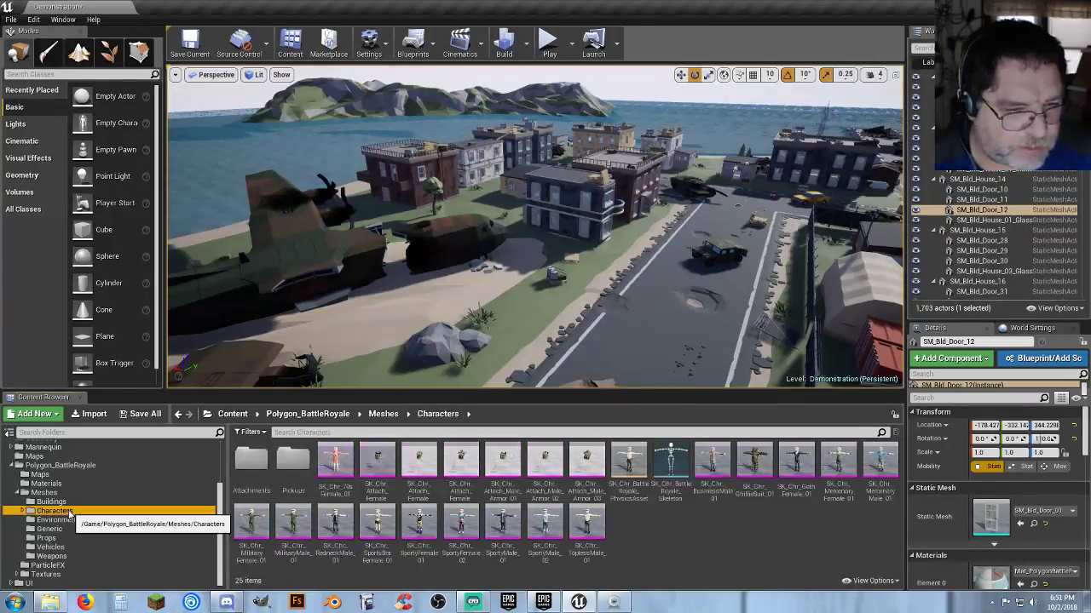
left_click(668, 535)
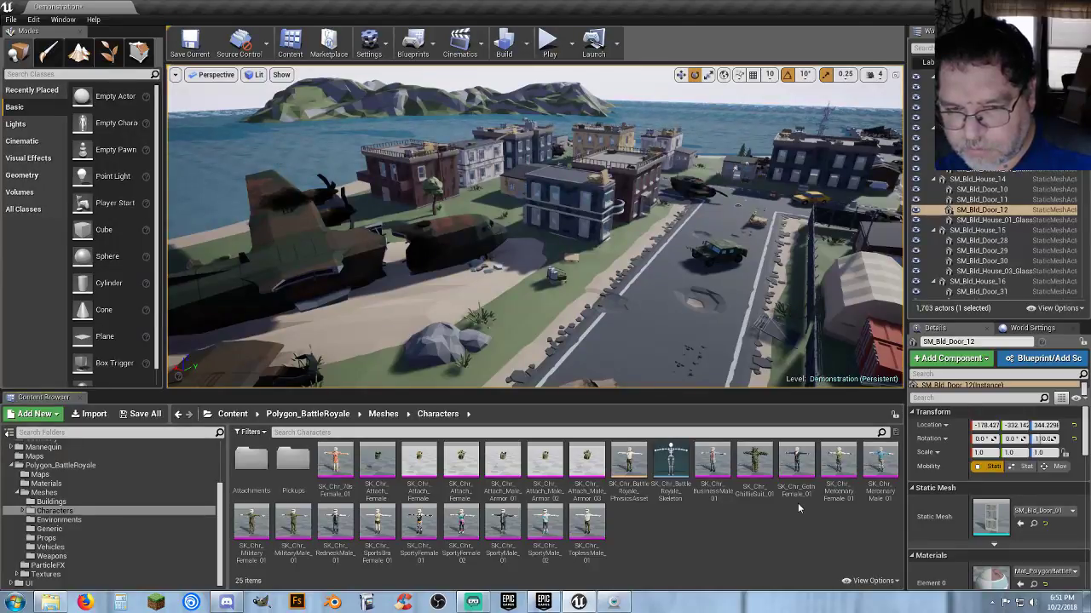
Step: Open the Player_Base blueprint from the Characters/Player/Blueprints folder and show its Mesh component in the viewport
scroll(72, 501, "up", 3)
left_click(70, 501)
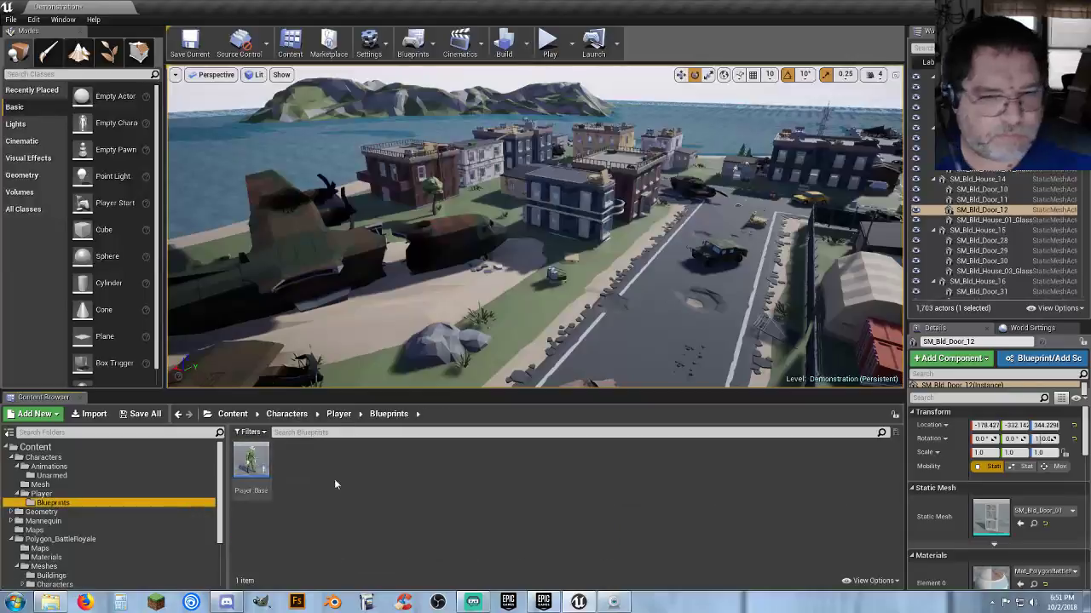
double_click(249, 464)
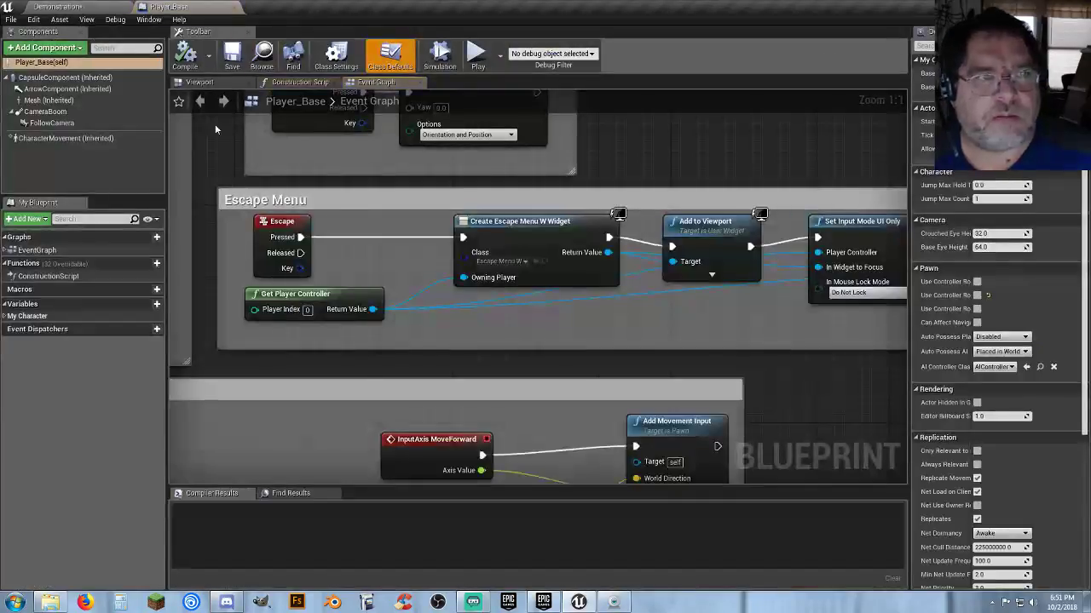
left_click(49, 100)
left_click(196, 81)
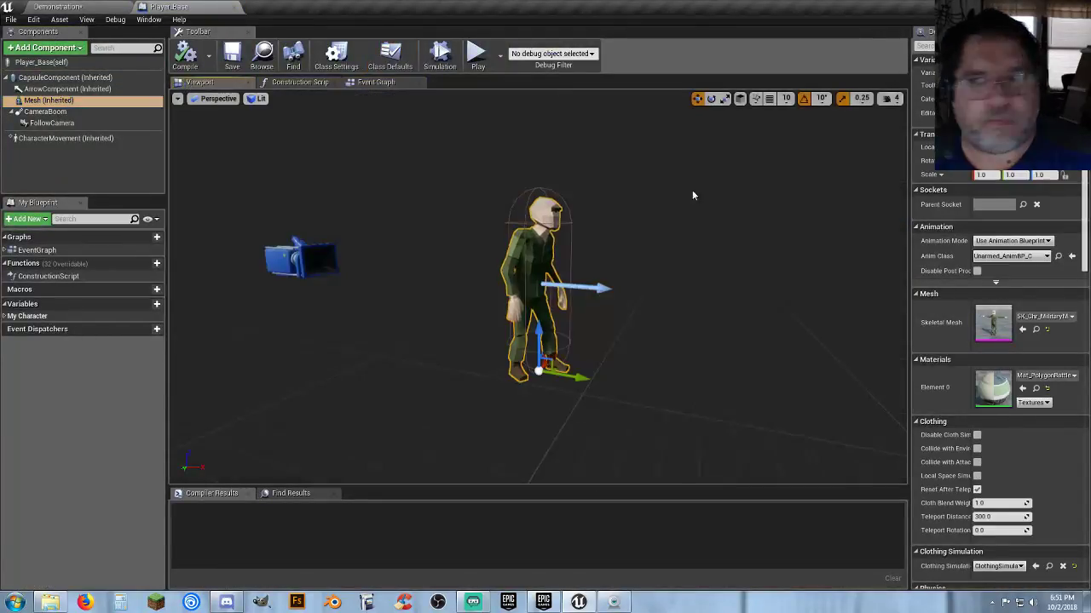
Step: Try SK_Chr_GothFemale_01 and SK_Chr_GhillieSuit_01 as the skeletal mesh of Player_Base
left_click(1047, 318)
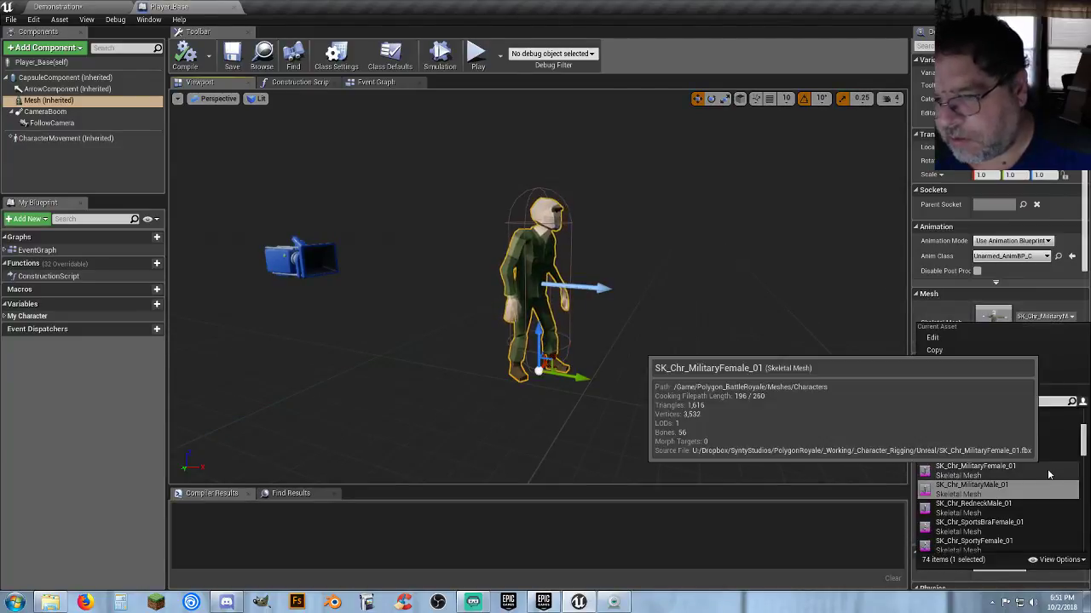
scroll(1035, 475, "down", 4)
scroll(1033, 474, "up", 3)
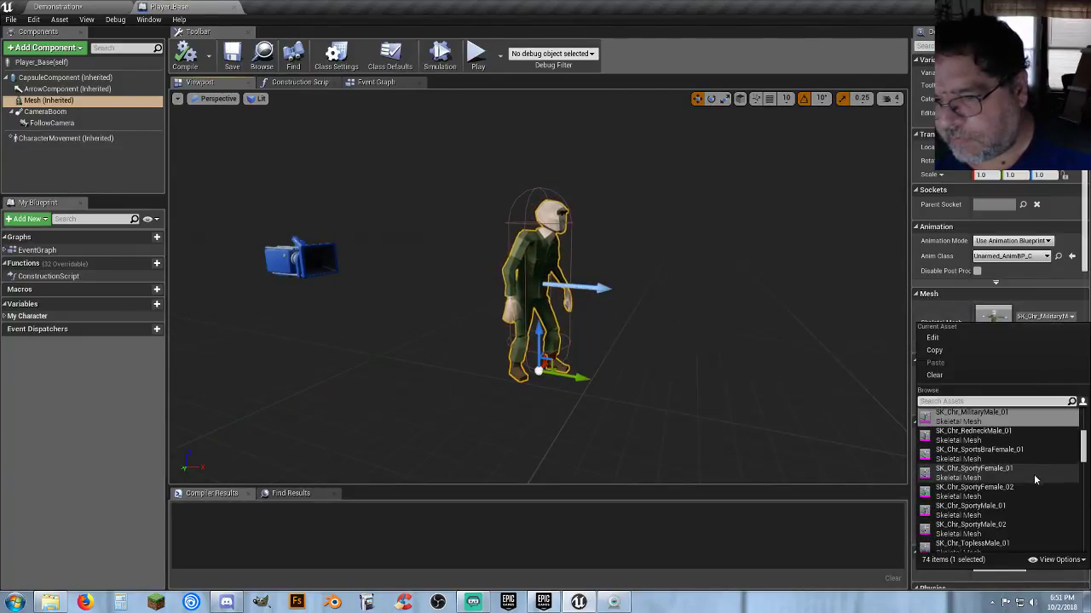
scroll(1033, 475, "down", 1)
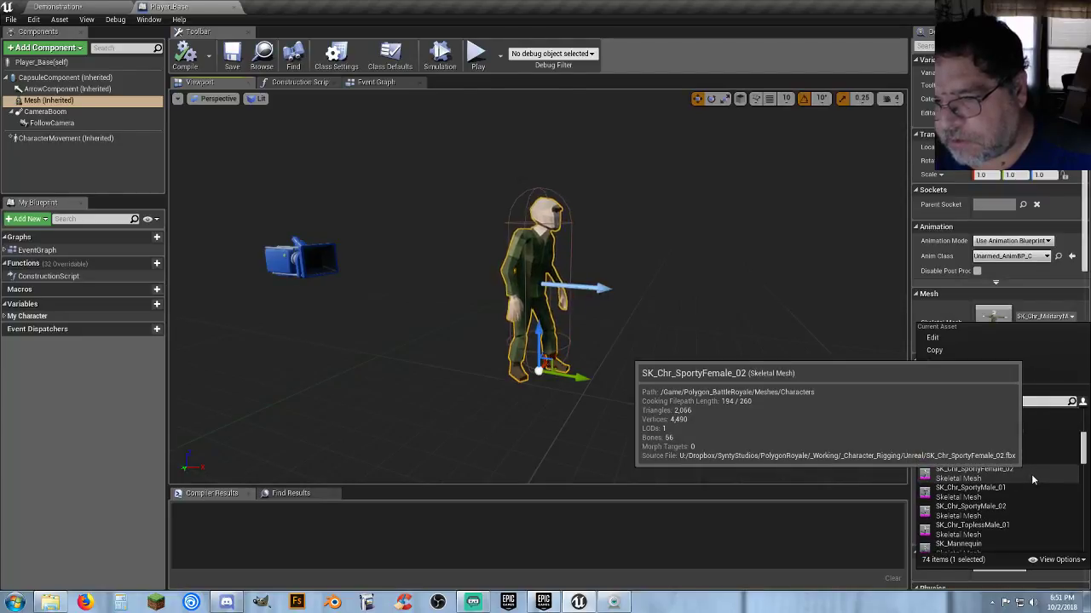
scroll(1031, 474, "up", 3)
scroll(1031, 474, "up", 2)
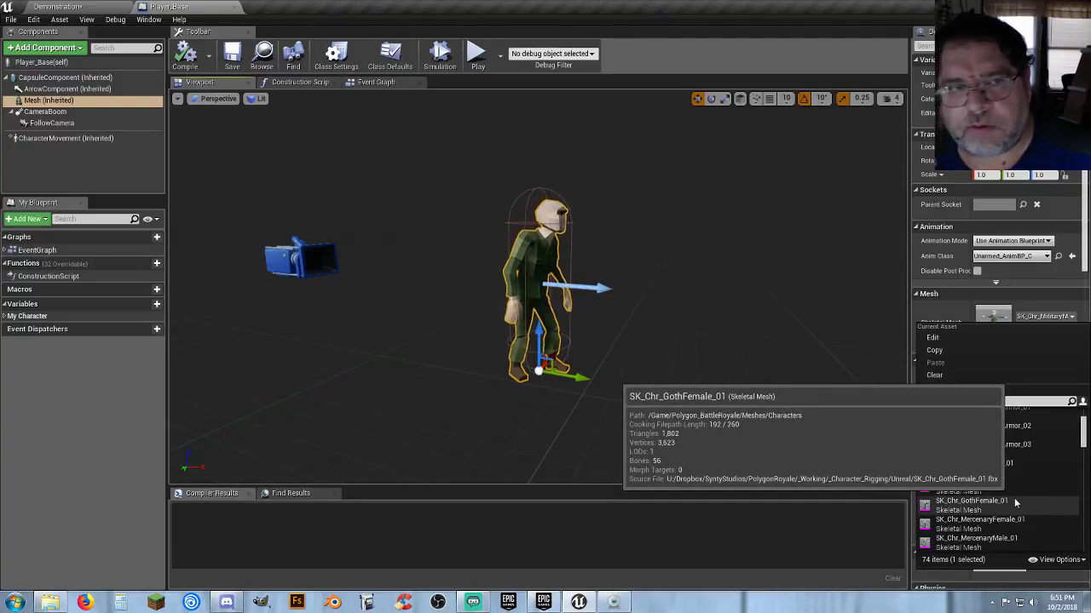
left_click(1016, 503)
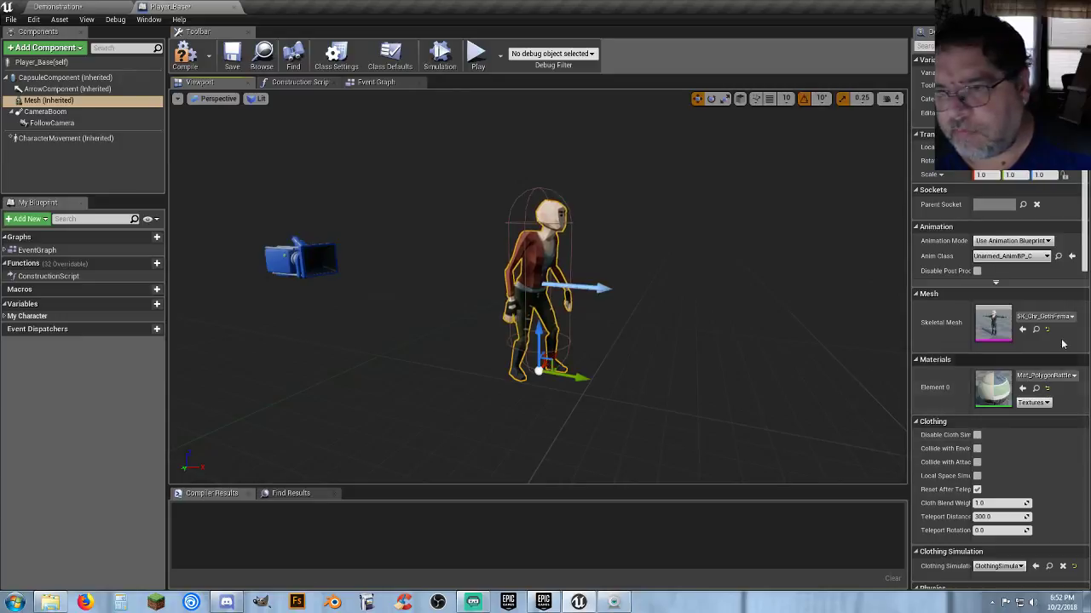
left_click(1048, 318)
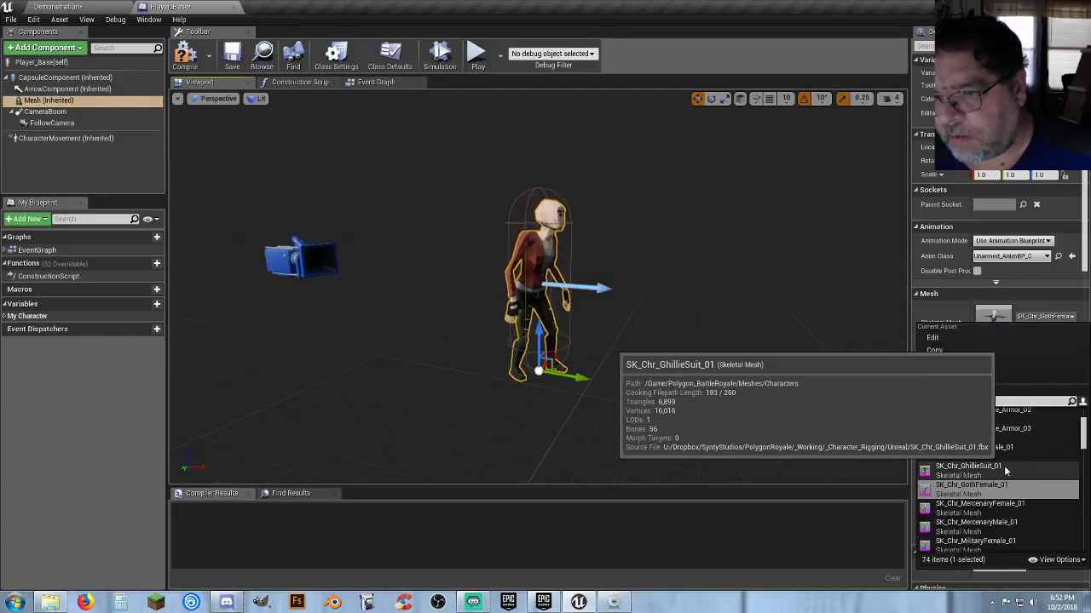
left_click(971, 468)
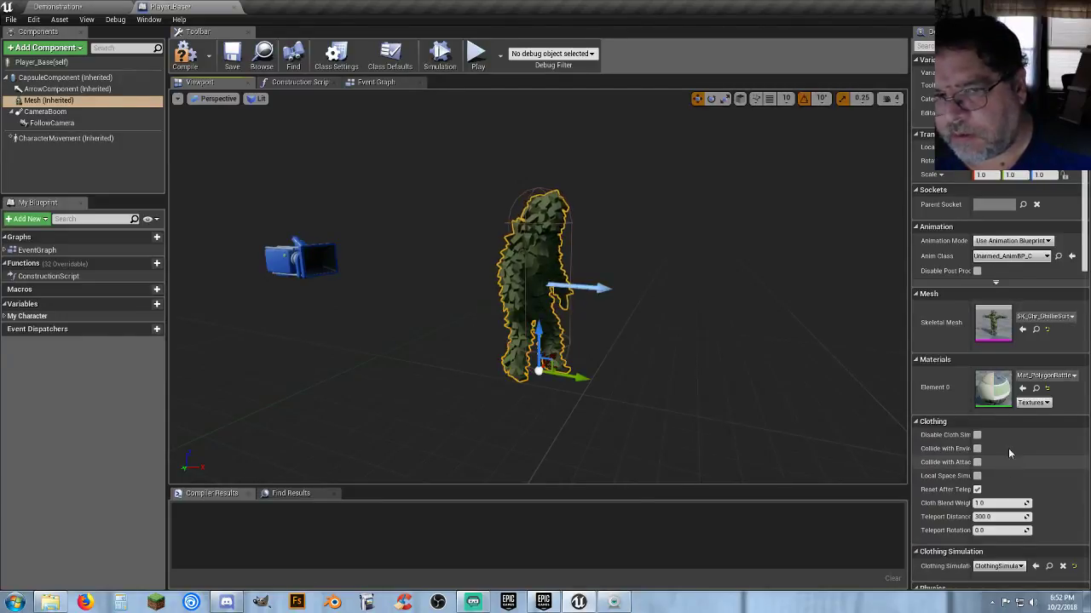
Step: Set the skeletal mesh of Player_Base to SK_Chr_MilitaryMale_01, and compile and save the blueprint
left_click(1048, 317)
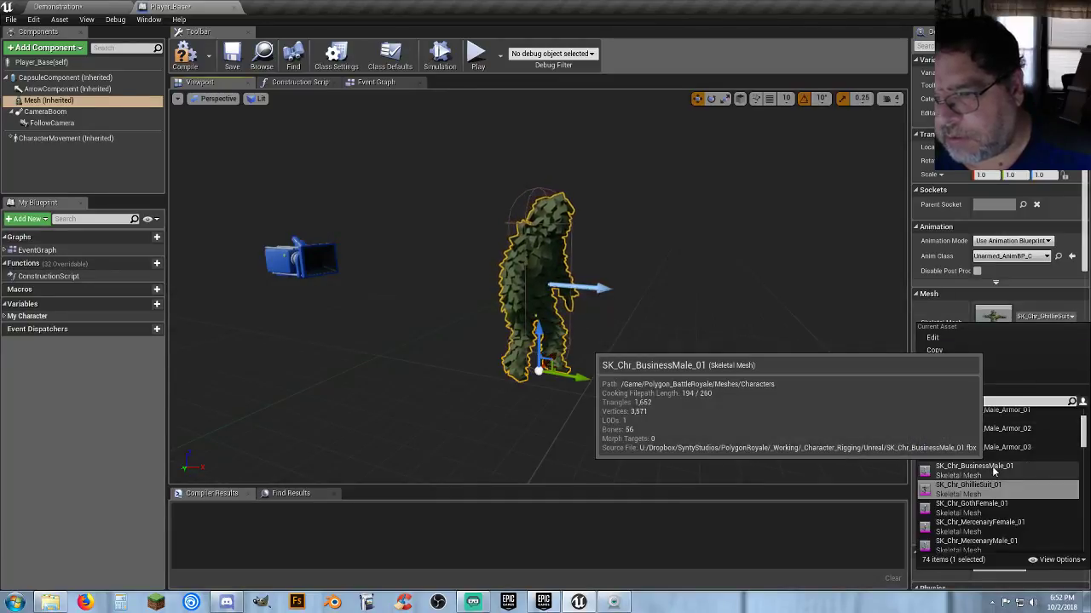
scroll(996, 468, "up", 3)
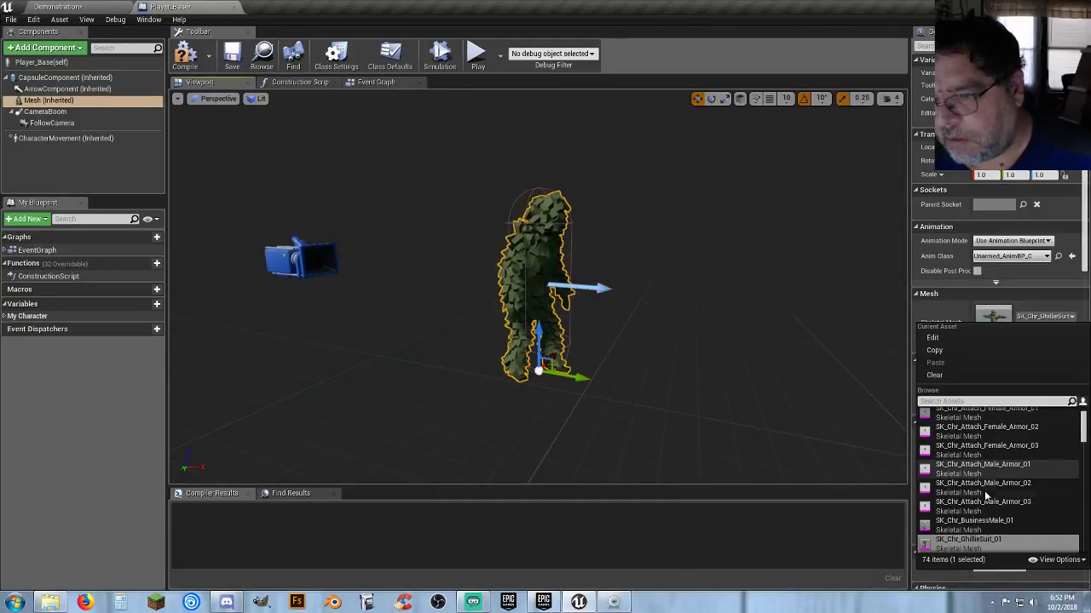
scroll(992, 521, "down", 5)
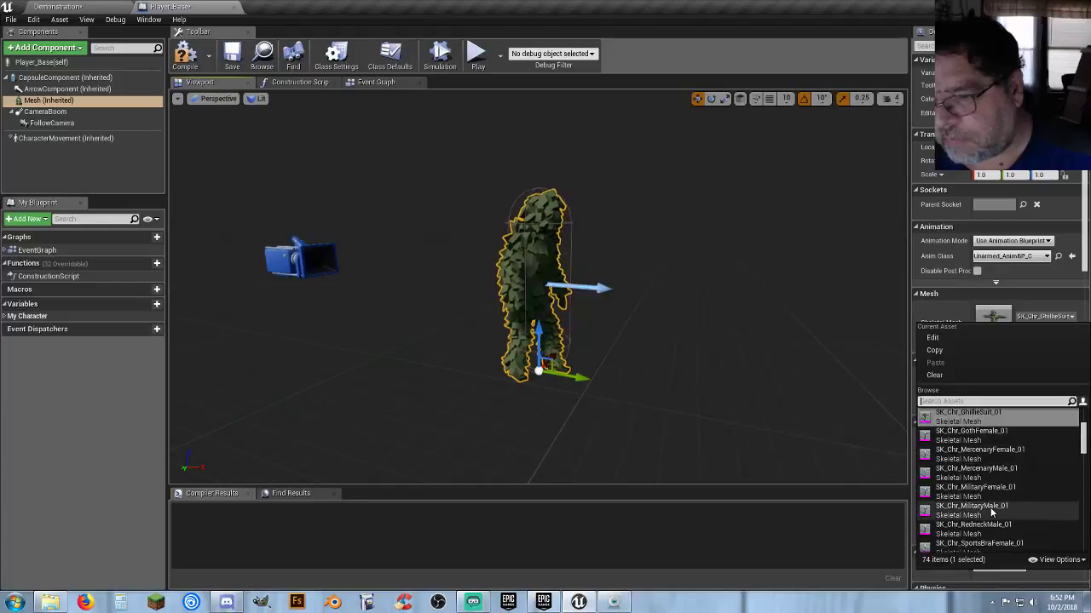
left_click(989, 511)
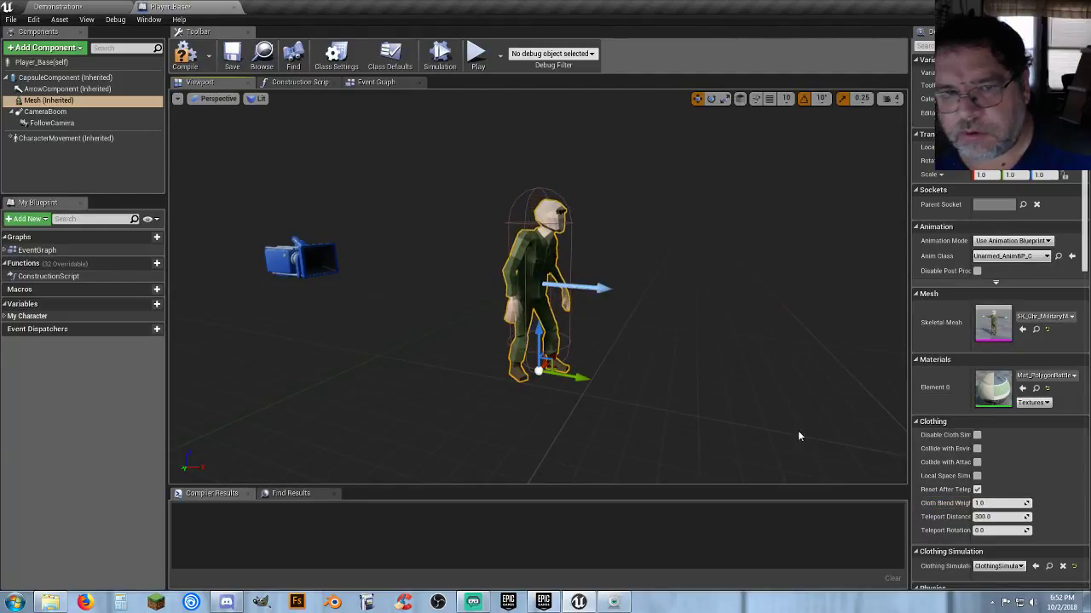
left_click(192, 58)
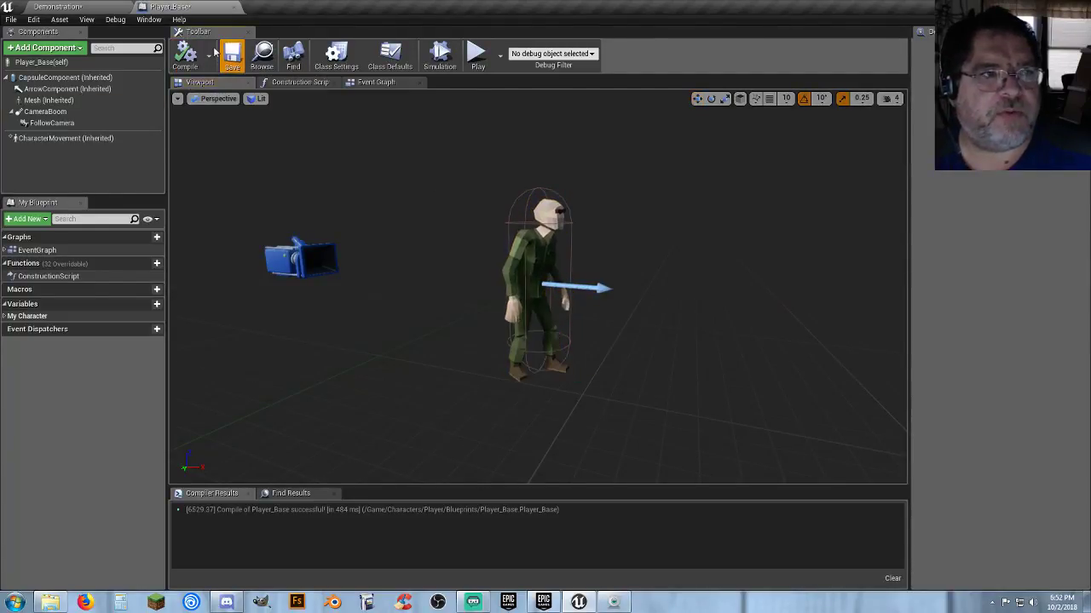
Step: Return to the Demonstration level and create a folder named NPC inside Characters, opening it
left_click(58, 6)
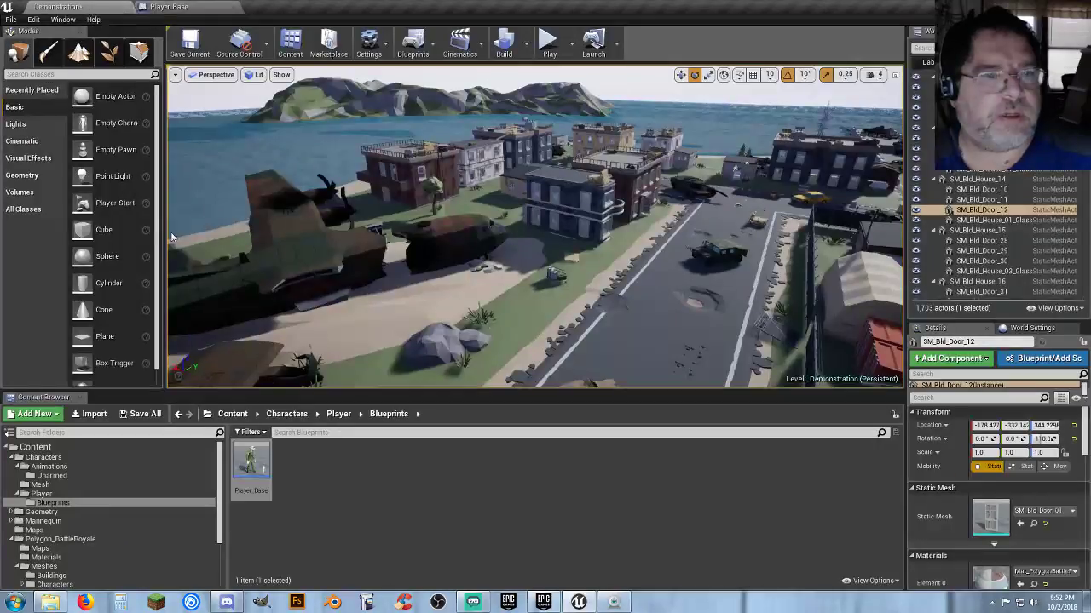
left_click(412, 504)
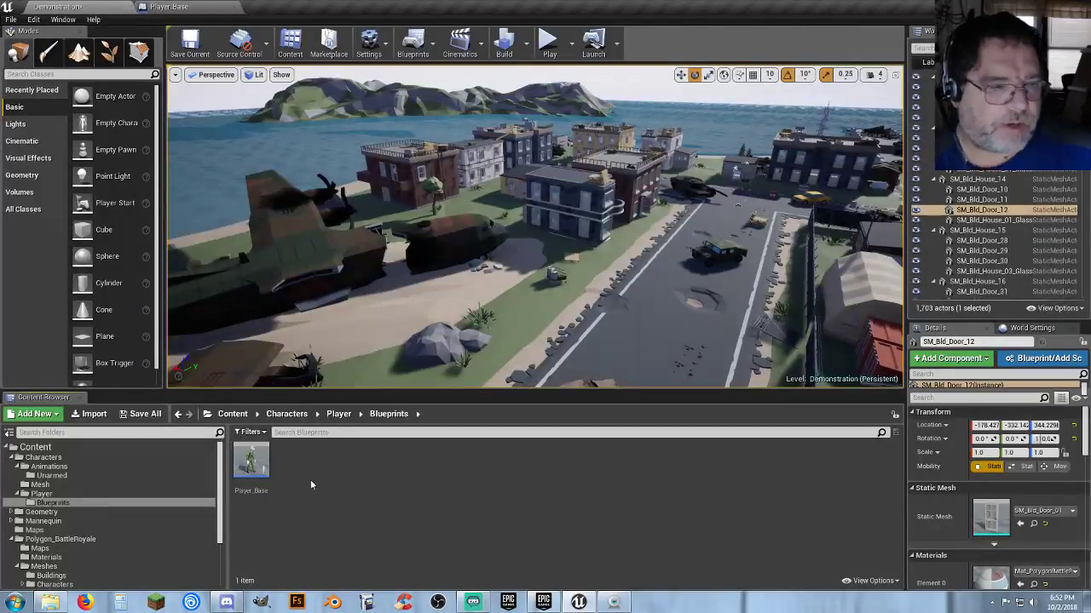
left_click(47, 457)
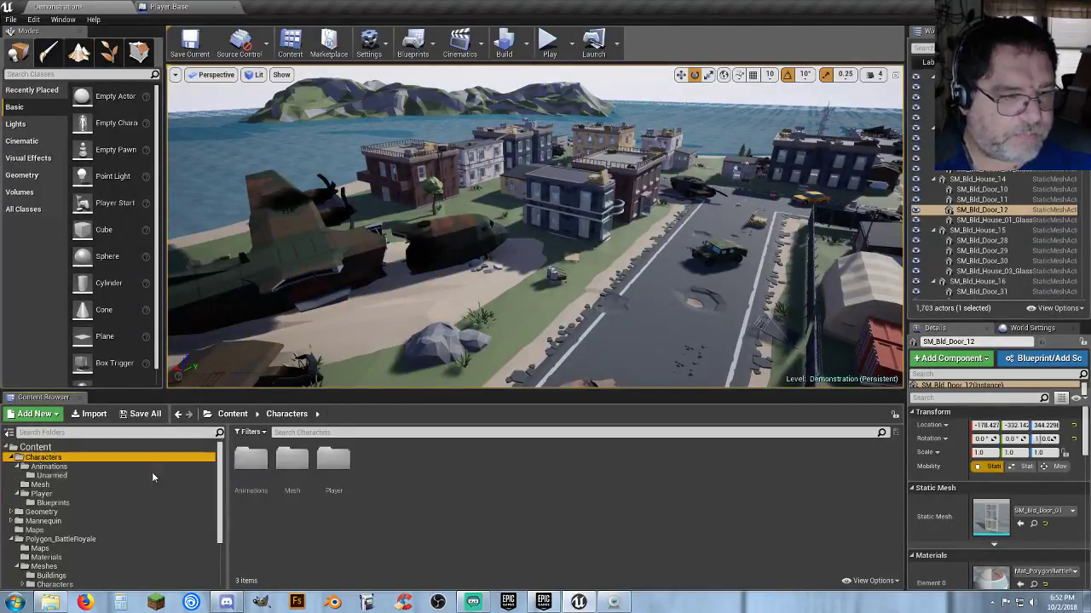
right_click(380, 463)
left_click(467, 124)
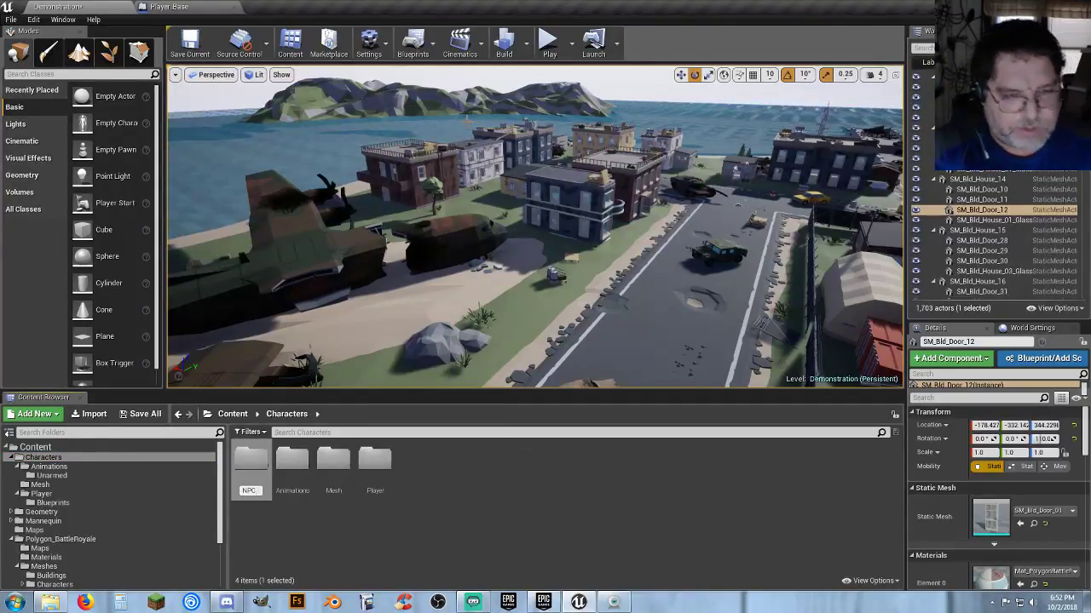
key("Return")
key("Return")
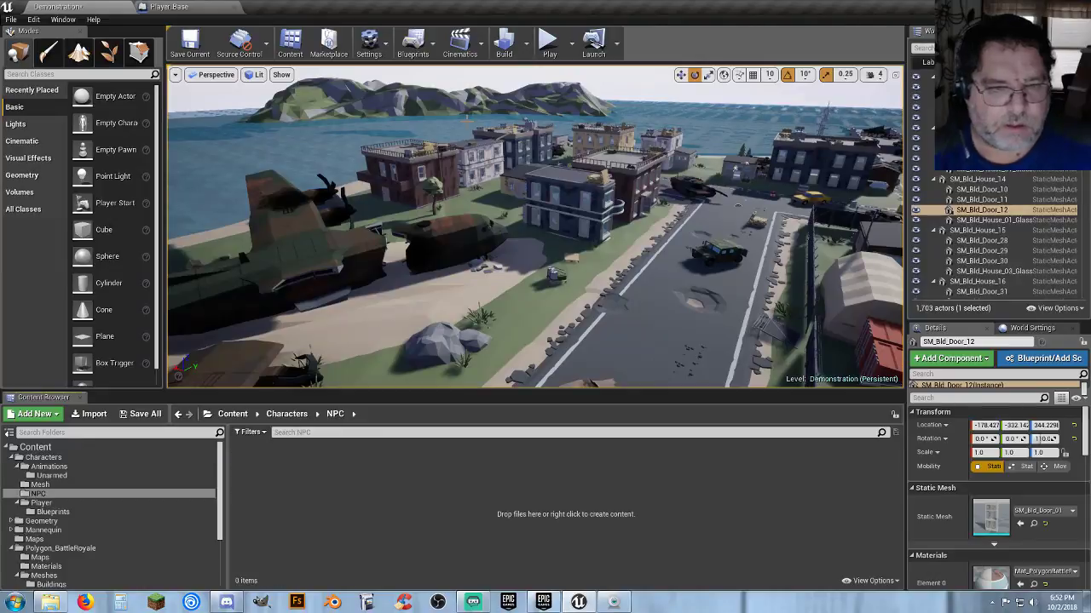
right_click(292, 464)
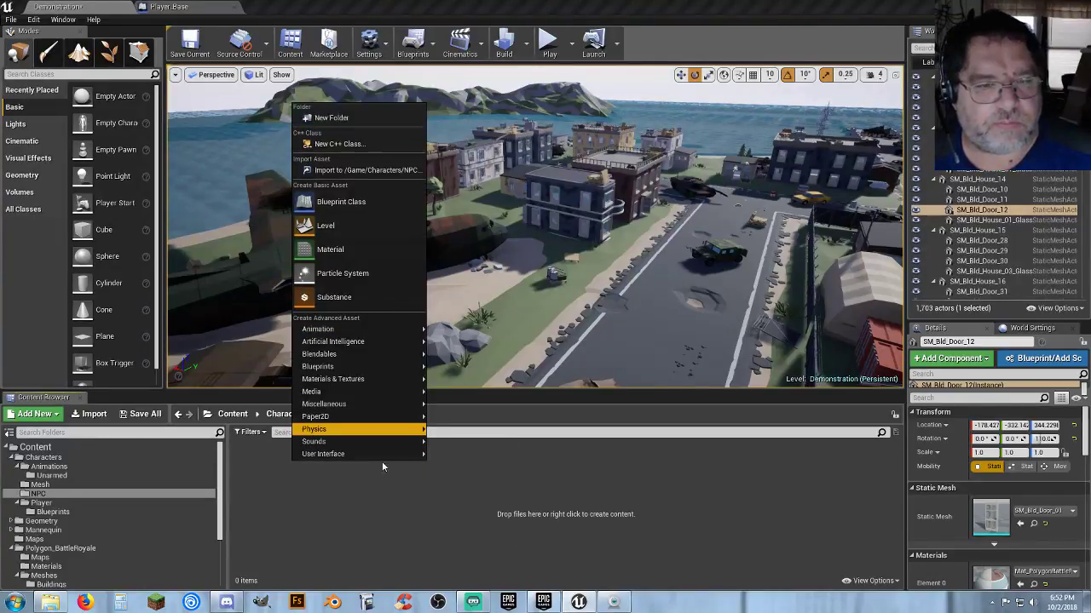
left_click(355, 486)
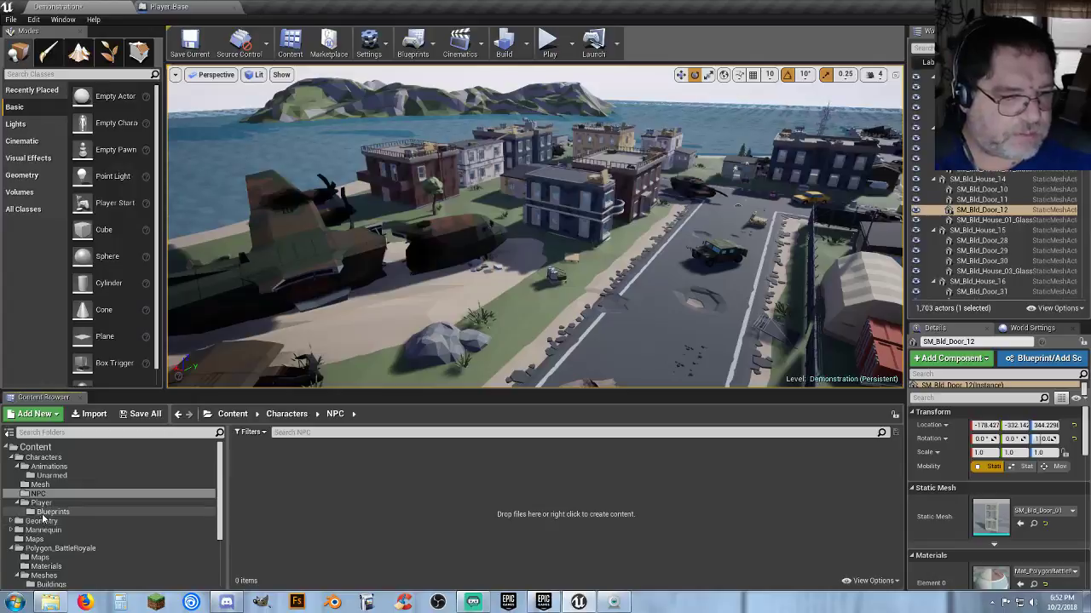
Step: Copy Player_Base from Player/Blueprints into the NPC folder and rename the copy NPC_Walk
left_click(162, 512)
left_click_drag(250, 461, 67, 498)
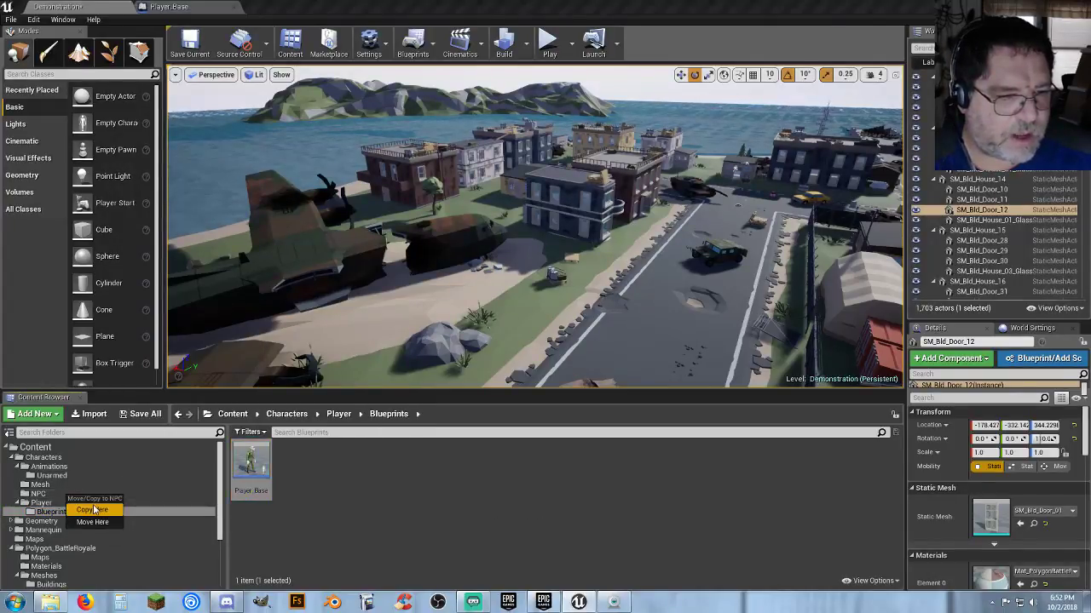
left_click(93, 510)
left_click(49, 493)
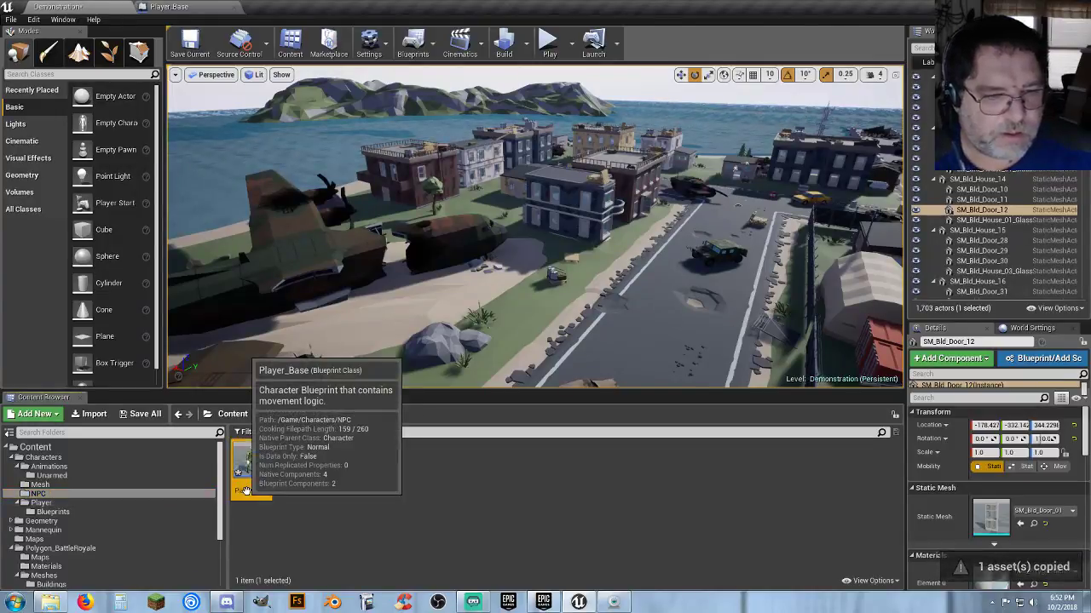
key("F2")
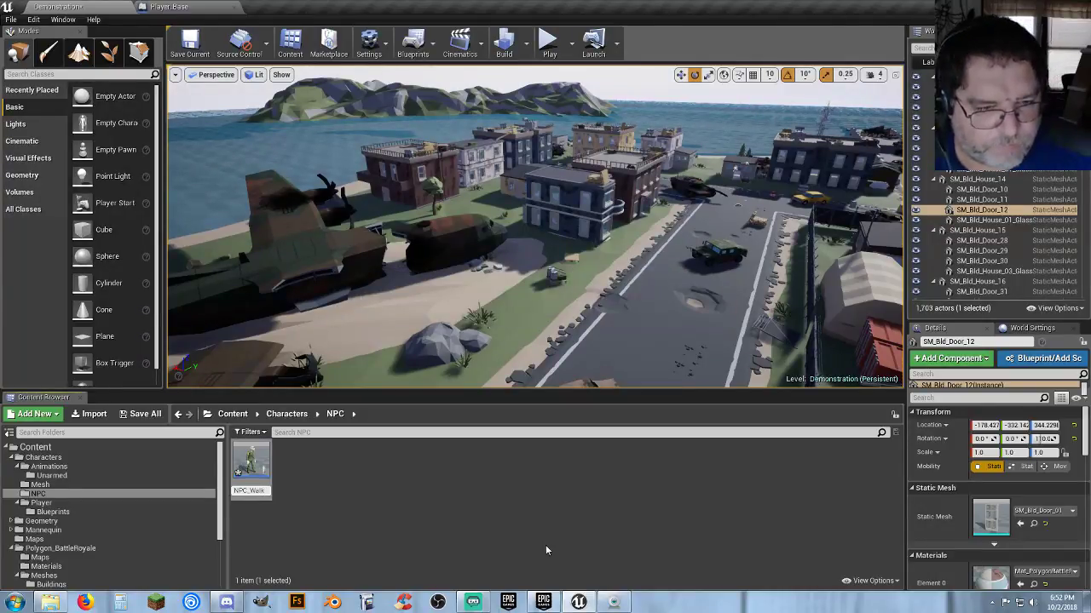
Step: Duplicate the NPC_Walk blueprint and name the duplicate NPC_Standing
right_click(253, 465)
left_click(314, 264)
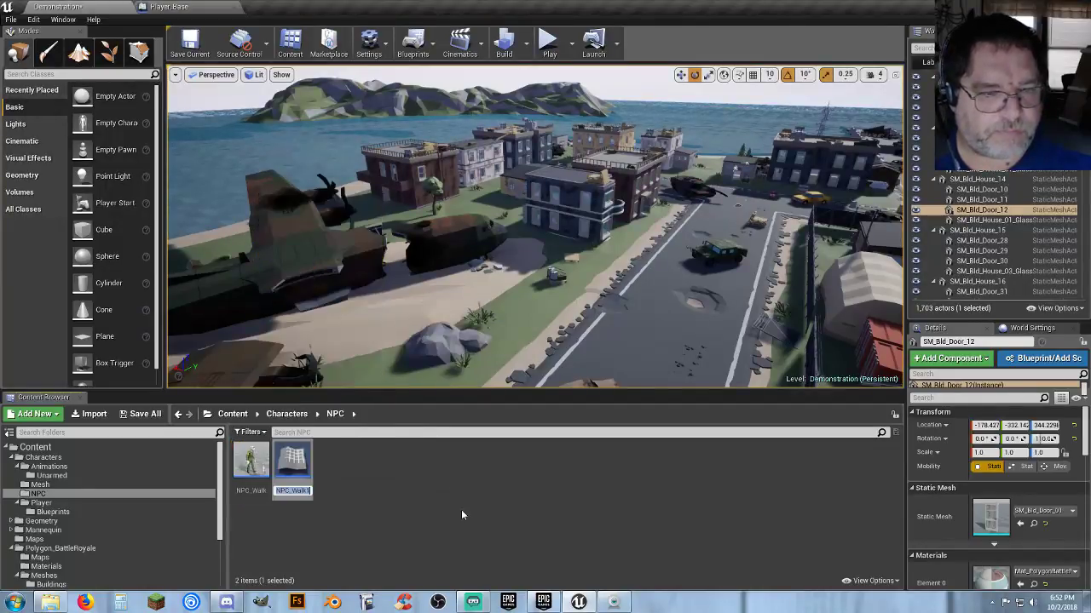
type("NPC_")
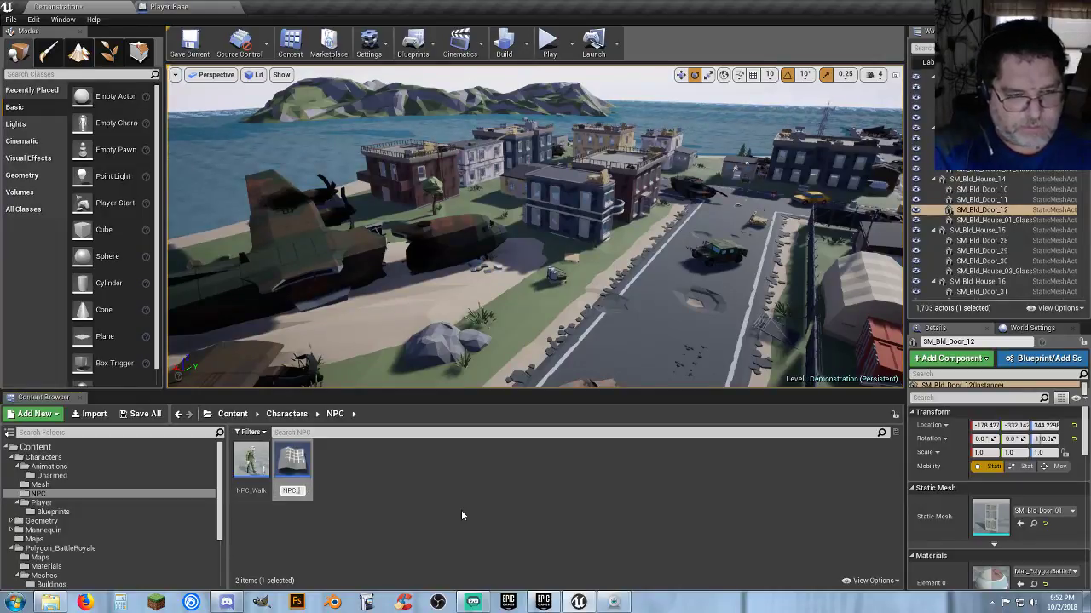
type("Standing")
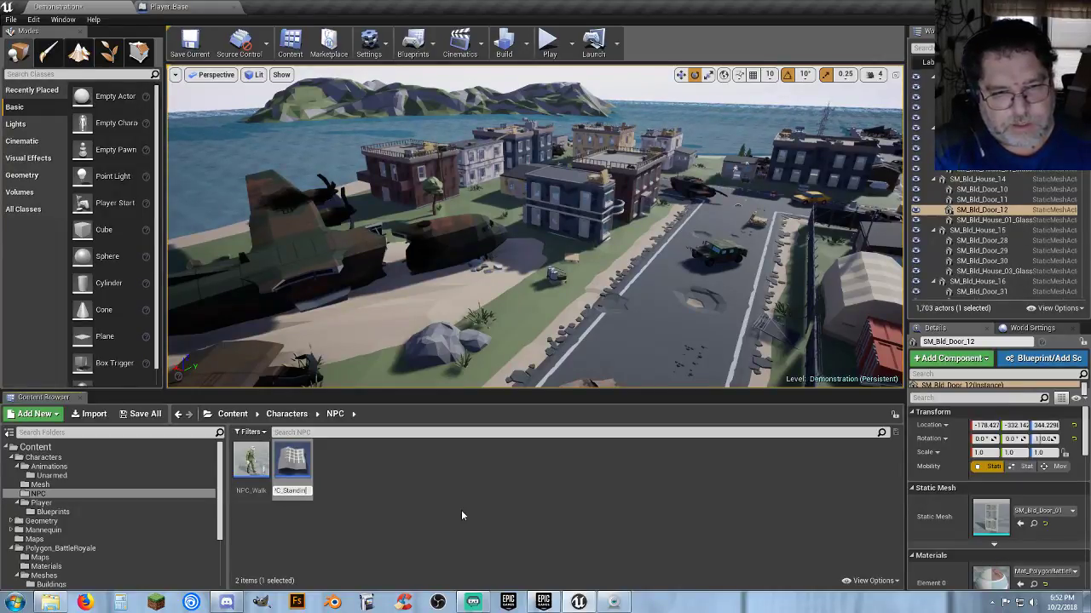
key("Return")
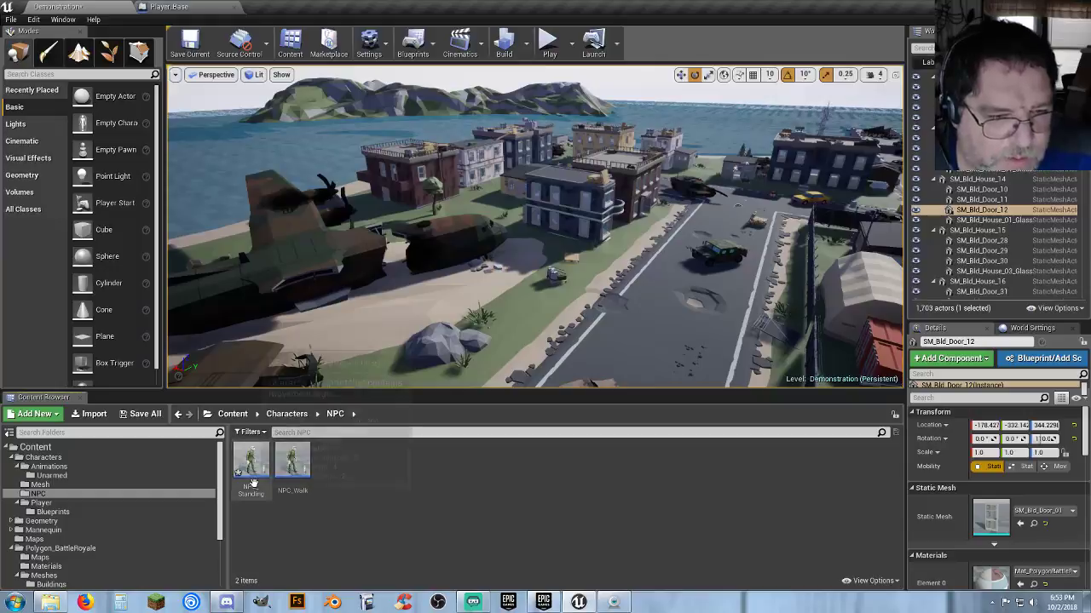
Step: Open the NPC_Standing blueprint and delete all nodes and comment boxes from its Event Graph
double_click(254, 481)
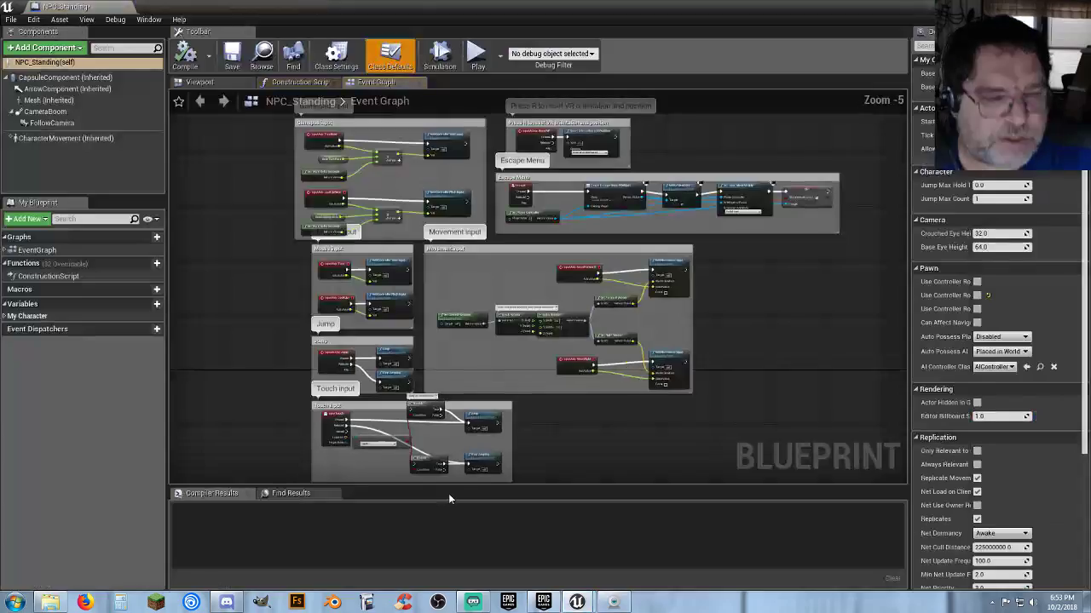
left_click_drag(587, 468, 258, 196)
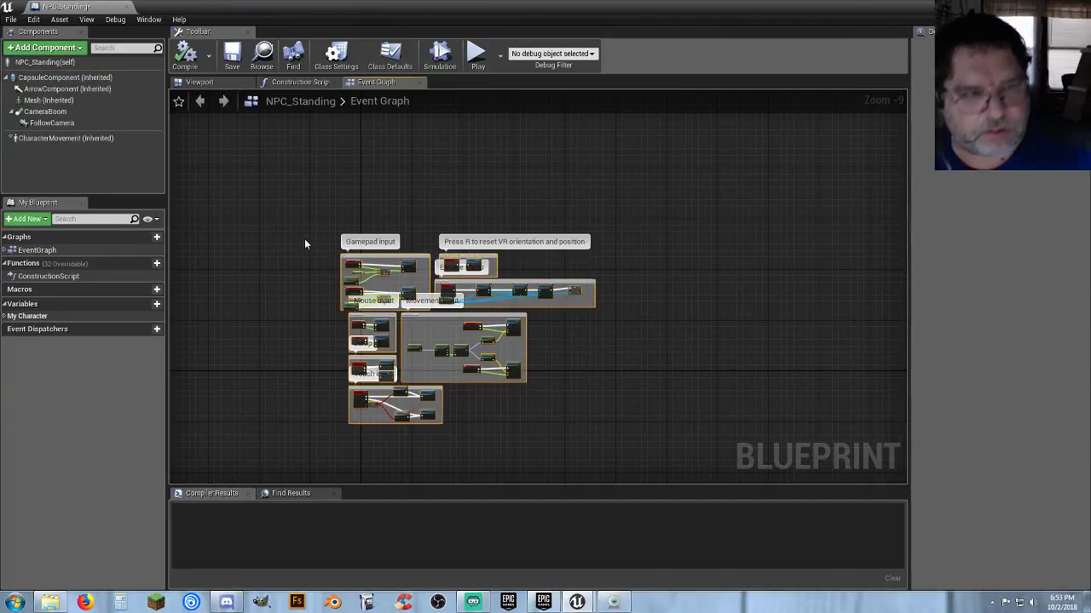
key("Delete")
Step: Delete the FollowCamera and CameraBoom components from NPC_Standing and check the character in the viewport
left_click(59, 124)
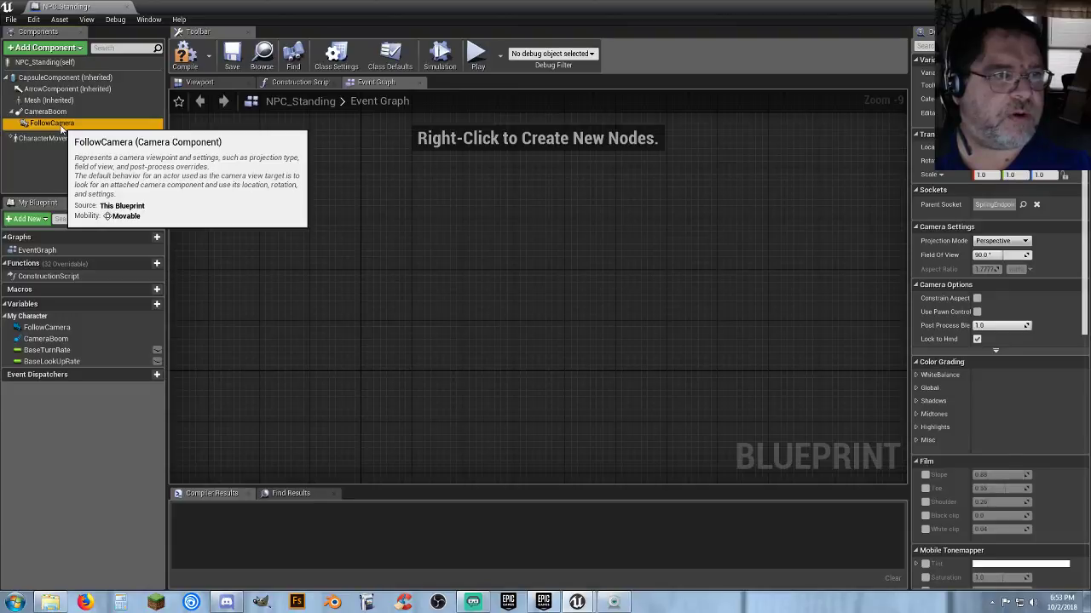
key("Delete")
left_click(44, 111)
key("Delete")
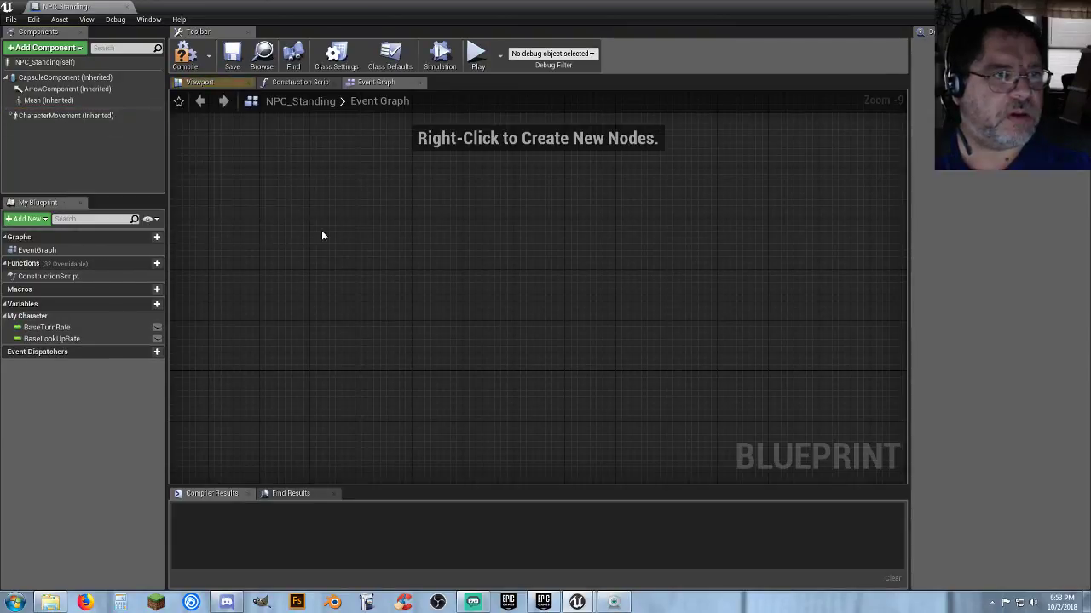
left_click(212, 85)
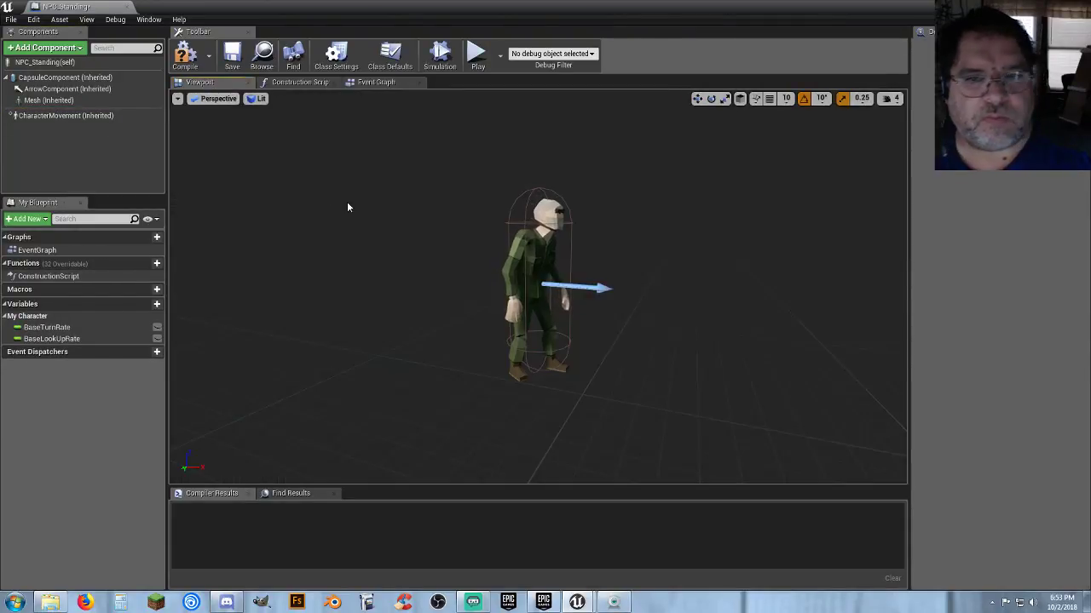
right_click_drag(591, 314, 603, 341)
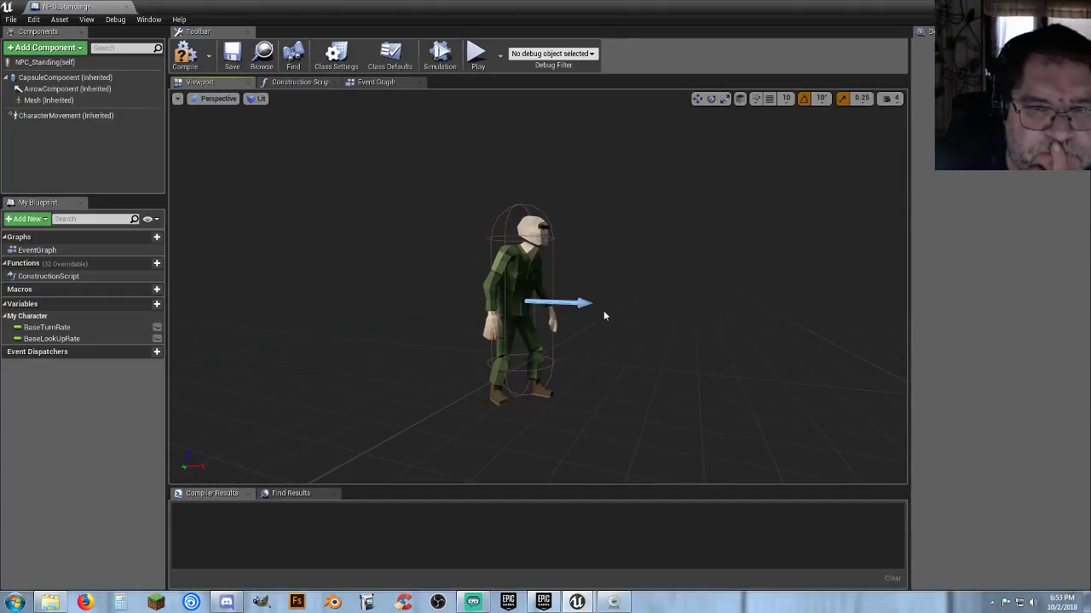
Step: Compile and close NPC_Standing, and delete the NPC_Standing and NPC_Walk blueprints from the NPC folder
left_click(184, 56)
left_click(135, 8)
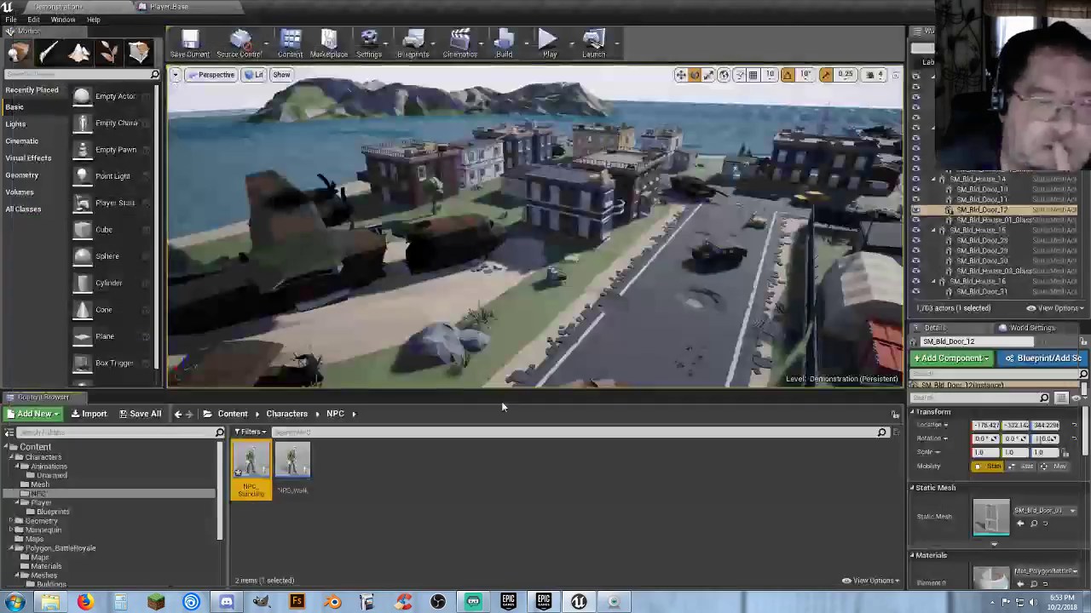
left_click(249, 490)
left_click(286, 483, "ctrl")
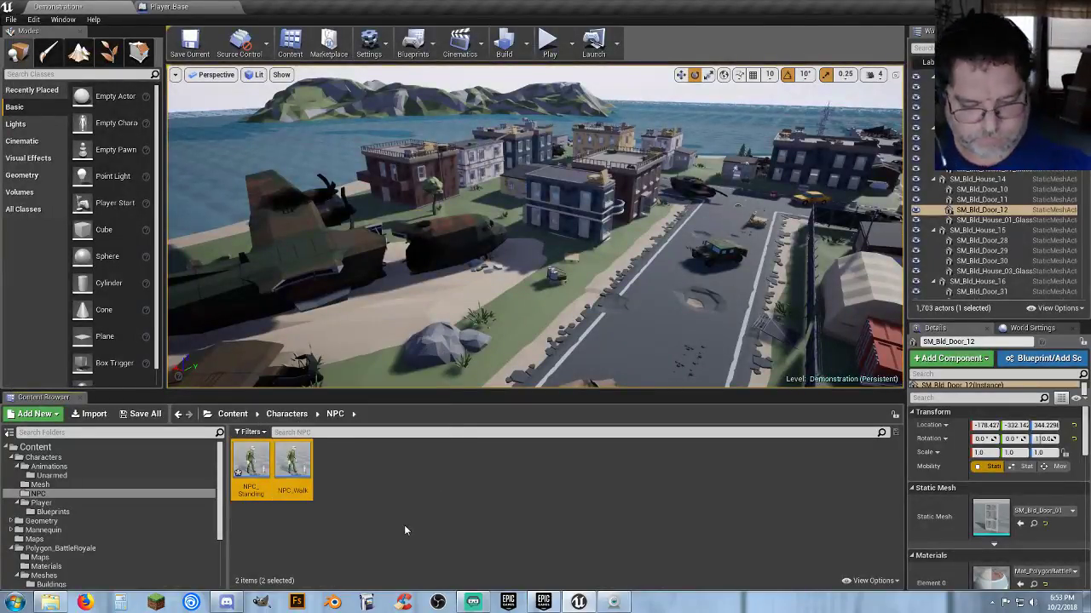
key("Delete")
left_click(473, 480)
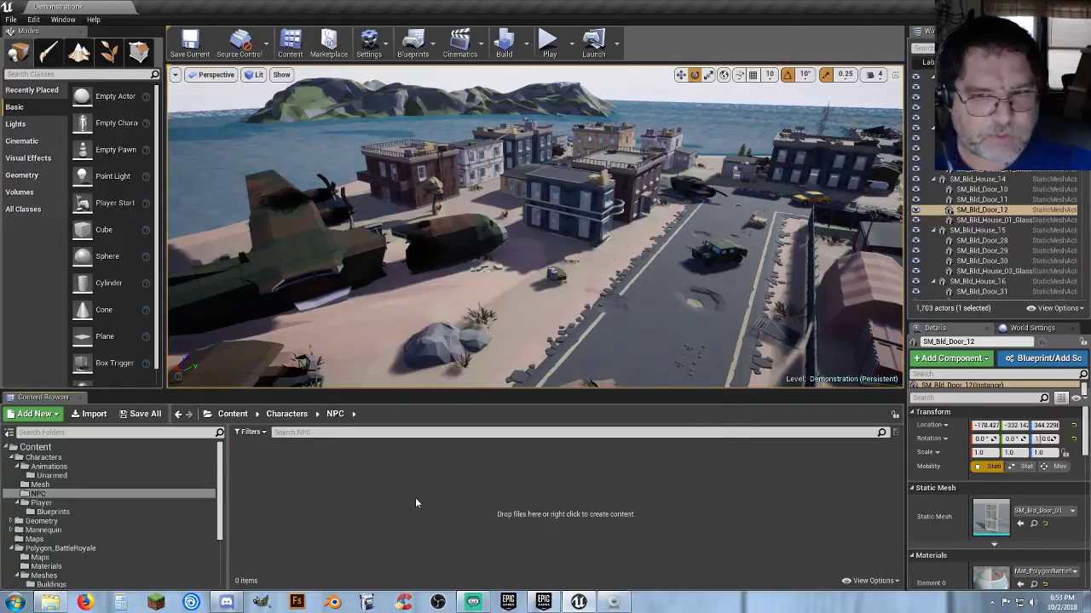
Step: Open the Player_Base blueprint from Player/Blueprints, show the character in its viewport and select the inherited Mesh component
left_click(213, 511)
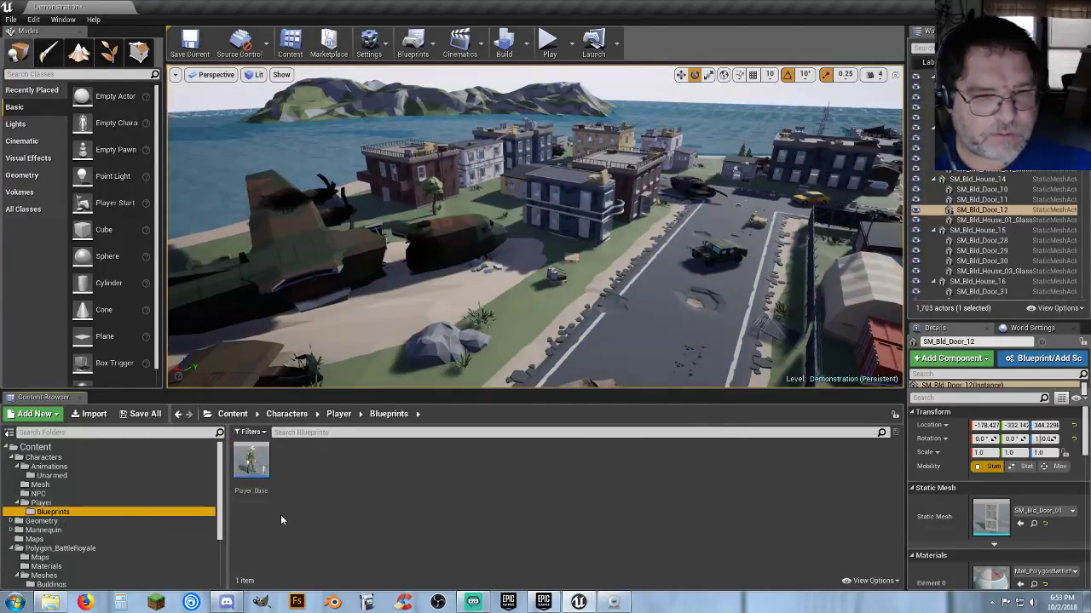
double_click(256, 484)
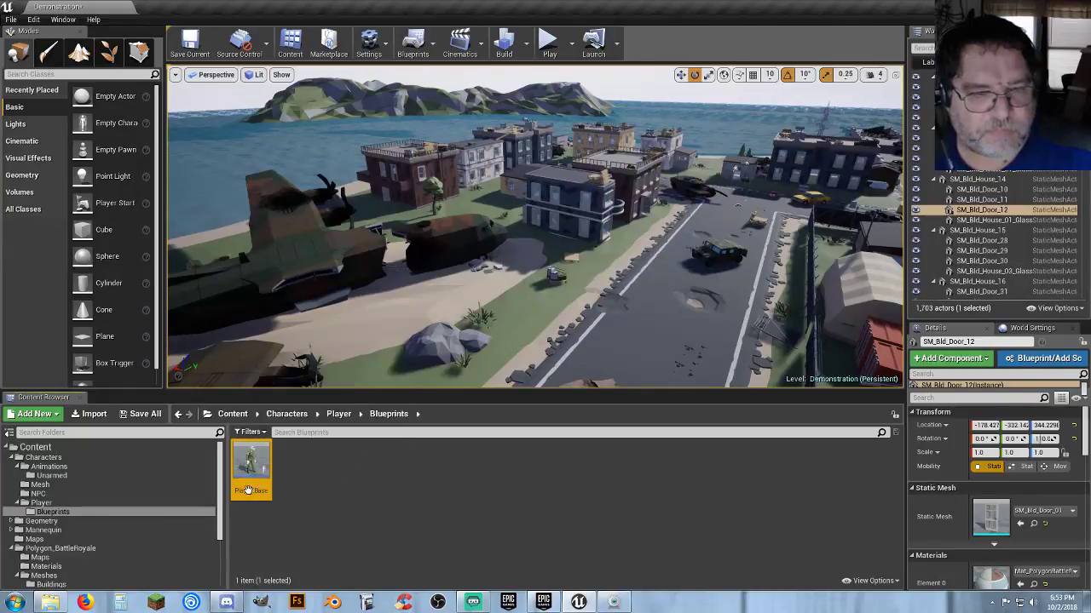
scroll(416, 346, "down", 4)
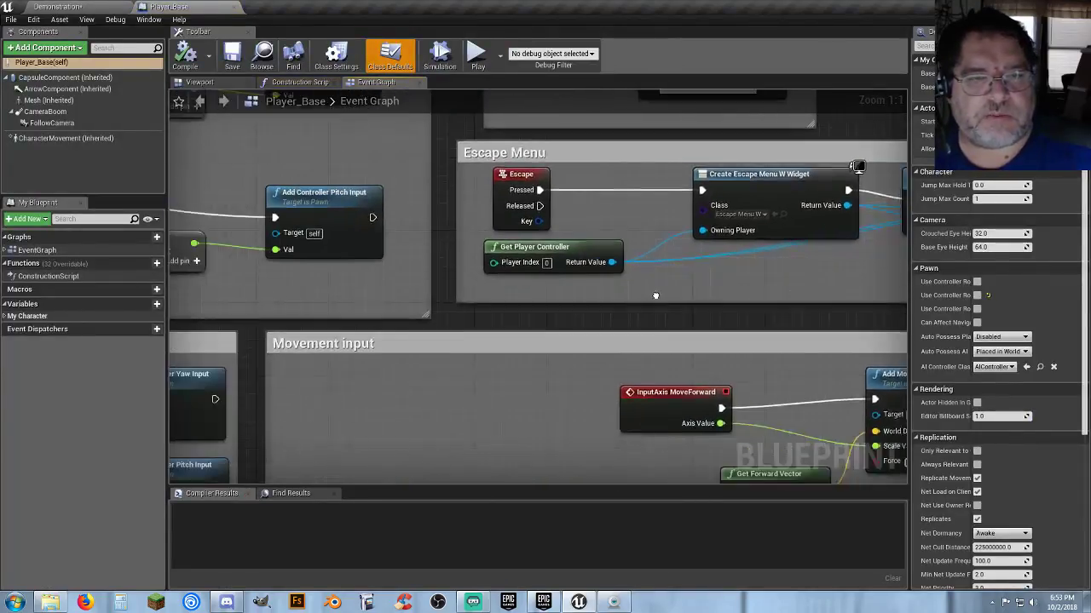
right_click_drag(430, 227, 446, 89)
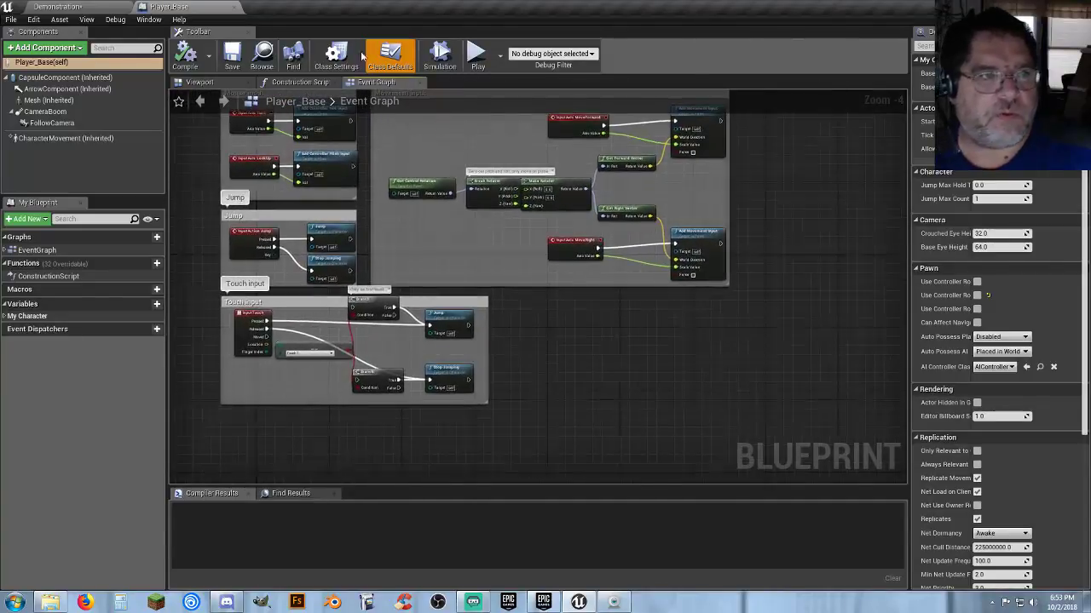
left_click(205, 81)
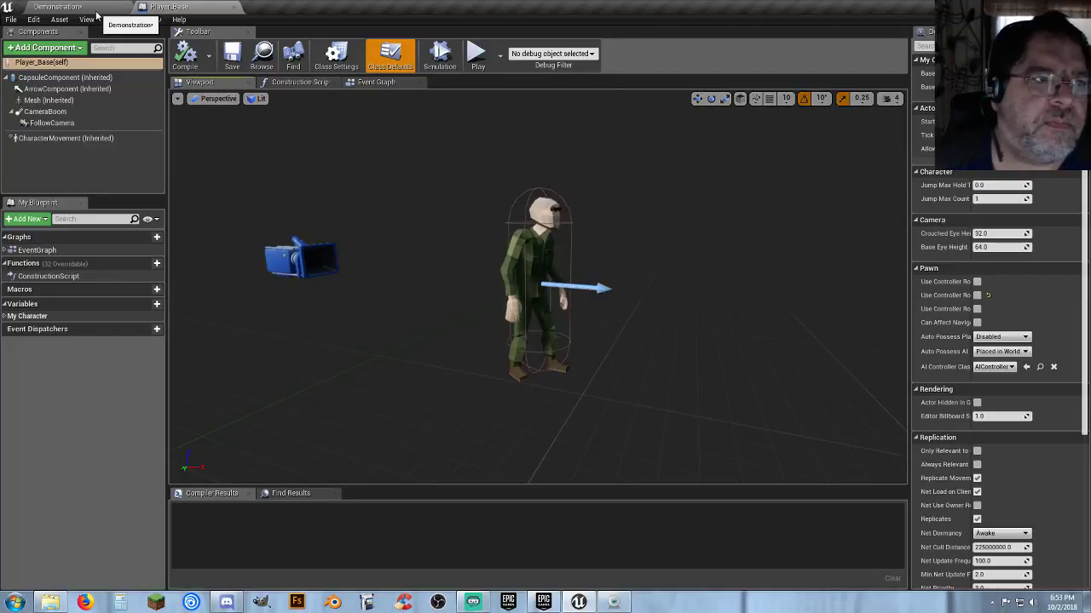
left_click(53, 100)
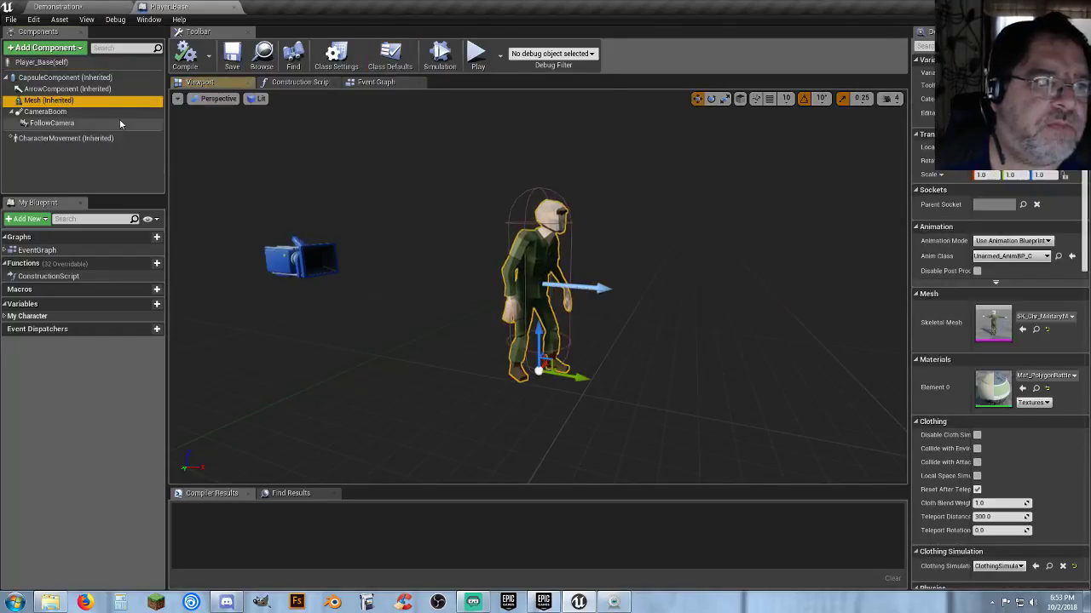
right_click(67, 103)
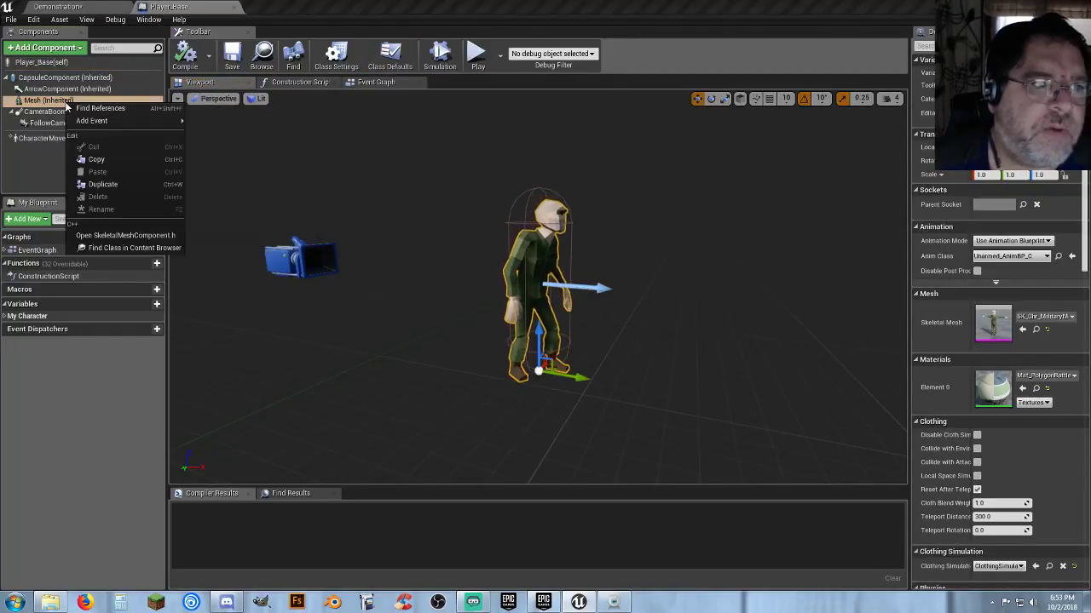
left_click(44, 169)
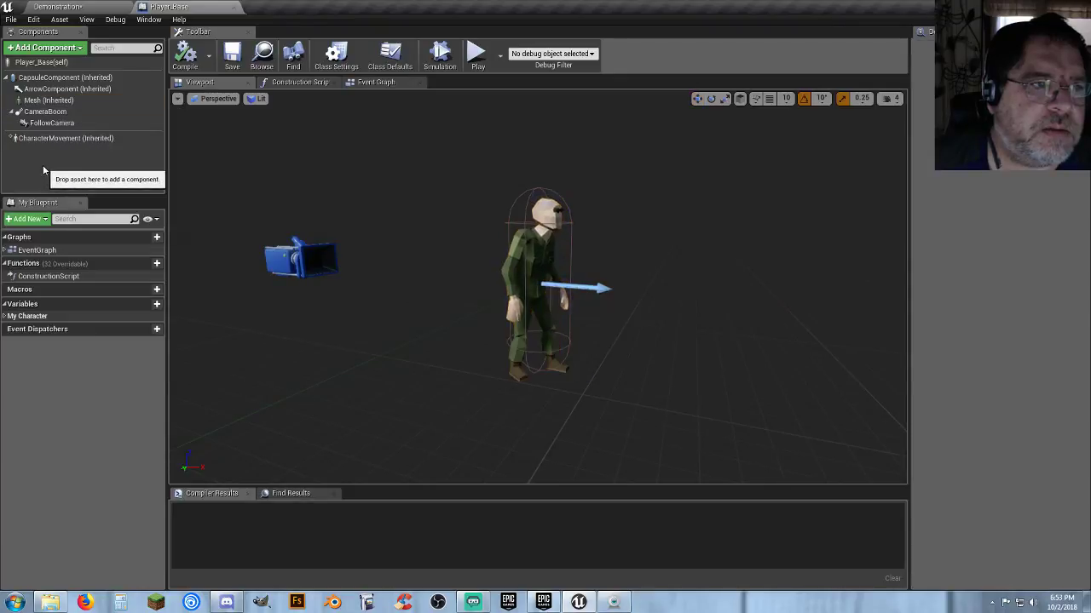
left_click(61, 104)
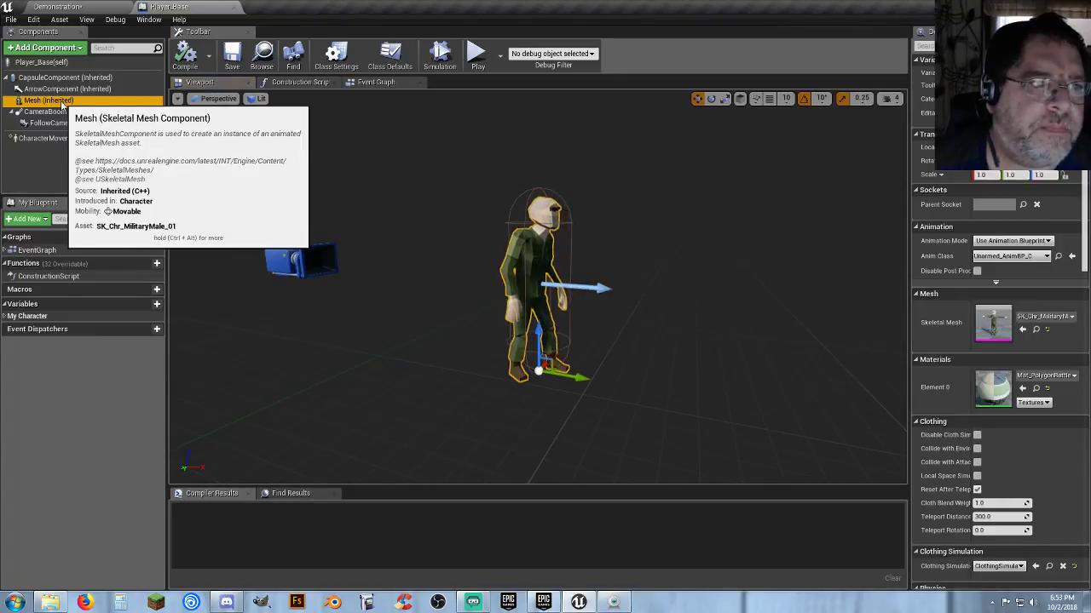
Step: Browse the Polygon_BattleRoyale character Attachments meshes in the level editor and select SM_Chr_Attach_Hat_Tacticle_01
left_click(58, 7)
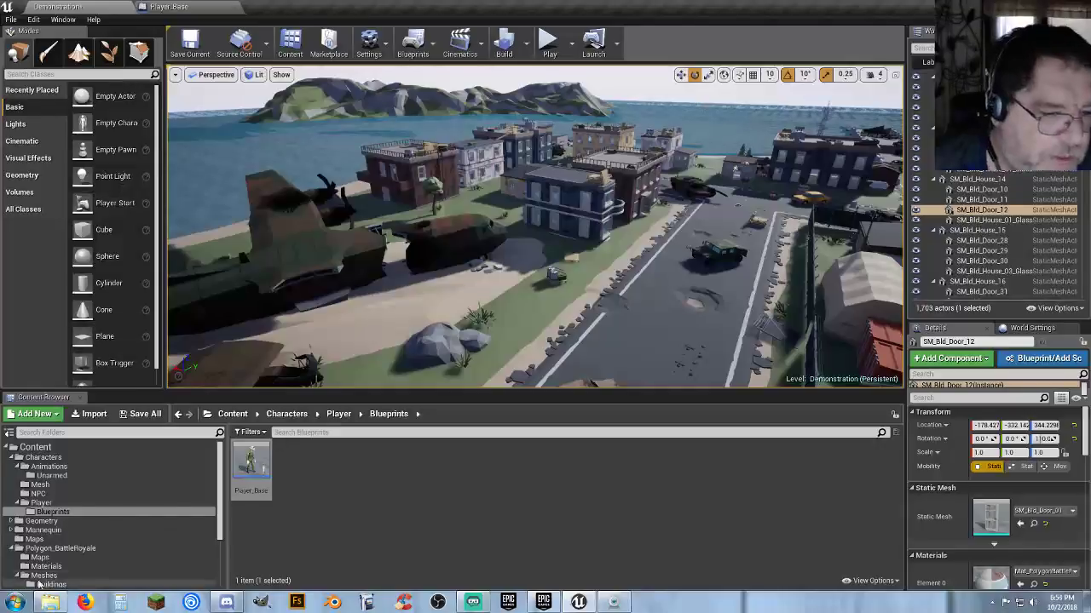
scroll(44, 547, "down", 1)
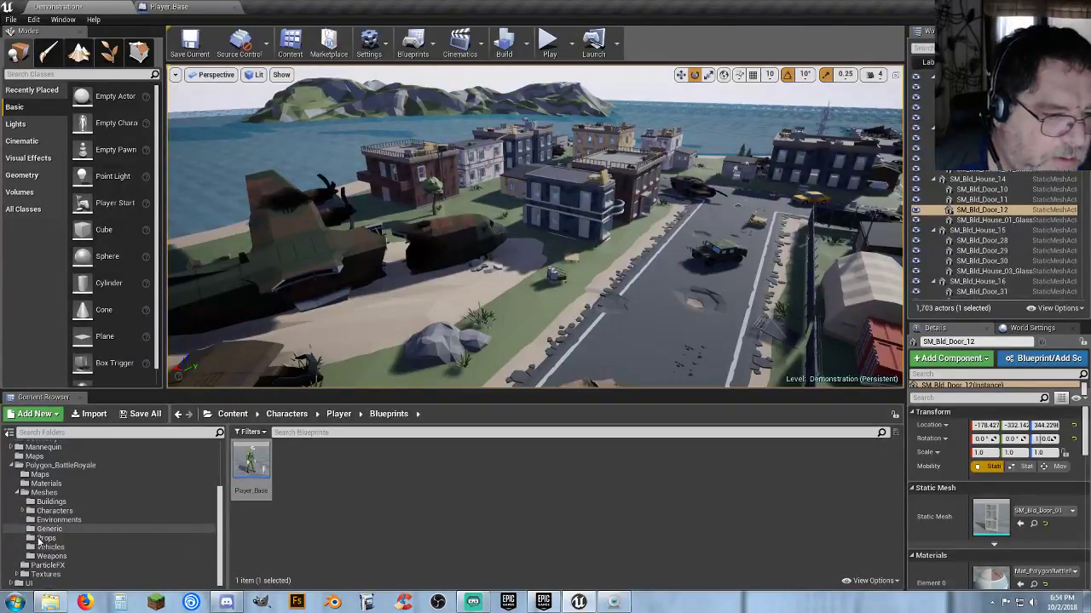
left_click(23, 511)
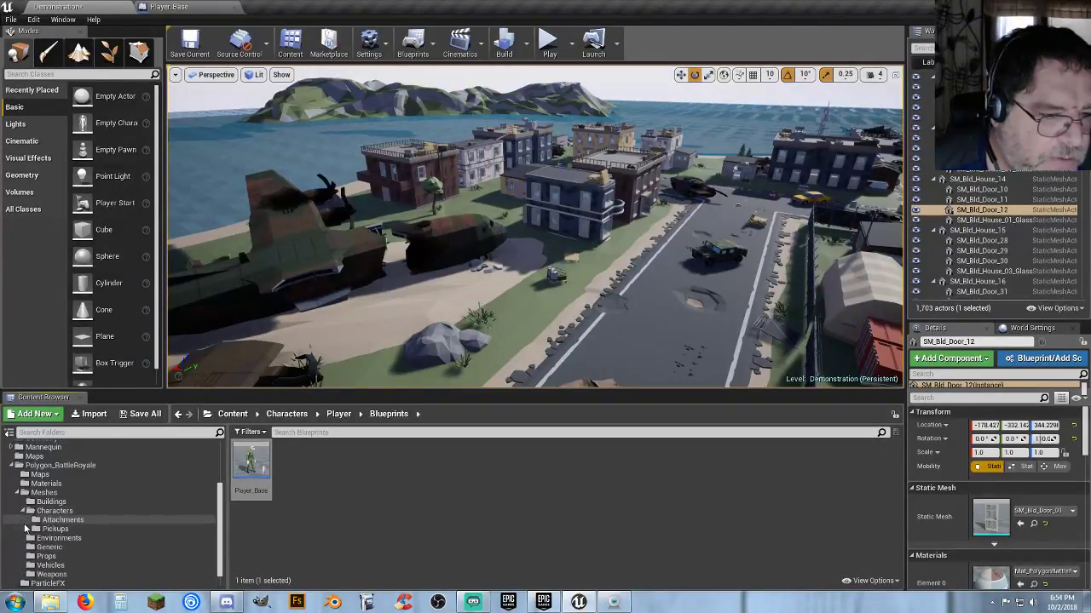
left_click(62, 520)
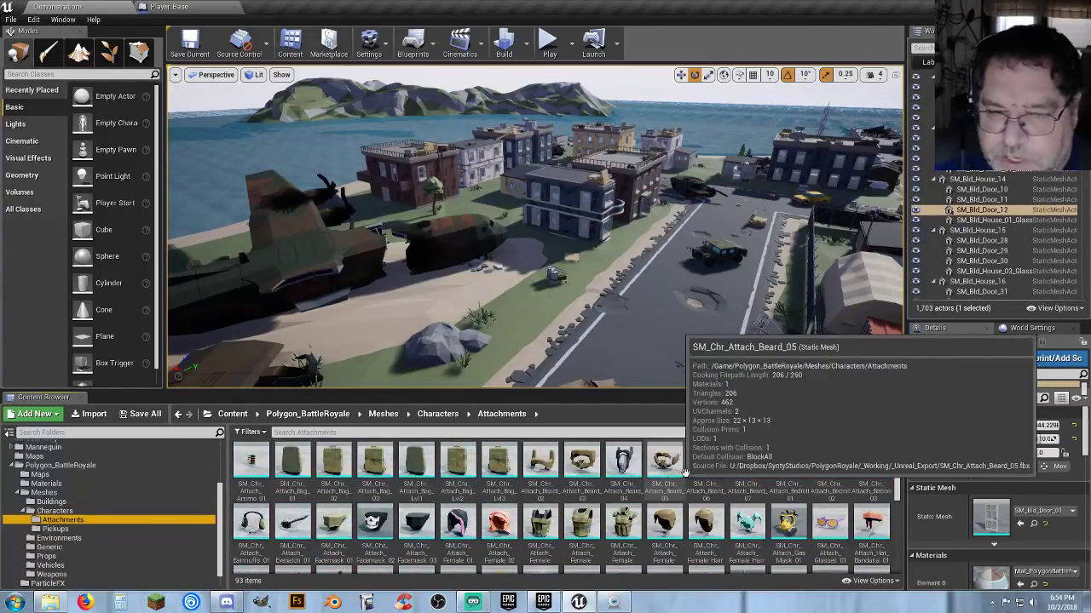
scroll(764, 481, "down", 1)
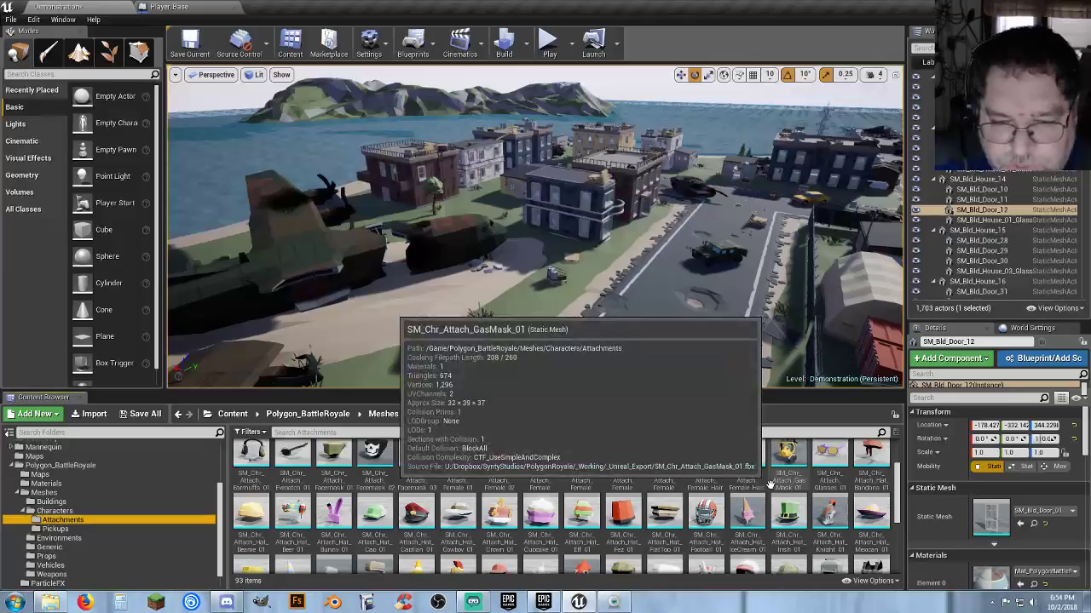
scroll(769, 483, "down", 2)
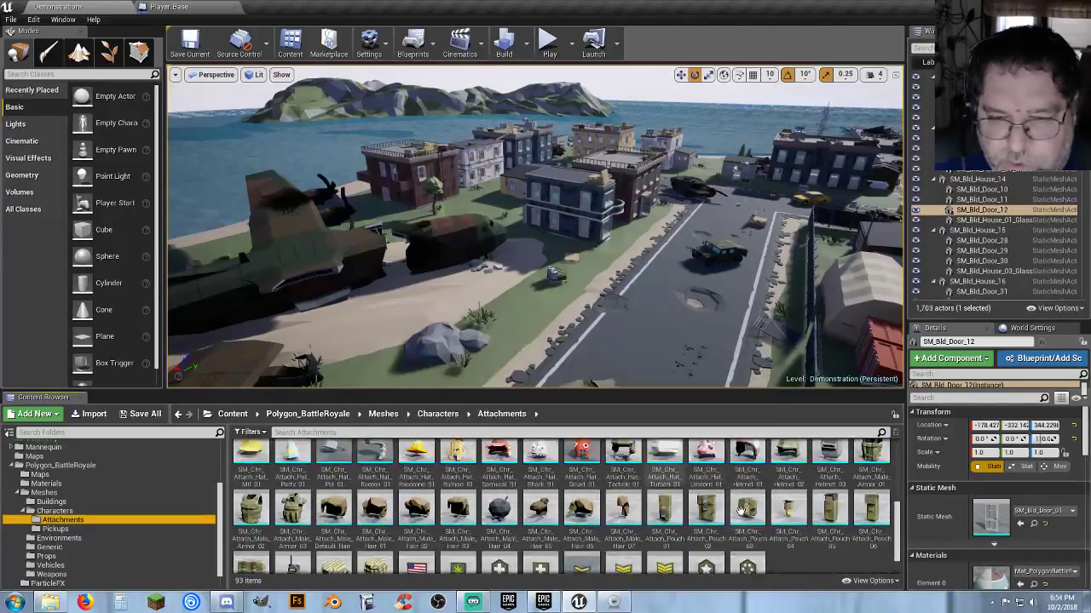
scroll(850, 558, "up", 1)
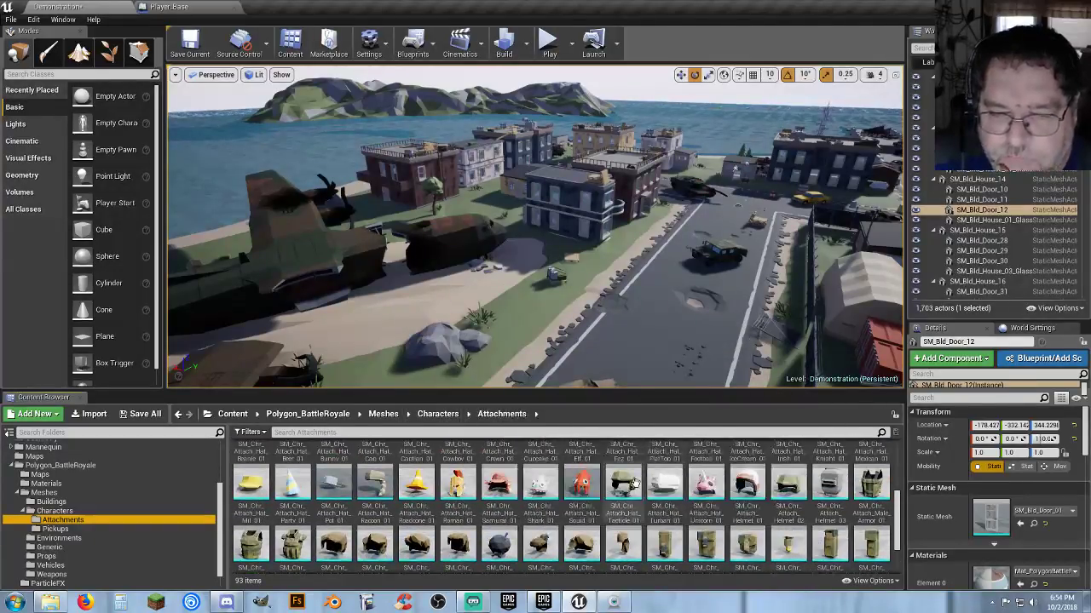
left_click(625, 484)
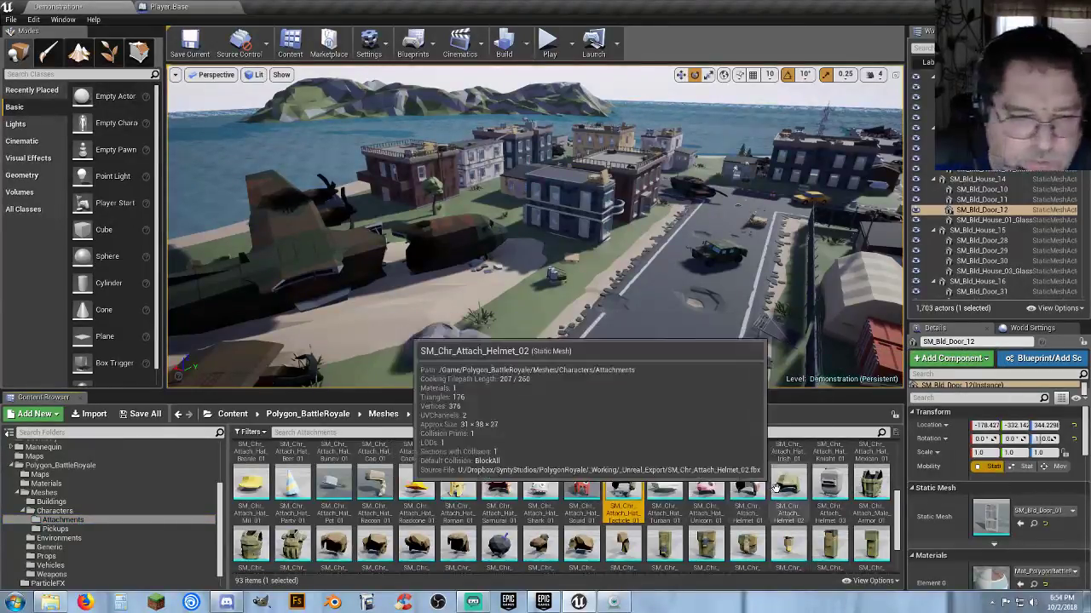
scroll(776, 488, "down", 2)
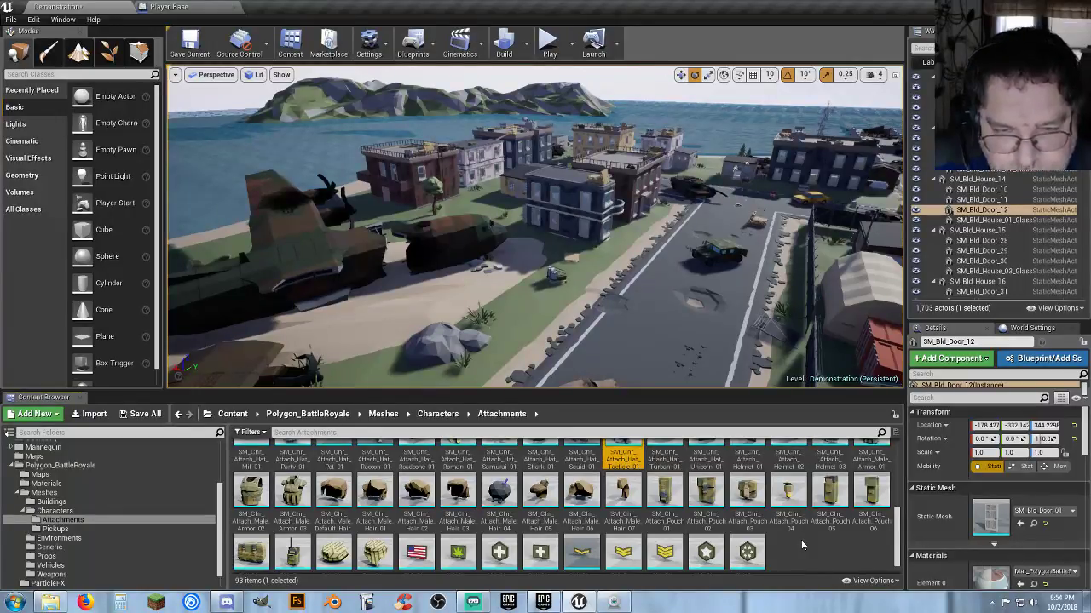
scroll(802, 536, "up", 1)
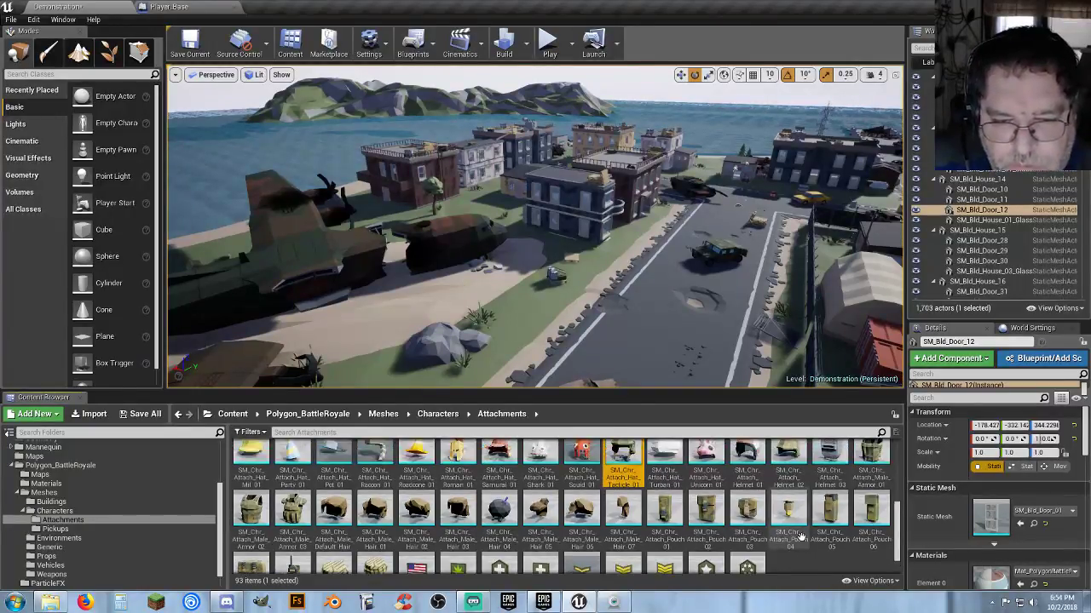
scroll(802, 537, "up", 3)
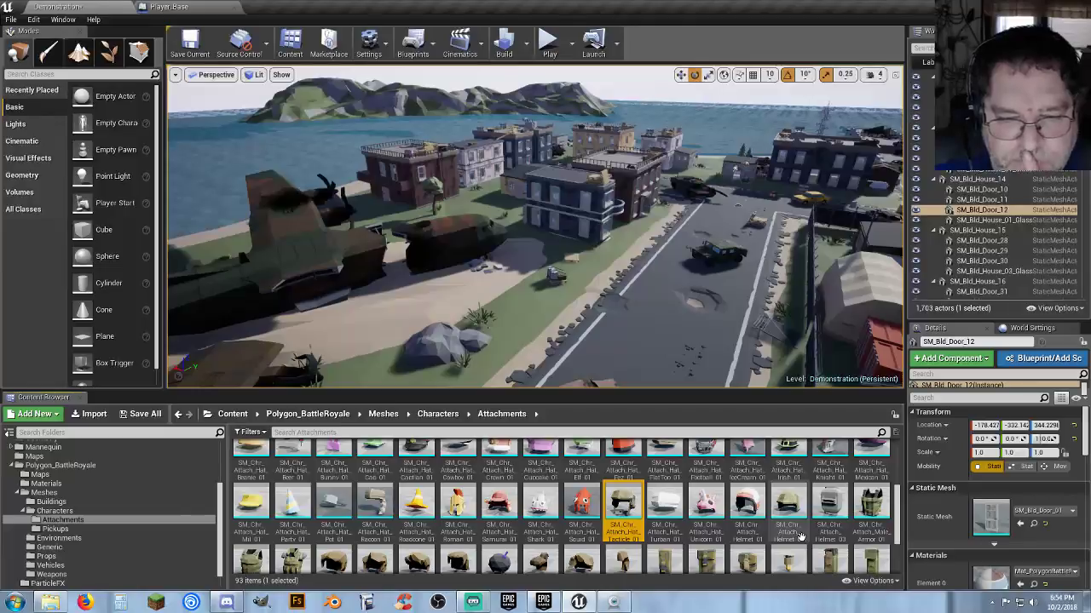
scroll(802, 537, "up", 4)
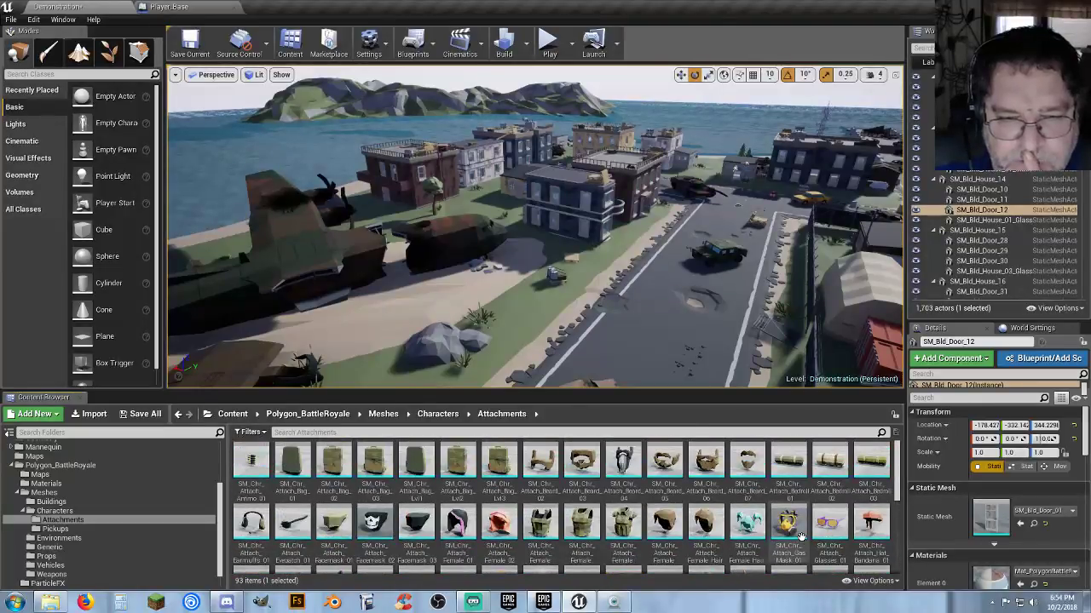
Step: Add a static mesh component using the selected tactical hat under Player_Base's Mesh and name it Hat
left_click(168, 6)
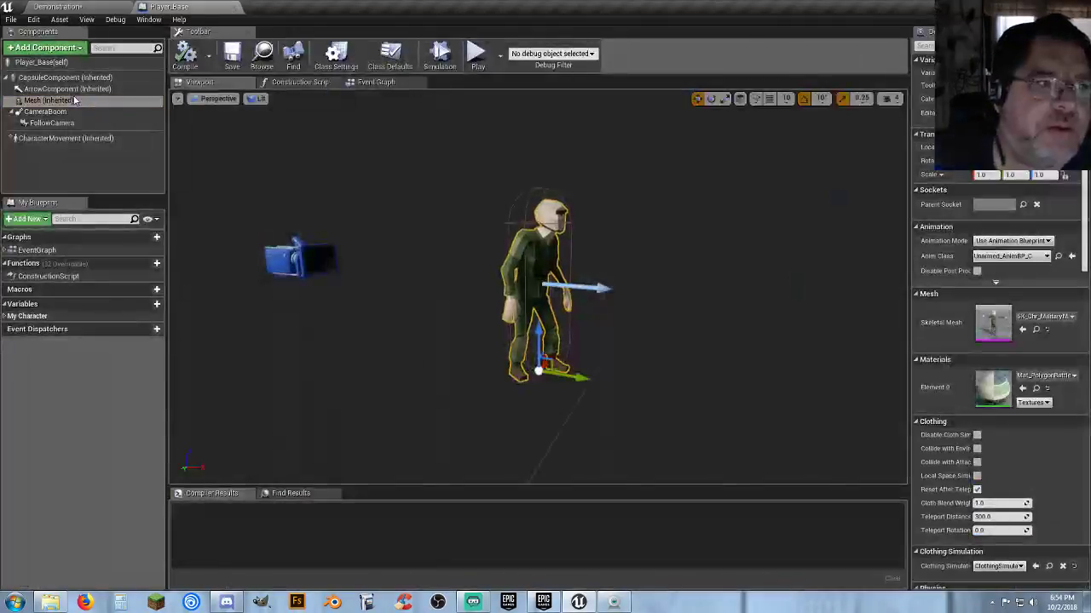
left_click(74, 101)
left_click(47, 48)
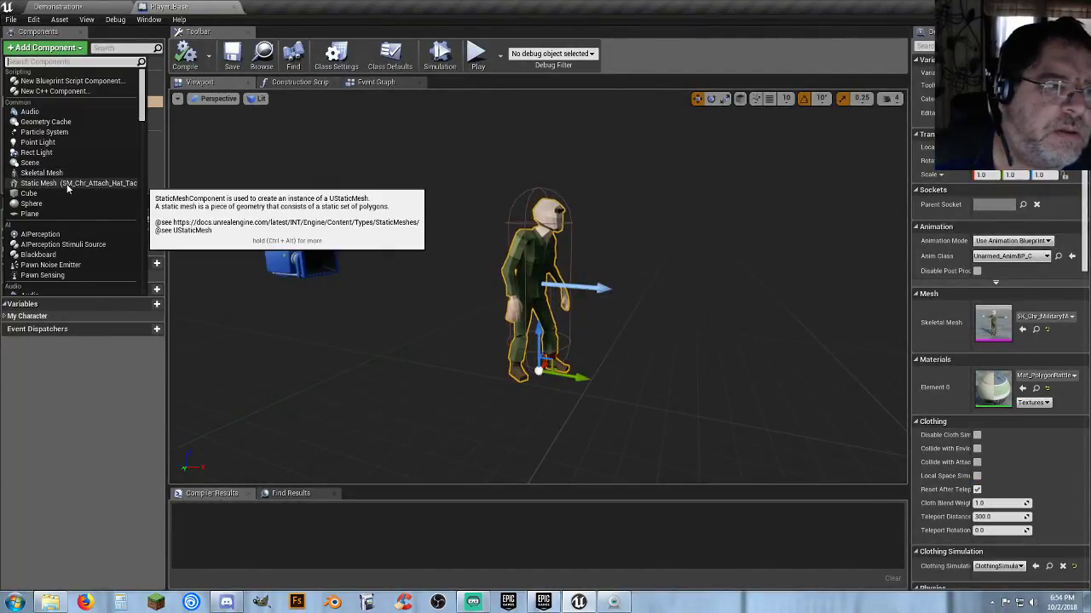
key("Escape")
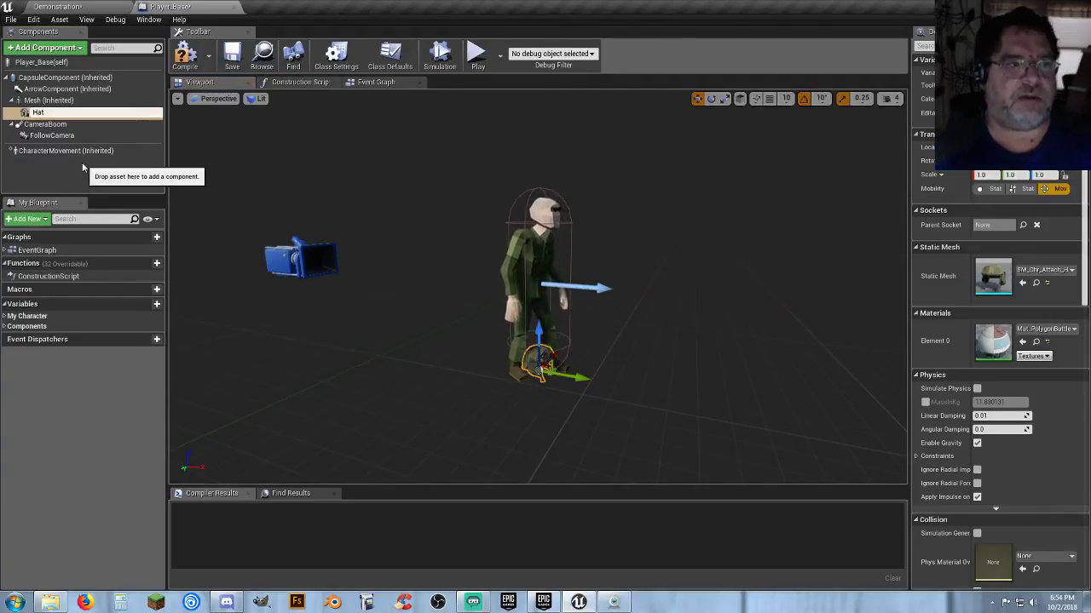
key("Return")
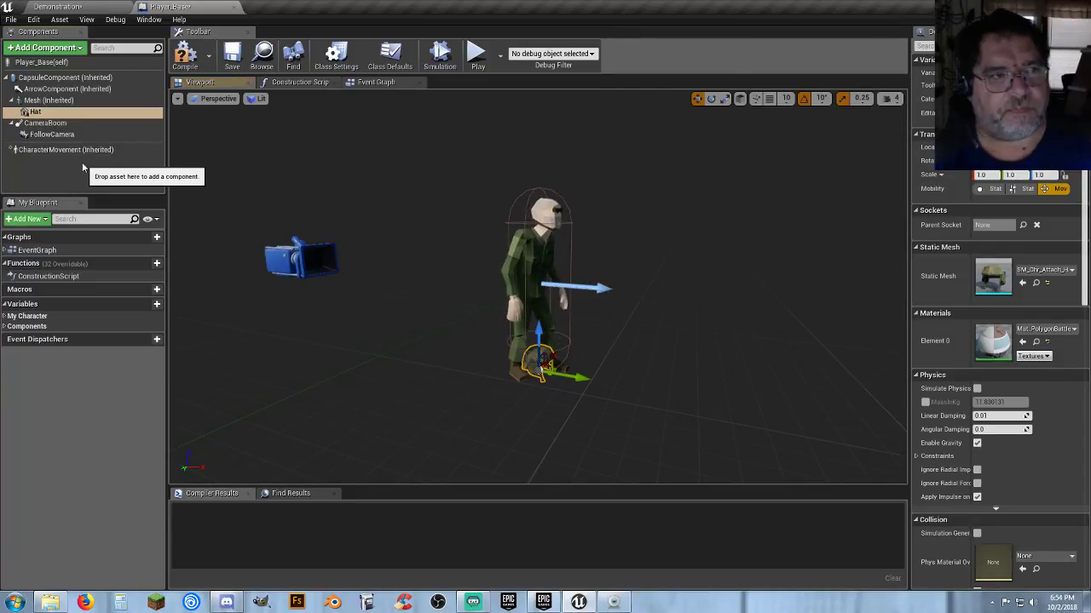
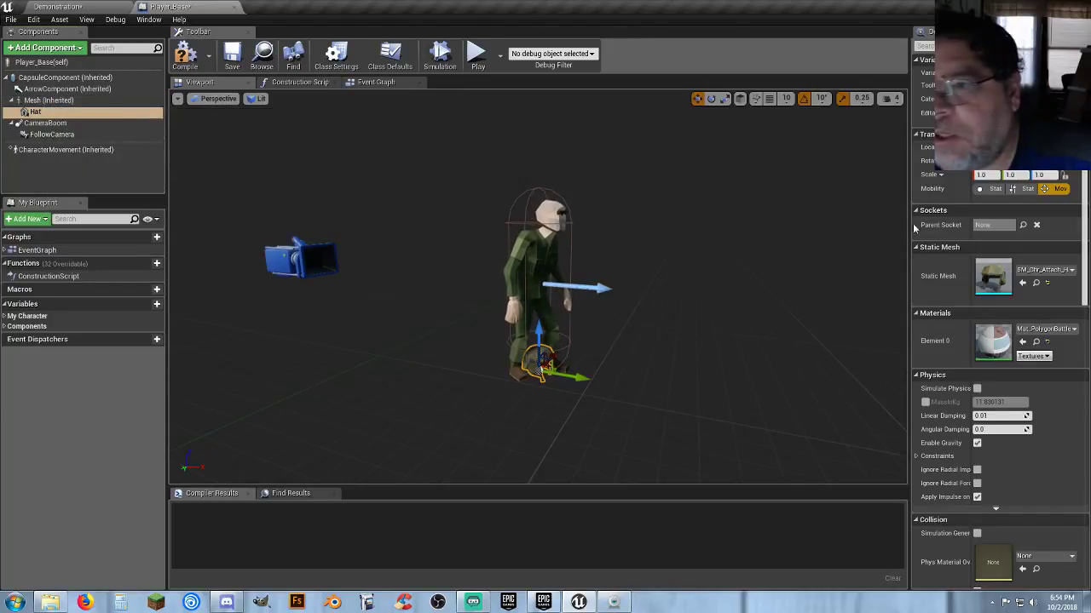
Step: Attach the Hat component to the head socket and rotate it to sit upright and face forward on the character's head
left_click(1023, 226)
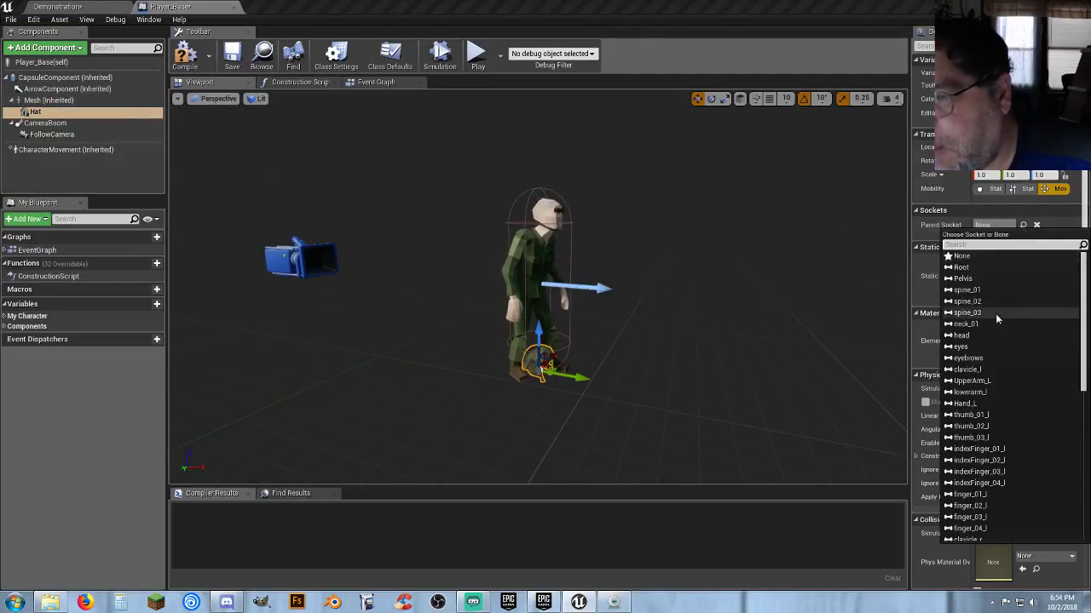
left_click(961, 336)
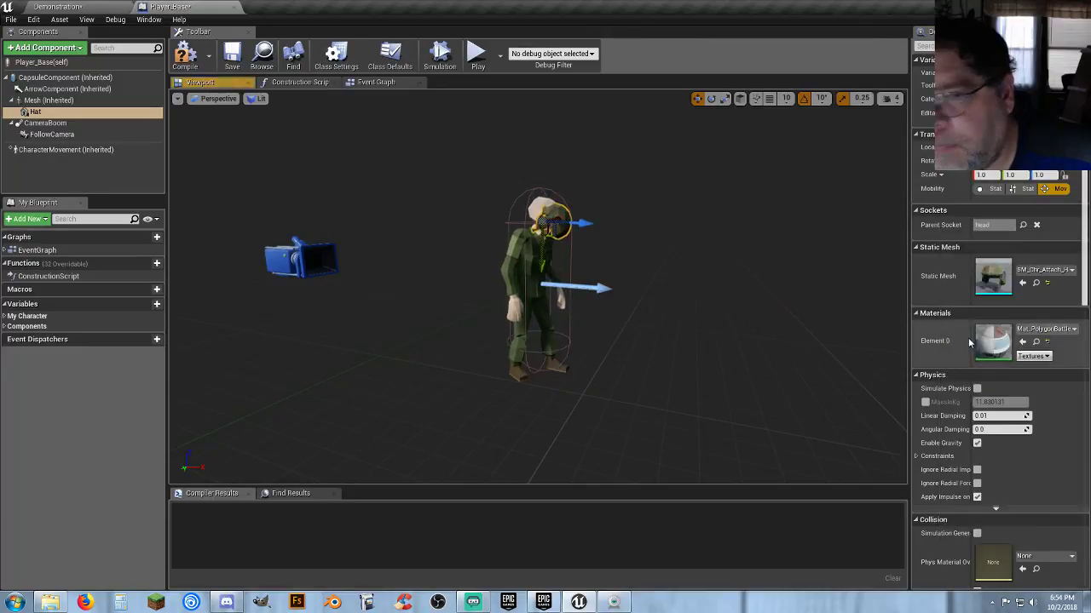
left_click(711, 98)
right_click_drag(600, 199, 588, 200)
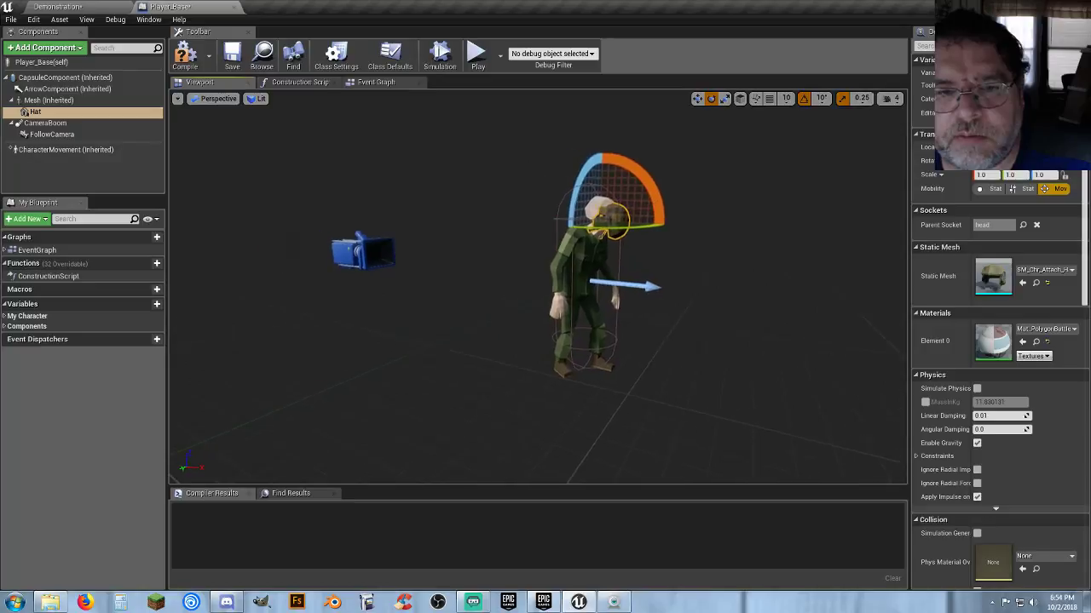
left_click_drag(639, 194, 603, 152)
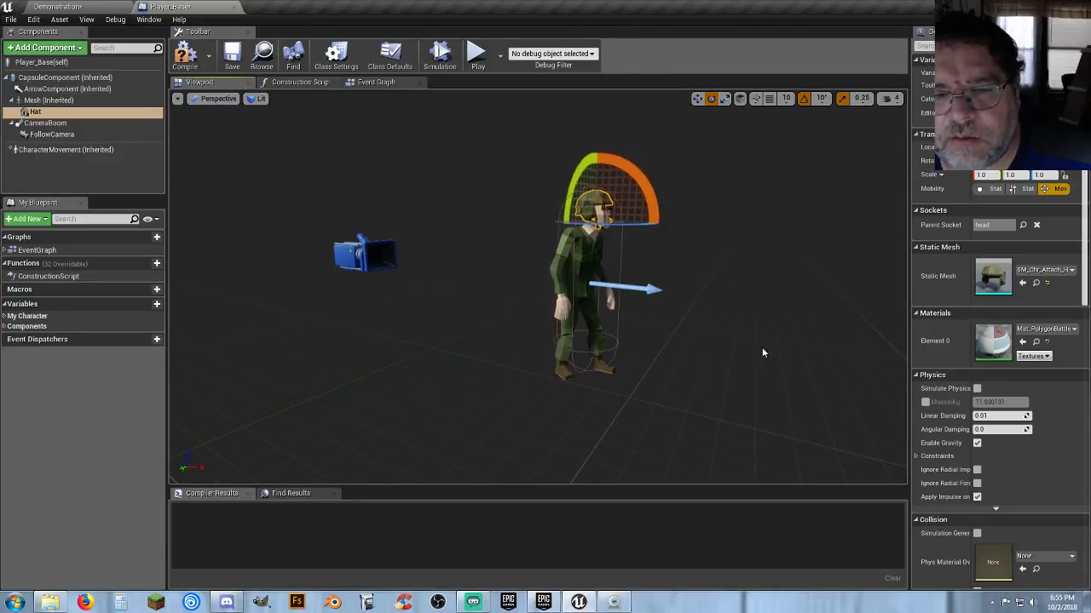
right_click_drag(670, 329, 605, 329)
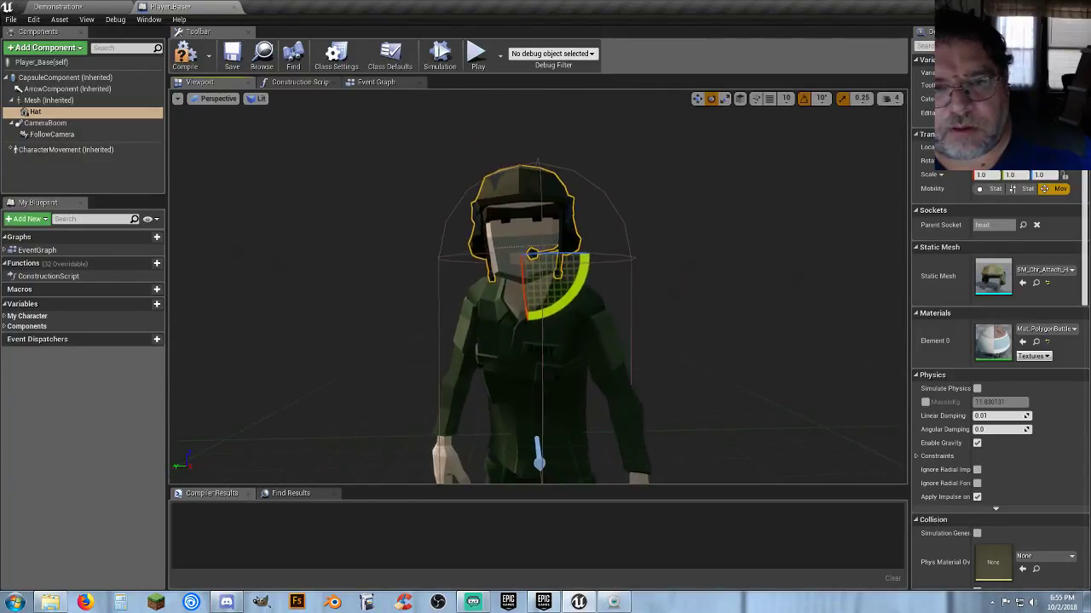
Step: Try the turban, squid, shark and samurai hats as the Hat component's static mesh, and return to SM_Chr_Attach_Hat_Tacticle_01
left_click(1068, 271)
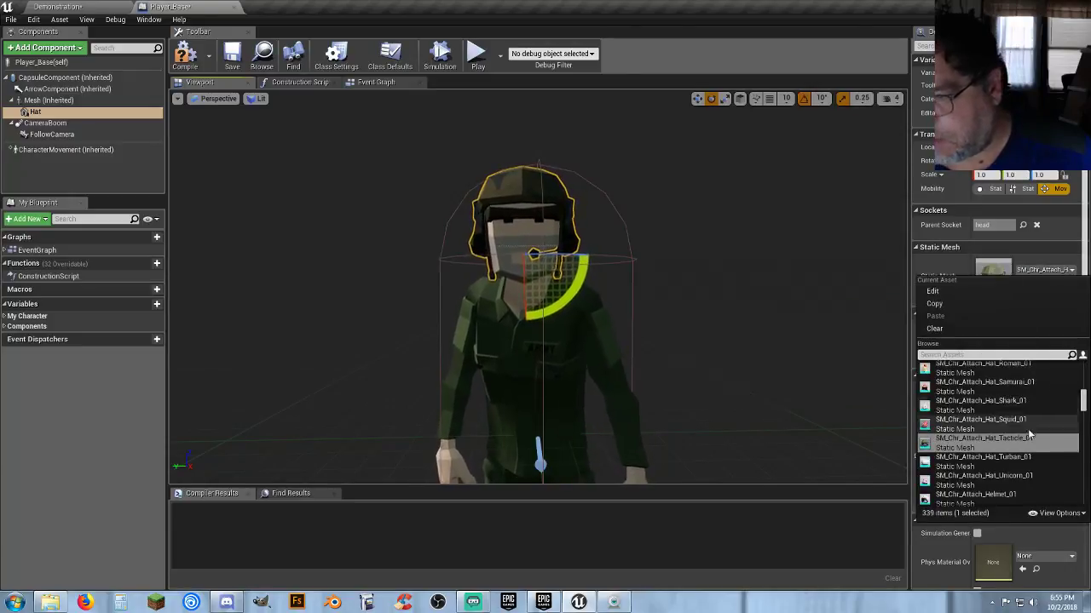
left_click(1014, 457)
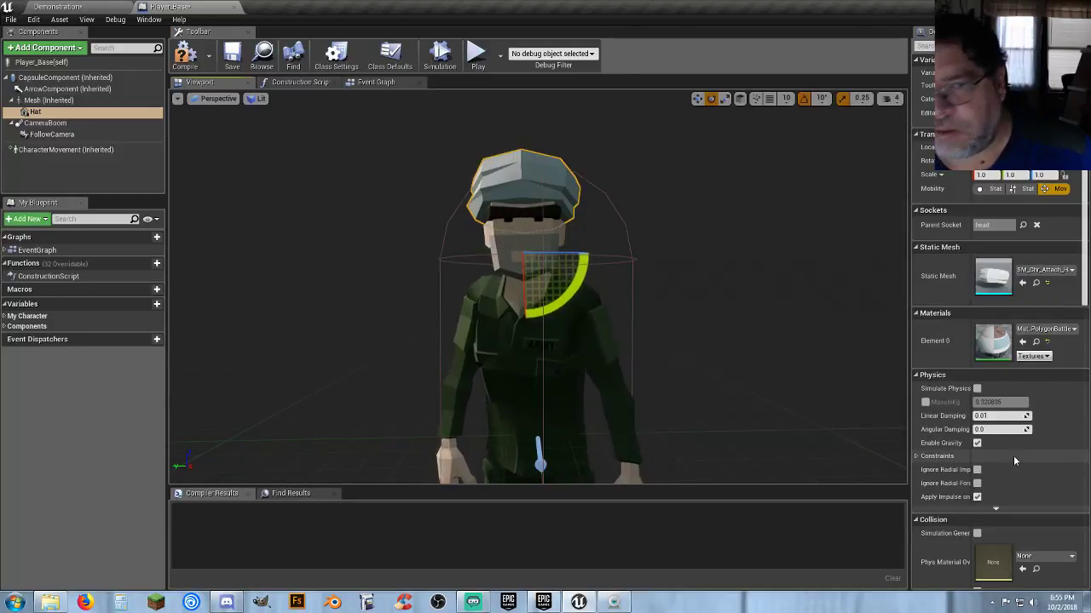
left_click(1065, 271)
left_click(1014, 409)
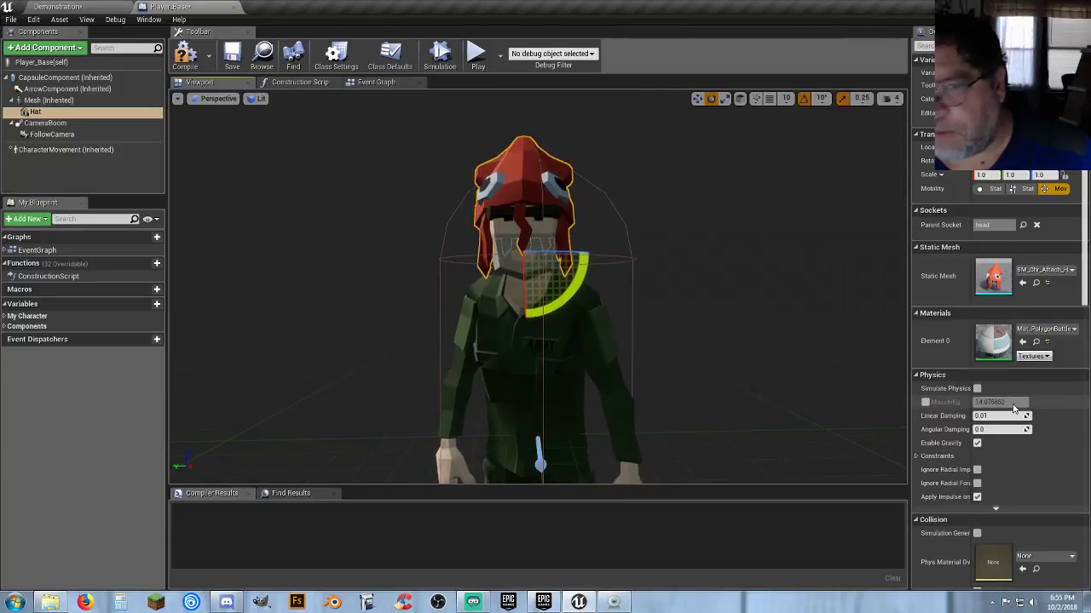
right_click_drag(691, 377, 831, 379)
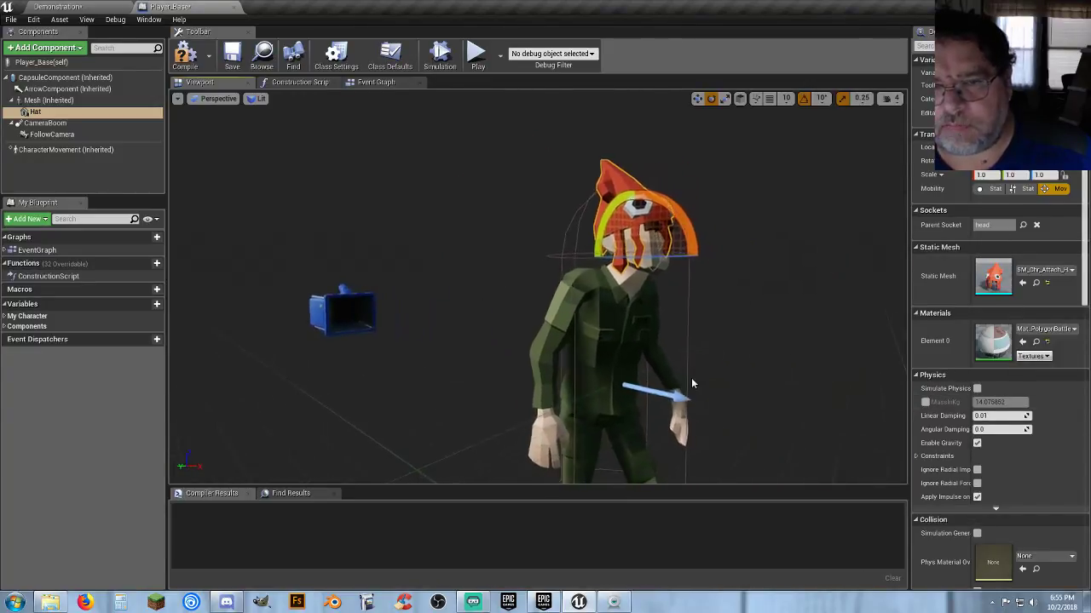
left_click(1064, 270)
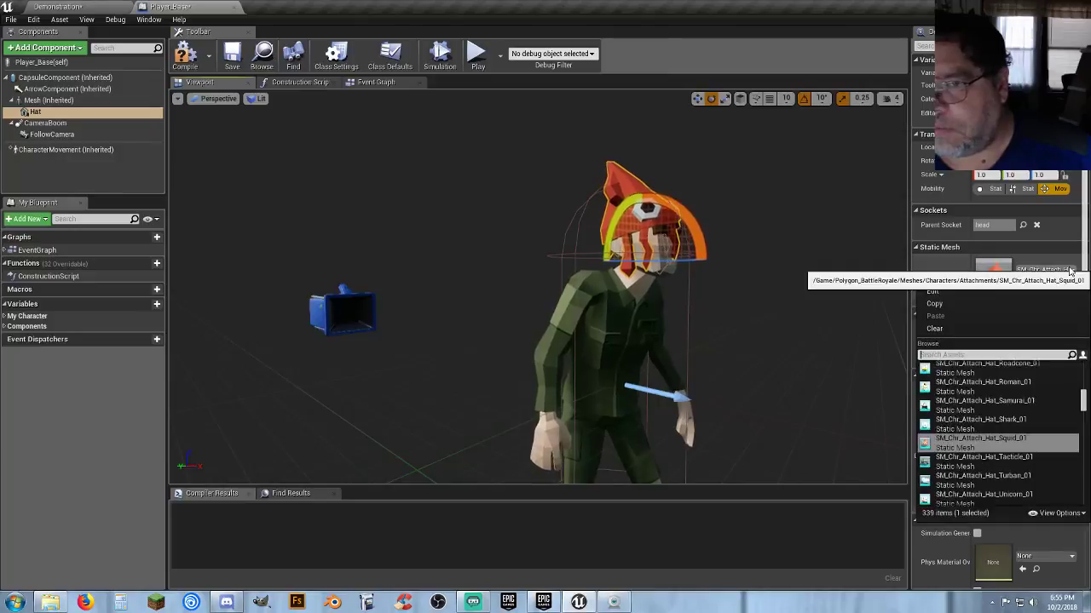
left_click(988, 426)
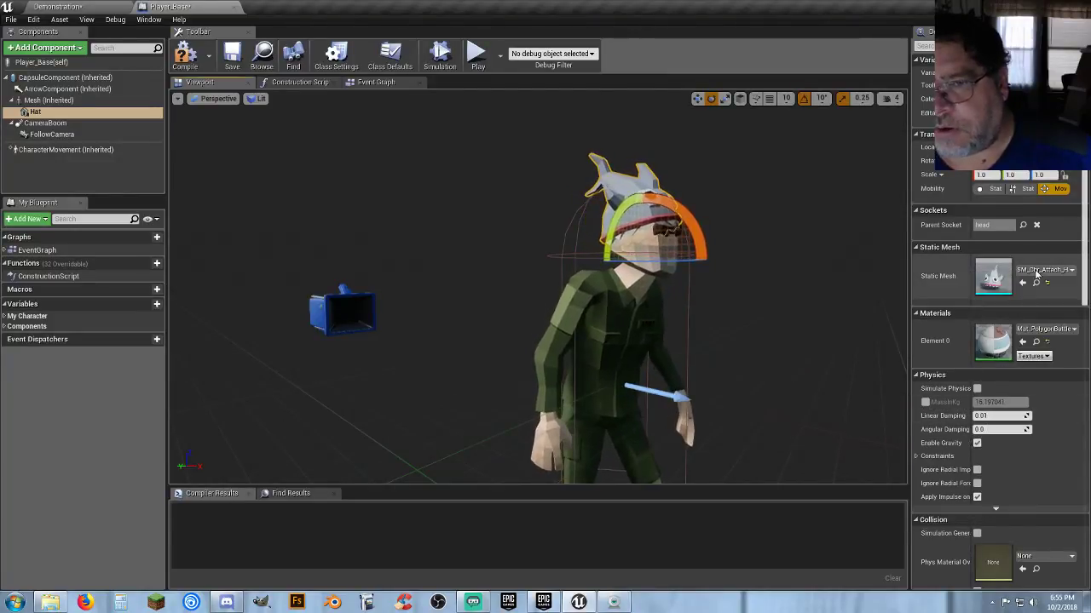
left_click(1061, 271)
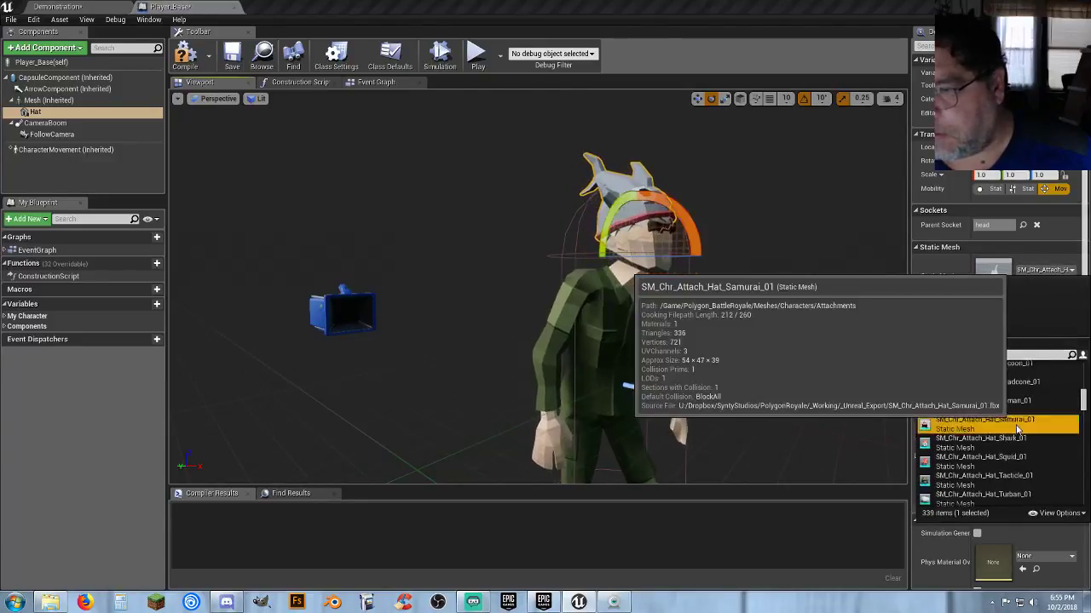
left_click(1015, 426)
left_click(1061, 270)
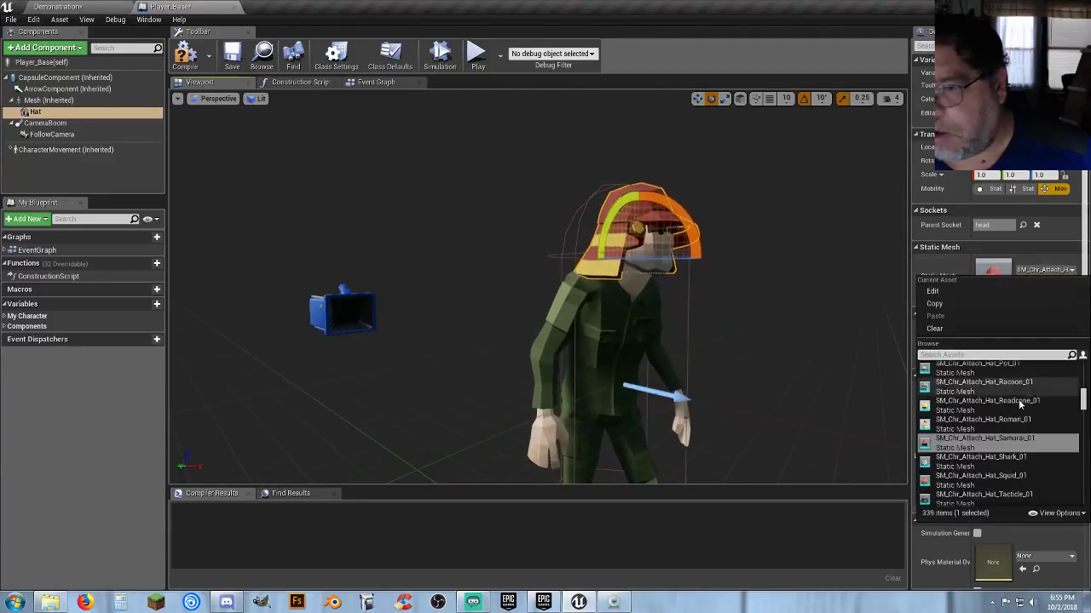
scroll(988, 464, "down", 1)
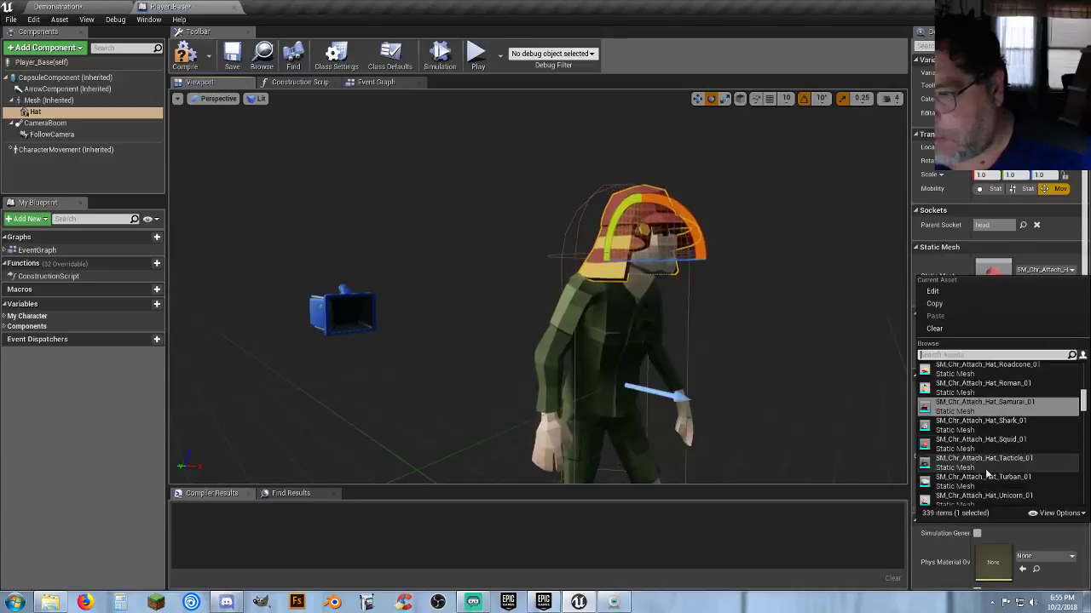
left_click(984, 460)
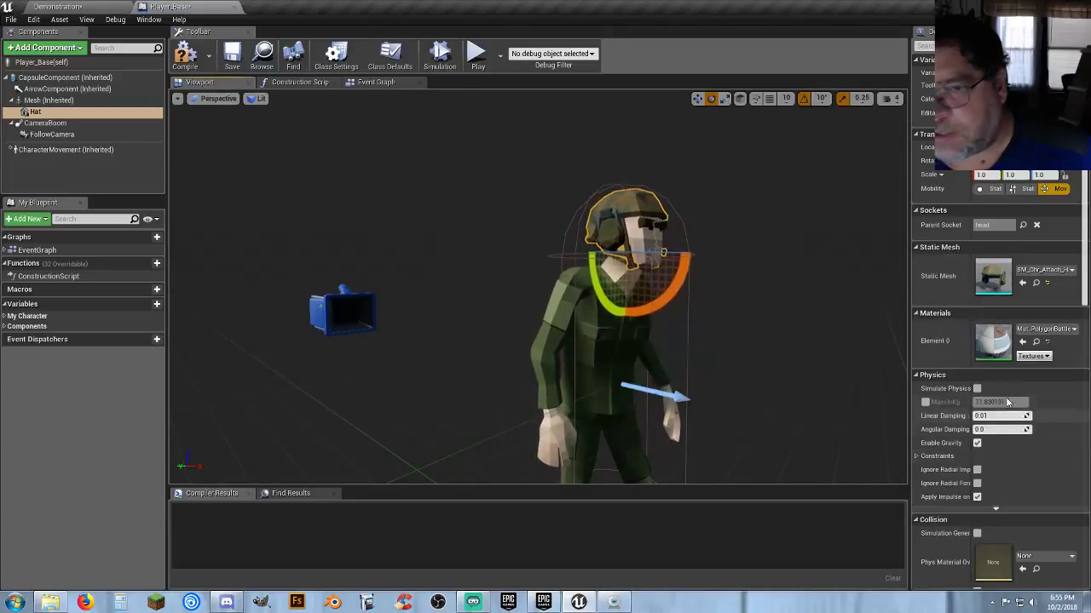
Step: Set the Hat component's Element 0 material to Mat_PolygonBattleRoyale_02_A and compile the Player_Base blueprint
left_click(36, 112)
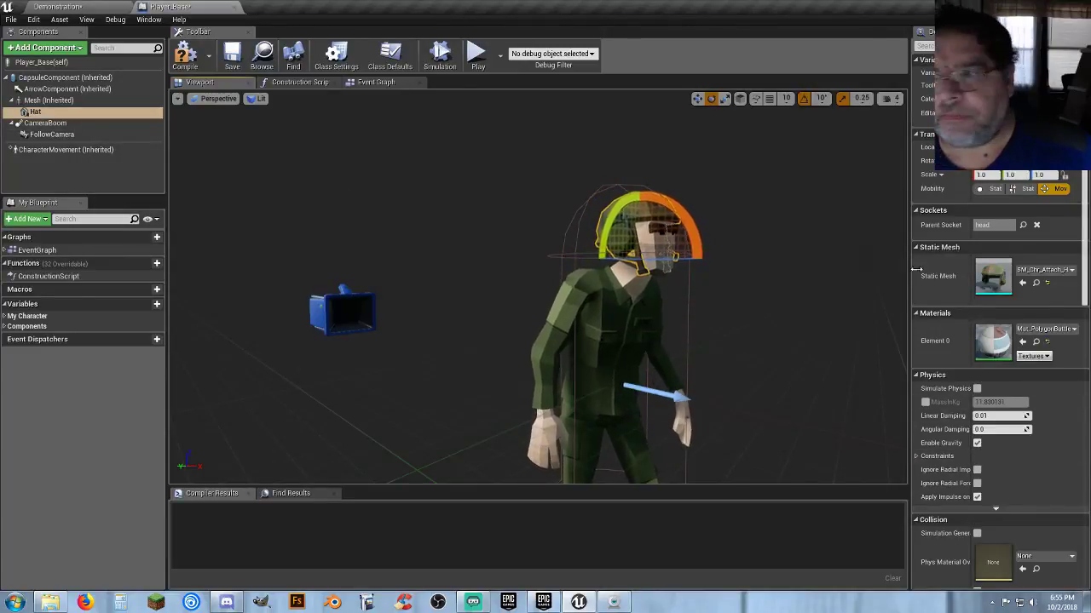
left_click(1063, 331)
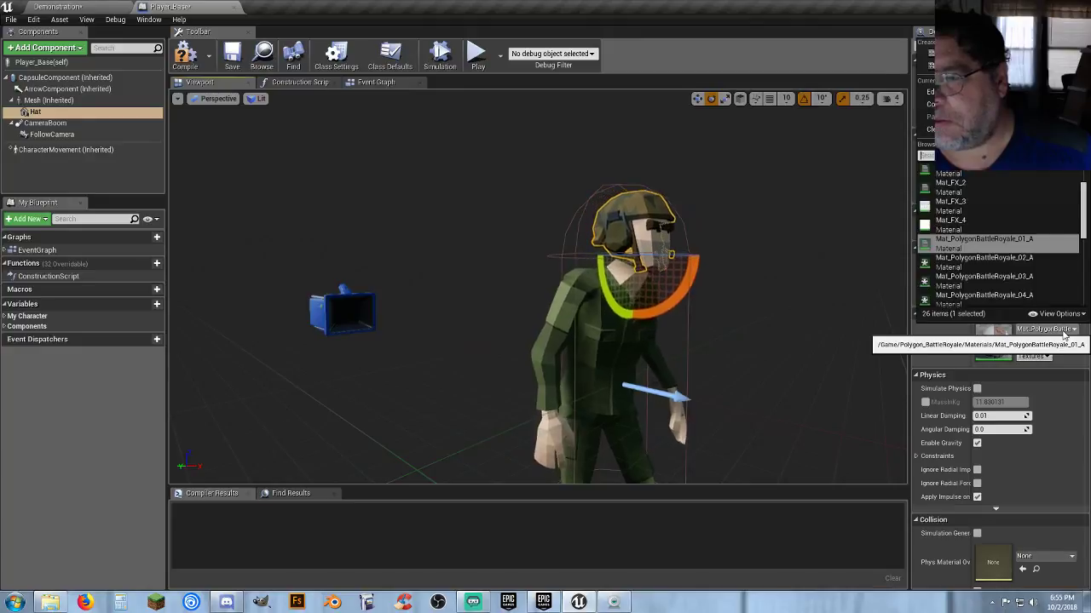
left_click(1017, 261)
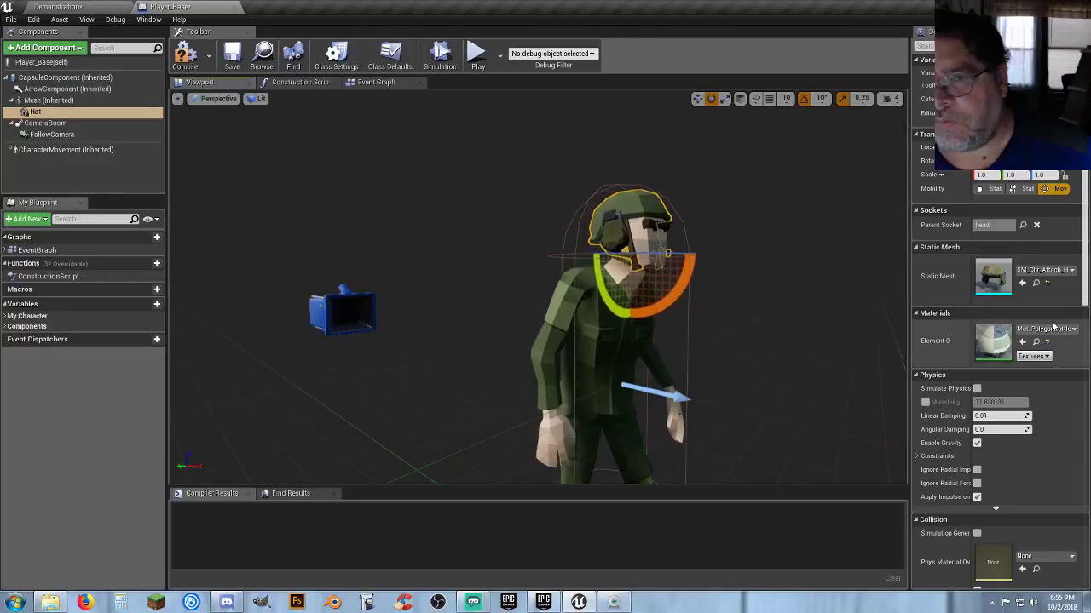
left_click(185, 53)
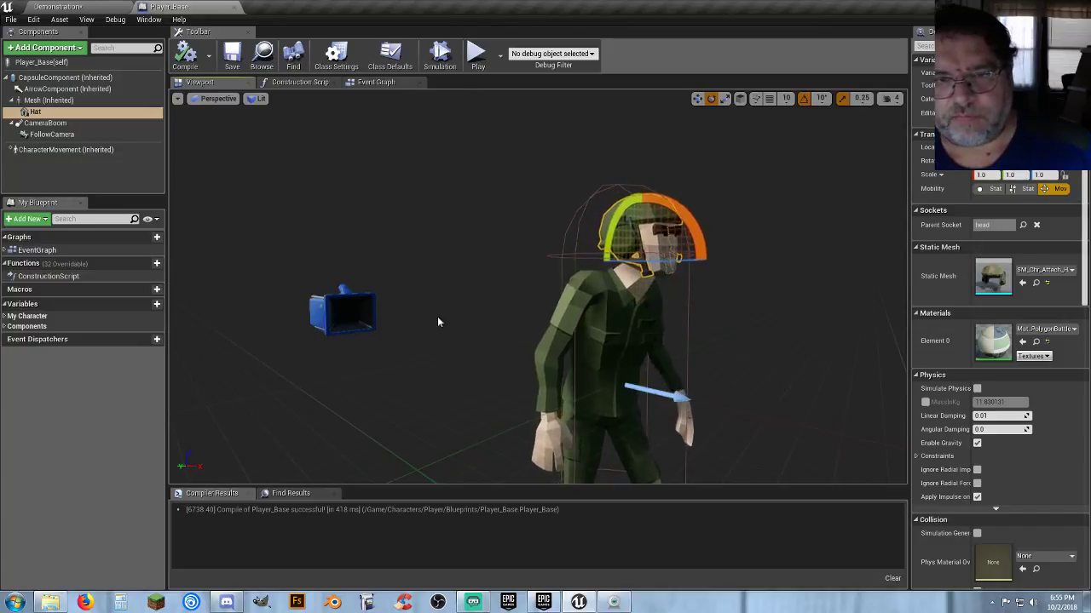
left_click_drag(437, 317, 409, 294)
right_click_drag(409, 294, 670, 345)
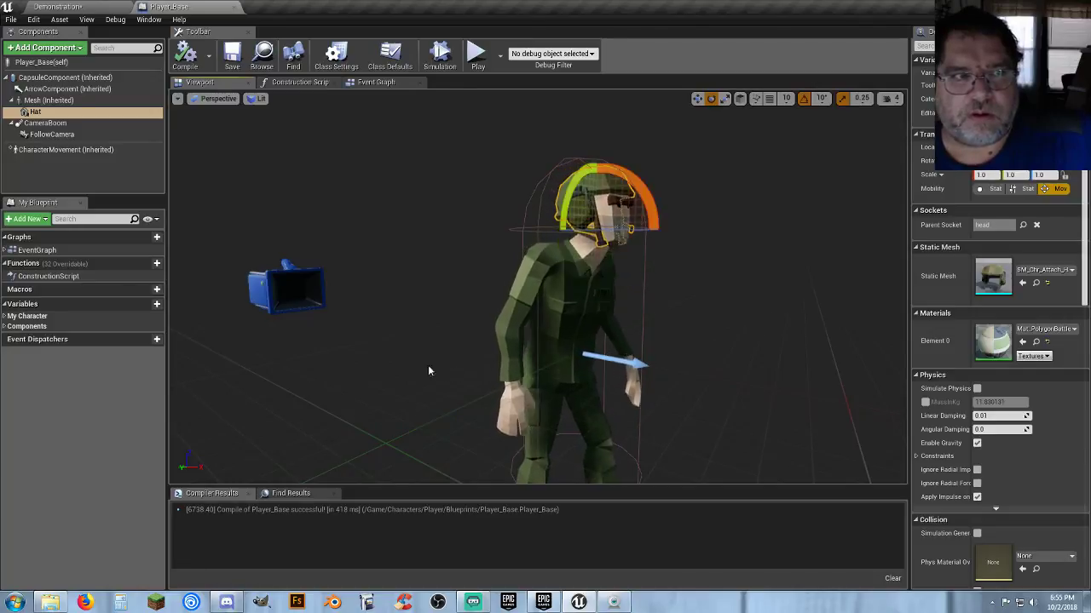
Step: Return to the Demonstration level and examine the character Attachments meshes, including hair, glasses, eyepatch, helmets, armor, pouches and patches
left_click(79, 8)
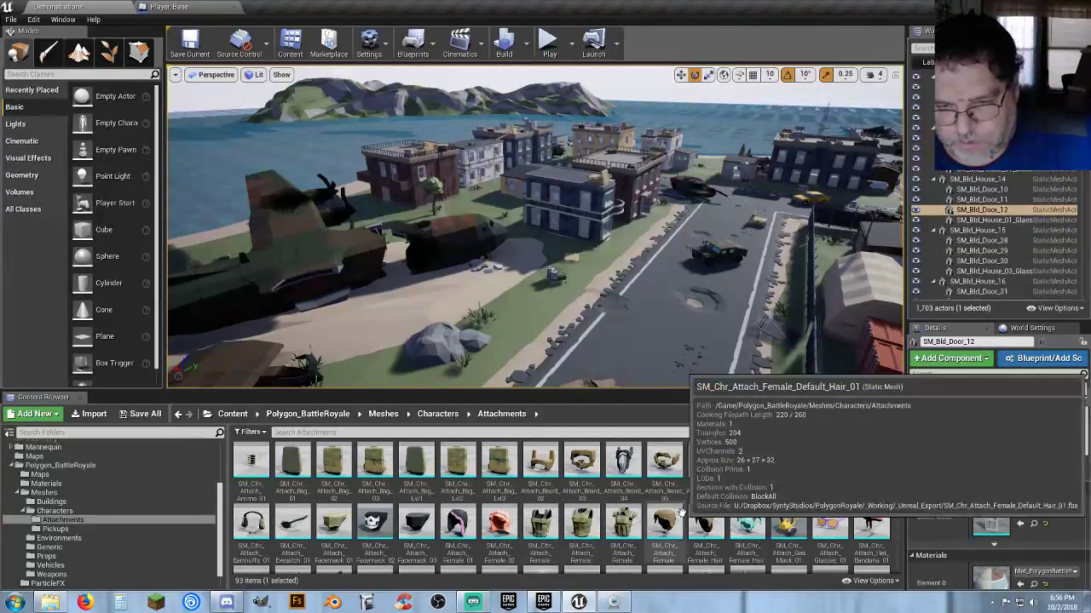
scroll(862, 481, "down", 1)
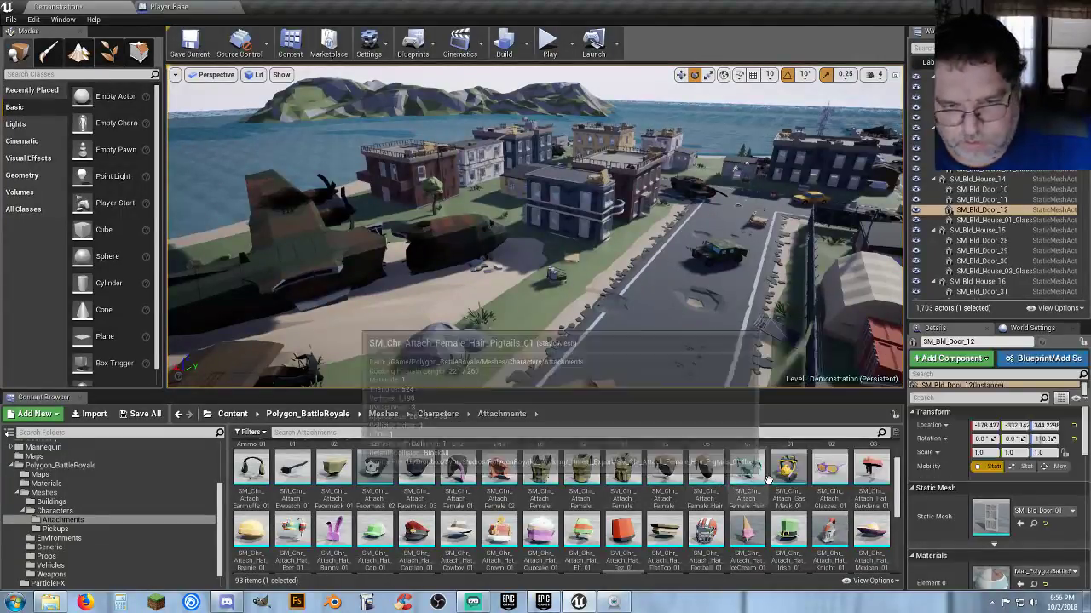
scroll(782, 482, "down", 2)
scroll(783, 482, "down", 1)
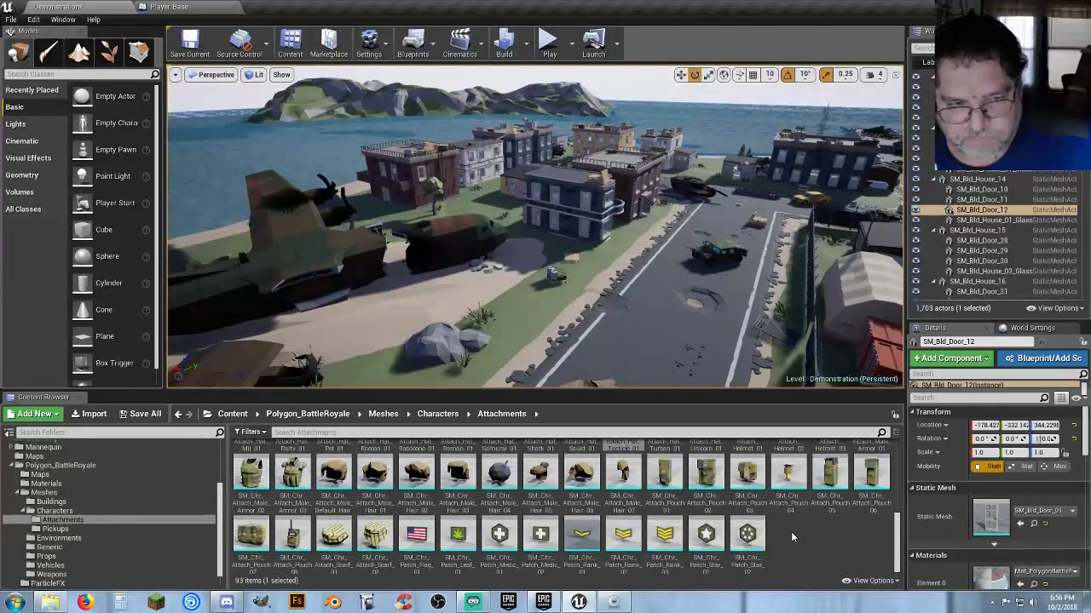
scroll(791, 532, "up", 1)
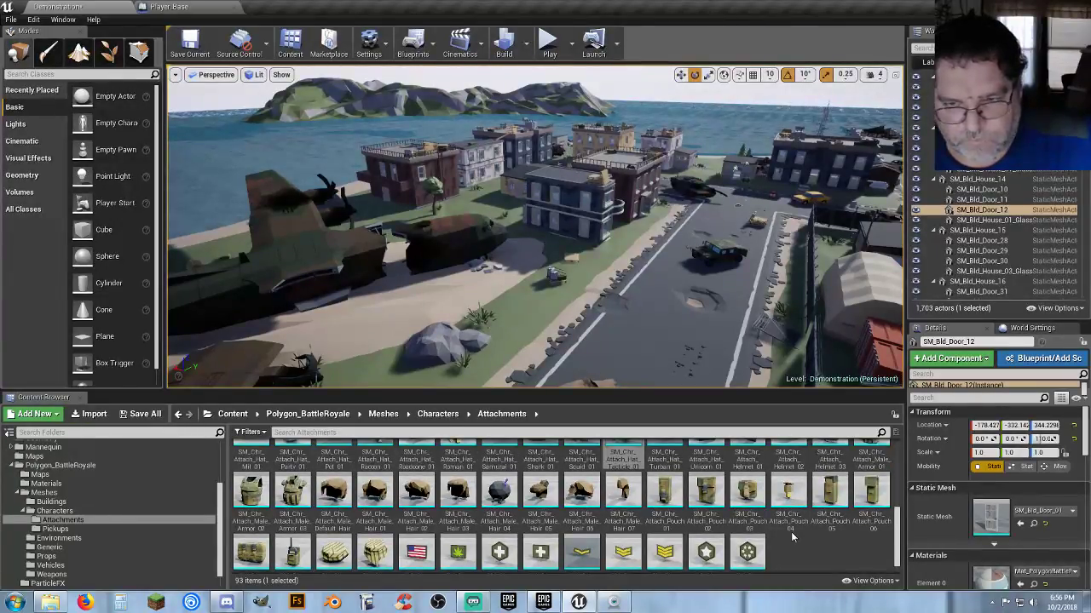
scroll(791, 532, "up", 2)
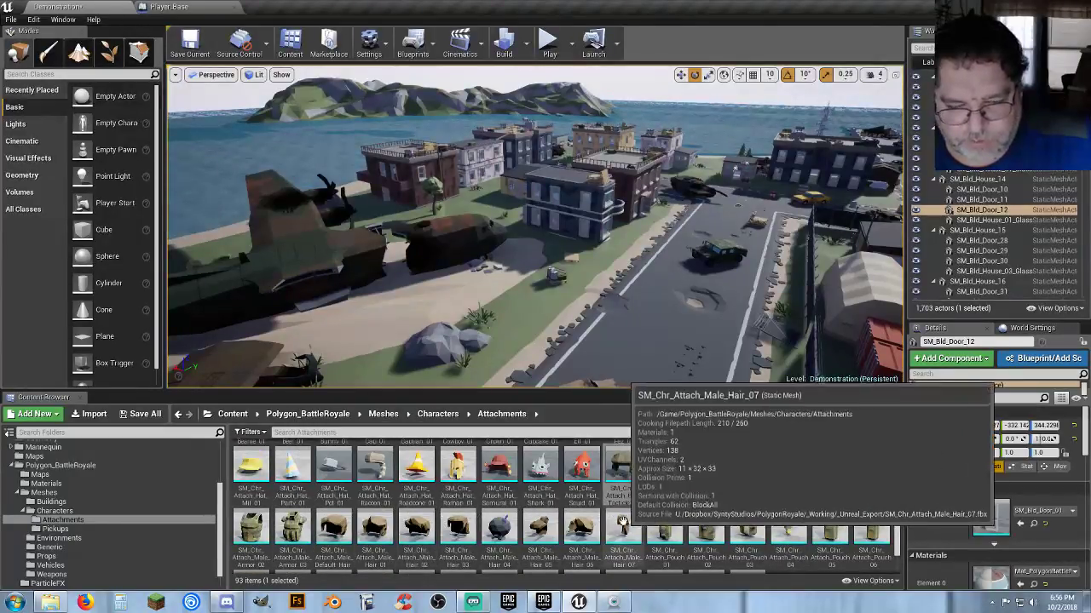
scroll(763, 534, "up", 3)
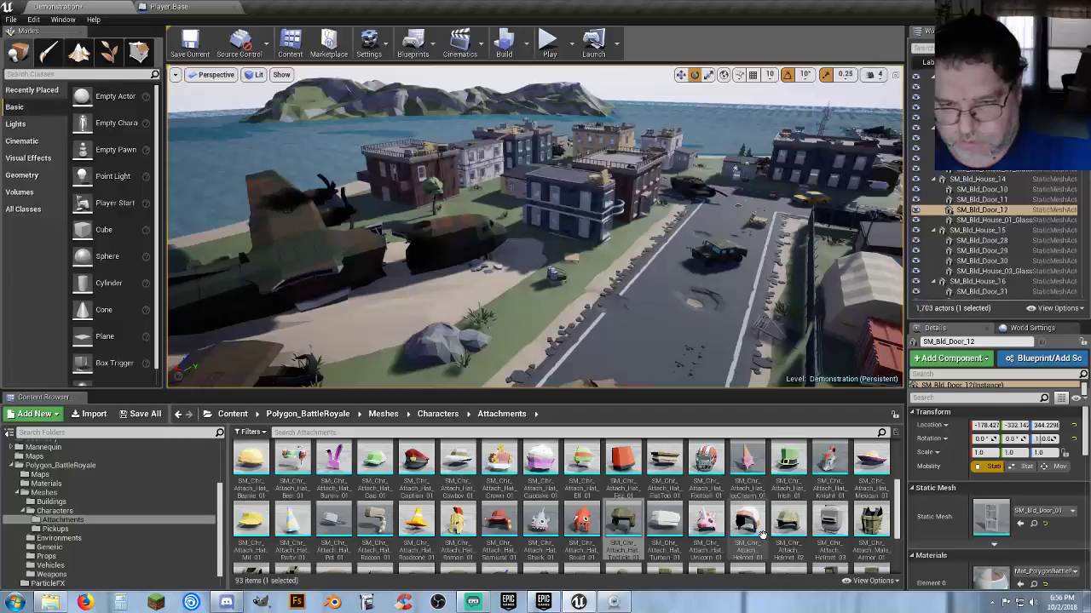
scroll(762, 534, "up", 5)
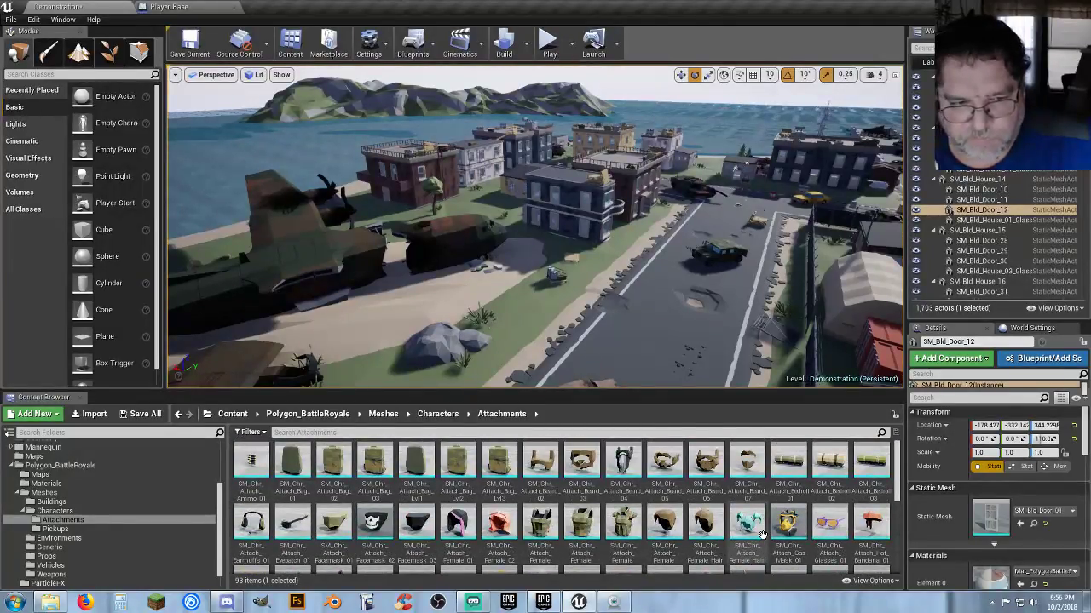
scroll(763, 535, "down", 1)
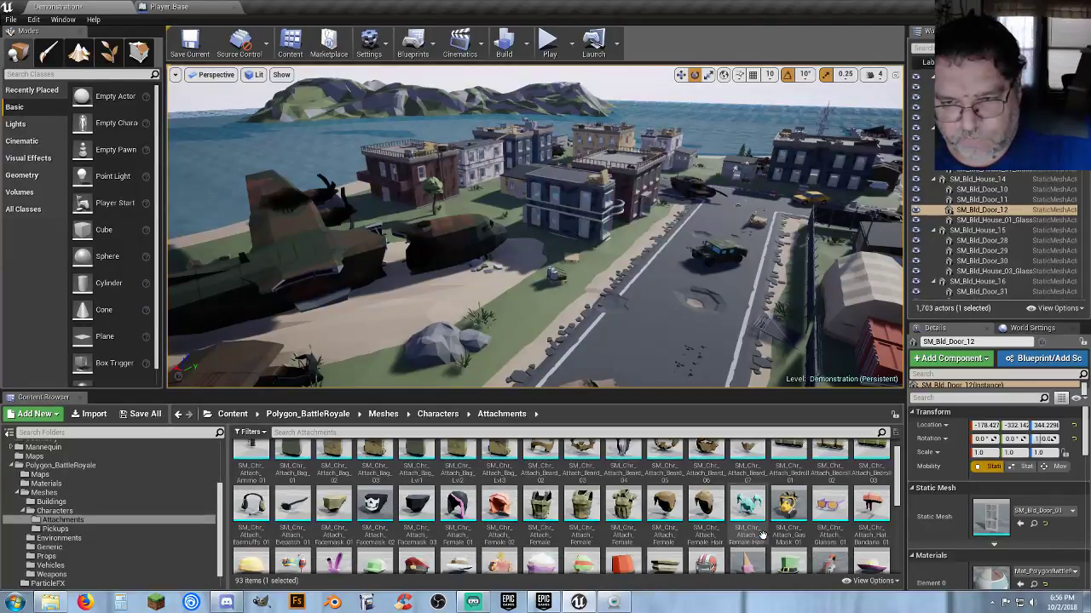
mouse_move(837, 509)
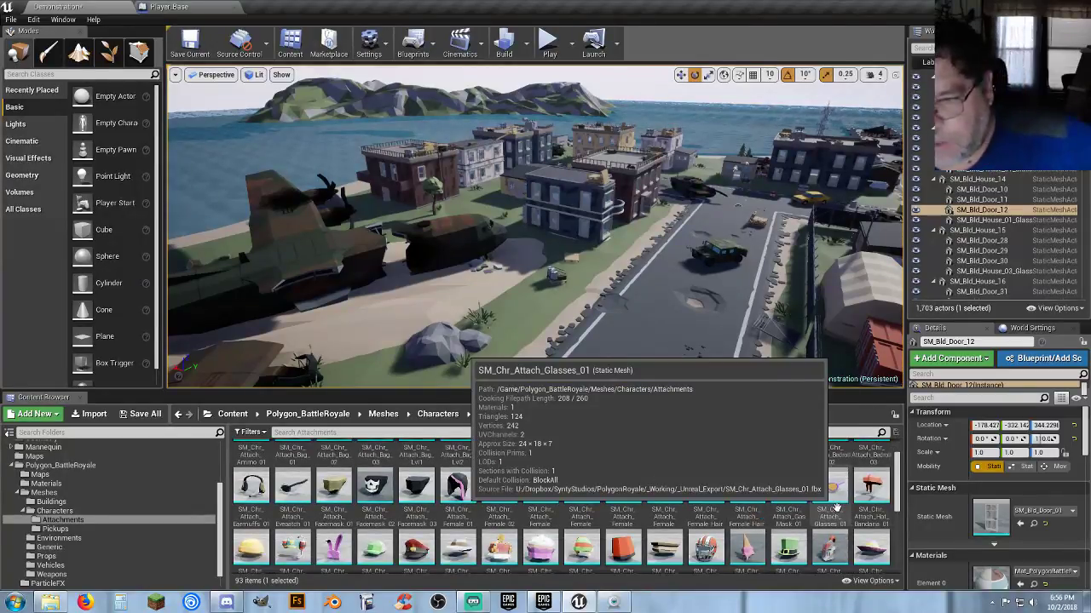
mouse_move(279, 496)
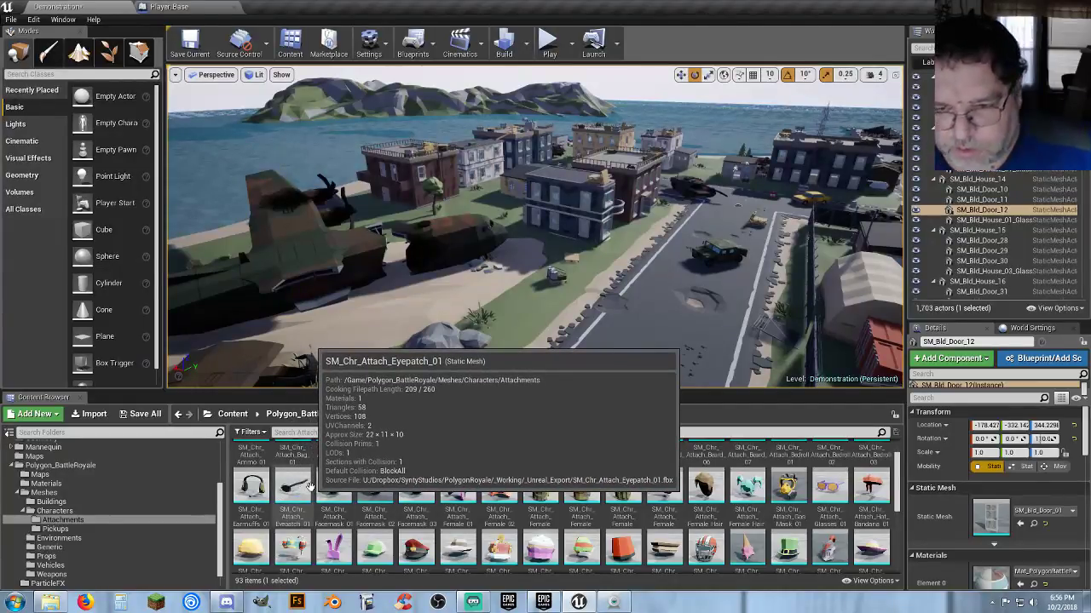
scroll(311, 487, "down", 5)
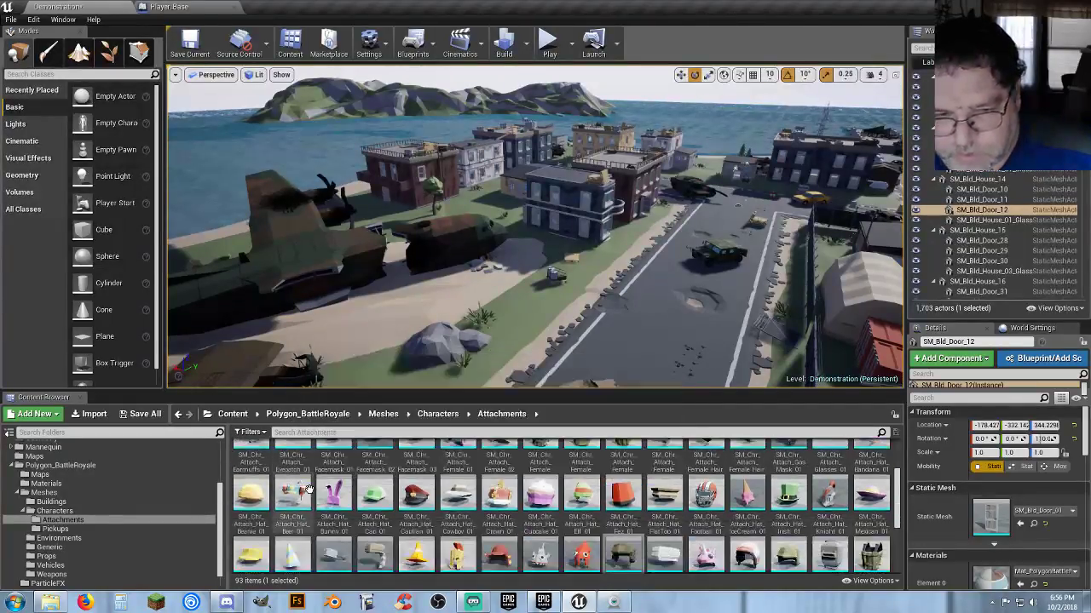
mouse_move(311, 487)
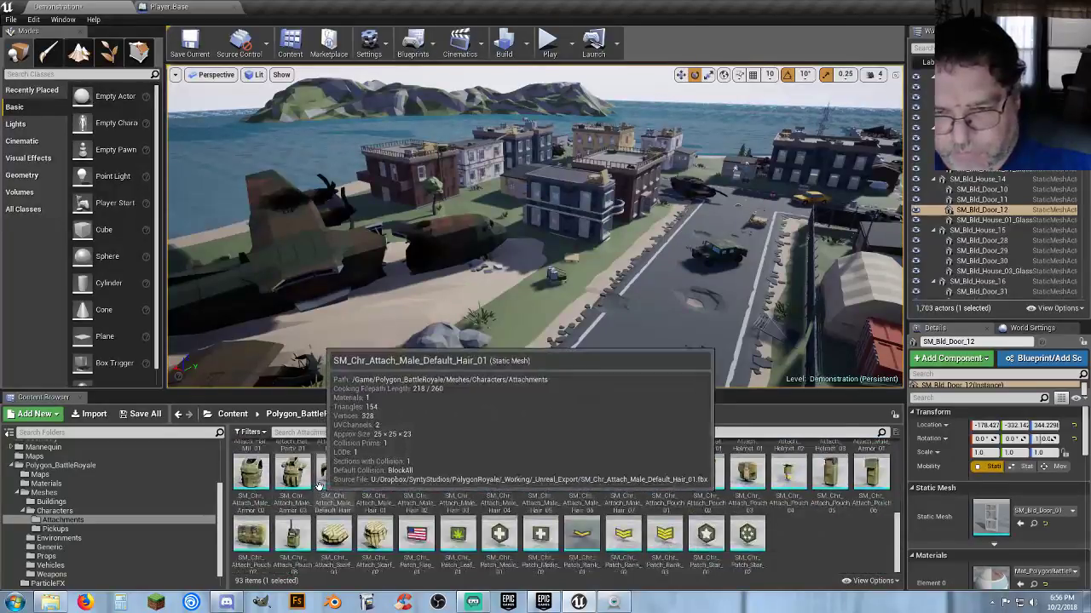
scroll(317, 487, "up", 5)
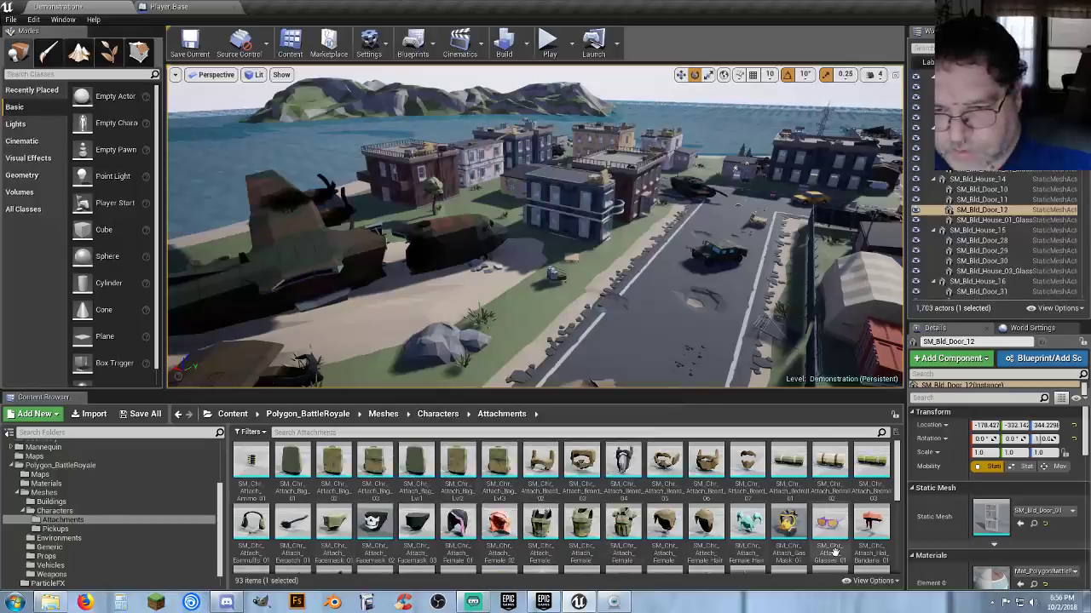
mouse_move(296, 543)
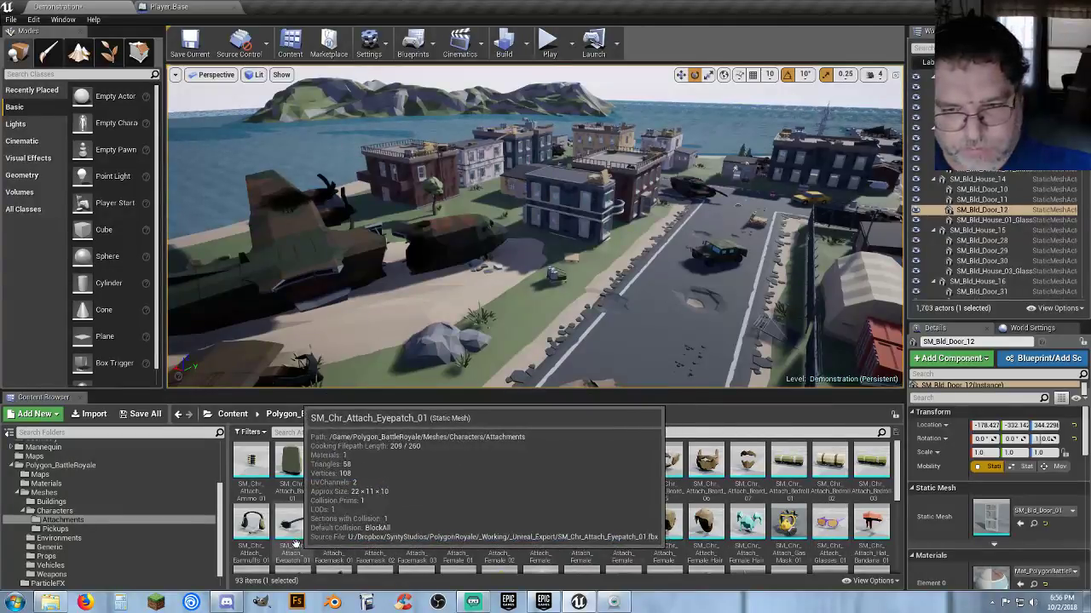
scroll(597, 528, "down", 3)
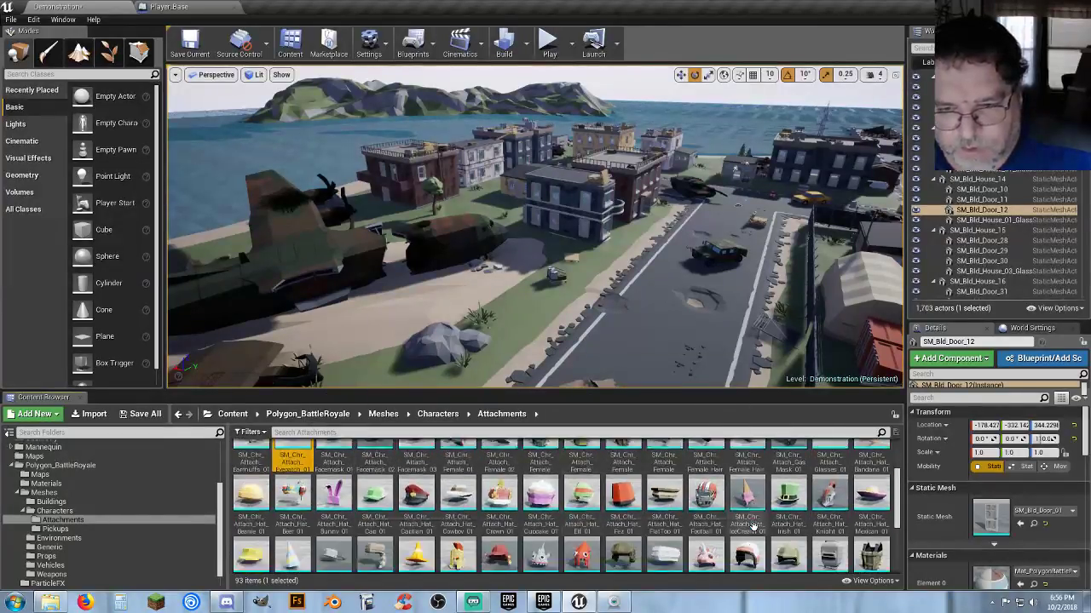
scroll(754, 522, "down", 2)
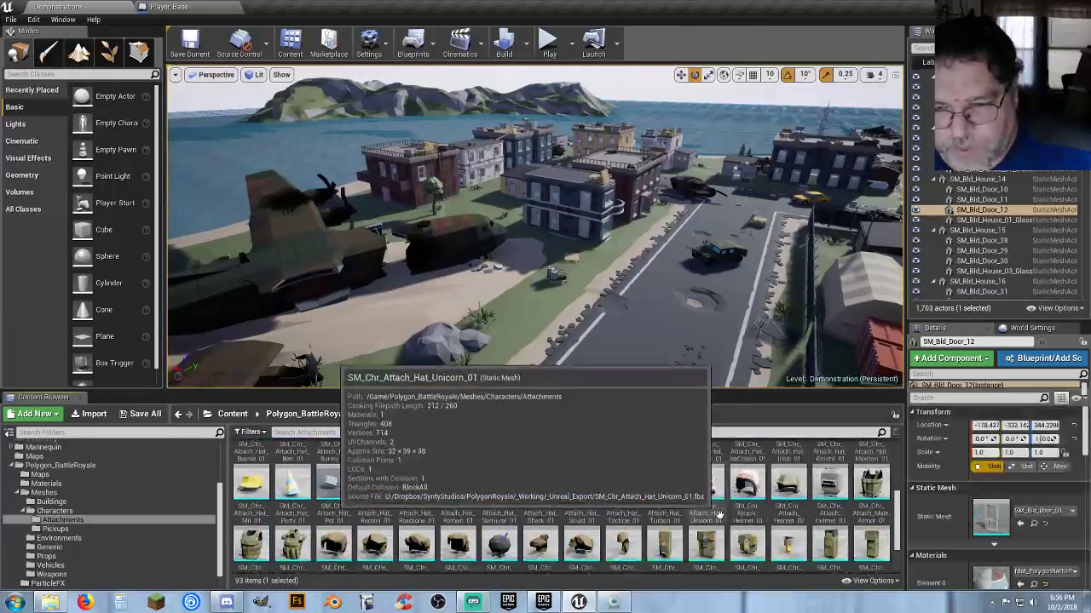
scroll(710, 504, "down", 2)
mouse_move(710, 503)
scroll(741, 510, "down", 1)
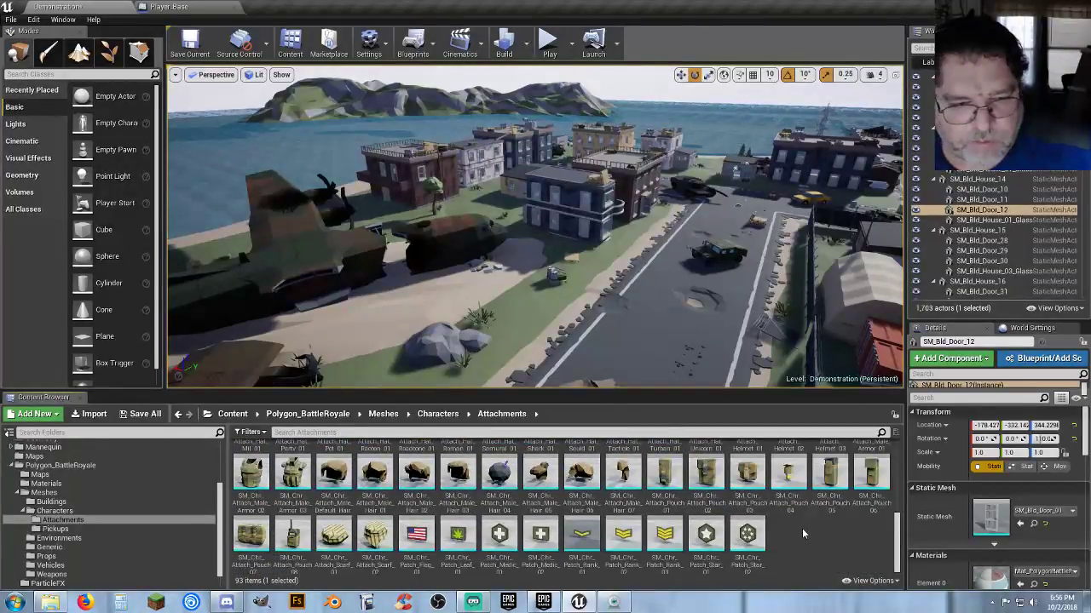
scroll(801, 528, "up", 2)
mouse_move(802, 529)
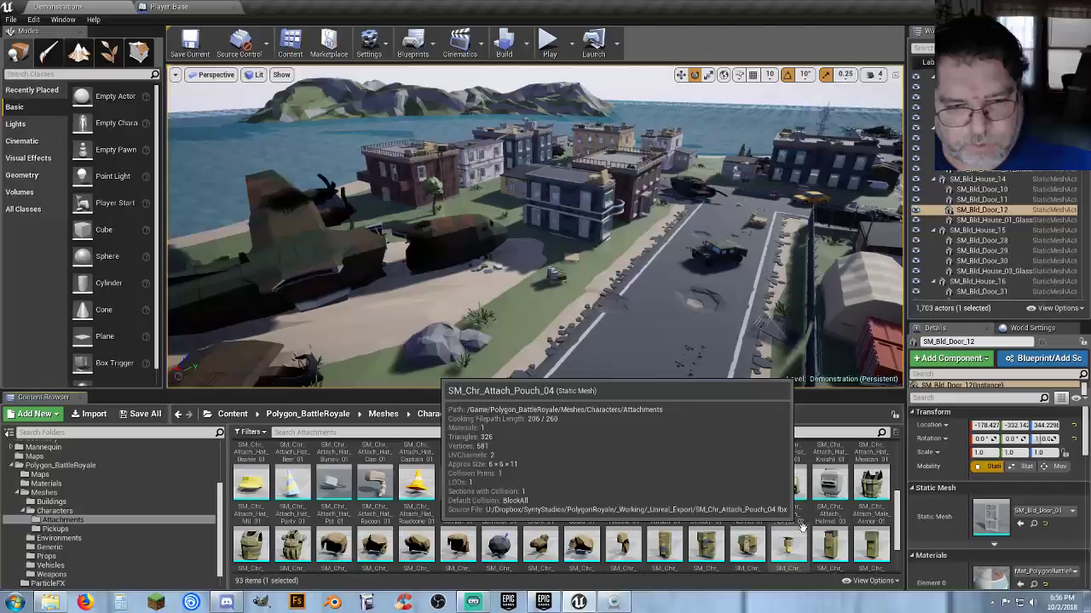
scroll(801, 528, "up", 2)
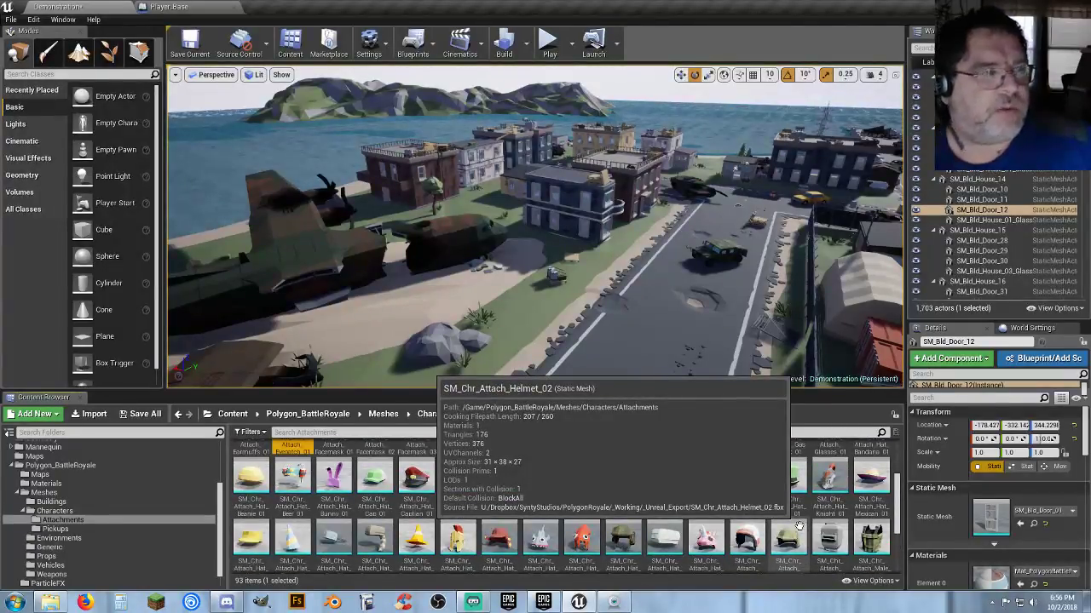
mouse_move(791, 482)
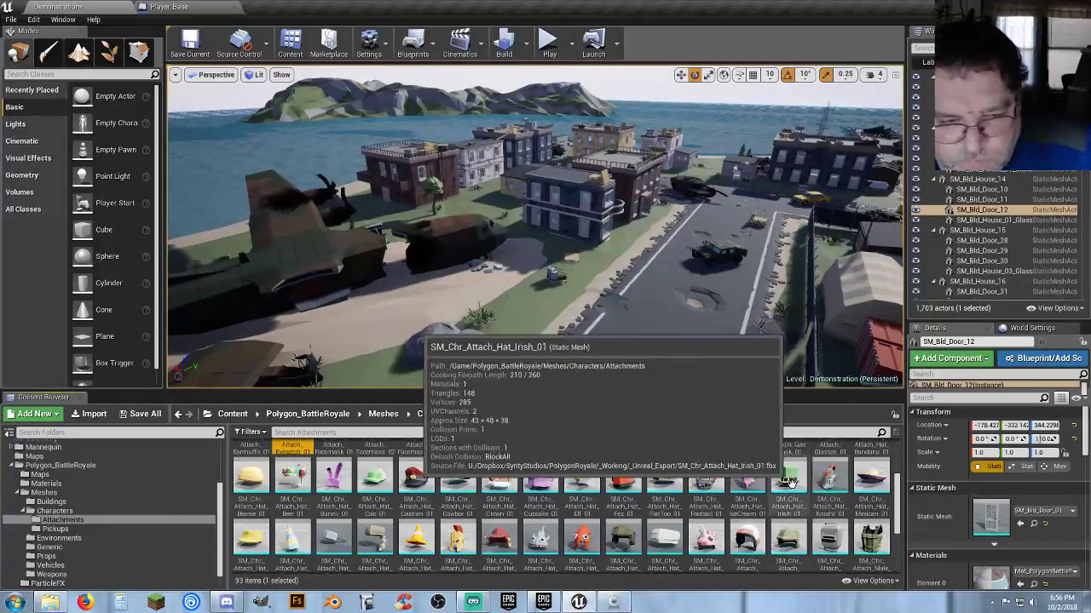
Step: Add the SM_Chr_Attach_GasMask_01 static mesh as a child of the Mesh component in the Player_Base blueprint and name it Mask
scroll(790, 482, "up", 3)
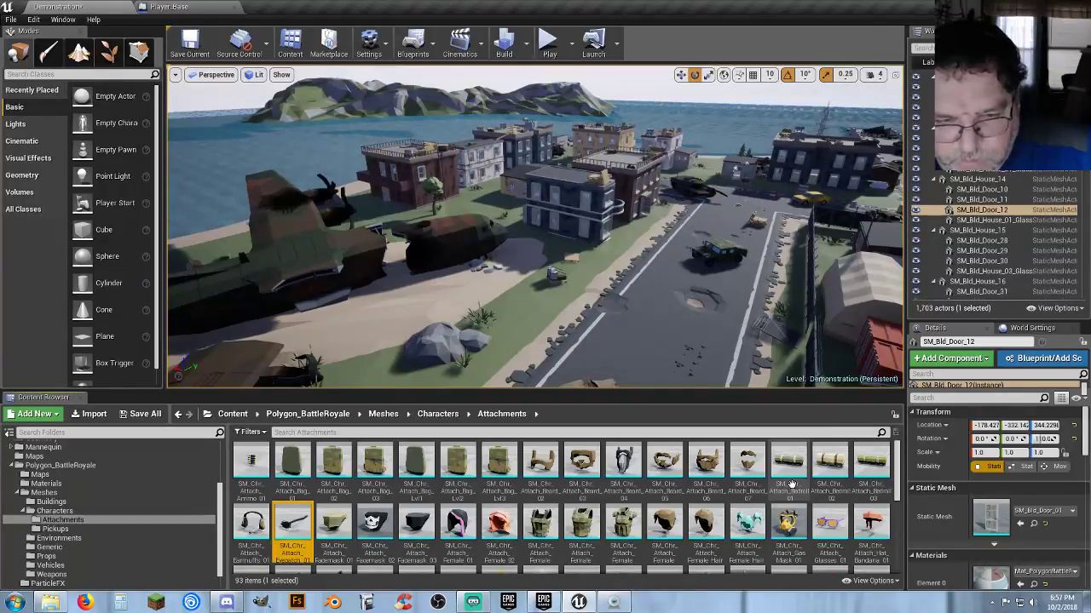
left_click(789, 527)
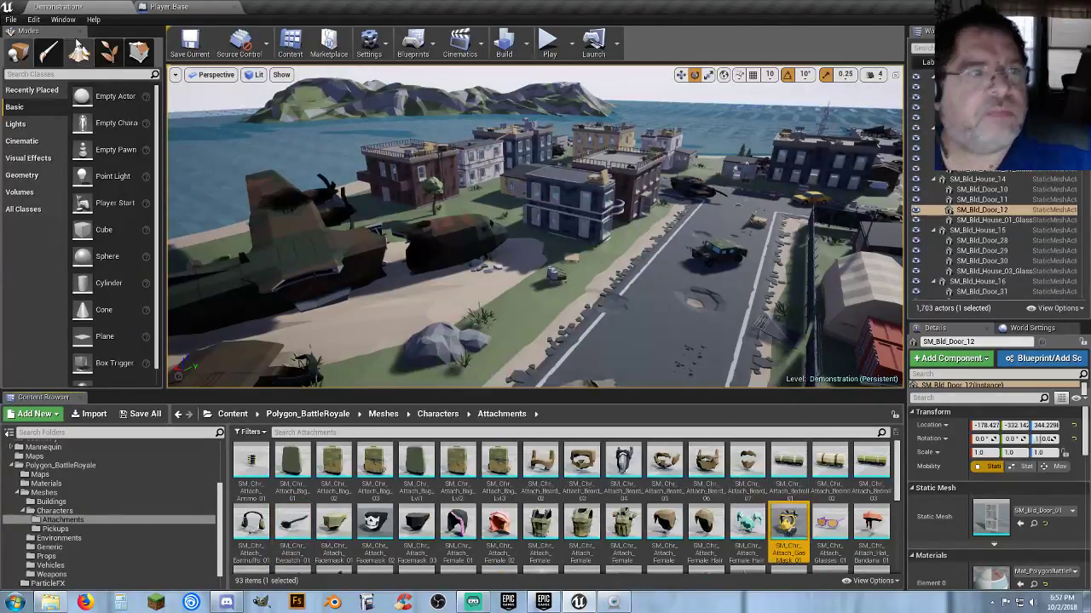
left_click(189, 7)
left_click(71, 102)
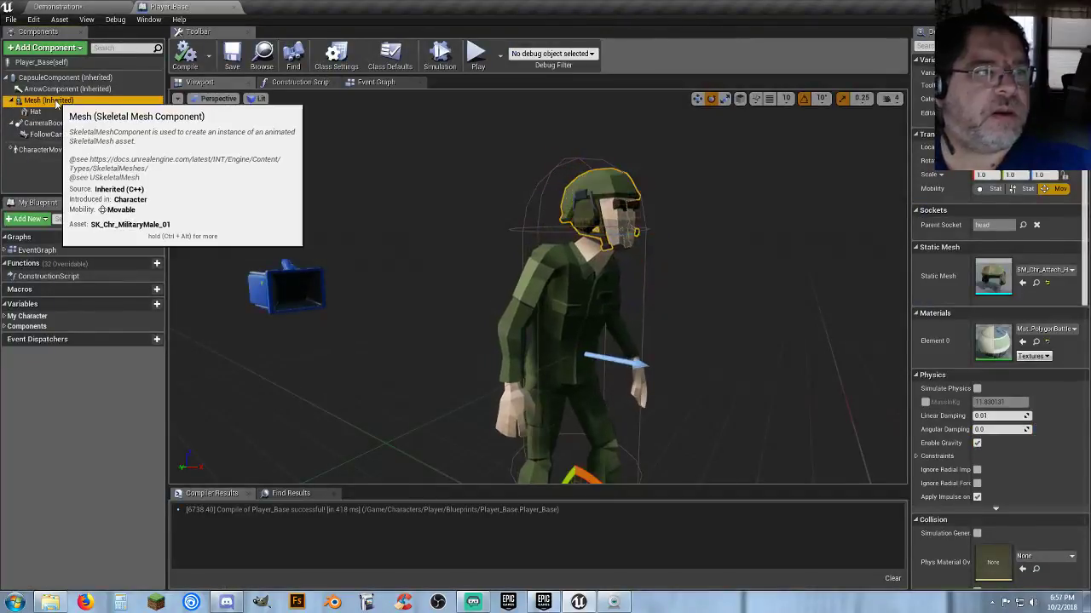
left_click(45, 48)
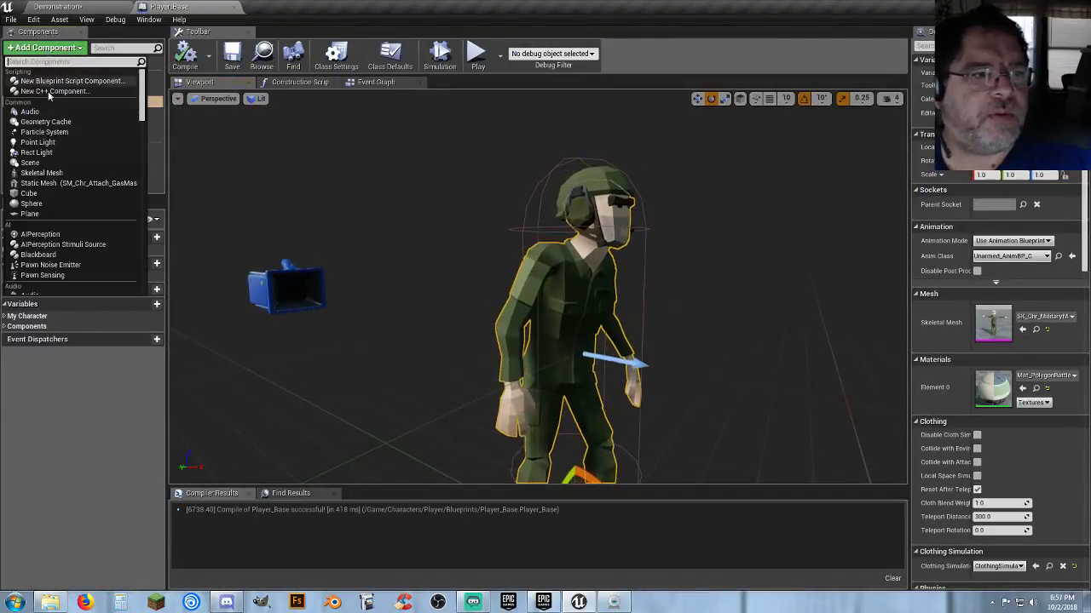
left_click(43, 184)
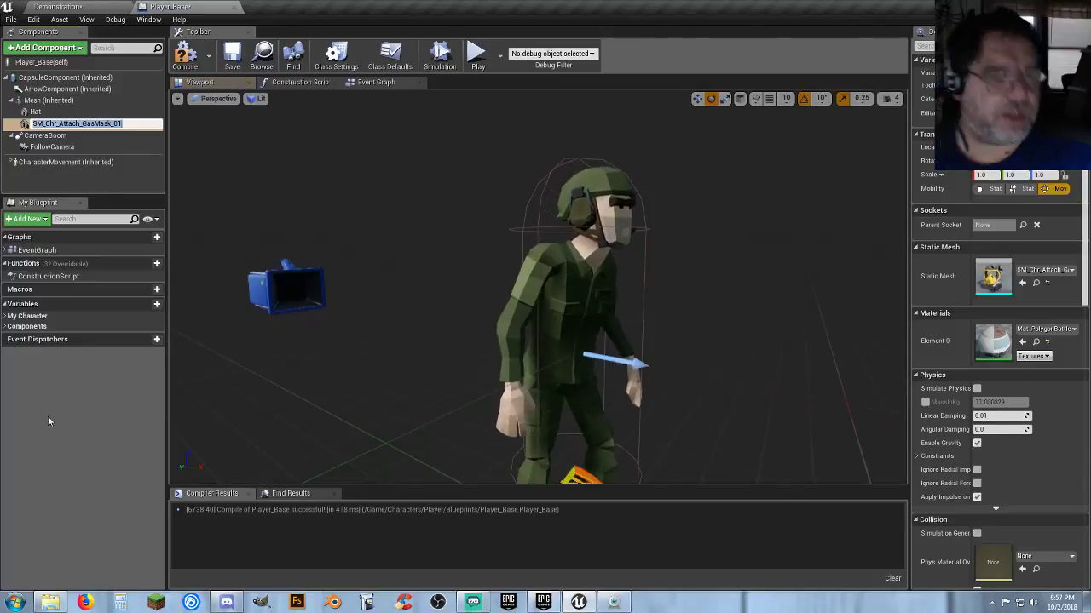
type("Mask")
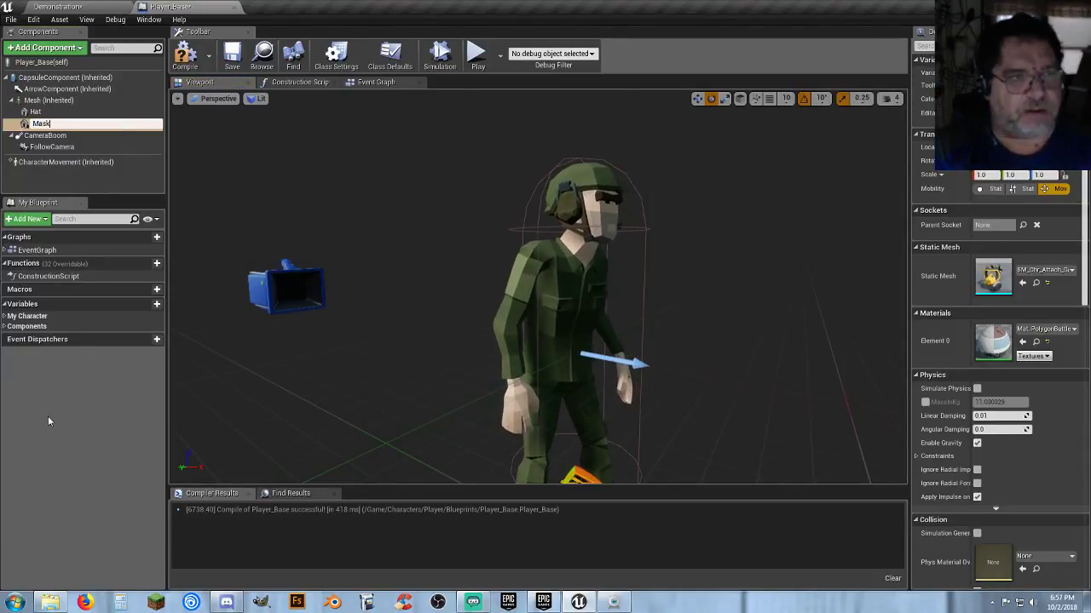
key("Return")
Step: Attach the Mask component to the head socket and rotate it to sit upright over the character's face
right_click_drag(443, 324, 468, 409)
scroll(468, 358, "down", 5)
scroll(469, 357, "up", 5)
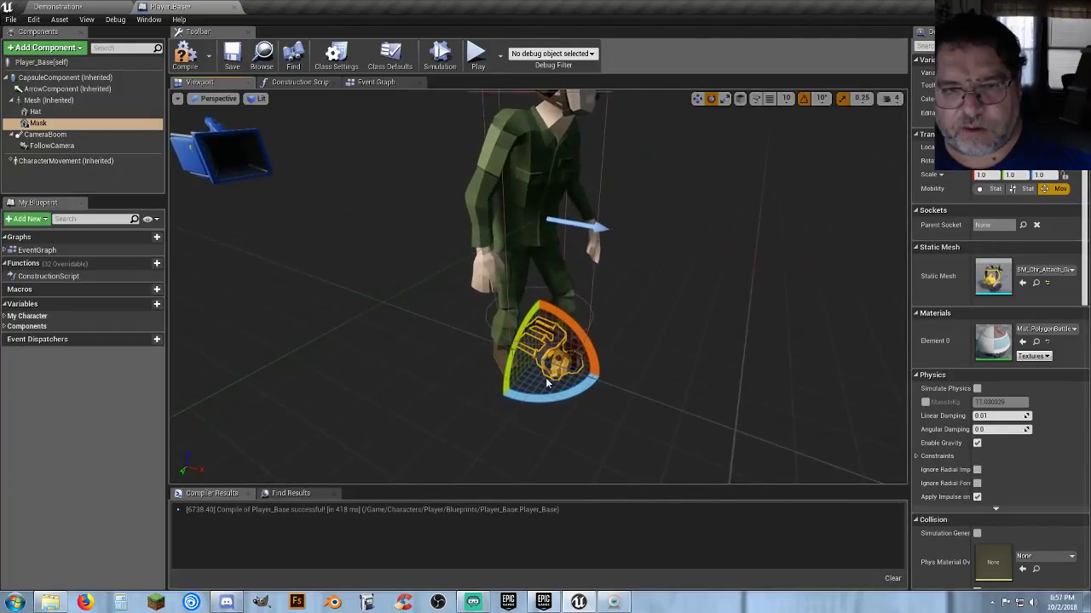
left_click(1022, 225)
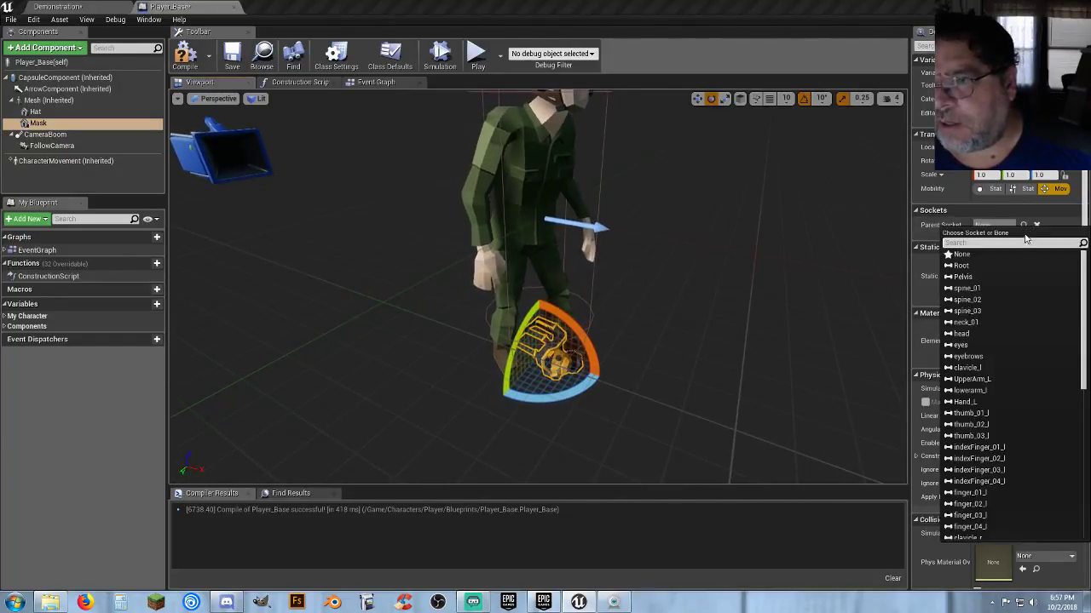
left_click(974, 334)
right_click_drag(642, 351, 641, 324)
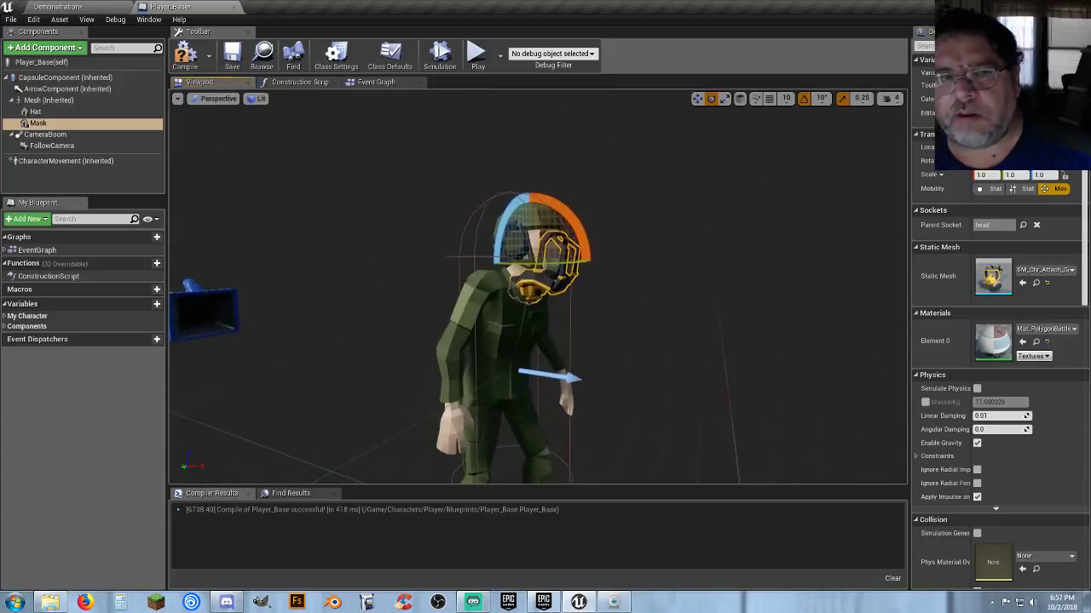
left_click_drag(582, 245, 591, 260)
right_click_drag(680, 367, 725, 409)
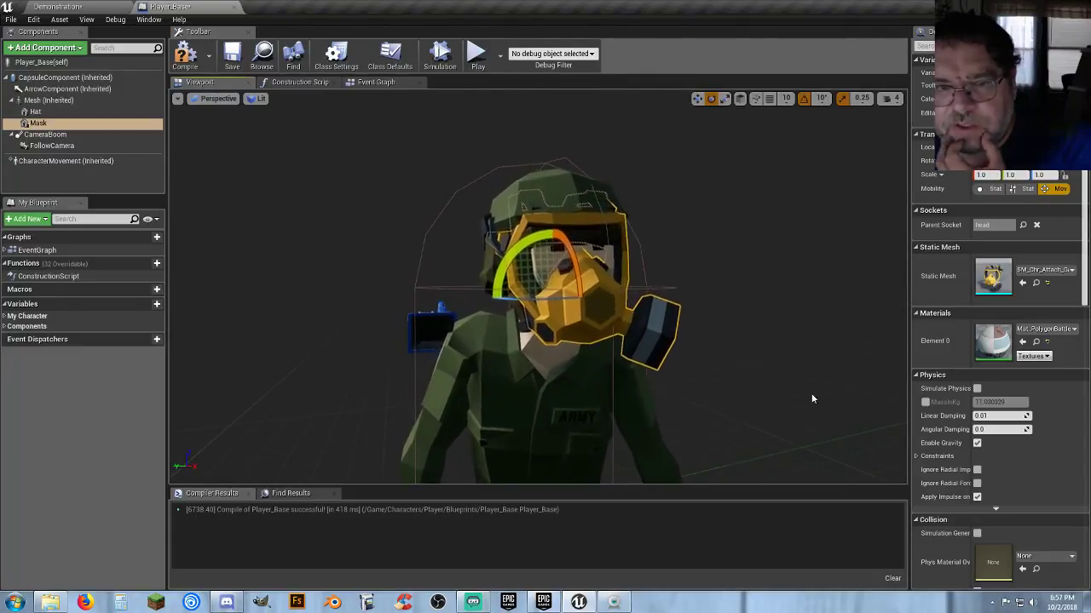
Step: Try the glasses, bandana and beer hat as the Mask component's static mesh, and return to SM_Chr_Attach_Glasses_01
left_click(1052, 271)
scroll(1030, 435, "down", 5)
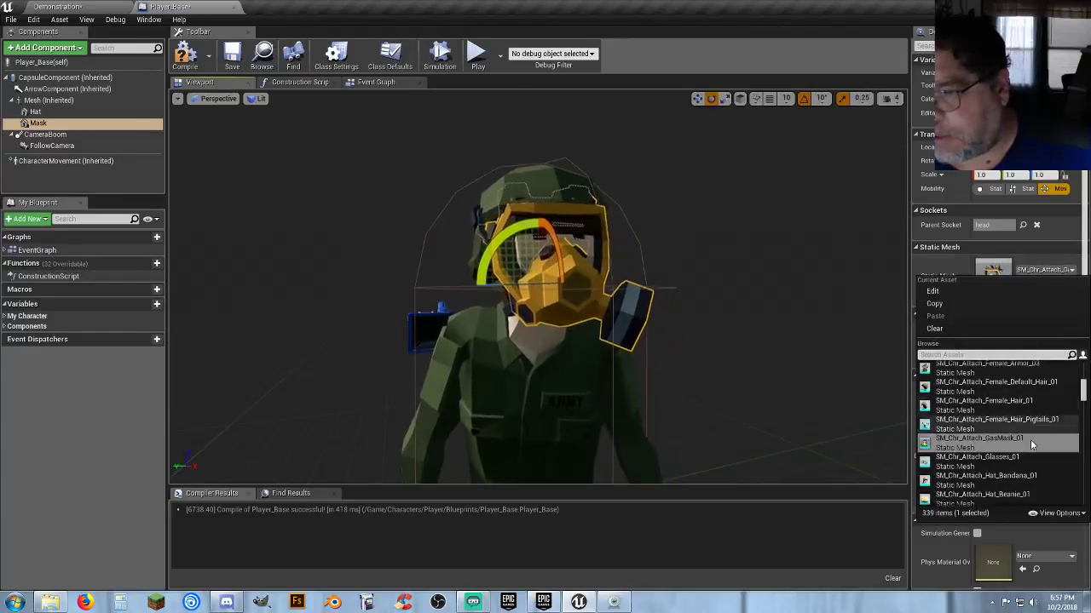
left_click(1017, 461)
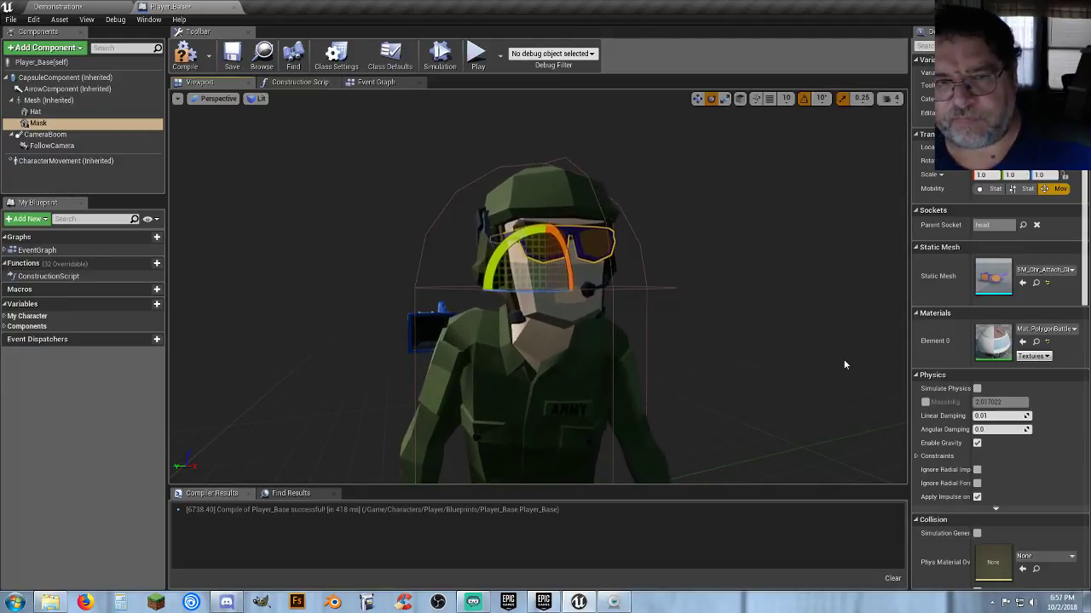
left_click(1058, 275)
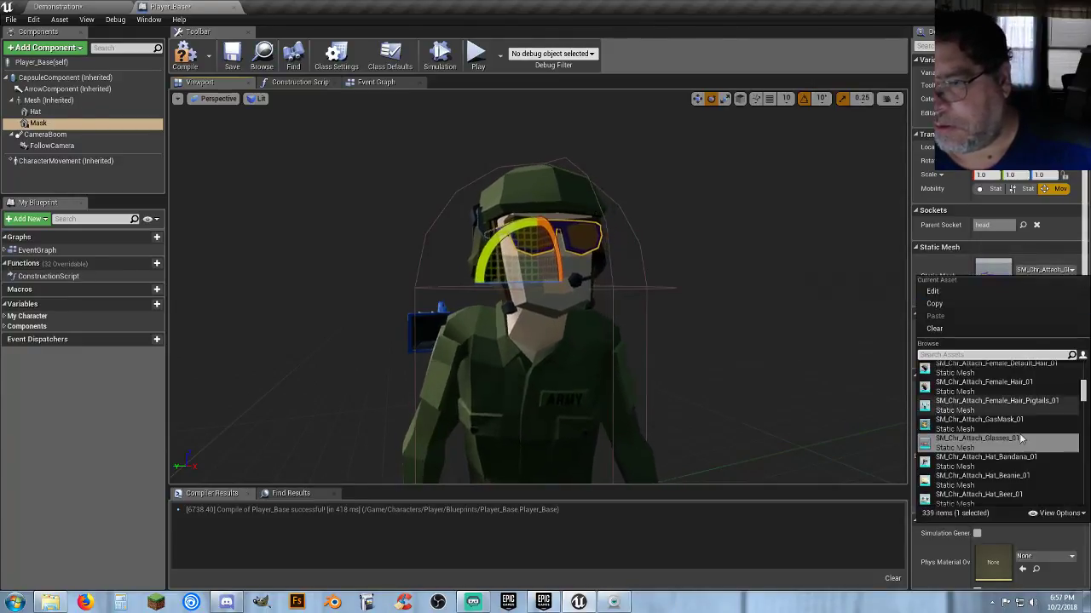
left_click(1016, 464)
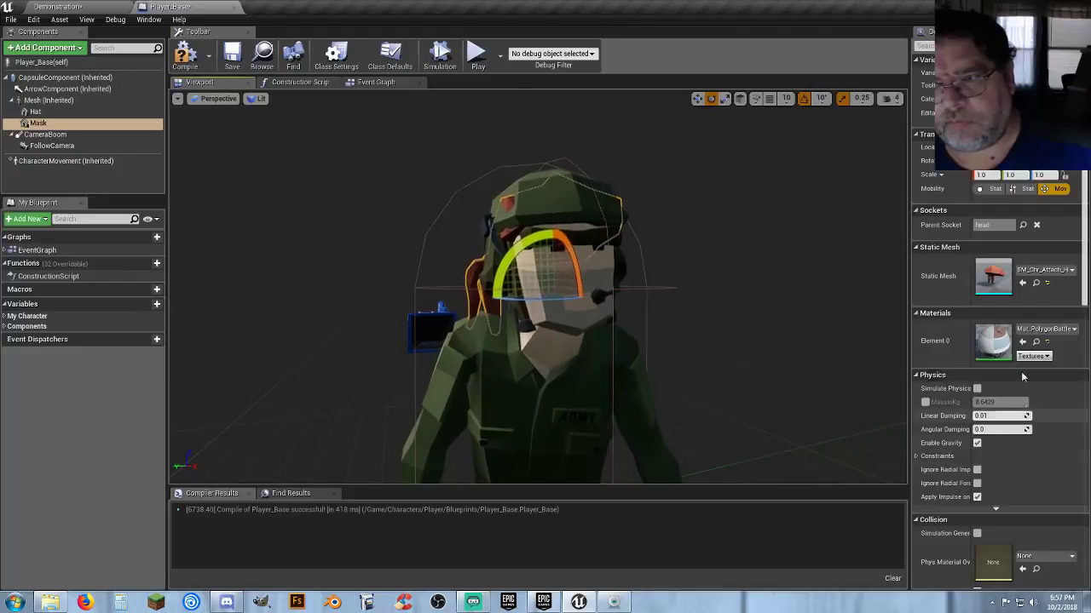
left_click(1057, 270)
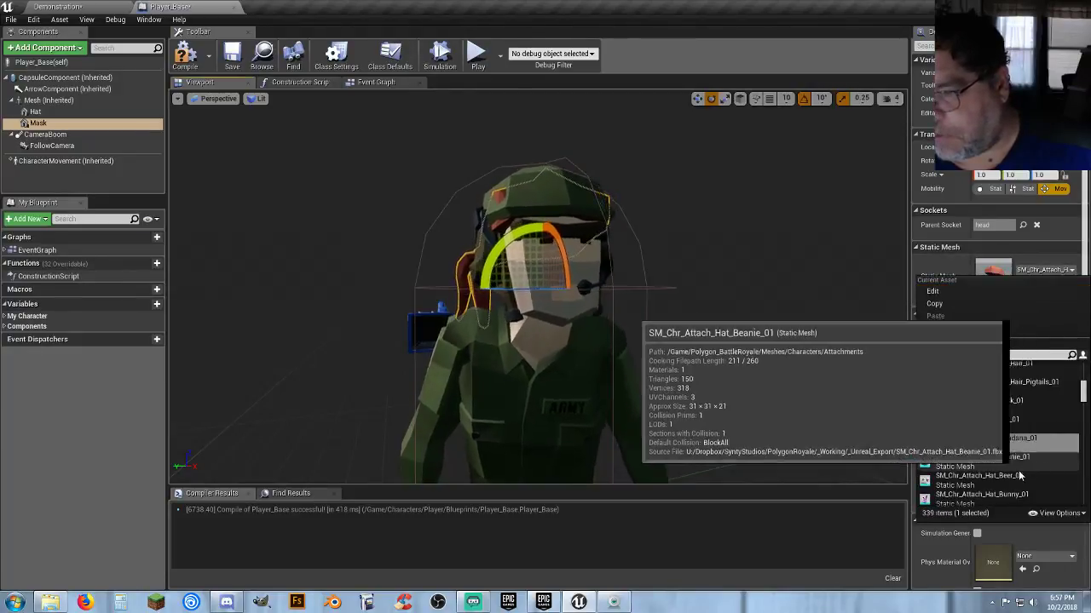
left_click(989, 475)
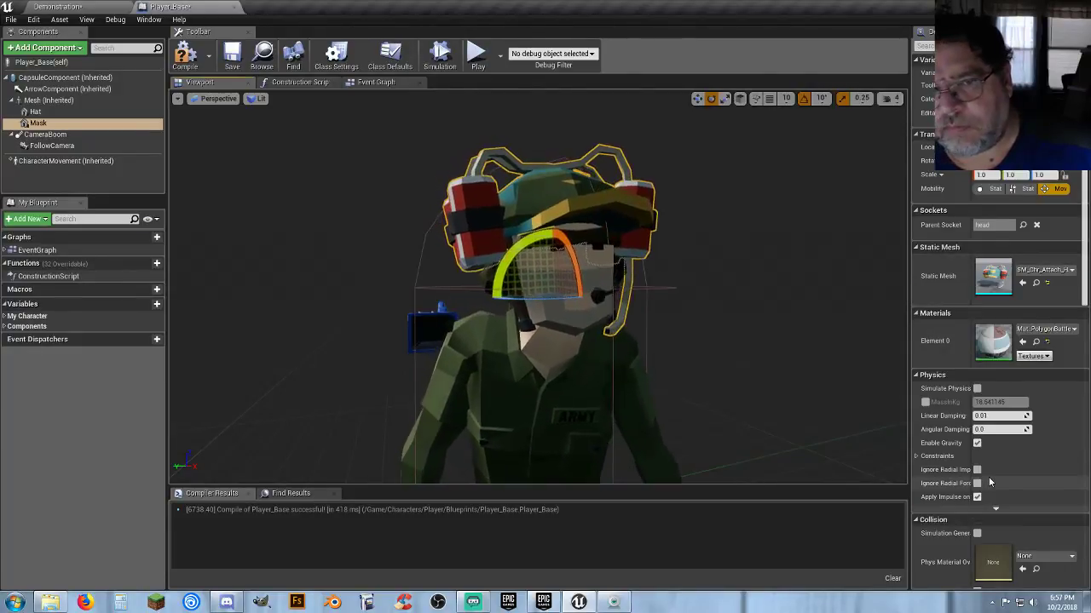
left_click(1054, 270)
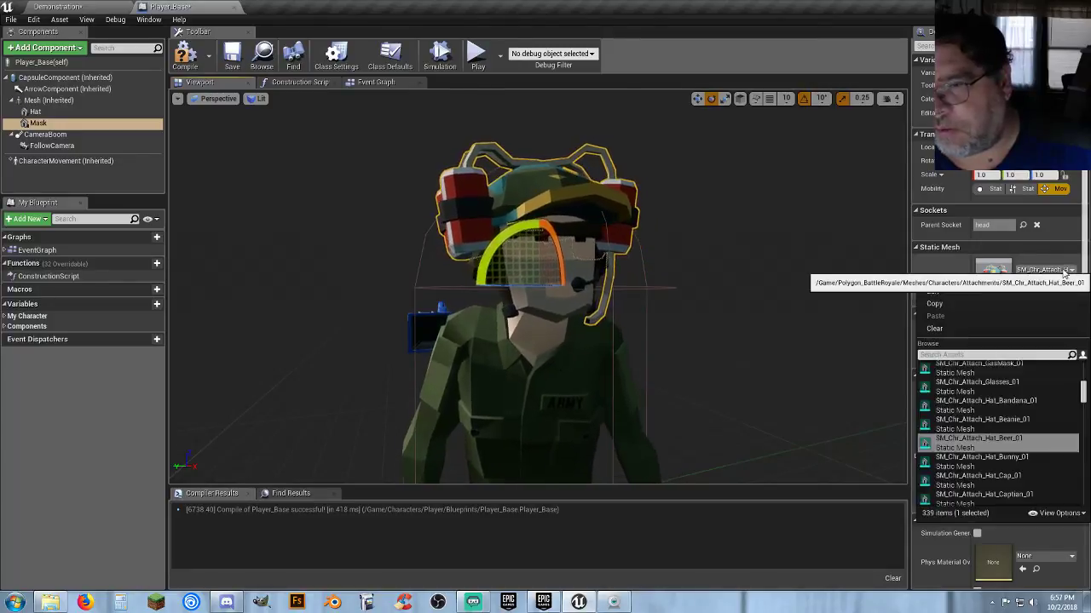
scroll(1002, 429, "down", 3)
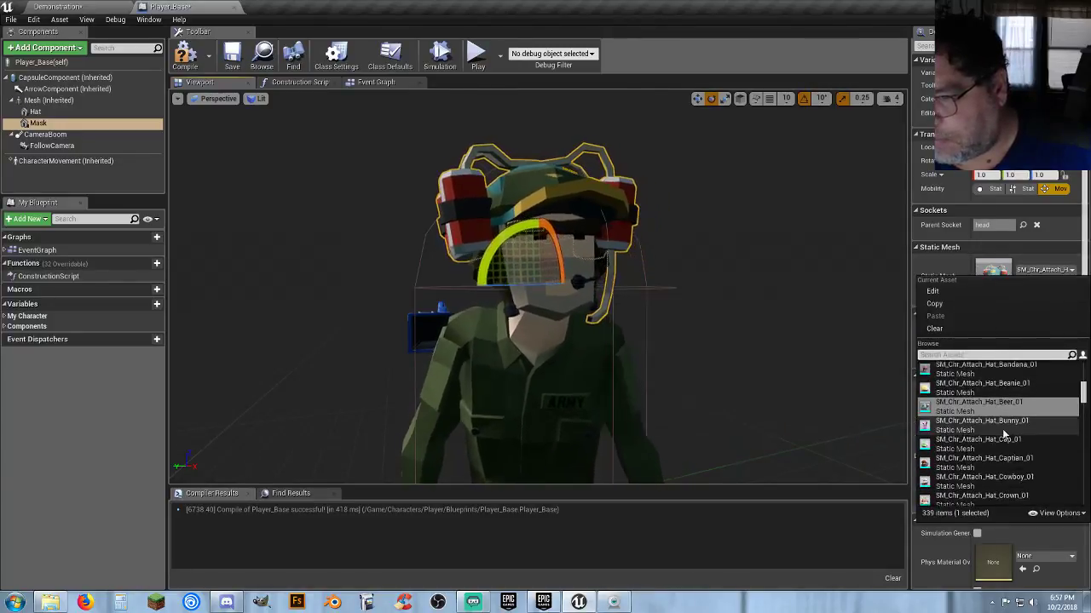
scroll(1002, 432, "up", 4)
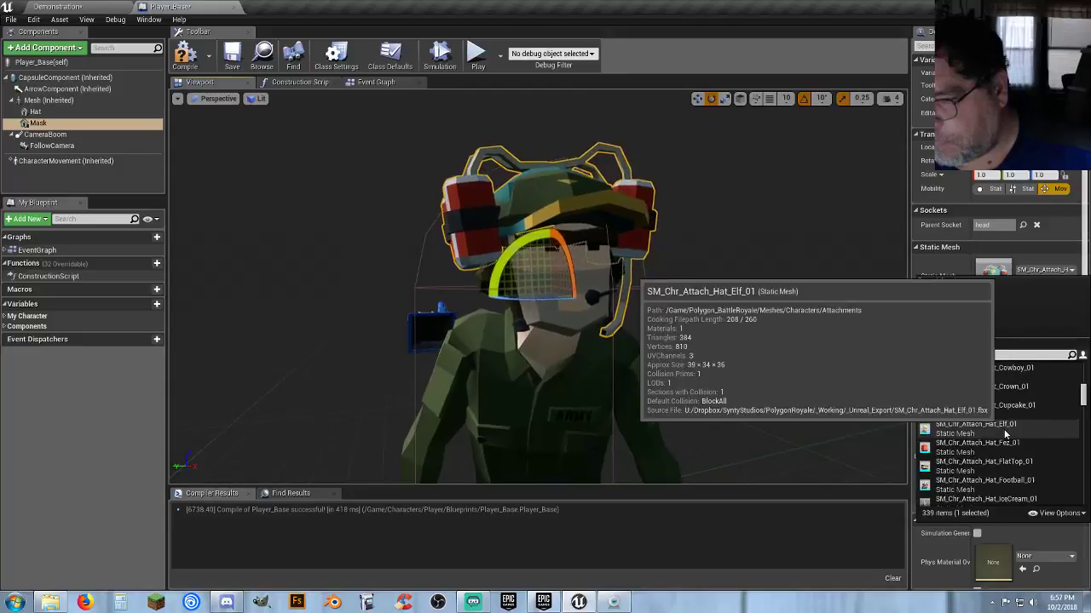
scroll(1006, 433, "up", 4)
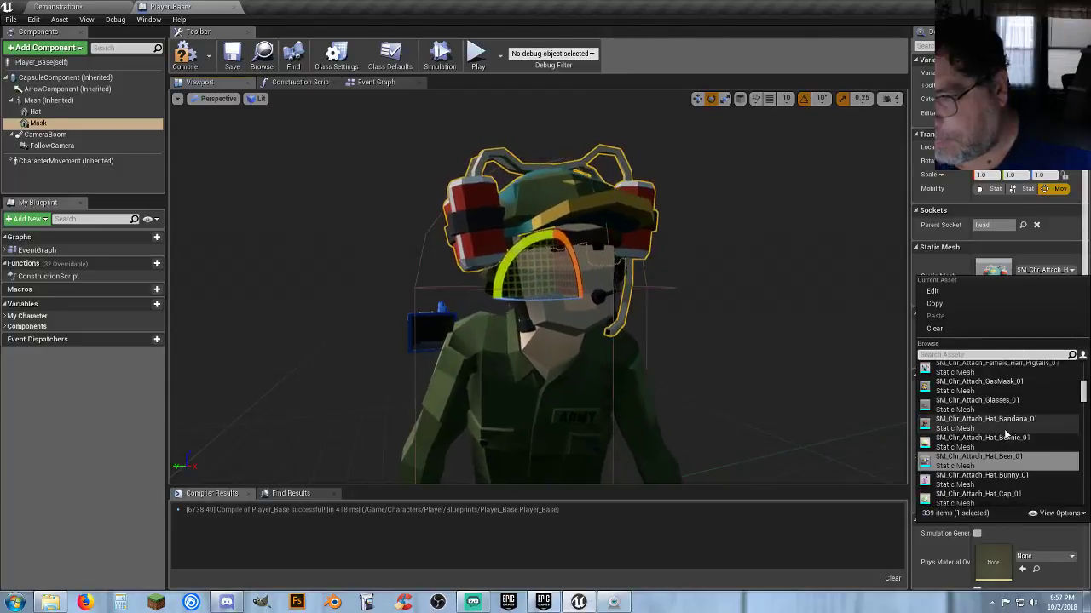
left_click(1005, 431)
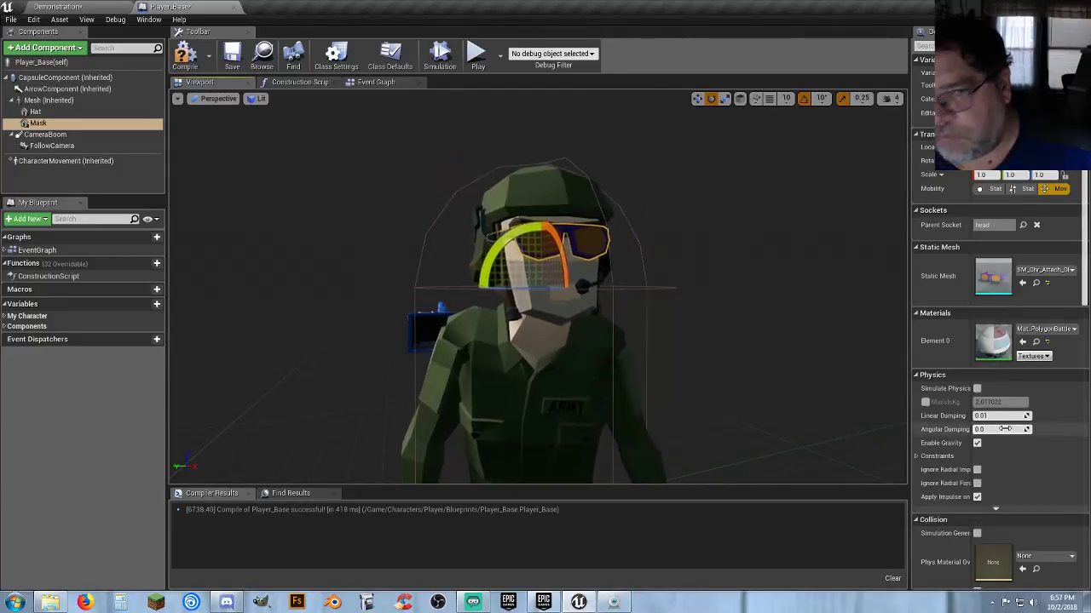
Step: Try Mat_PolygonBattleRoyale_02_A and Mat_PolygonBattleRoyale_03_A as the Mask component's Element 0 material, and return to Mat_PolygonBattleRoyale_01_A
left_click(1064, 331)
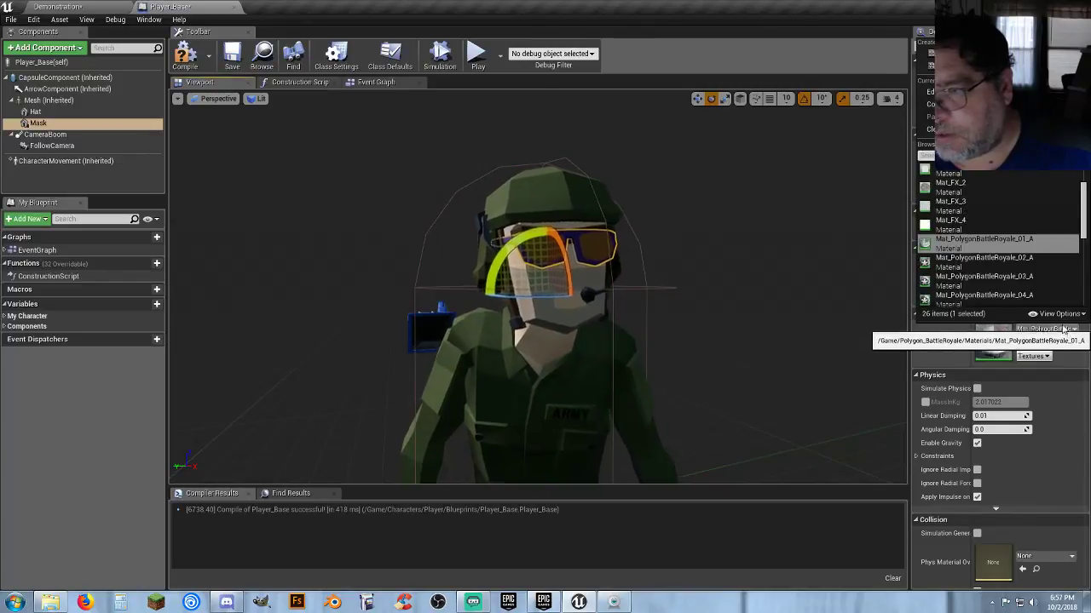
left_click(1027, 275)
right_click_drag(747, 322, 831, 320)
mouse_move(546, 289)
right_mouse_down()
mouse_move(639, 290)
mouse_move(567, 294)
right_mouse_up()
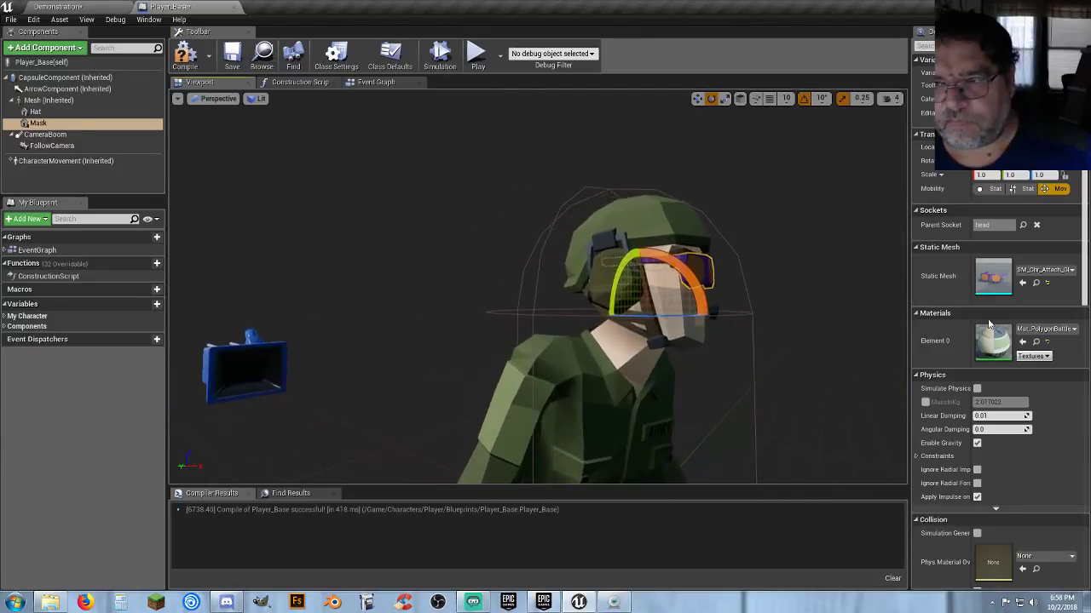
left_click(1057, 332)
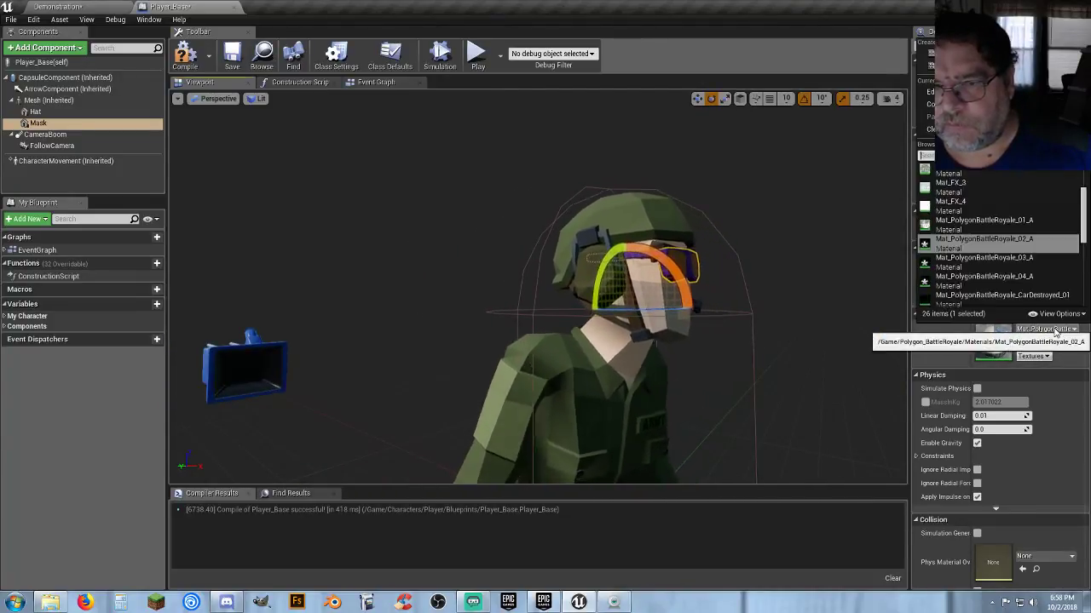
left_click(1007, 263)
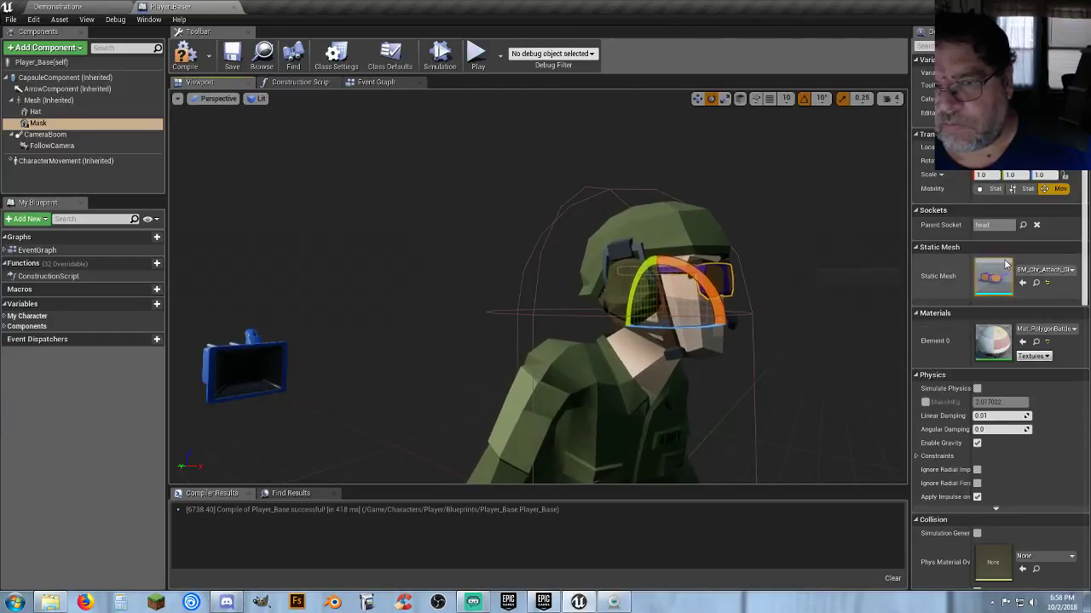
left_click(1054, 331)
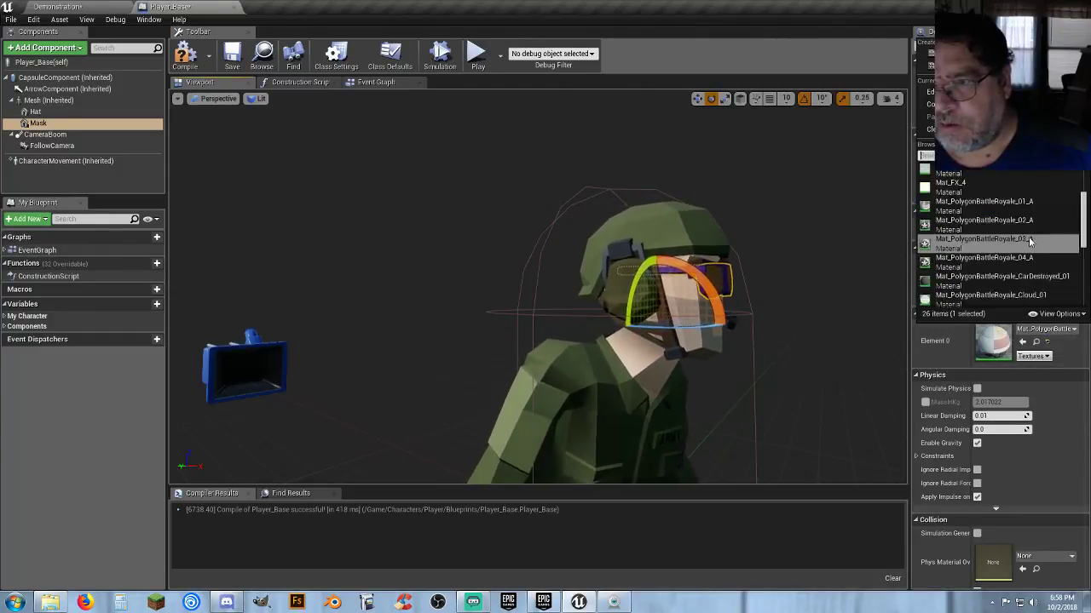
left_click(1023, 209)
Step: Compile and save the Player_Base blueprint
mouse_move(782, 324)
right_mouse_down()
mouse_move(715, 320)
mouse_move(773, 322)
right_mouse_up()
left_click(192, 55)
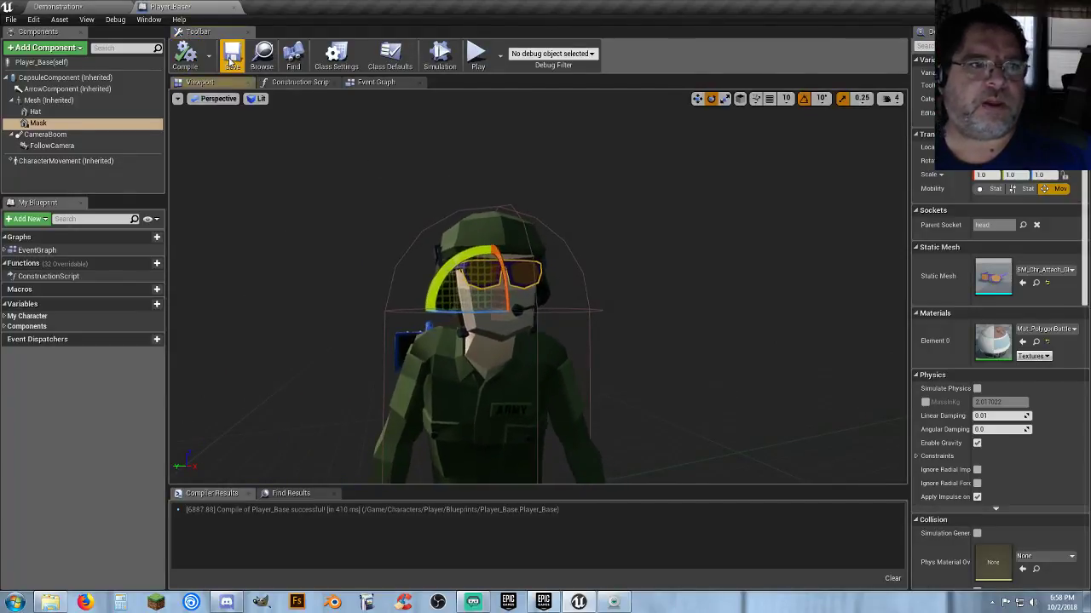
left_click(232, 55)
Step: Playtest the Demonstration level to check the character's hat and glasses in game, and stop the session
left_click(82, 6)
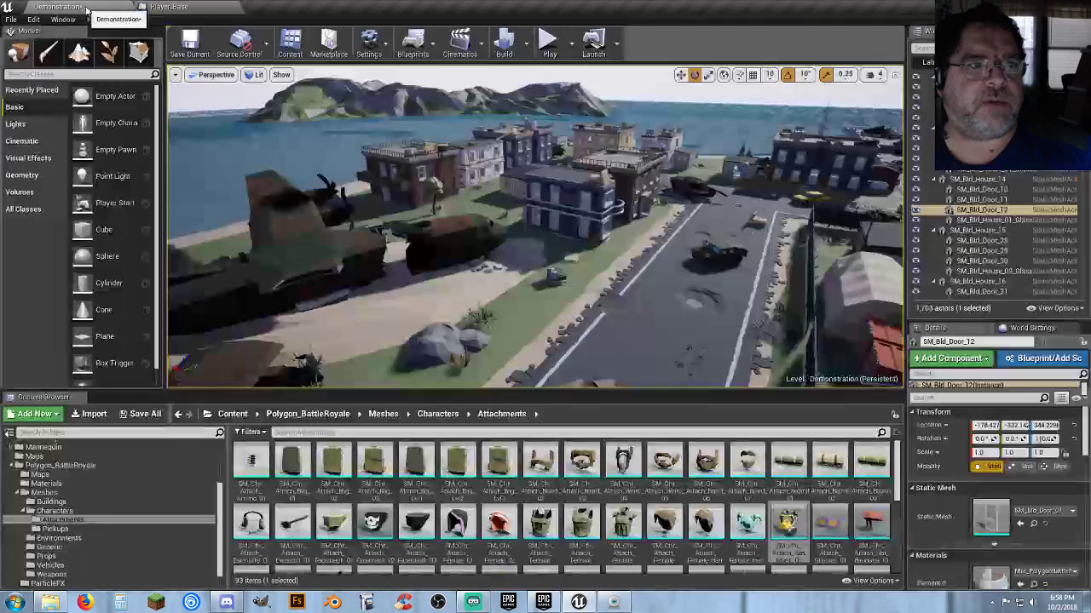
left_click(548, 50)
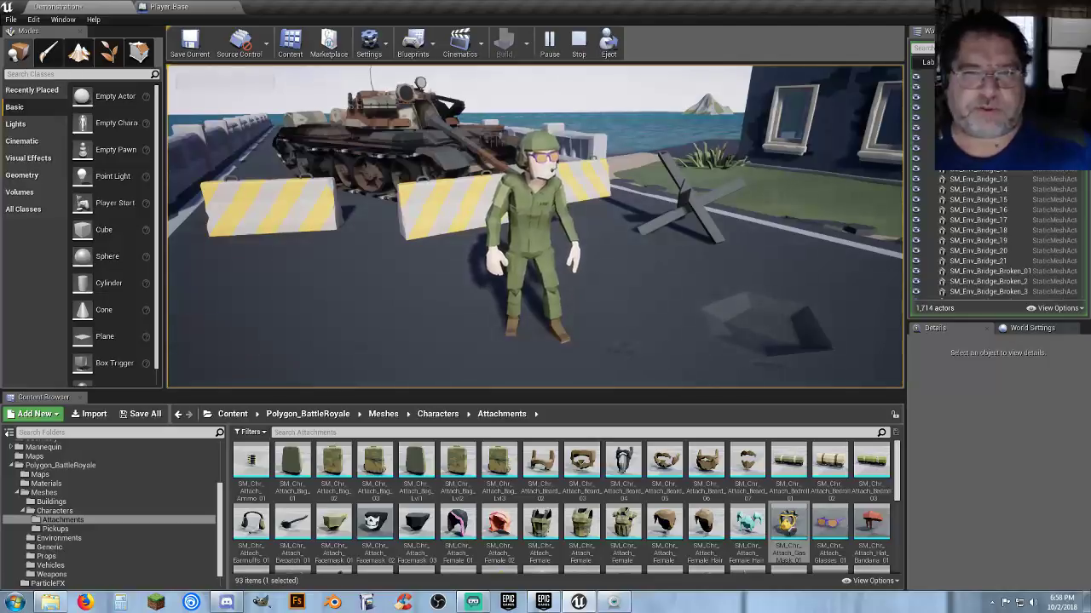
key("Escape")
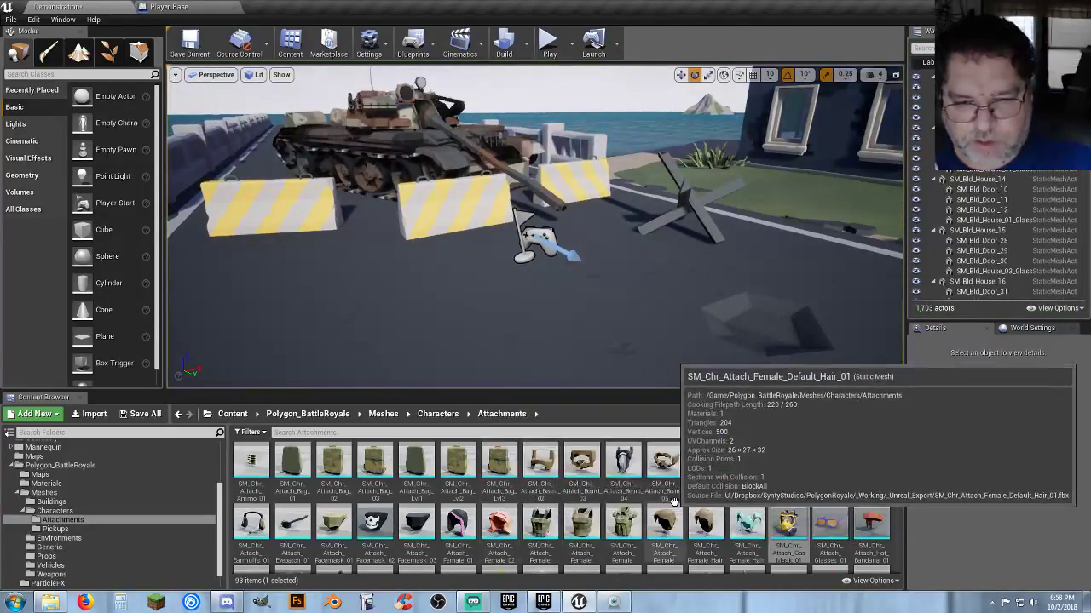
Step: Select the SM_Chr_Attach_Male_Armor_03 mesh in the Attachments folder and return to the Player_Base blueprint
scroll(669, 502, "down", 1)
scroll(669, 502, "down", 6)
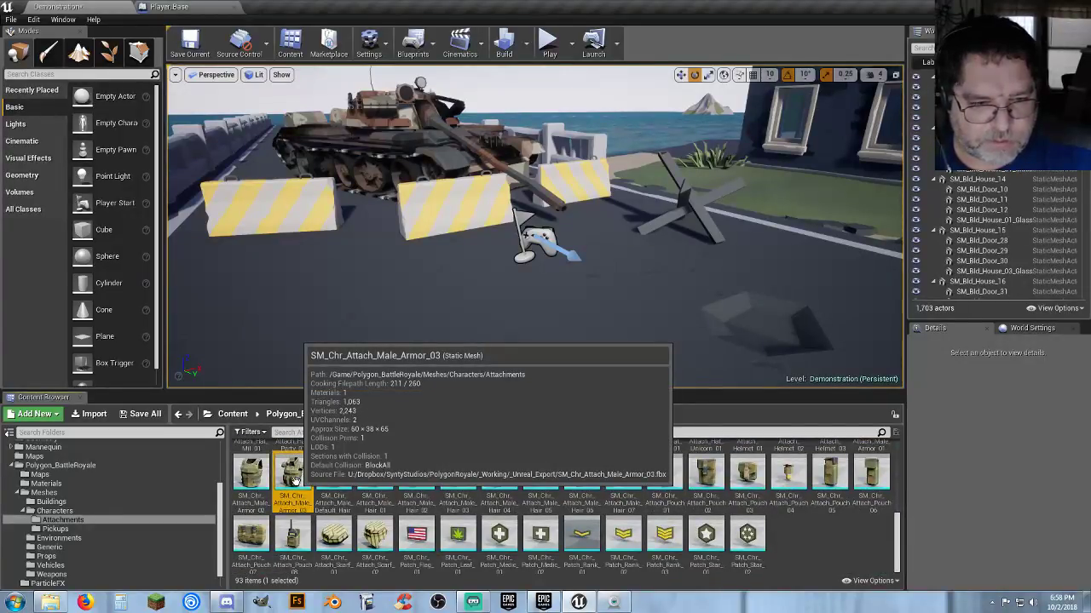
left_click(190, 10)
right_click_drag(574, 288, 602, 392)
key("s")
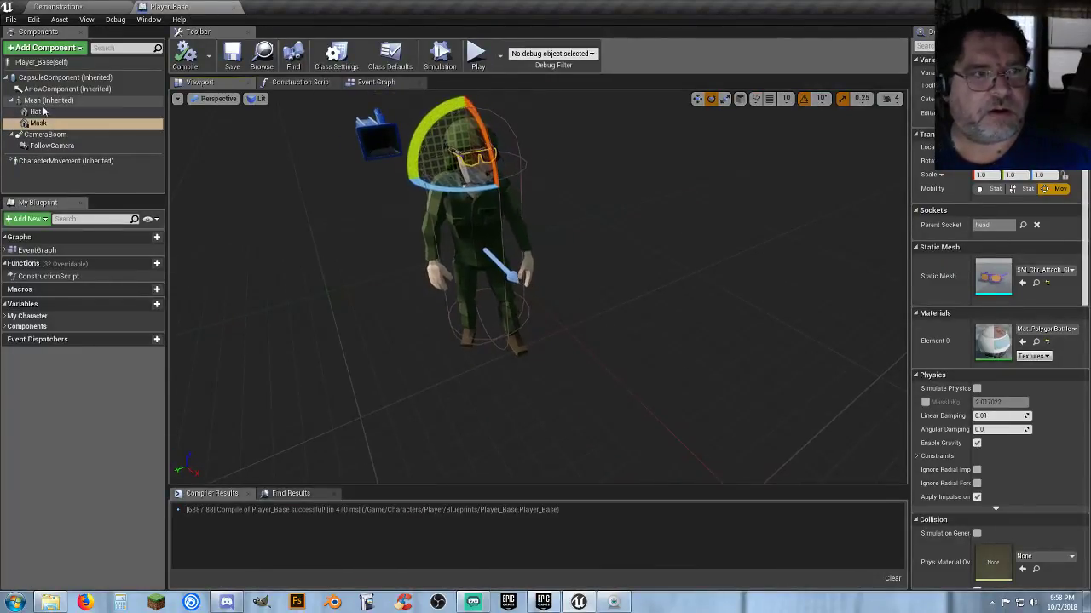
Step: Add a static mesh component with the selected SM_Chr_Attach_Male_Armor_03 under Mesh and name it Chest
left_click(48, 101)
key("f")
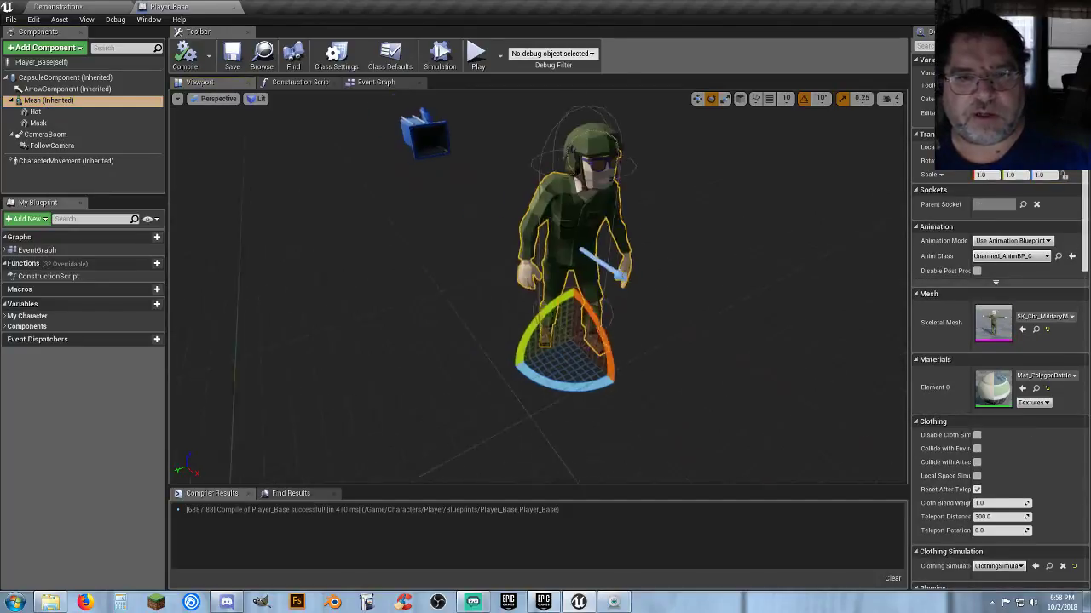
key("a")
right_click_drag(573, 298, 613, 298)
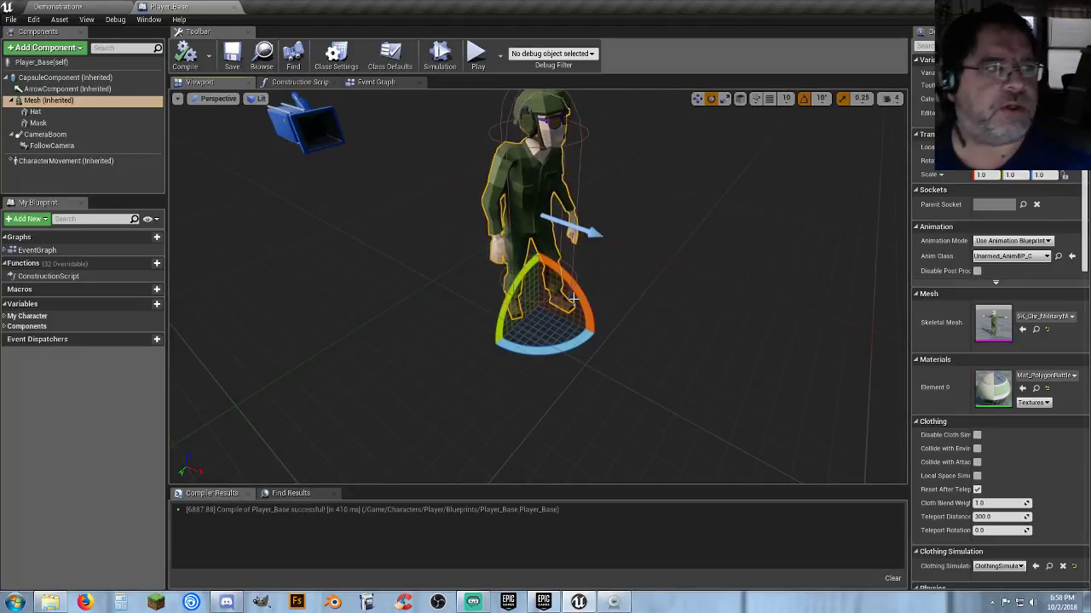
right_click_drag(590, 306, 615, 332)
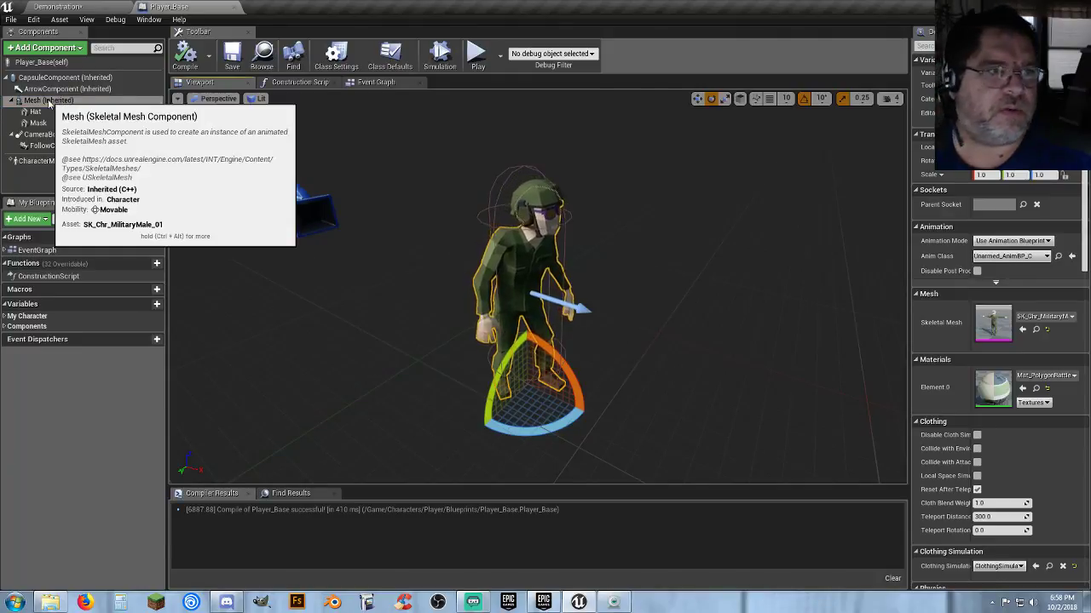
left_click(79, 50)
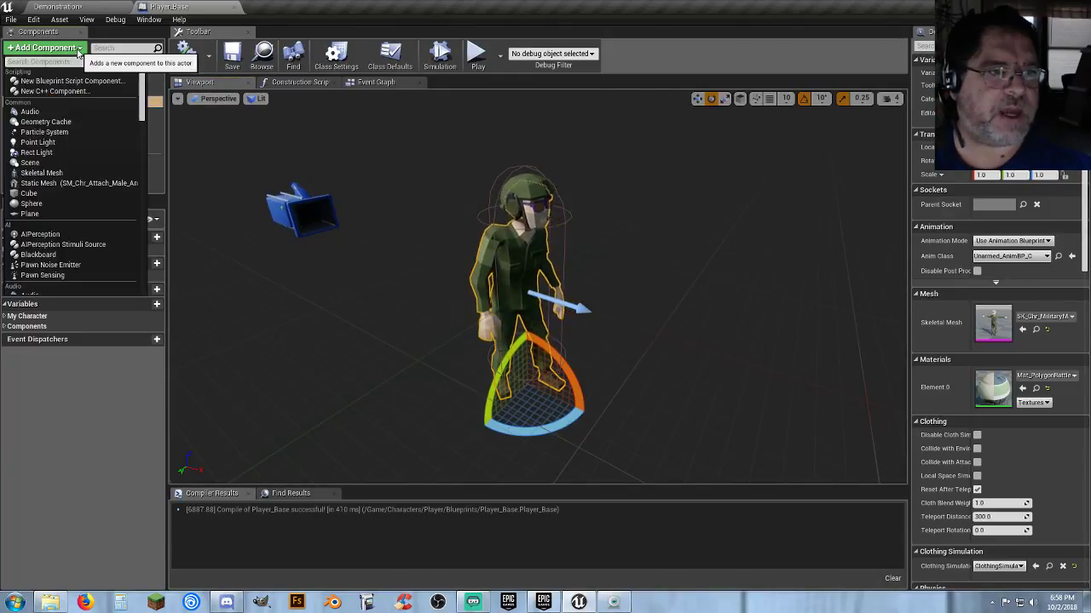
left_click(86, 184)
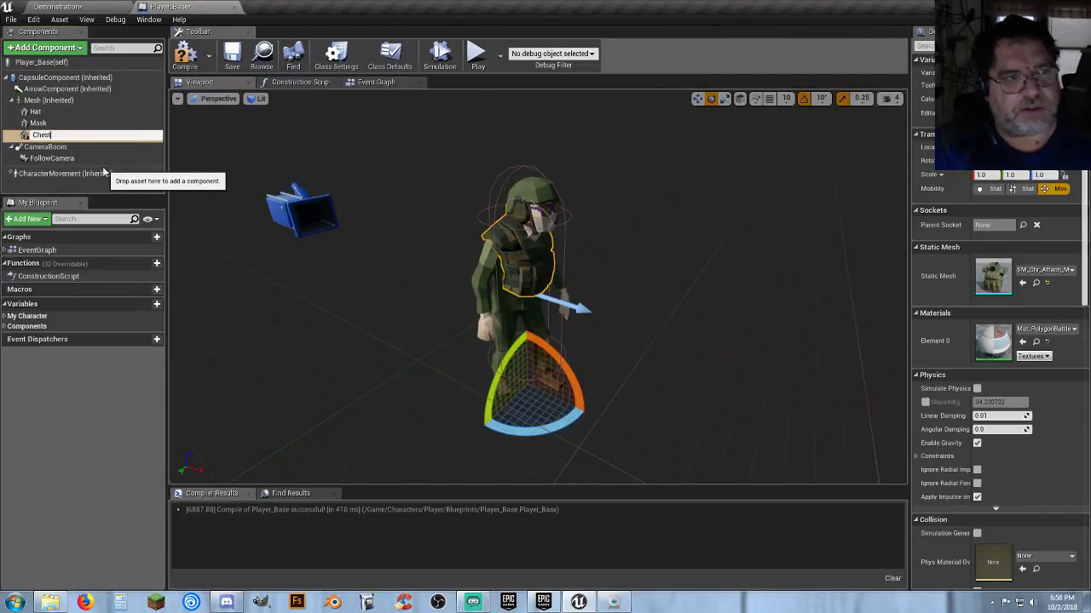
key("Return")
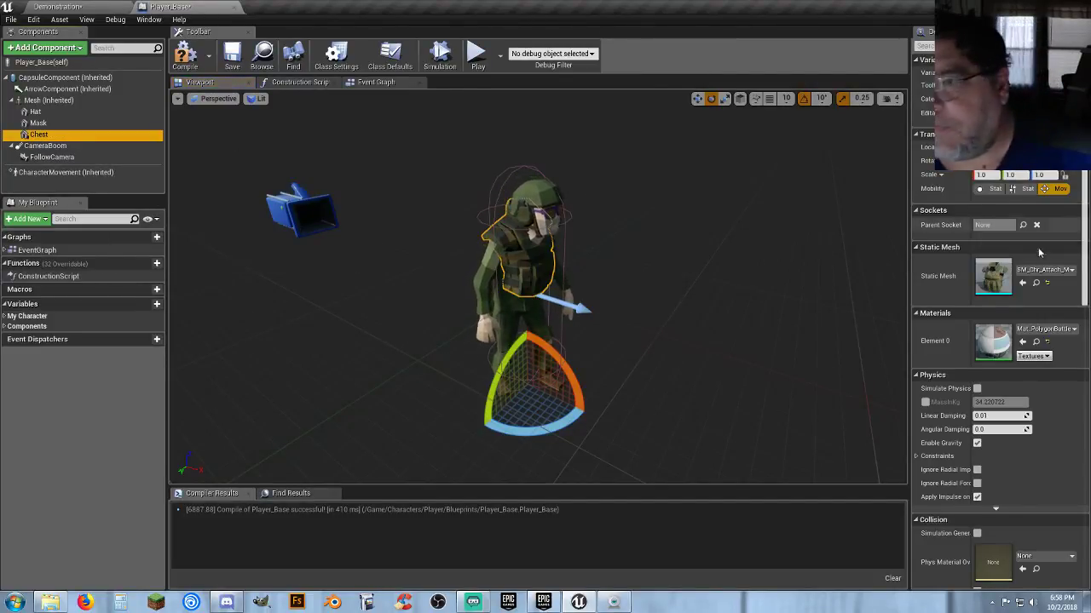
Step: Attach the Chest component to the spine_01 parent socket and rotate the armor upright, facing the same way as the character
left_click(1024, 226)
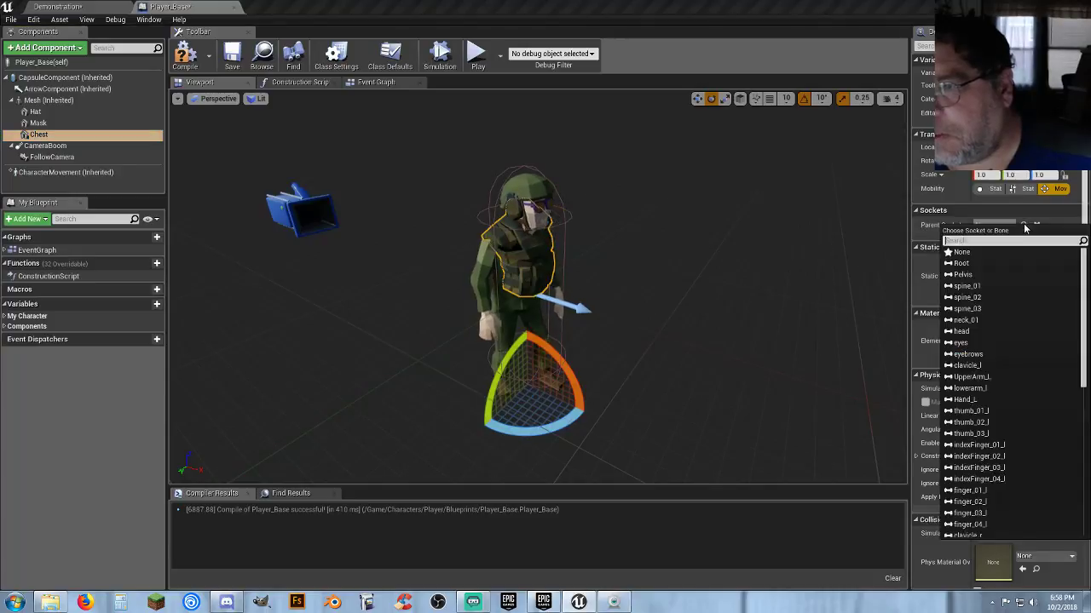
left_click(983, 287)
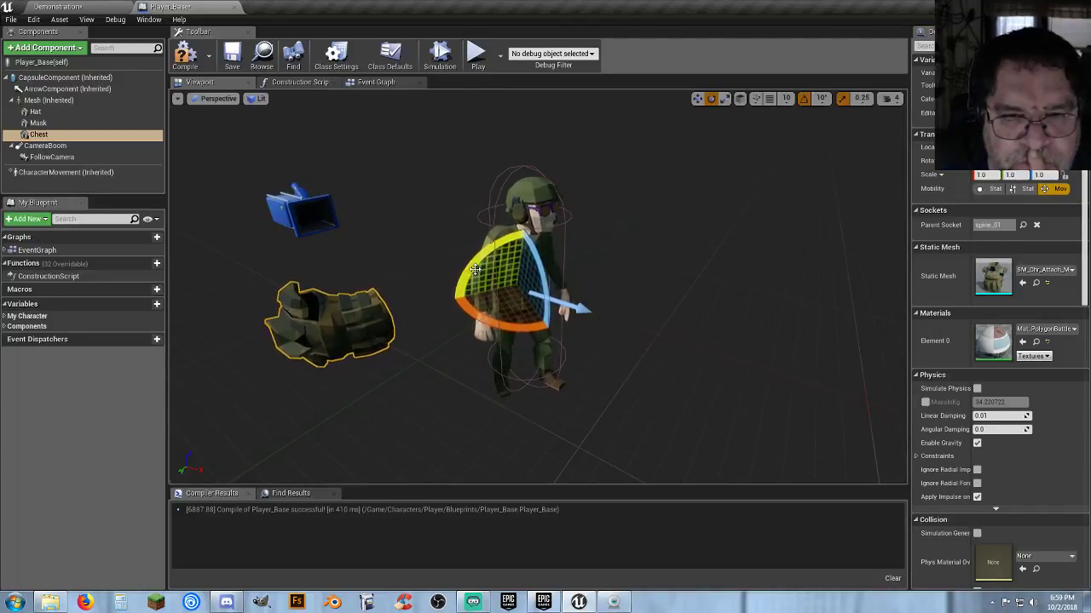
left_click_drag(485, 255, 498, 245)
left_click_drag(530, 211, 604, 288)
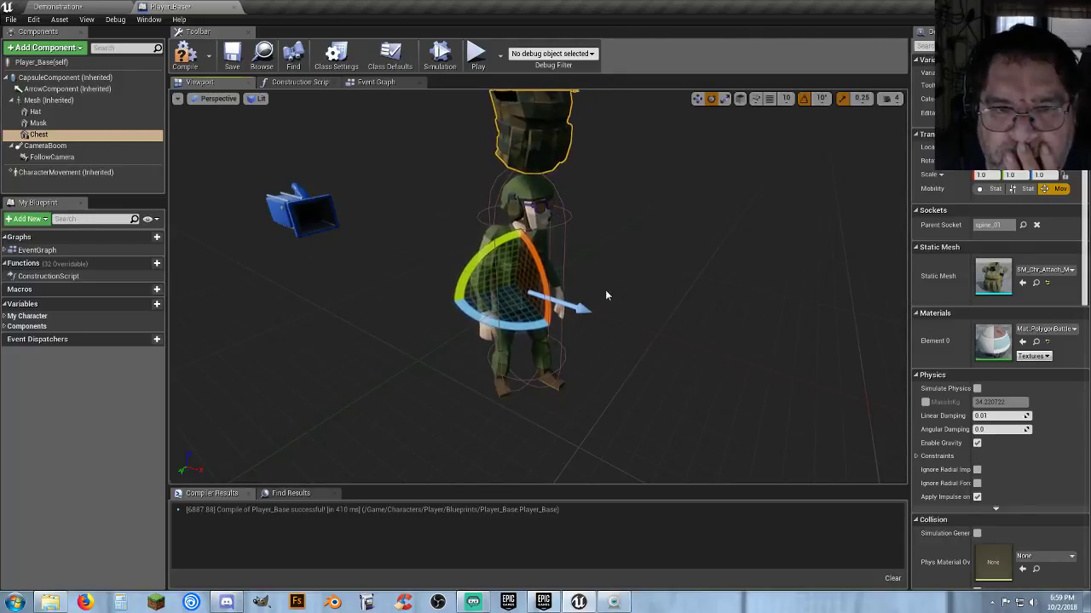
right_click_drag(606, 291, 617, 243)
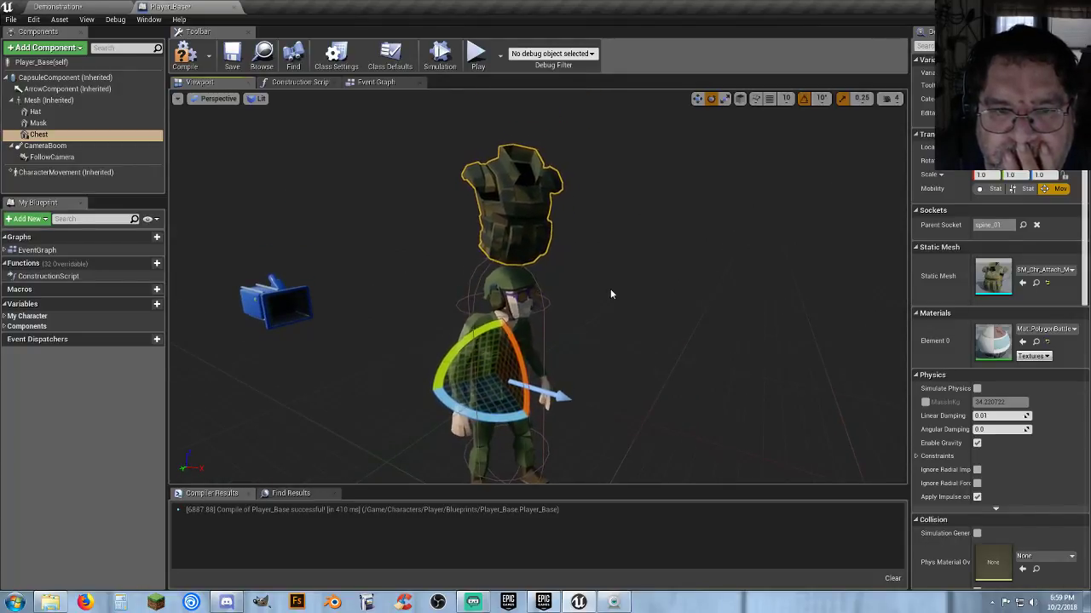
Step: Move the Chest armor down from above the helmet to the height of the character's torso
left_click(697, 98)
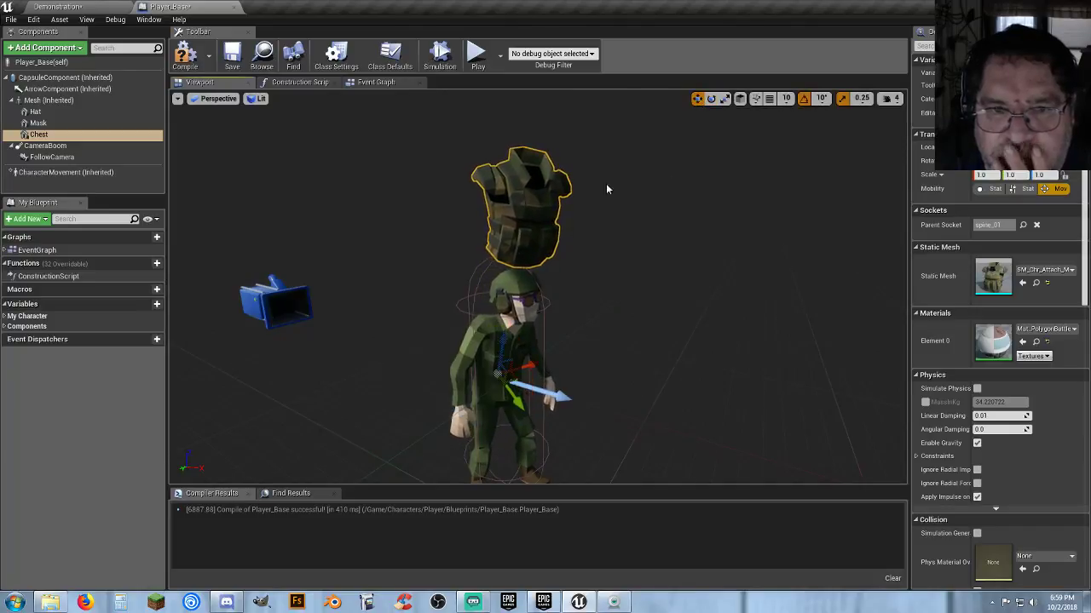
left_click_drag(494, 372, 501, 356)
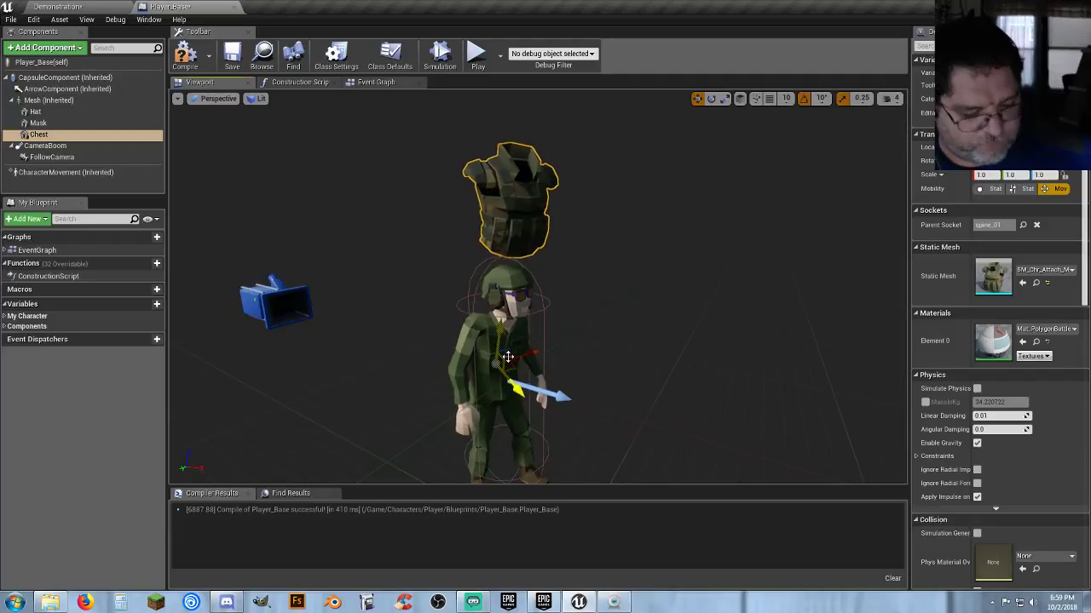
key("ctrl+z")
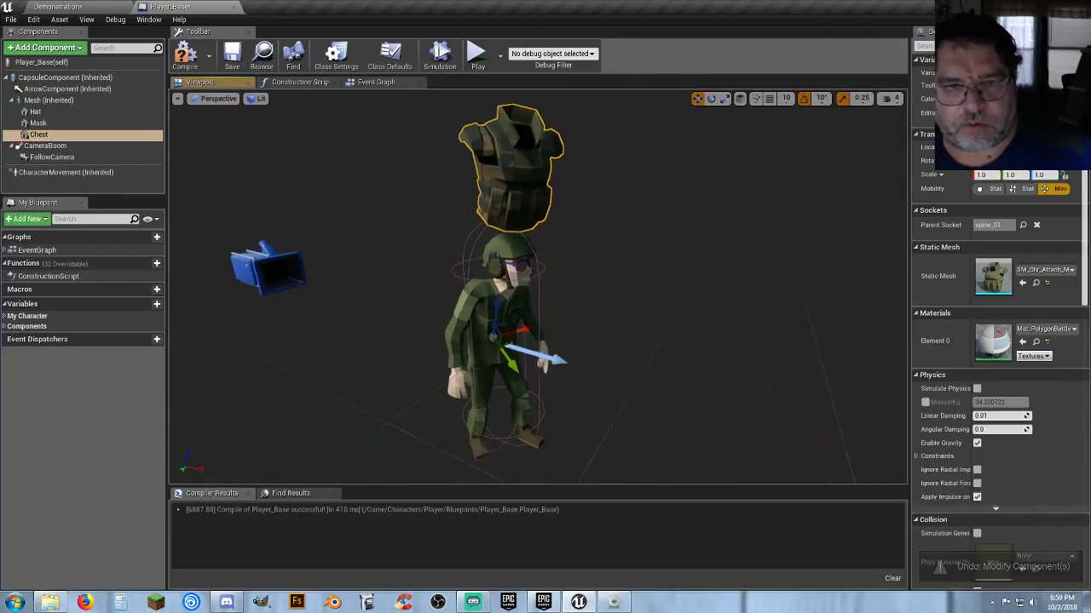
scroll(536, 290, "down", 3)
right_click_drag(594, 274, 546, 274)
left_click_drag(627, 345, 640, 409)
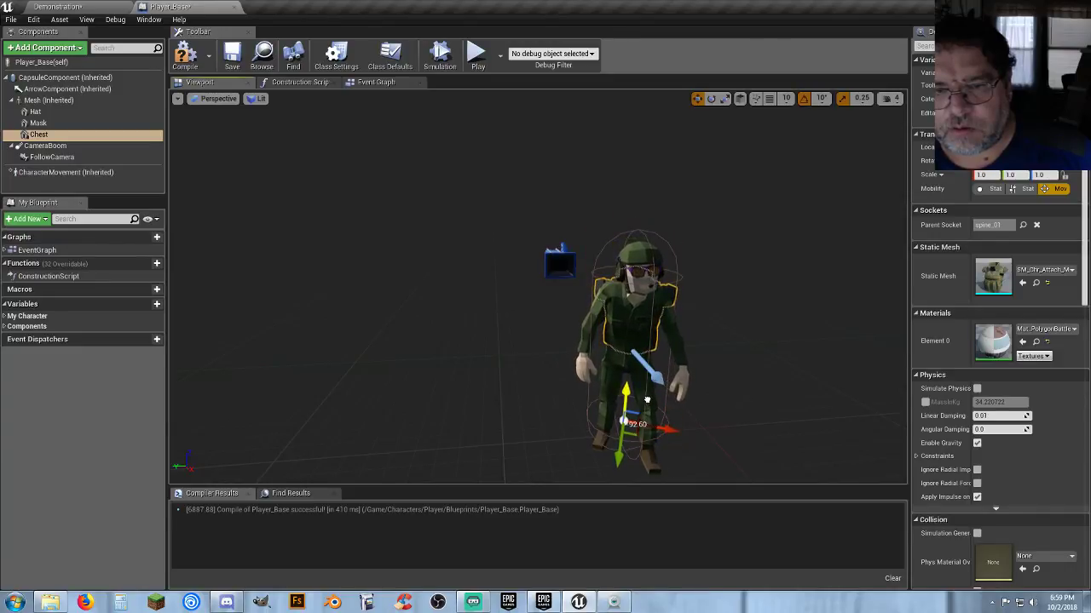
left_click_drag(474, 375, 457, 413)
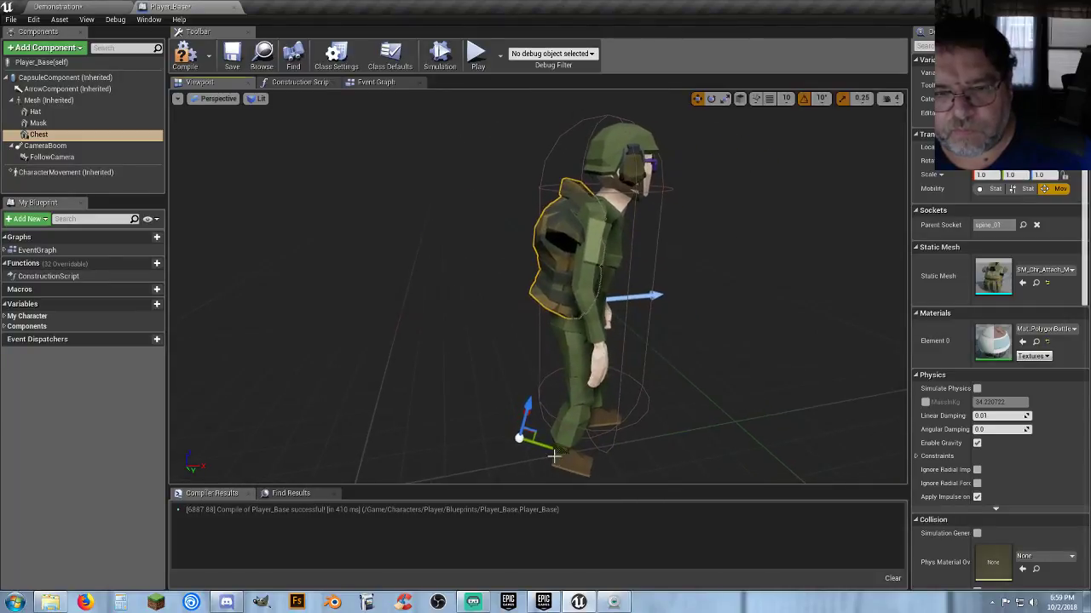
Step: Try to move the Chest armor forward from the character's back onto the torso, and undo the moves
left_click_drag(569, 451, 480, 321)
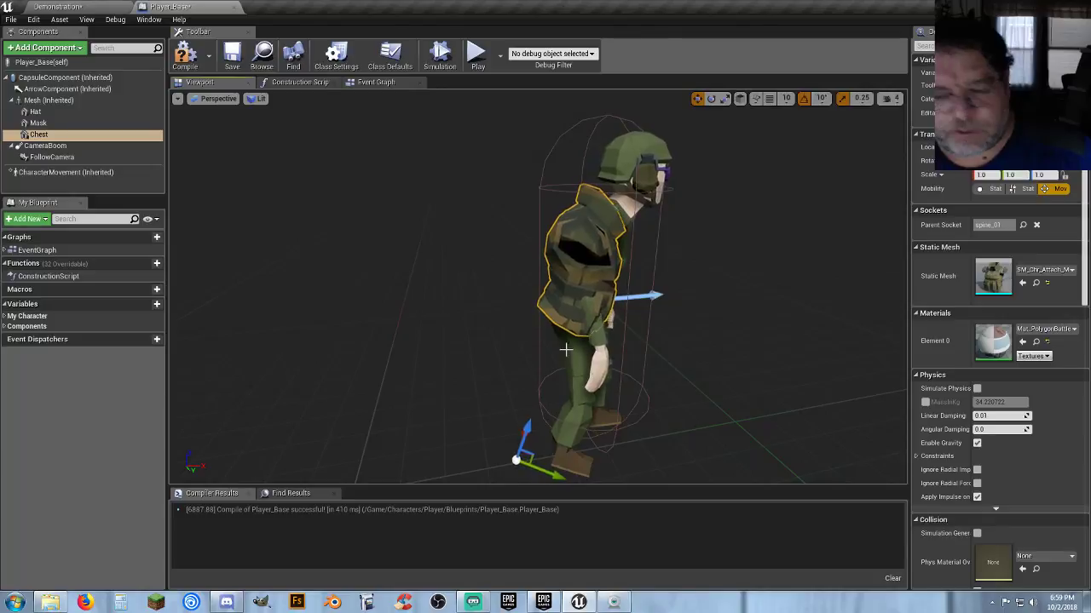
key("ctrl+z")
left_click_drag(628, 348, 505, 396)
left_click(505, 396)
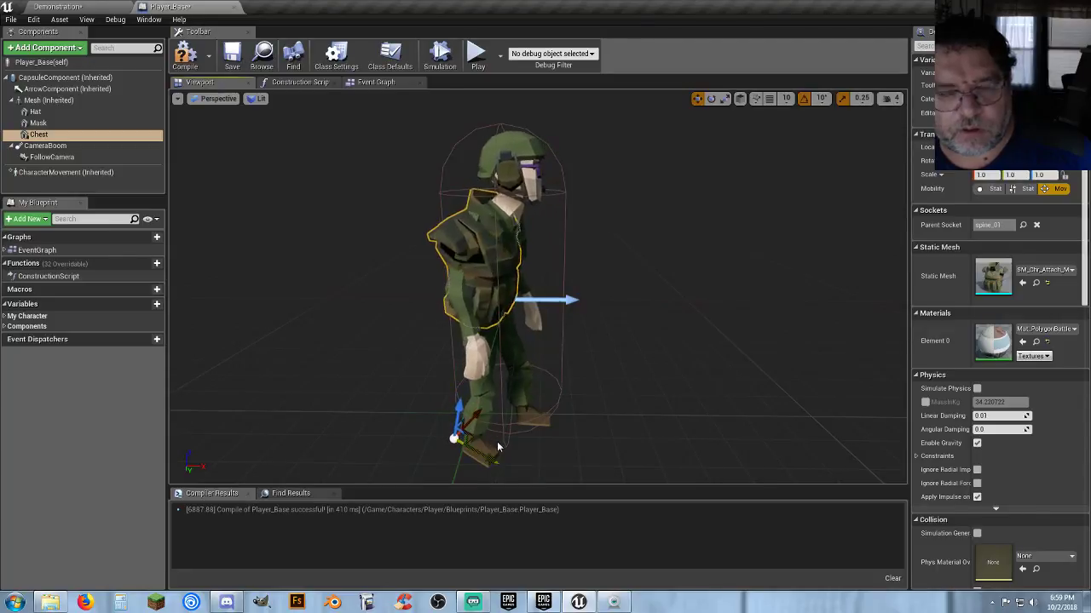
key("ctrl+z")
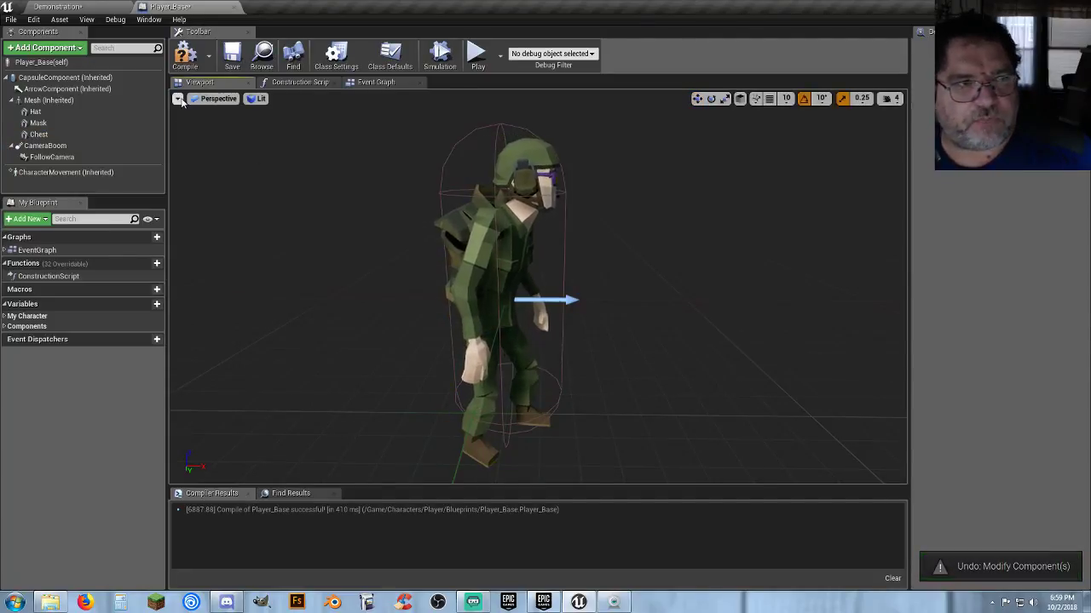
Step: Turn off the viewport's Realtime option and move the Chest armor forward and up to enclose the character's torso
left_click(178, 98)
left_click(180, 134)
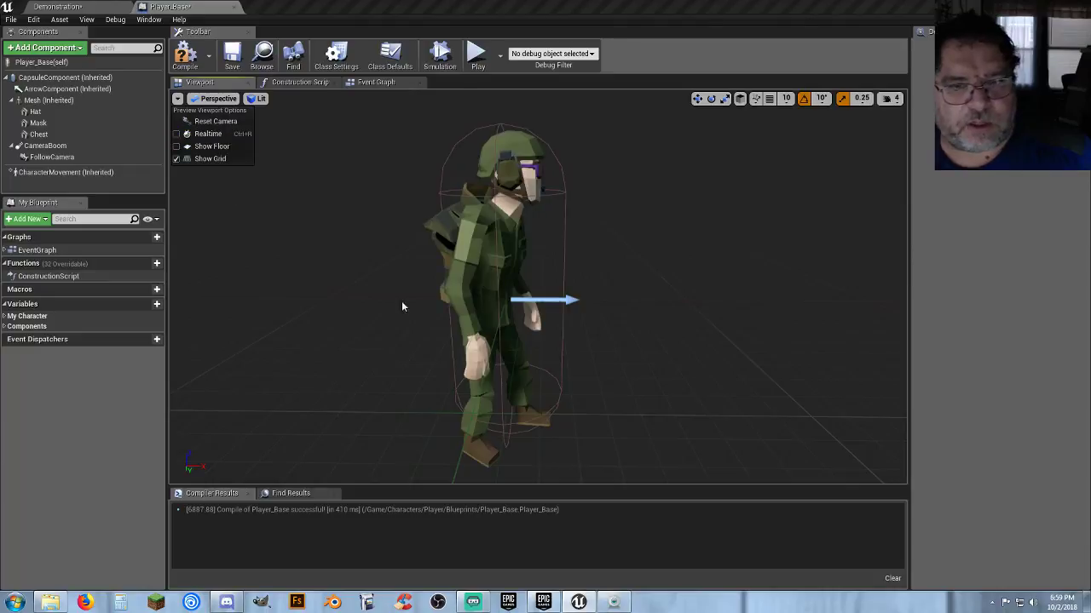
left_click(450, 230)
right_click_drag(450, 230, 454, 339)
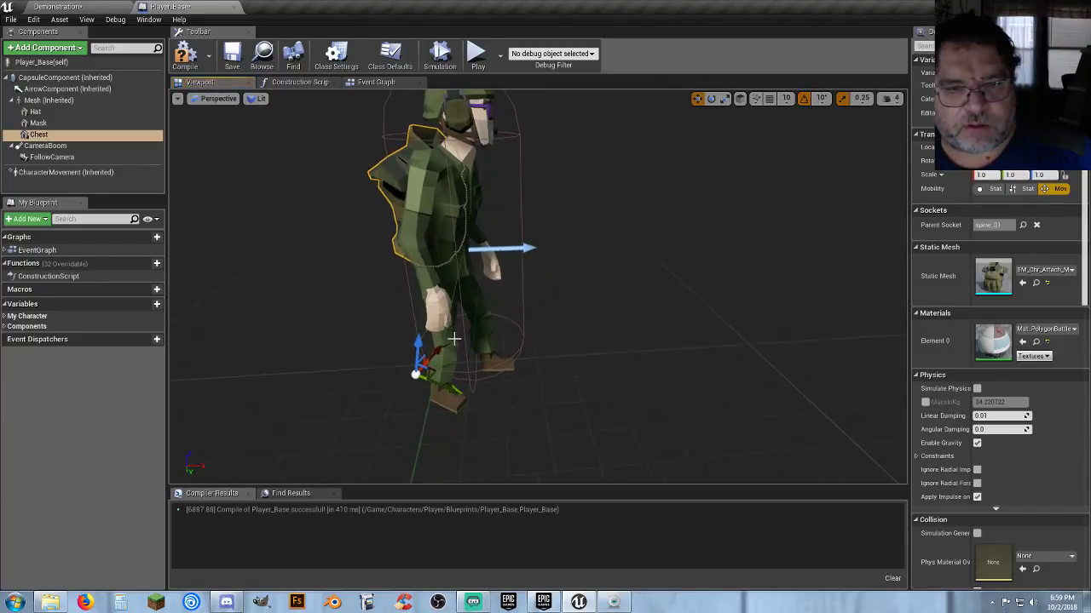
left_click_drag(459, 392, 467, 394)
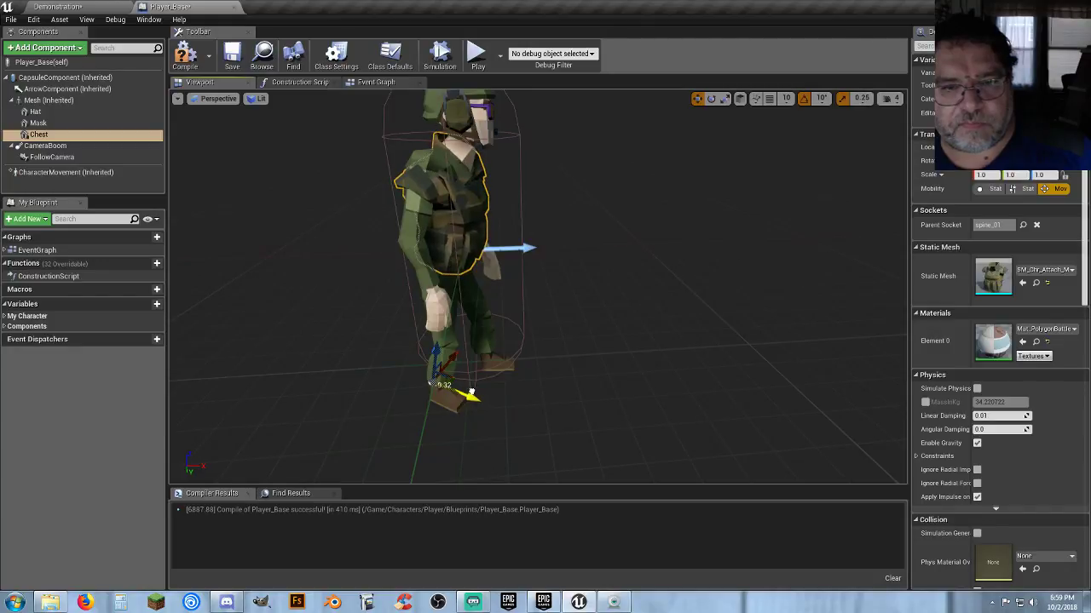
left_click_drag(432, 351, 440, 344)
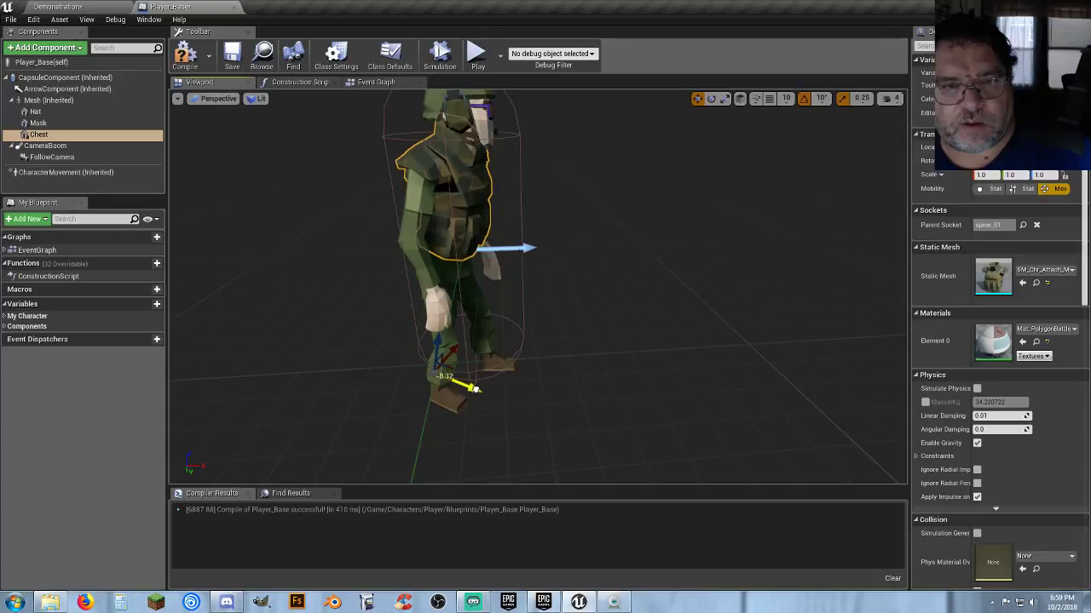
Step: Shift the Chest armor sideways to centre it on the torso, and inspect its fit from the front, back and sides
right_click_drag(512, 366, 511, 400)
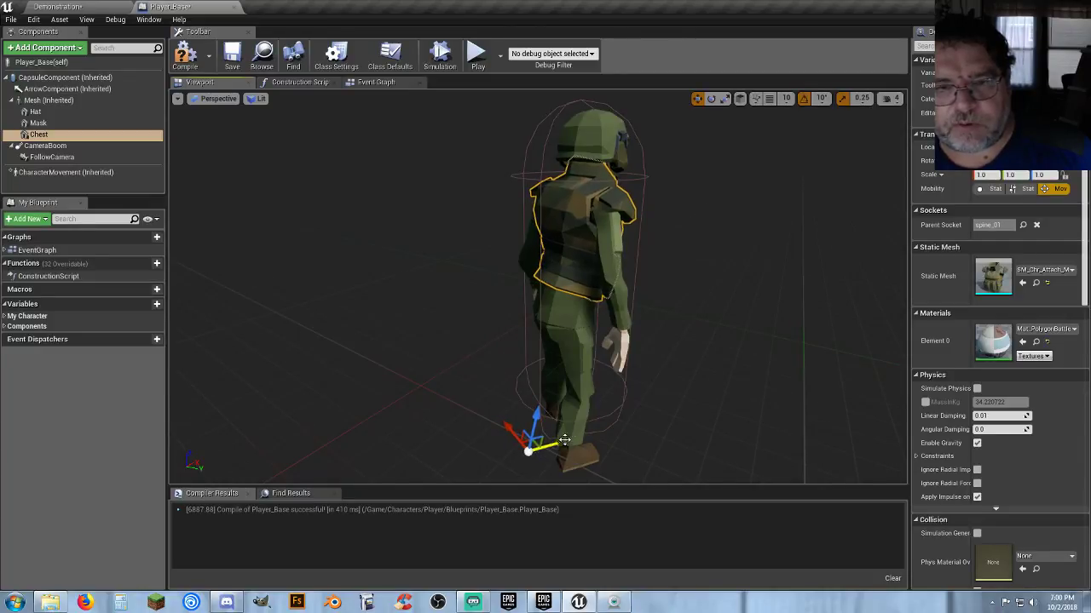
right_click_drag(594, 400, 366, 415)
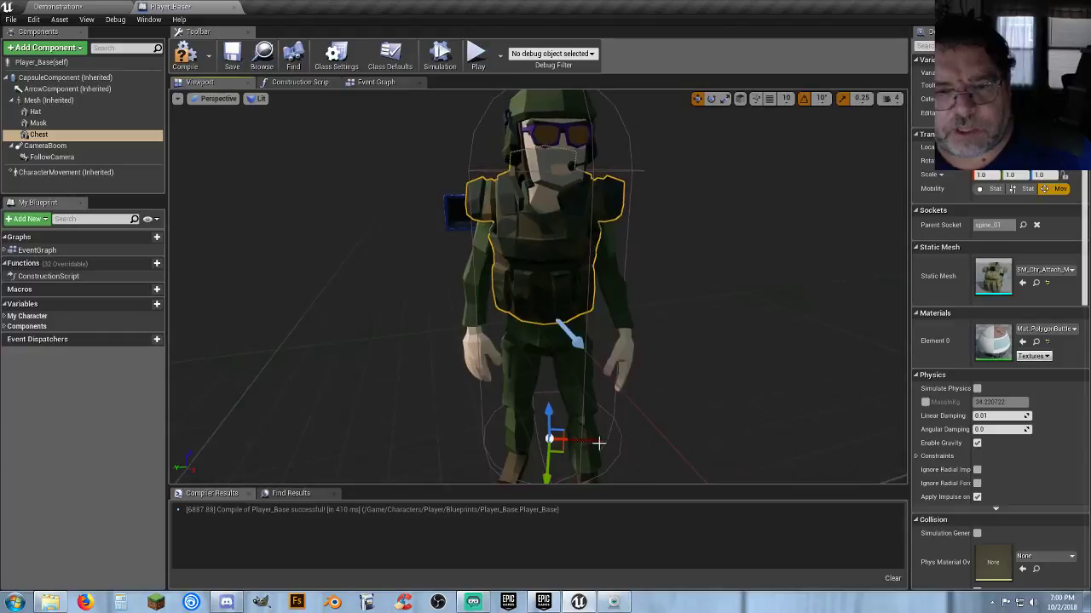
left_click_drag(596, 443, 599, 443)
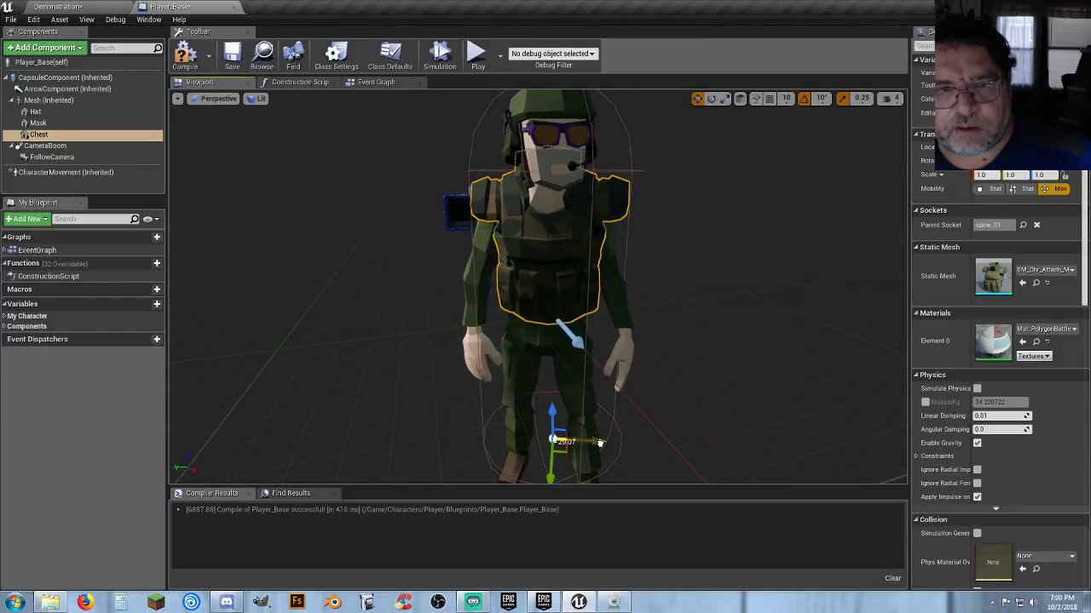
right_click_drag(648, 401, 605, 404)
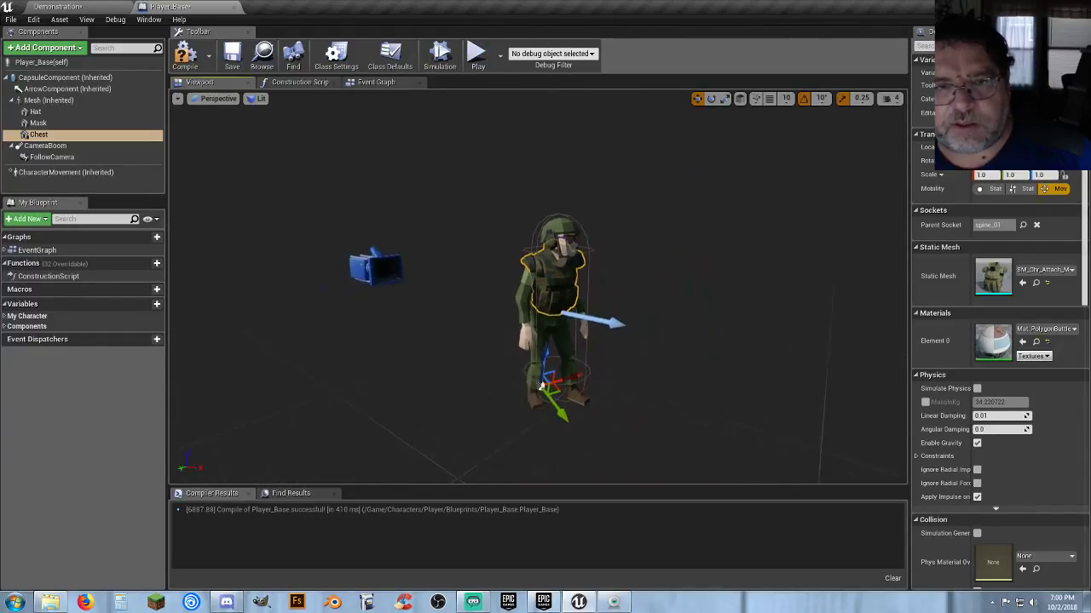
mouse_move(475, 317)
right_mouse_down()
mouse_move(528, 318)
mouse_move(481, 317)
right_mouse_up()
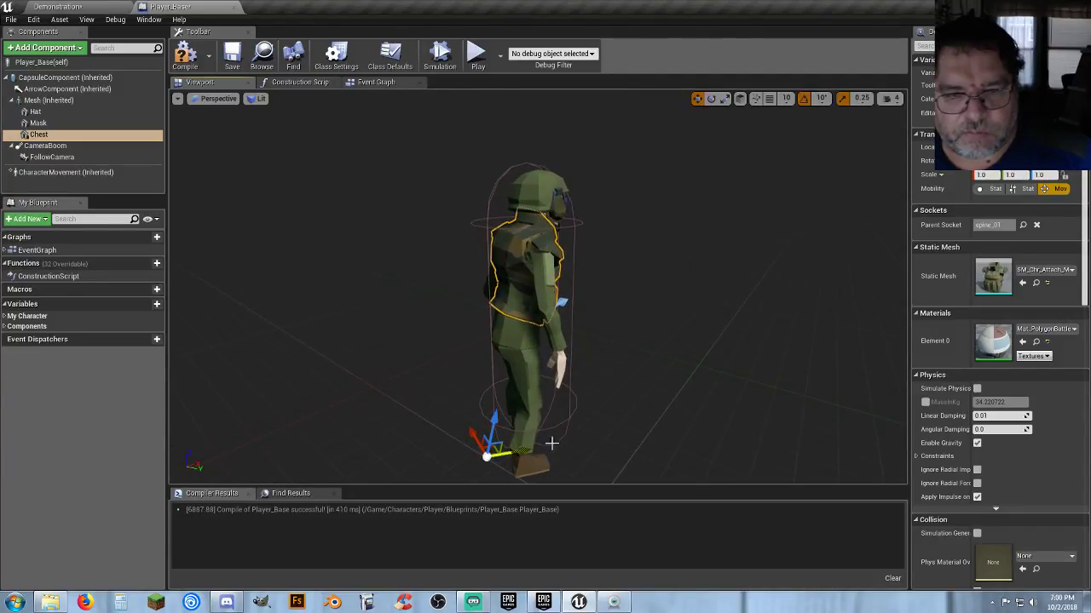
mouse_move(552, 443)
right_mouse_down()
mouse_move(584, 443)
mouse_move(559, 446)
right_mouse_up()
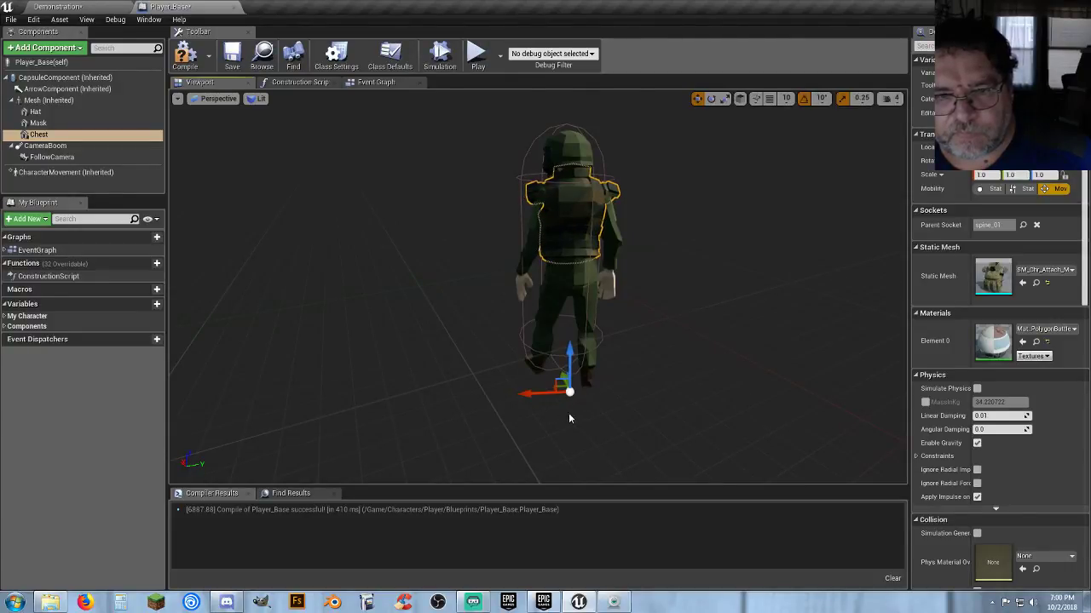
mouse_move(569, 418)
right_mouse_down()
mouse_move(600, 418)
mouse_move(573, 417)
right_mouse_up()
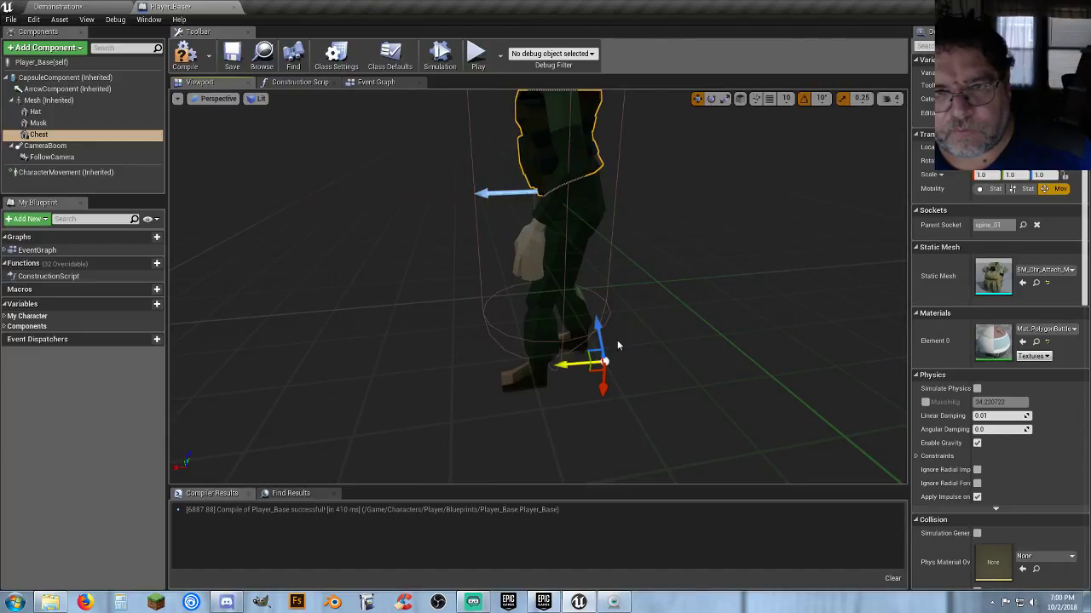
right_click_drag(618, 344, 594, 311)
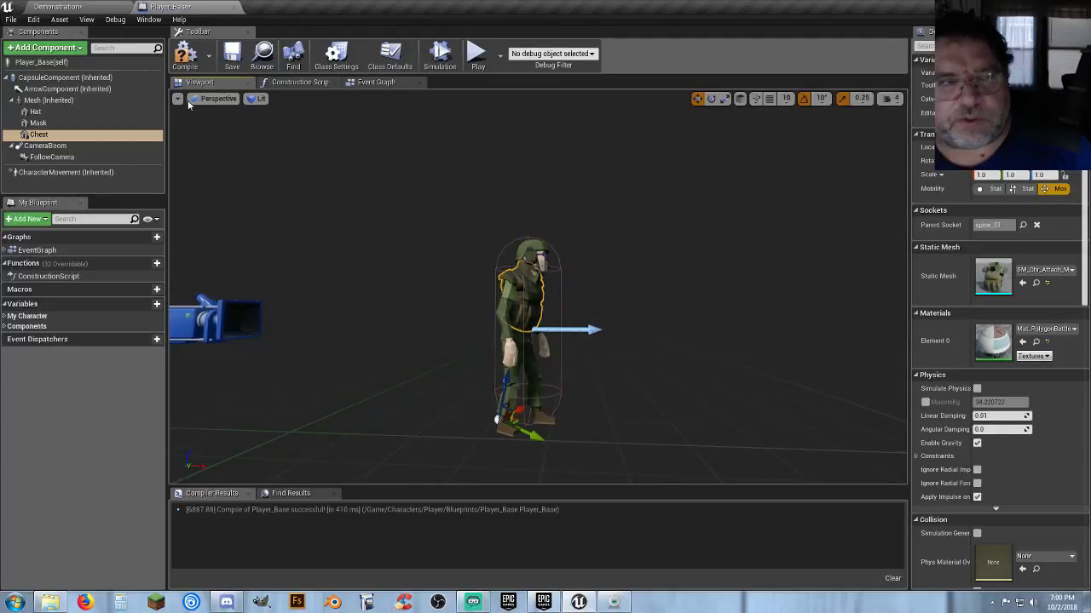
Step: Compile Player_Base and play-test the Demonstration level, jumping and viewing the armored character from several sides
left_click(183, 55)
left_click(58, 6)
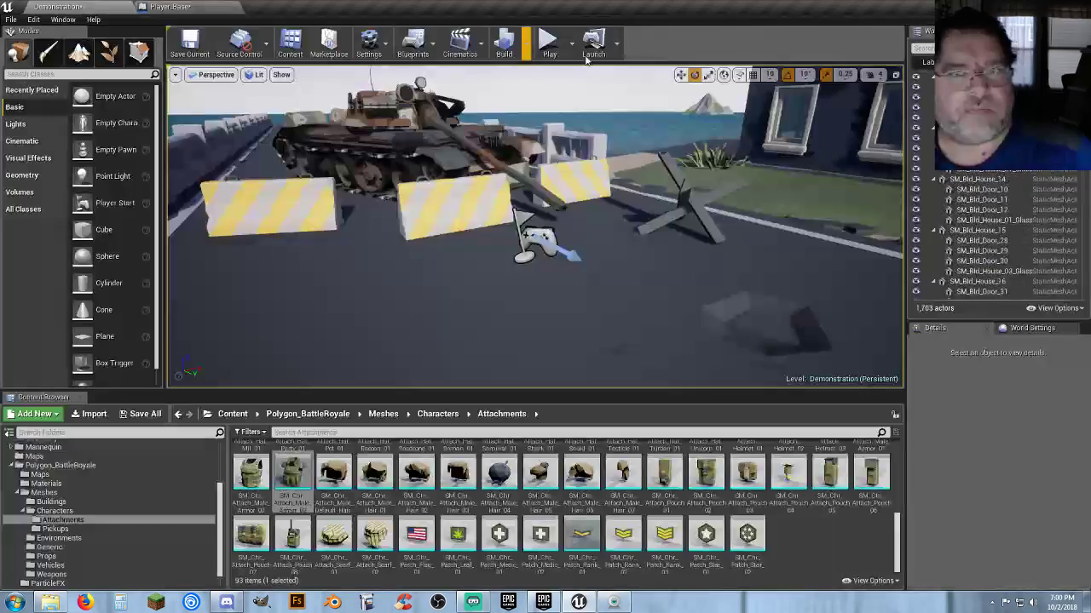
left_click(549, 40)
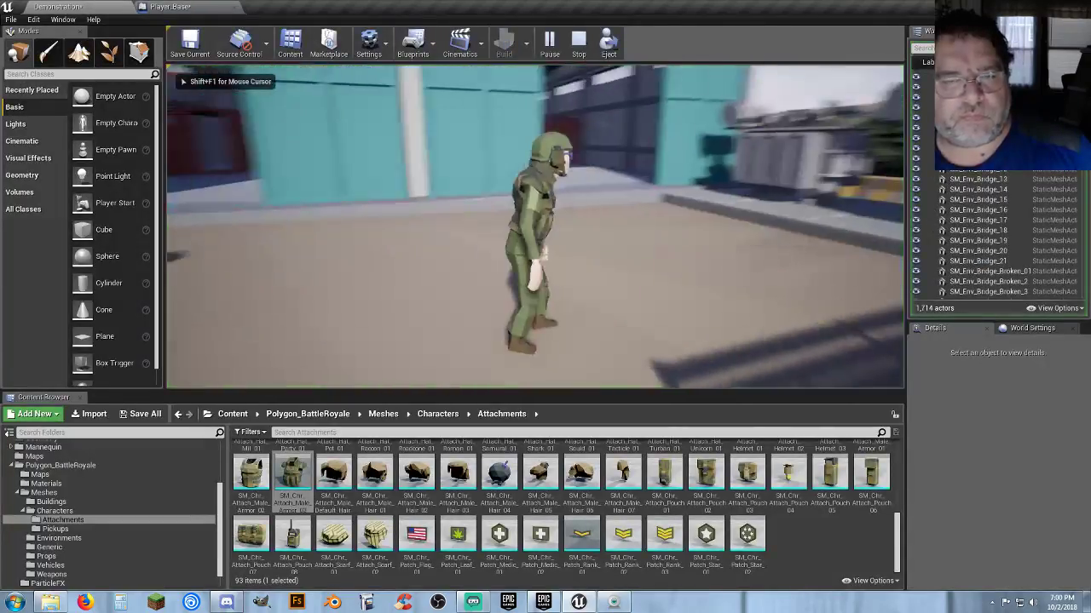
key("space")
key("space")
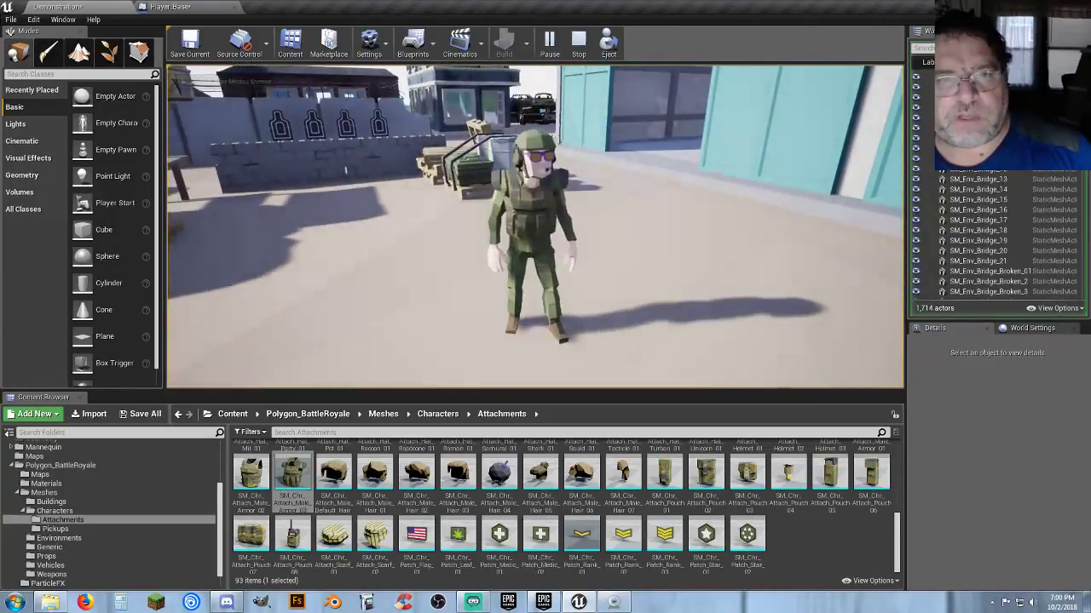
key("space")
key("Escape")
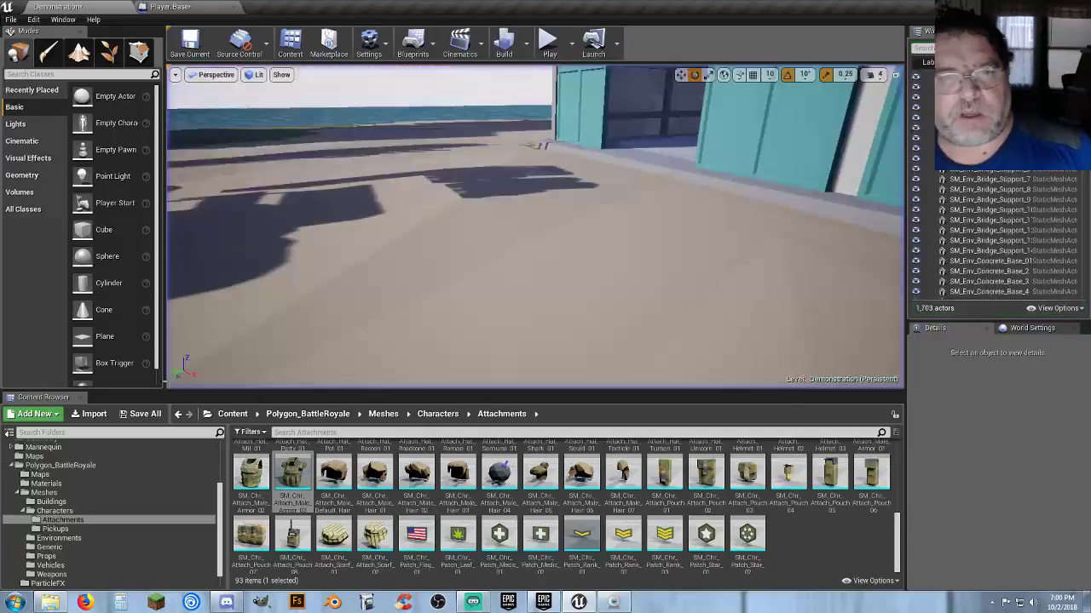
Step: Return to the Player_Base blueprint and delete the Chest component from the character
left_click(164, 8)
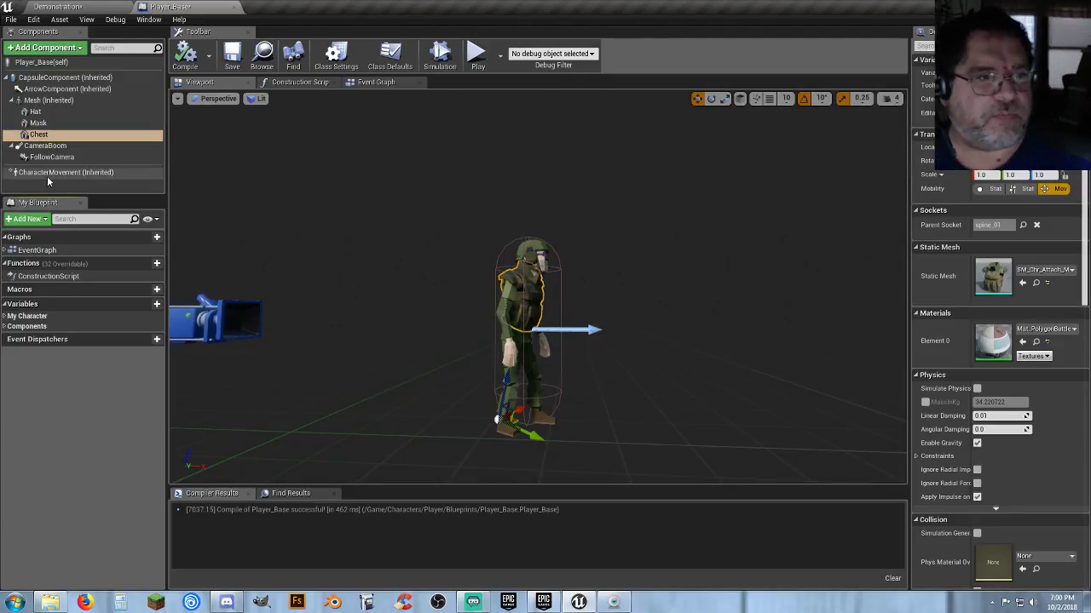
left_click(49, 139)
key("Delete")
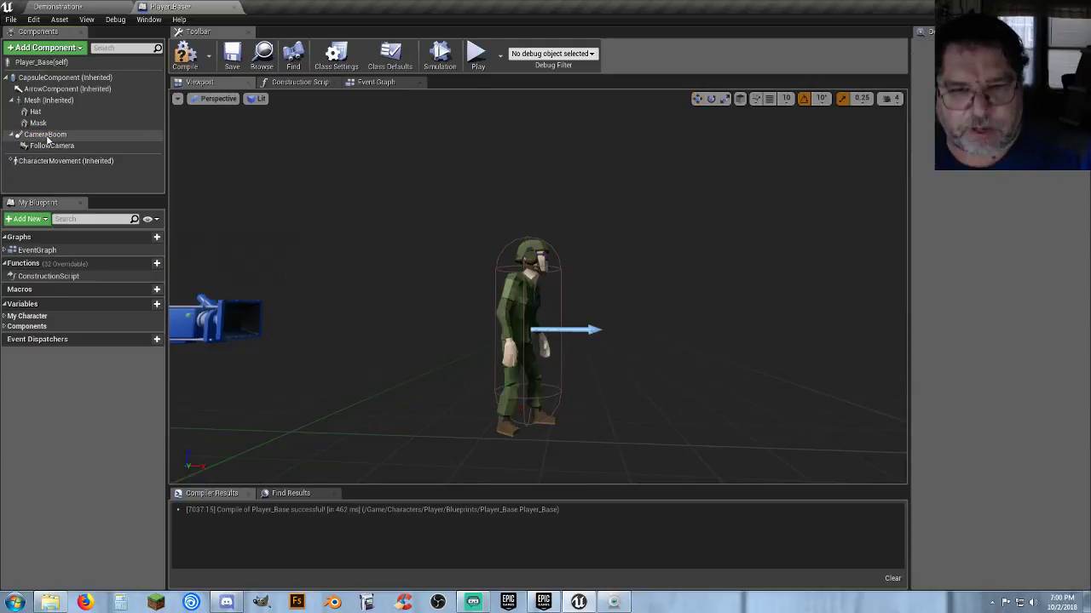
Step: Swap the Hat component's static mesh to SM_Chr_Attach_Hat_Mil_01 and inspect it close up on the head
left_click(58, 113)
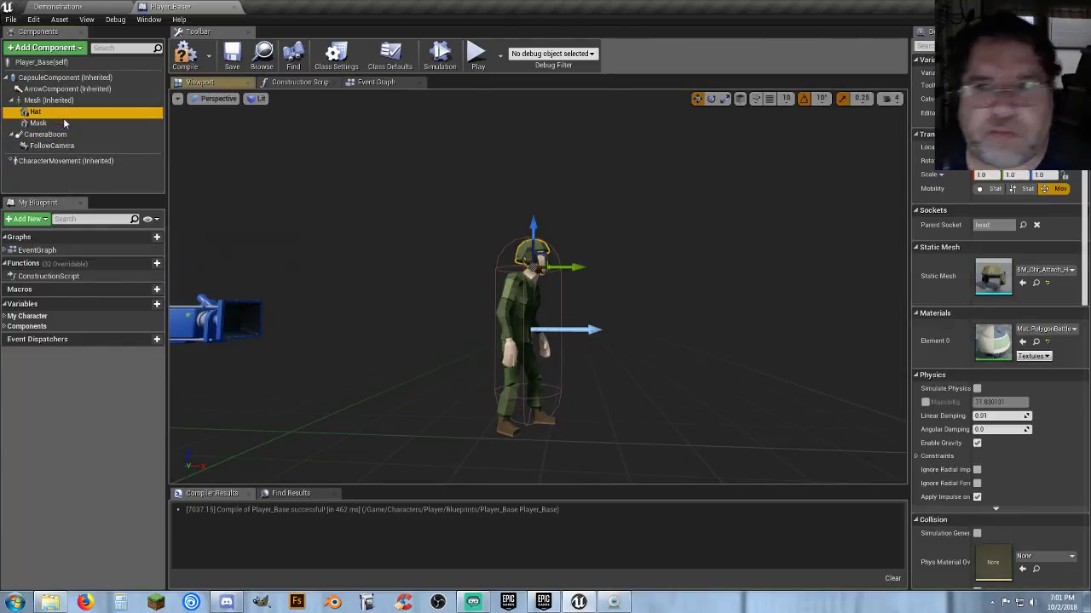
left_click(1071, 270)
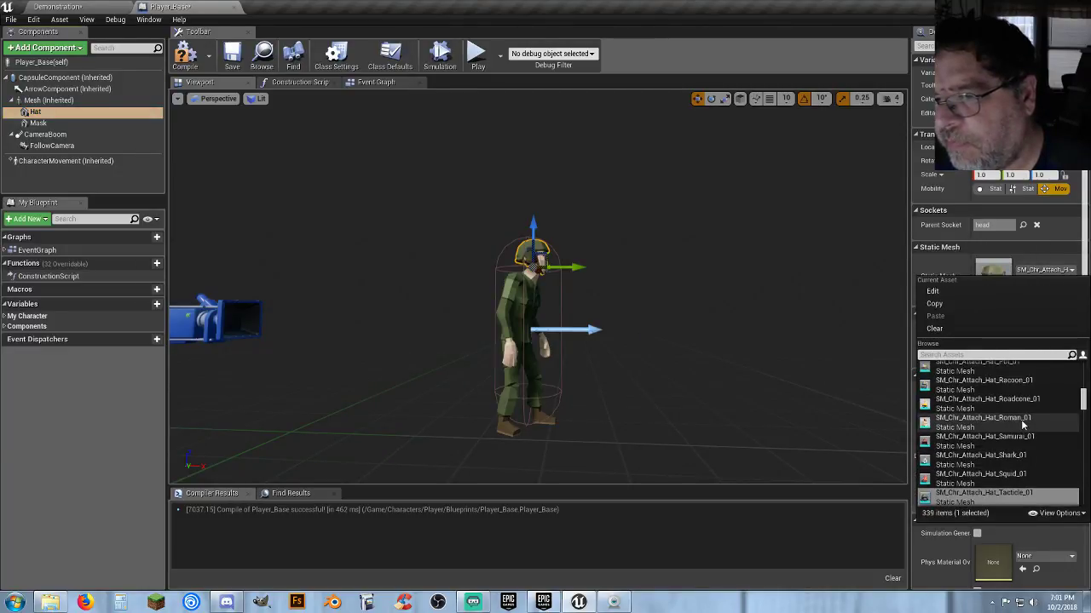
scroll(1022, 423, "up", 3)
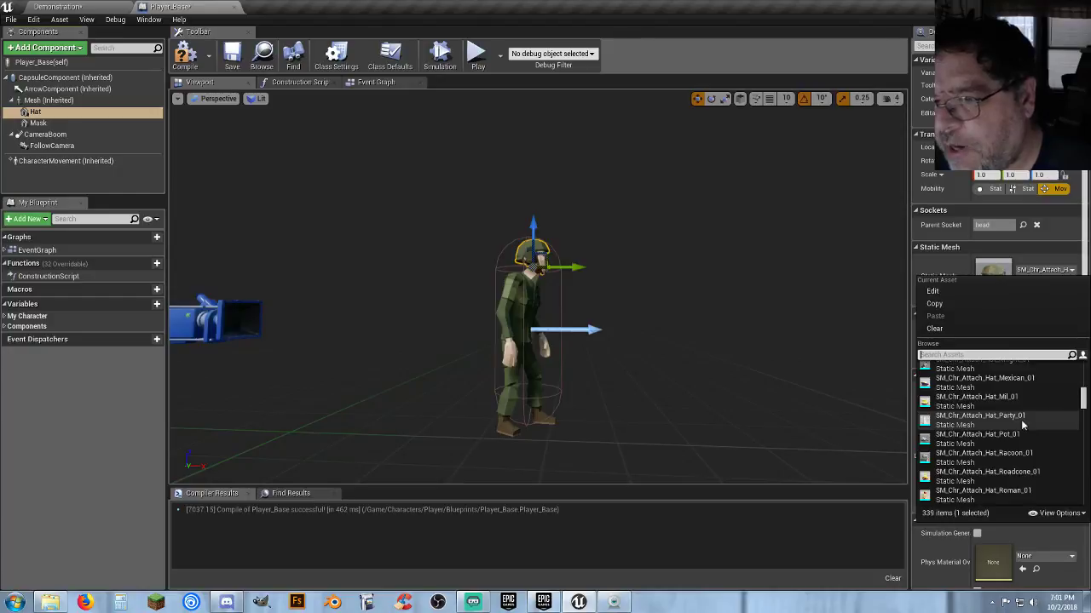
left_click(1016, 406)
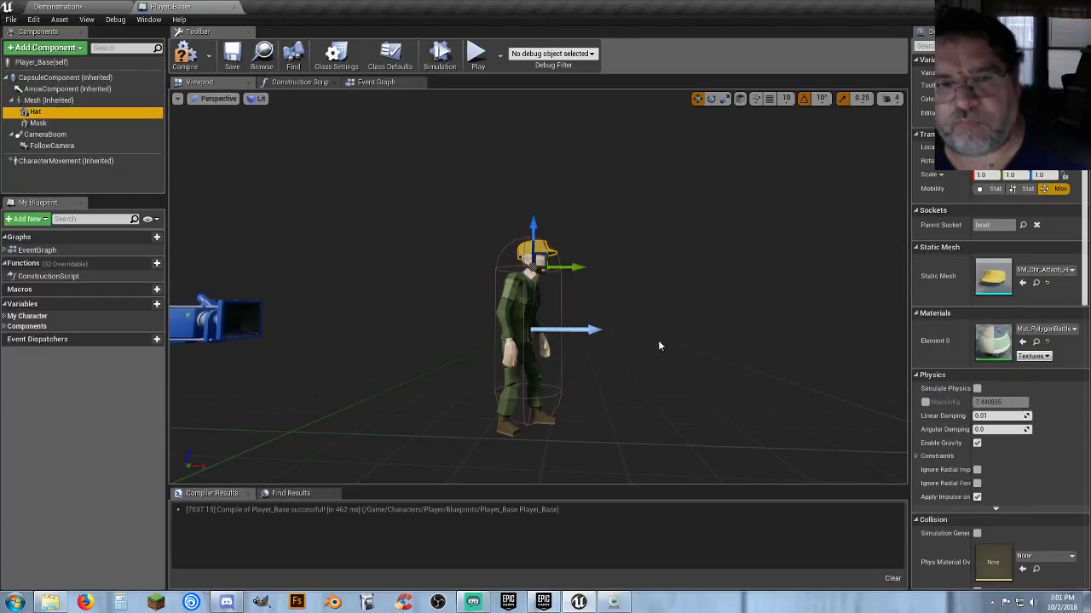
right_click_drag(658, 340, 700, 332)
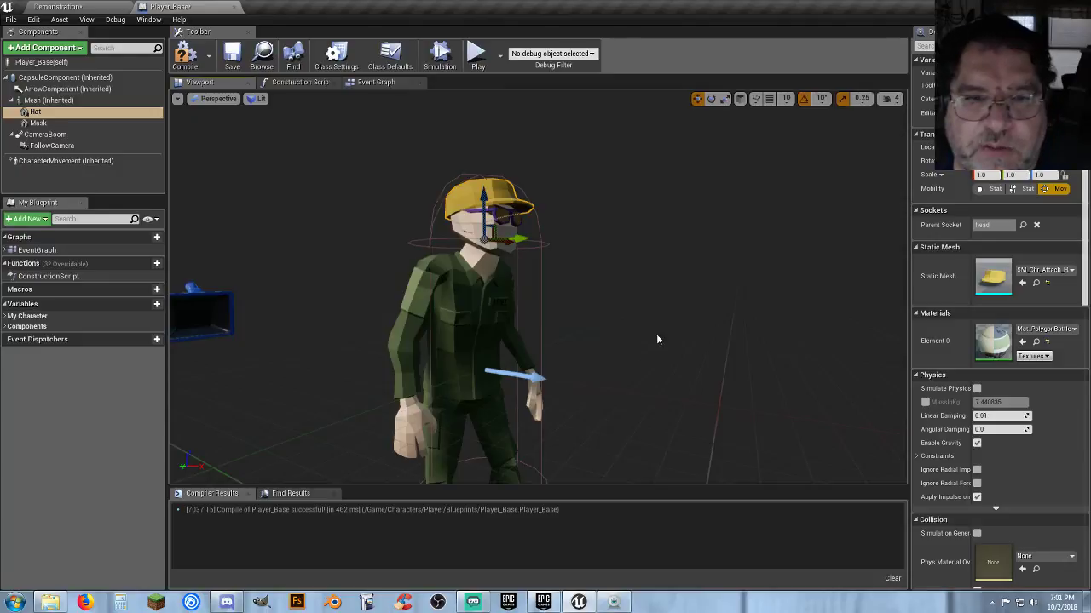
Step: Try the SM_Chr_Attach_Hat_Irish_01, Hat_Fez_01 and Hat_Cupcake_01 meshes in turn on the Hat component
left_click(1044, 270)
left_click(1008, 387)
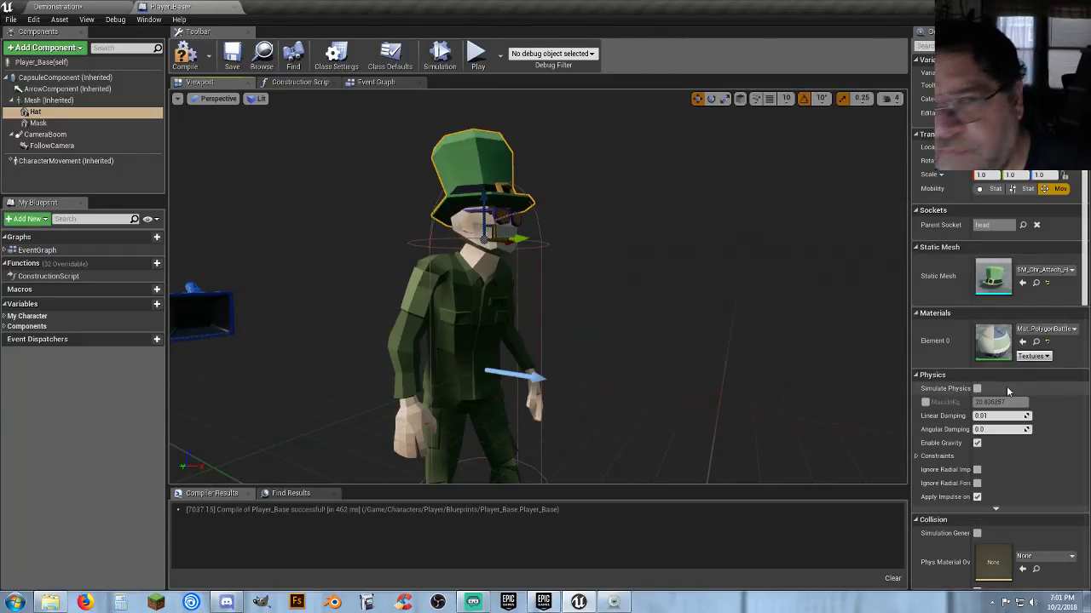
left_click(1053, 271)
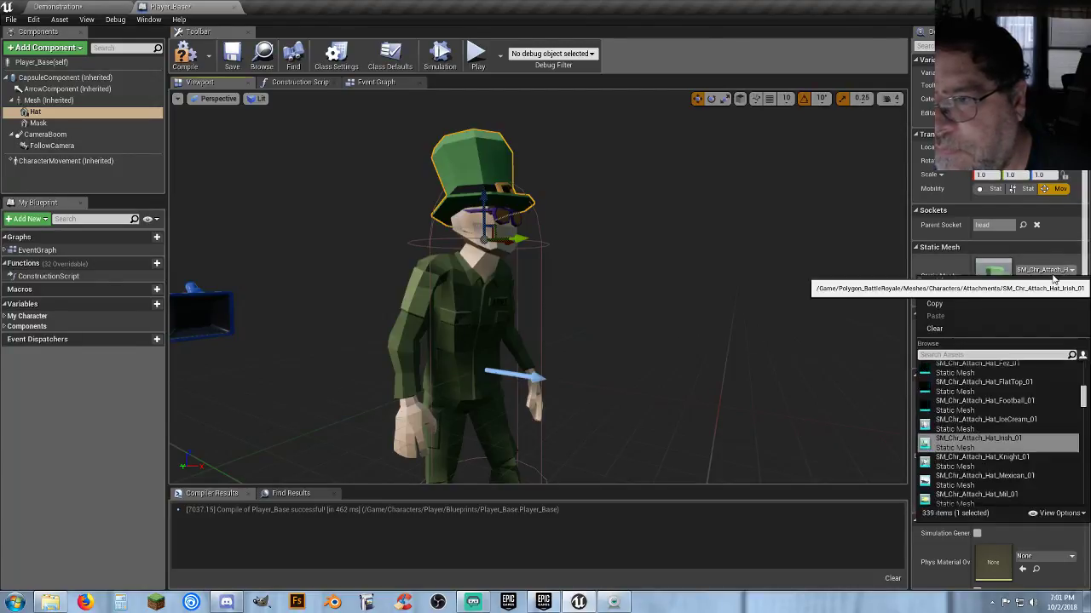
left_click(980, 370)
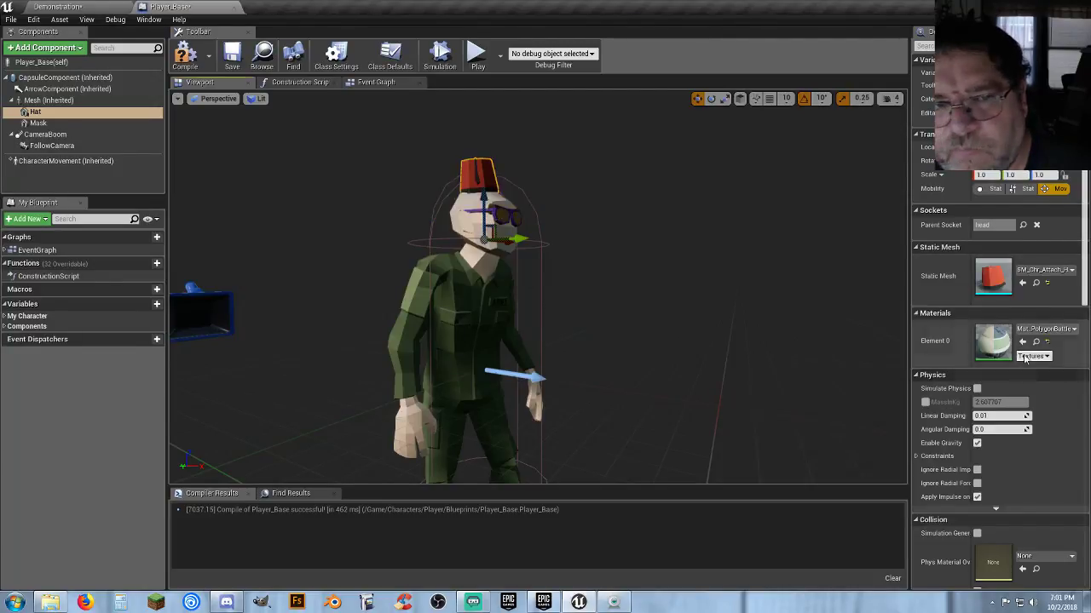
left_click(1048, 271)
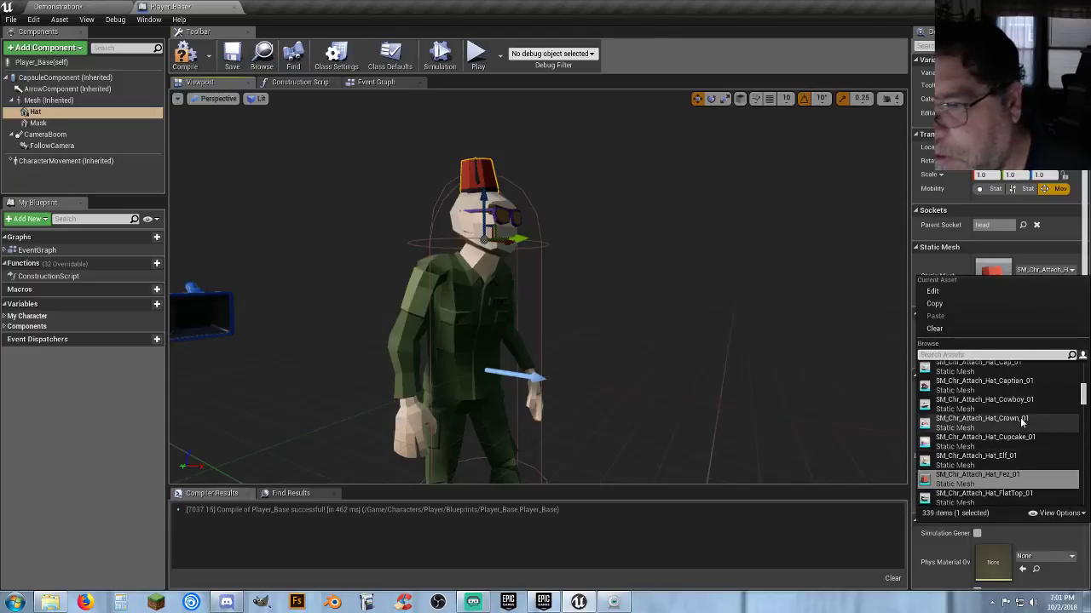
left_click(1010, 439)
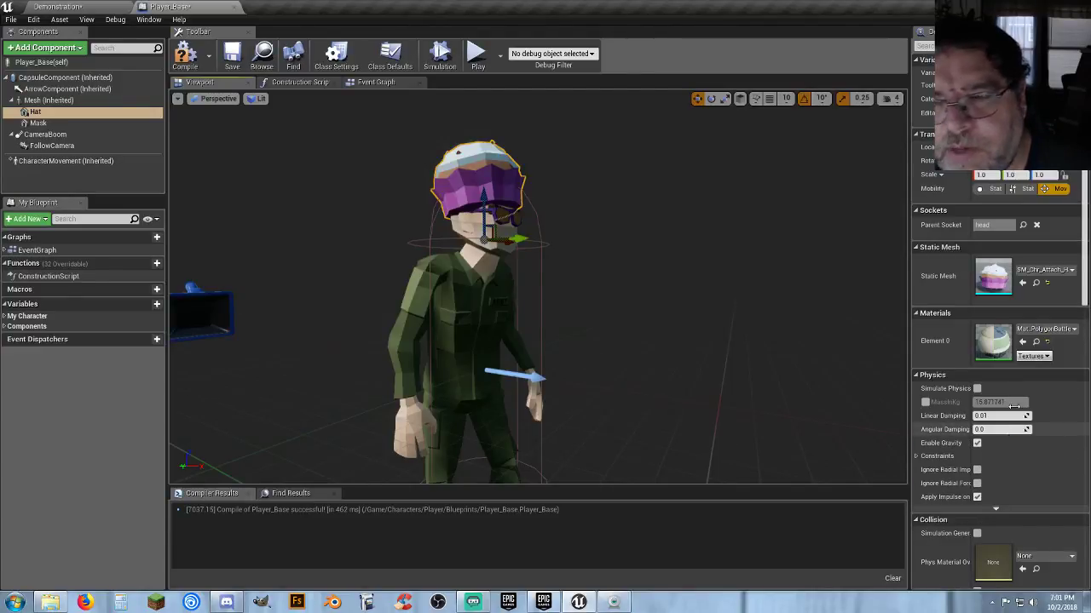
Step: Try the SM_Chr_Attach_Hat_Beer_01, Glasses_01 and Female_Hair_01 meshes in turn on the Hat component
left_click(1046, 269)
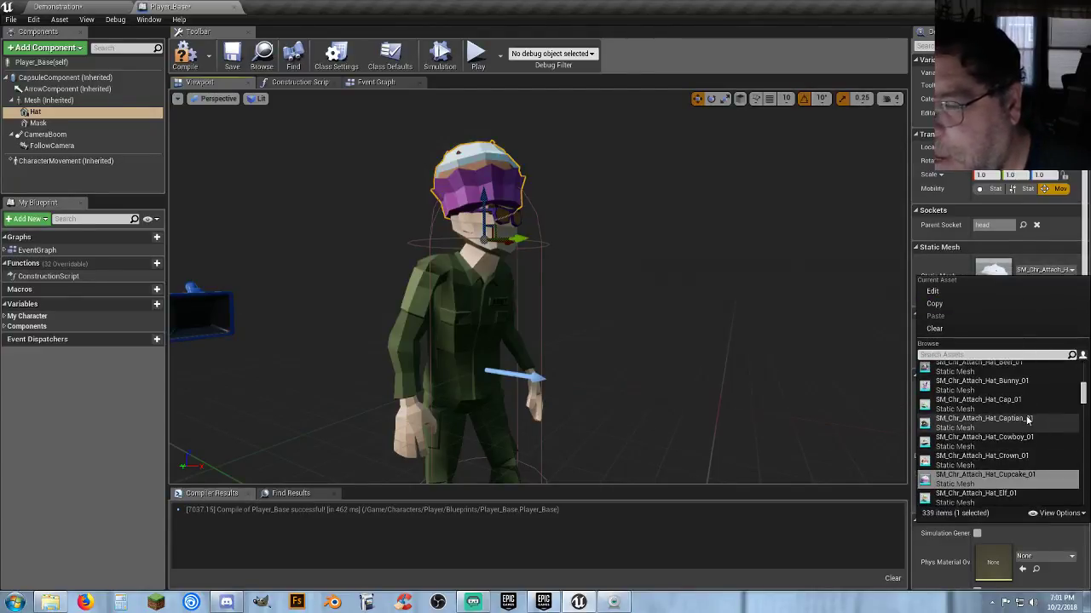
scroll(1028, 419, "up", 2)
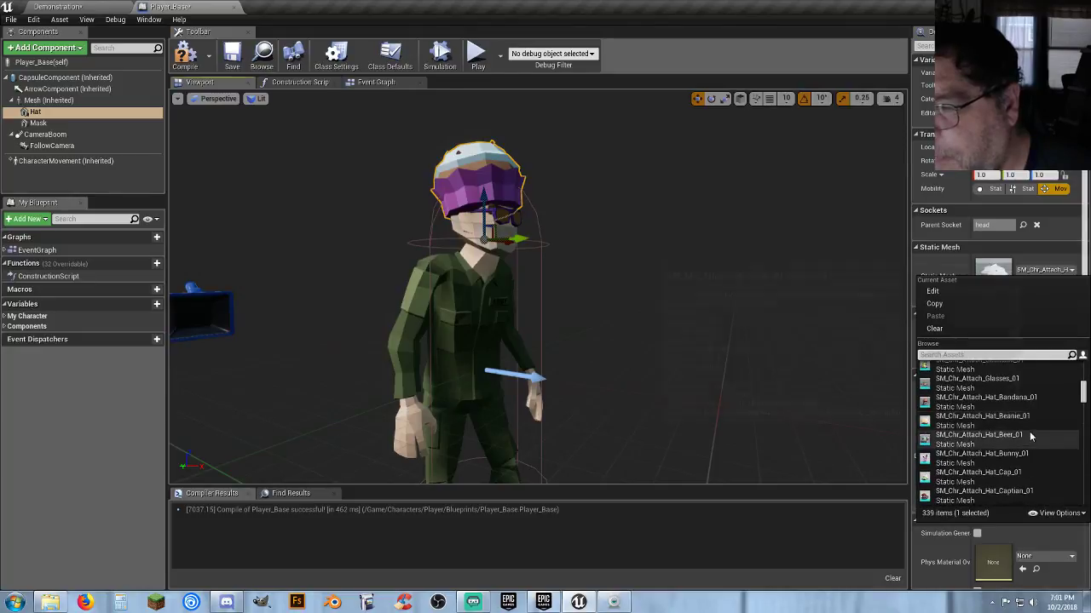
left_click(1028, 433)
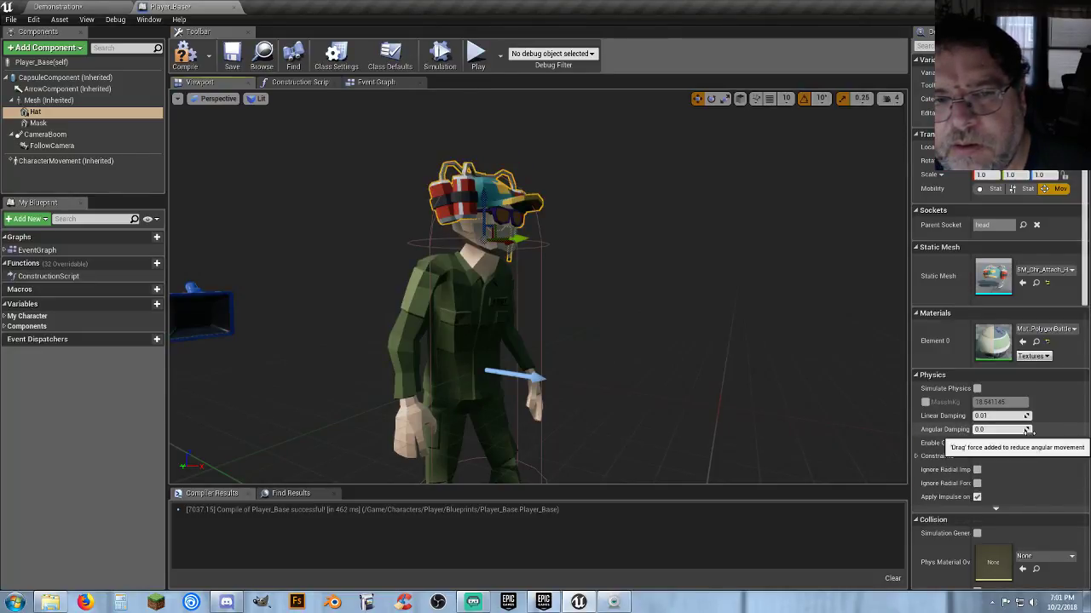
left_click(1047, 269)
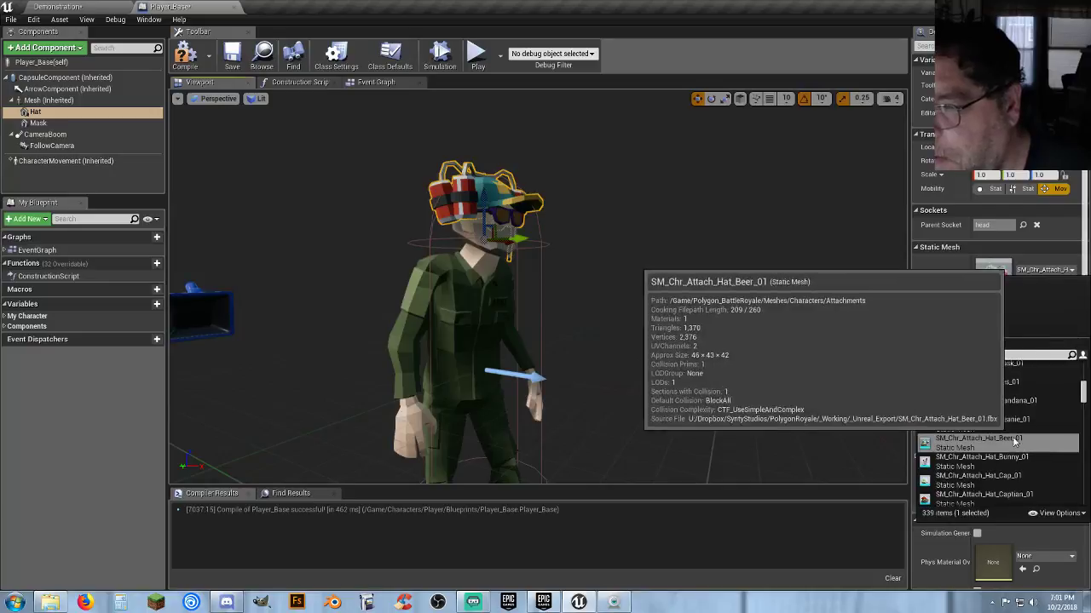
left_click(988, 386)
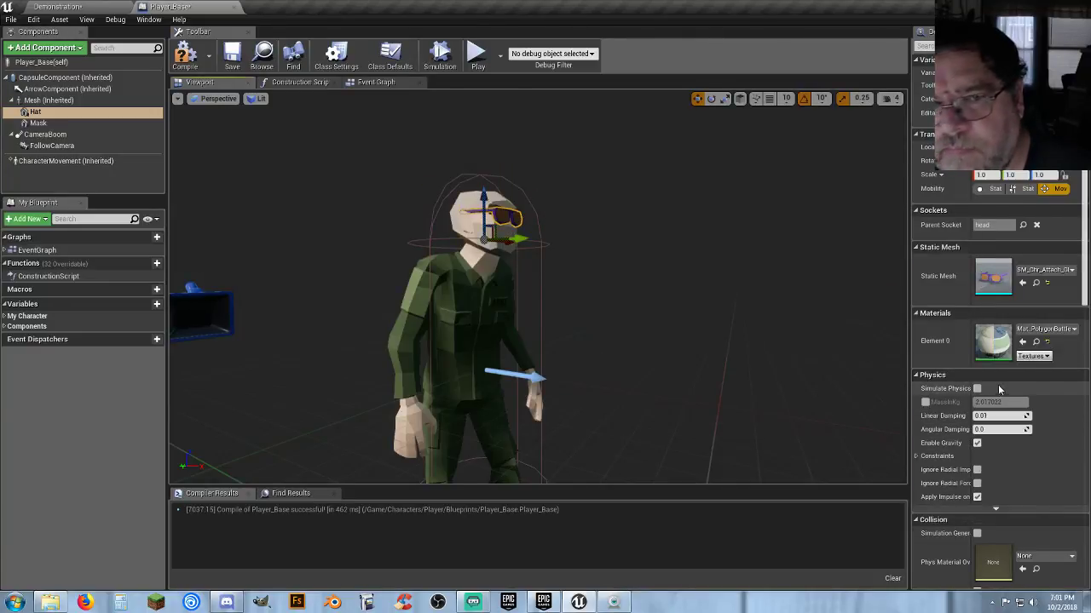
left_click(1046, 269)
left_click(1001, 383)
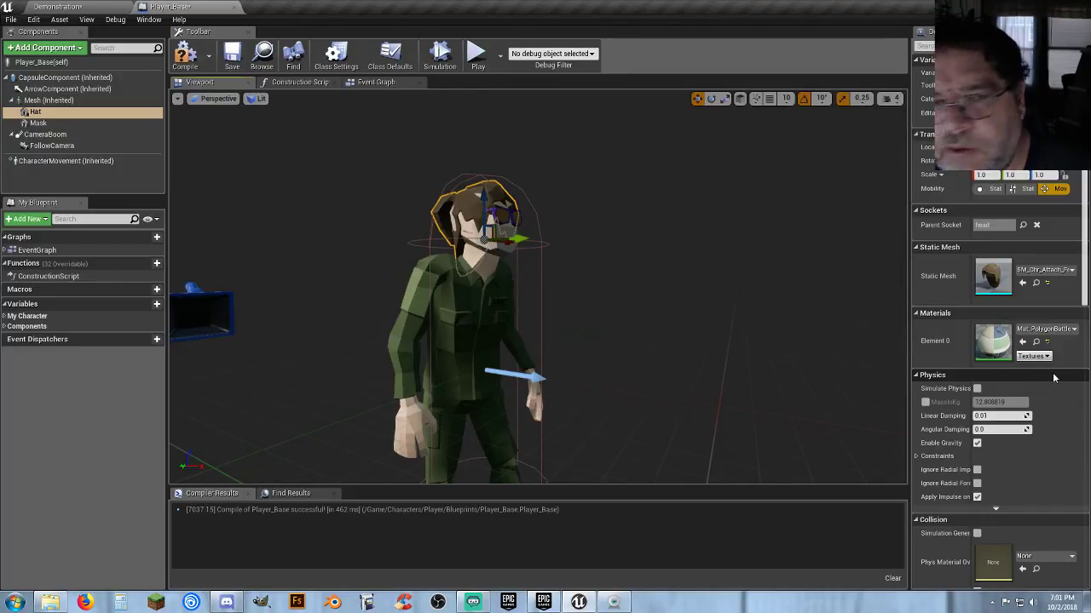
Step: Browse the available attachment meshes and assign SM_Chr_Attach_Helmet_01 to the Hat component
left_click(1057, 270)
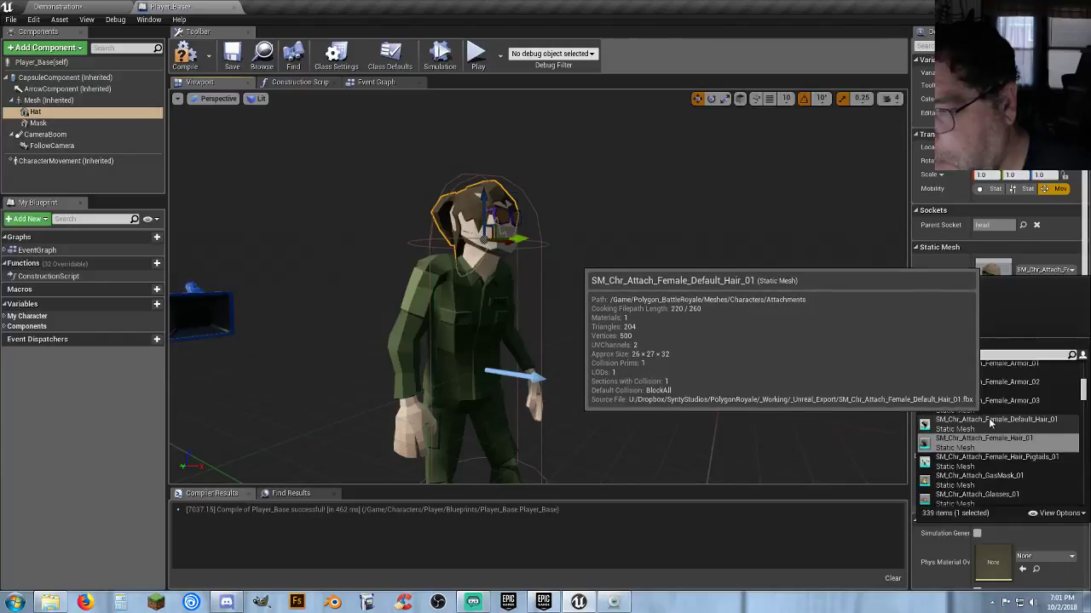
scroll(995, 460, "up", 3)
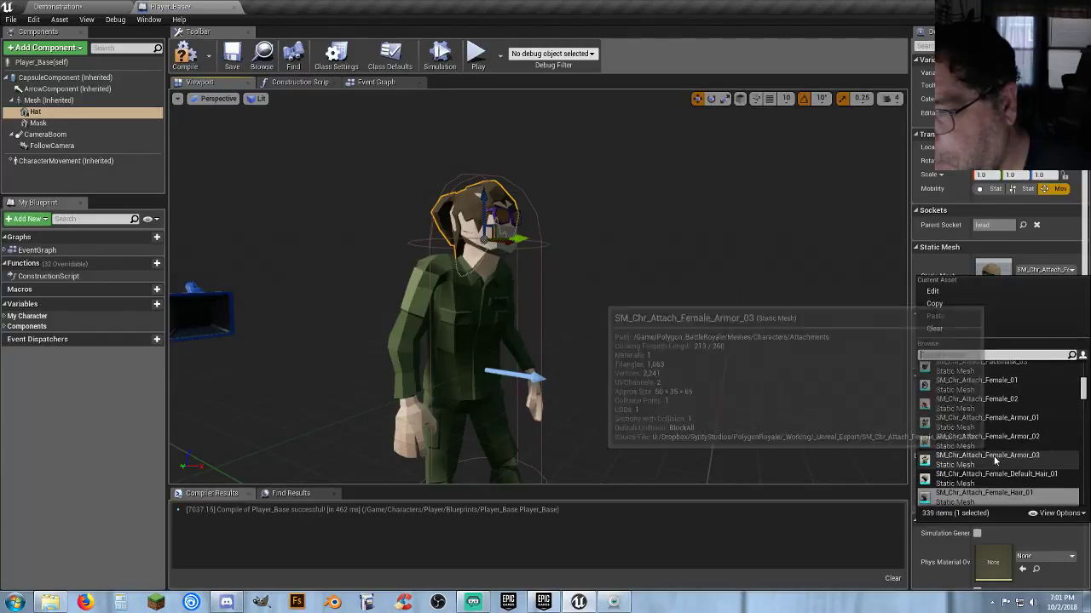
scroll(995, 460, "up", 1)
scroll(994, 460, "down", 4)
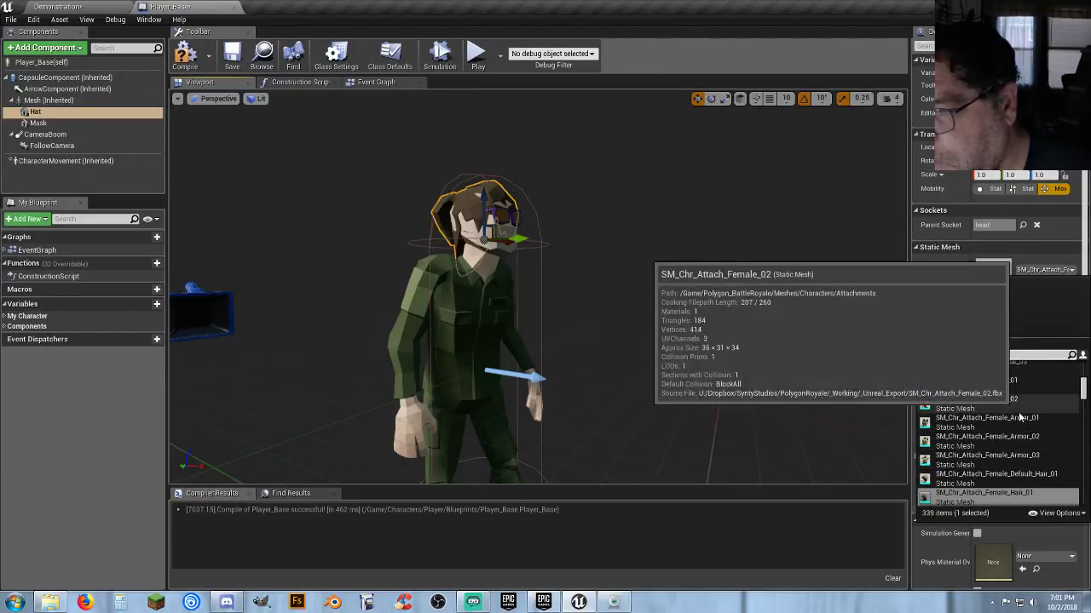
scroll(1016, 419, "down", 10)
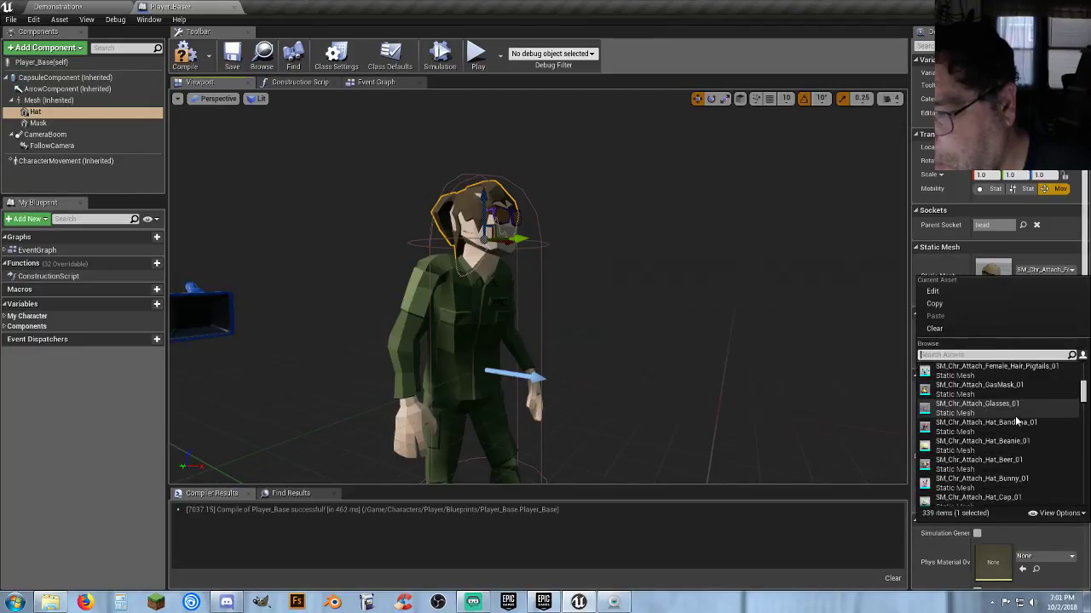
scroll(1015, 419, "down", 8)
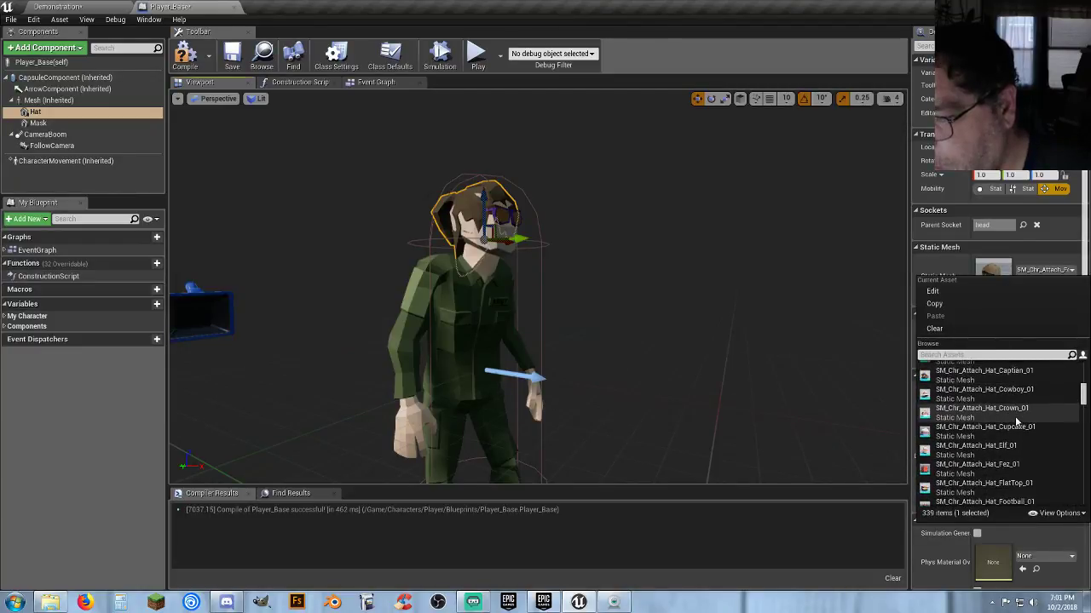
scroll(1014, 423, "down", 6)
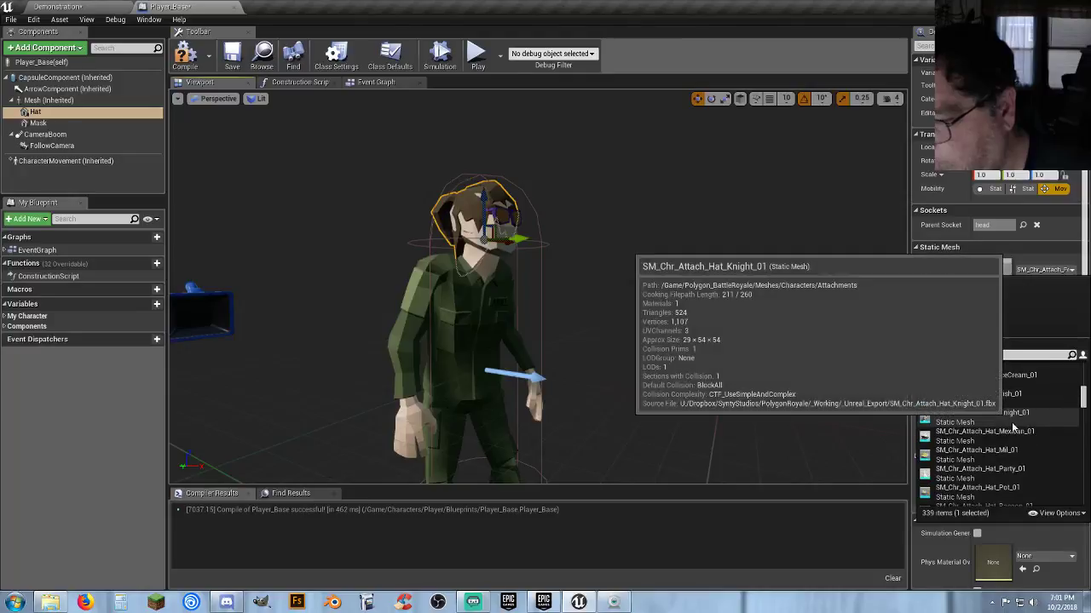
scroll(1014, 429, "down", 5)
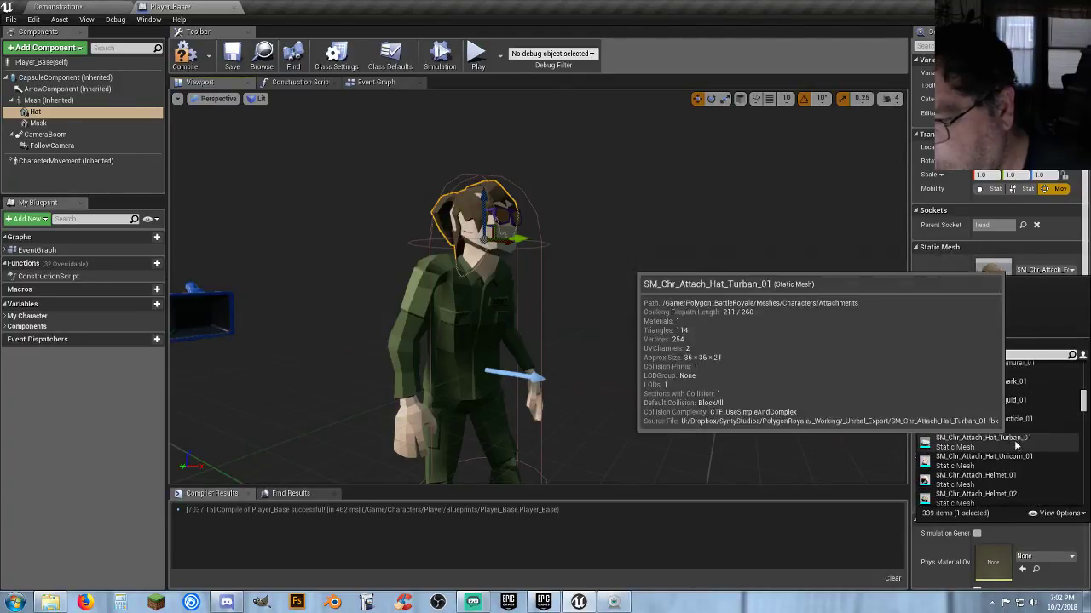
scroll(1012, 439, "down", 2)
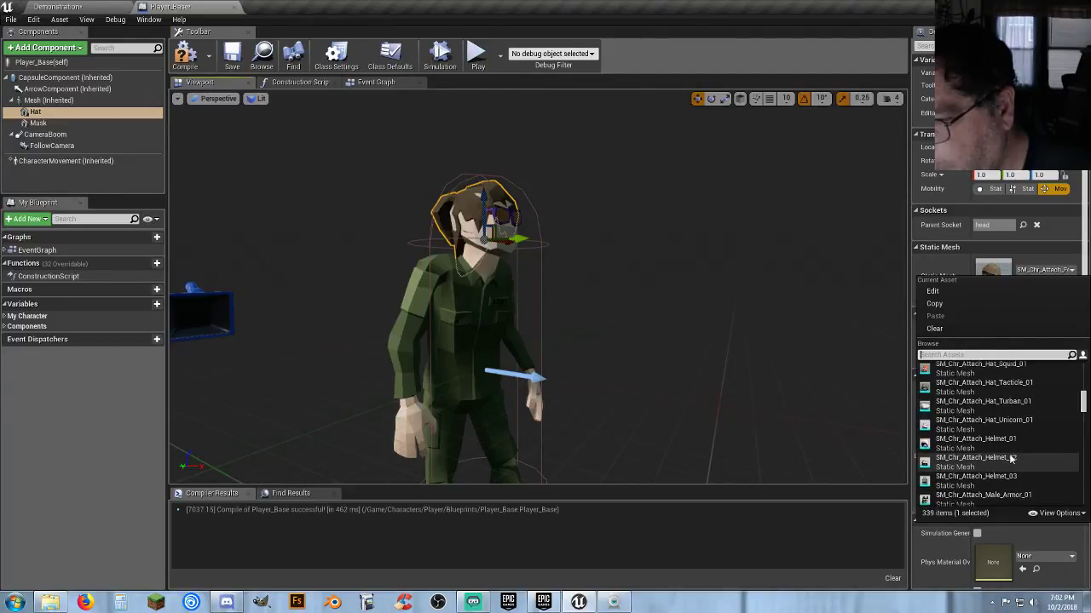
left_click(1010, 459)
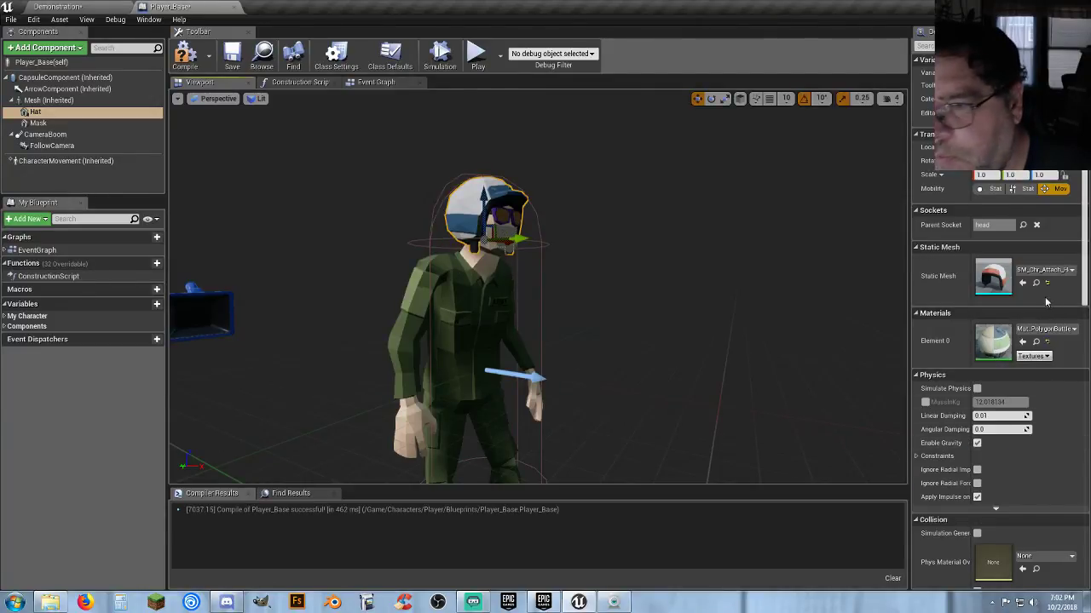
Step: Replace the Hat component's static mesh with a male hair mesh and inspect the full character
left_click(1046, 270)
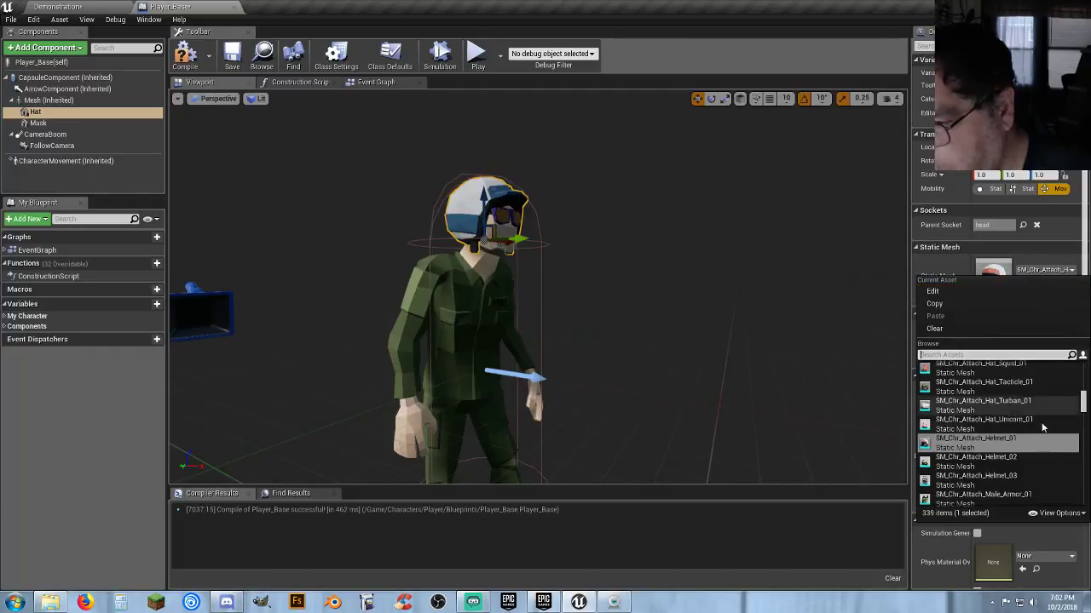
scroll(1035, 443, "down", 5)
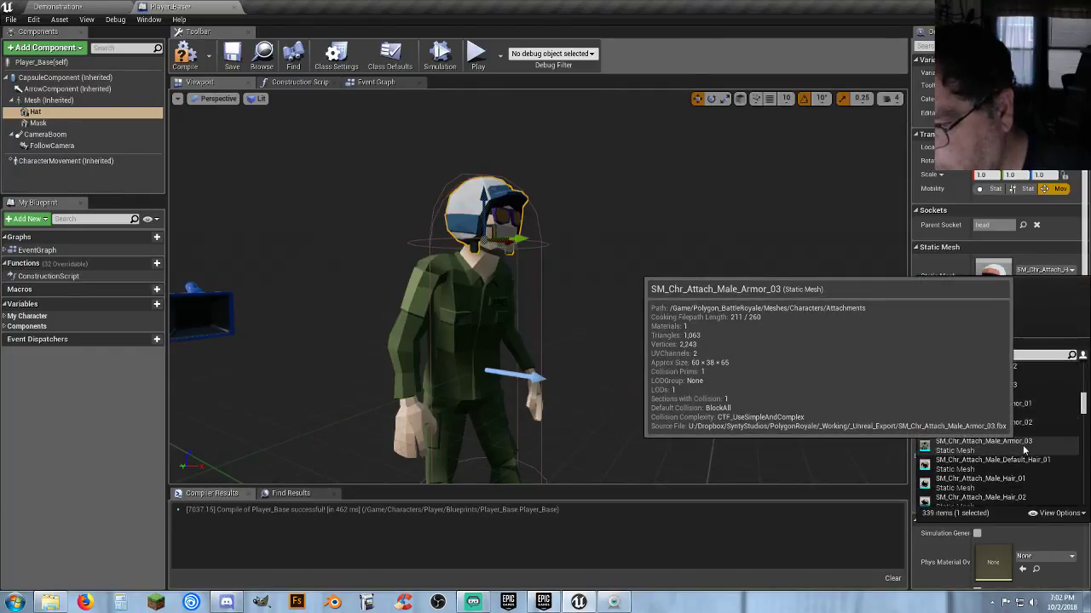
left_click(1015, 476)
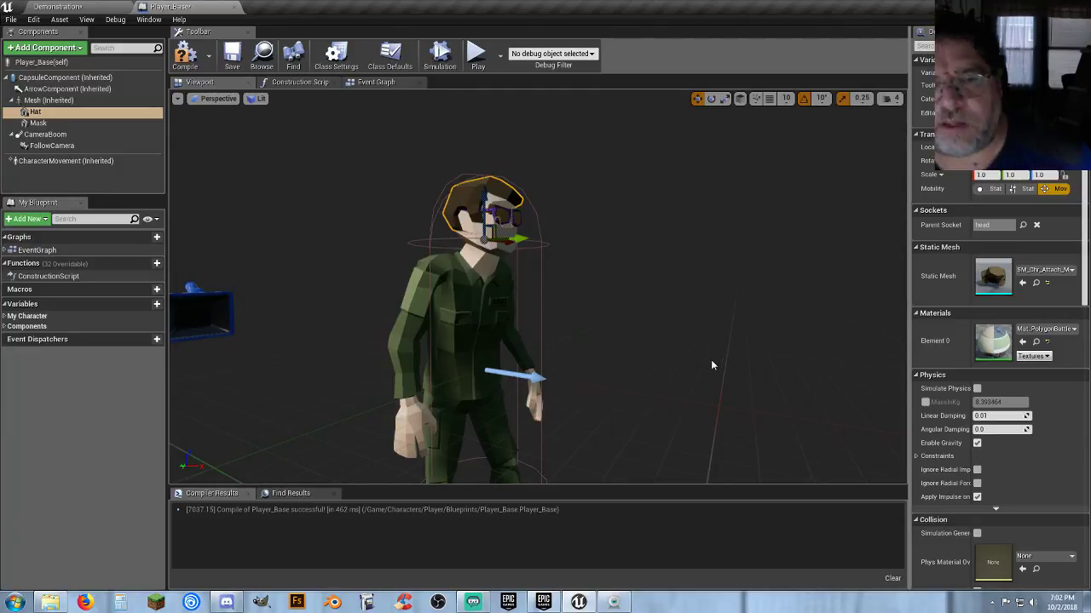
right_click_drag(713, 359, 653, 331)
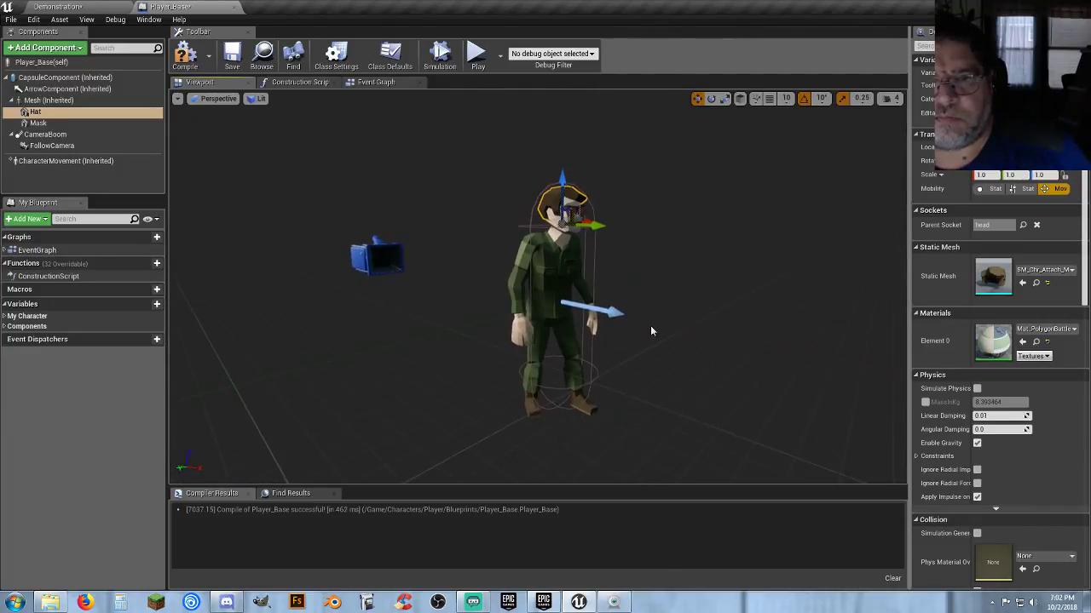
Step: Compile and save the Player_Base blueprint, then save the Demonstration level and all modified materials
left_click(188, 56)
left_click(232, 56)
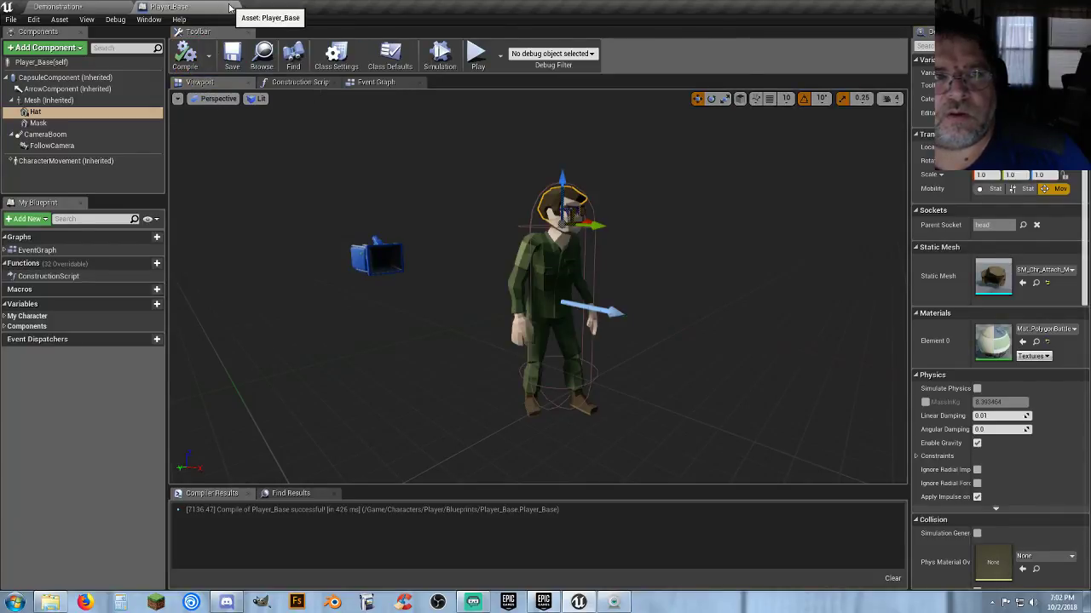
left_click(58, 6)
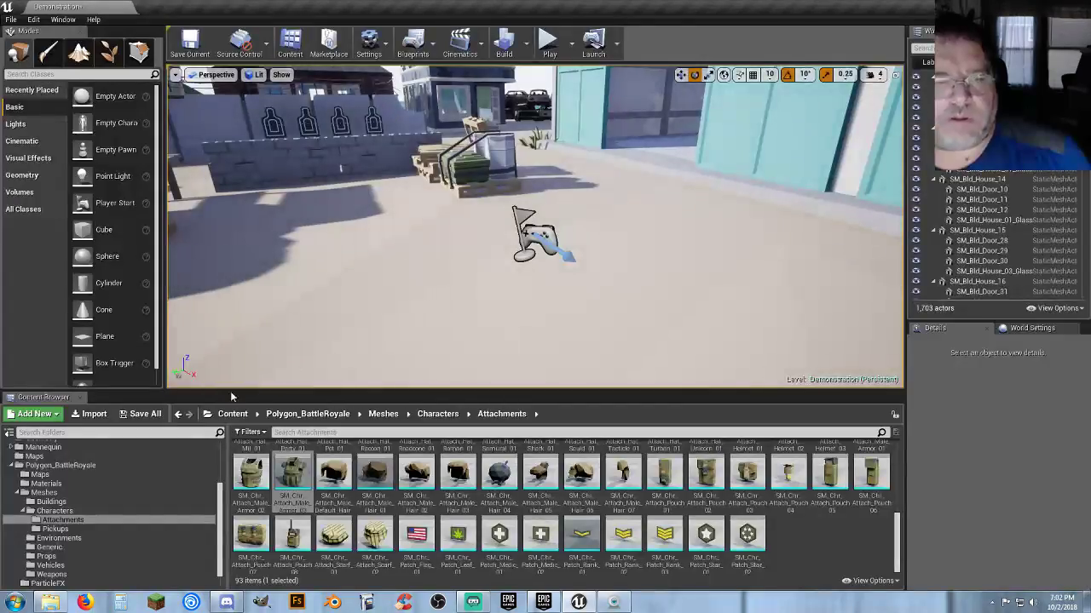
left_click(140, 414)
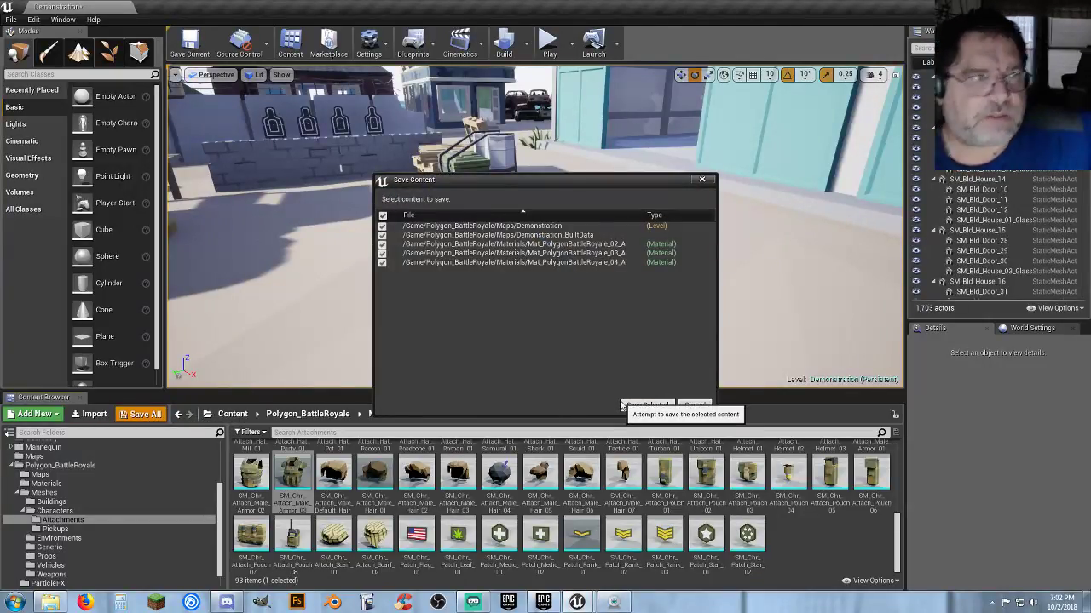
left_click(635, 405)
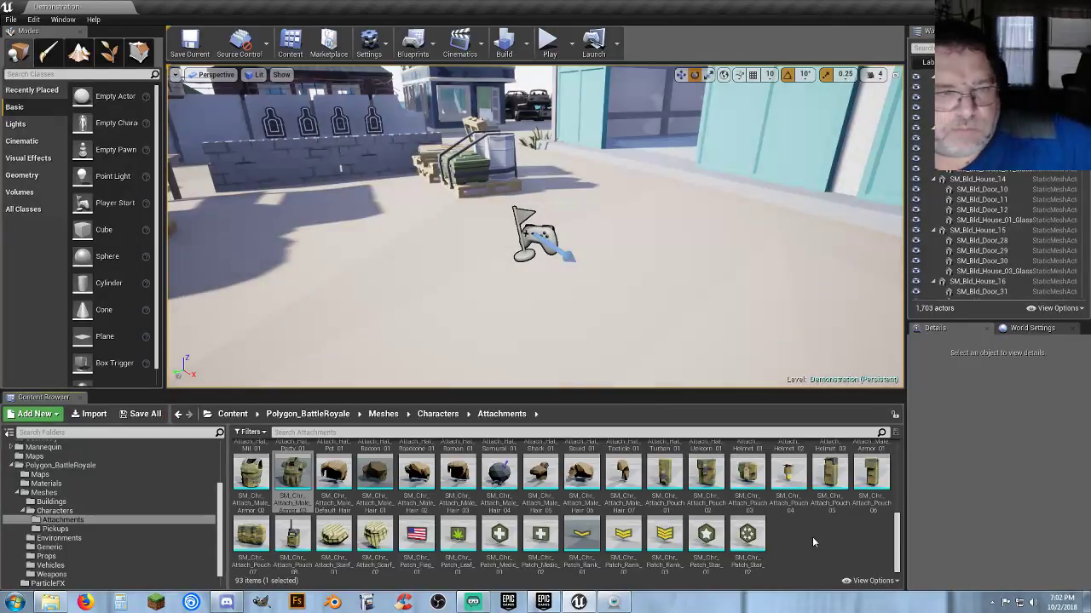
Step: Play the level briefly to check the character, and reopen the Player_Base blueprint from the Characters/Player/Blueprints folder
left_click(550, 47)
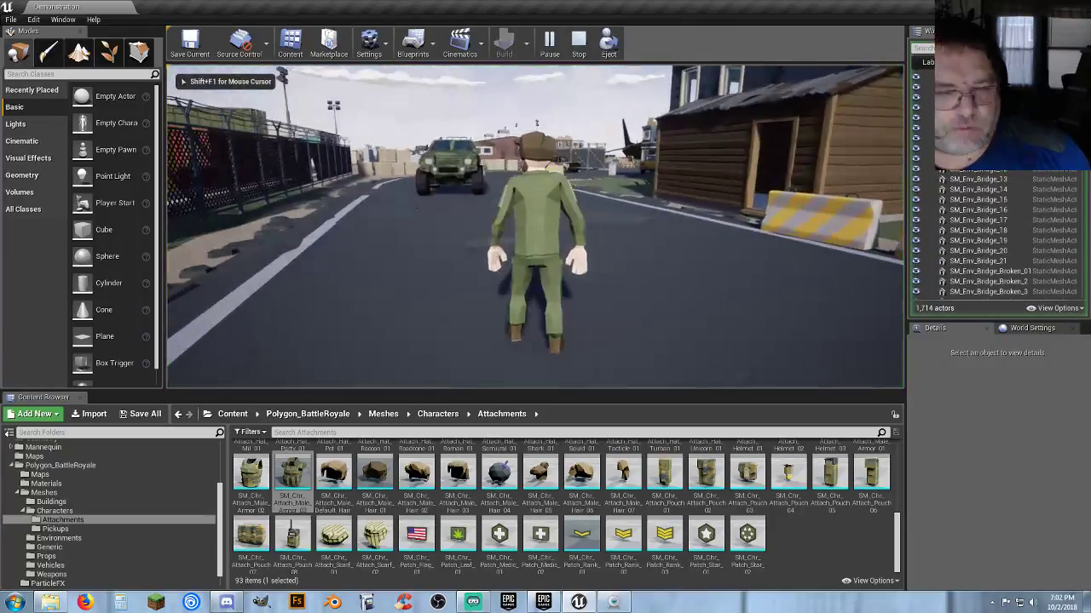
key("Escape")
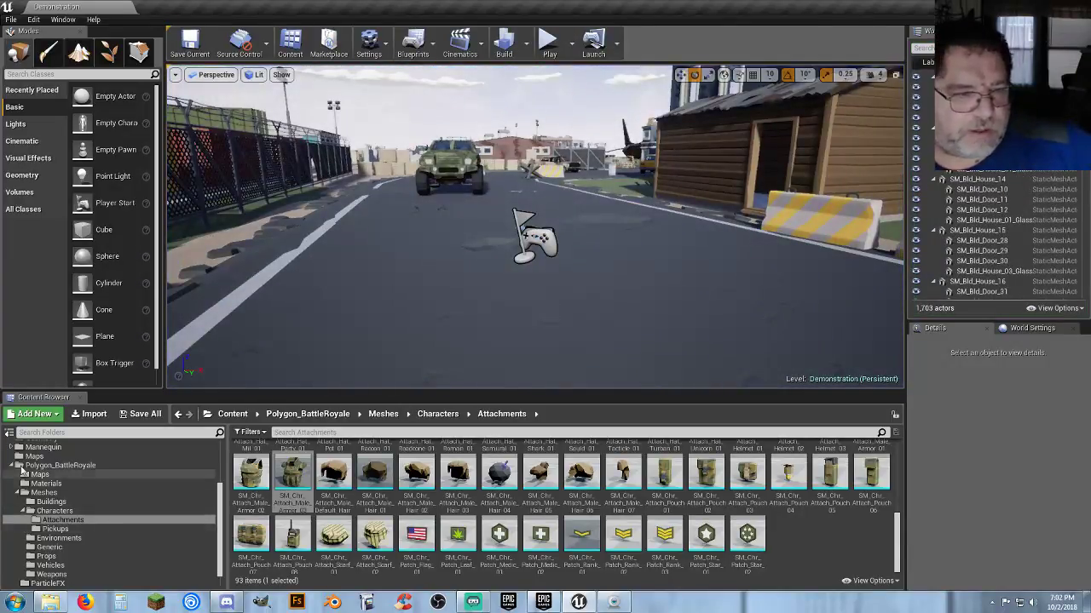
scroll(27, 473, "up", 3)
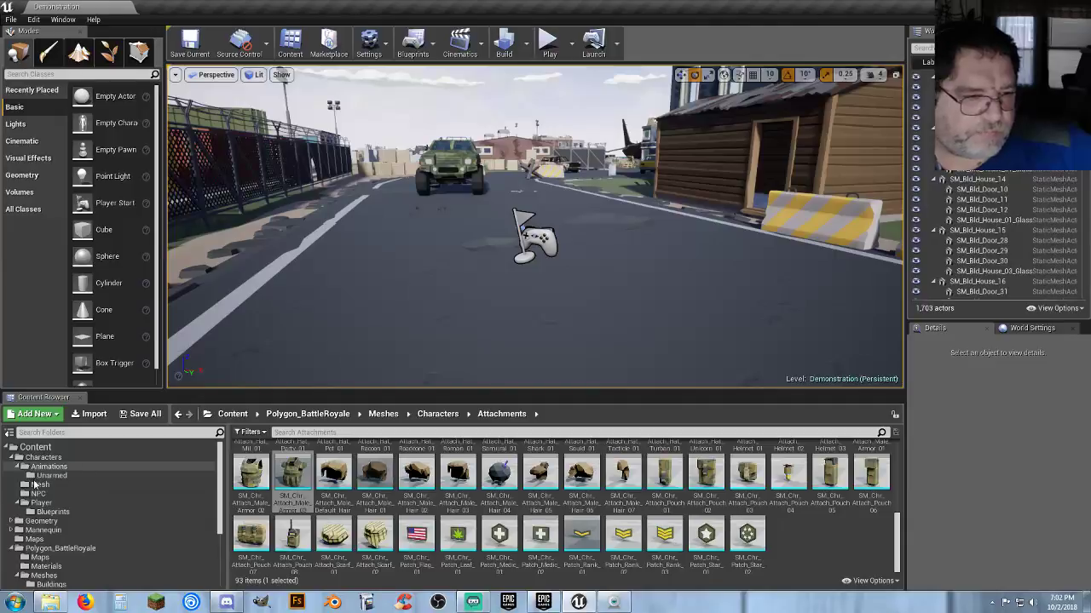
left_click(51, 511)
left_click(256, 464)
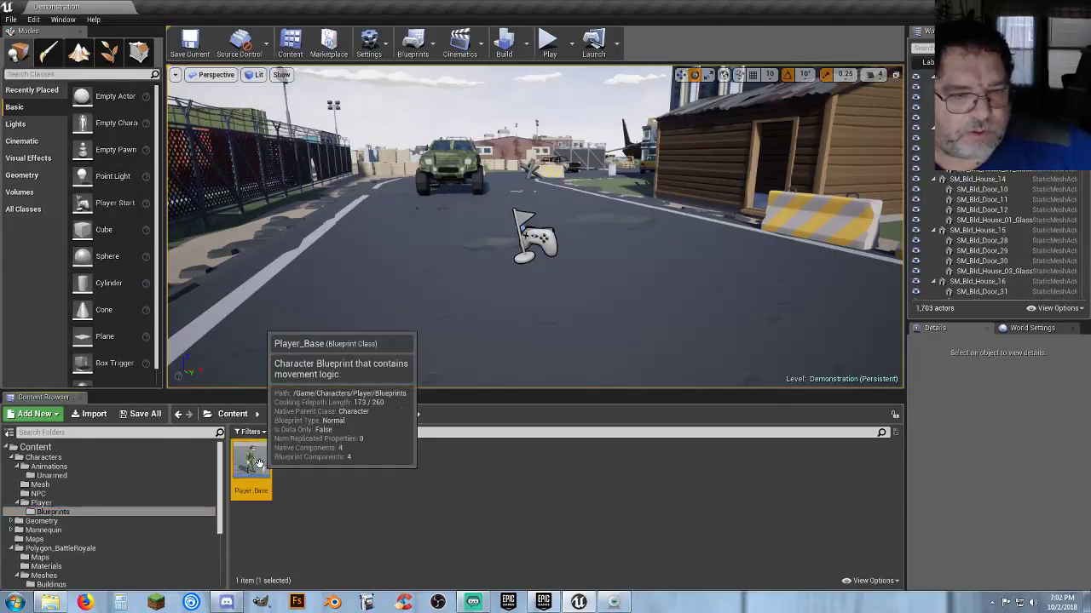
double_click(255, 464)
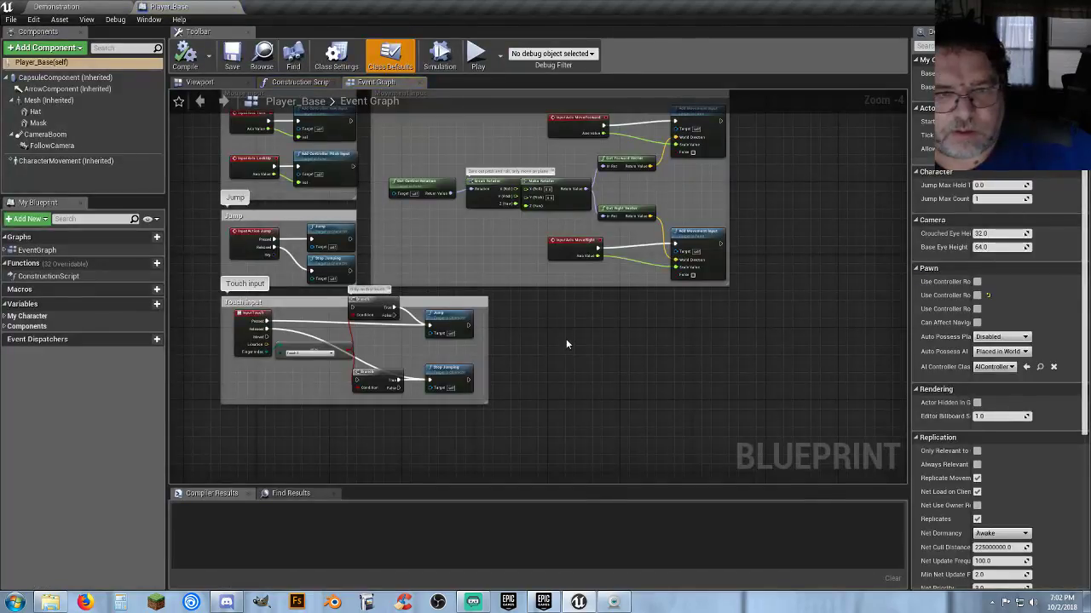
Step: Add an Event BeginPlay node in the empty area of Player_Base's event graph
right_click(566, 345)
type("begin")
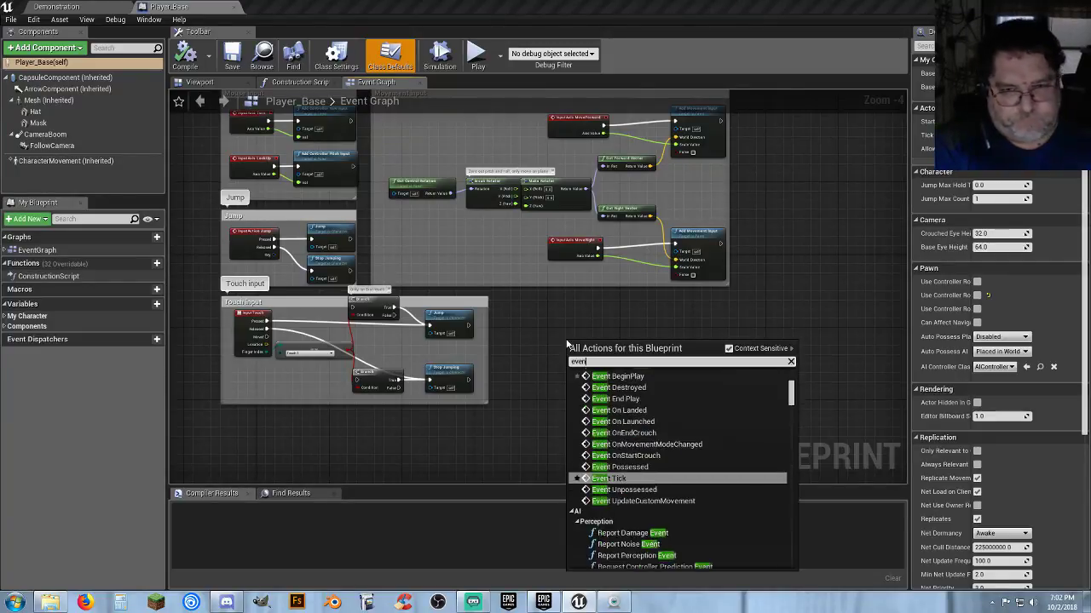
key("Return")
scroll(566, 345, "up", 4)
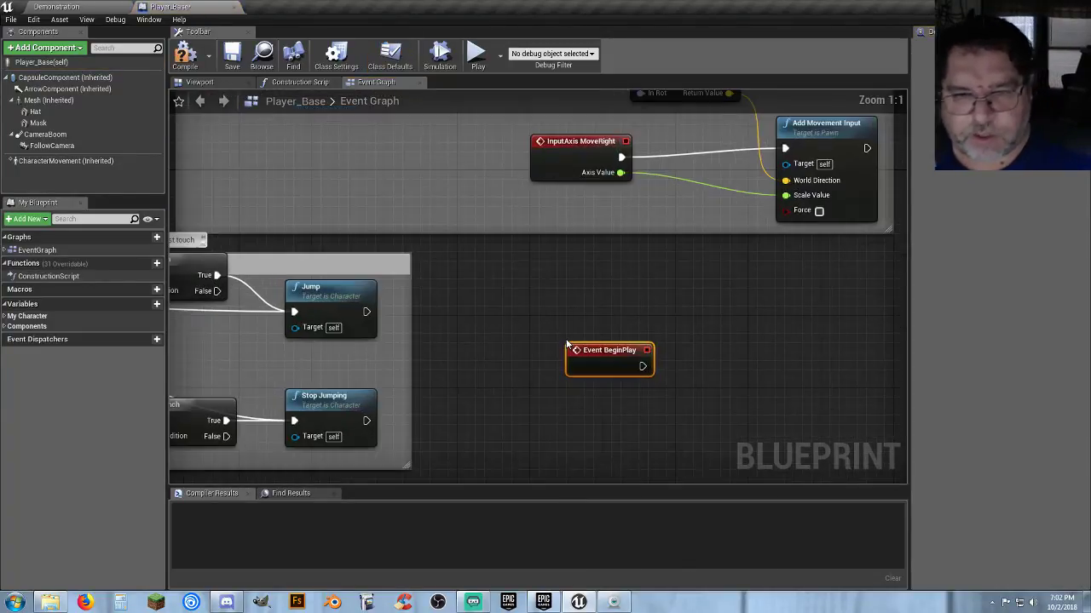
Step: Connect a Set Input Mode Game Only node to Event BeginPlay and align the two nodes
left_click_drag(599, 349, 610, 305)
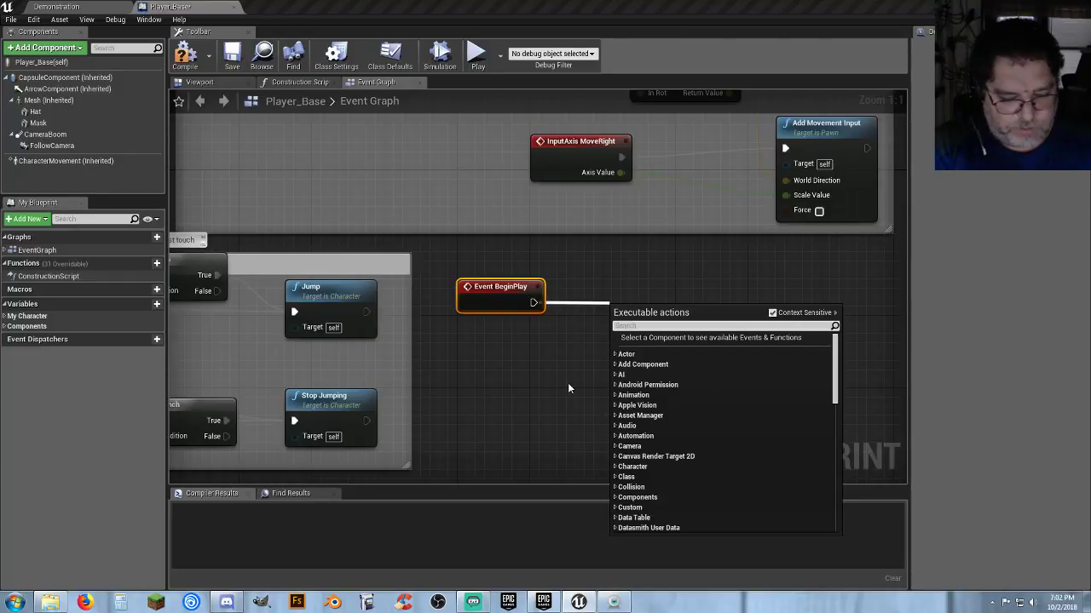
type("setinpu")
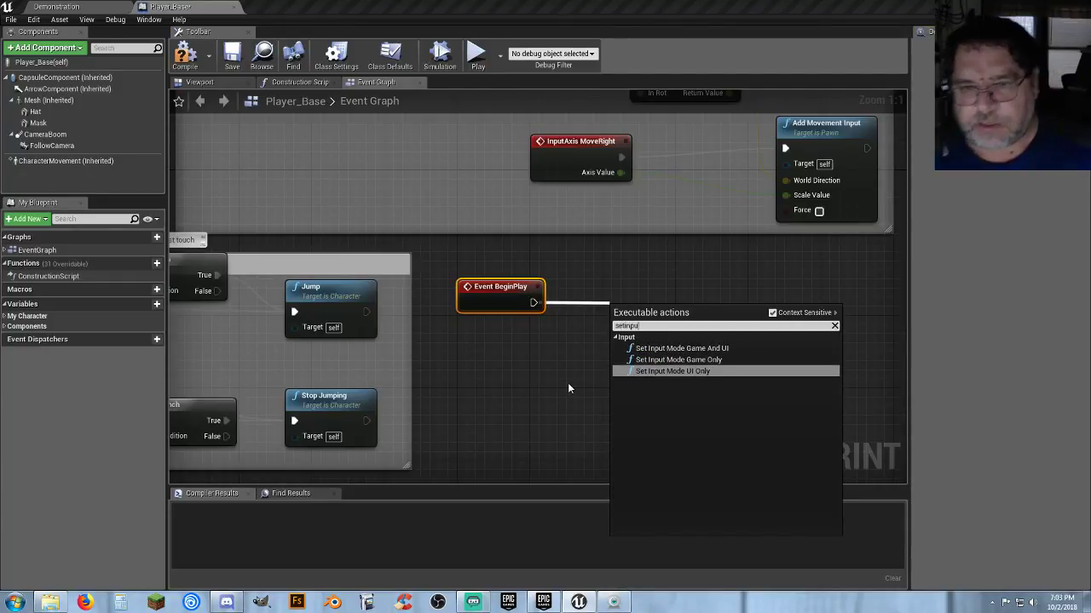
left_click(679, 359)
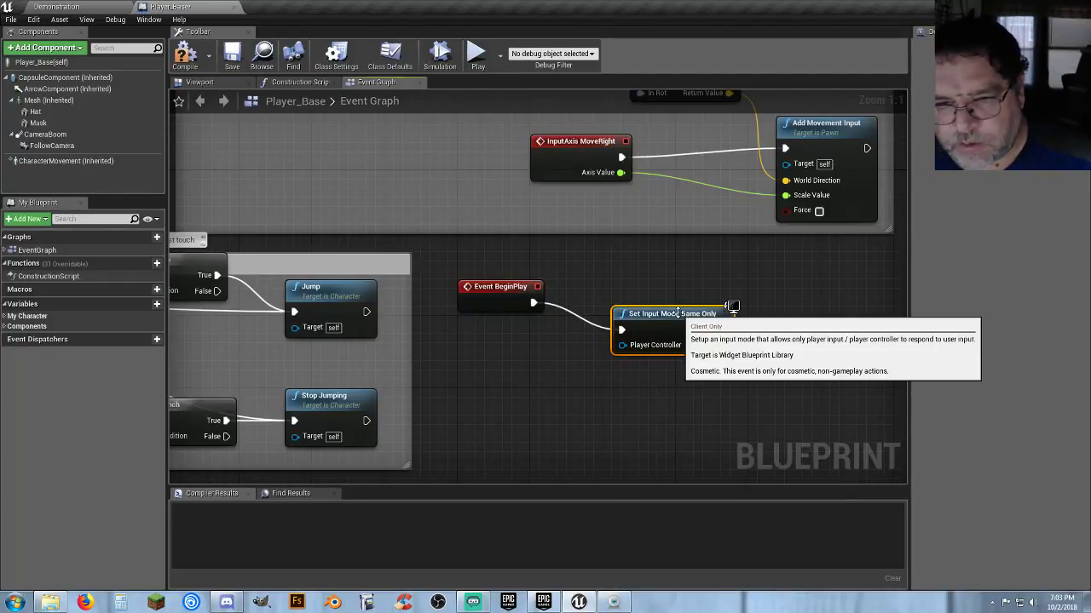
left_click_drag(677, 312, 705, 293)
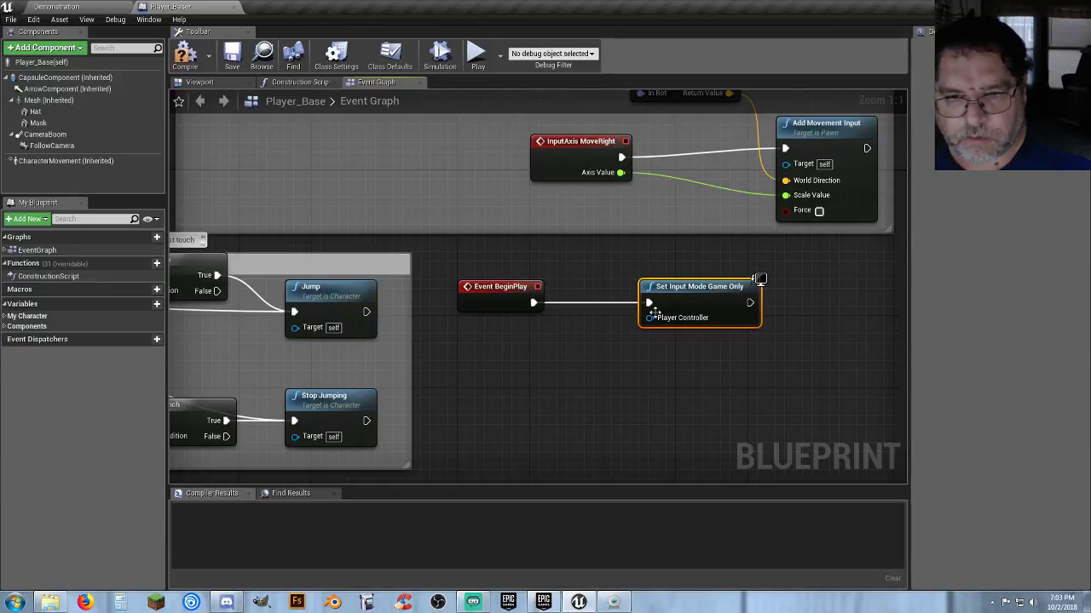
Step: Feed the Set Input Mode Game Only node's Player Controller input from a Get Player Controller node placed below Event BeginPlay
left_click_drag(650, 317, 591, 354)
type("getp")
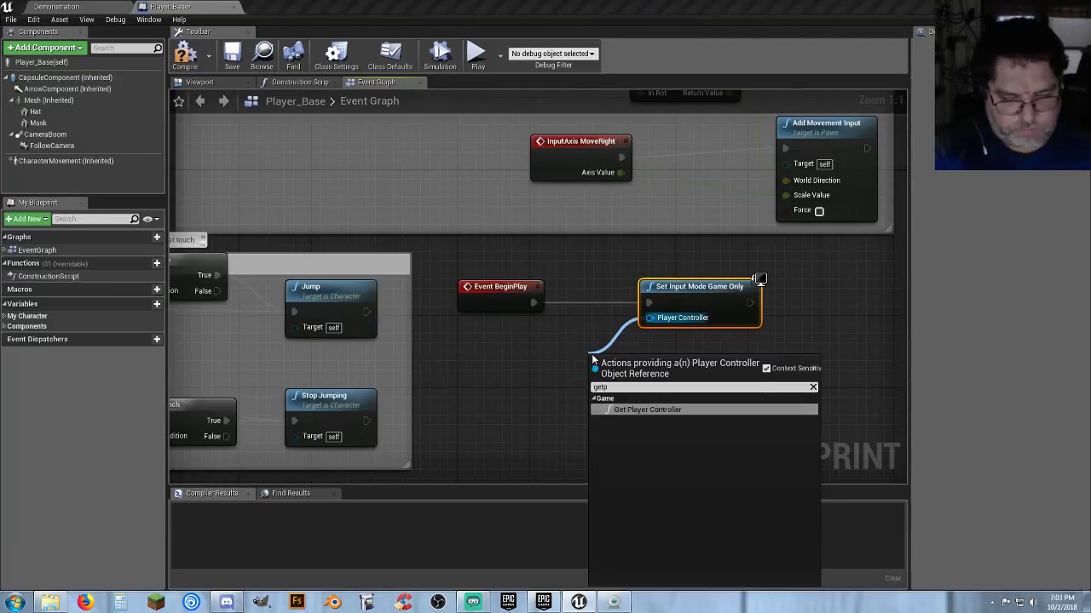
type("lay")
left_click(639, 410)
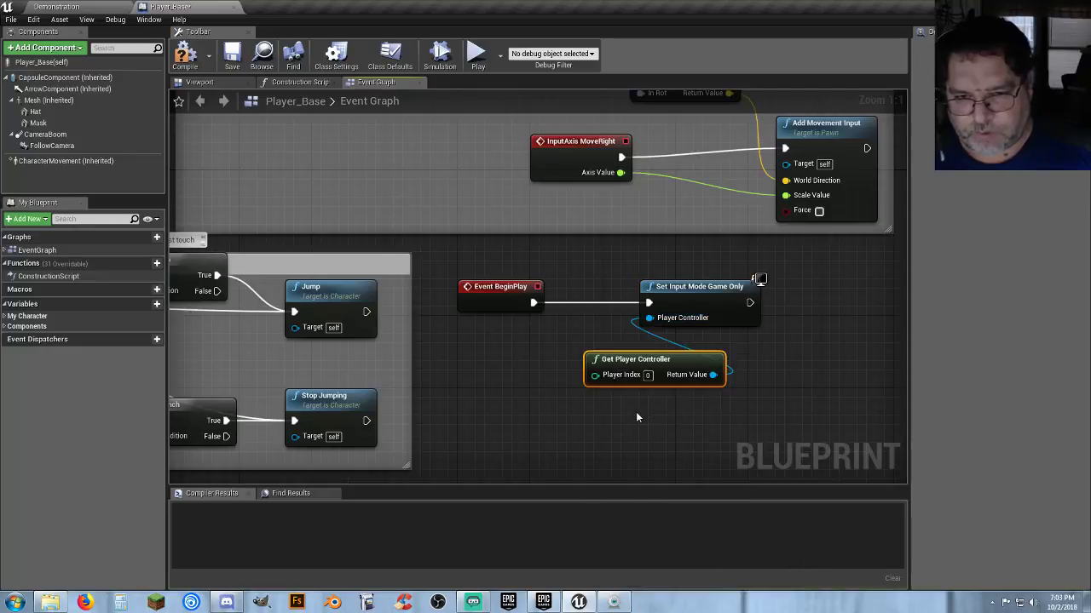
left_click_drag(643, 367, 515, 358)
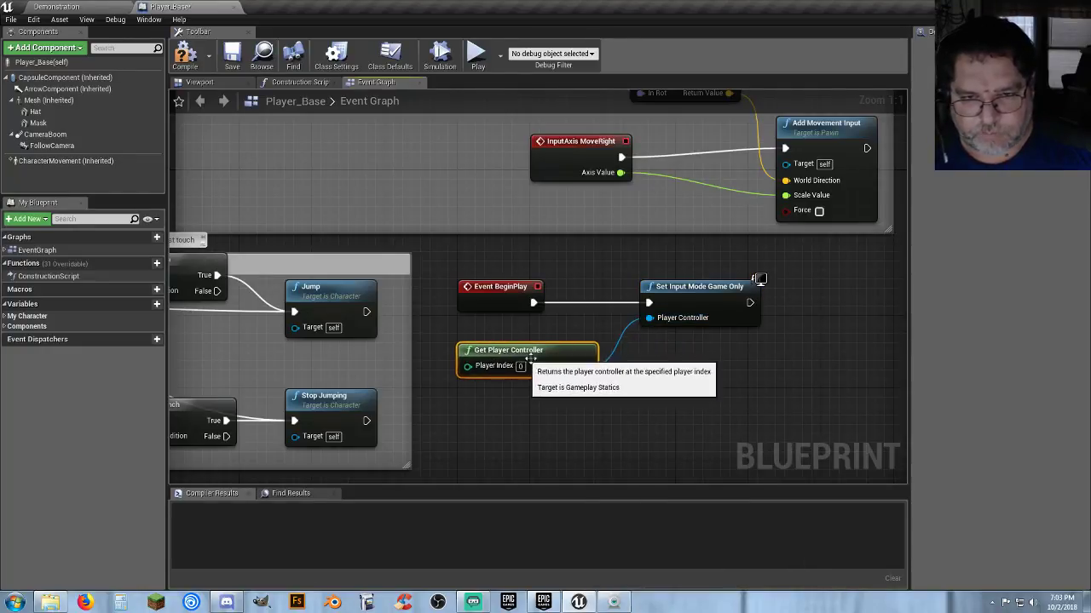
Step: Chain an unchecked Set Show Mouse Cursor node after Set Input Mode Game Only, targeting the player controller, and compile and close Player_Base
left_click_drag(585, 373, 823, 319)
type("setsh")
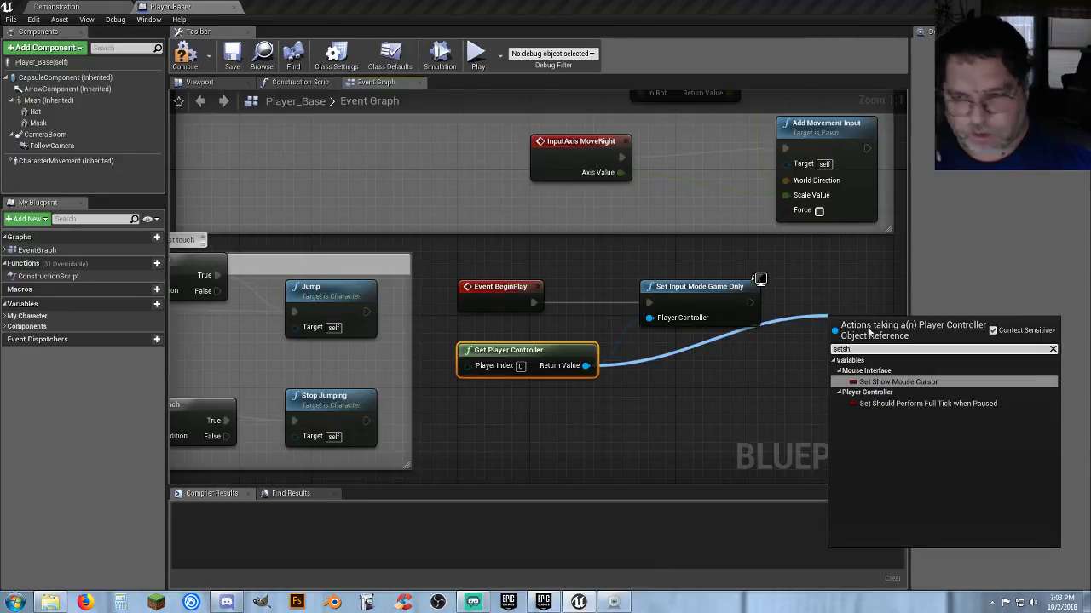
left_click(867, 382)
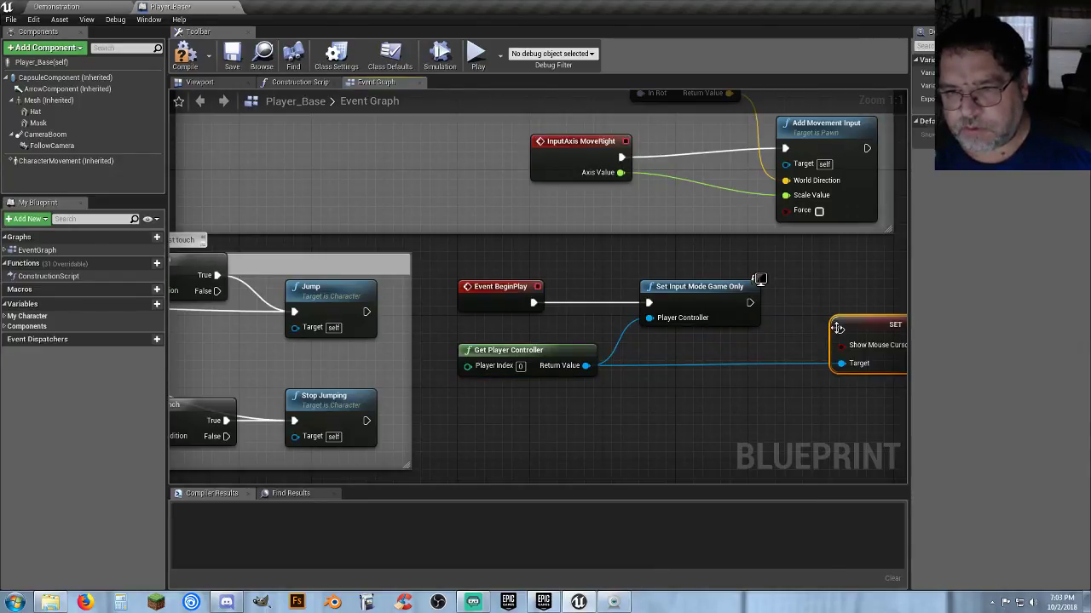
left_click_drag(838, 329, 750, 302)
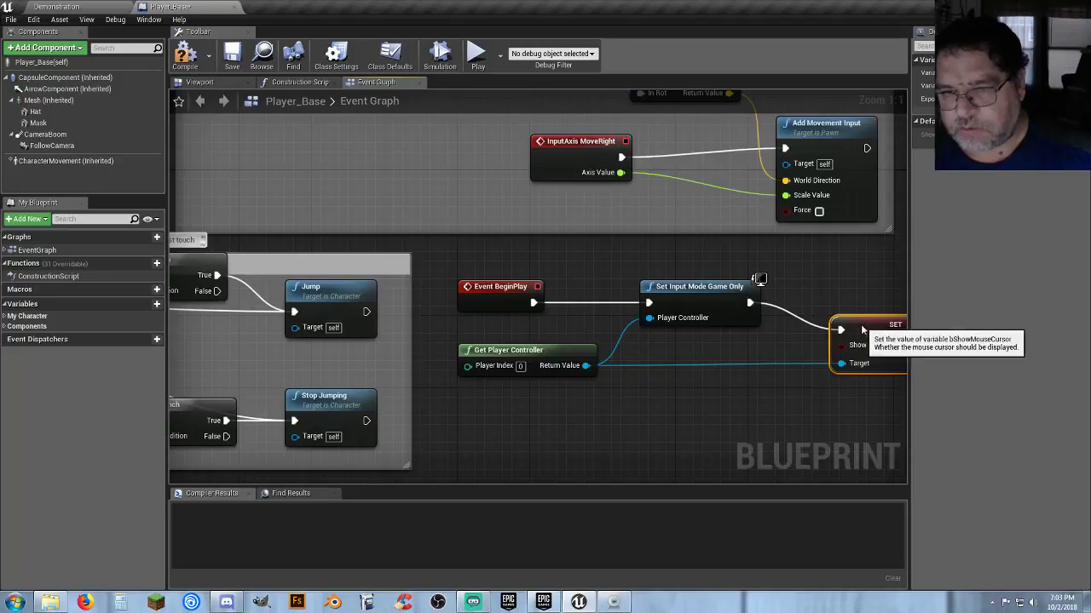
left_click_drag(862, 330, 817, 303)
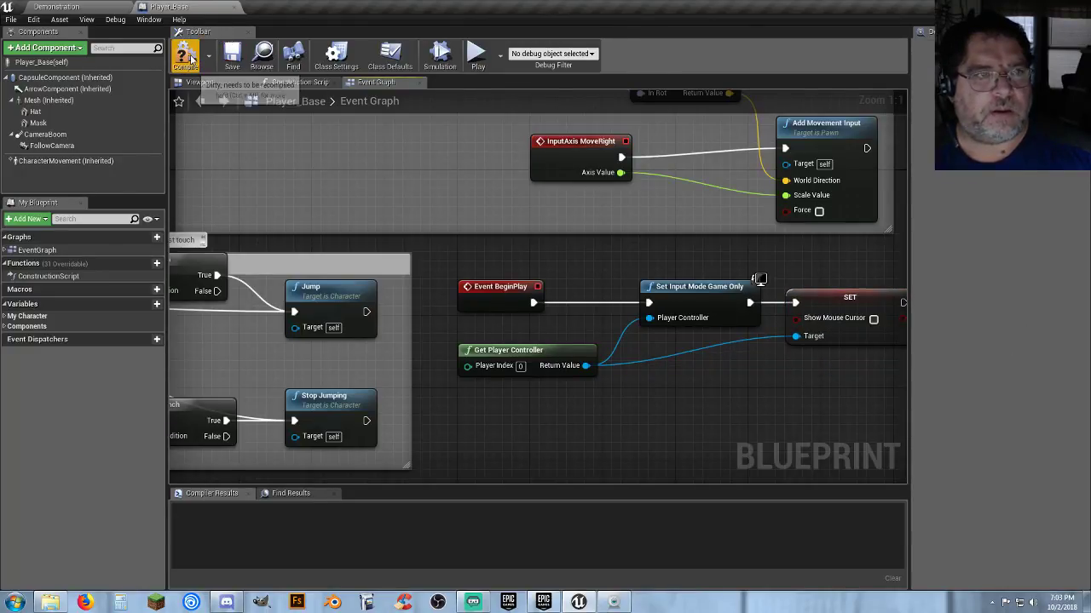
left_click(186, 56)
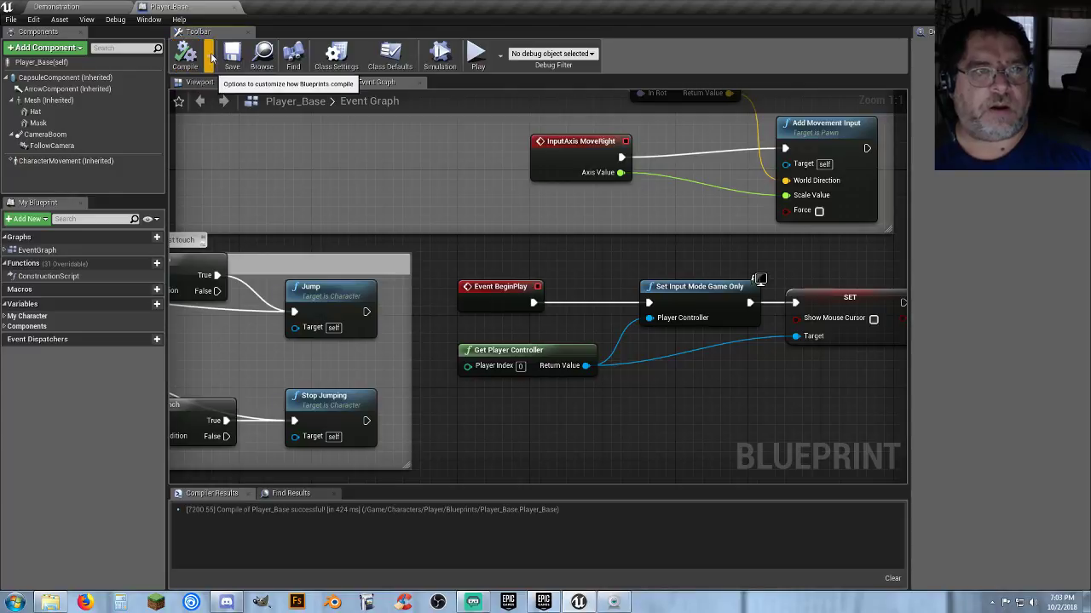
left_click(234, 8)
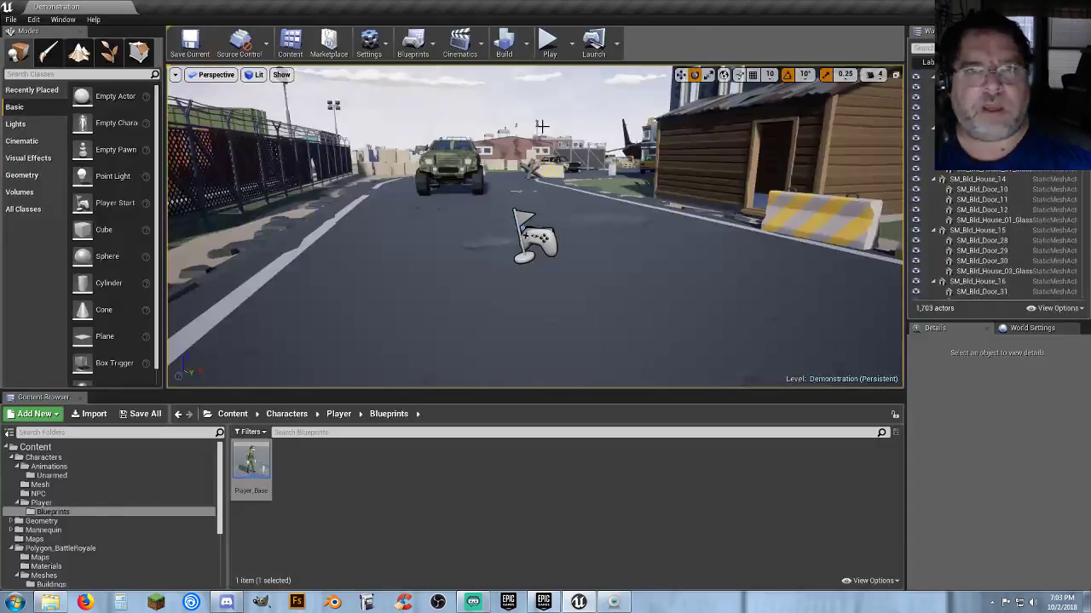
Step: Play-test the level by running the character along the road, past the tank and crashed plane, to the houses
left_click(571, 42)
left_click(620, 79)
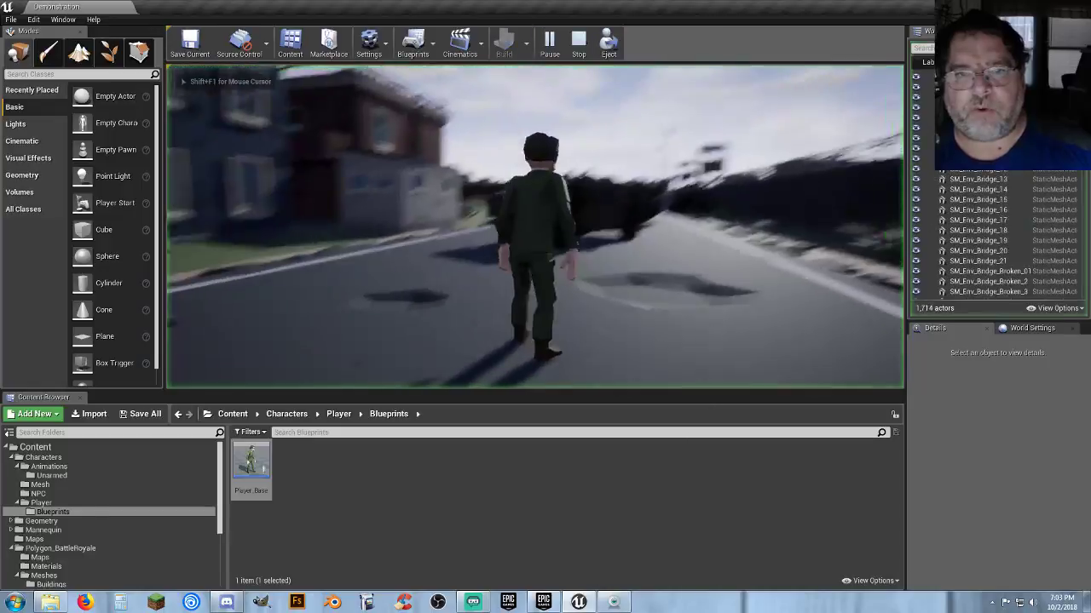
key("w")
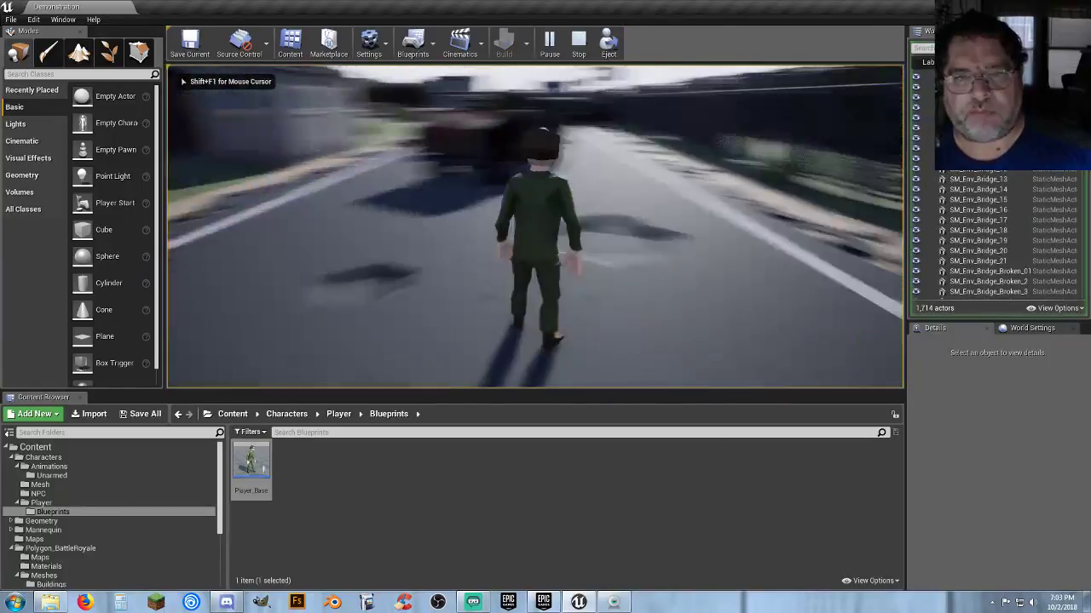
key("w")
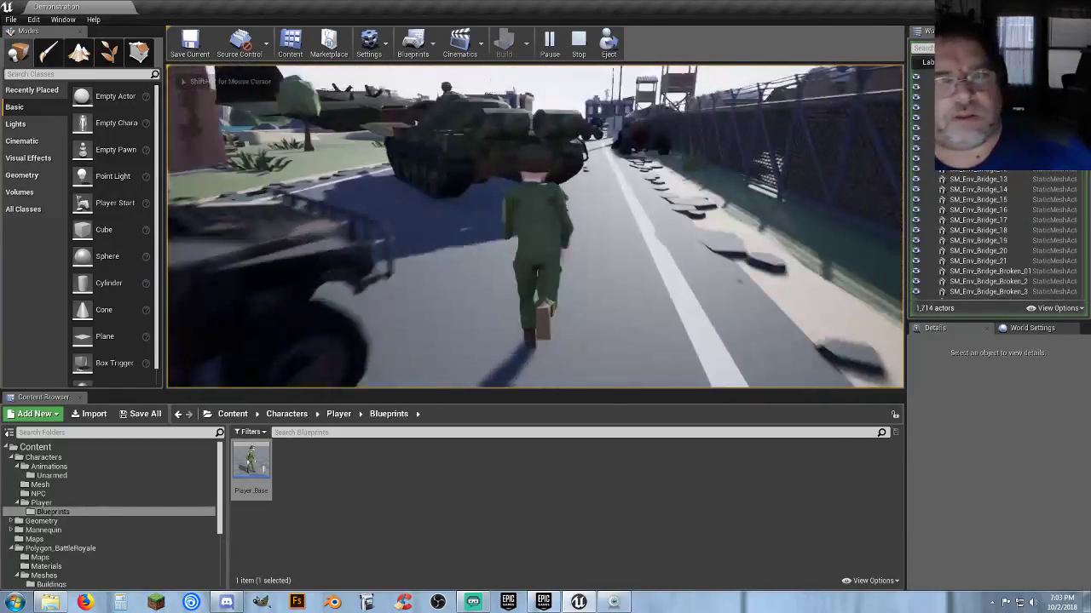
key("w")
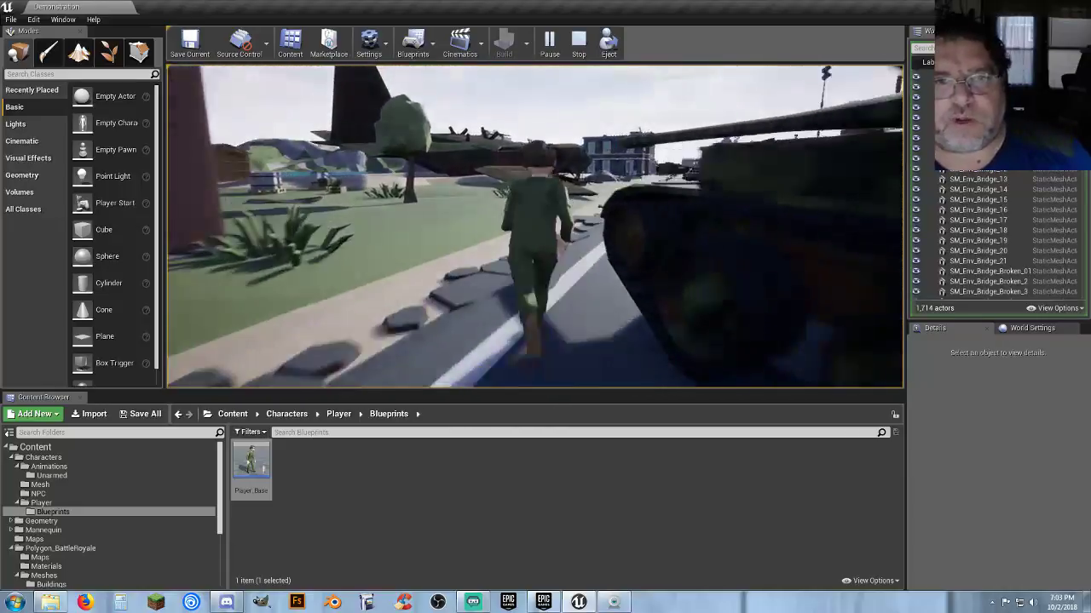
key("w")
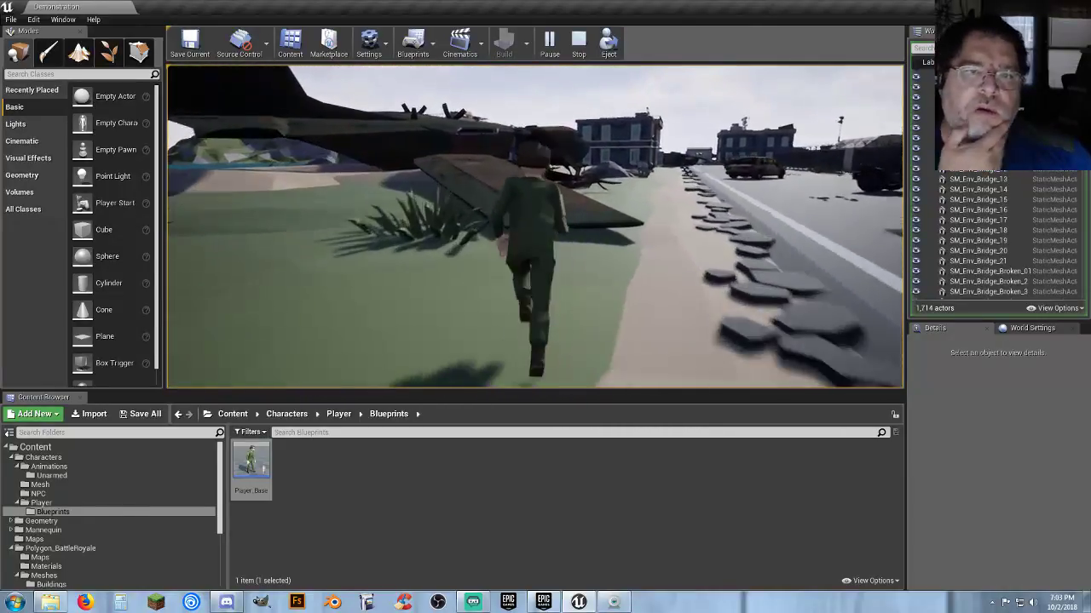
key("w")
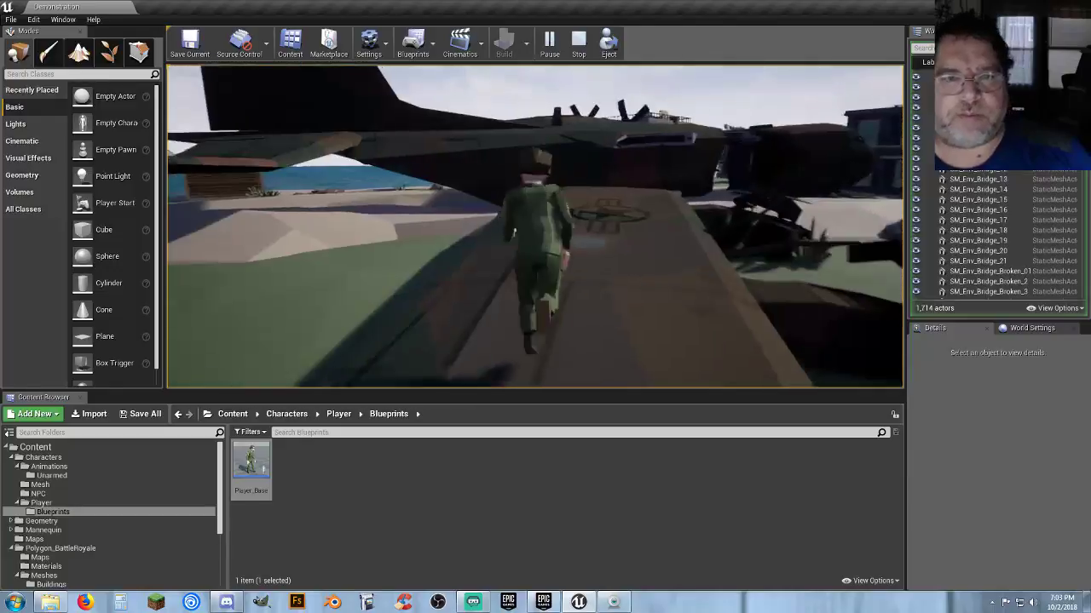
key("w")
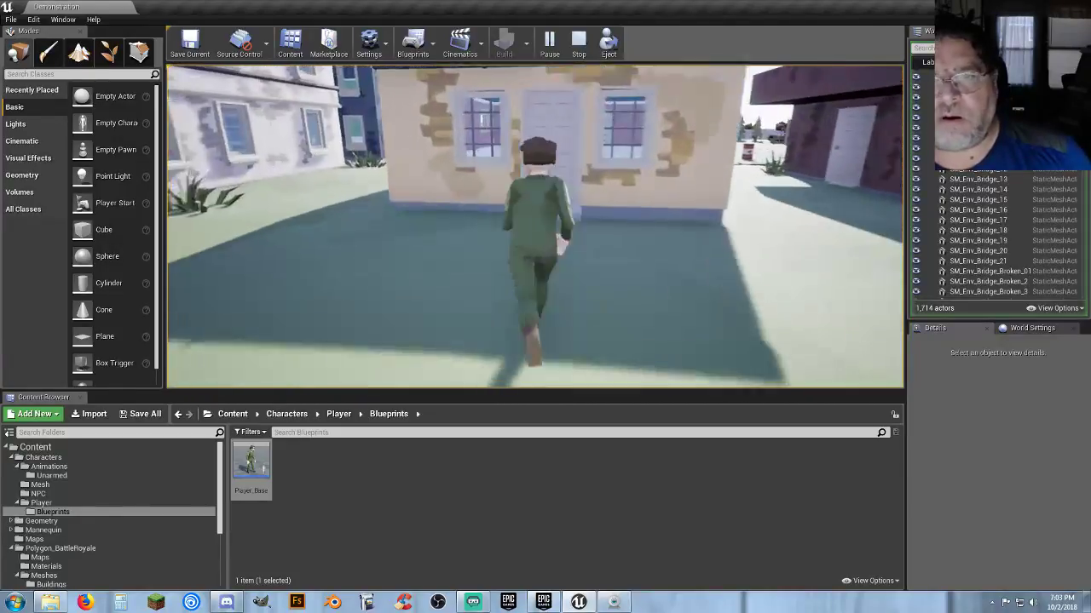
key("Escape")
Step: Continue the play-test by running the character through the military base, a building interior and back along the main road
left_click(550, 145)
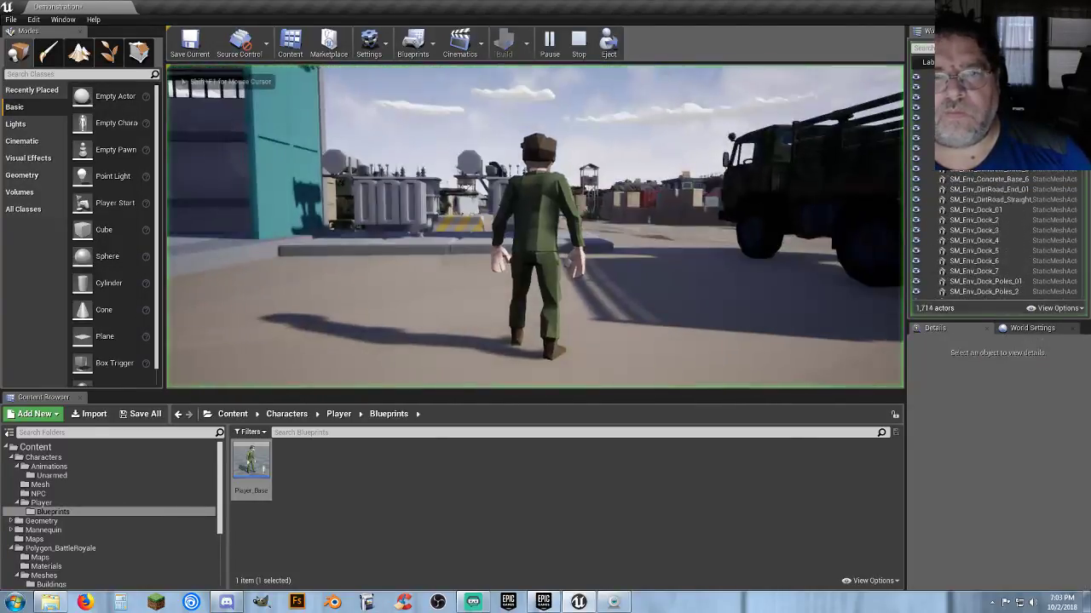
key("w")
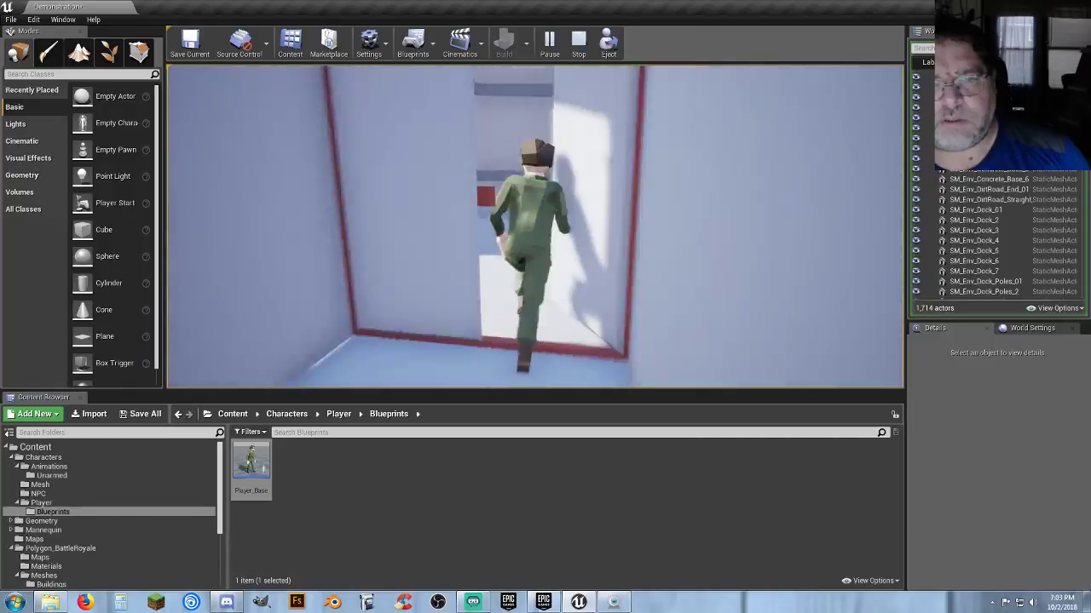
key("w")
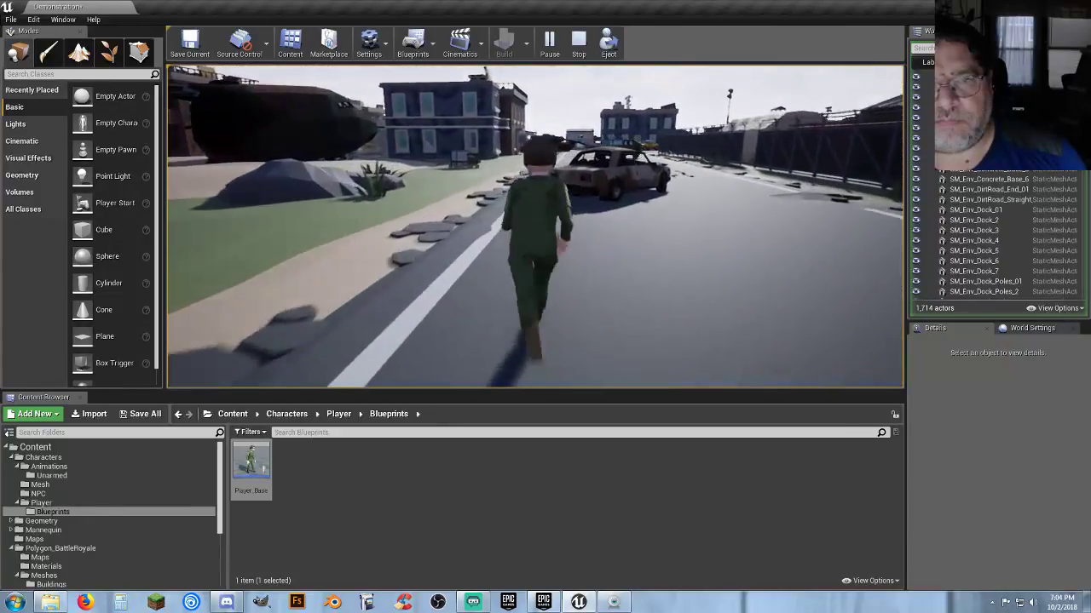
key("w")
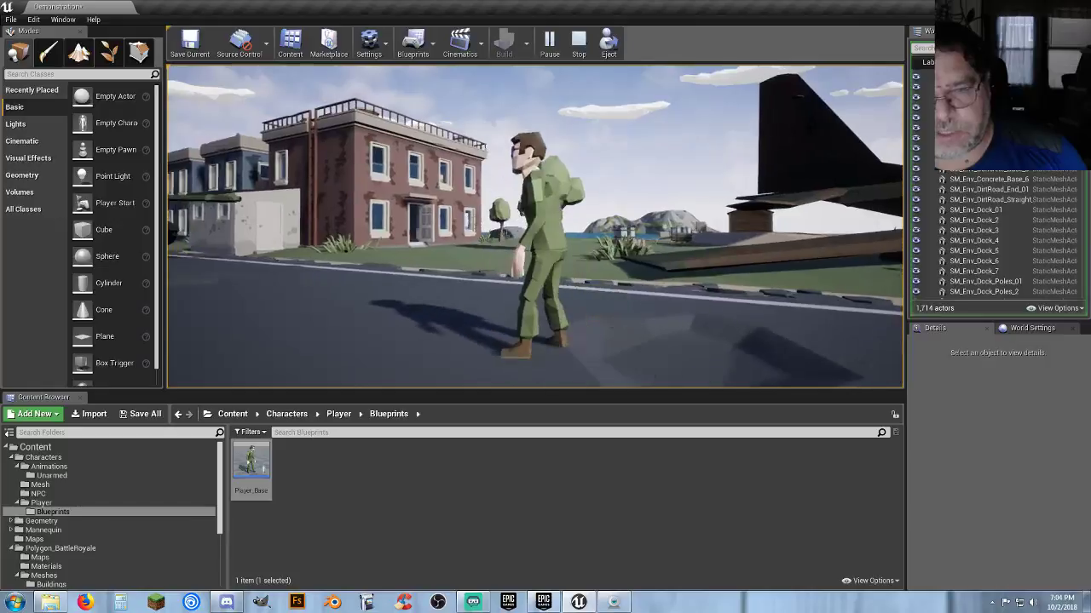
Step: Test the character's sideways running and turning on the road near the crashed plane, and end the play session
key("d")
key("a")
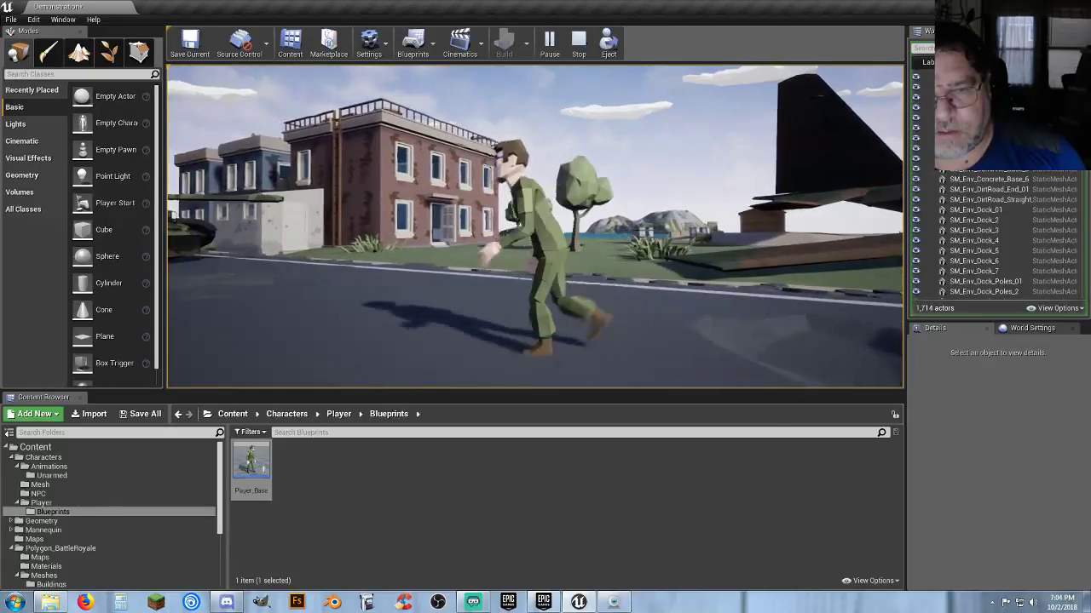
key("d")
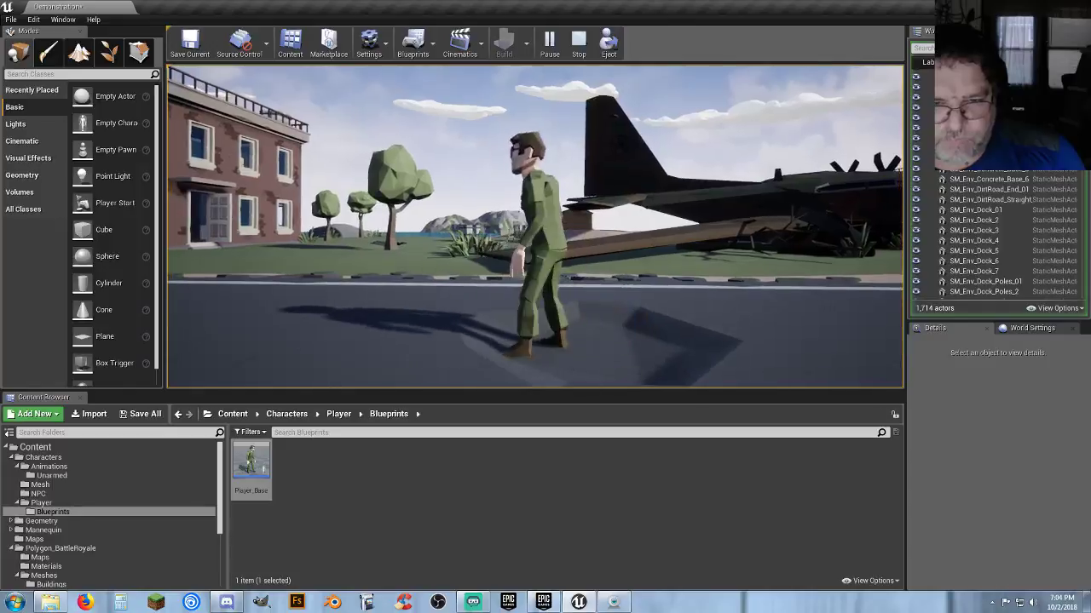
key("d")
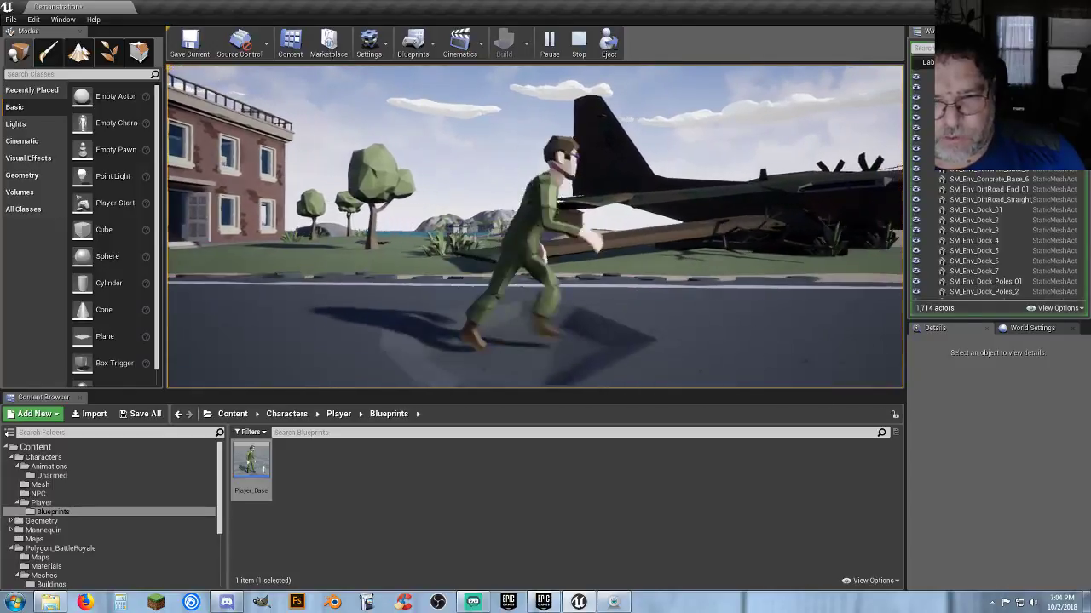
key("Escape")
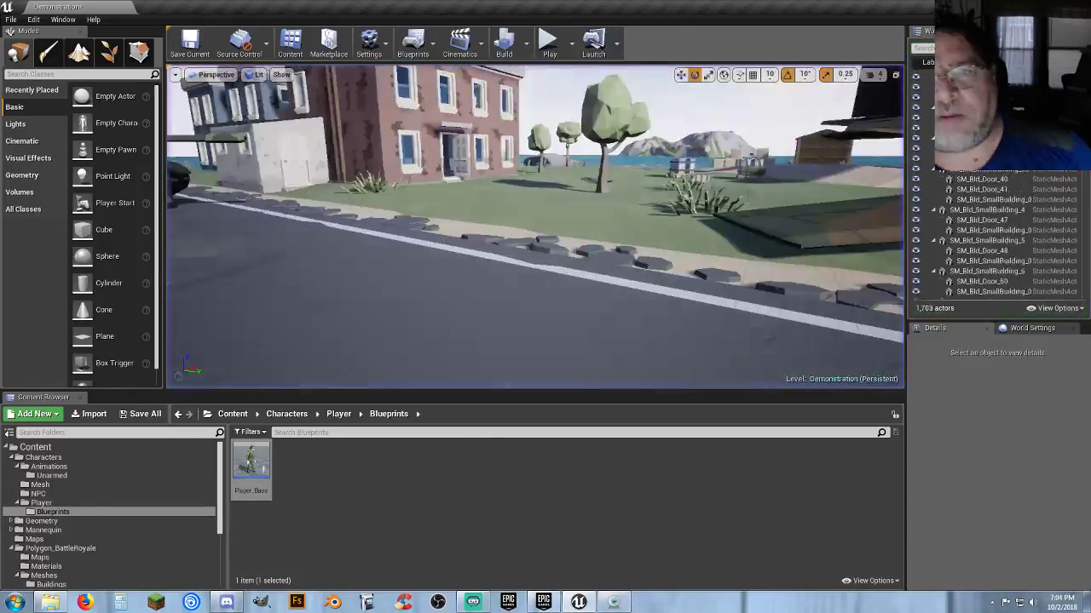
Step: Swing open the door of the small white building beside the brick house by rotating it 90° about the vertical axis
key("s")
right_click_drag(535, 227, 477, 252)
key("w")
left_click(574, 228)
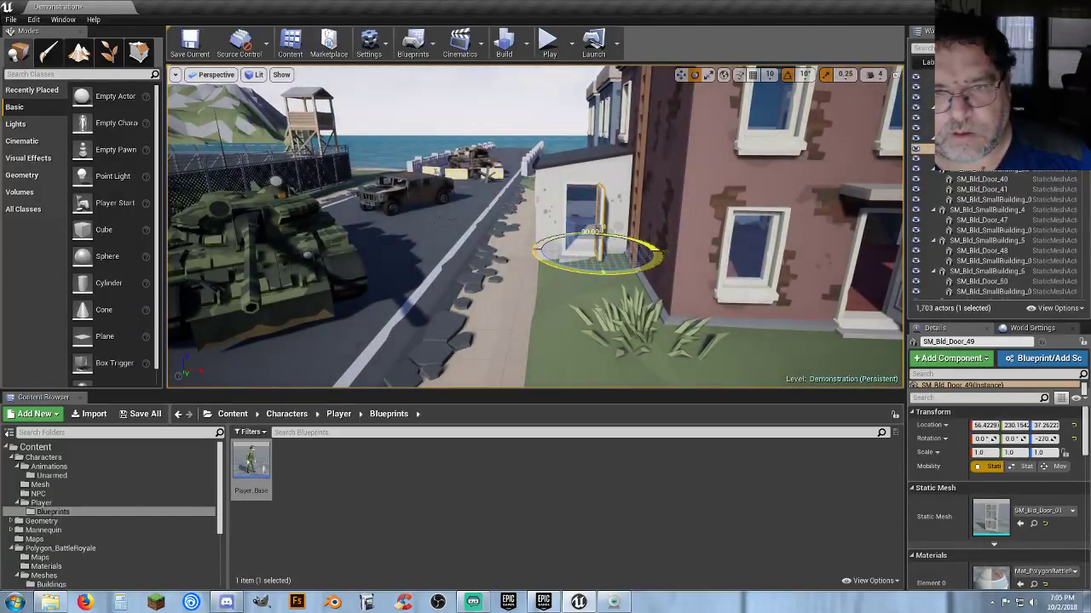
left_click_drag(651, 255, 631, 271)
right_click_drag(477, 252, 580, 247)
left_click(536, 509)
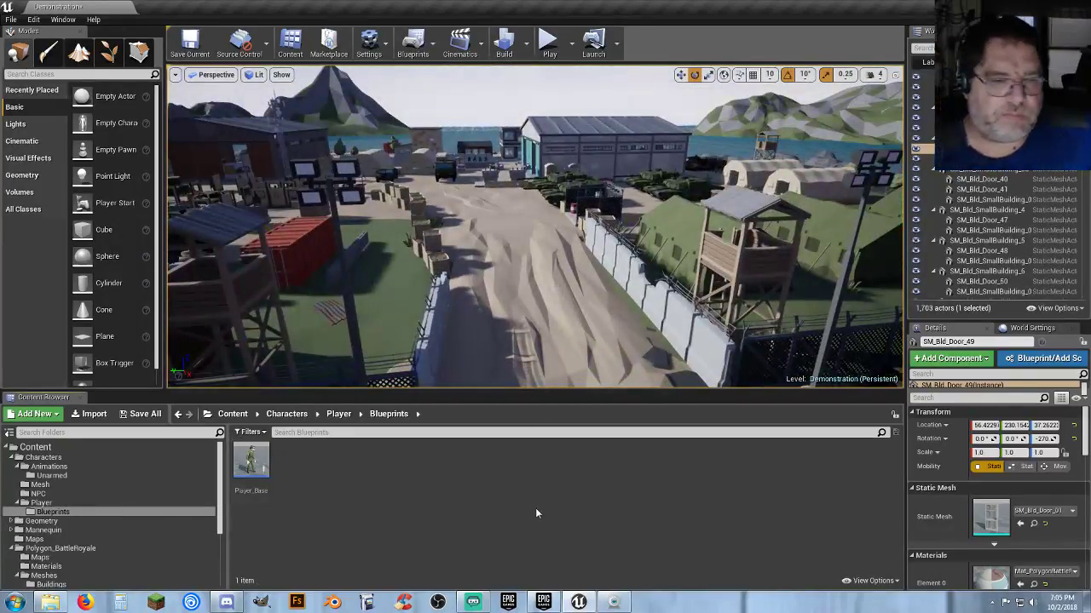
Step: Add a V keyboard event to the Player_Base event graph, in the empty space below the Touch input group
double_click(251, 467)
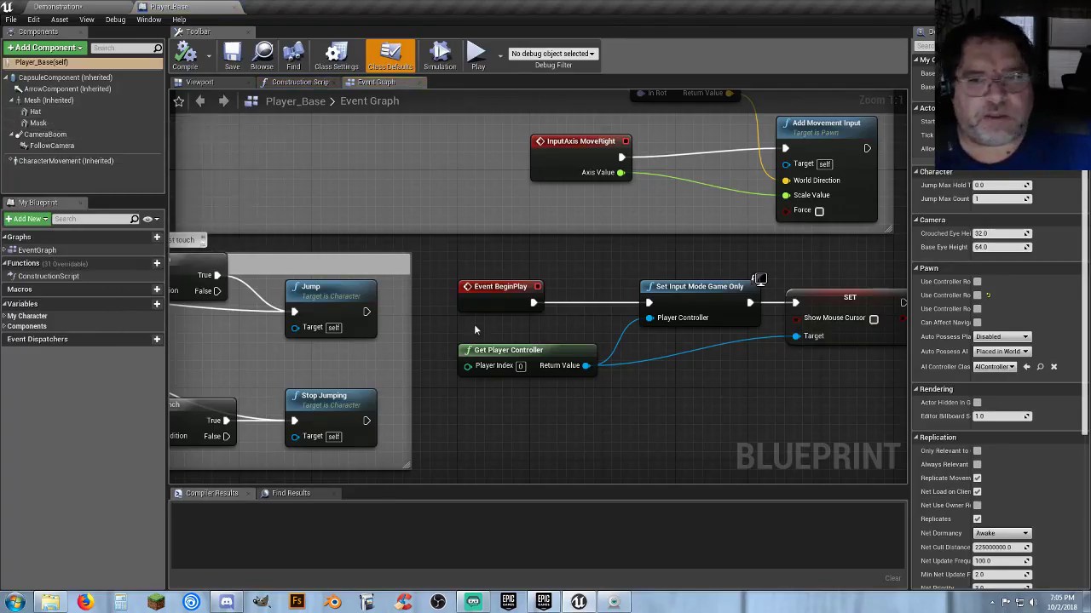
right_click_drag(549, 399, 747, 278)
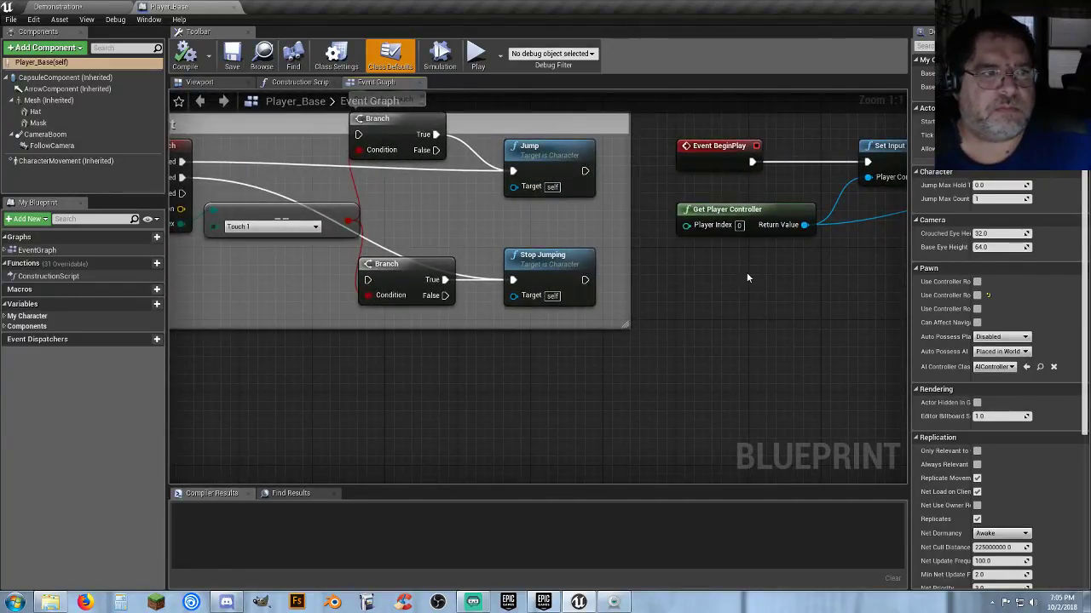
right_click_drag(448, 348, 490, 393)
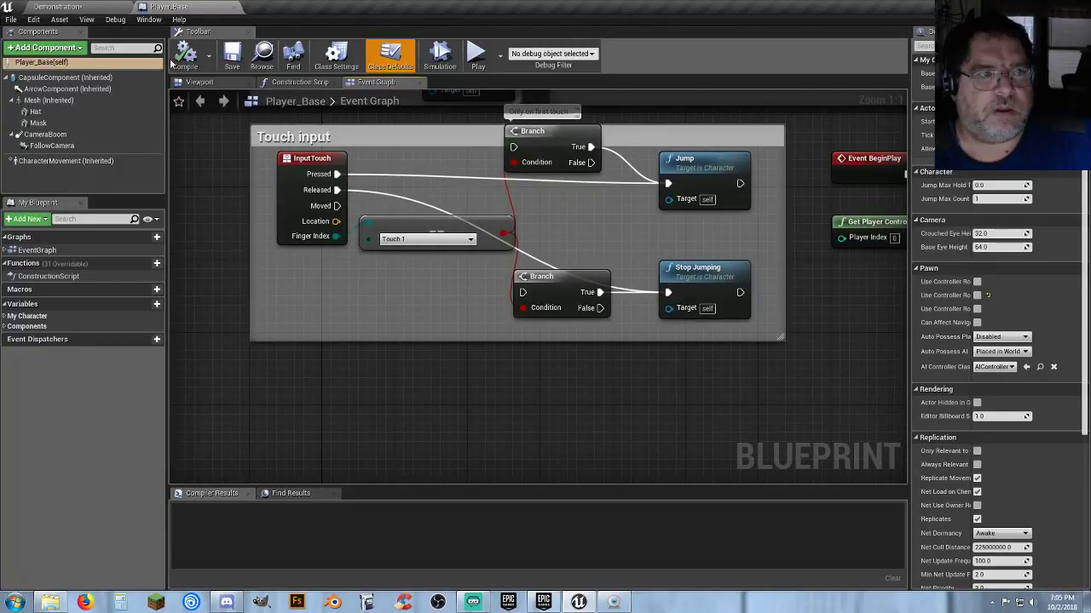
right_click_drag(359, 417, 357, 323)
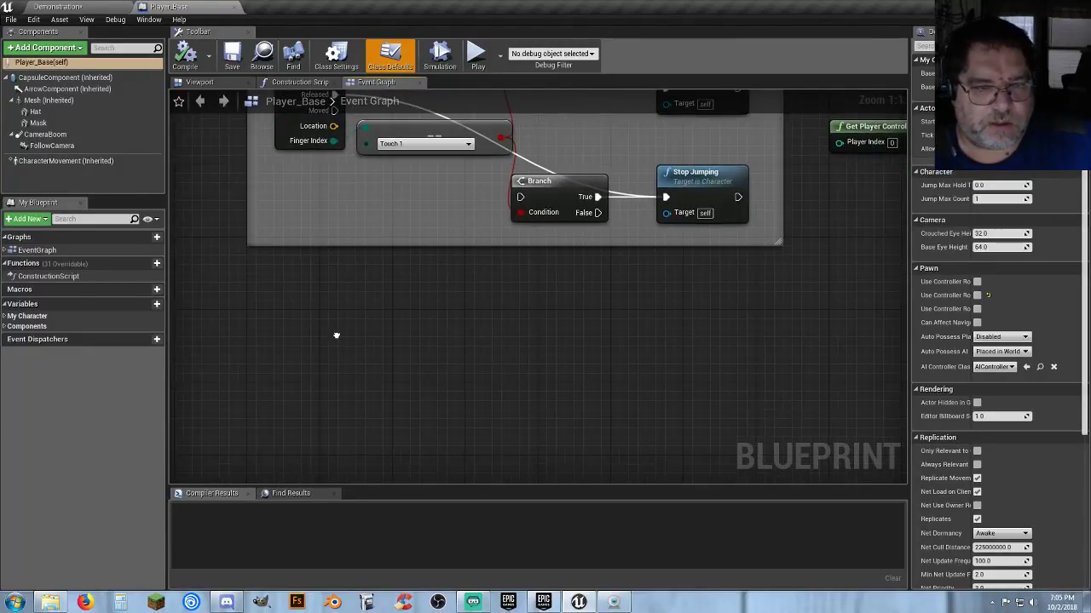
right_click(336, 334)
type("keyboard")
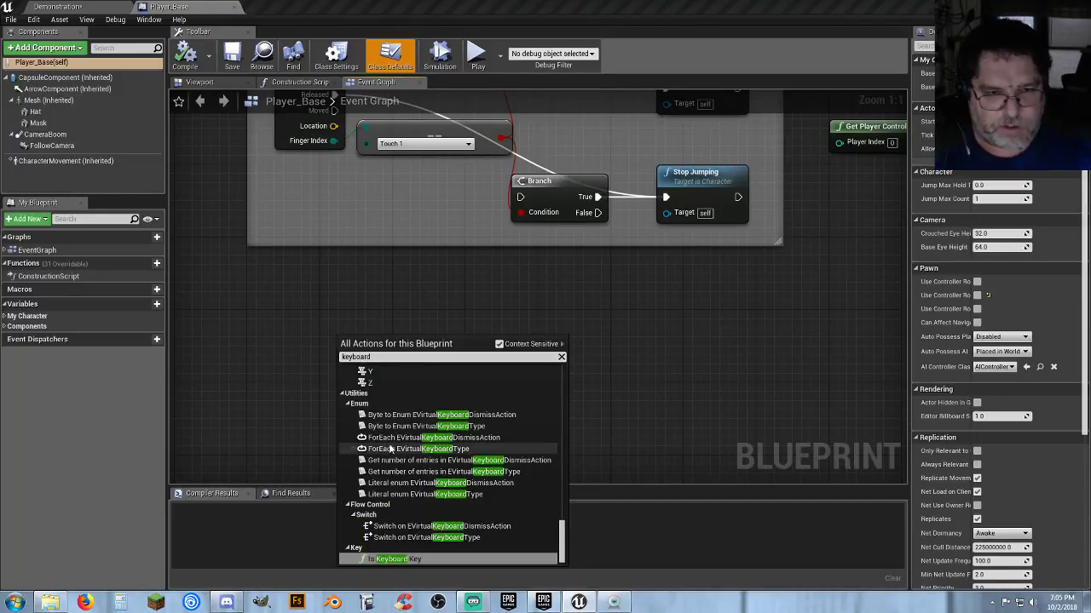
scroll(392, 403, "up", 1)
left_click(373, 374)
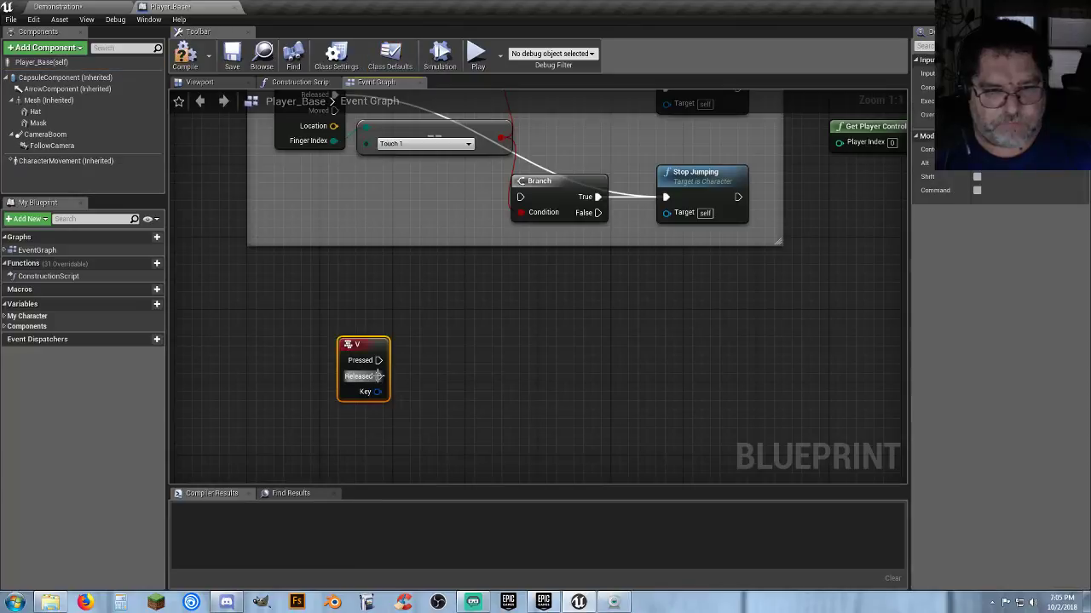
left_click_drag(354, 344, 264, 318)
left_click(276, 286)
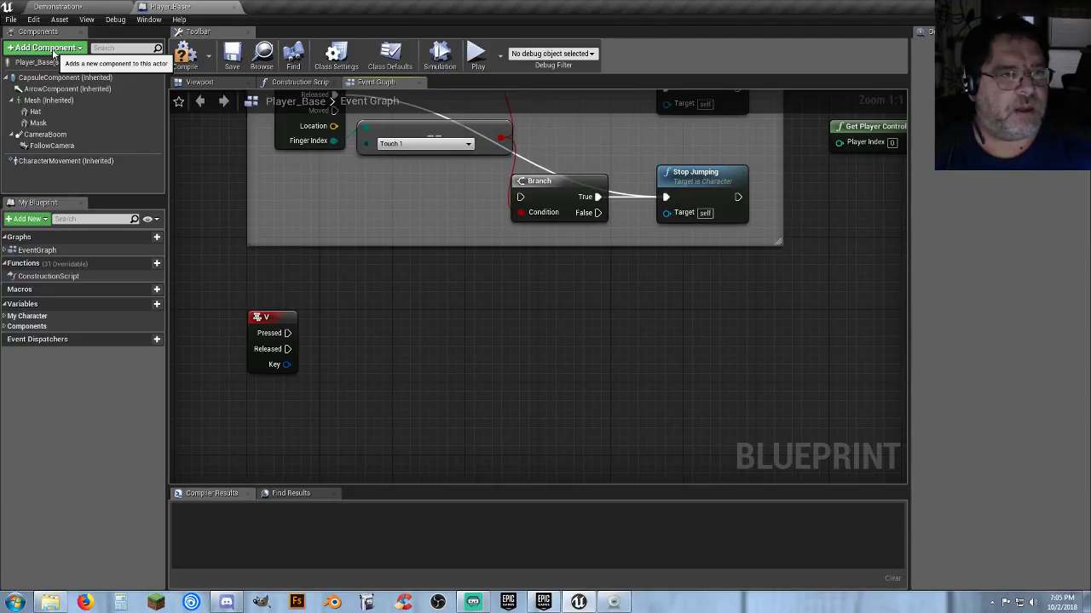
Step: Add a Camera component under the character's Mesh and name it FPS Camera
left_click(40, 101)
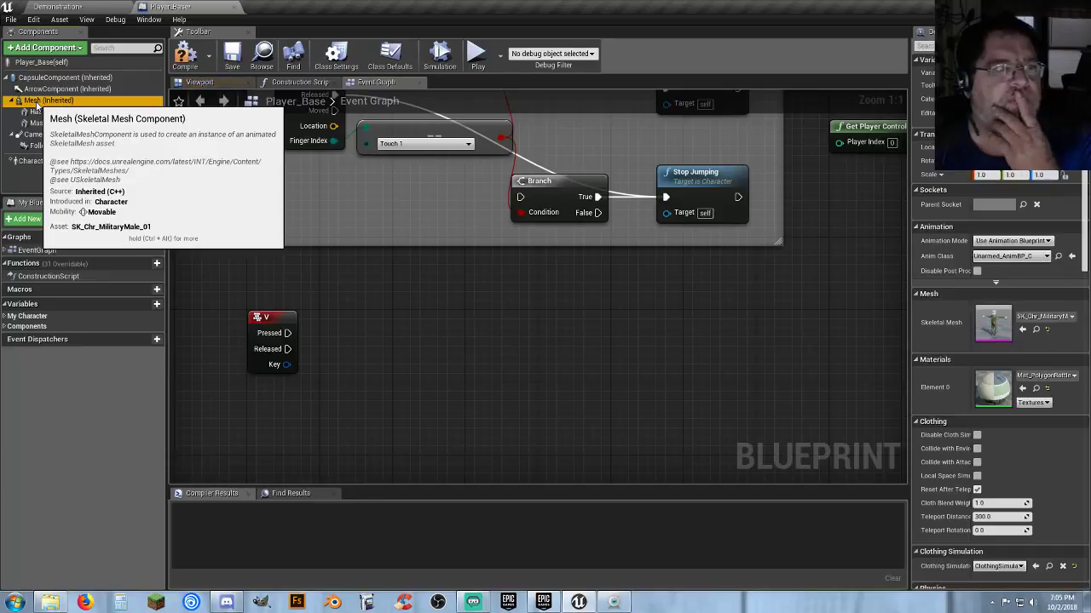
left_click(50, 49)
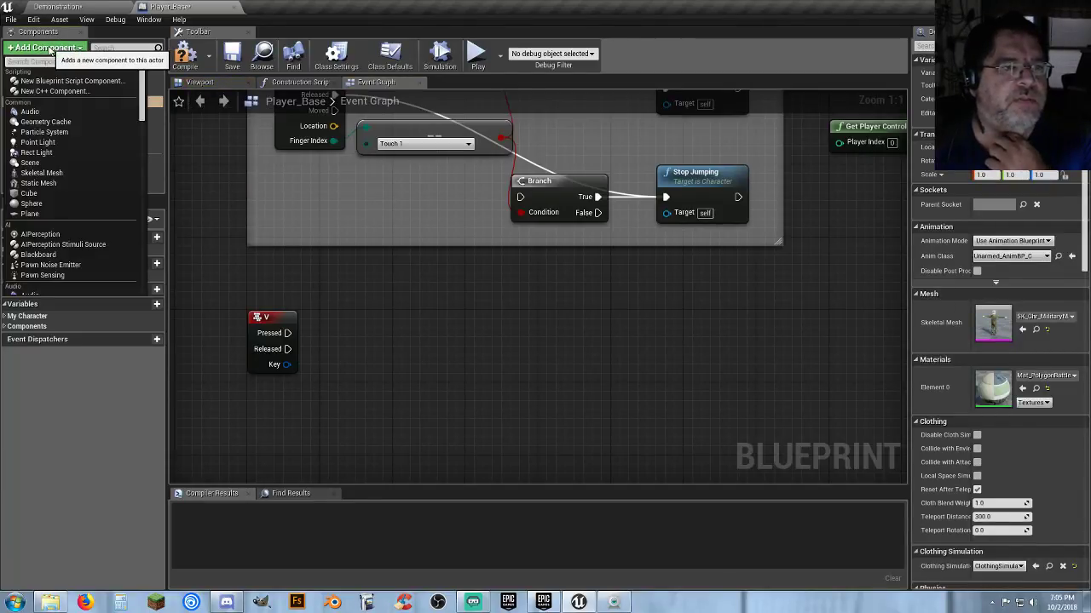
type("camera")
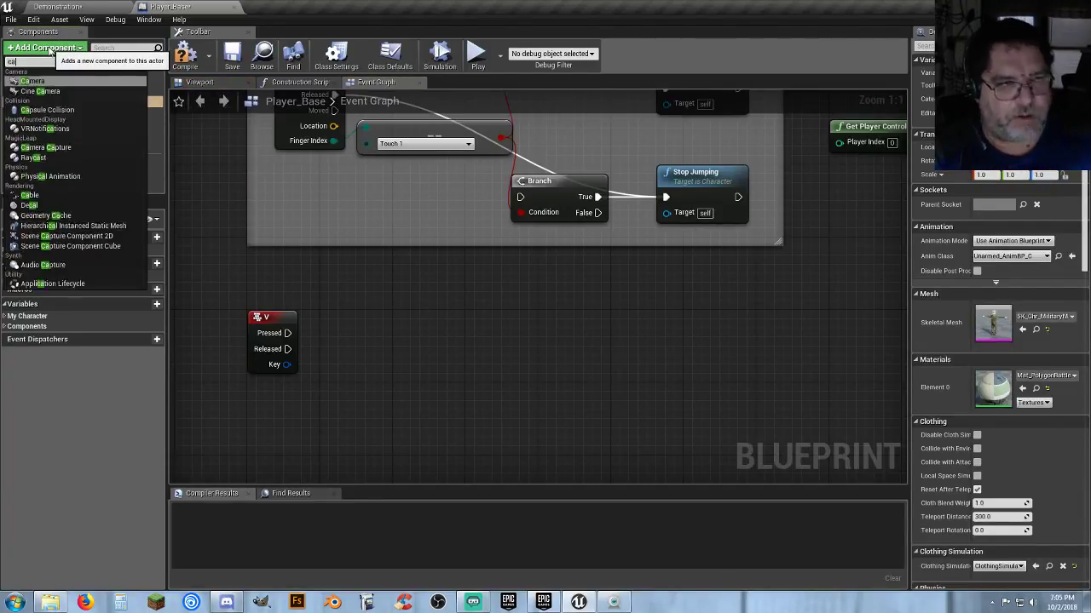
key("Return")
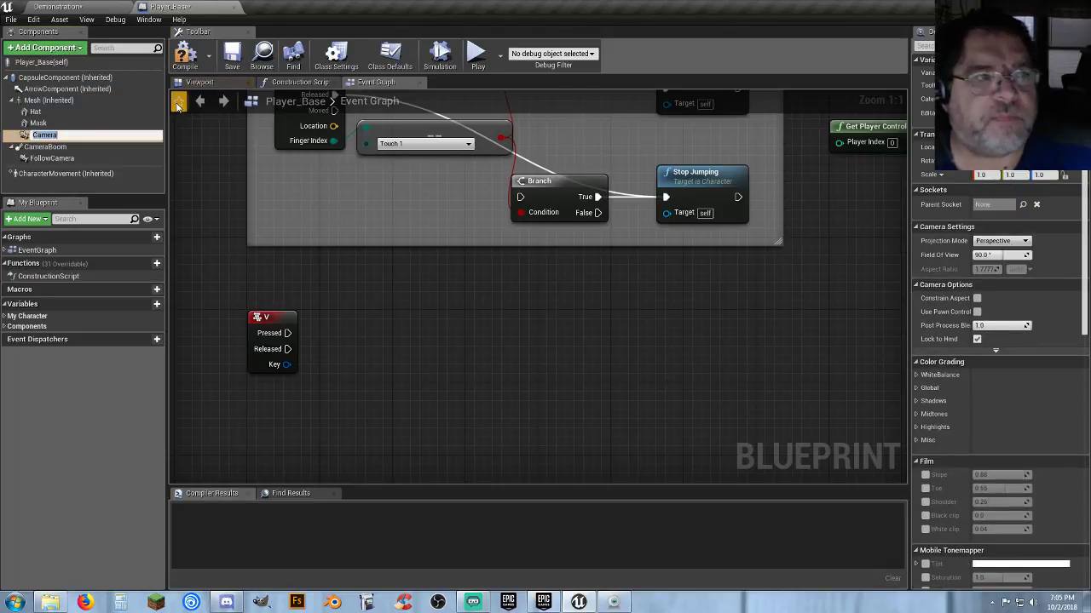
left_click(205, 81)
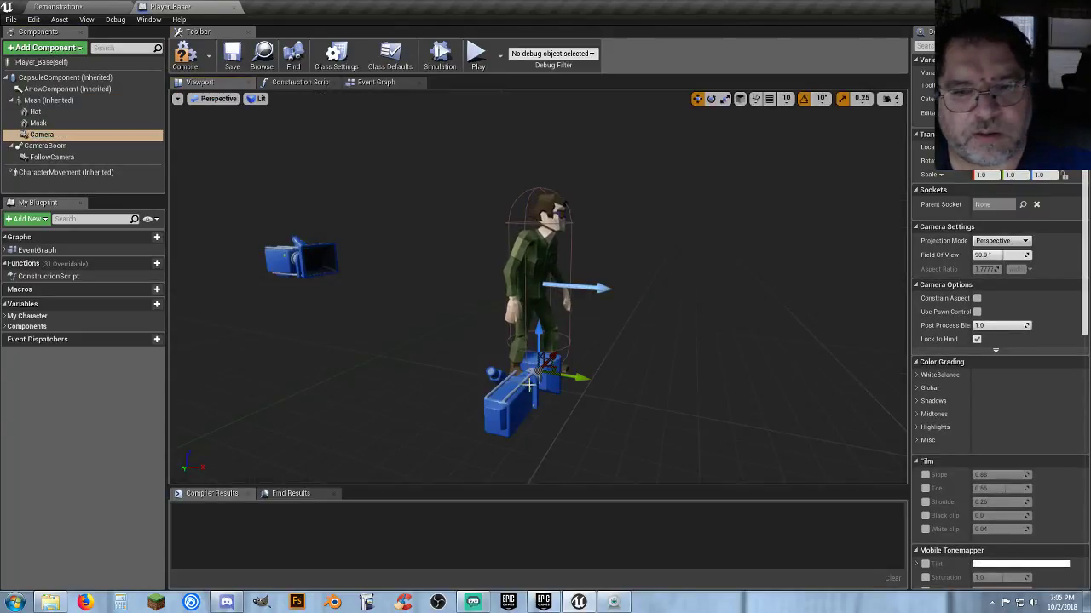
left_click(59, 137)
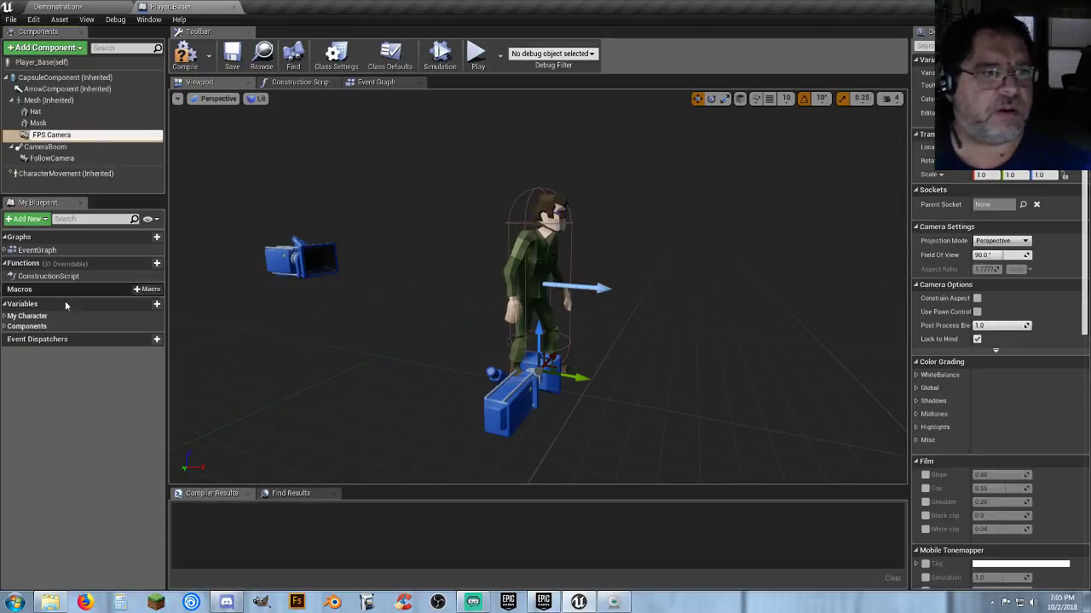
key("Return")
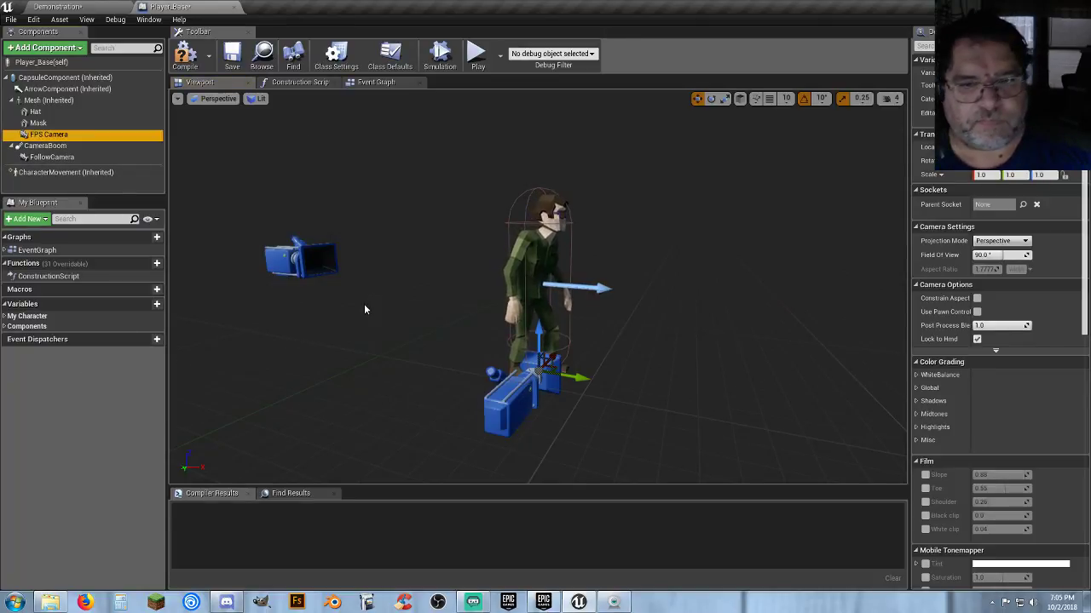
Step: Attach the FPS Camera to the mesh's head socket and rotate it upright to face the character's forward direction
left_click(1024, 206)
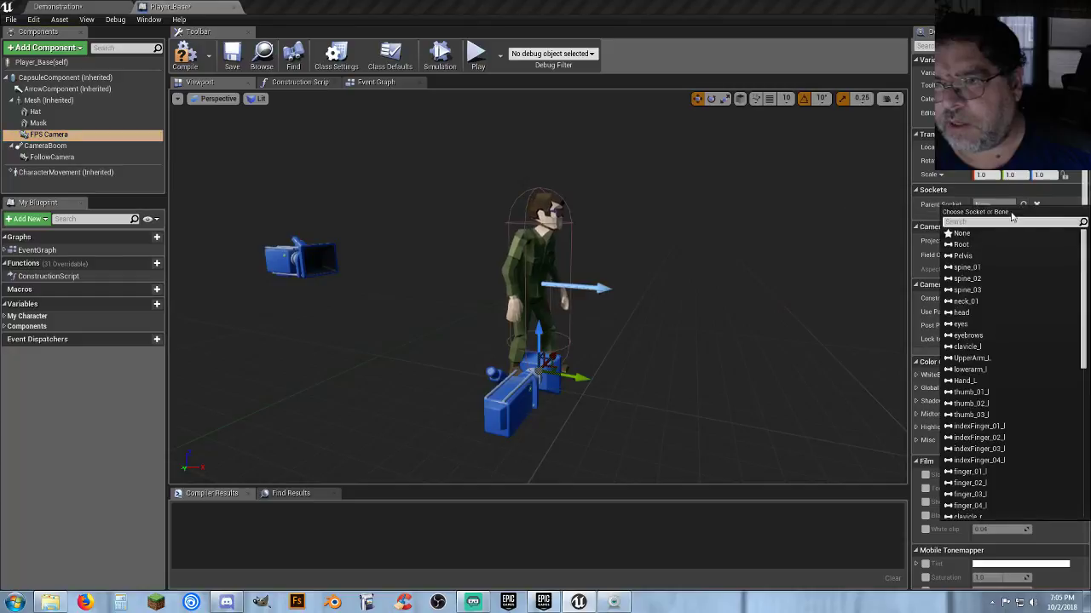
left_click(969, 315)
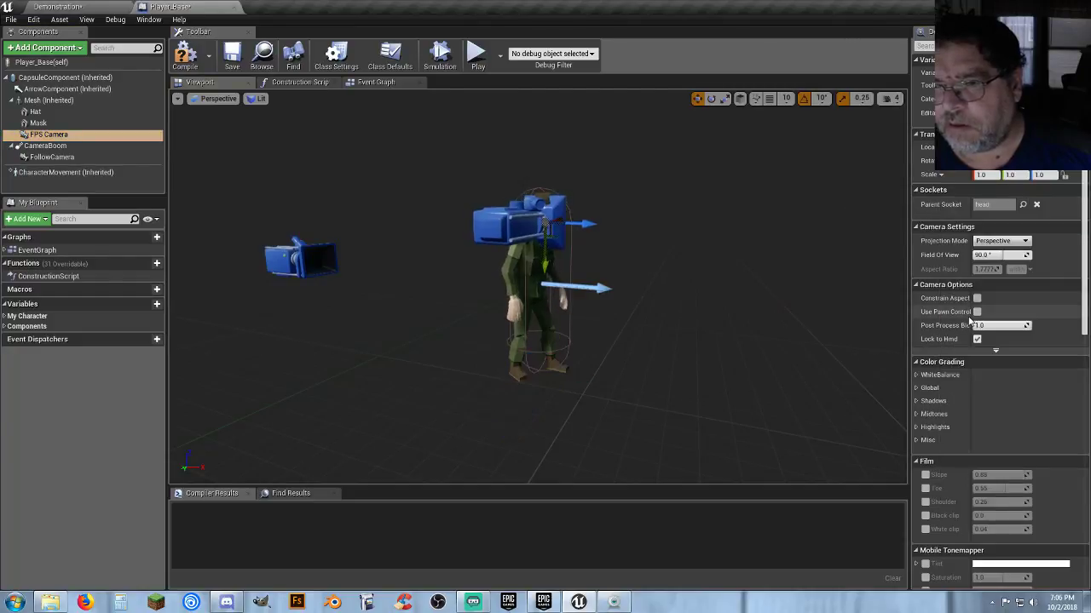
left_click(712, 99)
mouse_move(628, 224)
right_mouse_down()
mouse_move(610, 186)
mouse_move(626, 189)
mouse_move(613, 225)
right_mouse_up()
left_click_drag(563, 211, 622, 220)
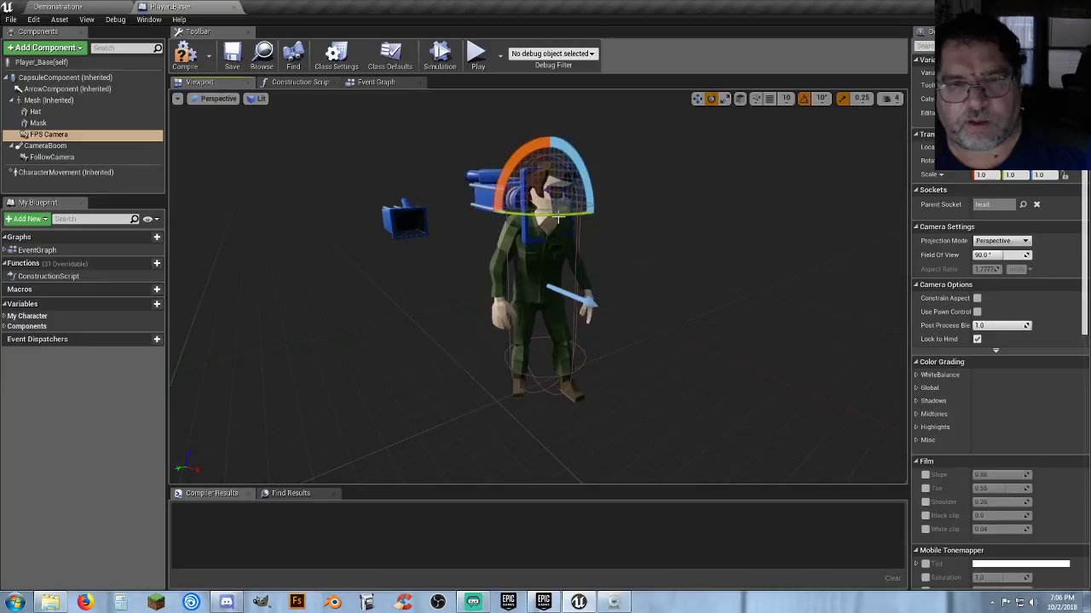
left_click_drag(513, 168, 554, 142)
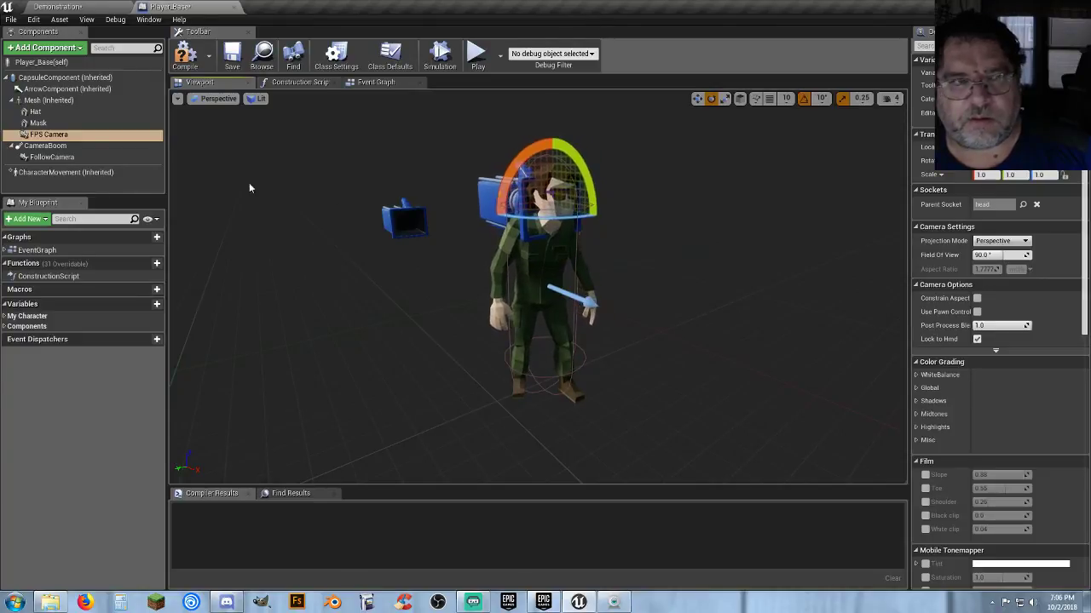
left_click(177, 98)
left_click(182, 135)
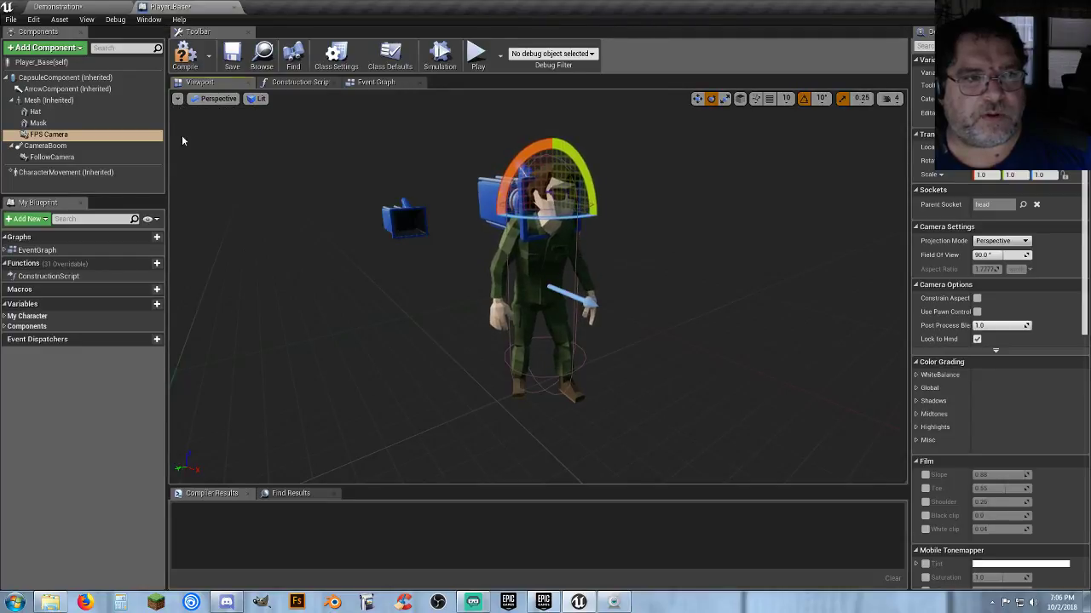
left_click_drag(191, 145, 281, 174)
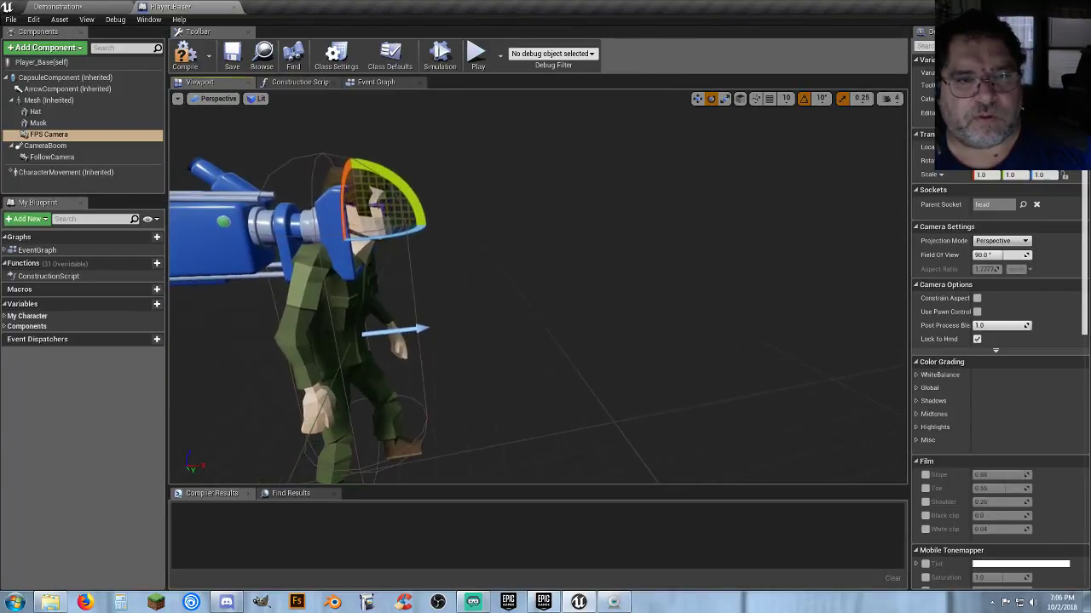
Step: Move the FPS Camera slightly up and forward so that it sits in front of the character's face
left_click(697, 98)
left_click_drag(523, 182, 545, 188)
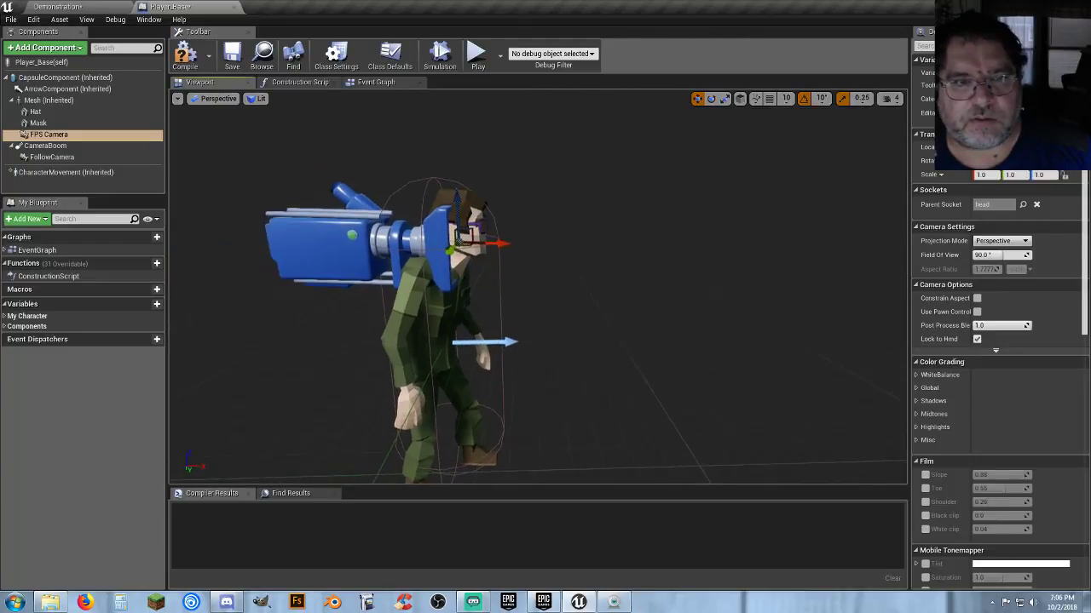
left_click_drag(456, 198, 457, 178)
left_click_drag(505, 223, 539, 218)
key("d")
right_click_drag(539, 218, 404, 278)
key("s")
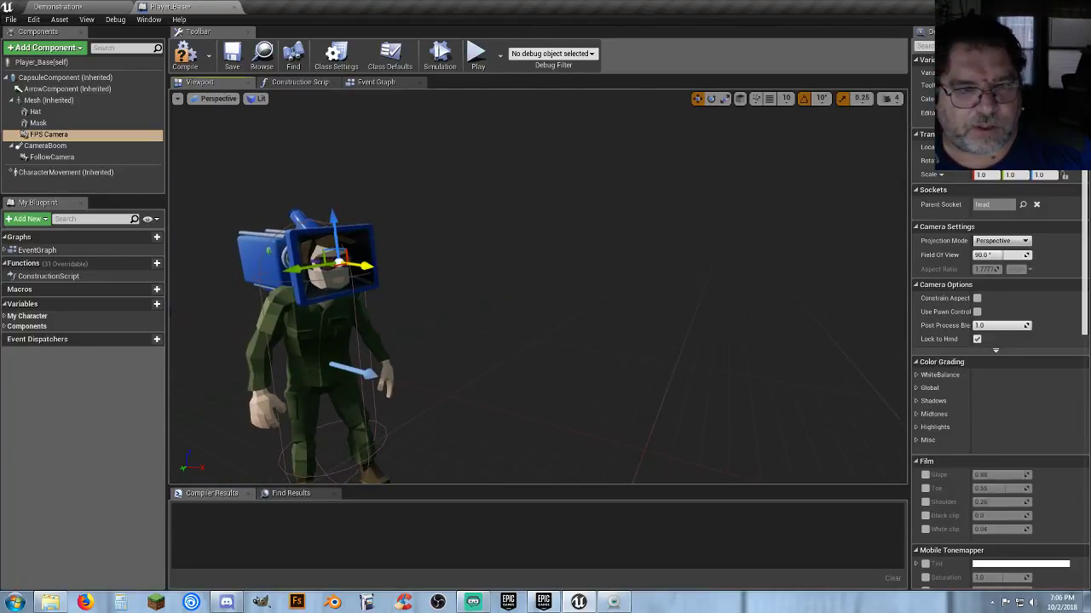
left_click_drag(375, 270, 386, 268)
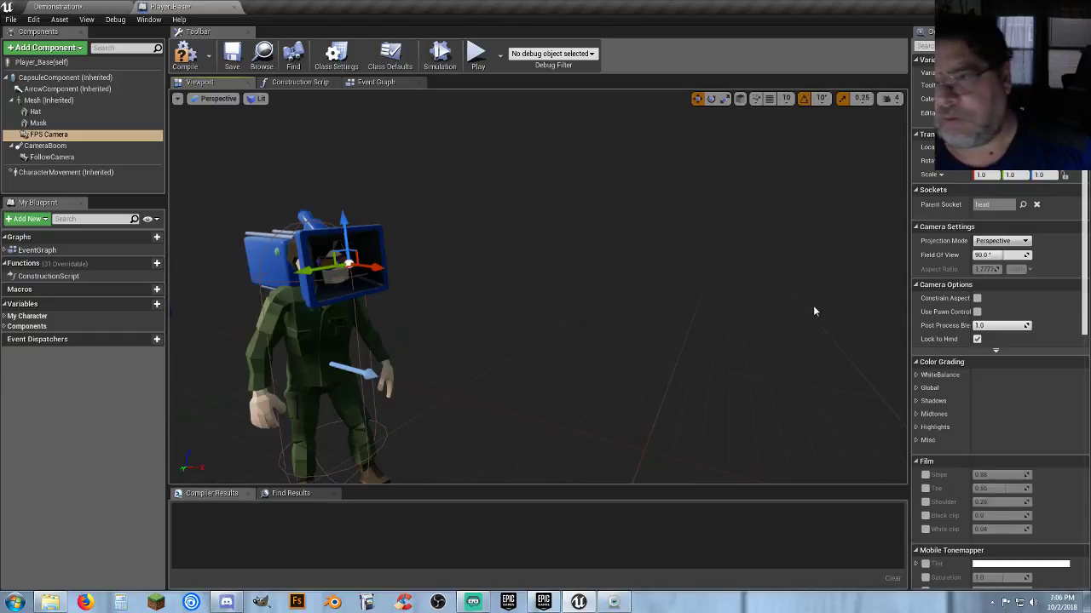
Step: Enable Use Pawn Control Rotation on the FPS Camera and check the preview viewport's Realtime option
left_click(976, 311)
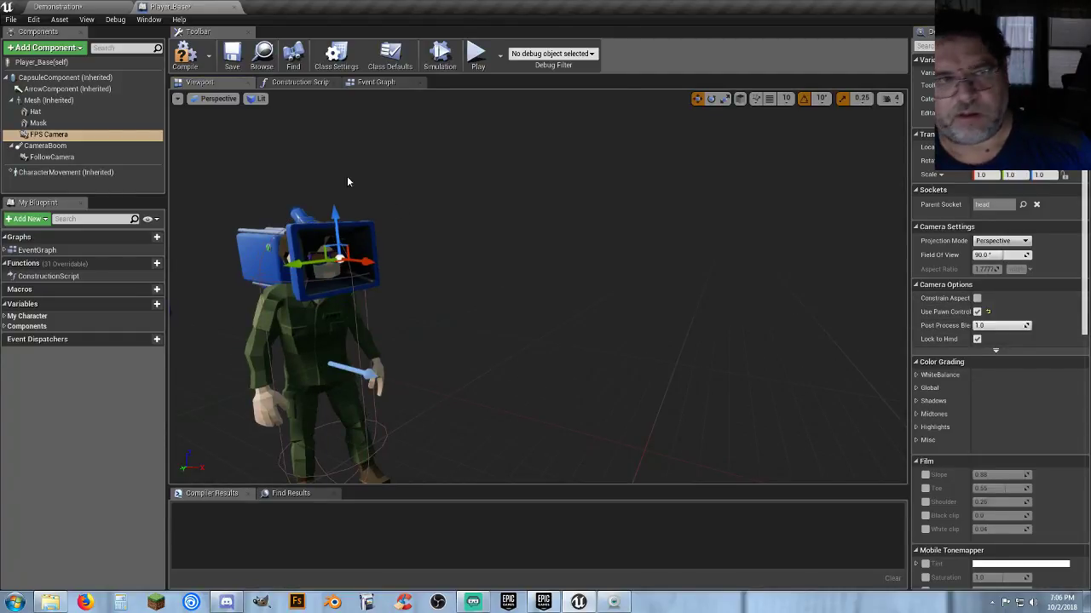
left_click(177, 99)
left_click(187, 134)
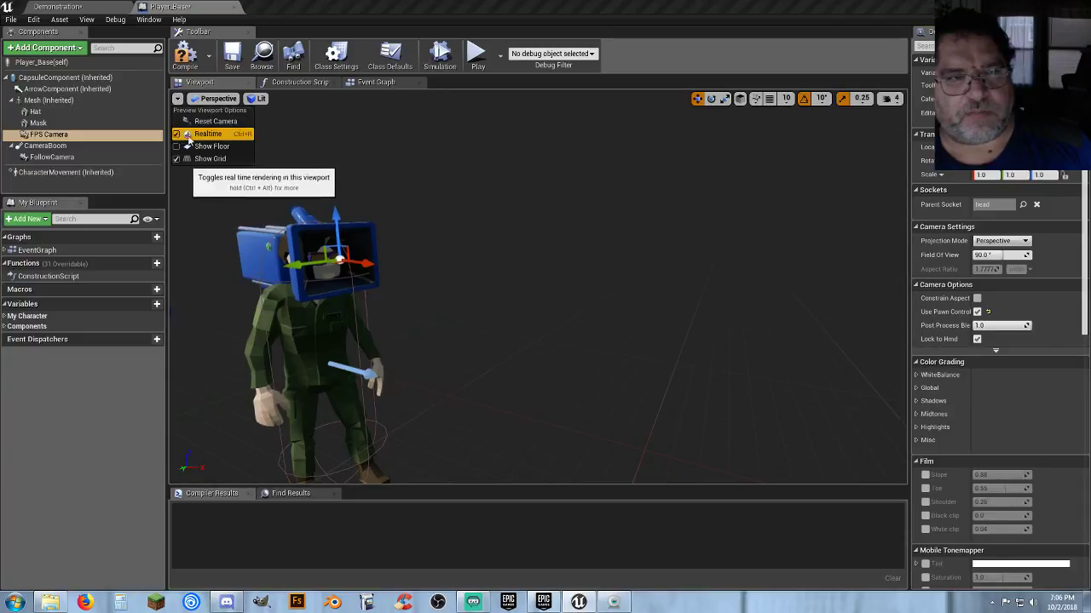
Step: Turn off Auto Activate for the FPS Camera component
scroll(967, 356, "down", 3)
scroll(967, 357, "down", 15)
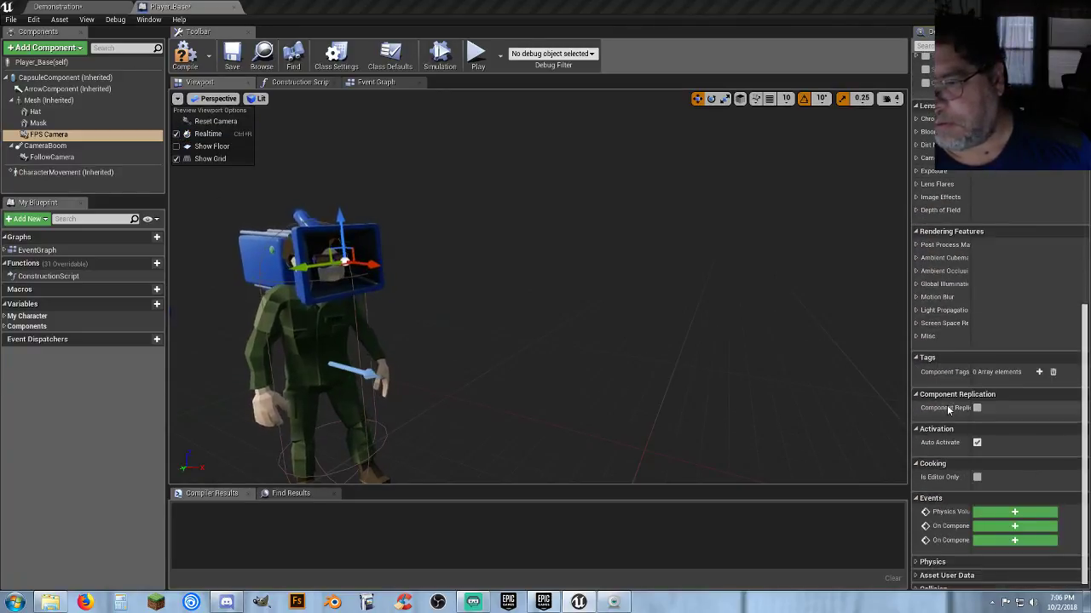
left_click(977, 443)
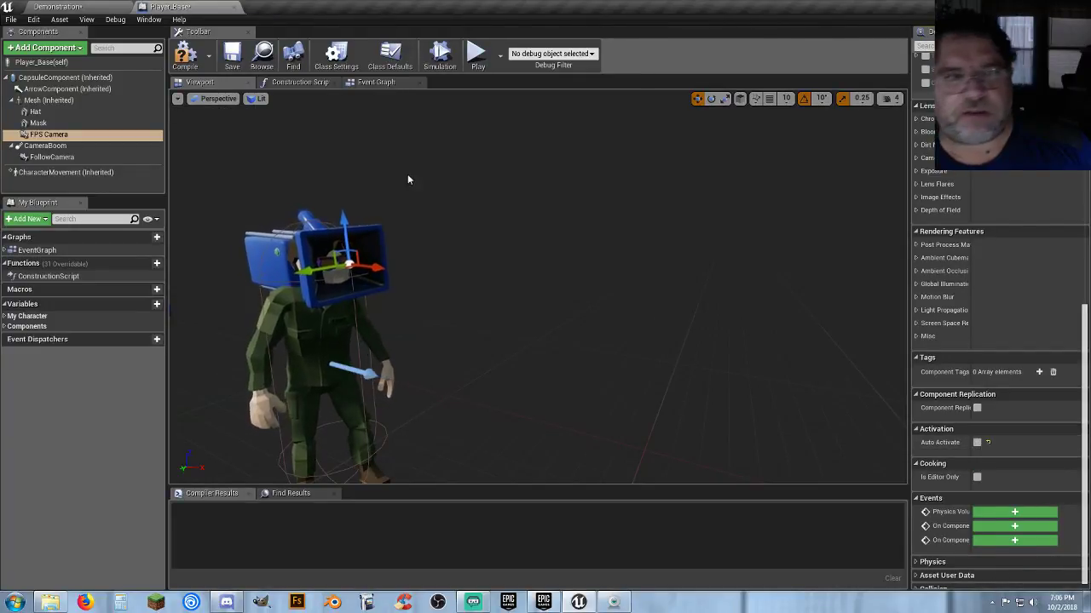
Step: Place FPS Camera and FollowCamera references beneath the V key event in the Event Graph, compile the blueprint and align the two references
left_click(386, 83)
right_click_drag(361, 363, 454, 270)
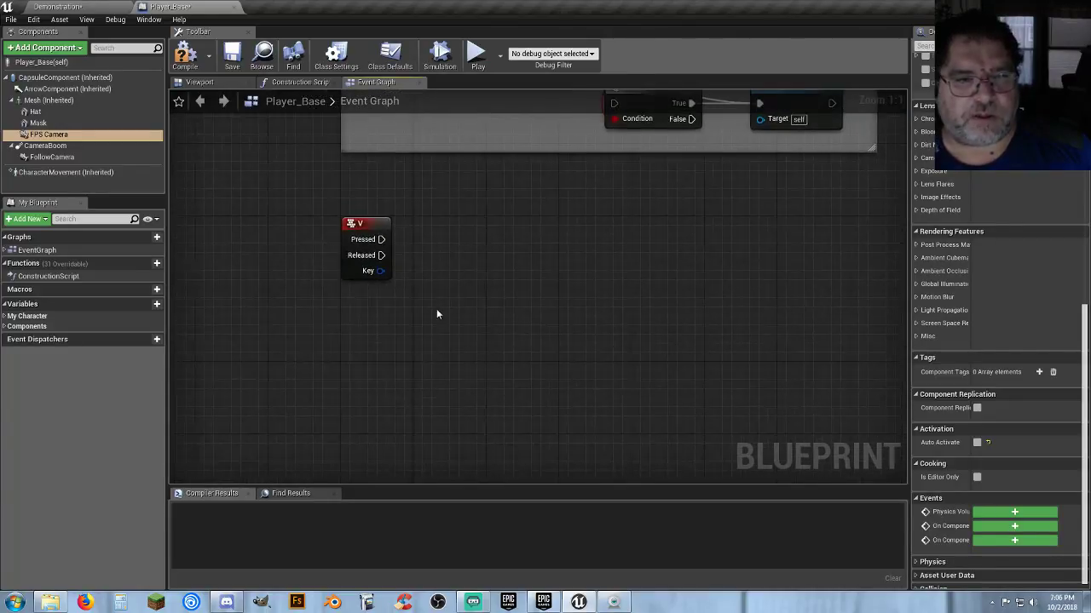
left_click_drag(58, 136, 350, 312)
left_click(52, 158)
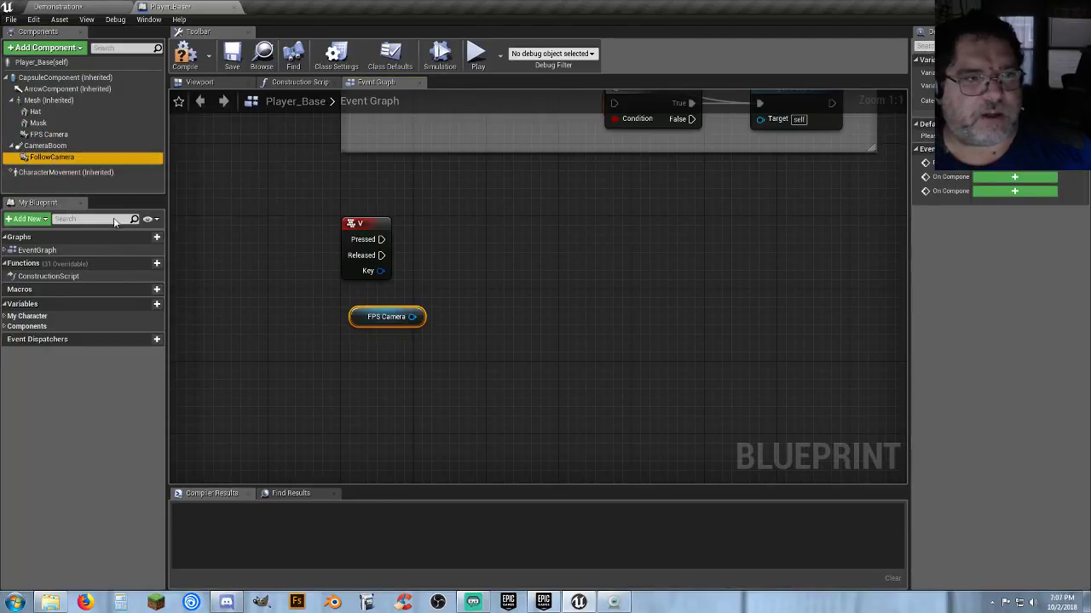
left_click_drag(53, 158, 348, 342)
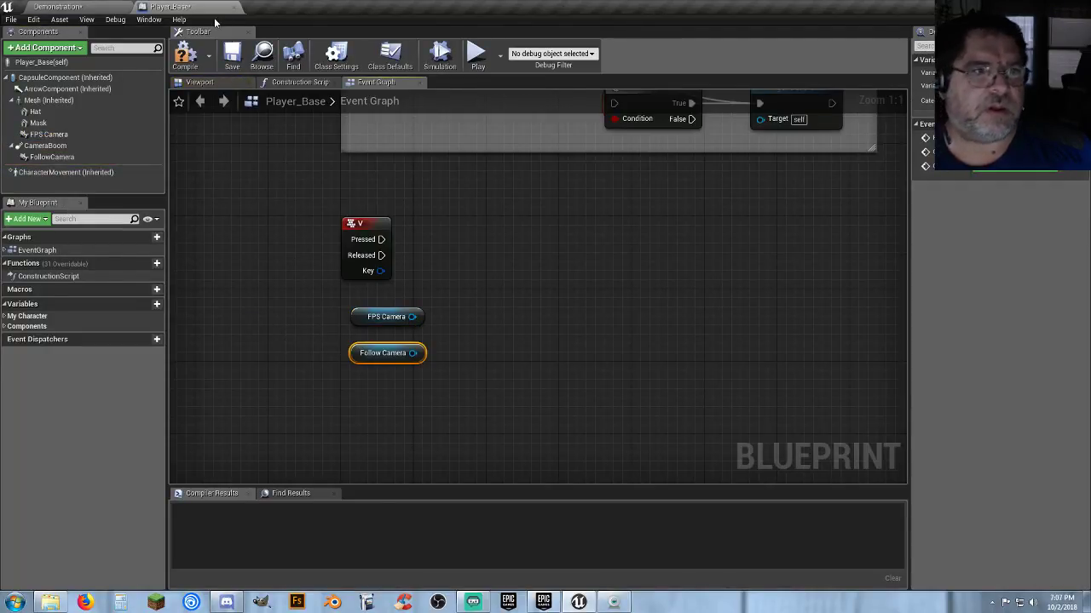
left_click(185, 56)
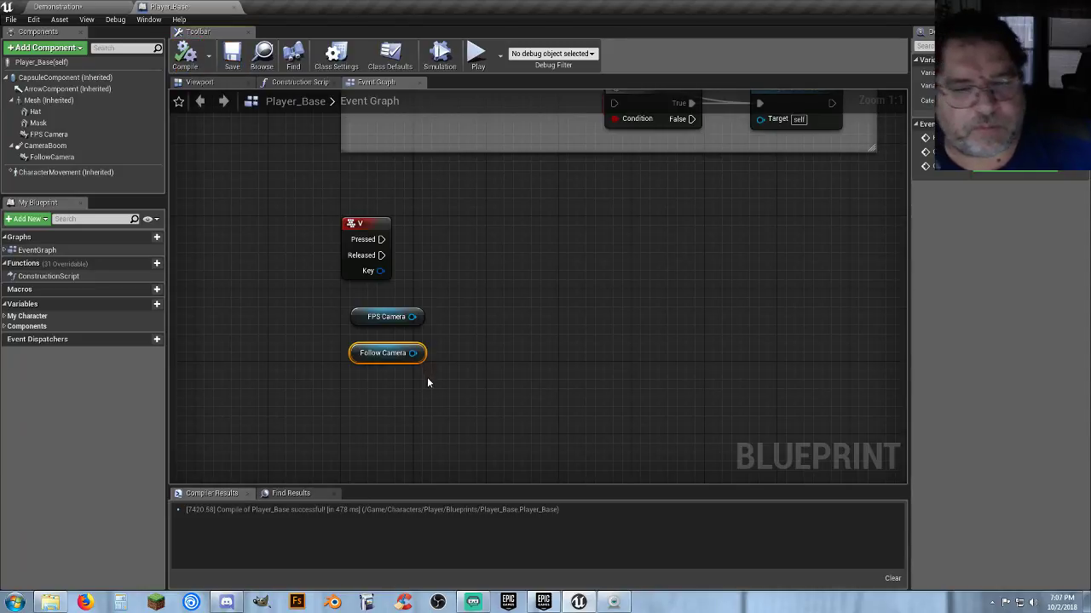
left_click_drag(358, 317, 345, 349)
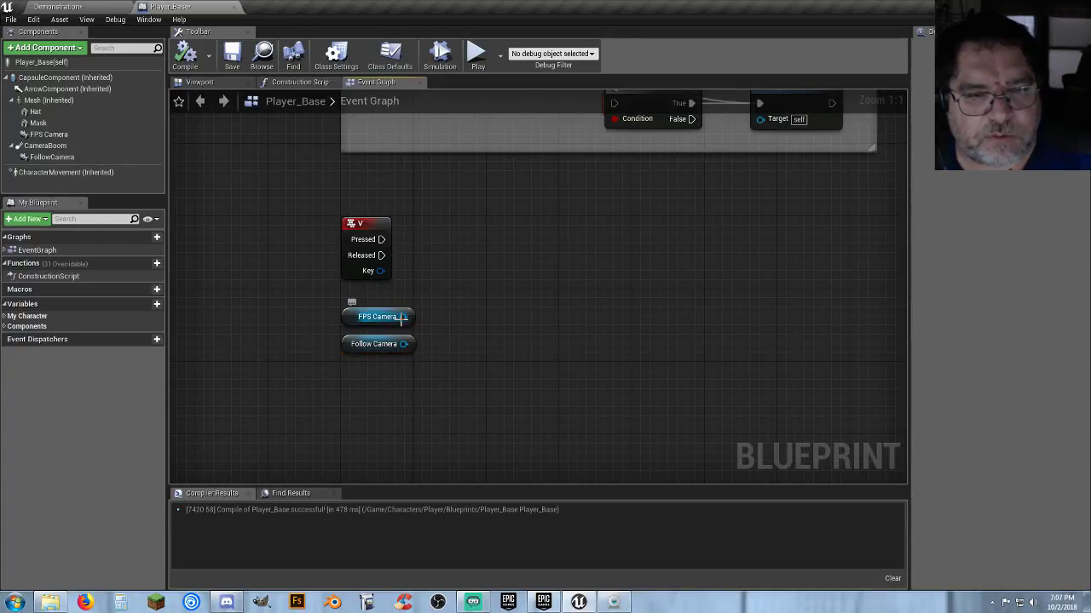
Step: Add a Deactivate node targeting the Follow Camera reference and place it beside the V key event
left_click_drag(401, 317, 505, 260)
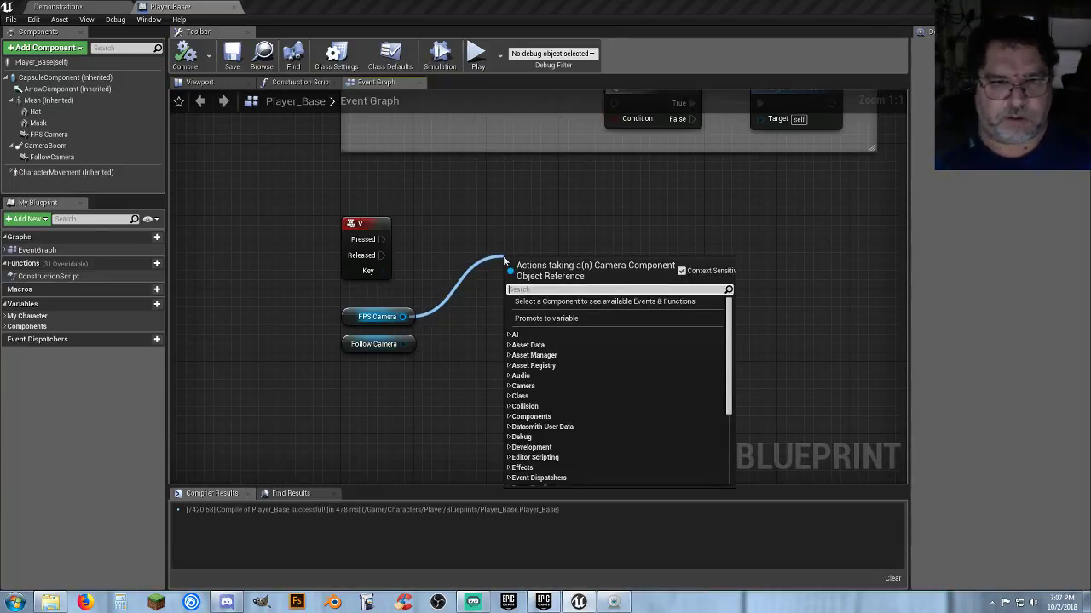
left_click(427, 374)
left_click_drag(403, 345, 465, 247)
type("deact")
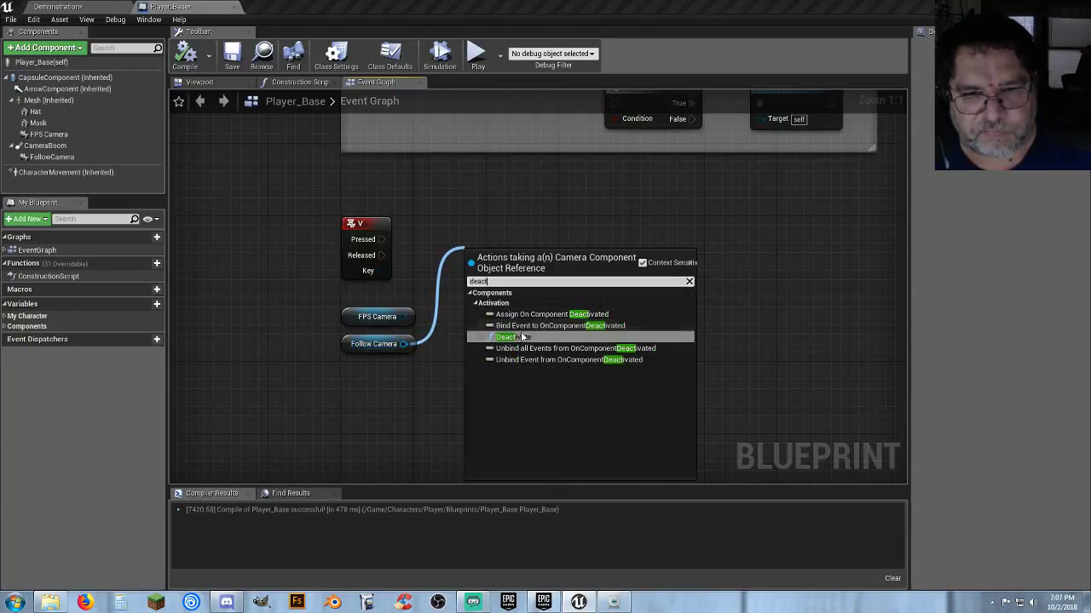
left_click(513, 337)
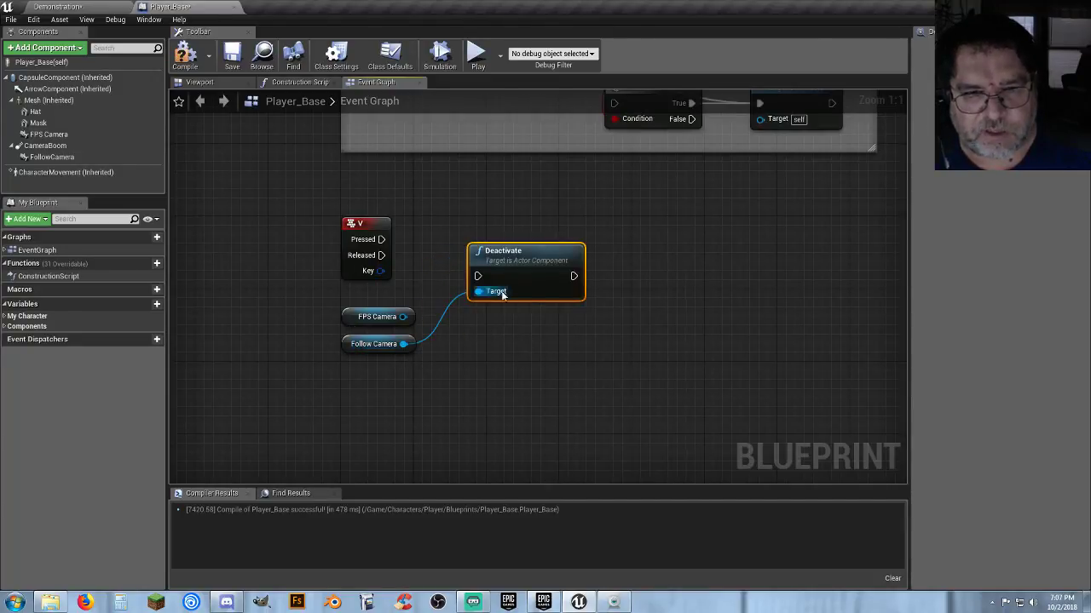
left_click_drag(512, 256, 531, 228)
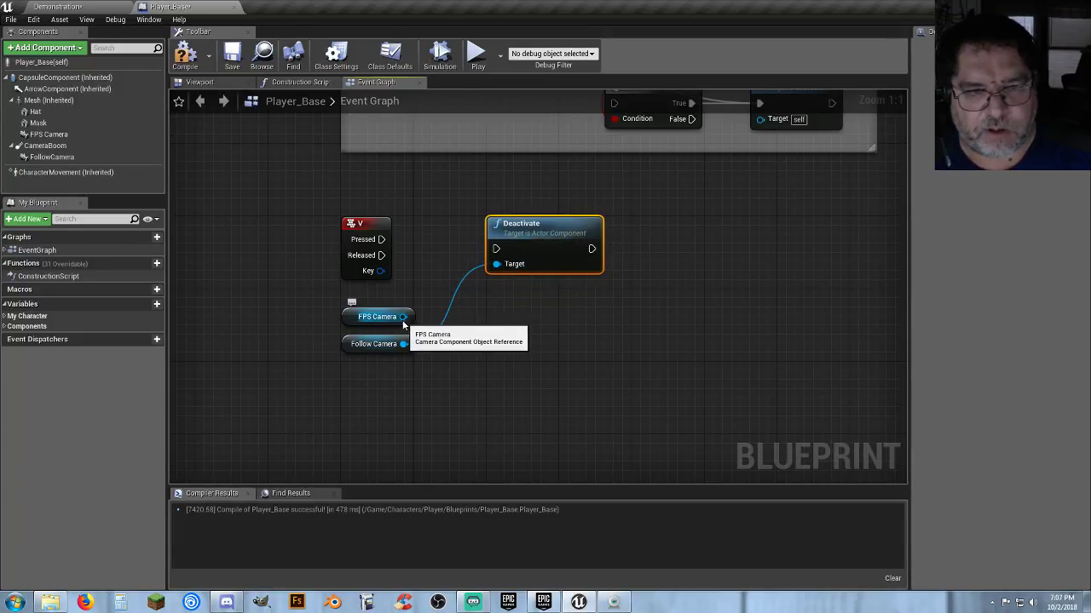
Step: Add an Activate node targeting the FPS Camera, run it after Deactivate and align it beside that node
left_click_drag(402, 317, 653, 284)
type("a")
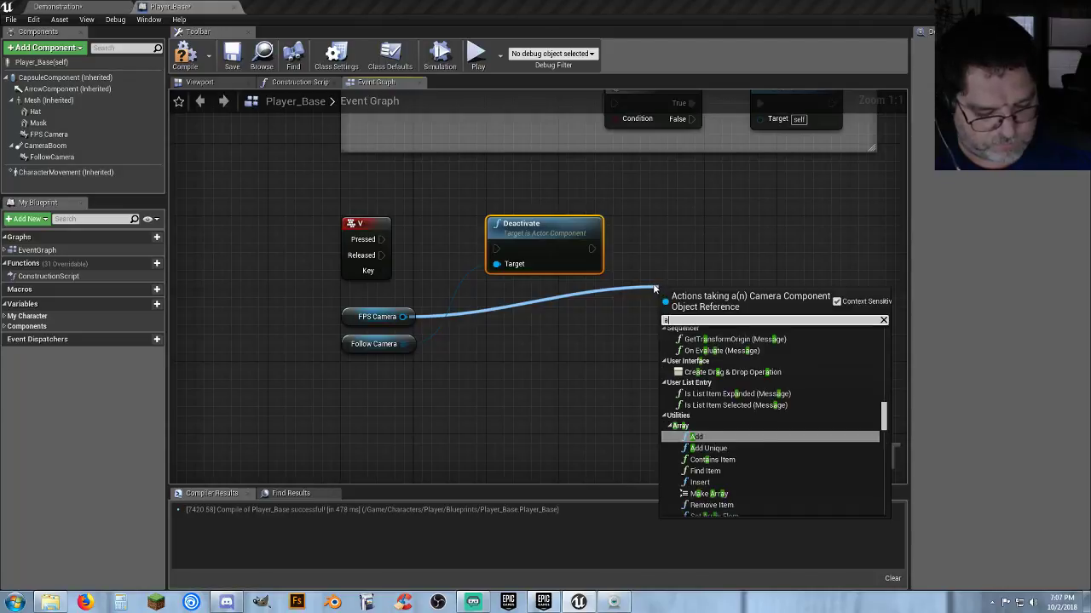
type("ctiv")
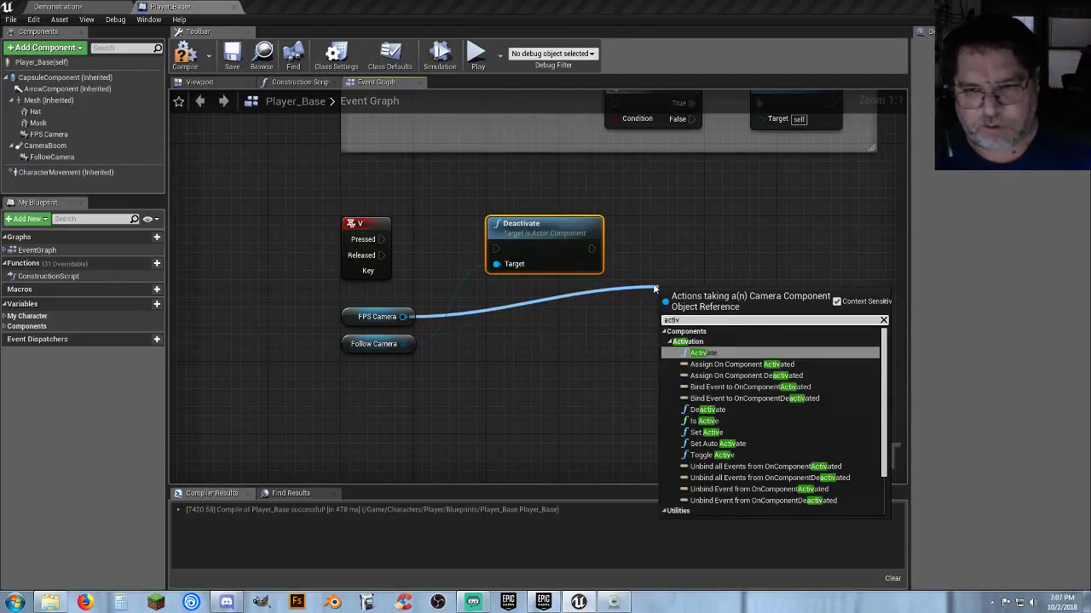
left_click(720, 351)
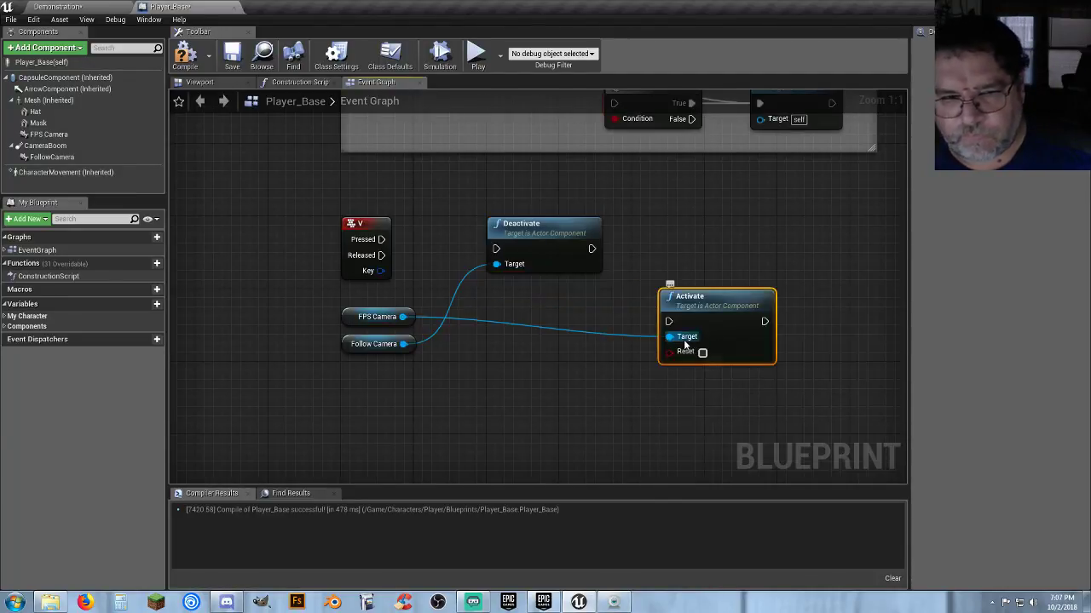
left_click_drag(670, 321, 588, 249)
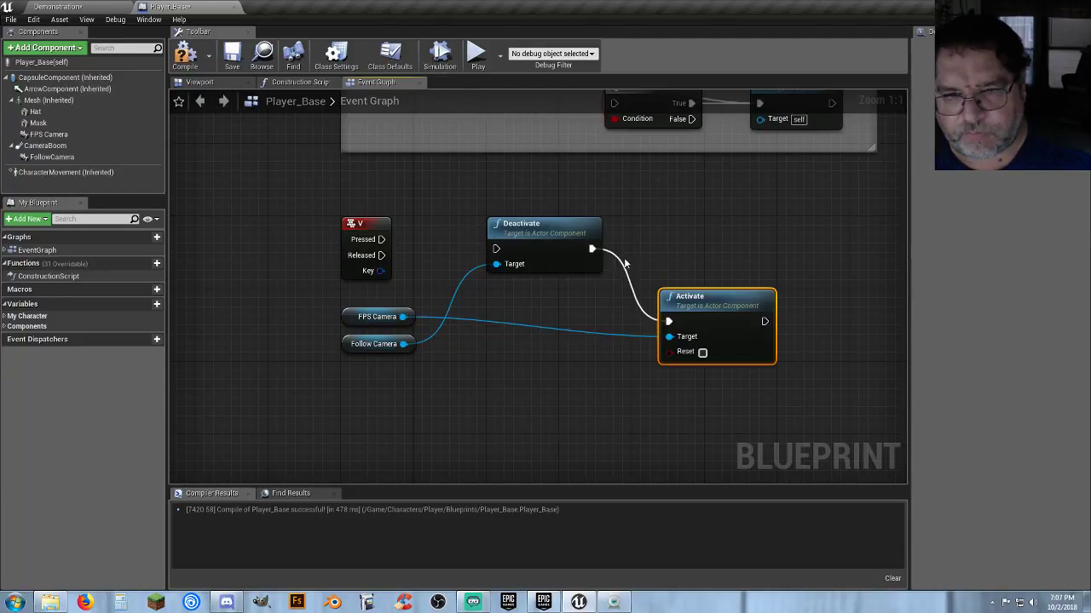
left_click_drag(696, 308, 661, 239)
left_click(617, 233)
Step: Duplicate the linked Deactivate and Activate nodes and place the copies directly beneath the originals
left_click_drag(576, 193, 668, 281)
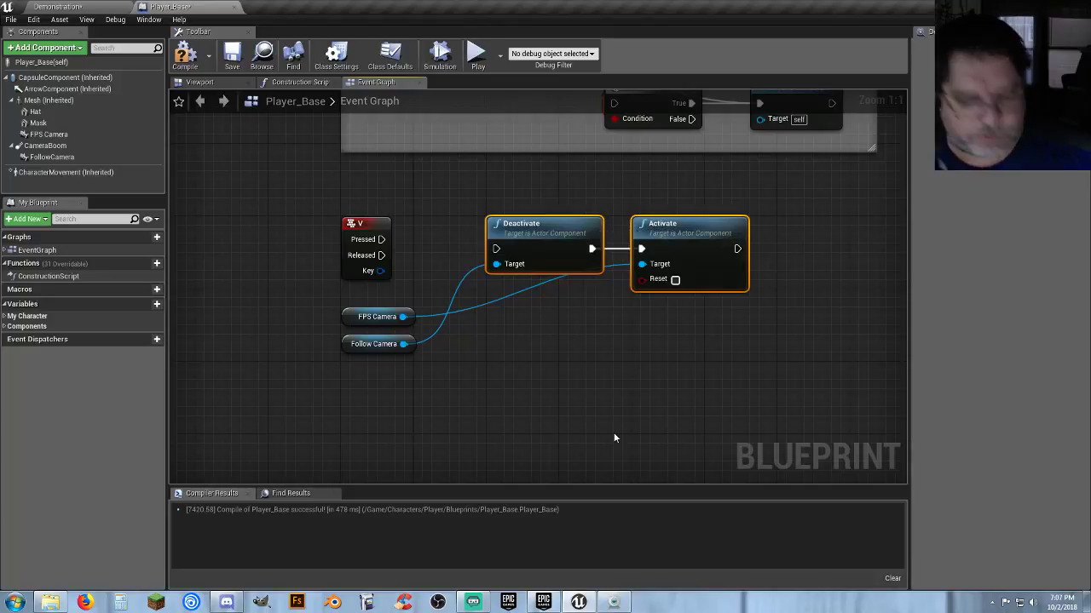
key("ctrl+c")
key("ctrl+v")
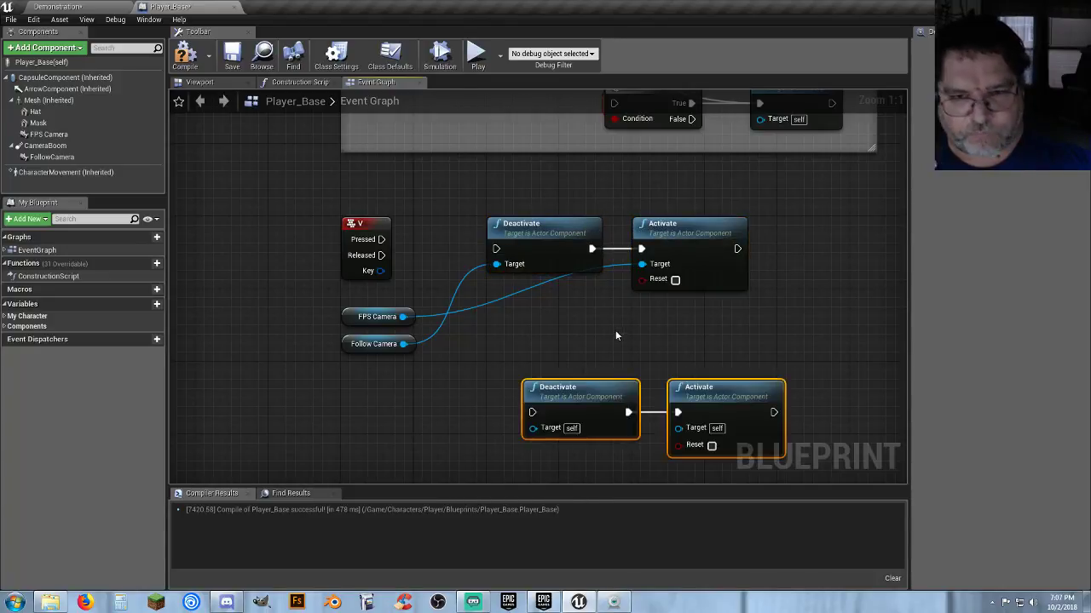
left_click_drag(696, 394, 661, 322)
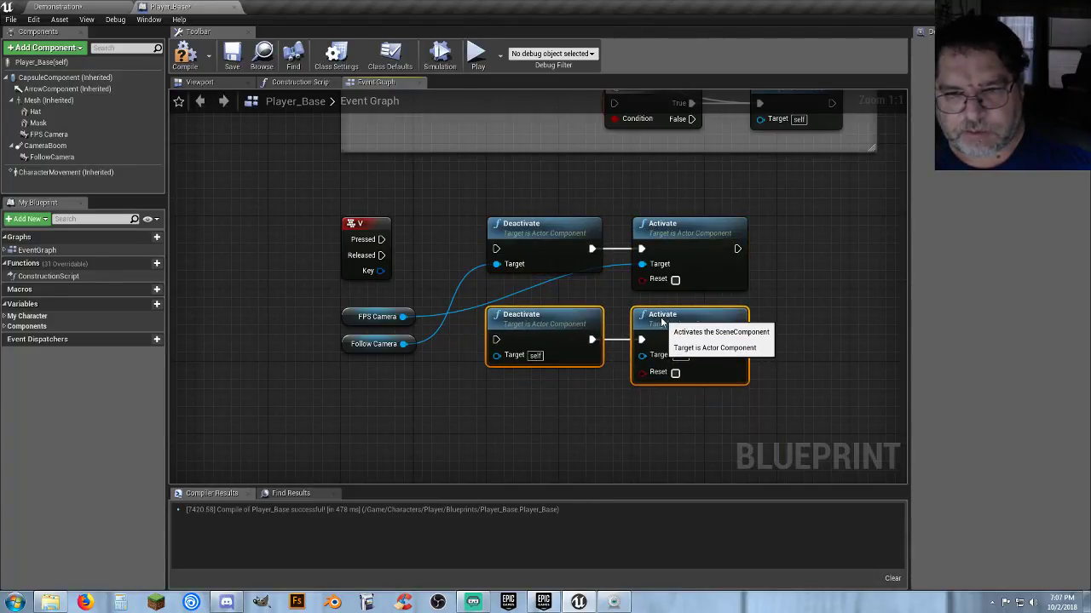
left_click(569, 427)
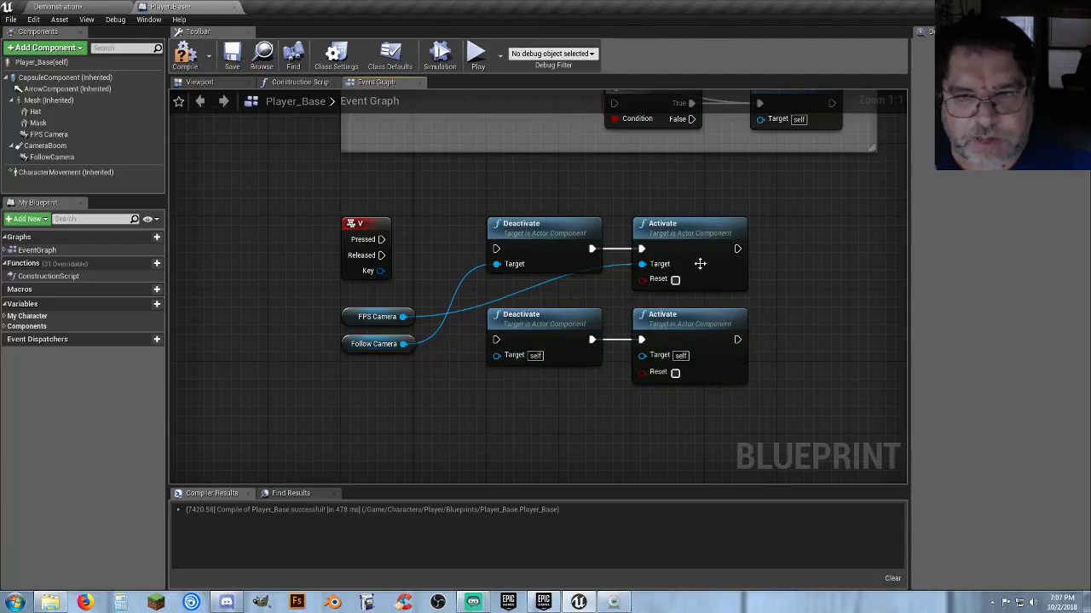
Step: Connect the V event's Pressed output to the upper Deactivate node and straighten the upper row of nodes
left_click_drag(383, 241, 495, 249)
left_click_drag(540, 197, 688, 225)
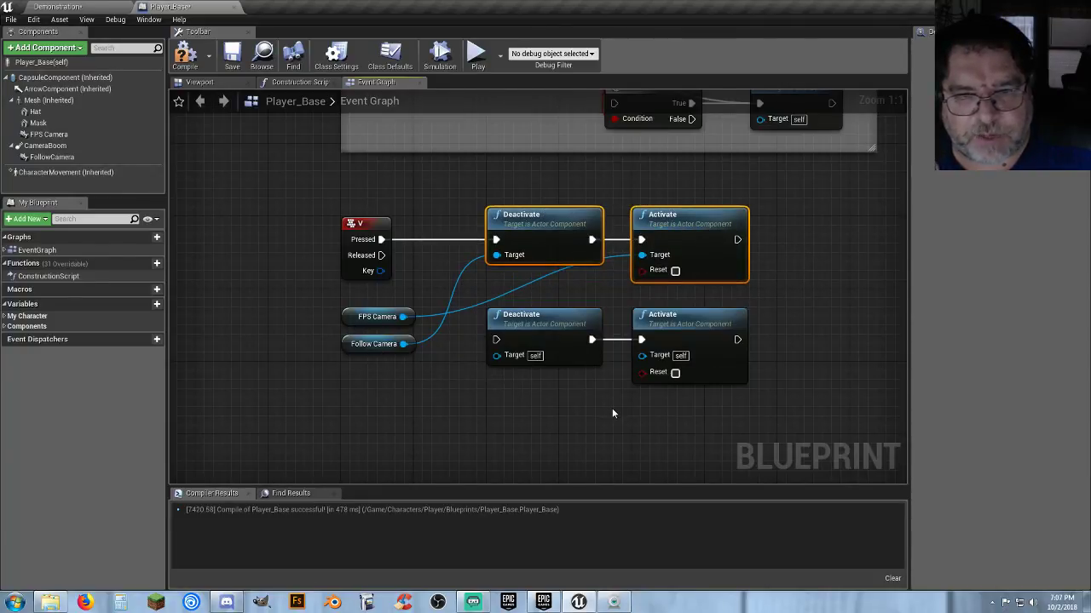
left_click_drag(381, 256, 450, 294)
left_click(301, 282)
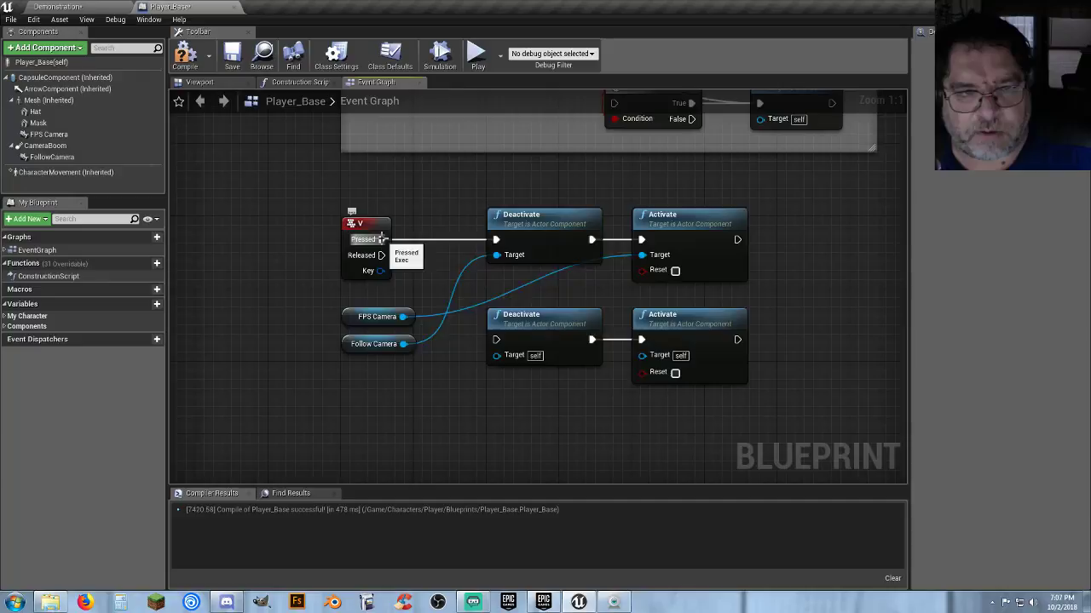
Step: Insert a FlipFlop node between V Pressed and the upper Deactivate, and connect its B output to the lower Deactivate
left_click_drag(381, 239, 421, 243)
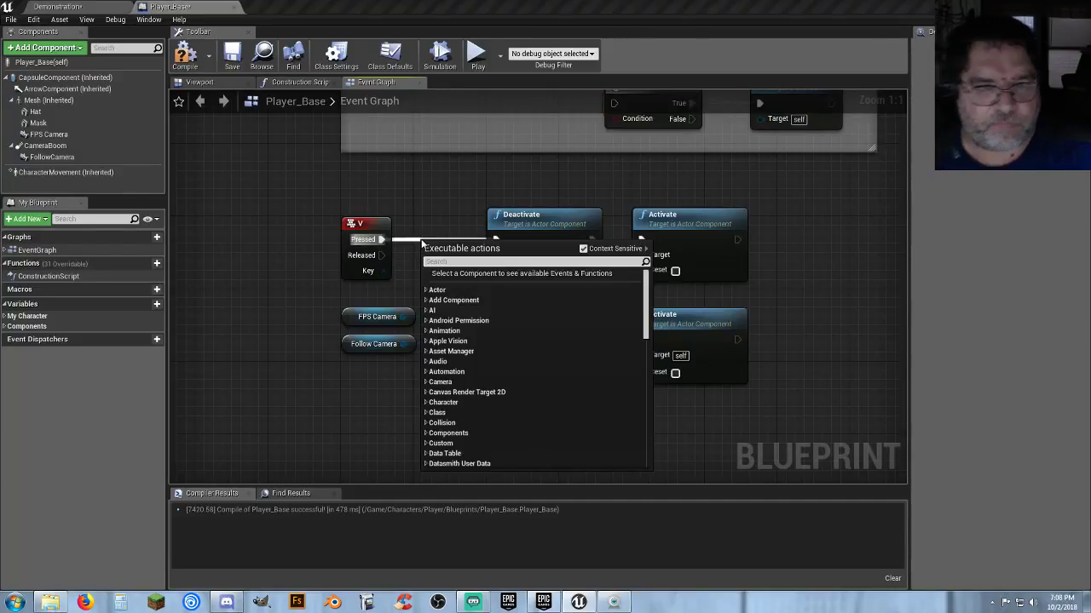
type("flip")
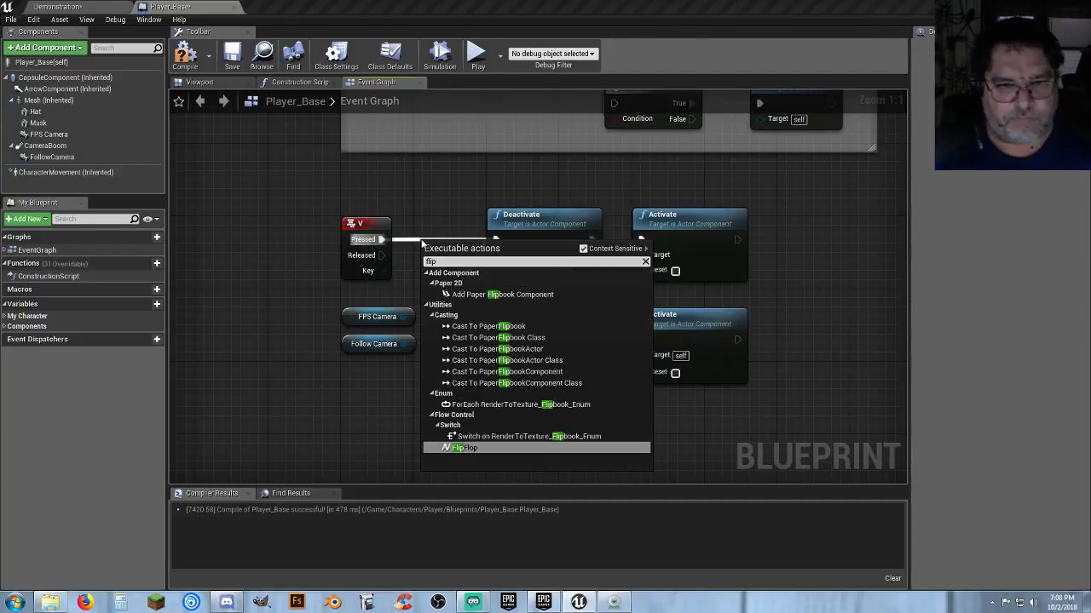
key("Return")
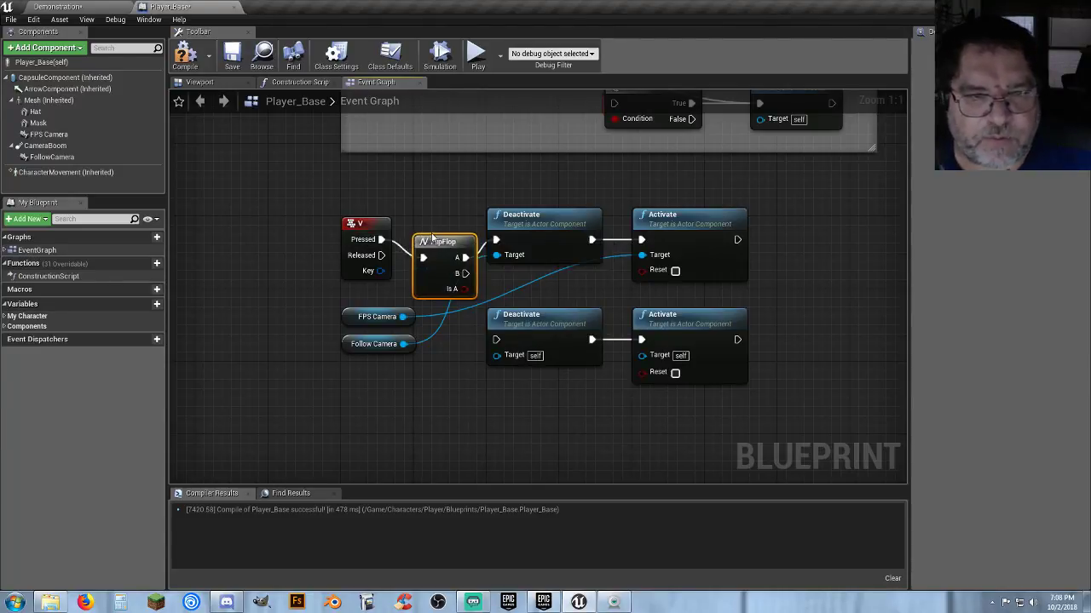
left_click_drag(441, 245, 422, 227)
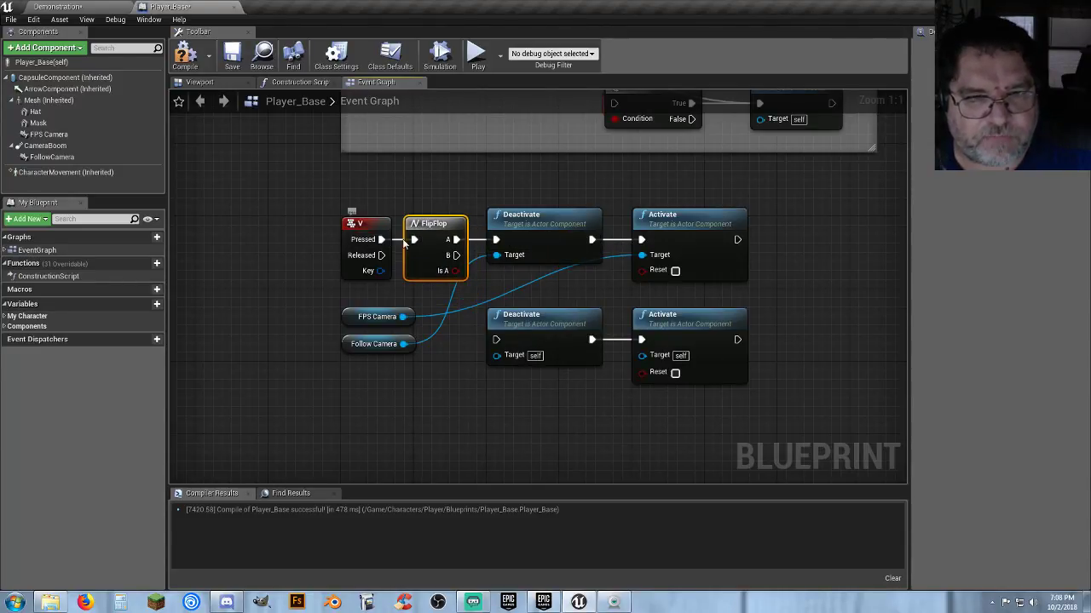
left_click_drag(453, 255, 497, 339)
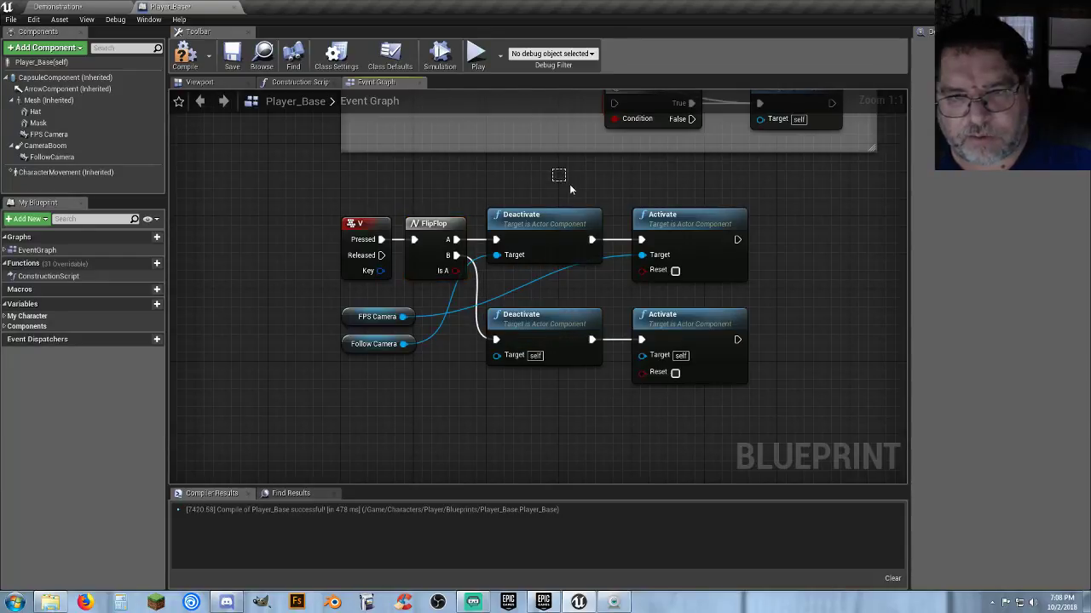
Step: Space both Deactivate and Activate rows further from the FlipFlop node and line them up one above the other
left_click_drag(570, 189, 726, 215)
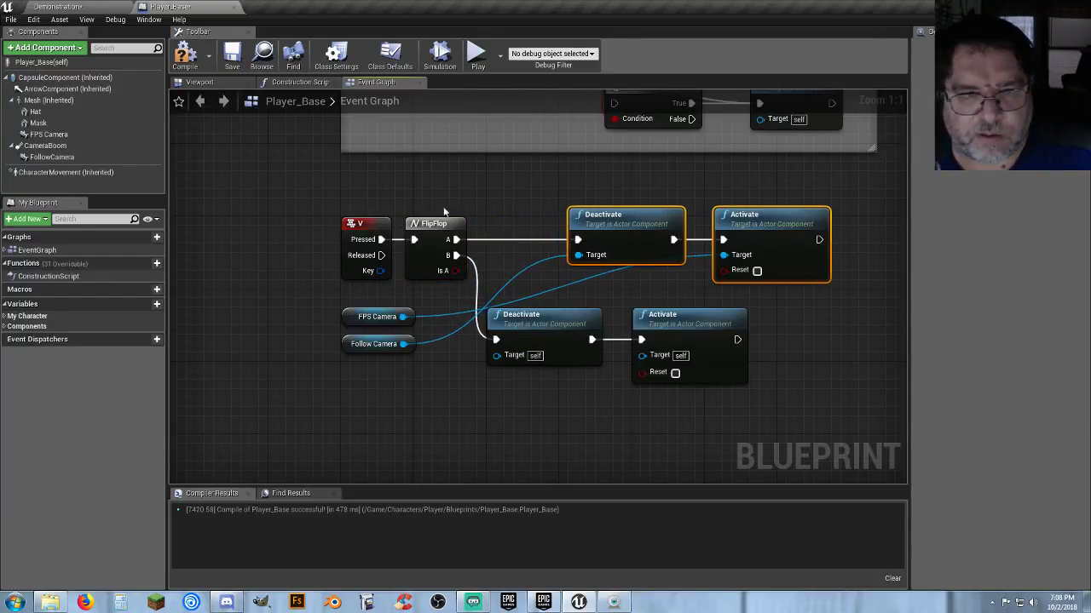
left_click_drag(444, 215, 452, 215)
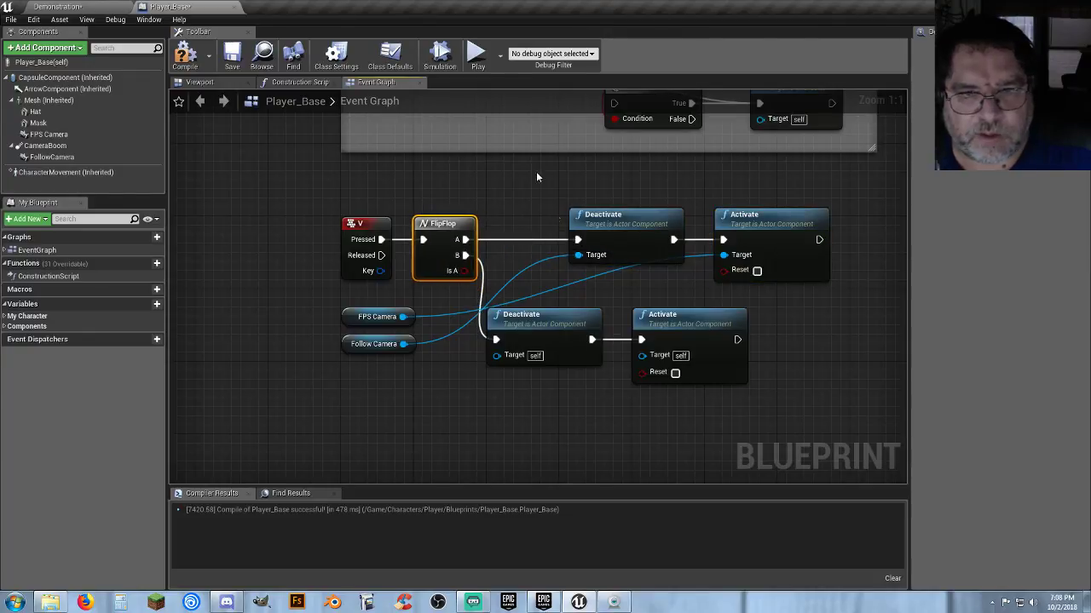
left_click_drag(536, 177, 739, 230)
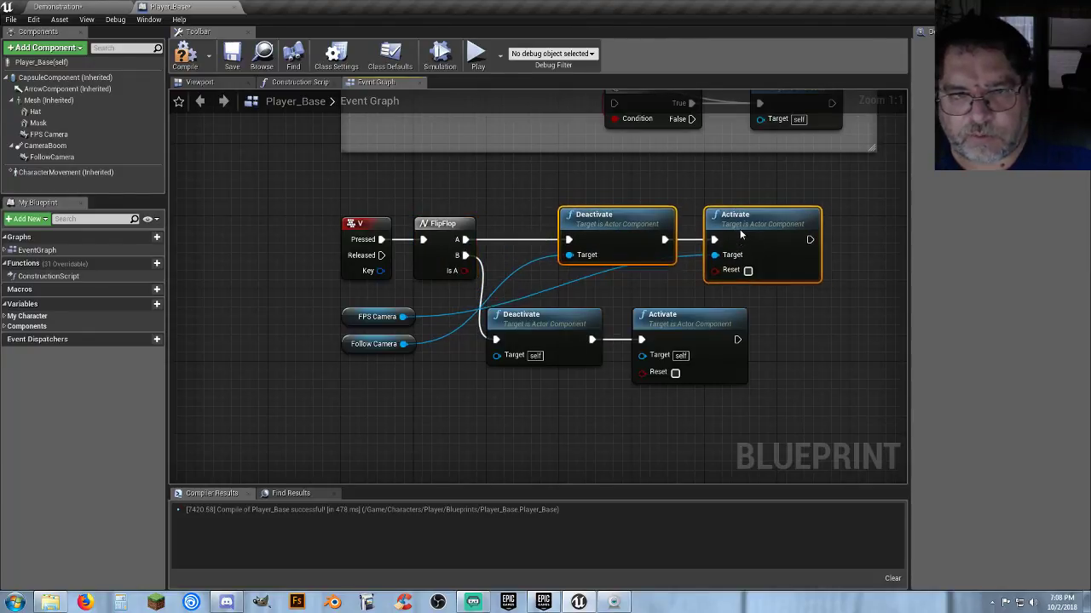
left_click(505, 420)
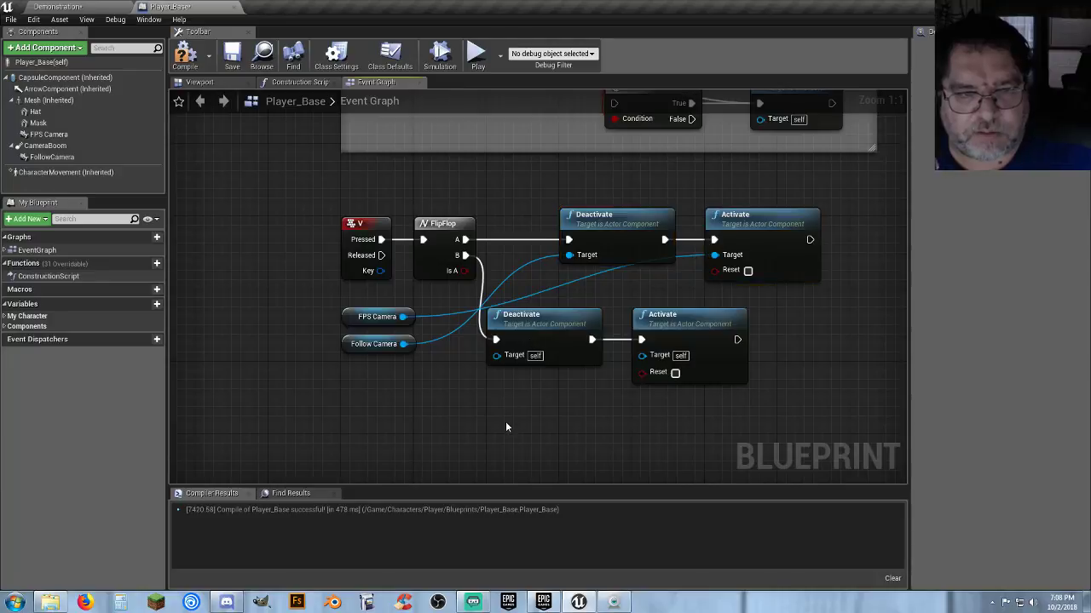
left_click_drag(741, 418, 631, 327)
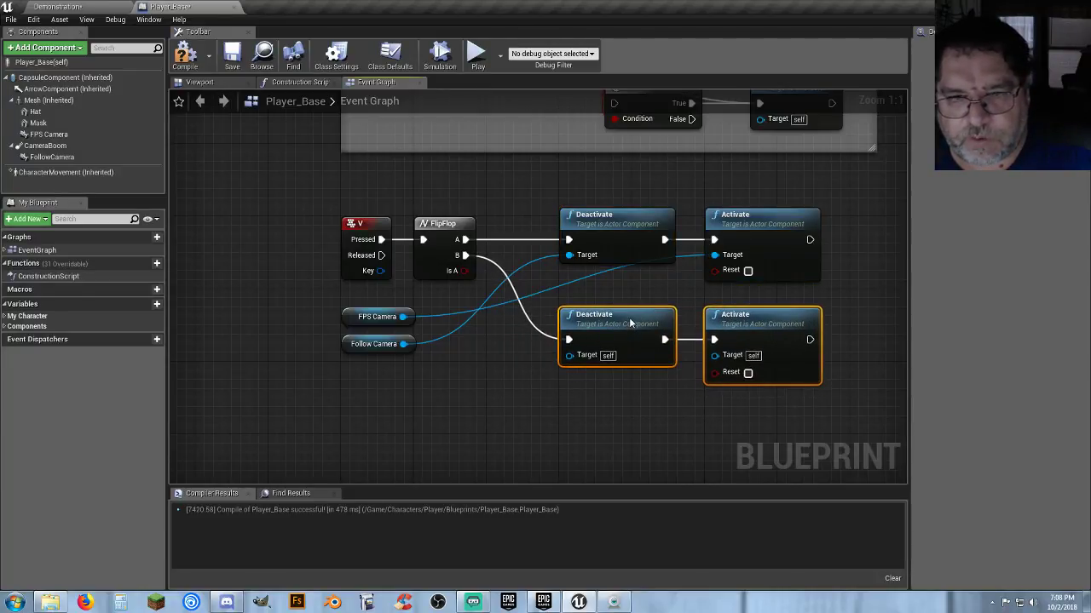
left_click_drag(629, 323, 634, 302)
left_click(575, 411)
Step: Set the FPS Camera as the lower Deactivate node's target and the Follow Camera as the lower Activate node's target
right_click_drag(576, 411, 494, 409)
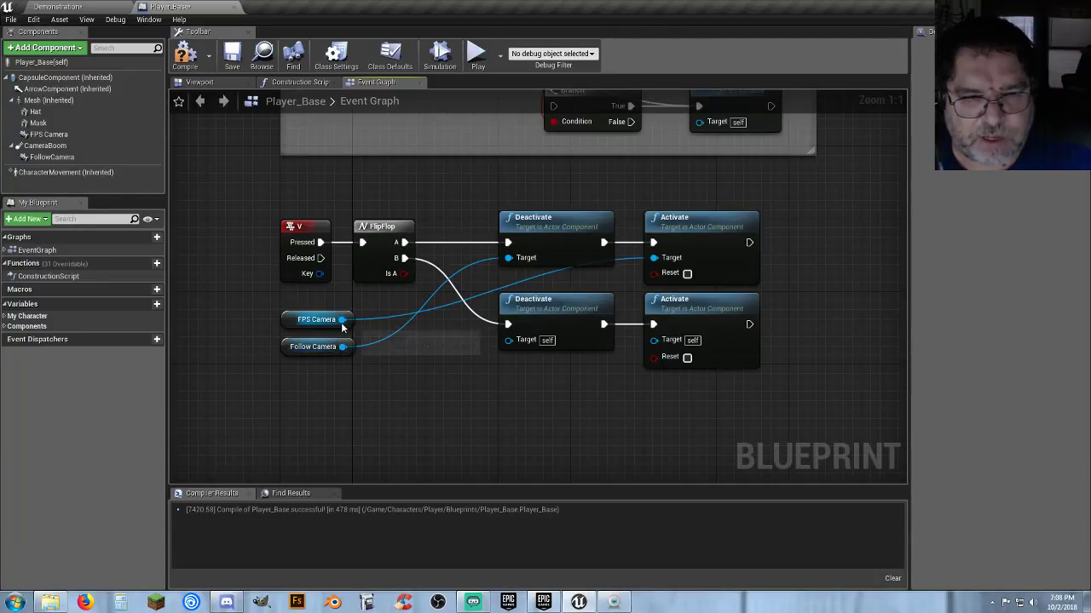
left_click_drag(342, 319, 507, 341)
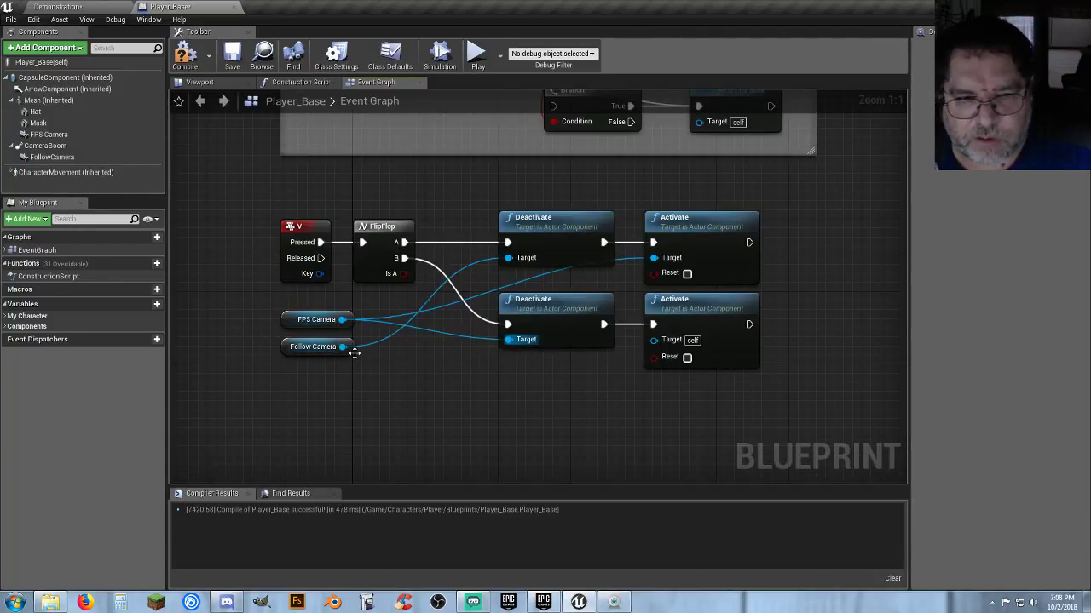
left_click_drag(342, 347, 673, 341)
Step: Add a Set Use Controller Rotation Yaw node after the upper Activate node and align it with that row
right_click_drag(672, 377, 492, 409)
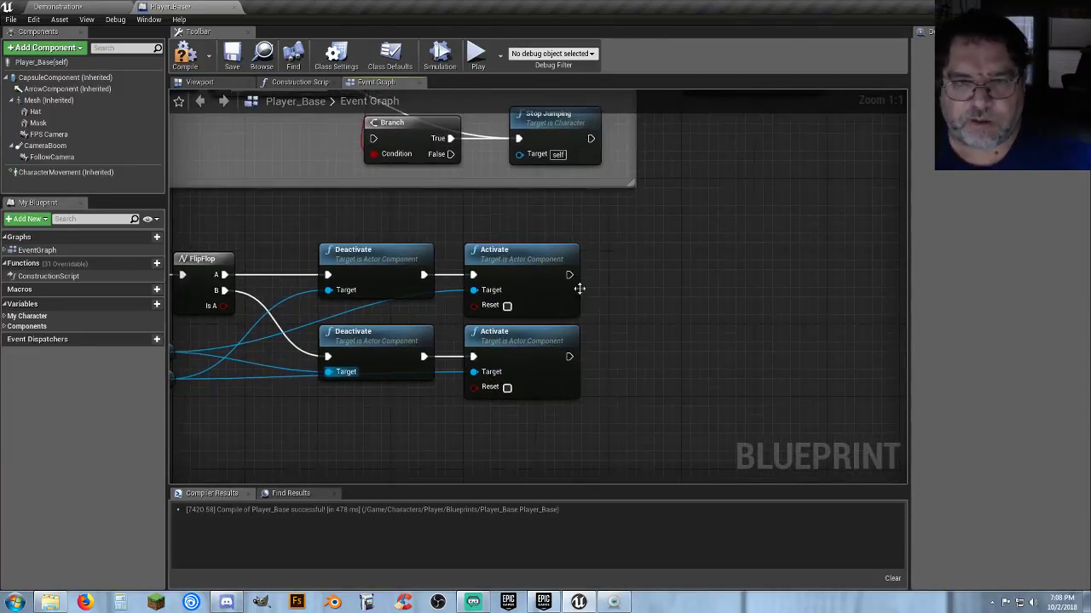
left_click_drag(567, 274, 651, 275)
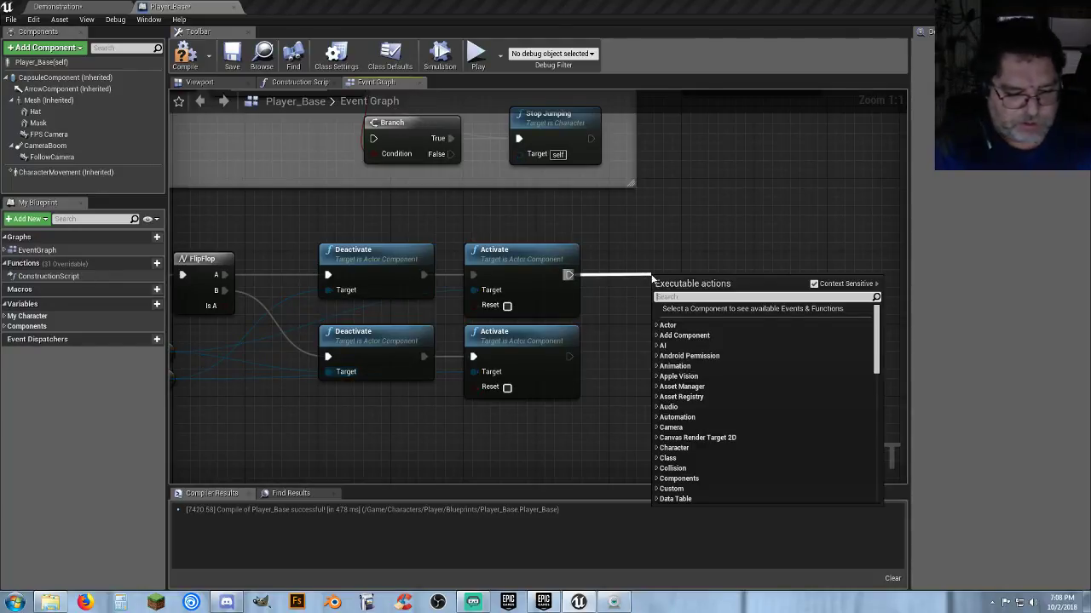
type("yaw")
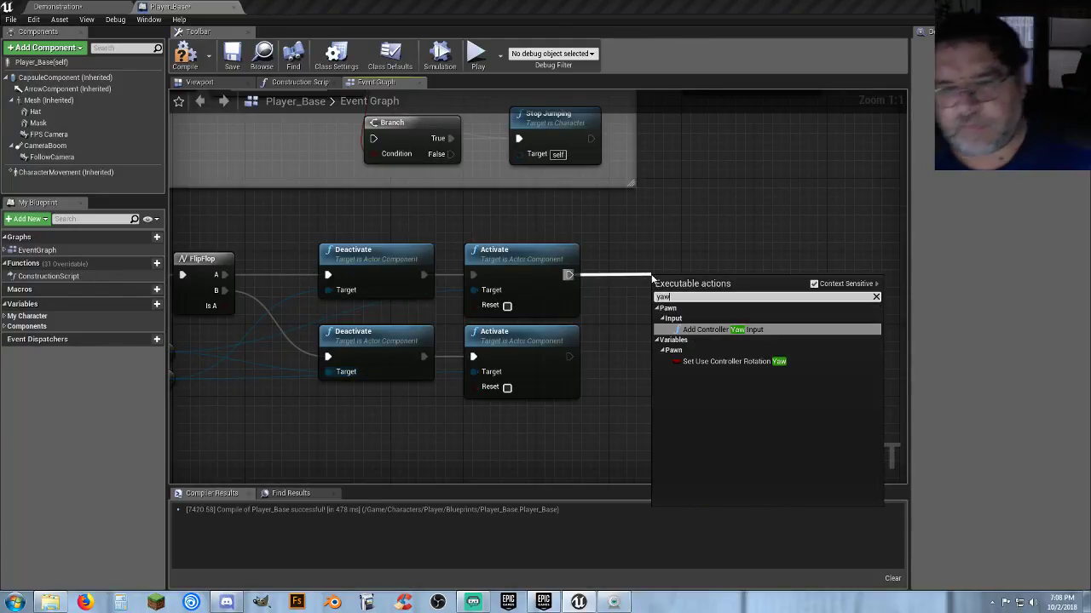
left_click(720, 362)
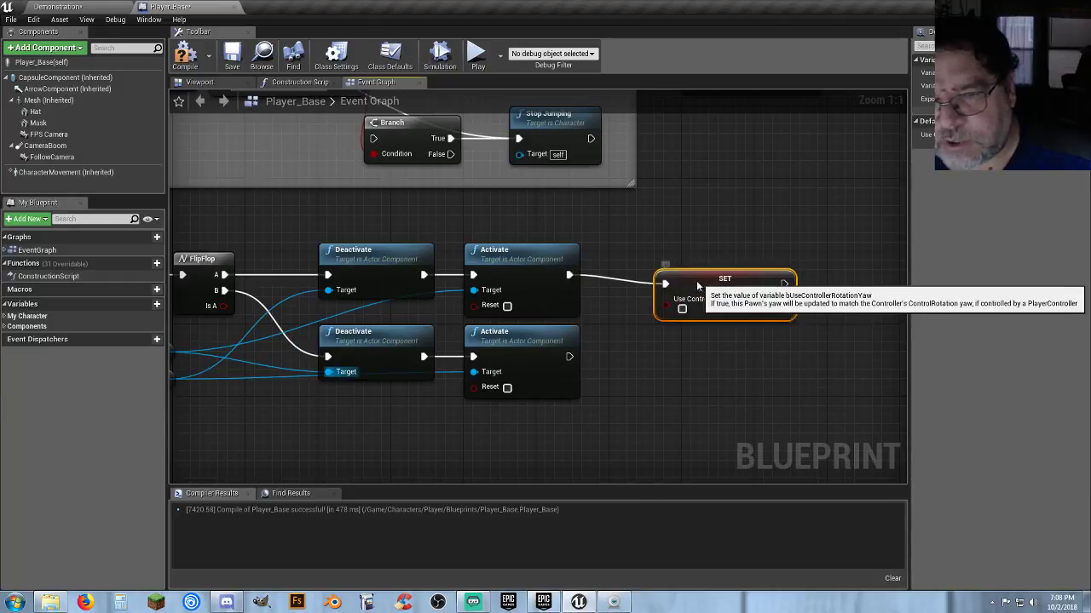
left_click_drag(725, 289, 658, 276)
Step: Duplicate the Use Controller Rotation Yaw setter, connect the copy to the lower Activate node's output and align it with the lower row
key("ctrl+c")
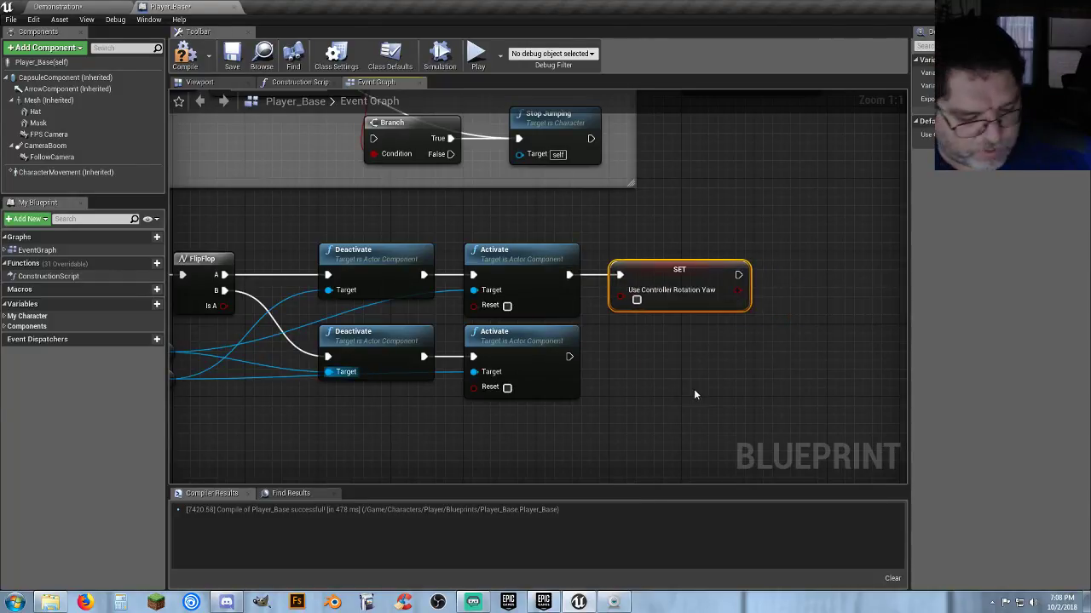
left_click(661, 363)
key("ctrl+v")
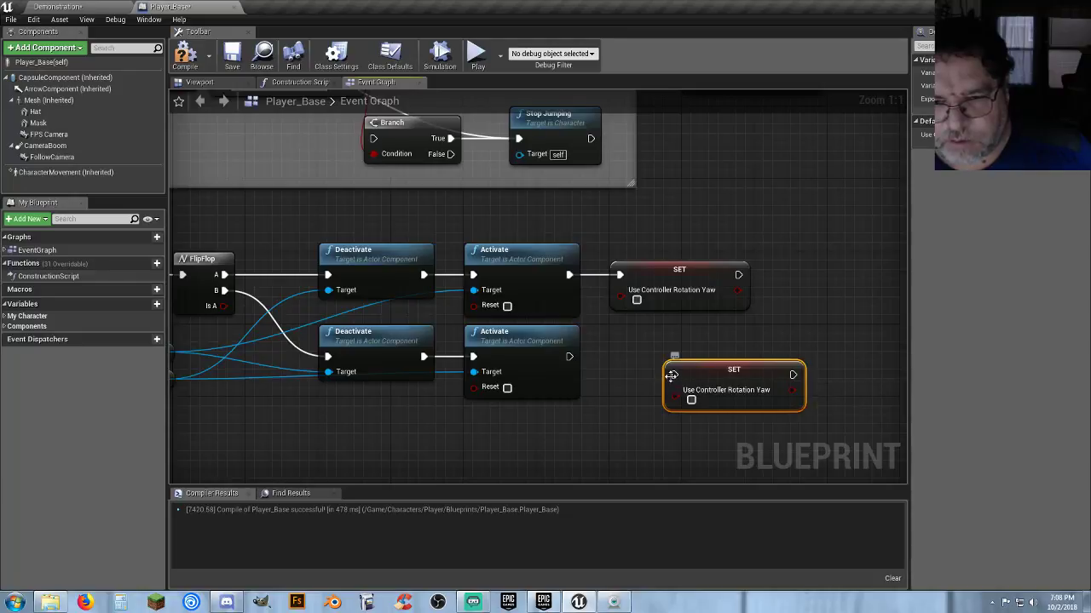
left_click_drag(674, 374, 569, 356)
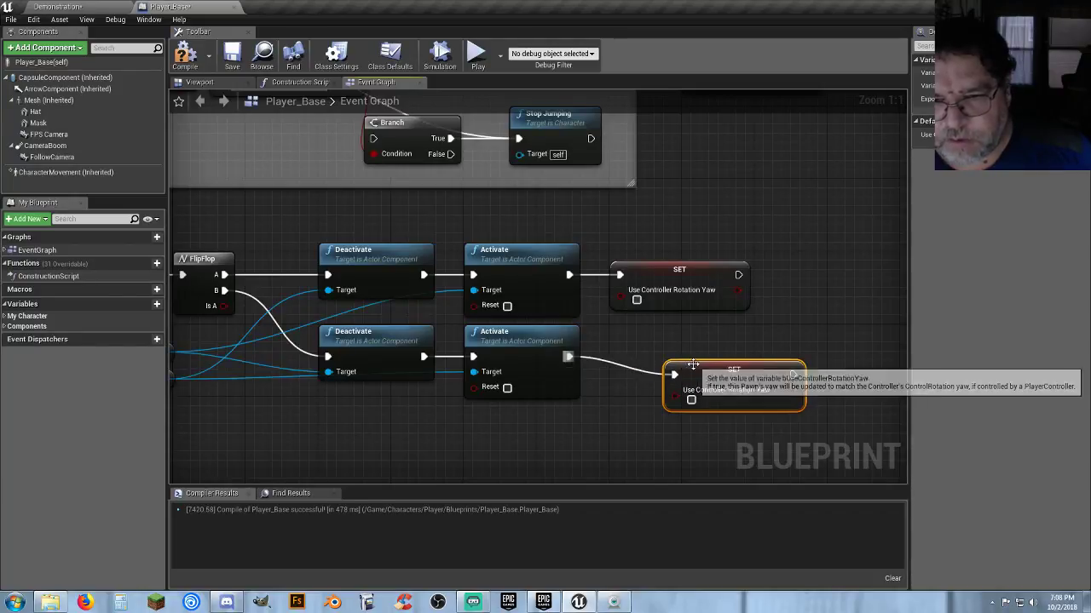
left_click_drag(687, 365, 633, 346)
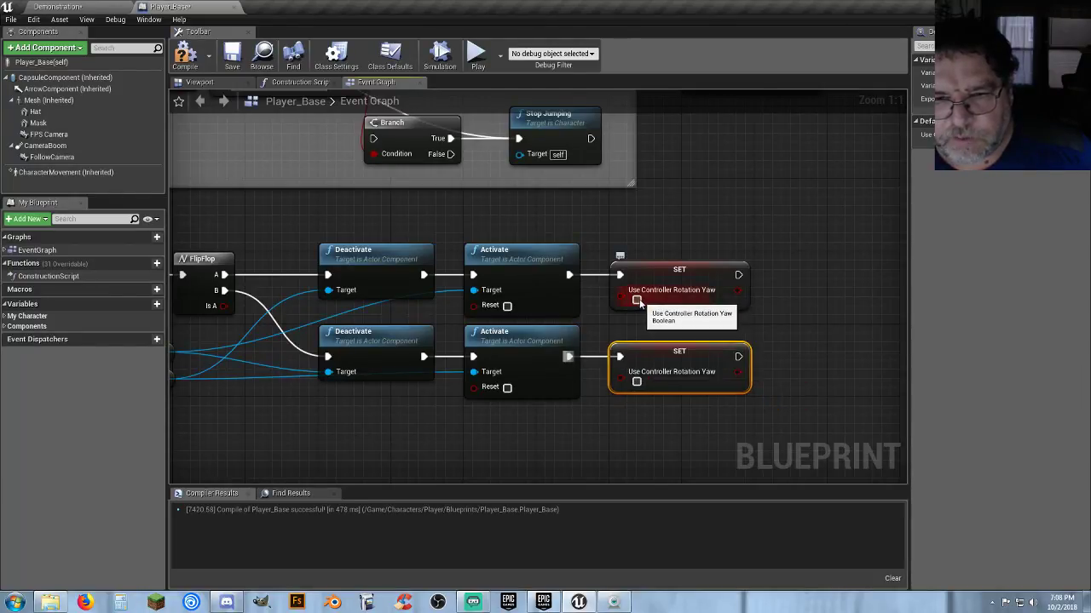
Step: Enable Use Controller Rotation Yaw on the upper SET node, and compile and save the Player_Base blueprint
left_click(637, 300)
left_click(555, 425)
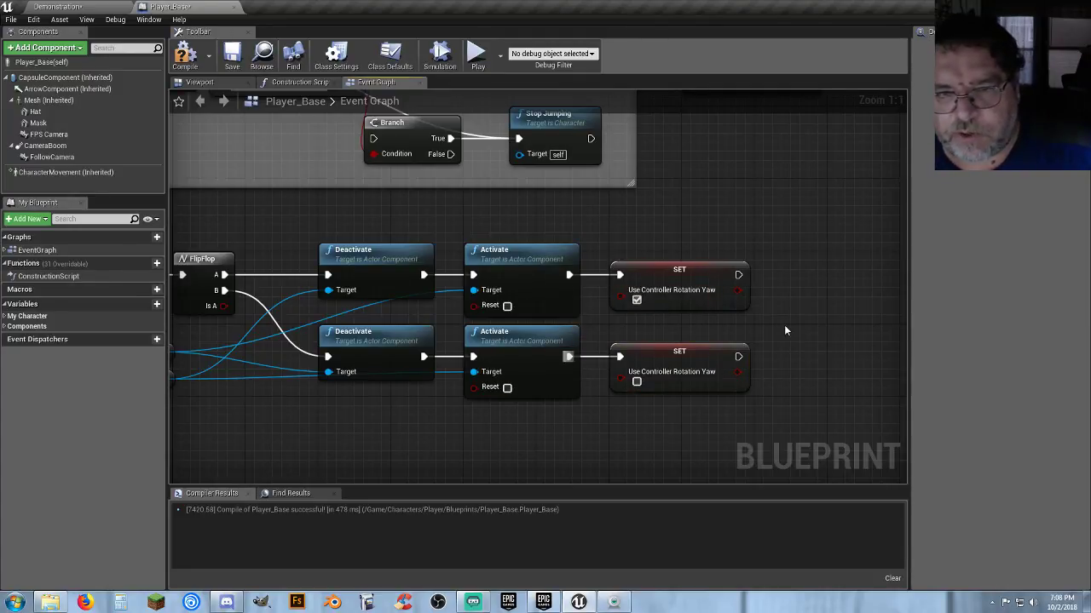
right_click_drag(783, 325, 707, 298)
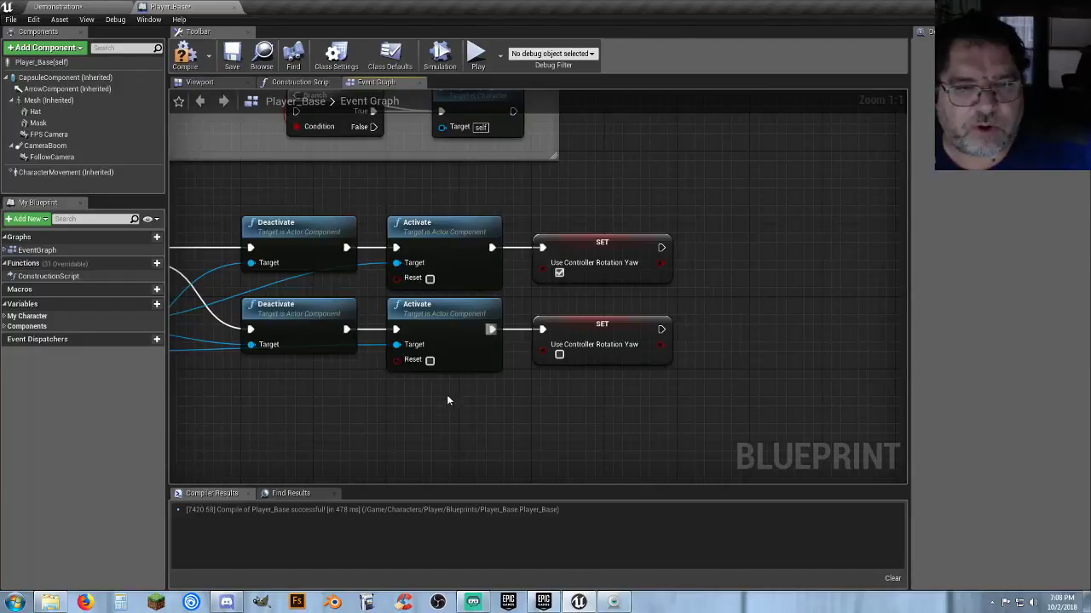
right_click_drag(509, 397, 586, 401)
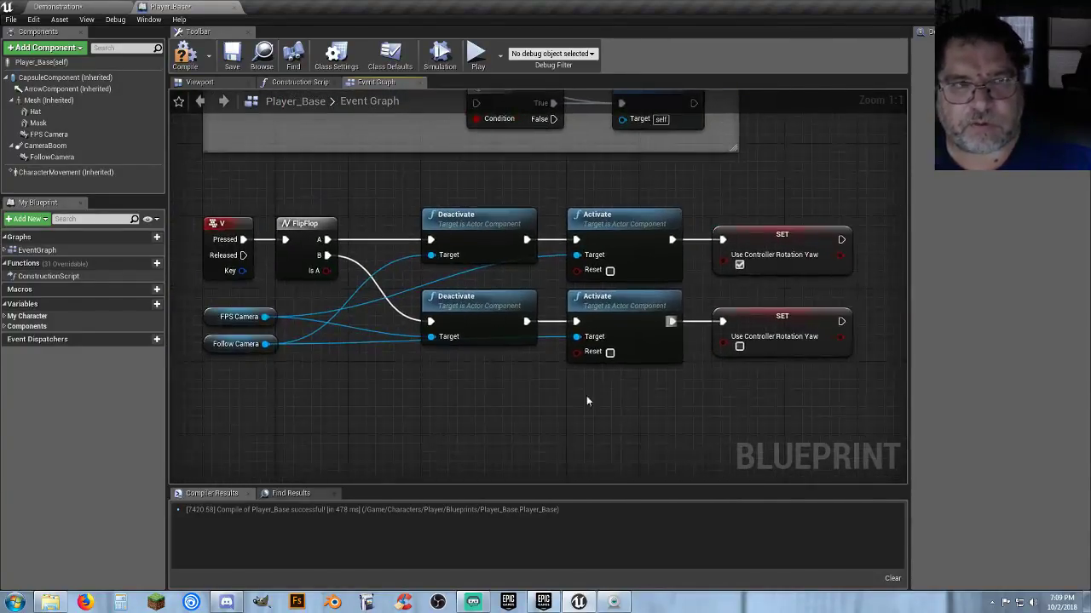
left_click(184, 55)
left_click(232, 55)
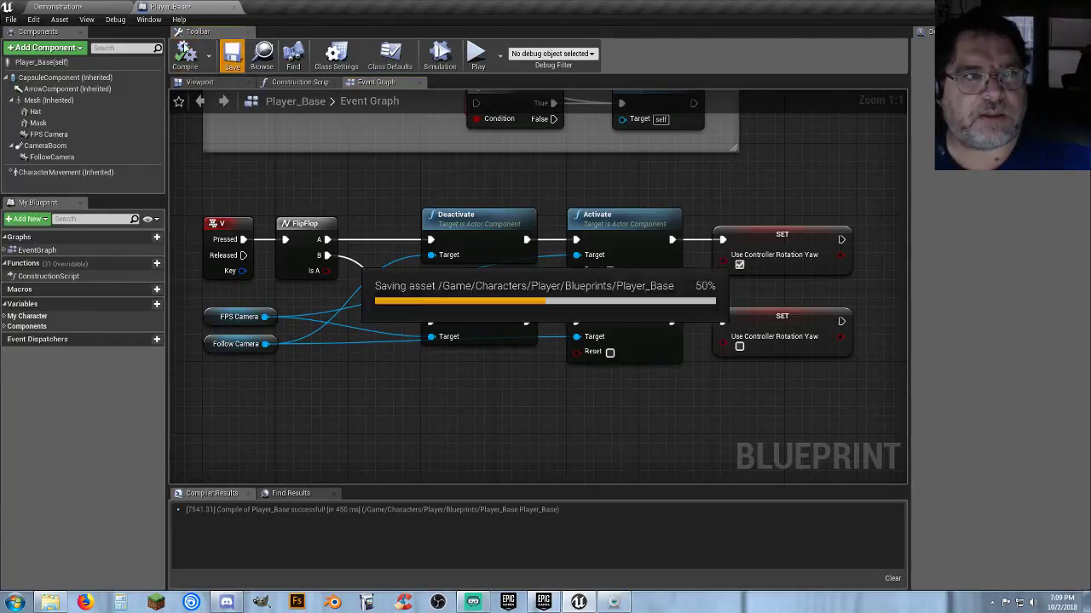
Step: Play-test the Demonstration level, running the character through the streets in first-person and third-person view, and end the session
left_click(60, 6)
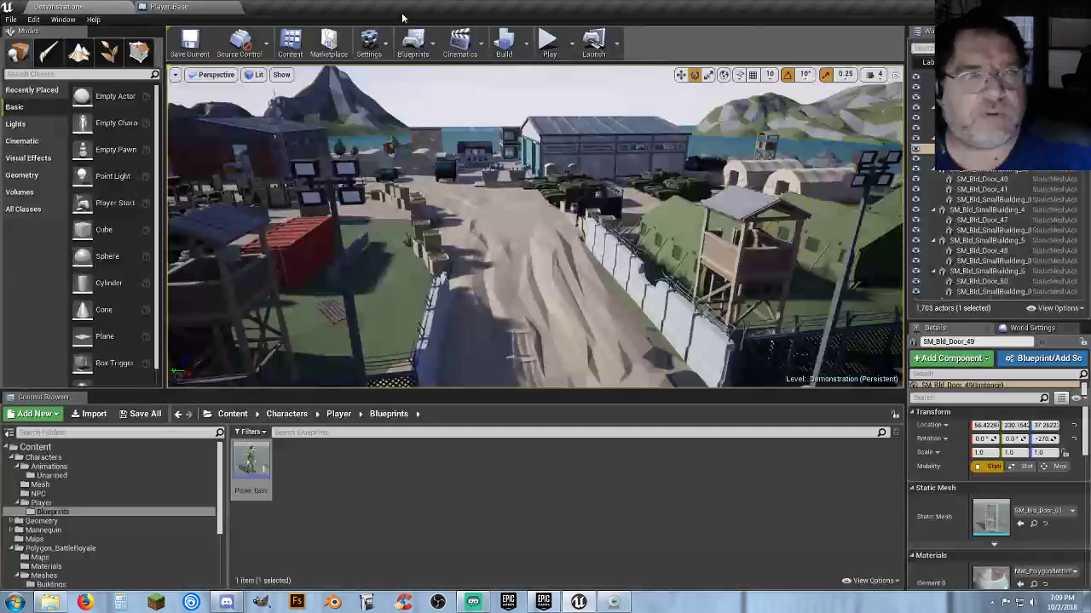
left_click(547, 41)
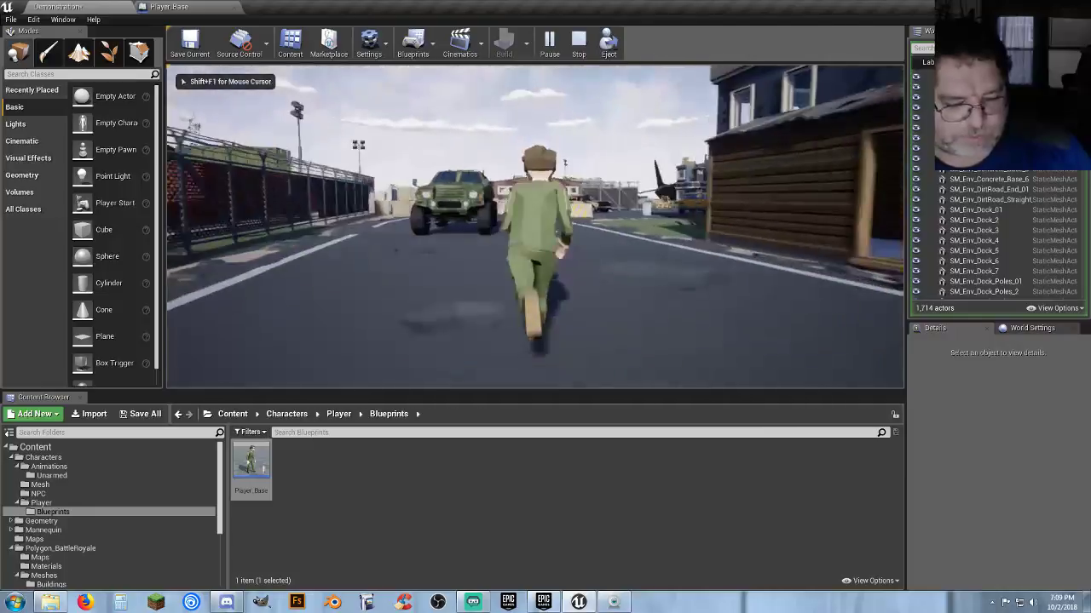
key("w")
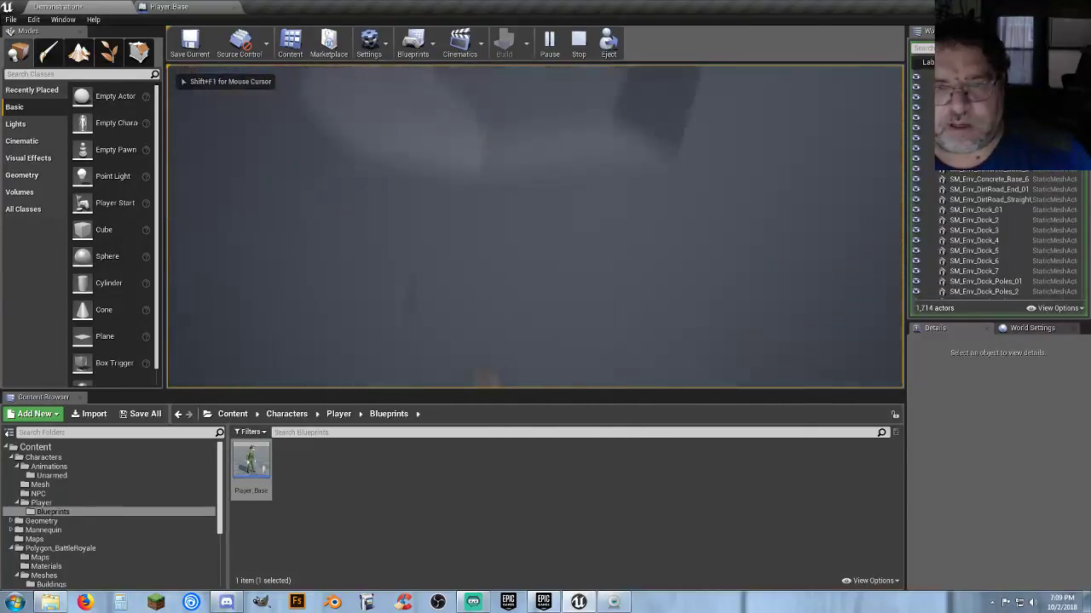
key("w")
key("space")
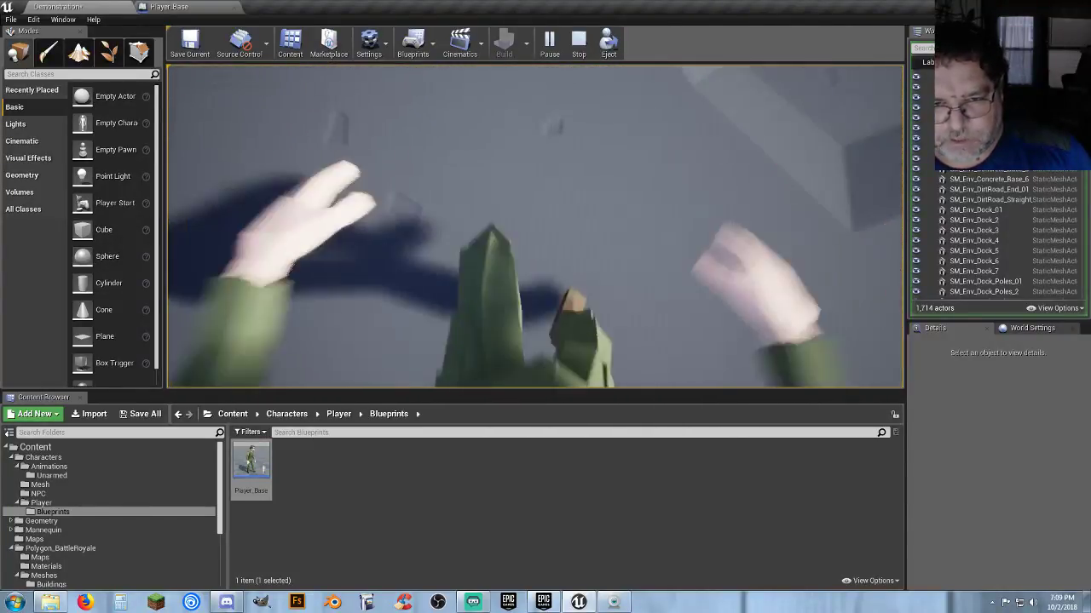
key("w")
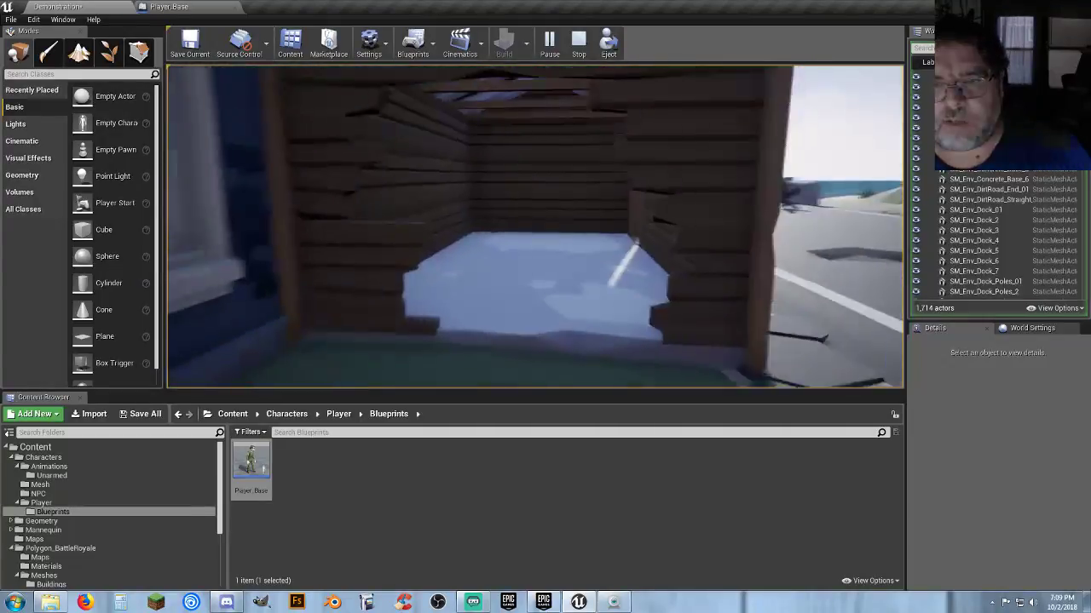
key("w")
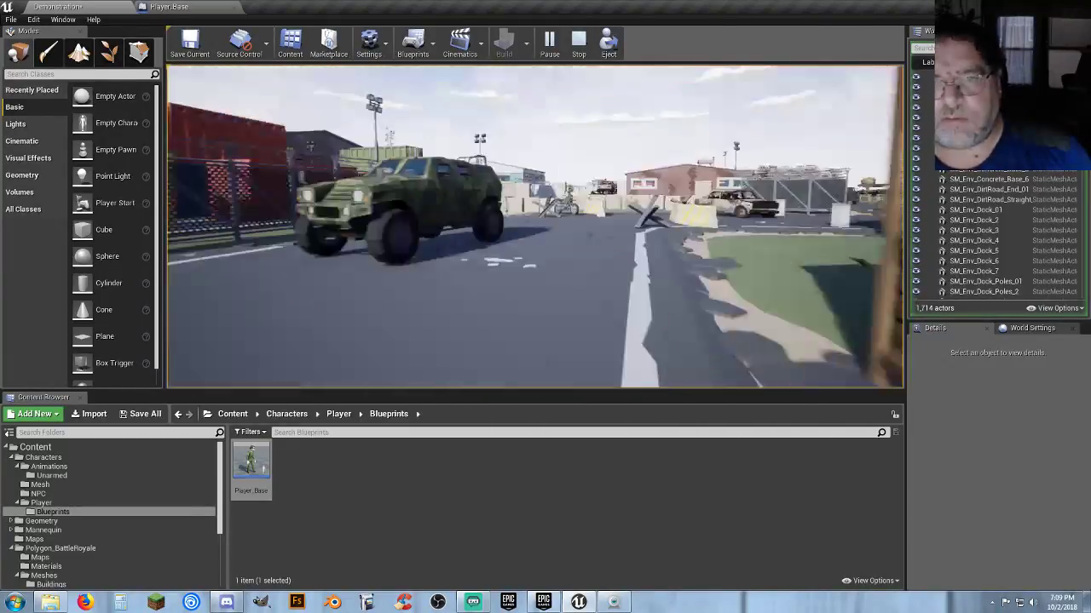
key("w")
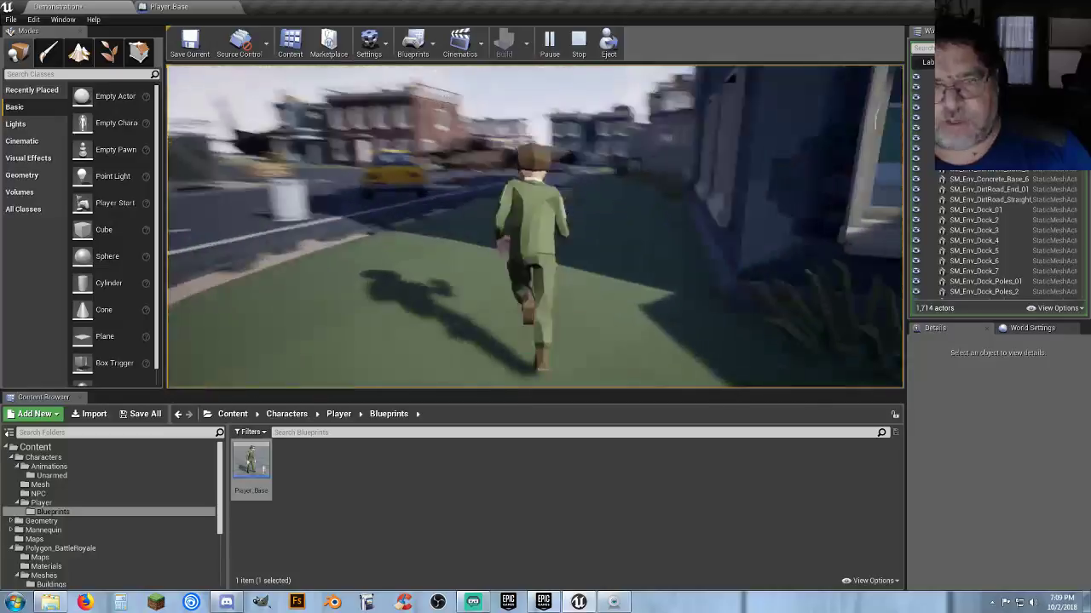
key("w")
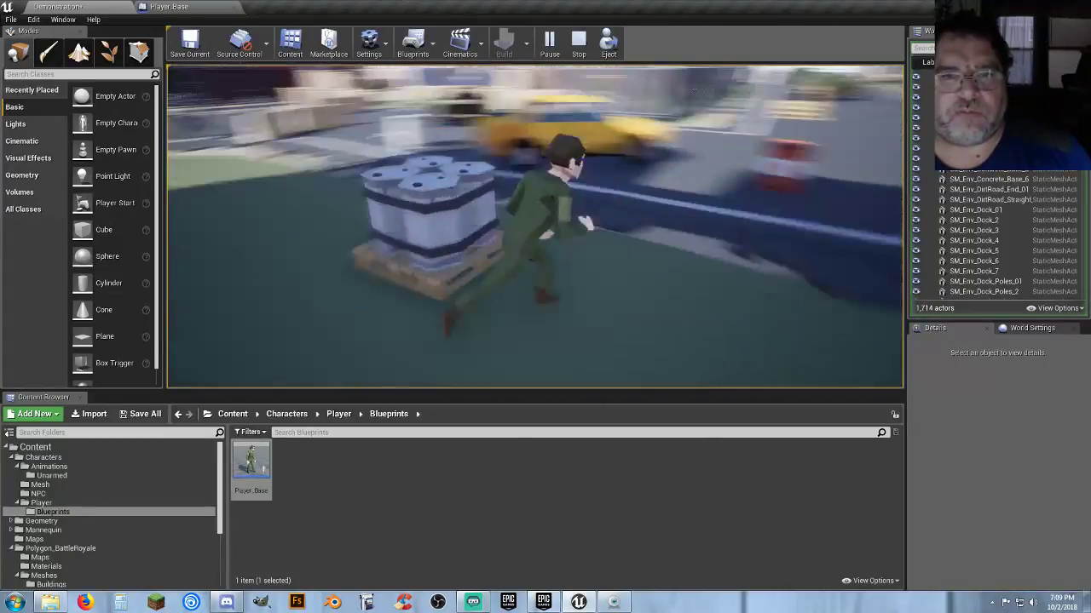
key("w")
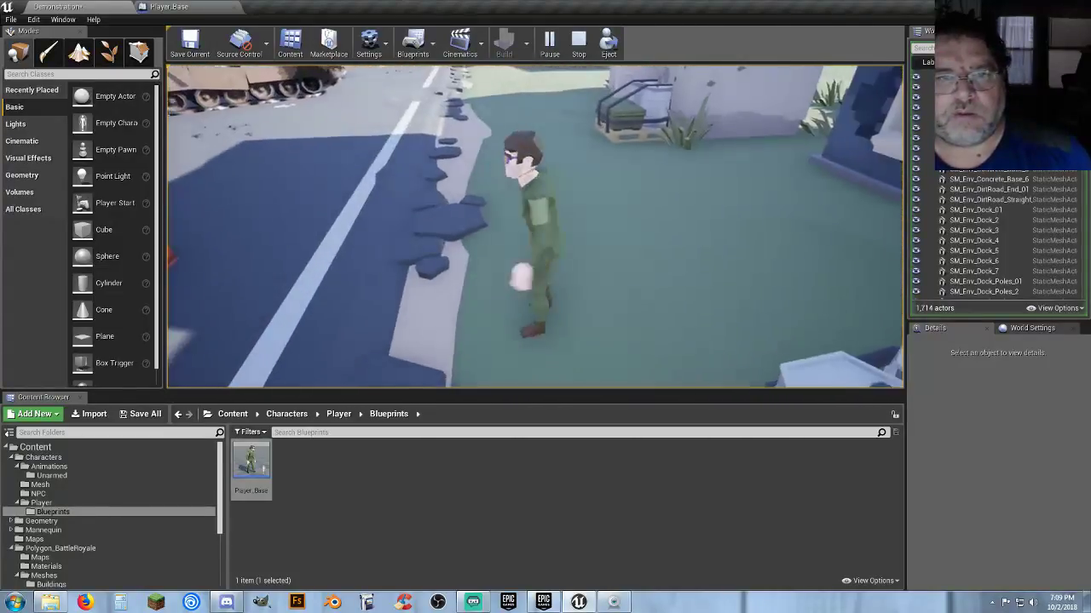
key("w")
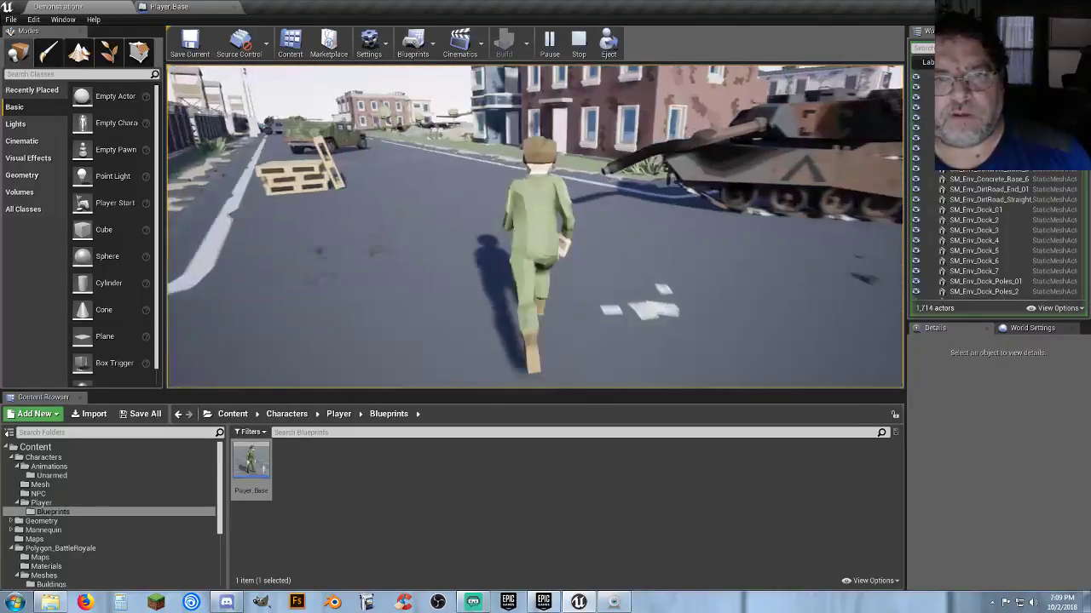
key("w")
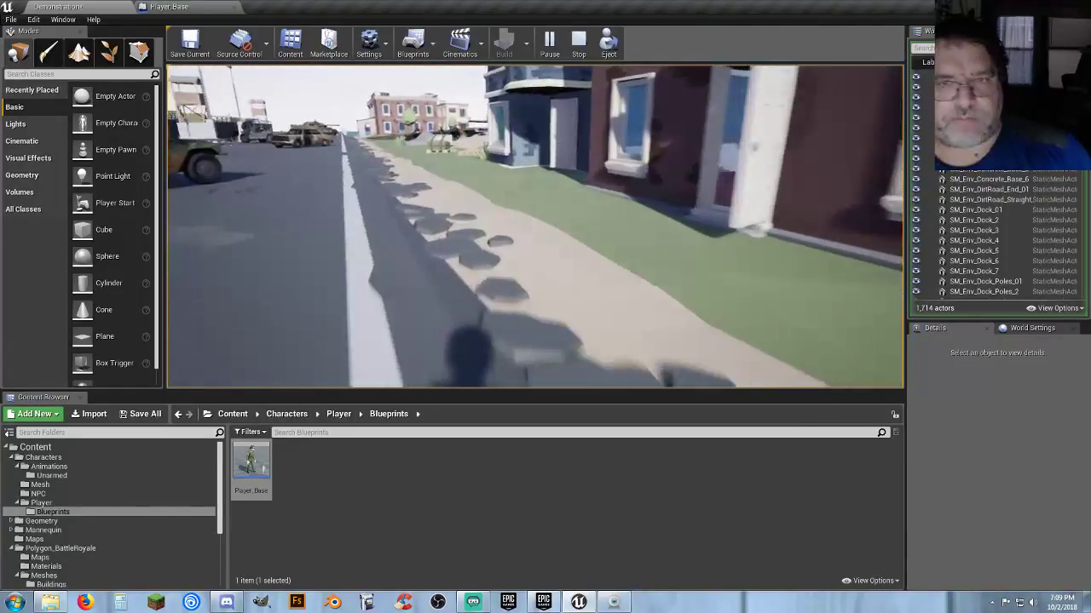
key("w")
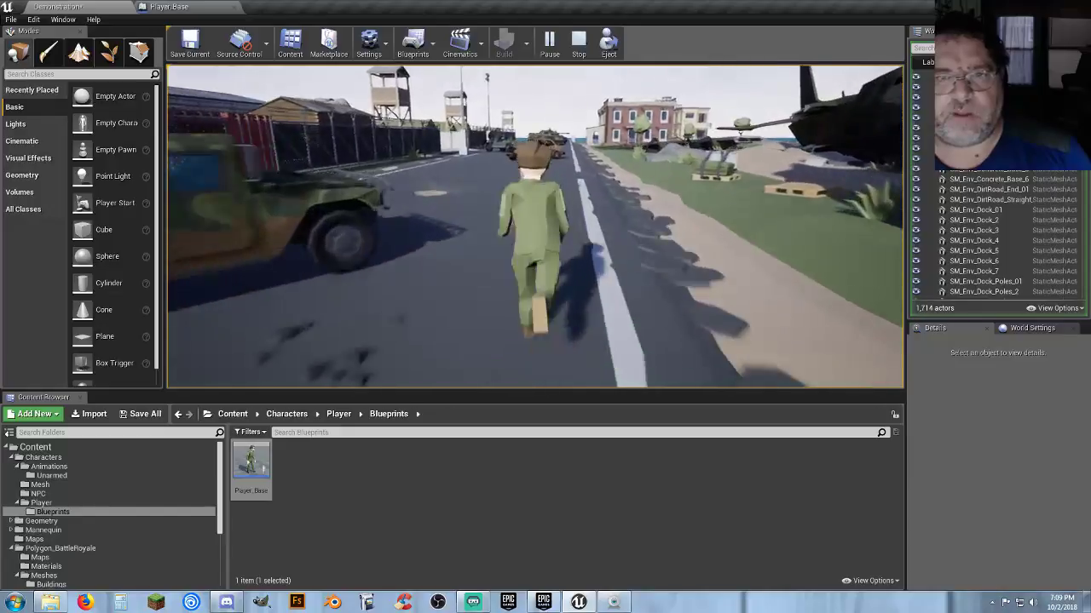
key("w")
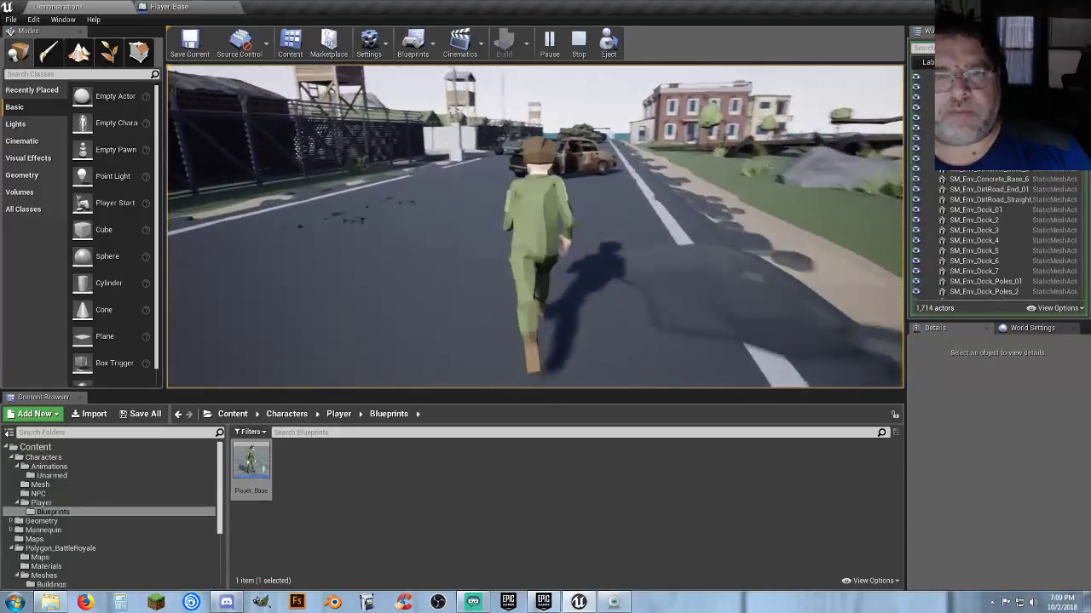
key("w")
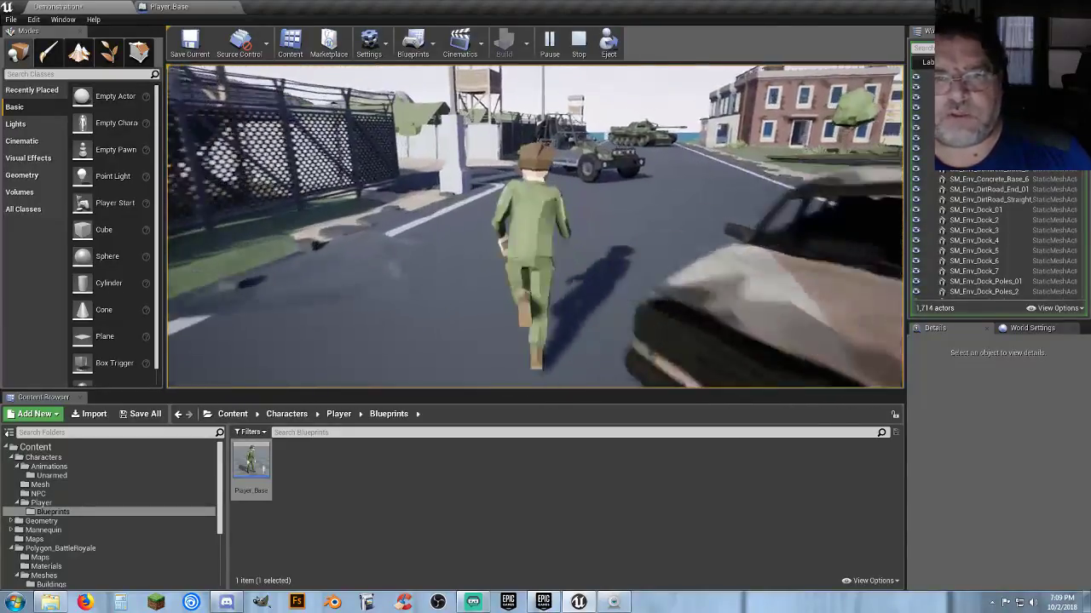
key("w")
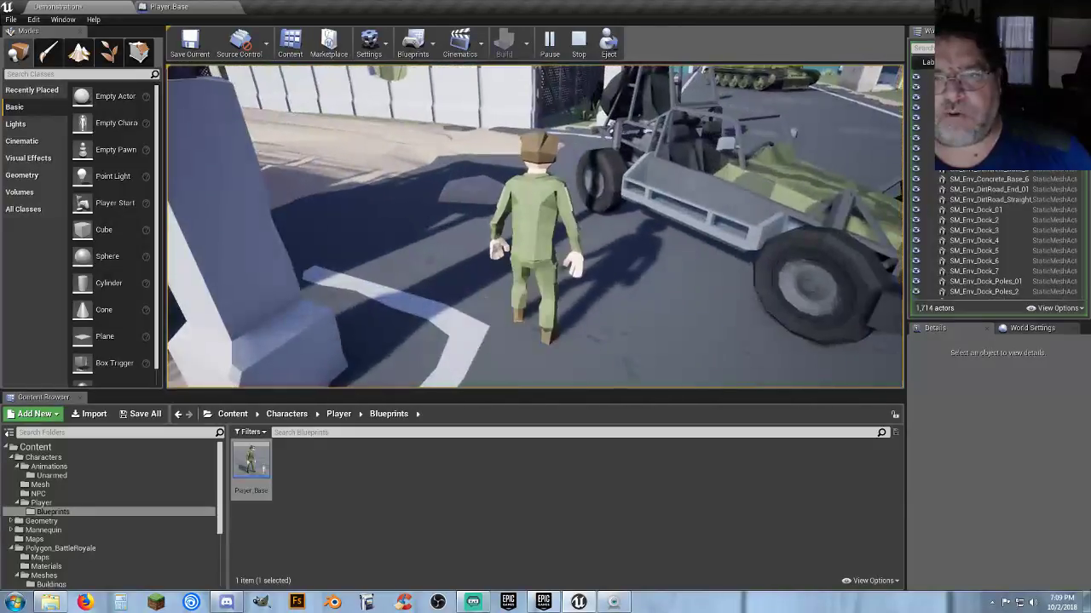
key("Escape")
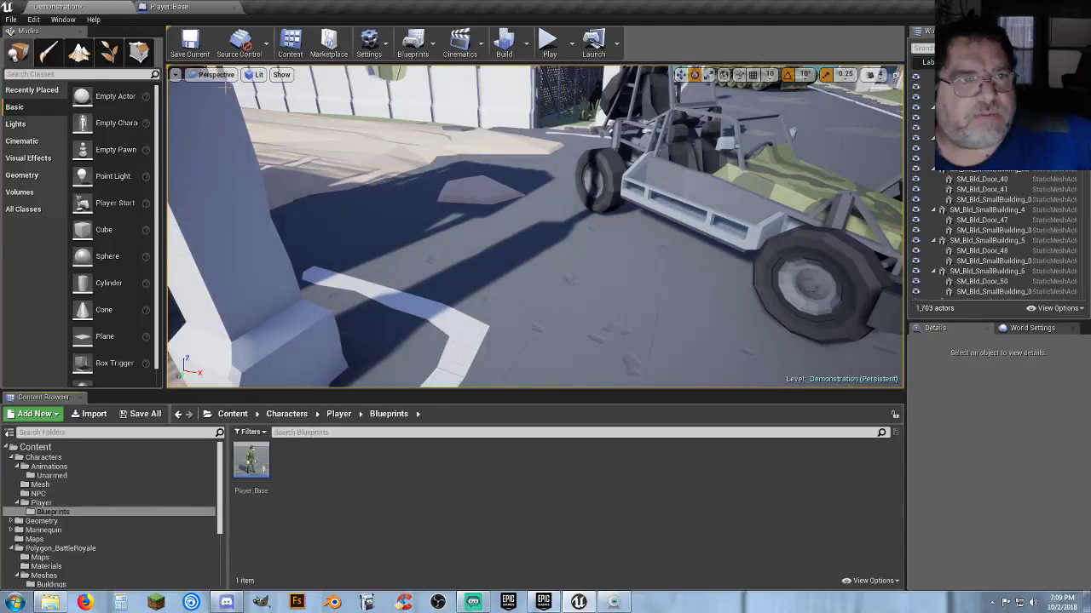
Step: Close the Player_Base blueprint editor and copy the Player_Base asset into the NPC folder
left_click(231, 7)
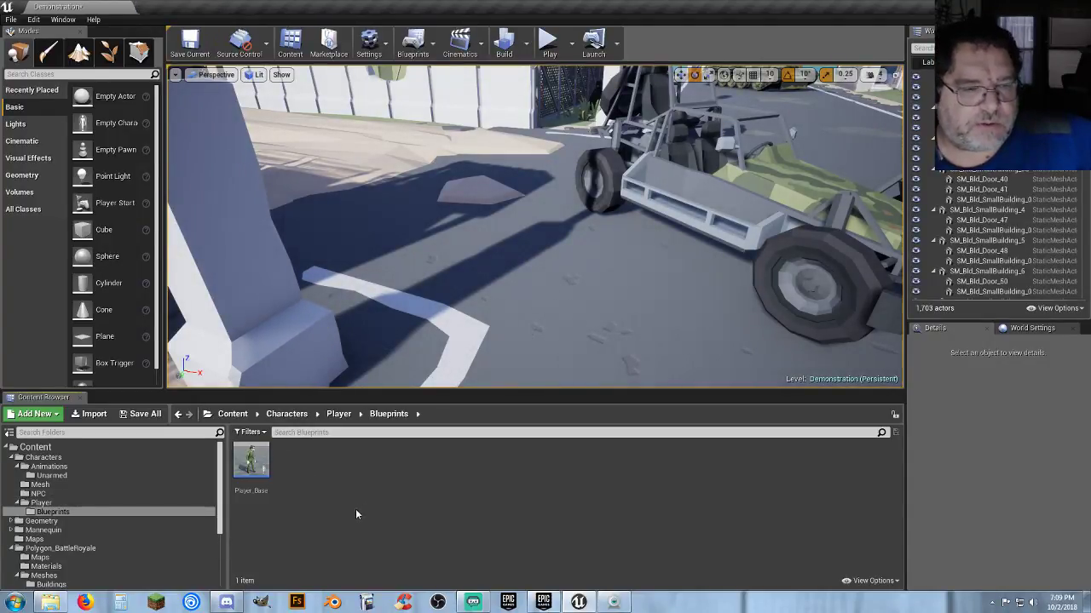
left_click_drag(252, 461, 68, 501)
left_click(87, 509)
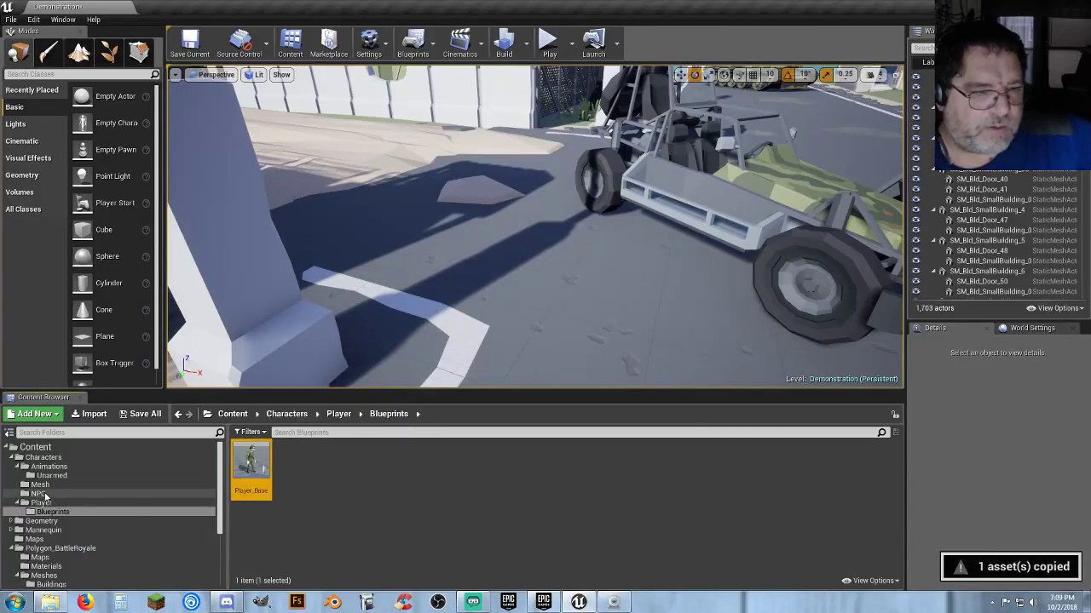
Step: Rename the copied Player_Base blueprint in the Characters/NPC folder as NPC_Roam
left_click(38, 494)
left_click(251, 465)
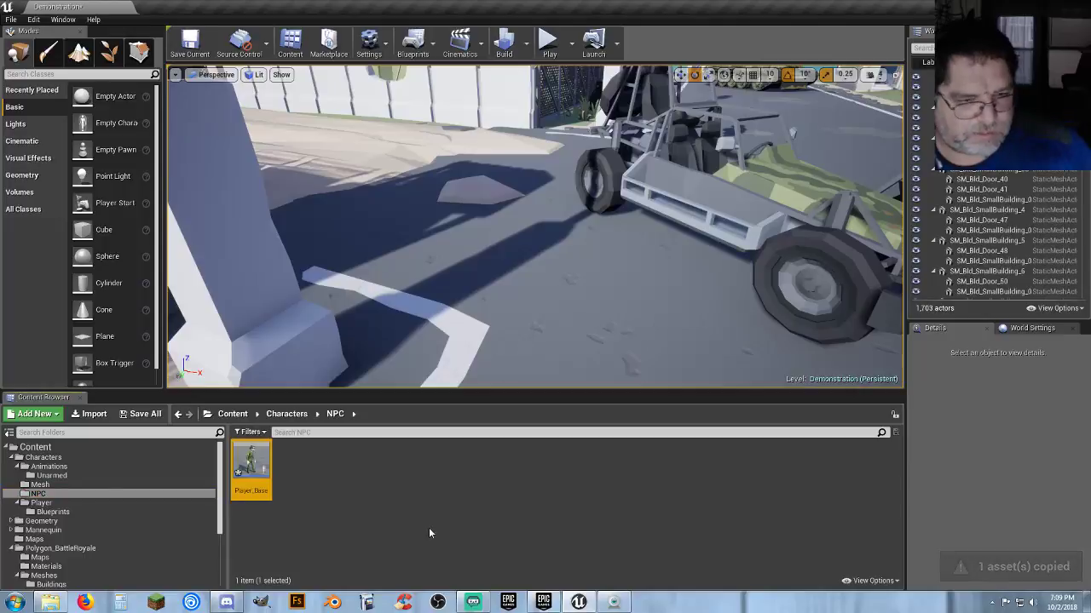
key("F2")
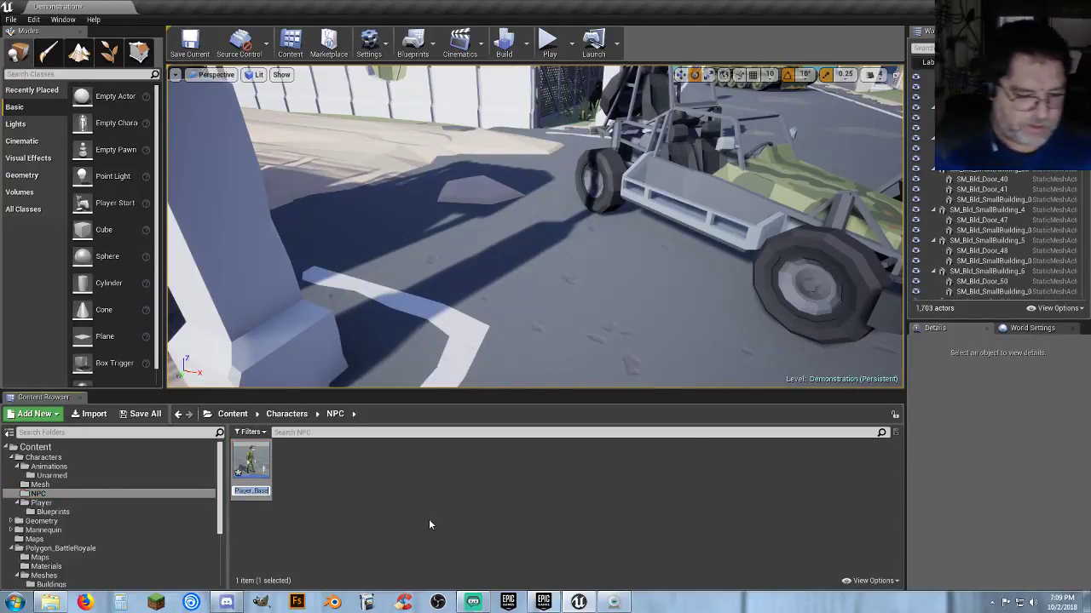
type("NPC")
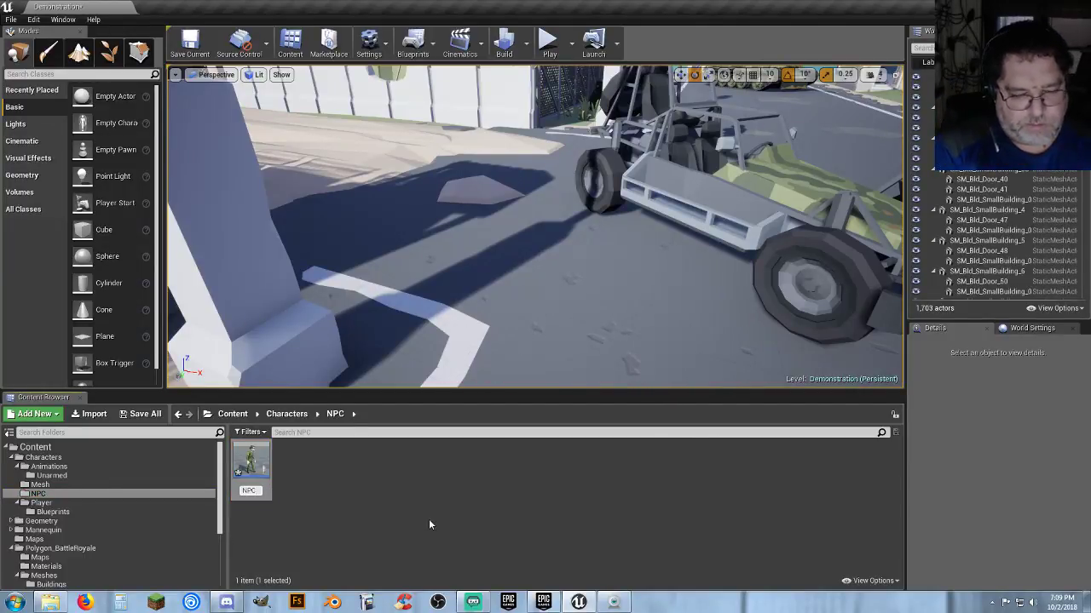
type("_")
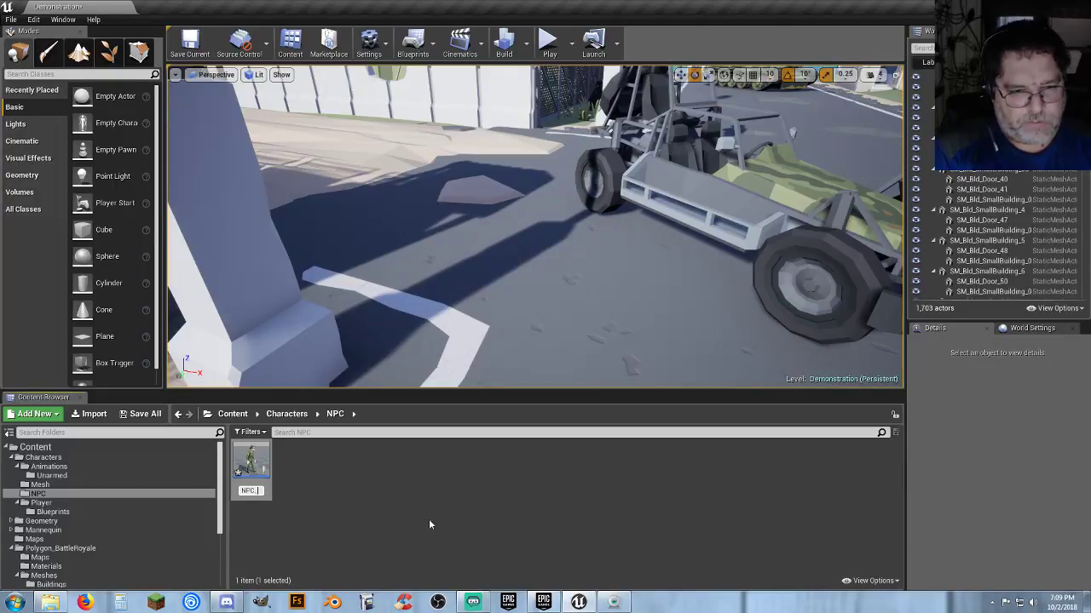
type("Roam")
key("Return")
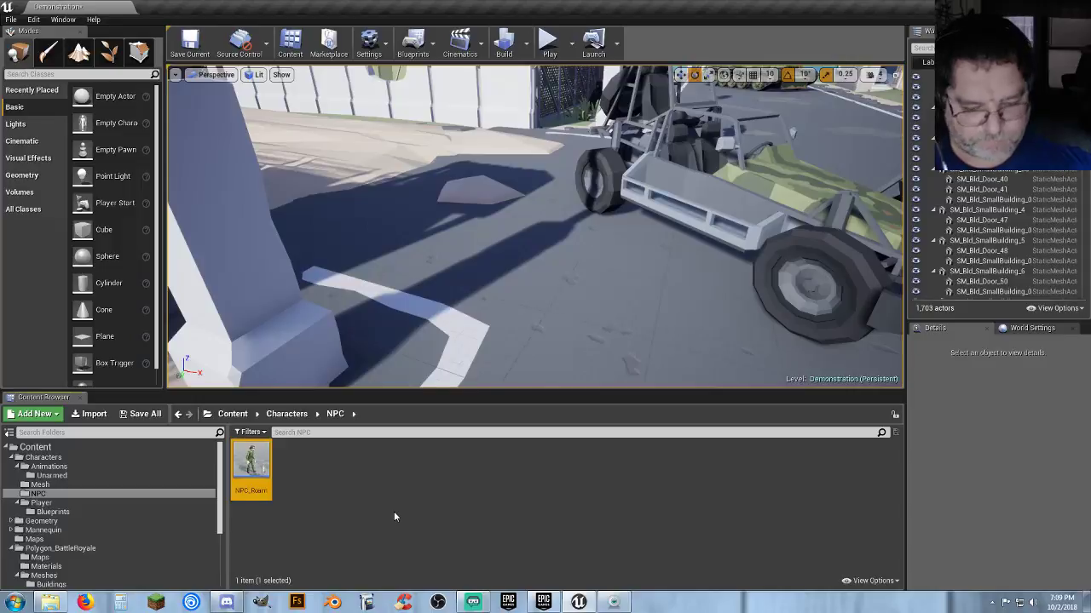
Step: Open the NPC_Roam blueprint and delete all the existing nodes from its Event Graph
key("Return")
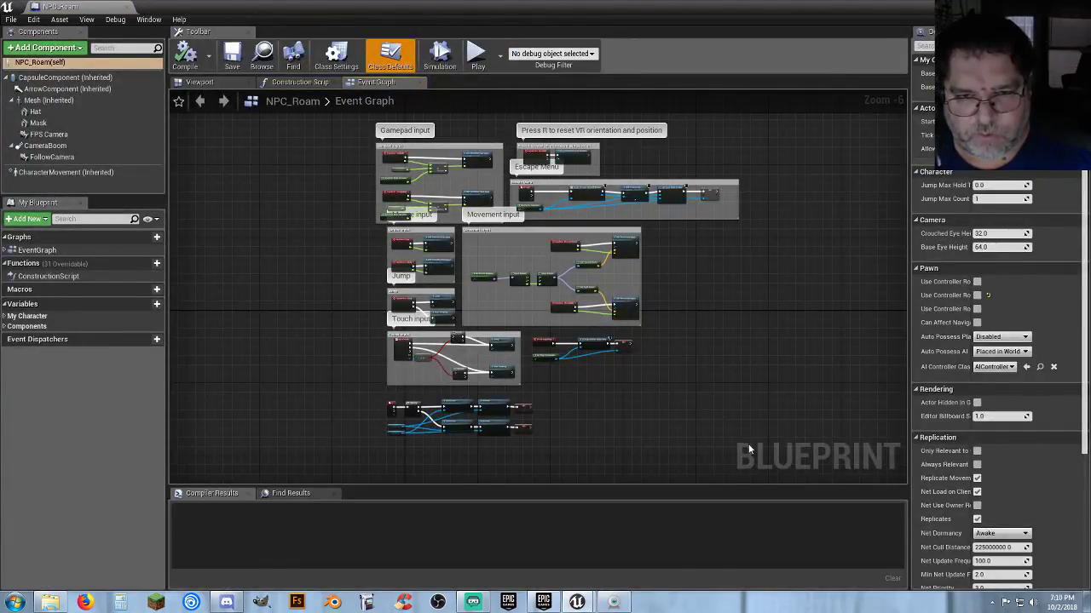
left_click_drag(748, 444, 327, 119)
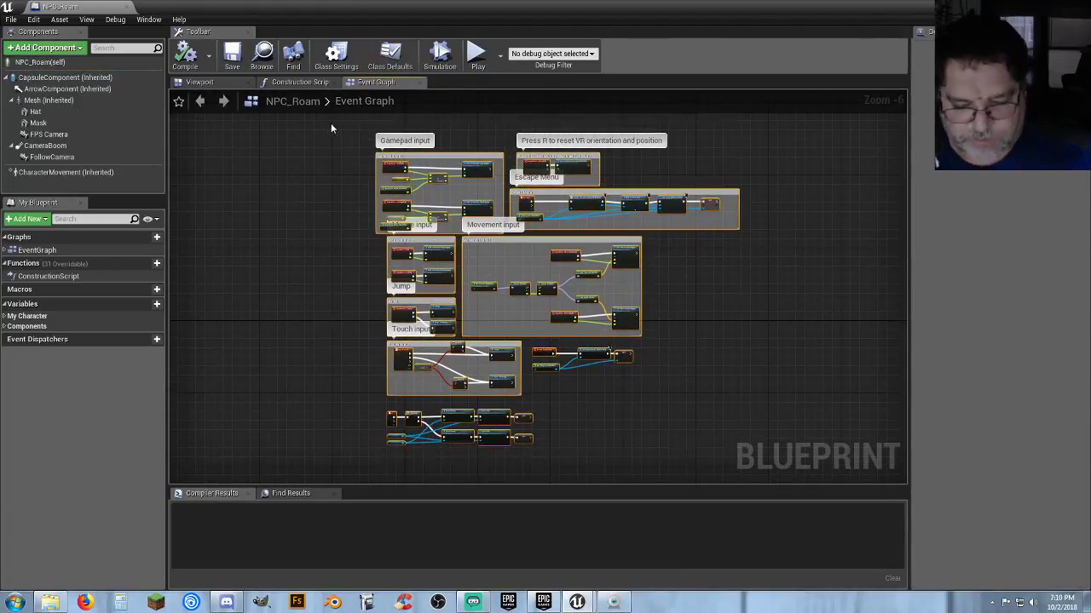
key("Delete")
Step: Delete the FollowCamera, CameraBoom and FPS Camera components from NPC_Roam
left_click(53, 159)
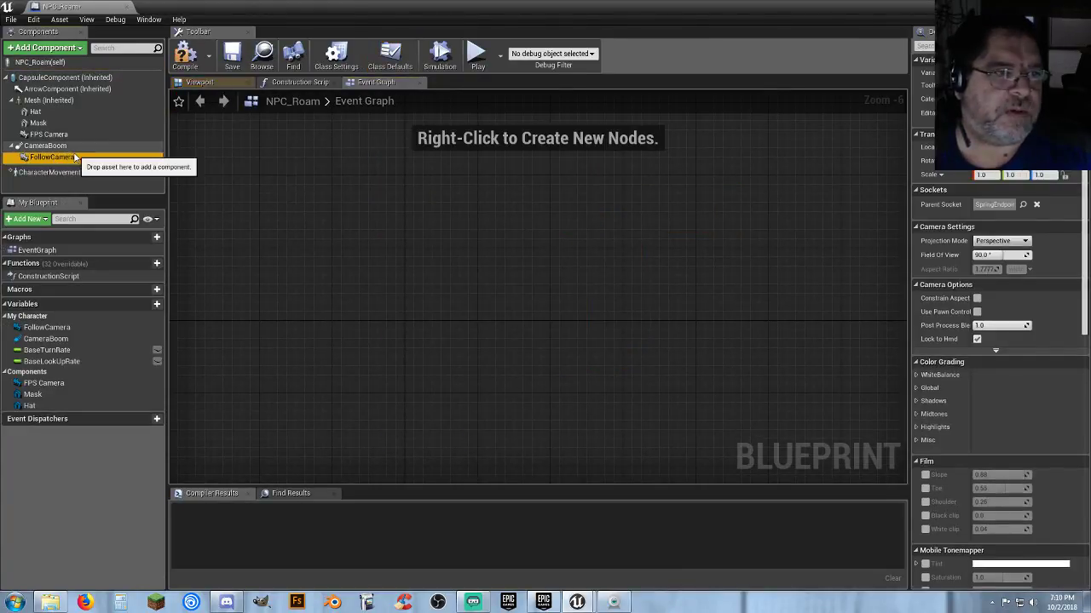
key("Delete")
left_click(56, 146)
key("Delete")
left_click(56, 136)
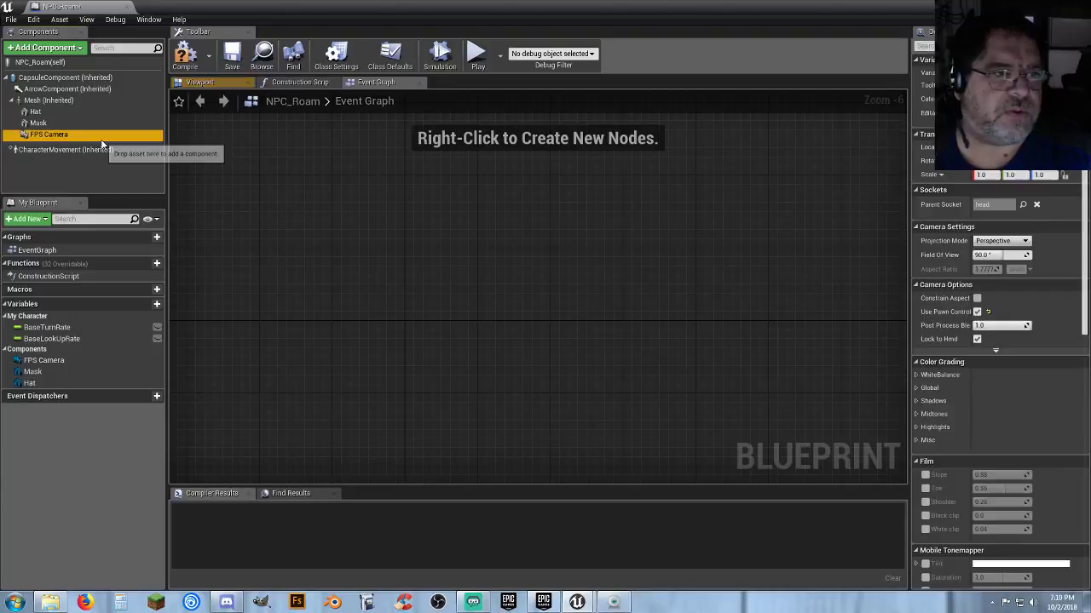
key("Delete")
Step: Inspect the Mask and Hat components on the character model, and compile and save the NPC_Roam blueprint
left_click(203, 81)
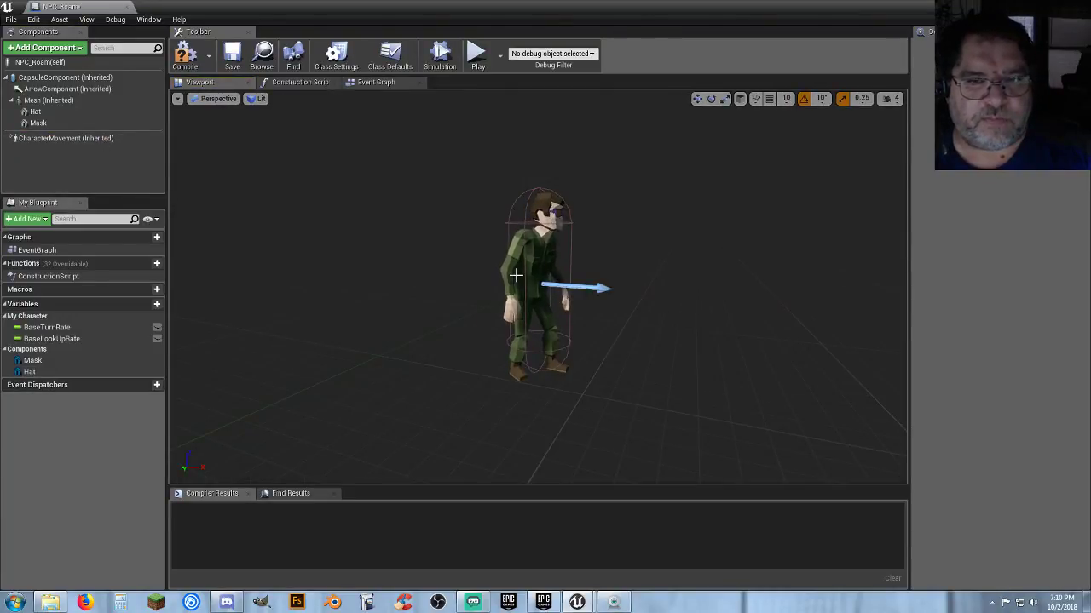
left_click(54, 126)
right_click_drag(599, 292, 647, 329)
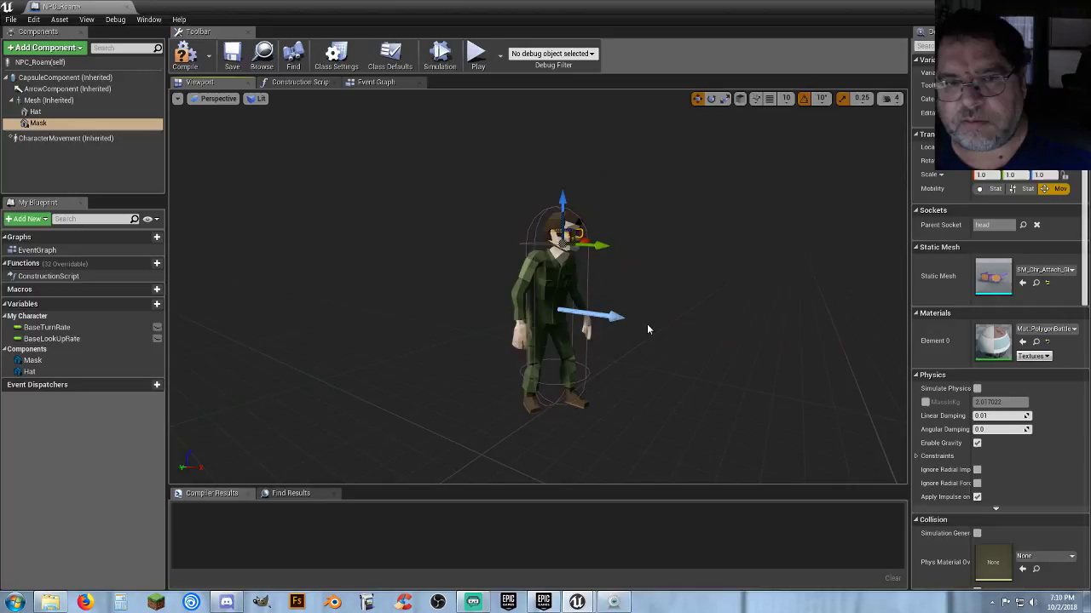
left_click(36, 111)
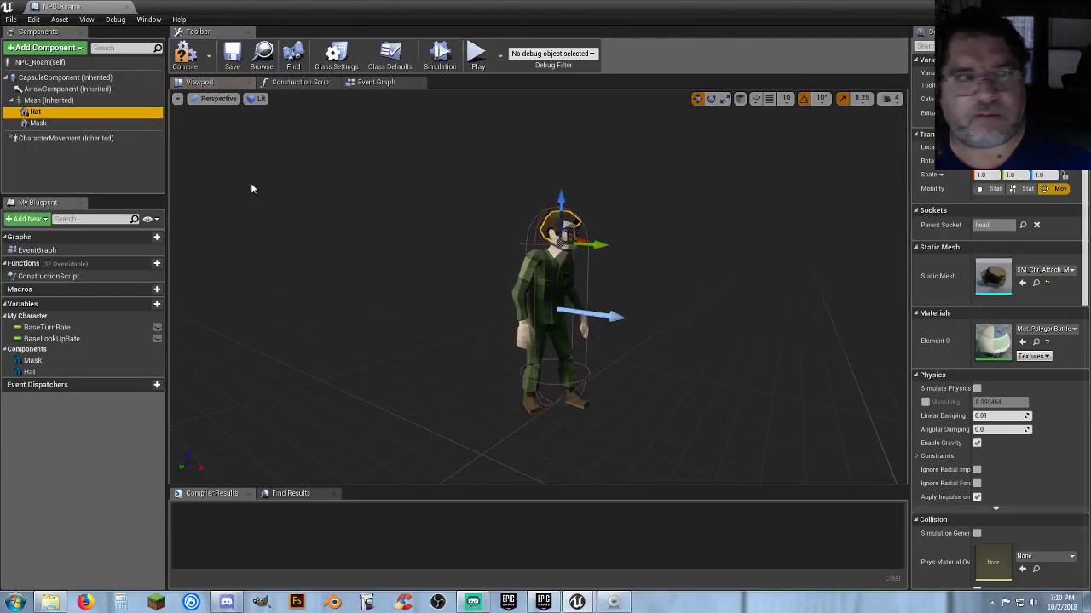
left_click(69, 154)
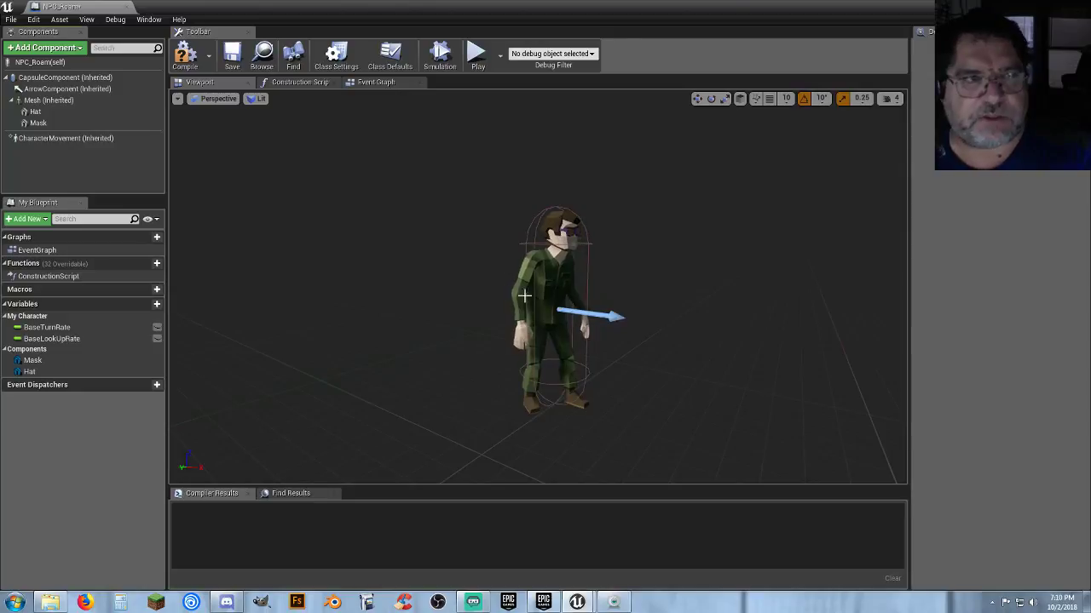
left_click(185, 56)
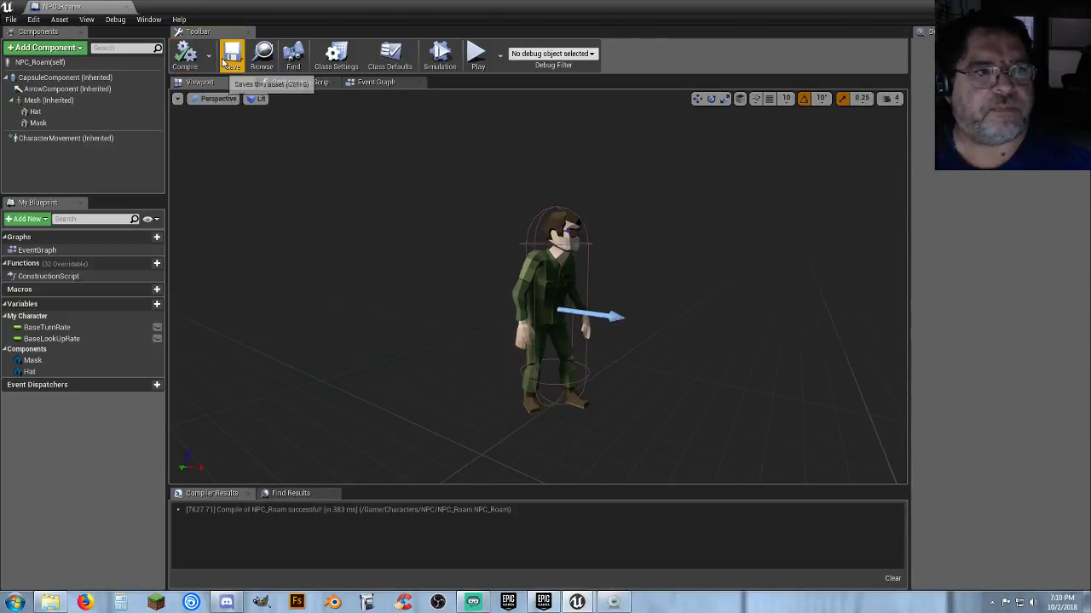
left_click(229, 58)
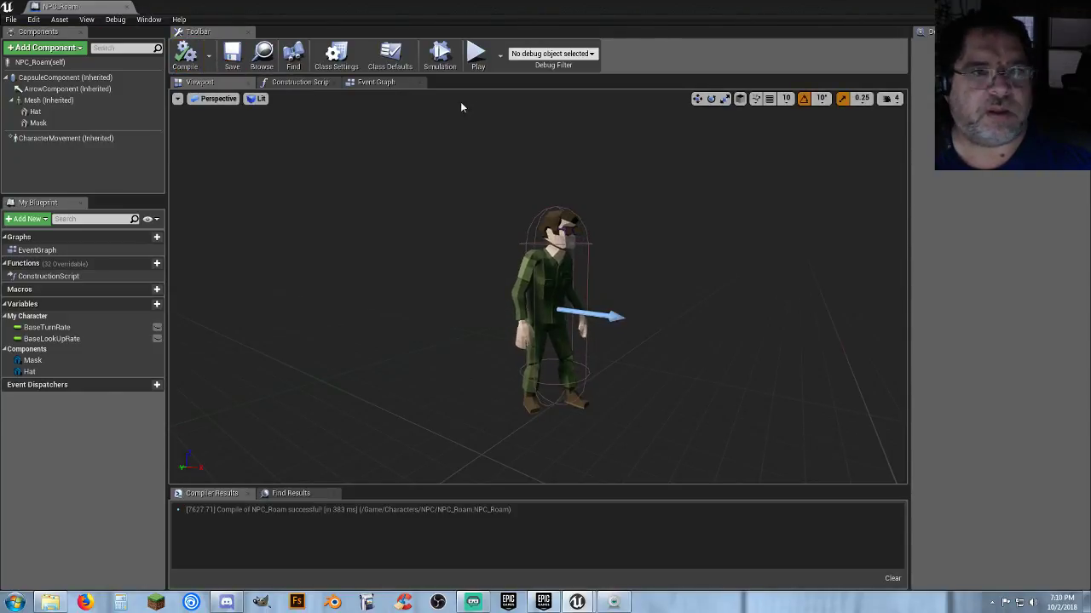
Step: Return to the Event Graph and create a Boolean variable named "Is Walking?"
left_click(376, 82)
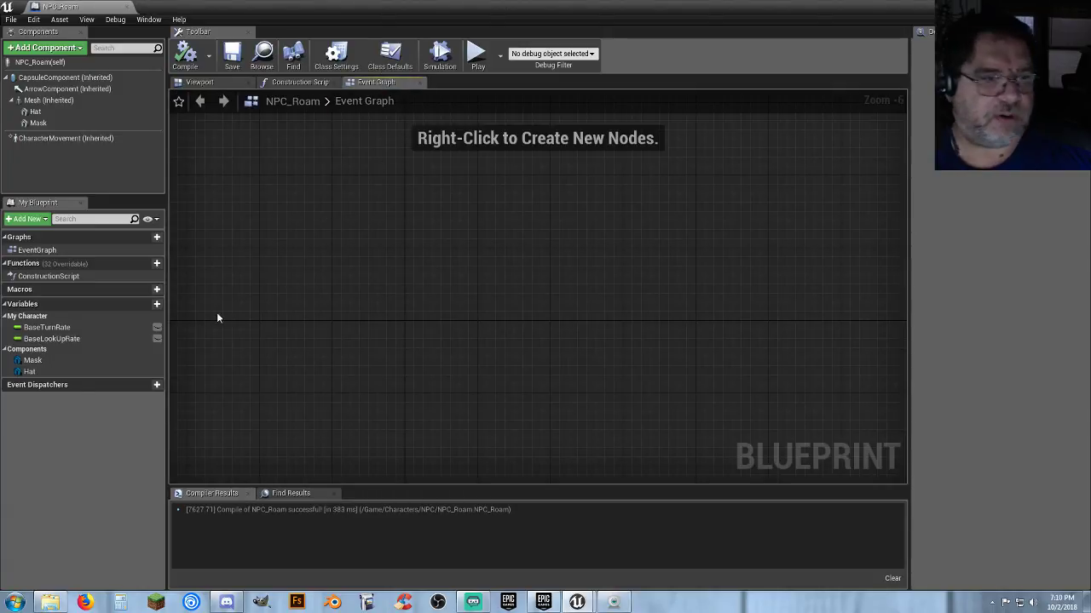
left_click(144, 305)
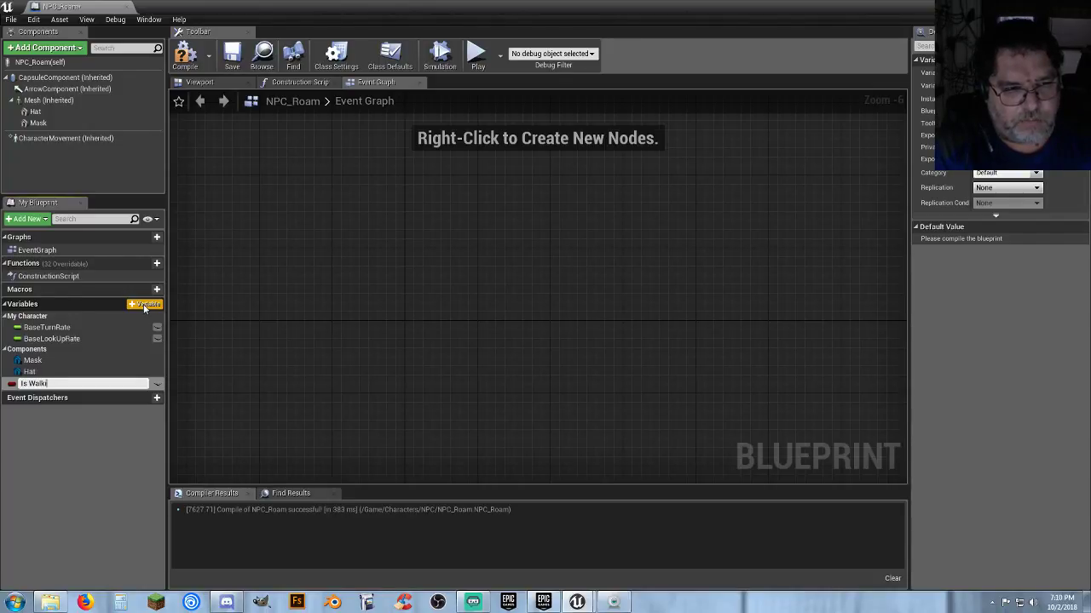
type("Is Walking?")
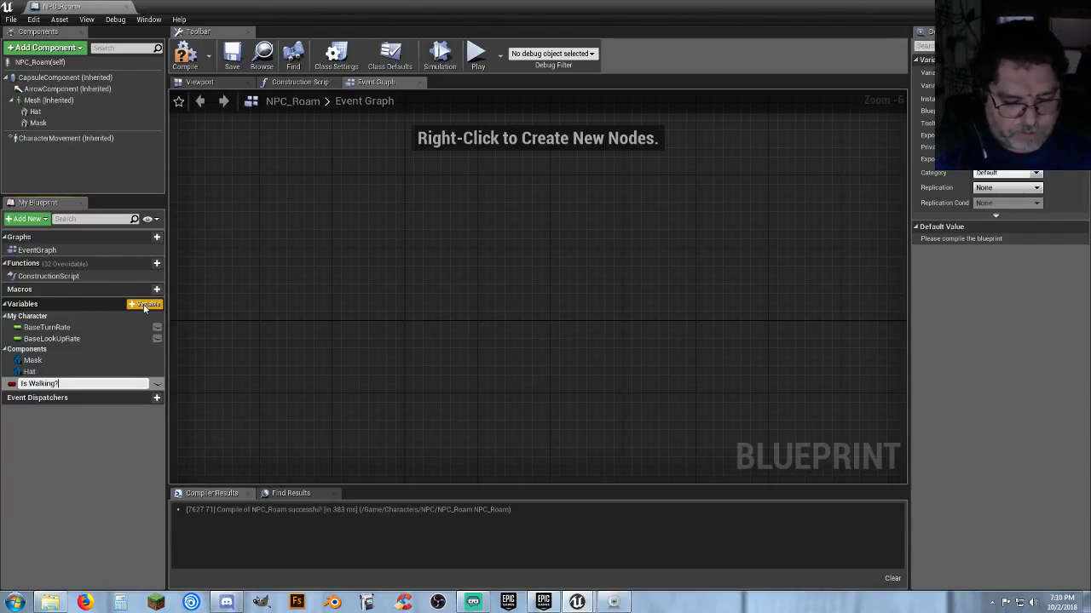
key("Return")
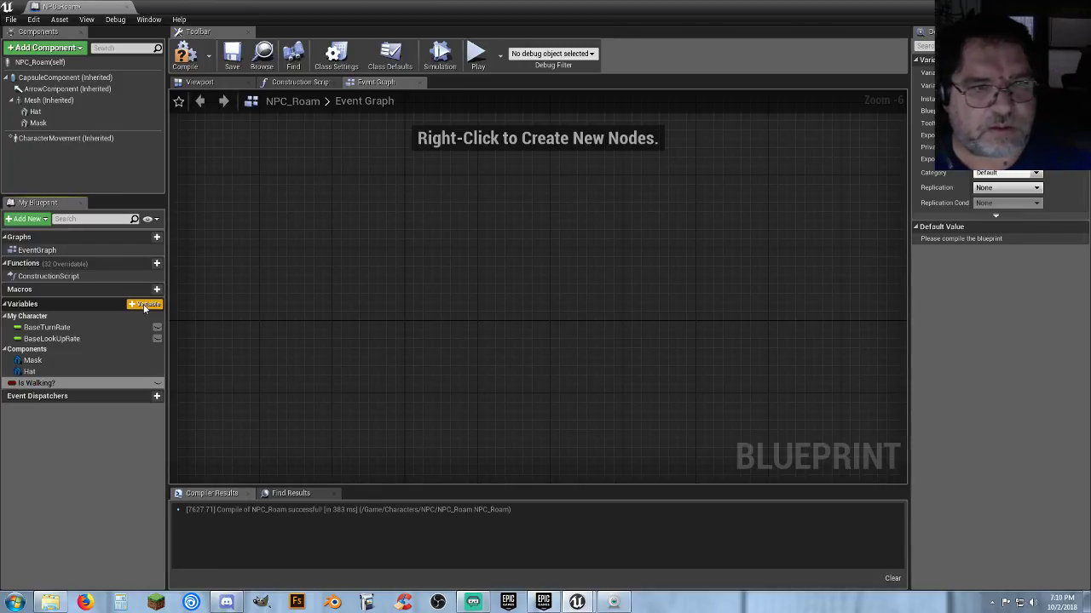
Step: Add an Event Tick node and a Branch node beside it in the empty Event Graph
right_click(350, 253)
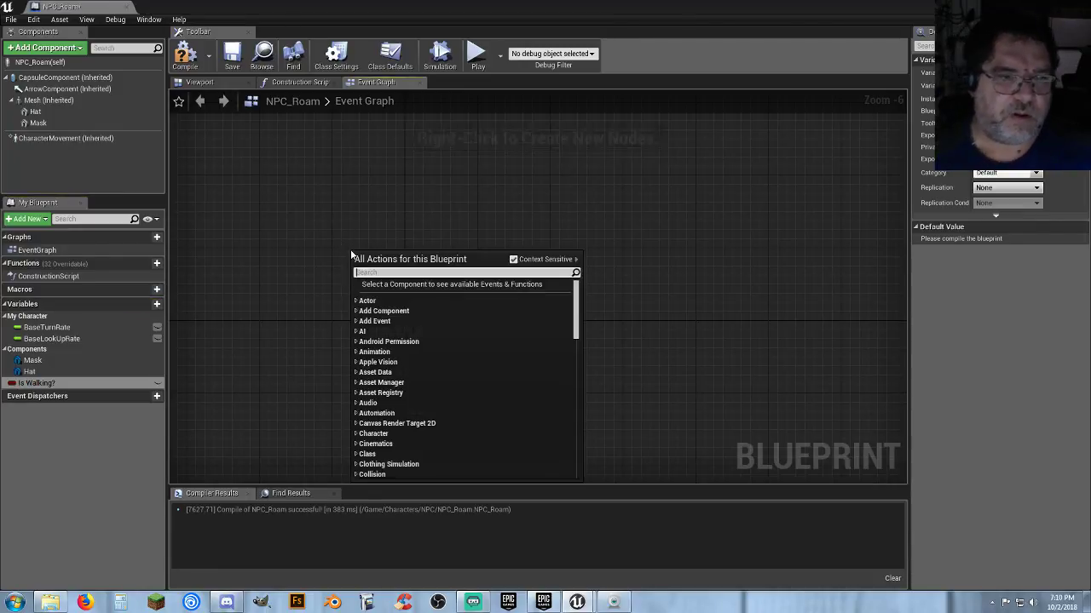
type("eventt")
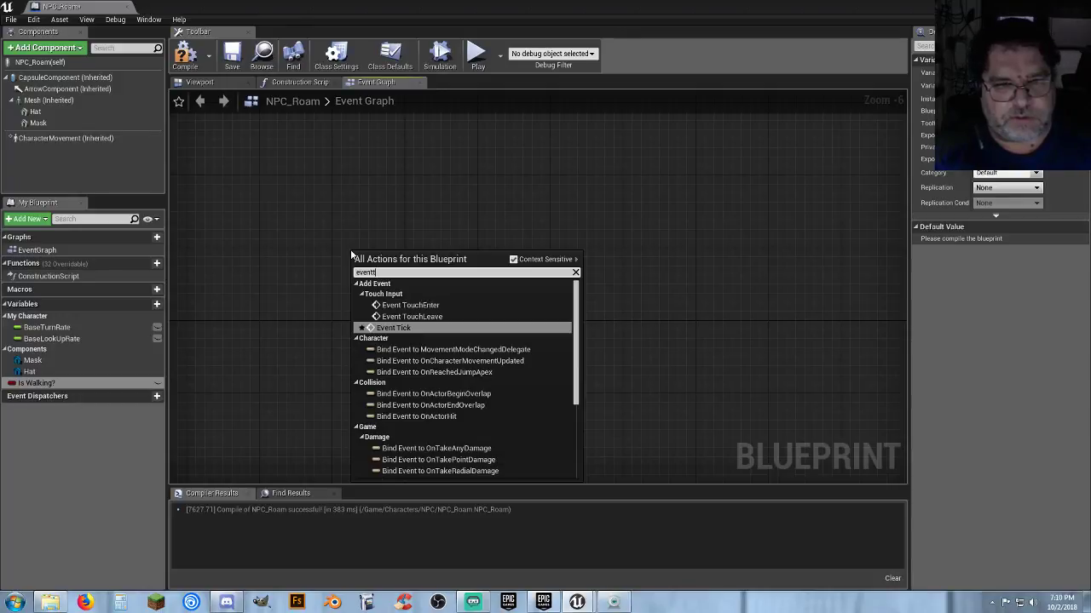
key("Return")
scroll(346, 258, "up", 7)
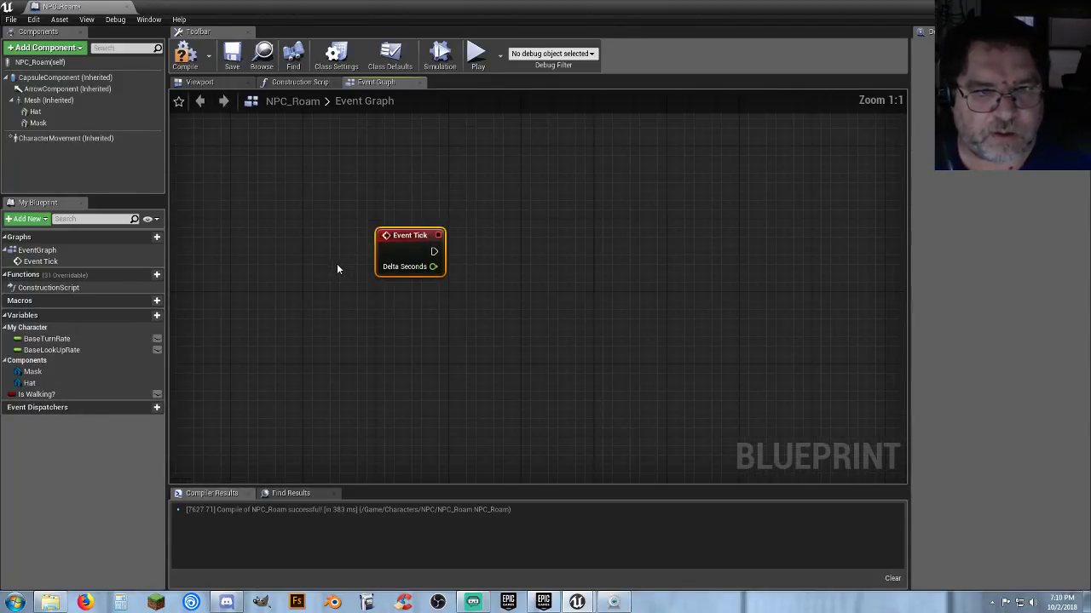
left_click(465, 297)
right_click_drag(475, 305, 424, 276)
left_click(488, 243)
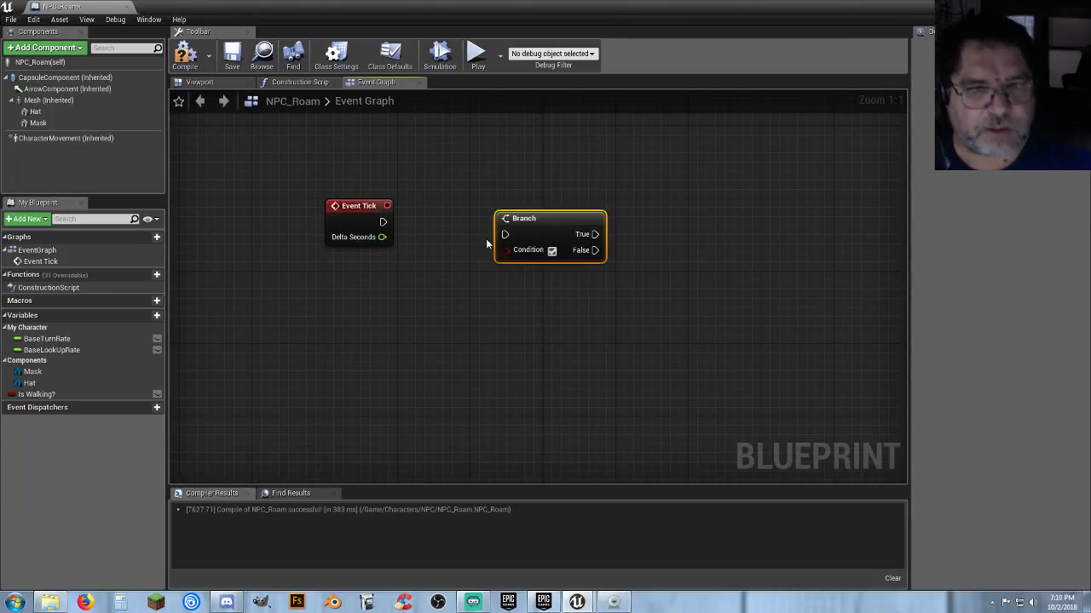
Step: Feed the Is Walking? variable into the Branch condition and connect Event Tick's execution output to the Branch, aligning the nodes
left_click_drag(55, 392, 505, 250)
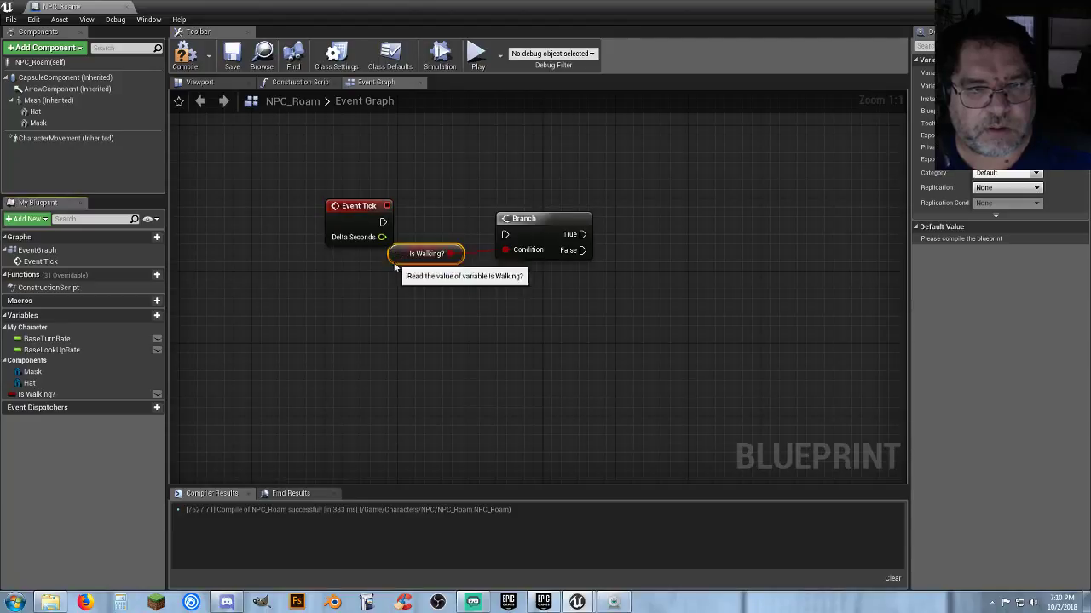
left_click_drag(409, 260, 339, 289)
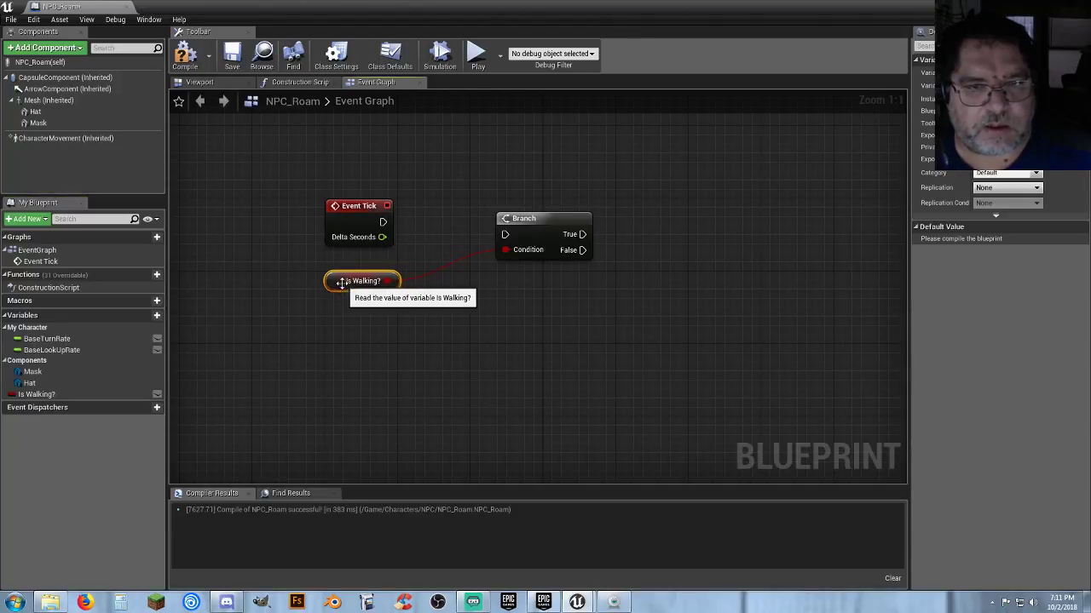
left_click_drag(506, 234, 407, 240)
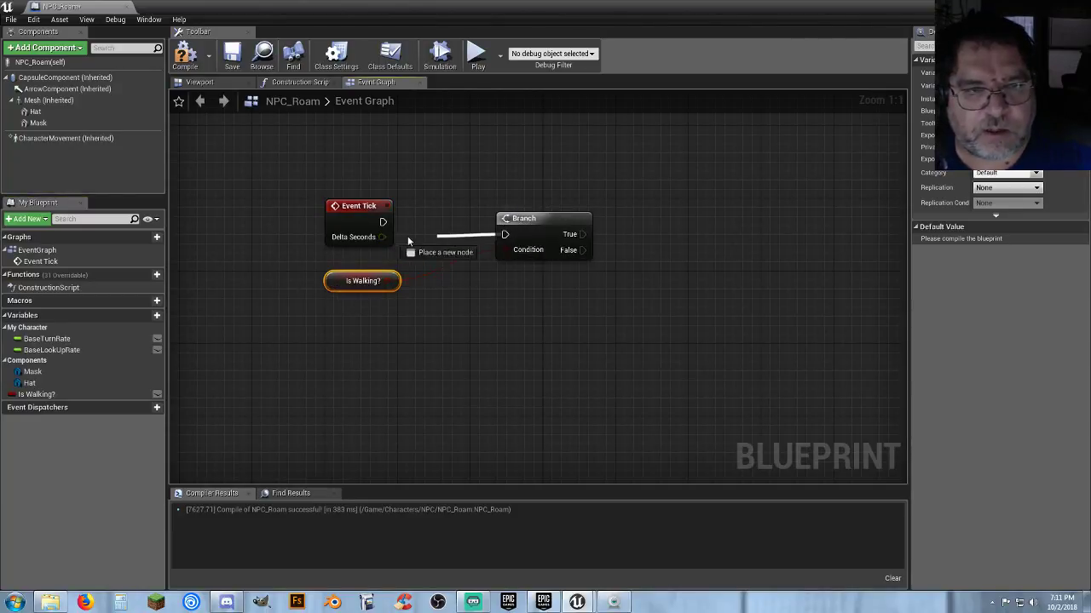
left_click_drag(523, 221, 452, 208)
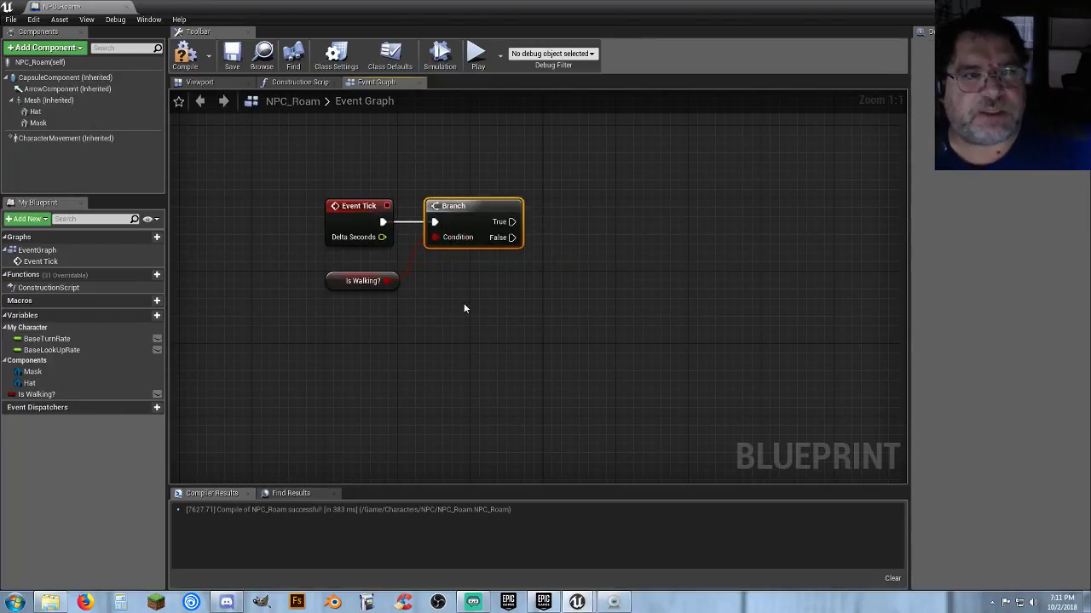
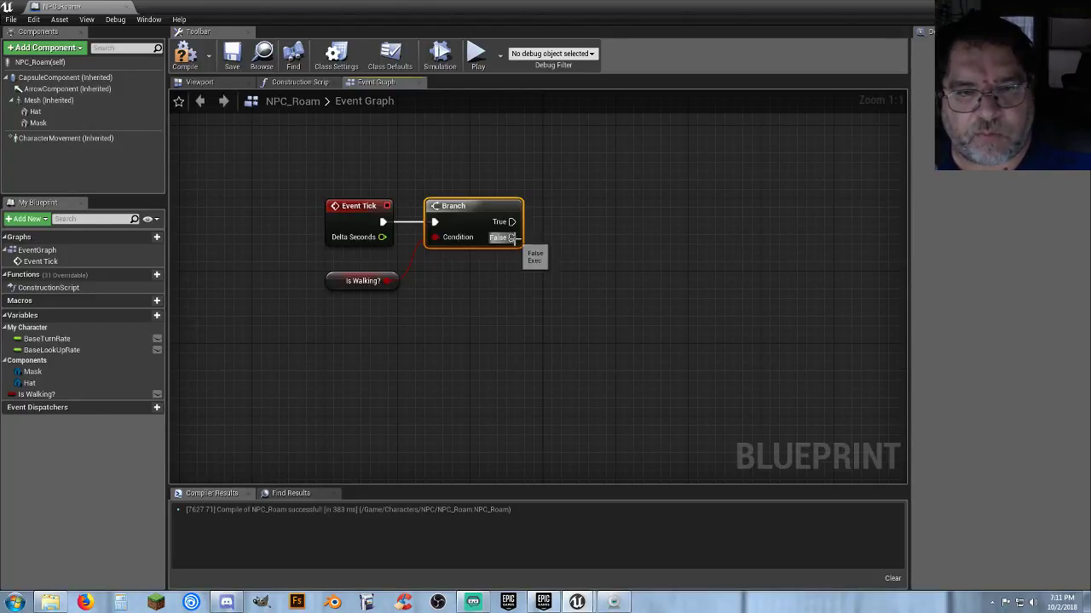
Step: Add an AI MoveTo node on the Branch's False output and place it well clear of the Branch, level with it
left_click_drag(510, 238, 614, 230)
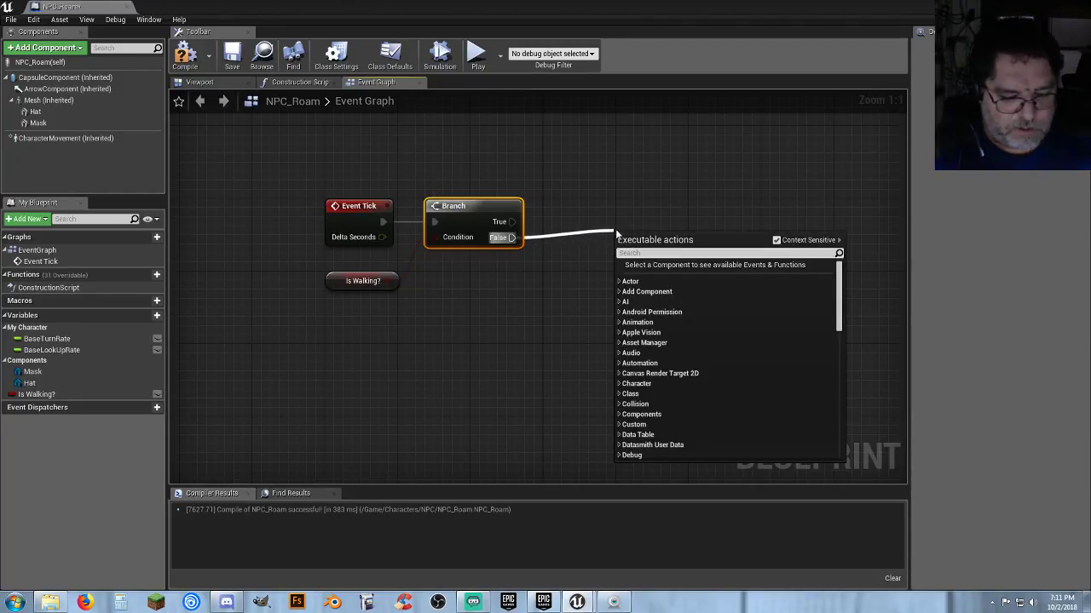
type("aimove")
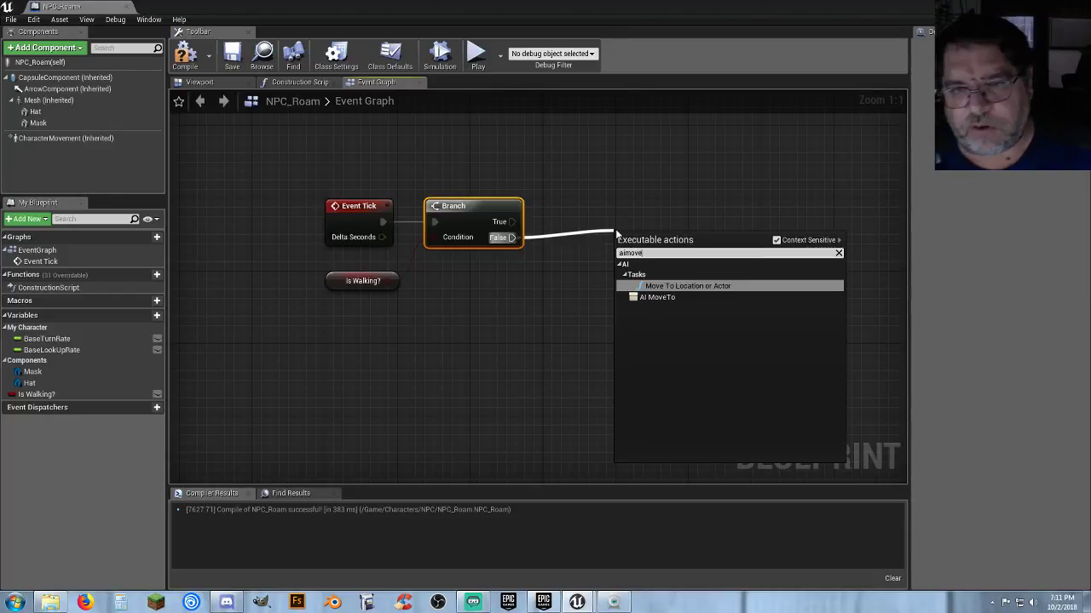
left_click(663, 296)
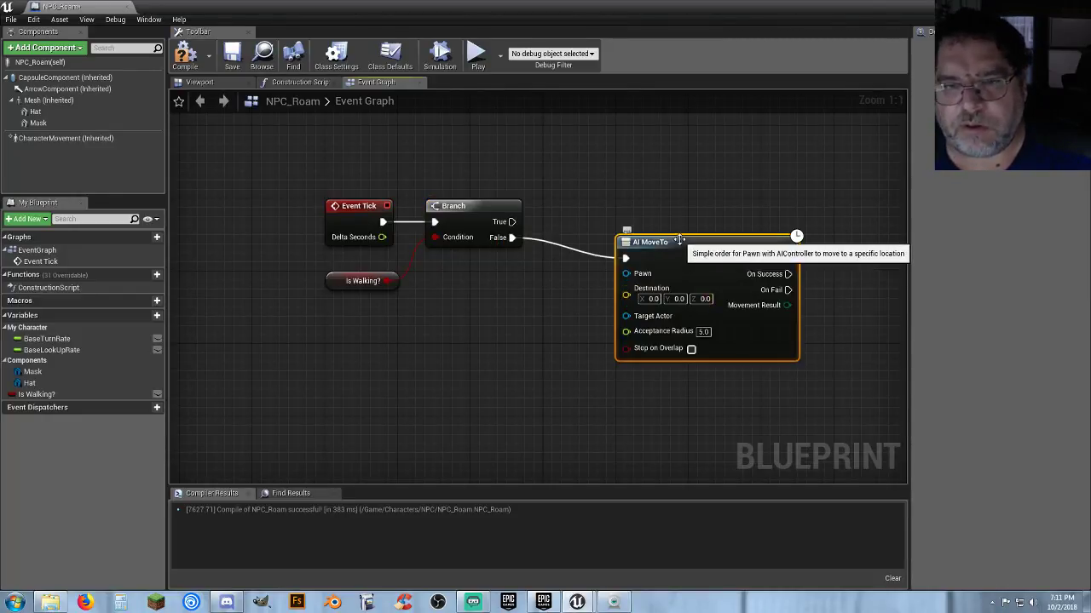
left_click_drag(683, 242, 752, 205)
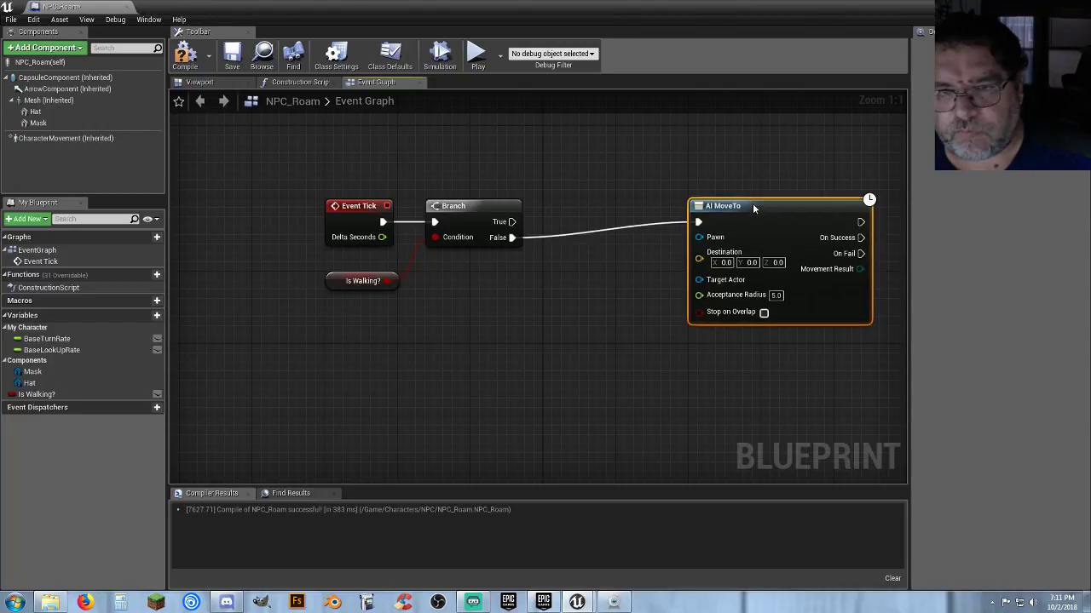
Step: Connect a reference to self to the Pawn input of the AI MoveTo node
left_click(616, 331)
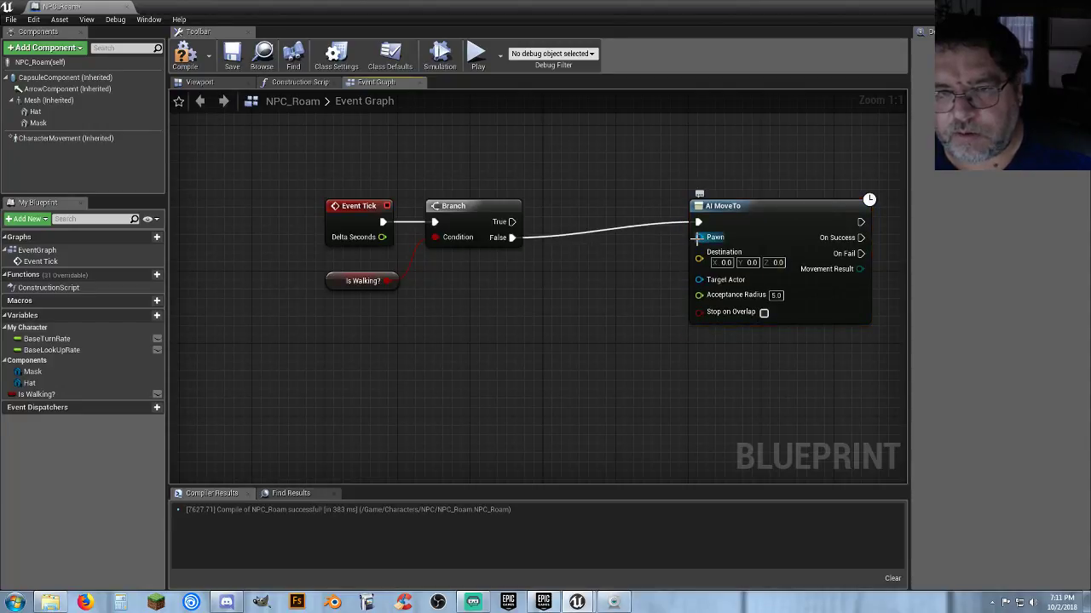
left_click_drag(699, 237, 635, 250)
type("self")
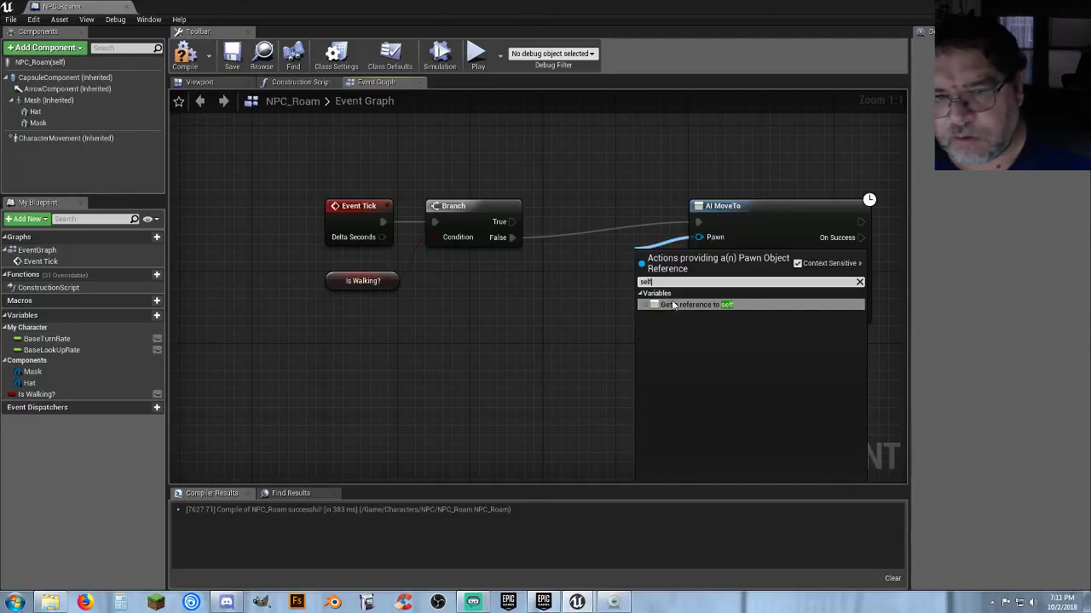
left_click(673, 305)
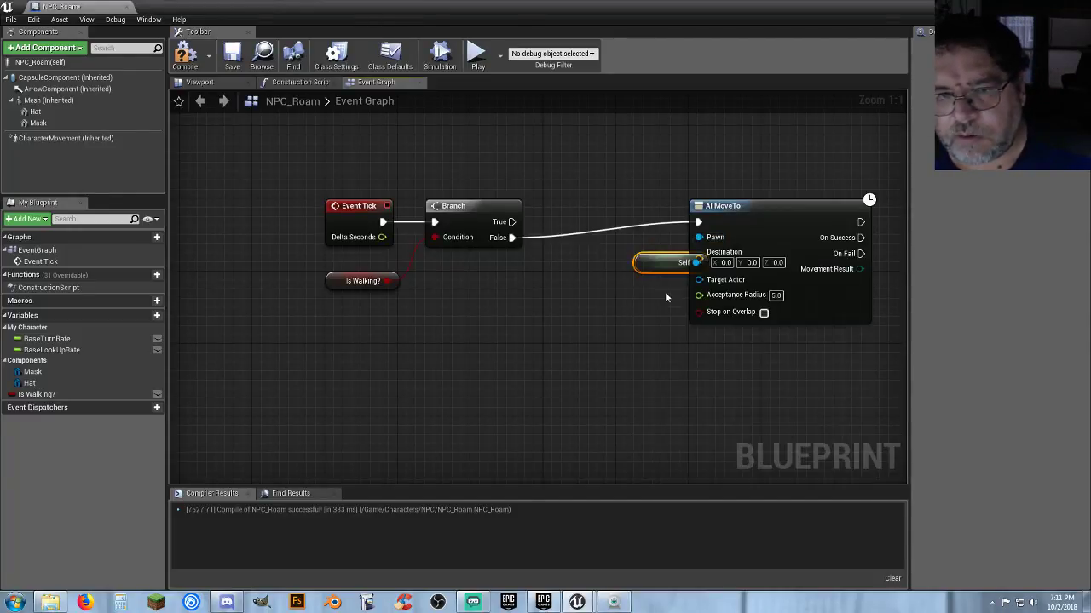
Step: Place the Self node below the Branch and add a GetWorldLocation node that takes a reference to the Mesh component as its target
left_click_drag(636, 260, 451, 268)
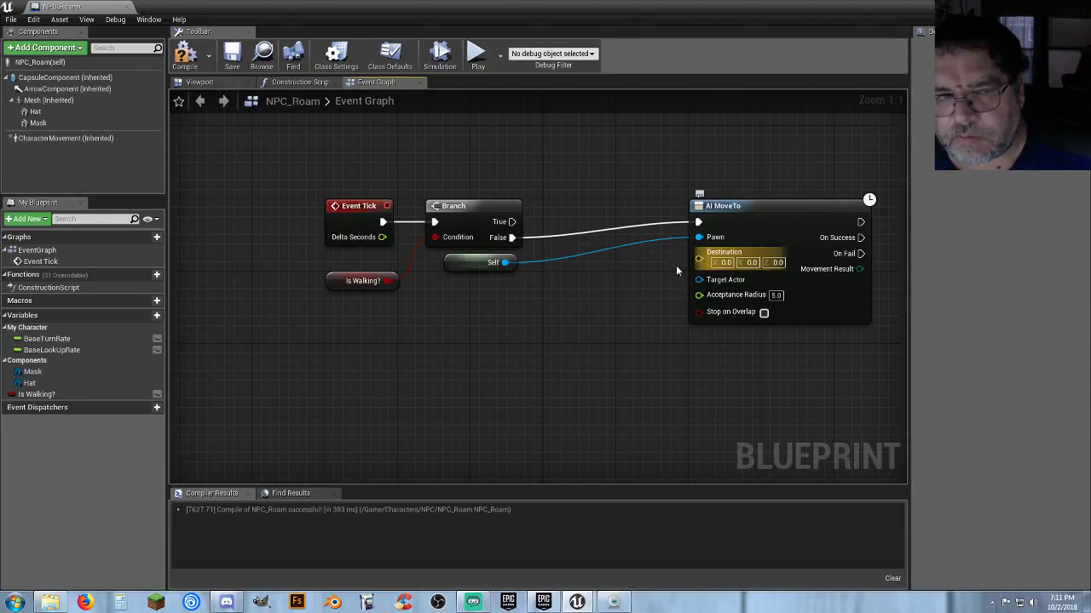
left_click_drag(44, 102, 535, 314)
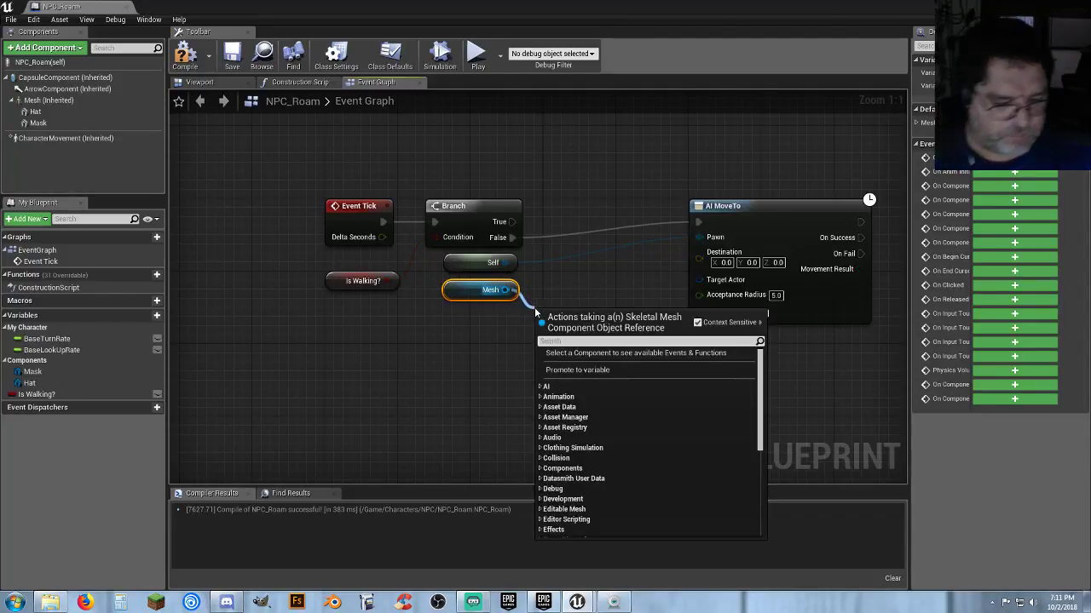
type("getwo")
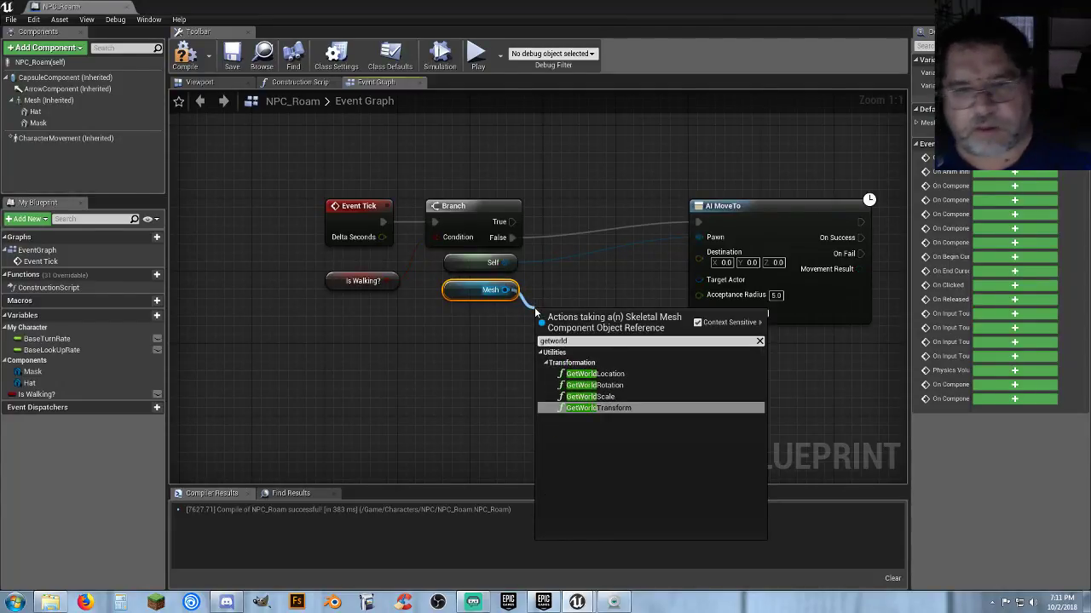
type("rld")
left_click(595, 374)
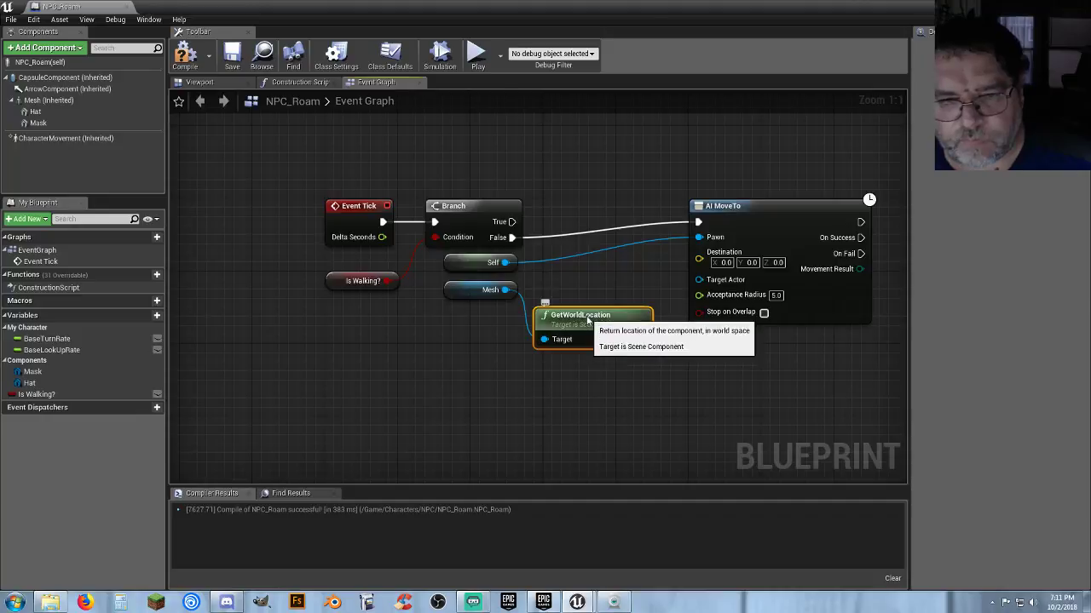
left_click_drag(587, 320, 668, 302)
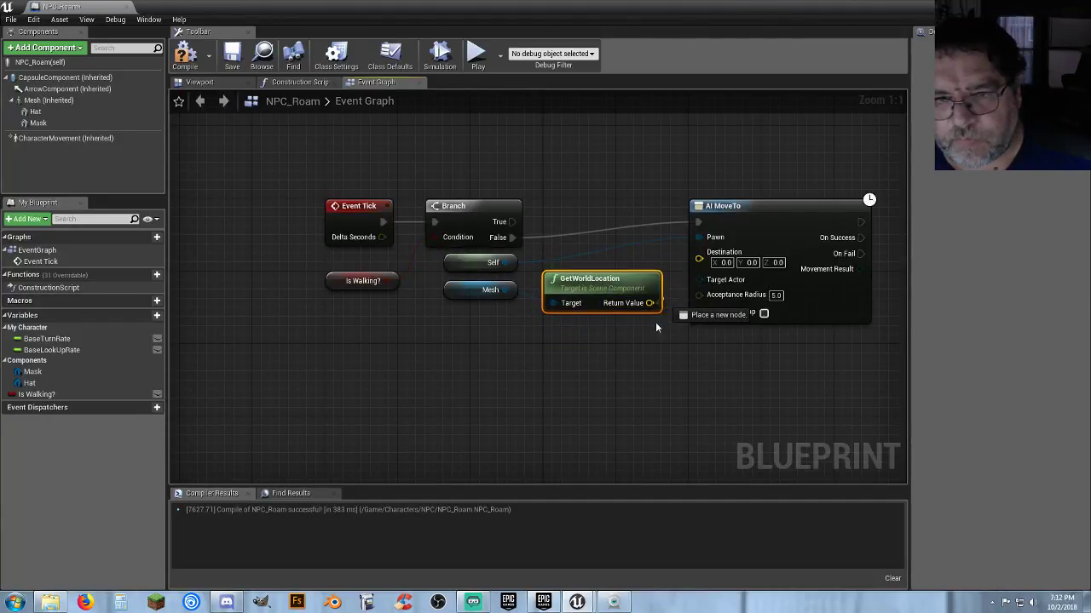
left_click(584, 371)
right_click(584, 370)
left_click(631, 412)
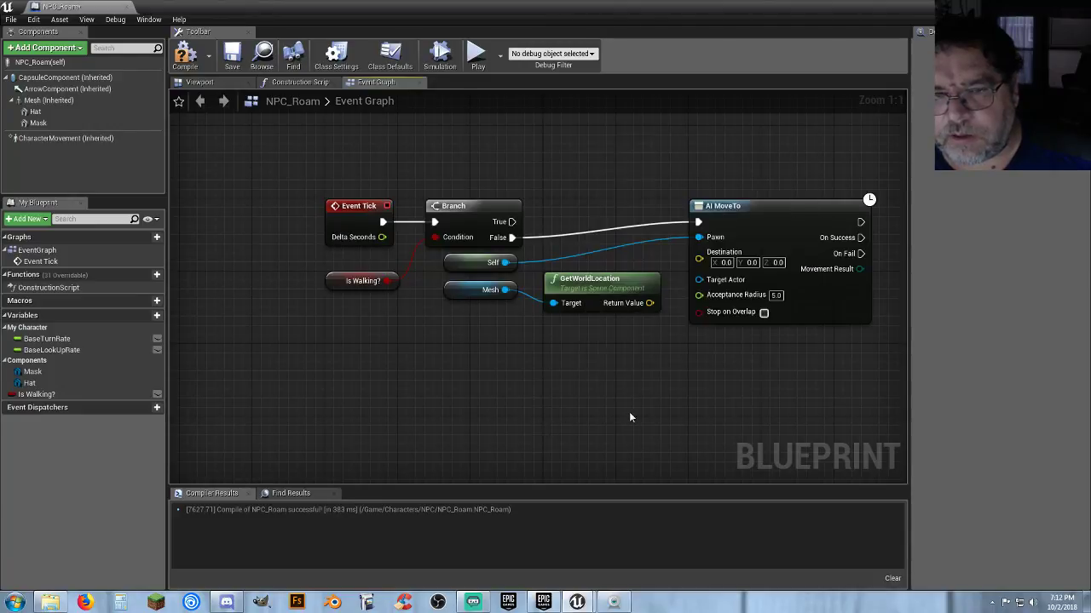
Step: Move the AI MoveTo node farther away from GetWorldLocation to make room for another node between them
right_click_drag(632, 413, 403, 413)
left_click_drag(508, 207, 721, 207)
left_click_drag(685, 259, 572, 302)
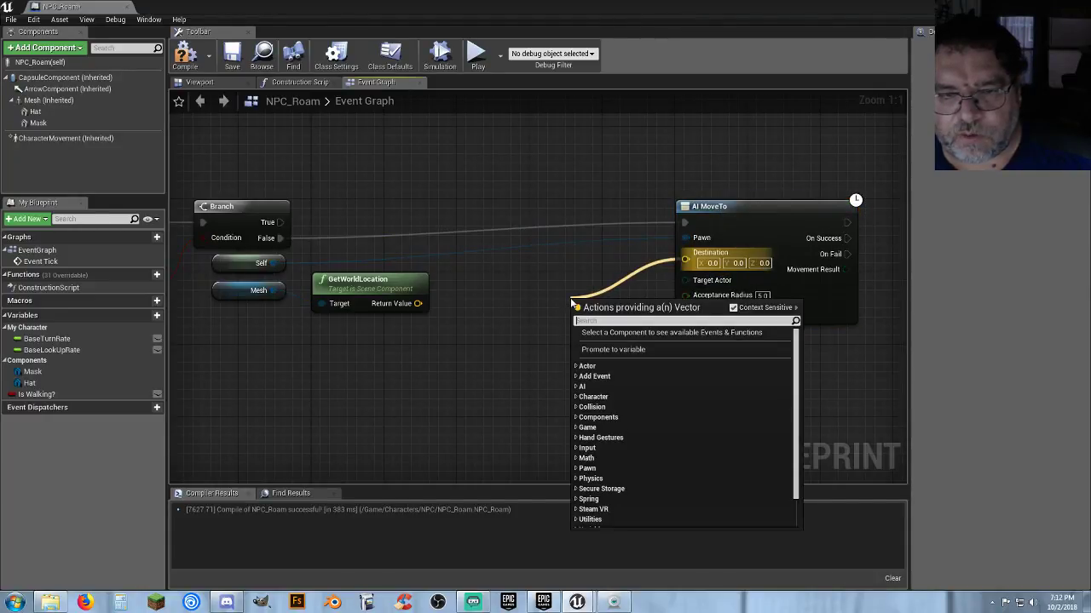
left_click(457, 331)
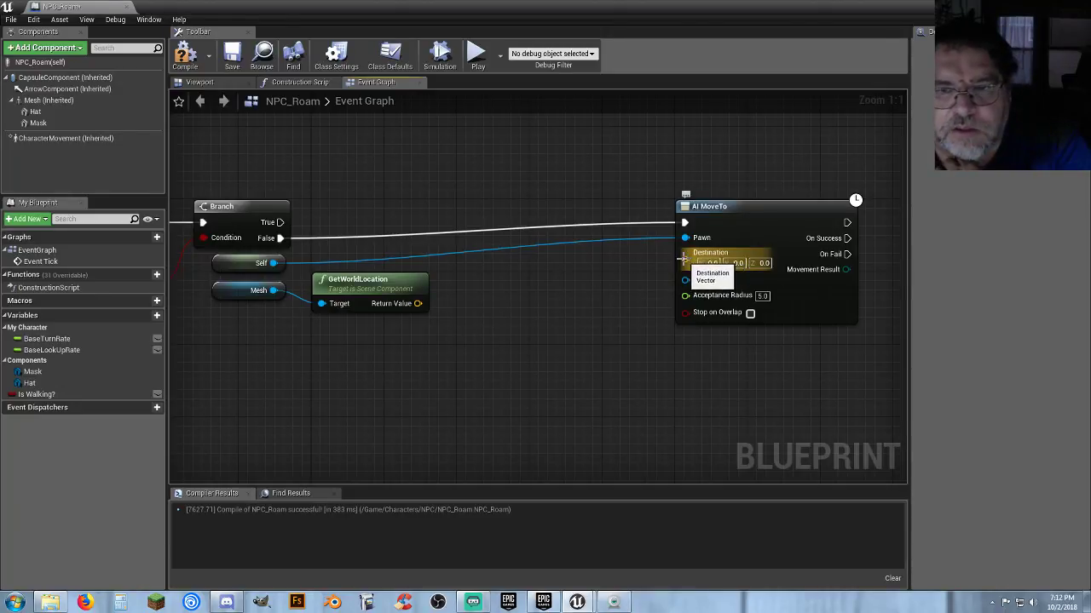
Step: Feed AI MoveTo's Destination from a GetRandomPointInNavigableRadius node with Radius 5000 and the GetWorldLocation result as its Origin
left_click_drag(685, 259, 598, 284)
type("random")
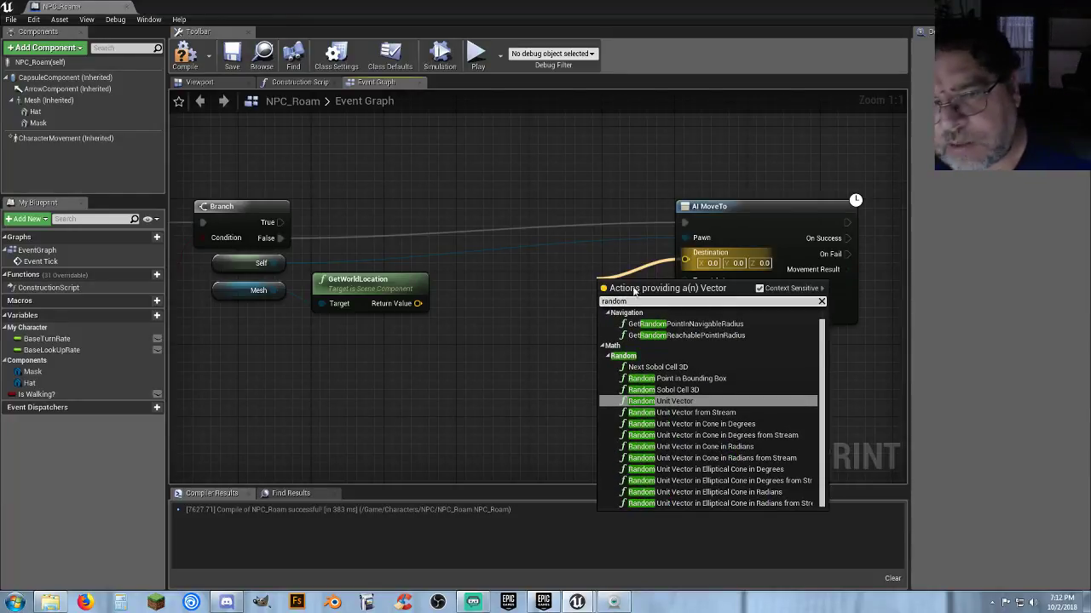
left_click(672, 326)
left_click_drag(631, 286, 500, 285)
left_click_drag(417, 303, 477, 294)
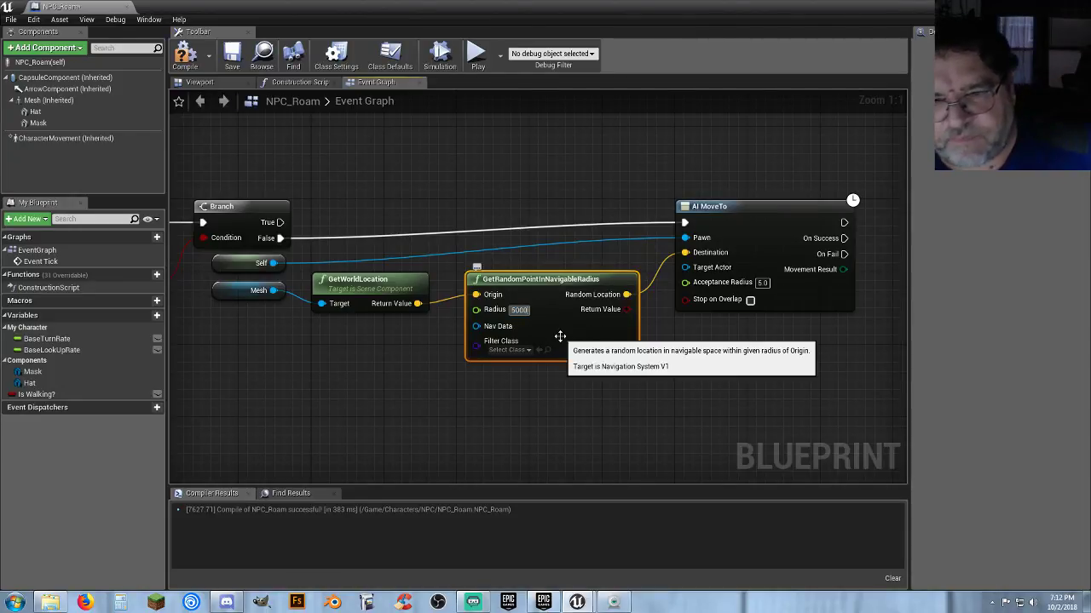
left_click(550, 401)
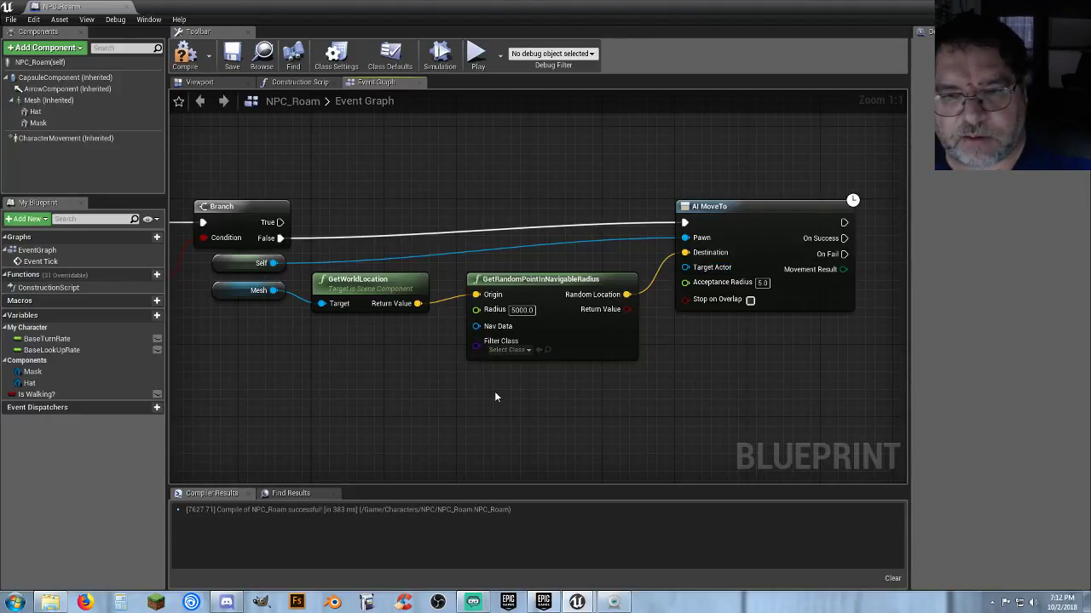
Step: Add a Set Is Walking? node with the value true on AI MoveTo's main execution output and align it with that output
right_click_drag(585, 399, 151, 391)
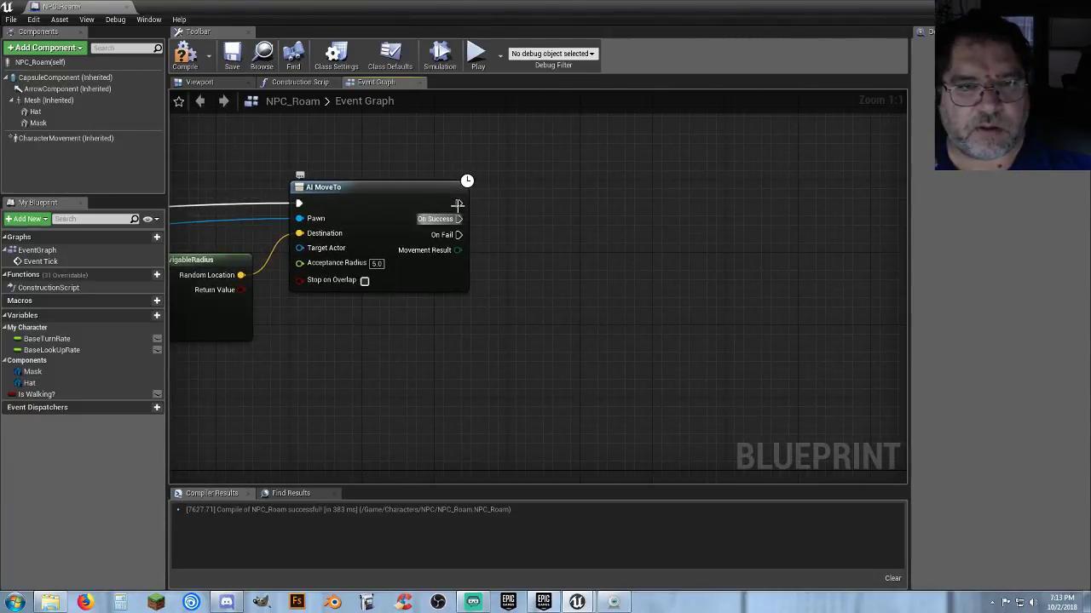
left_click_drag(458, 204, 521, 205)
type("setis")
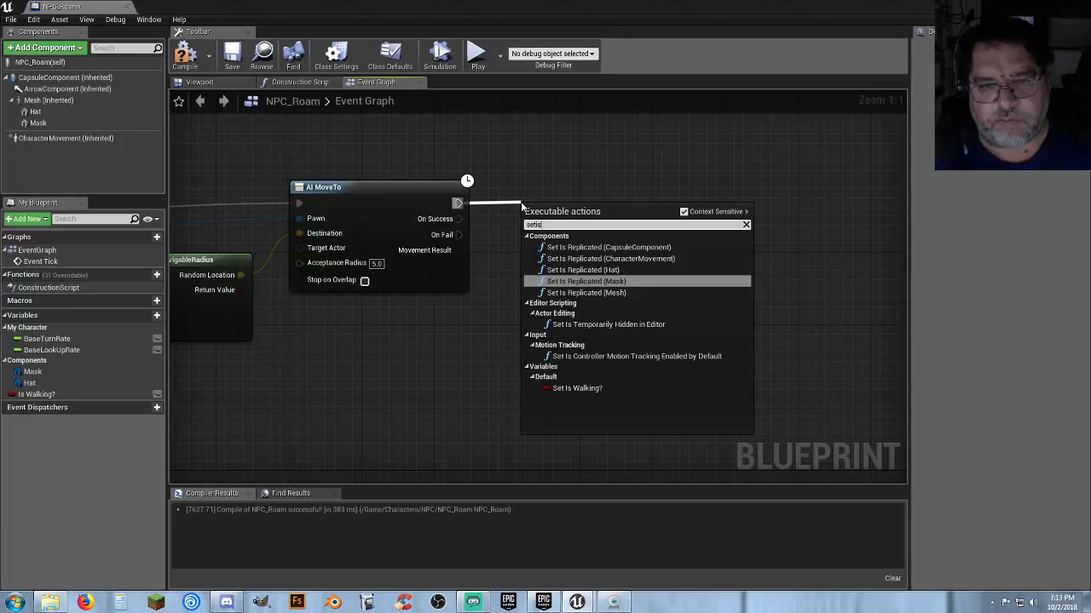
left_click(578, 388)
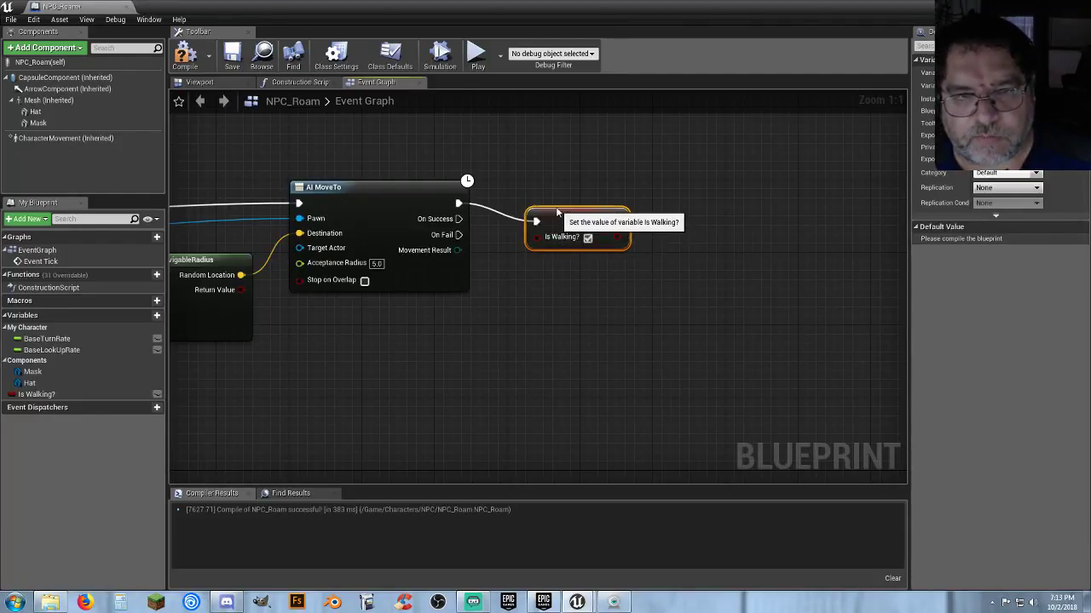
left_click_drag(563, 221, 619, 204)
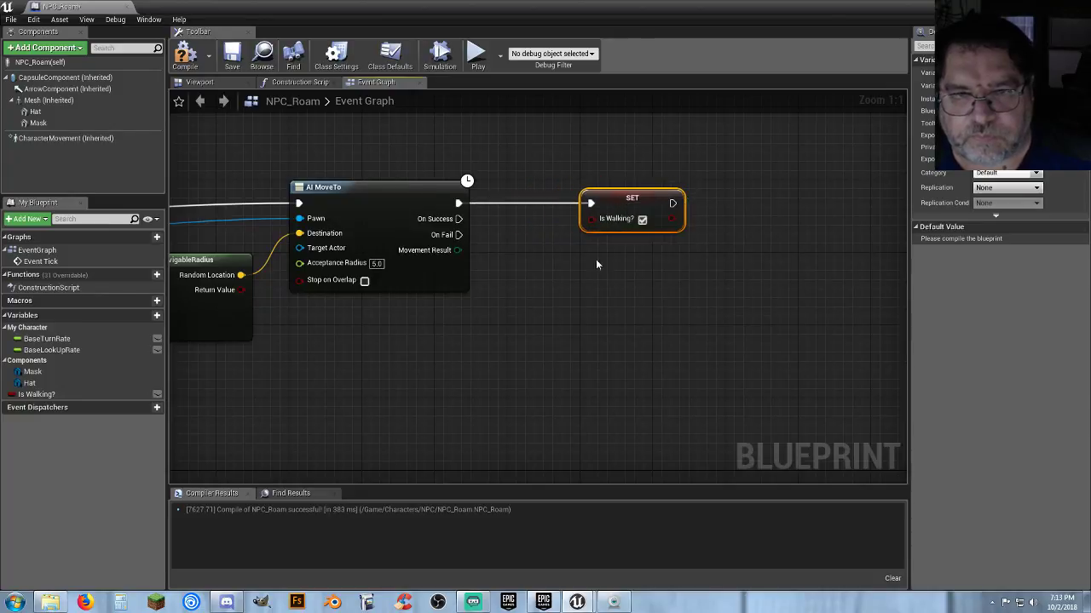
left_click(592, 282)
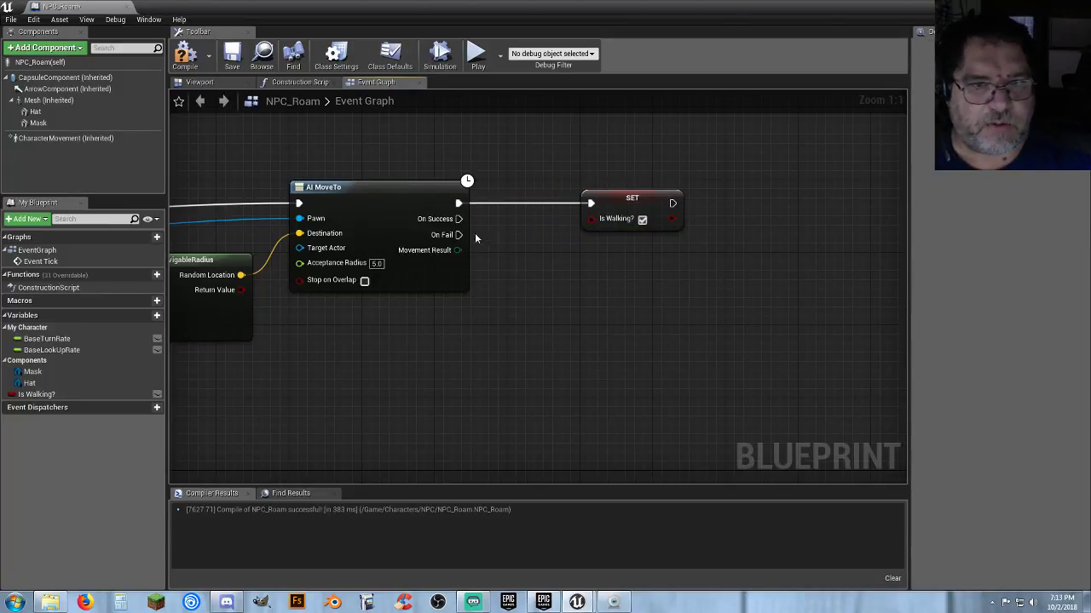
Step: Add a Random Float in Range node below AI MoveTo with Min 2 and Max 7
right_click_drag(460, 352, 490, 311)
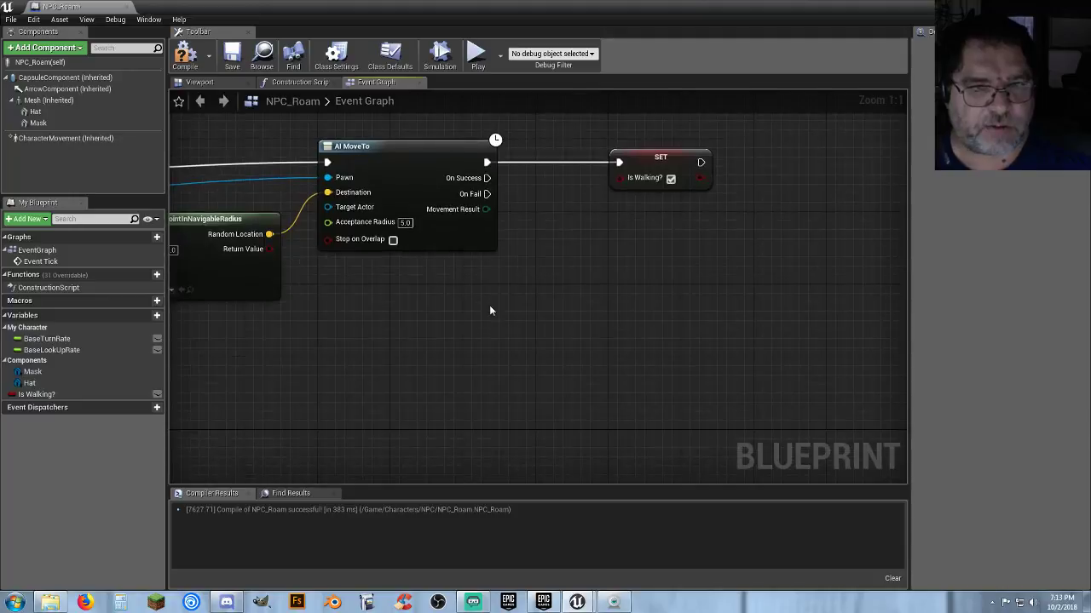
right_click(434, 293)
type("r")
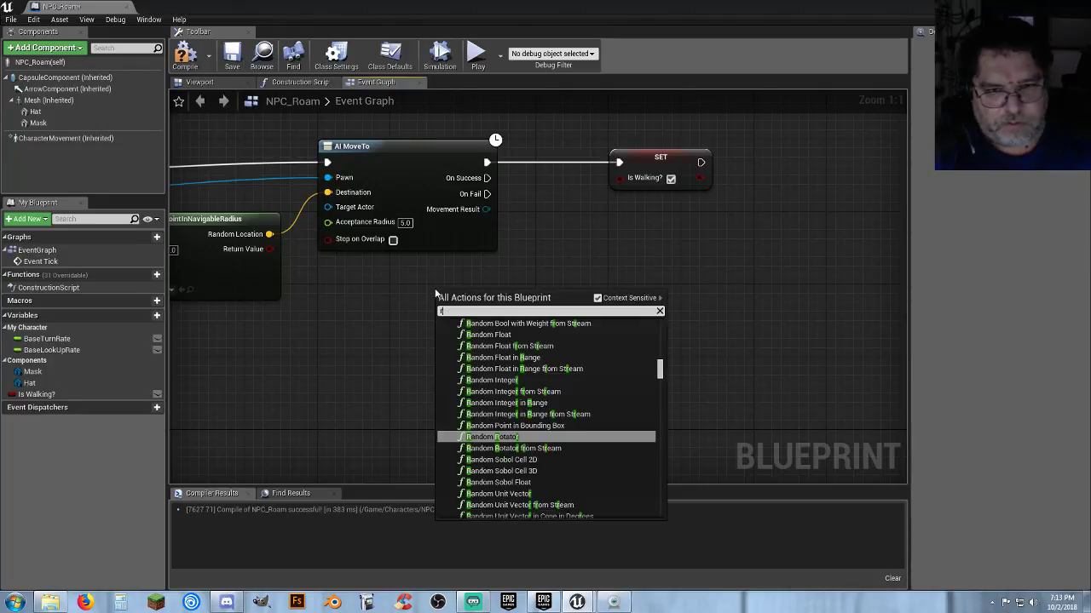
type("andomfl")
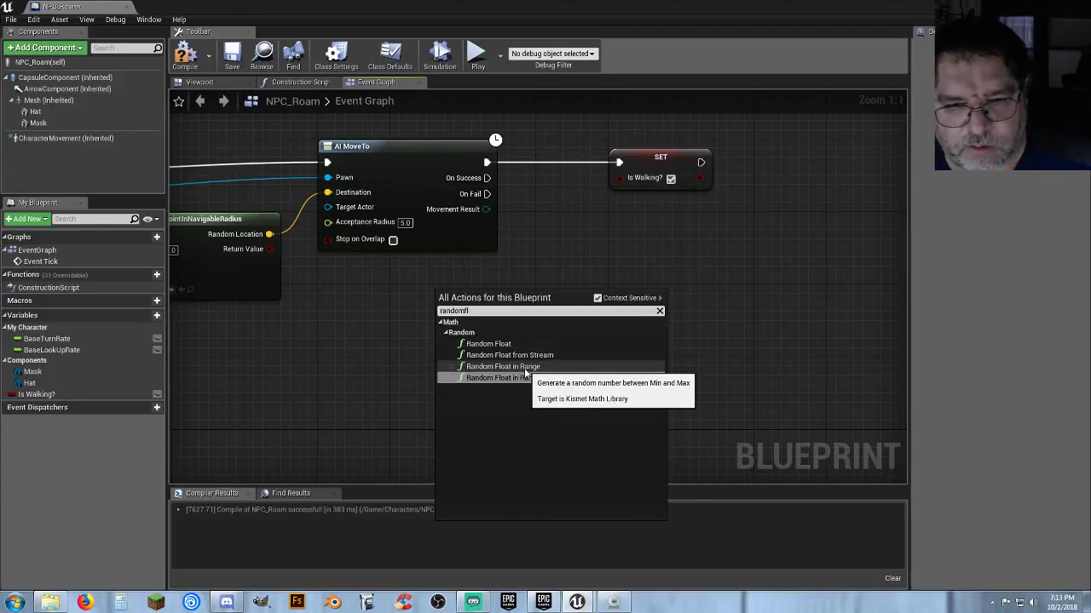
left_click(524, 369)
left_click_drag(484, 299, 419, 273)
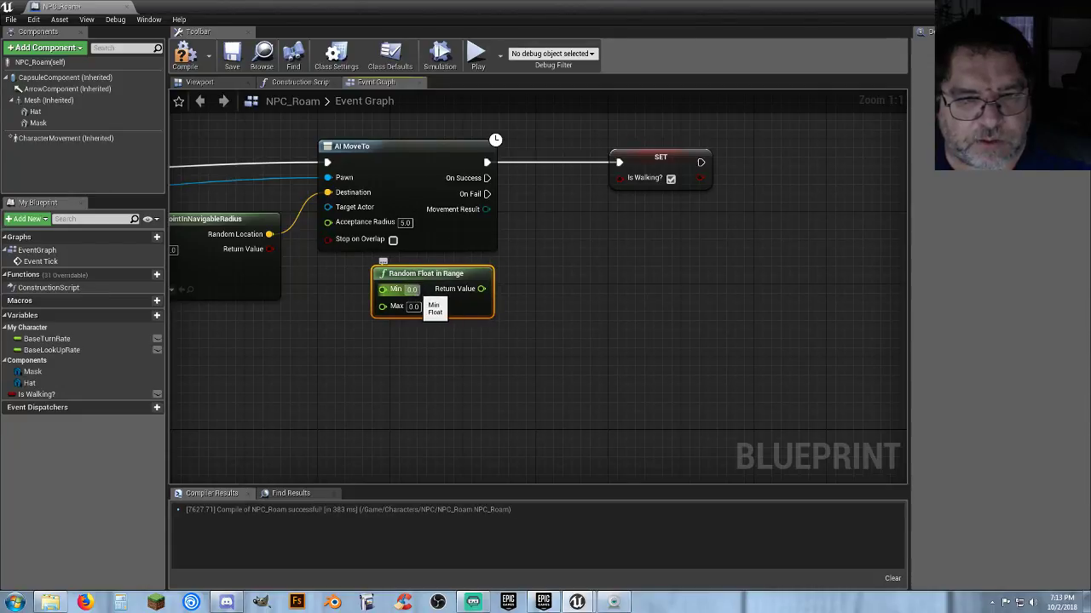
type("2")
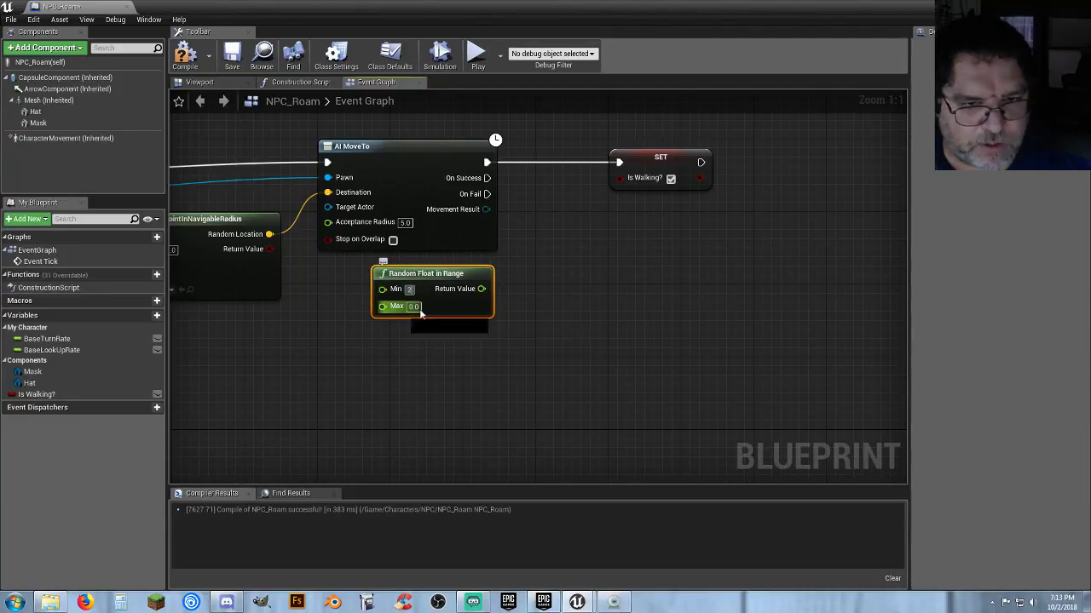
left_click(416, 307)
type("7")
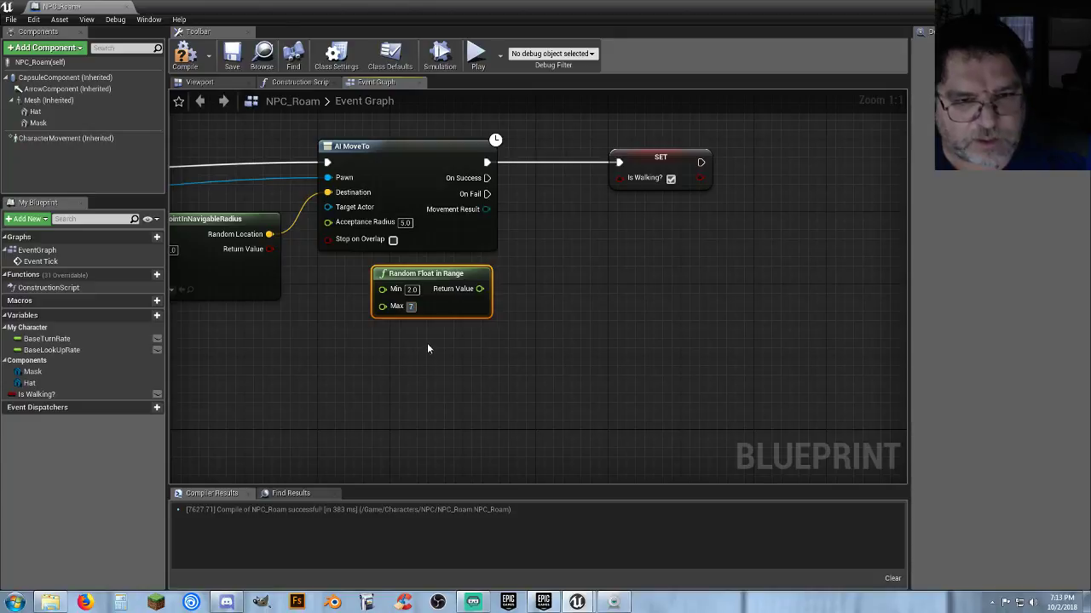
left_click(454, 343)
Step: Add a Delay node triggered by AI MoveTo's On Success and On Fail outputs, with its Duration fed by the random float
right_click_drag(529, 298, 499, 321)
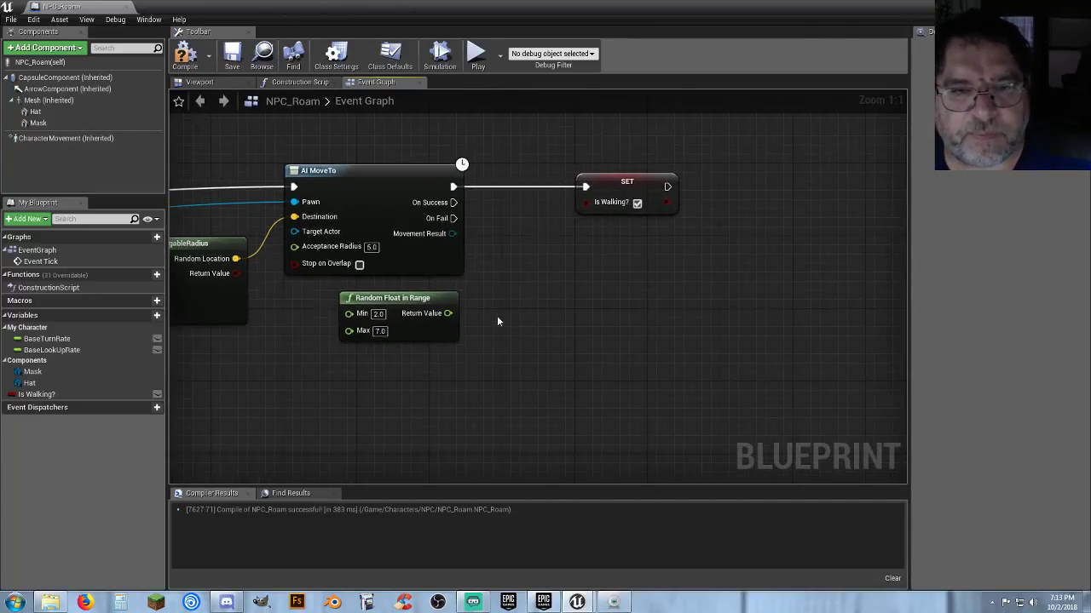
right_click(535, 296)
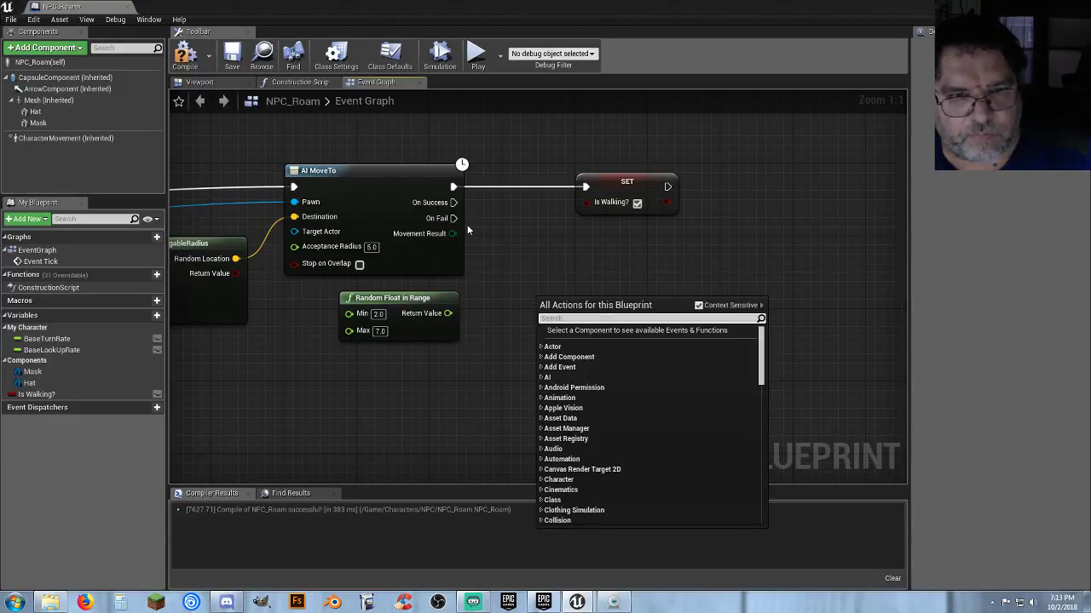
type("del")
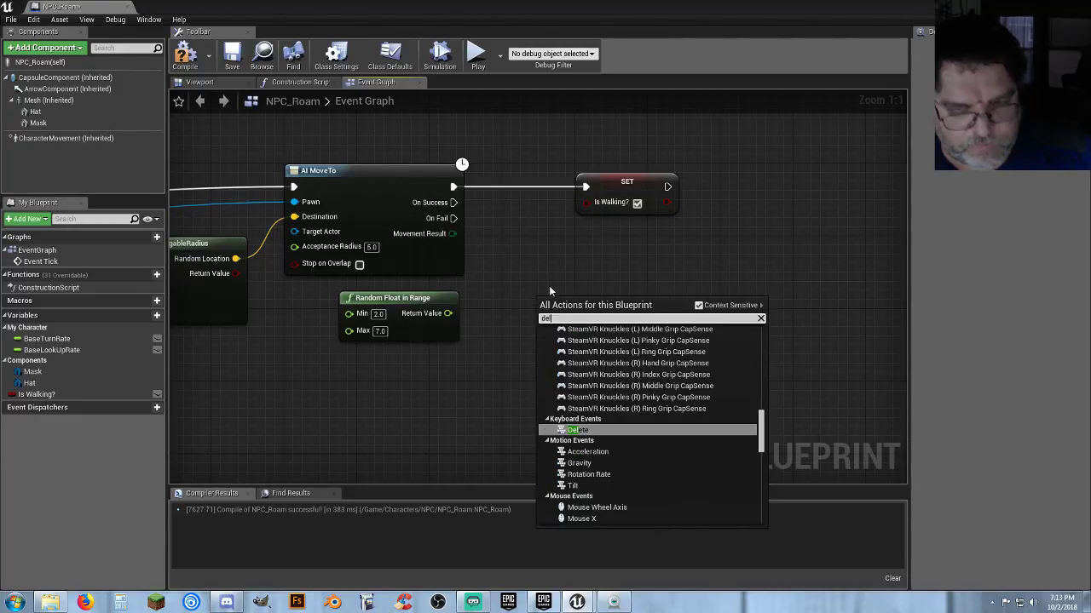
type("ay")
left_click(580, 412)
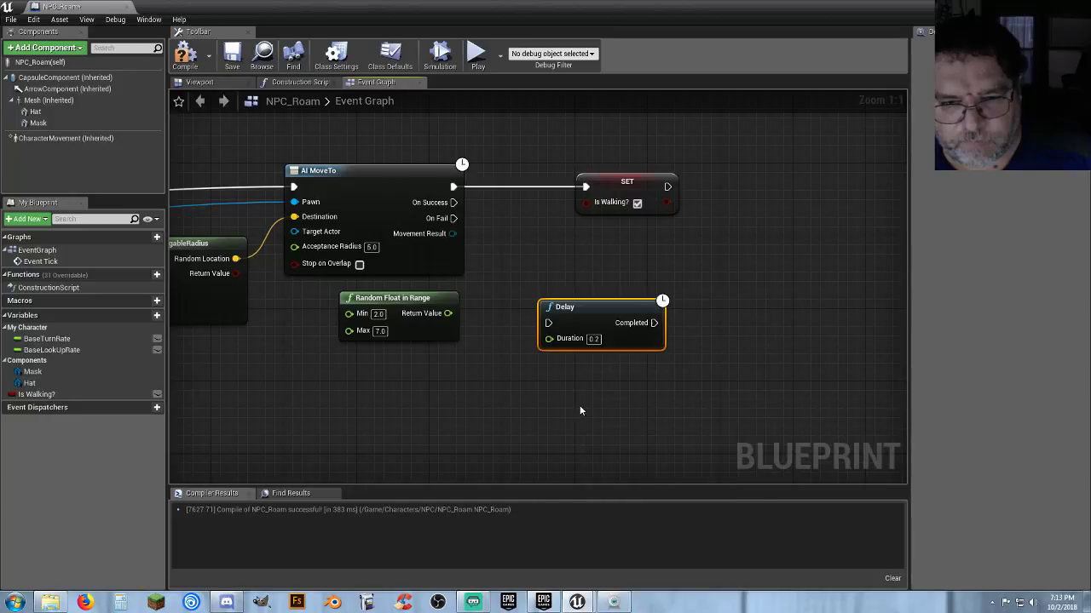
left_click_drag(549, 339, 447, 312)
left_click_drag(563, 315, 584, 259)
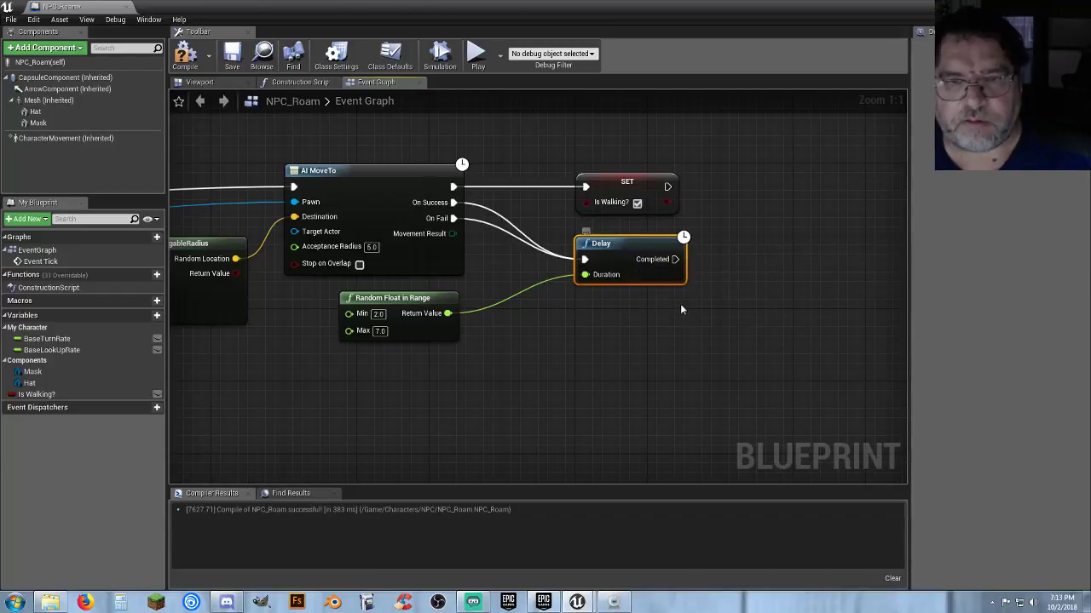
Step: Add a Set Is Walking? node with the value false on the Delay's Completed output and align the two nodes
right_click_drag(680, 304, 580, 315)
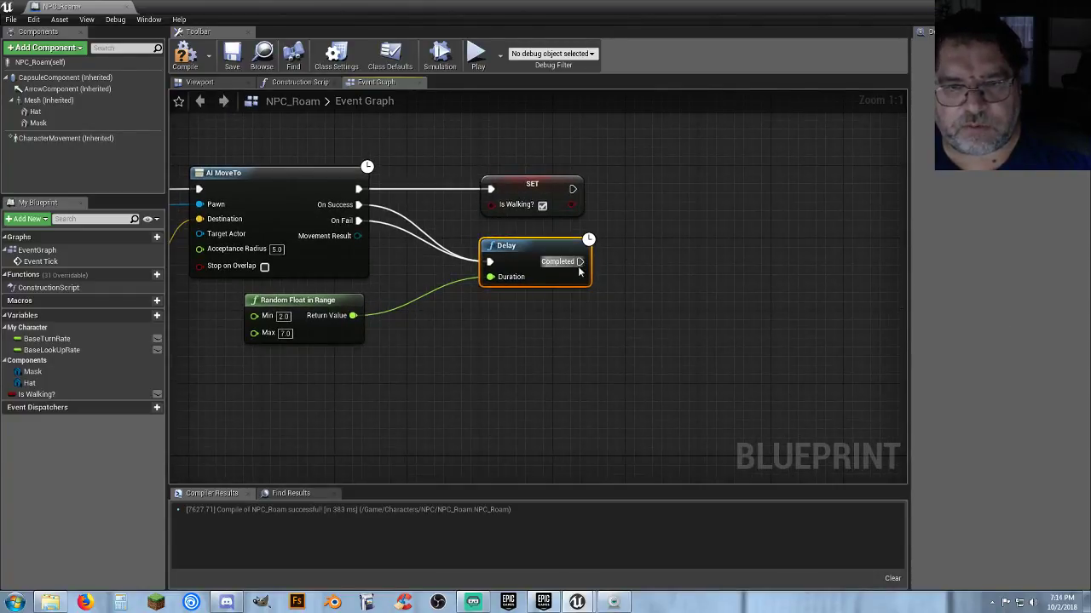
left_click_drag(580, 261, 656, 263)
type("set")
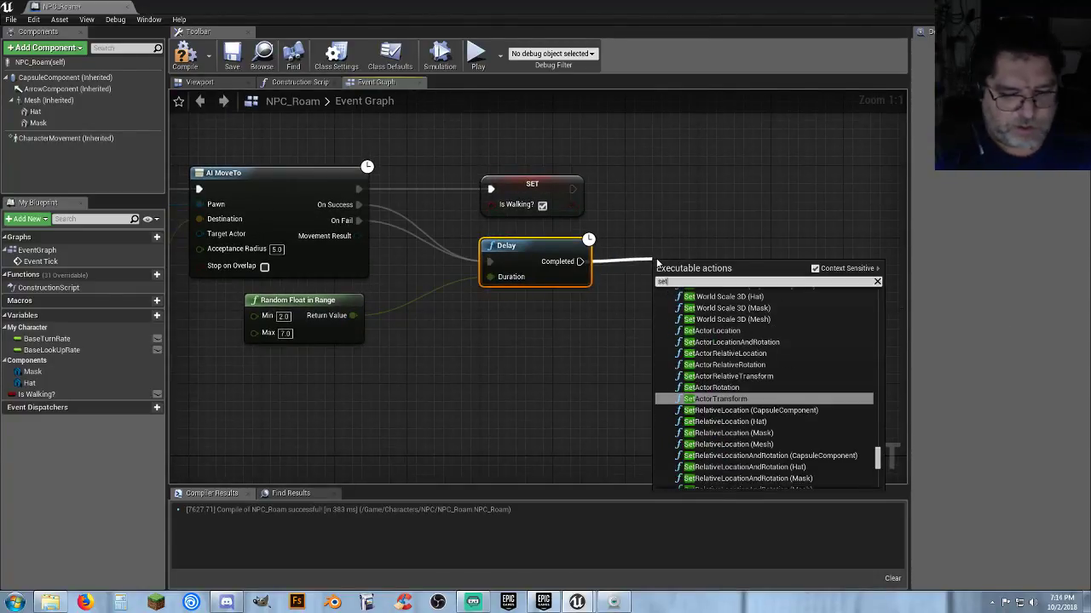
type("isw")
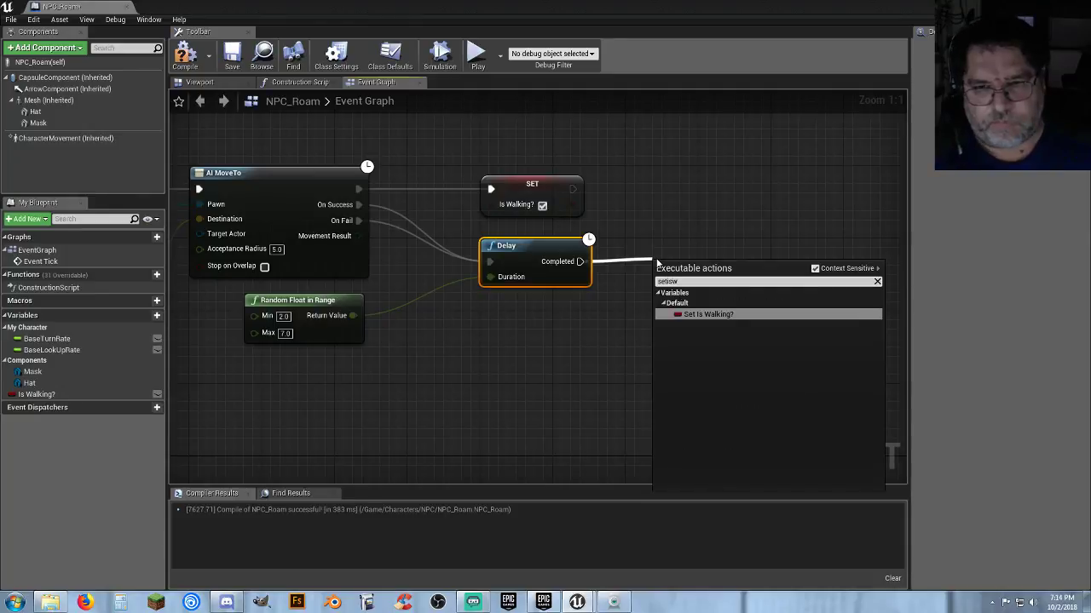
left_click(717, 315)
left_click_drag(680, 264, 658, 257)
left_click(550, 341)
right_click_drag(515, 352, 625, 318)
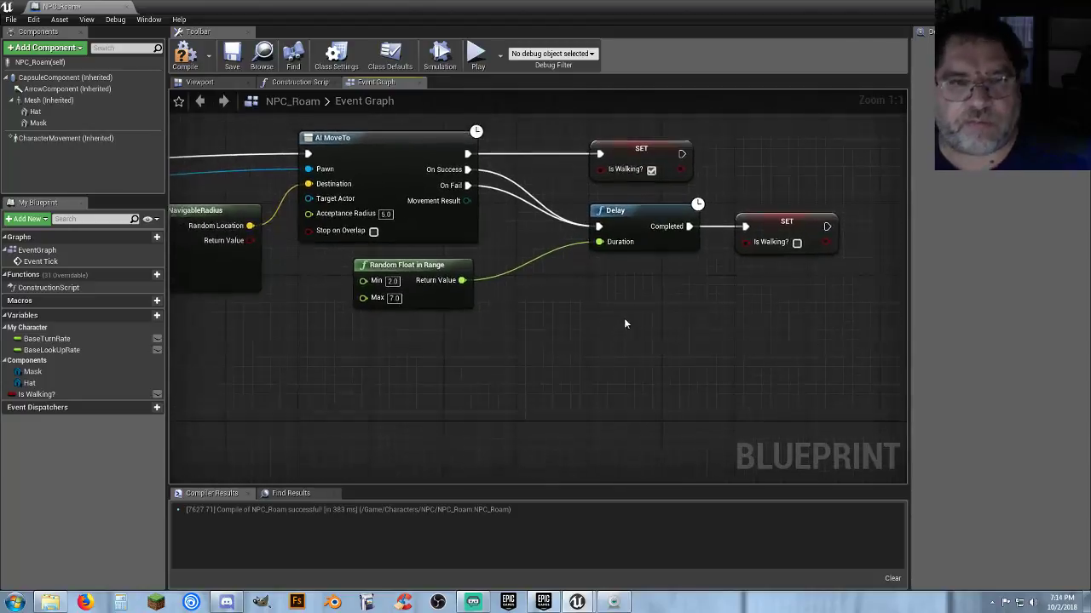
right_click_drag(434, 352, 447, 383)
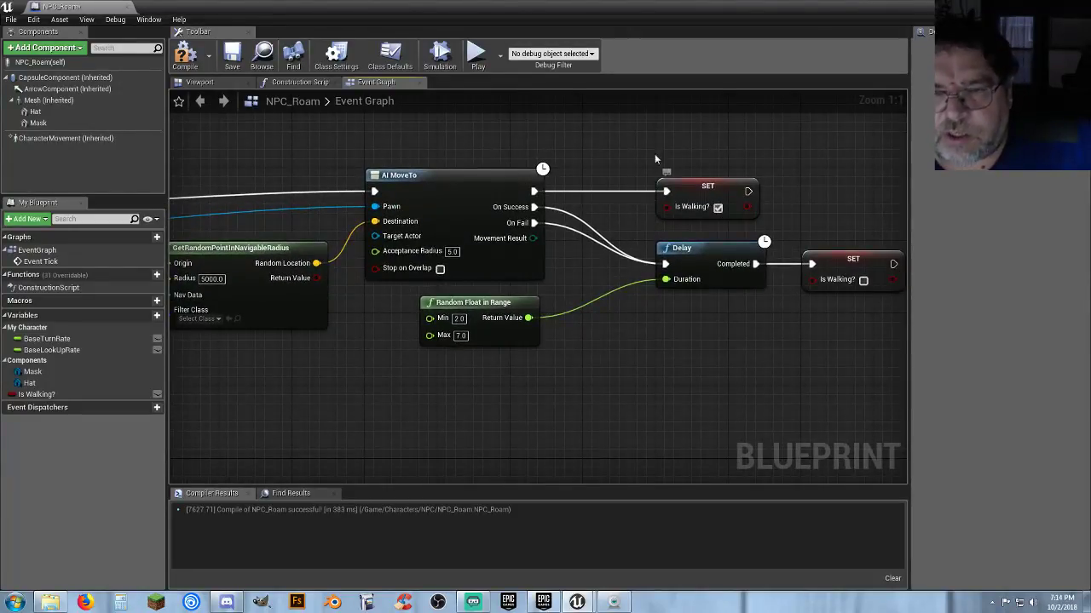
right_click_drag(553, 408, 558, 365)
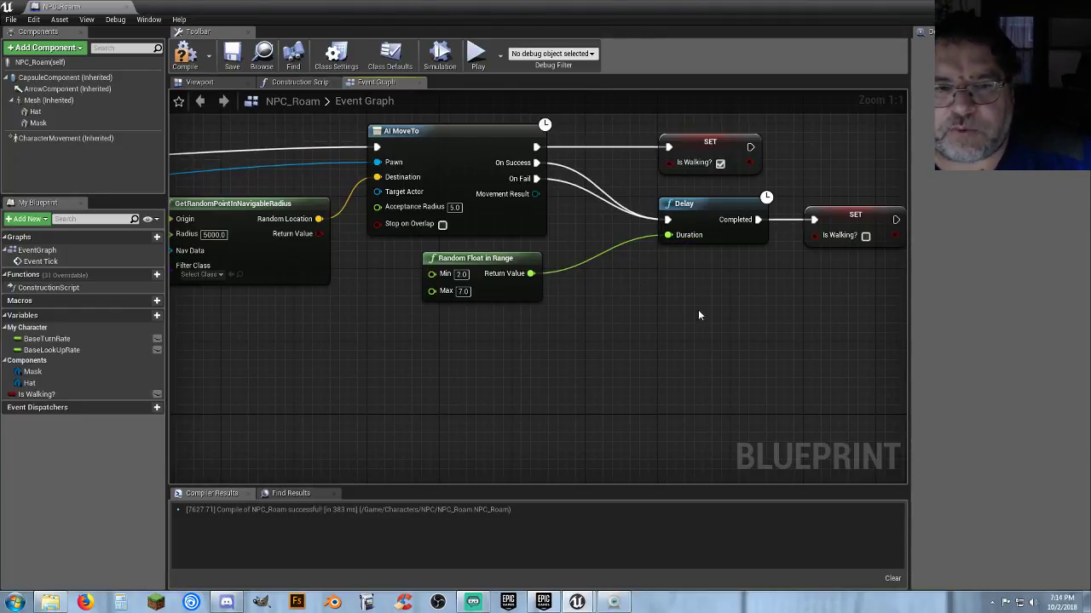
right_click_drag(697, 310, 607, 324)
right_click_drag(681, 348, 618, 361)
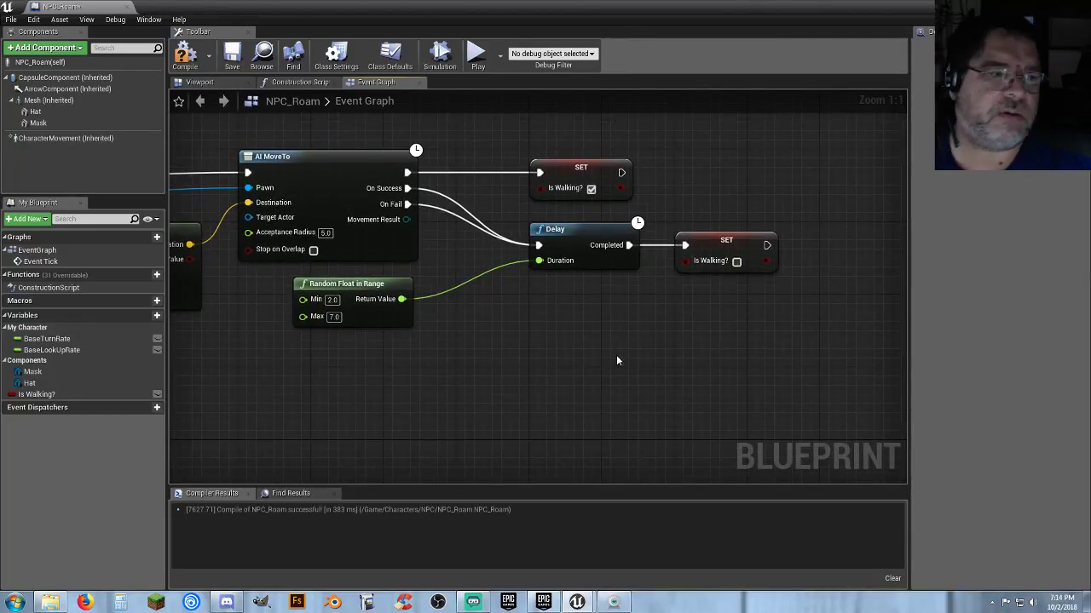
right_click_drag(555, 375, 649, 353)
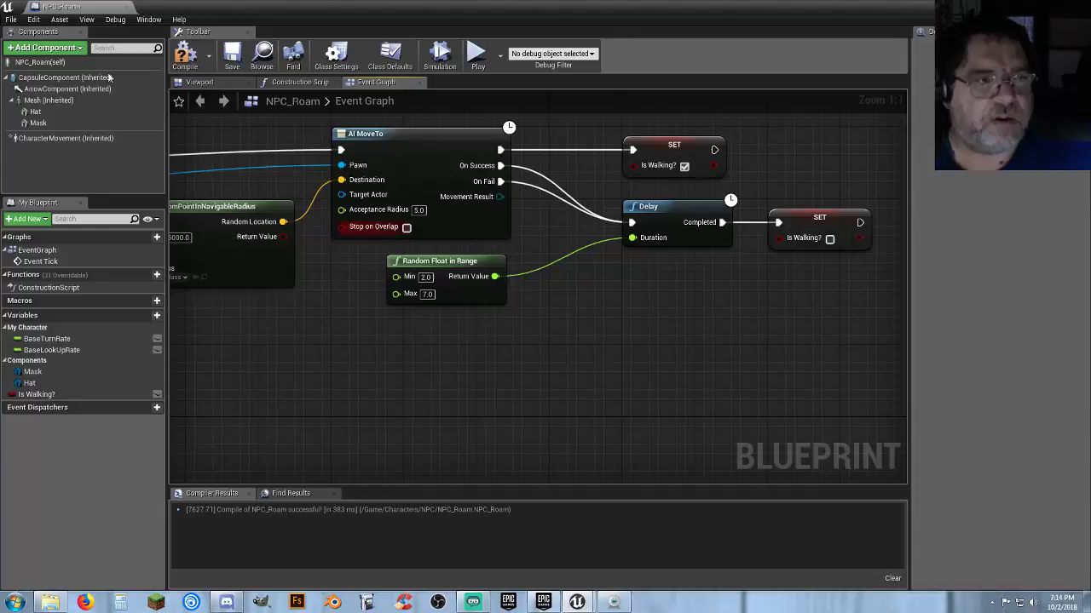
Step: Compile the NPC_Roam blueprint and place a Nav Mesh Bounds Volume on the main road of the Demonstration level
left_click(185, 55)
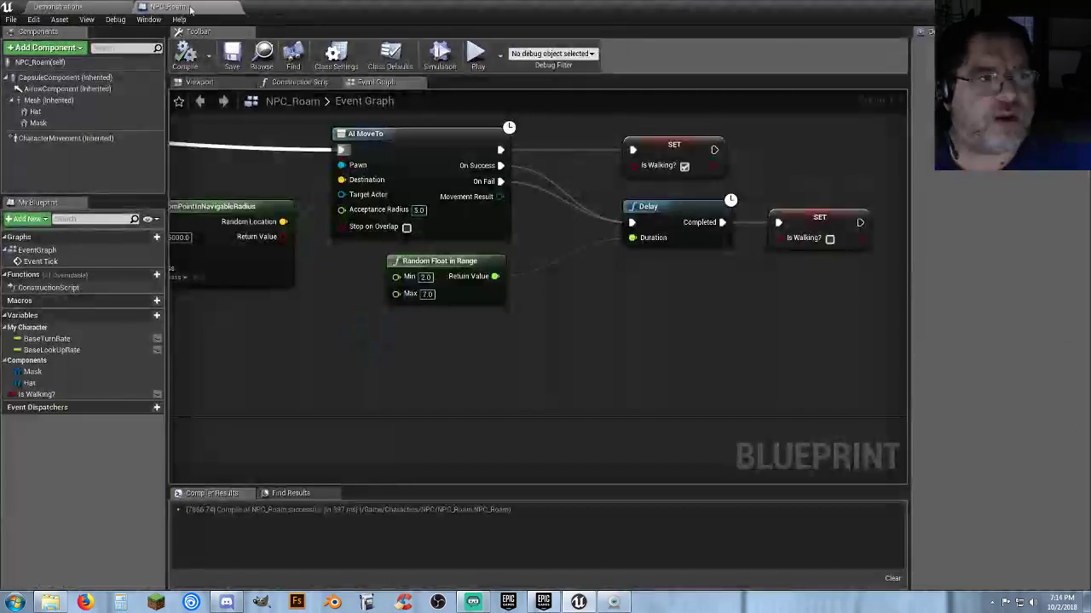
left_click(110, 6)
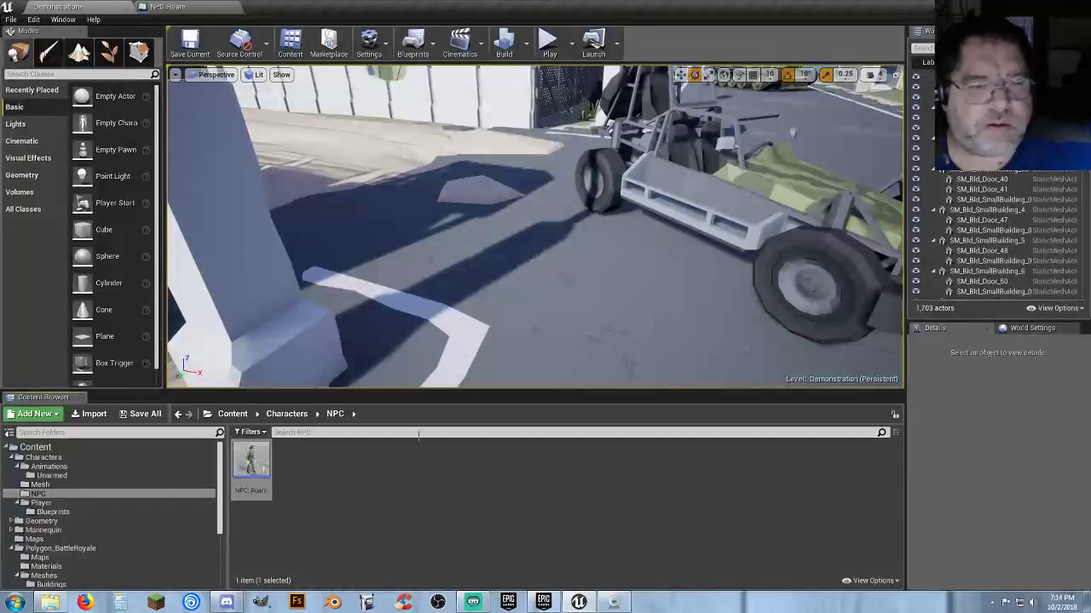
left_click(421, 486)
right_click_drag(519, 264, 444, 277)
key("s")
mouse_move(536, 227)
right_mouse_down()
mouse_move(724, 290)
mouse_move(477, 200)
mouse_move(538, 241)
right_mouse_up()
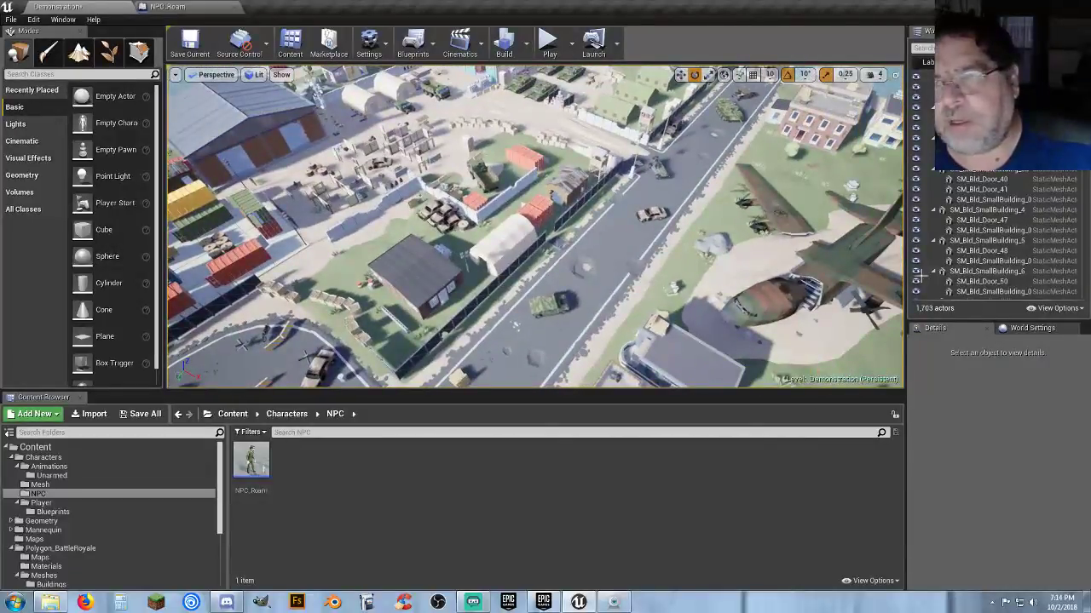
scroll(995, 230, "up", 10)
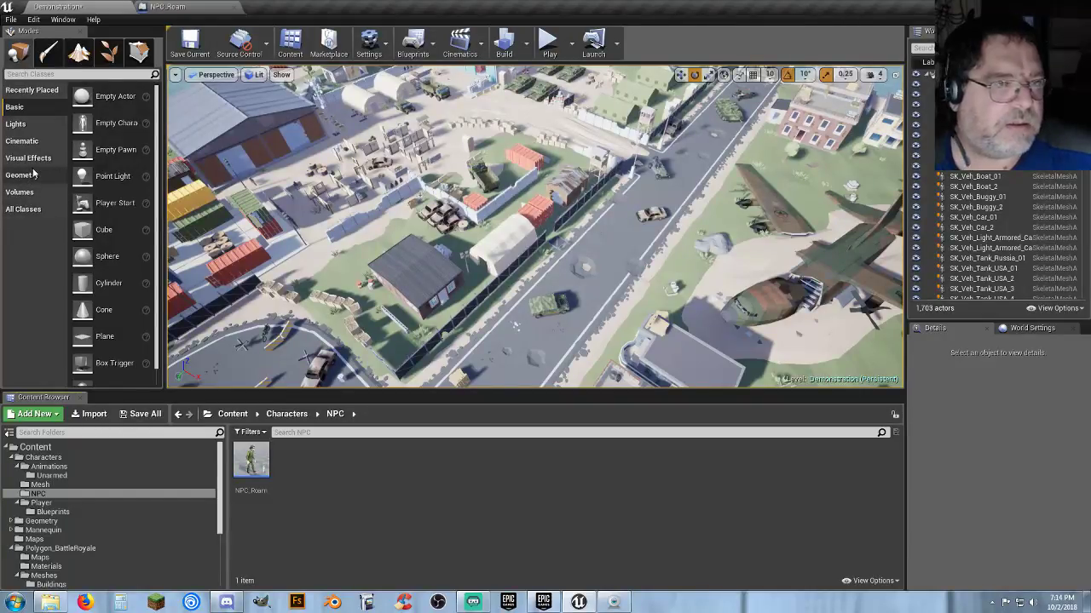
left_click(20, 192)
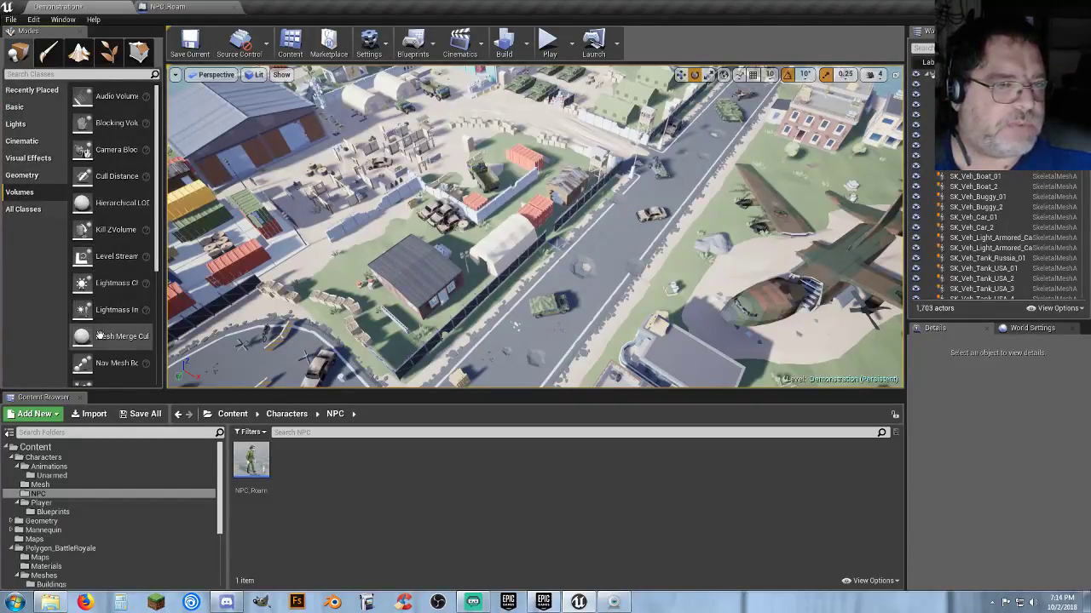
left_click_drag(83, 363, 597, 242)
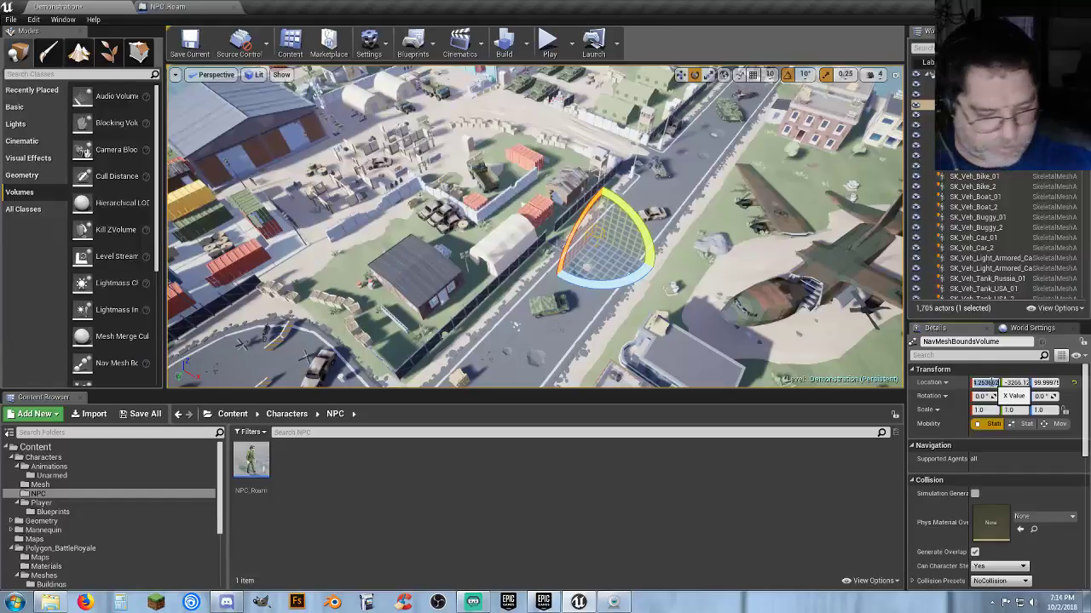
Step: Set the NavMeshBoundsVolume's location to 0, 0, 0
type("0")
key("Tab")
type("0")
key("Tab")
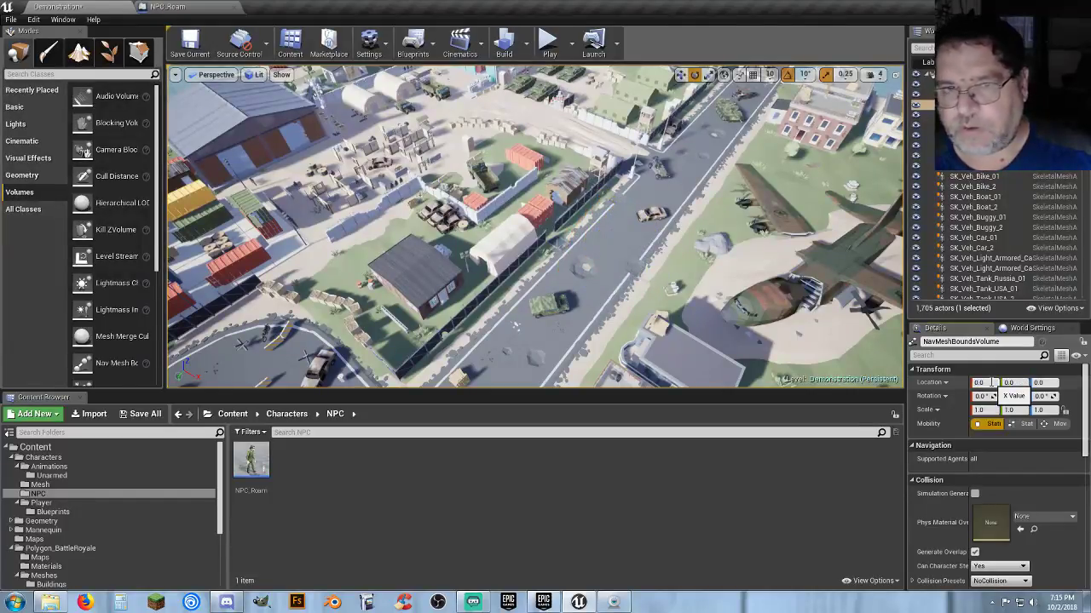
key("f")
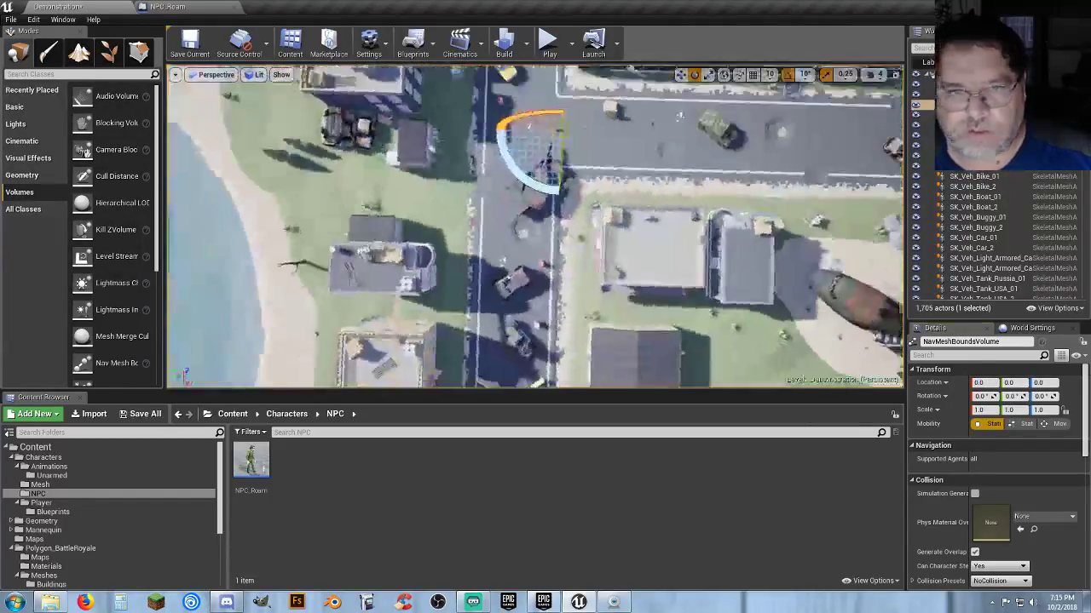
Step: Scale the NavMeshBoundsVolume along X to about 75 so that it spans the island in that direction
right_click_drag(535, 227, 742, 325)
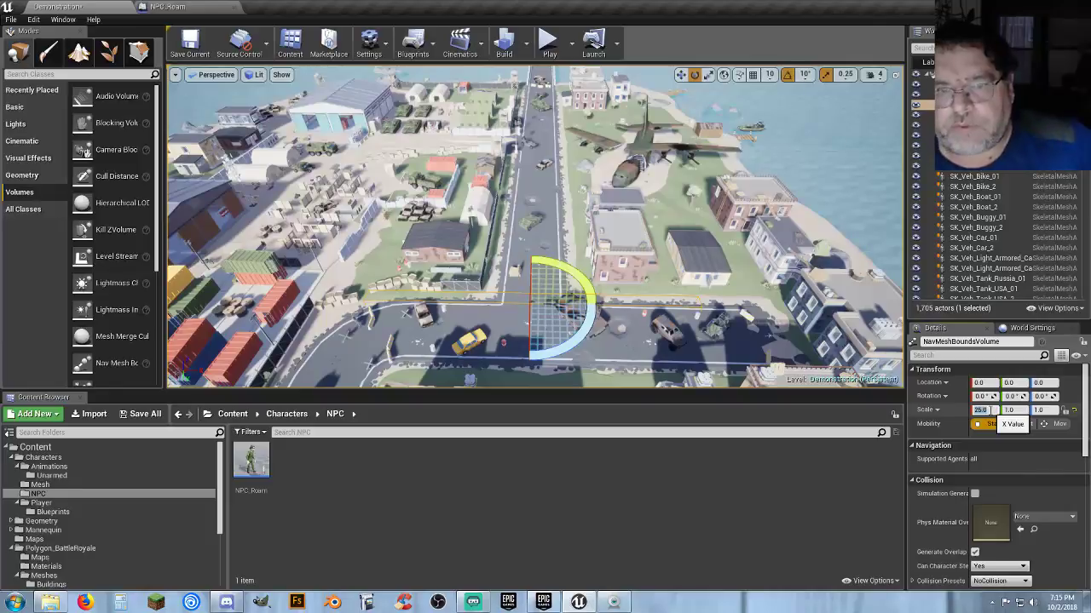
left_click(708, 76)
right_click_drag(743, 109, 733, 162)
key("s")
mouse_move(658, 245)
right_mouse_down()
mouse_move(662, 223)
mouse_move(635, 223)
mouse_move(657, 244)
right_mouse_up()
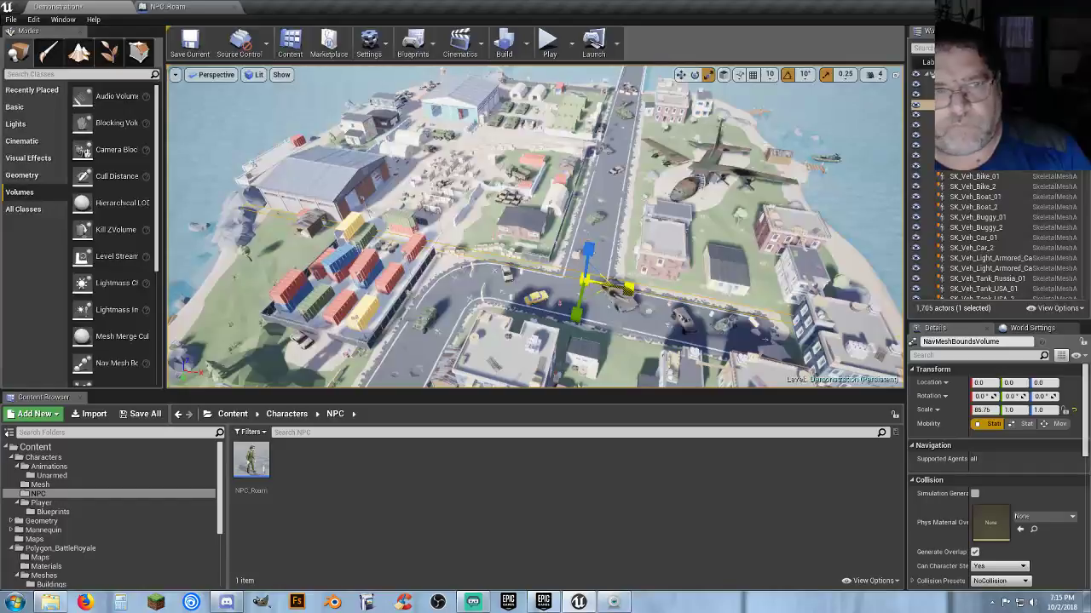
left_click_drag(626, 288, 615, 283)
right_click_drag(511, 257, 542, 323)
key("s")
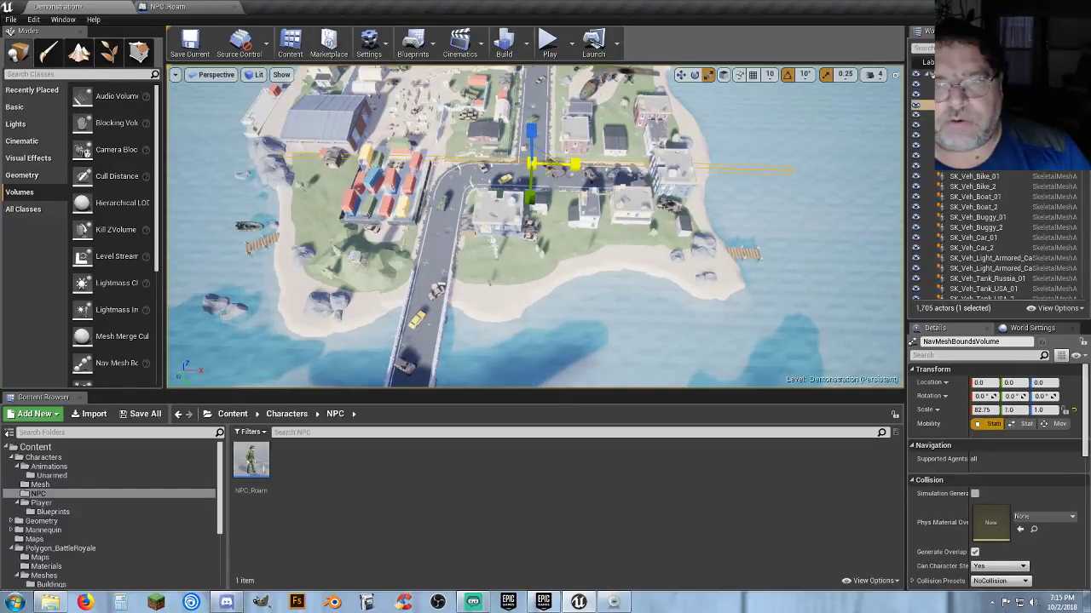
Step: Center the NavMeshBoundsVolume on the island by moving it to about X -1482 and Y -2832, raising the camera speed to 5
left_click(680, 75)
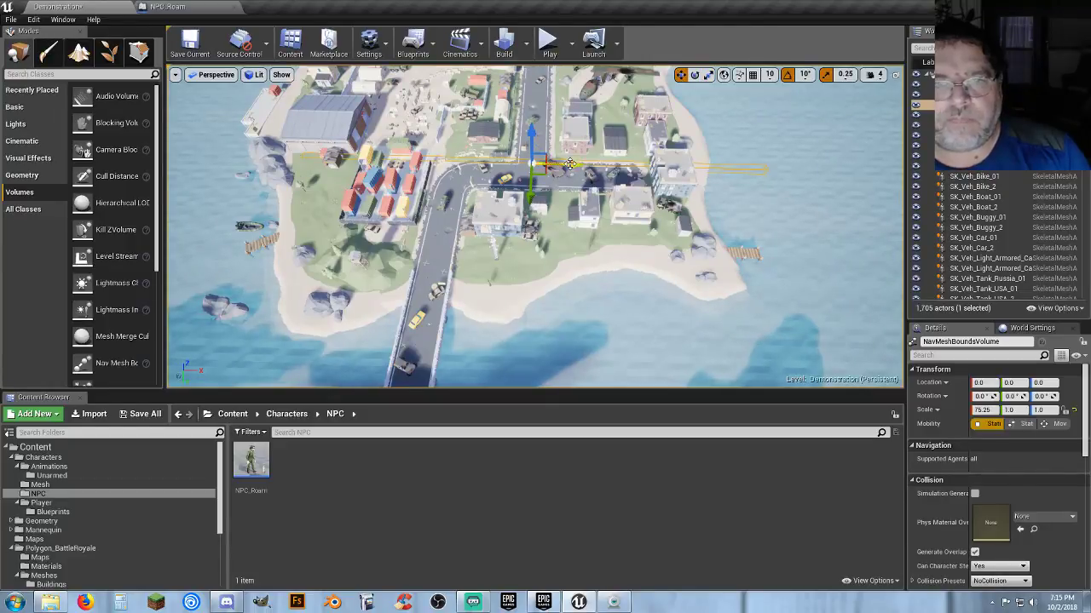
left_click_drag(569, 164, 547, 164)
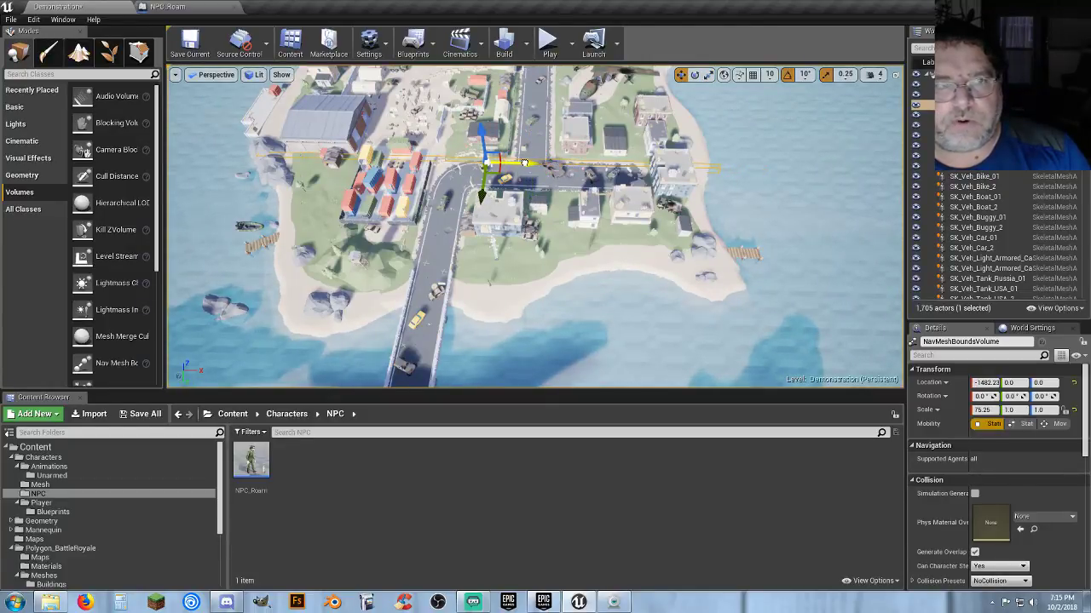
right_click_drag(521, 197, 630, 181)
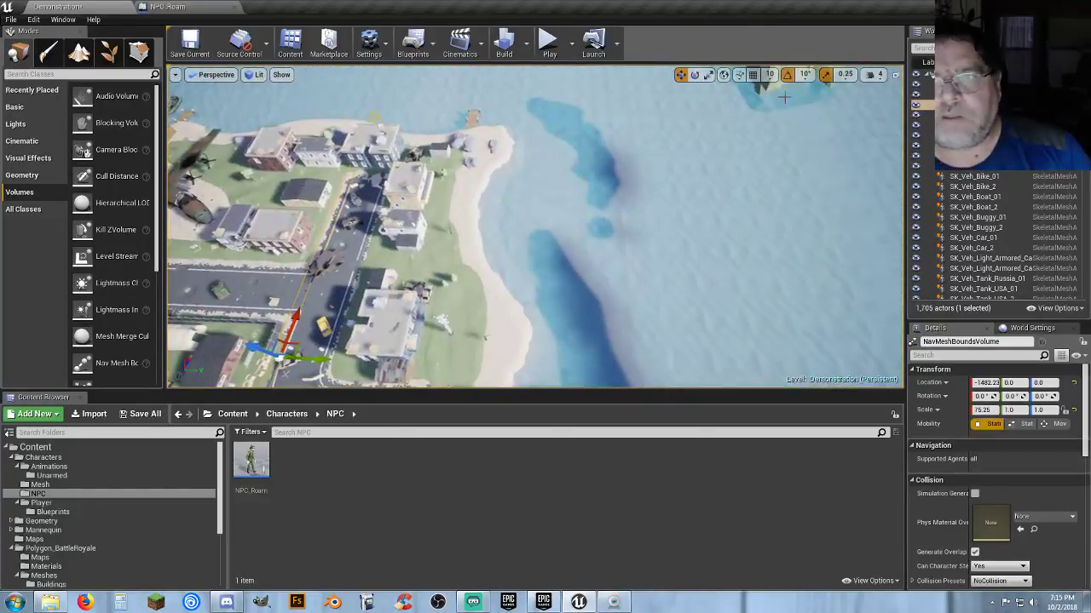
left_click(875, 74)
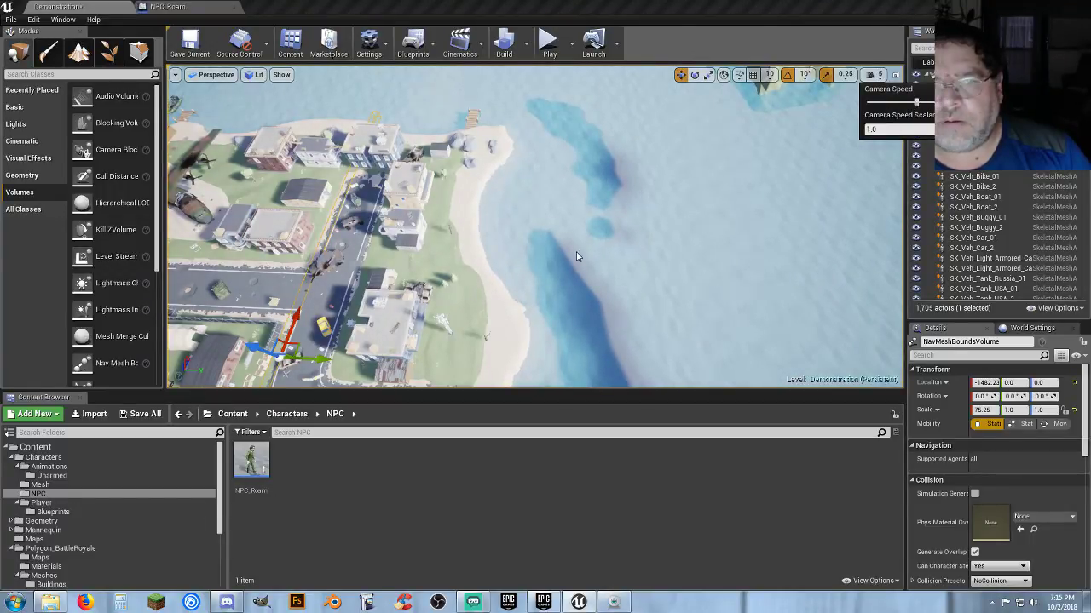
right_click_drag(576, 257, 458, 254)
left_click_drag(652, 195, 587, 205)
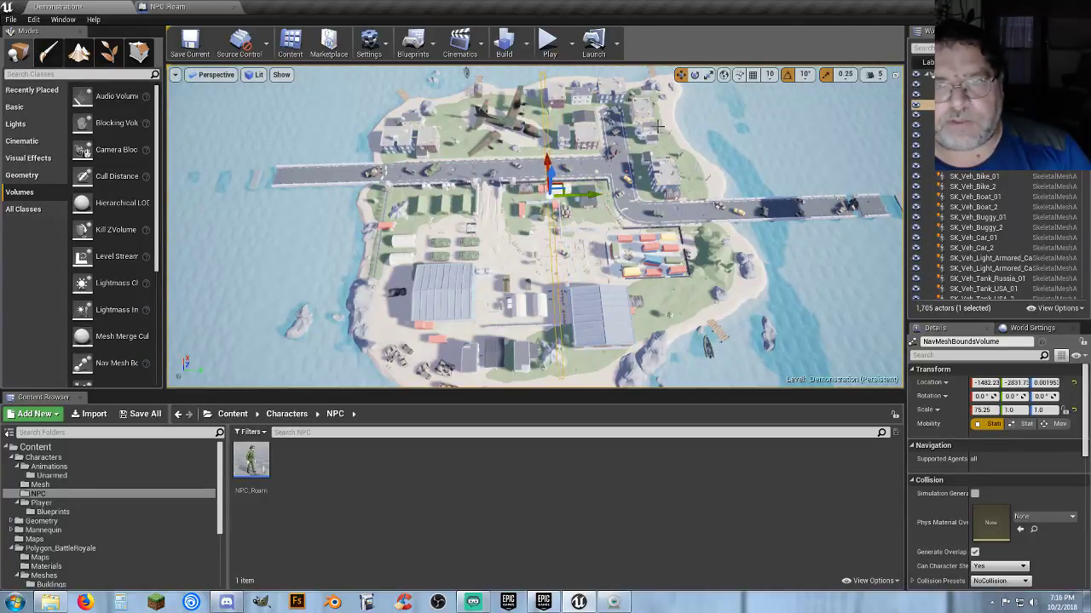
Step: Scale the NavMeshBoundsVolume along Y to about 128.75 so that it encloses the whole island
left_click(694, 75)
left_click(708, 75)
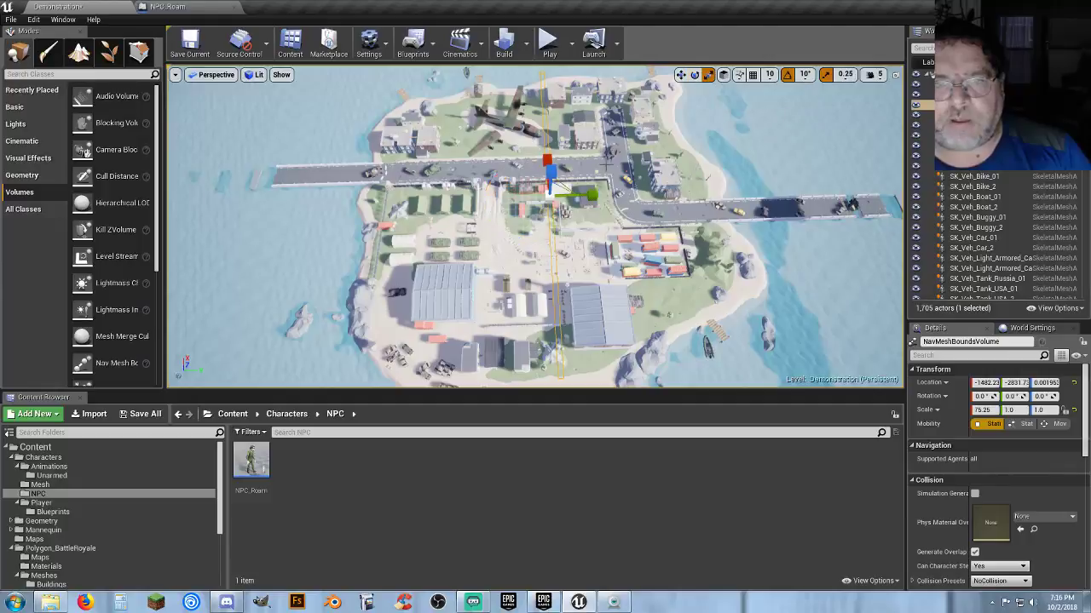
left_click_drag(592, 195, 622, 193)
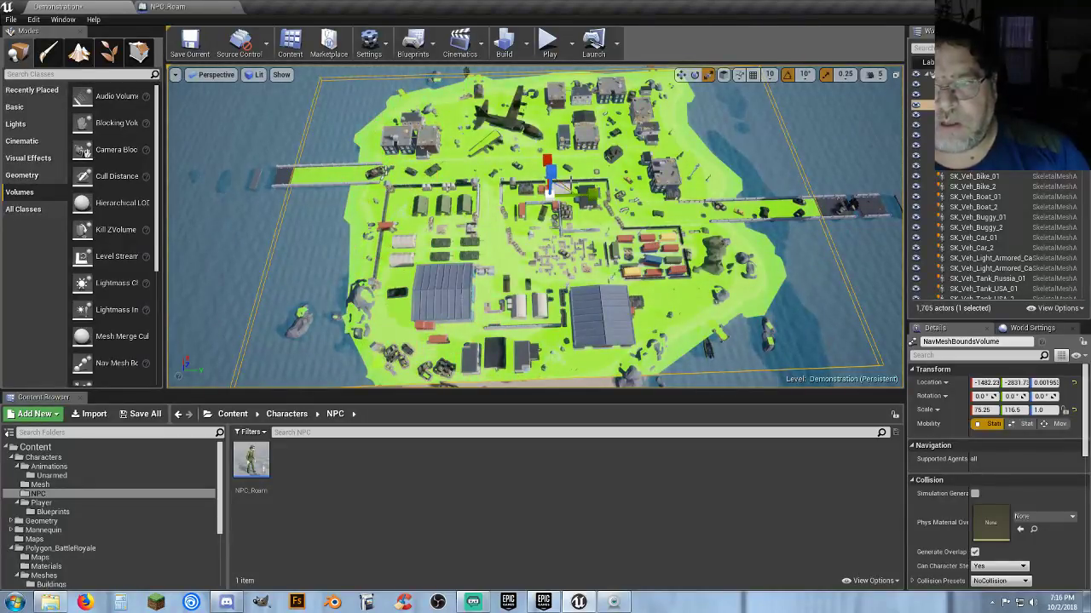
right_click_drag(535, 227, 554, 251)
left_click_drag(596, 201, 759, 201)
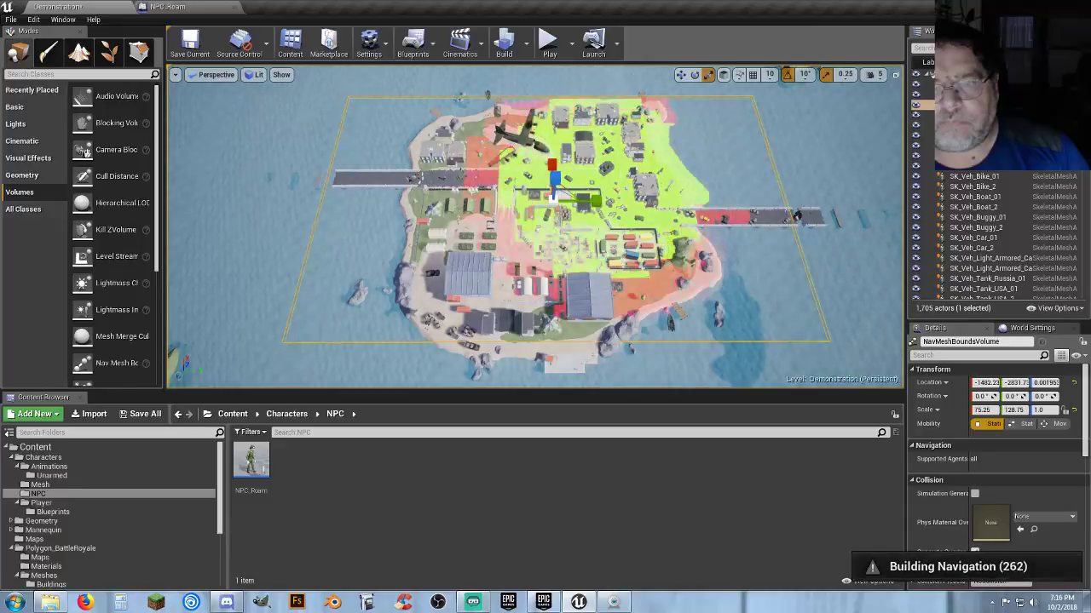
Step: Scale the NavMeshBoundsVolume along Z to 2.75 and set its height to about Z 204 so the navigation mesh covers the land
right_click_drag(542, 104, 473, 90)
key("w")
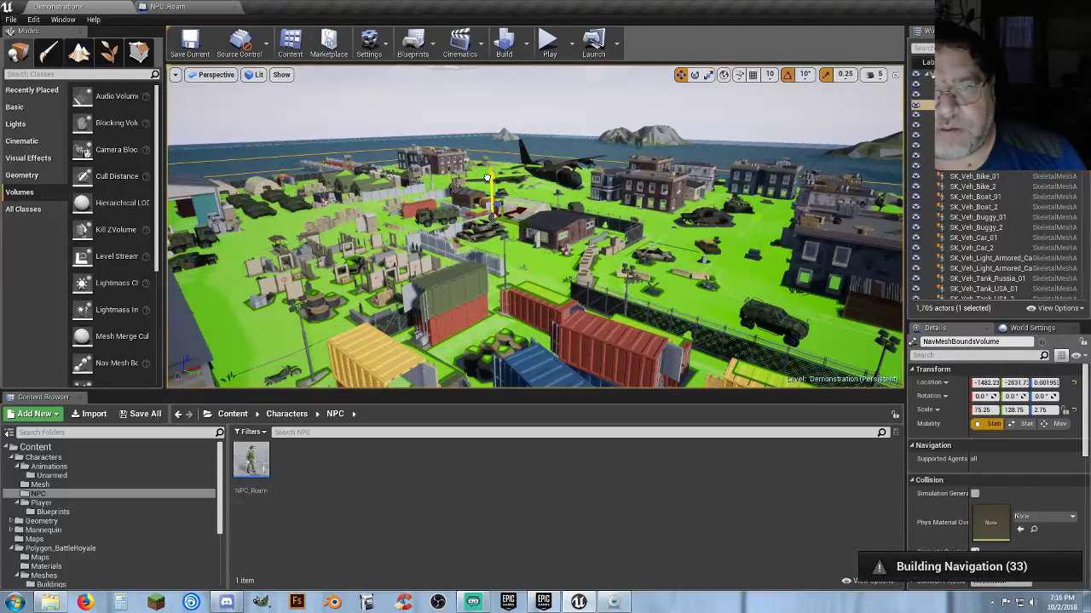
left_click_drag(487, 179, 495, 163)
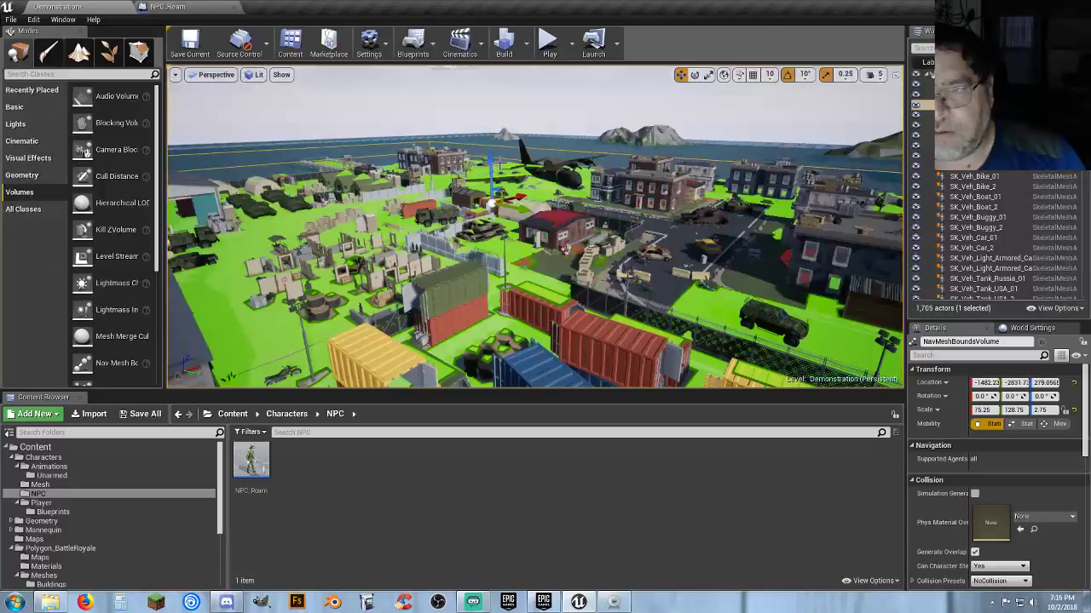
key("w")
right_click_drag(535, 227, 682, 224)
right_click_drag(182, 362, 181, 361)
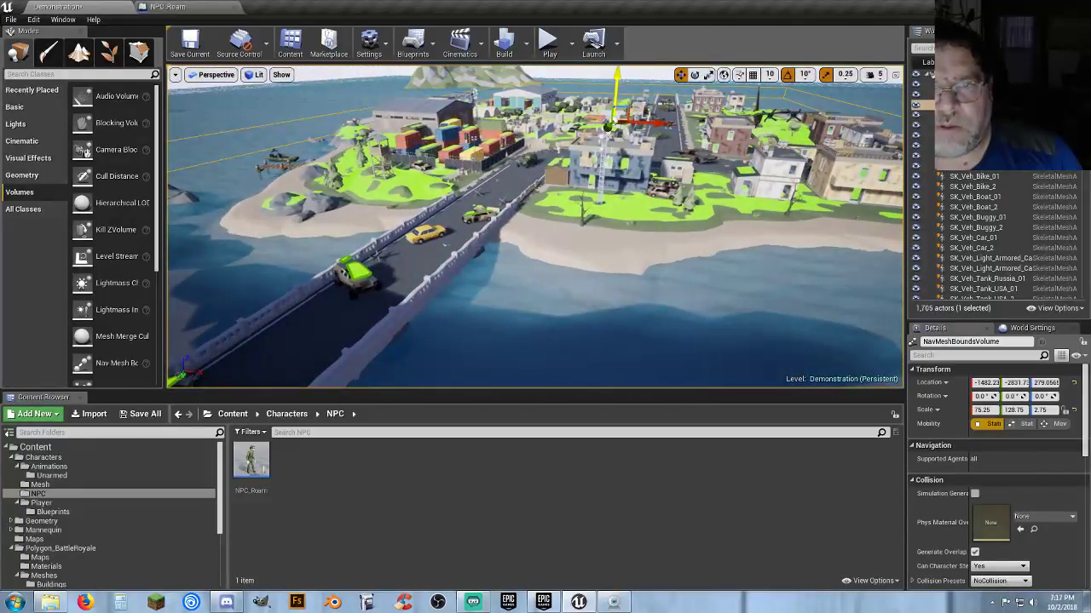
key("p")
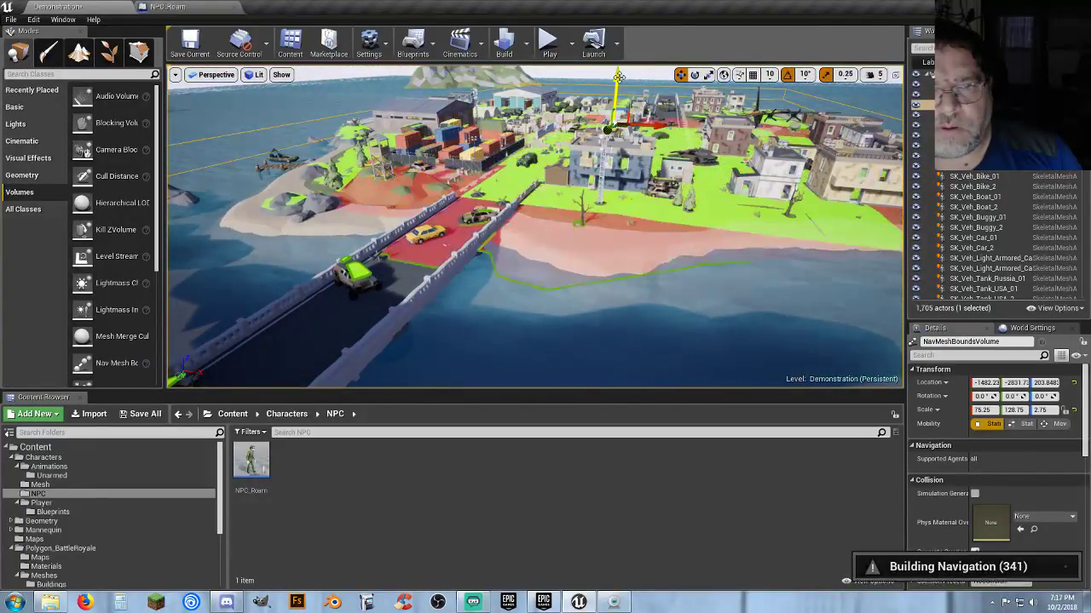
Step: Place three NPC_Roam characters in the level: on the military base's sand, beside the white tents, and on the grass next to the container yard
right_click_drag(619, 77, 592, 167)
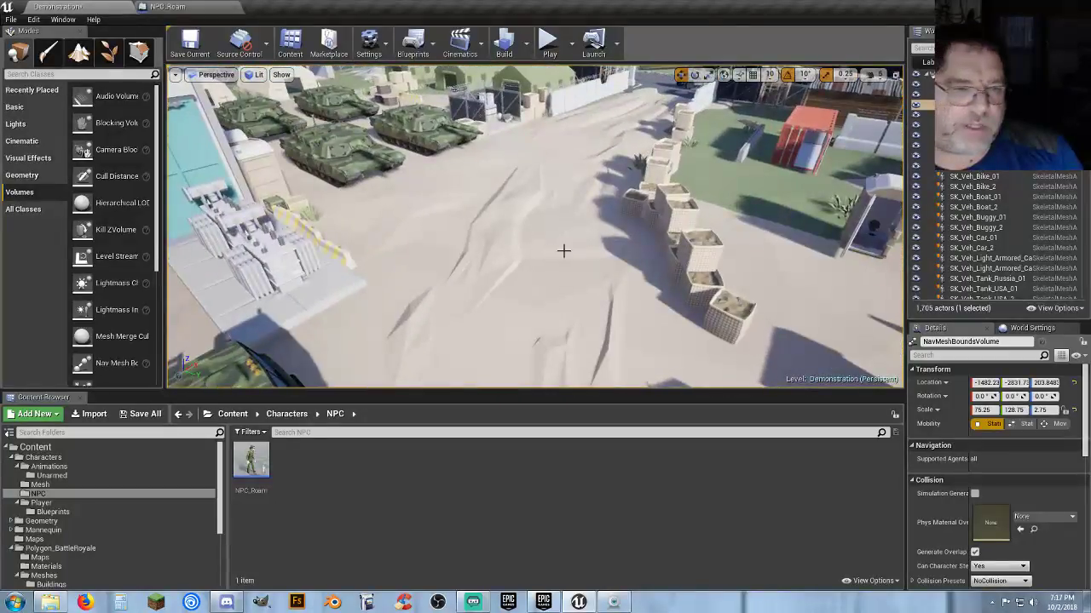
left_click_drag(263, 458, 377, 201)
right_click_drag(377, 201, 446, 316)
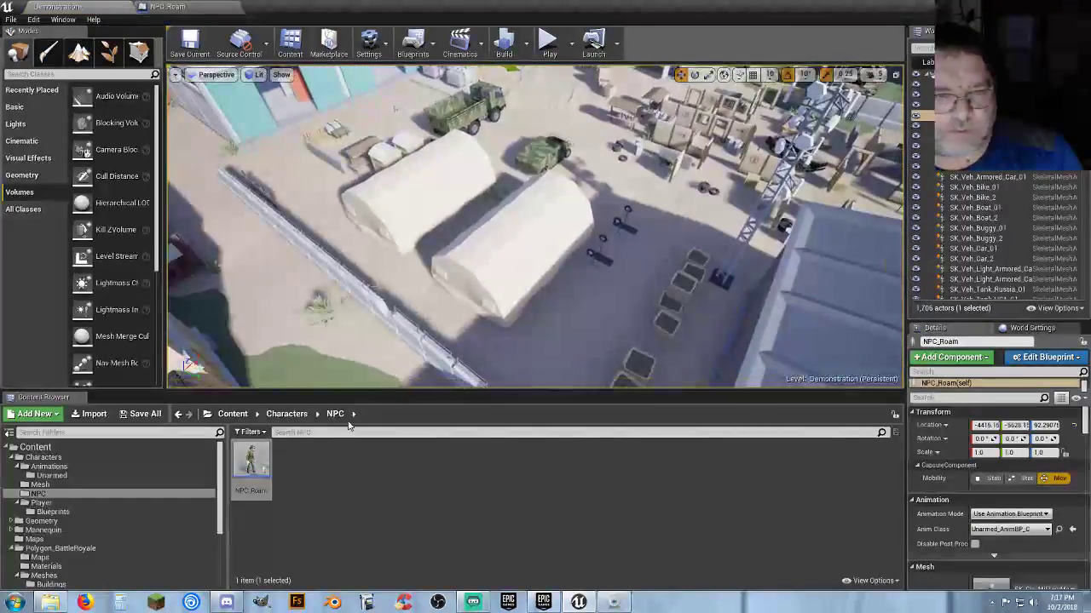
left_click_drag(257, 458, 592, 300)
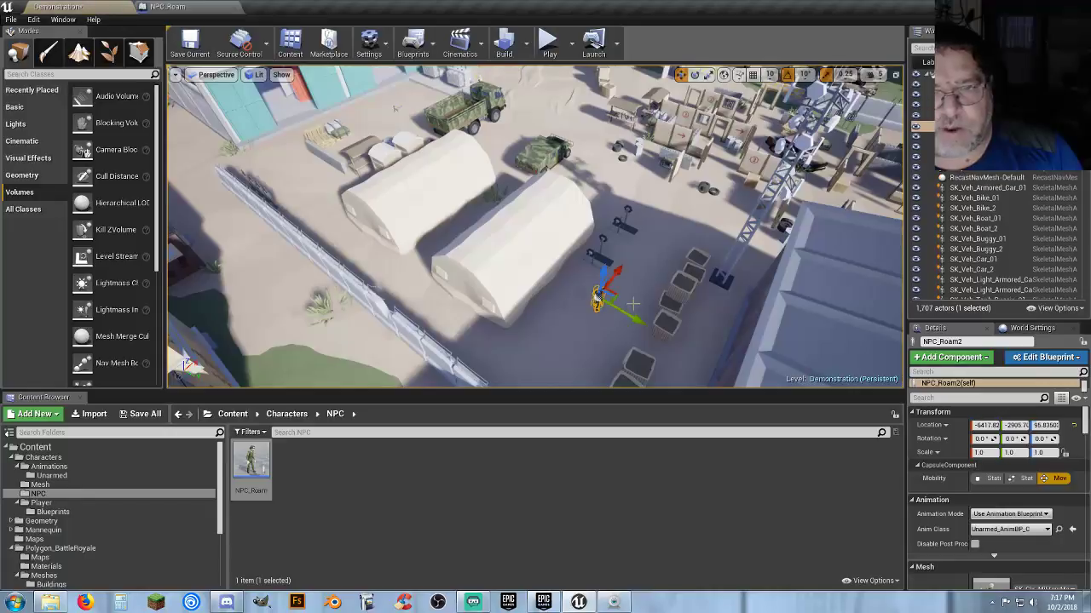
right_click_drag(594, 300, 673, 336)
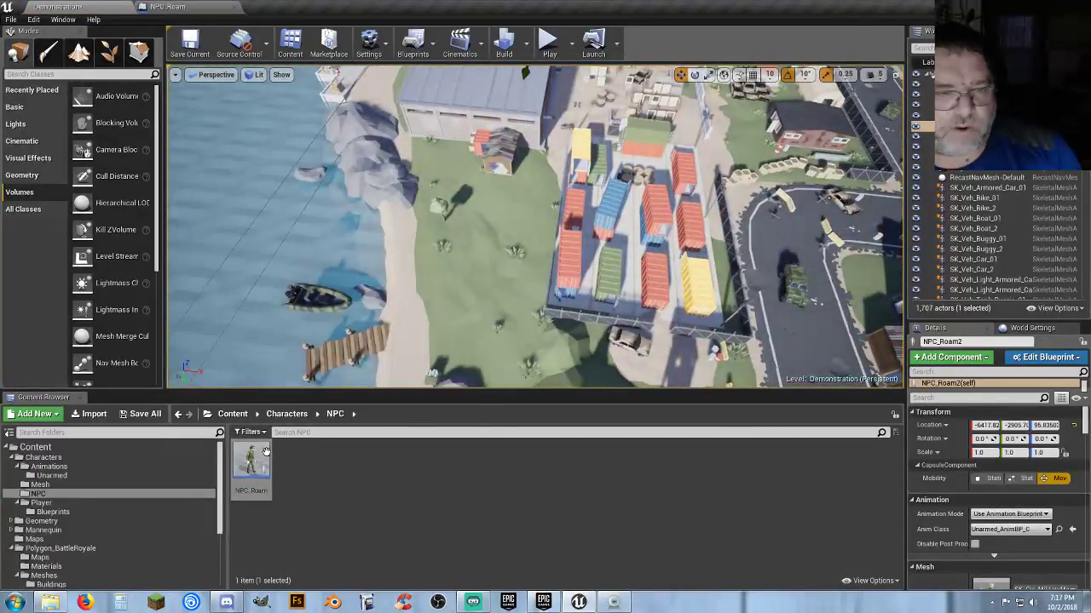
left_click_drag(251, 460, 491, 263)
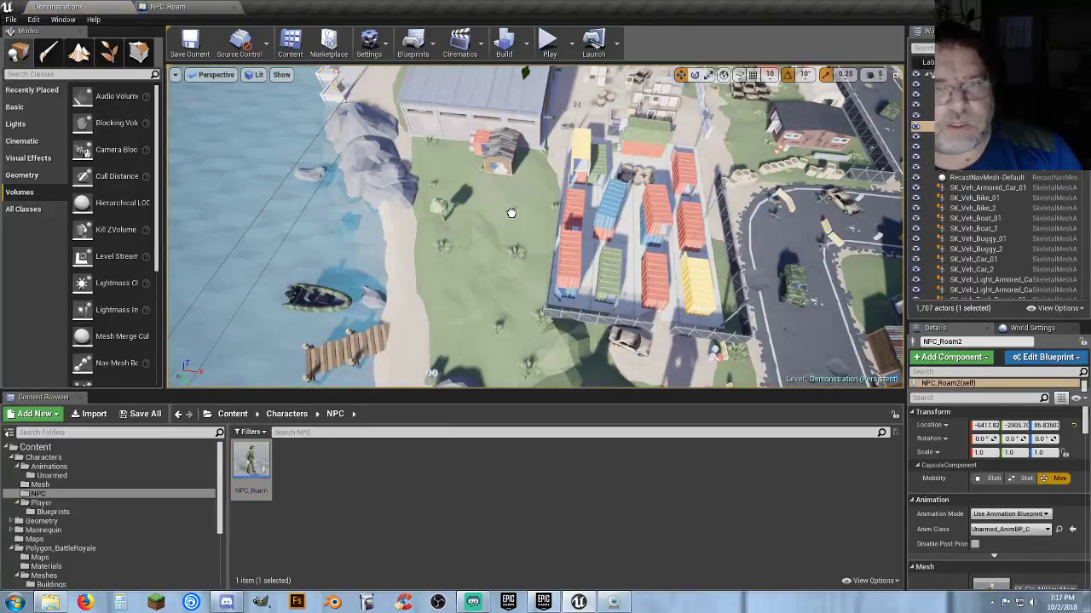
left_click_drag(511, 213, 511, 214)
Step: Place two more NPC_Roam characters beyond the container yard and one on the open ground near the crashed plane
right_click_drag(511, 214, 501, 297)
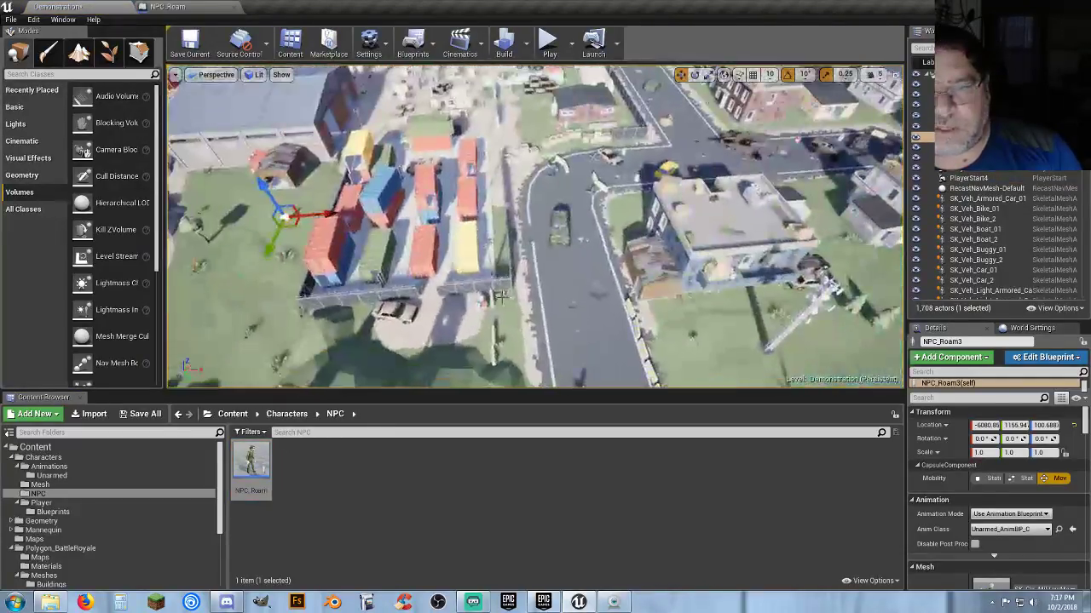
left_click_drag(256, 451, 573, 271)
right_click_drag(573, 271, 644, 323)
left_click_drag(254, 456, 577, 308)
right_click_drag(577, 308, 586, 342)
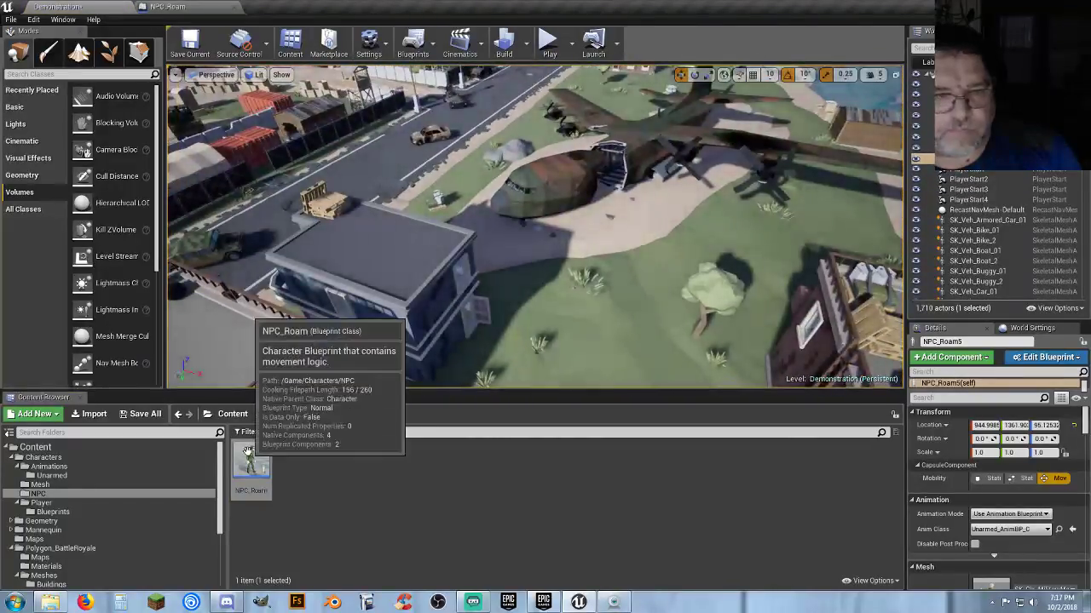
left_click_drag(253, 462, 625, 272)
Step: Place three NPC_Roam characters on the road, the sand and the grass near the watchtower junction, and play the level to test them
key("w")
right_click_drag(535, 230, 563, 222)
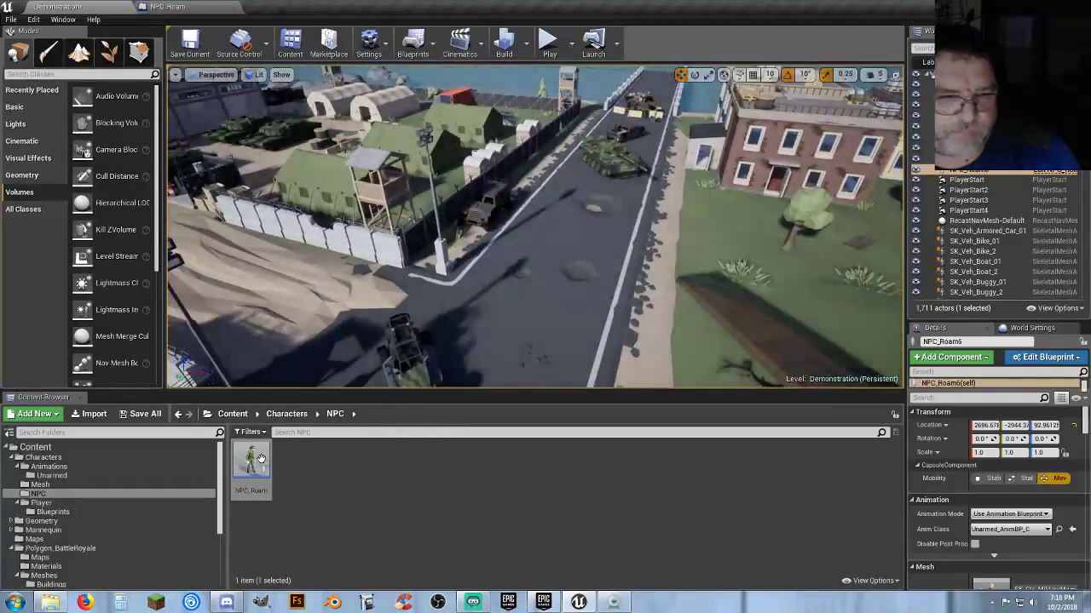
left_click_drag(250, 464, 549, 226)
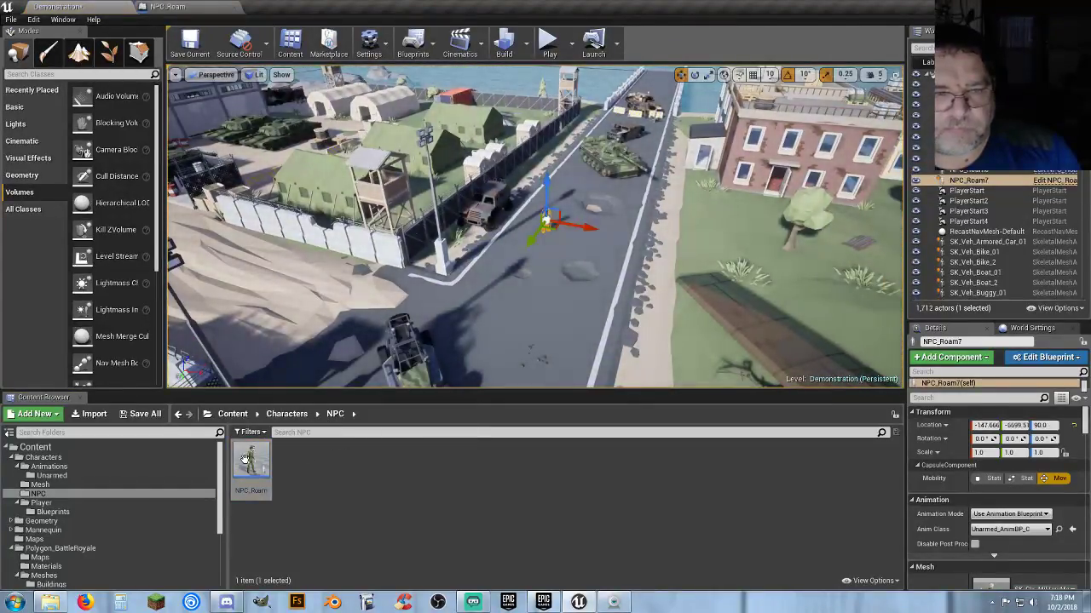
left_click_drag(245, 460, 249, 268)
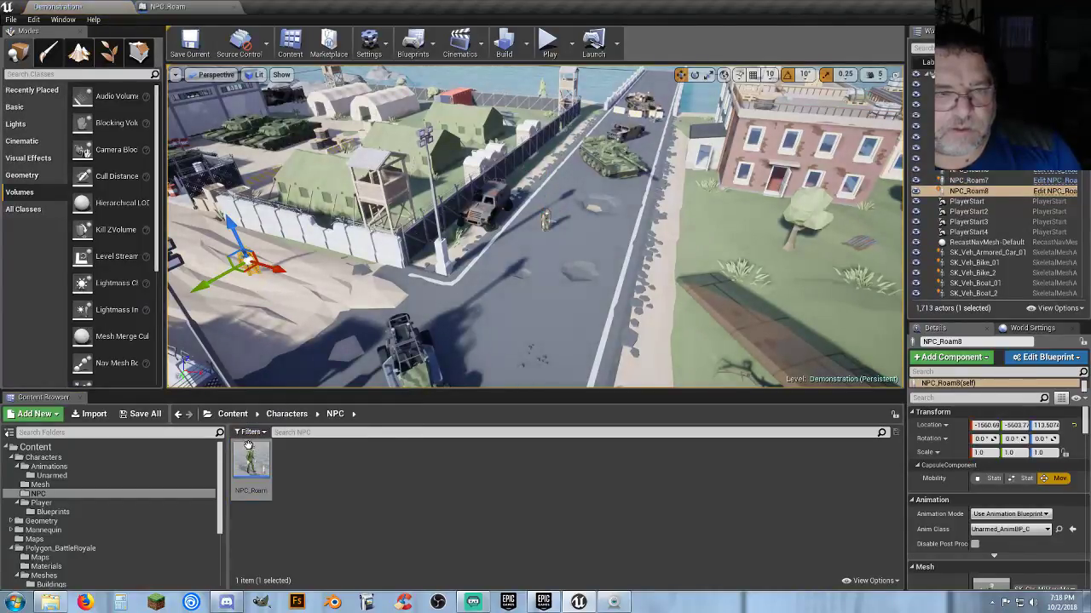
left_click_drag(248, 445, 812, 295)
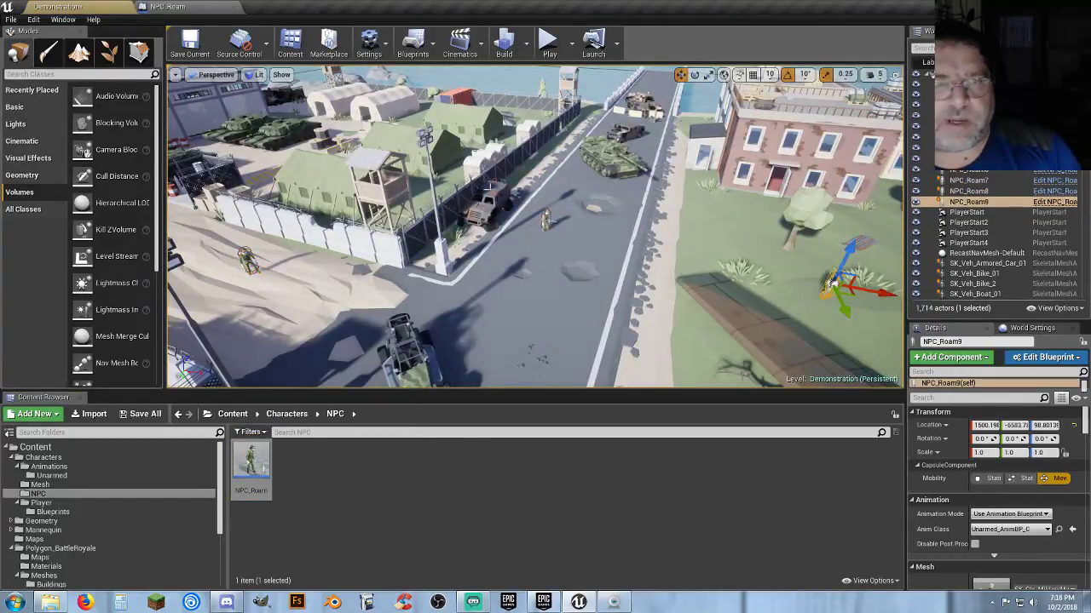
left_click(543, 40)
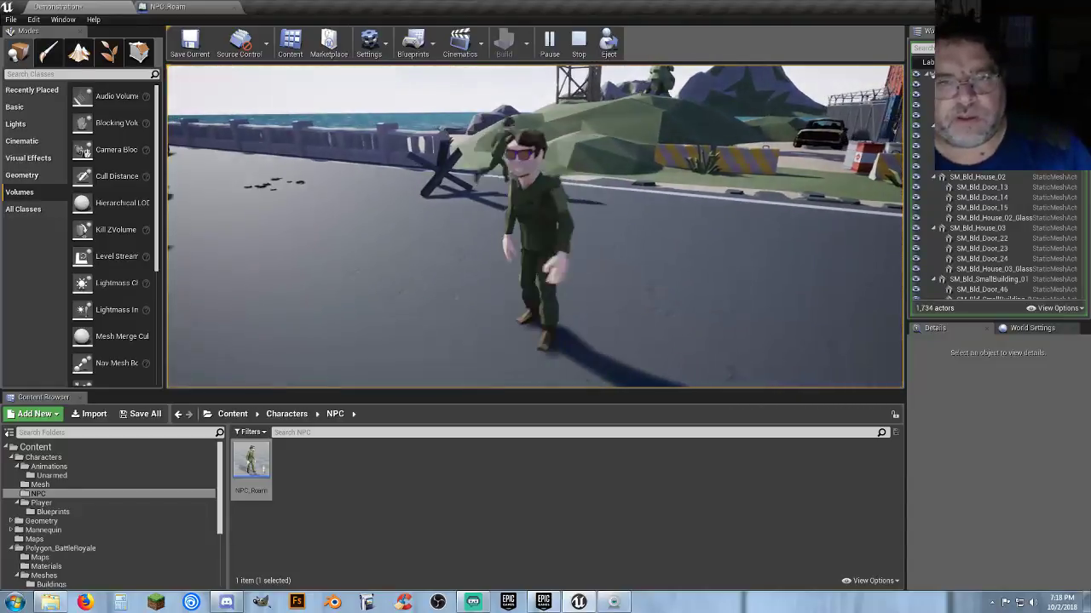
Step: Stop the play test and open the Player_Base blueprint from the Characters/Player/Blueprints folder
key("Escape")
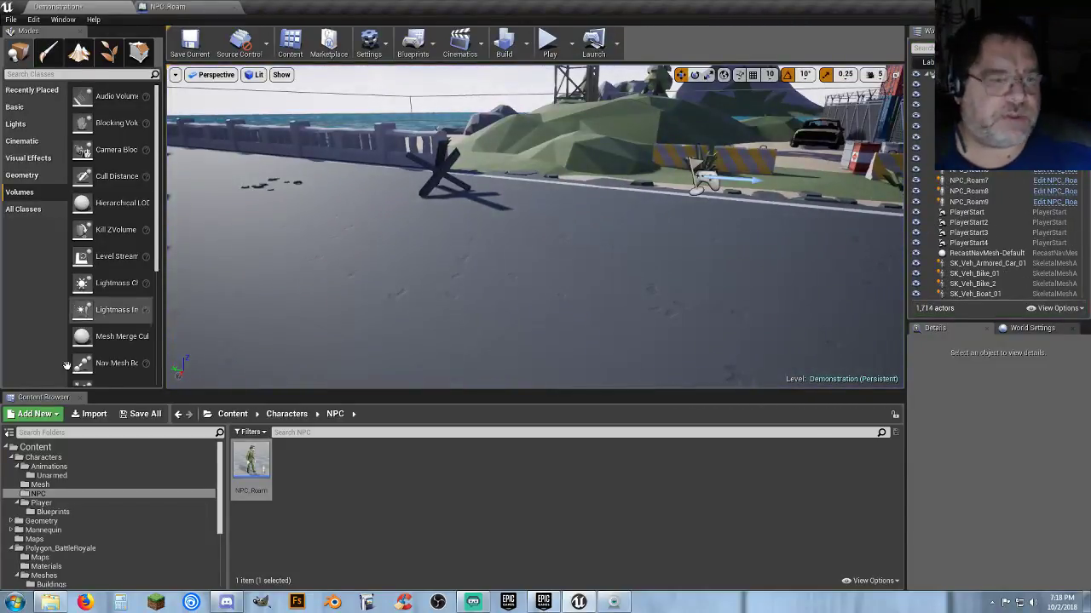
left_click(53, 512)
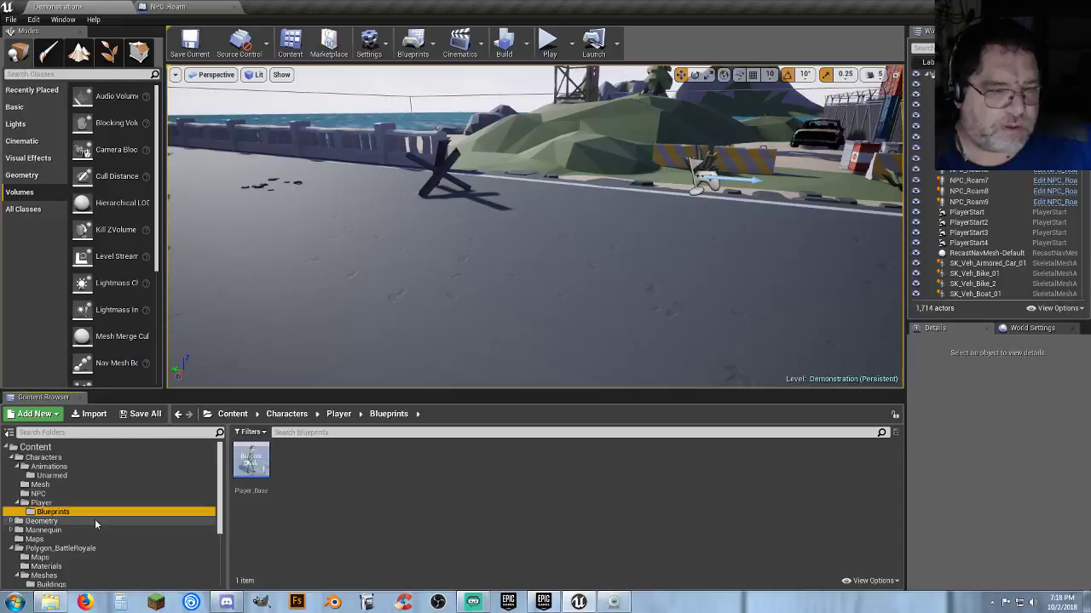
left_click(247, 467)
double_click(247, 467)
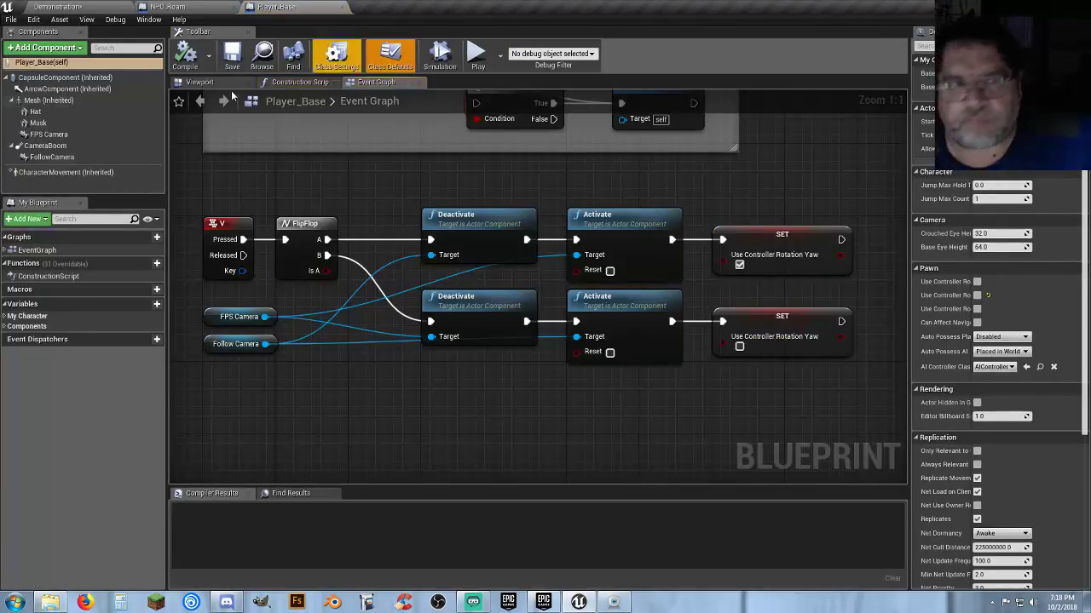
Step: Change the skeletal mesh of Player_Base's Mesh component to SK_Chr_MercenaryMale_01 and compile the blueprint
left_click(199, 82)
left_click(49, 100)
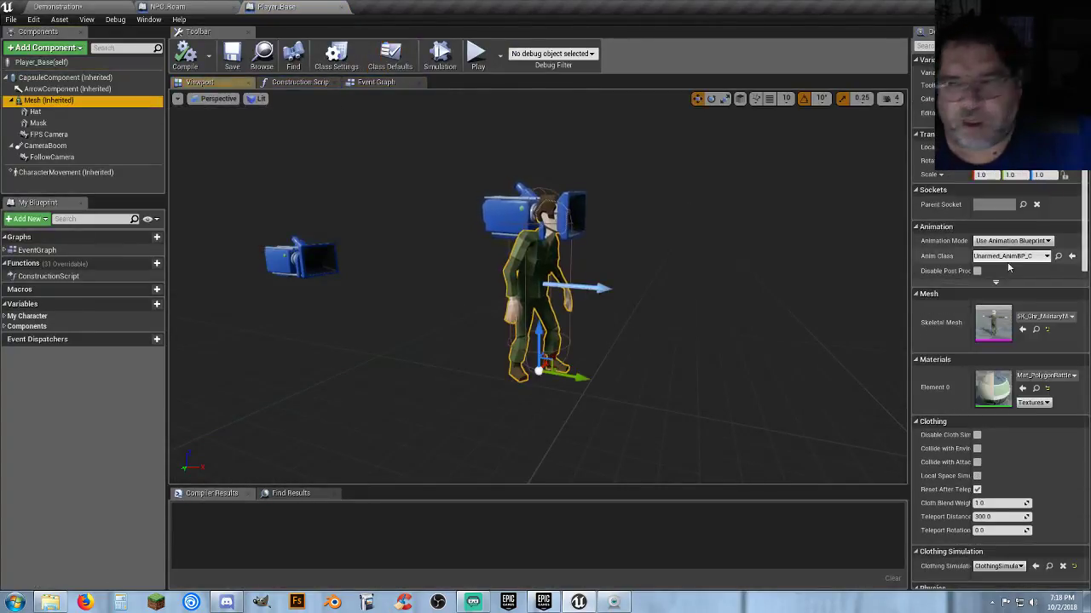
left_click(1047, 316)
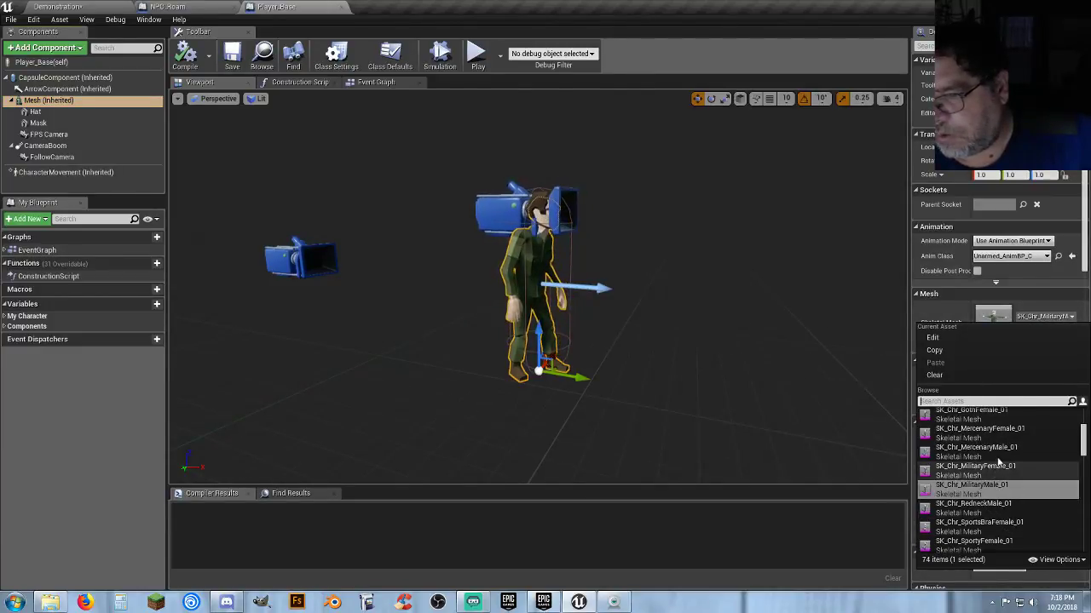
scroll(998, 490, "up", 1)
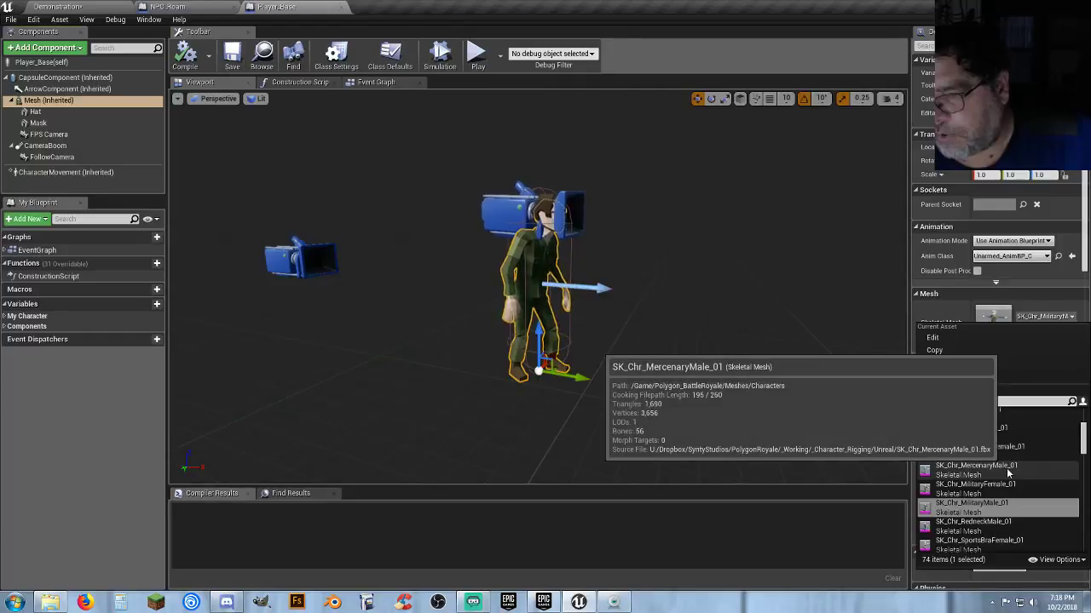
left_click(1008, 470)
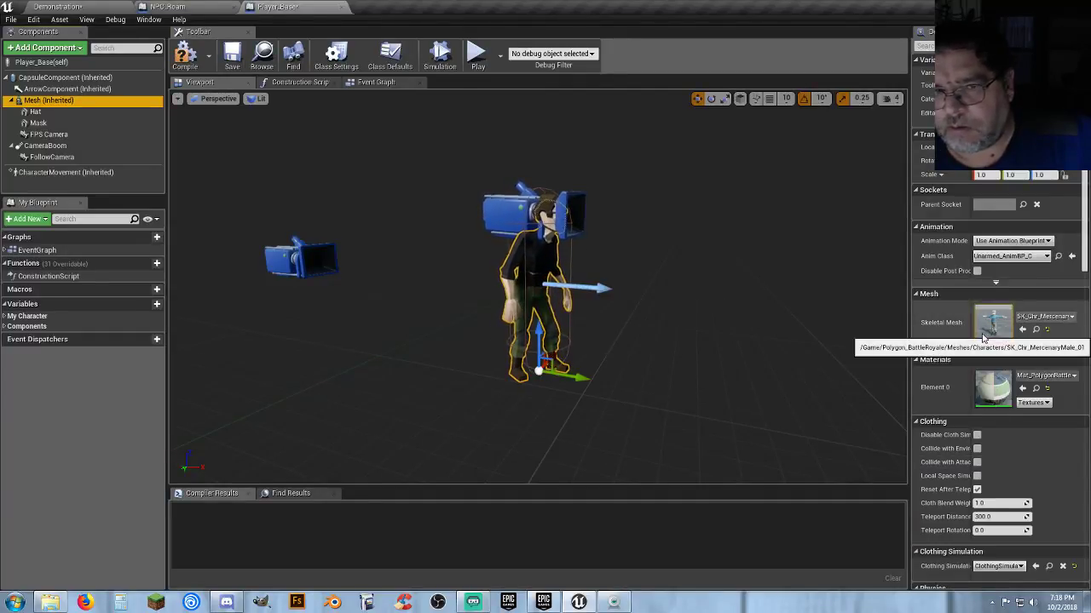
left_click(185, 54)
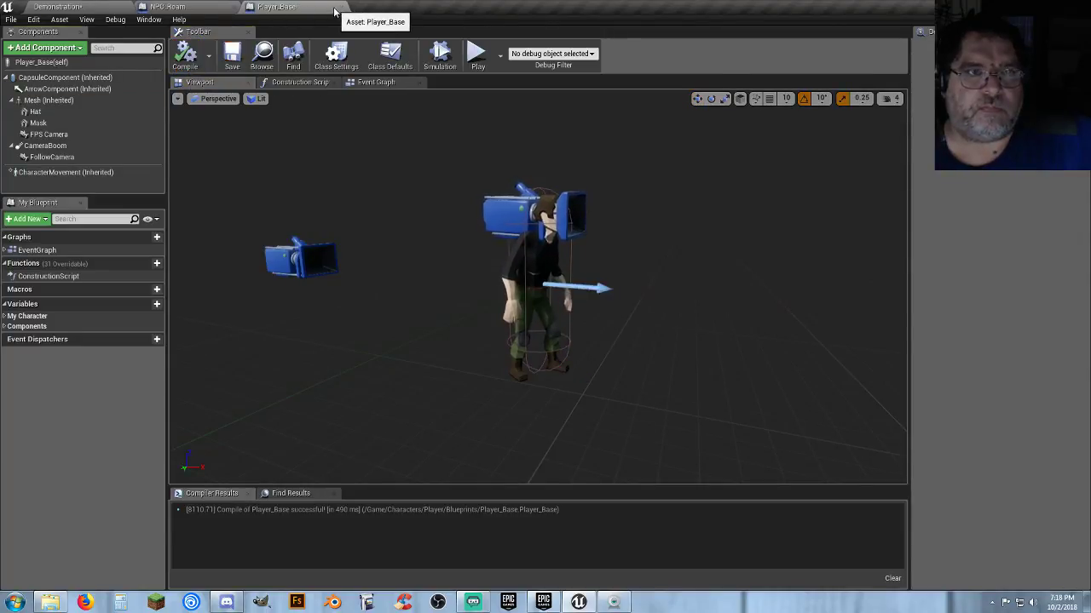
Step: Return to the NPC_Roam event graph and add an Event BeginPlay node in the empty area above the roaming logic
left_click(167, 7)
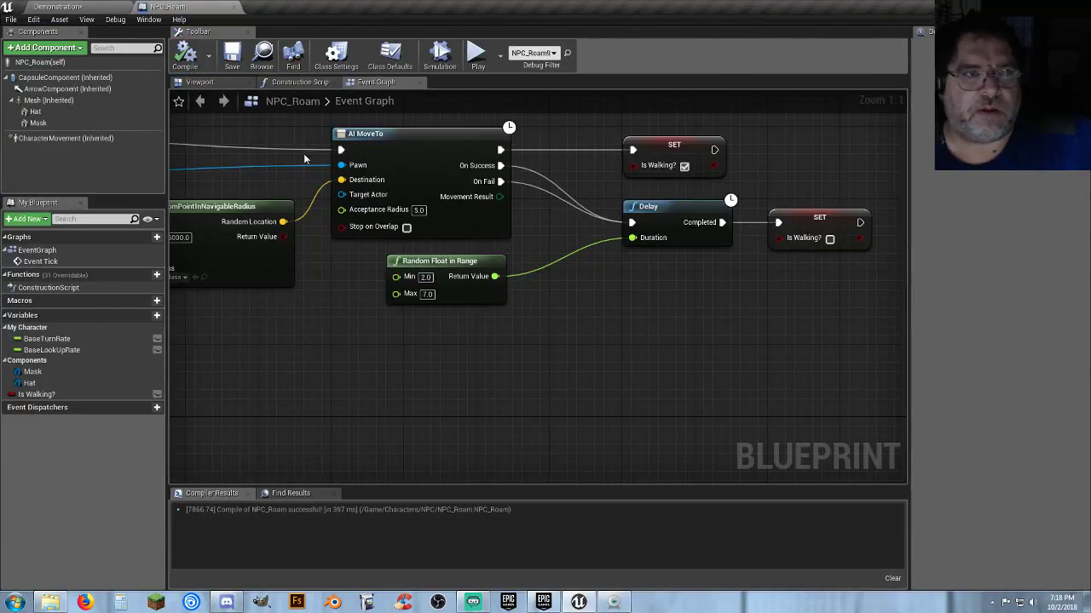
right_click_drag(357, 358, 730, 352)
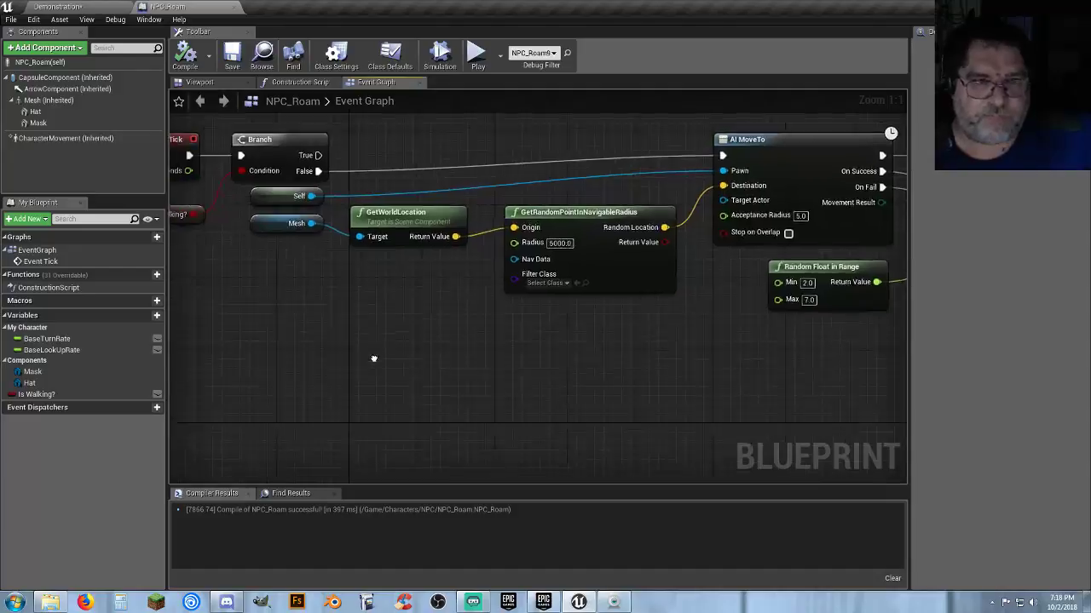
right_click_drag(372, 361, 542, 482)
right_click_drag(473, 122, 473, 376)
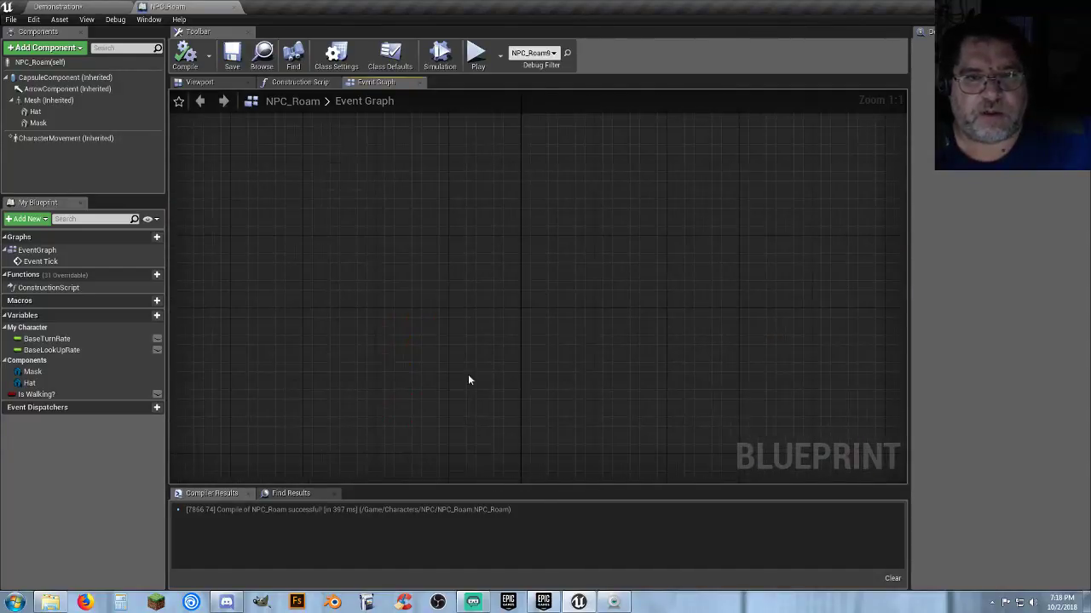
right_click(385, 276)
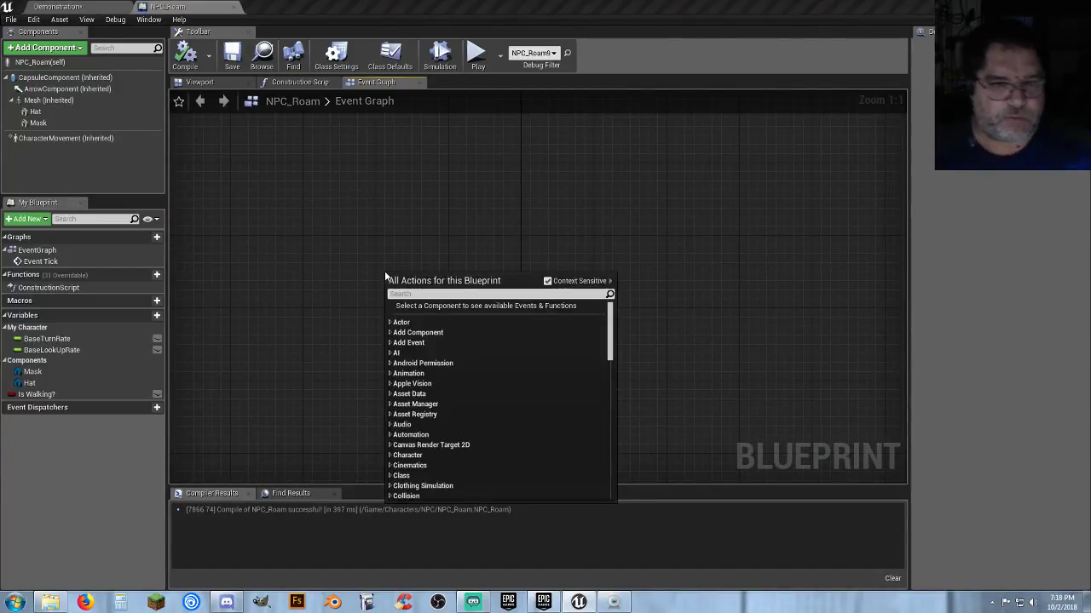
type("eventbe")
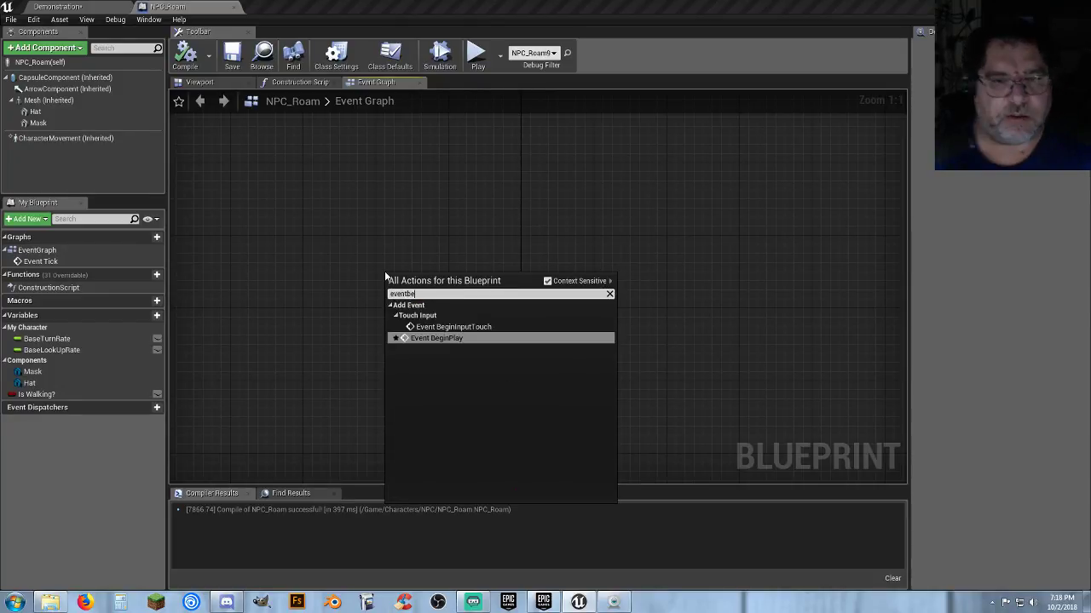
left_click(447, 339)
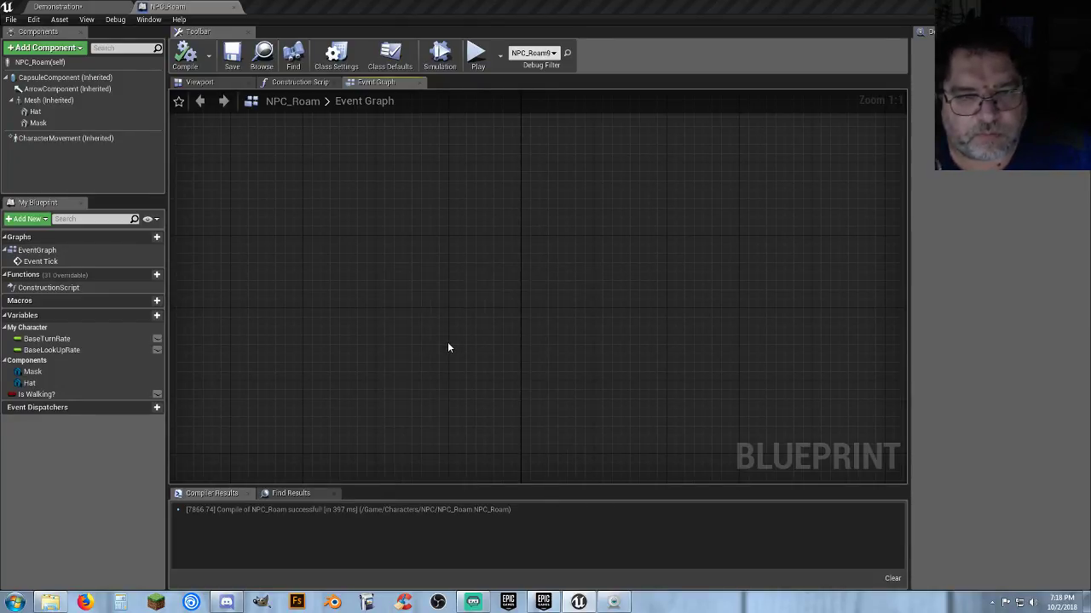
left_click_drag(407, 278, 409, 250)
left_click(441, 346)
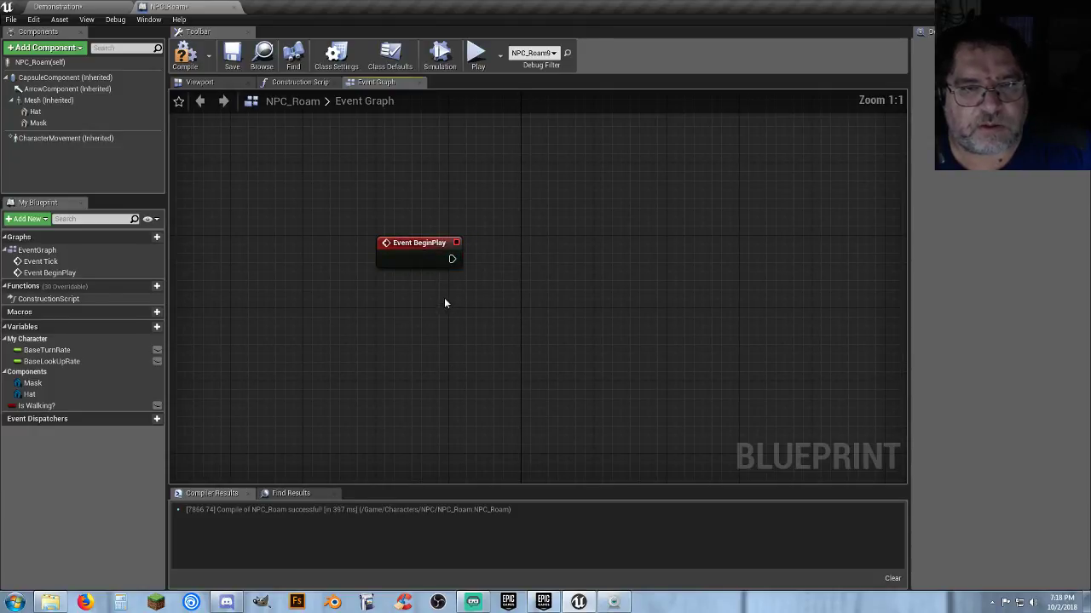
right_click_drag(444, 302, 407, 290)
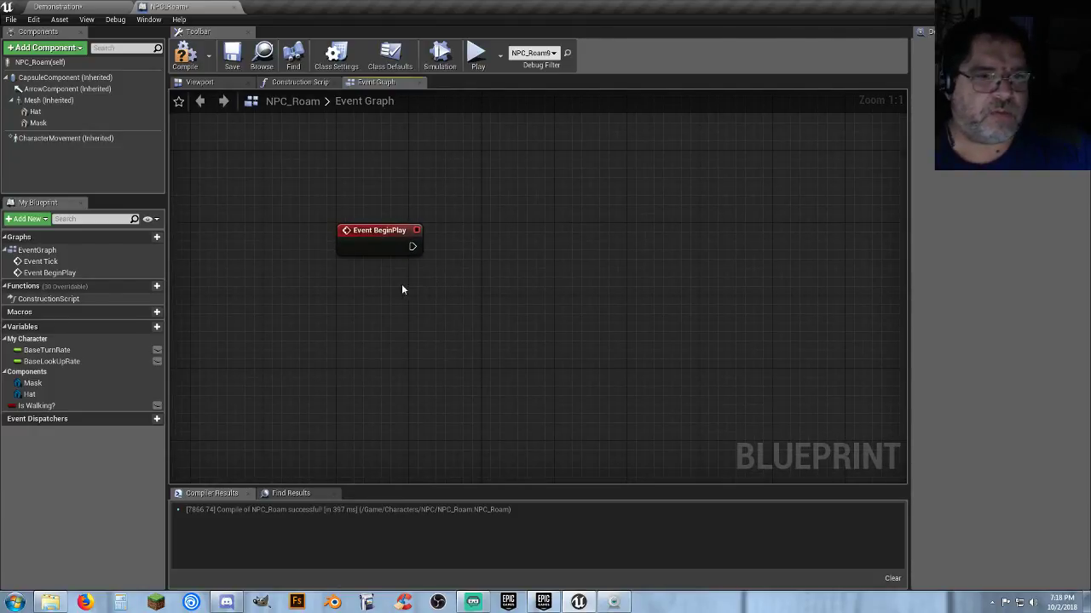
Step: Add a reference to the inherited Mesh component just below Event BeginPlay
mouse_move(57, 103)
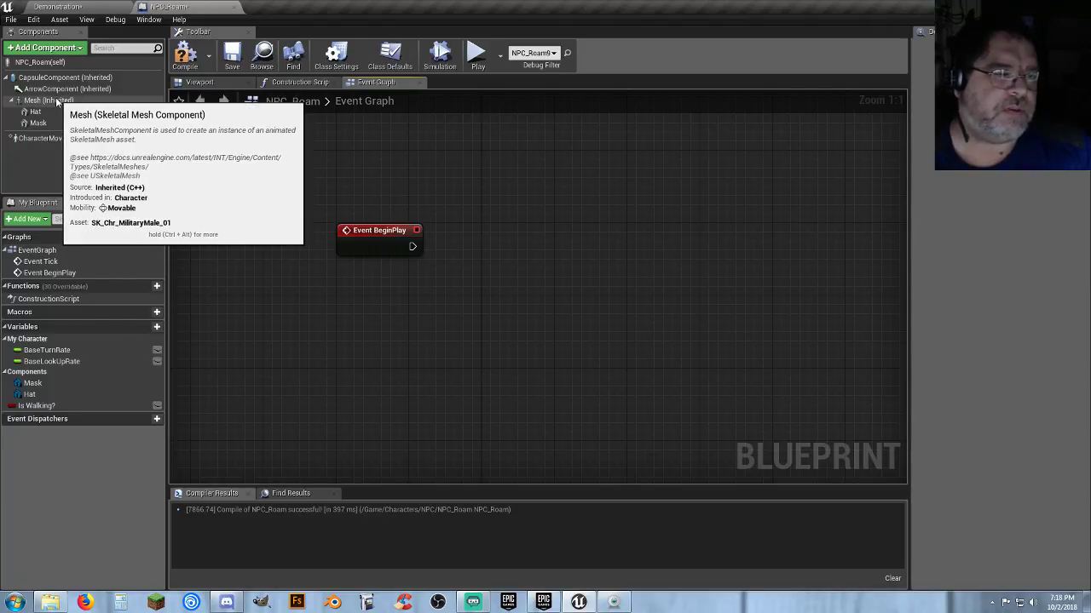
left_click_drag(57, 102, 358, 283)
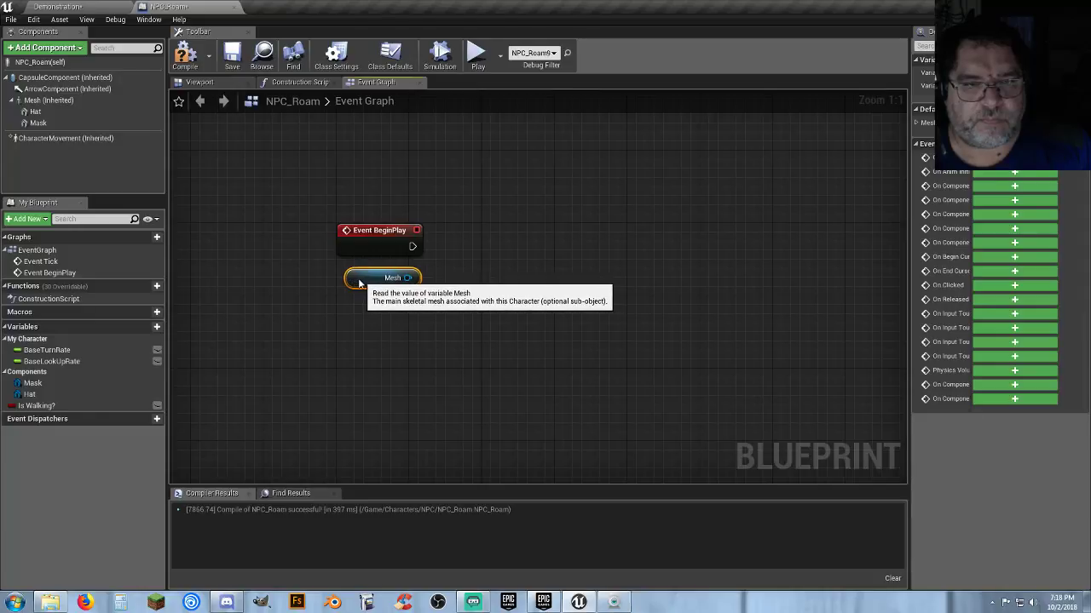
left_click(371, 338)
Step: Add a Random Integer in Range node beneath the Mesh reference with Min 1 and Max 3
right_click(372, 338)
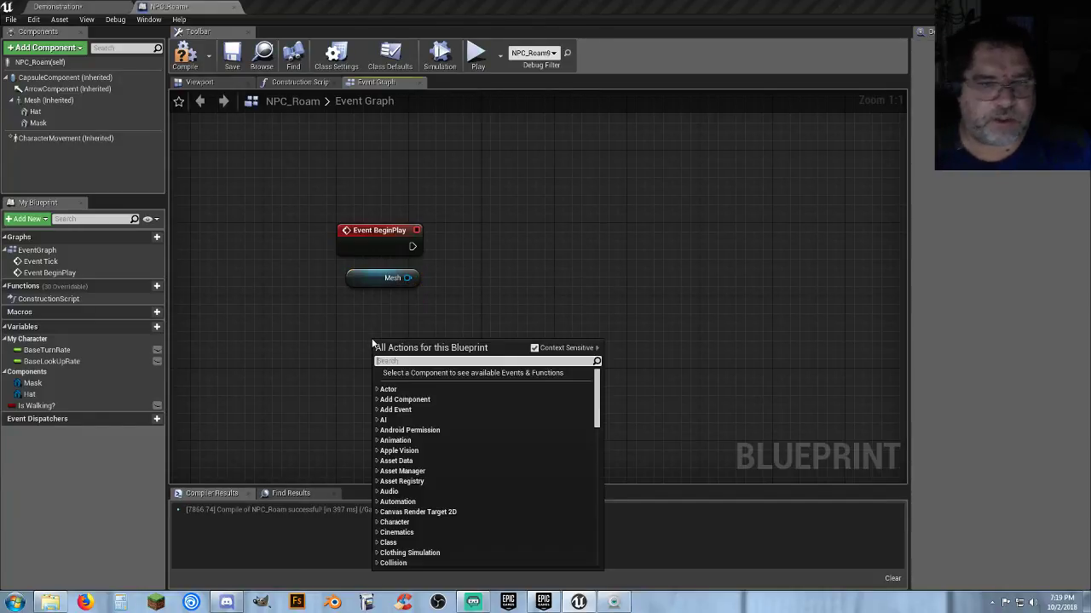
type("random")
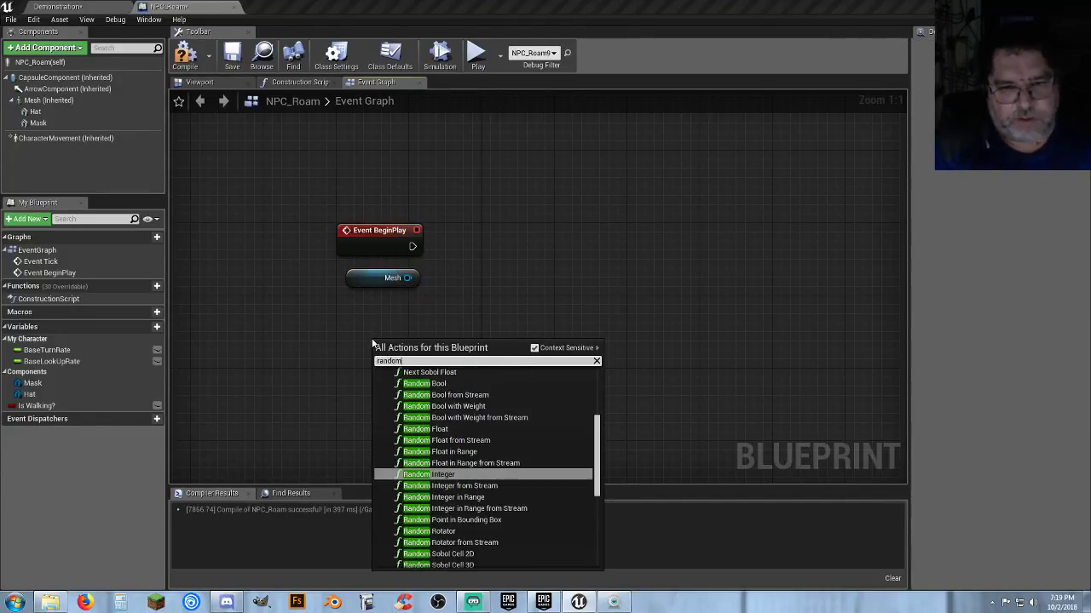
type("in")
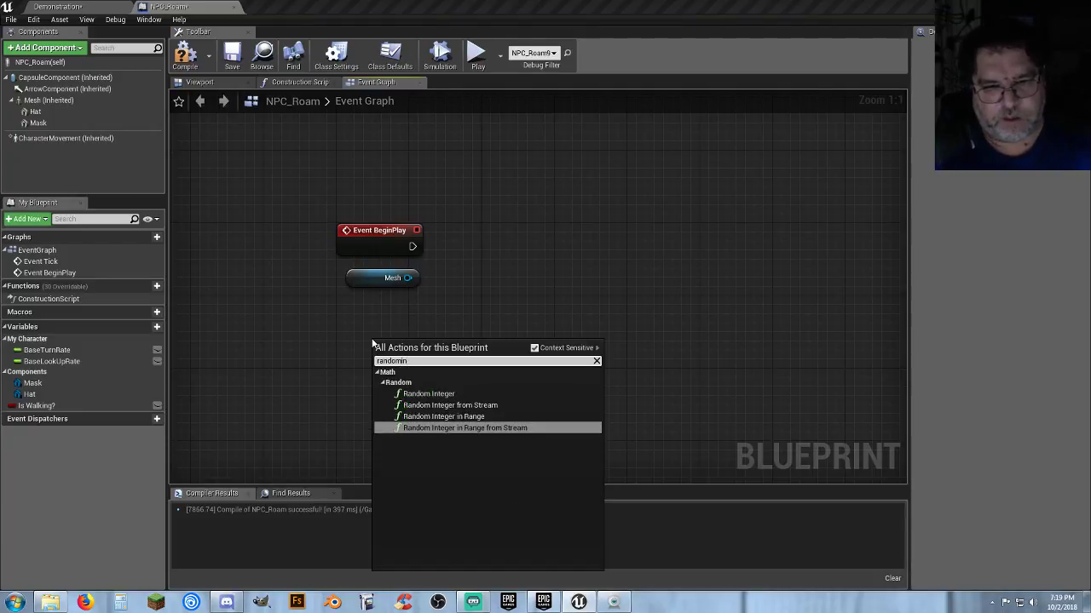
left_click(468, 417)
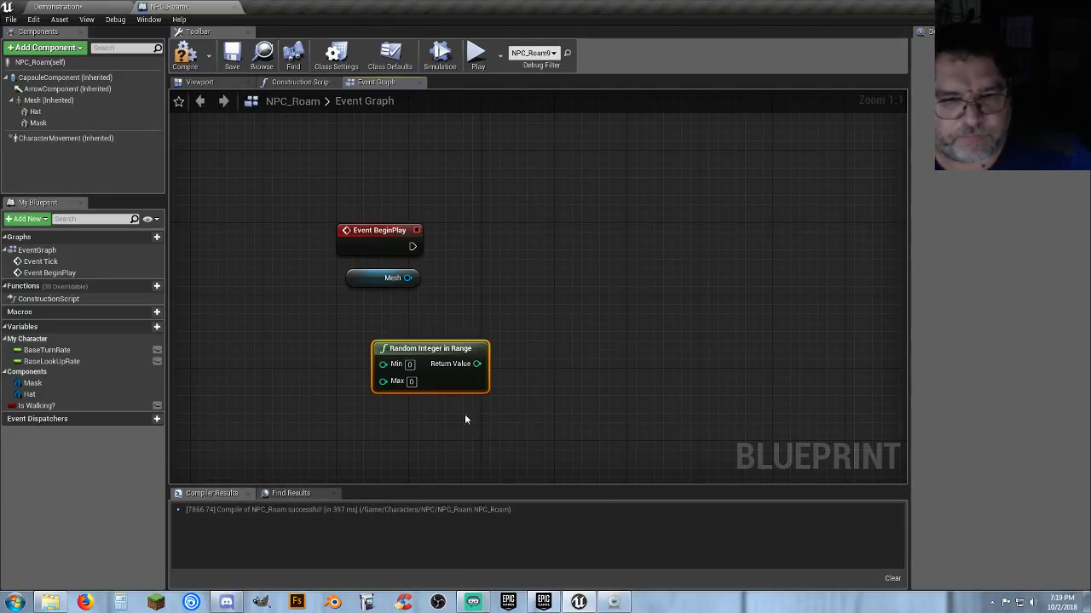
left_click_drag(417, 341, 385, 303)
left_click(414, 370)
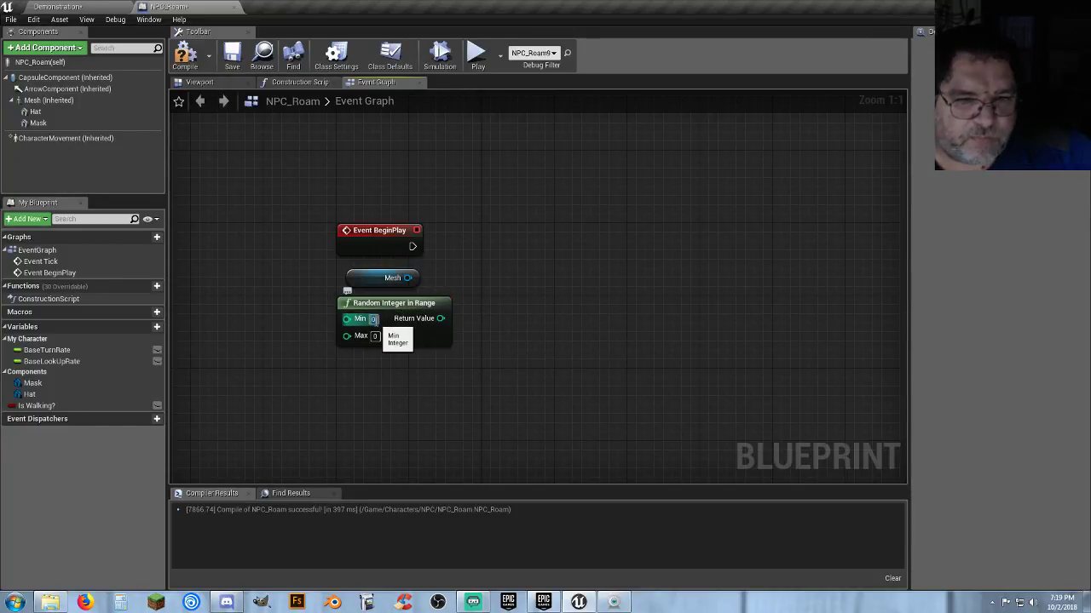
type("1")
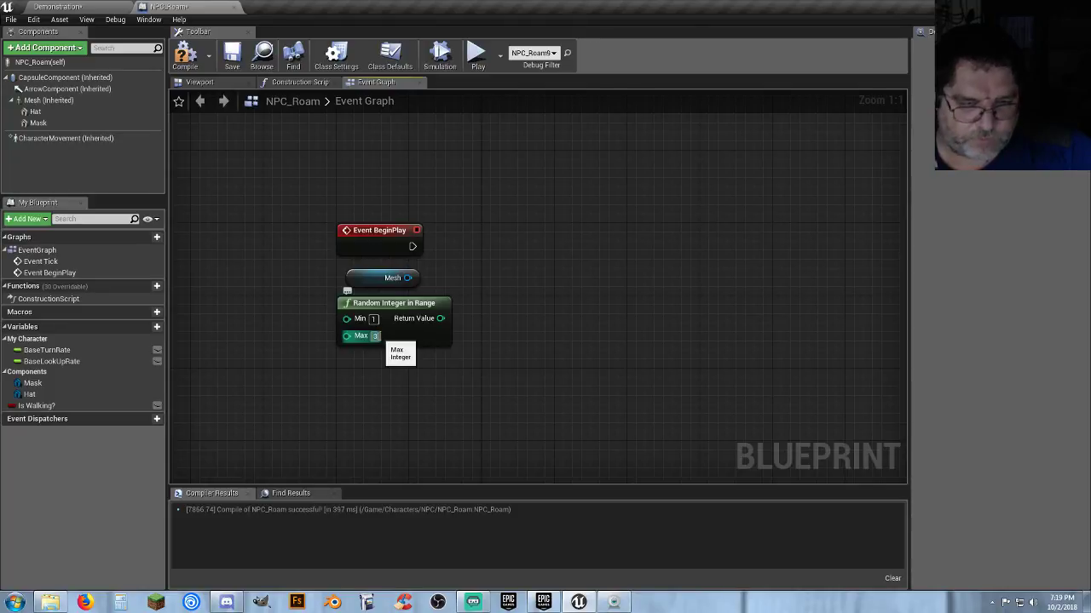
type("3")
key("Return")
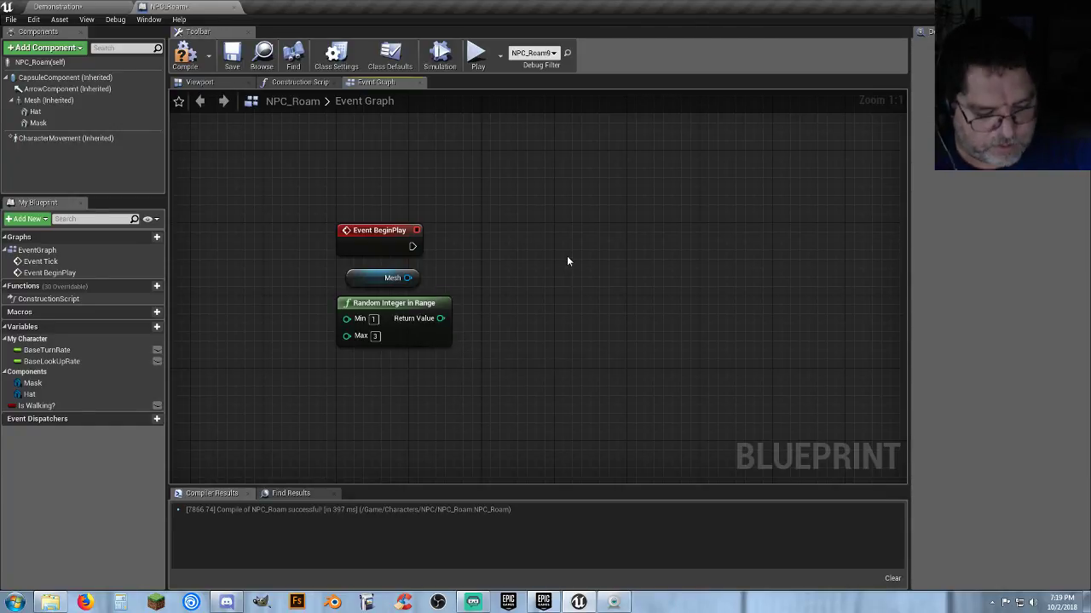
Step: Add a Branch node, connect it to Event BeginPlay's execution output and align it level with the event
left_click(605, 240)
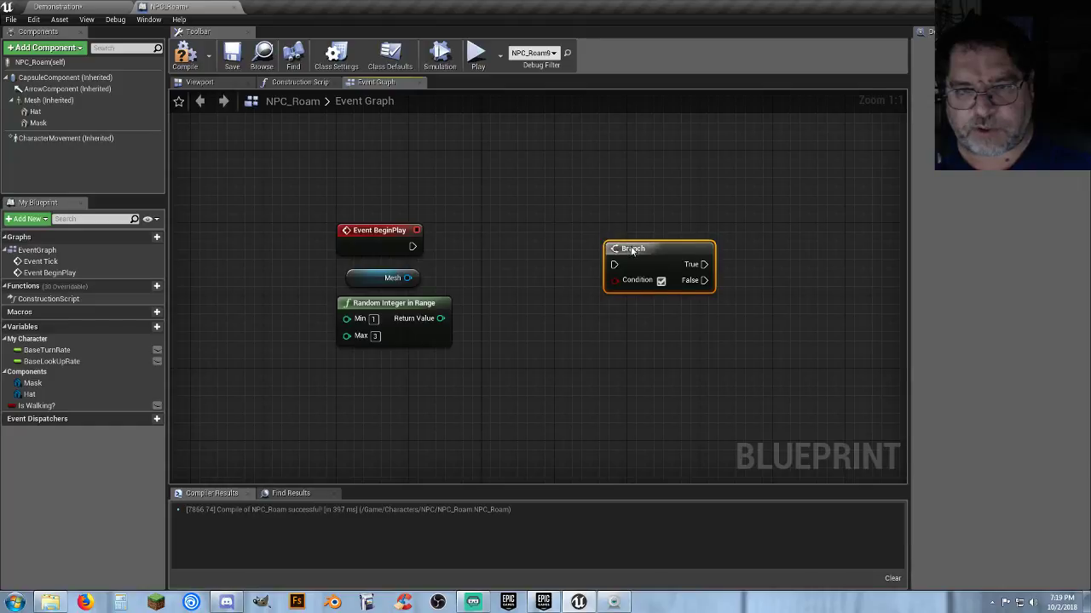
left_click_drag(625, 247, 639, 240)
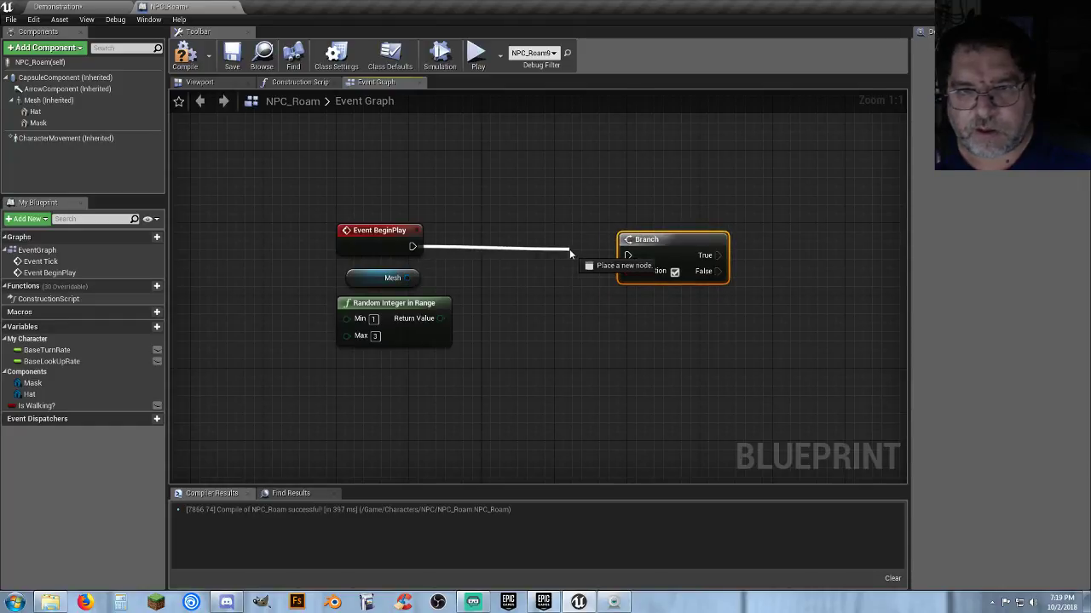
mouse_move(645, 247)
left_mouse_down()
mouse_move(645, 229)
mouse_move(653, 237)
left_mouse_up()
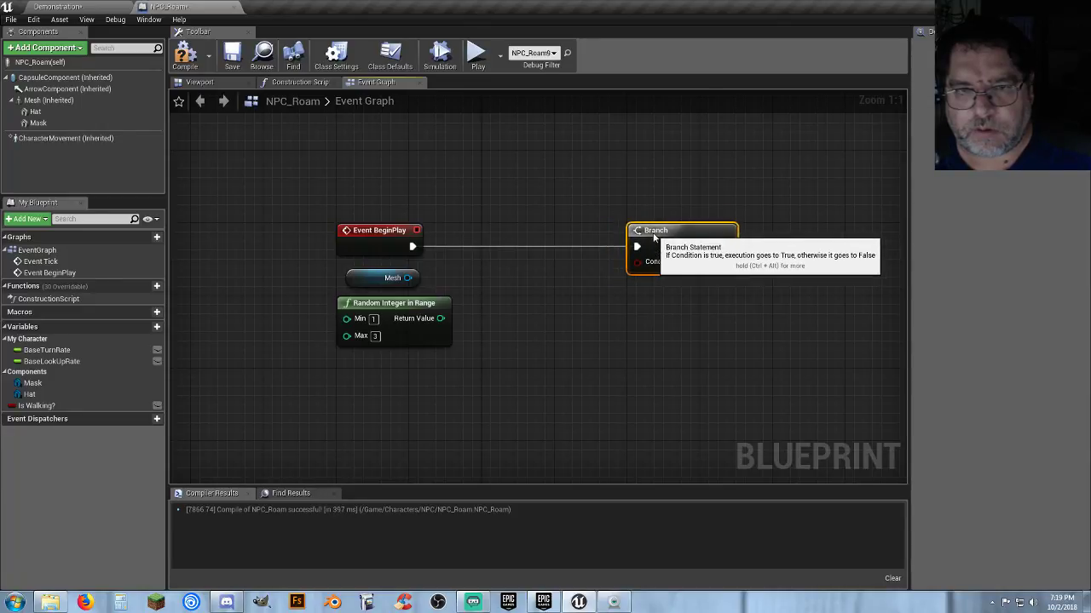
left_click(533, 327)
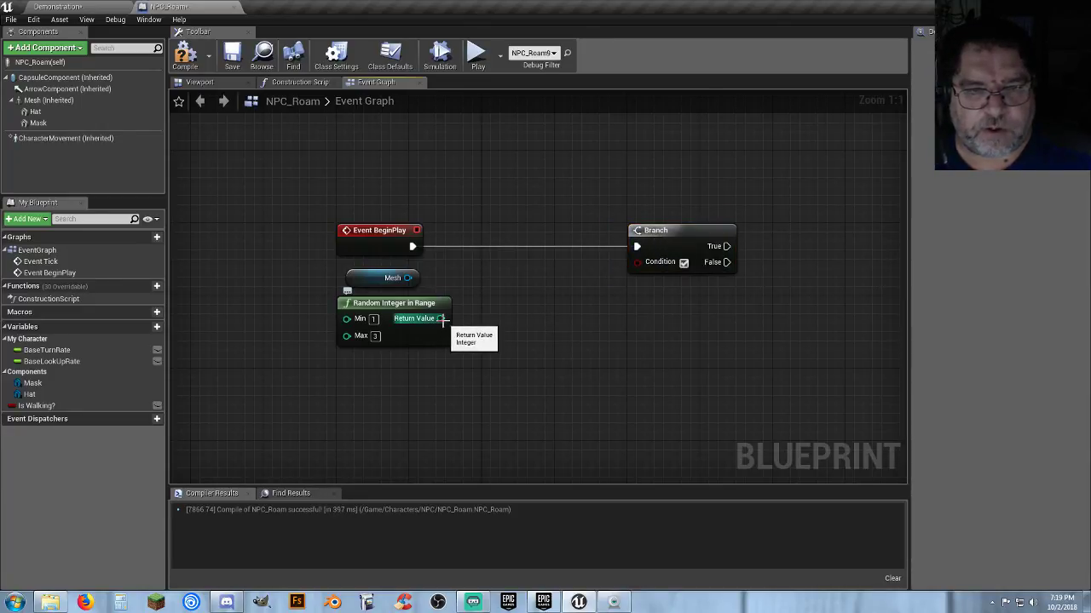
Step: Compare the random integer with 1 using an Equal (integer) node, feed the result into the Branch condition, and position the node between them
left_click_drag(471, 321, 505, 321)
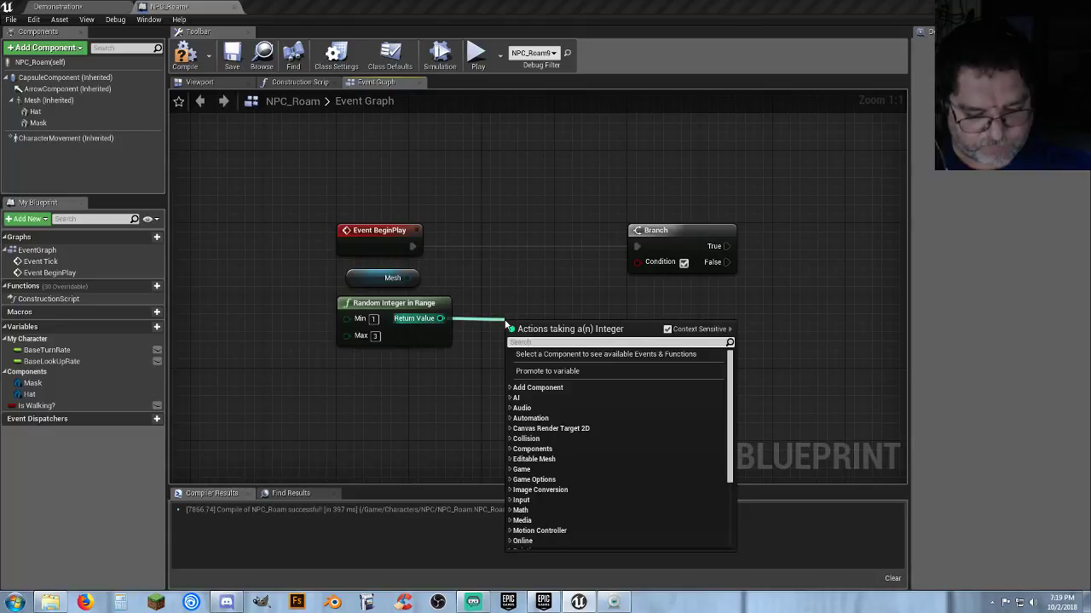
type("==")
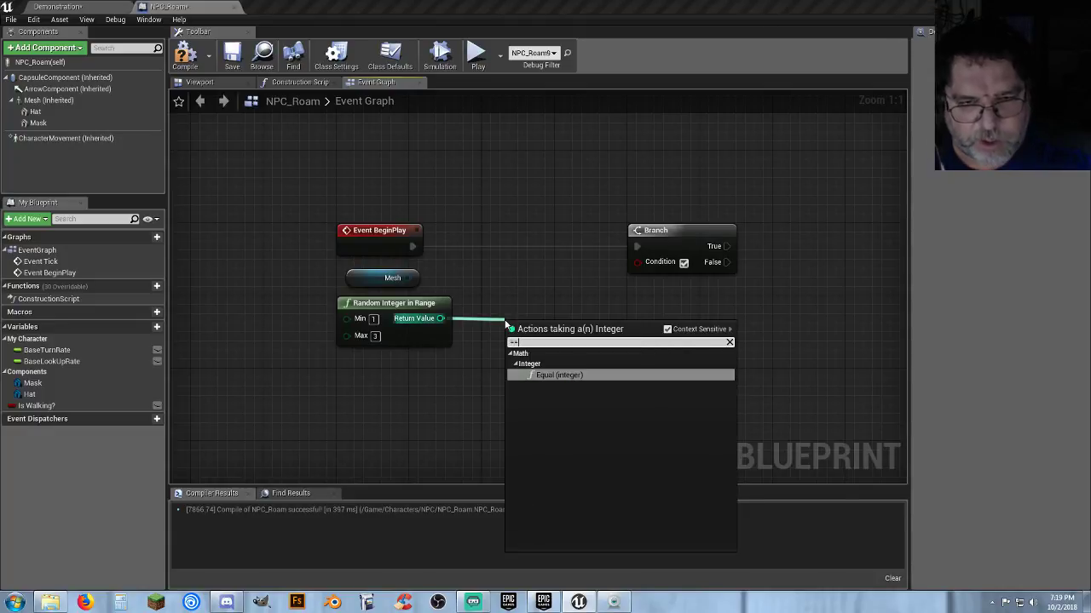
left_click(554, 376)
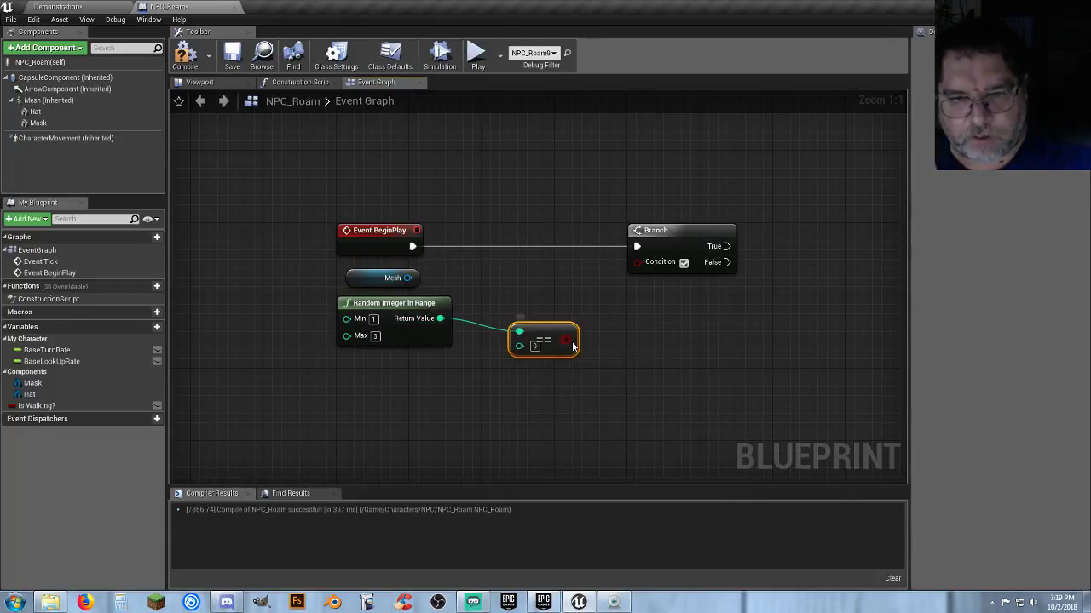
left_click_drag(568, 340, 636, 262)
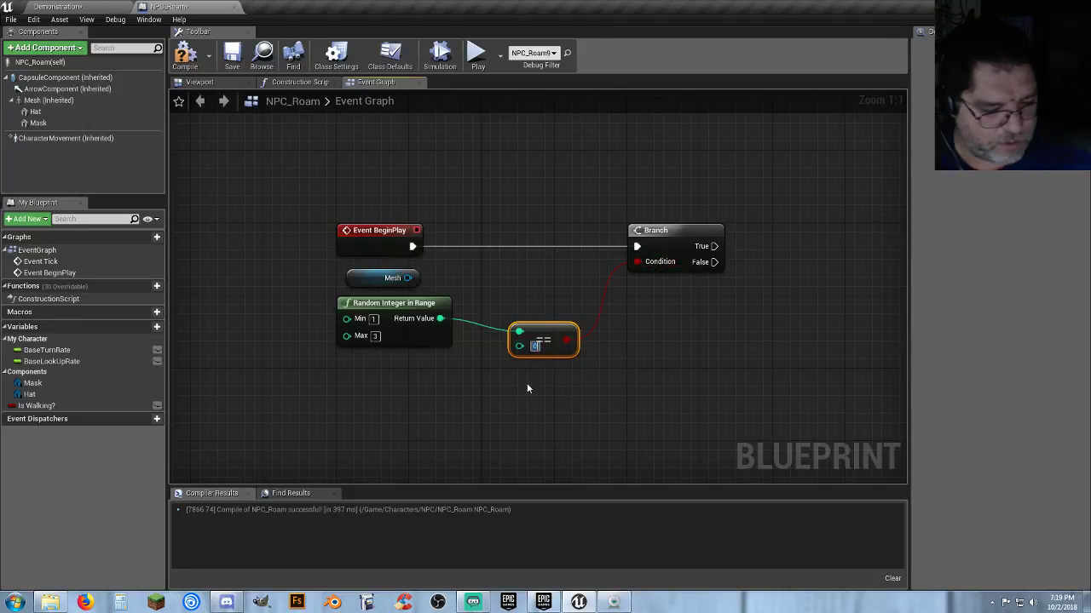
type("1")
left_click_drag(552, 337, 543, 283)
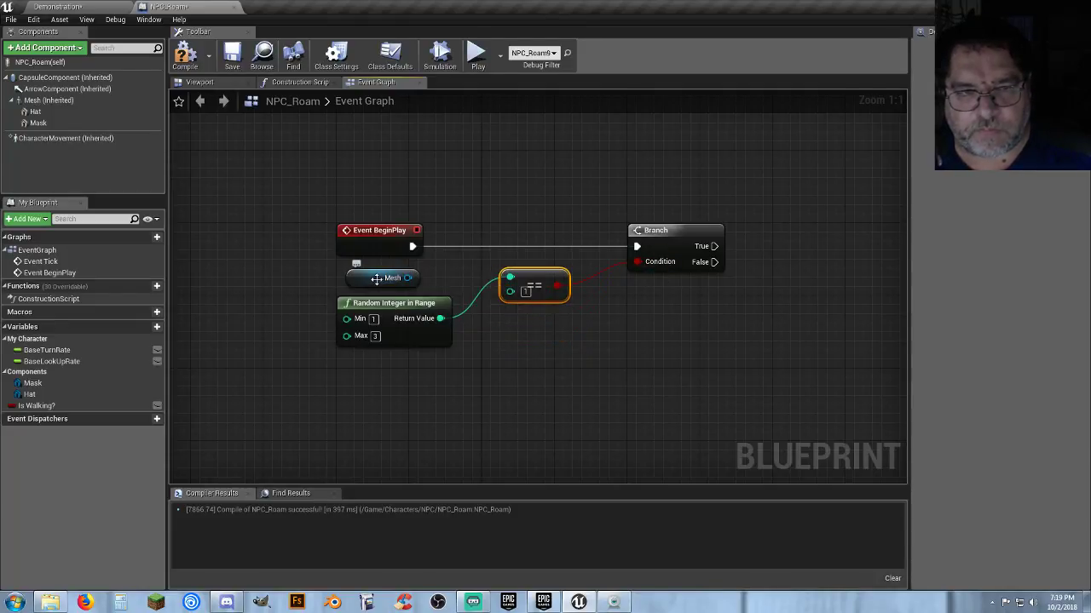
Step: Add a Set Skeletal Mesh node targeting the Mesh reference, connect it to the Branch's True output and align it beside the Branch
left_click_drag(408, 277, 782, 274)
type("setsk")
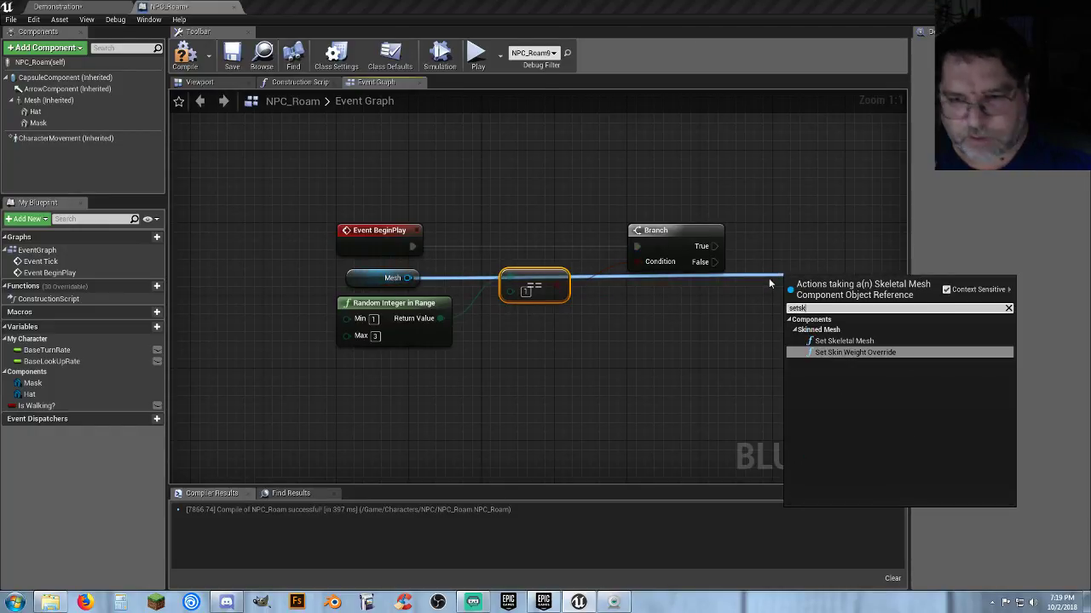
left_click(825, 341)
left_click_drag(792, 310, 719, 248)
right_click_drag(744, 323, 573, 302)
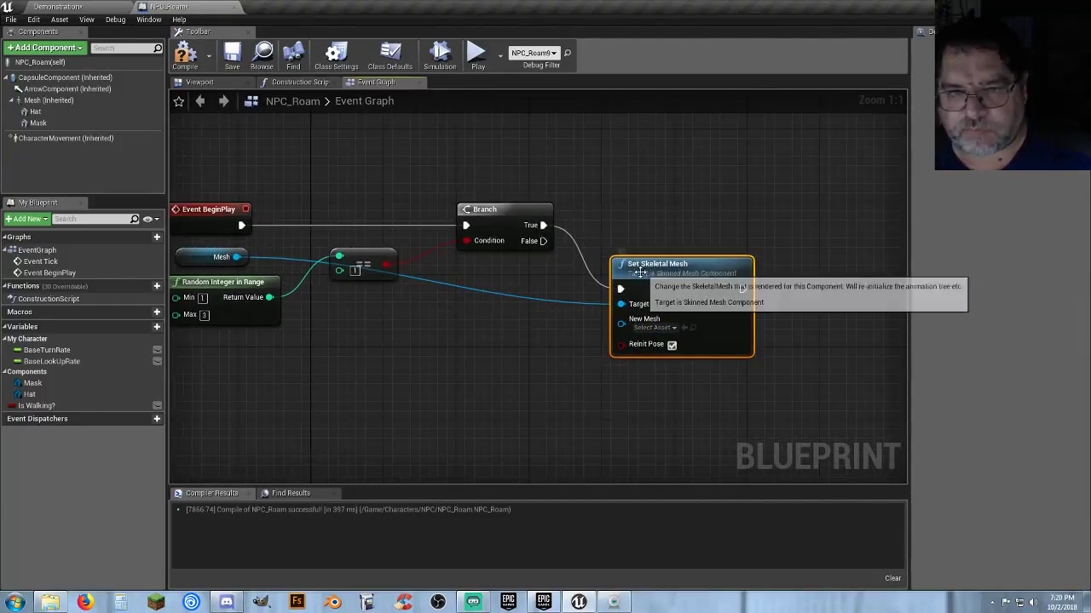
left_click_drag(656, 220, 665, 211)
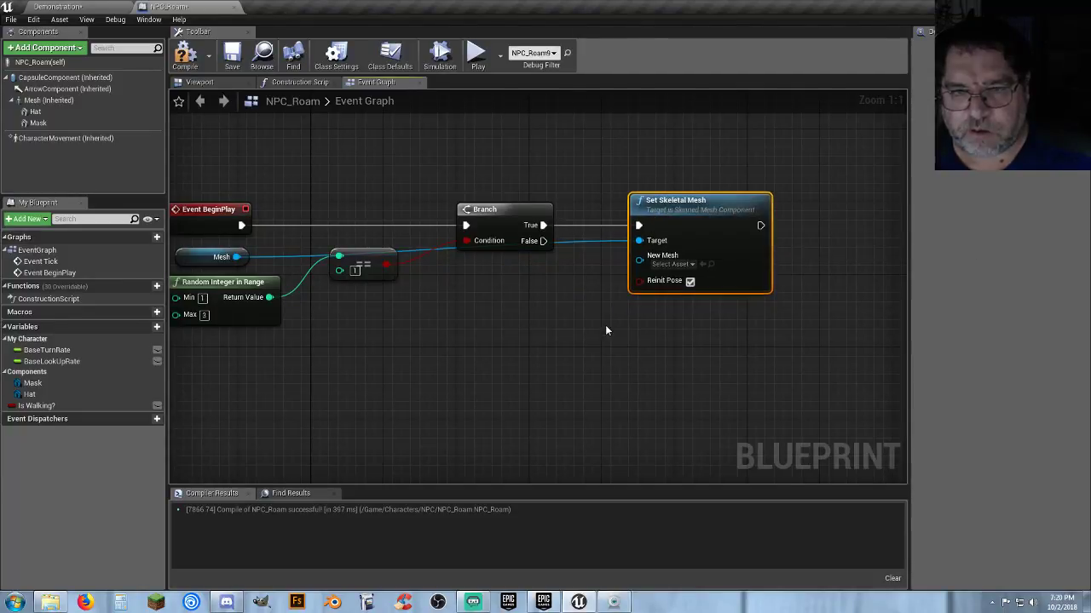
Step: Set the Set Skeletal Mesh node's New Mesh to SK_Chr_MilitaryMale_01
left_click(679, 268)
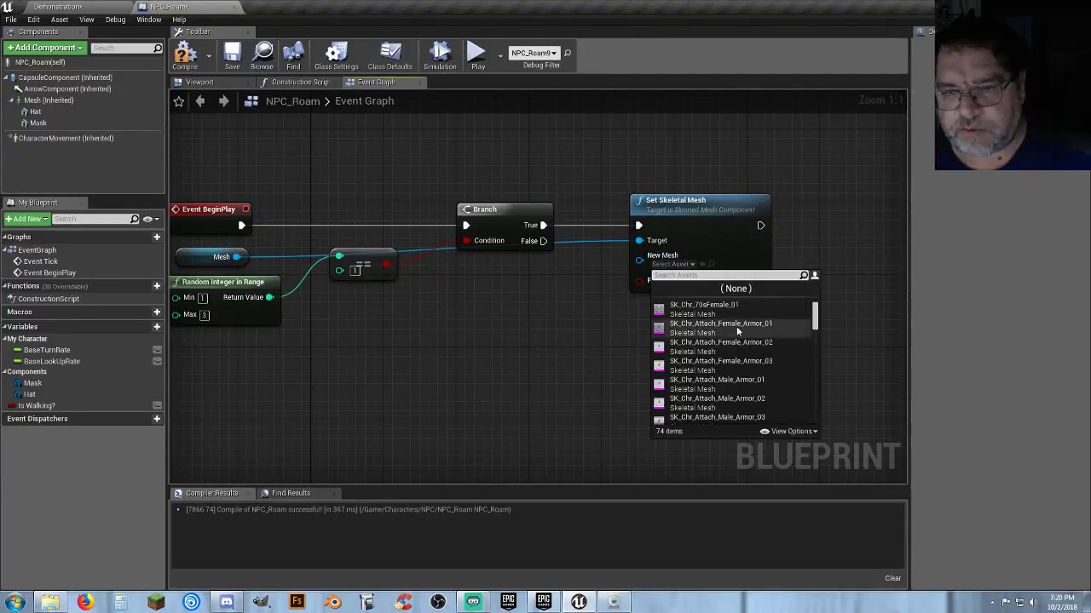
scroll(780, 341, "down", 2)
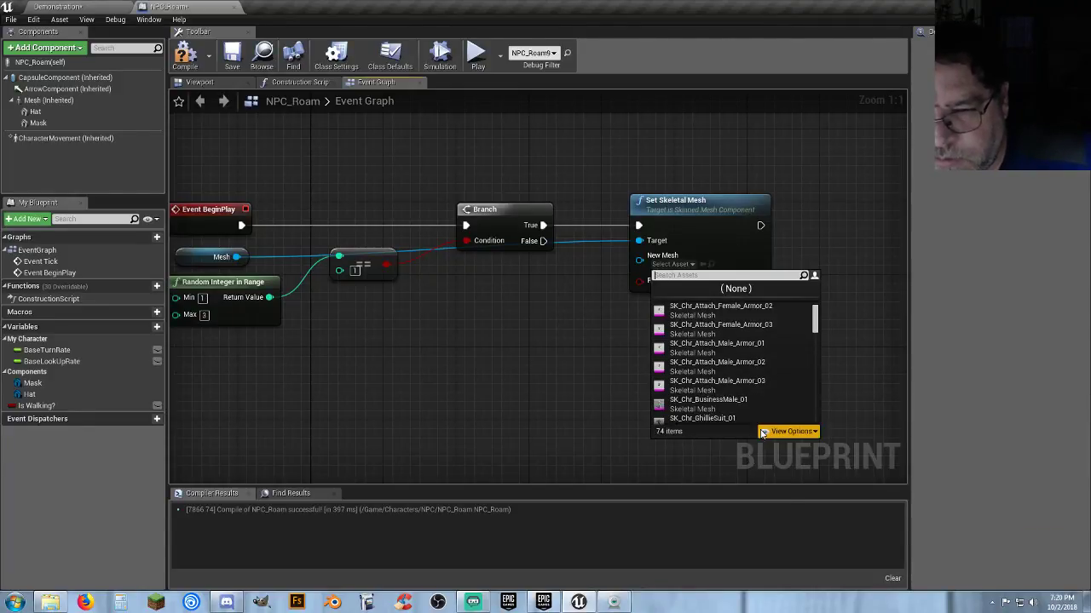
scroll(789, 339, "up", 2)
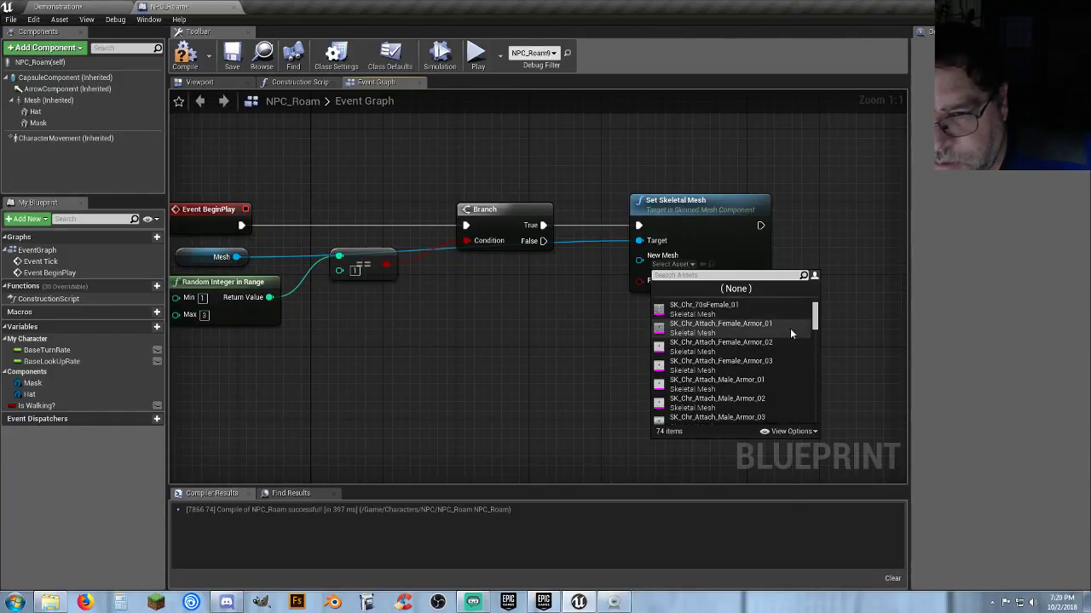
scroll(788, 331, "down", 3)
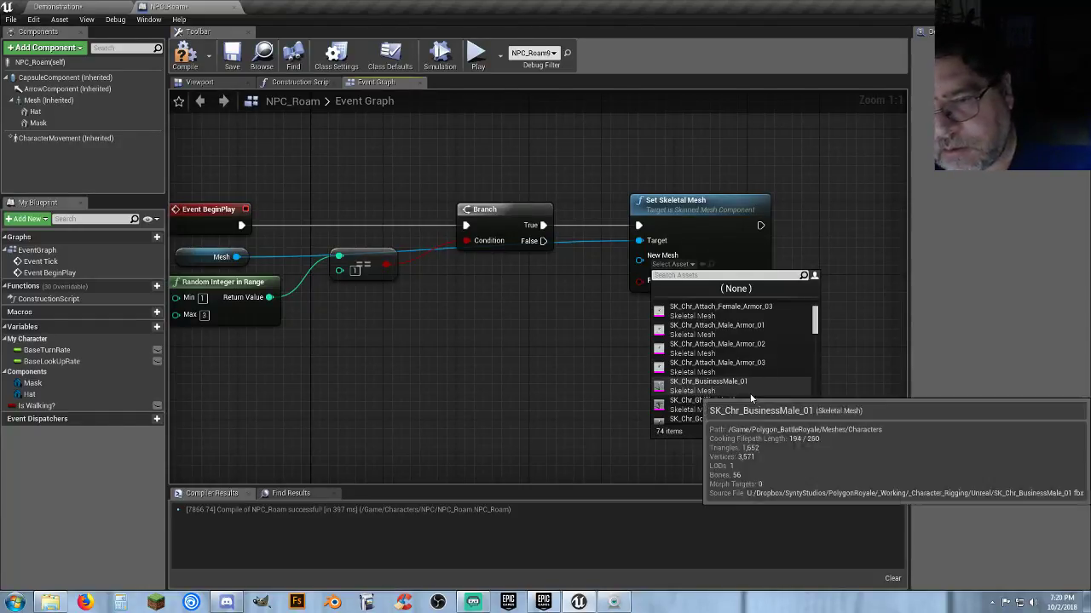
scroll(750, 405, "down", 3)
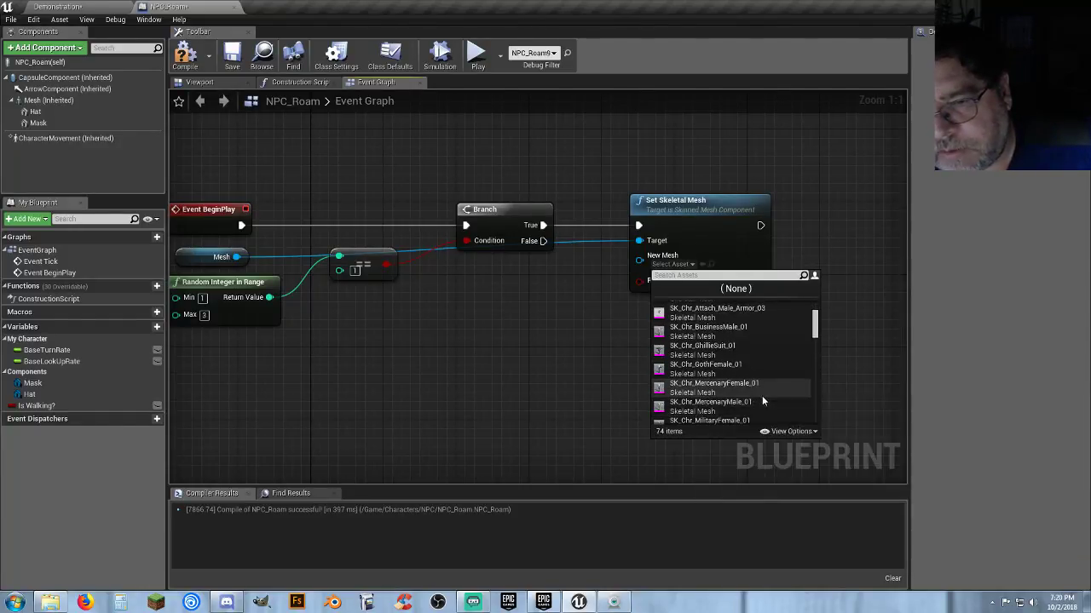
scroll(763, 393, "down", 2)
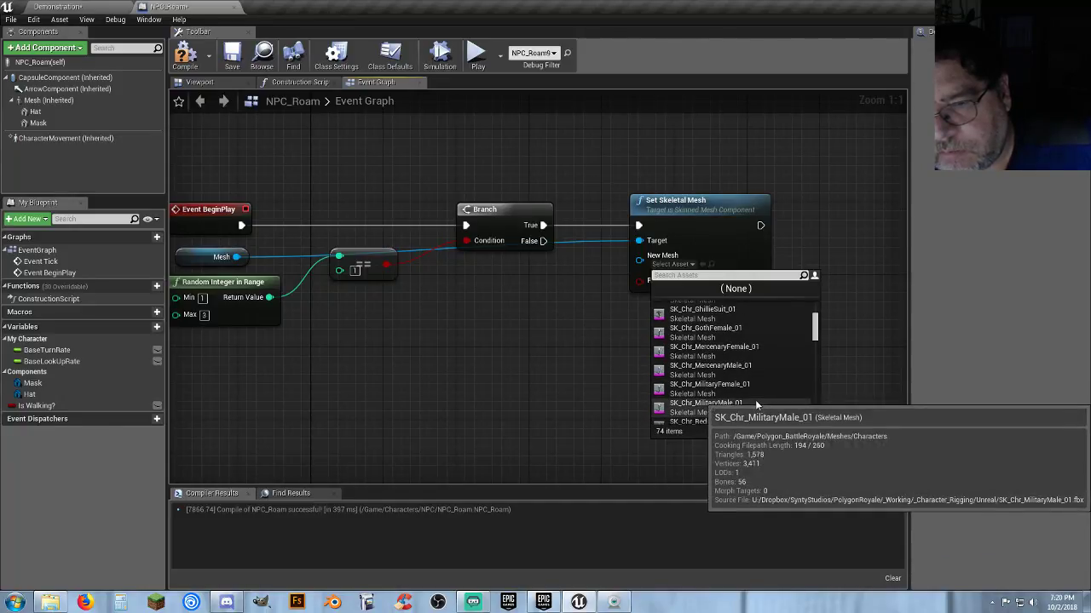
left_click(755, 405)
Step: Nudge the Branch closer to Set Skeletal Mesh and move the whole BeginPlay node group directly beneath the Event Tick nodes, aligned with them
right_click_drag(483, 342, 461, 314)
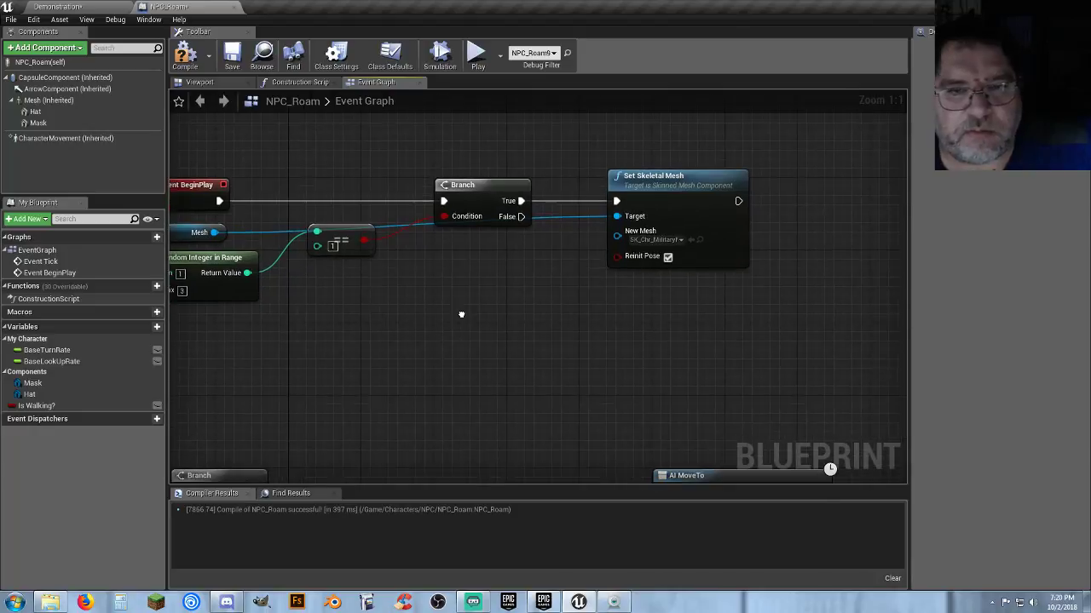
left_click_drag(488, 187, 507, 190)
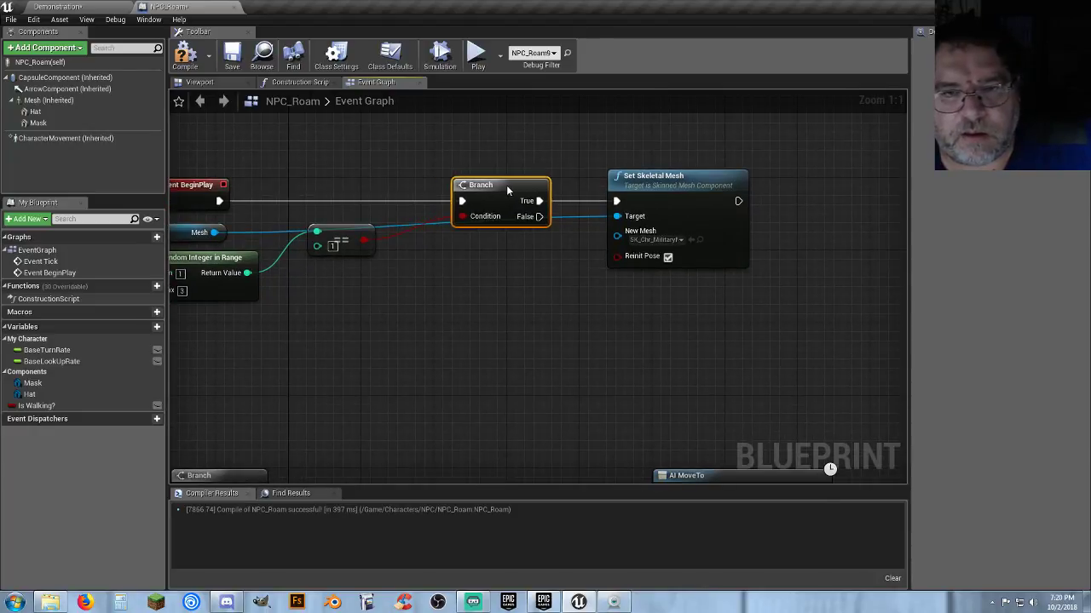
right_click_drag(472, 320, 574, 297)
scroll(602, 302, "down", 3)
left_click_drag(771, 294, 326, 227)
right_click_drag(326, 228, 386, 258)
left_click_drag(379, 155, 333, 371)
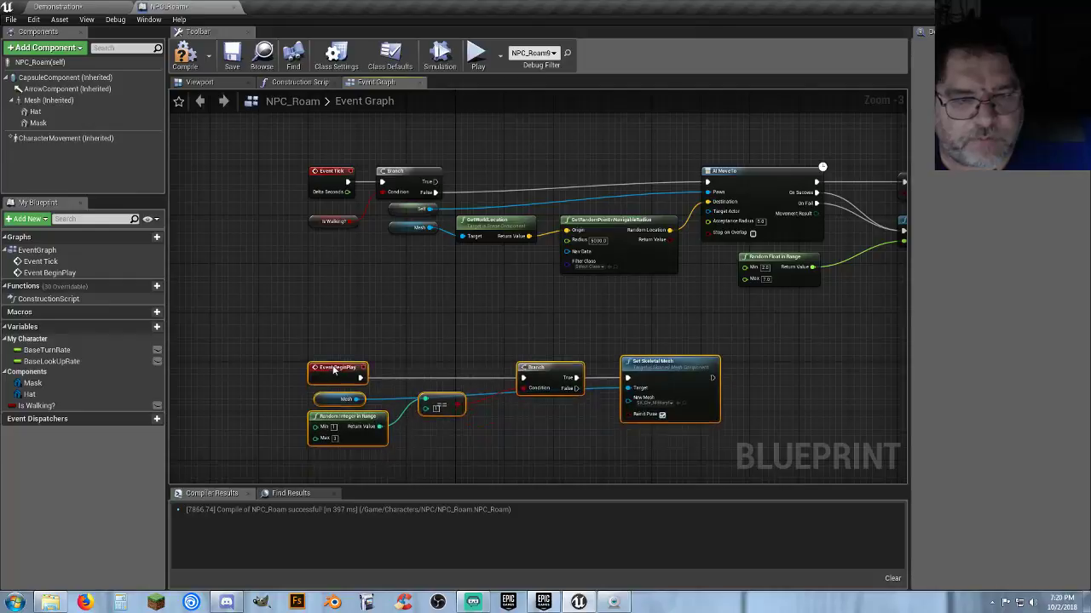
left_click(488, 448)
scroll(489, 343, "up", 3)
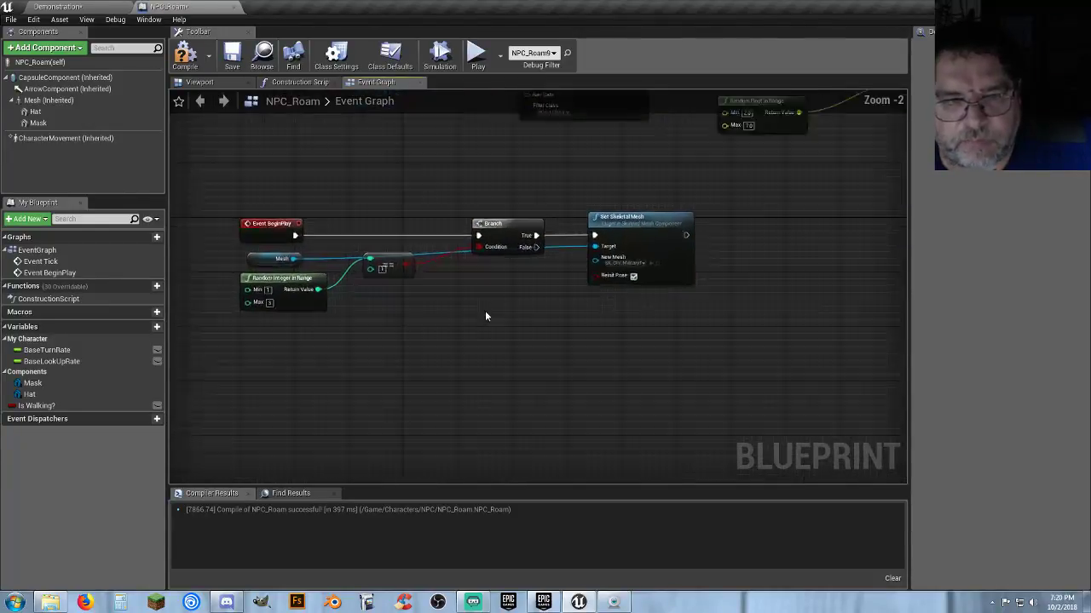
left_click_drag(737, 313, 531, 338)
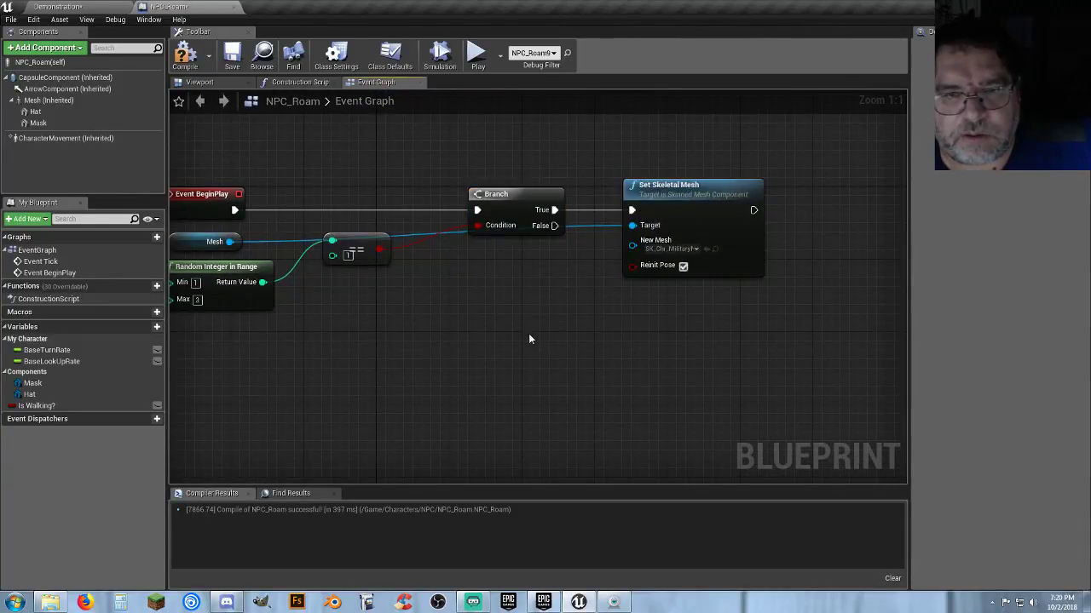
right_click_drag(531, 339, 578, 282)
left_click_drag(601, 149, 610, 167)
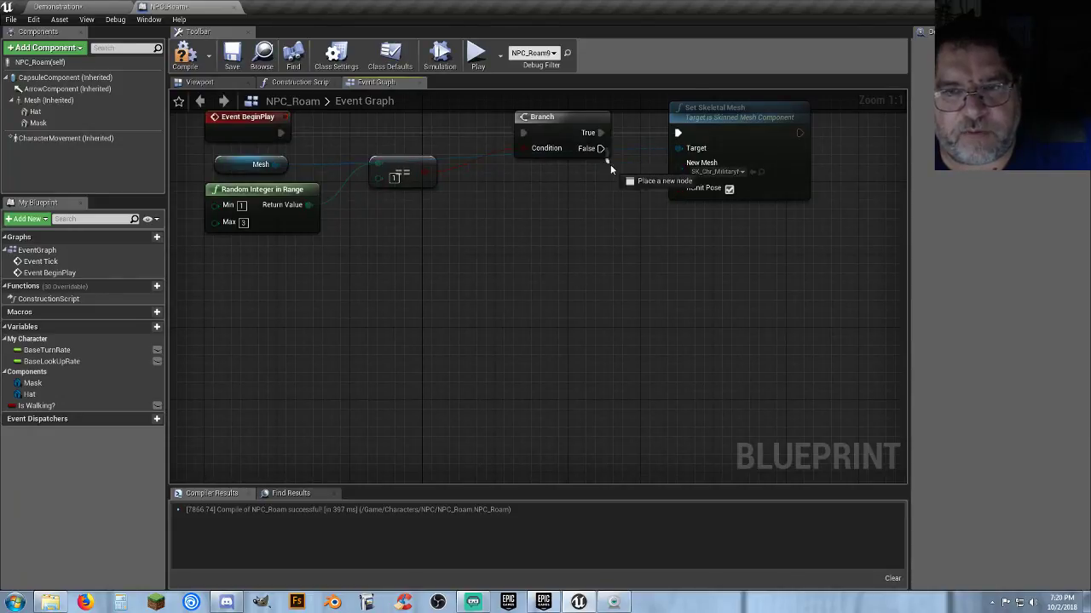
left_click_drag(687, 246, 686, 247)
left_click(506, 249)
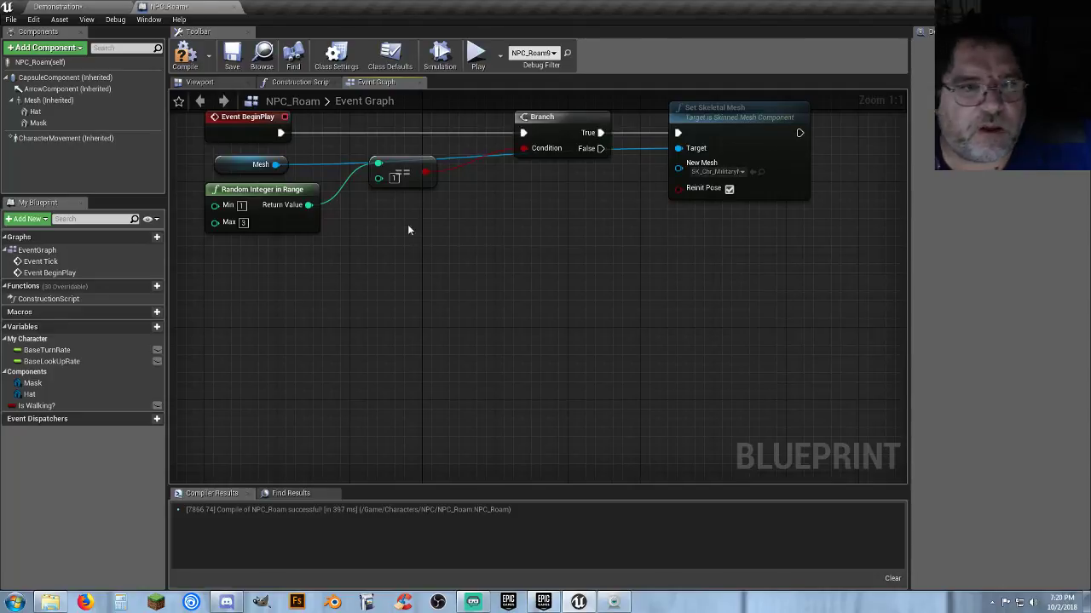
Step: Duplicate the Equal node for comparisons with 2 and 3, feed both from the random integer and stack them beneath the original
left_click(402, 163)
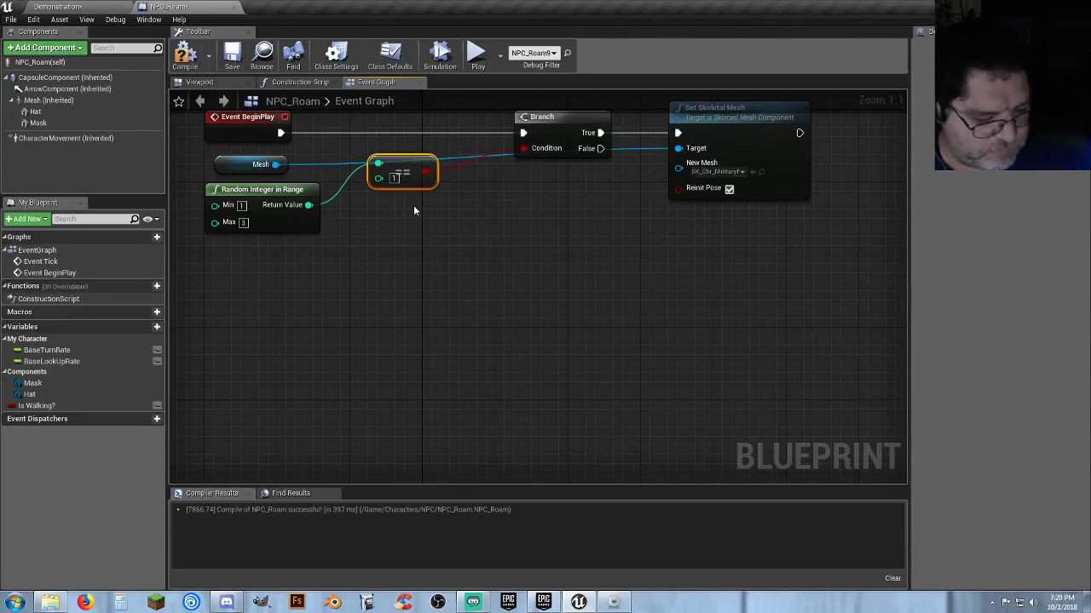
key("ctrl+v")
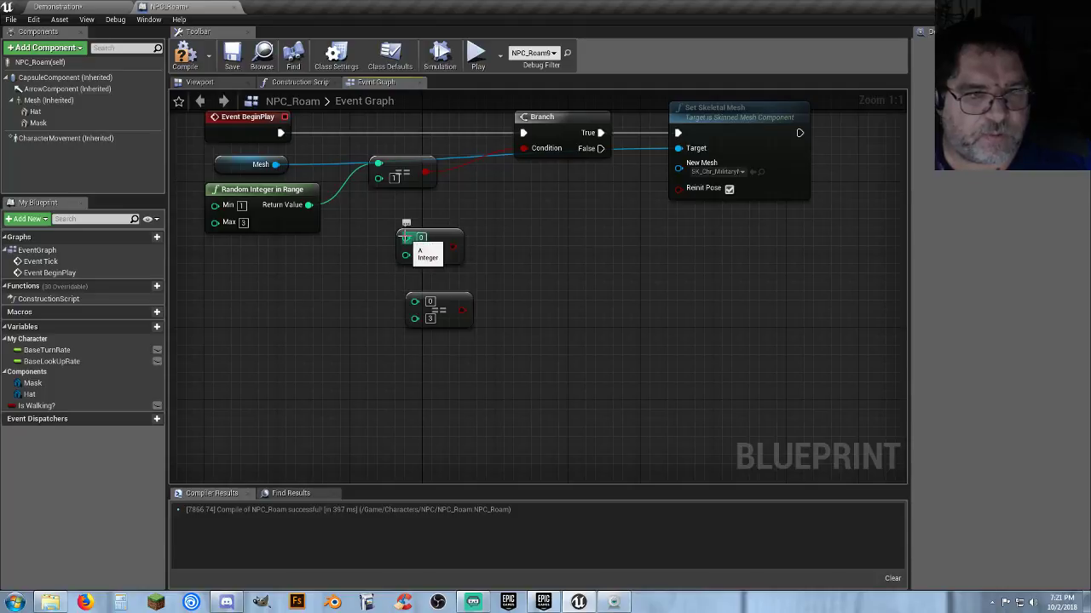
left_click_drag(406, 237, 415, 303)
left_click_drag(439, 243, 410, 205)
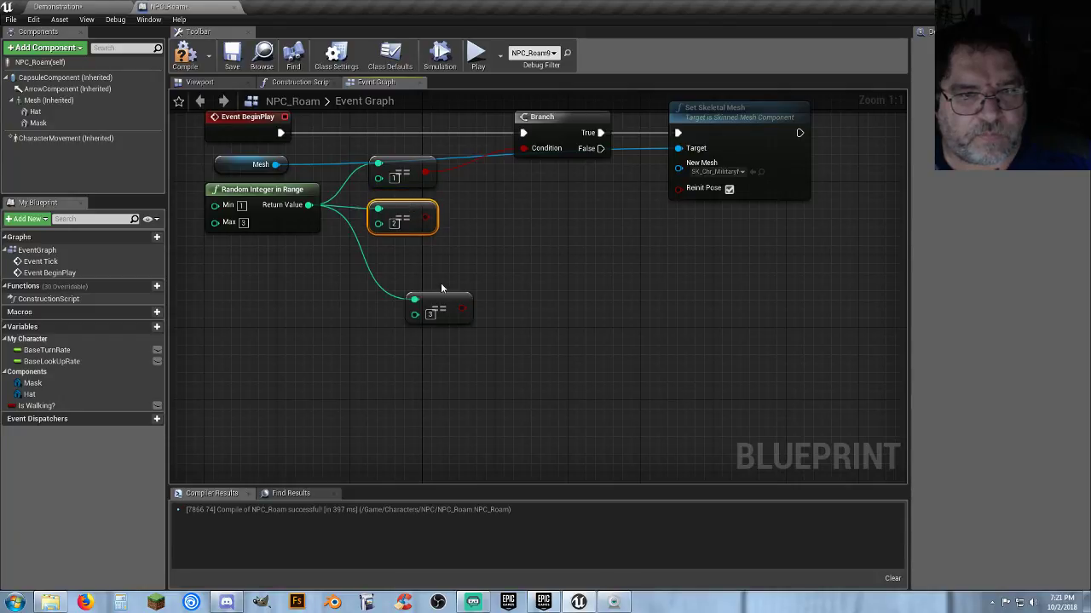
left_click_drag(444, 299, 398, 262)
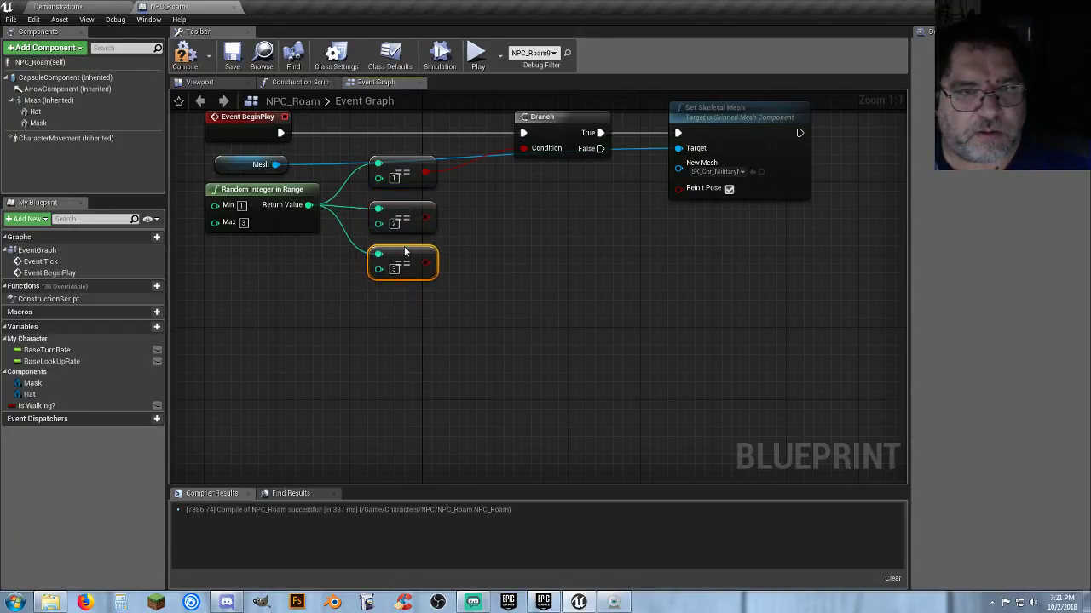
left_click(511, 267)
Step: Add a second Branch below Set Skeletal Mesh, with the comparison with 2 as its condition and the first Branch's False output as its execution input
right_click_drag(548, 270, 486, 273)
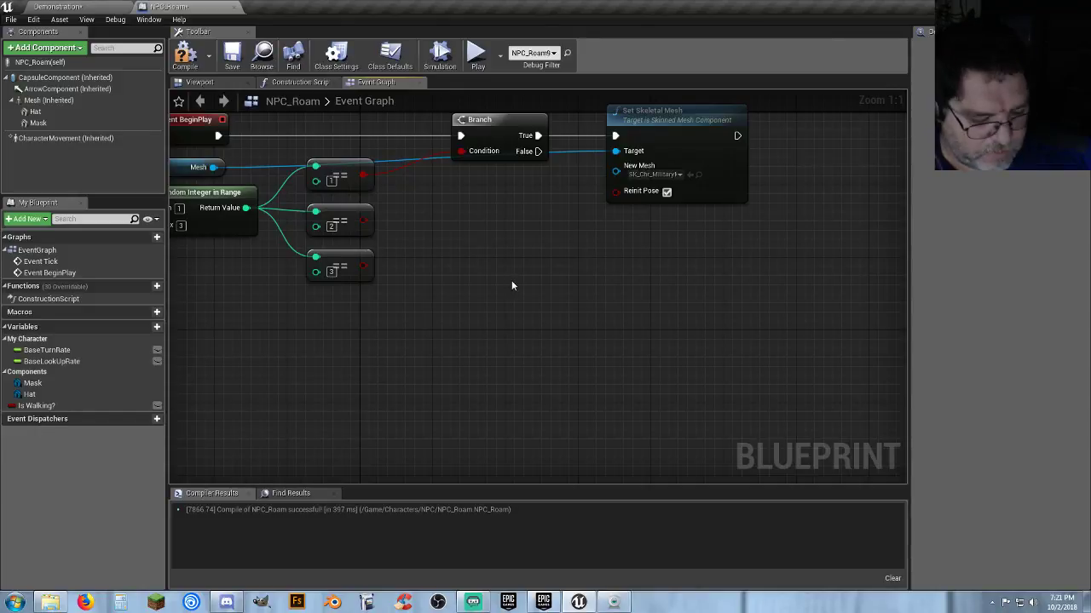
left_click(529, 260)
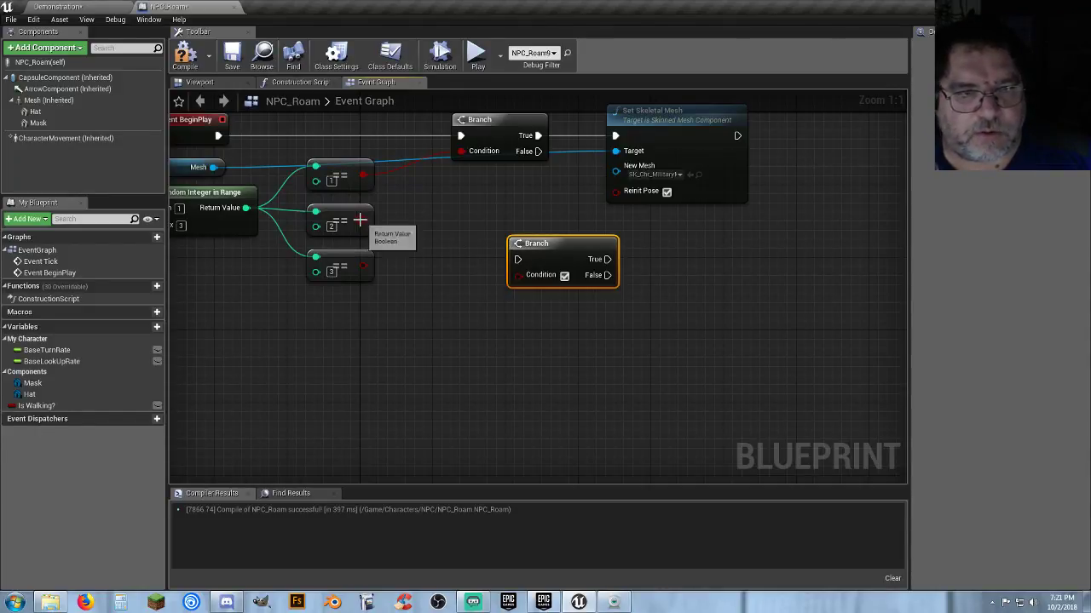
left_click_drag(362, 221, 645, 238)
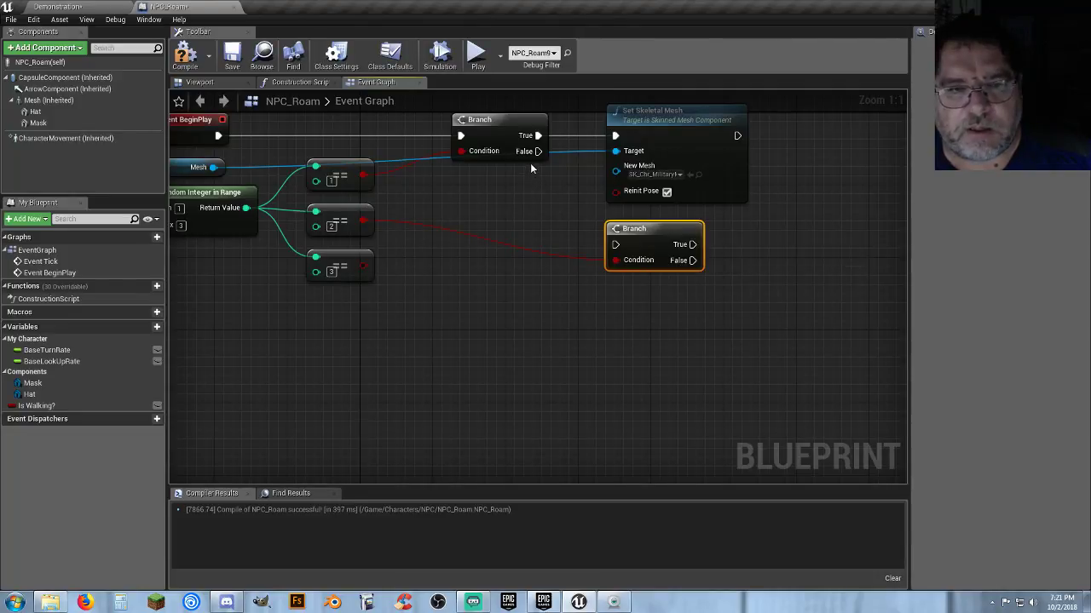
left_click_drag(537, 152, 538, 156)
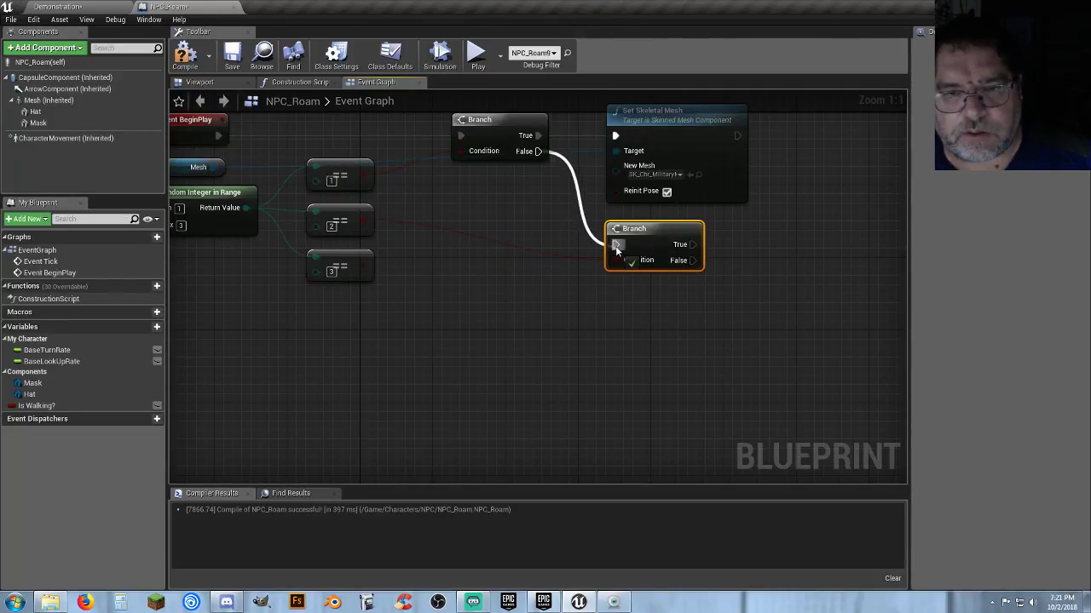
left_click_drag(616, 249, 617, 246)
right_click_drag(650, 308, 511, 300)
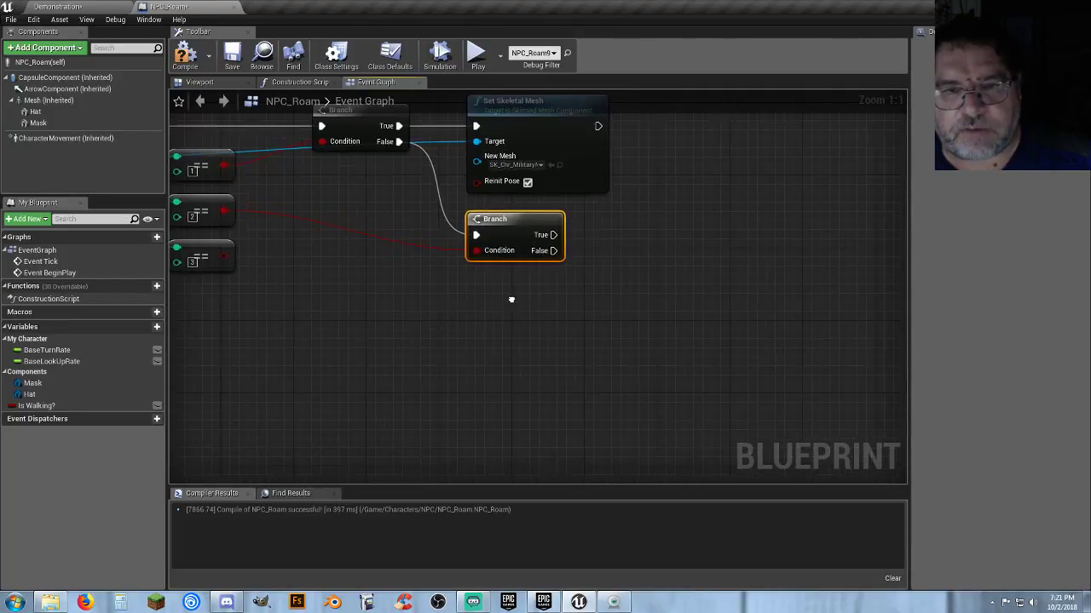
Step: Duplicate the Set Skeletal Mesh node twice and connect the Mesh reference to the Target of each copy
left_click(576, 153)
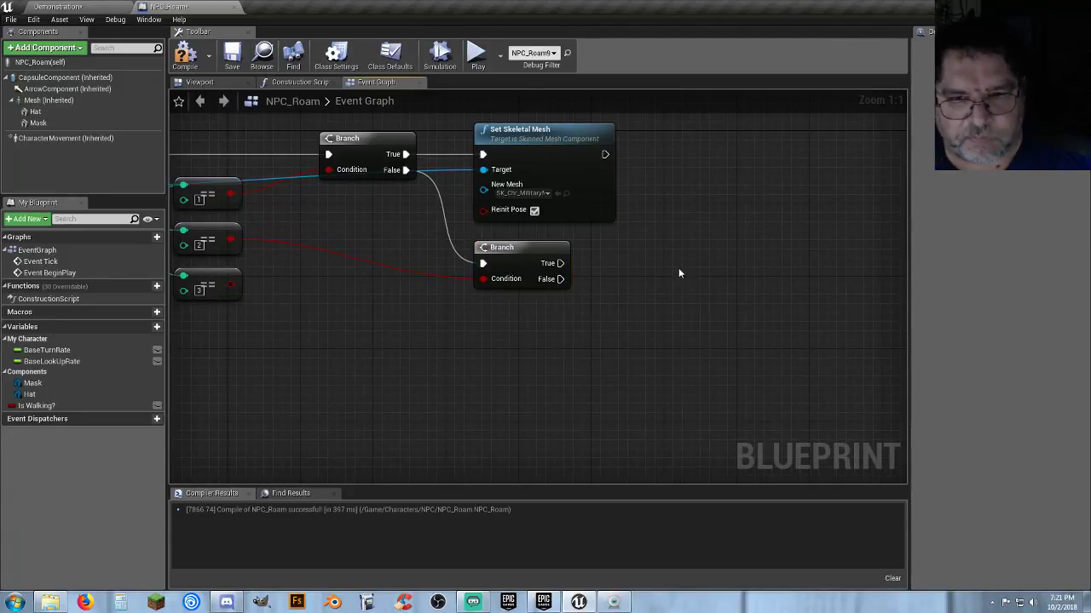
key("ctrl+v")
right_click_drag(523, 336, 645, 320)
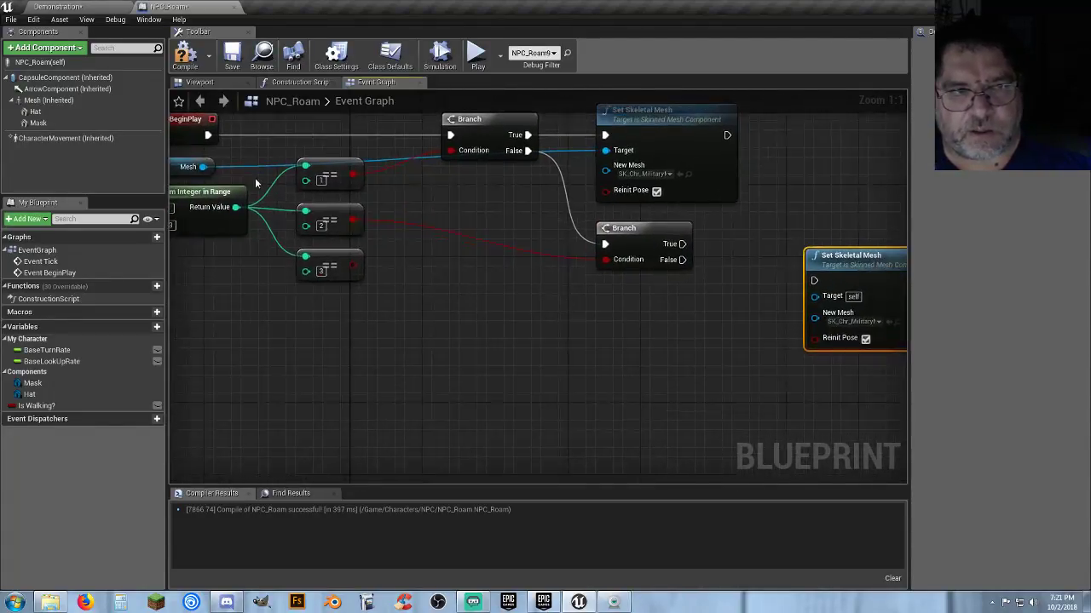
left_click_drag(201, 166, 815, 296)
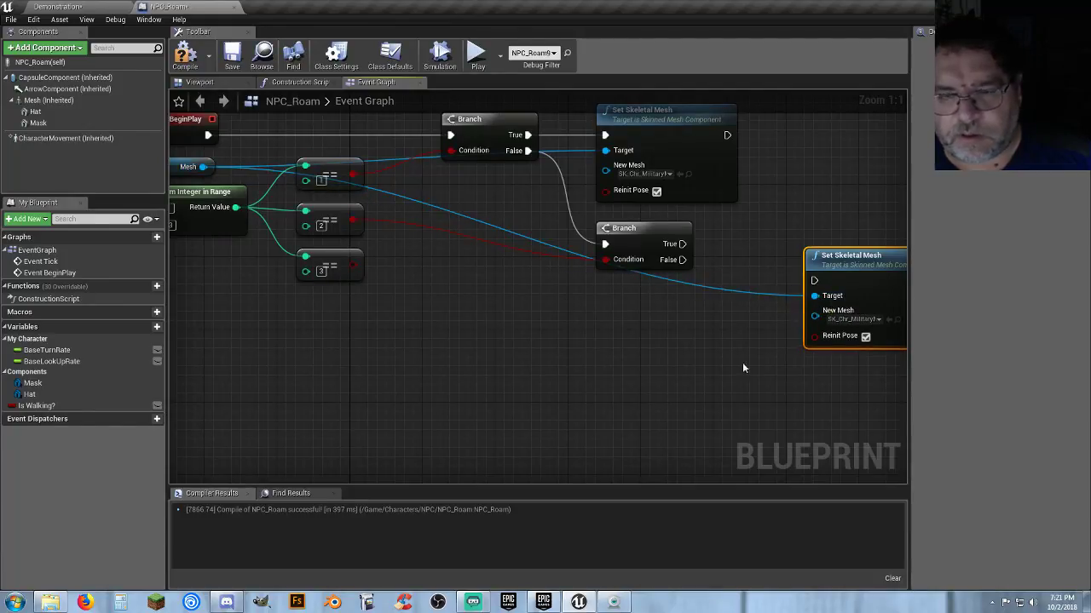
key("ctrl+v")
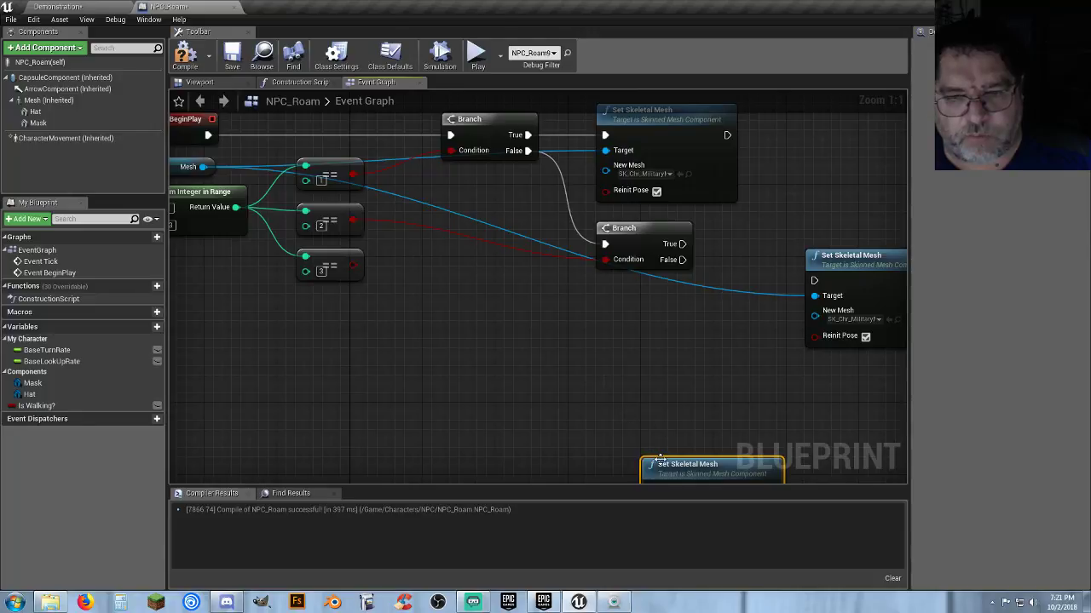
left_click_drag(660, 460, 579, 369)
left_click_drag(202, 166, 573, 414)
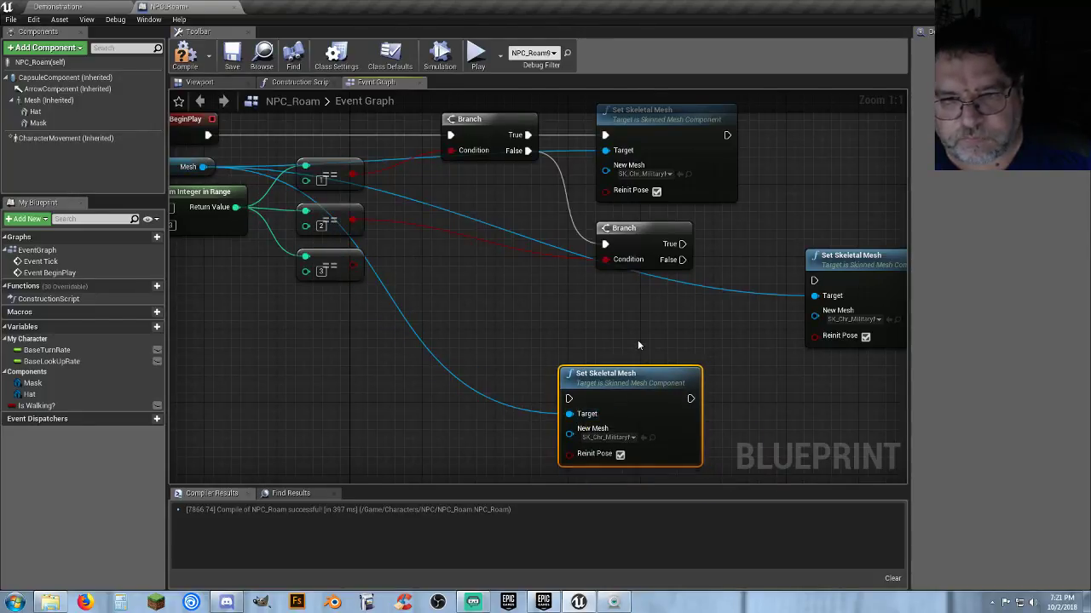
Step: Connect the second Branch's True output to the nearest Set Skeletal Mesh copy and align that node beside the Branch
right_click_drag(637, 340, 509, 346)
left_click_drag(554, 250, 573, 253)
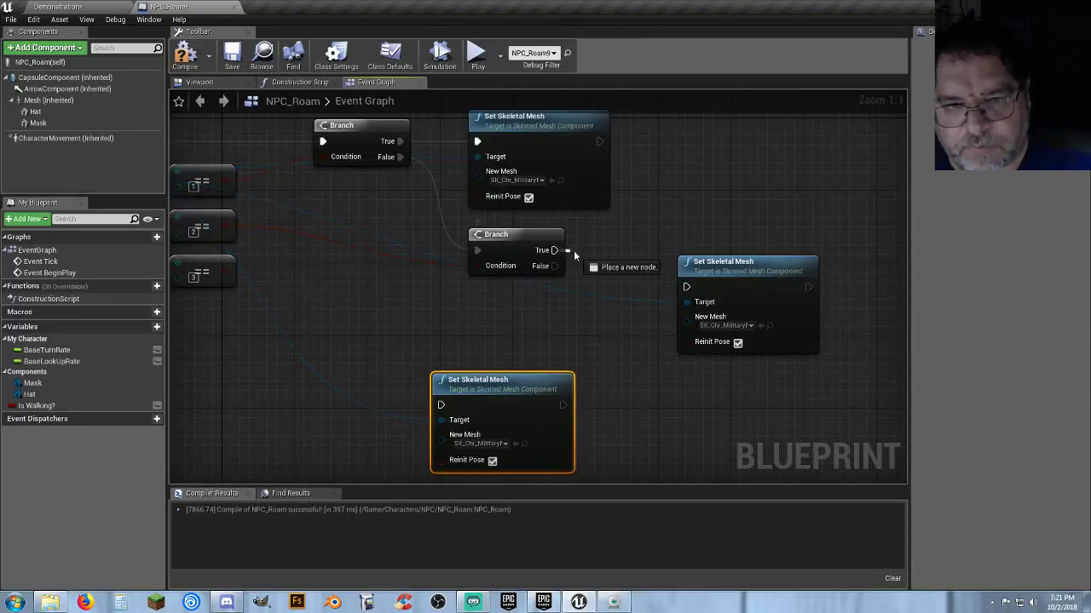
left_click_drag(690, 290, 620, 235)
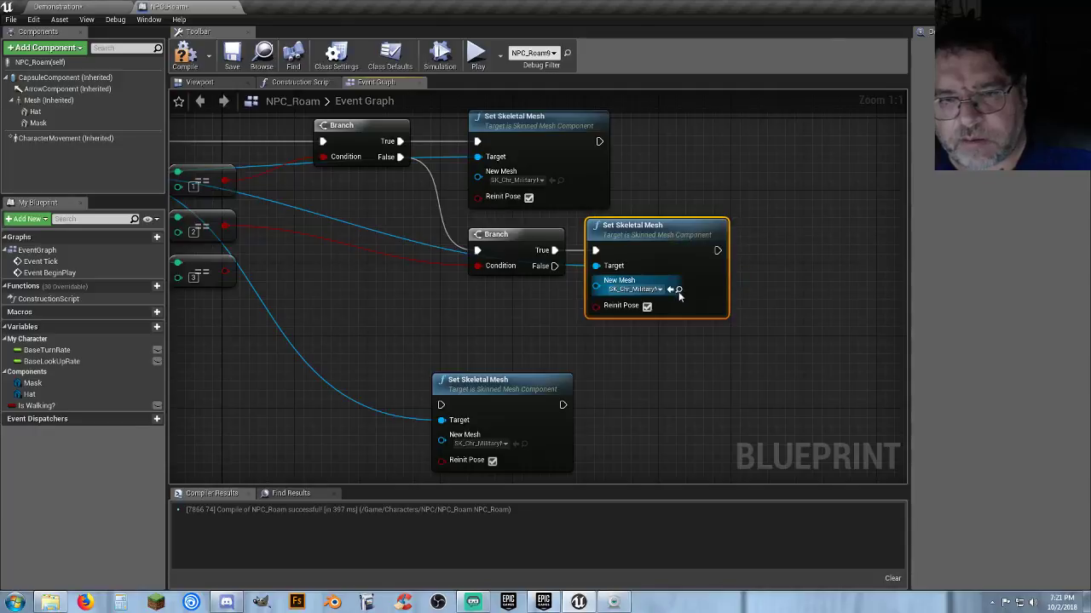
Step: Set the New Mesh of the second Set Skeletal Mesh node to SK_Chr_ToplessMale_01
left_click(658, 291)
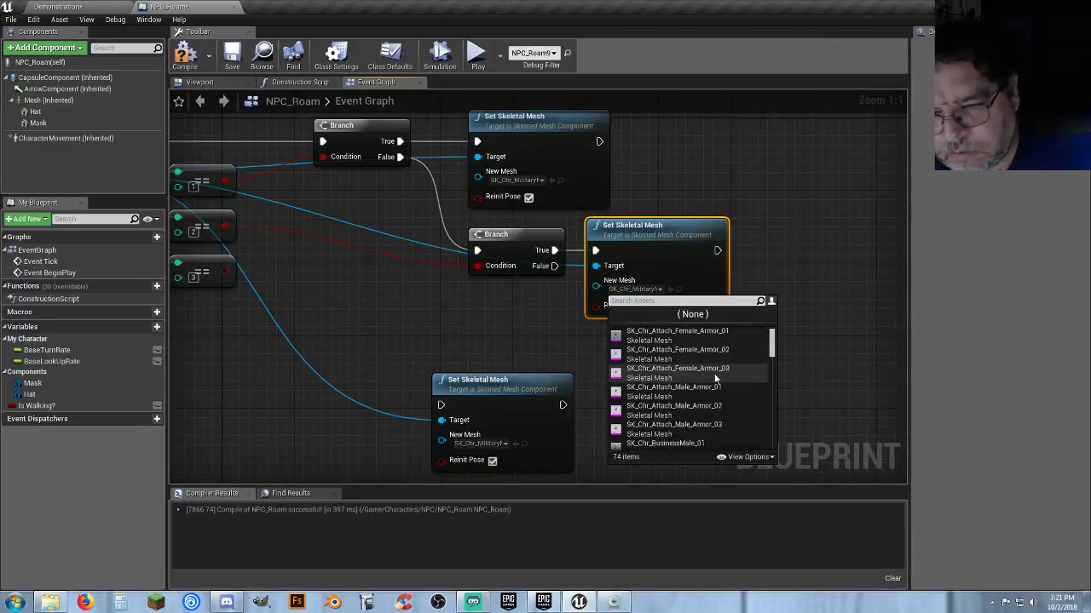
scroll(724, 388, "down", 5)
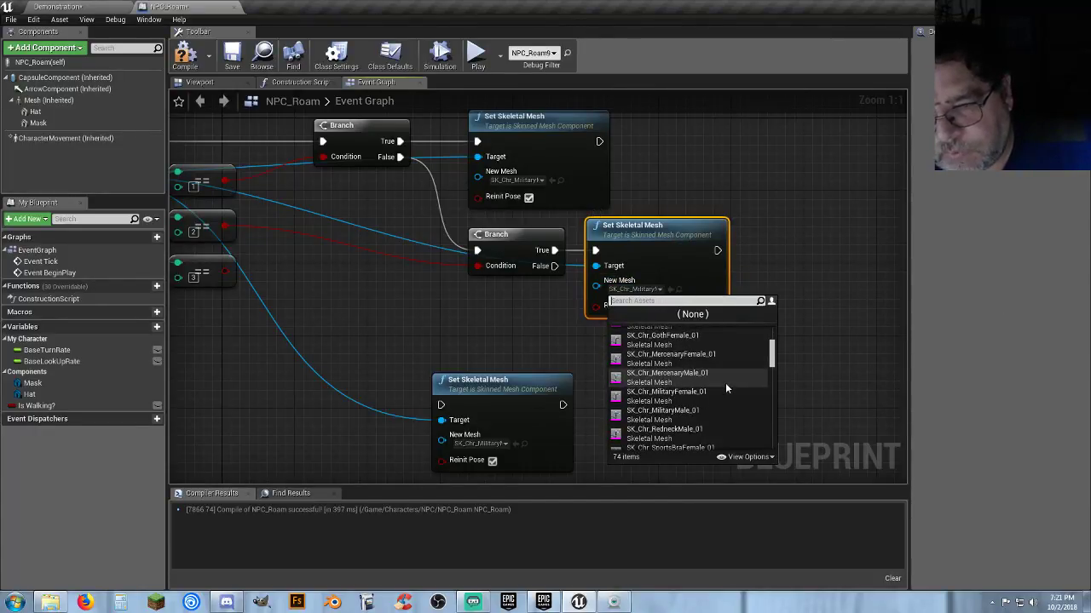
scroll(725, 388, "down", 1)
scroll(725, 389, "down", 1)
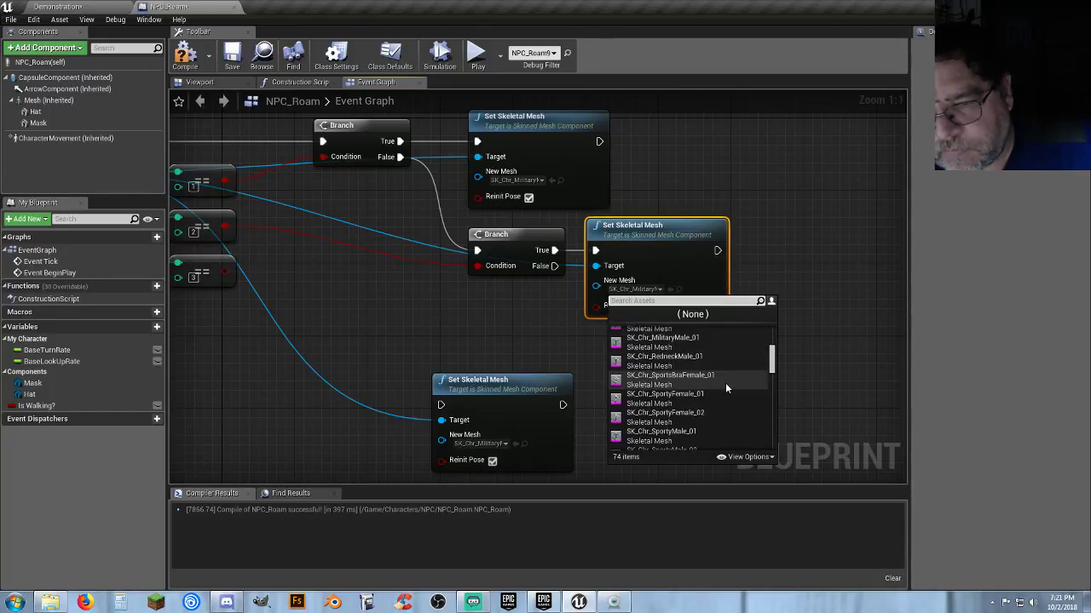
scroll(725, 388, "down", 3)
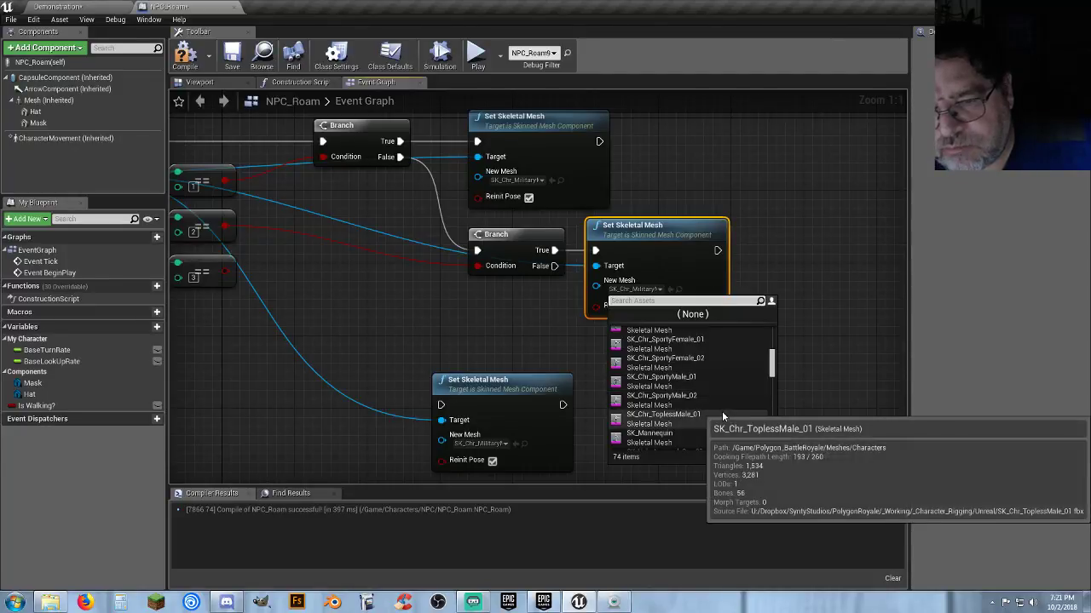
left_click(721, 413)
Step: Add a third Branch below the second Set Skeletal Mesh, with the comparison with 3 as its condition and the second Branch's False output as its execution input
left_click_drag(509, 387, 663, 350)
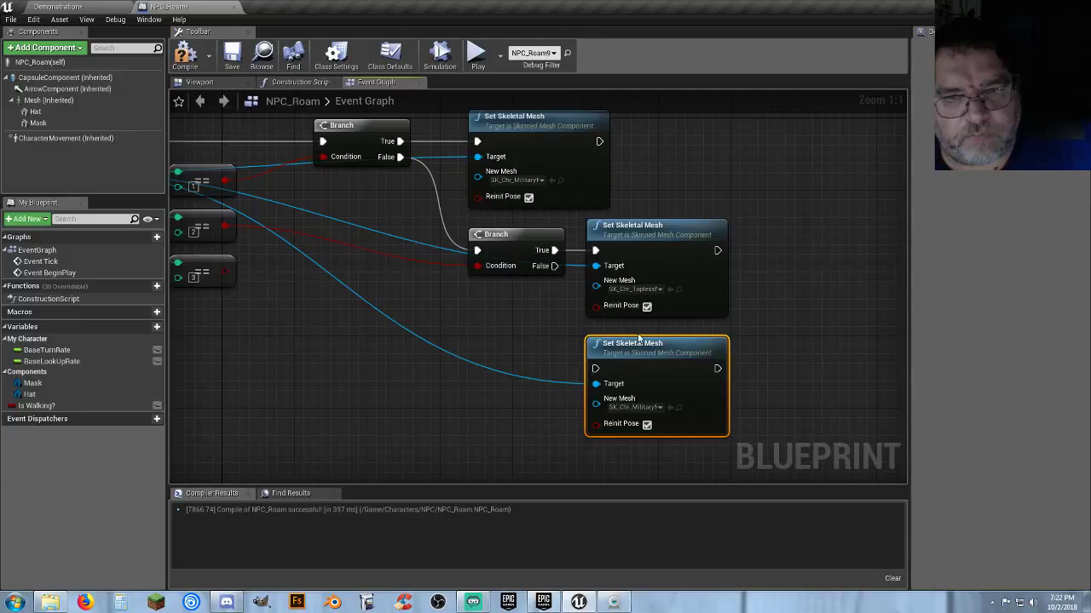
left_click_drag(638, 338, 829, 347)
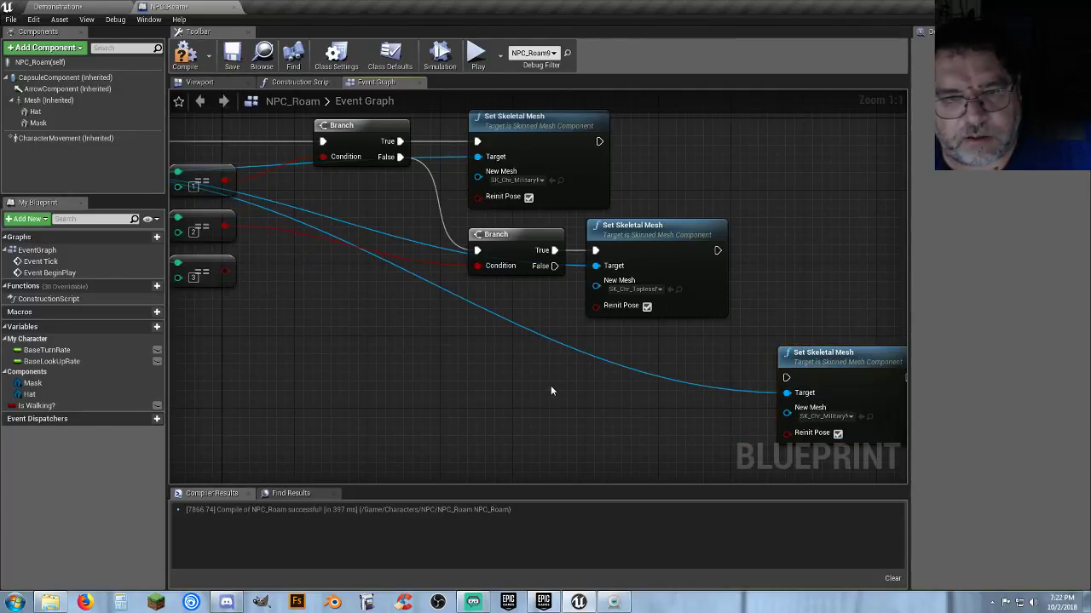
left_click(470, 366)
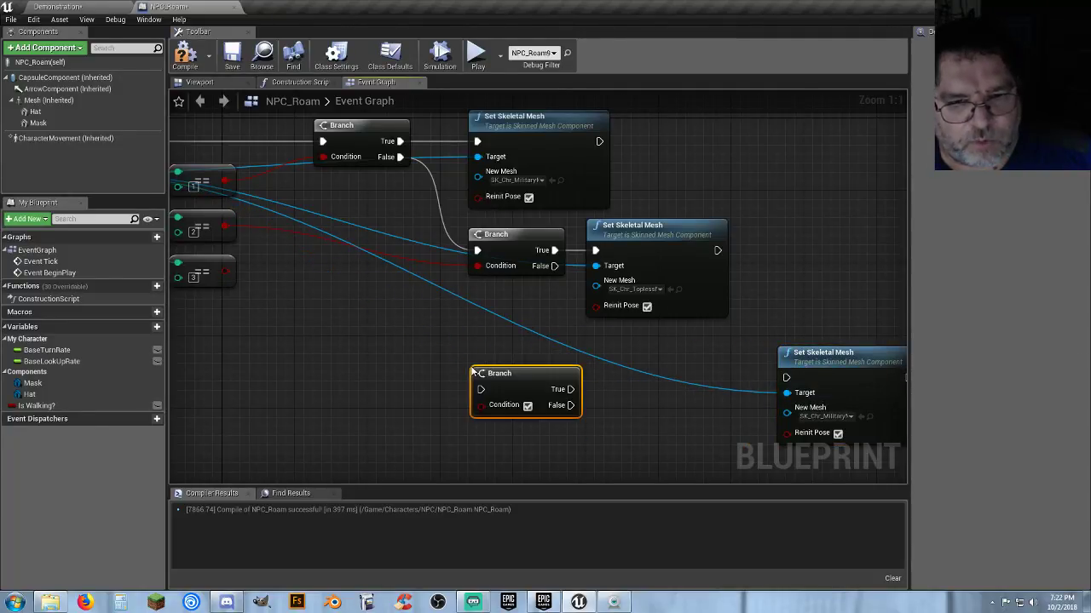
left_click_drag(224, 272, 298, 305)
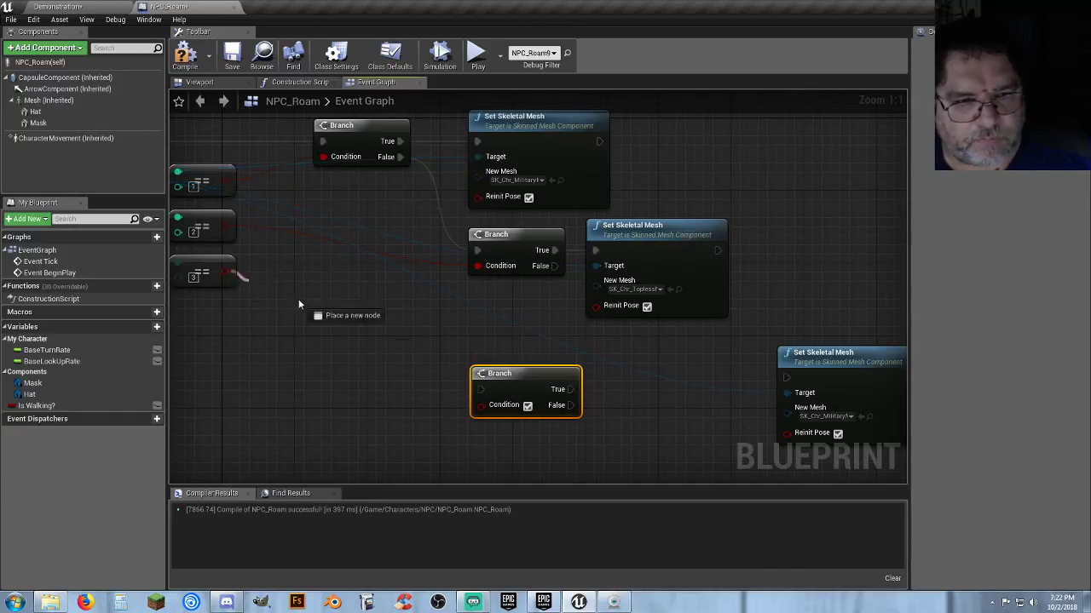
left_click_drag(482, 413, 554, 266)
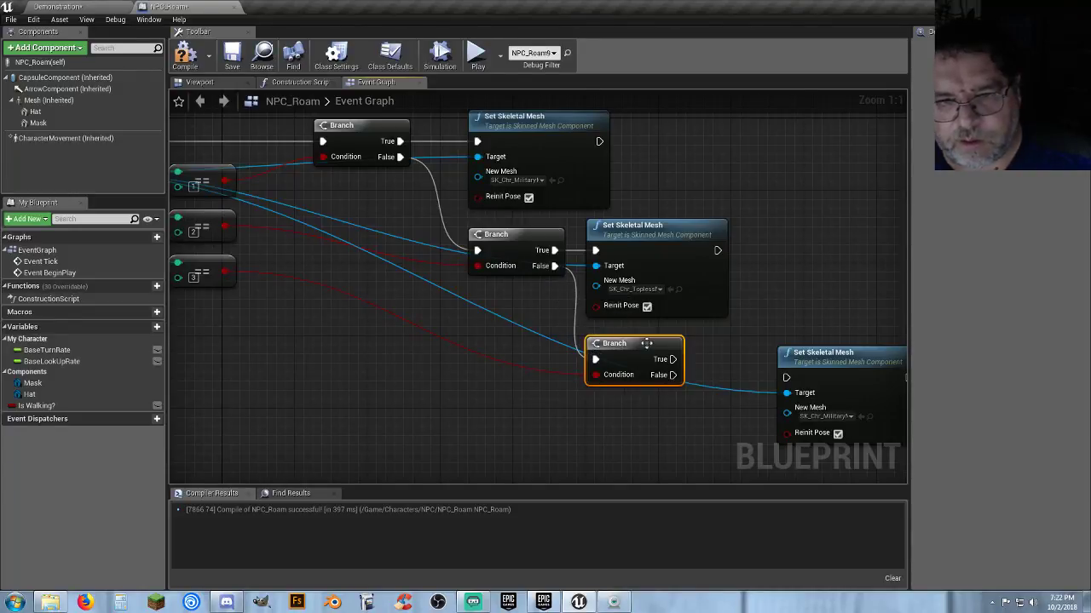
Step: Connect the third Branch's True output to the last Set Skeletal Mesh node, align it and set its New Mesh to SK_Chr_GhillieSuit_01
left_click_drag(673, 359, 753, 368)
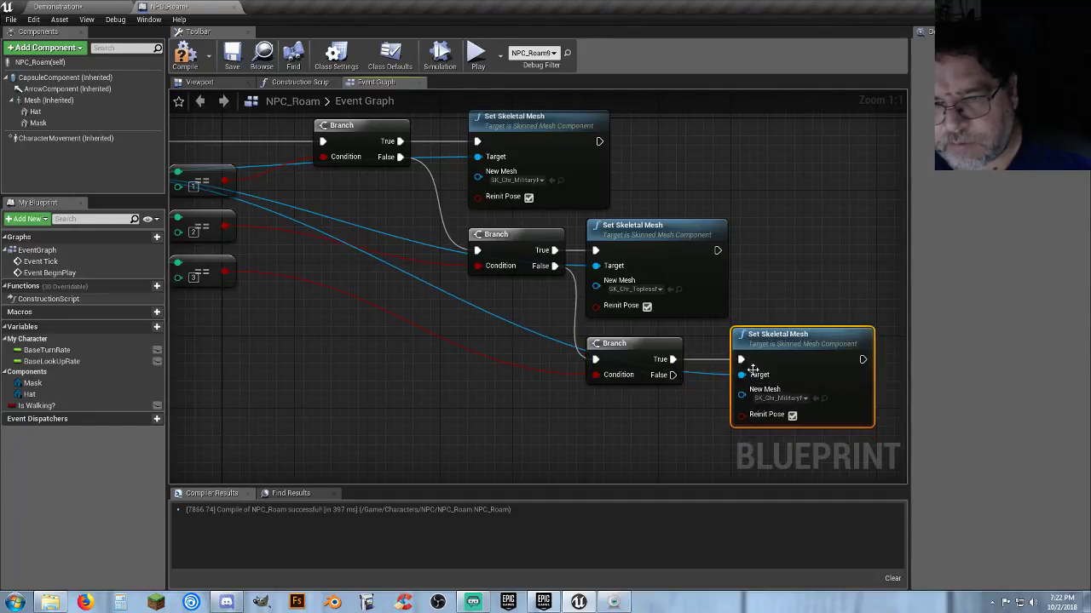
left_click(780, 398)
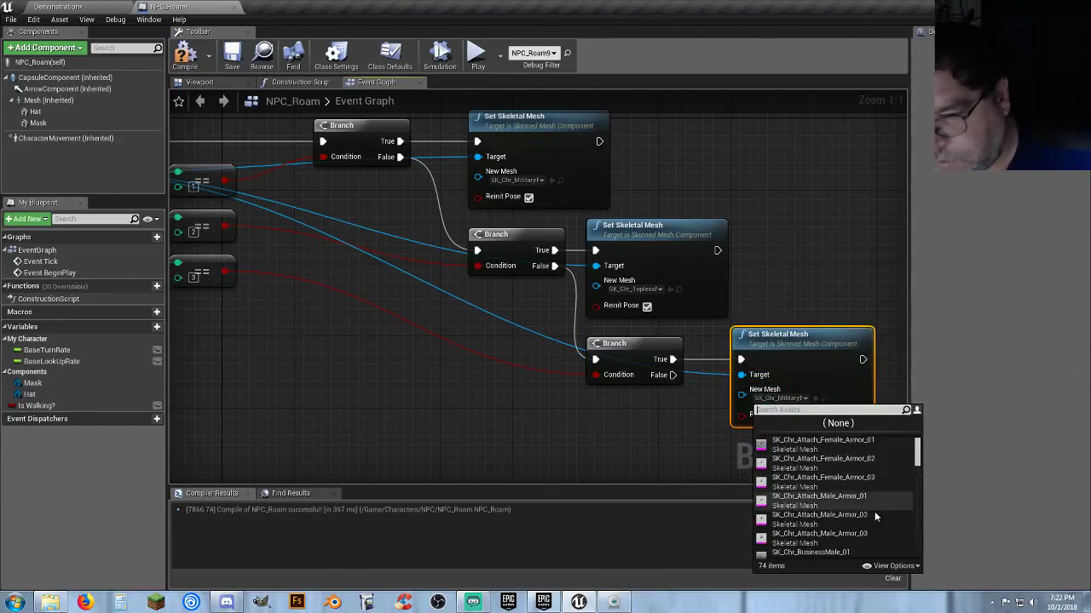
scroll(874, 512, "down", 5)
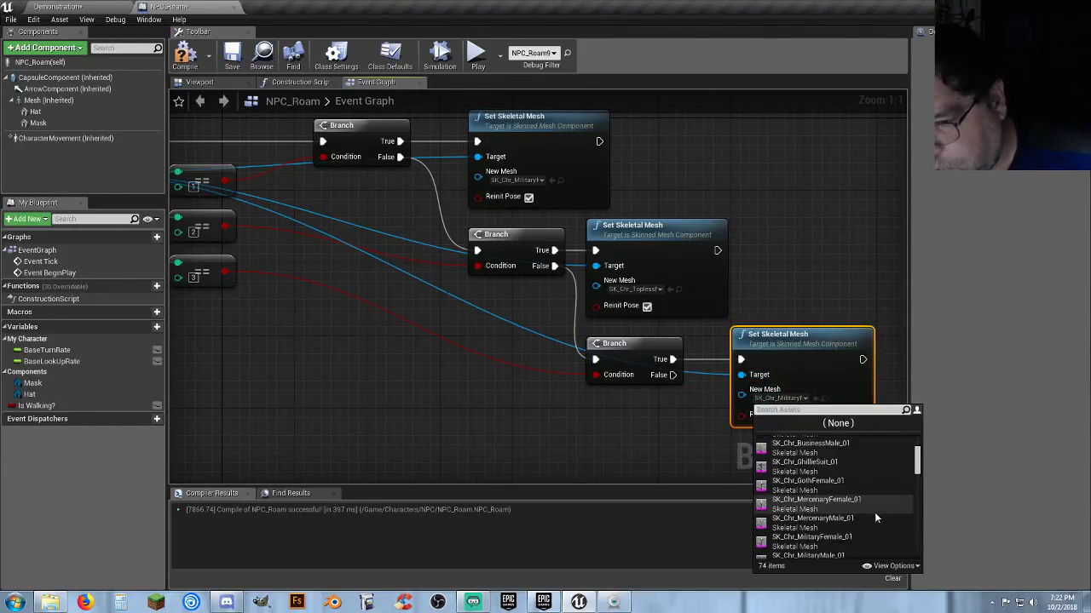
left_click(827, 471)
left_click(639, 430)
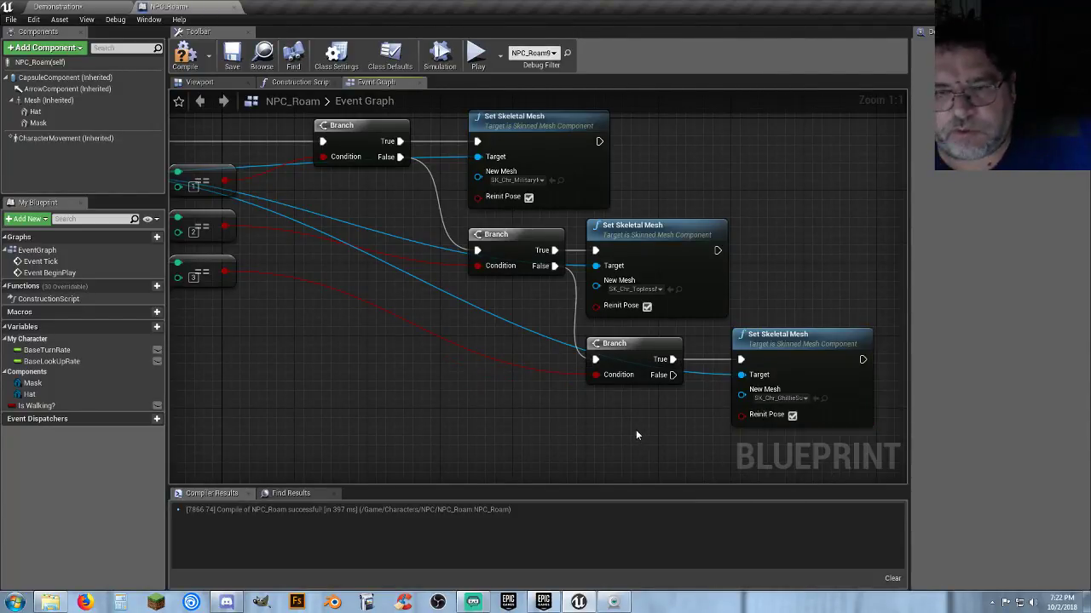
right_click_drag(635, 430, 265, 364)
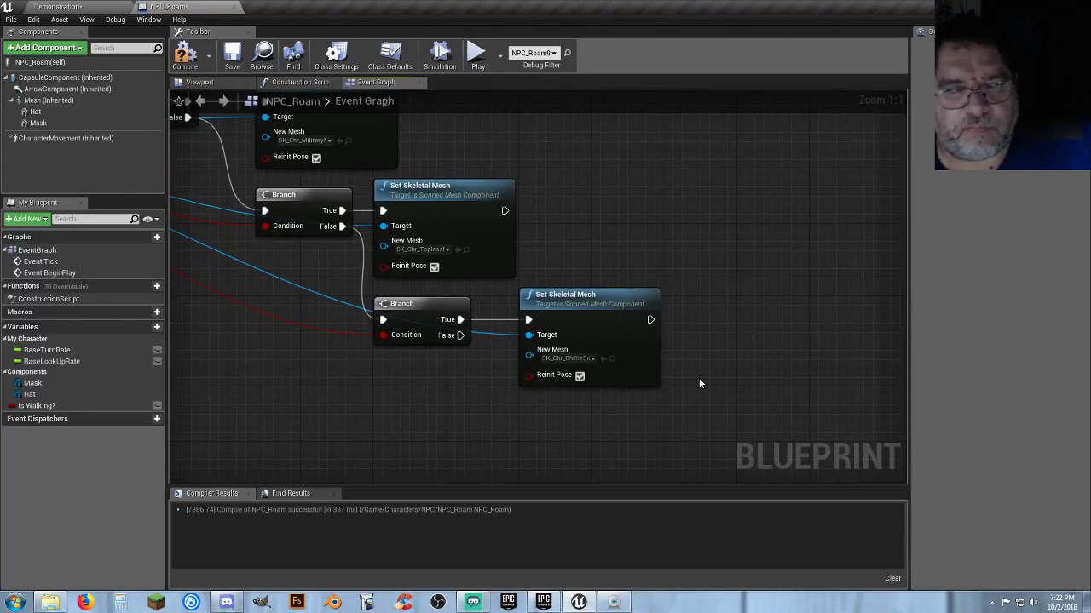
right_click_drag(368, 355, 498, 439)
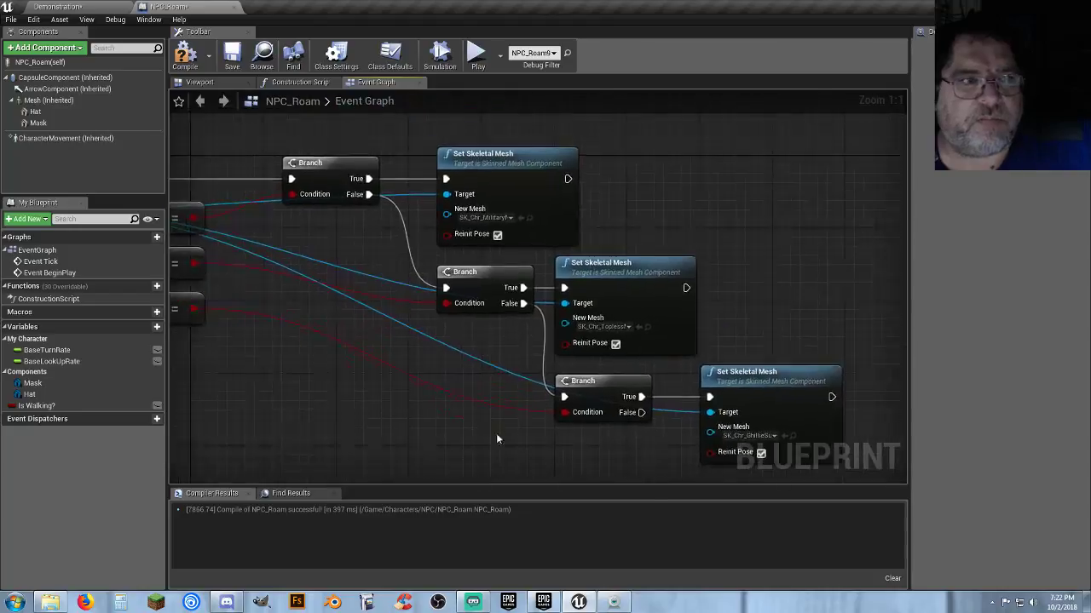
Step: Turn off Visible in the Hat component's Rendering settings
left_click(199, 82)
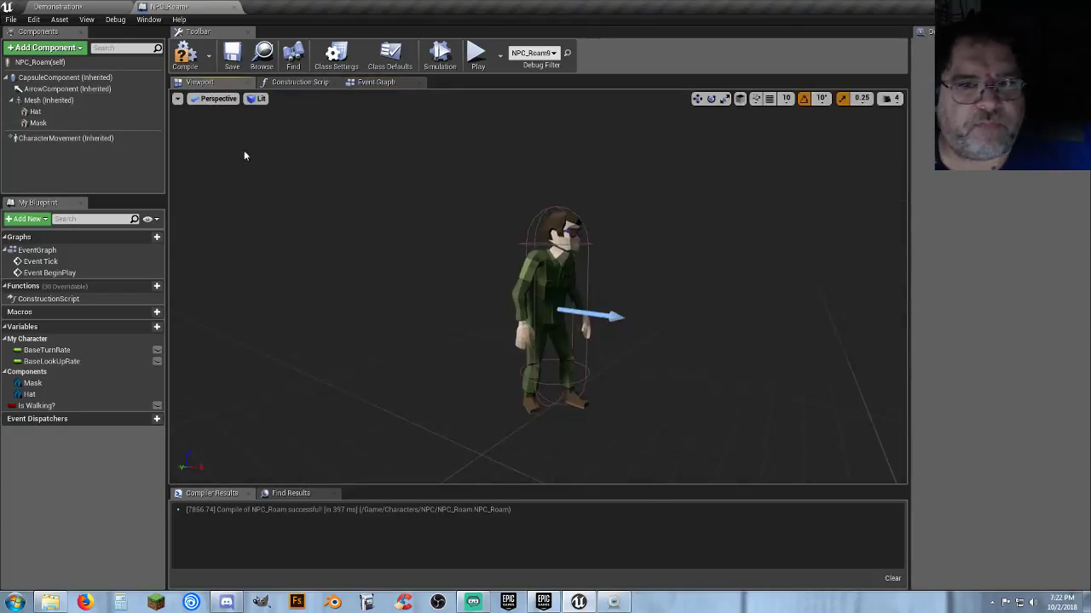
left_click(58, 119)
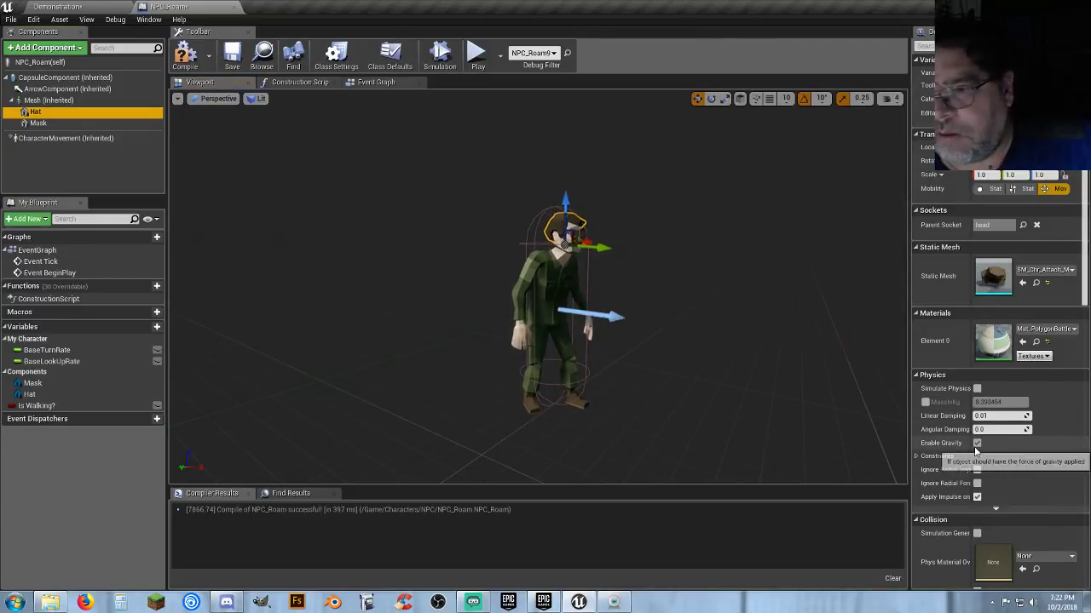
scroll(976, 455, "down", 3)
scroll(976, 447, "down", 3)
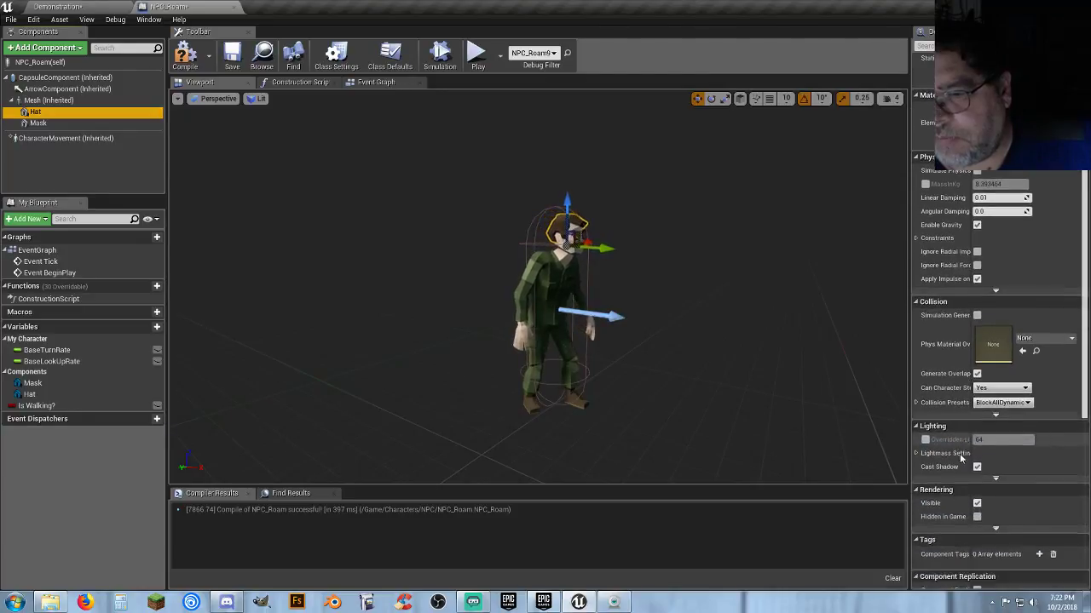
left_click(977, 486)
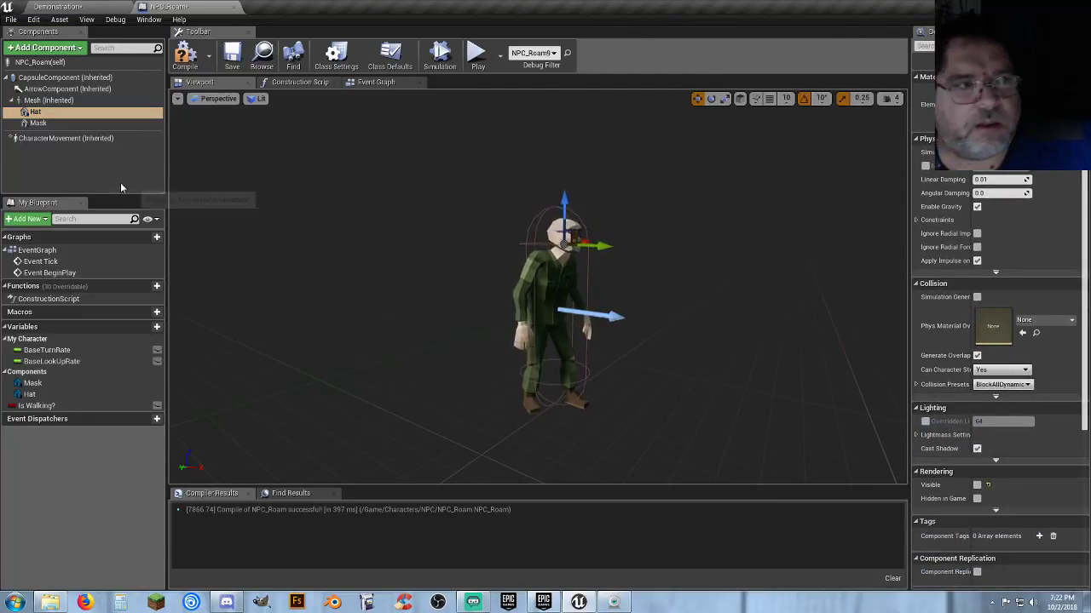
Step: Delete the Mask component, and compile and save the NPC_Roam blueprint
left_click(43, 123)
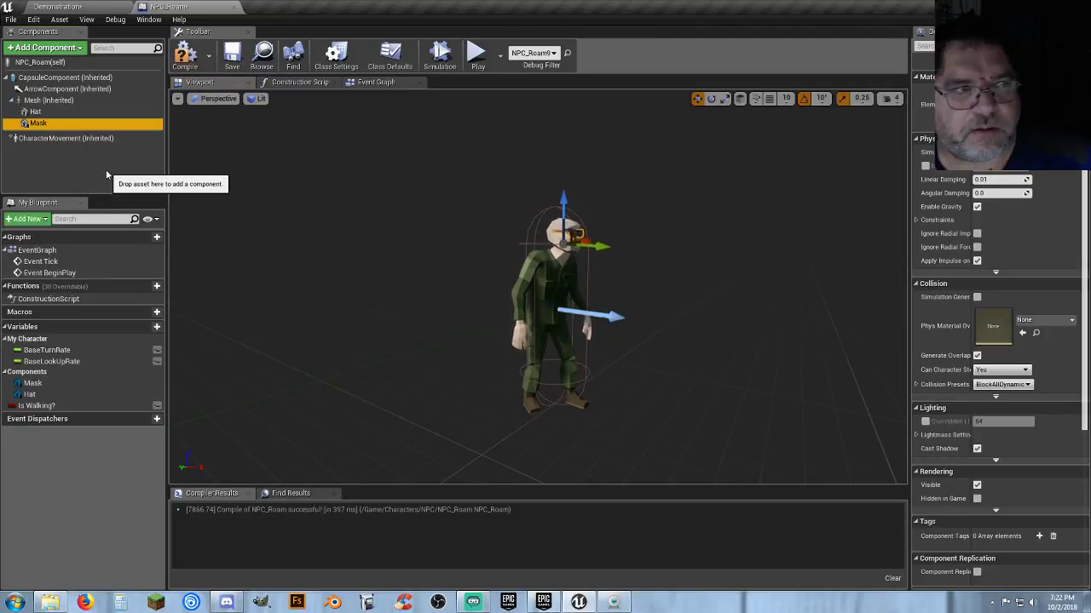
key("Delete")
left_click(35, 111)
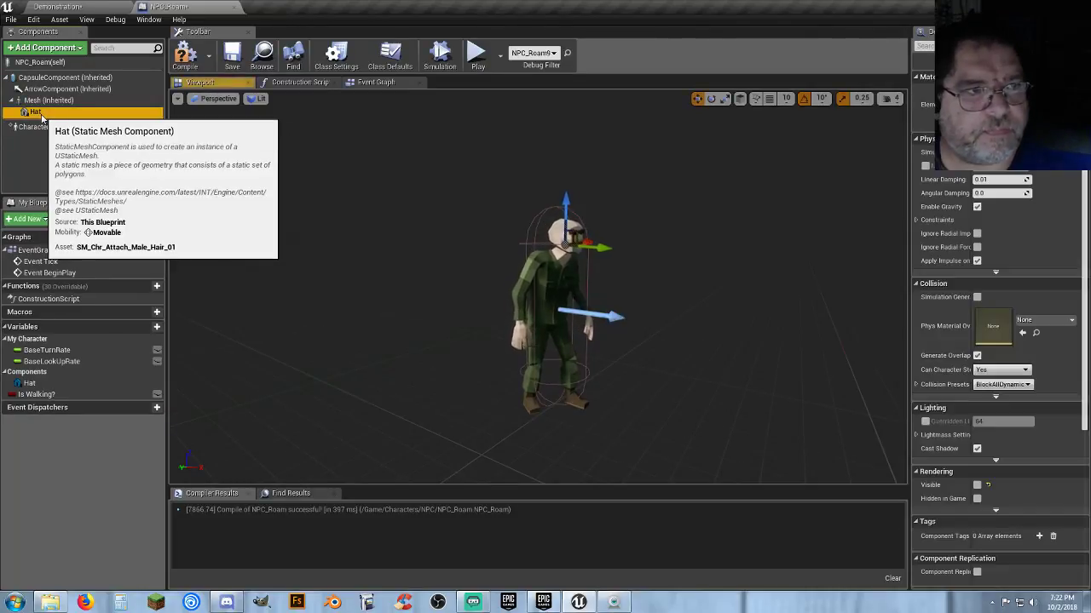
left_click(186, 54)
left_click(230, 57)
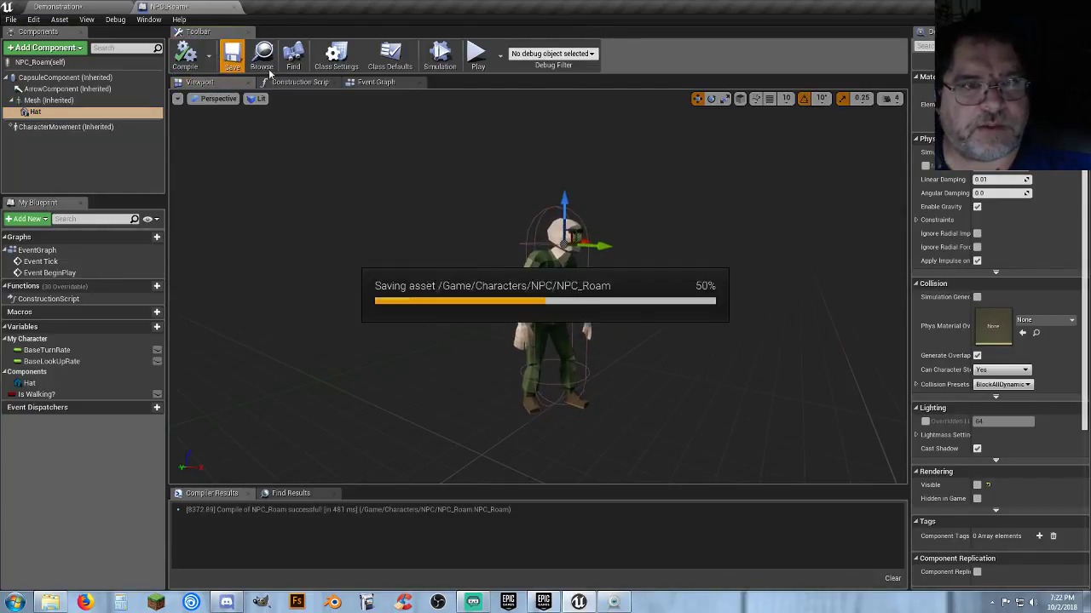
Step: Add a Set Visibility node targeting a Hat reference in the Event Graph and run it after the first Set Skeletal Mesh
left_click(373, 83)
right_click_drag(644, 226, 553, 232)
left_click(35, 112)
left_click_drag(36, 114, 518, 239)
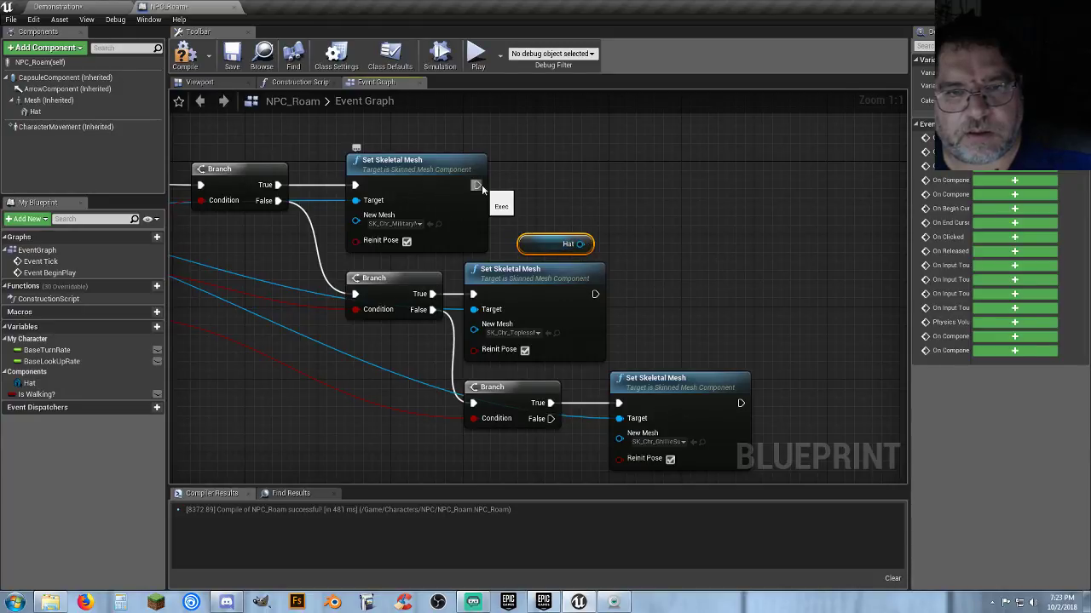
left_click_drag(584, 244, 637, 203)
type("setvis")
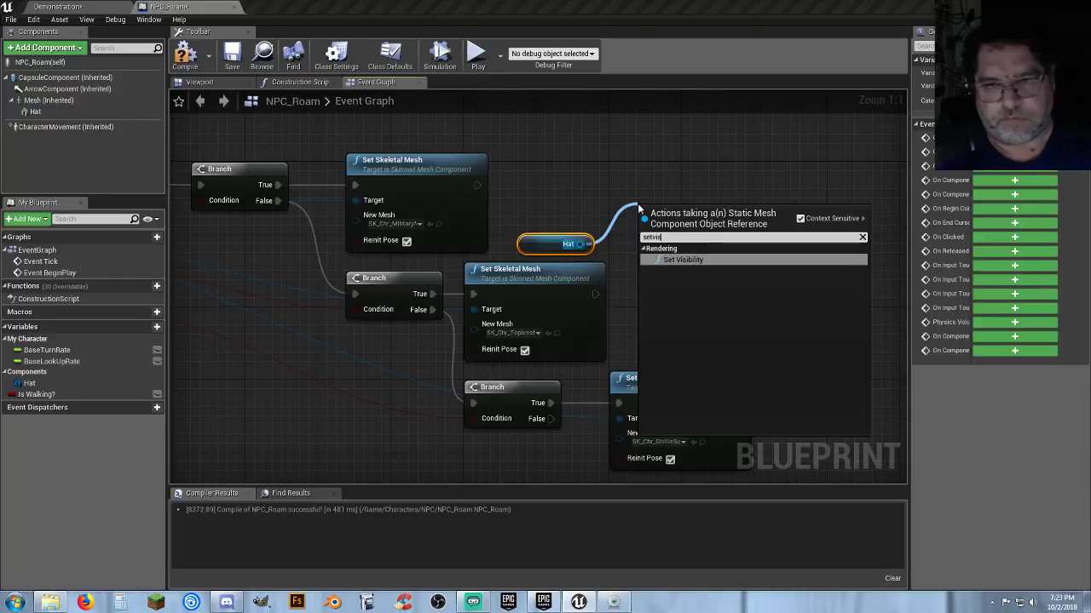
left_click(694, 257)
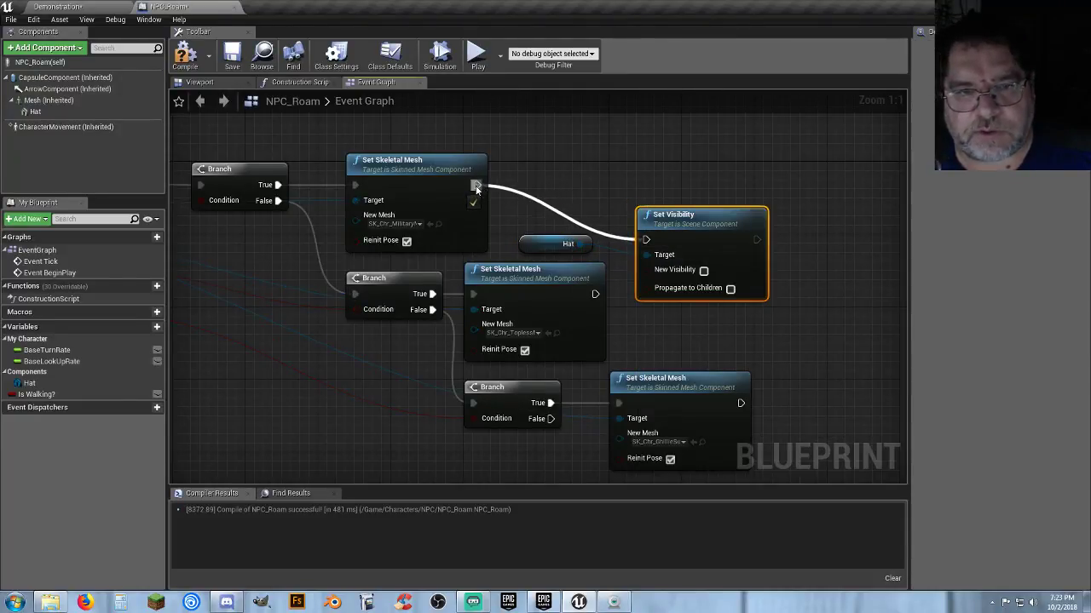
left_click_drag(476, 189, 476, 187)
left_click_drag(649, 220, 641, 167)
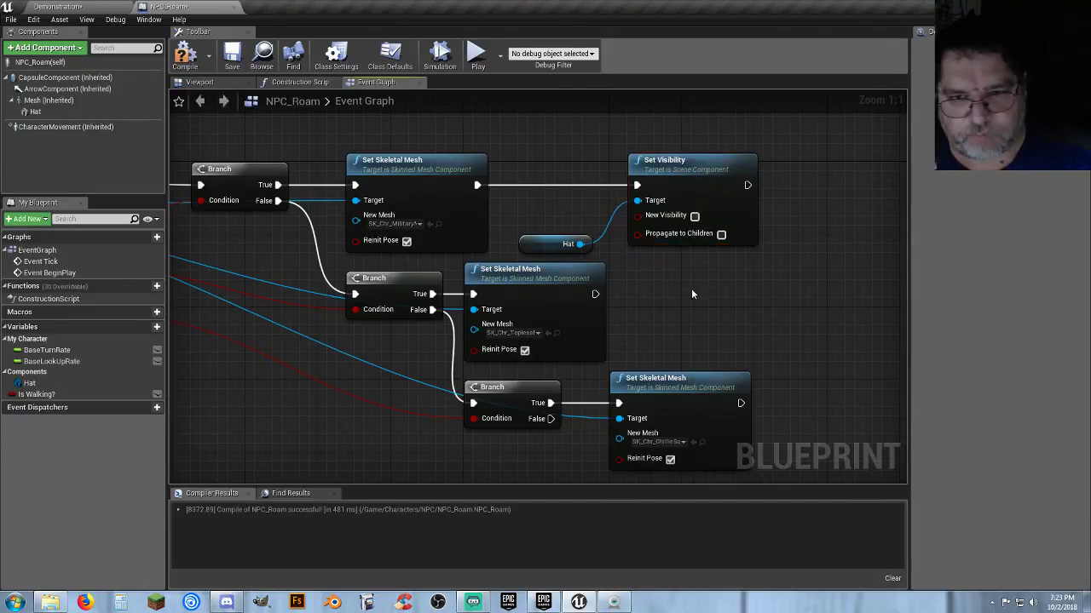
Step: Paste a second Set Visibility node, run it after the second Set Skeletal Mesh and connect the Hat reference to its Target
key("ctrl+v")
left_click_drag(579, 244, 594, 293)
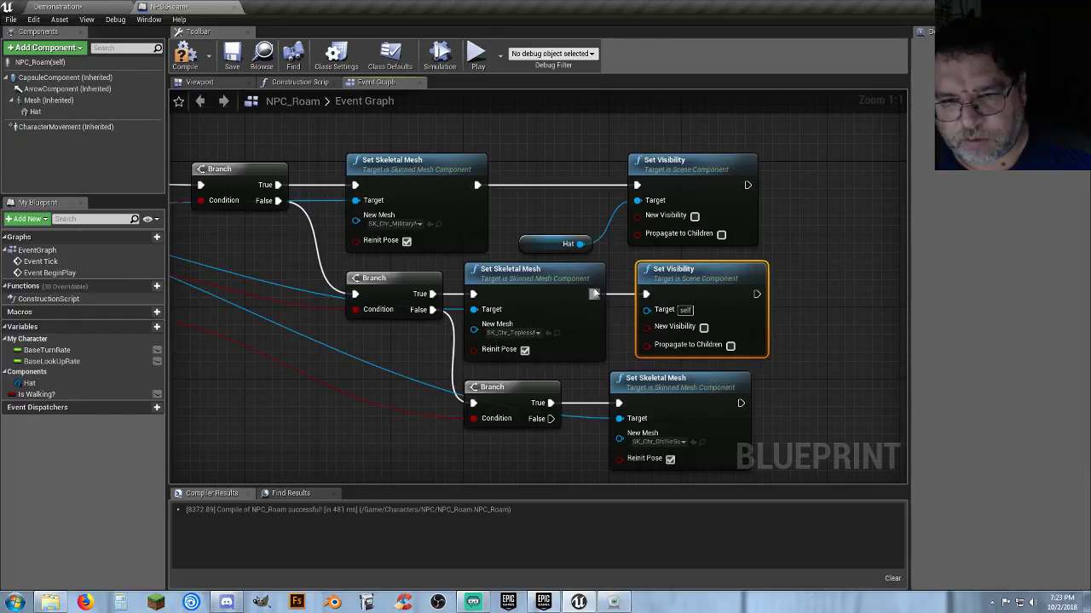
left_click_drag(581, 245, 647, 311)
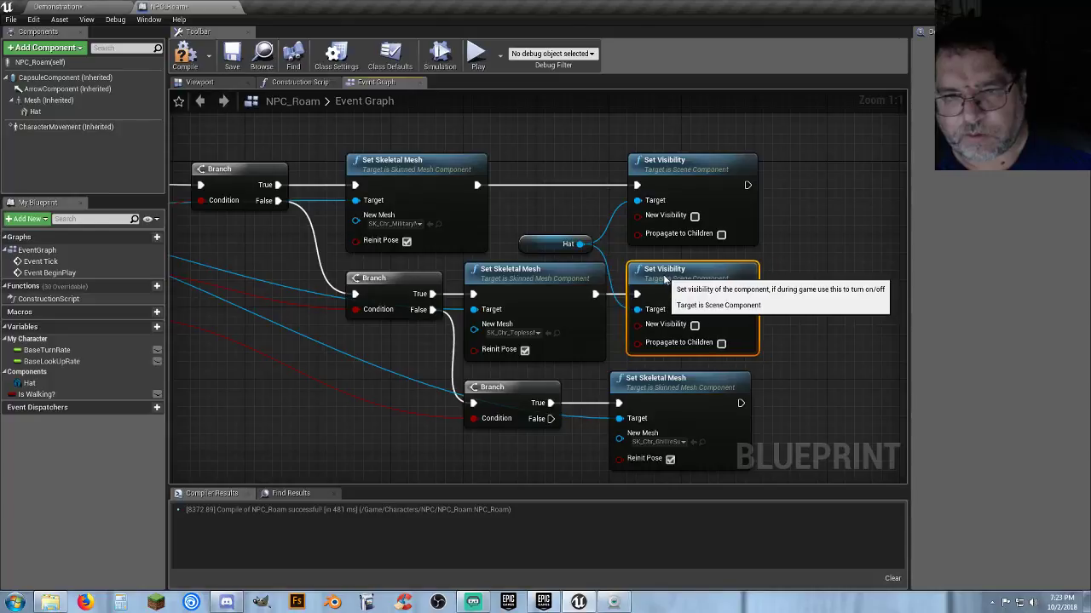
Step: Reposition the two Set Visibility nodes beside their Set Skeletal Mesh nodes and enable New Visibility on both
right_click_drag(796, 316, 717, 249)
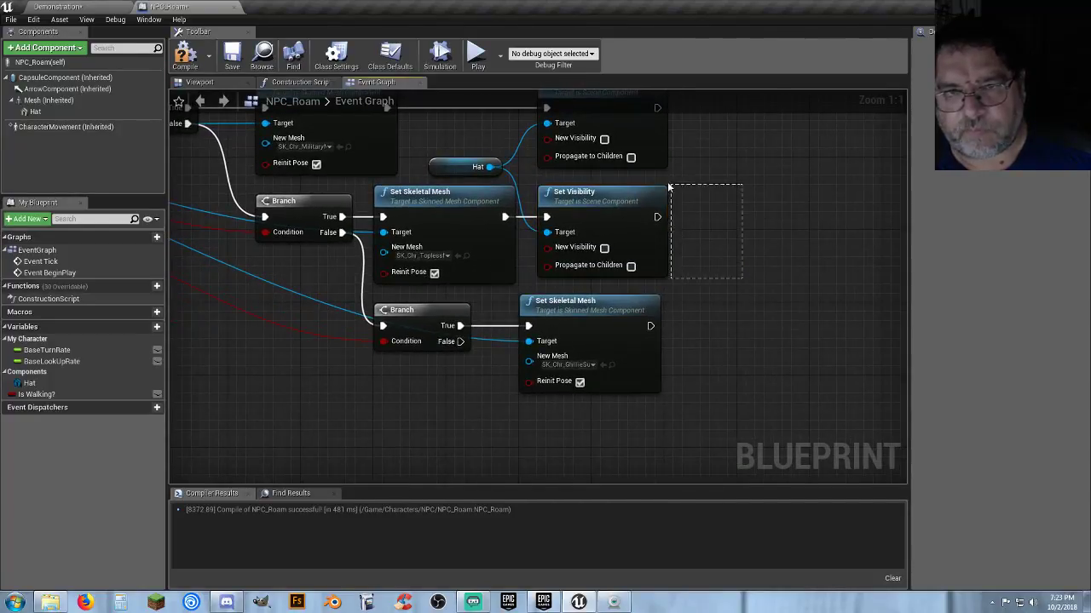
left_click_drag(669, 186, 663, 149)
right_click_drag(726, 177, 706, 240)
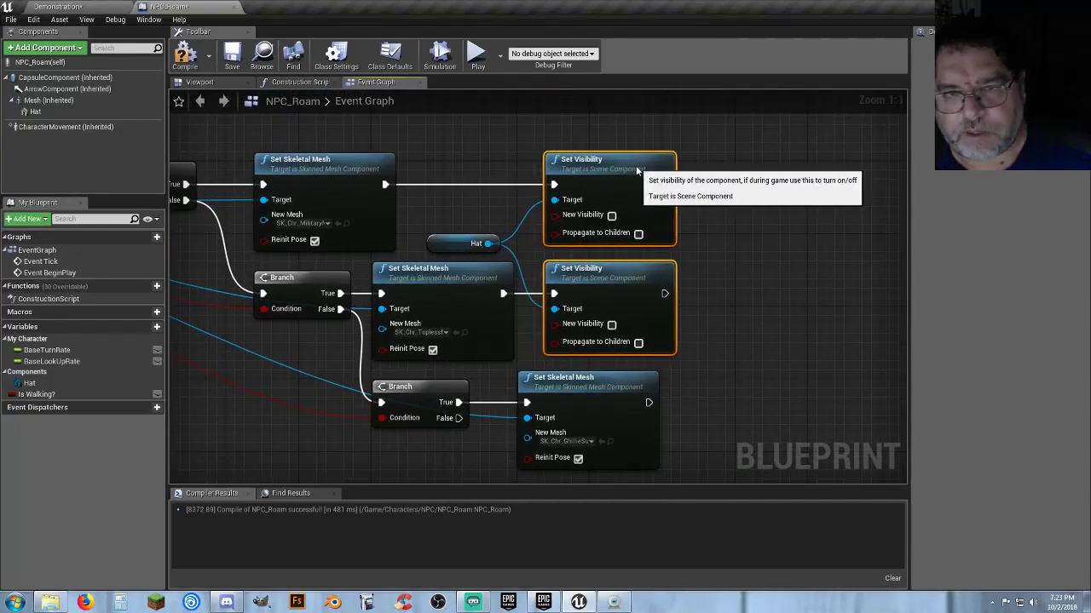
left_click_drag(637, 170, 627, 171)
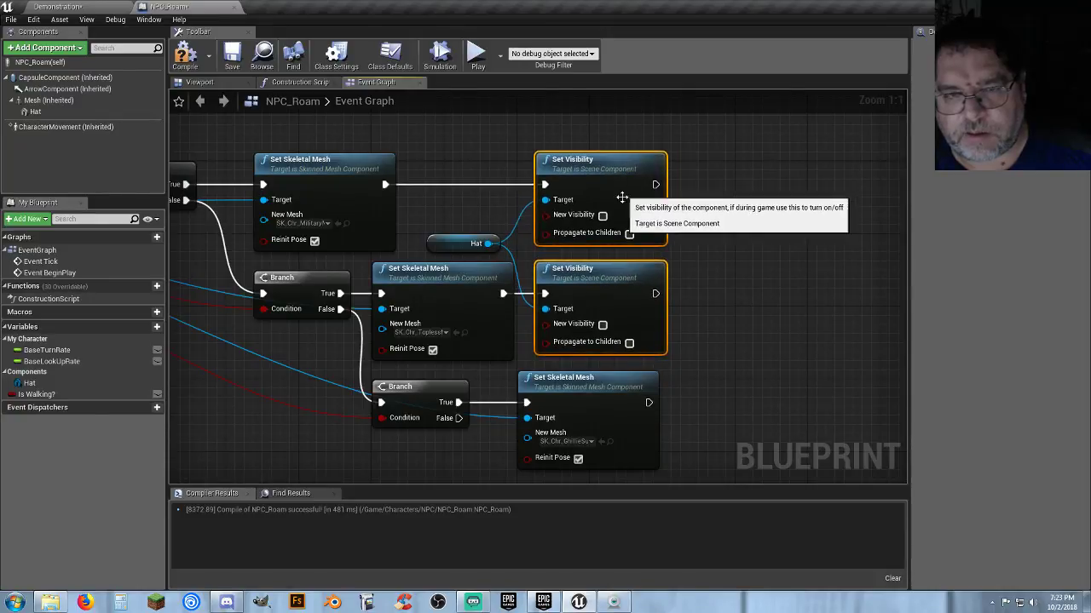
left_click(620, 272)
left_click_drag(620, 273, 678, 272)
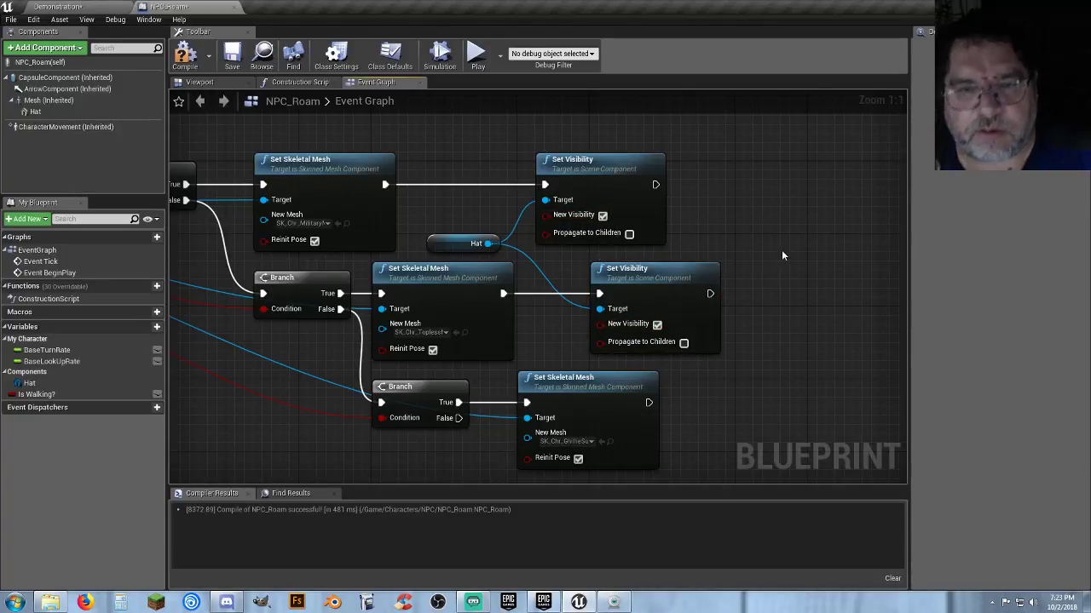
Step: Compile and save NPC_Roam, and play the Demonstration level to test the random NPC meshes
left_click(201, 84)
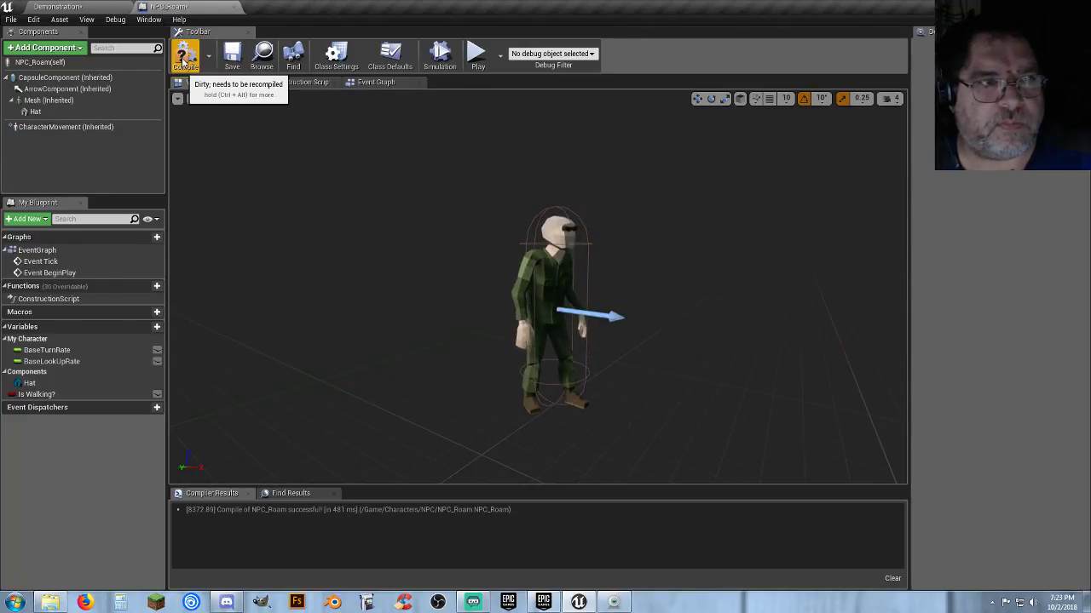
left_click(233, 57)
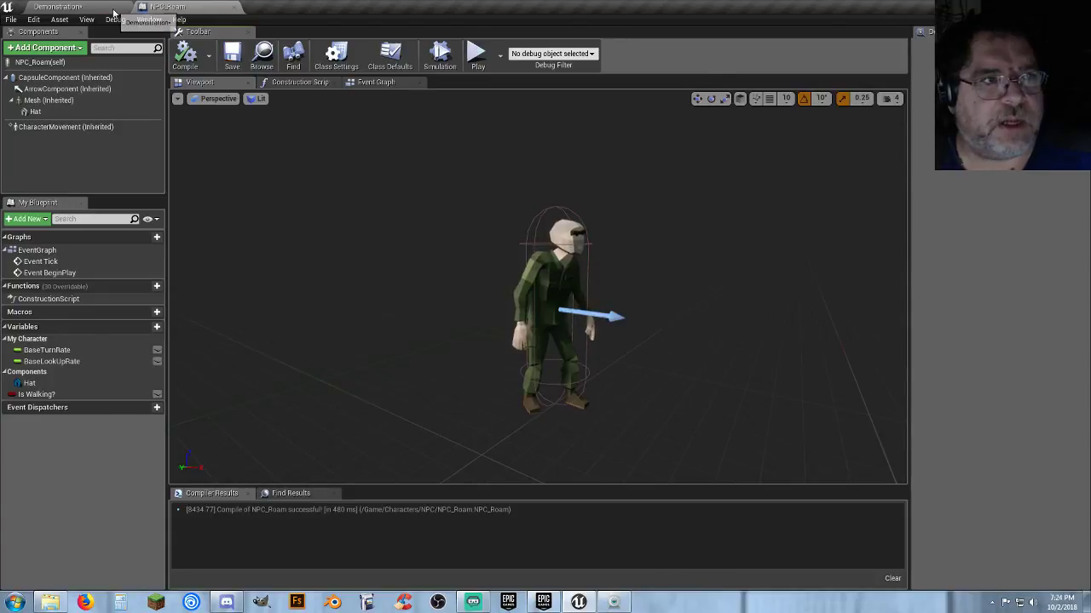
left_click(69, 6)
left_click(548, 43)
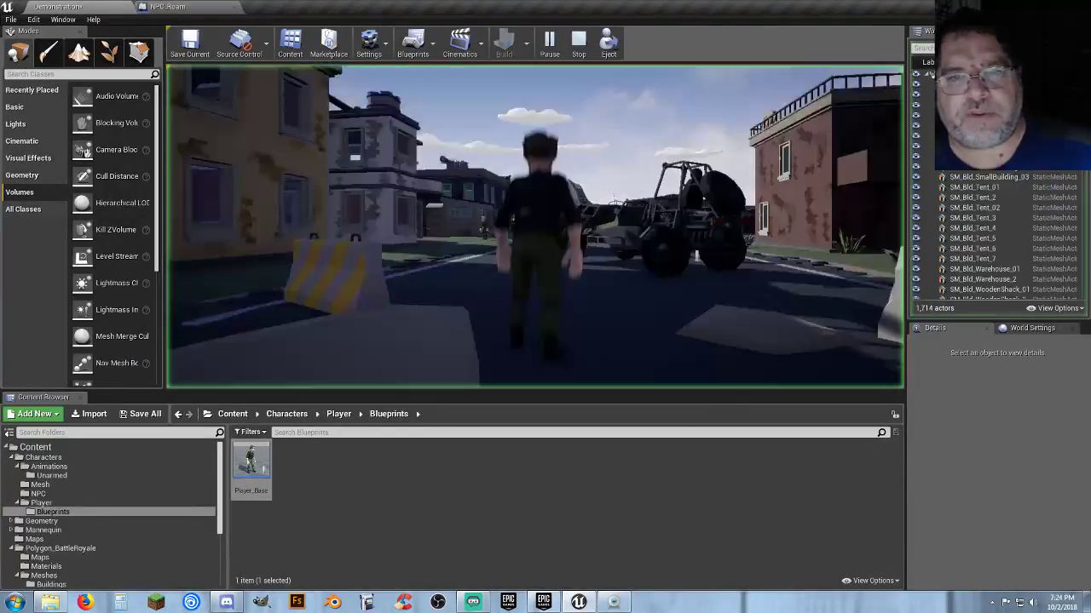
Step: Run the player through the town to the shoreline and into the water to check the roaming NPC there, and end the play session
key("w")
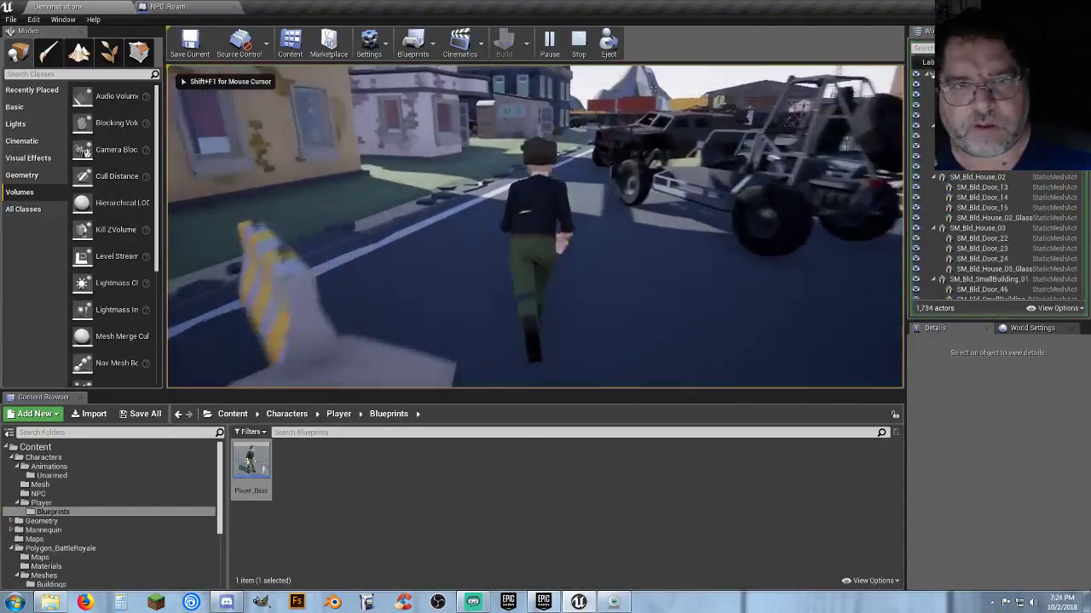
key("w")
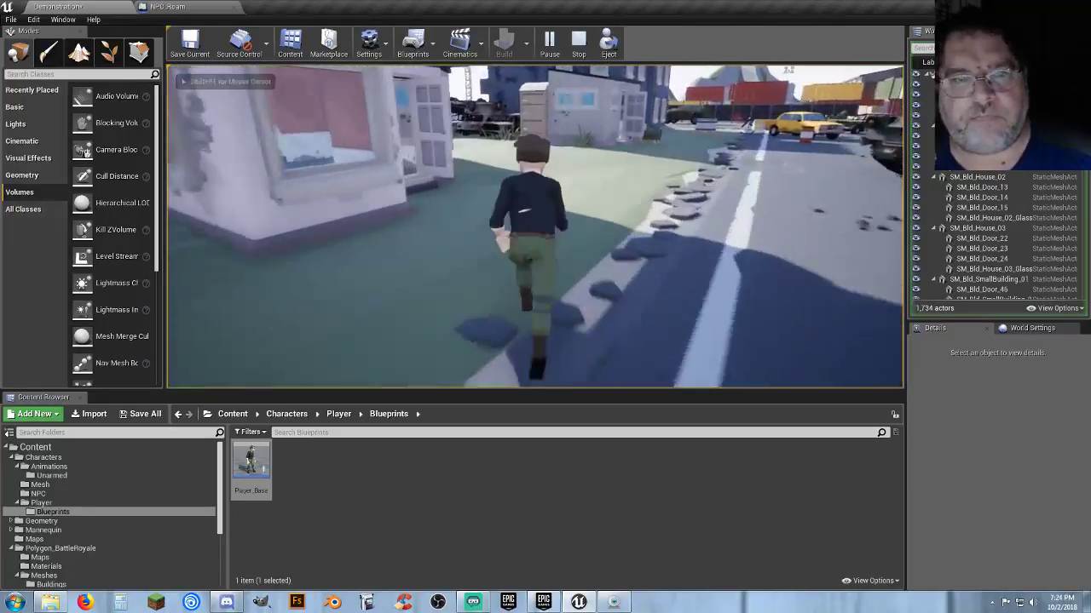
key("w")
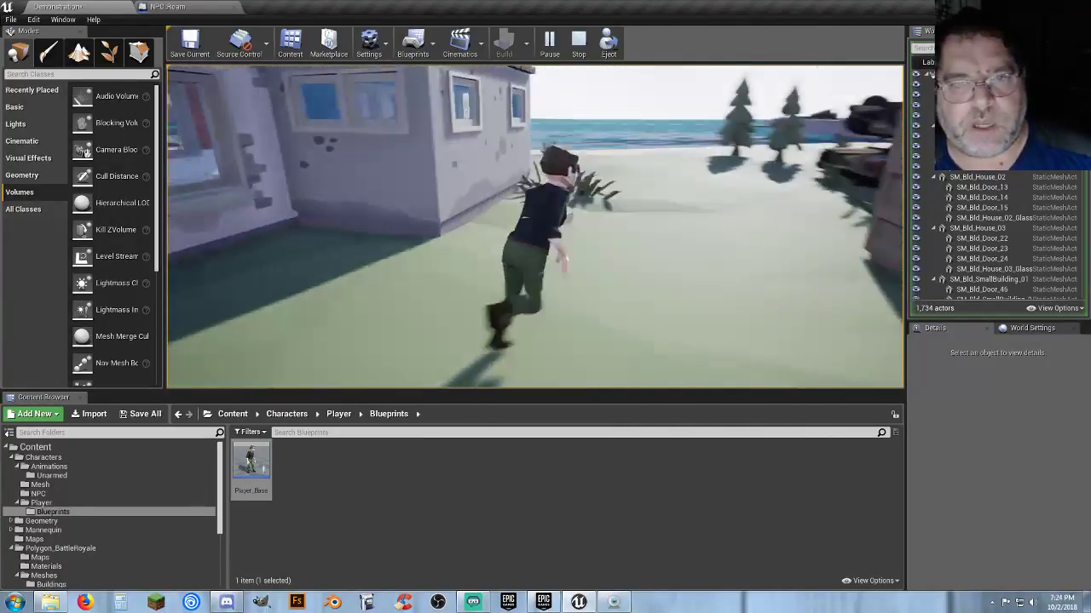
key("w")
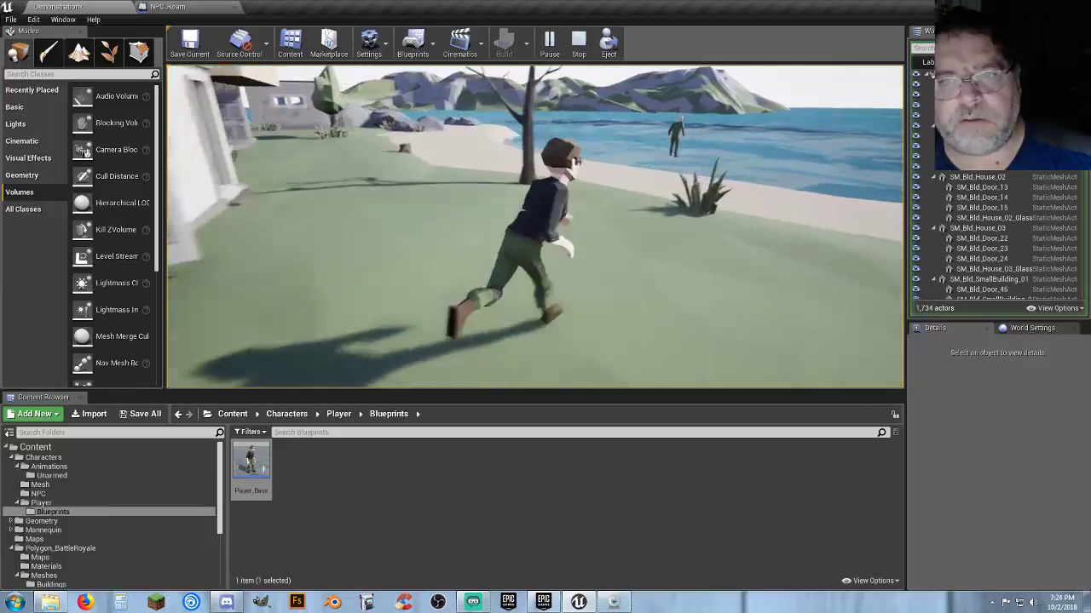
key("w")
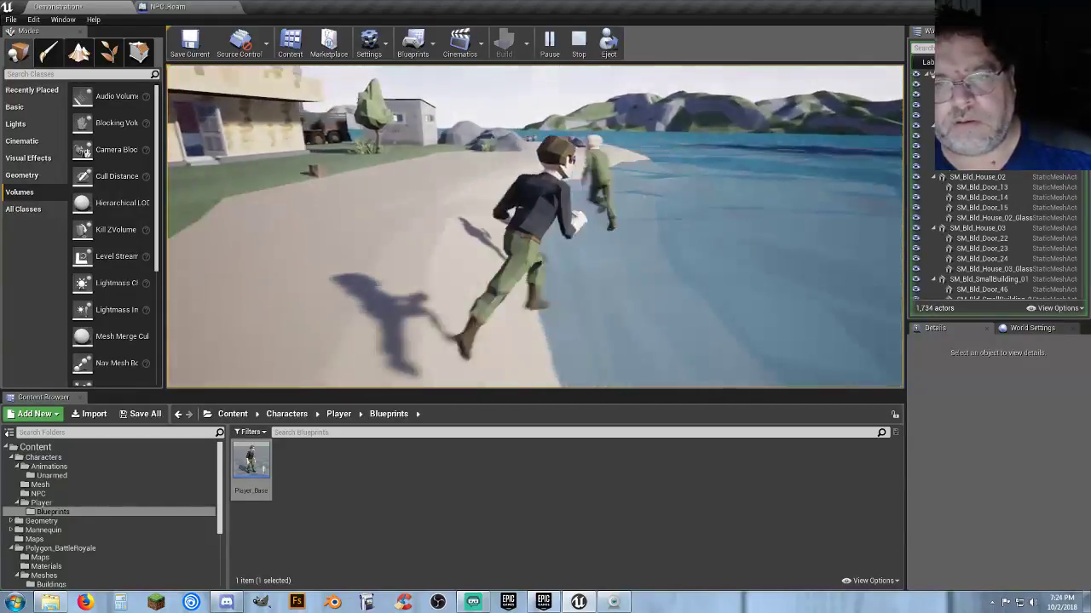
key("w")
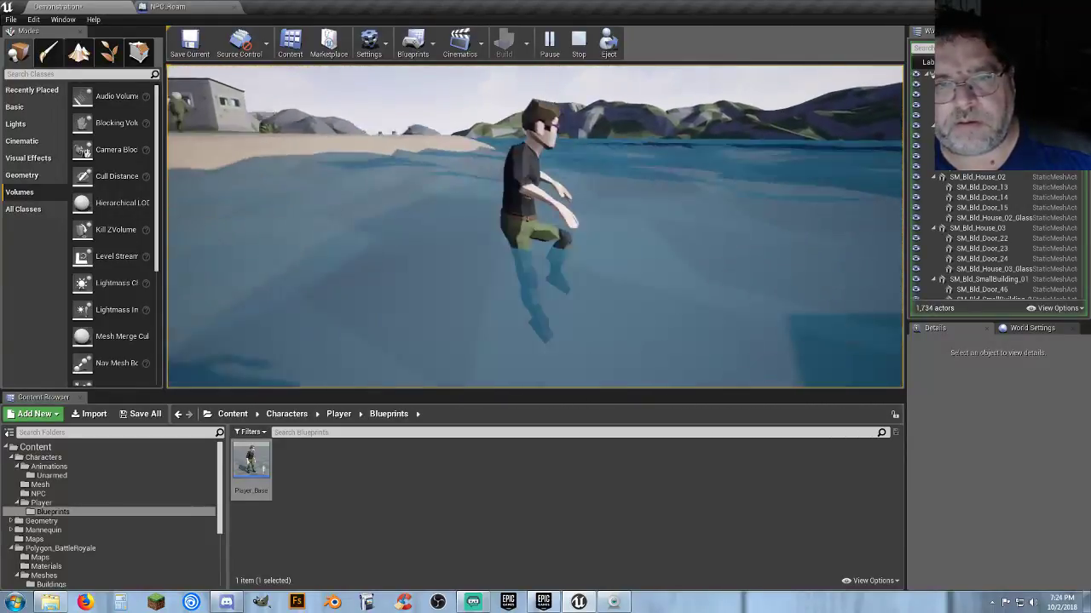
key("space")
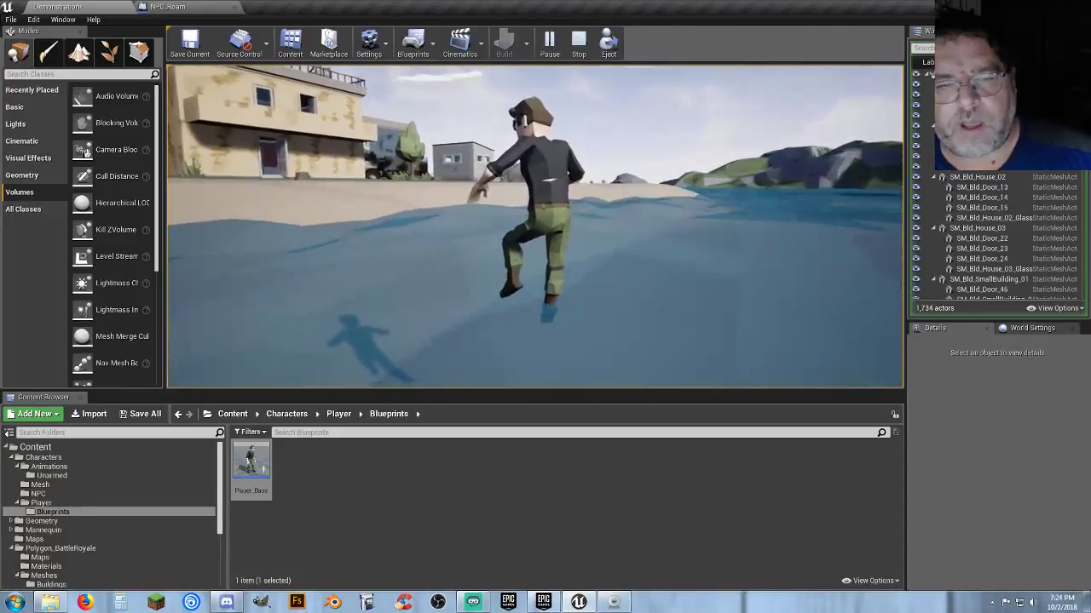
key("w")
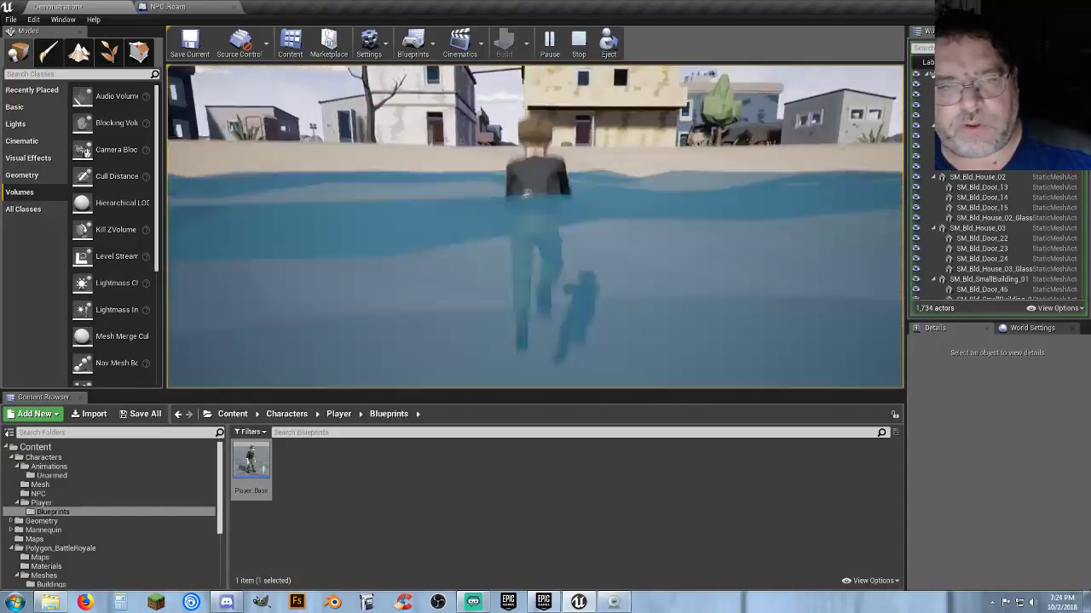
key("space")
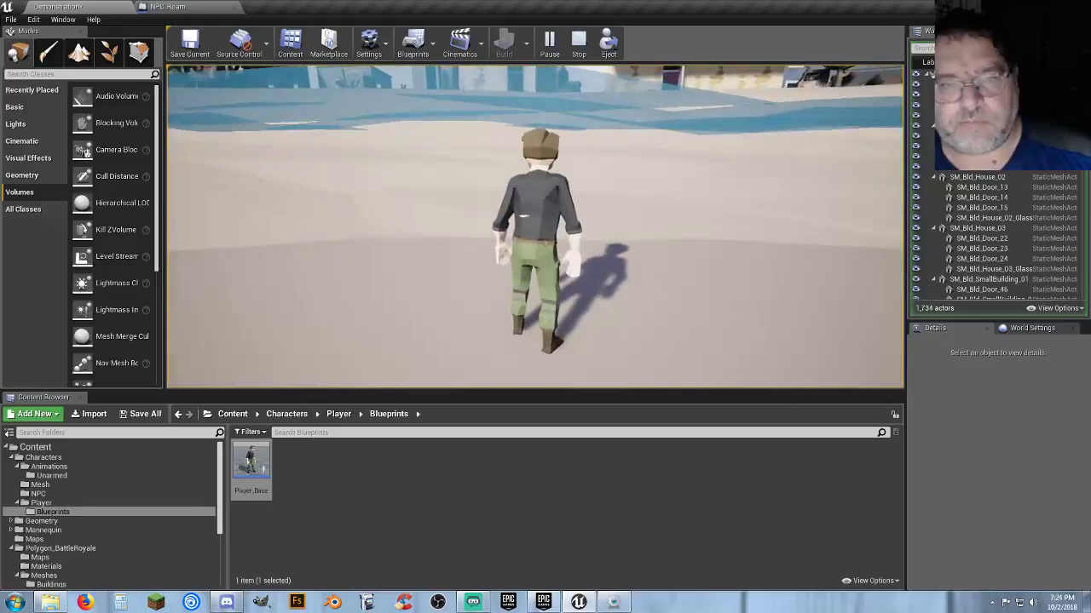
key("Escape")
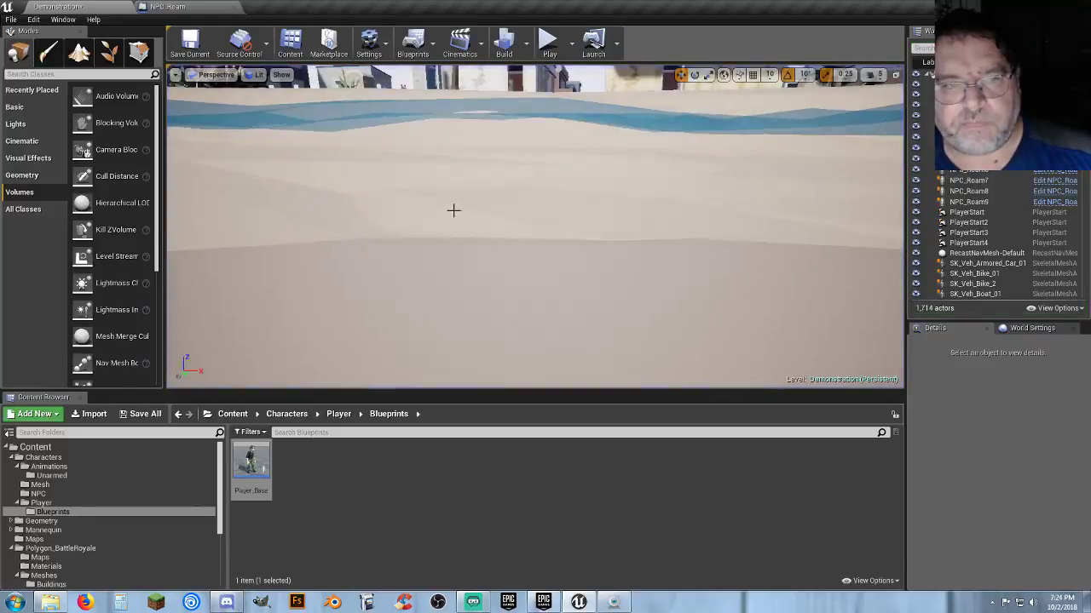
Step: Open the SM_Env_Beach_Staight_02 mesh used by the selected beach piece and display its simple collision
left_click(455, 211)
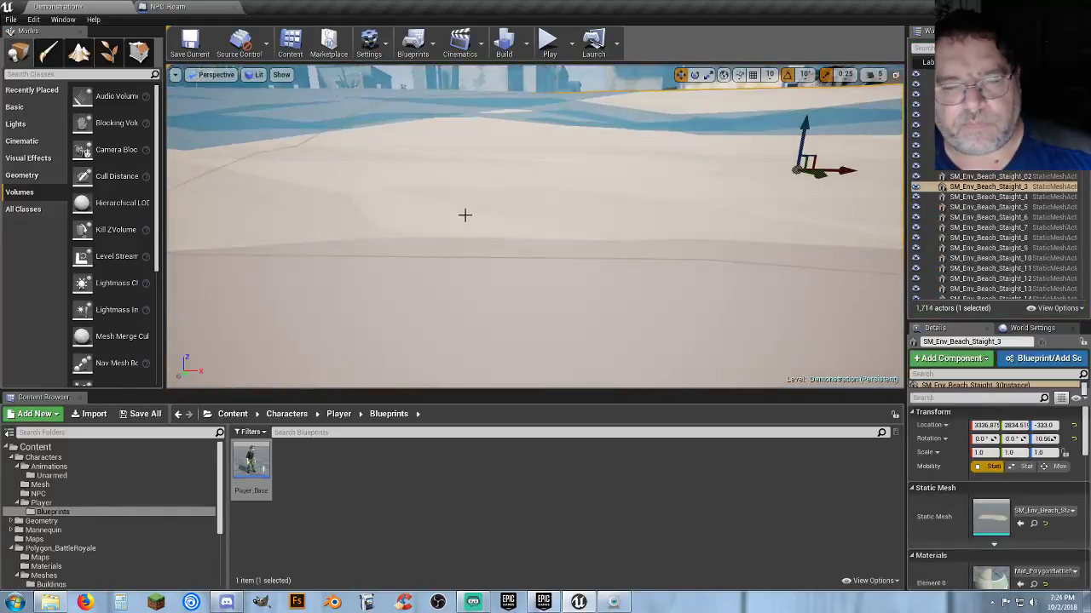
left_click(1034, 523)
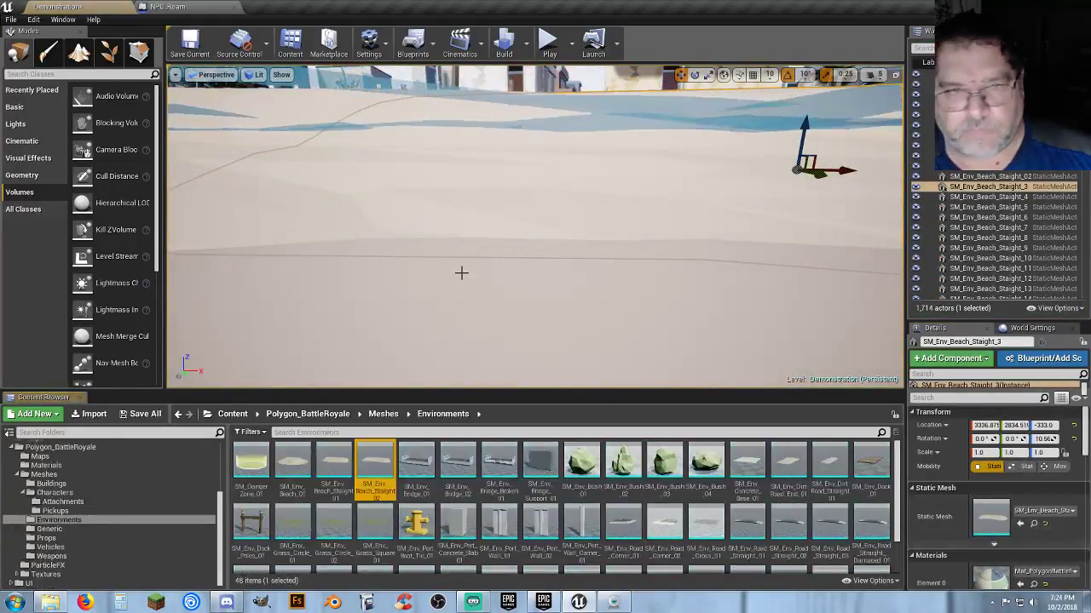
double_click(375, 452)
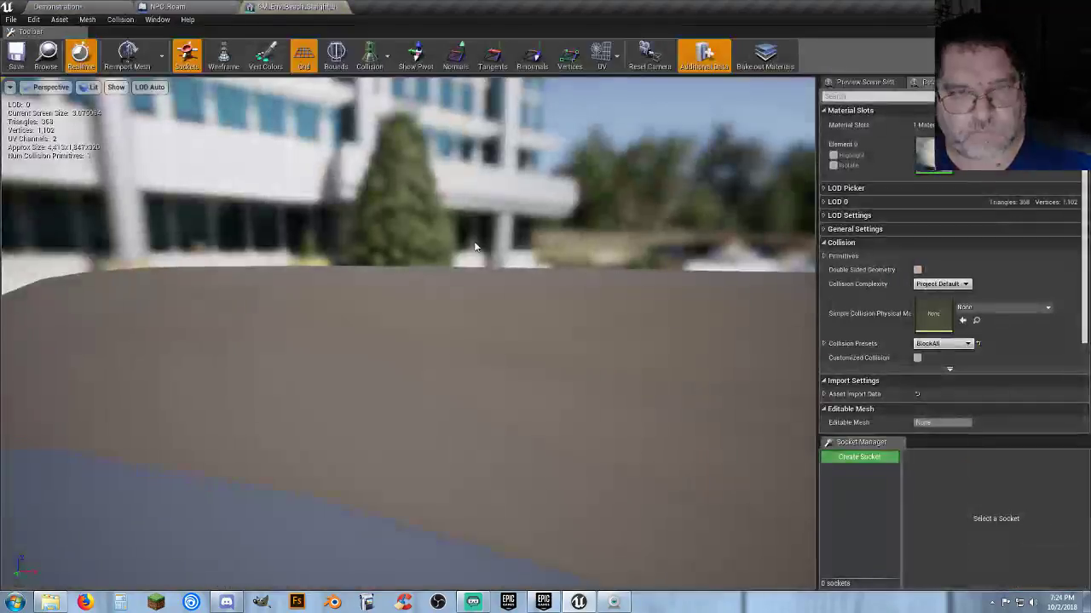
right_click_drag(475, 245, 449, 143)
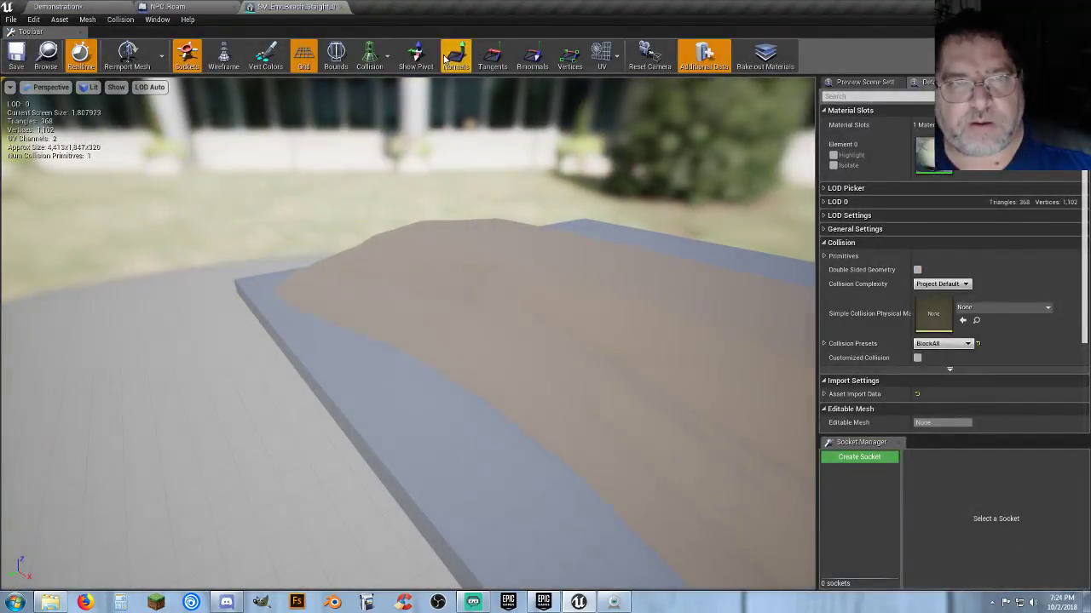
left_click(388, 89)
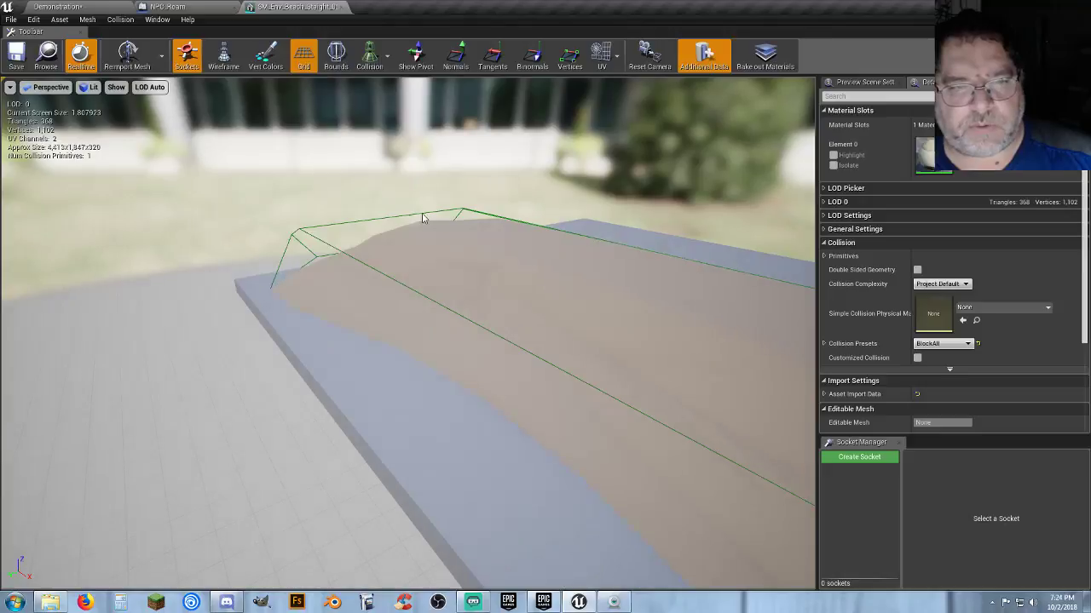
mouse_move(421, 218)
right_mouse_down()
mouse_move(426, 281)
mouse_move(430, 239)
mouse_move(460, 230)
mouse_move(433, 226)
right_mouse_up()
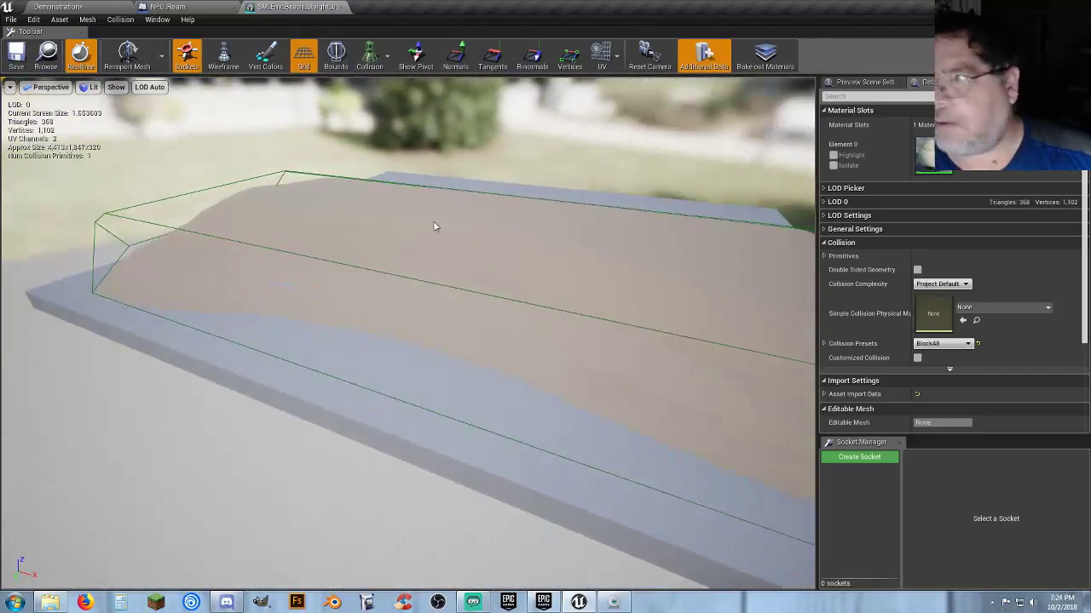
Step: Set the beach mesh's Collision Complexity to Use Complex Collision As Simple and close the NPC_Roam and mesh editors
left_click(942, 284)
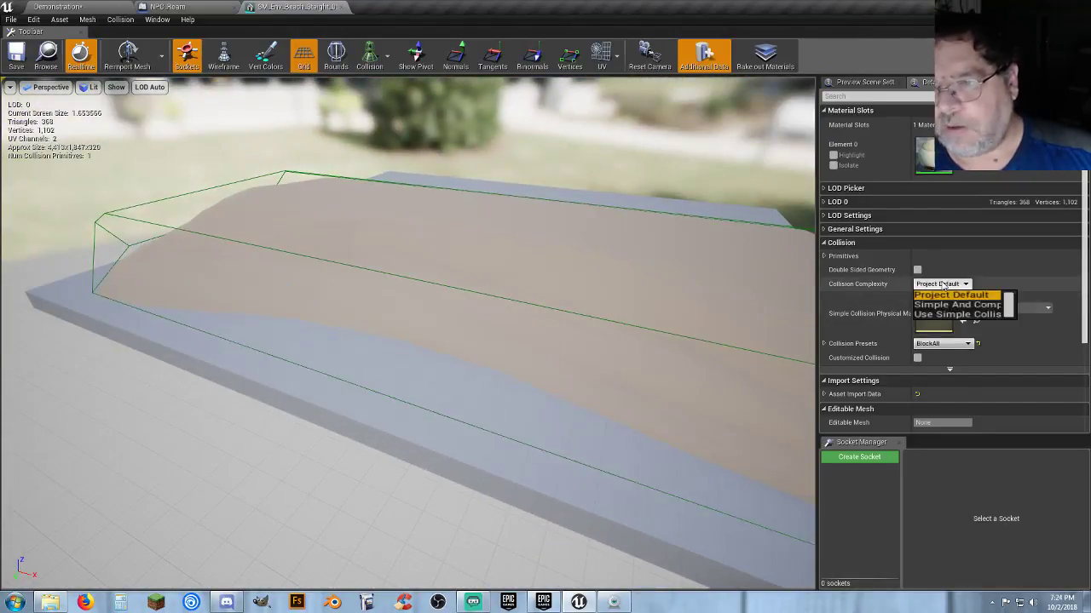
left_click(947, 324)
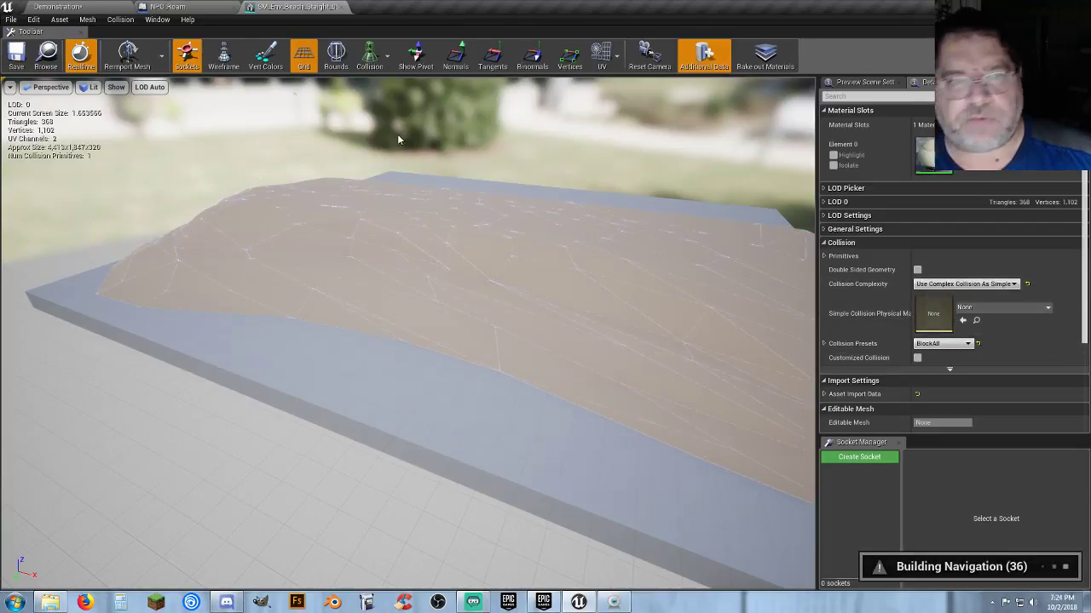
left_click(235, 10)
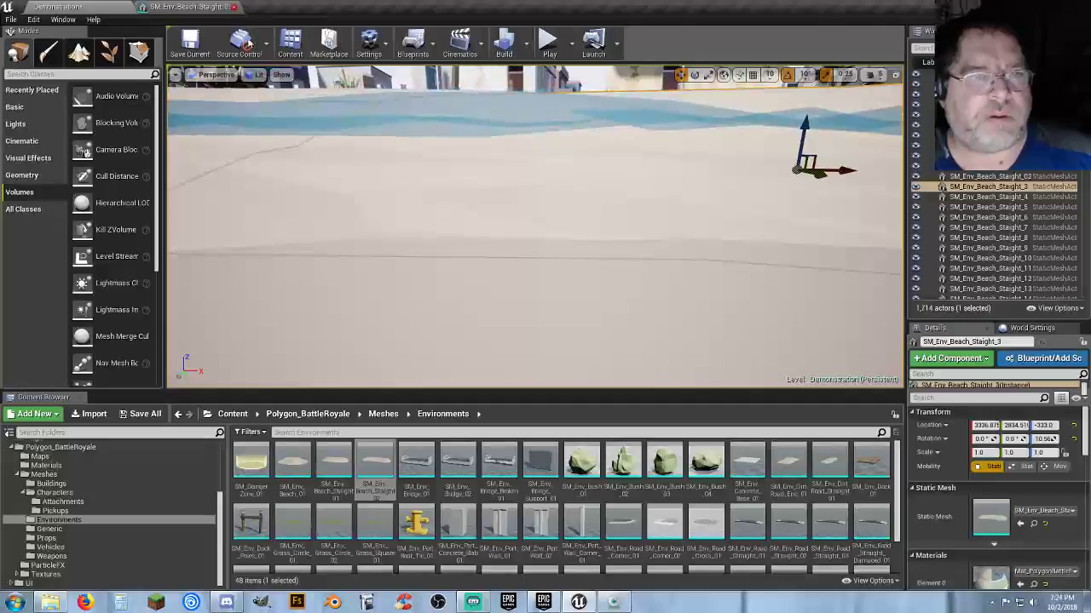
Step: Set SM_Env_Beach_Staight_01's Collision Complexity to Use Complex Collision As Simple, save the mesh and close its editor
double_click(333, 465)
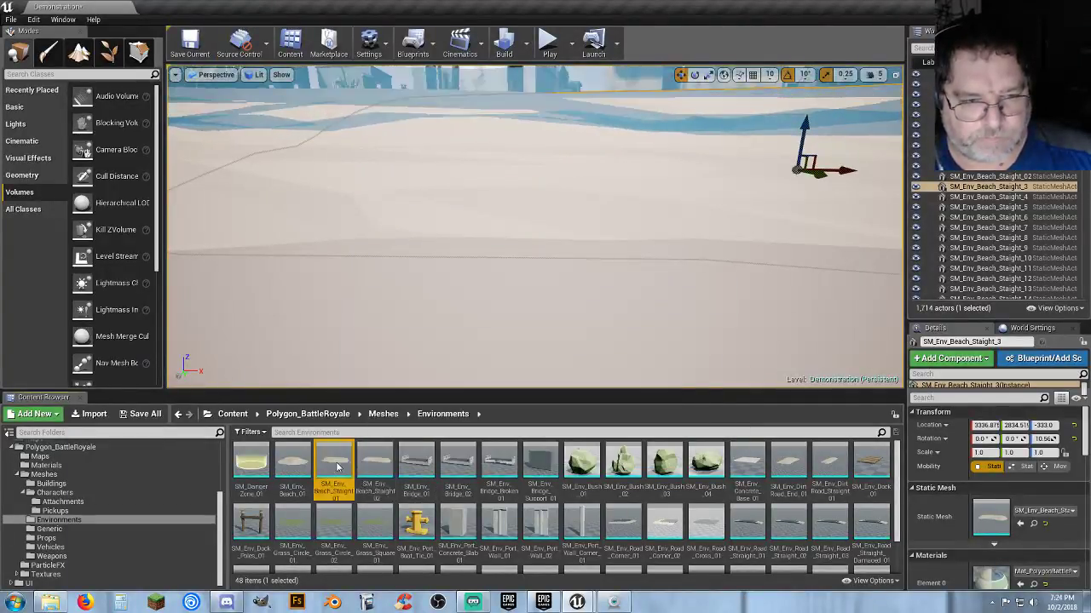
left_click(965, 284)
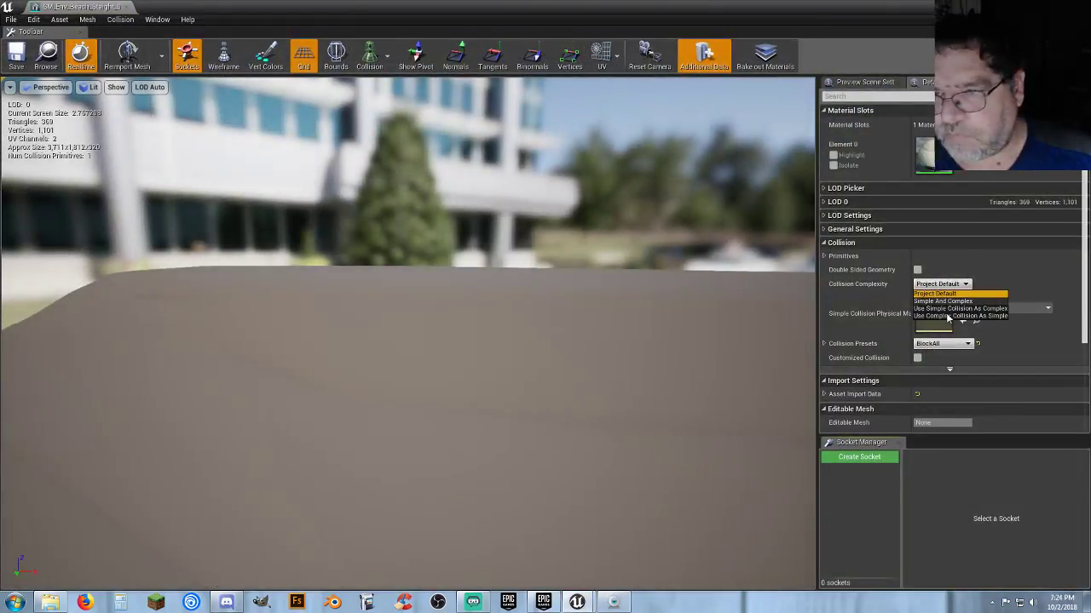
left_click(947, 316)
left_click(19, 58)
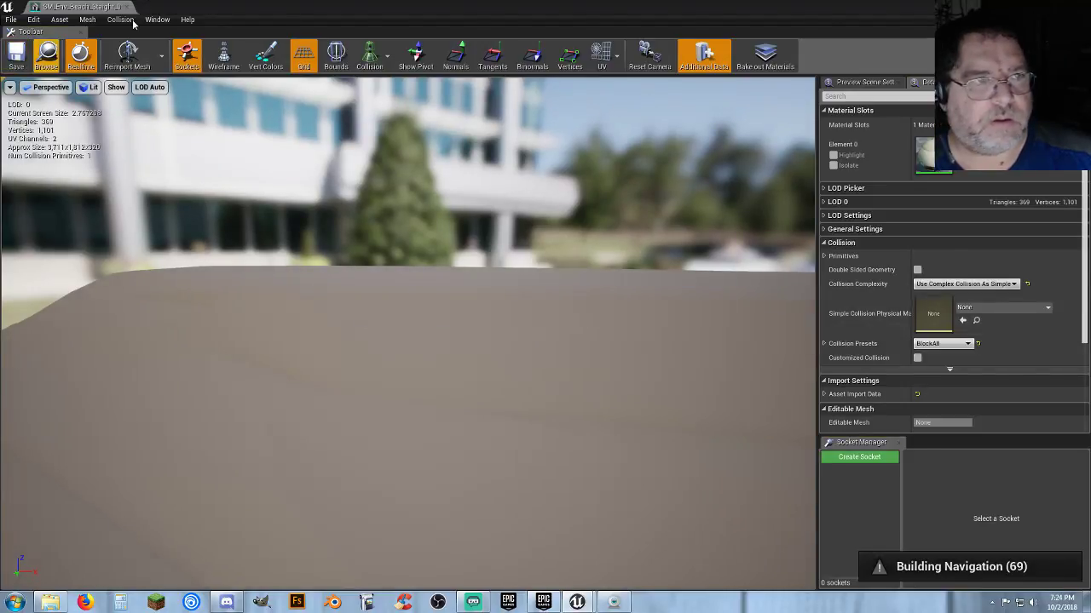
left_click(125, 6)
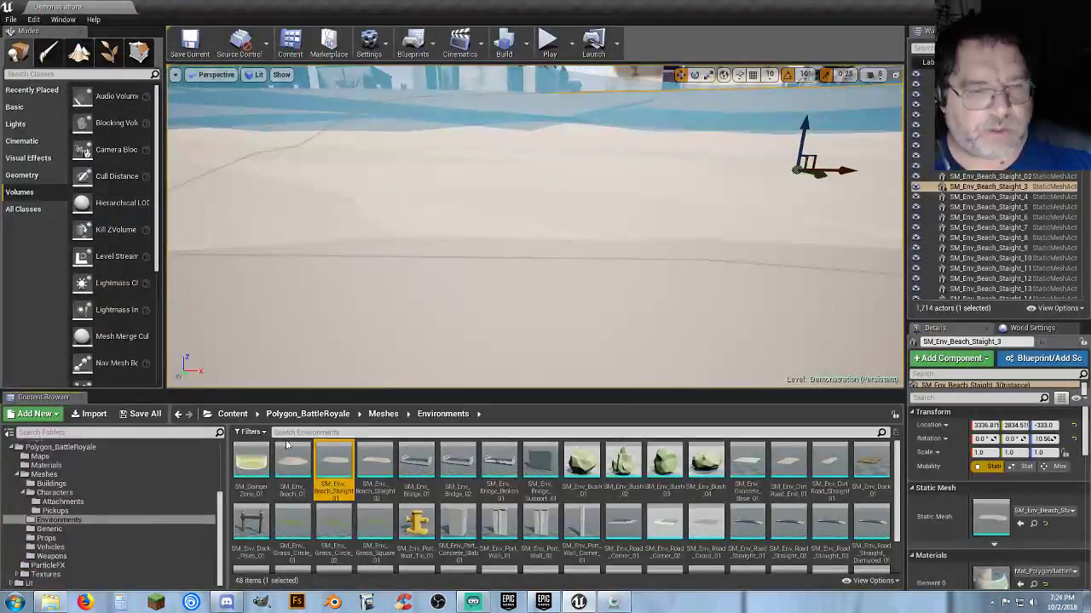
Step: Set SM_Env_Beach_01's Collision Complexity to Use Complex Collision As Simple and close its editor
double_click(291, 464)
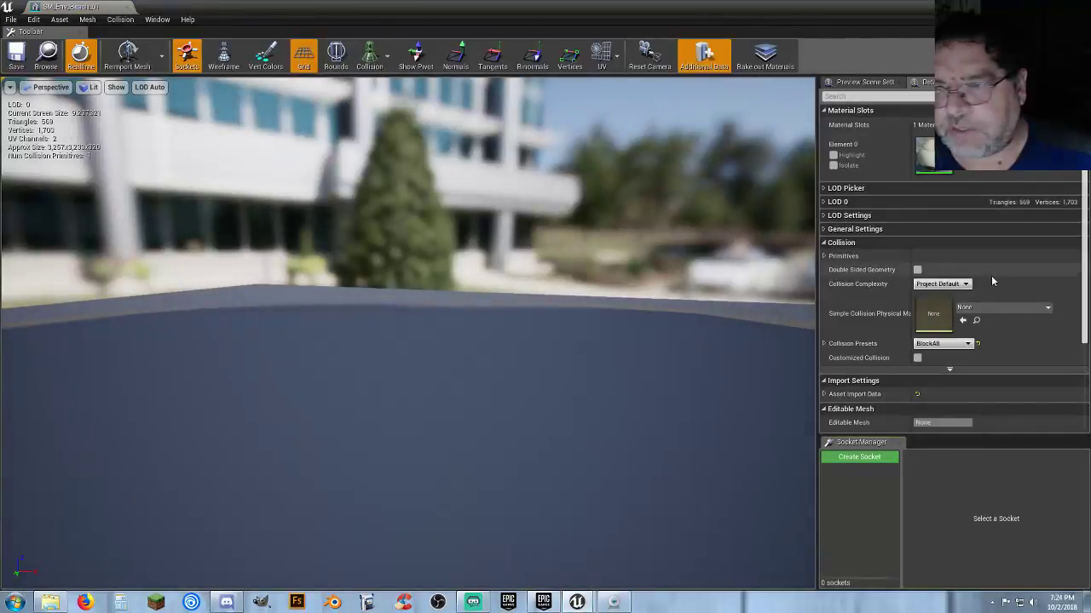
left_click(942, 284)
left_click(958, 316)
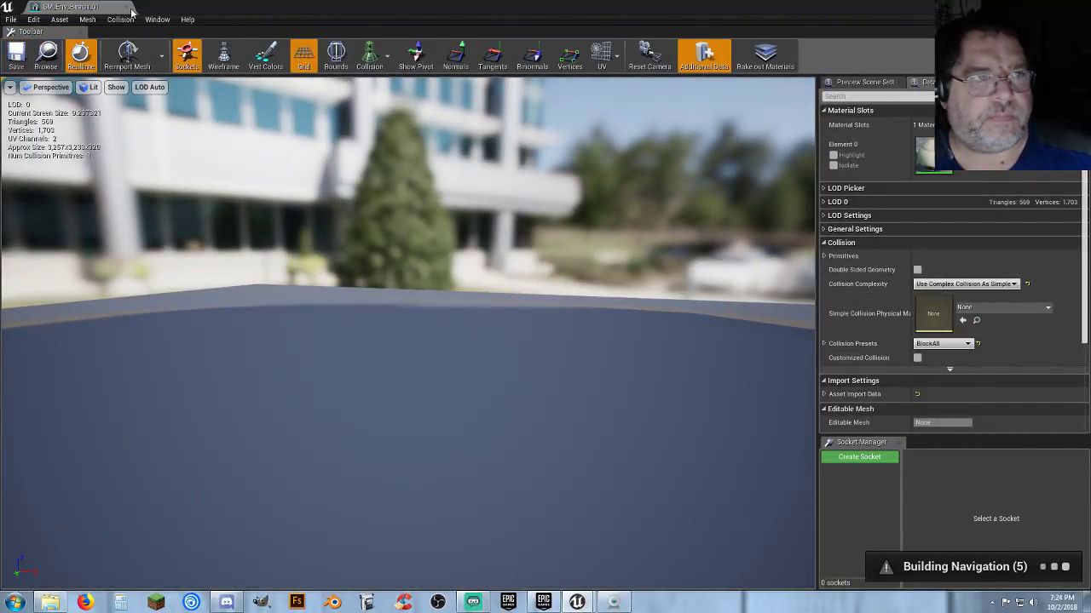
left_click(101, 6)
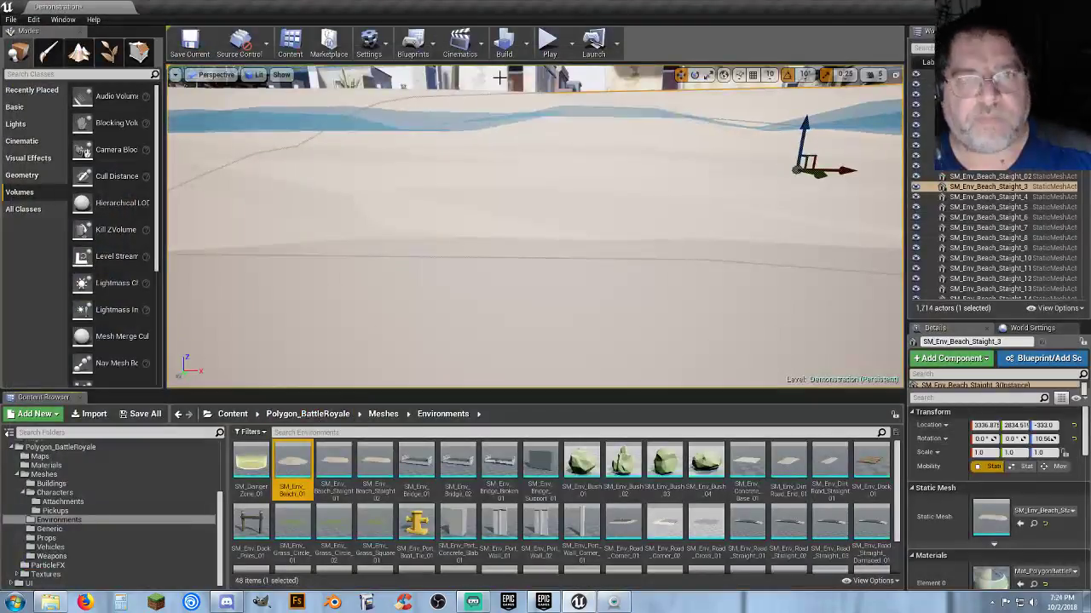
Step: Play the Demonstration level and run through the camp, shoreline and town to inspect the roaming NPCs' meshes and hats
left_click(549, 43)
key("w")
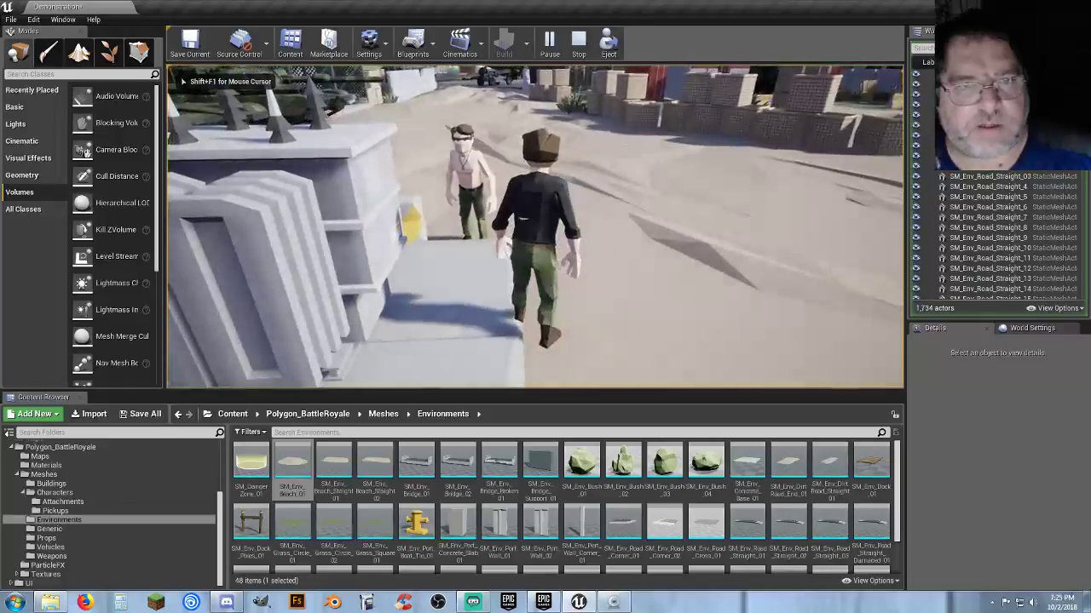
key("w")
key("w")
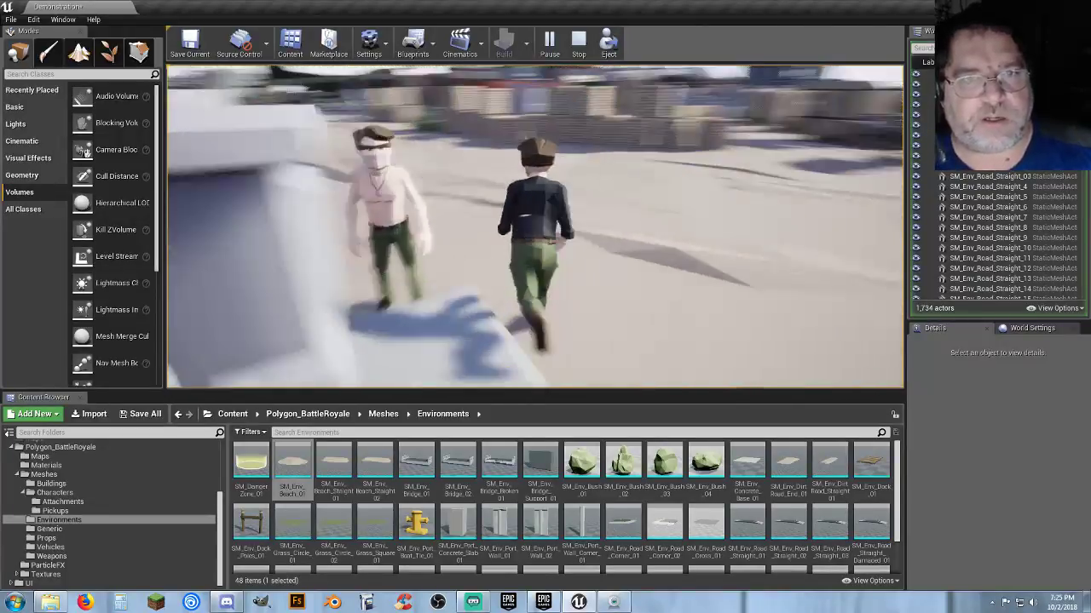
key("w")
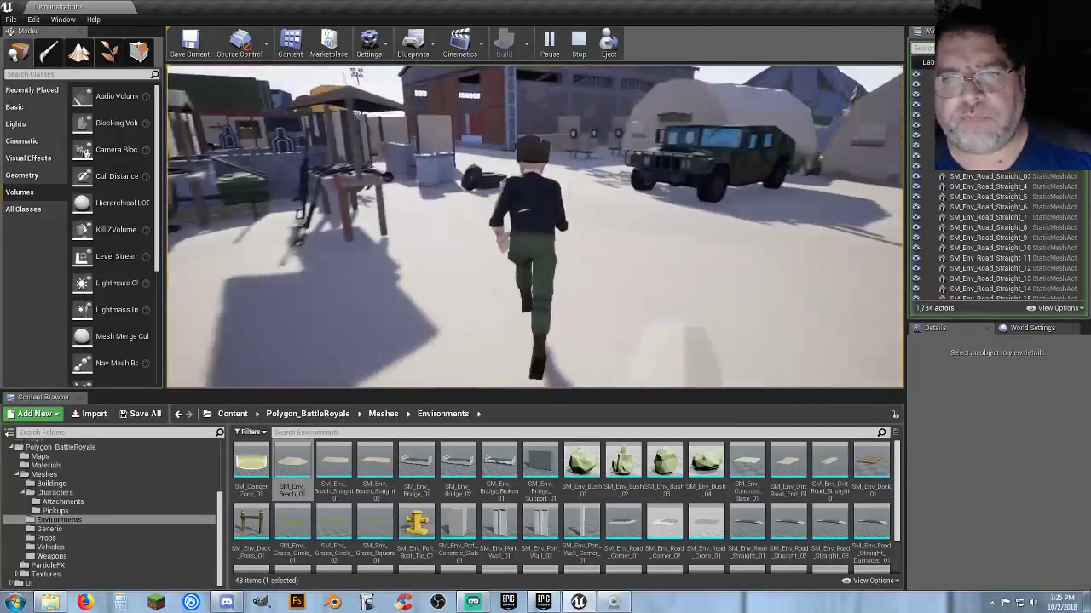
key("w")
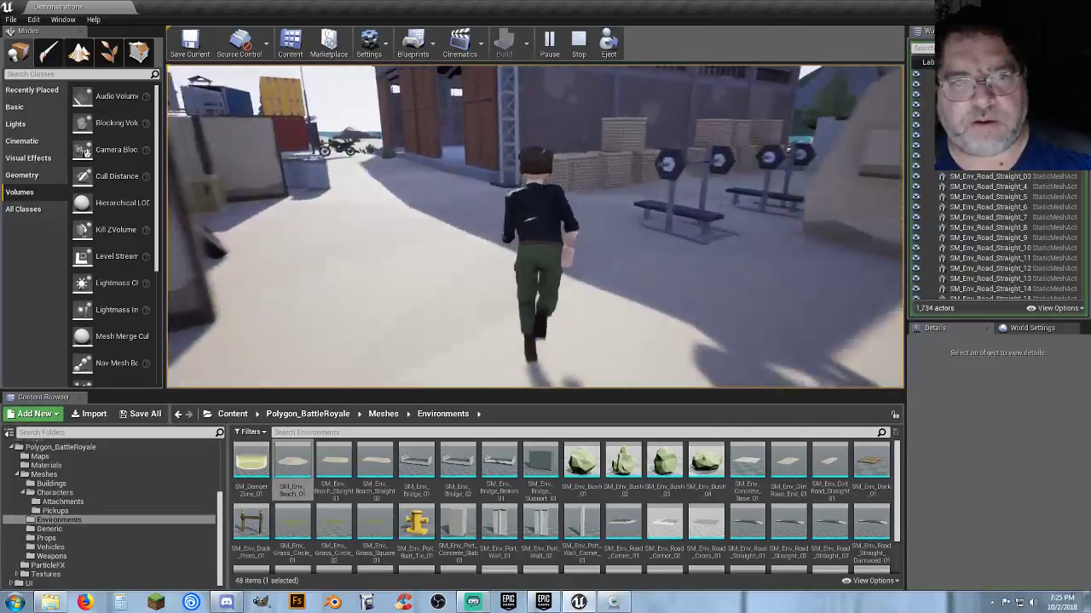
key("w")
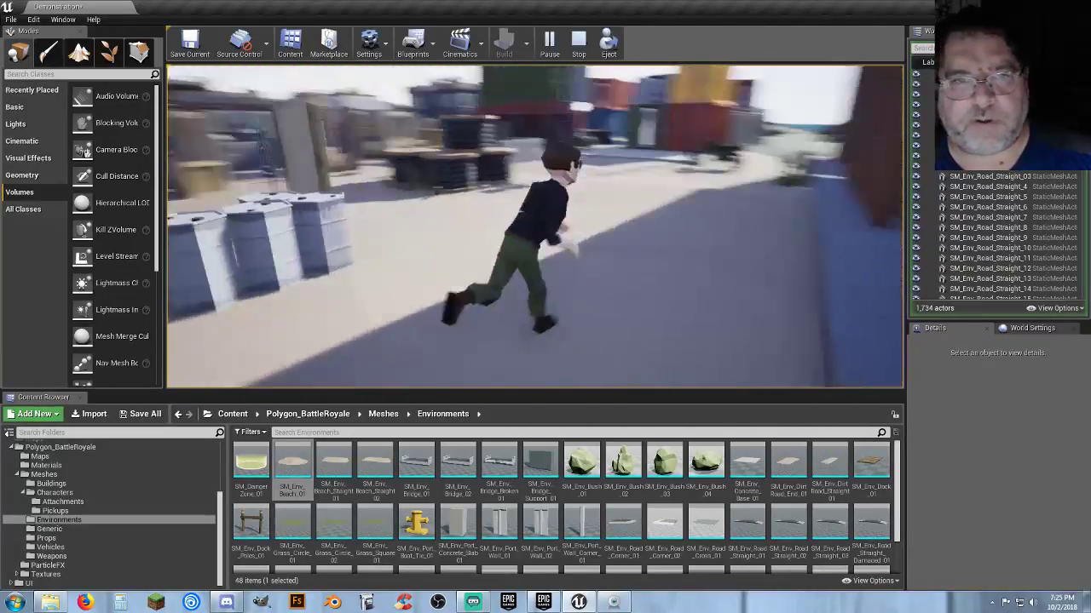
key("w")
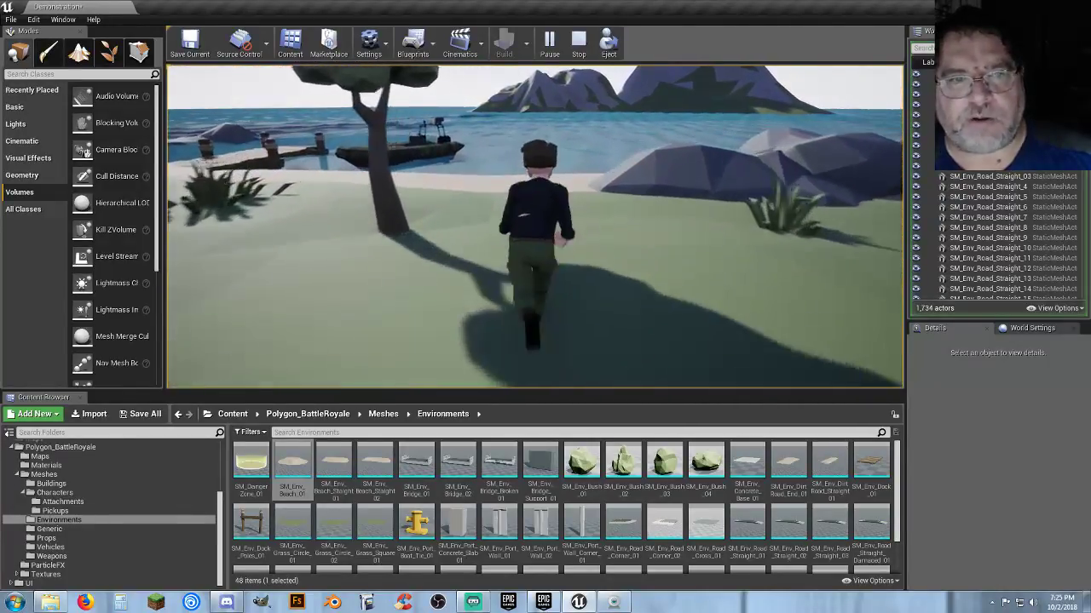
key("w")
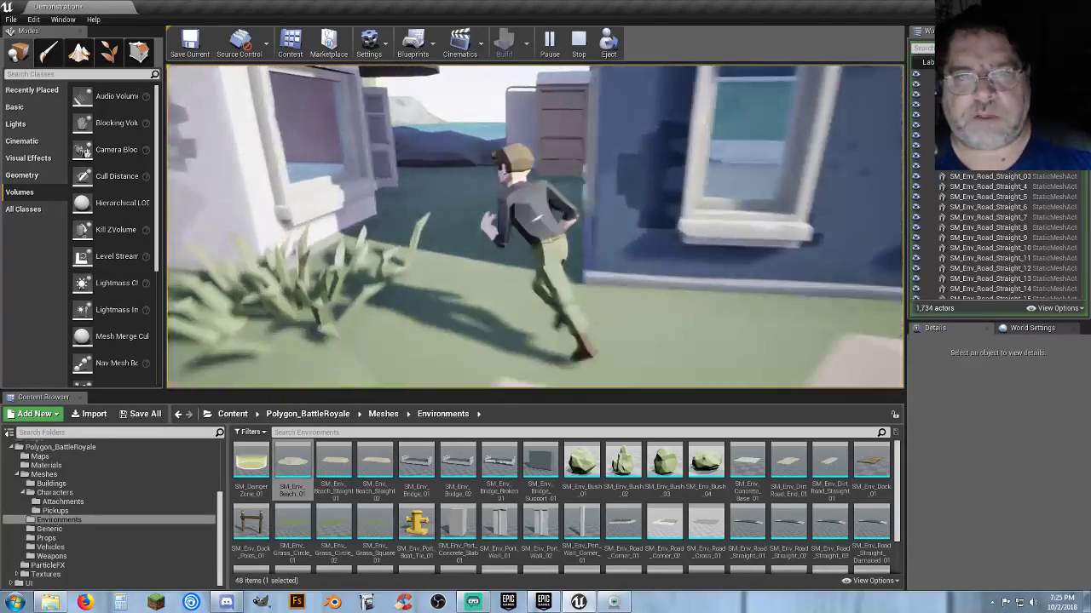
key("w")
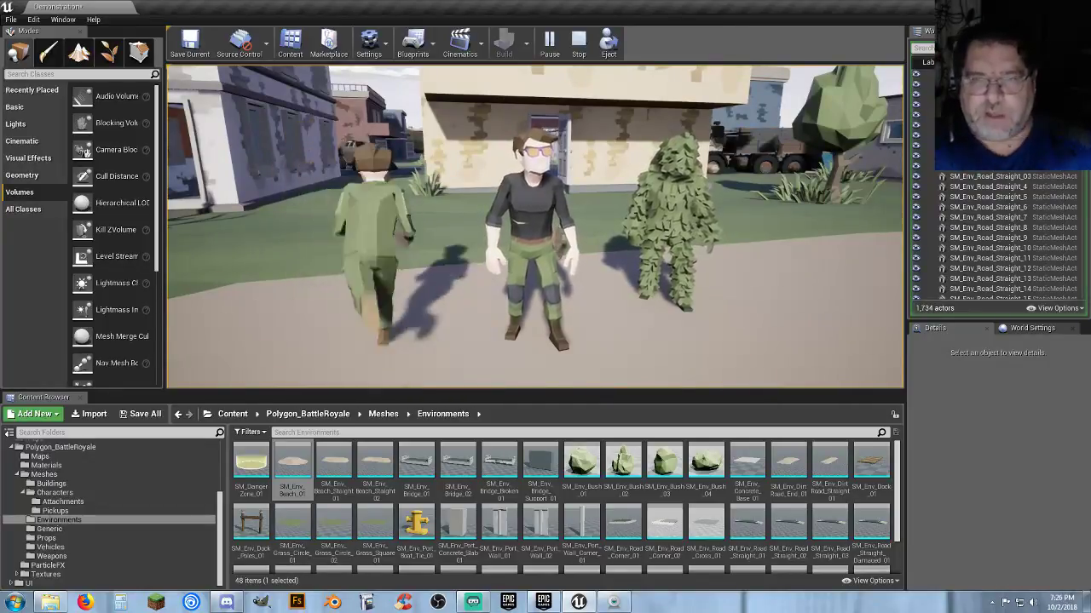
key("a")
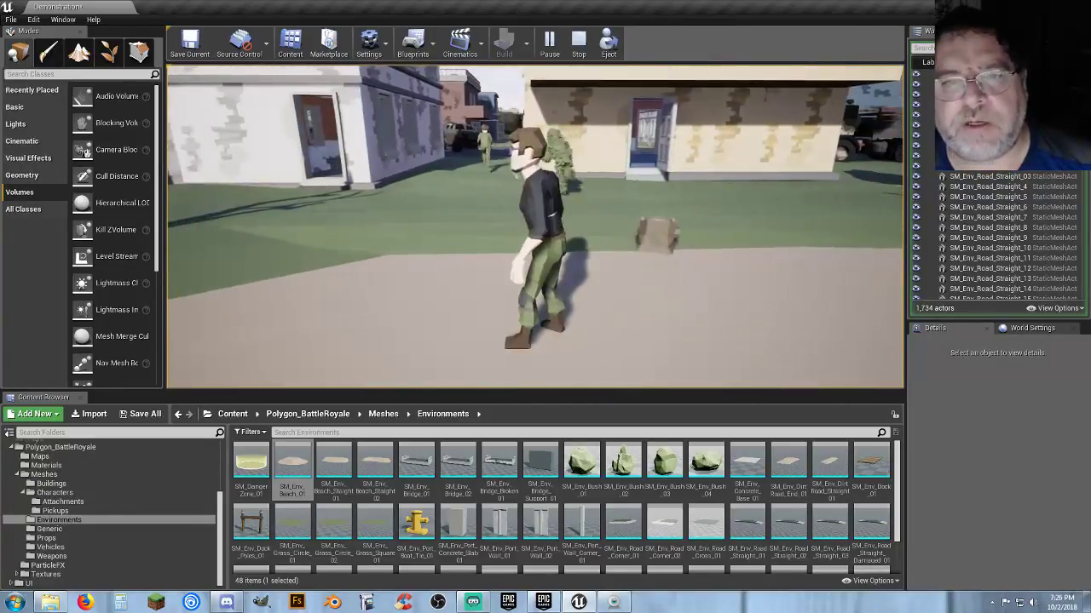
Step: Run between the town buildings and across the street to check the roaming NPCs, and end the play session
key("w")
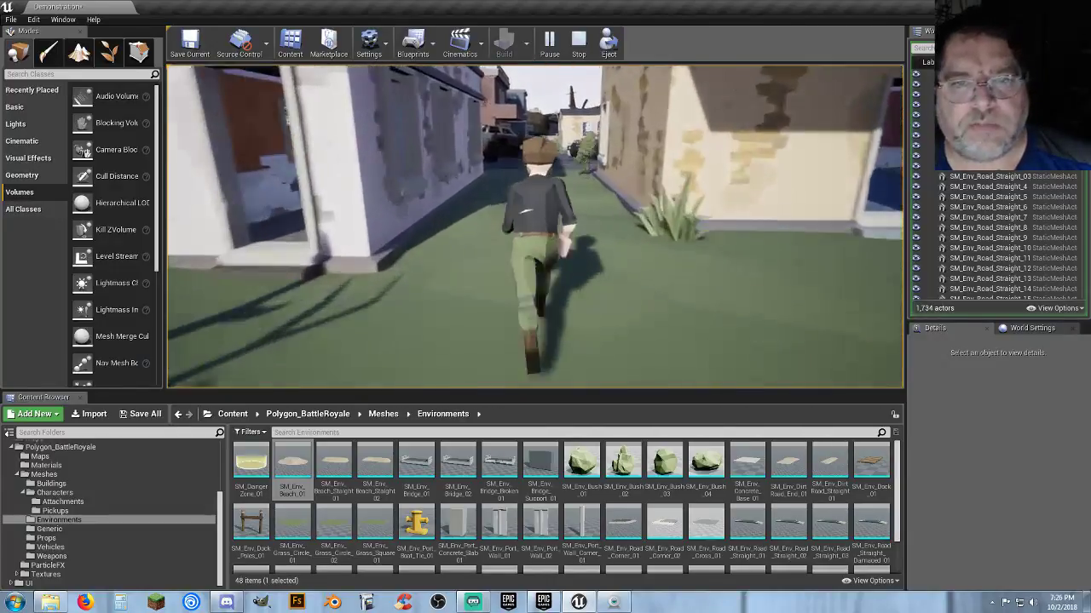
key("w")
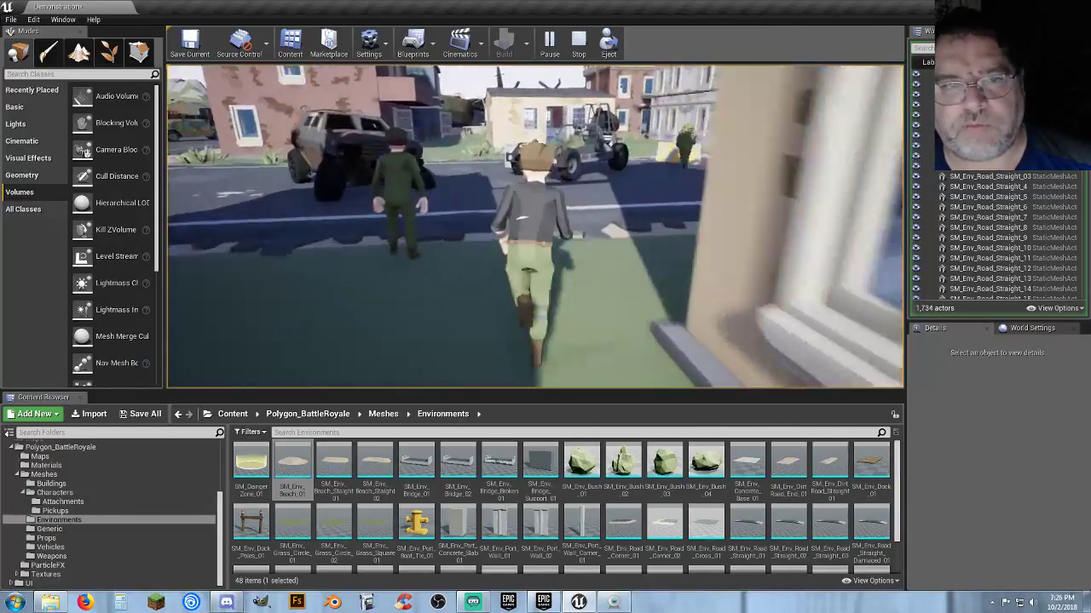
key("w")
key("d")
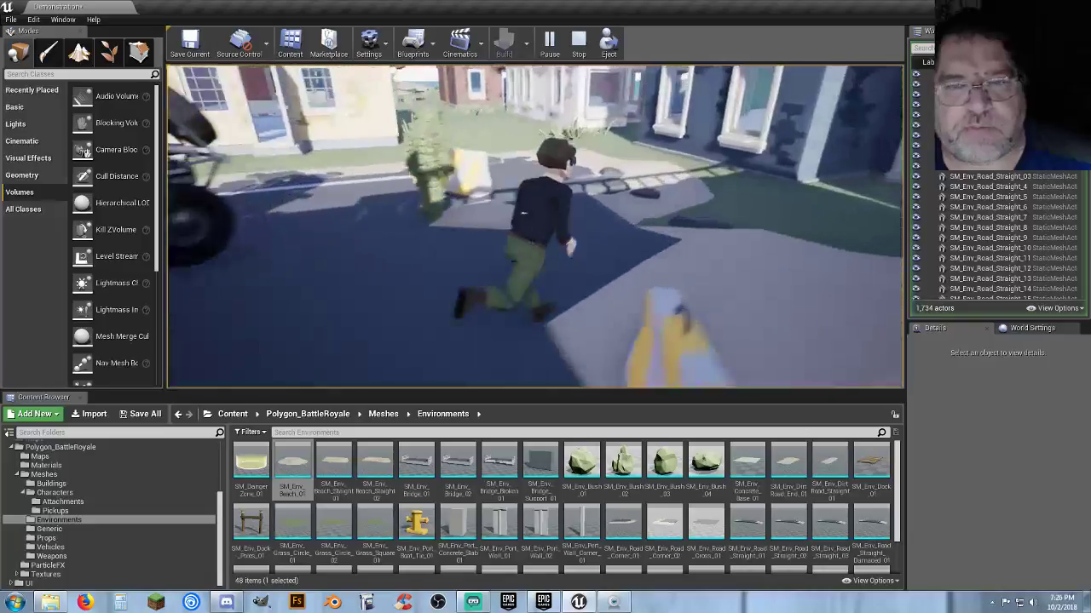
key("w")
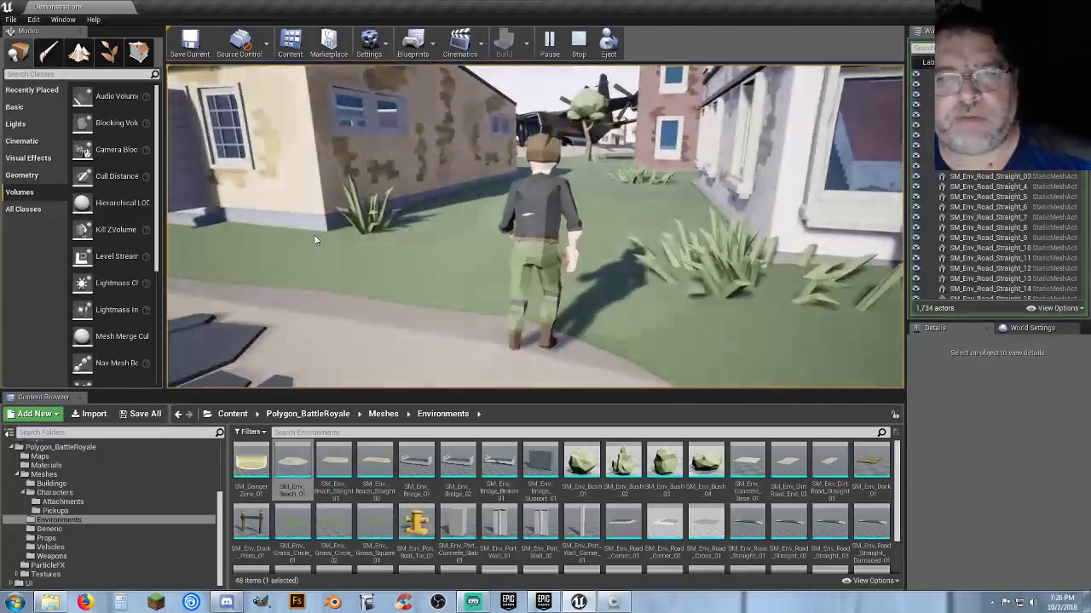
key("Escape")
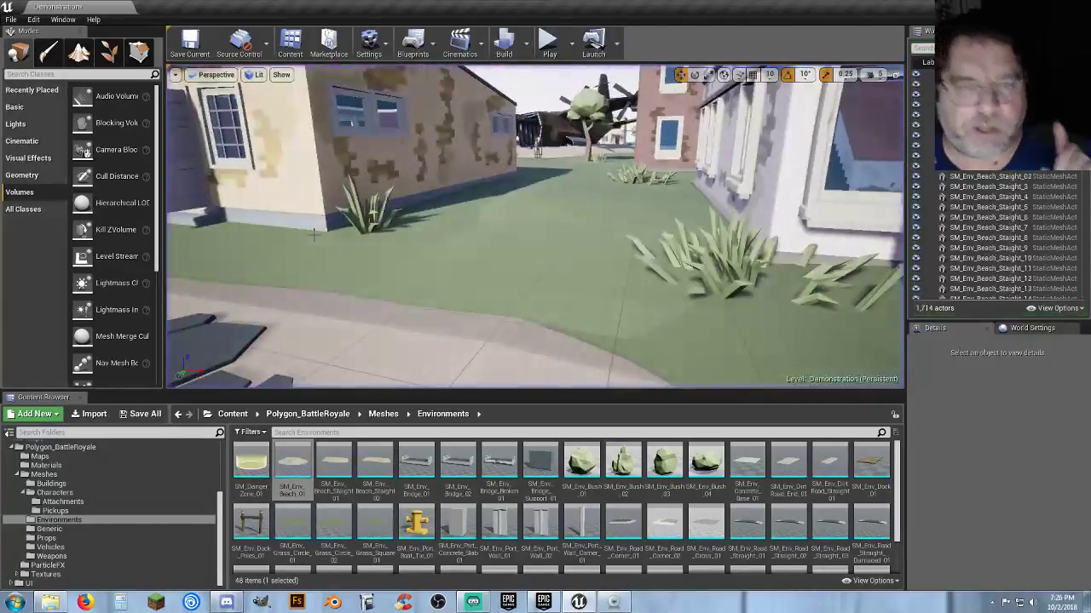
Step: Collapse the expanded content folders, create a folder named Assets directly under Content, and open it
left_click(14, 449)
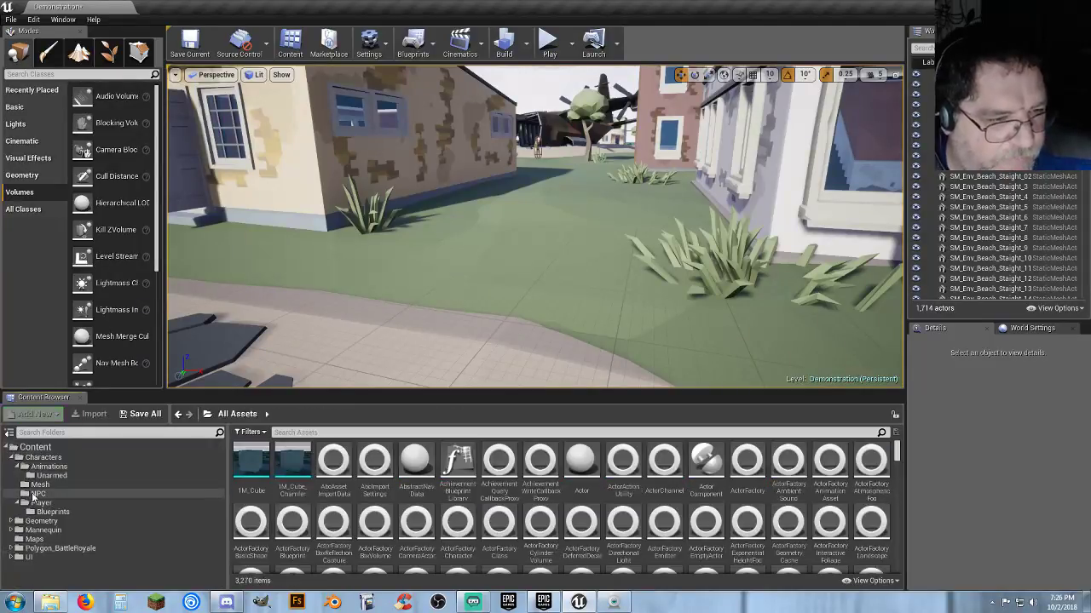
left_click(18, 504)
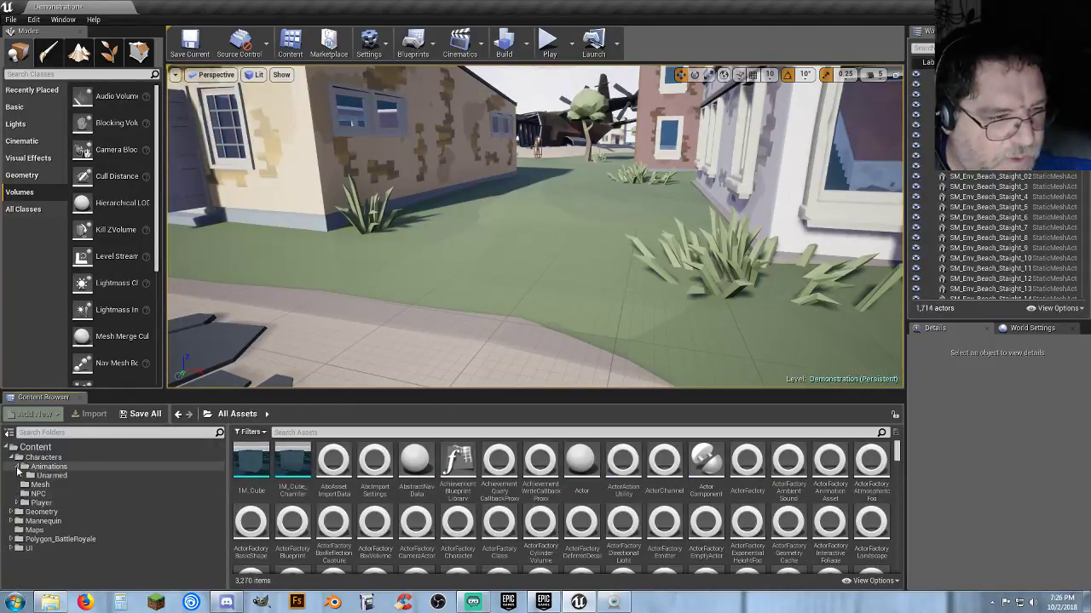
left_click(19, 466)
left_click(14, 458)
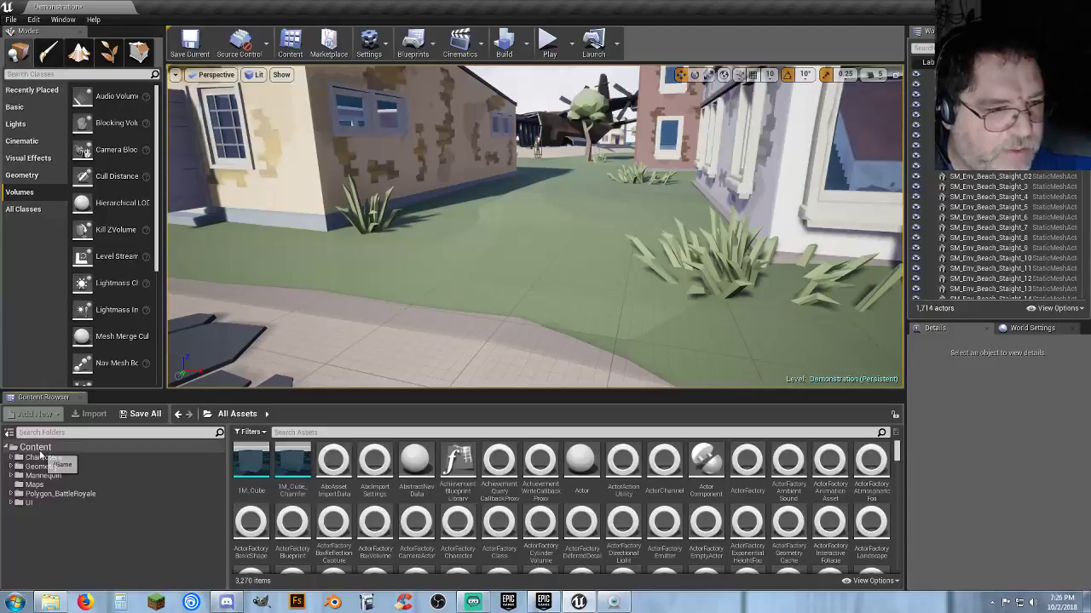
left_click(34, 448)
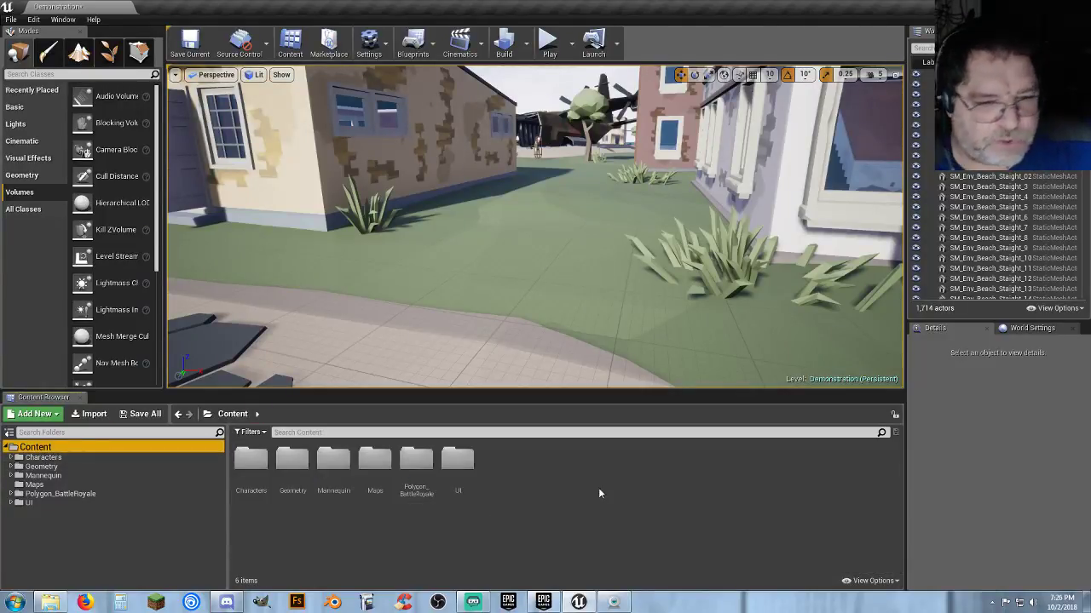
right_click(518, 458)
left_click(571, 118)
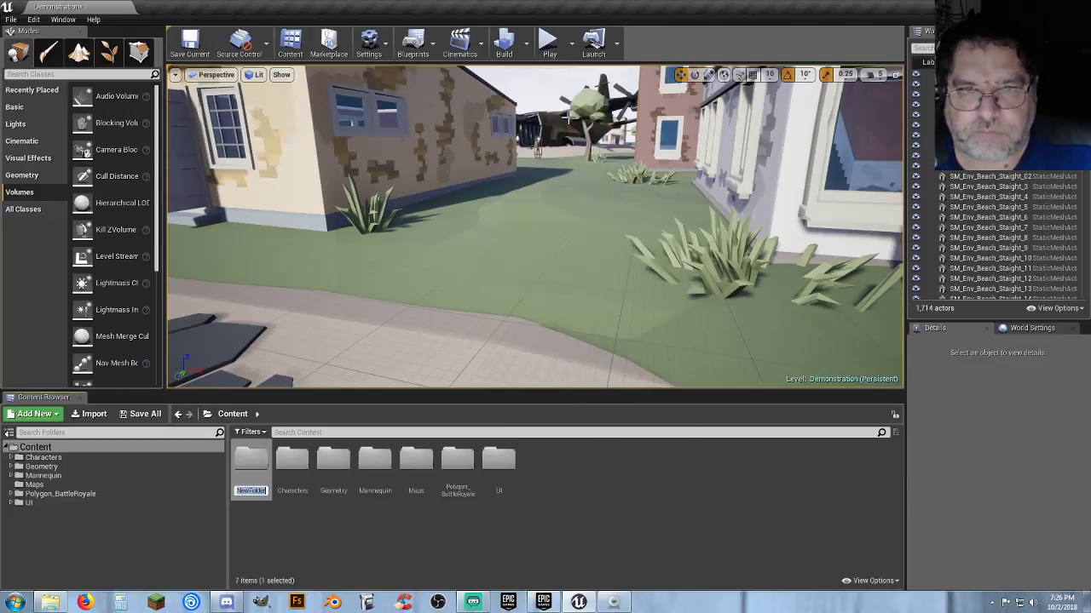
type("Assets")
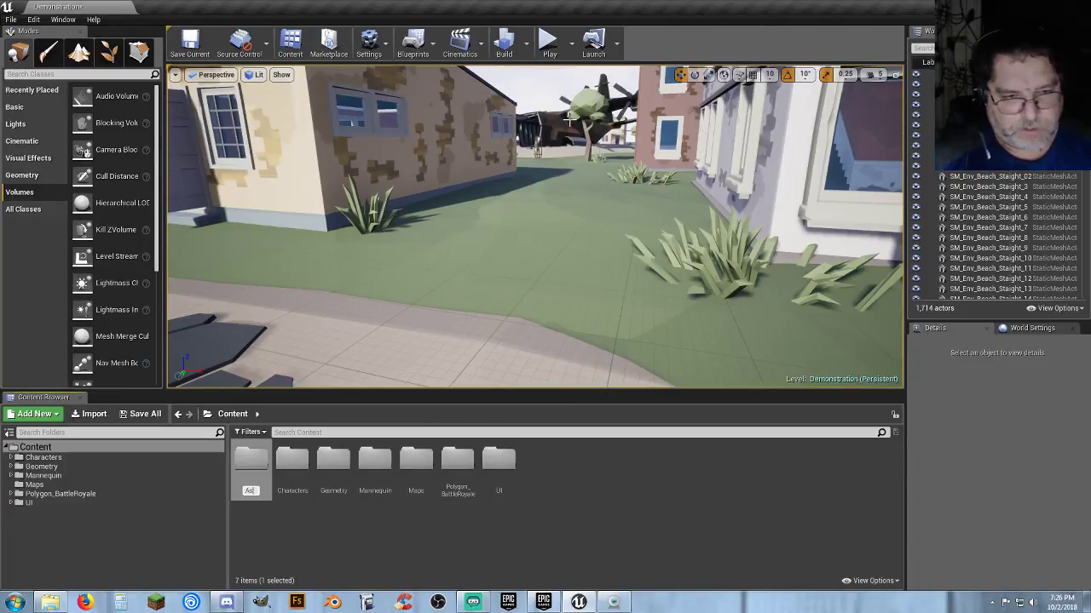
key("Return")
key("Return")
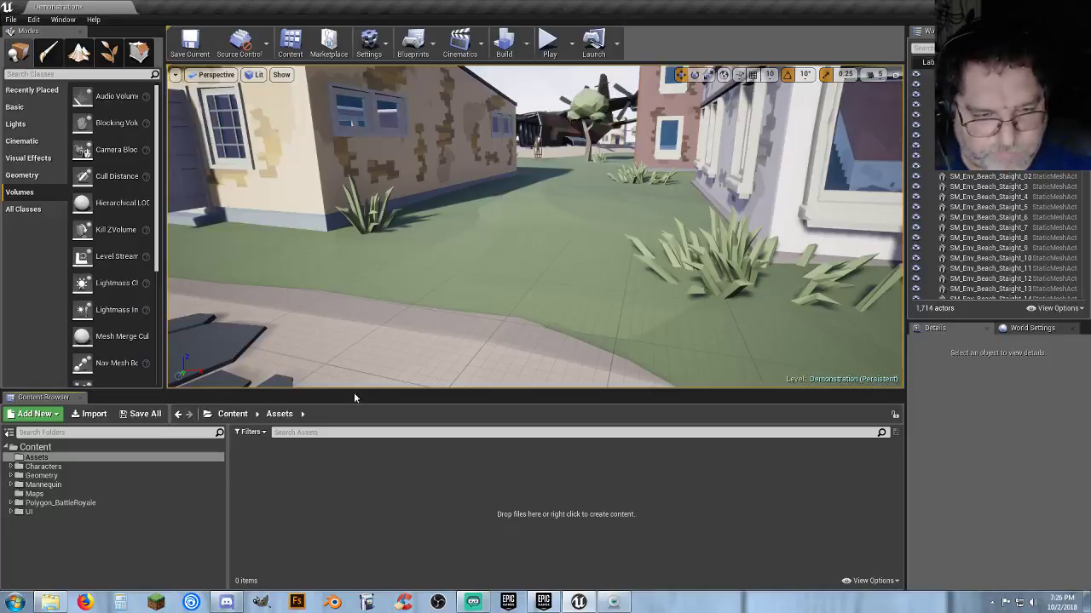
Step: Create a folder named Audio inside Assets and open it
right_click(360, 491)
left_click(409, 143)
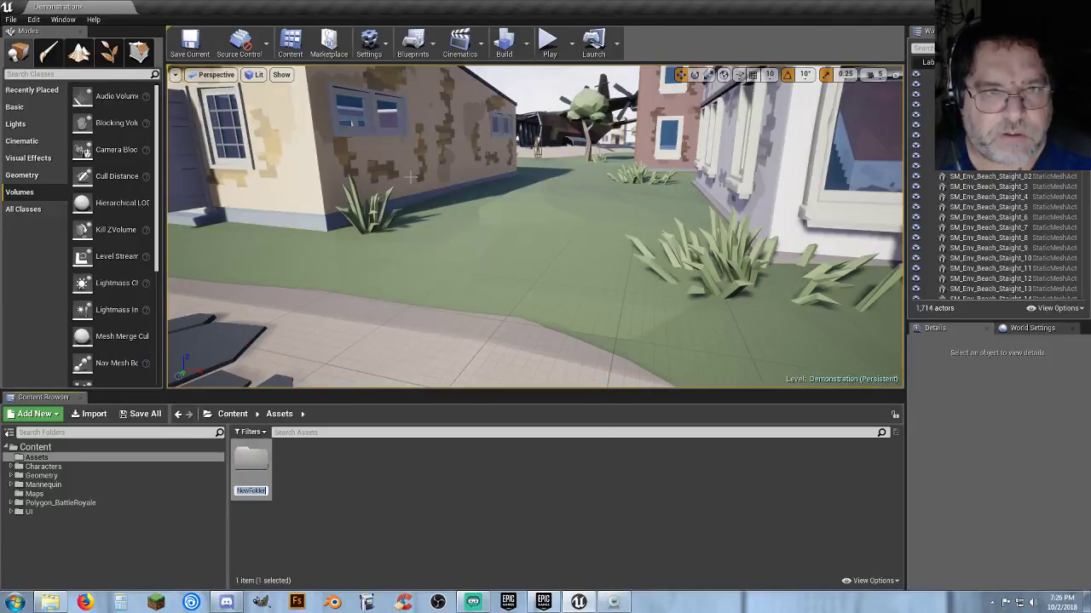
type("Audio")
key("Return")
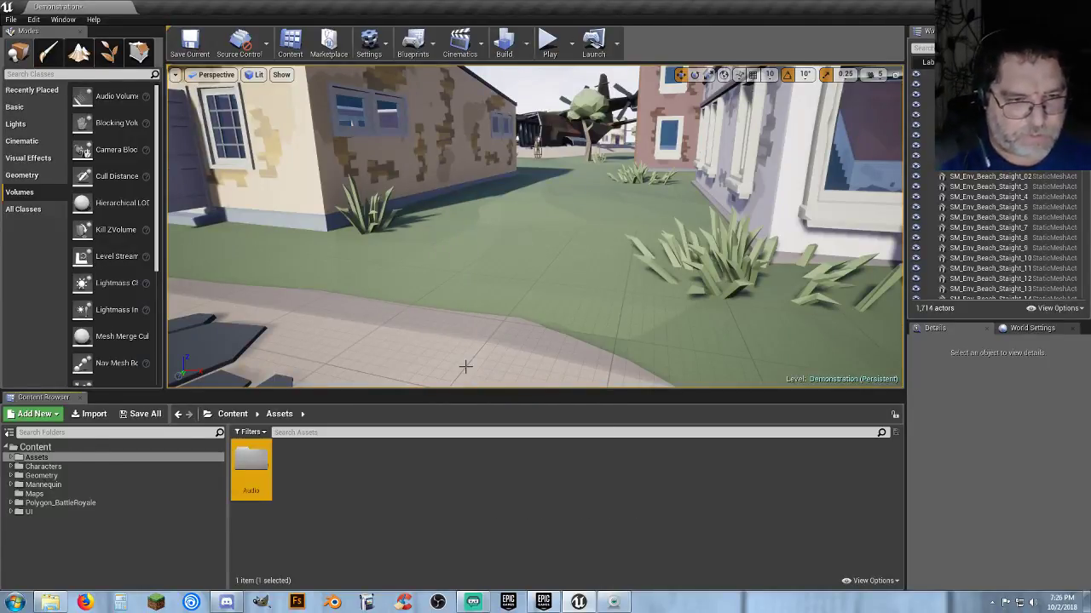
key("Return")
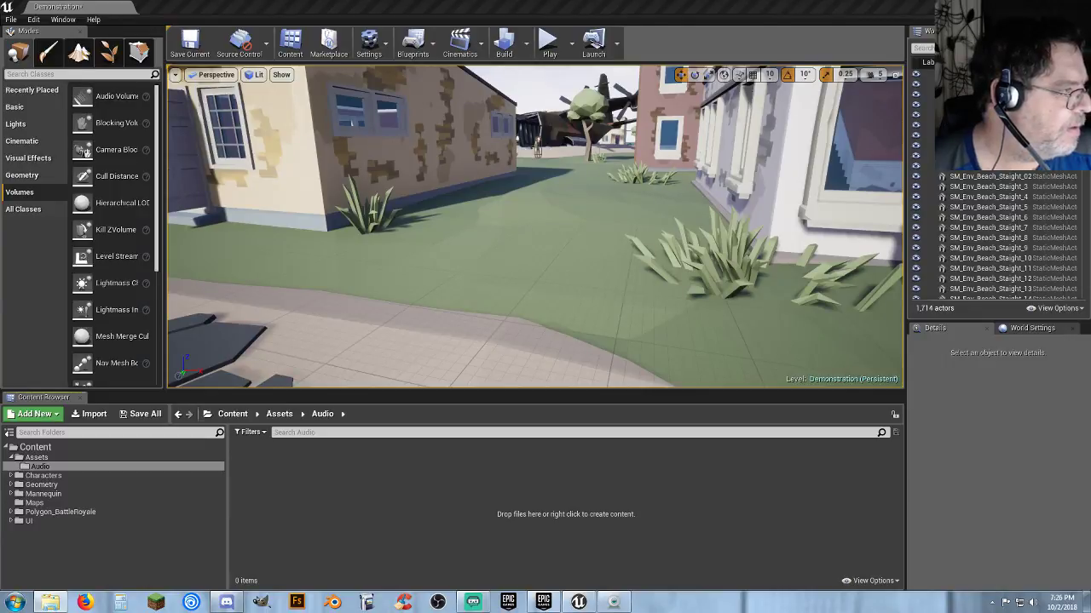
Step: Import the Battlefield_Sounds wave file into the Audio folder and preview it
left_click_drag(1, 482, 296, 481)
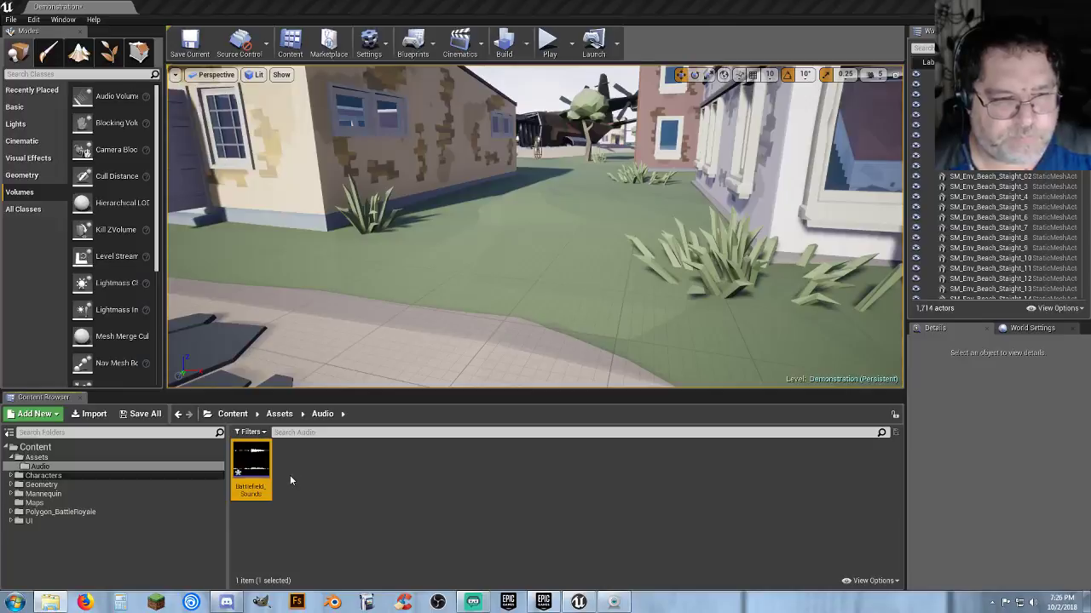
left_click(250, 461)
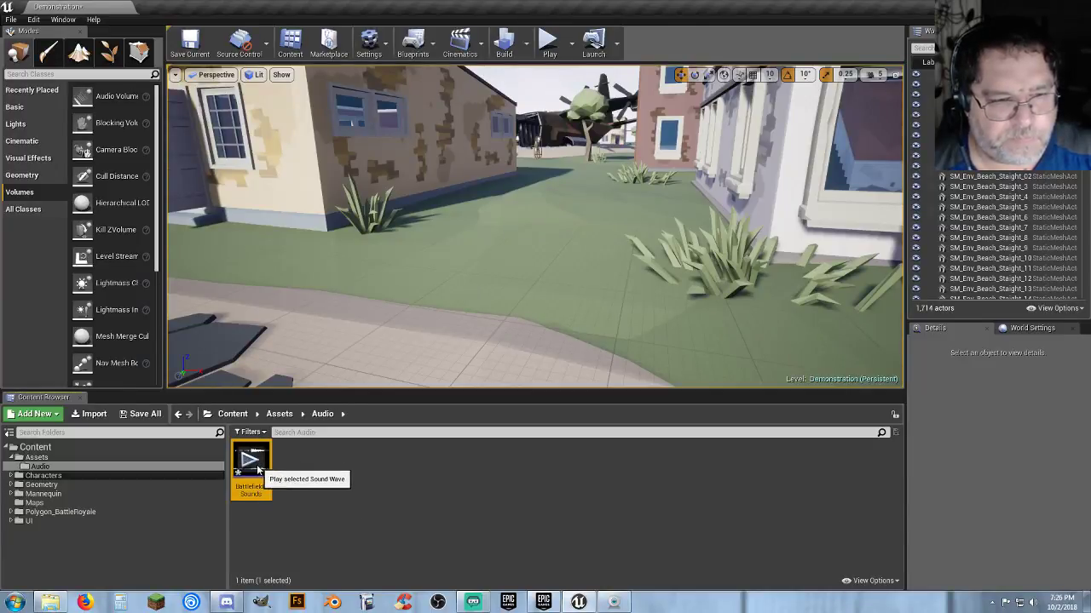
left_click(274, 480)
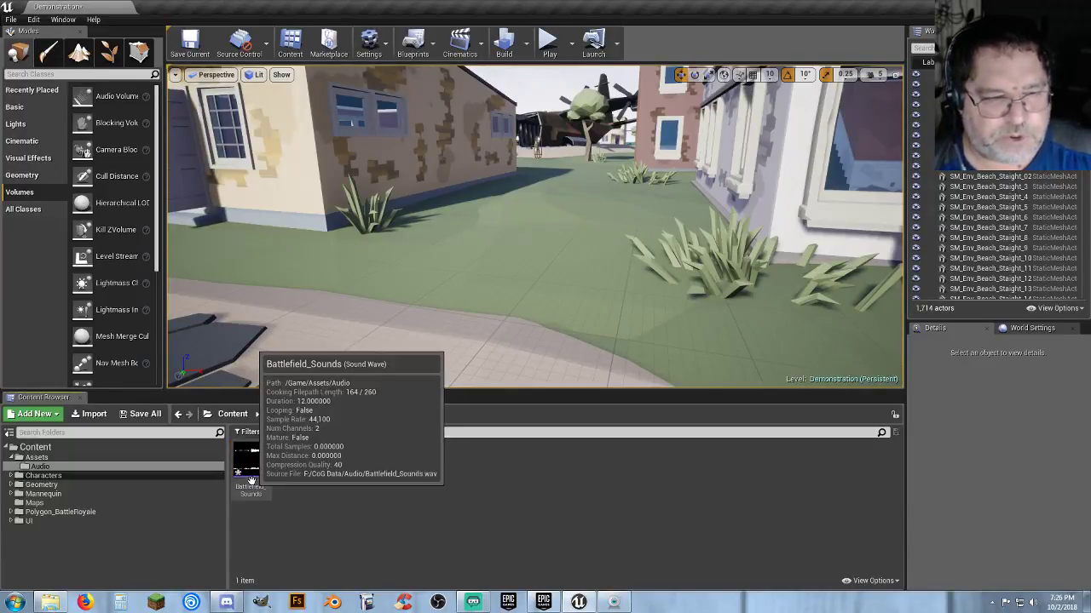
Step: Create a sound cue from the Battlefield_Sounds wave, keep its default name, and open the cue for editing
key("w")
right_click_drag(495, 310, 437, 338)
left_click(257, 495)
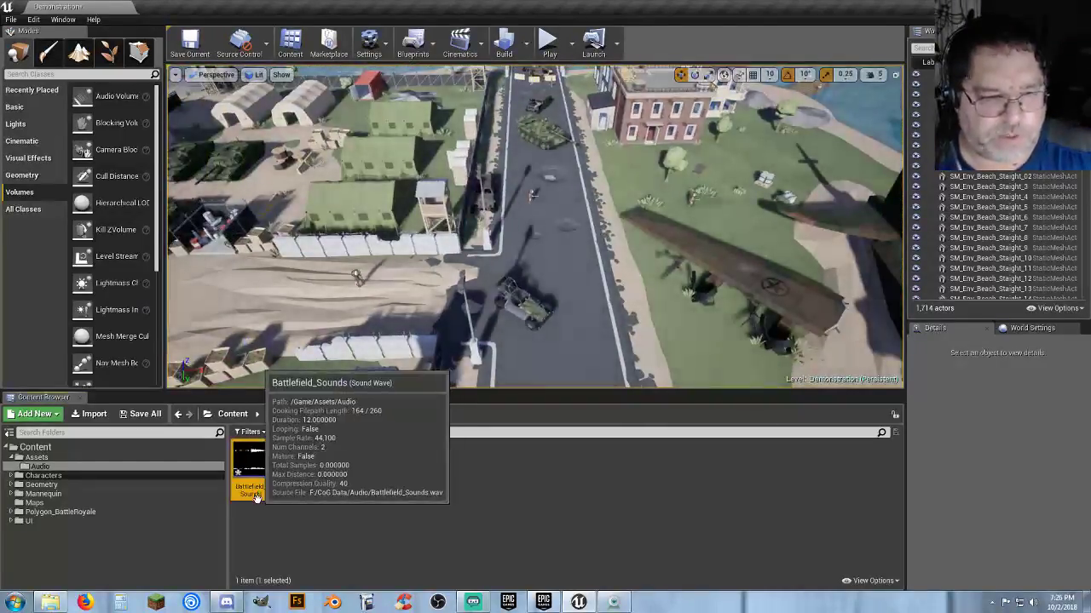
right_click(259, 499)
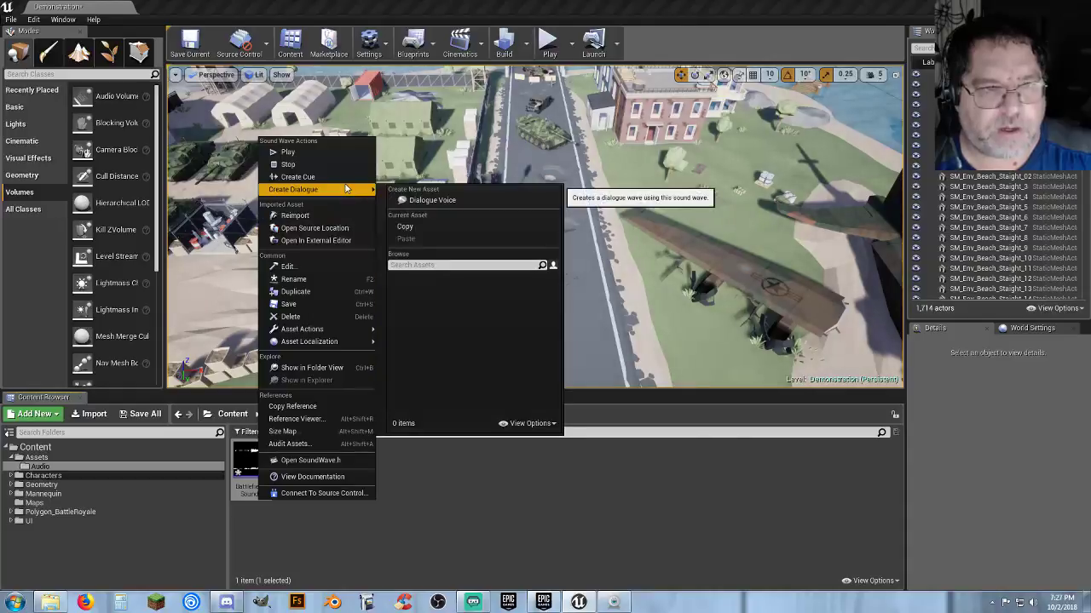
left_click(297, 177)
key("Return")
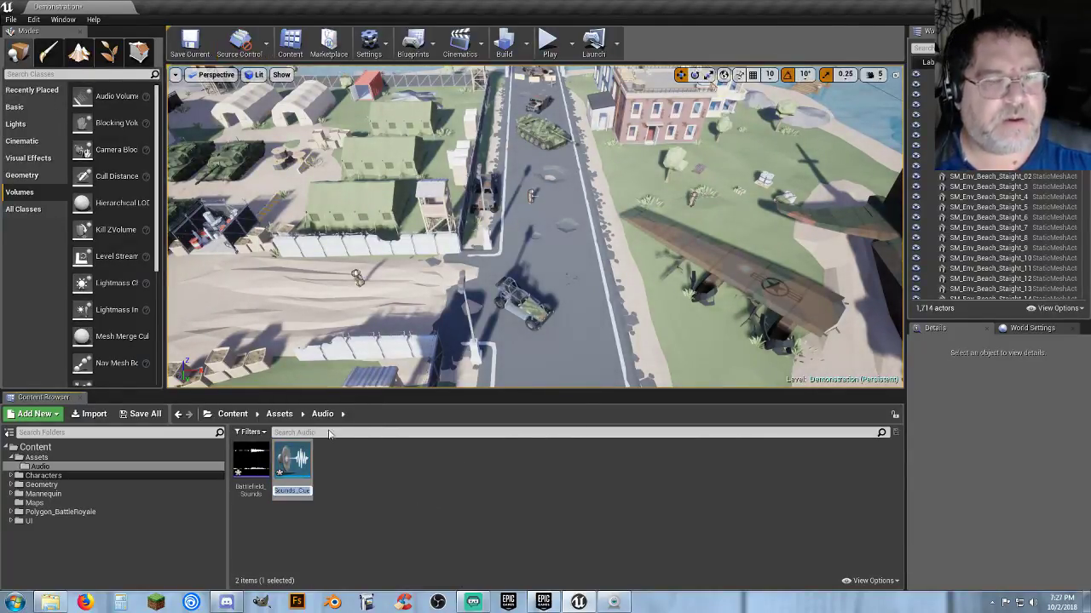
left_click(296, 506)
double_click(291, 500)
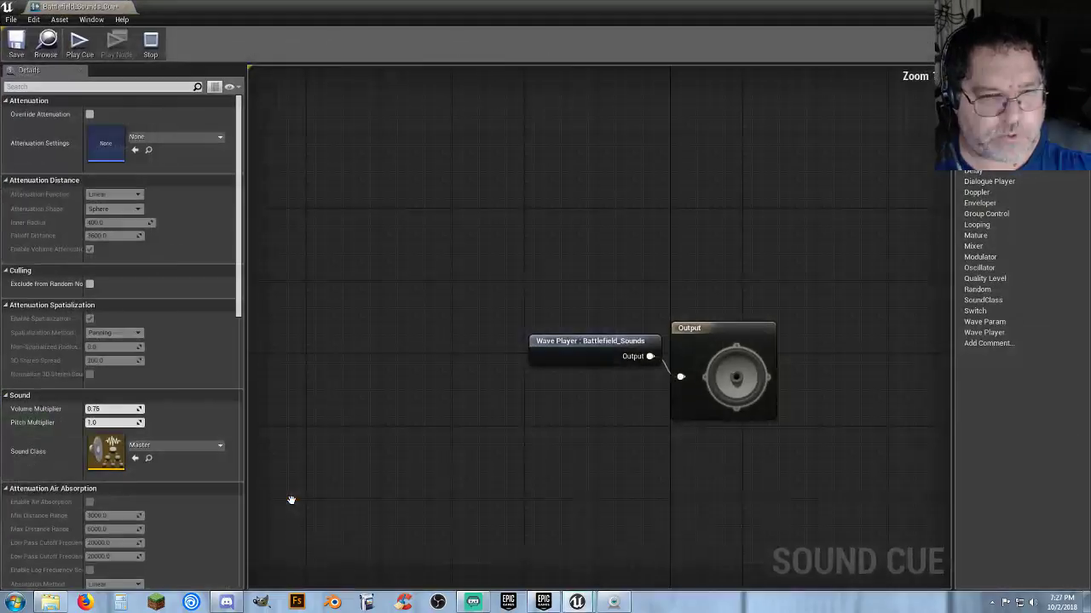
Step: Enable Looping on the Battlefield_Sounds wave player, align it with the Output node, then save and close the cue
left_click_drag(586, 353, 437, 302)
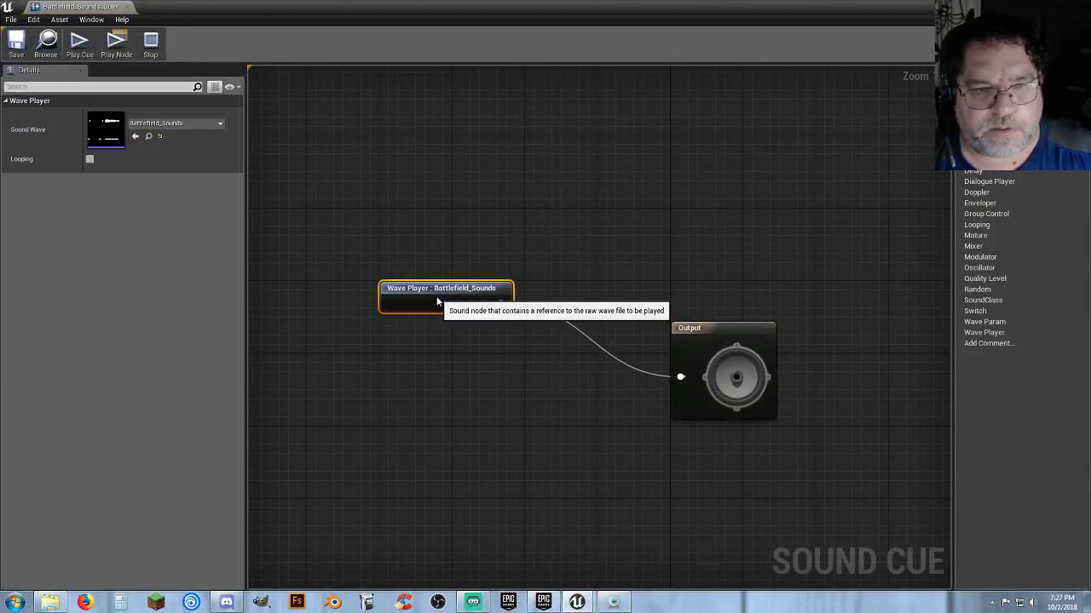
left_click(89, 158)
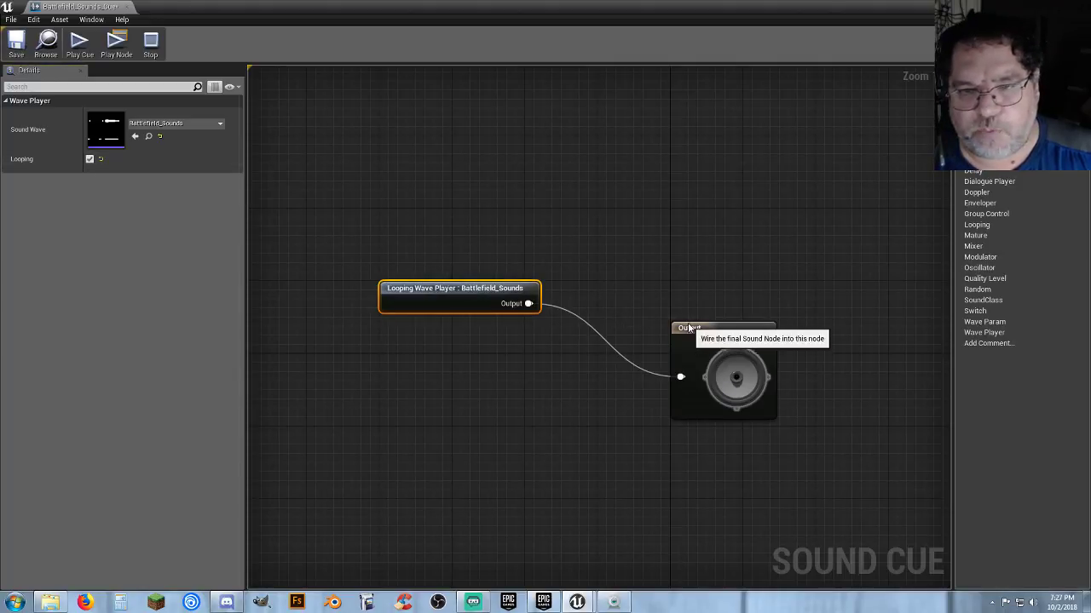
left_click_drag(689, 328, 690, 293)
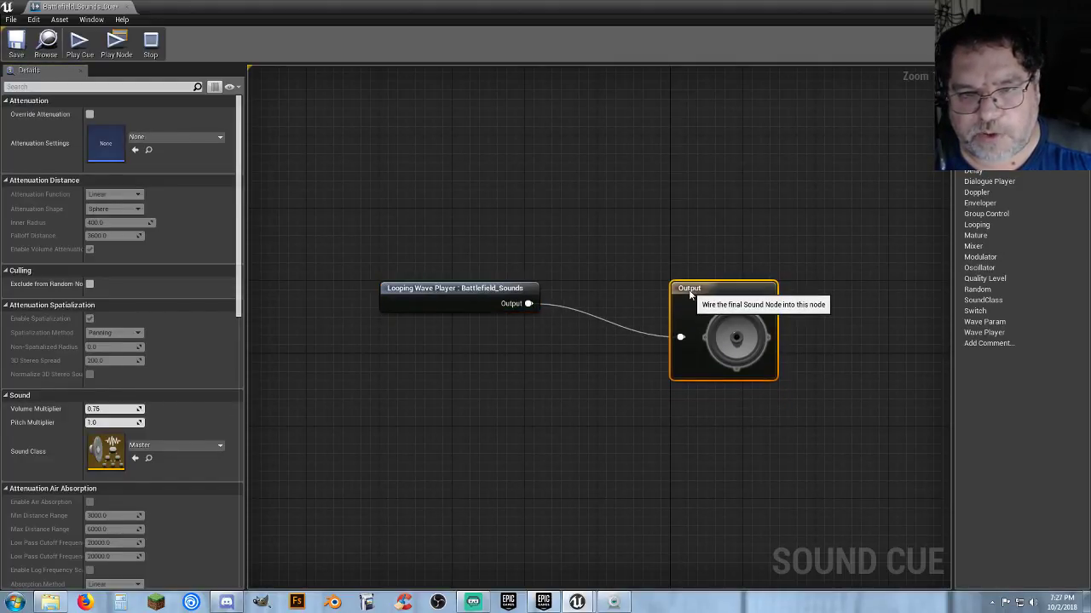
left_click(516, 392)
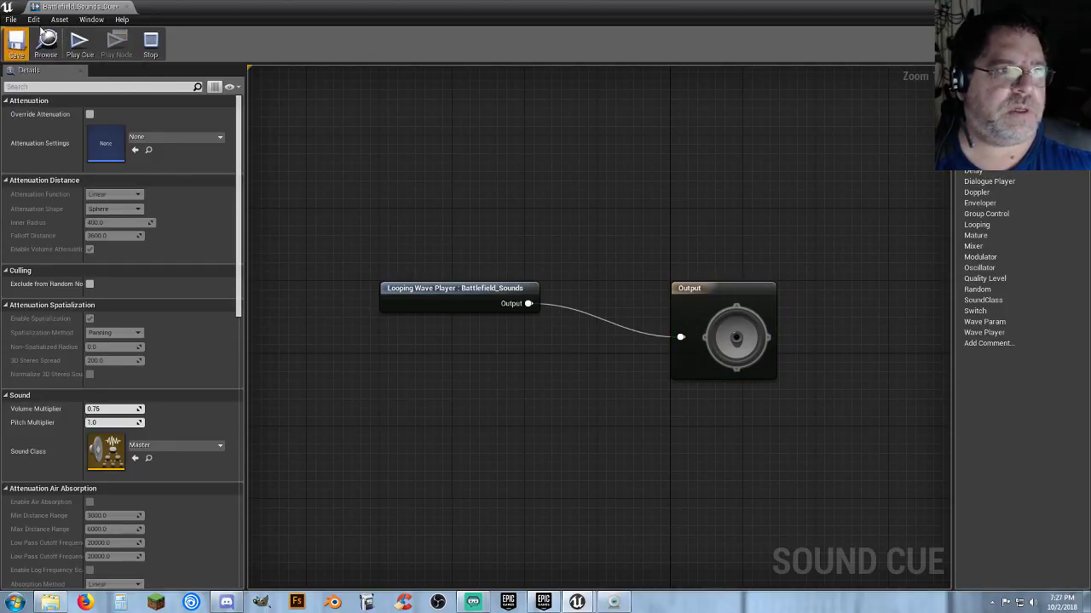
left_click(125, 8)
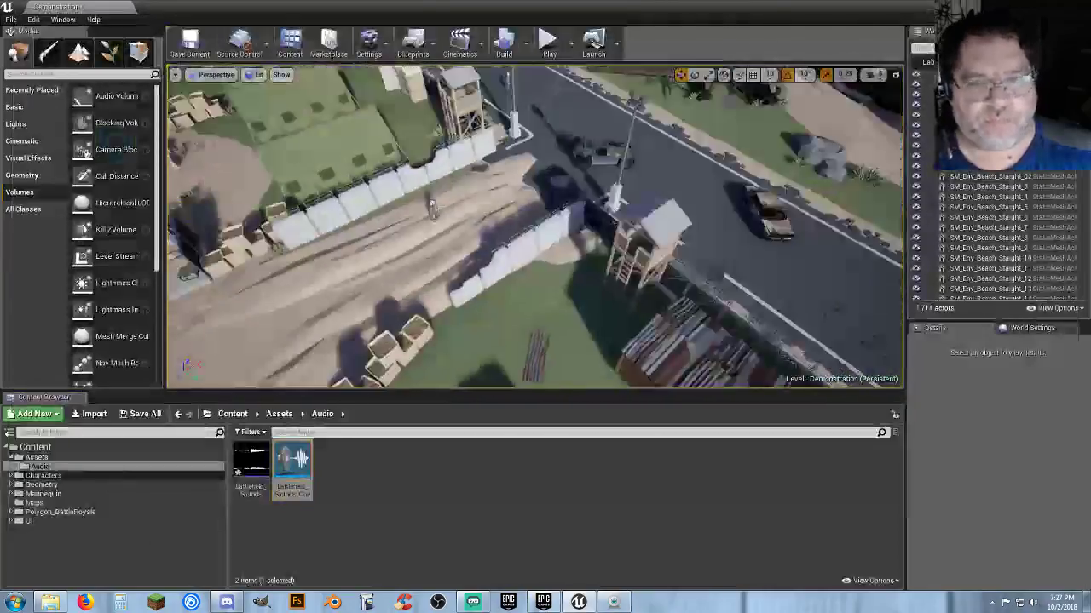
Step: Place Battlefield_Sounds_Cue on the main road beside the fenced camp and play the level to hear it while running
right_click_drag(536, 227, 596, 243)
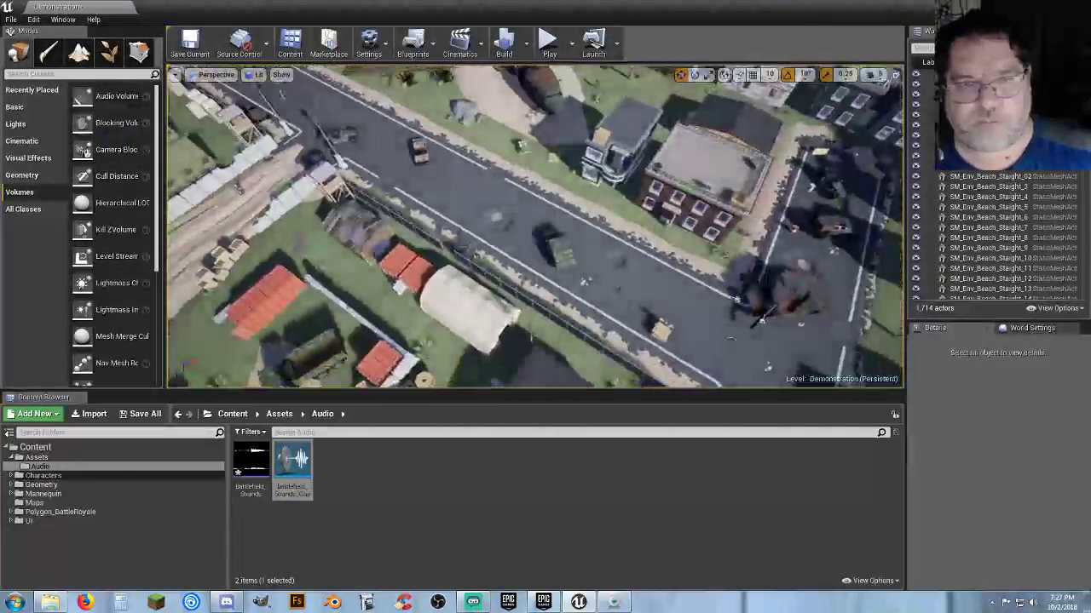
left_click_drag(285, 487, 460, 214)
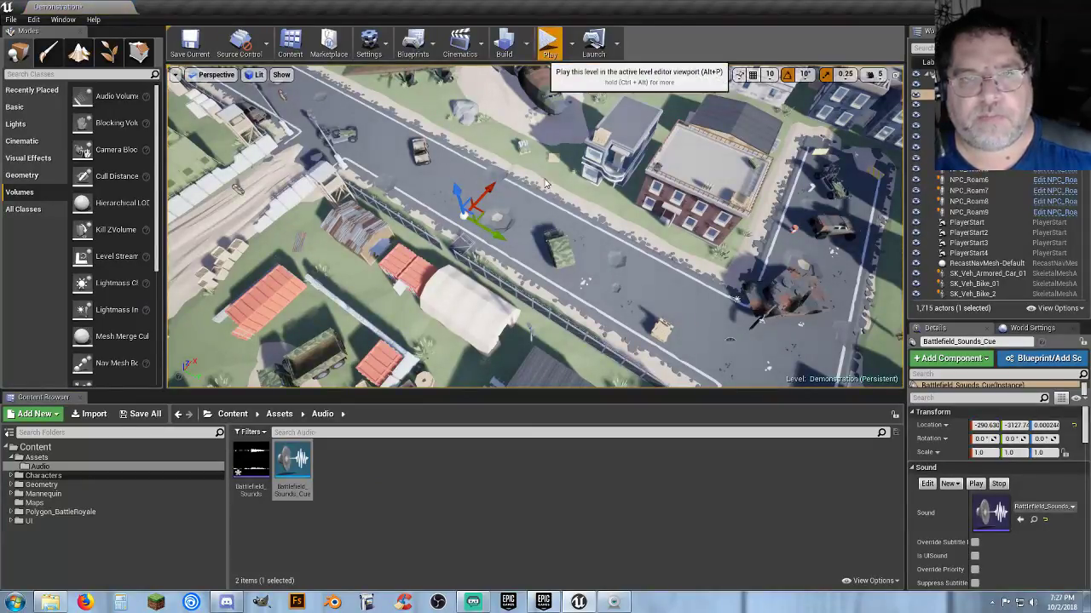
left_click(547, 41)
key("w")
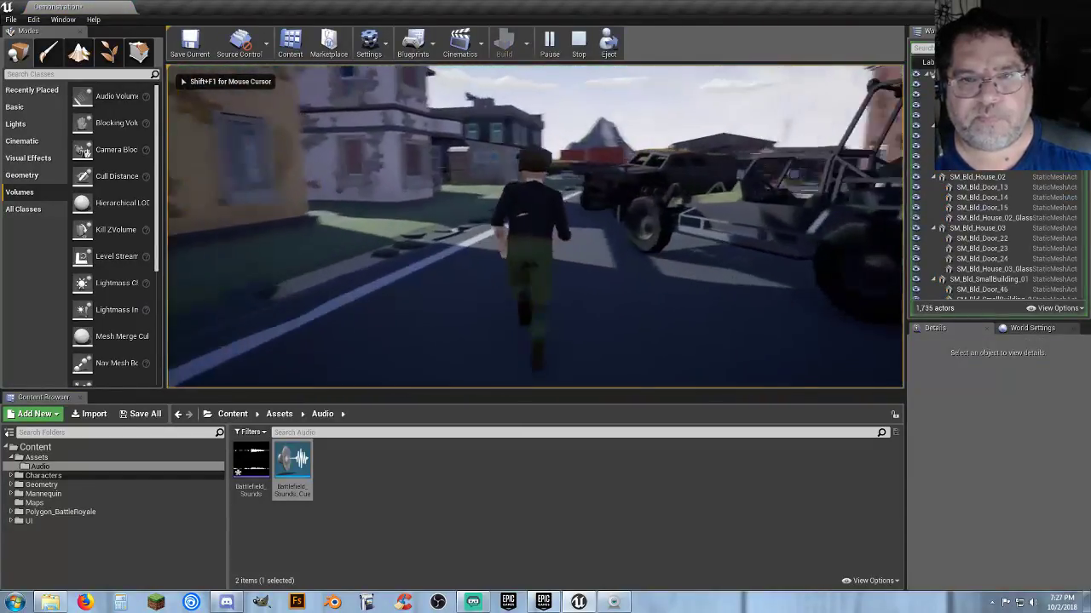
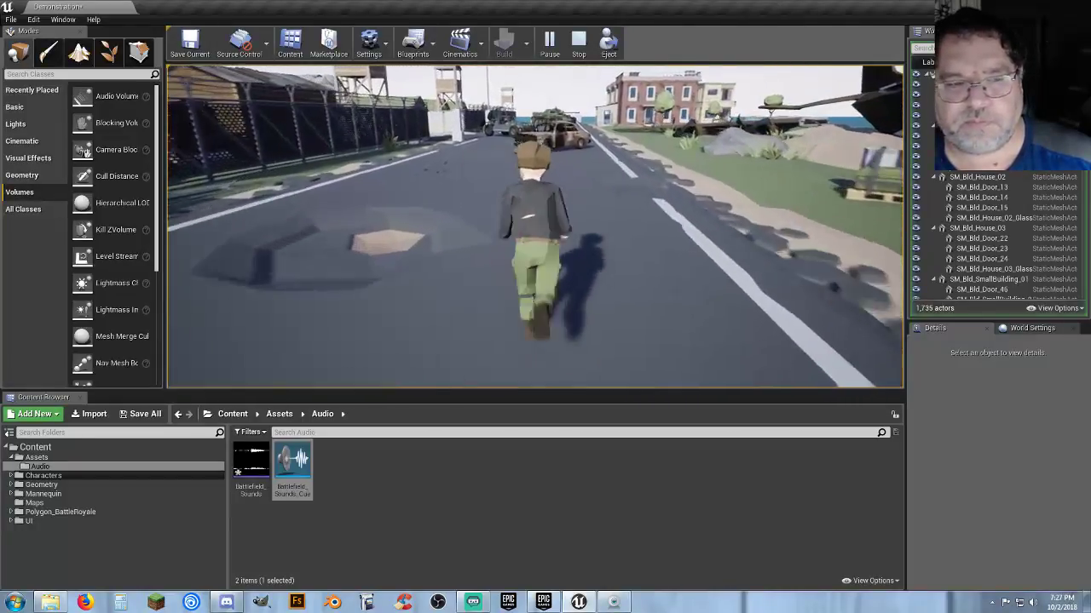
key("Escape")
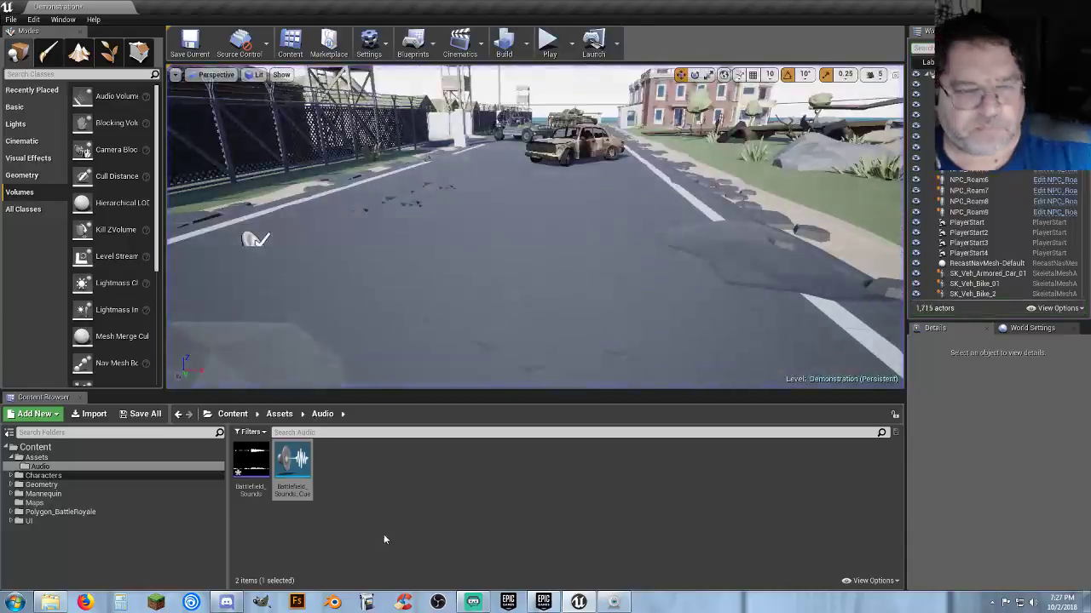
Step: Save all modified content, including the Battlefield_Sounds wave and the Demonstration level
left_click(385, 535)
left_click(146, 417)
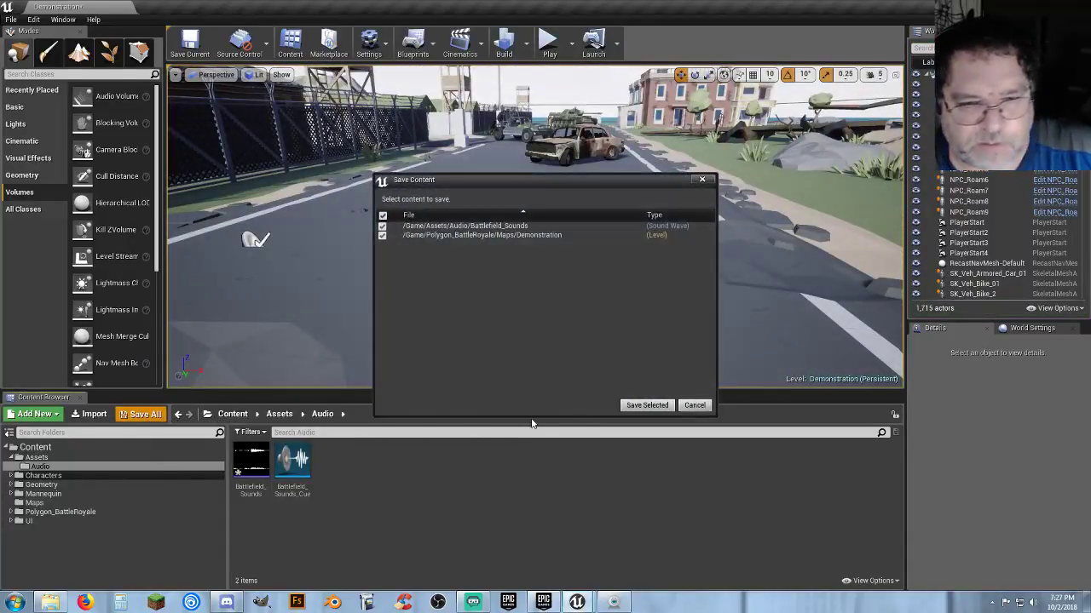
left_click(631, 406)
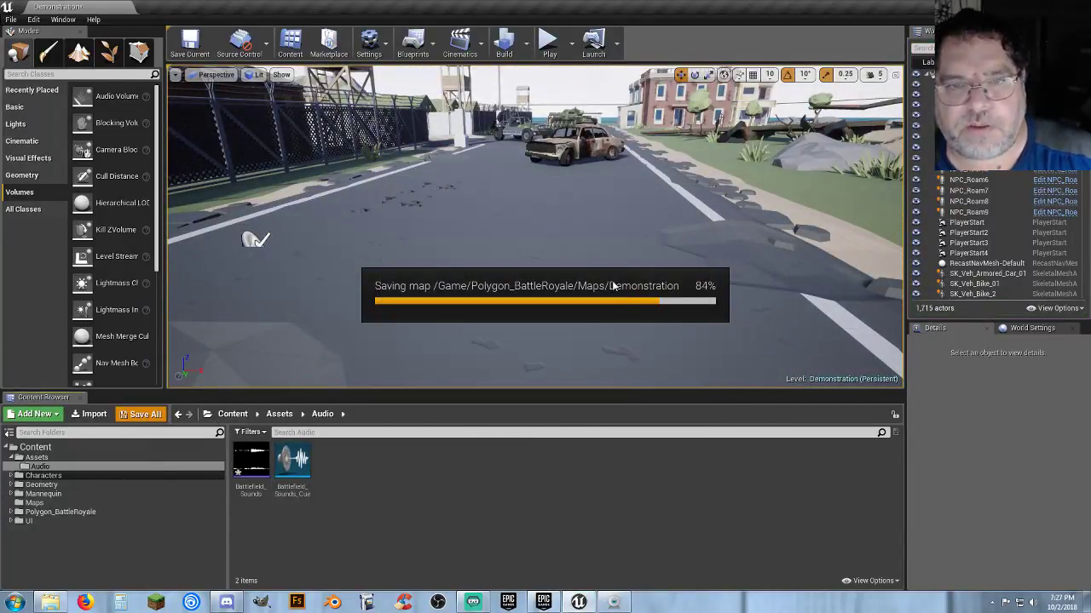
right_click_drag(609, 276, 562, 311)
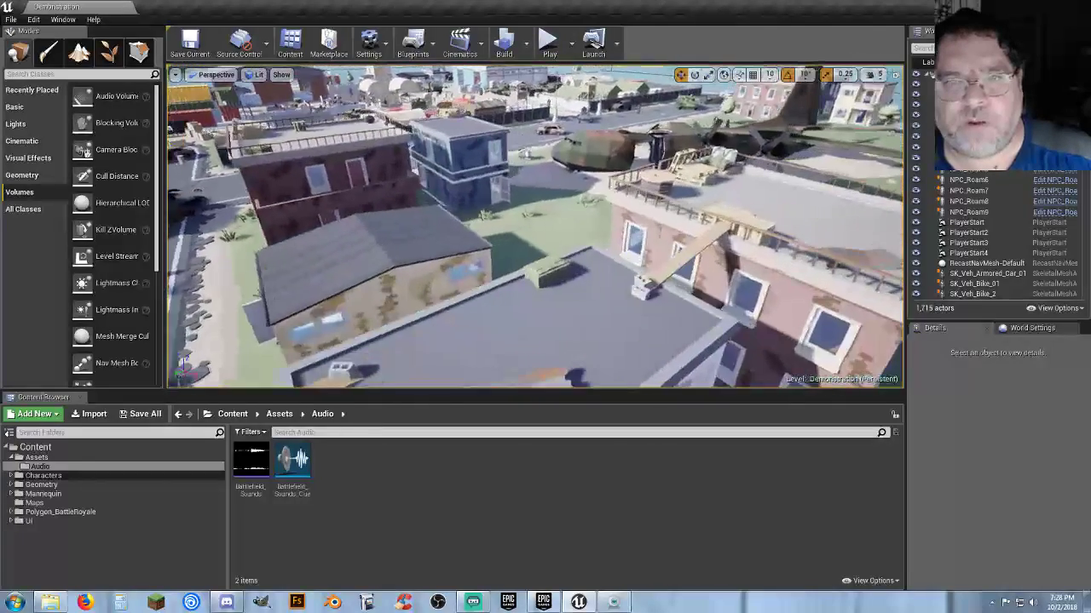
Step: Play the Demonstration level, capture a screenshot of the armored vehicles in front of the yellow house, and stop playing
right_click_drag(492, 122, 496, 122)
key("alt+p")
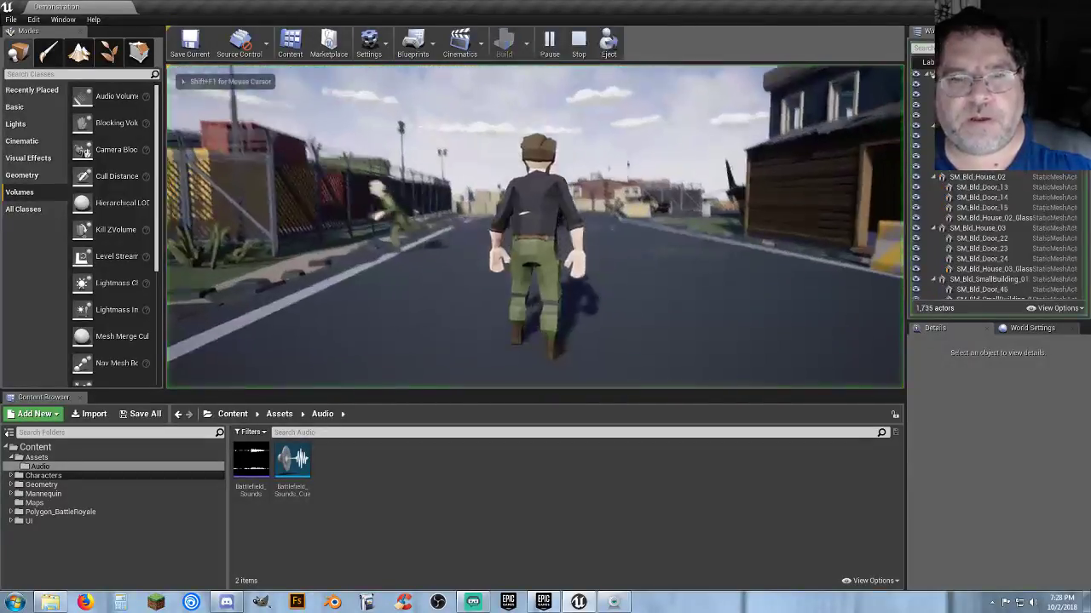
key("v")
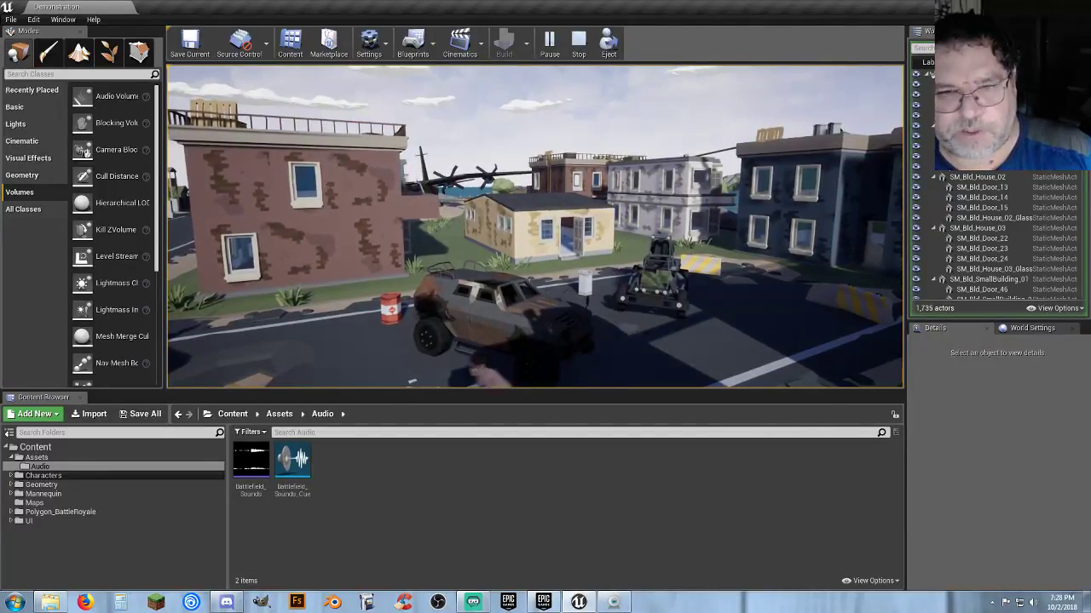
key("Escape")
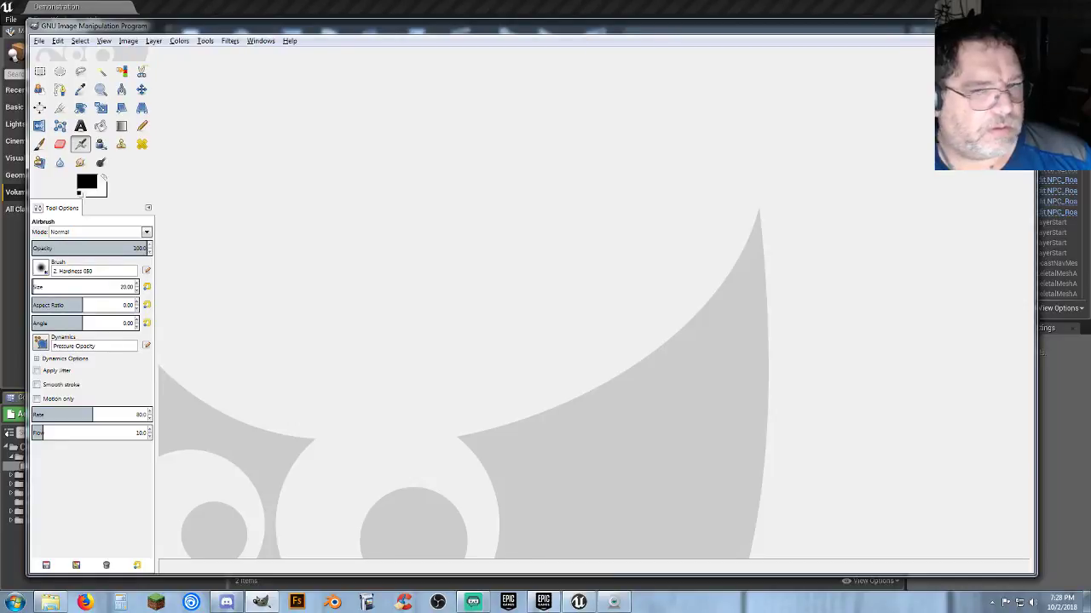
Step: In GIMP, paste the screenshot, copy an area of about 983 × 555 px from its game view into a new image, and discard the original
key("ctrl+v")
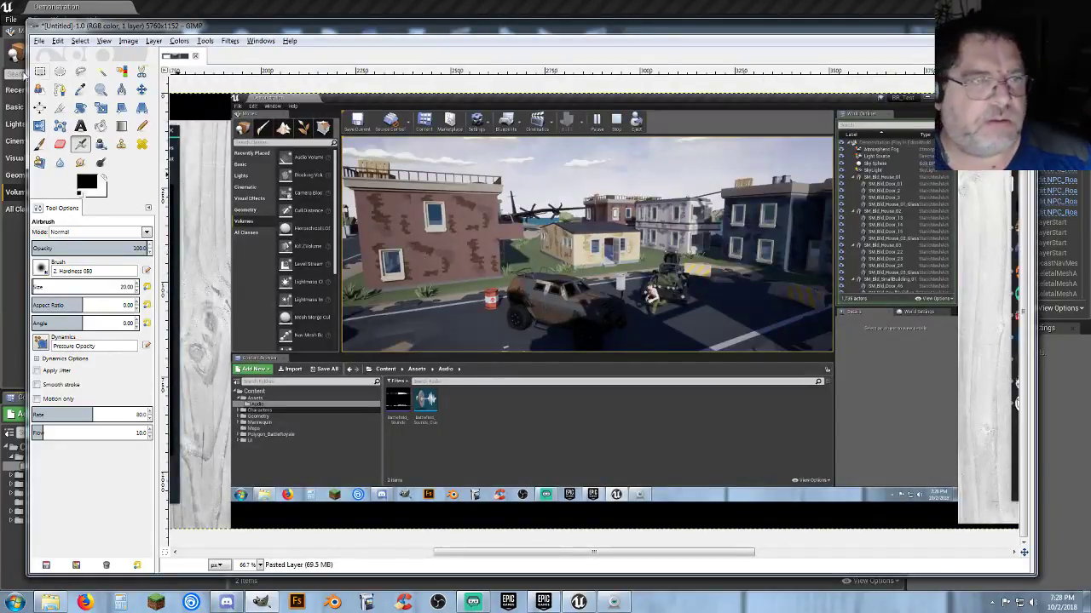
left_click(39, 71)
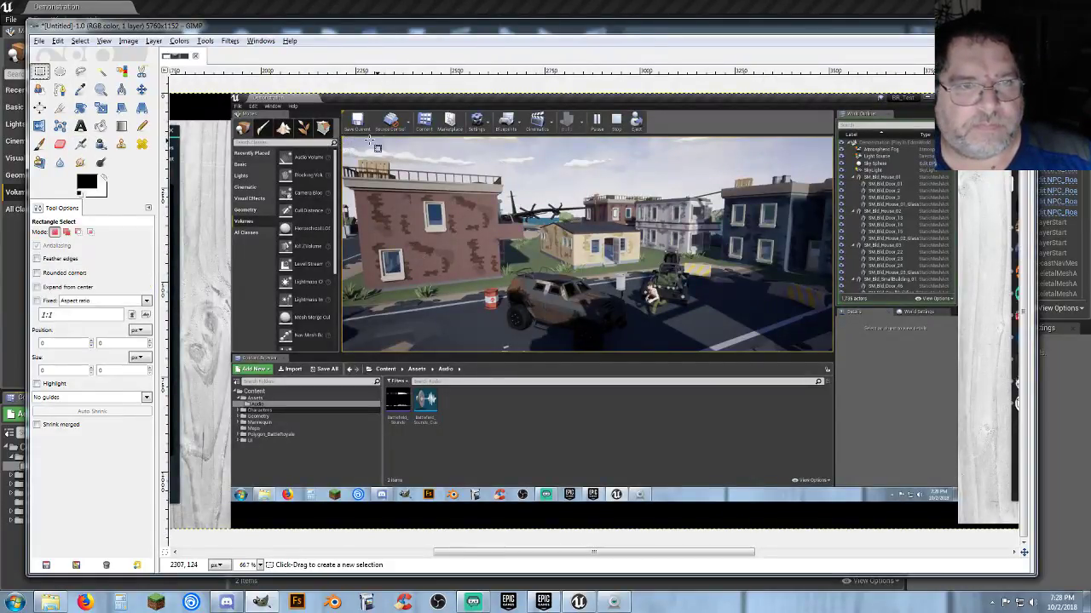
left_click_drag(416, 140, 784, 348)
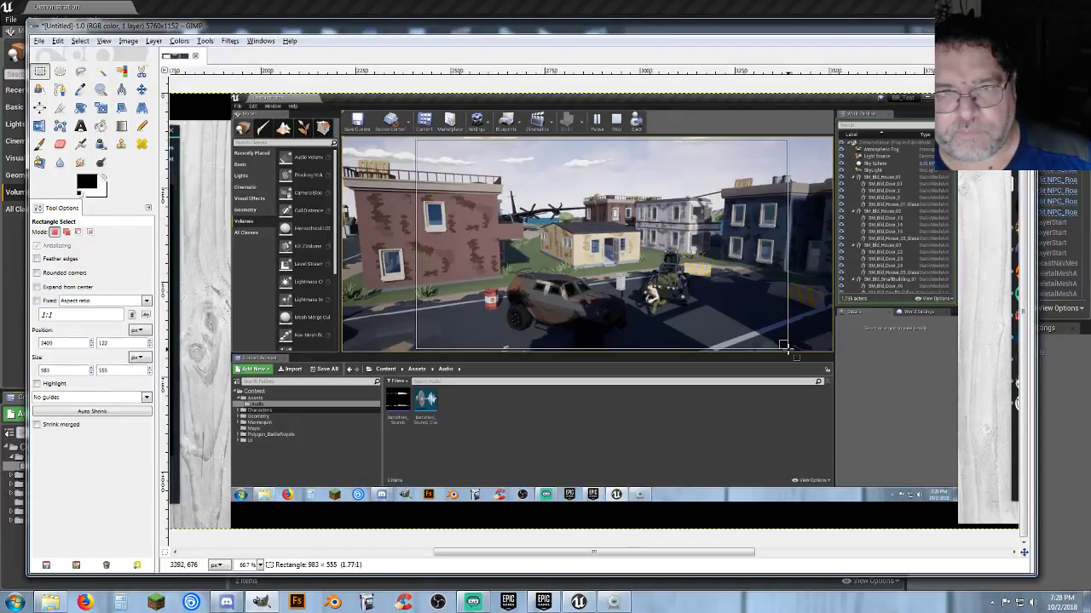
left_click_drag(784, 348, 784, 348)
key("ctrl+c")
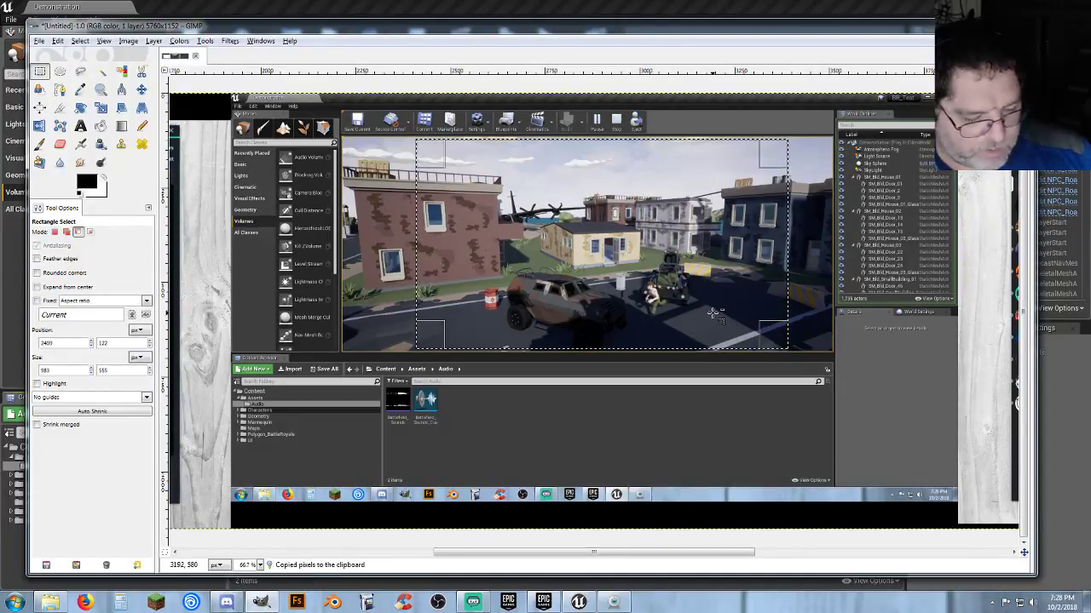
key("ctrl+shift+v")
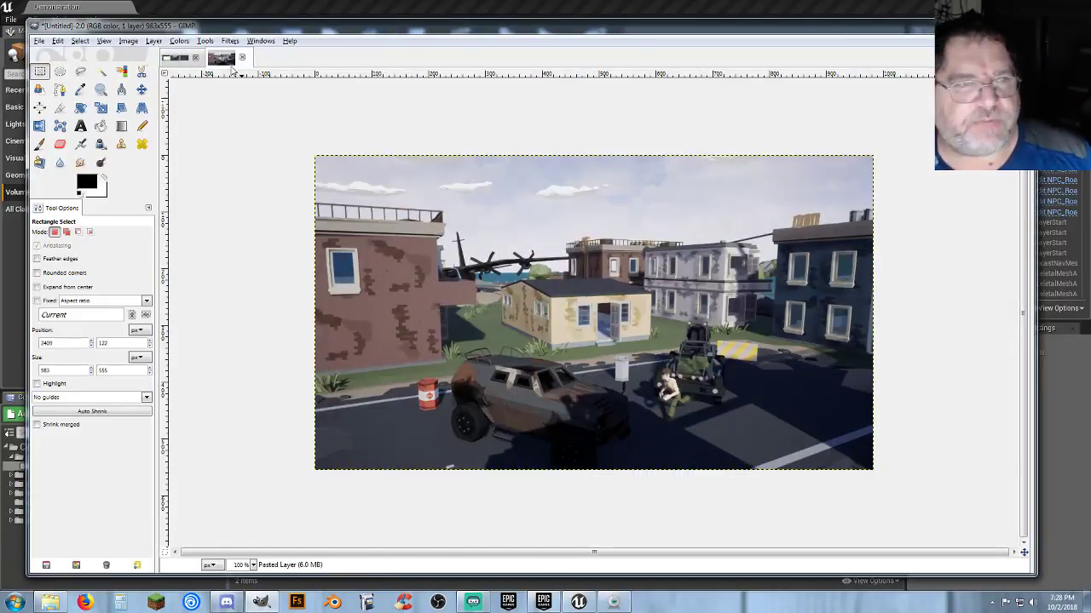
left_click(196, 58)
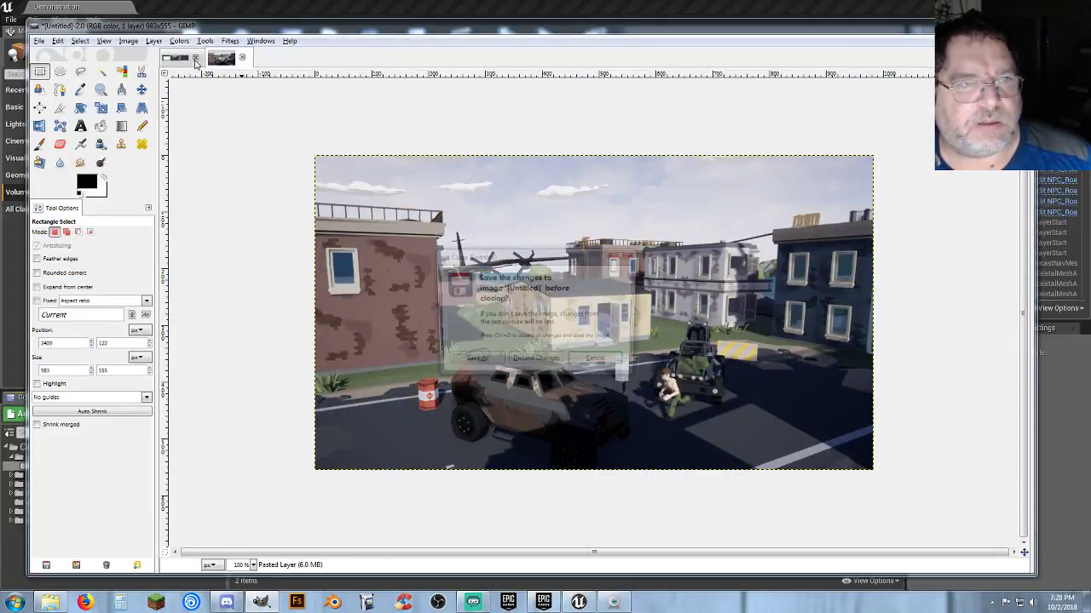
left_click(536, 365)
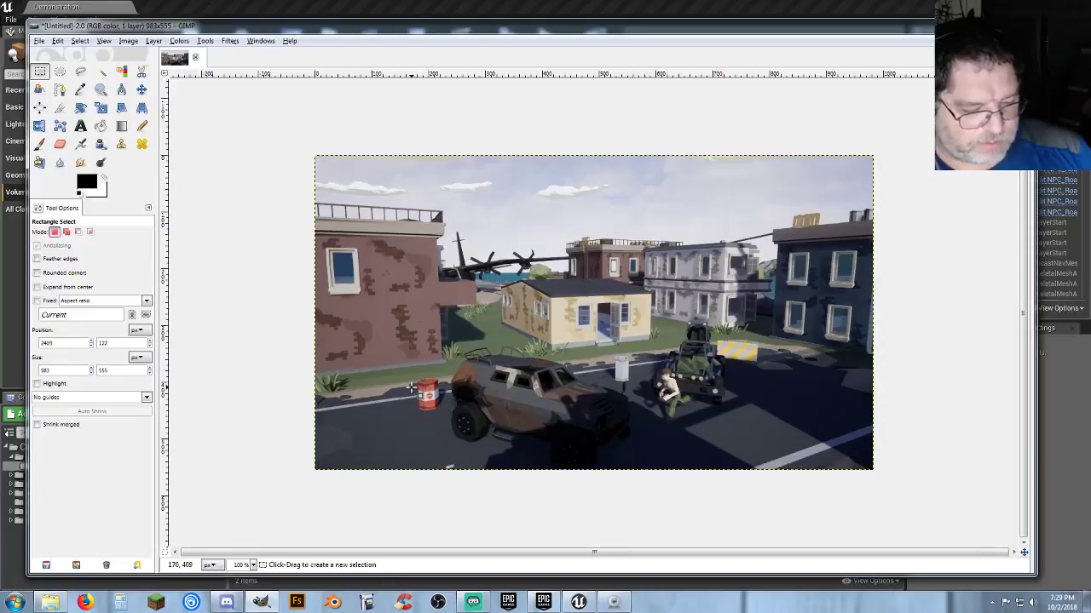
Step: Export the cropped image as Untitled.png to F:\Aaaa\NewShit, replacing the existing file, and quit GIMP without saving the project
key("ctrl+shift+e")
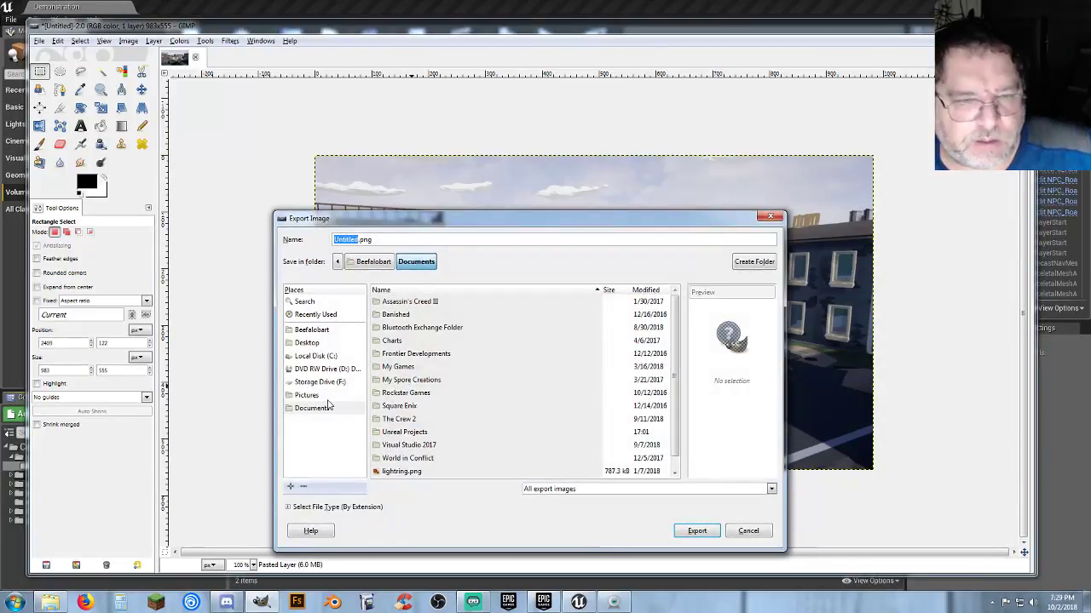
left_click(337, 382)
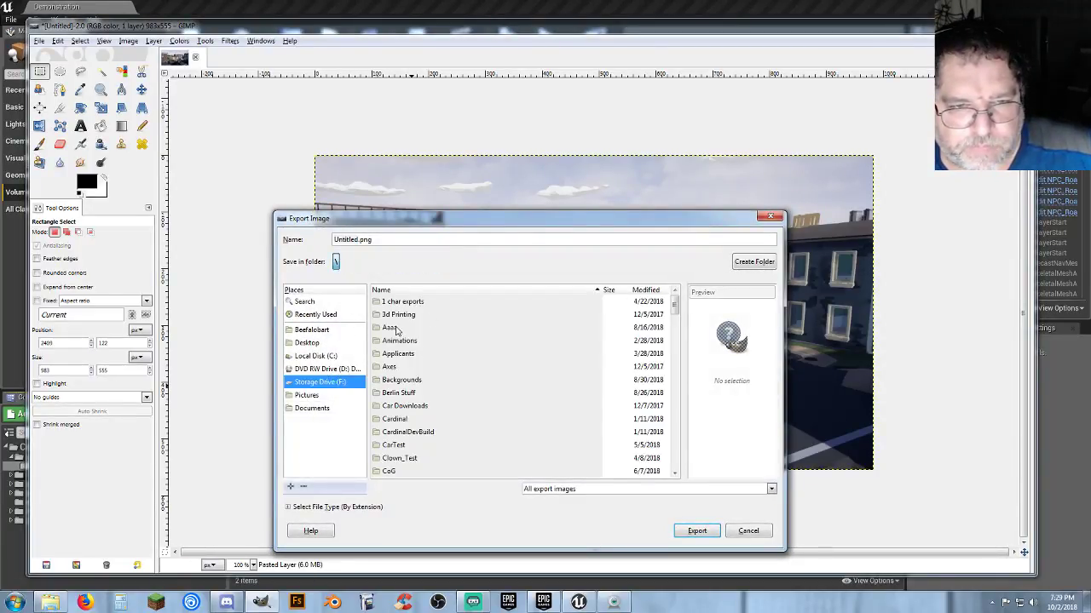
double_click(396, 328)
double_click(406, 392)
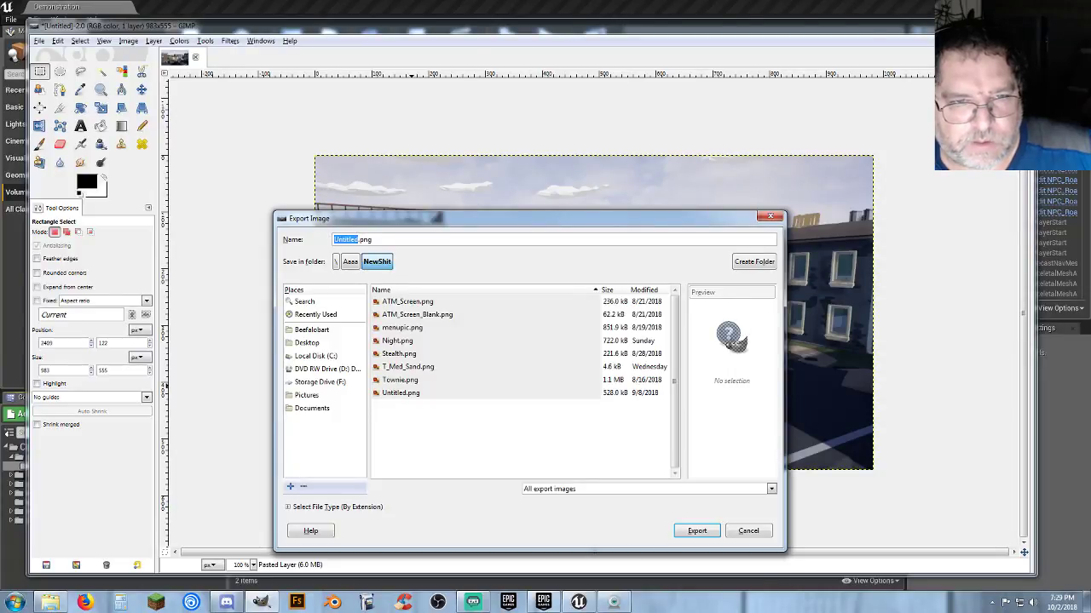
left_click(693, 532)
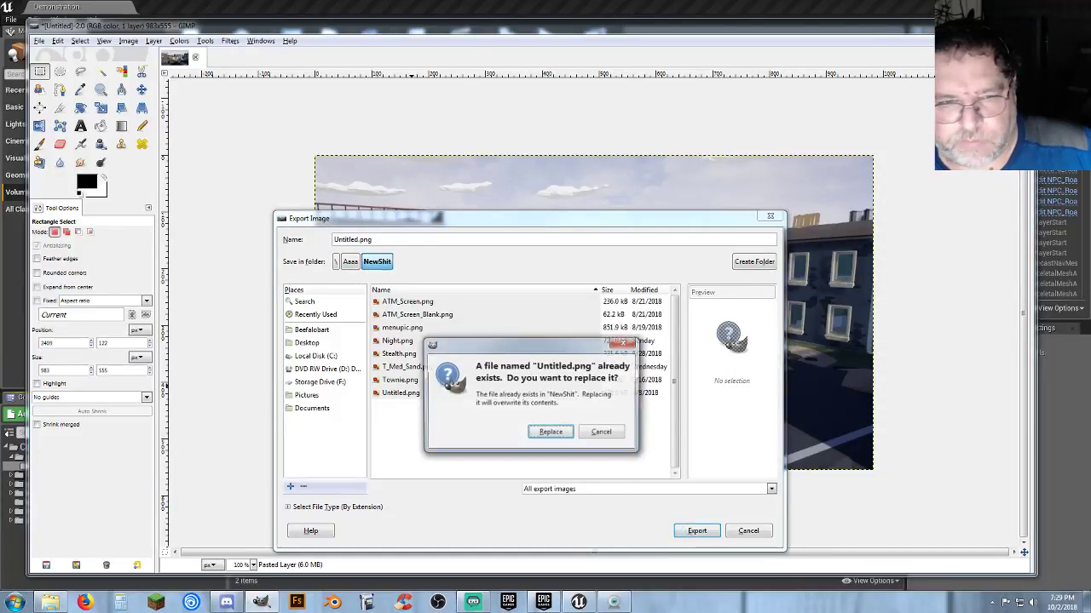
left_click(551, 433)
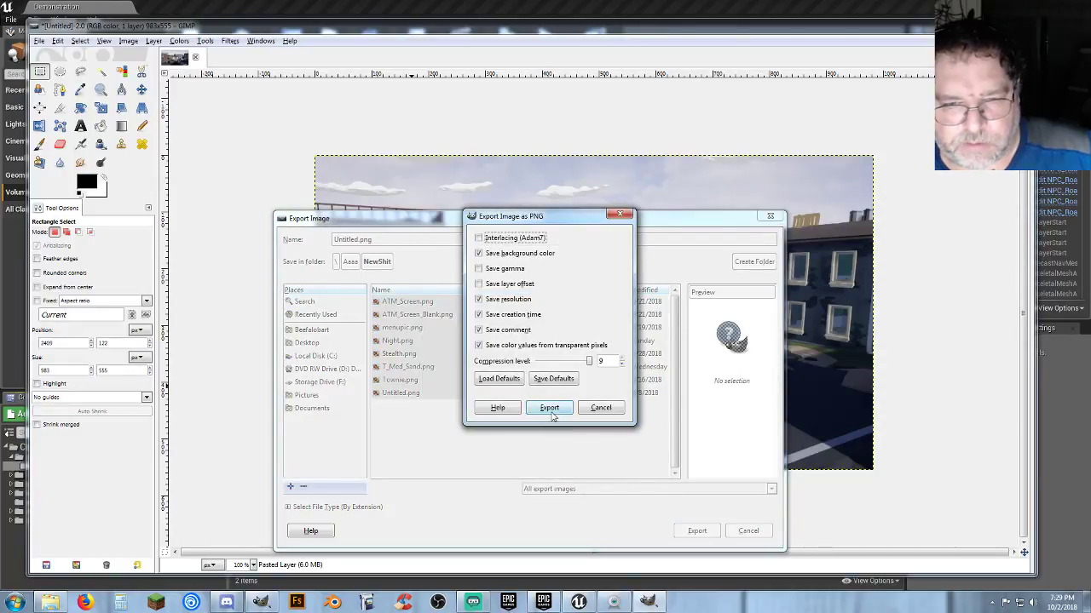
left_click(549, 405)
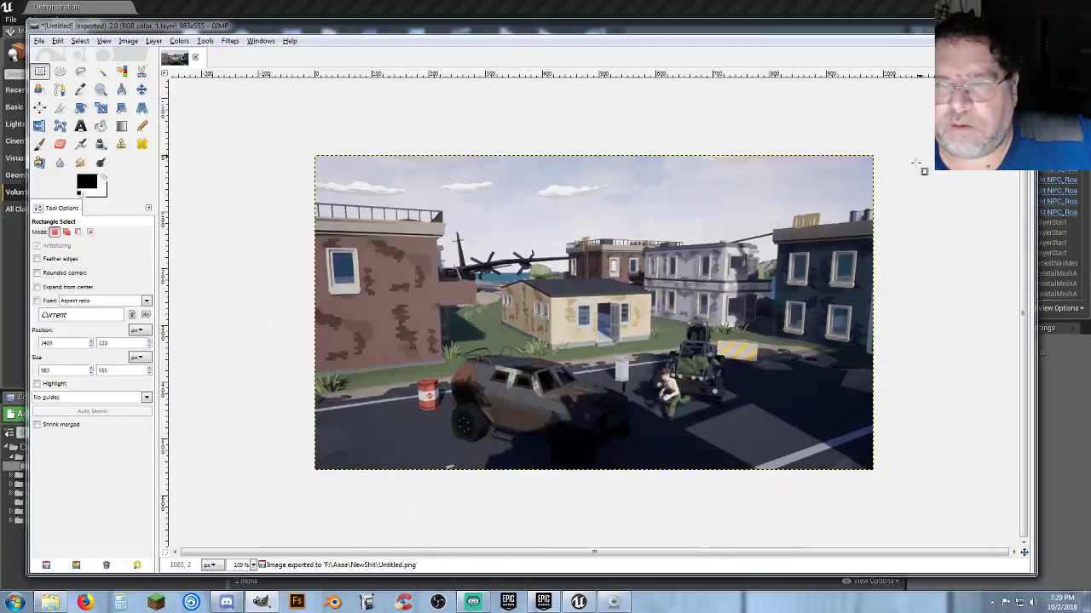
key("ctrl+q")
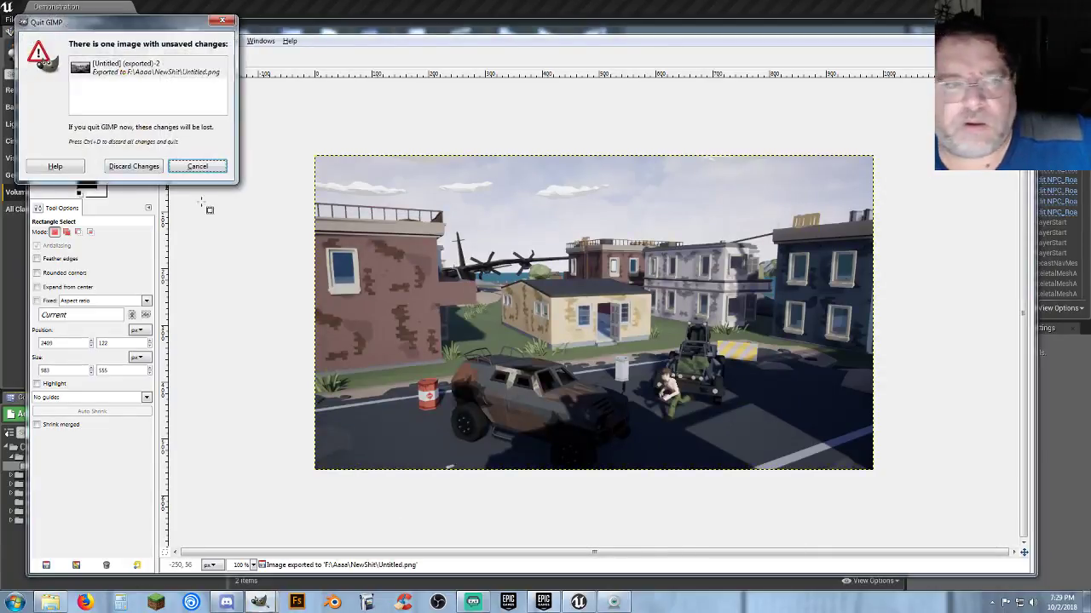
left_click(128, 166)
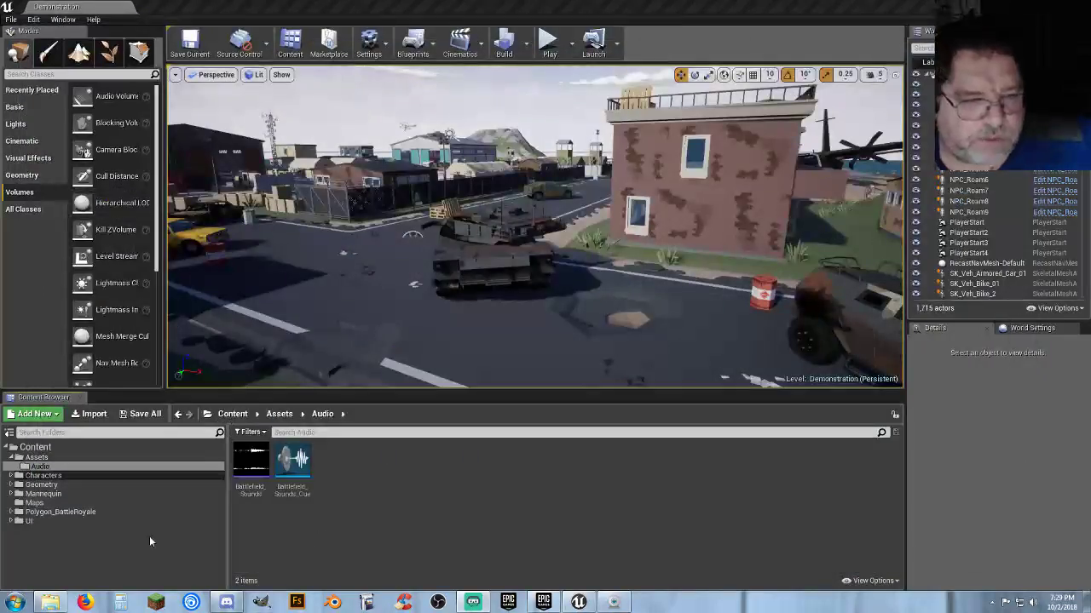
Step: Import Untitled.png into the UI/Assets/Images folder of the Unreal project
left_click(10, 520)
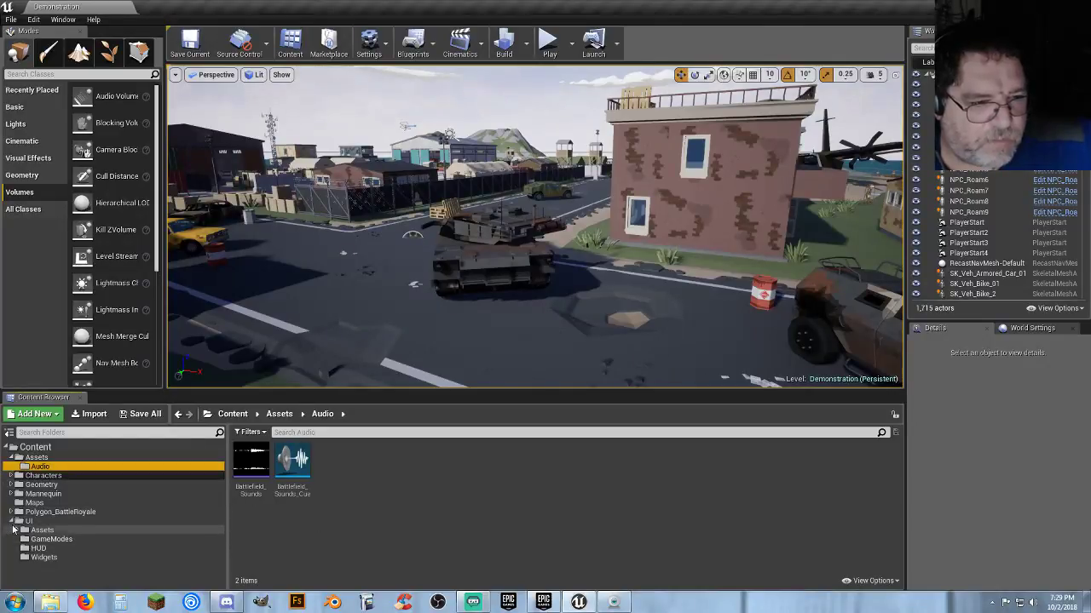
left_click(16, 530)
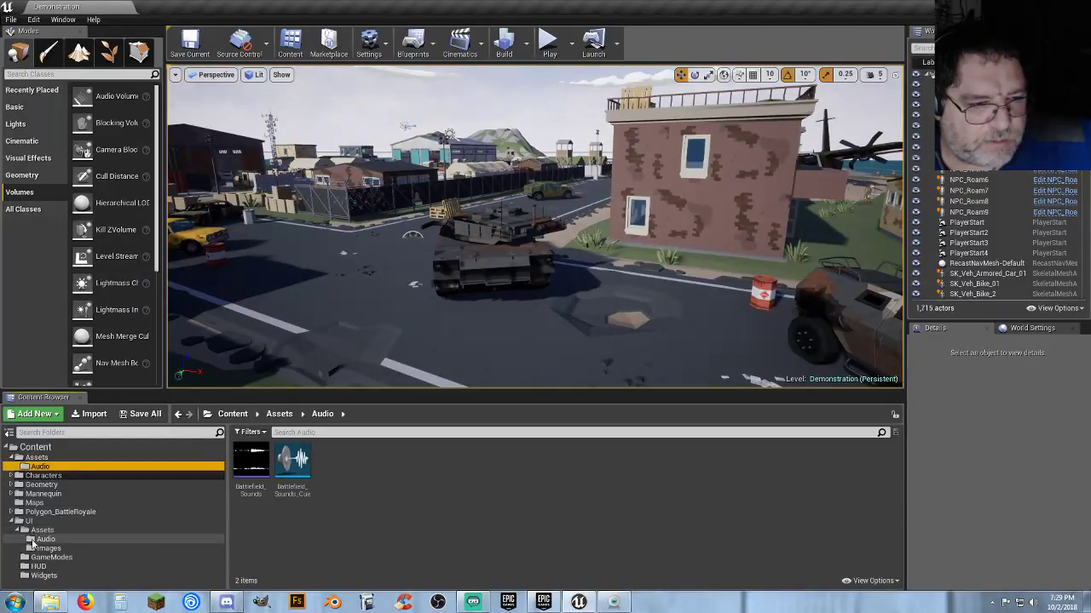
left_click(34, 548)
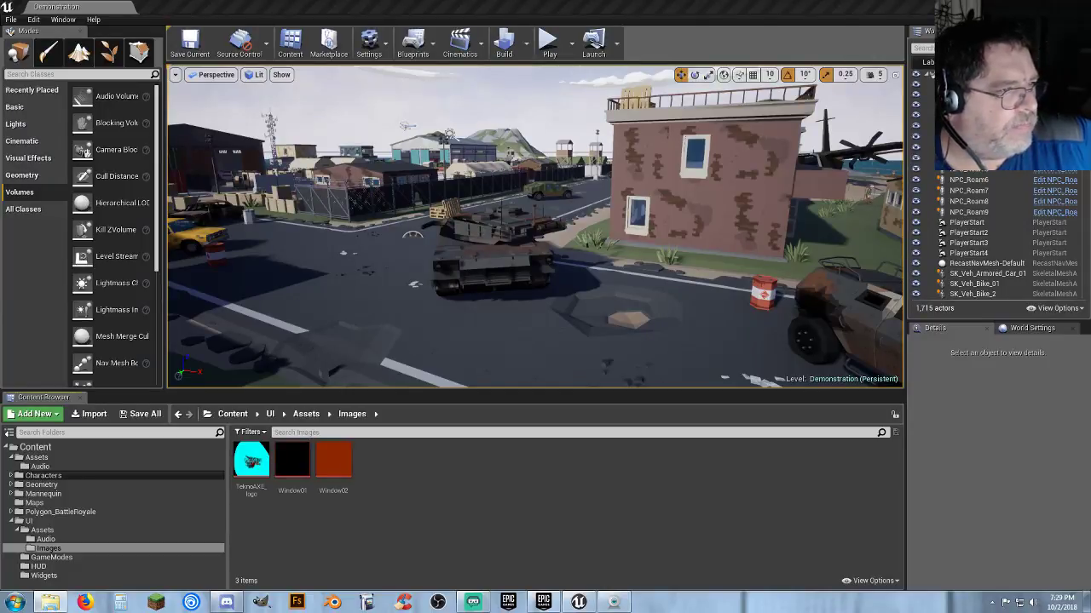
left_click_drag(430, 490, 428, 491)
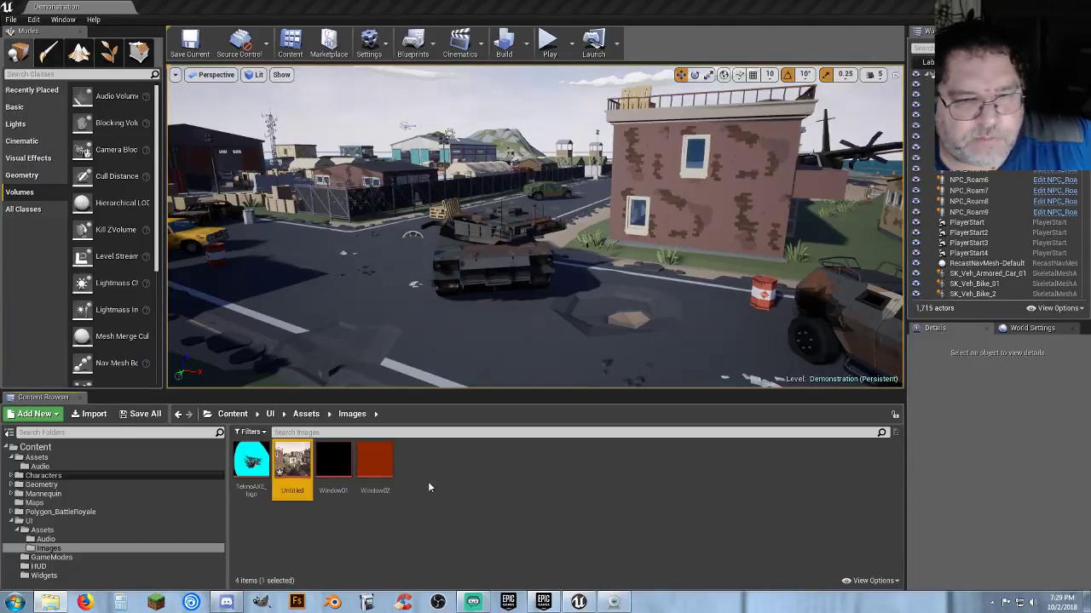
Step: Rename the imported Untitled texture as Menu_BG
left_click(288, 492)
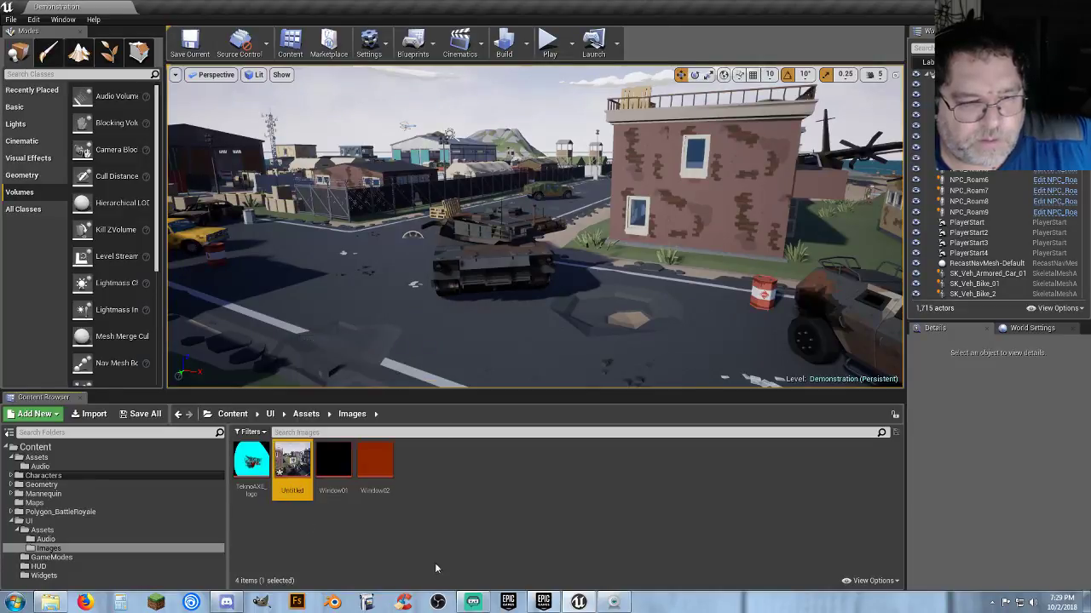
key("F2")
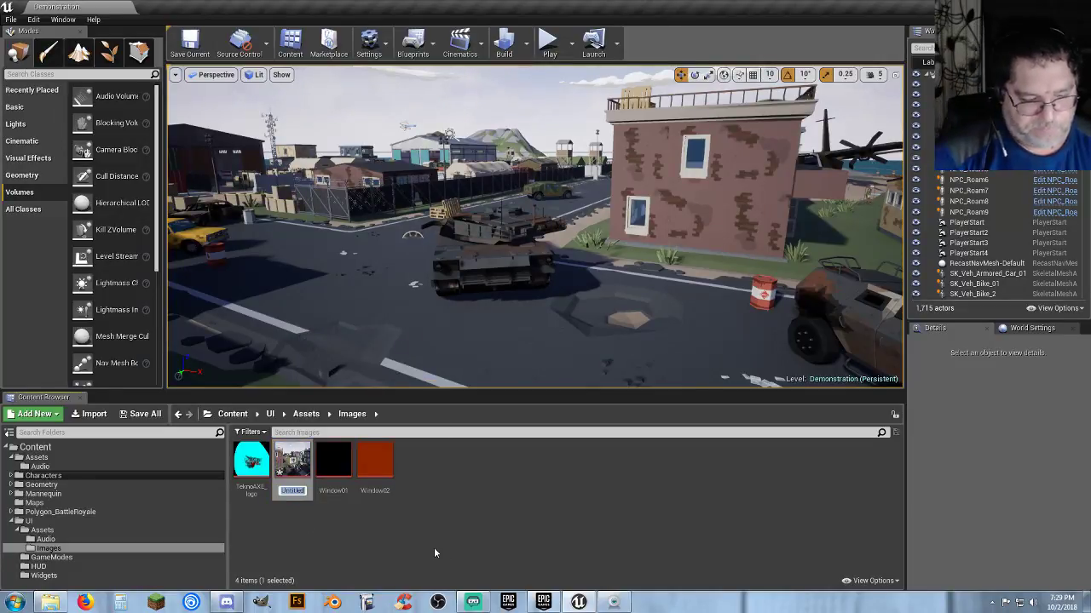
type("Menu")
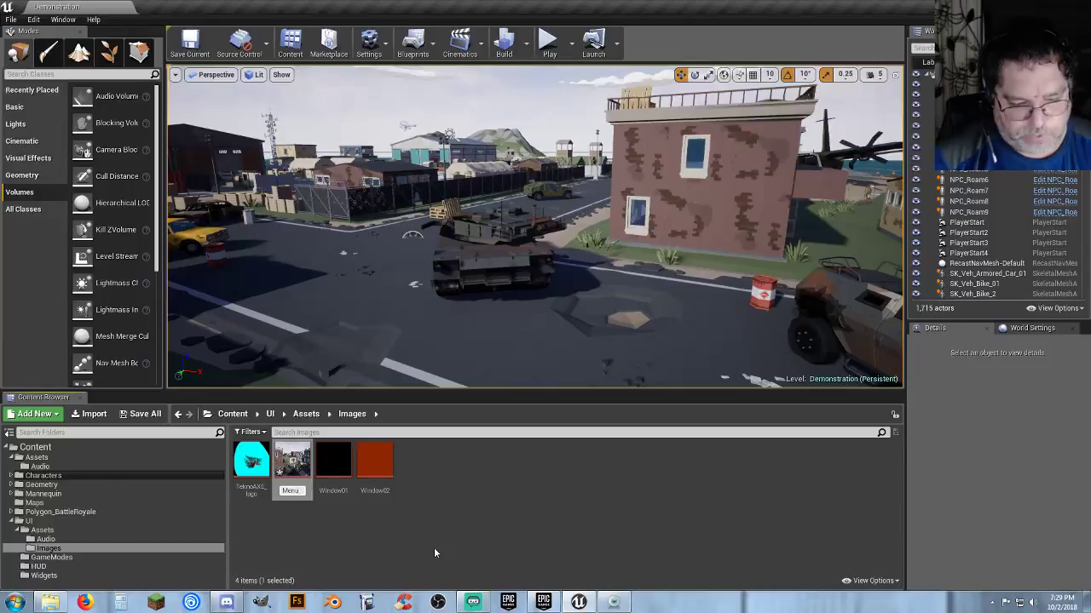
type("_BG")
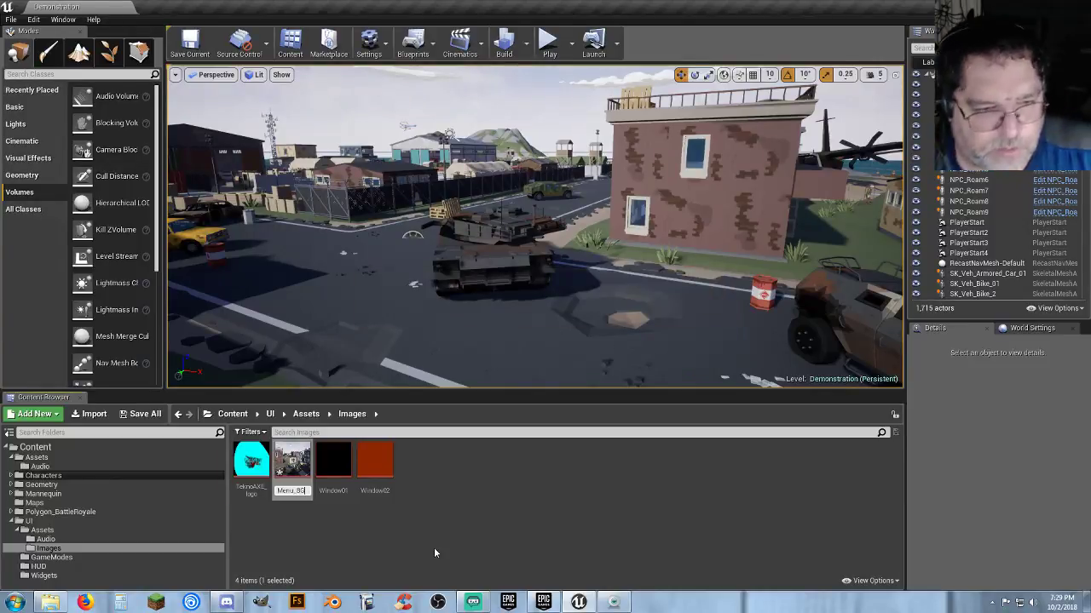
key("Return")
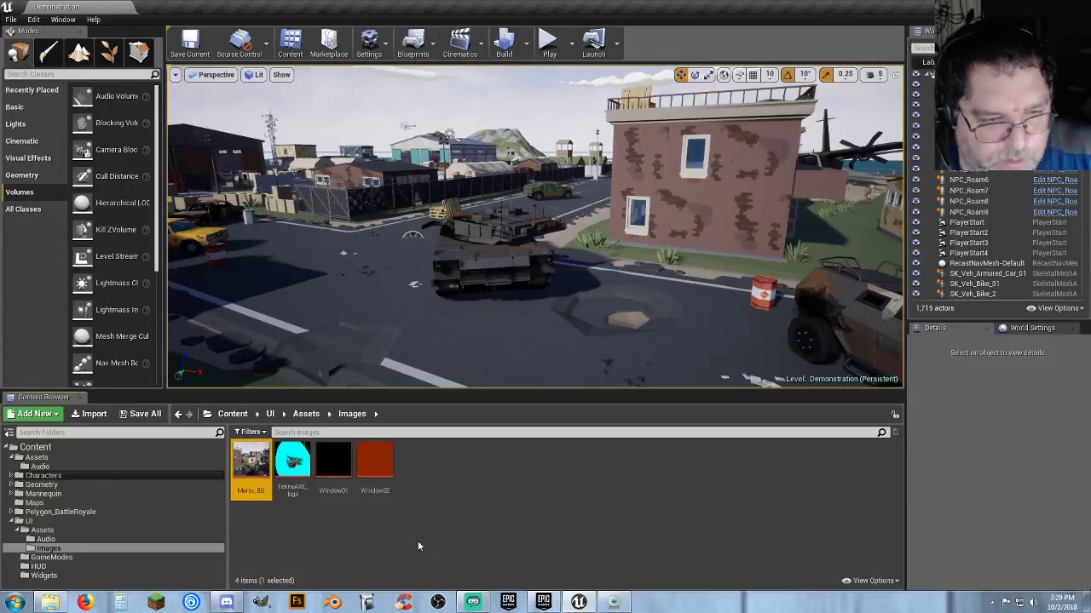
Step: Open the MainMenu_W widget from the UI/Widgets folder and dock its editor beside the Demonstration level
left_click(52, 575)
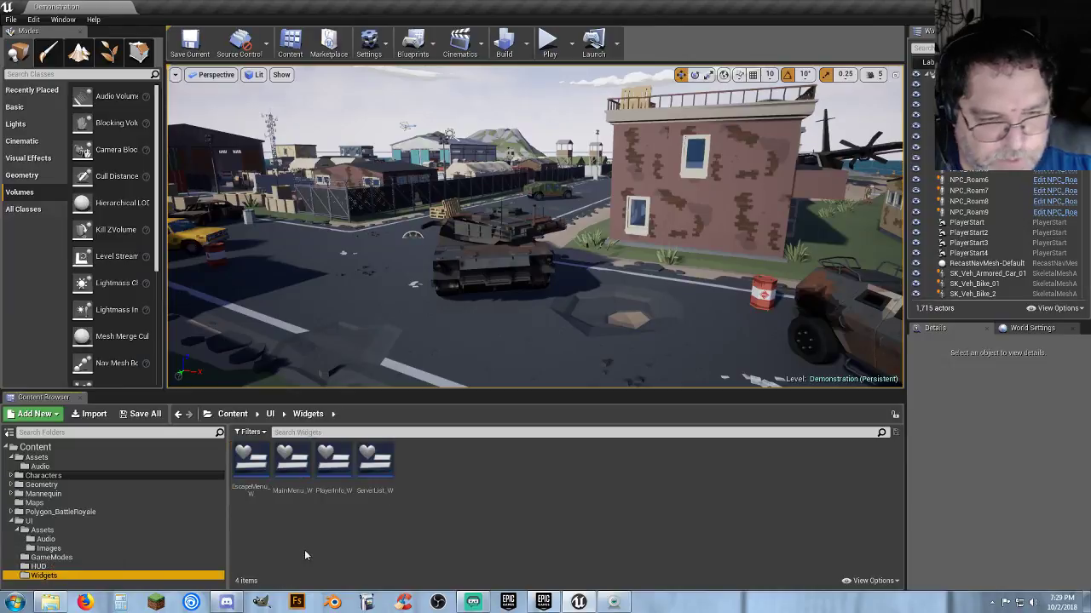
double_click(291, 462)
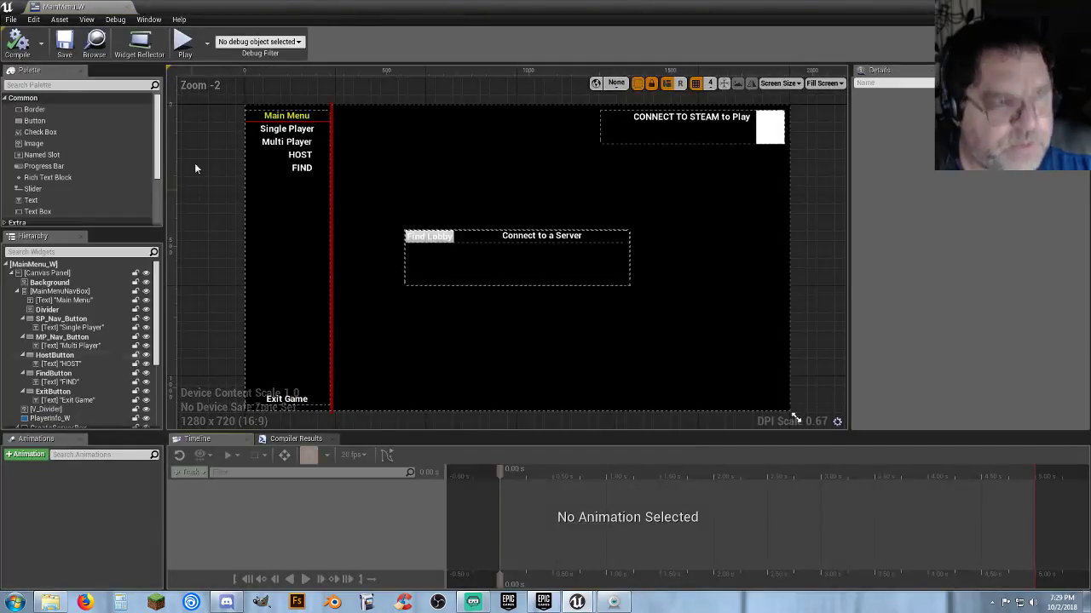
left_click_drag(83, 6, 184, 12)
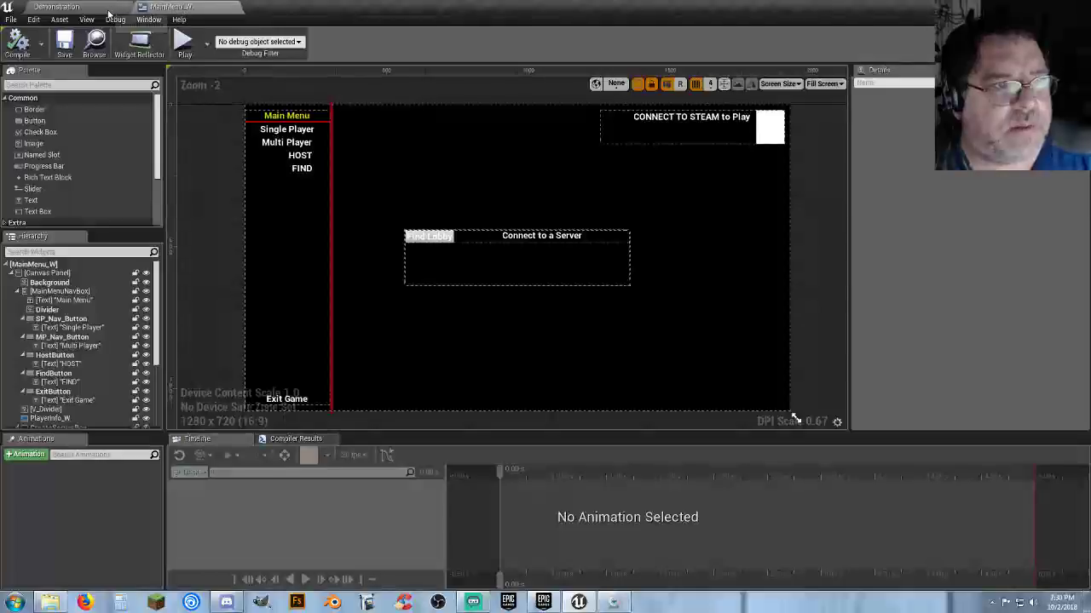
Step: Select the Menu_BG texture in the UI/Assets/Images folder and return to the MainMenu_W widget
left_click(56, 6)
left_click(47, 539)
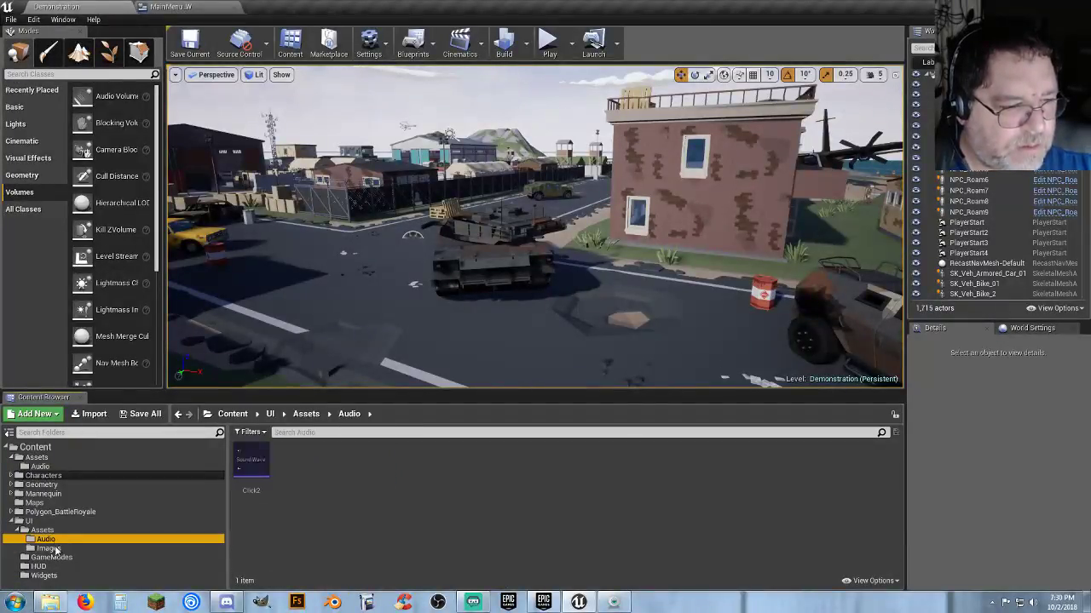
left_click(48, 548)
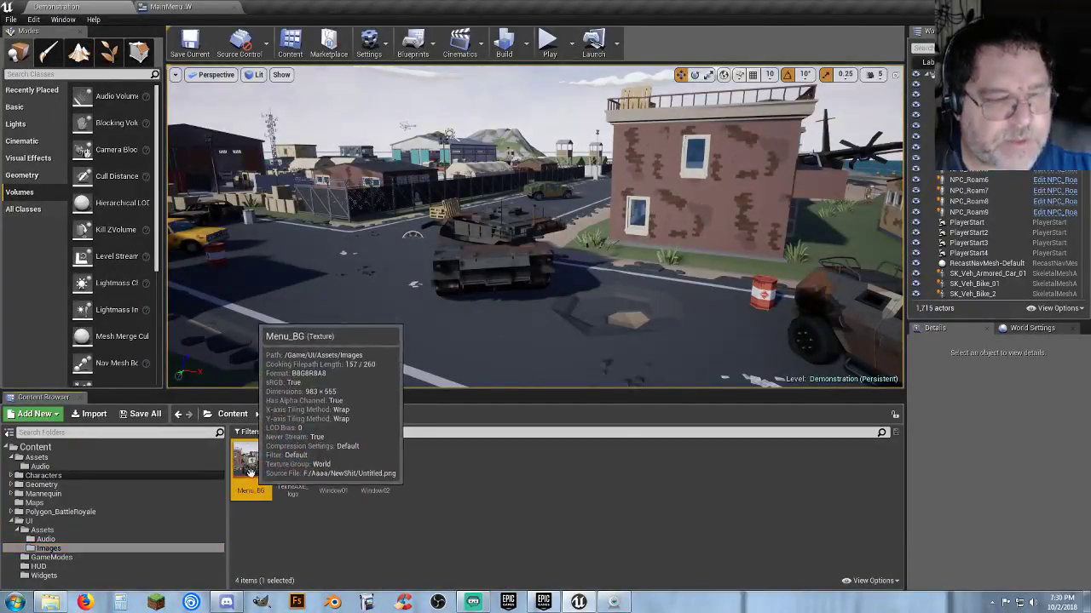
left_click(170, 6)
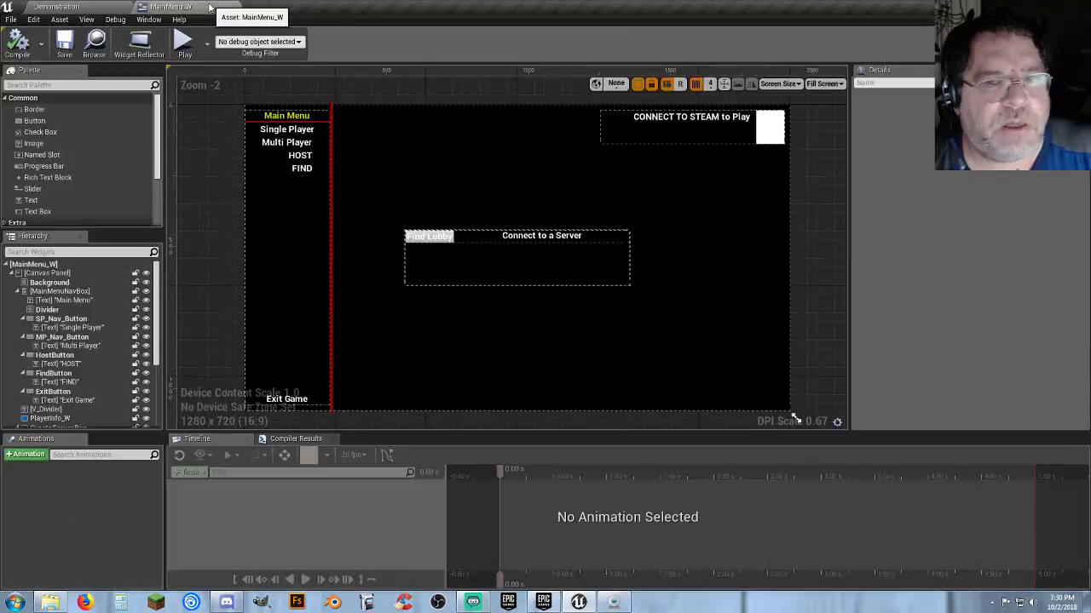
Step: Set the ZOrder of the main menu's black Background image to -5
left_click(409, 189)
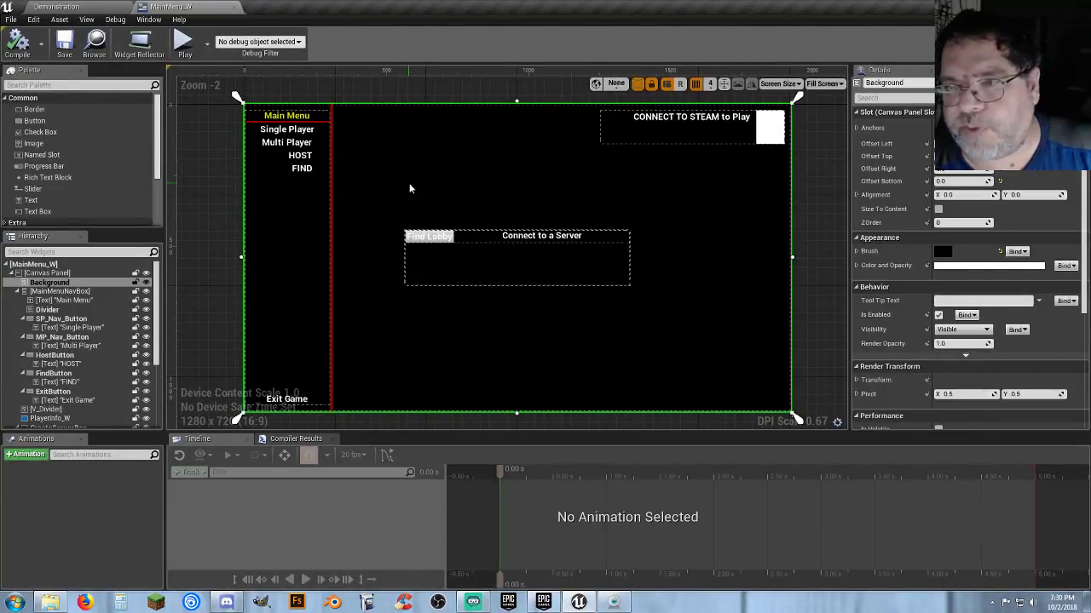
left_click(960, 224)
type("-")
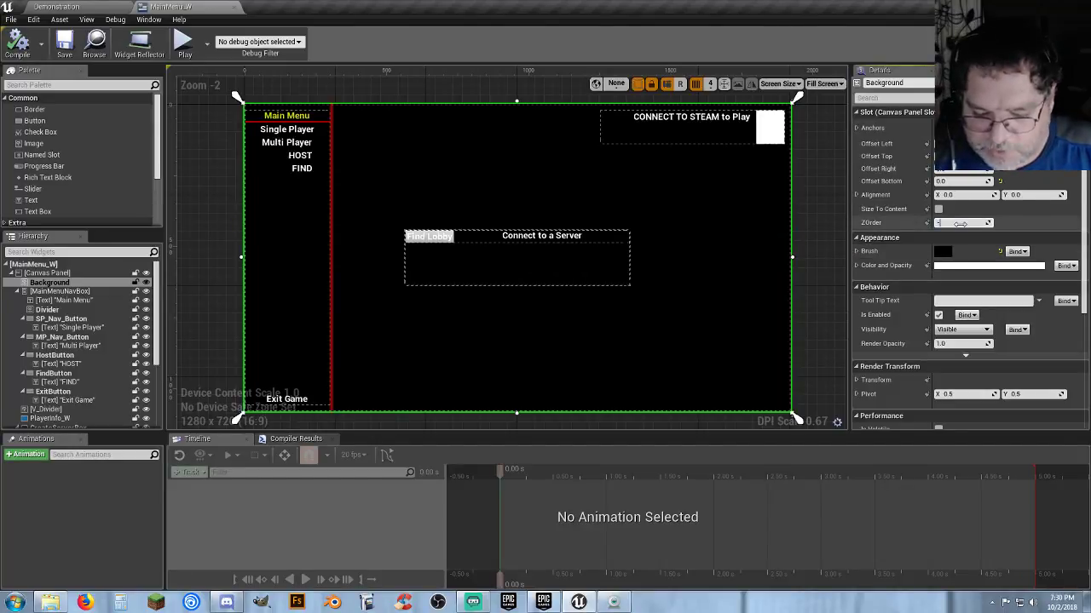
type("5")
key("Return")
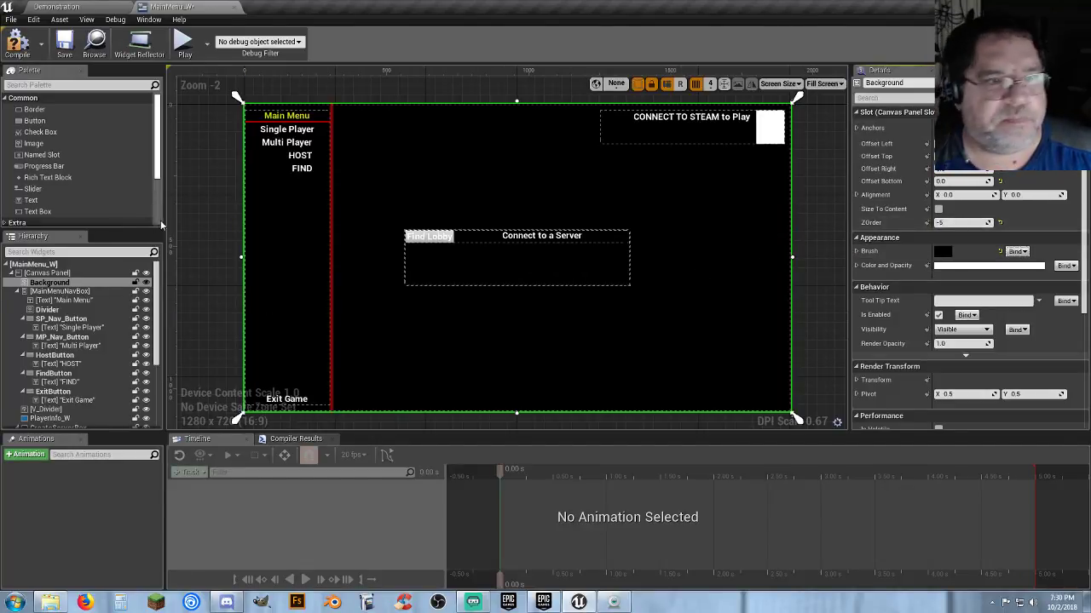
left_click(207, 231)
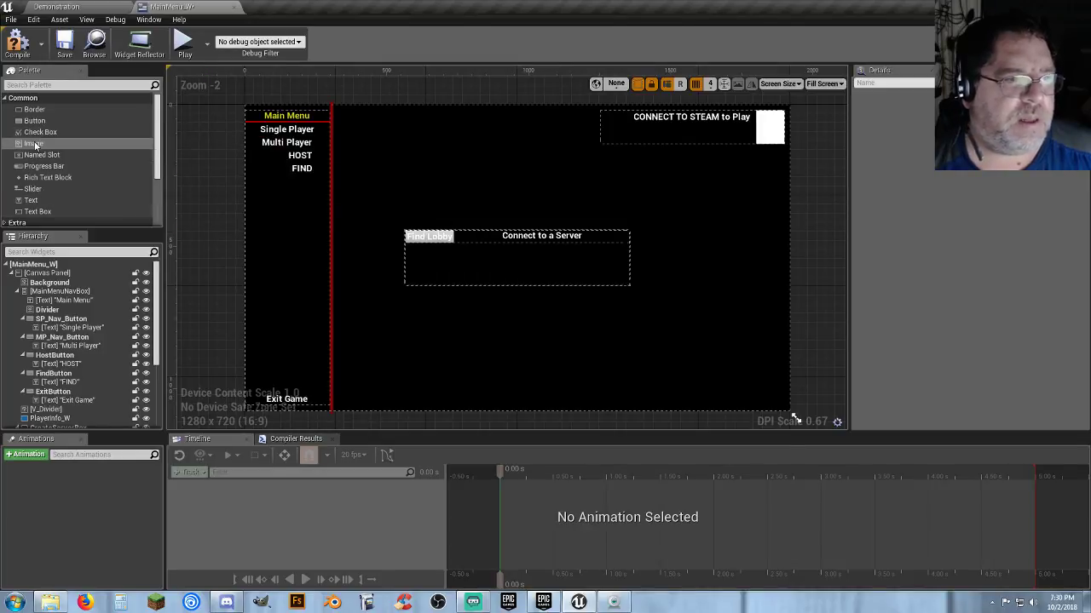
Step: Add an Image widget to the canvas beside the menu column and assign the Menu_BG texture to its brush
left_click_drag(36, 145, 356, 125)
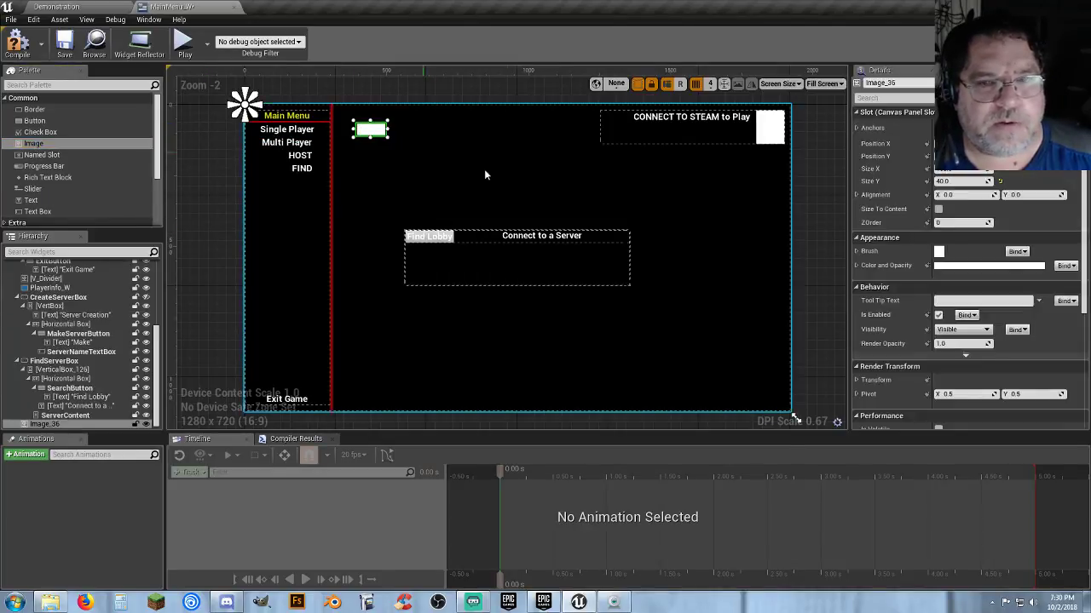
left_click(858, 250)
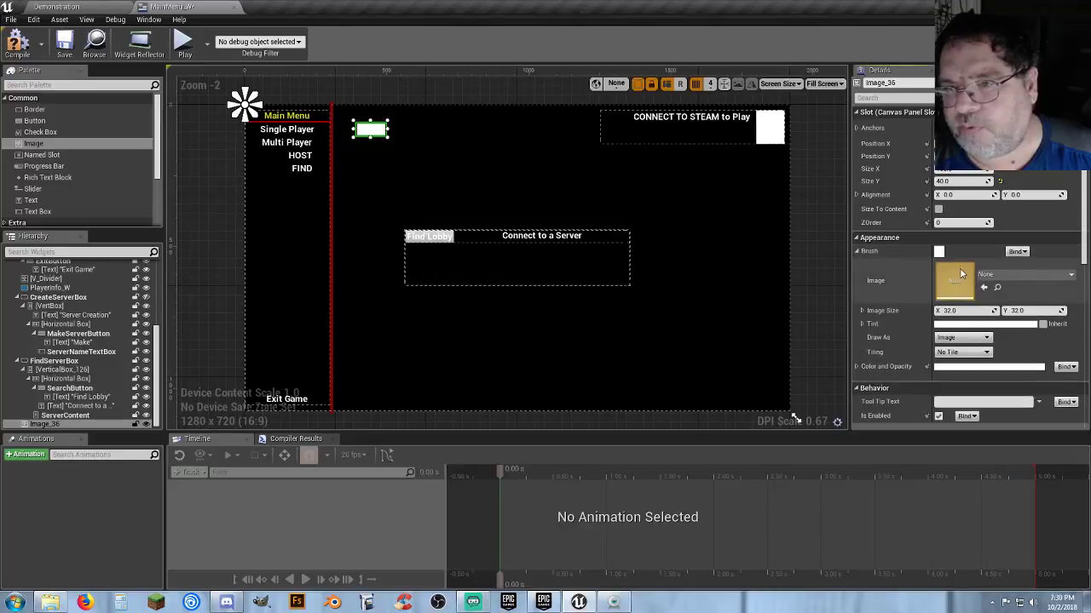
left_click(983, 287)
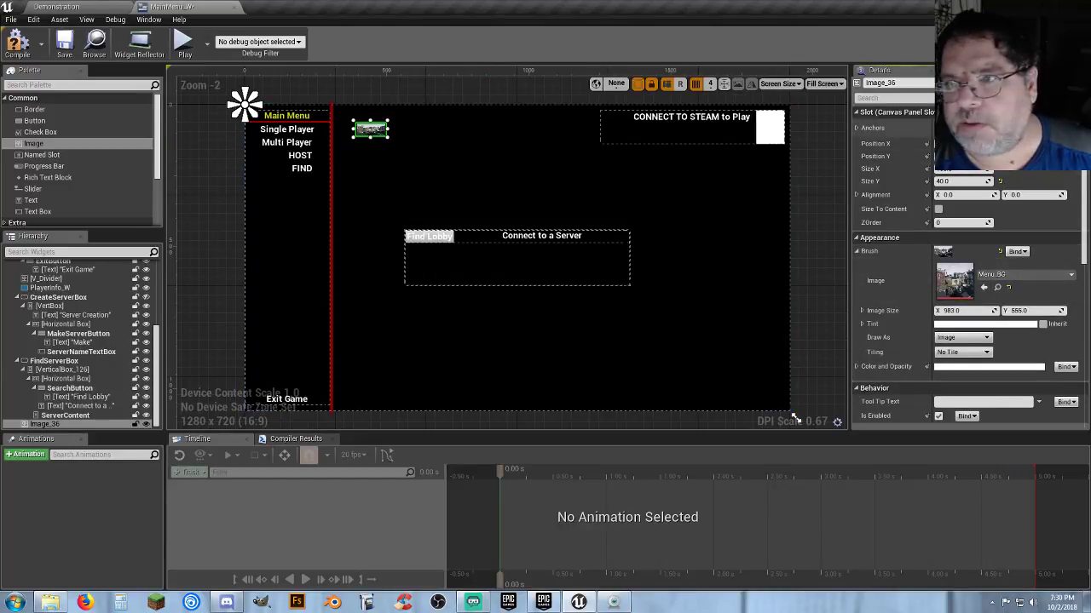
Step: Anchor the Menu_BG image to stretch across the whole canvas and resize it to fill the area beyond the red divider
left_click(974, 126)
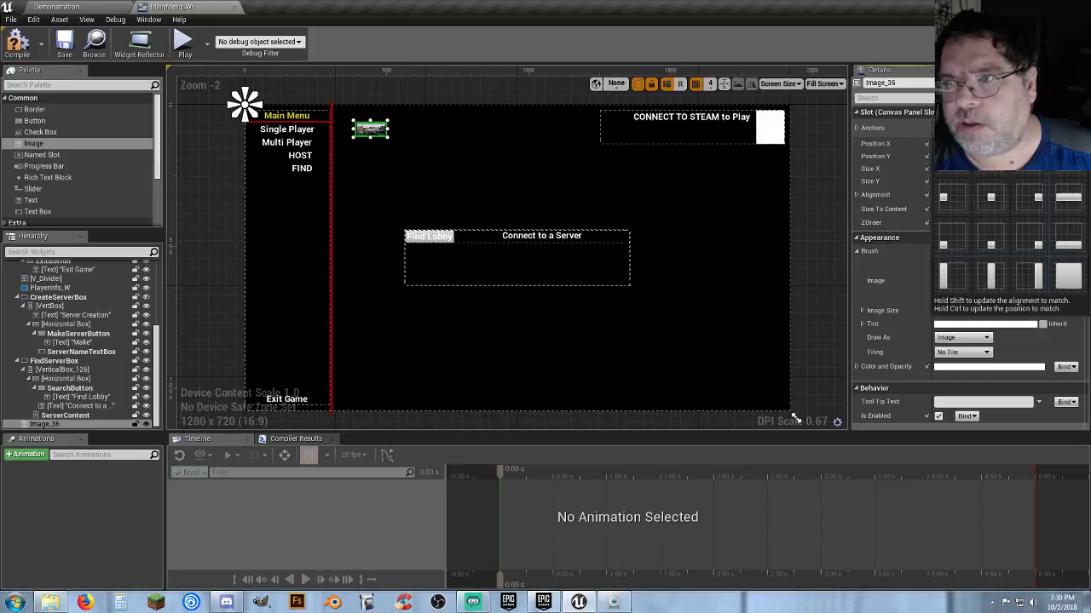
left_click(1068, 275)
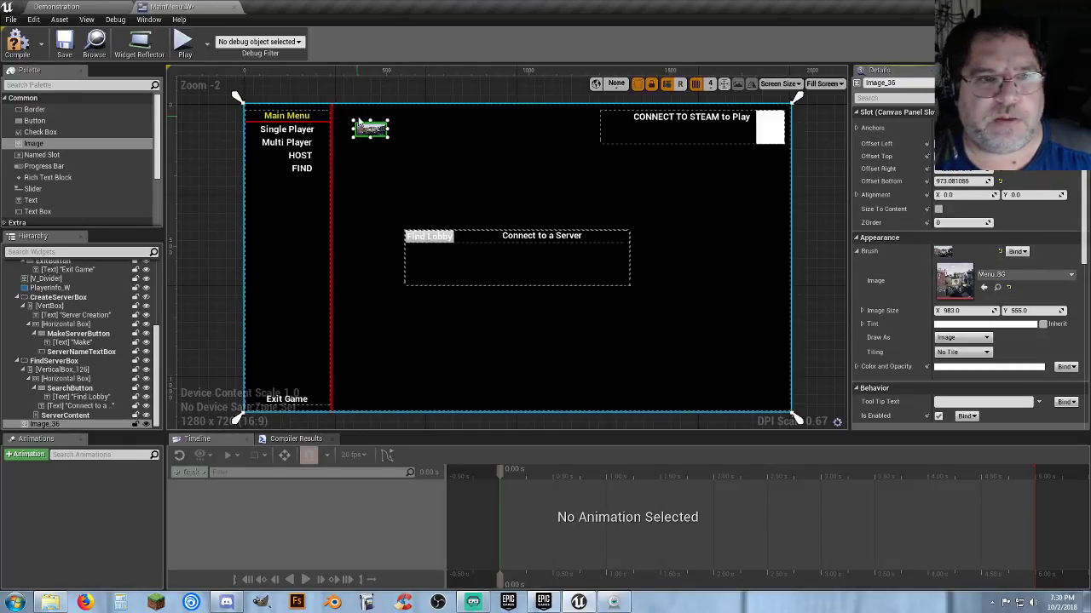
left_click_drag(348, 118, 327, 95)
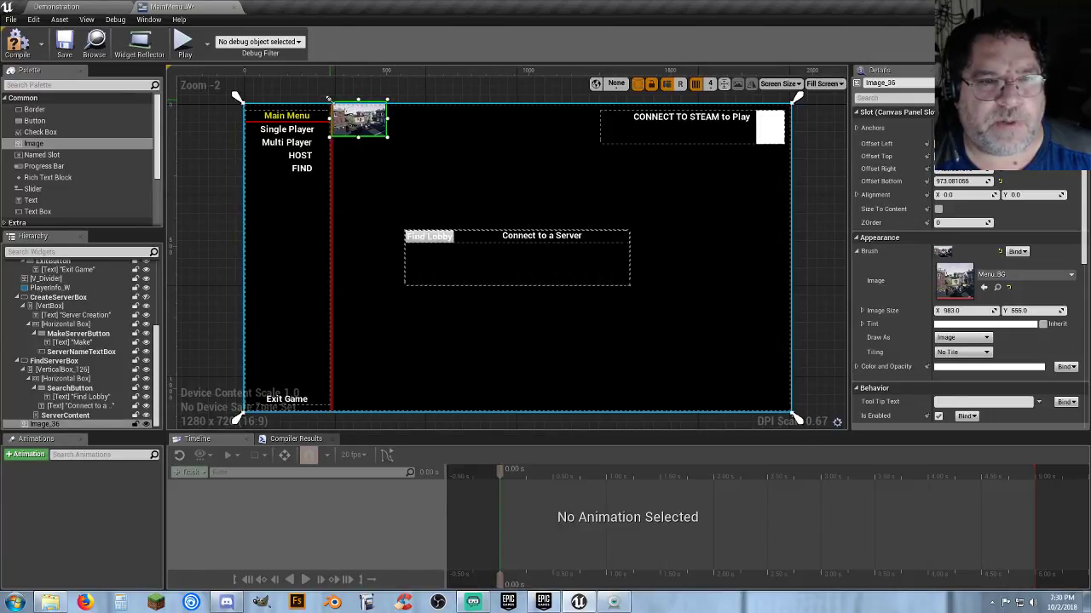
left_click_drag(388, 138, 793, 416)
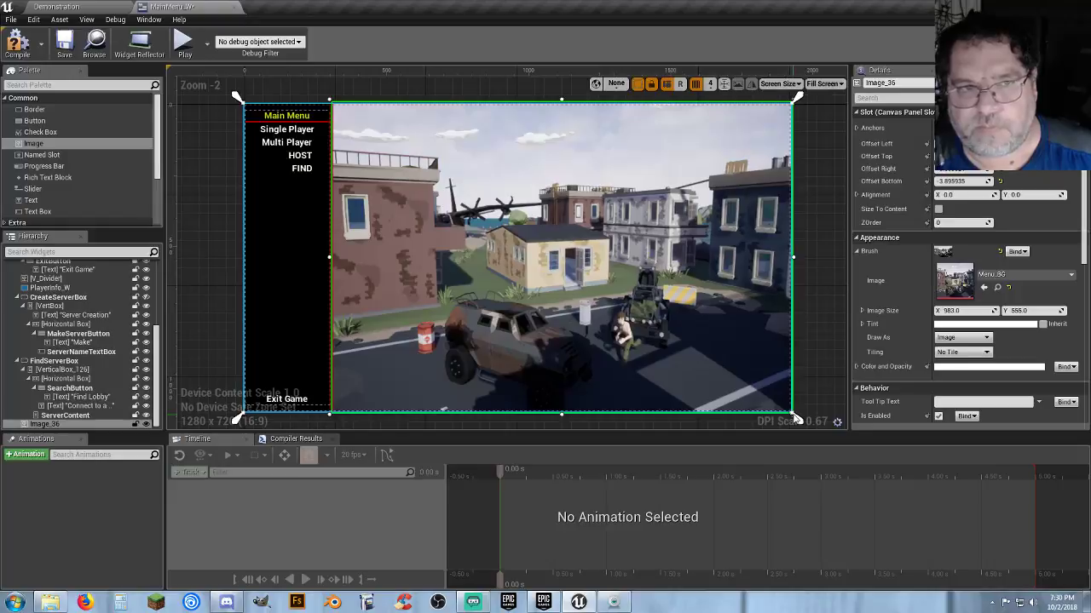
Step: Set the Menu_BG image's ZOrder to -2 so it sits behind the menu widgets
left_click(969, 220)
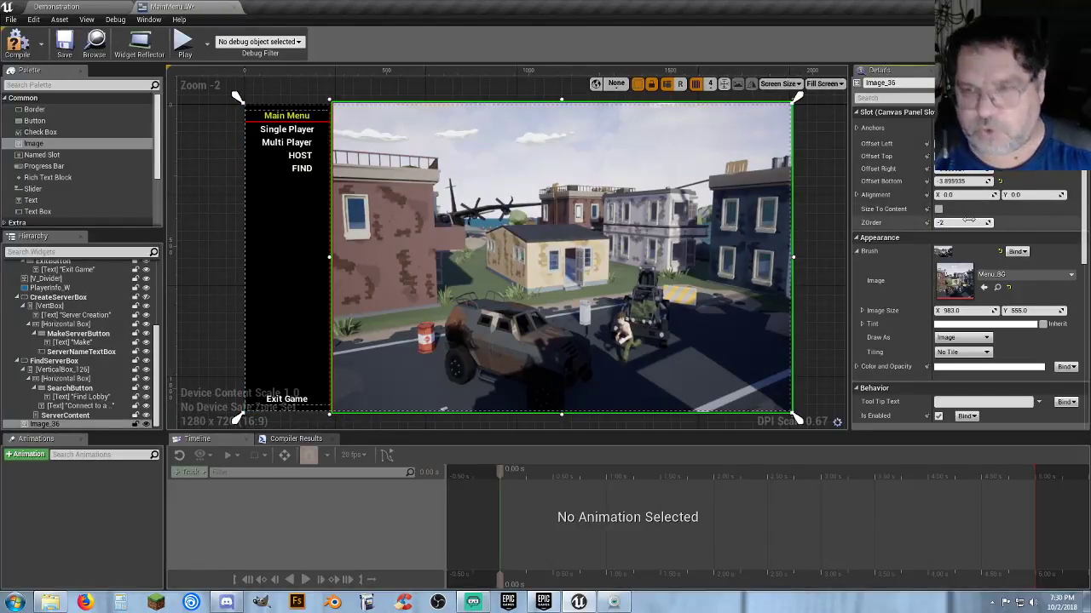
type("-2")
key("Return")
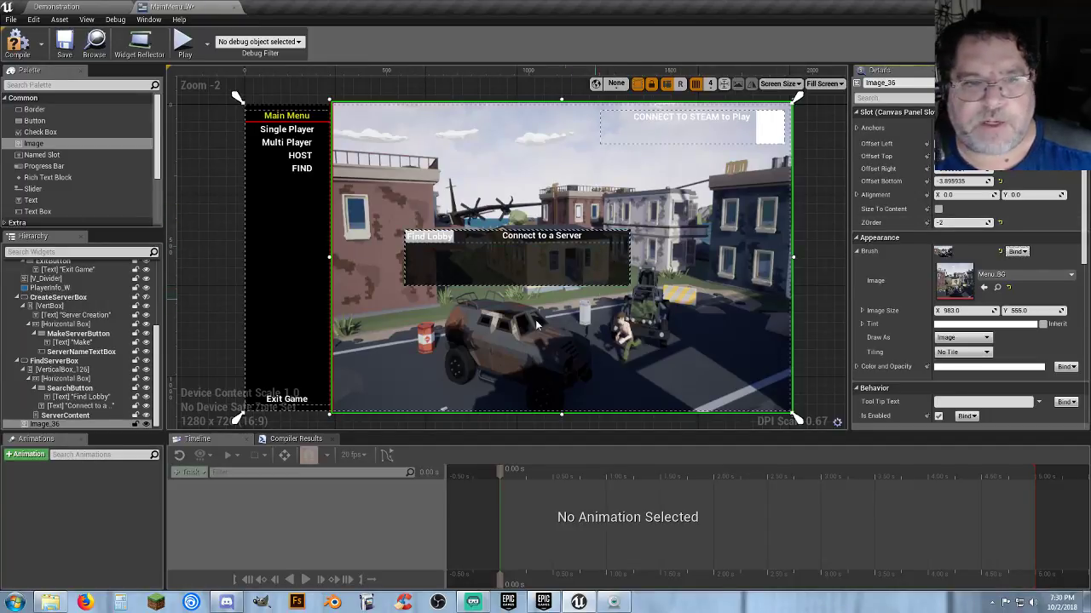
left_click(205, 249)
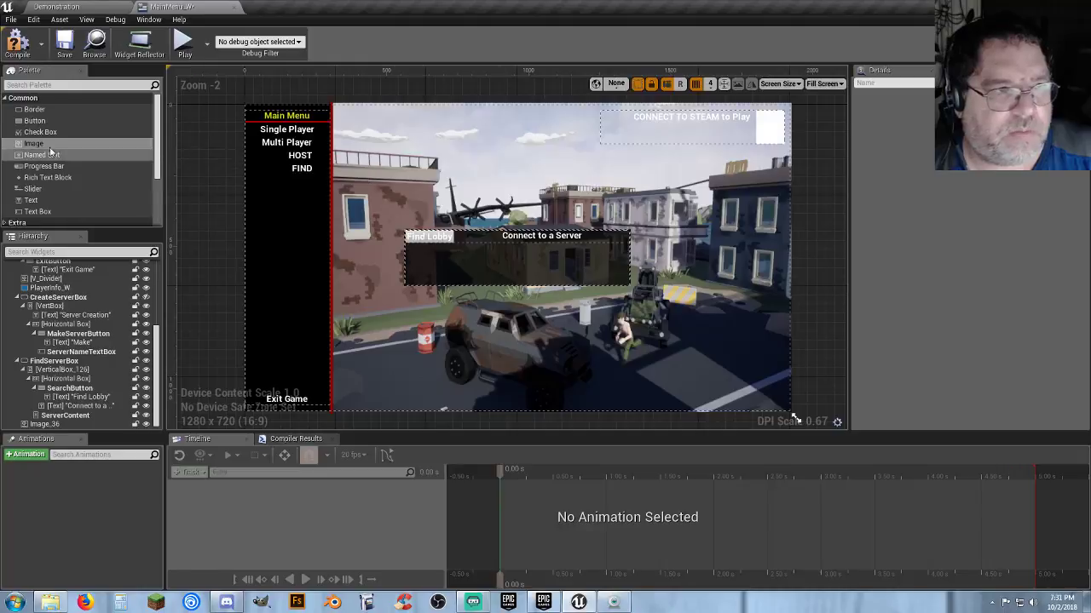
Step: Add an Image widget about 104 high in the canvas's lower-right corner and assign it the TeknoAXE_logo texture
left_click_drag(38, 146, 787, 406)
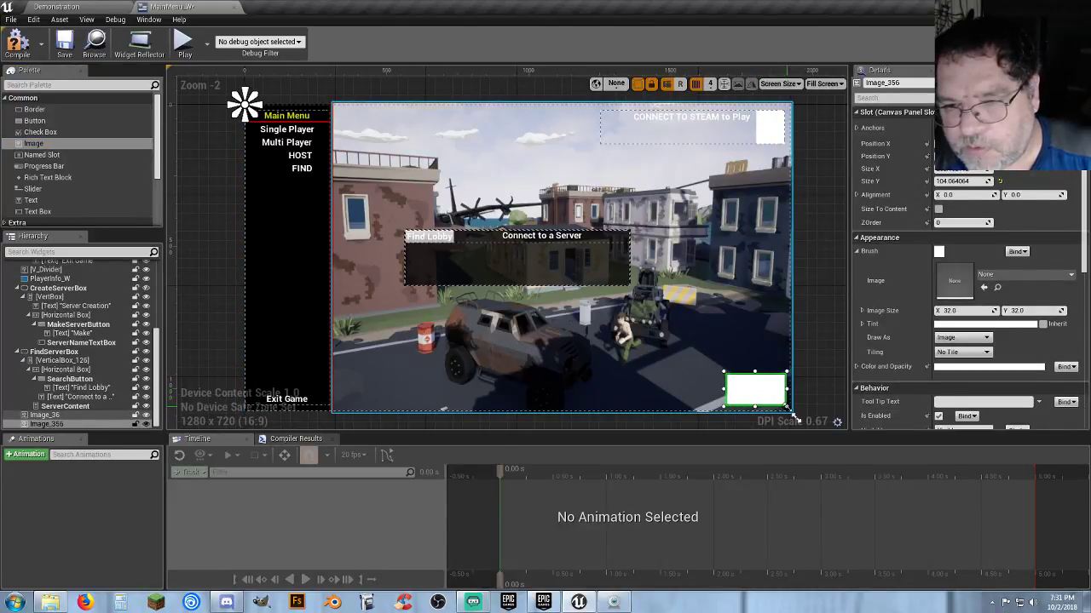
left_click(60, 6)
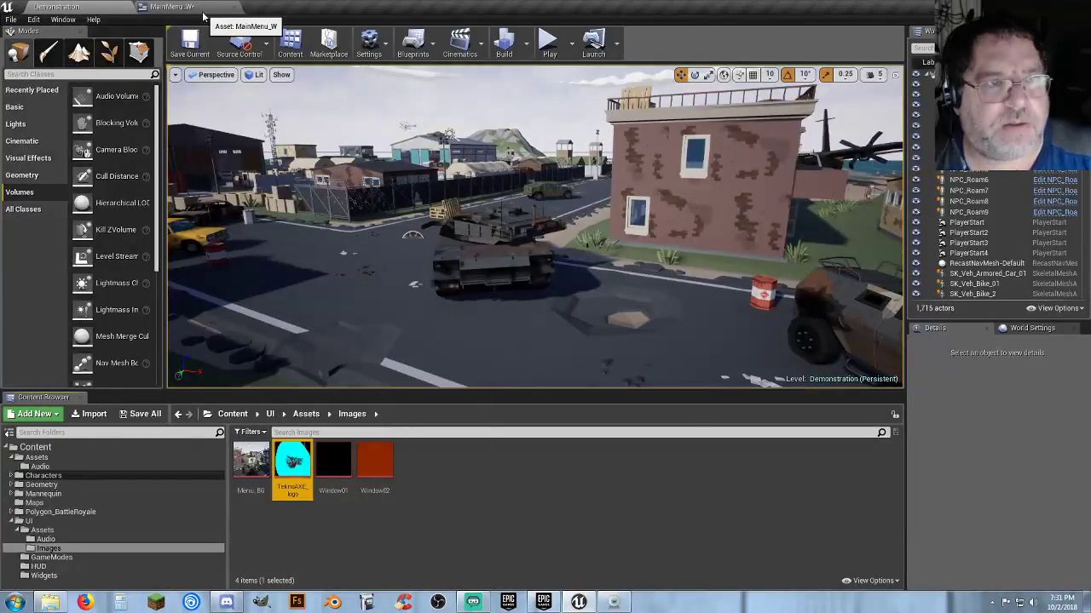
left_click(254, 7)
left_click(985, 288)
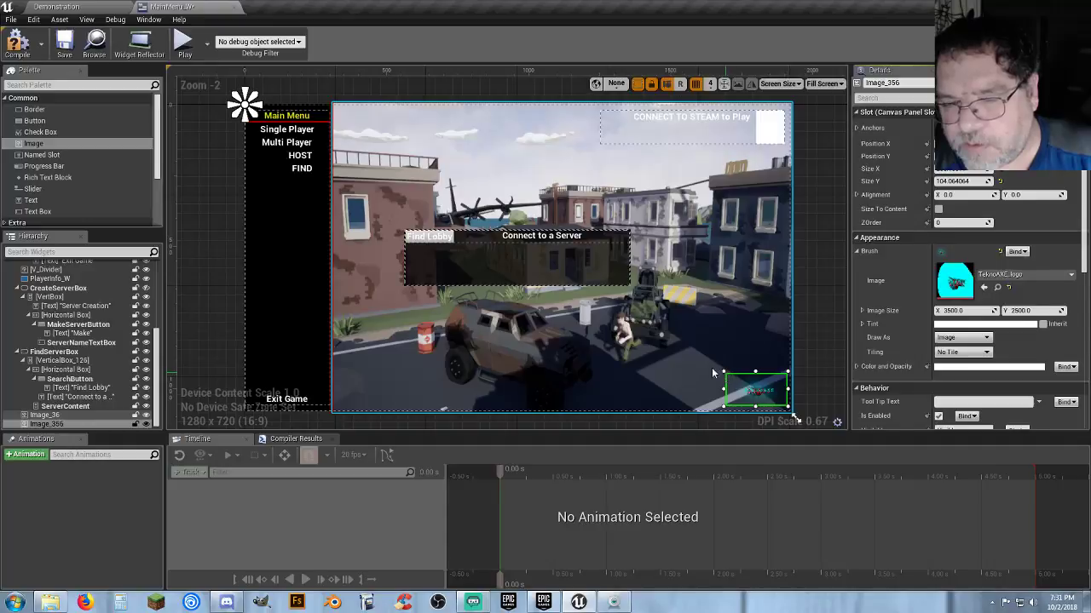
Step: Undo the accidental move of the background image and enlarge the TeknoAXE logo image to a height of about 140
left_click_drag(712, 367, 707, 364)
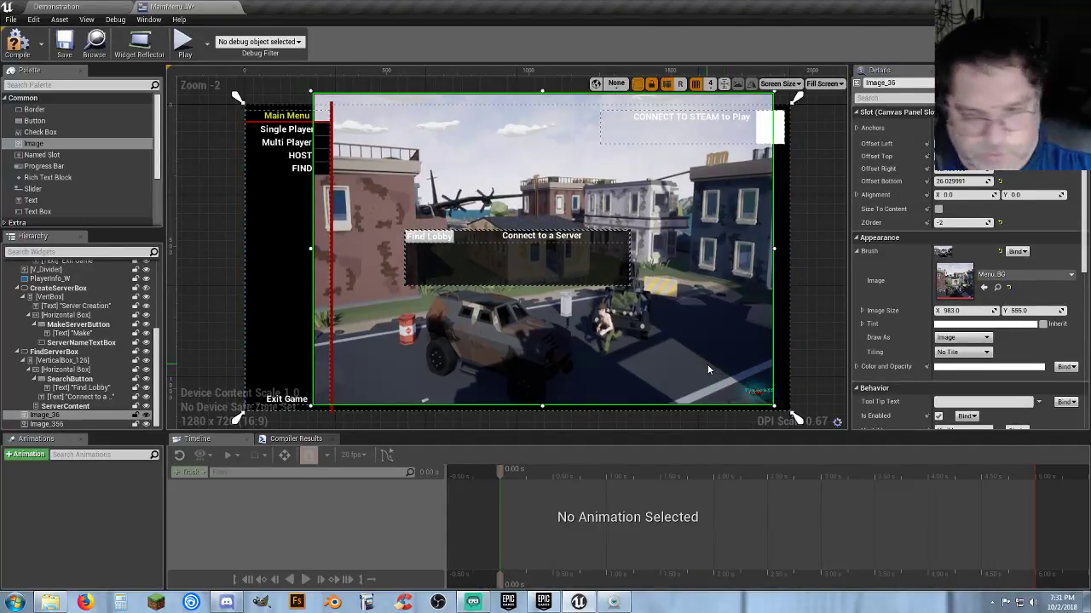
key("ctrl+z")
left_click(738, 377)
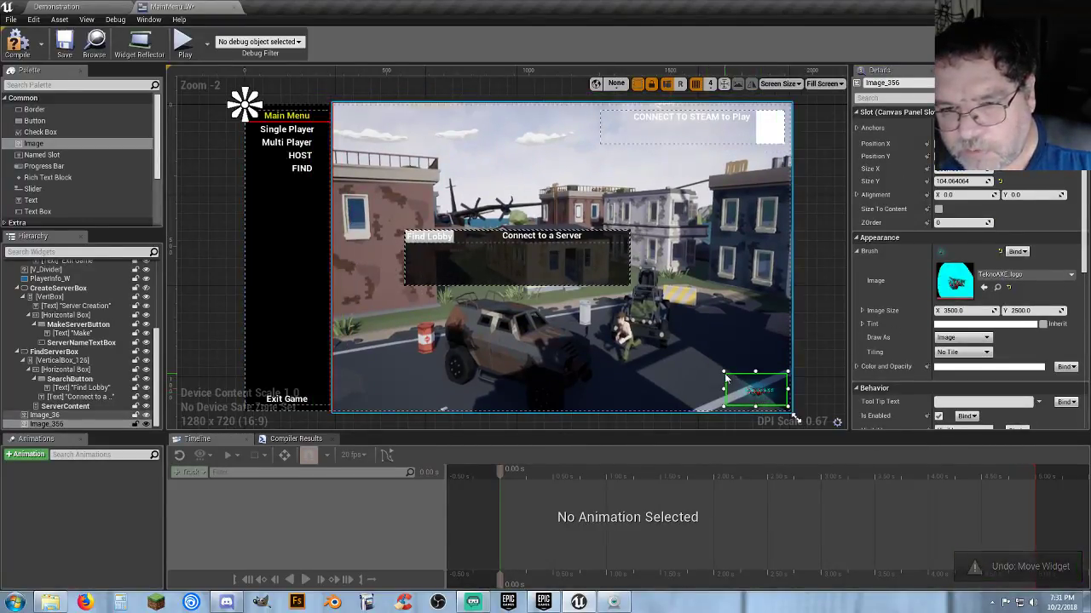
left_click_drag(722, 371, 706, 362)
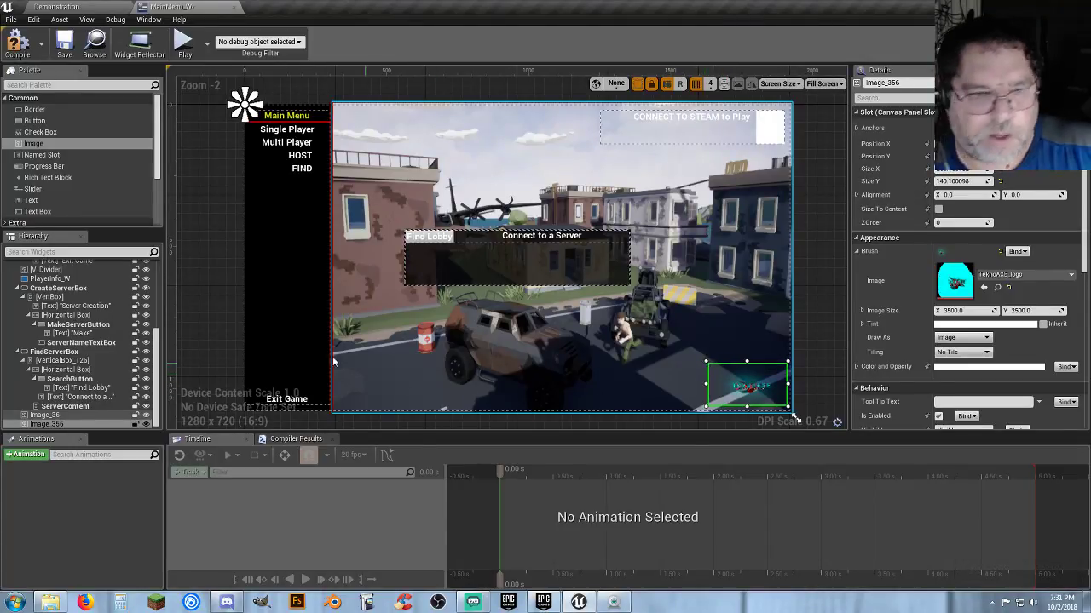
Step: Add an Image panel about 126 high beside the Exit Game entry, anchored to the canvas's bottom-left corner, and set the logo image's anchor
left_click_drag(34, 144, 486, 407)
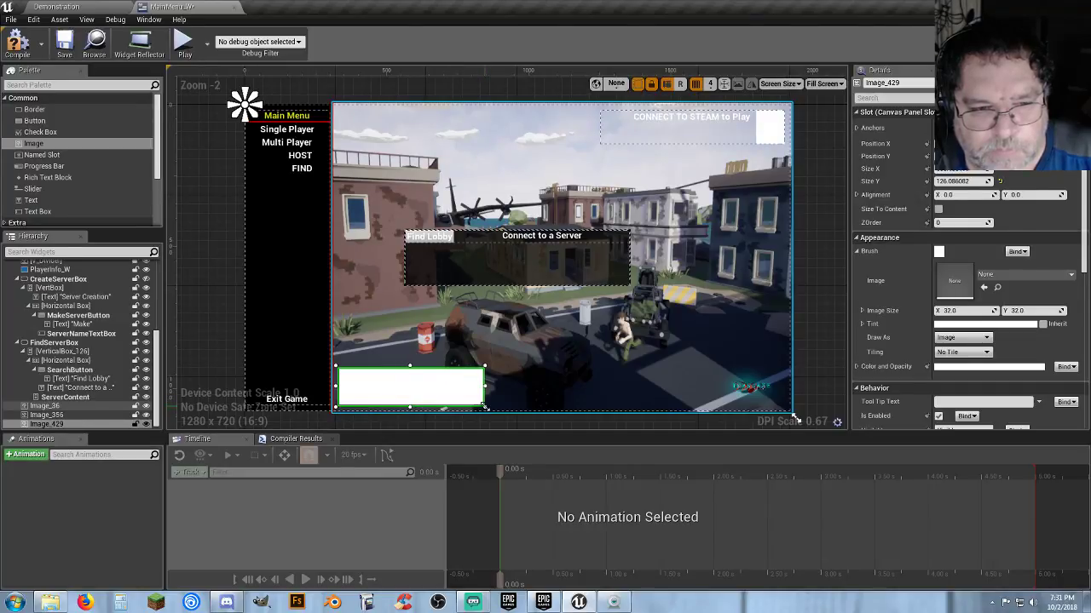
left_click(747, 385)
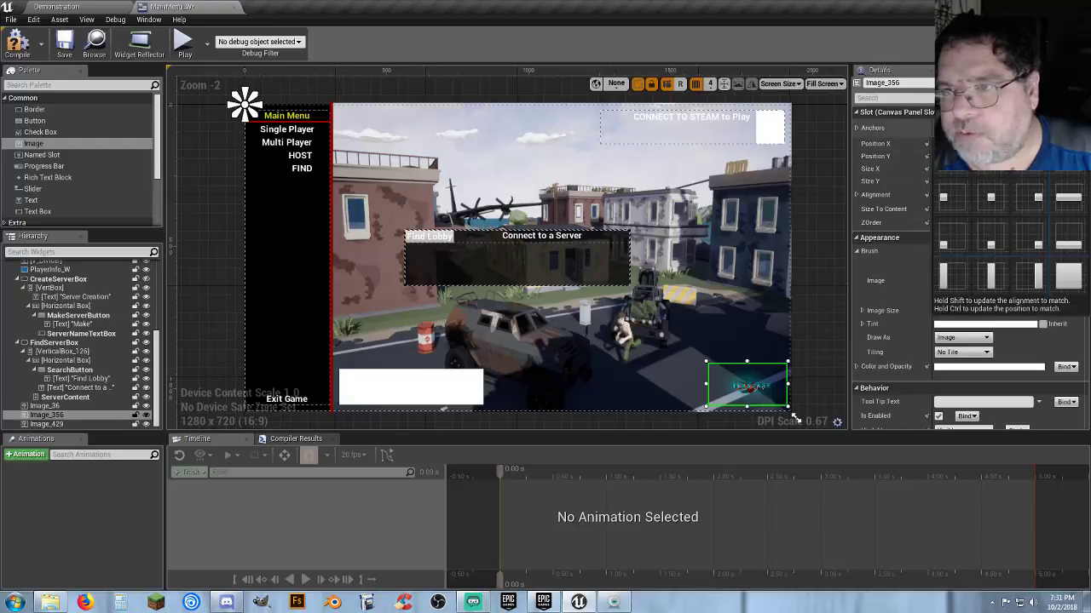
left_click(377, 398)
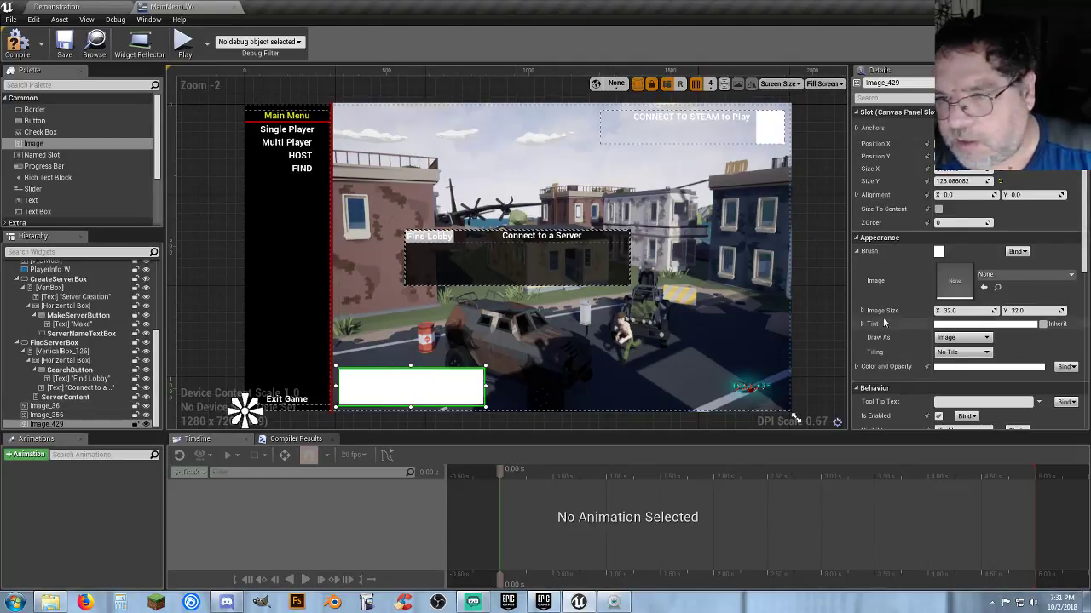
Step: Set the tint of the new image panel beside Exit Game to black with an alpha of 0.3
left_click(944, 325)
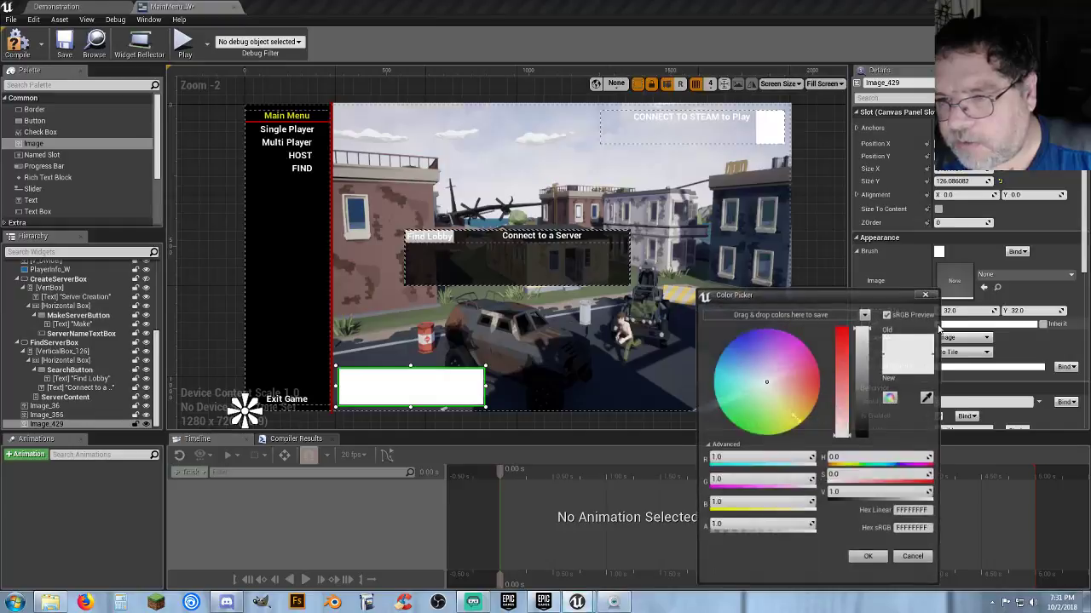
left_click(862, 437)
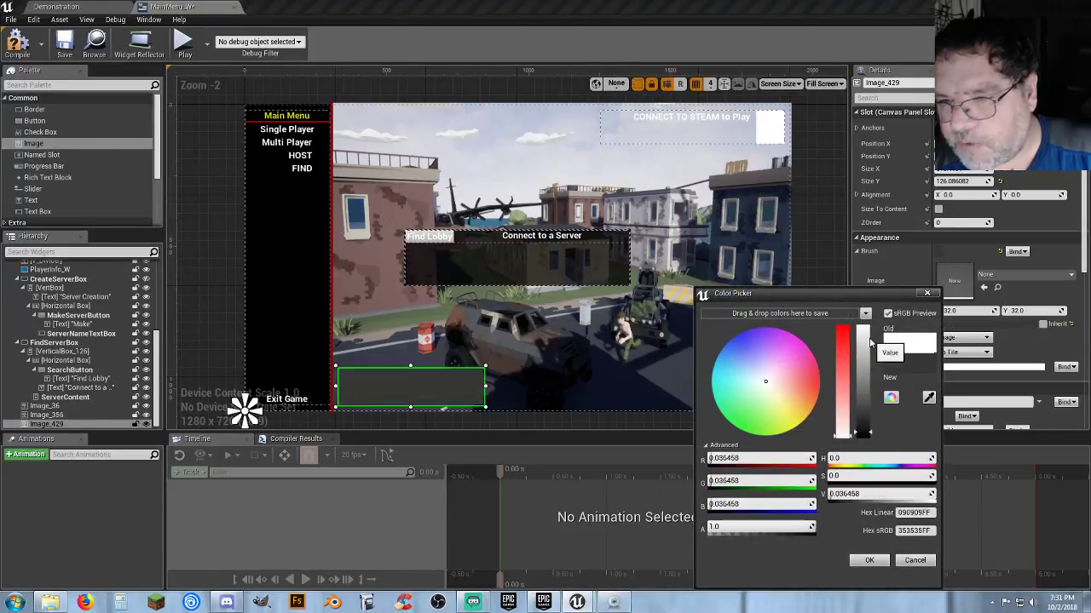
left_click_drag(864, 434, 864, 444)
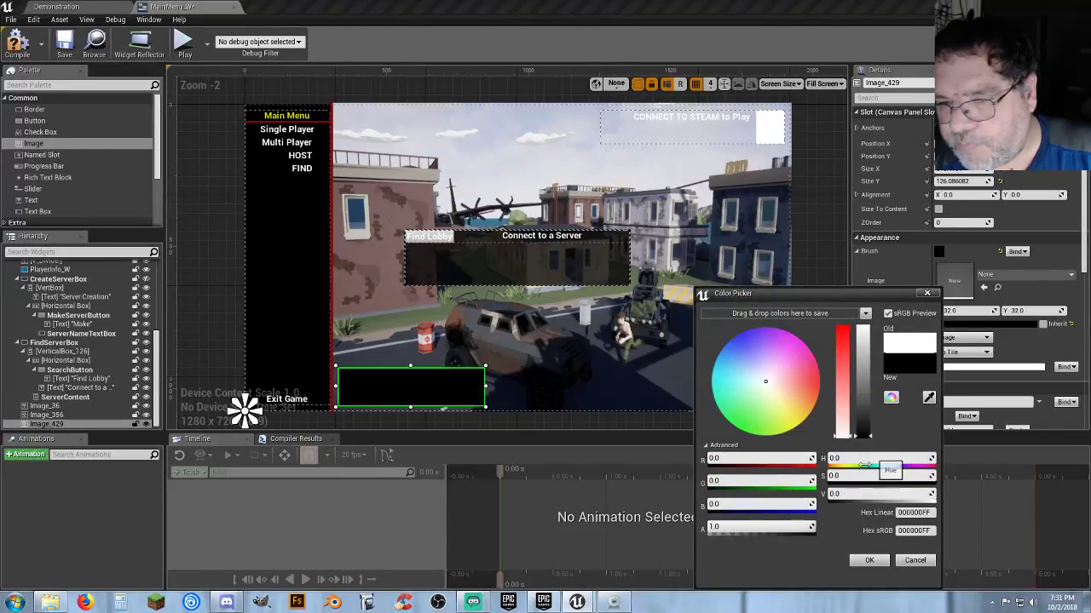
left_click(738, 528)
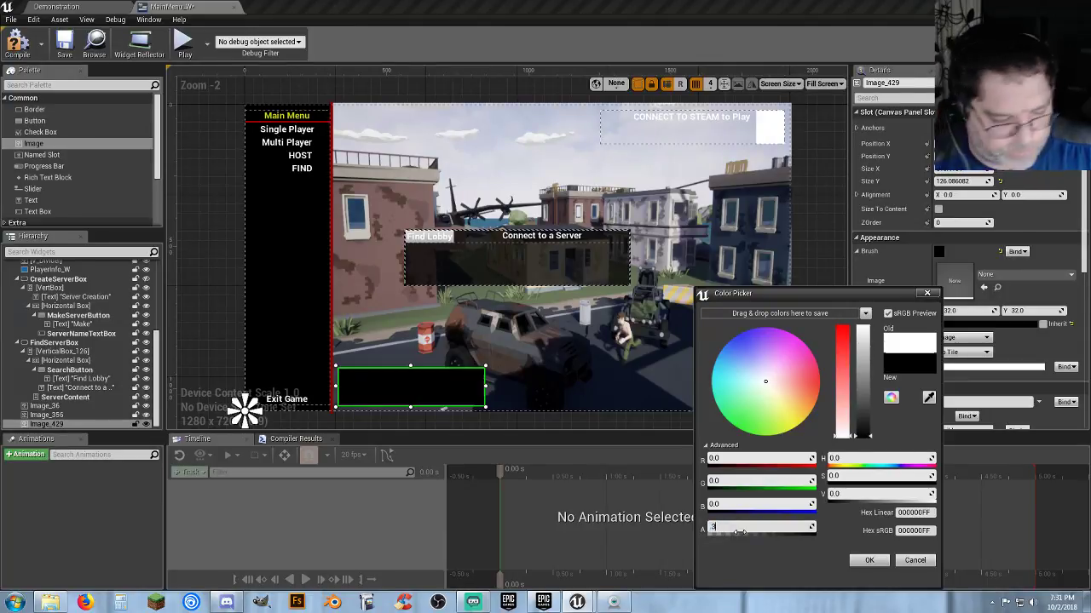
type("0.3")
key("Tab")
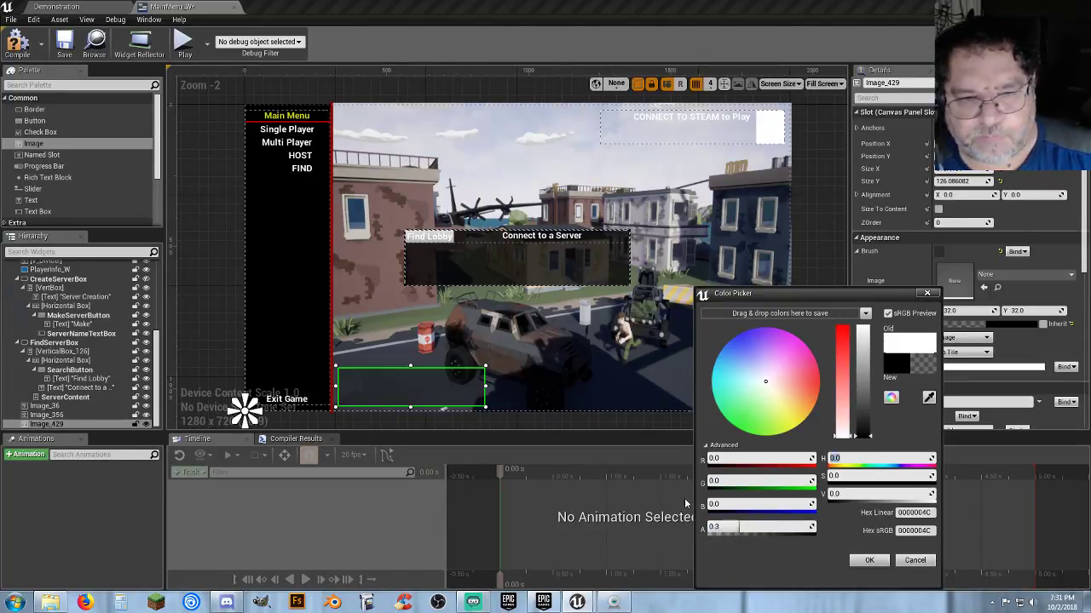
left_click(869, 560)
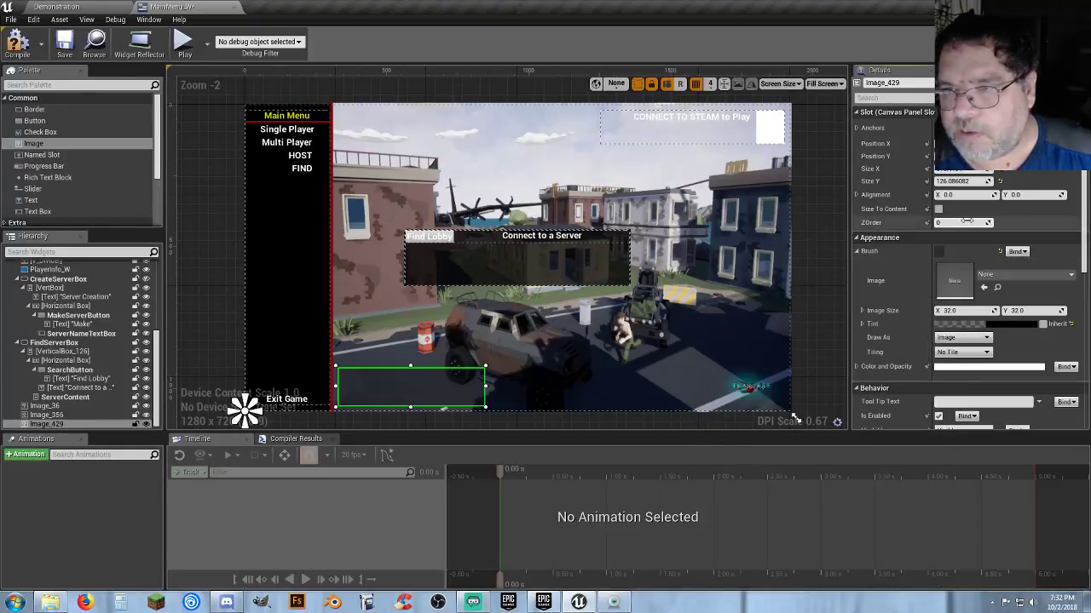
Step: Set the ZOrder of the translucent black panel to -1
left_click(966, 223)
type("-")
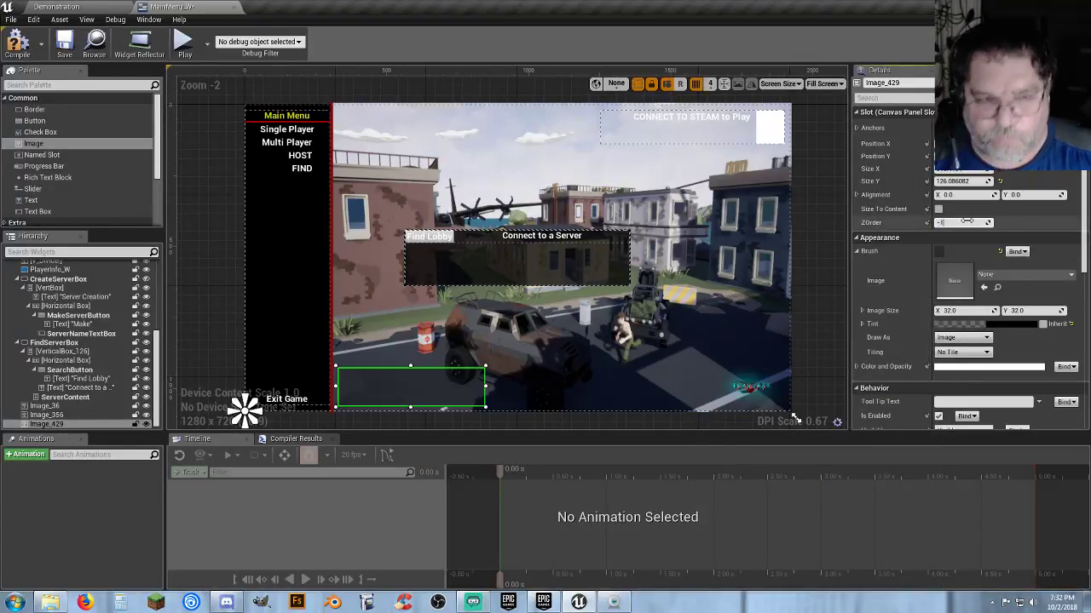
type("1")
key("Return")
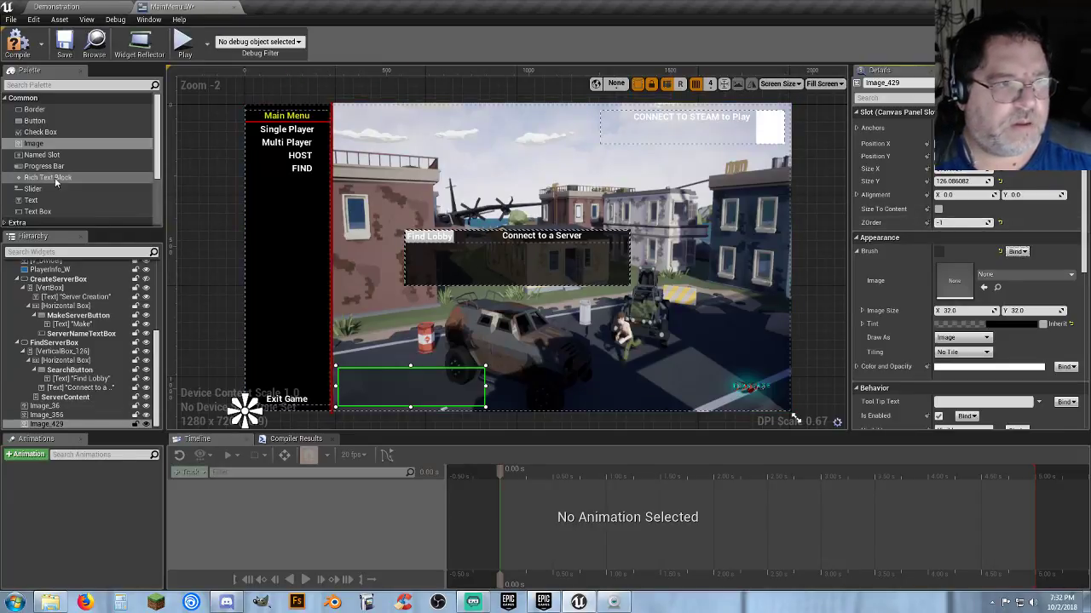
Step: Add a Text widget over the translucent panel, anchor it to the canvas's bottom-left corner, and enlarge it to about 112 high
left_click_drag(42, 201, 345, 377)
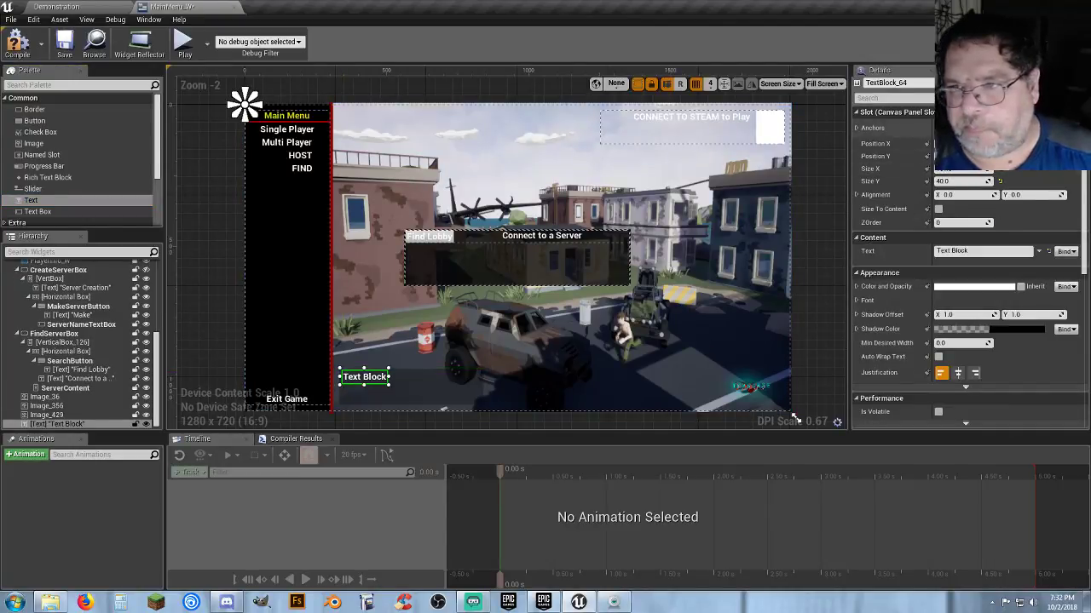
left_click(955, 127)
left_click(951, 231)
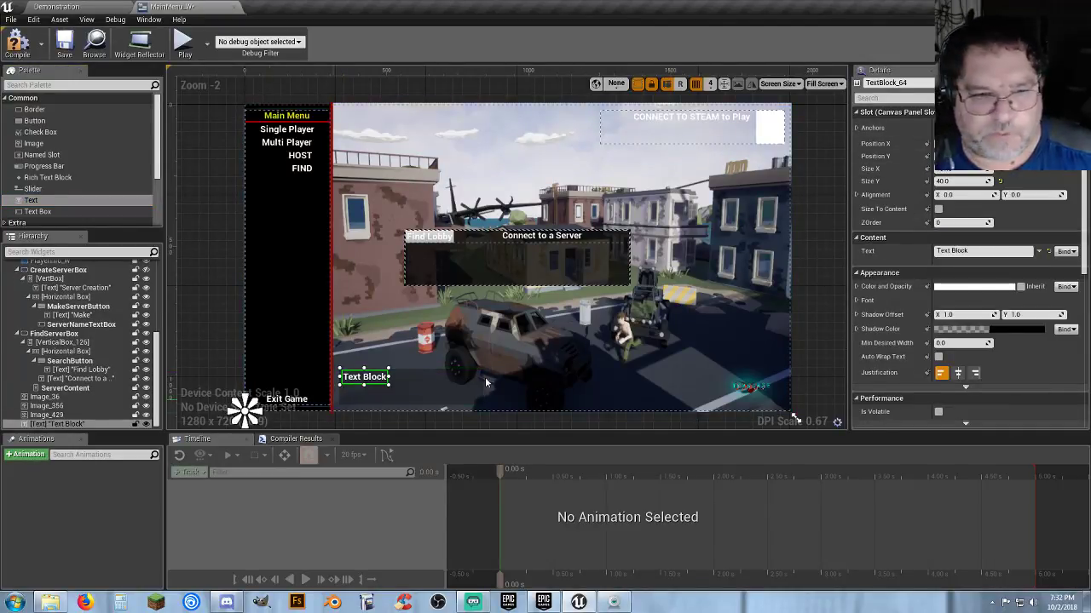
left_click_drag(389, 385, 483, 410)
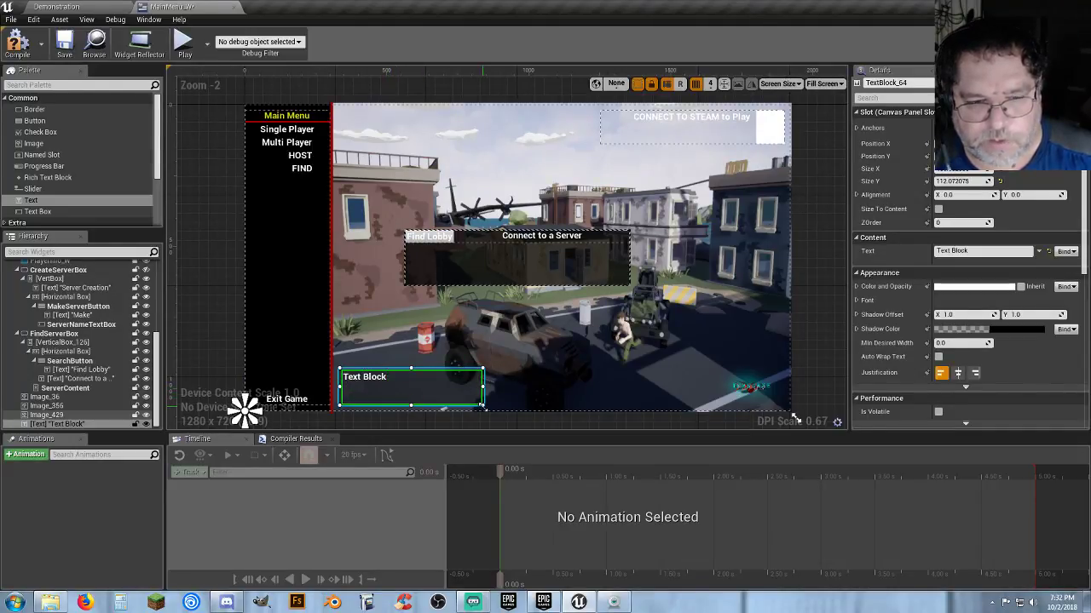
left_click(937, 251)
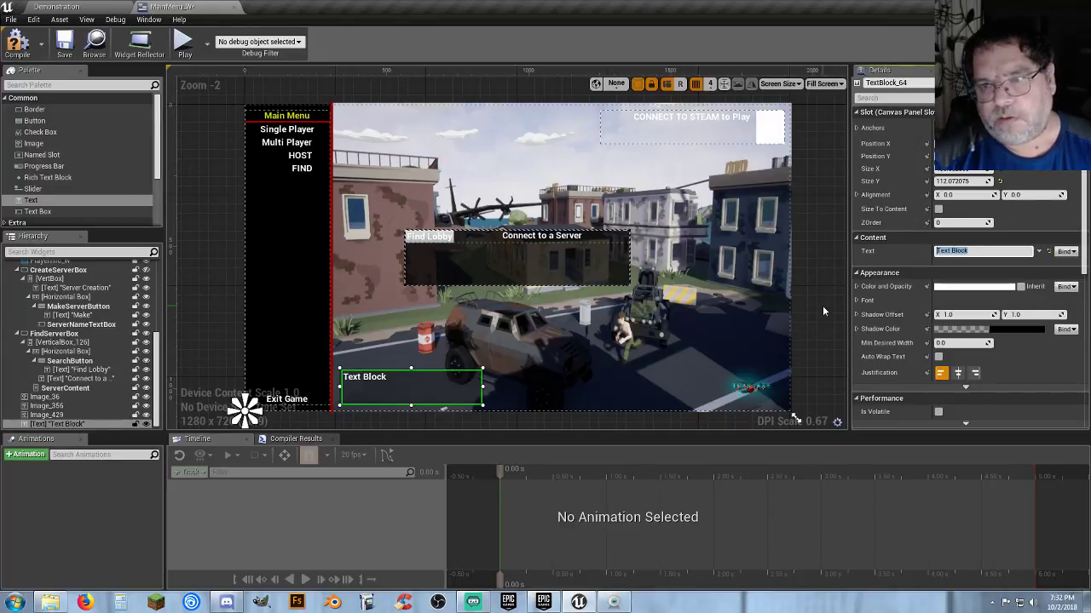
type("Exi")
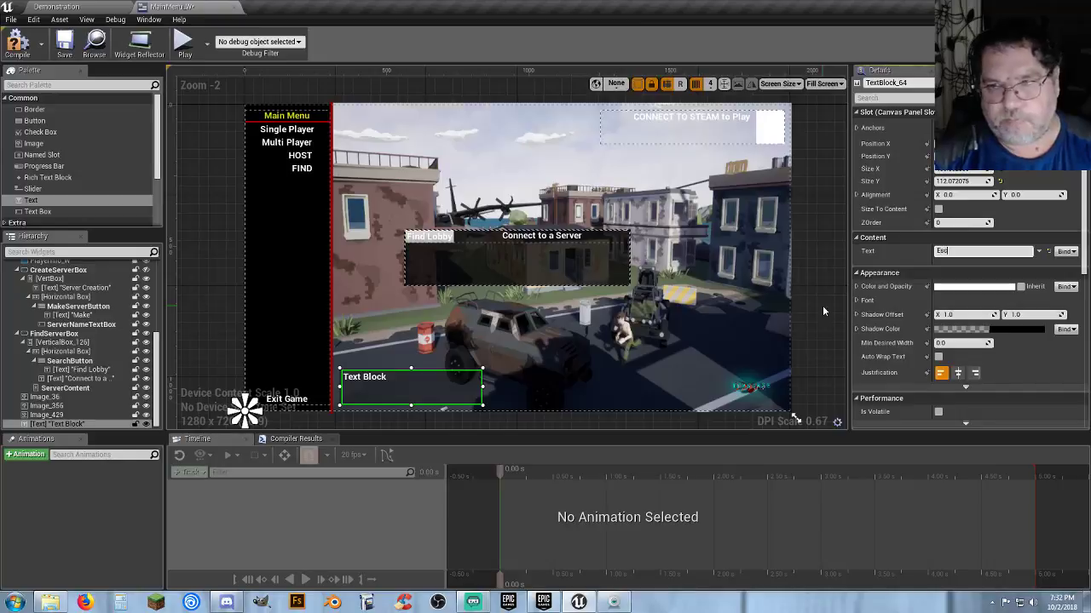
type("ape")
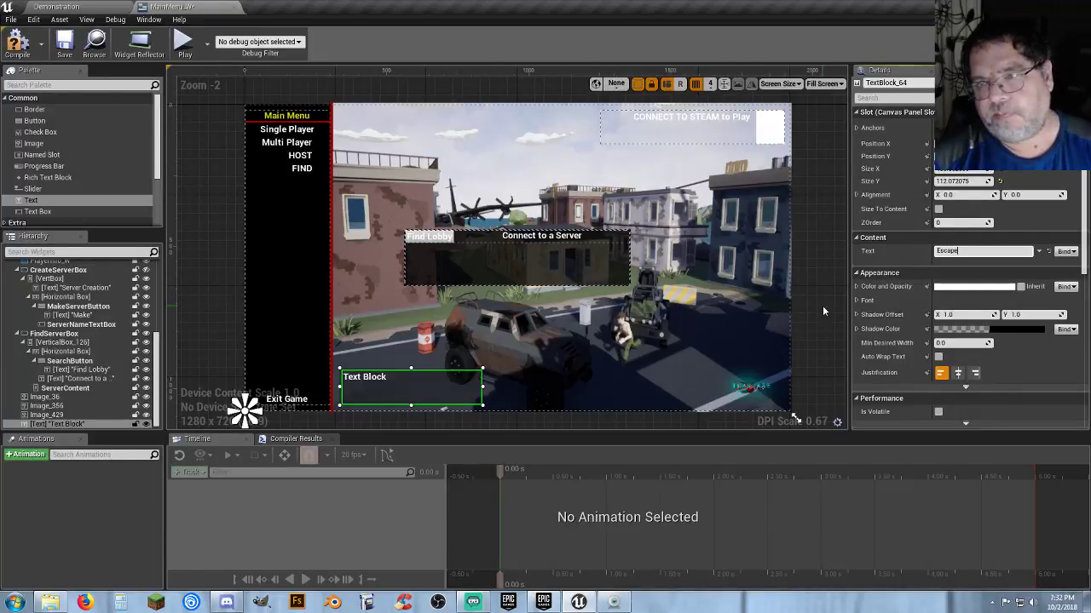
key("BackSpace")
key("BackSpace")
key("BackSpace")
key("BackSpace")
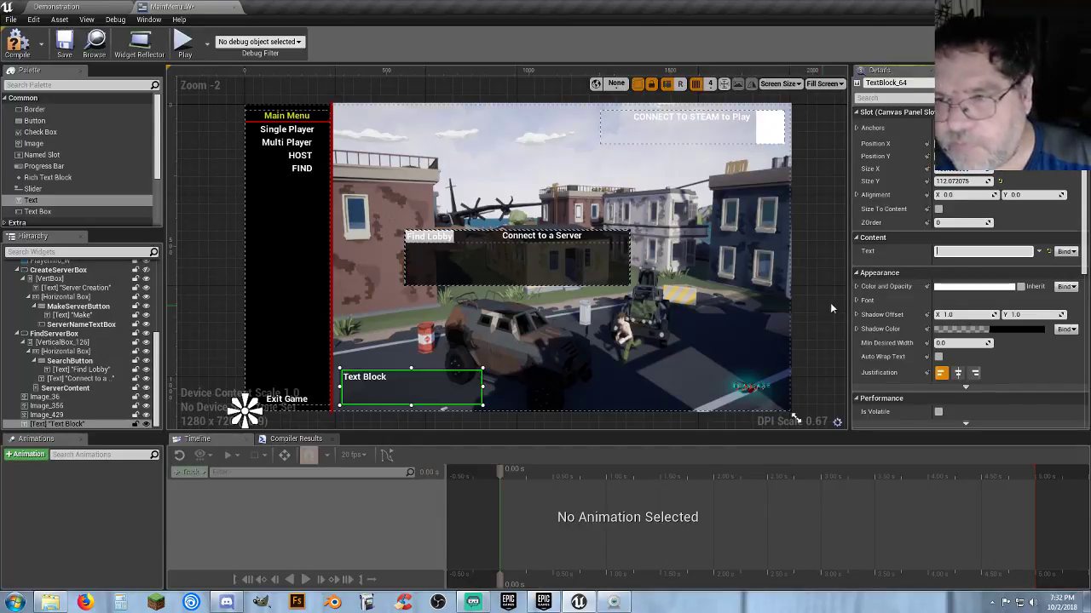
Step: Delete the Text widget and the translucent black panel beside Exit Game, and save and close the main menu widget
left_click(895, 254)
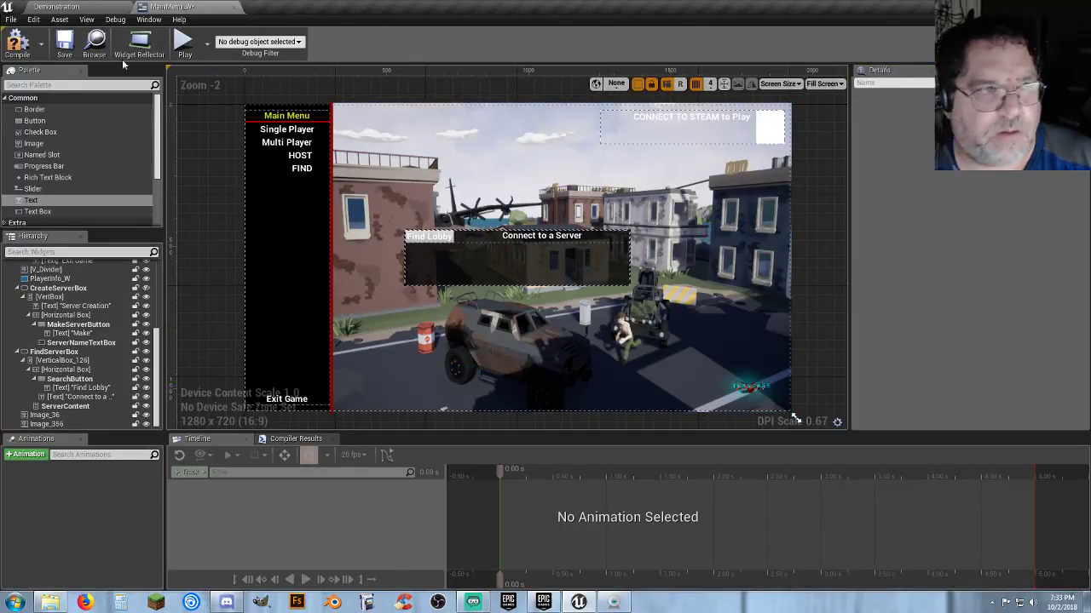
left_click(64, 43)
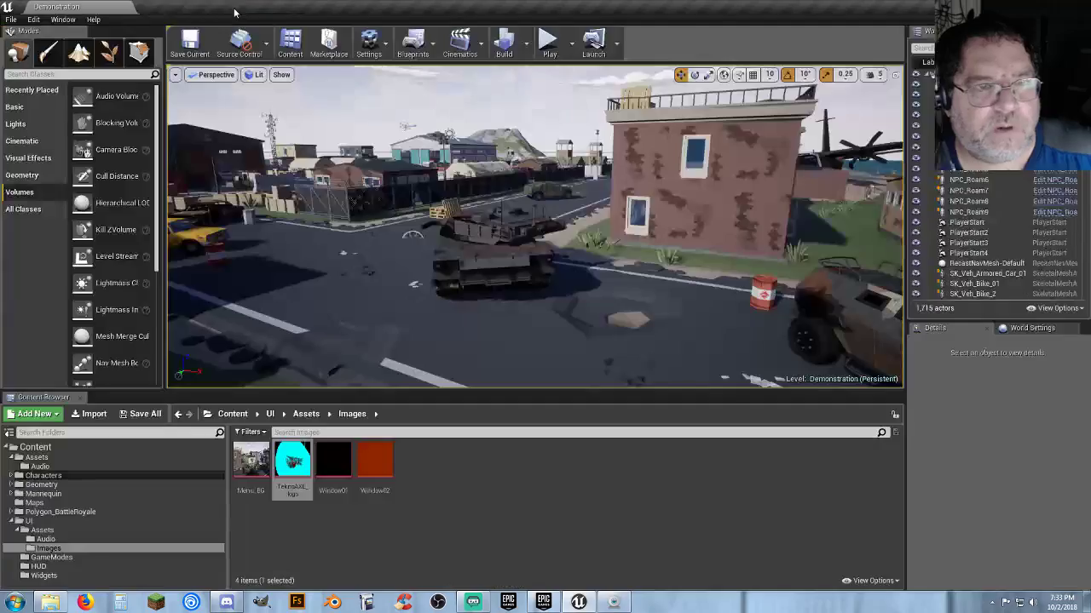
left_click(236, 6)
Step: Open the MainMenuMap level from the Maps folder
left_click(402, 524)
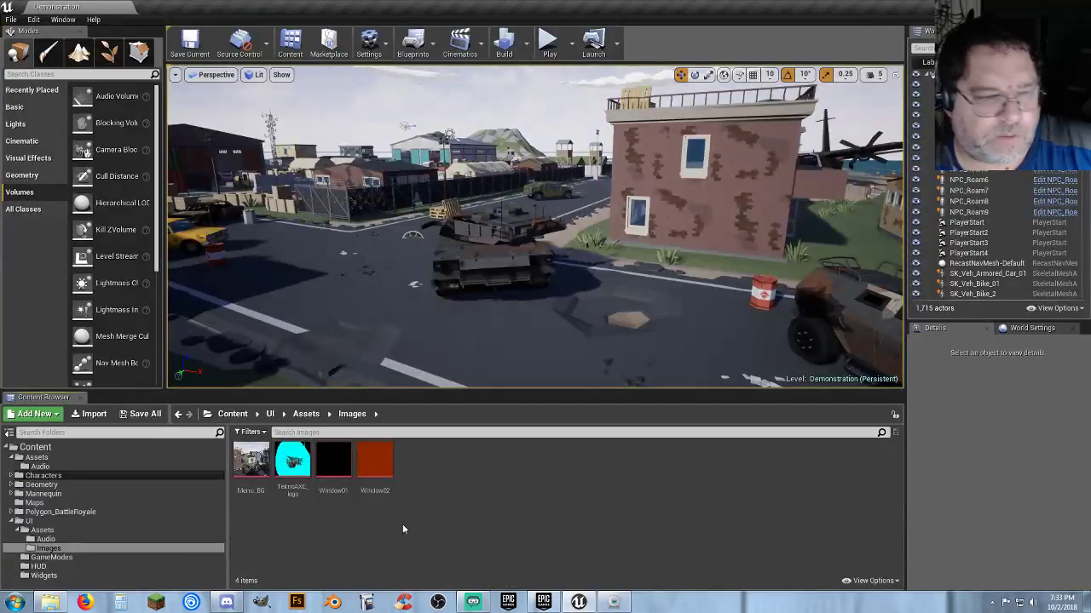
left_click(36, 504)
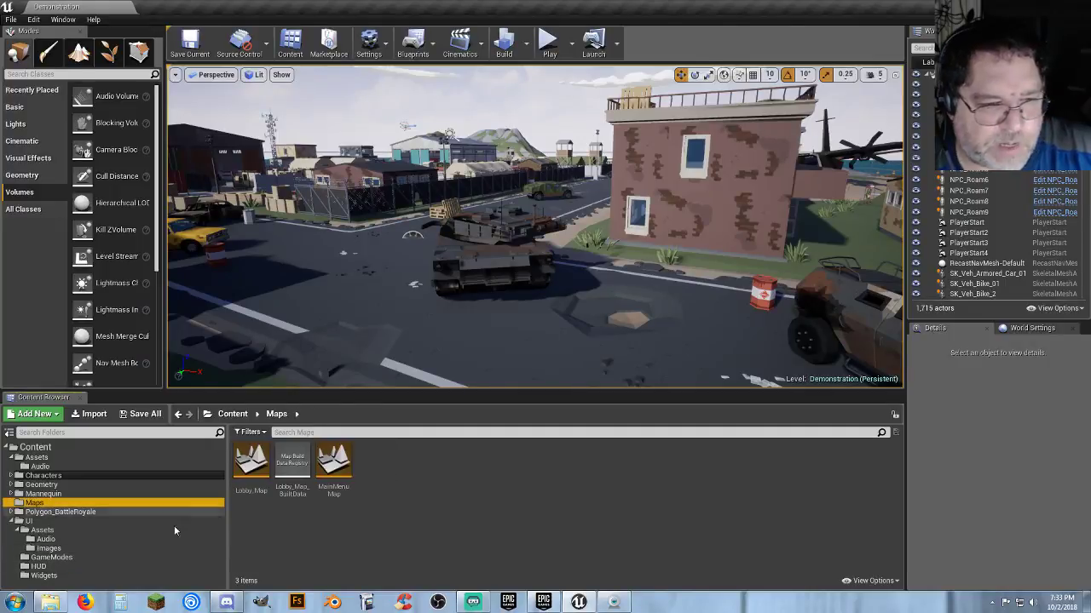
left_click(333, 494)
double_click(333, 494)
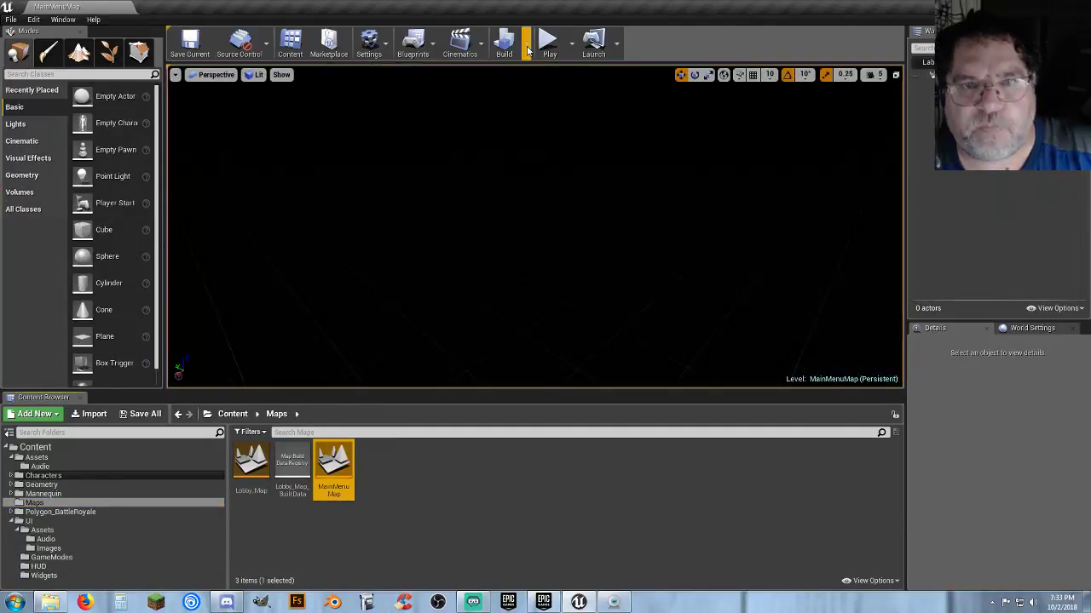
Step: Run MainMenuMap as a standalone game and create a server through the multiplayer HOST option
left_click(570, 43)
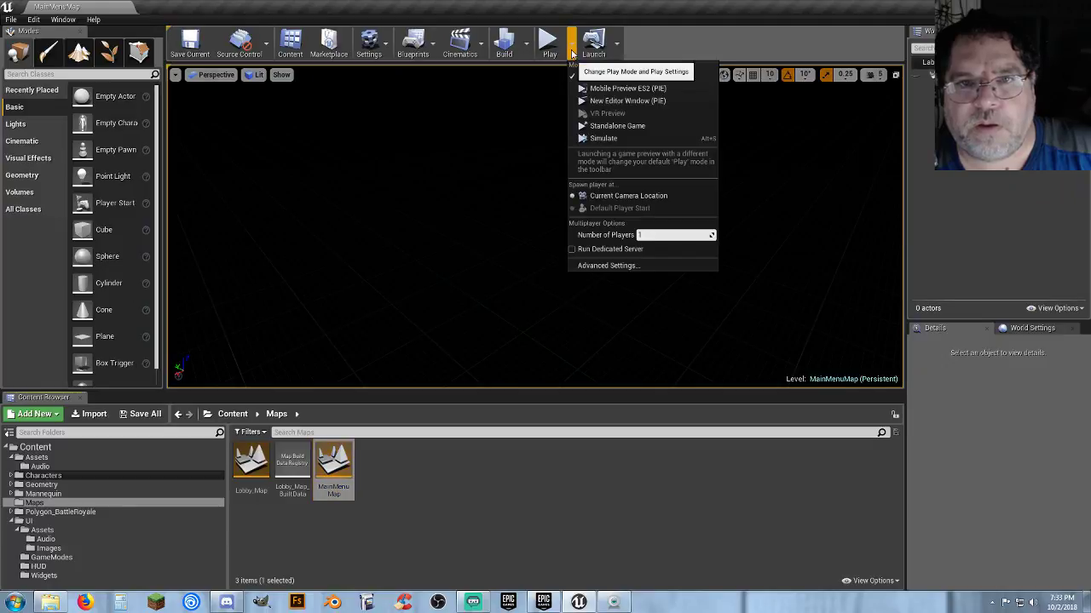
left_click(607, 125)
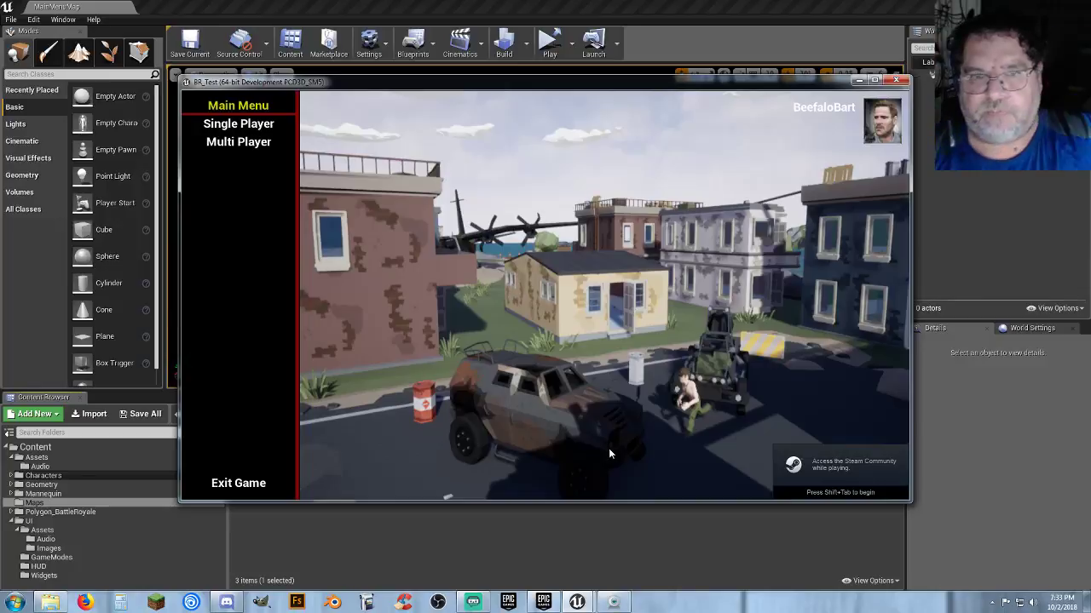
left_click(256, 141)
left_click(266, 161)
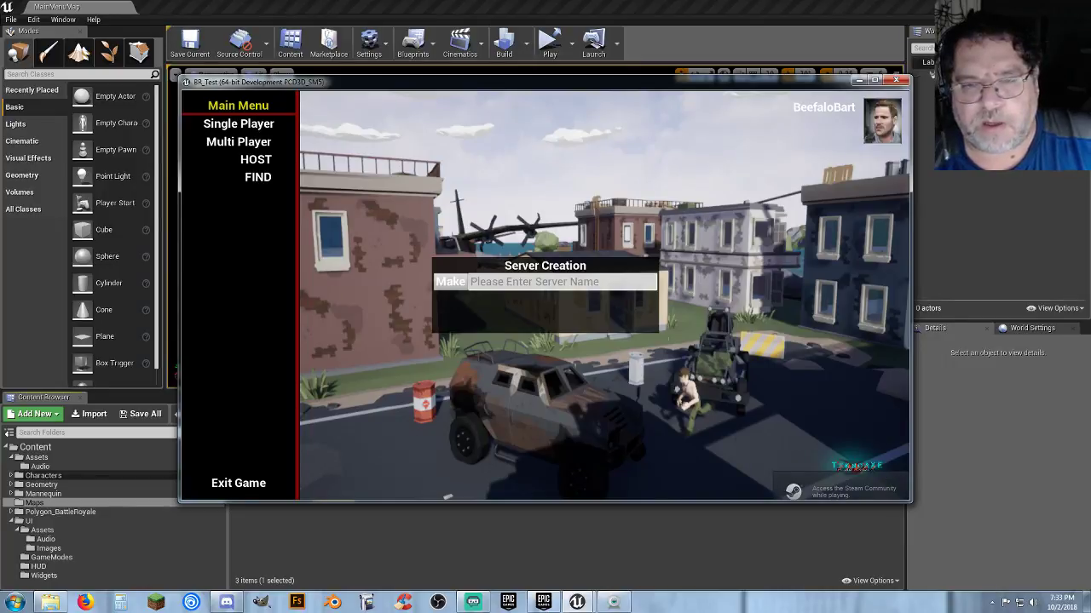
left_click(450, 281)
Step: Walk the character around the hosted level, return to the main menu from the escape menu, and exit the game
key("w")
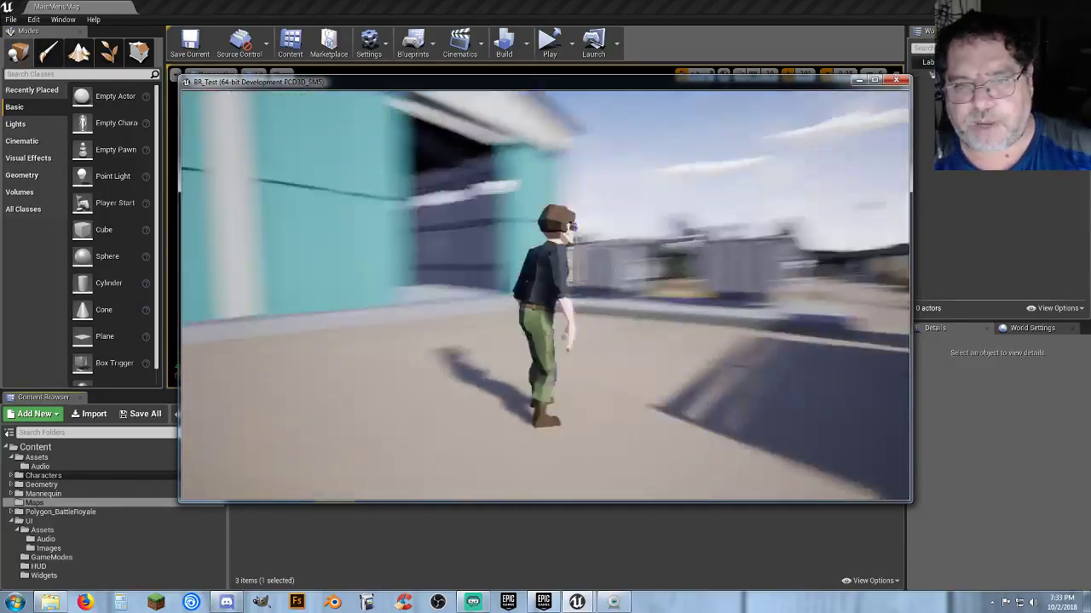
key("w")
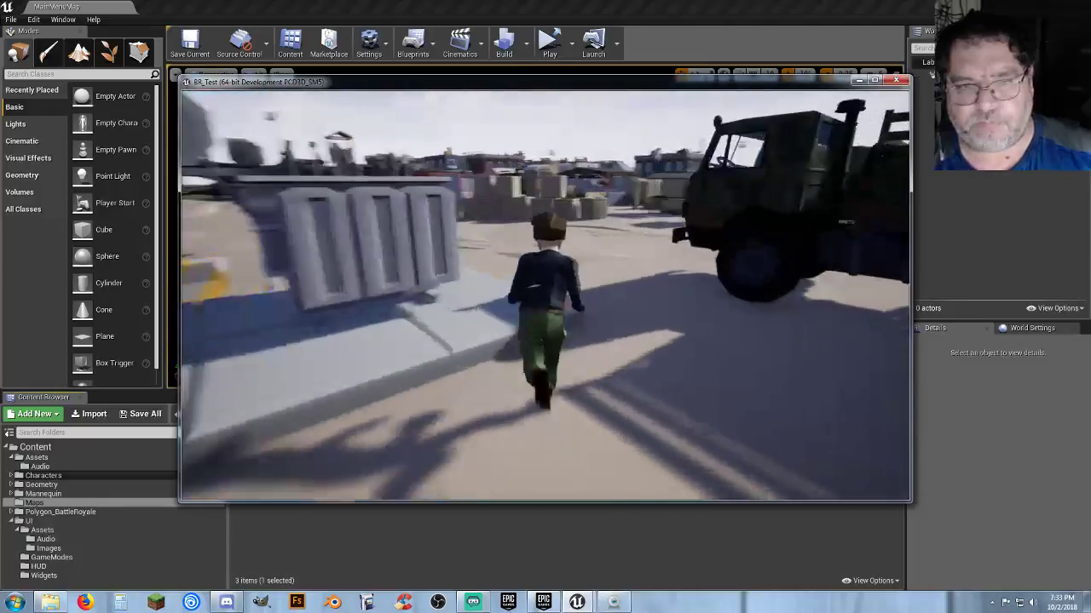
key("Escape")
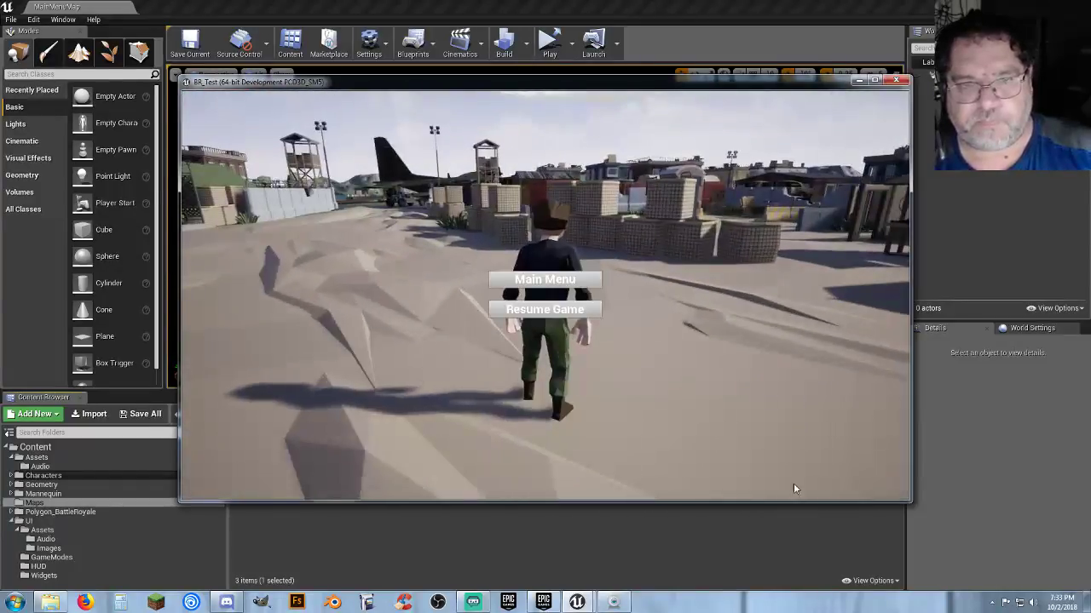
left_click(553, 288)
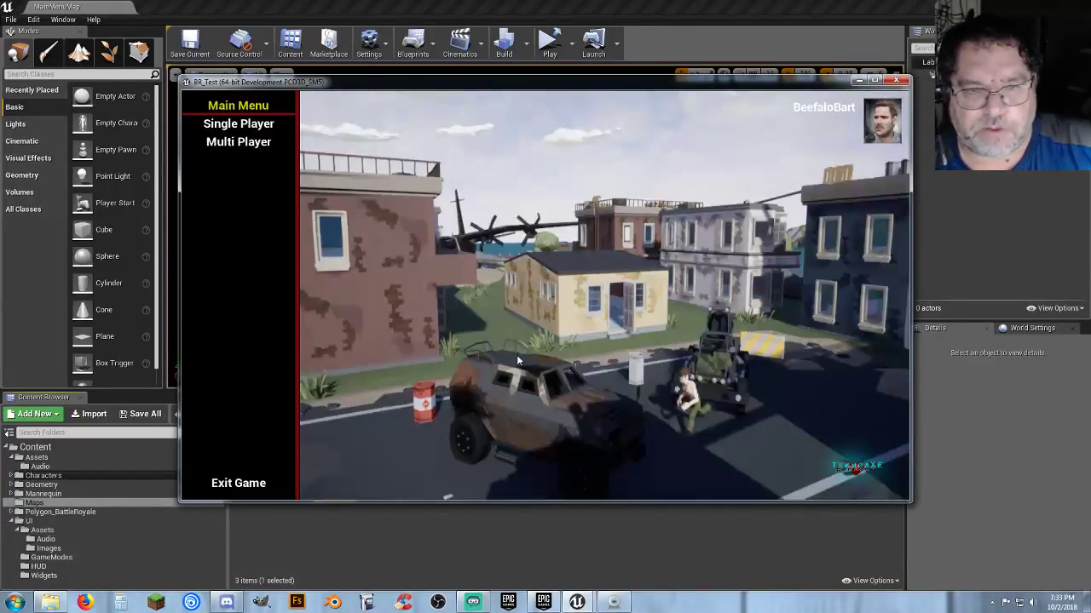
left_click(253, 482)
left_click(481, 522)
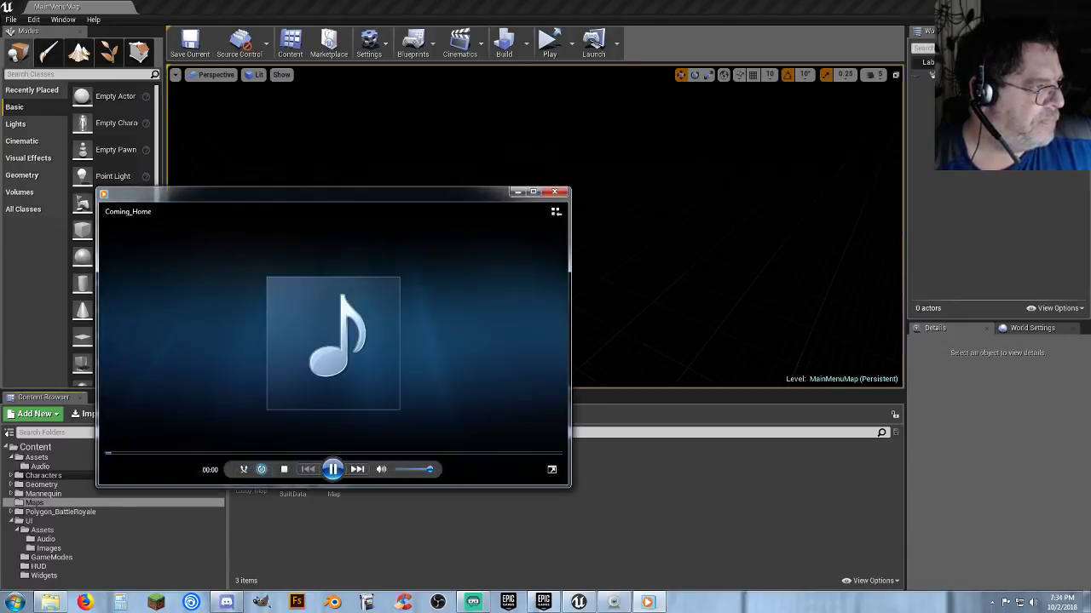
Step: Preview the music tracks Coming_Home, And_so_the_Story_Goes and Dusty_Tear_Jerker in the media player
left_click(555, 190)
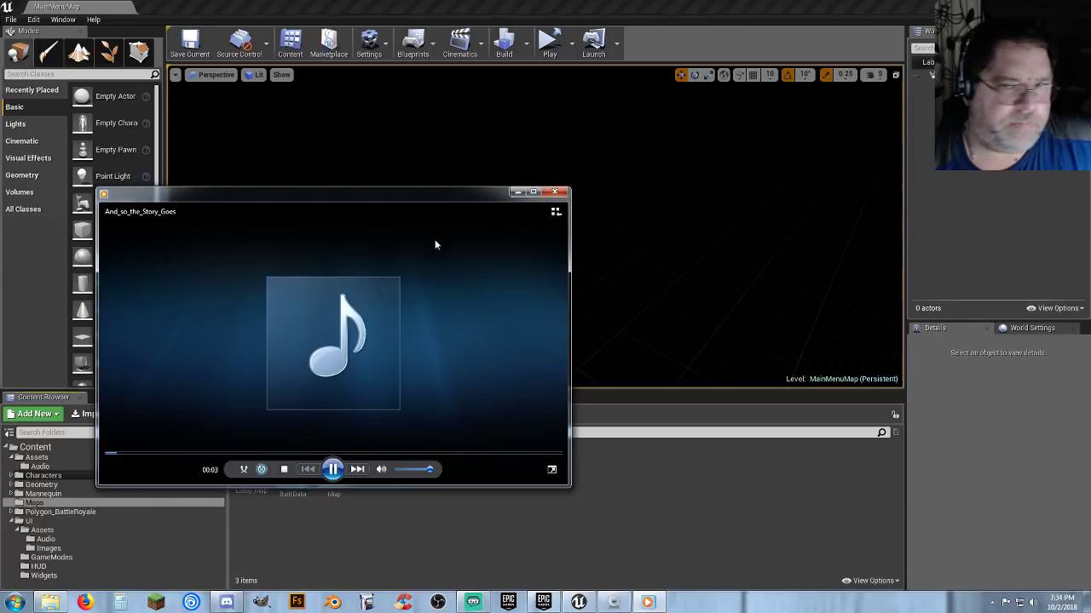
left_click(554, 191)
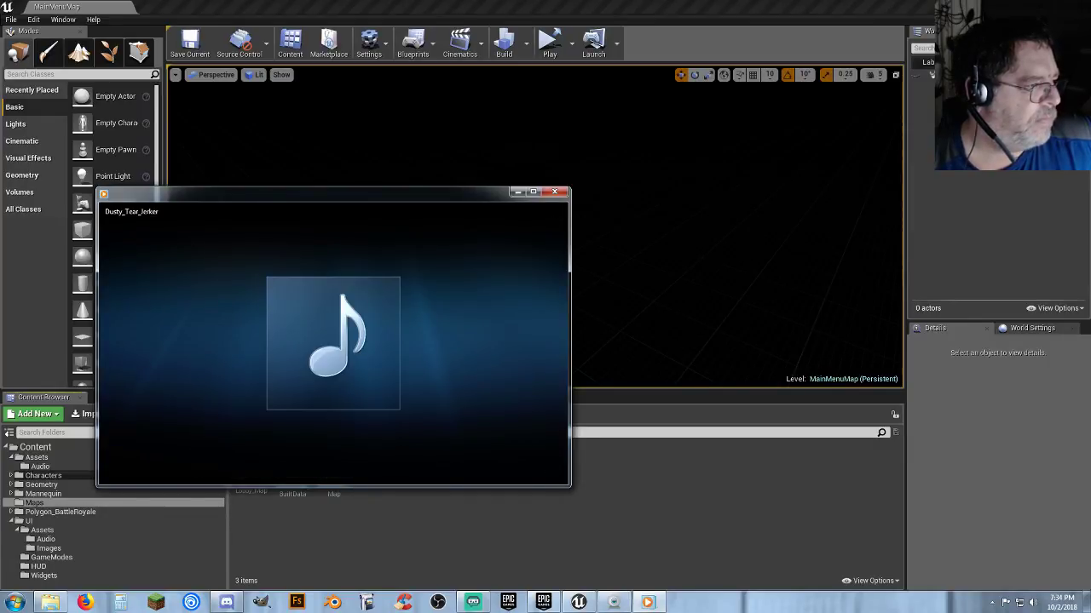
mouse_move(402, 240)
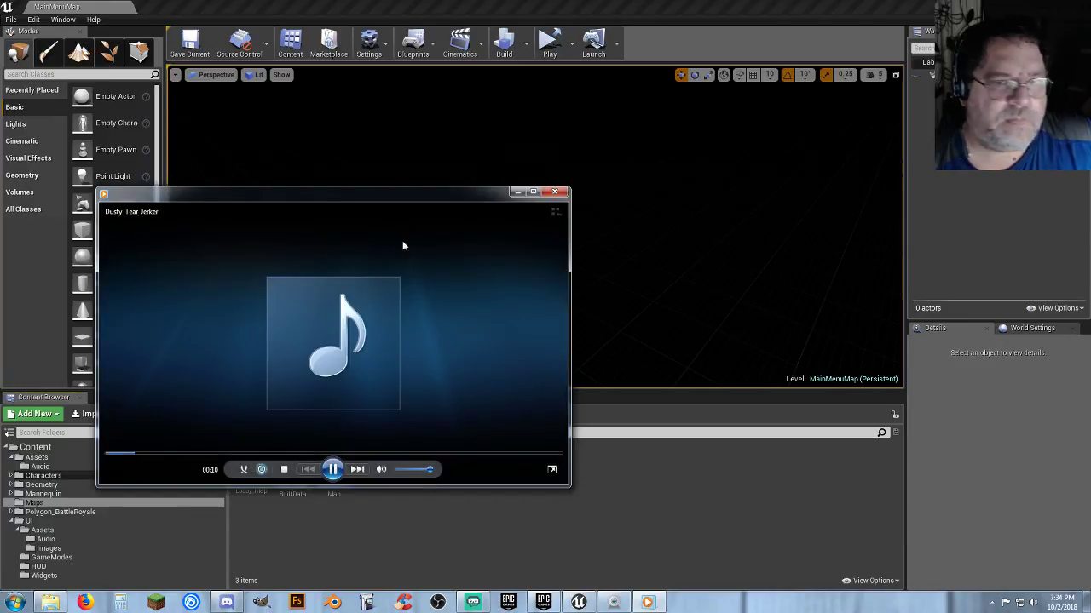
left_click(555, 192)
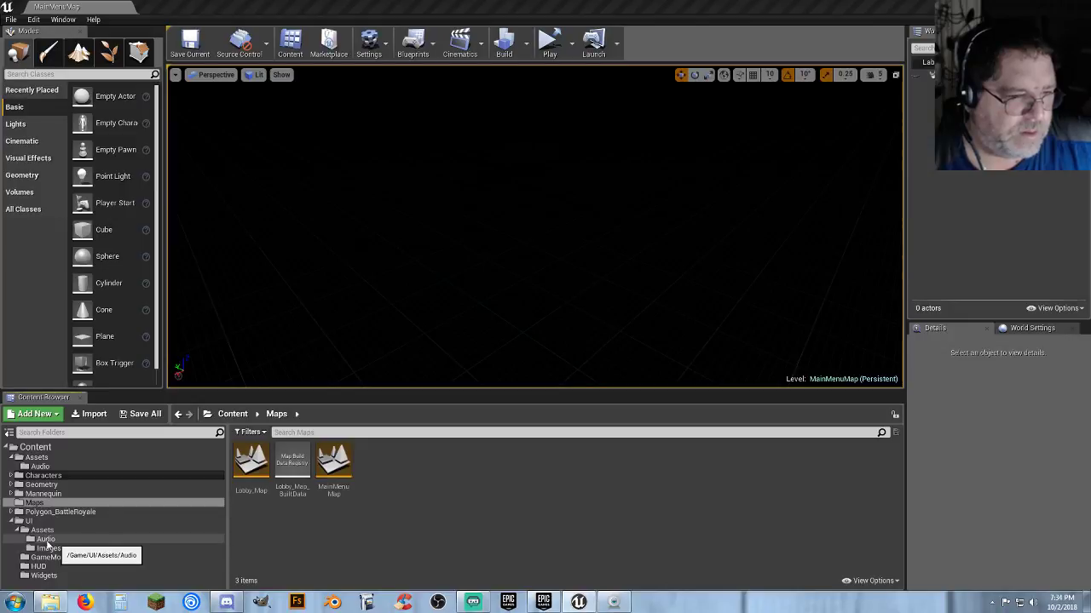
Step: Import the Dusty_Tear_Jerker music track into the UI/Assets/Audio folder
left_click(45, 539)
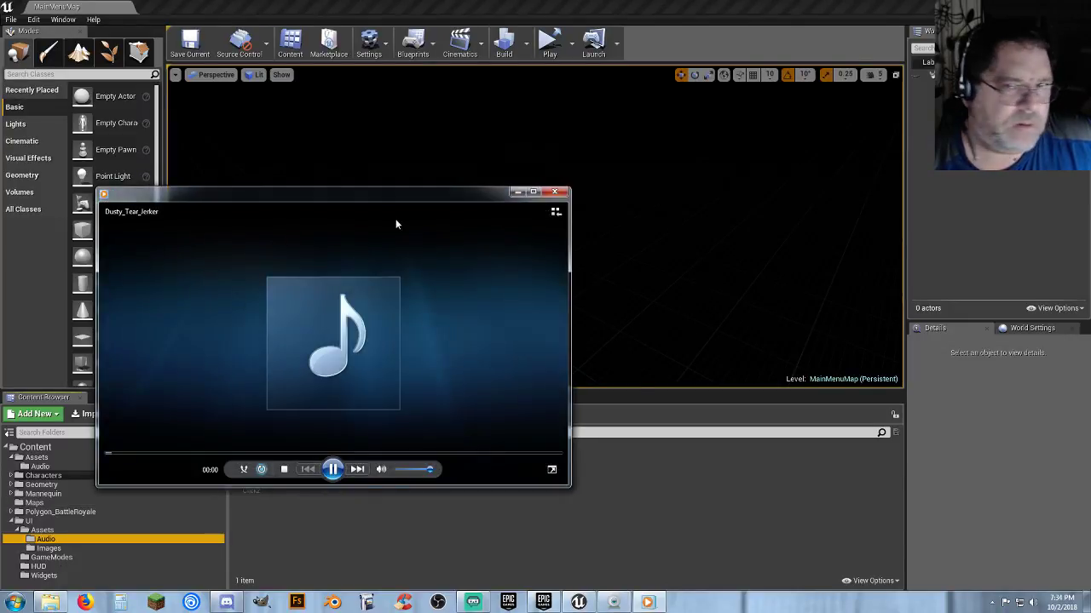
left_click(555, 192)
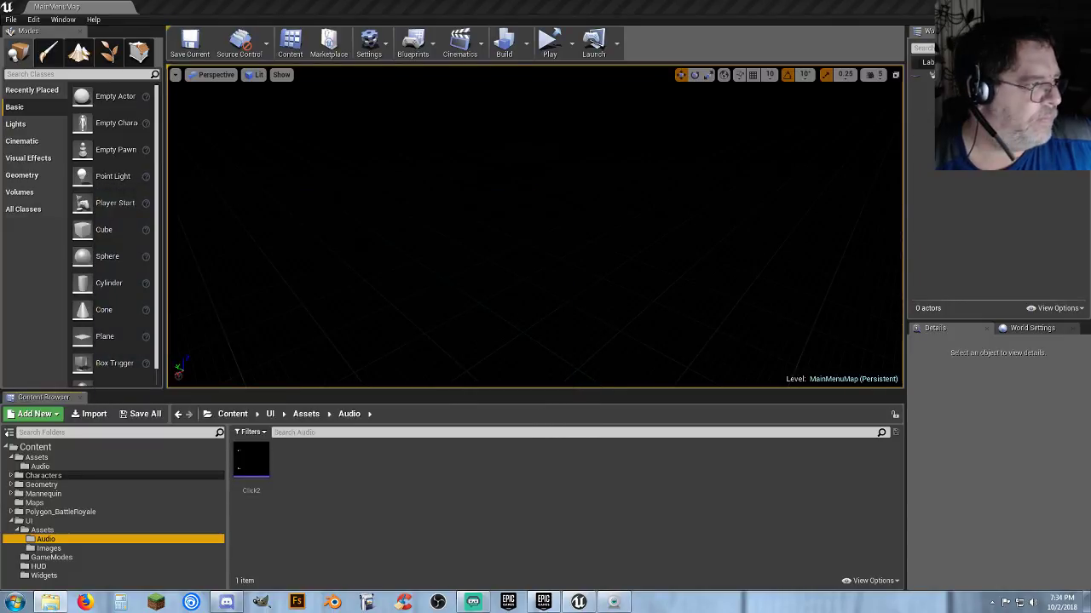
left_click_drag(100, 458, 319, 470)
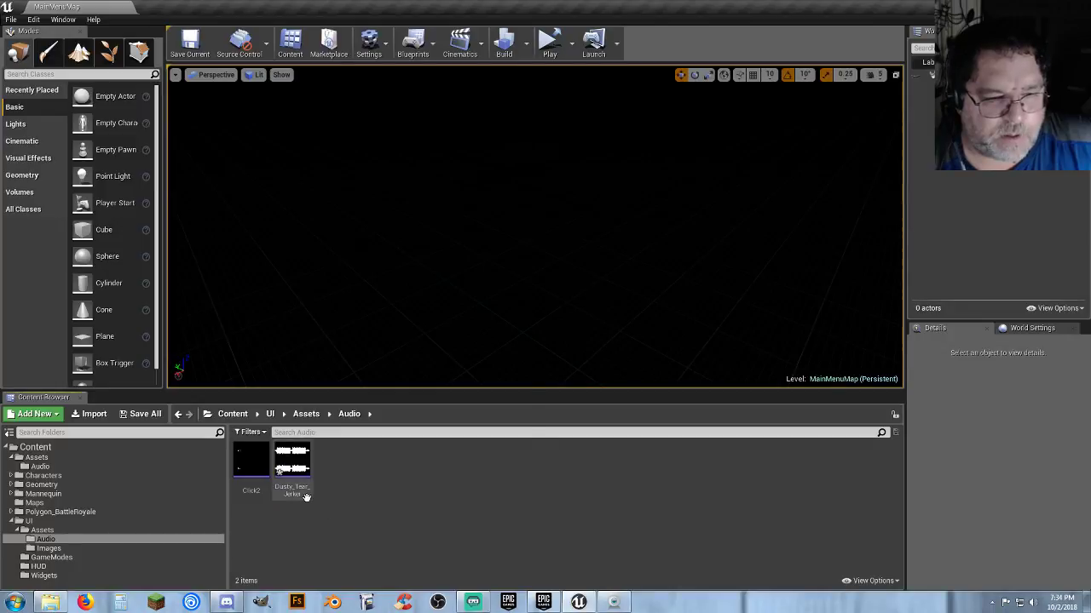
mouse_move(292, 495)
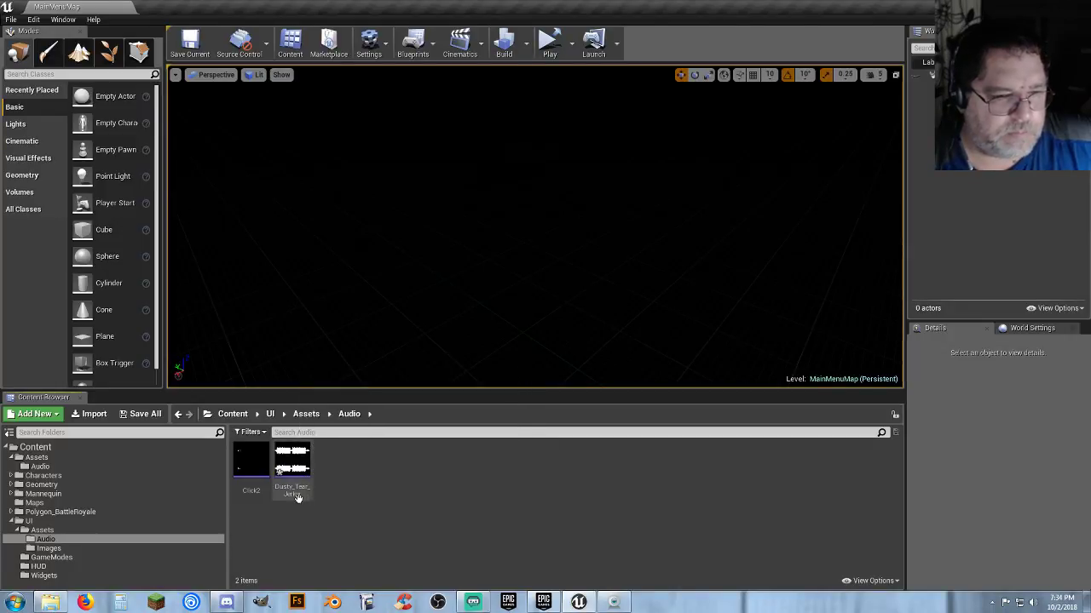
left_click(294, 495)
left_click(128, 576)
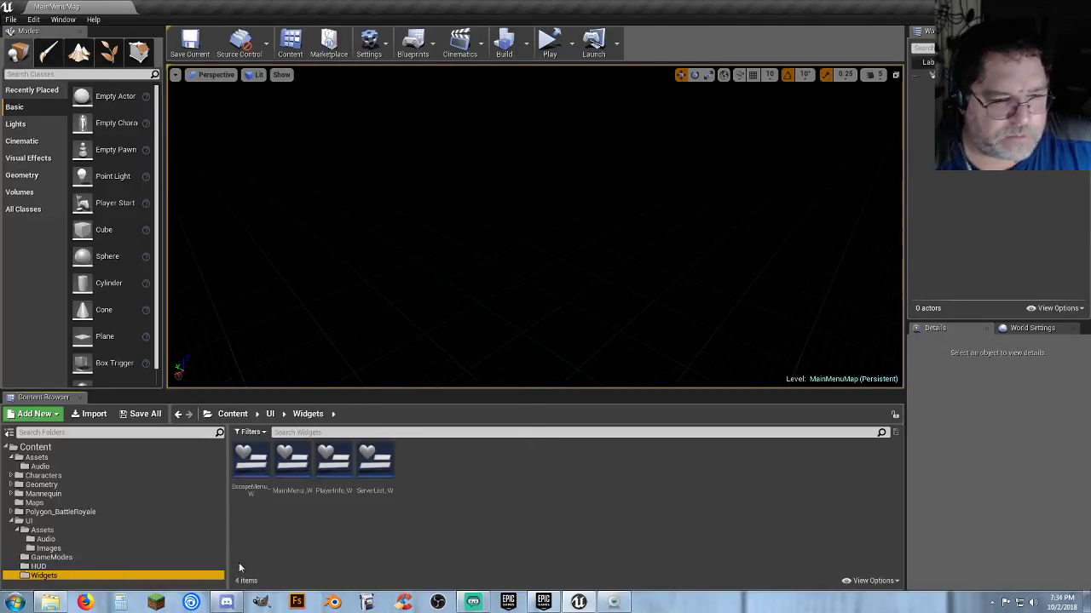
double_click(291, 464)
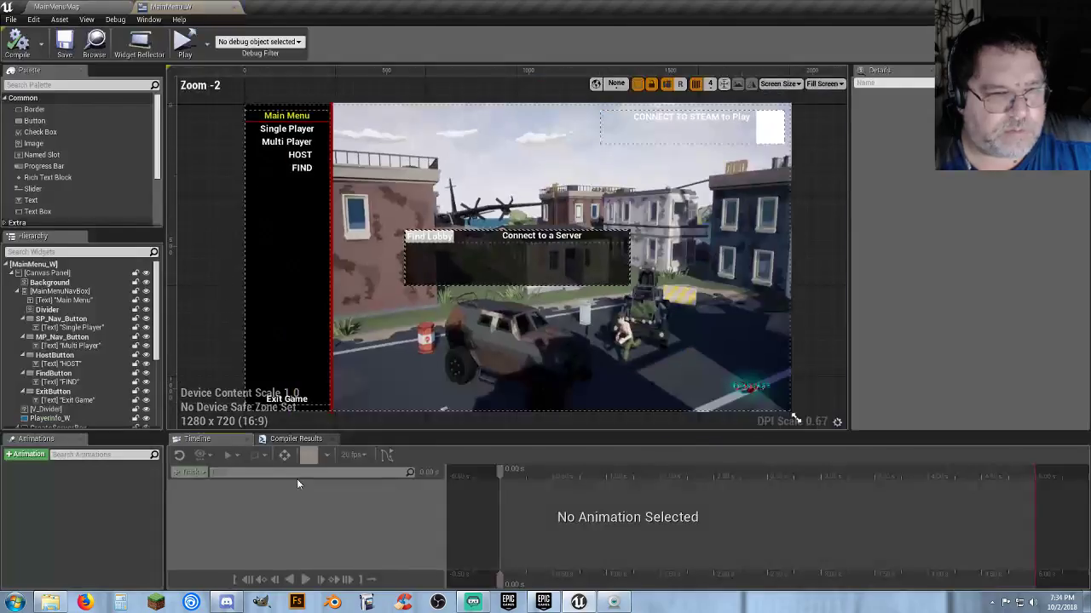
left_click(233, 7)
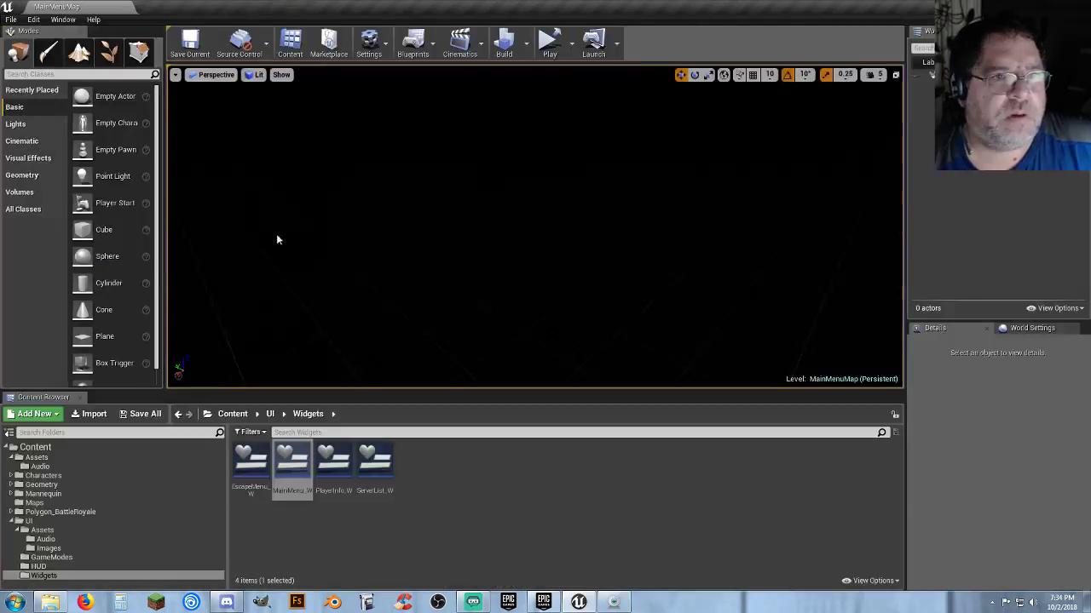
left_click(475, 516)
Step: Open the Level Blueprint of MainMenuMap and dock it as a tab beside the level editor
left_click(413, 40)
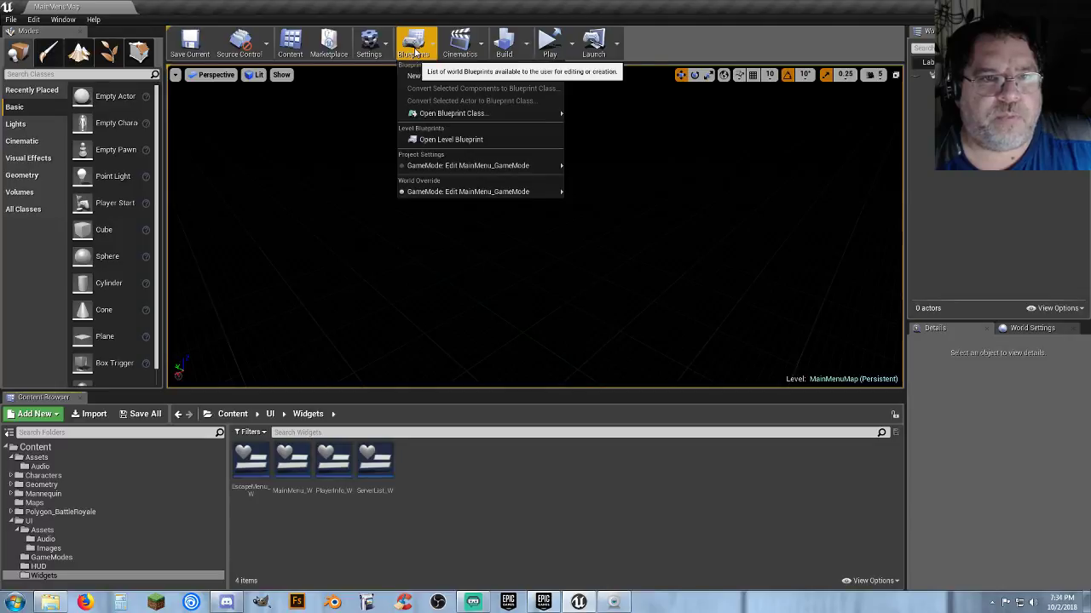
left_click(459, 139)
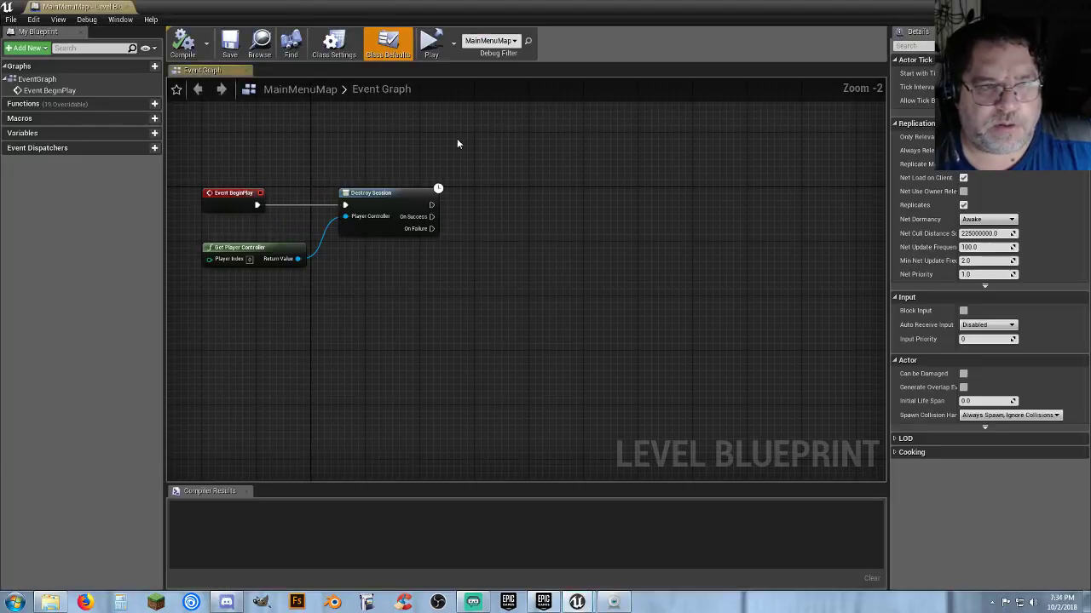
left_click_drag(116, 11, 192, 7)
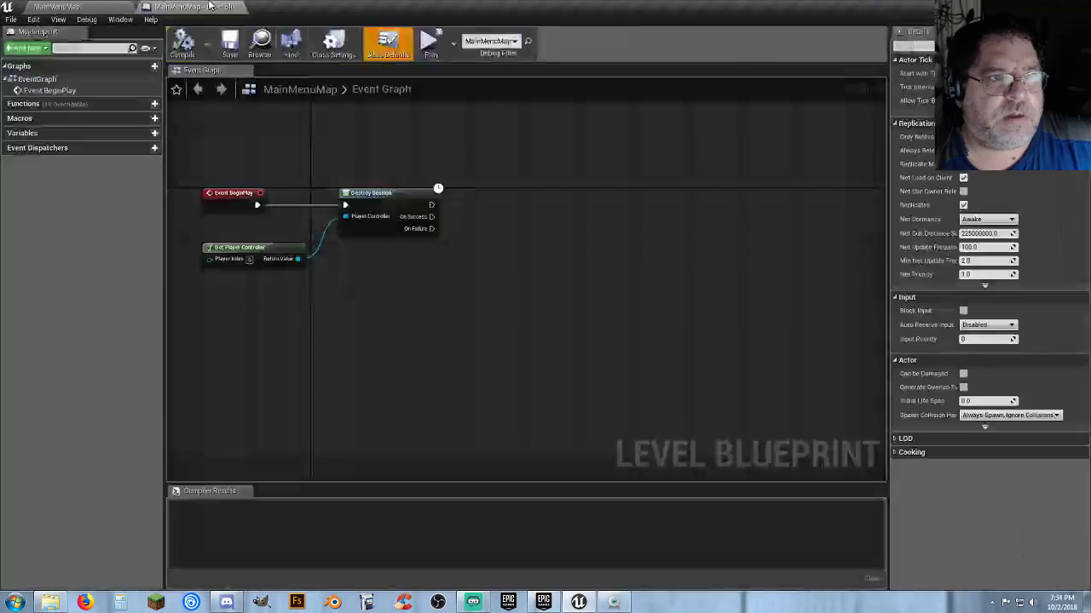
Step: Add a Play Sound at Location node after Destroy Session, assign Dusty_Tear_Jerker as its sound, and expand its advanced pins
left_click(56, 6)
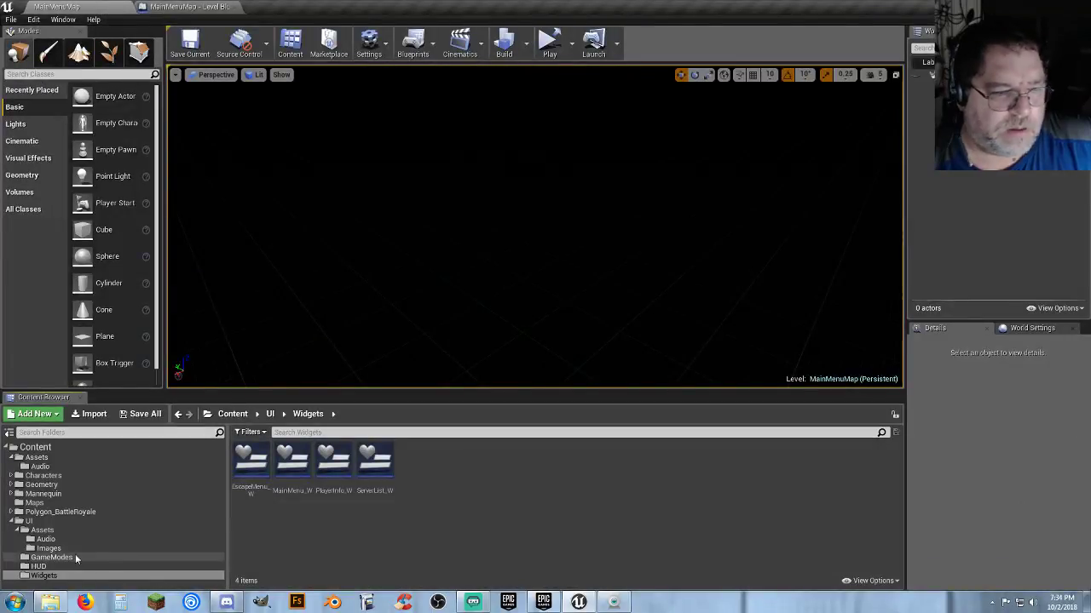
left_click(46, 539)
left_click(284, 481)
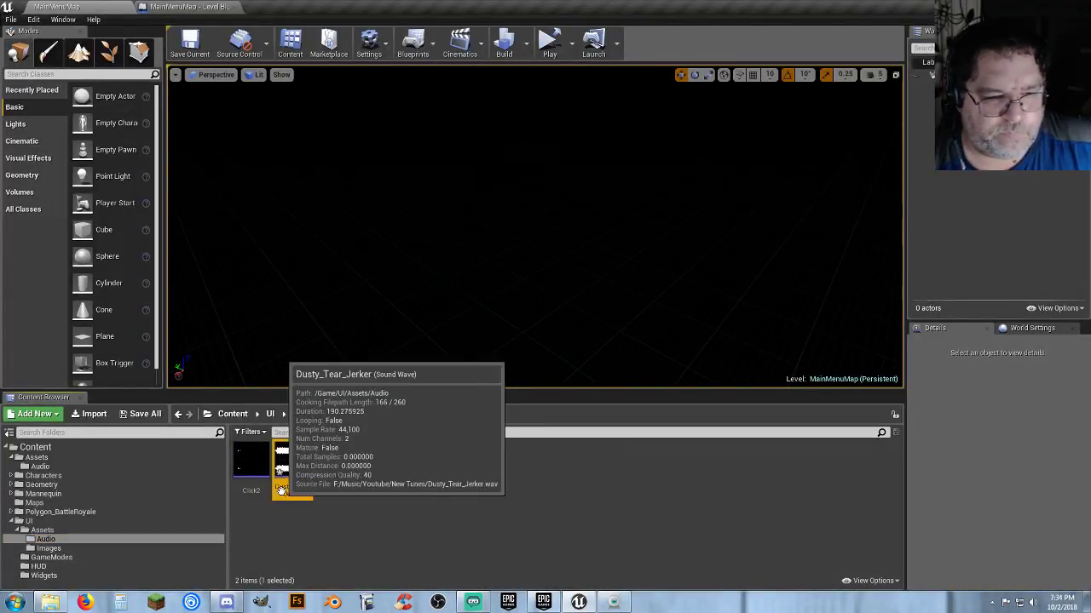
left_click(205, 7)
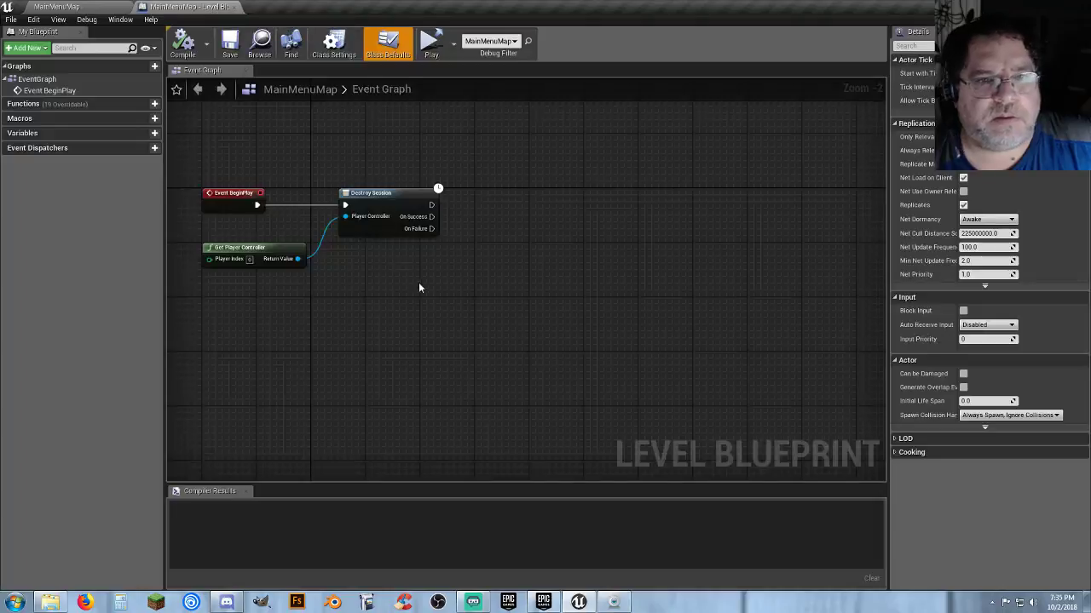
left_click_drag(431, 204, 504, 199)
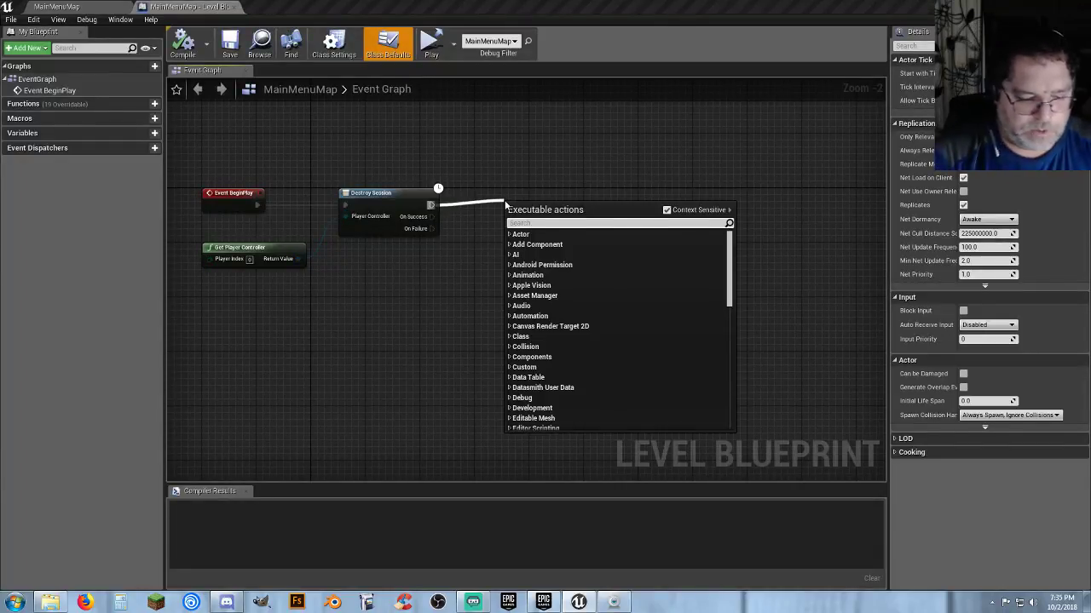
type("plays")
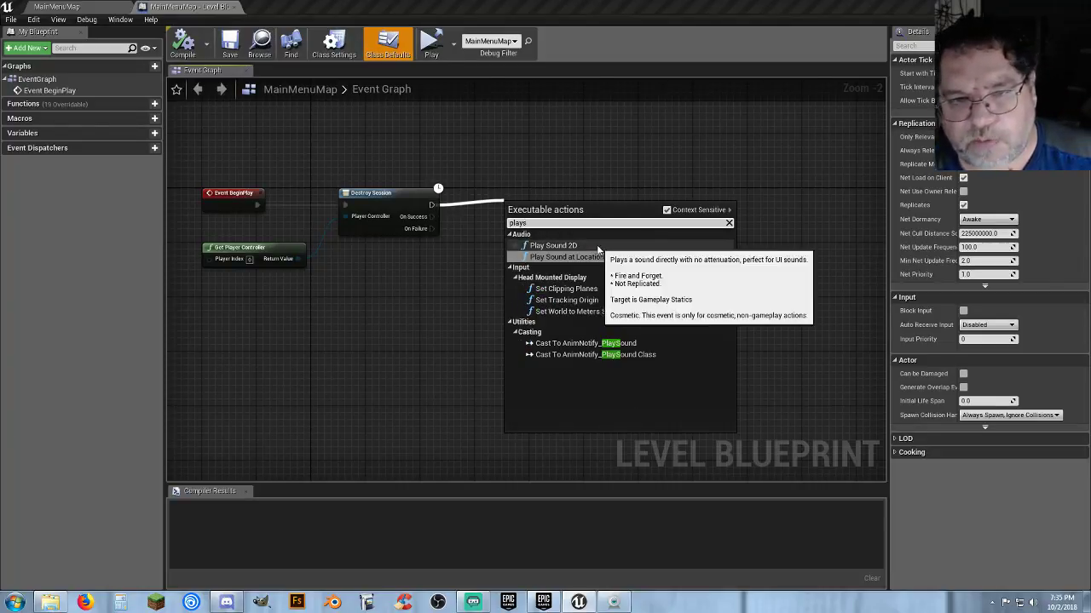
left_click(580, 257)
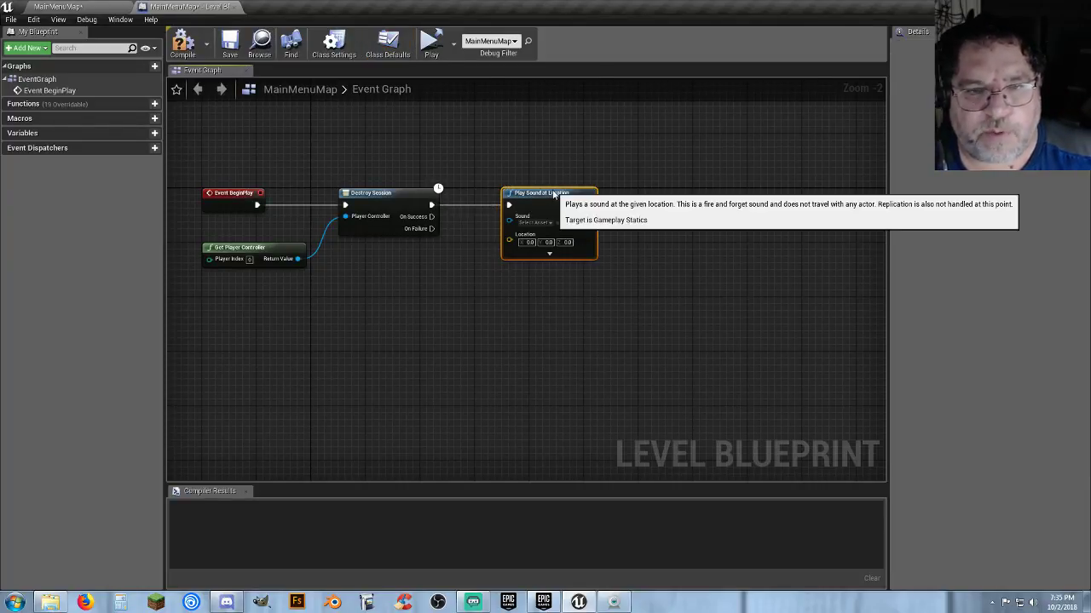
left_click(537, 222)
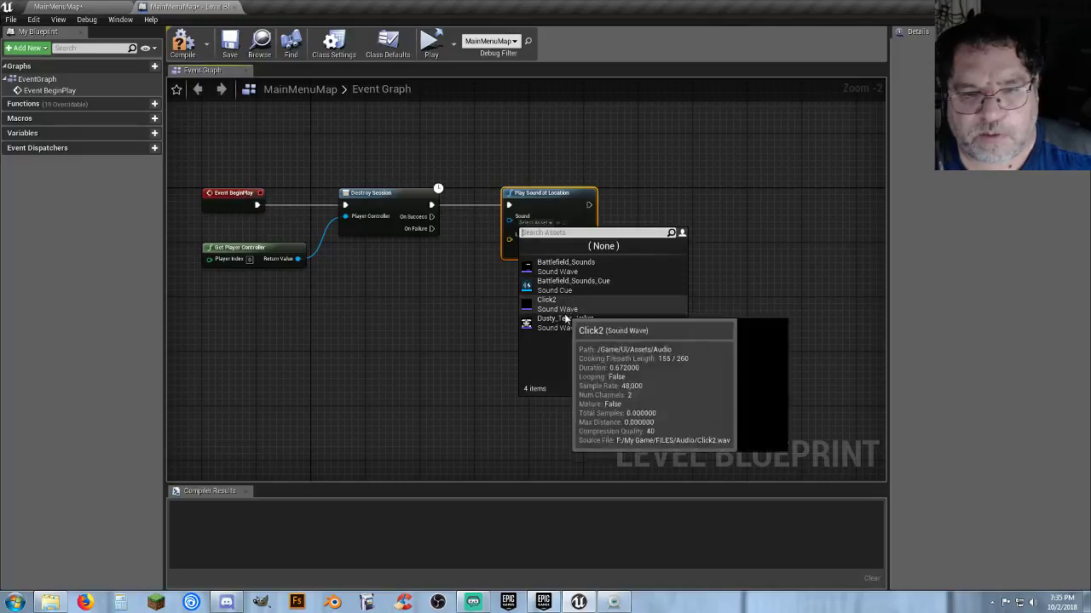
left_click(565, 321)
scroll(548, 288, "up", 2)
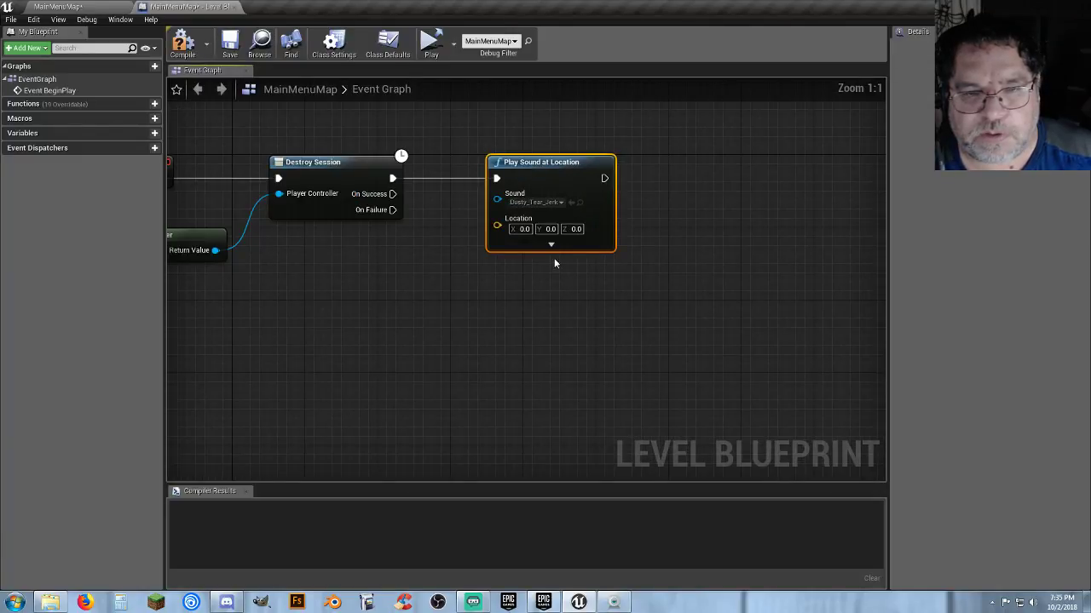
left_click(553, 246)
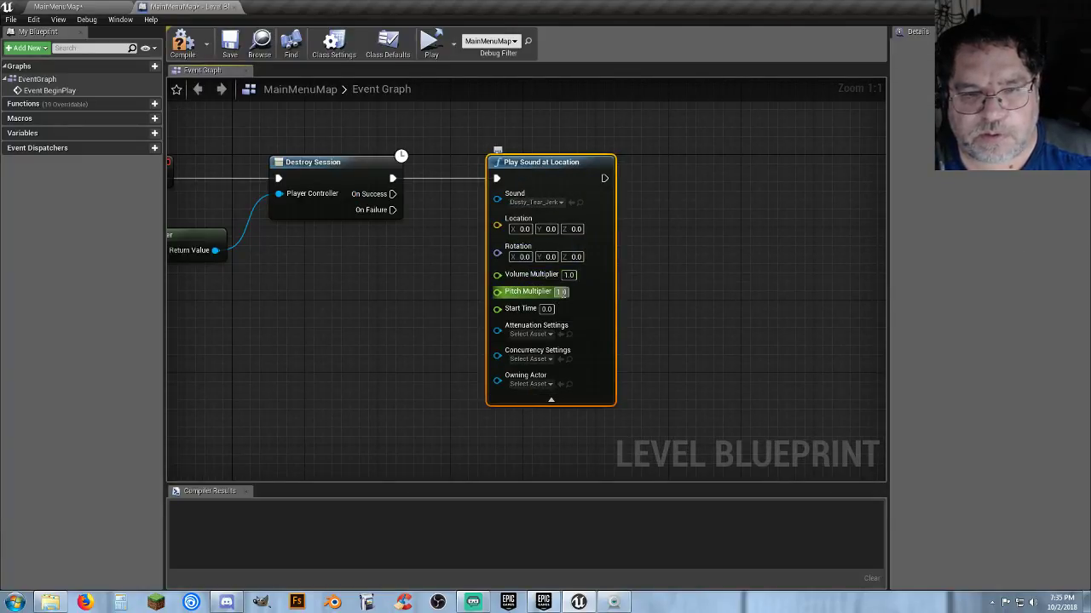
Step: Set the Play Sound at Location node's Pitch Multiplier to 0.5, and compile and save the Level Blueprint
left_click(563, 290)
type(".5")
key("Tab")
left_click(385, 322)
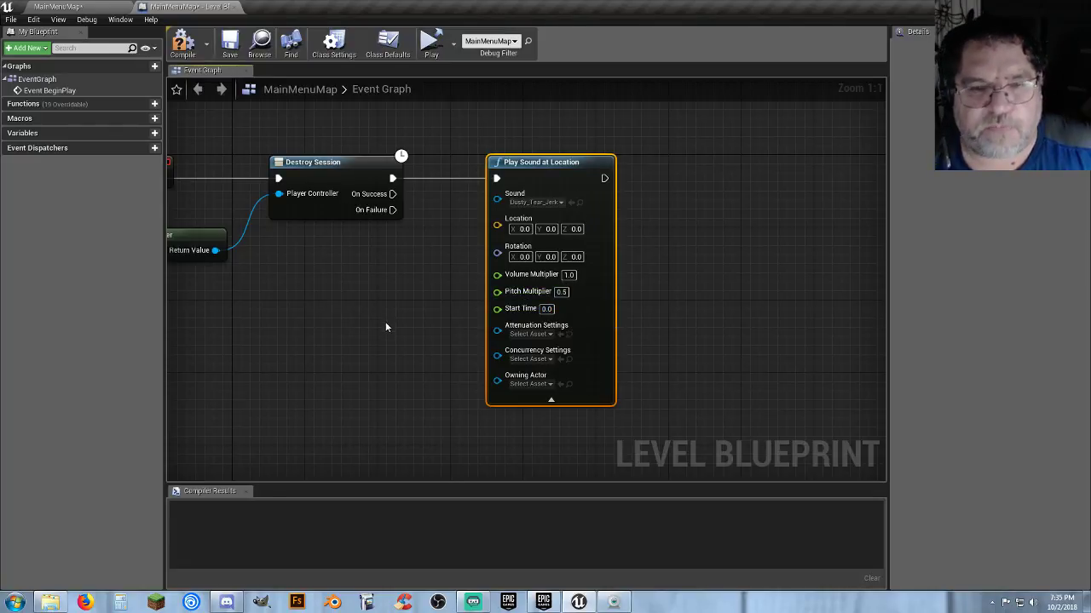
left_click(183, 43)
left_click(230, 44)
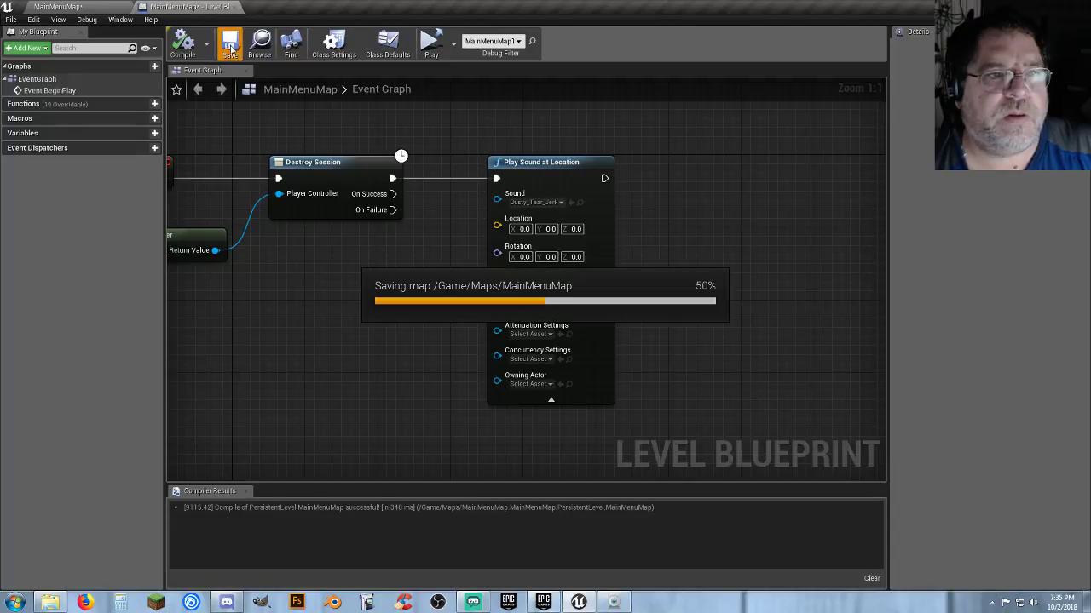
Step: Play-test MainMenuMap from the level editor, saving the Dusty_Tear_Jerker sound wave when launching
left_click(83, 6)
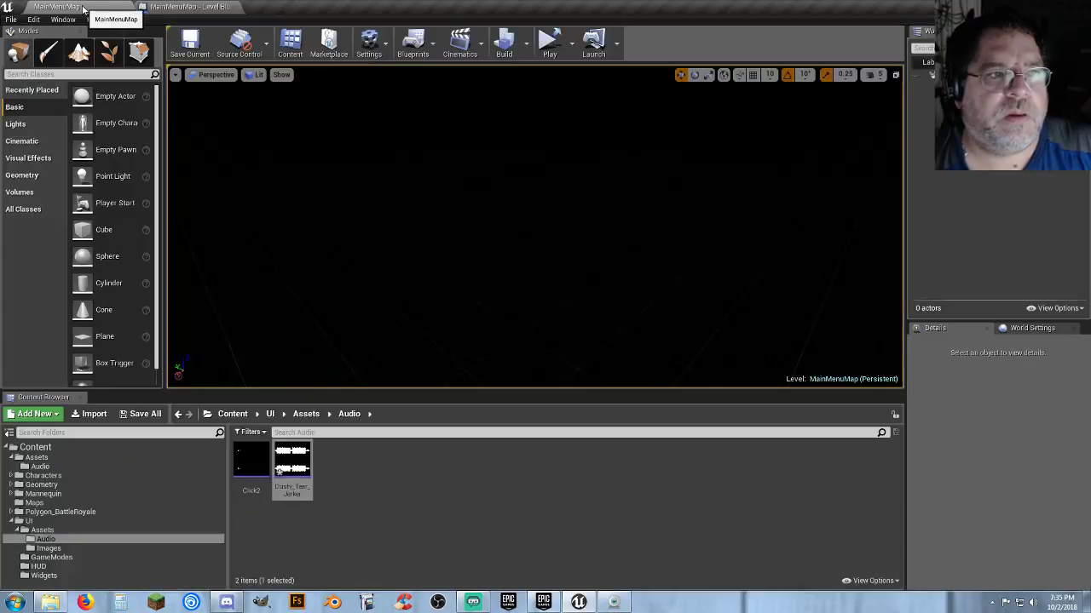
left_click(550, 43)
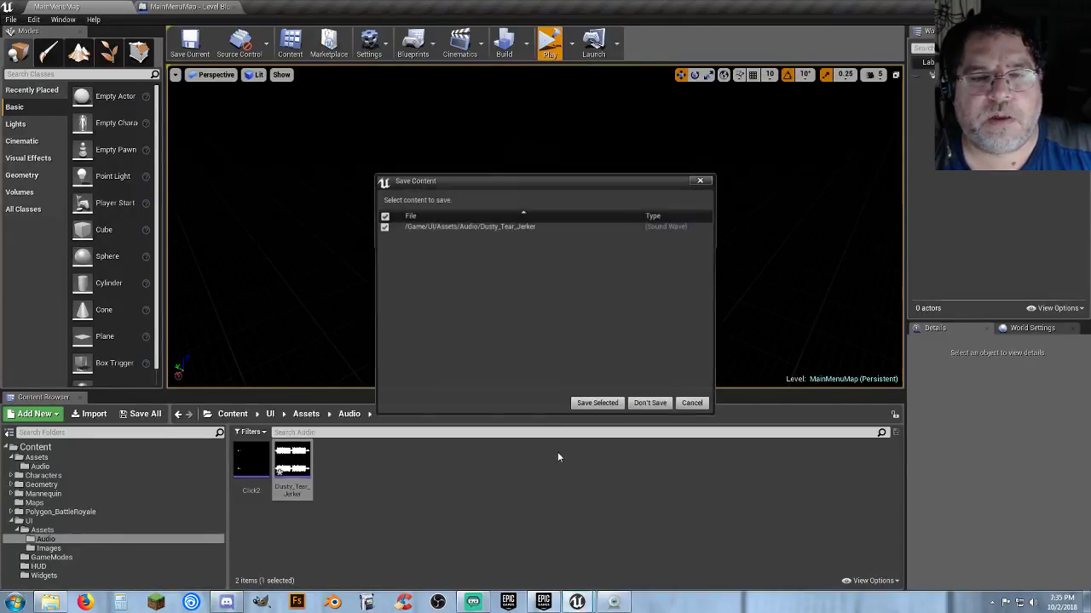
left_click(599, 405)
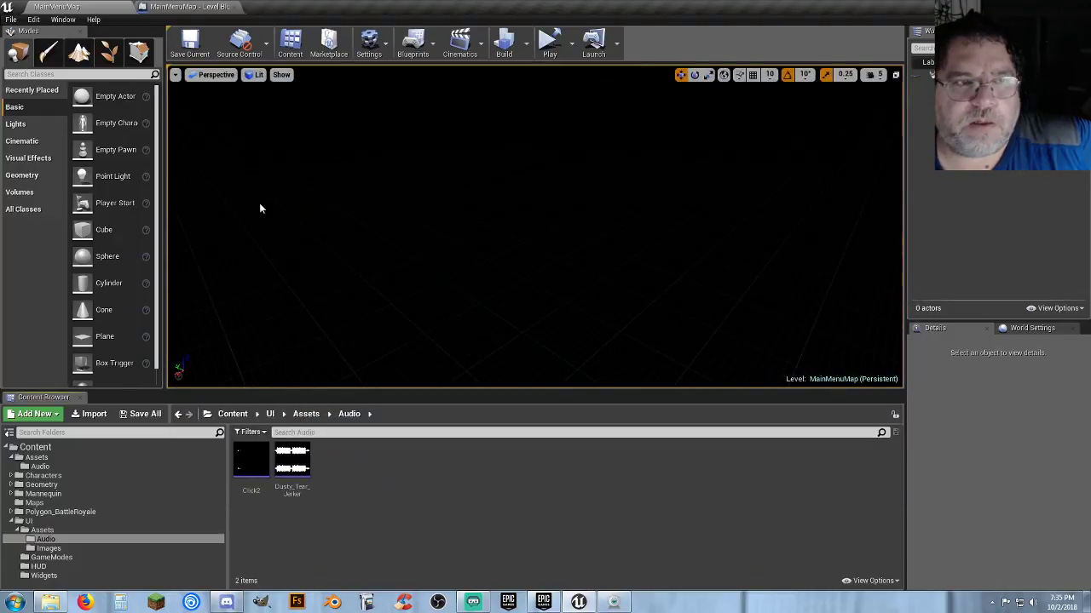
Step: Set the sound node's Pitch Multiplier to 1 and Volume Multiplier to 0.5, and compile and save the Level Blueprint
left_click(189, 6)
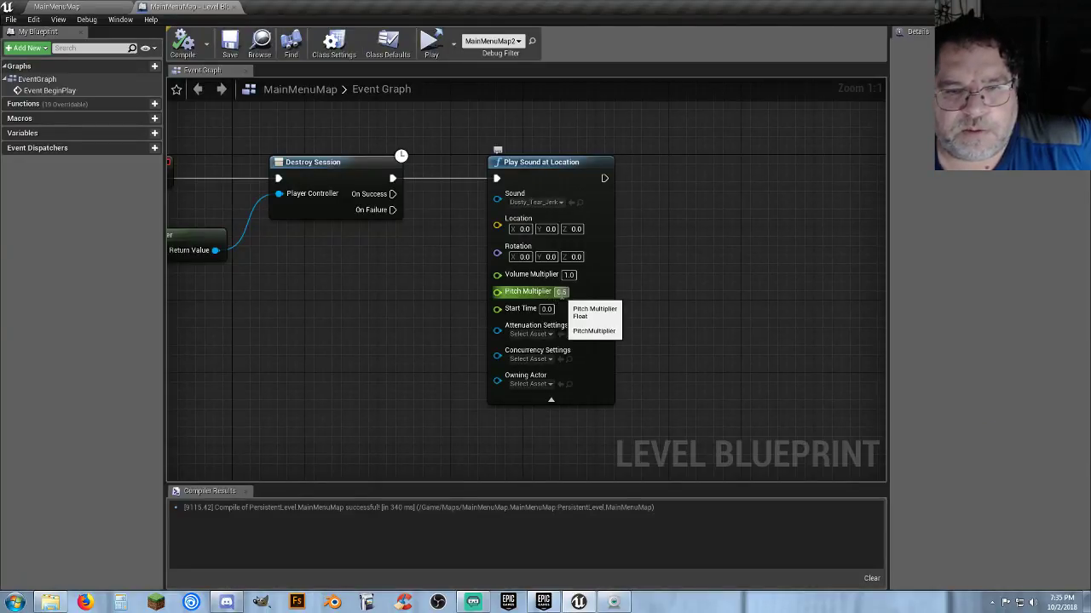
type("1")
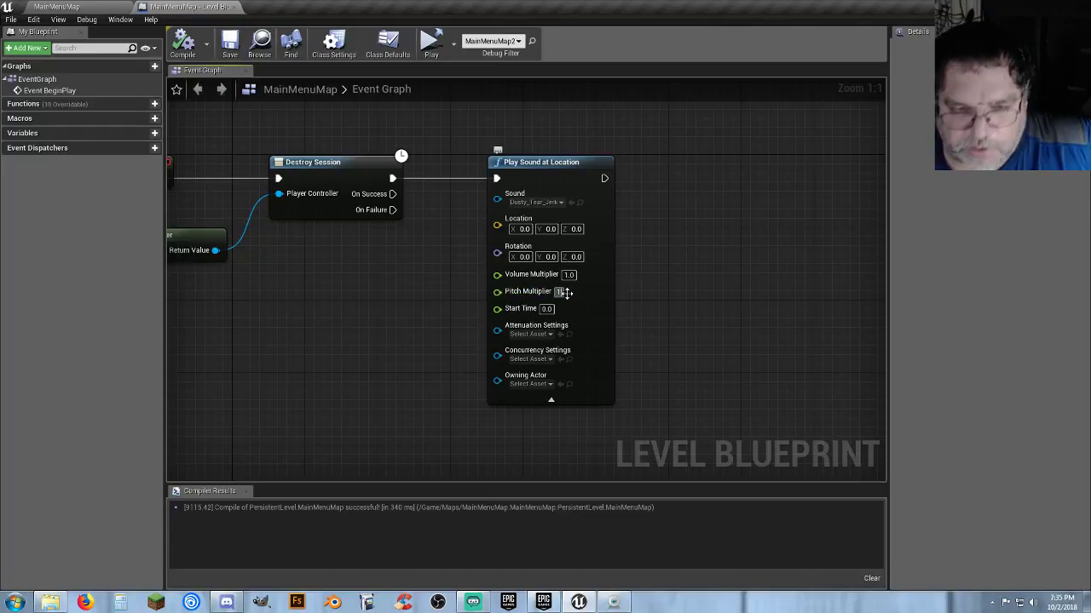
left_click(569, 275)
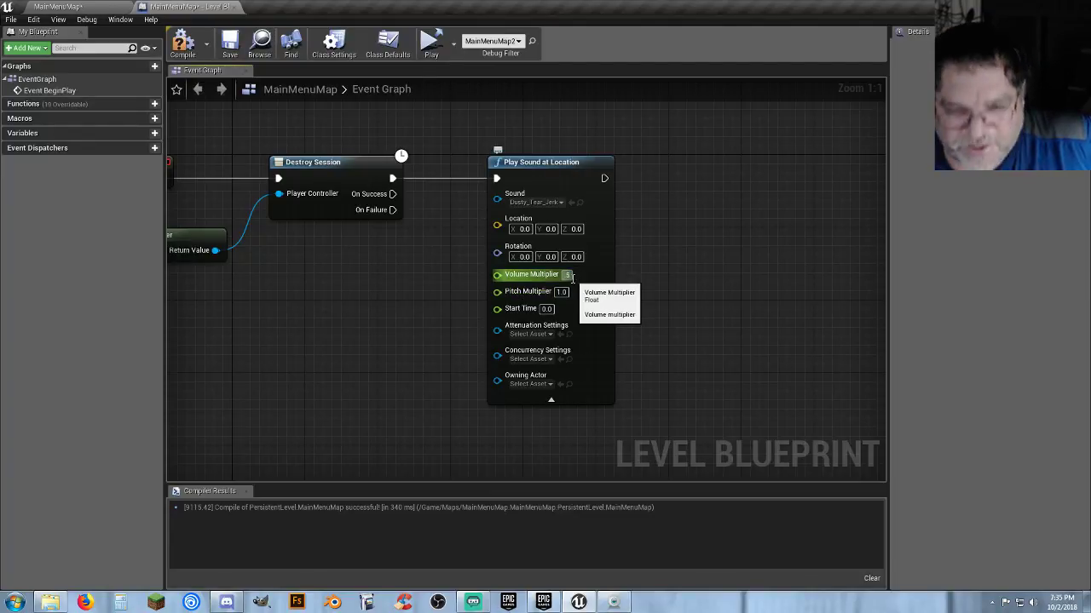
type(".5")
key("Return")
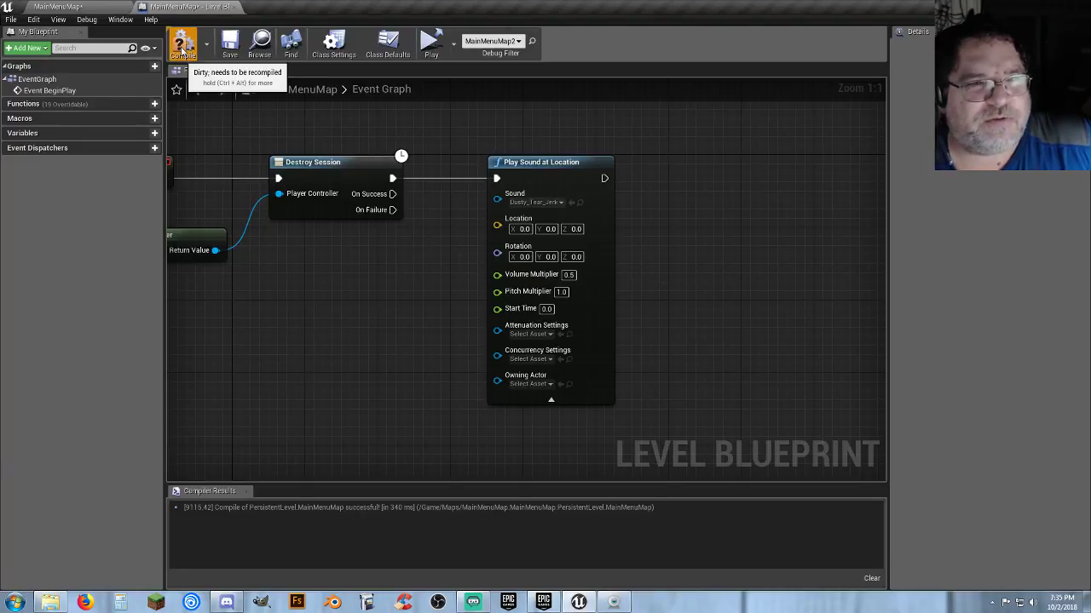
left_click(182, 43)
left_click(232, 45)
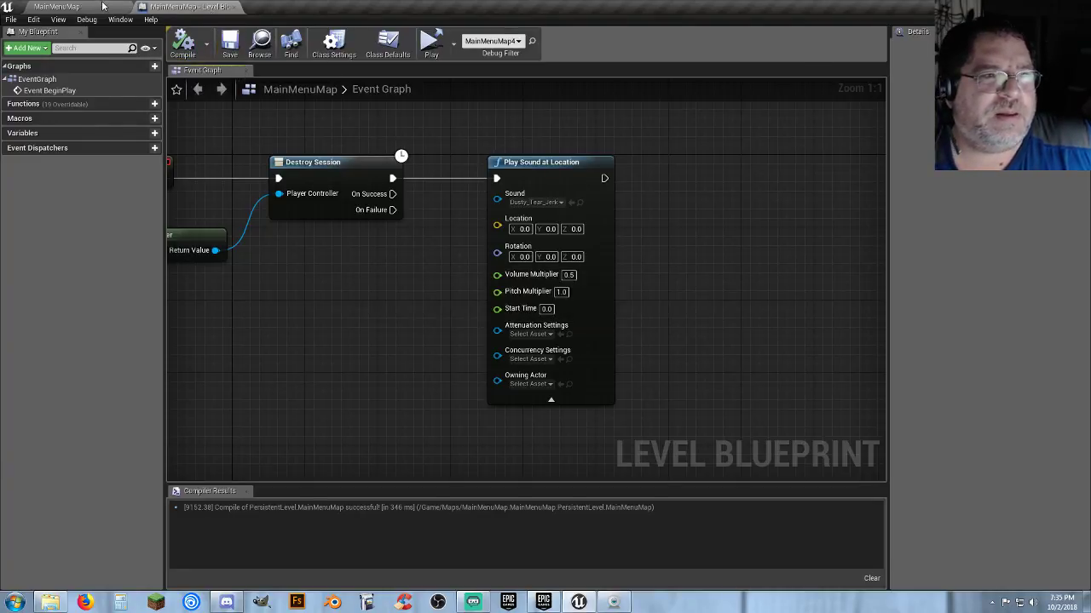
Step: Run the game from the level editor to listen to the main menu music, and exit the game
left_click(58, 7)
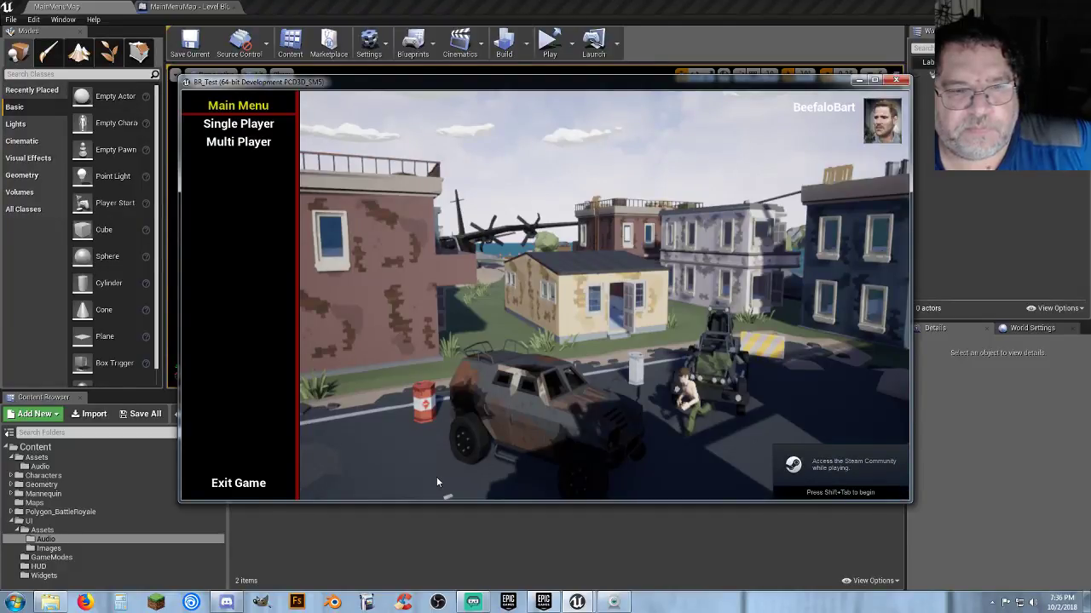
left_click(253, 487)
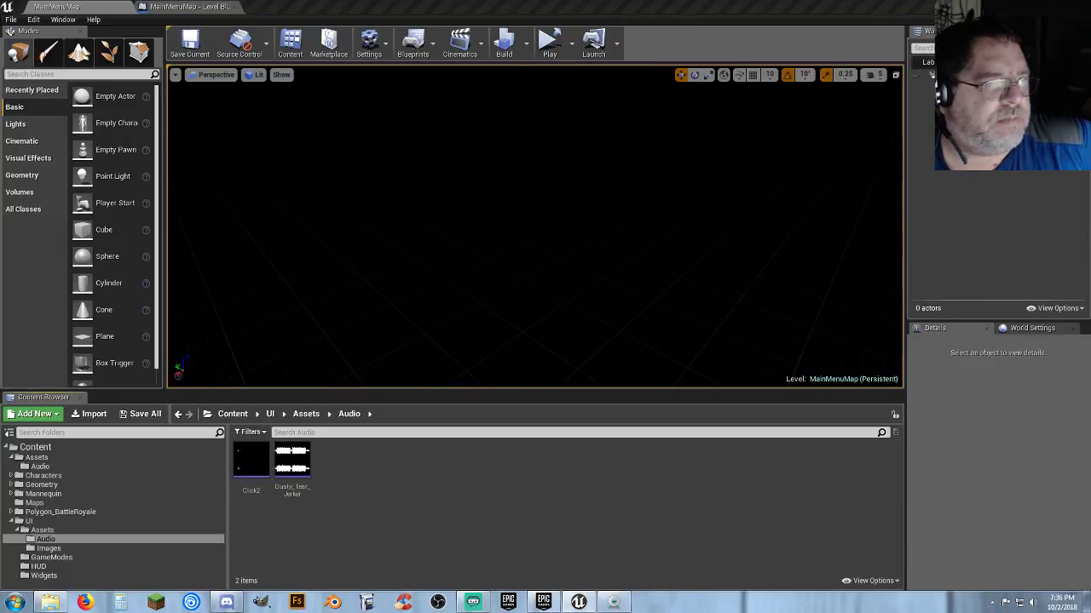